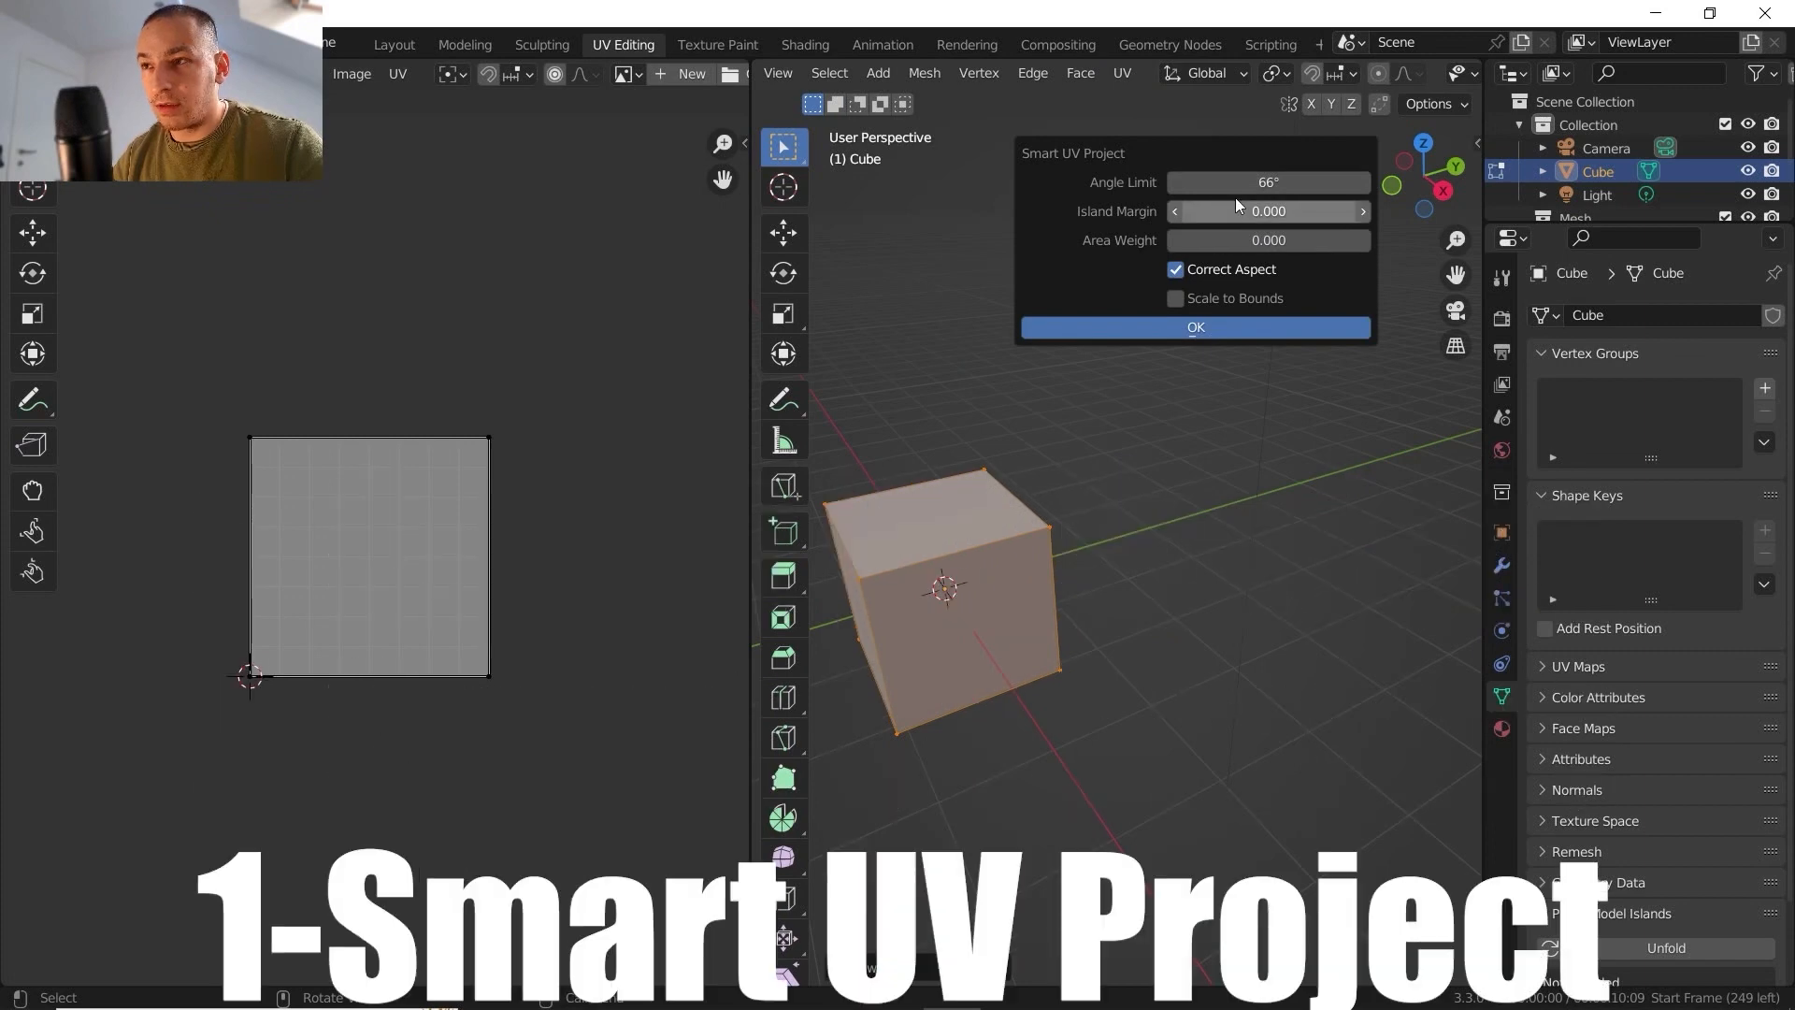
# - Unwrap the whole cube with Smart UV Project, using an angle limit of 89°
pyautogui.moveTo(1236, 190); pyautogui.dragTo(1271, 191)
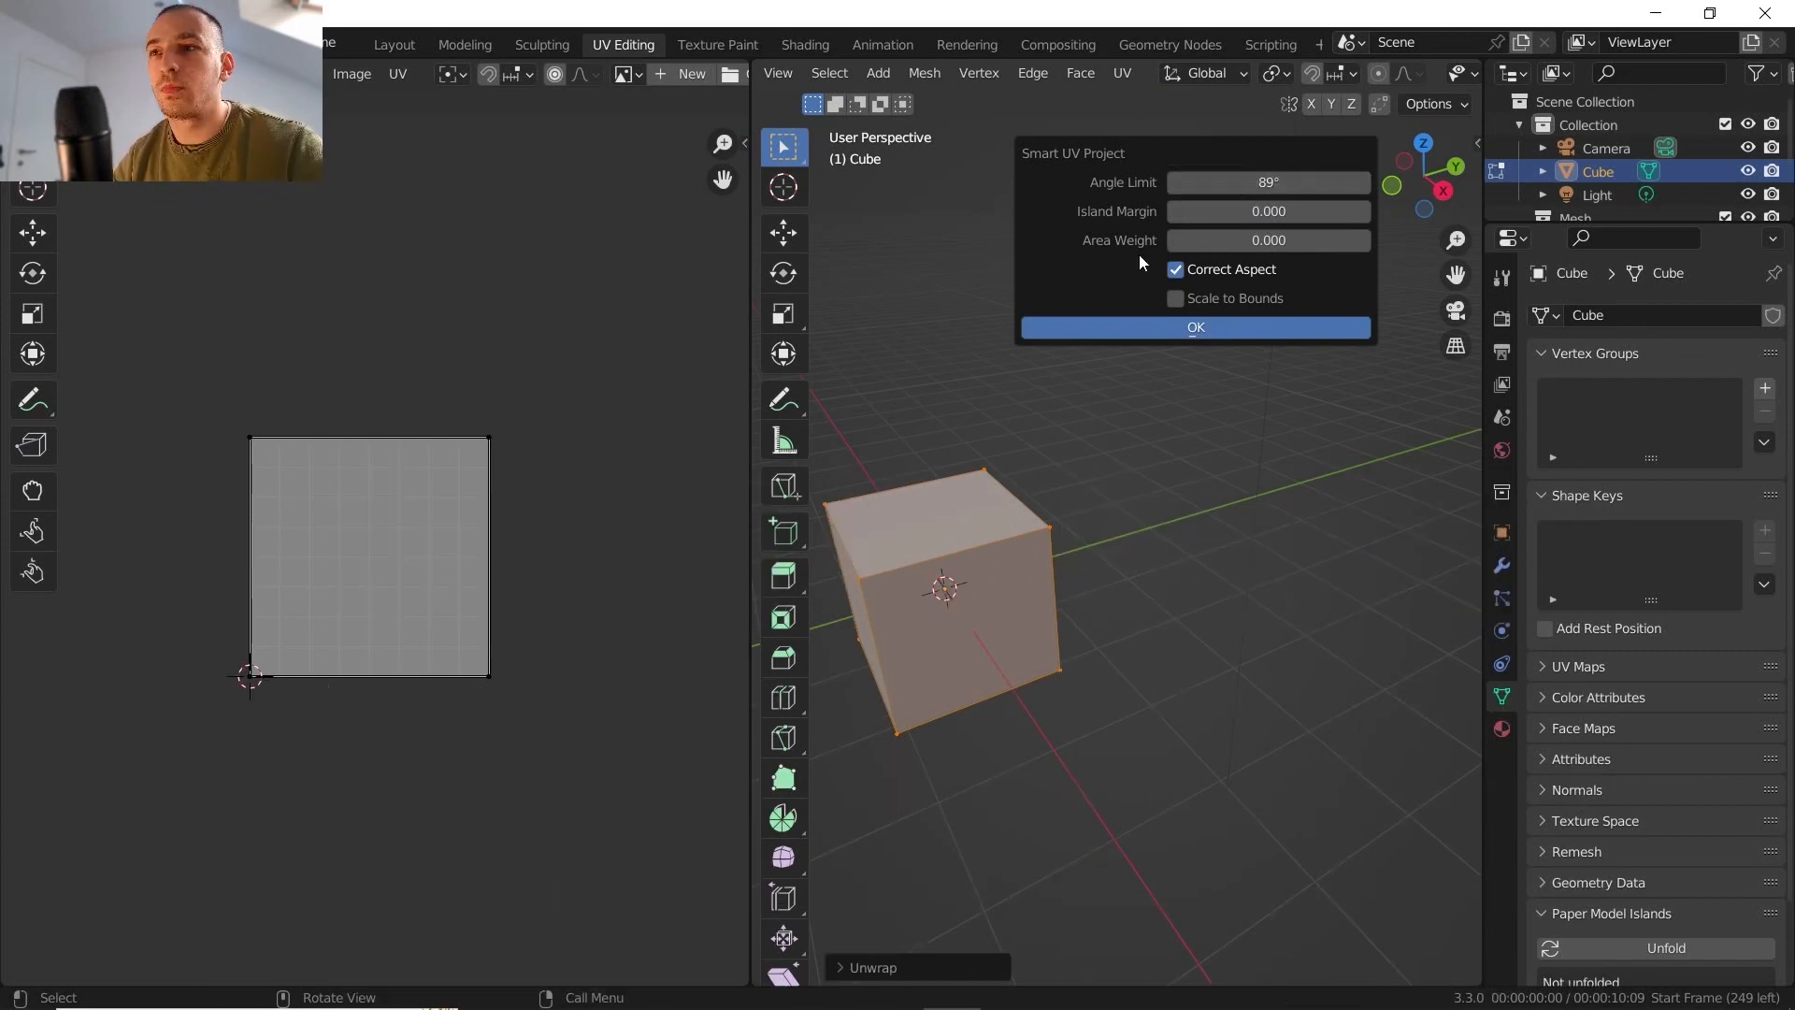
pyautogui.click(1124, 318)
pyautogui.scroll(2, 369, 564)
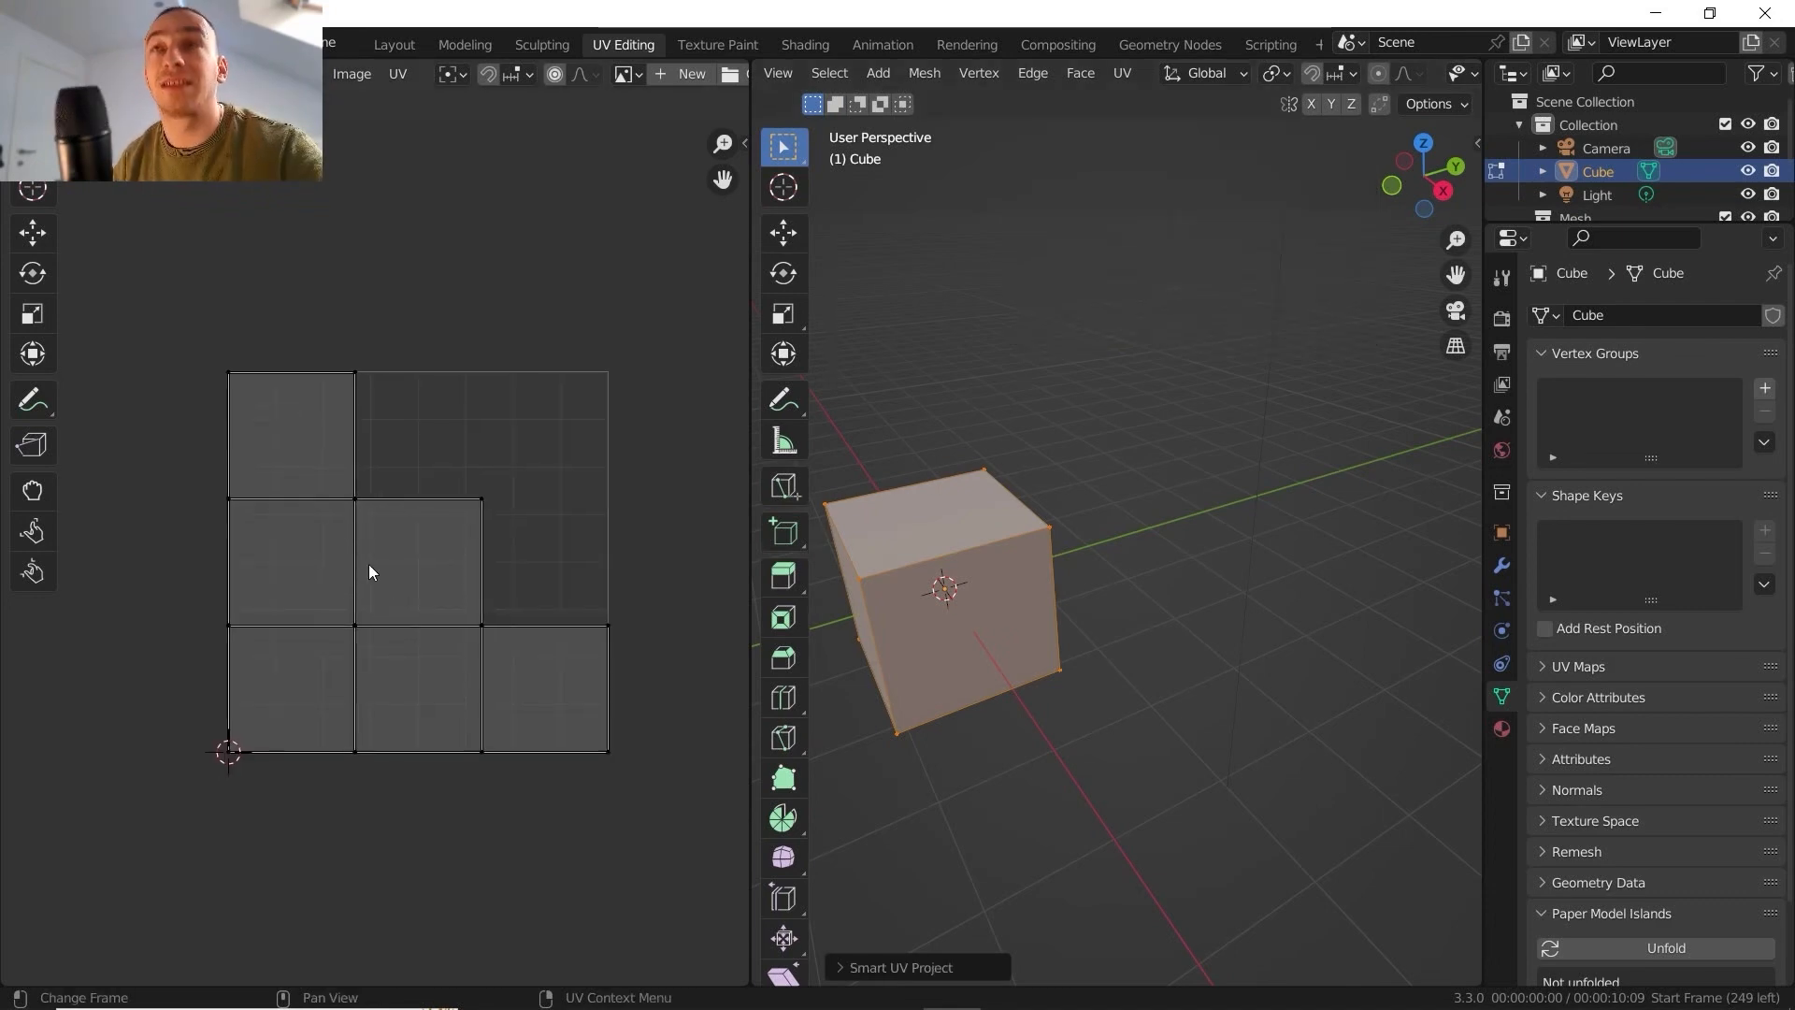
pyautogui.moveTo(435, 510); pyautogui.dragTo(392, 507, button='middle')
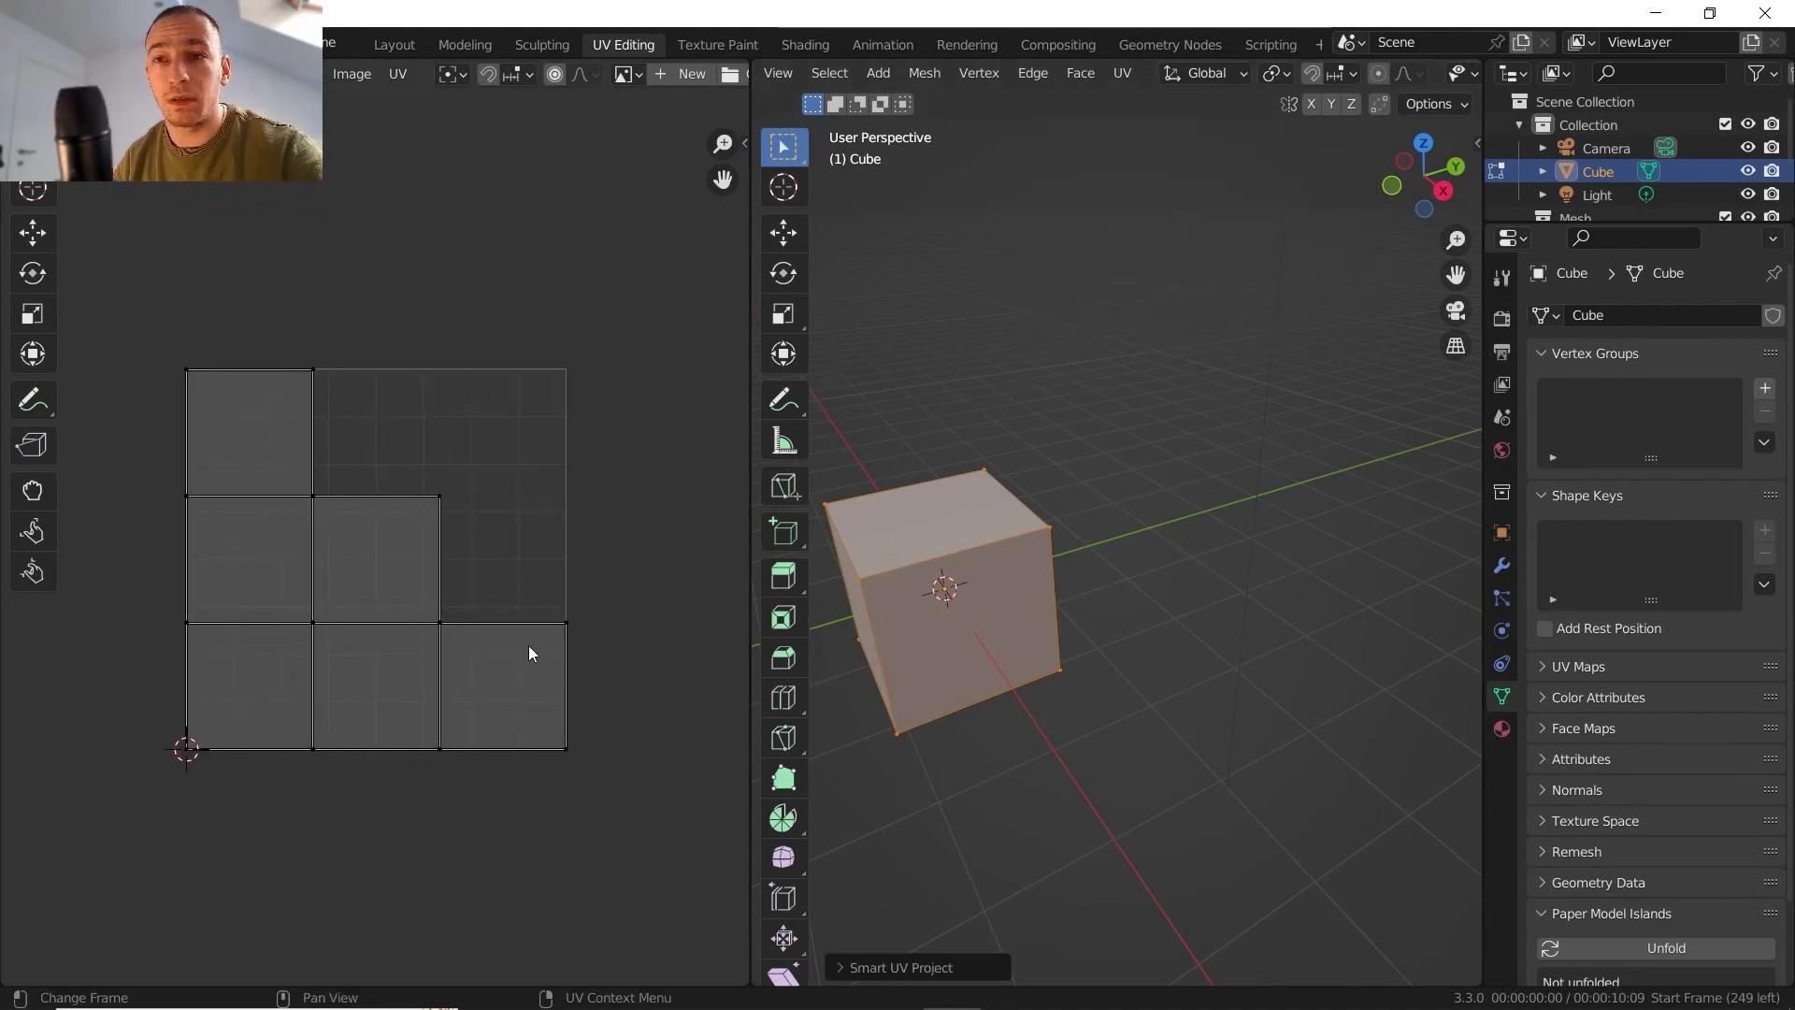
pyautogui.moveTo(925, 542); pyautogui.dragTo(972, 542, button='middle')
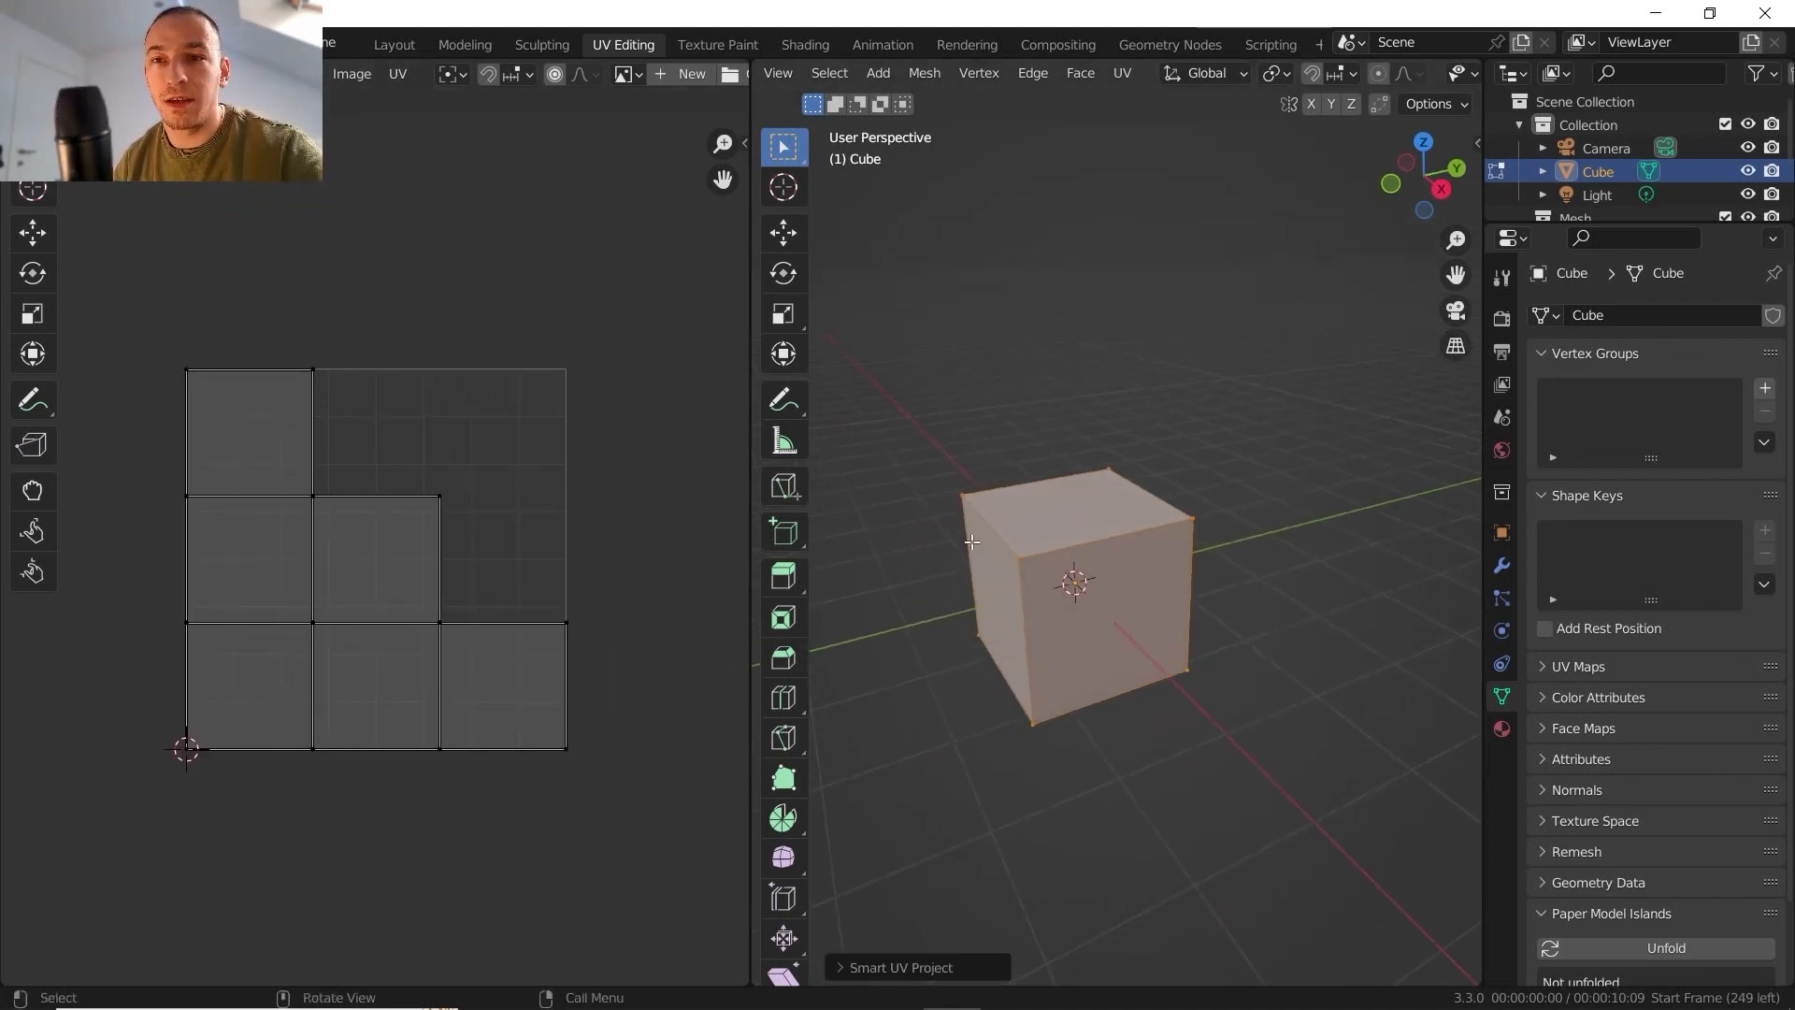
pyautogui.scroll(3, 256, 598)
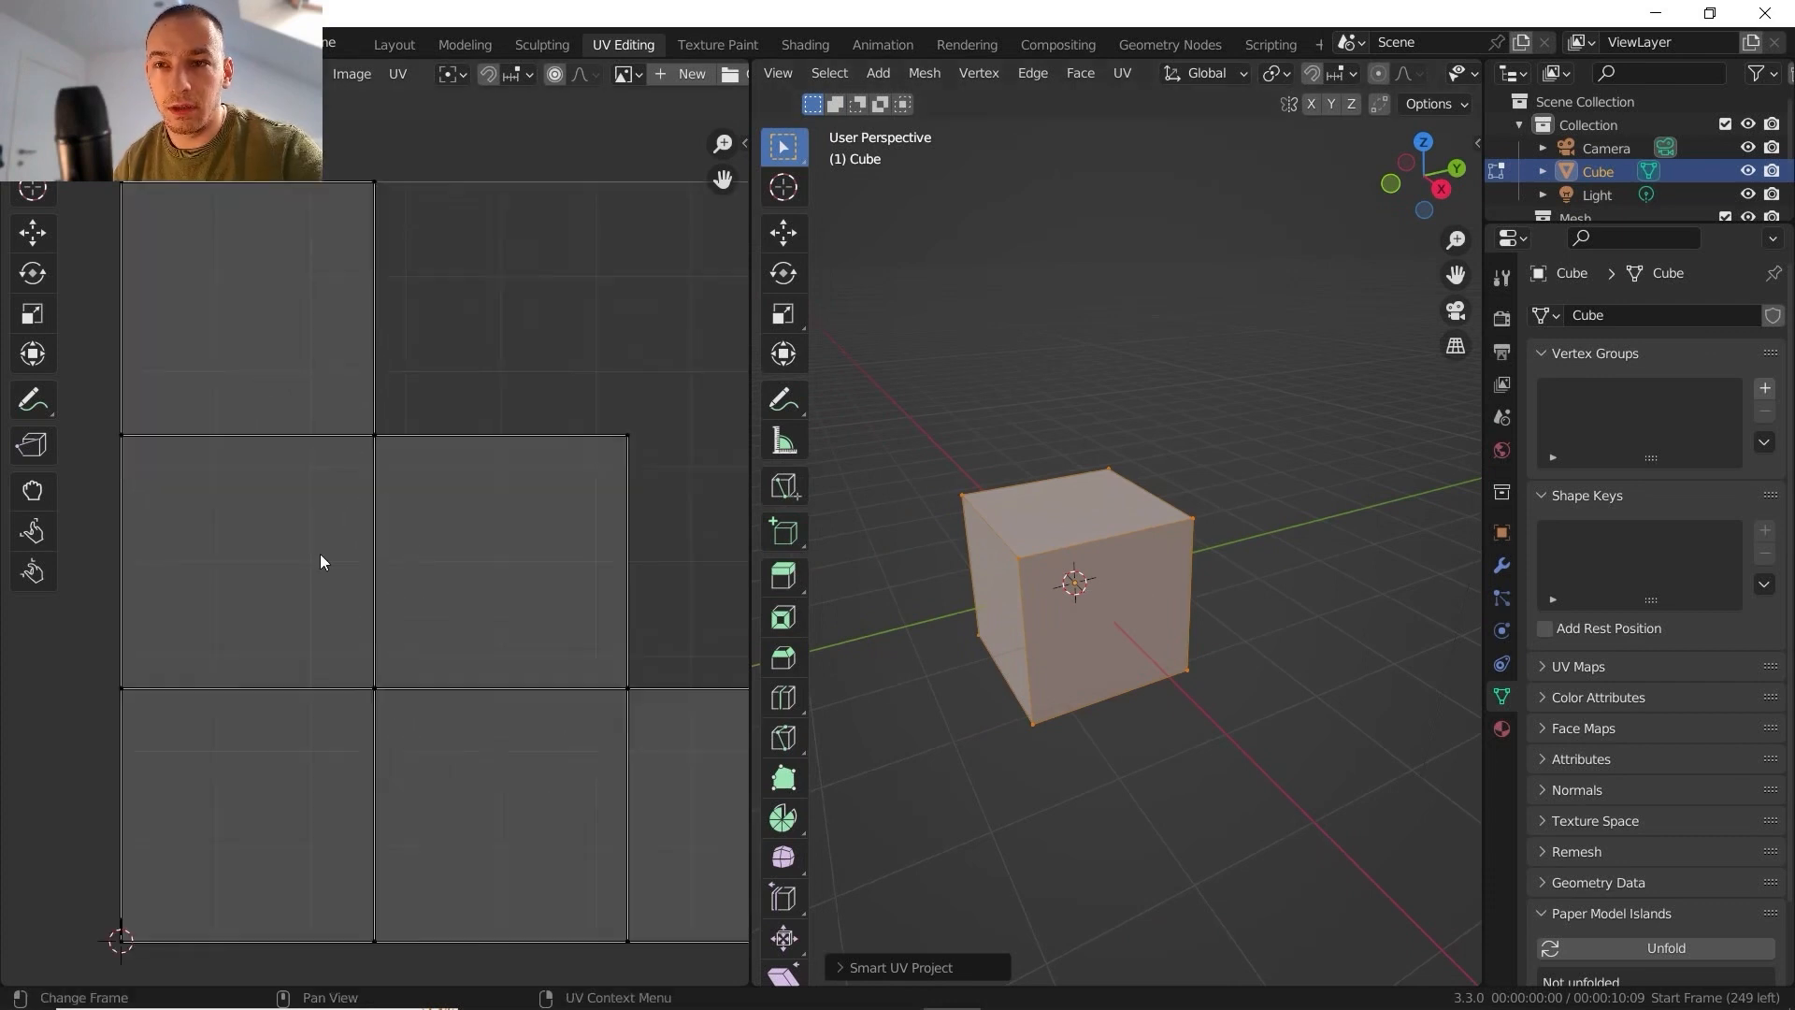
pyautogui.scroll(-2, 327, 523)
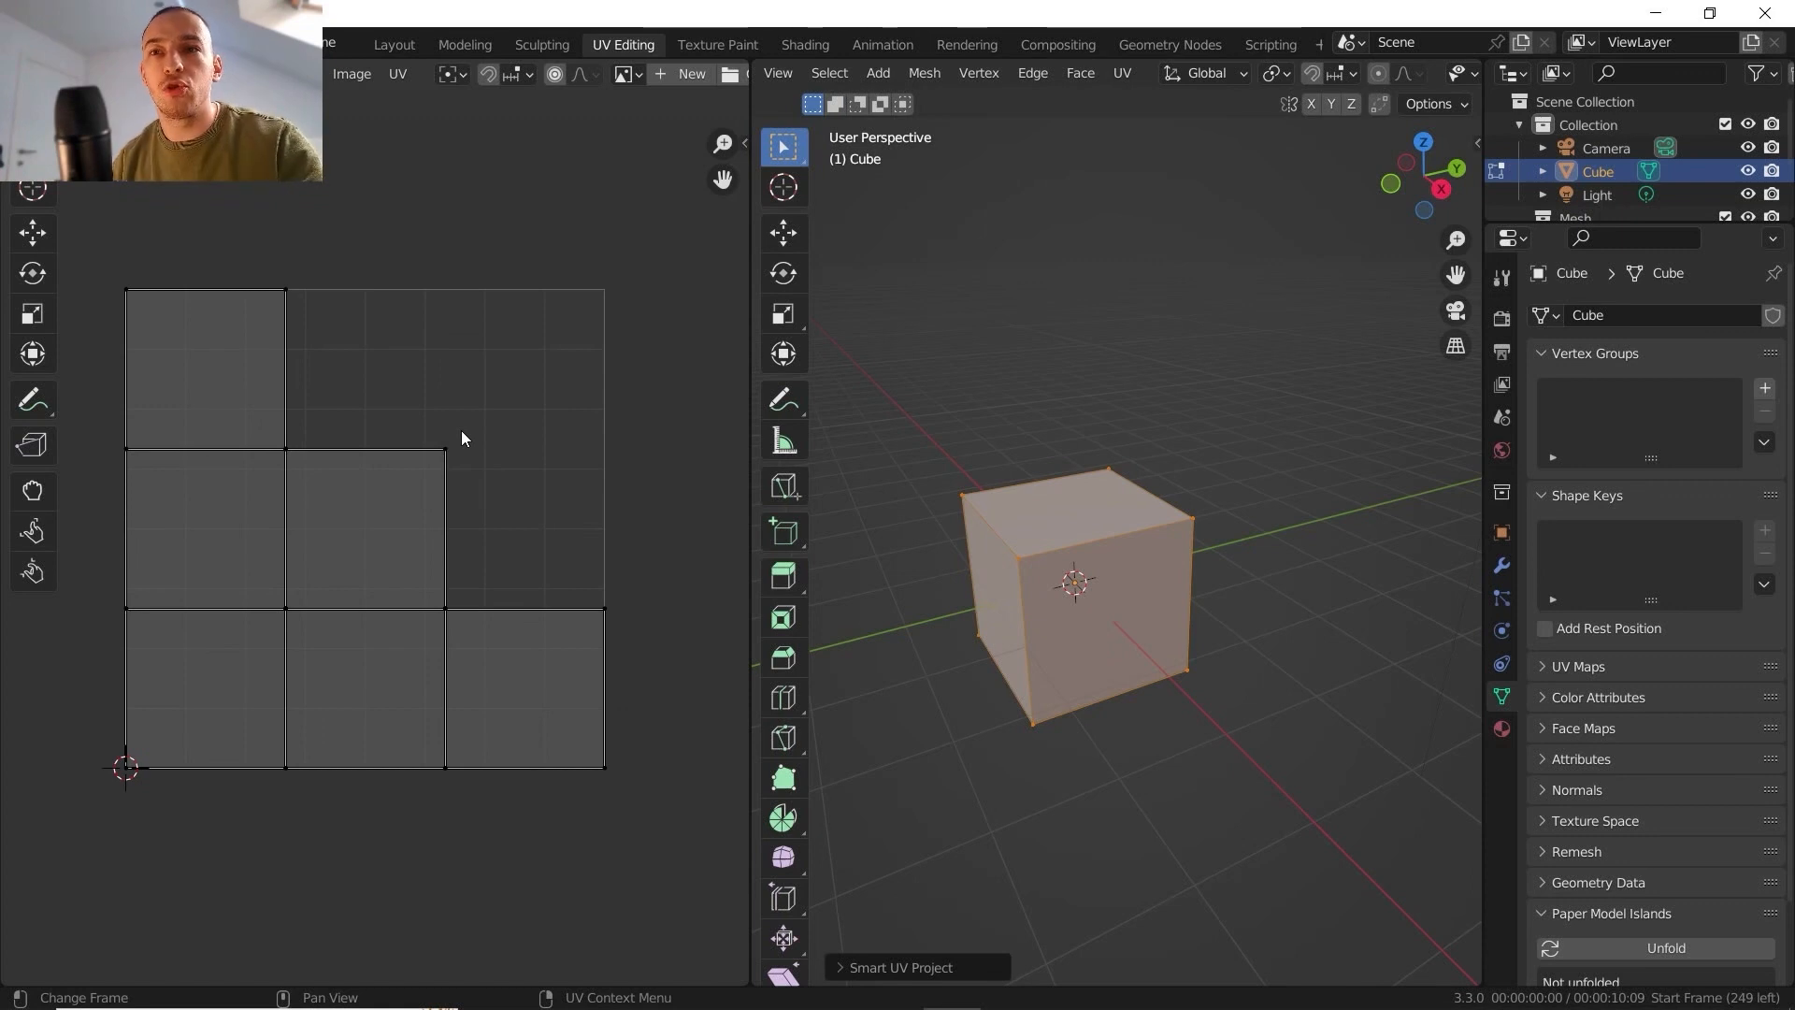
pyautogui.scroll(3, 461, 437)
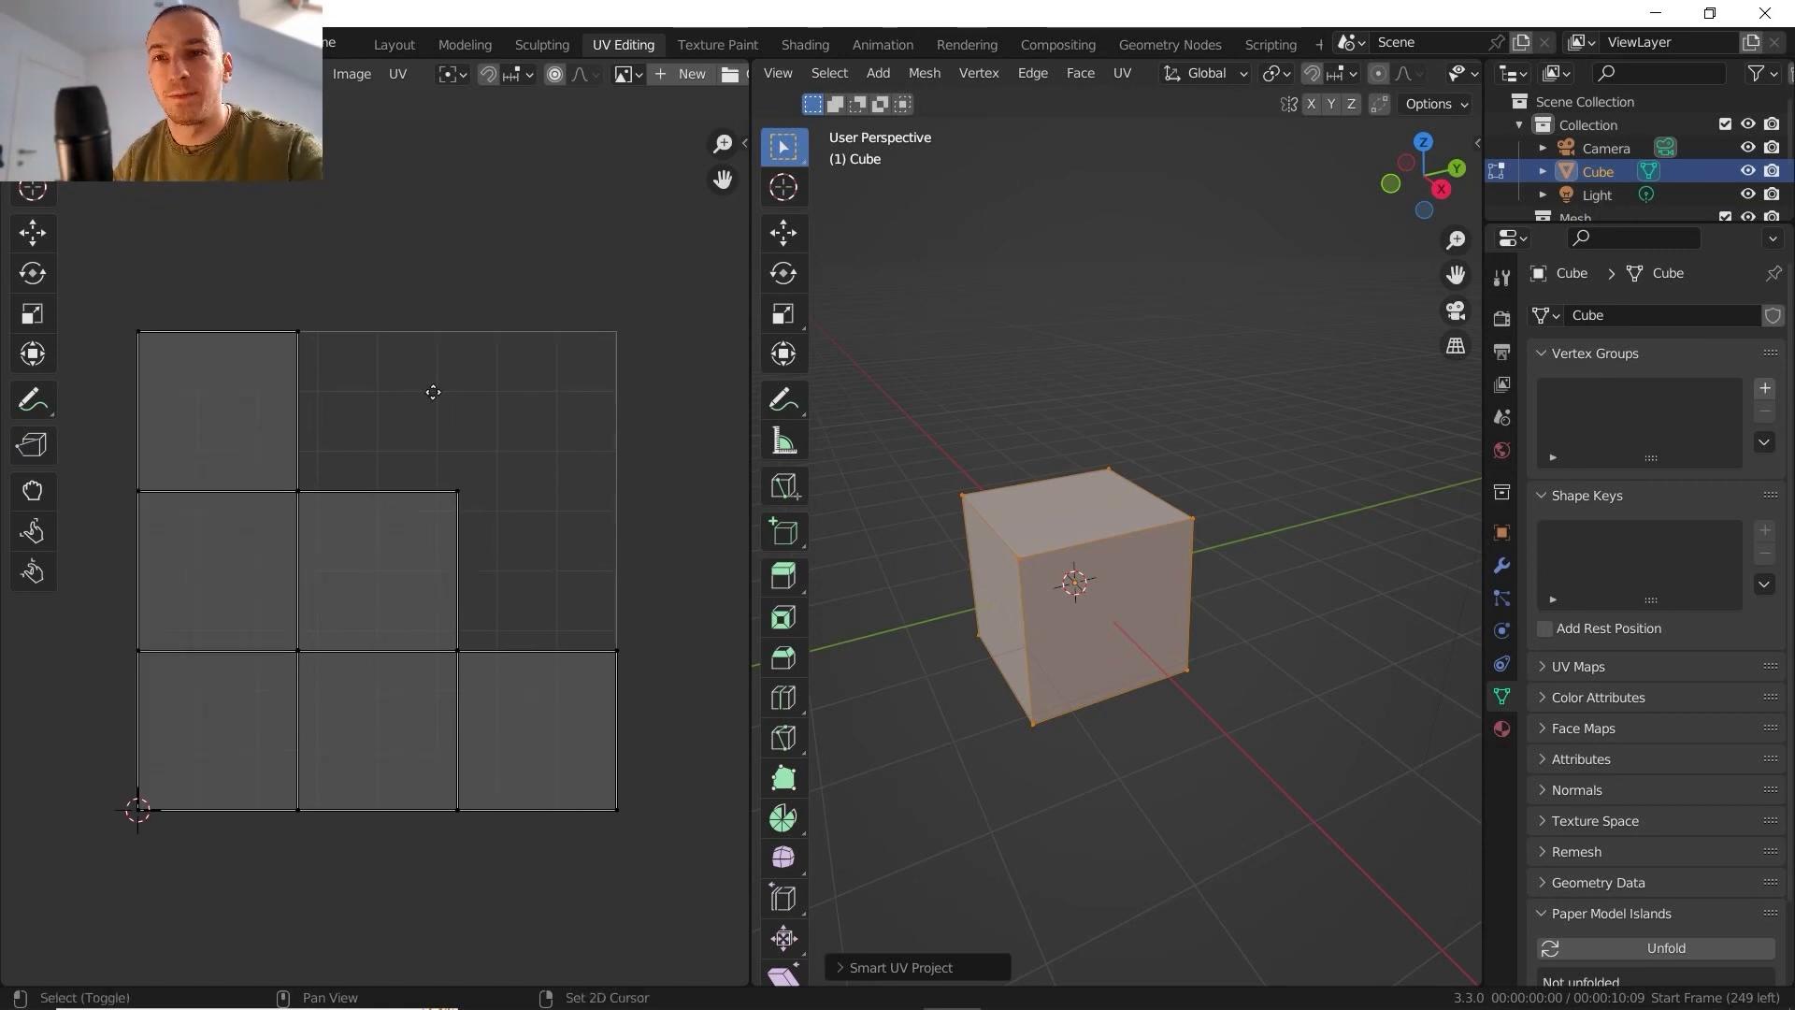
pyautogui.scroll(1, 453, 457)
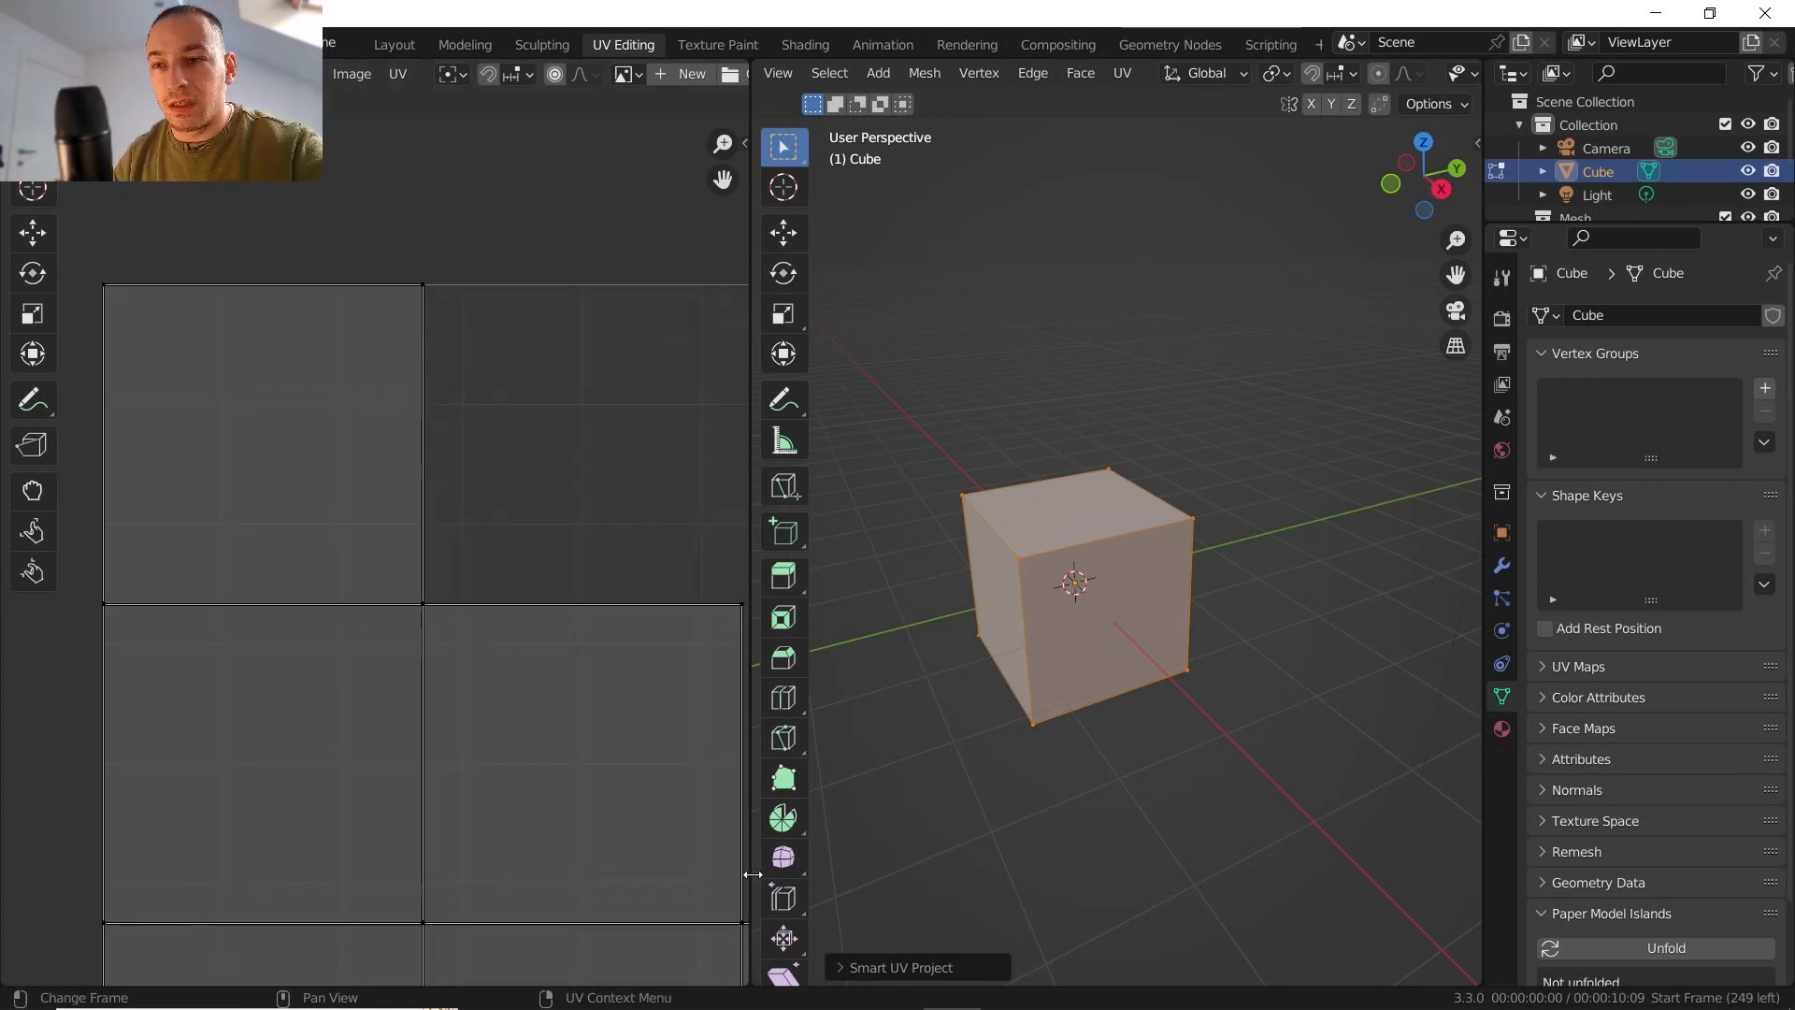
# - Set the island margin of the cube's Smart UV Project to 0.010 in the operation's settings
pyautogui.click(841, 966)
pyautogui.moveTo(468, 559); pyautogui.dragTo(480, 609, button='middle')
pyautogui.scroll(-1, 400, 575)
pyautogui.moveTo(434, 460); pyautogui.dragTo(187, 486, button='middle')
pyautogui.scroll(6, 505, 602)
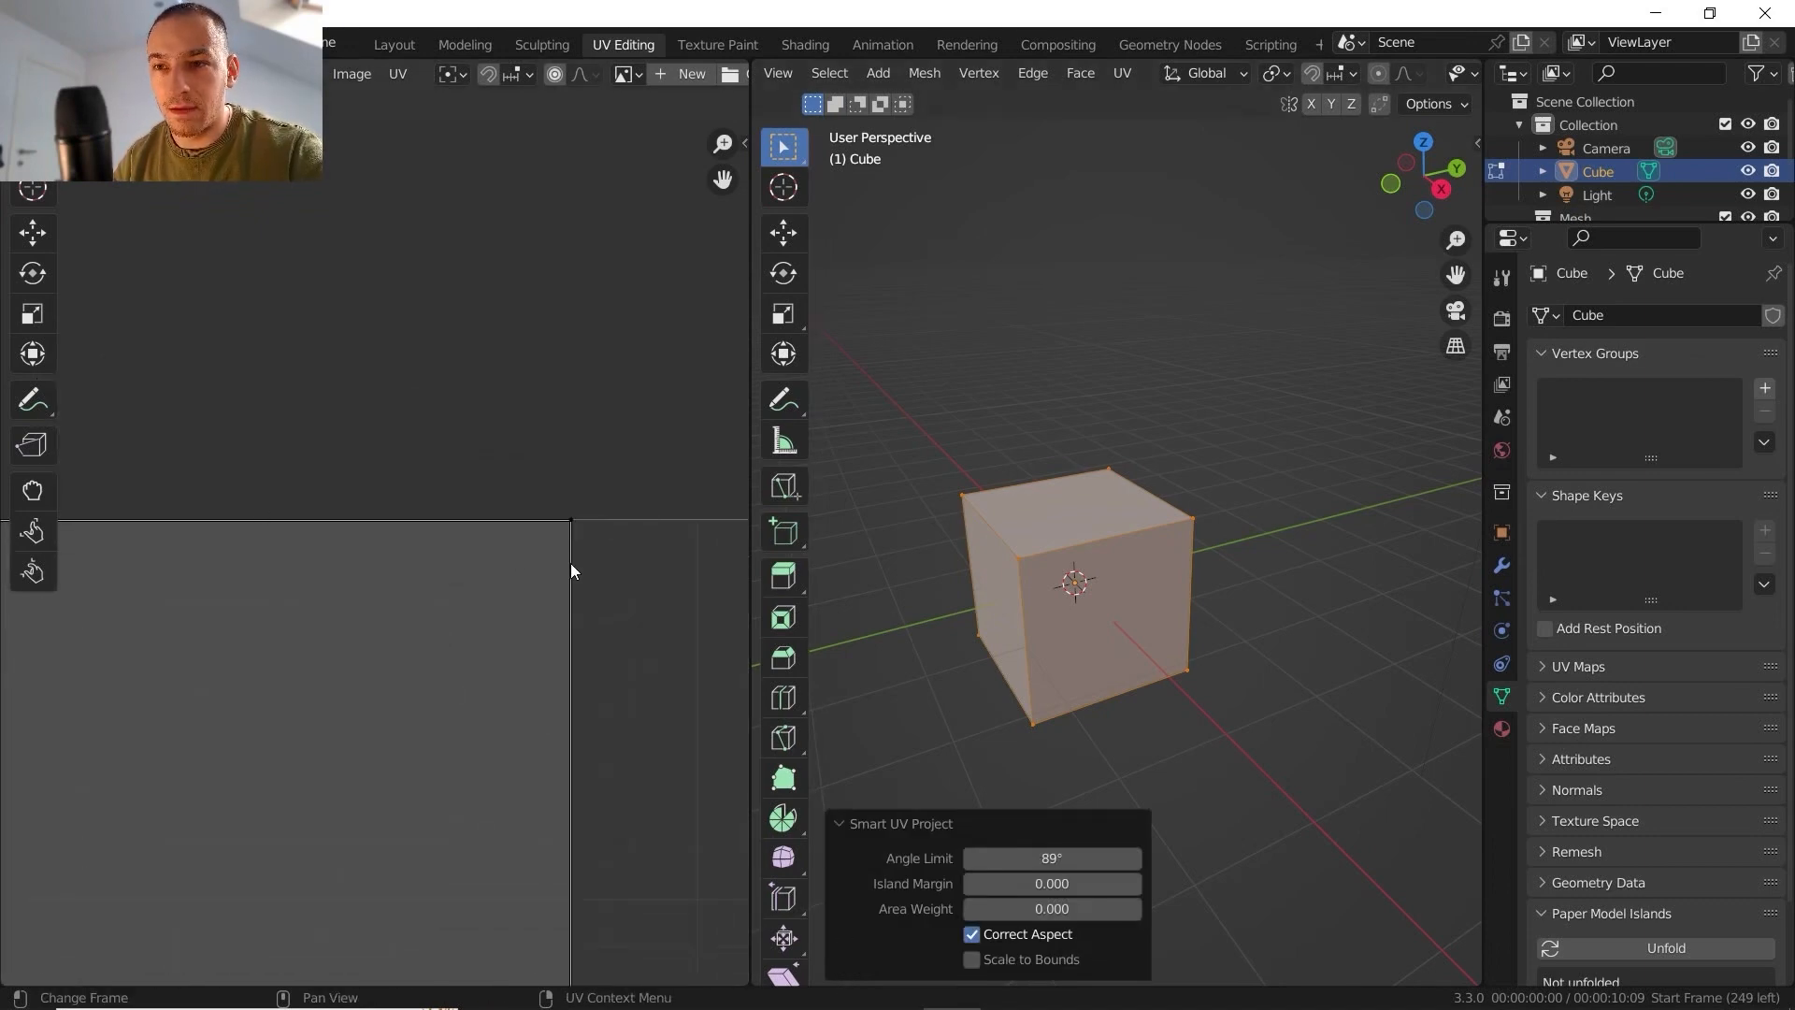
pyautogui.scroll(3, 621, 559)
pyautogui.moveTo(571, 563); pyautogui.dragTo(537, 490, button='middle')
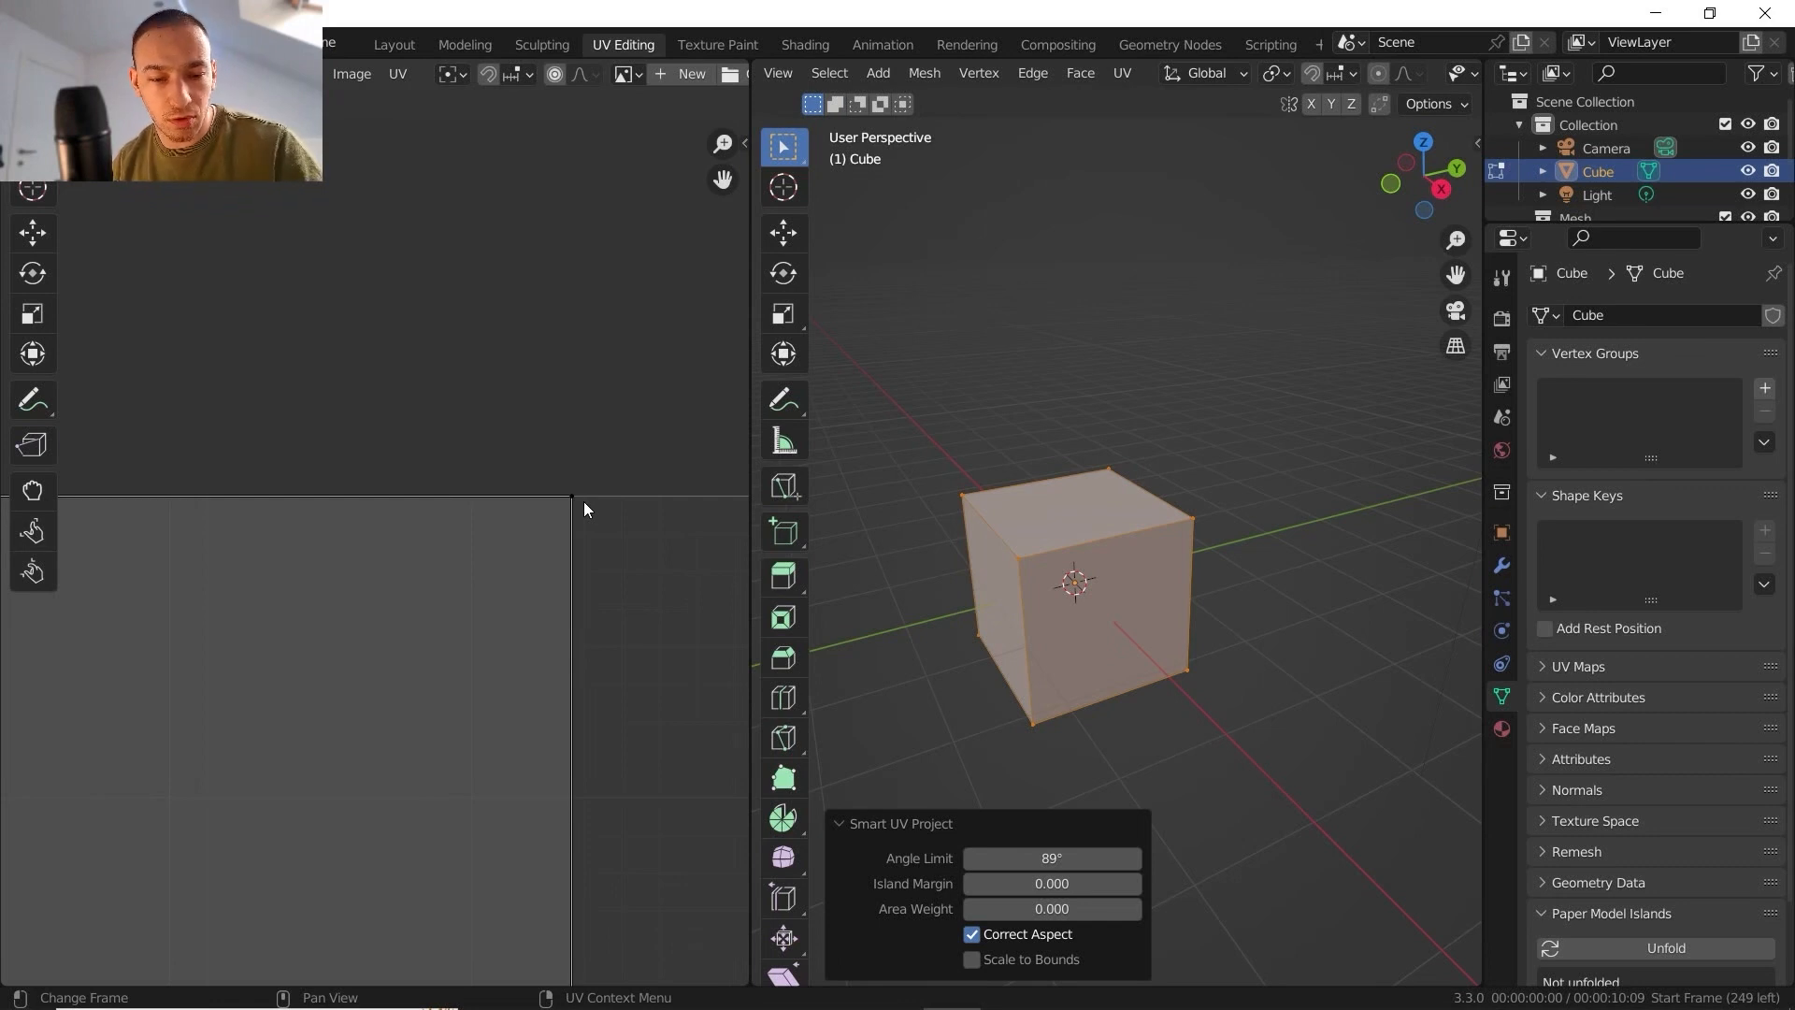
pyautogui.moveTo(849, 473); pyautogui.dragTo(981, 458, button='middle')
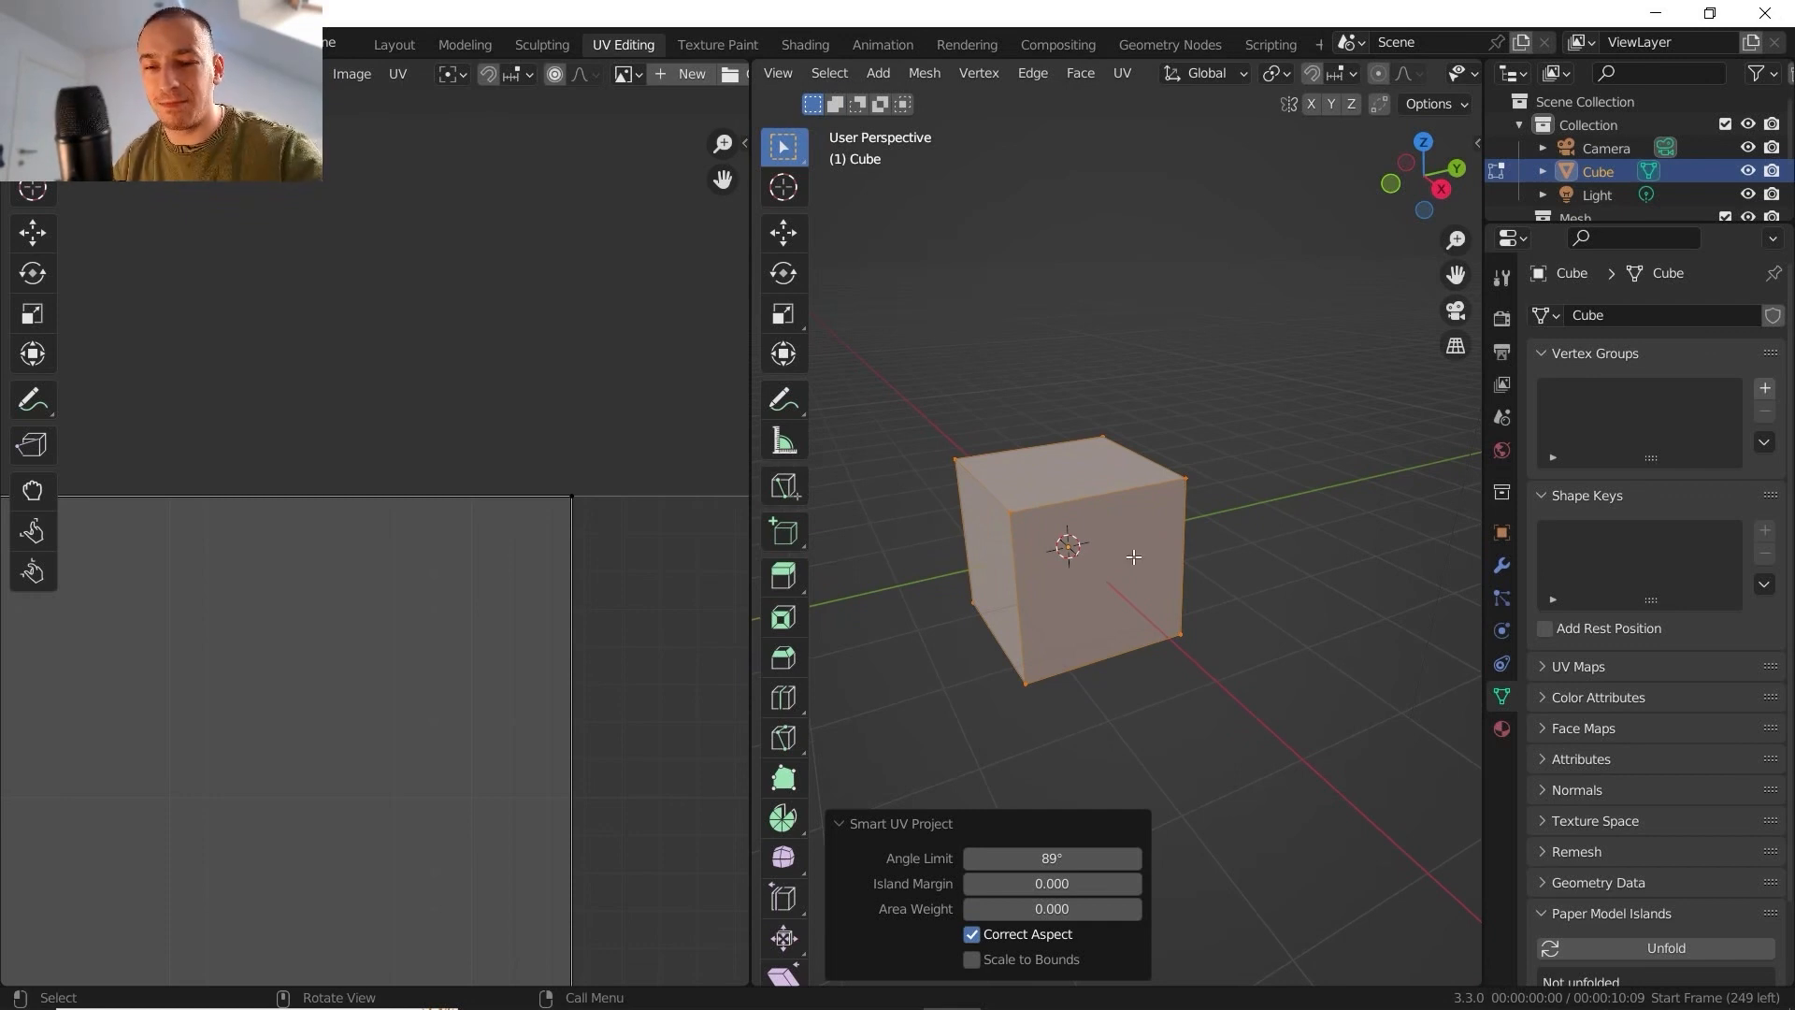
pyautogui.moveTo(1149, 553); pyautogui.dragTo(1038, 529, button='middle')
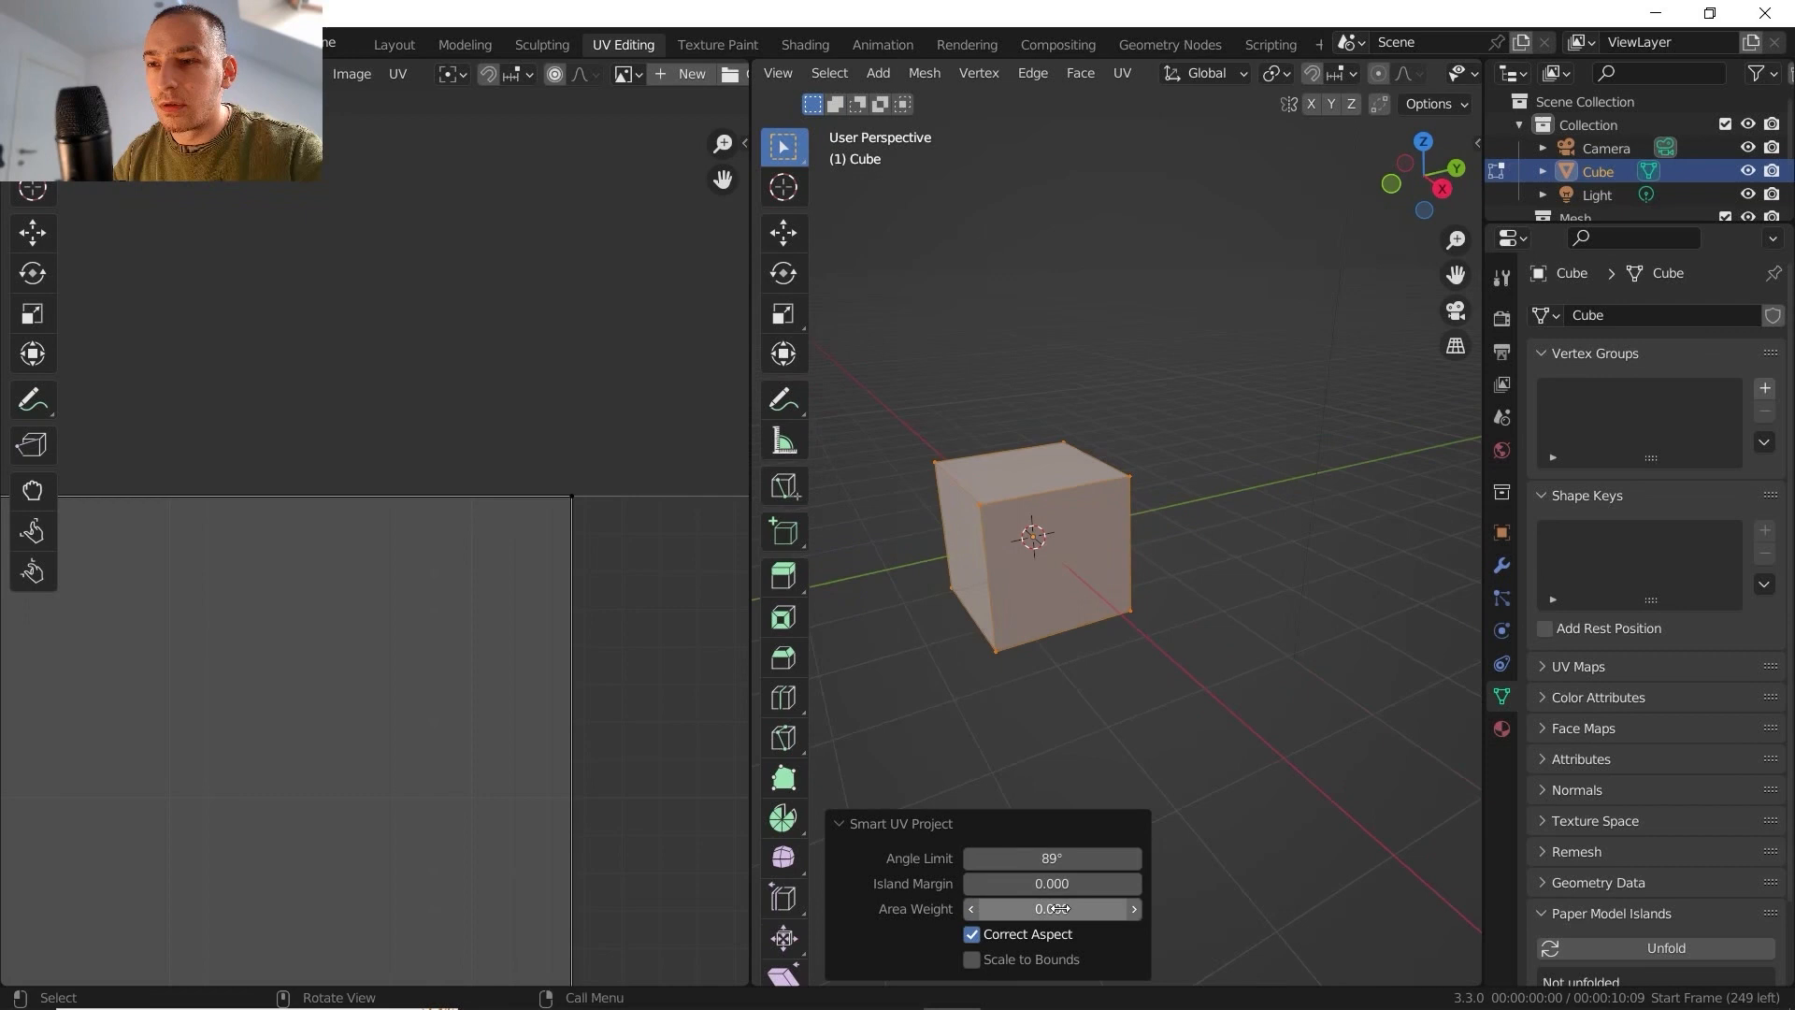
pyautogui.click(1135, 882)
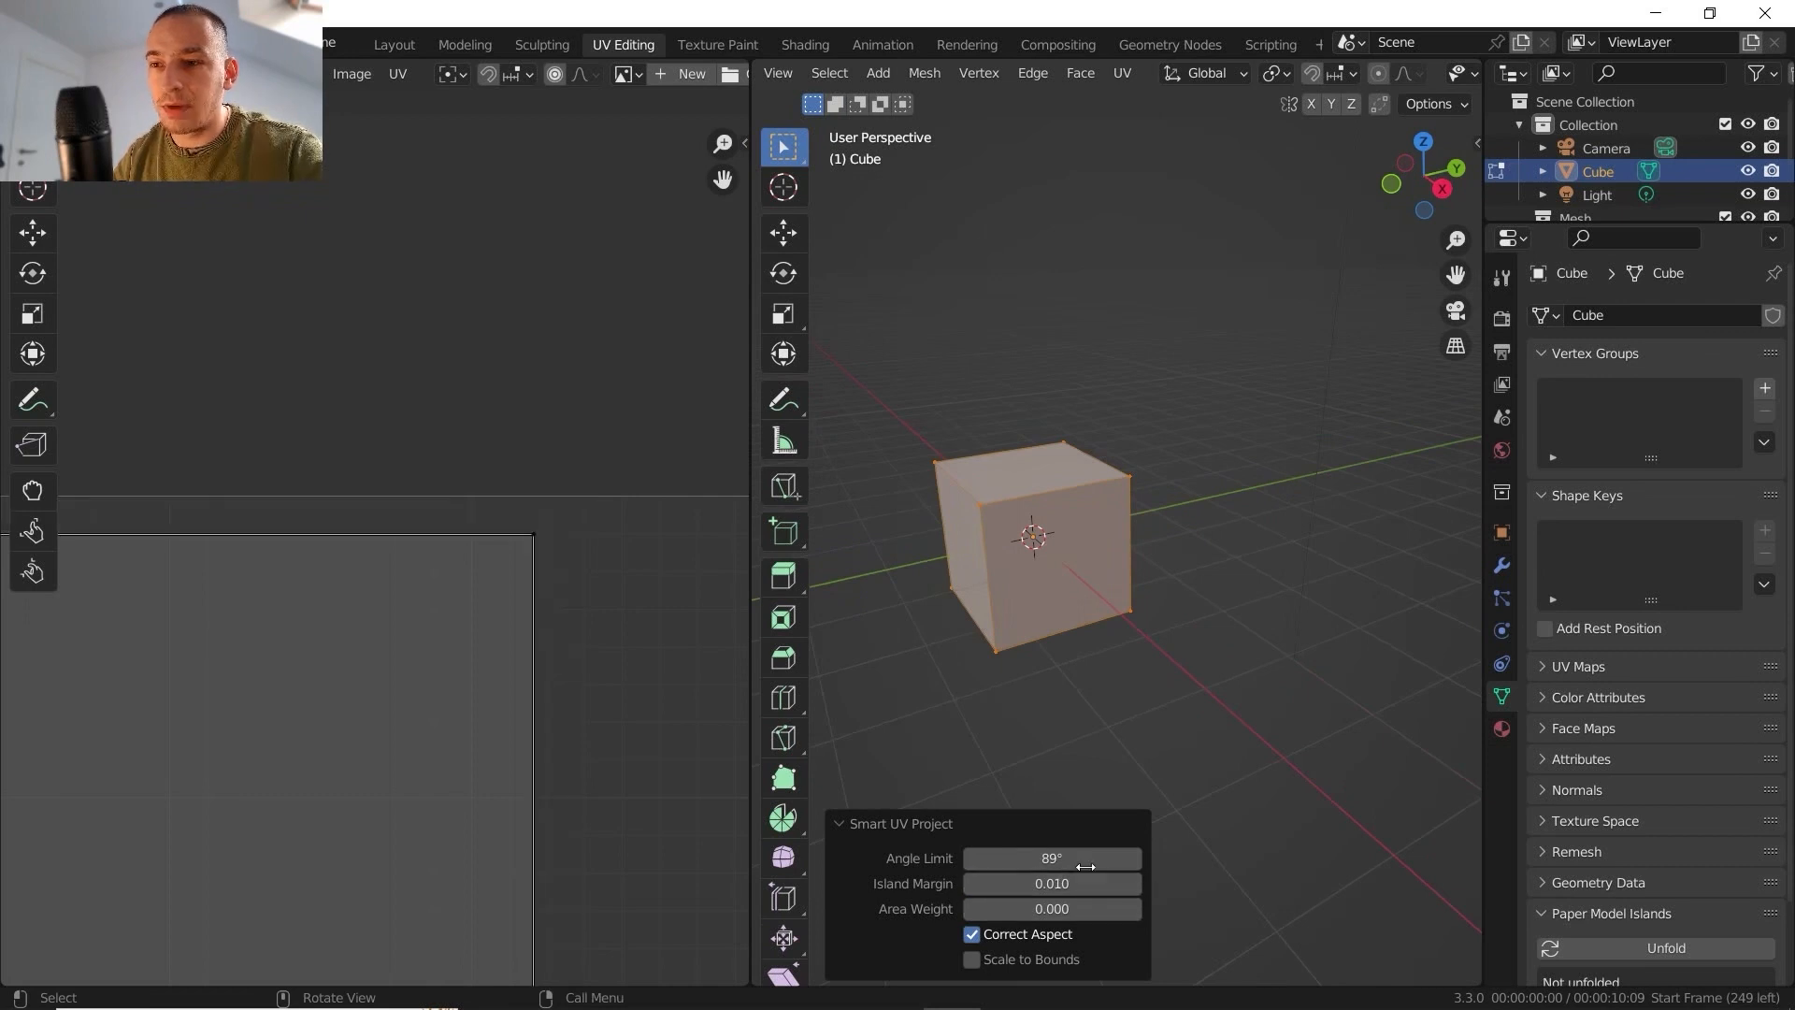
pyautogui.scroll(1, 504, 537)
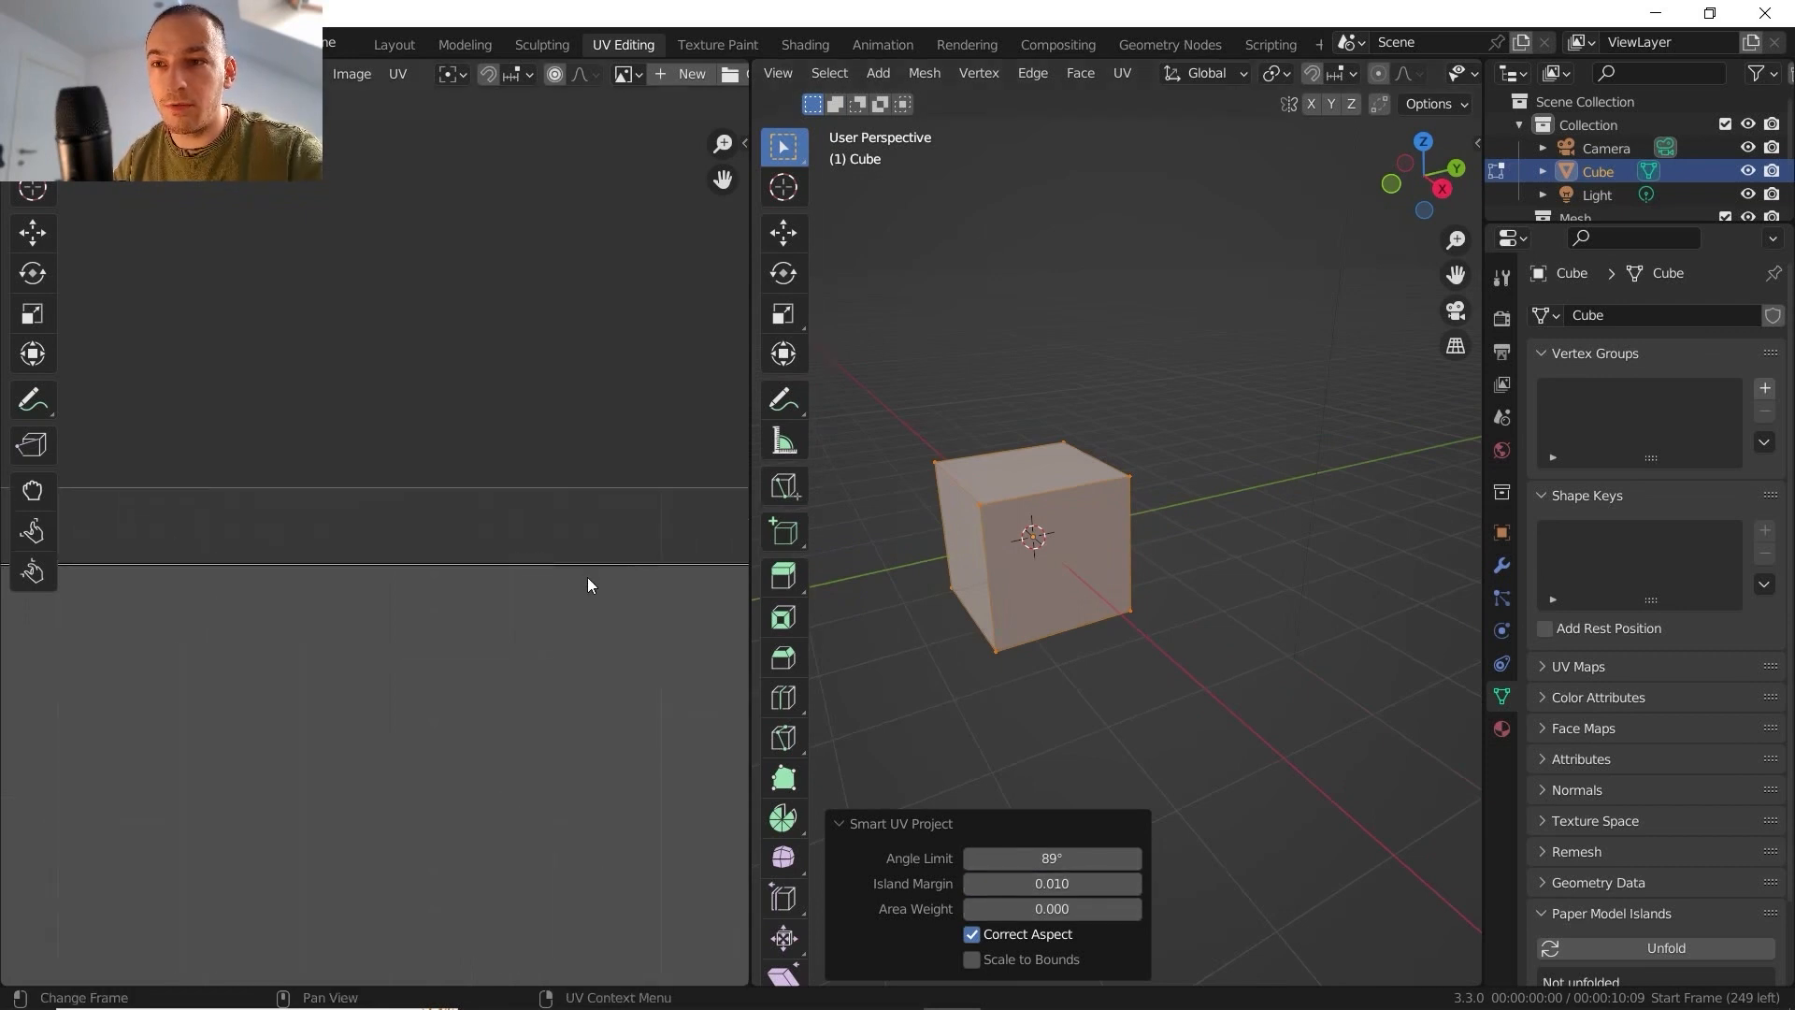
pyautogui.scroll(1, 552, 552)
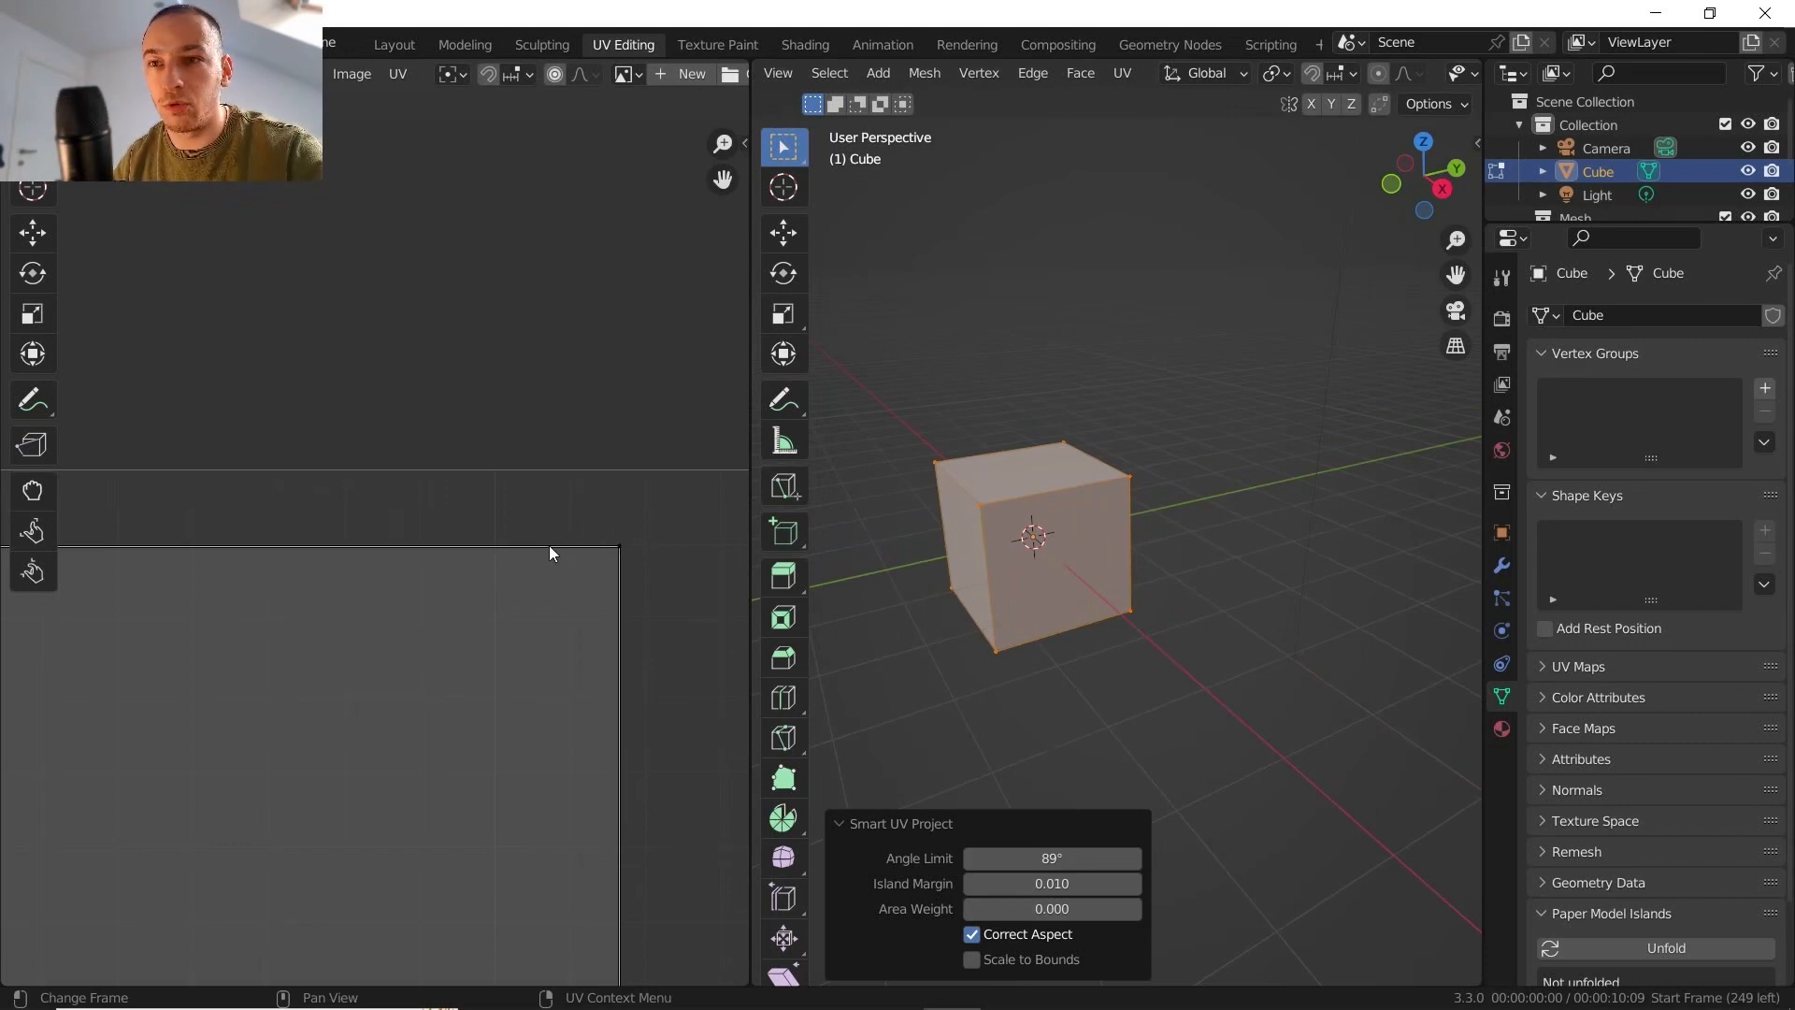
# - Return to object mode, add a monkey mesh and move it along the X axis, clear of the cube
pyautogui.press('Tab')
pyautogui.hotkey('shift', 'a')
pyautogui.moveTo(1101, 540)
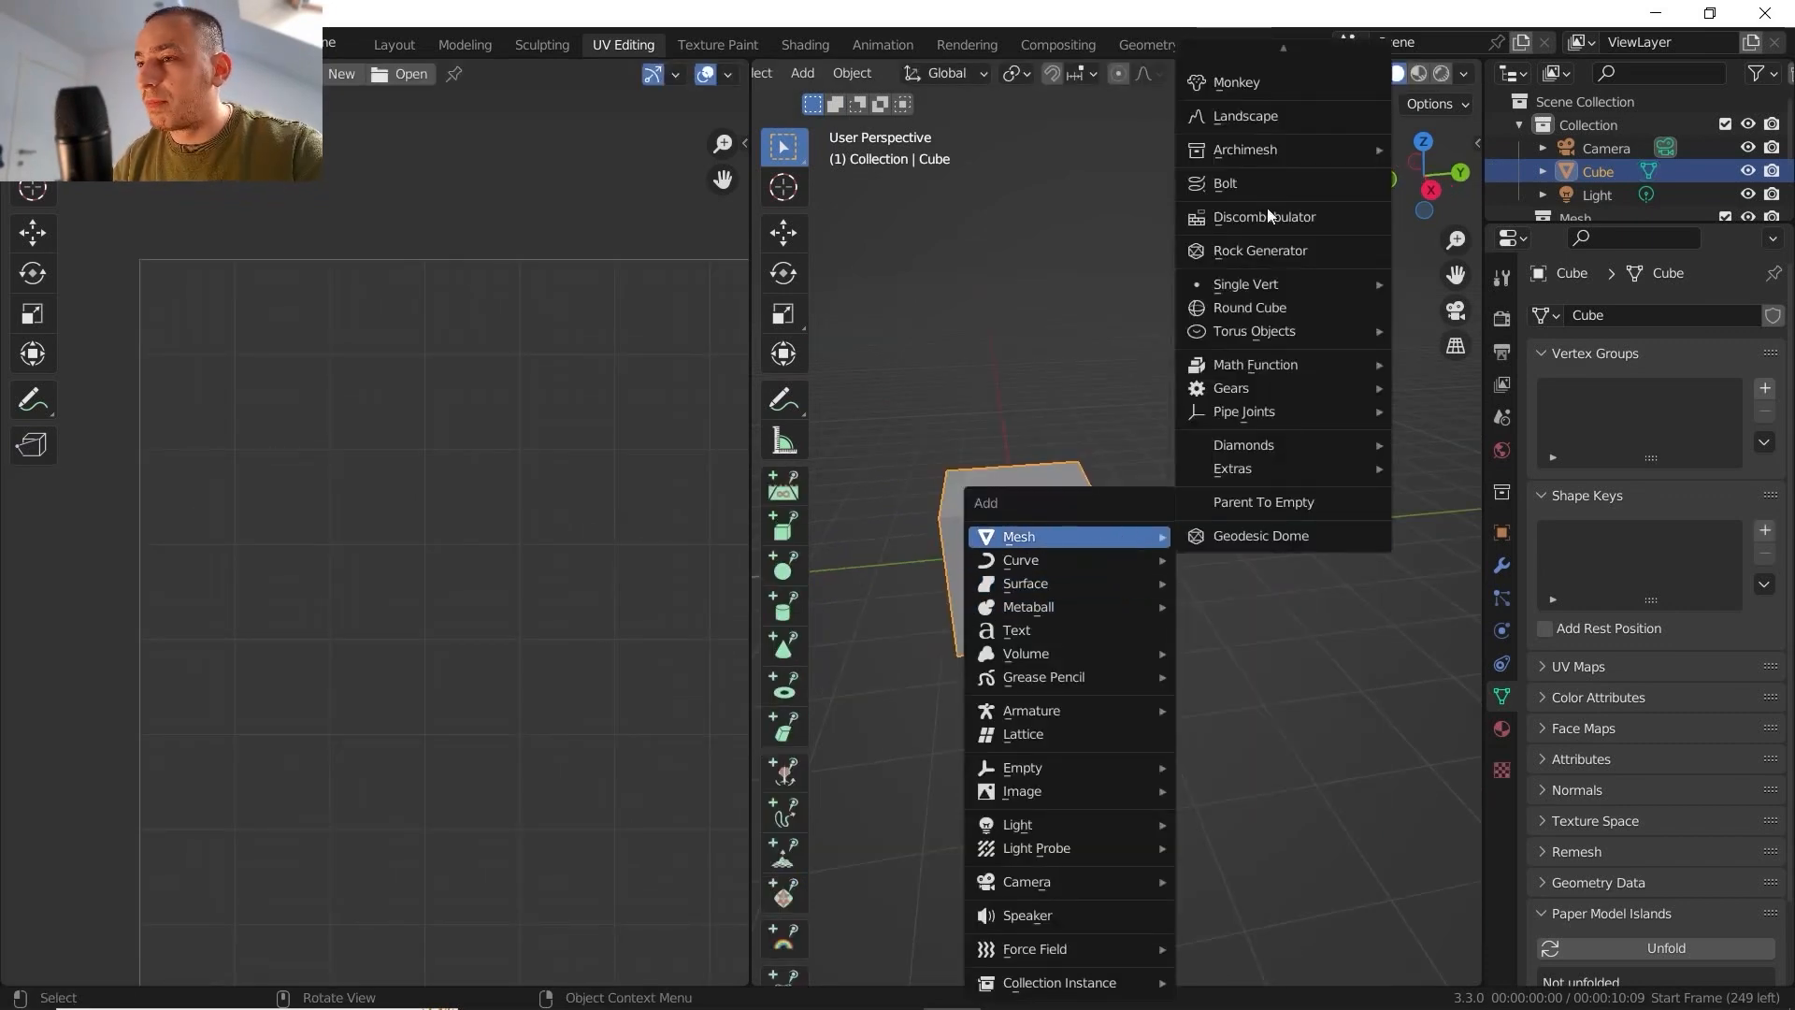
pyautogui.click(1269, 83)
pyautogui.press('g')
pyautogui.press('x')
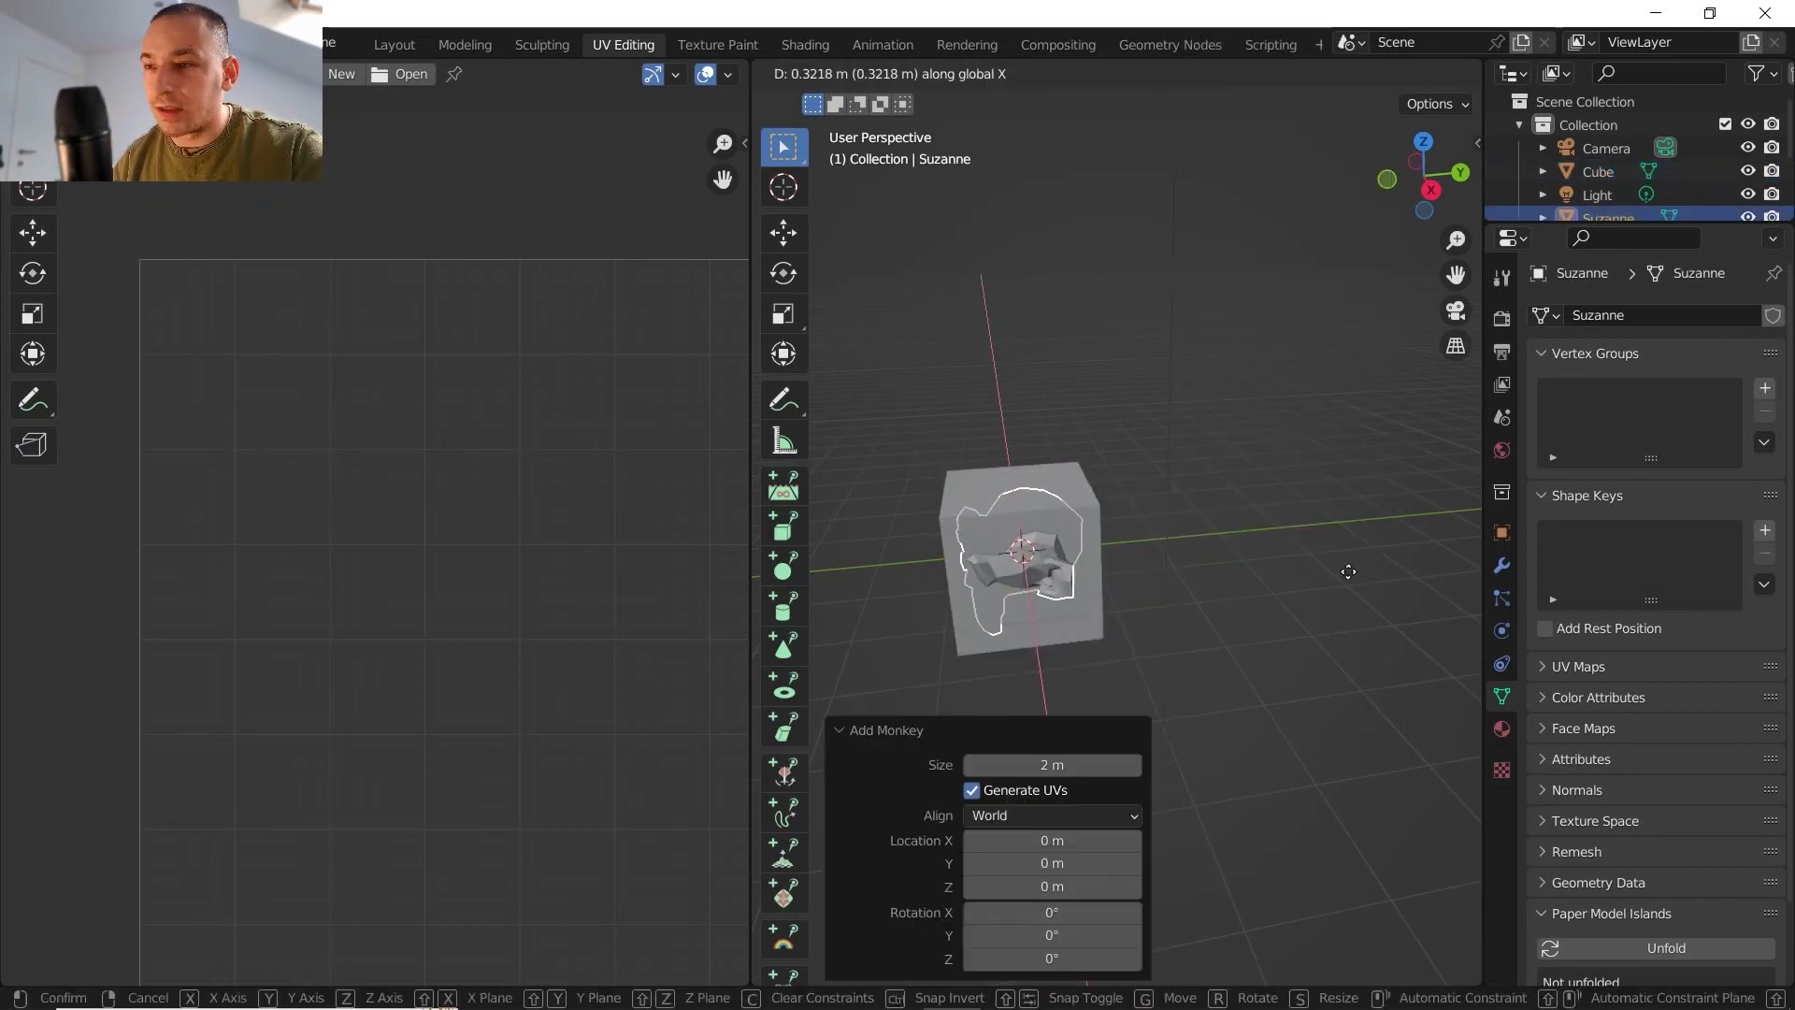
pyautogui.click(1215, 645)
# - Enter edit mode on the monkey and unwrap it with Smart UV Project at an 89° angle limit and 0.010 island margin
pyautogui.moveTo(1197, 435); pyautogui.dragTo(1174, 540, button='middle')
pyautogui.press('Tab')
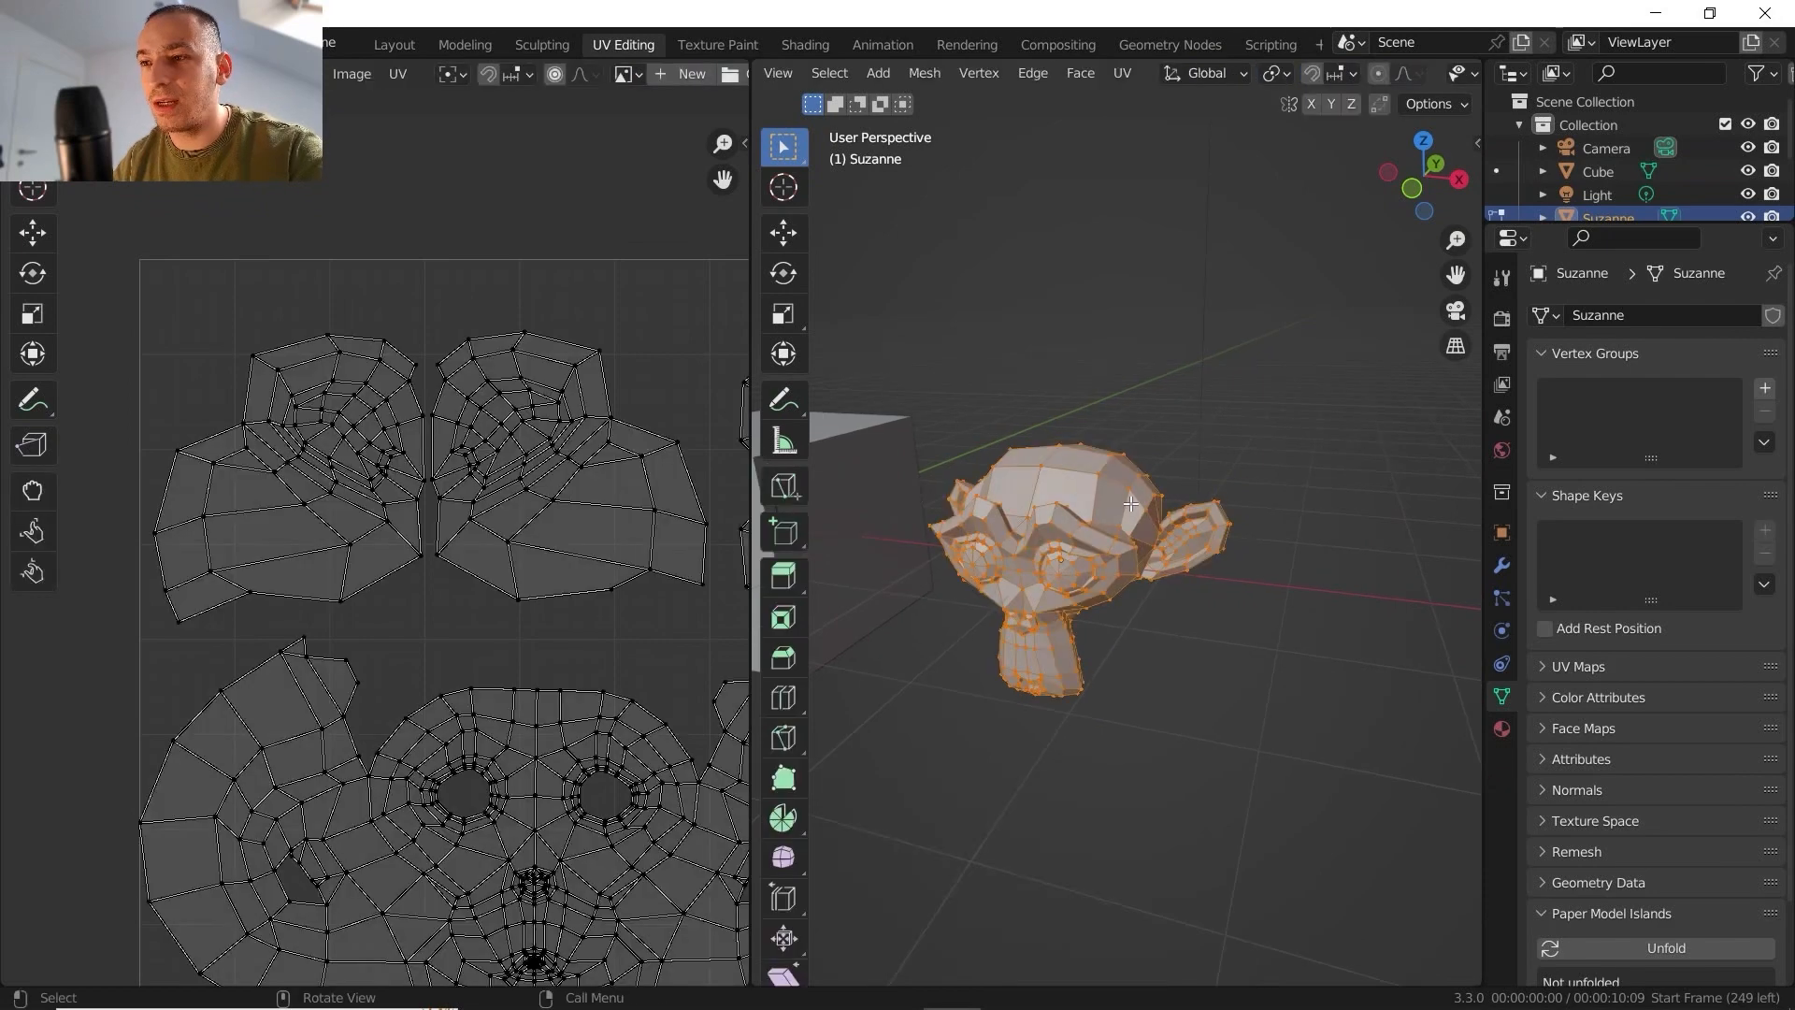
pyautogui.scroll(-2, 539, 514)
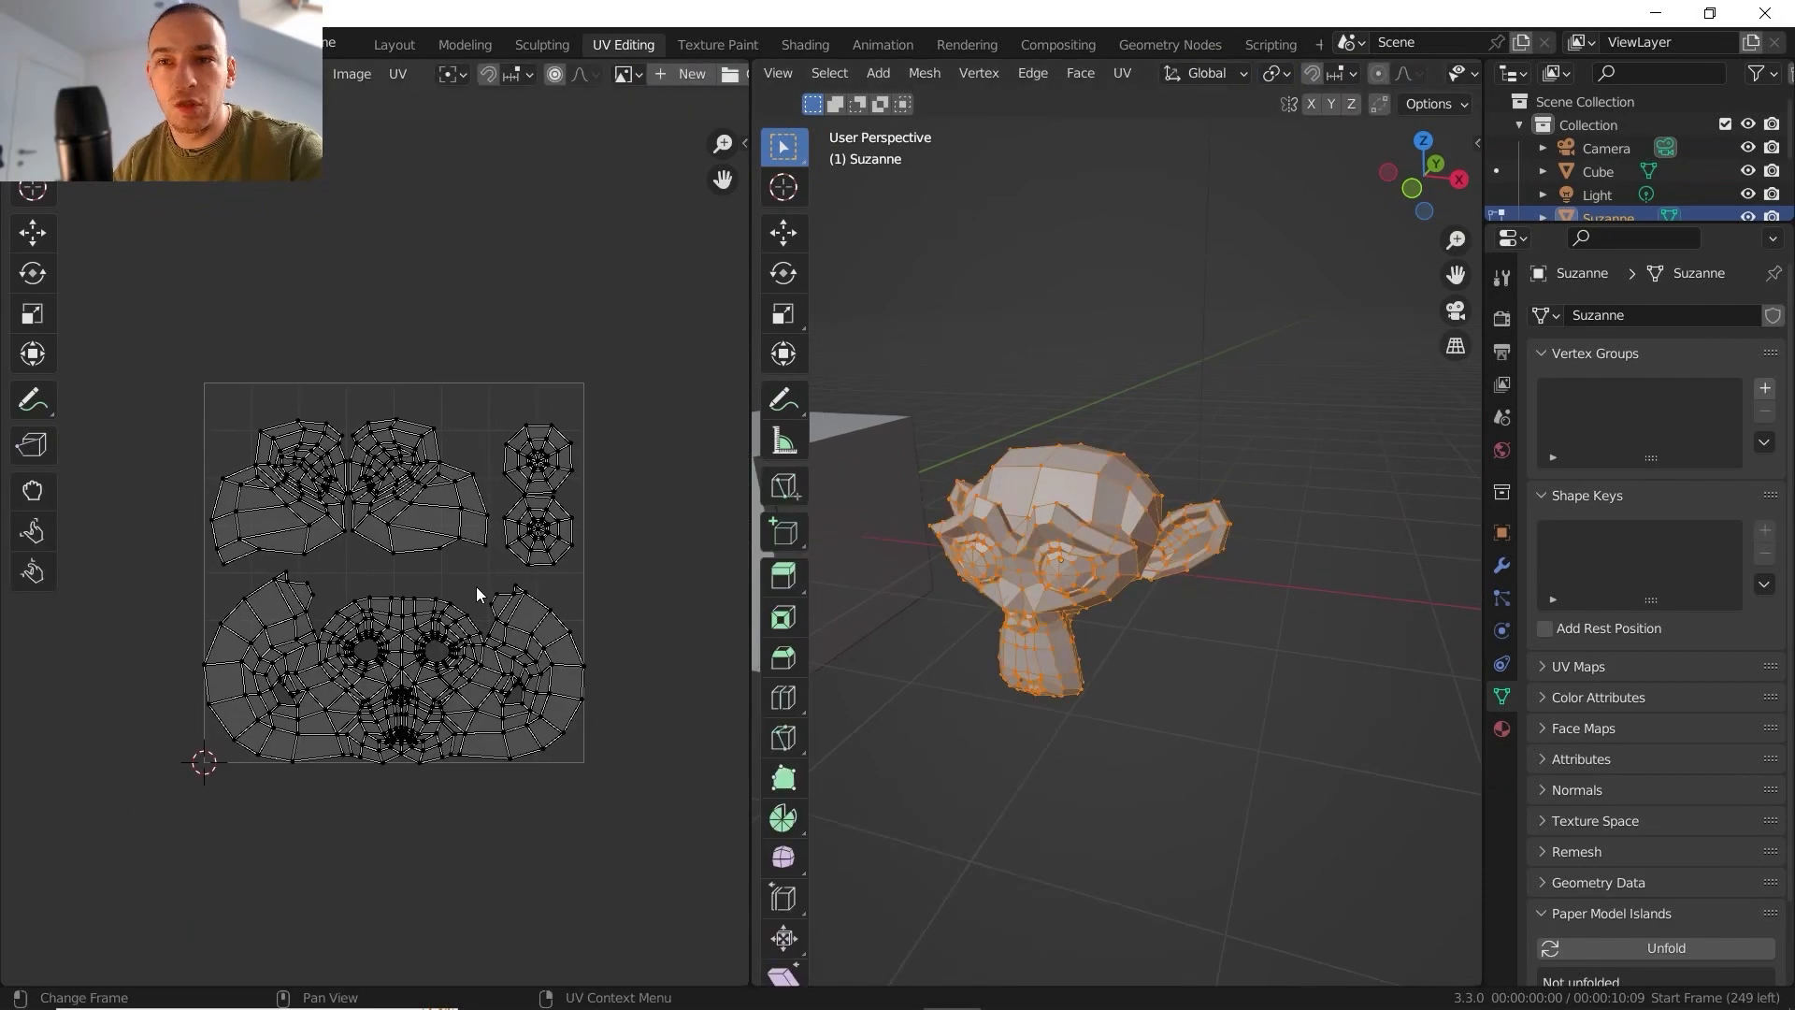
pyautogui.scroll(2, 469, 588)
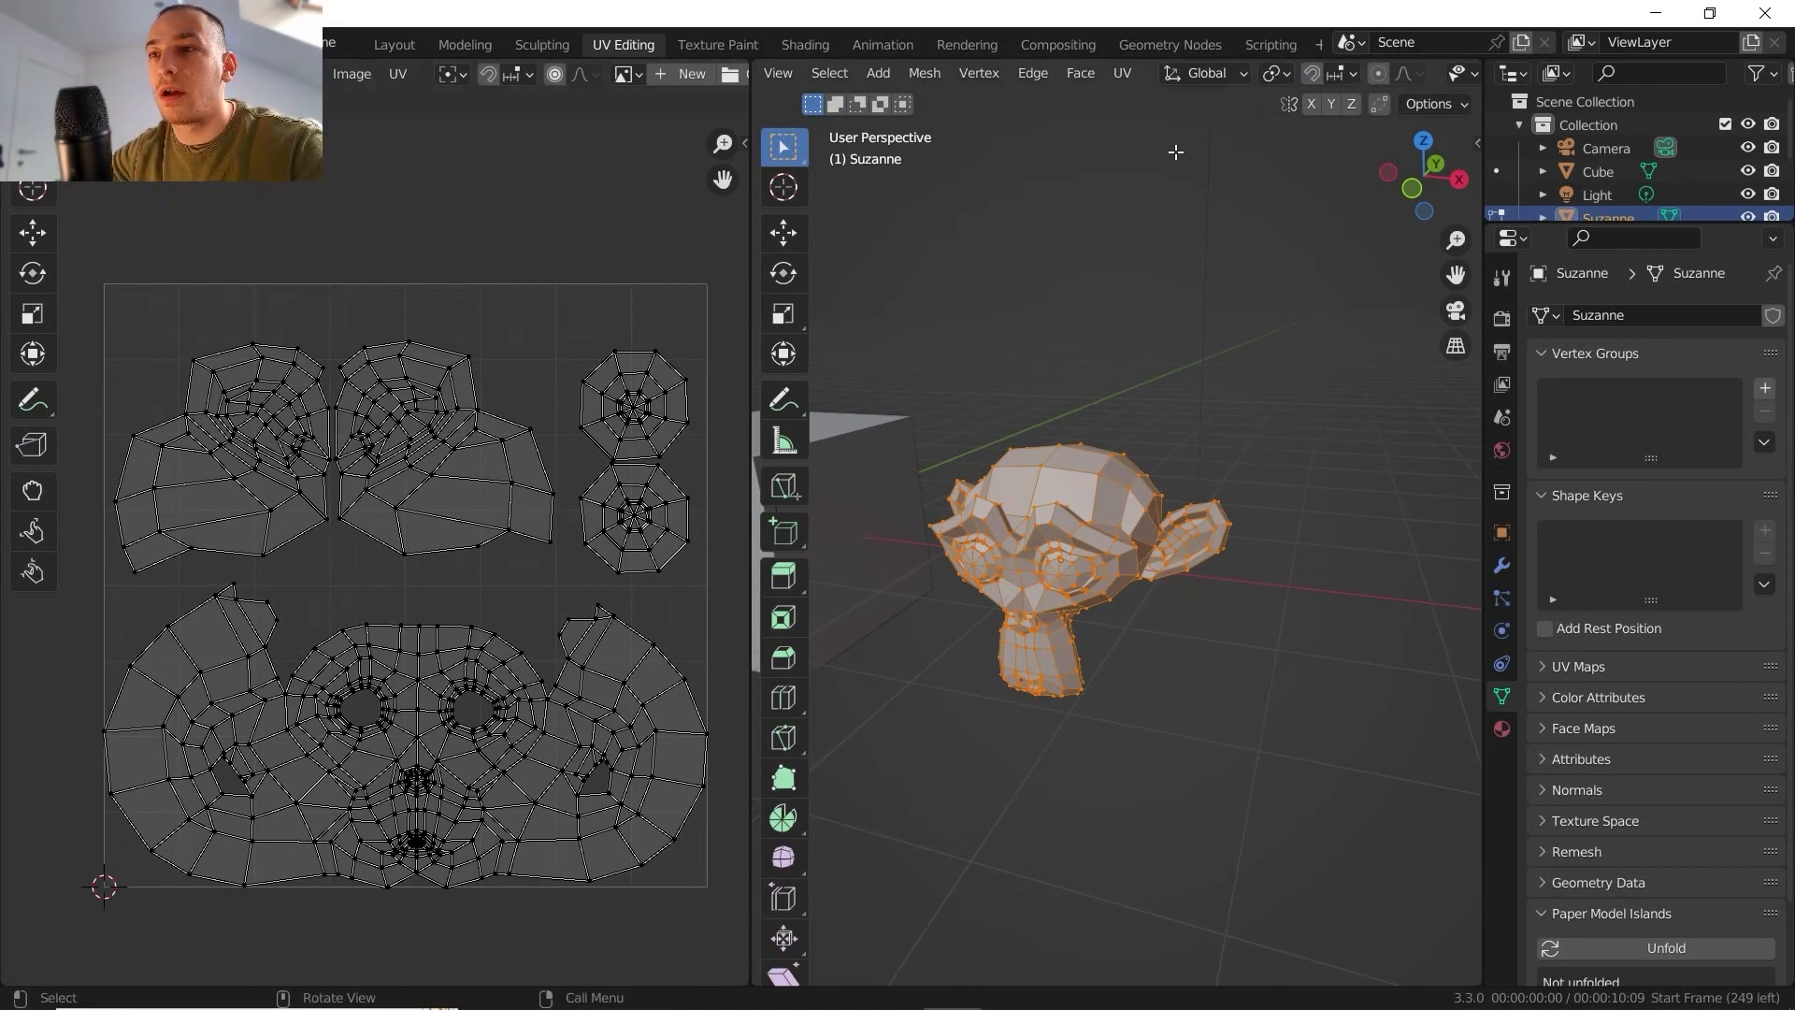
pyautogui.click(1123, 72)
pyautogui.click(1155, 133)
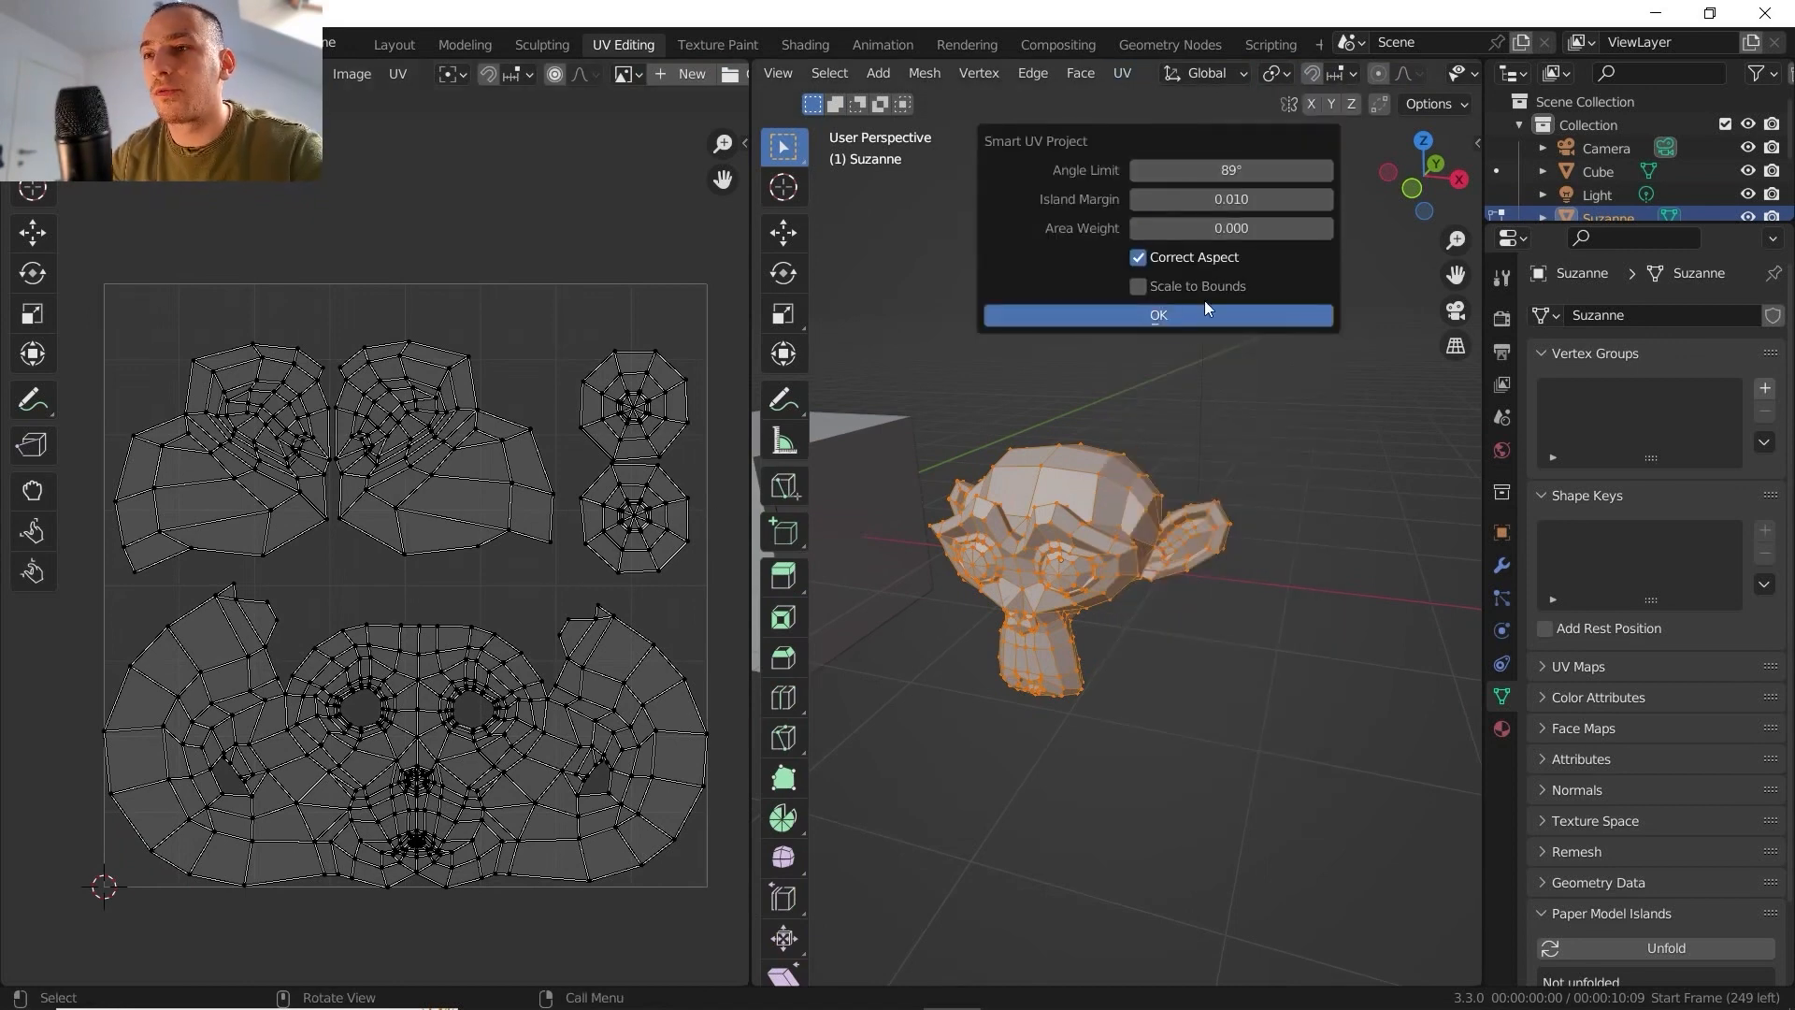
pyautogui.click(1119, 314)
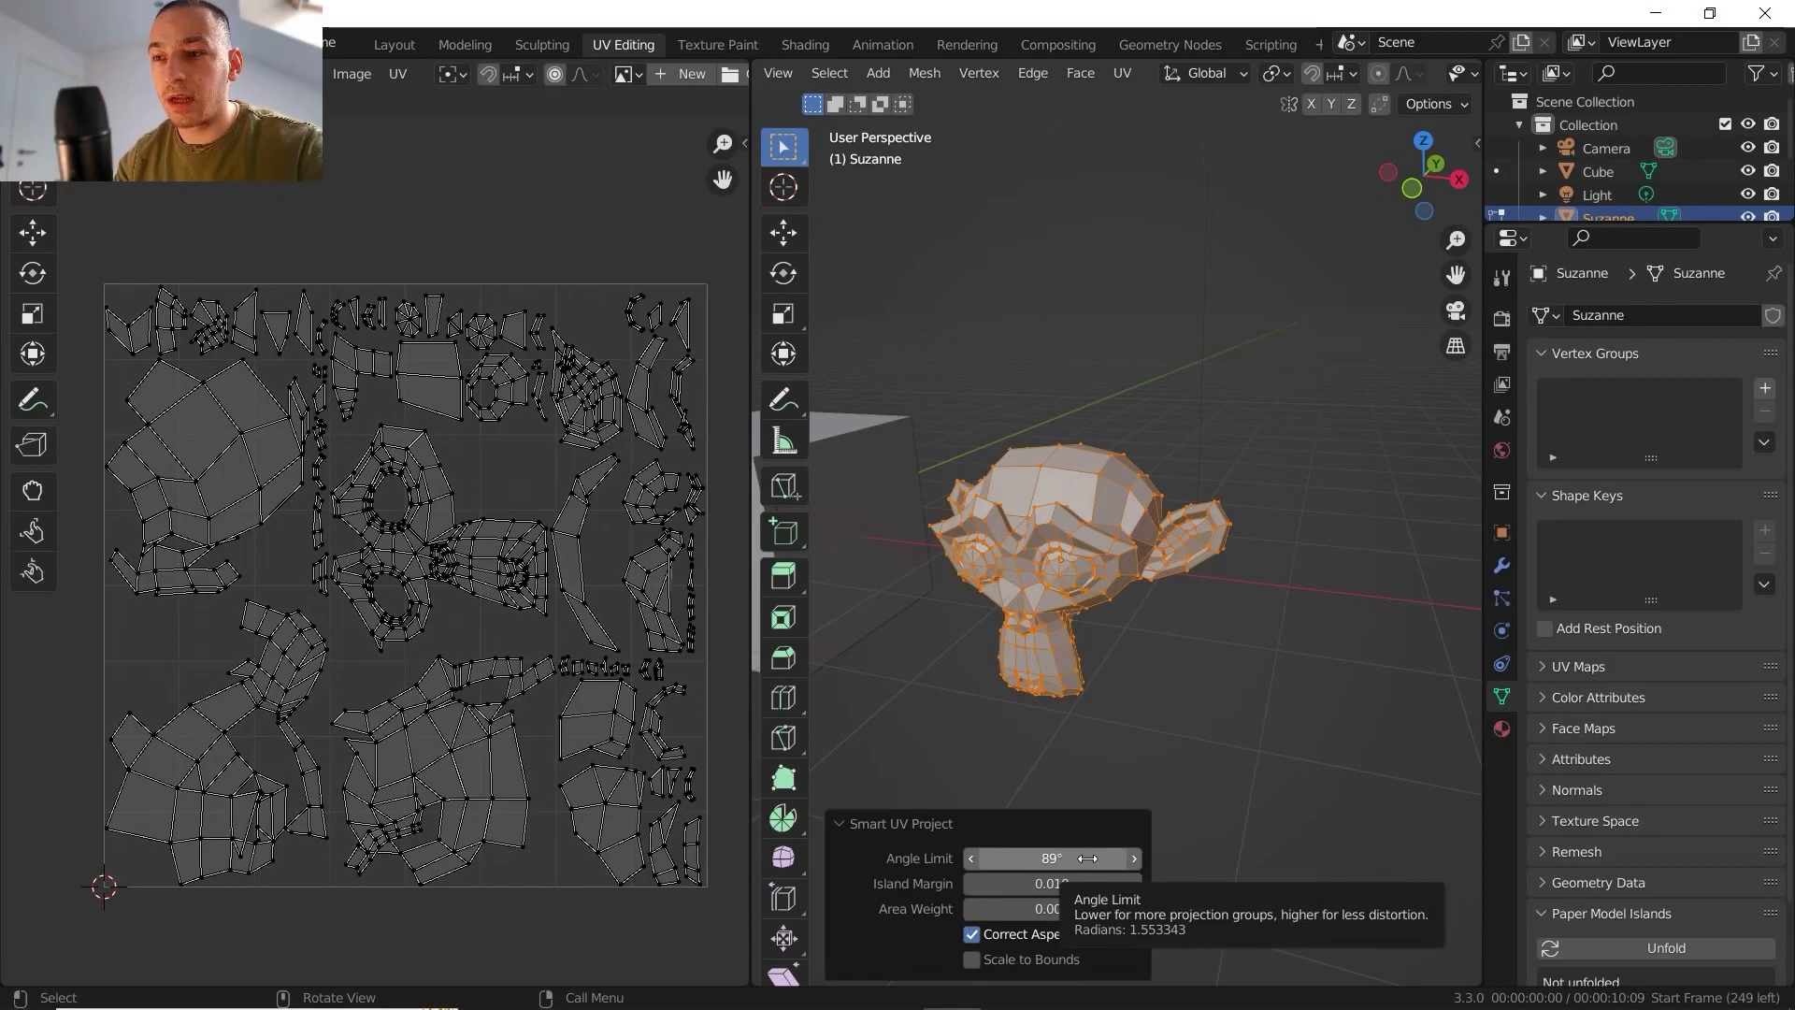
# - Try a 1° angle limit on the monkey's Smart UV Project unwrap and return the limit to 89°
pyautogui.moveTo(1087, 858)
pyautogui.mouseDown()
pyautogui.moveTo(822, 858)
pyautogui.moveTo(1078, 859)
pyautogui.mouseUp()
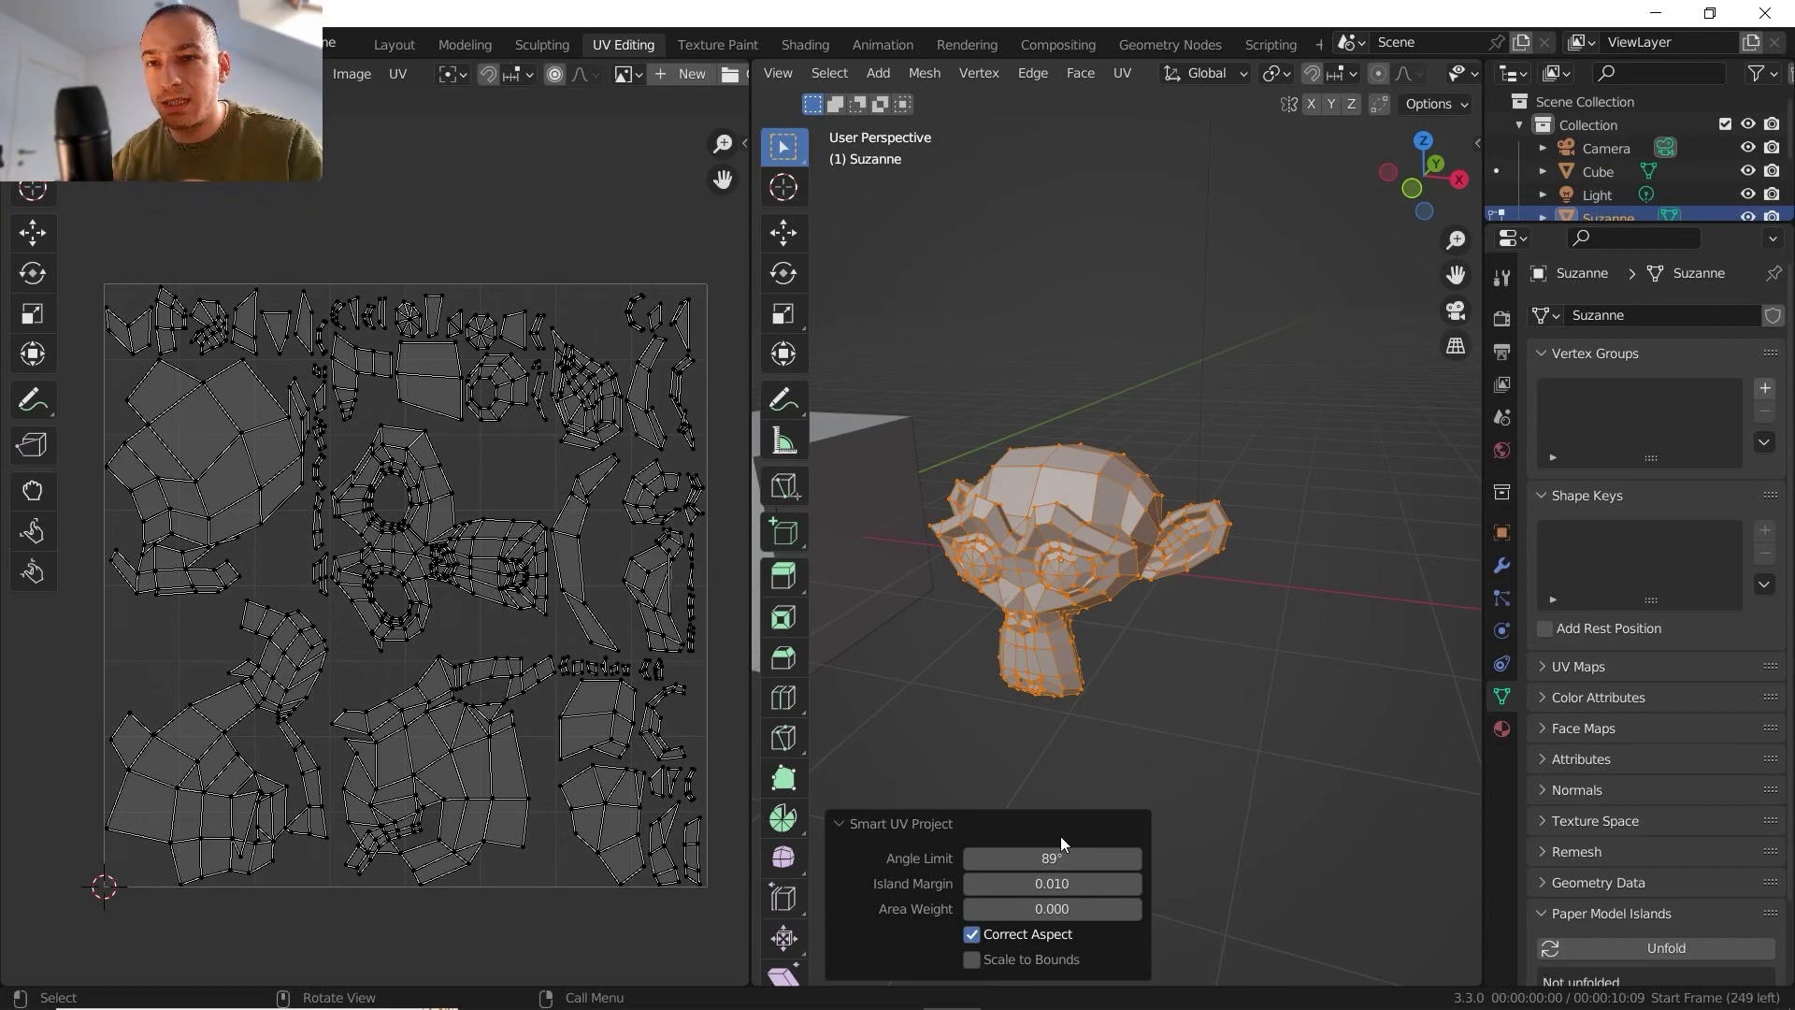
pyautogui.moveTo(1051, 858); pyautogui.dragTo(926, 858)
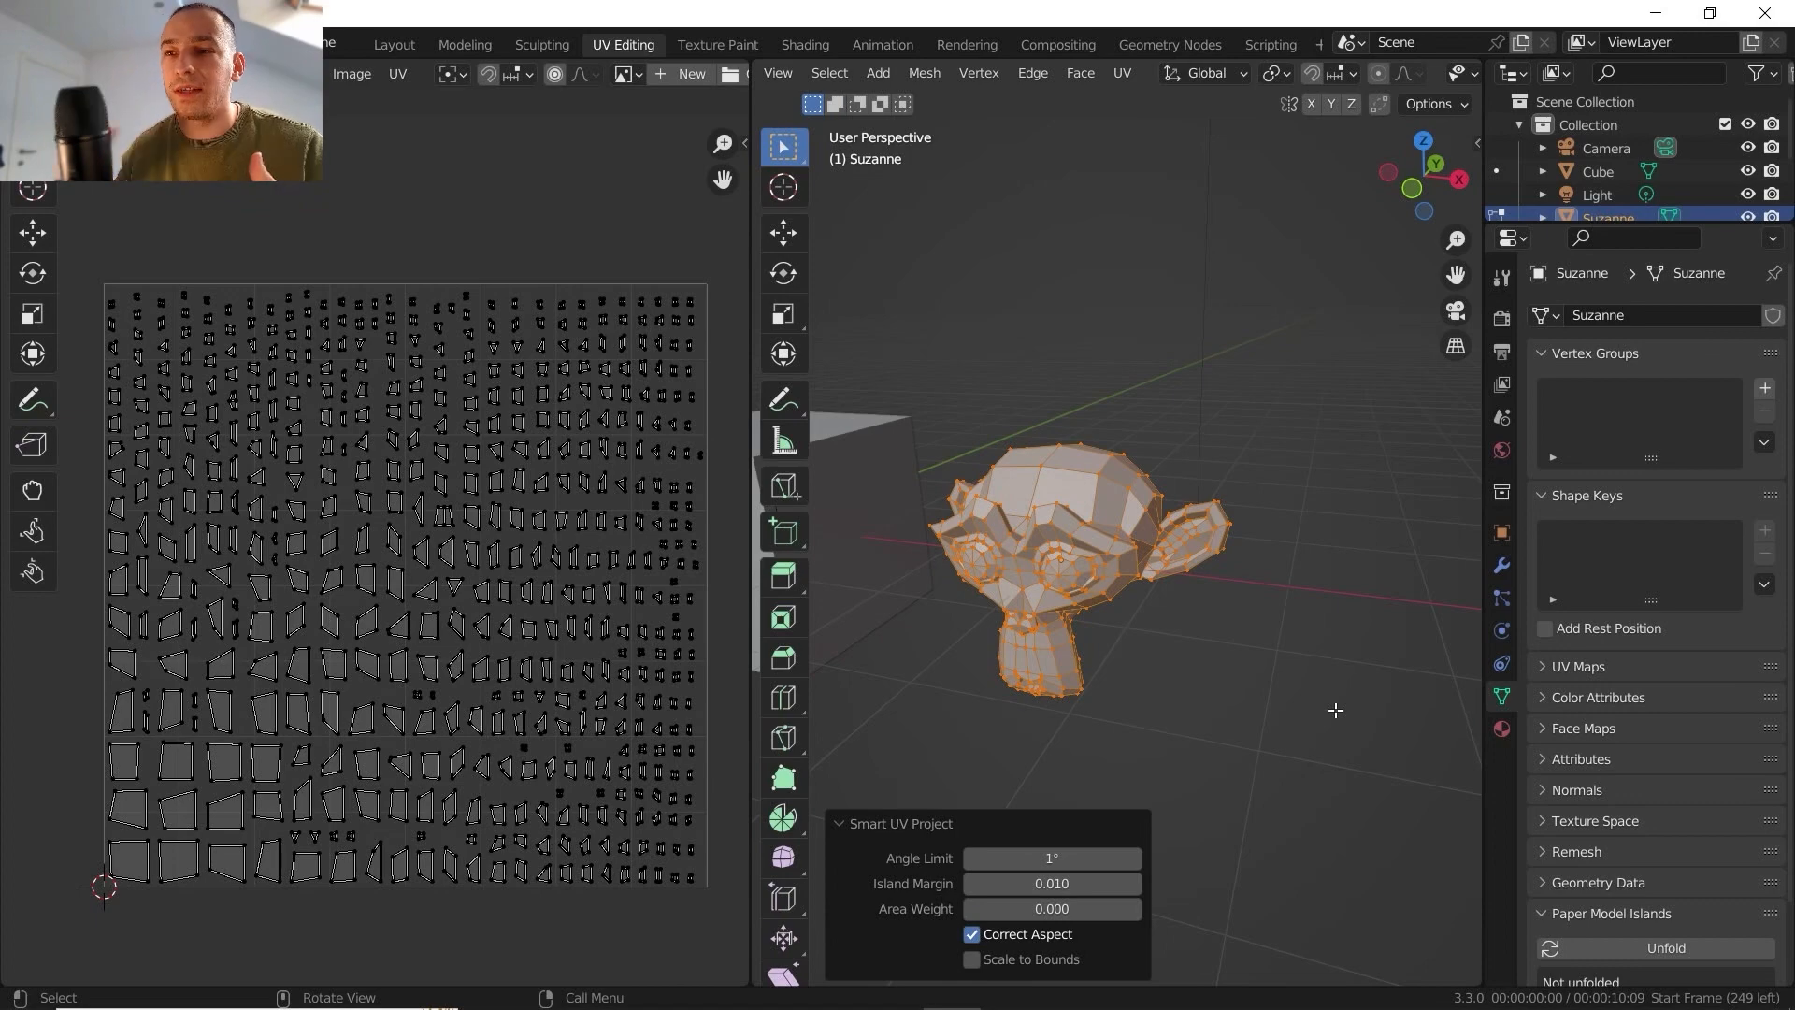
pyautogui.moveTo(1060, 628); pyautogui.dragTo(1002, 587, button='middle')
pyautogui.scroll(1, 1019, 602)
pyautogui.scroll(3, 417, 700)
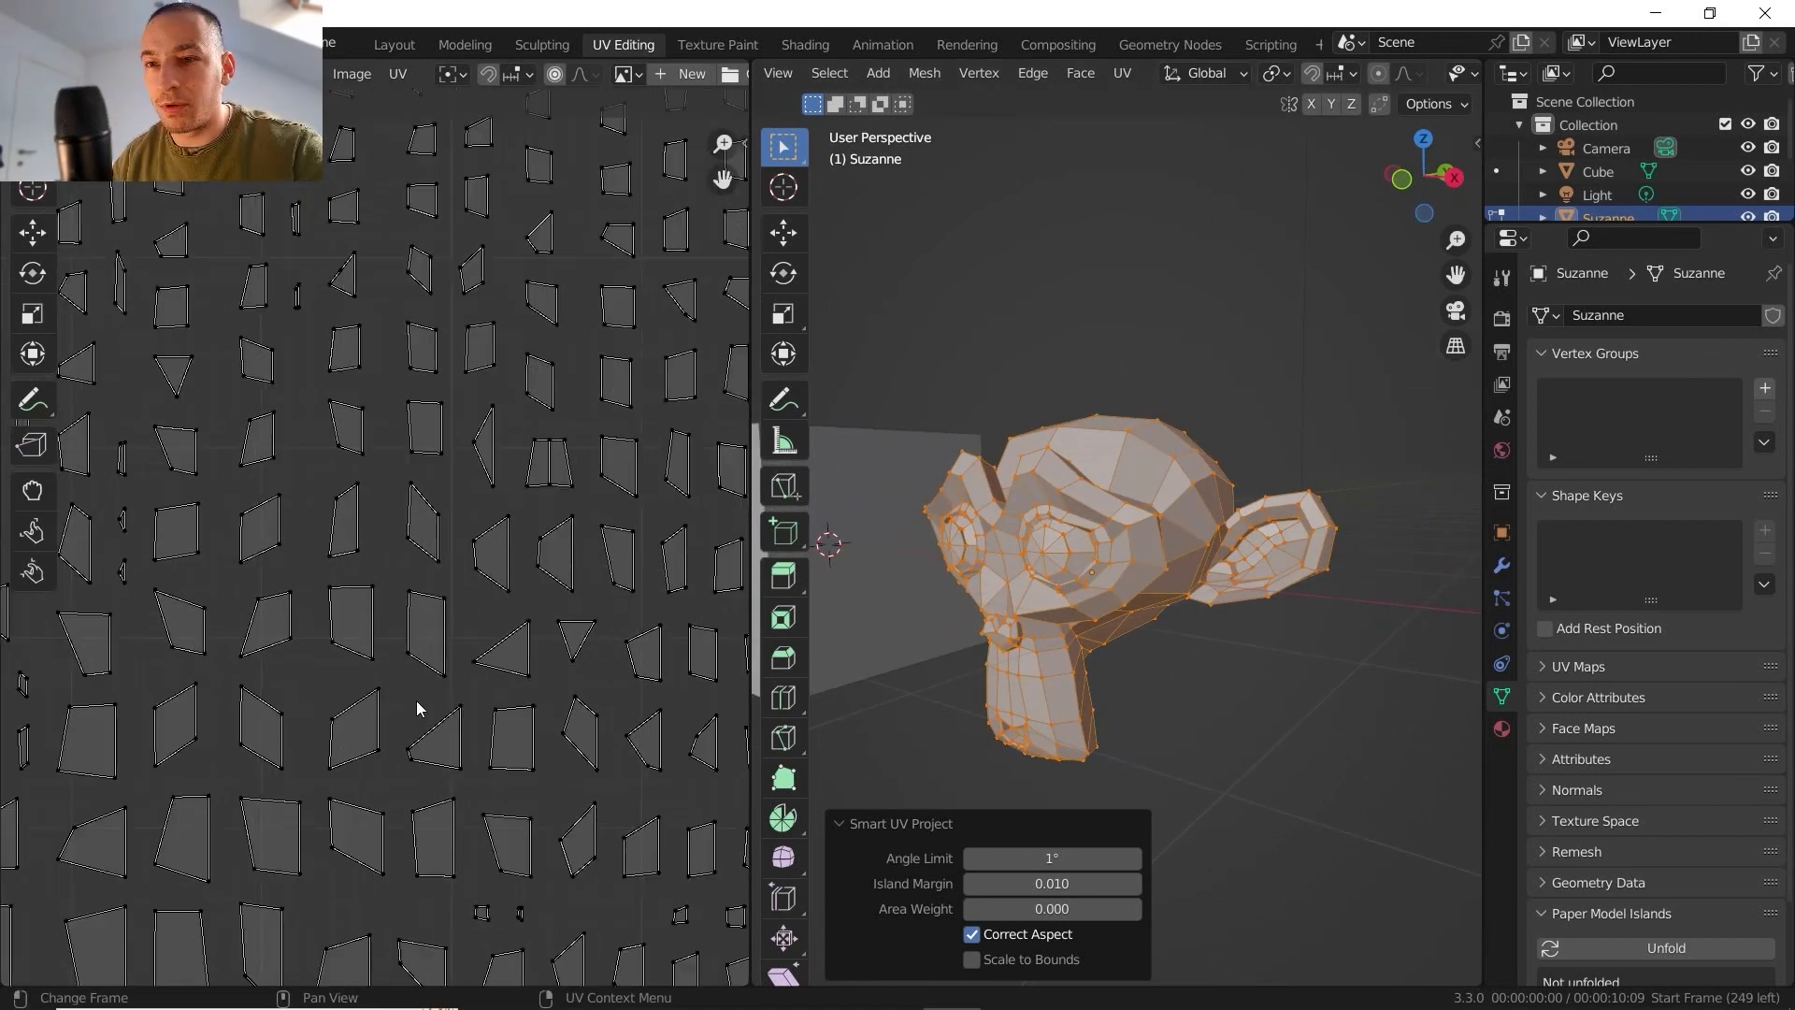
pyautogui.keyDown('shift'); pyautogui.moveTo(417, 699); pyautogui.dragTo(359, 488, button='middle'); pyautogui.keyUp('shift')
pyautogui.scroll(-2, 346, 581)
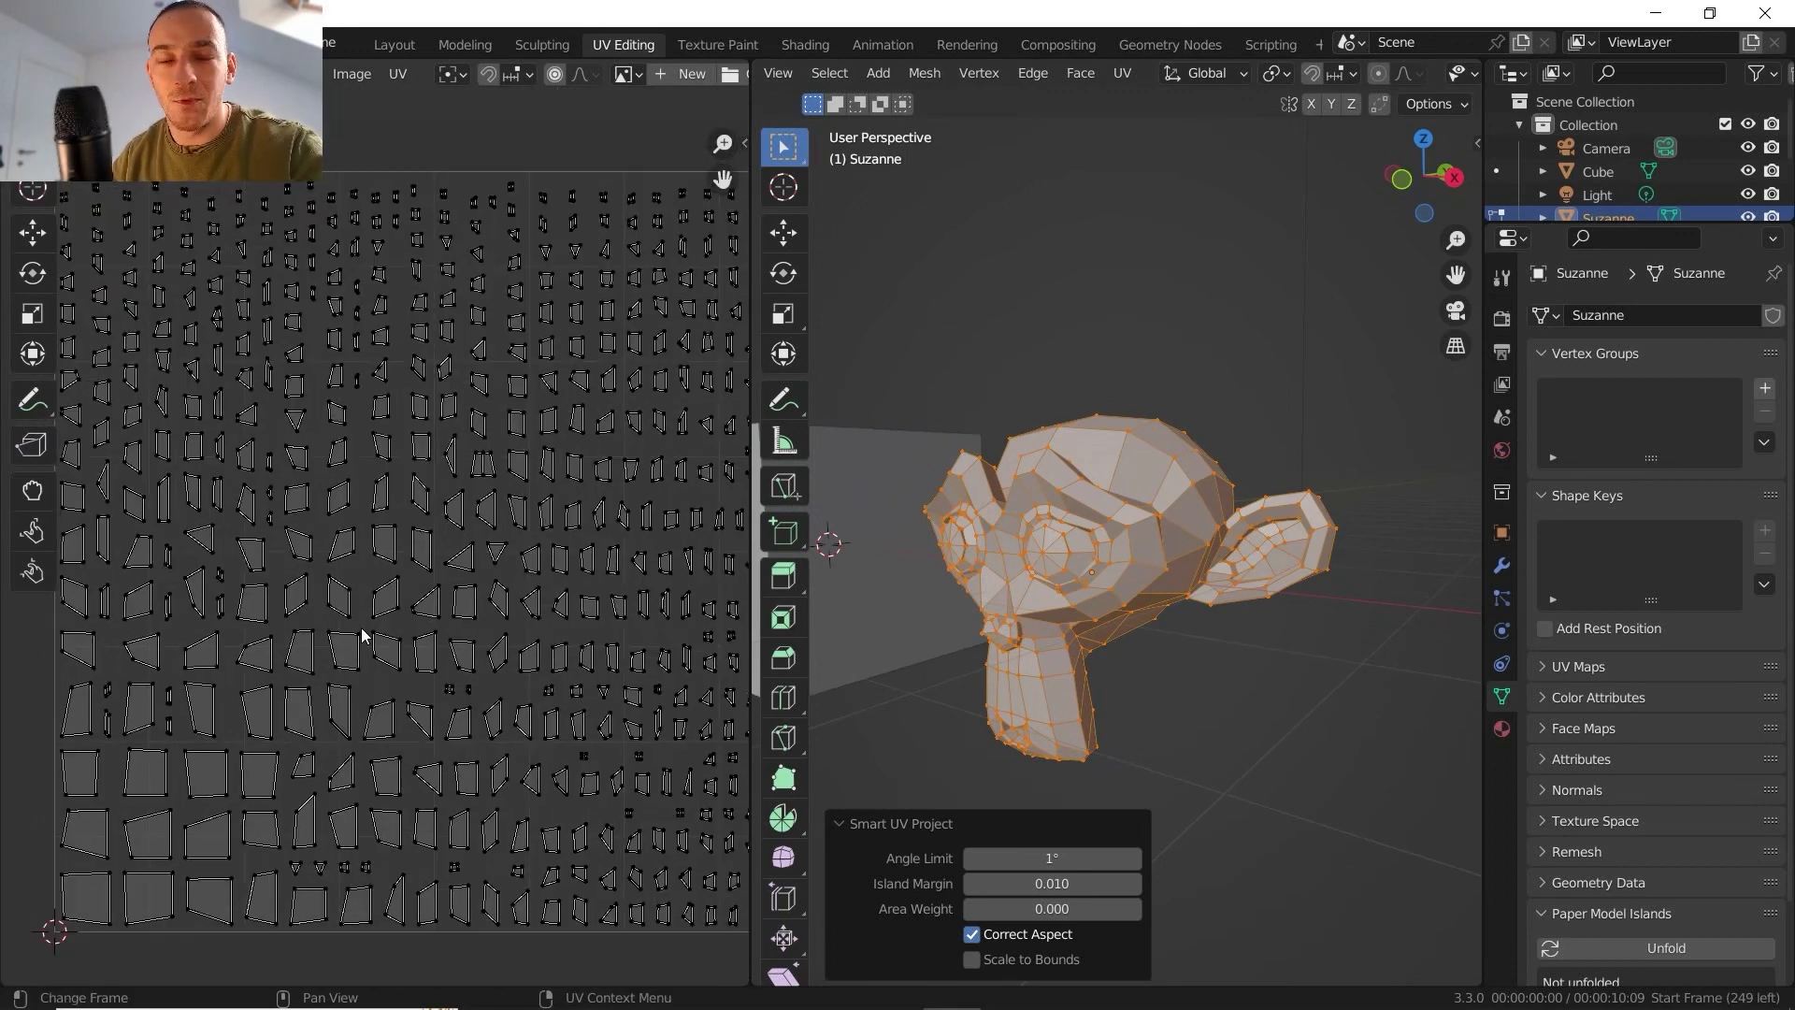
pyautogui.keyDown('shift'); pyautogui.moveTo(228, 630); pyautogui.dragTo(253, 579, button='middle'); pyautogui.keyUp('shift')
pyautogui.scroll(6, 254, 579)
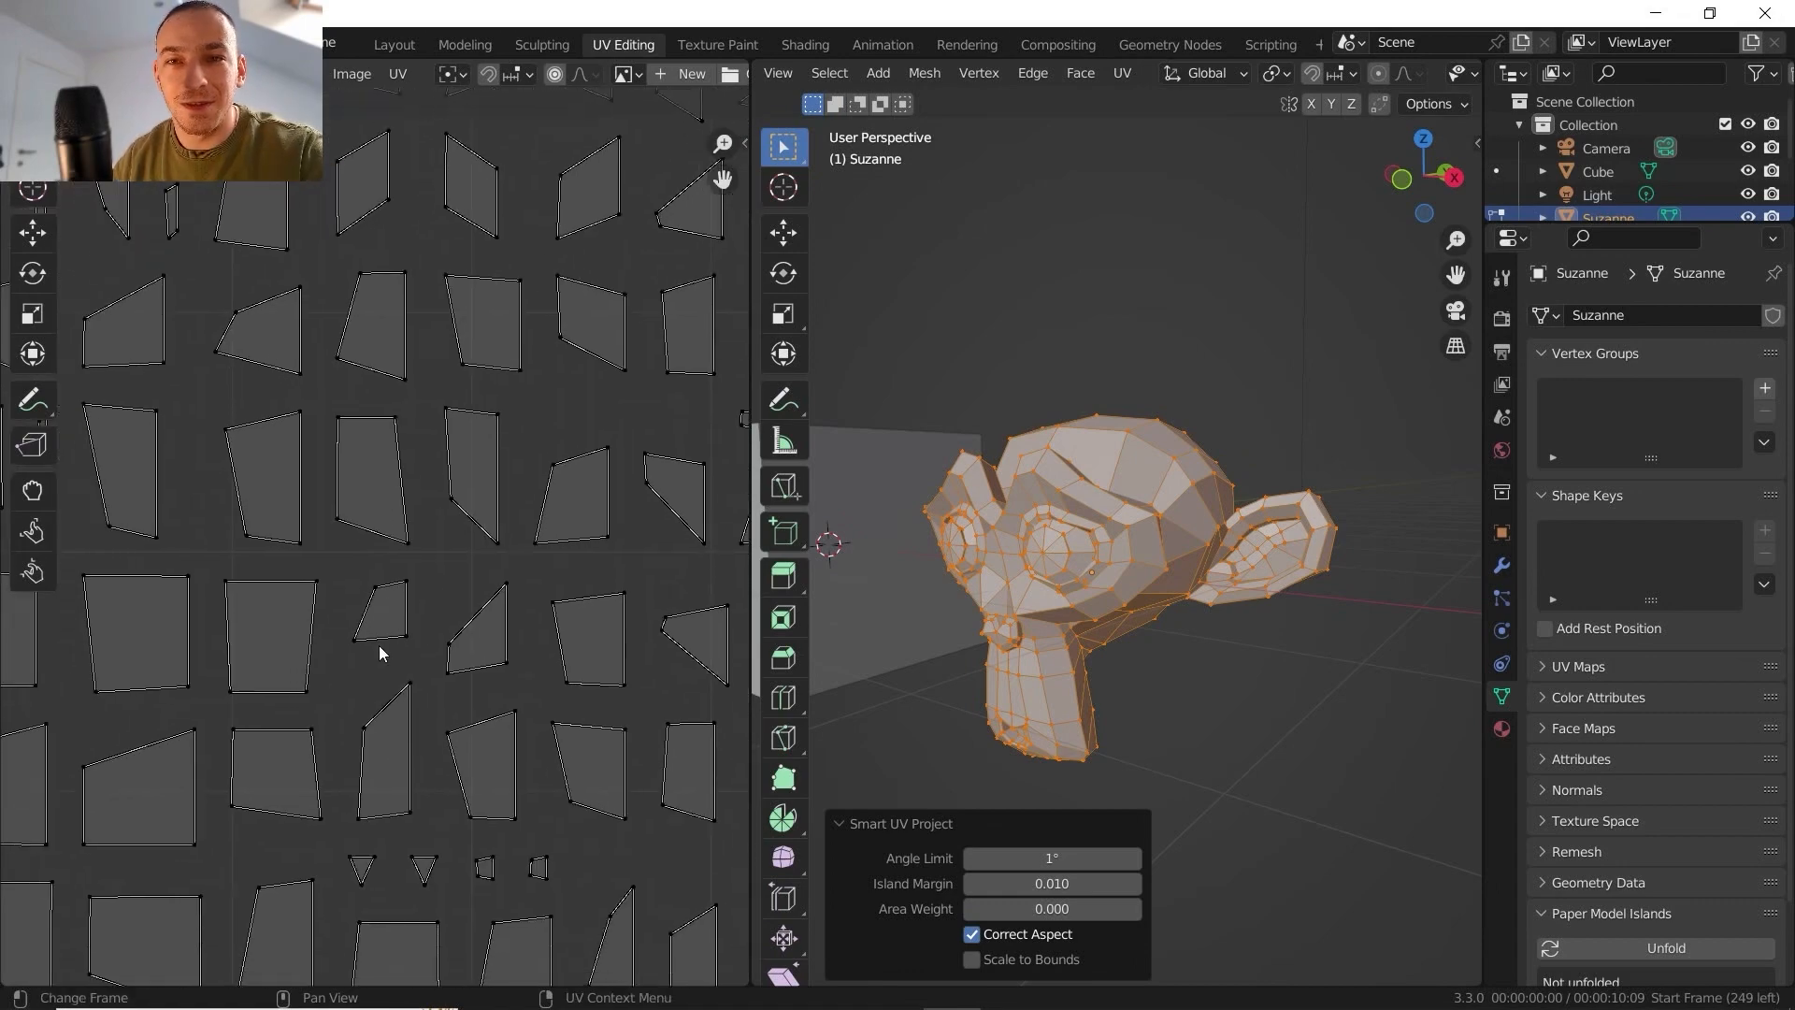
pyautogui.scroll(-8, 299, 560)
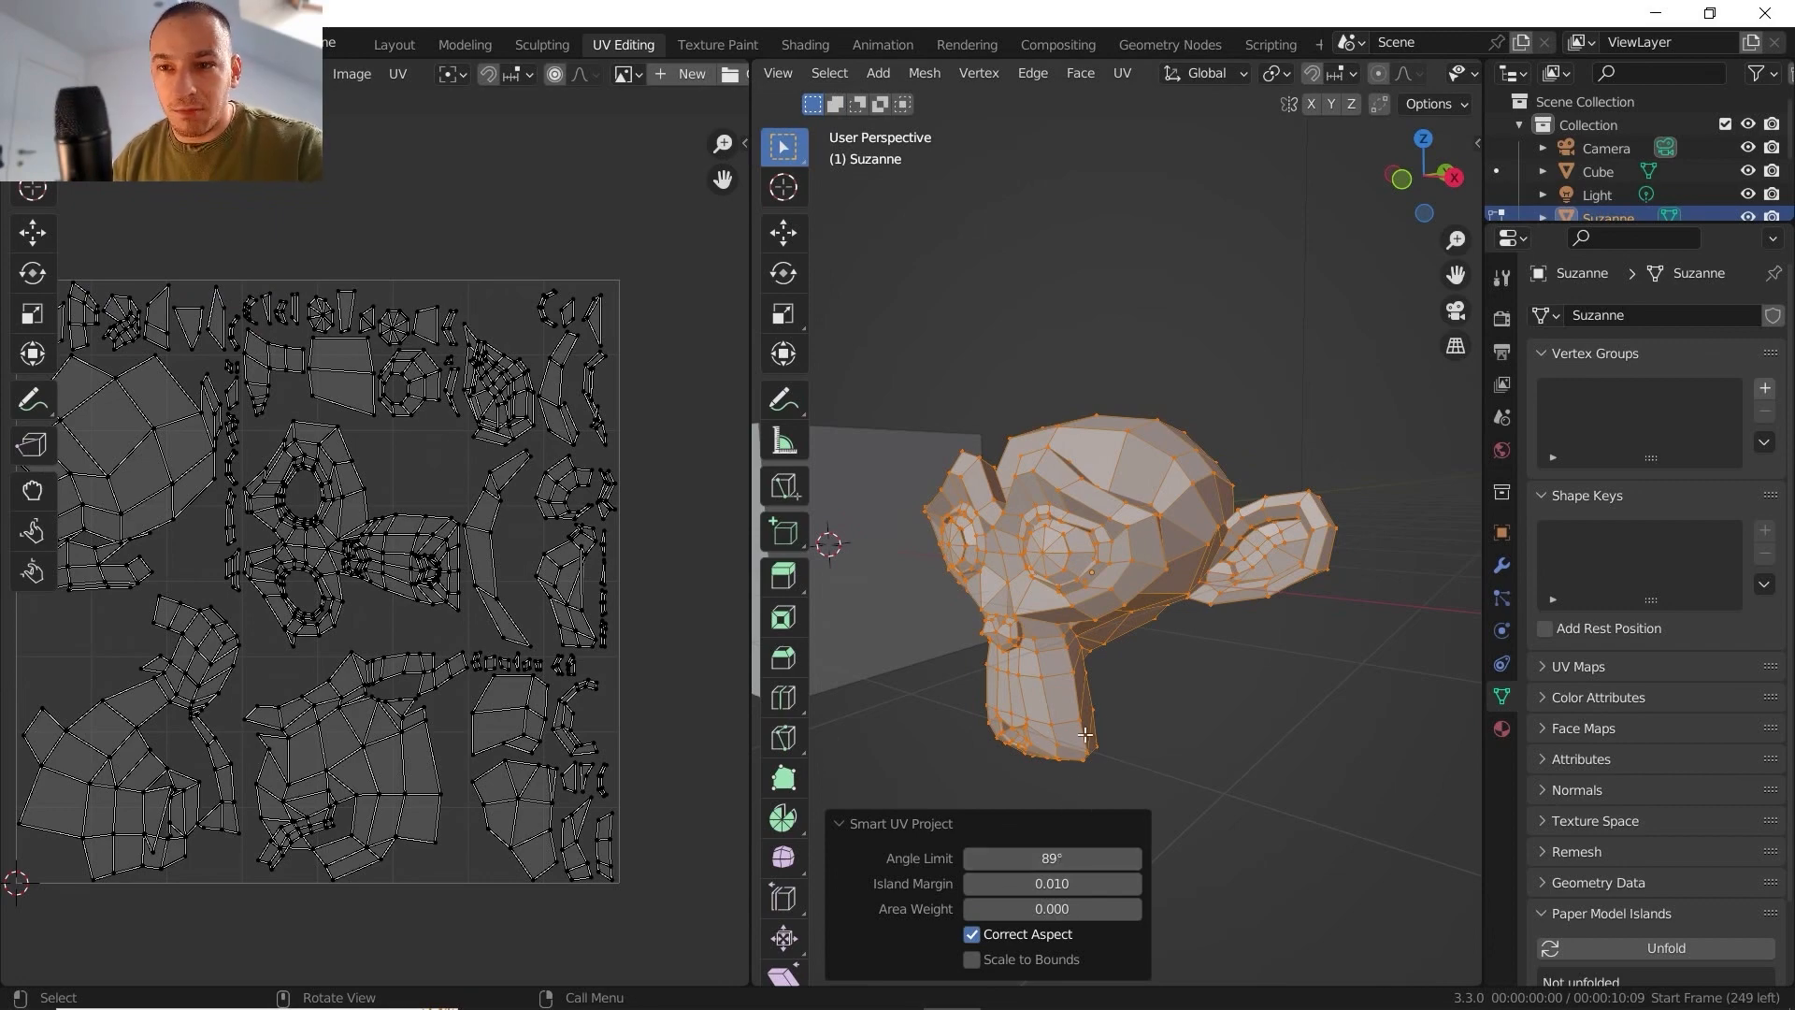
# - Select the overlapping UV faces in the monkey's unwrapped layout with Select Overlap
pyautogui.scroll(5, 423, 586)
pyautogui.scroll(-1, 423, 580)
pyautogui.keyDown('shift'); pyautogui.moveTo(424, 580); pyautogui.dragTo(720, 472, button='middle'); pyautogui.keyUp('shift')
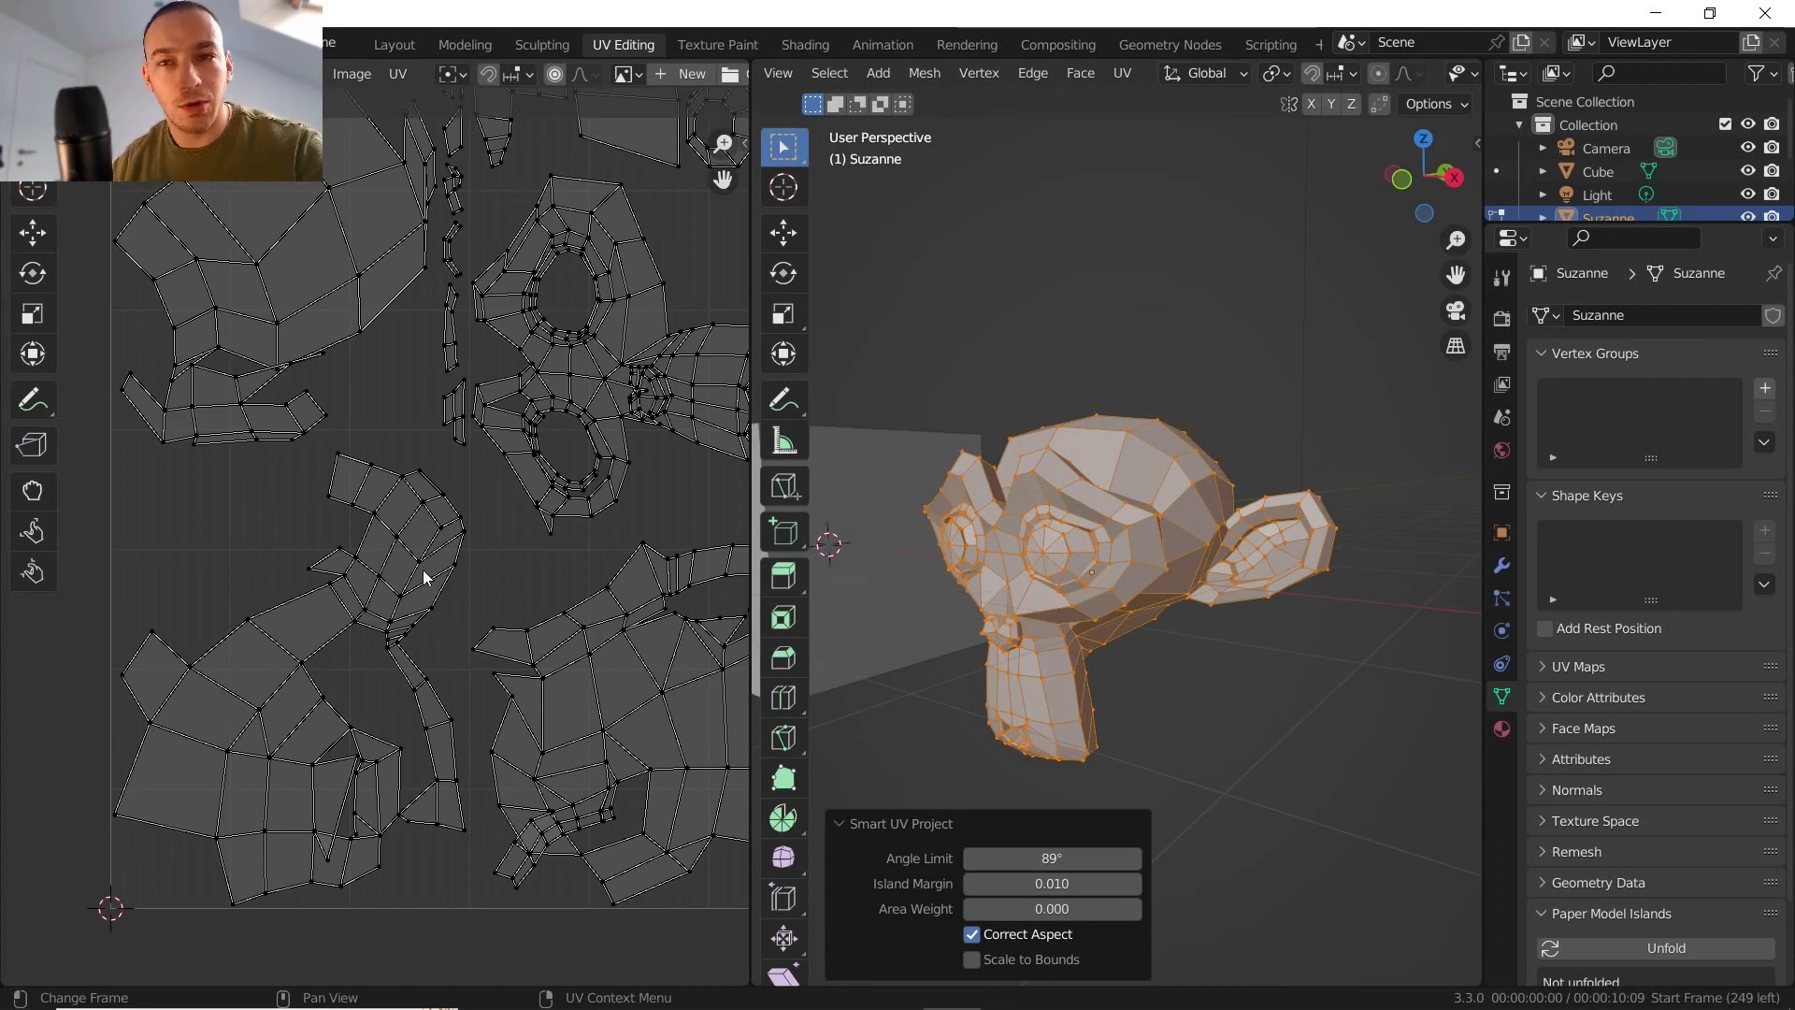
pyautogui.scroll(2, 383, 528)
pyautogui.scroll(-2, 378, 525)
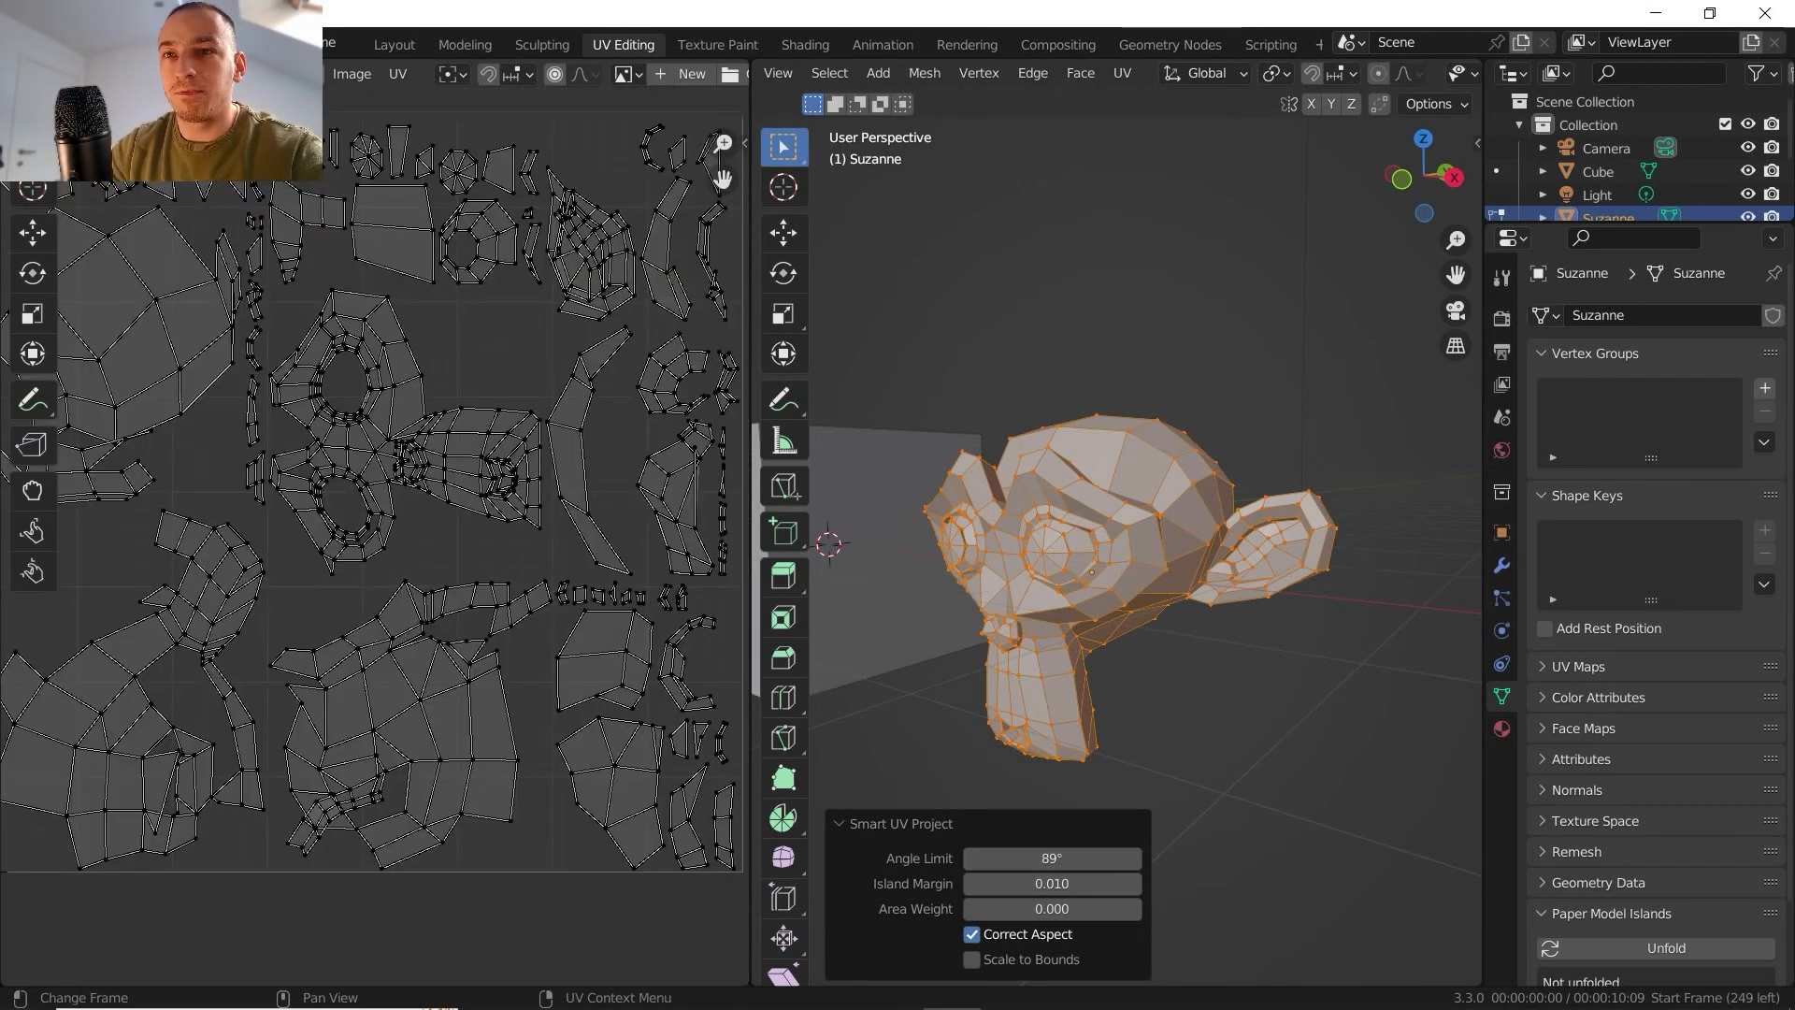
pyautogui.click(297, 73)
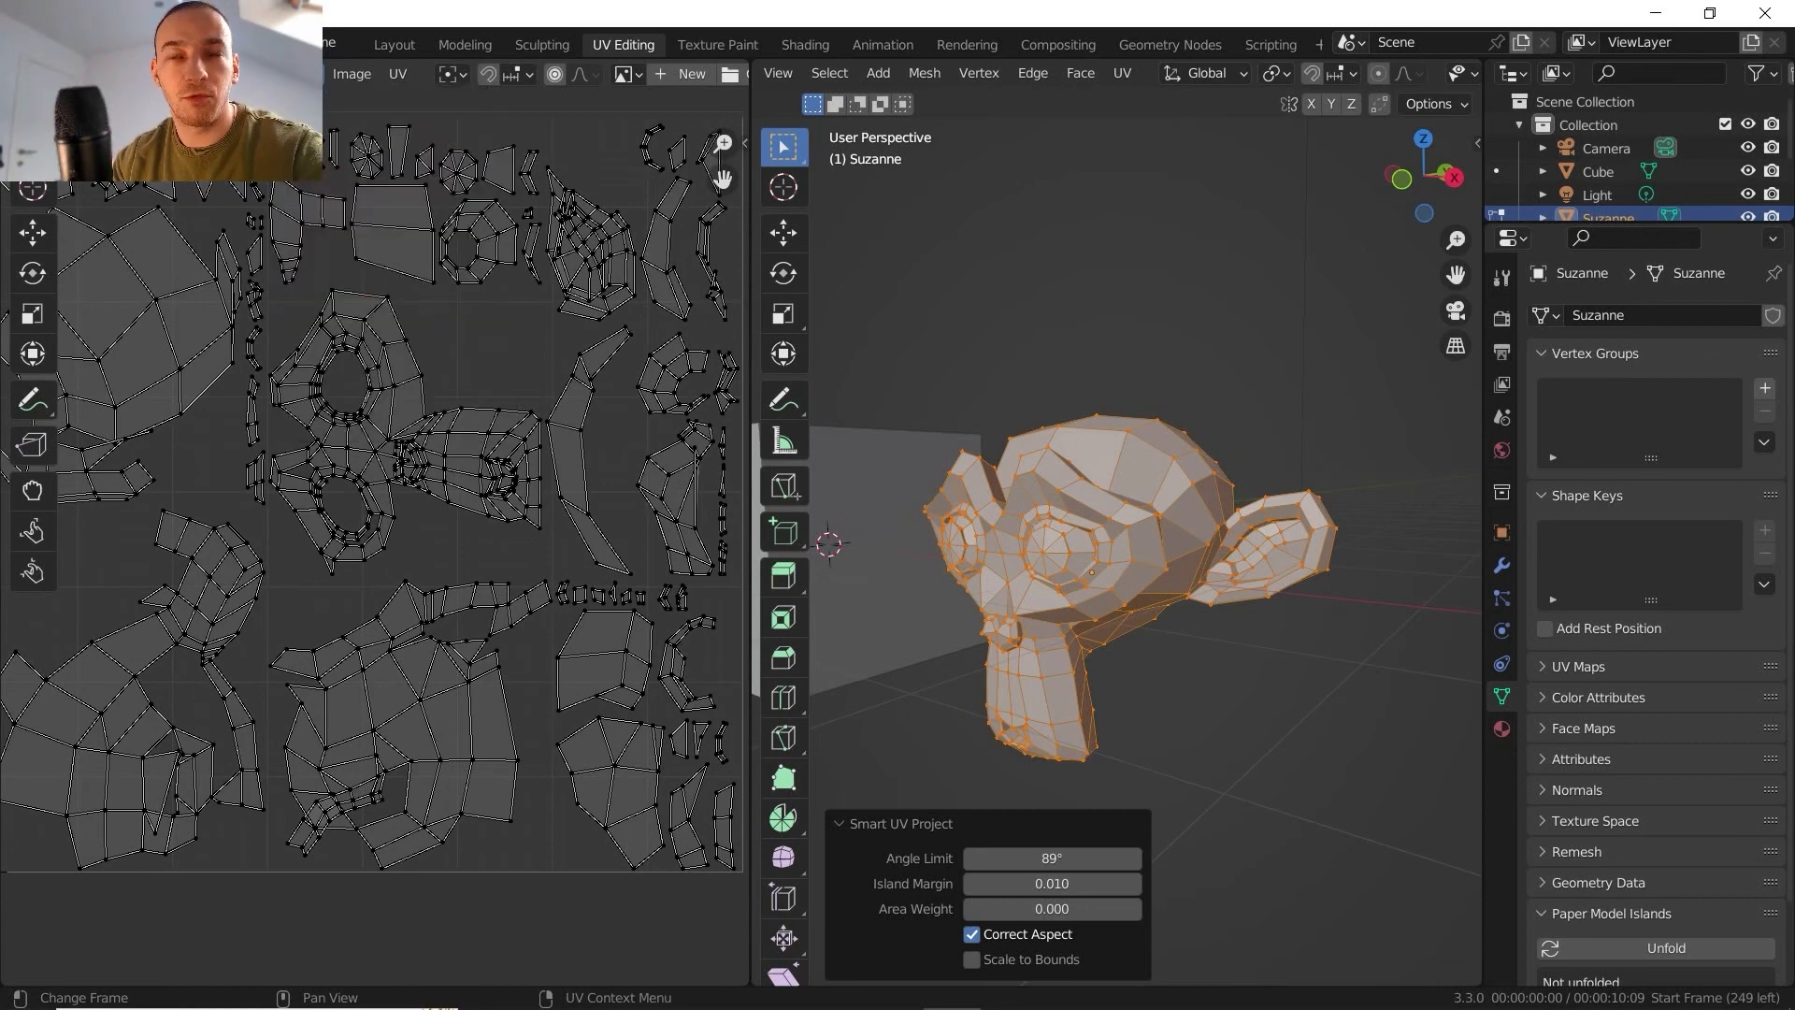
pyautogui.click(297, 73)
pyautogui.click(395, 433)
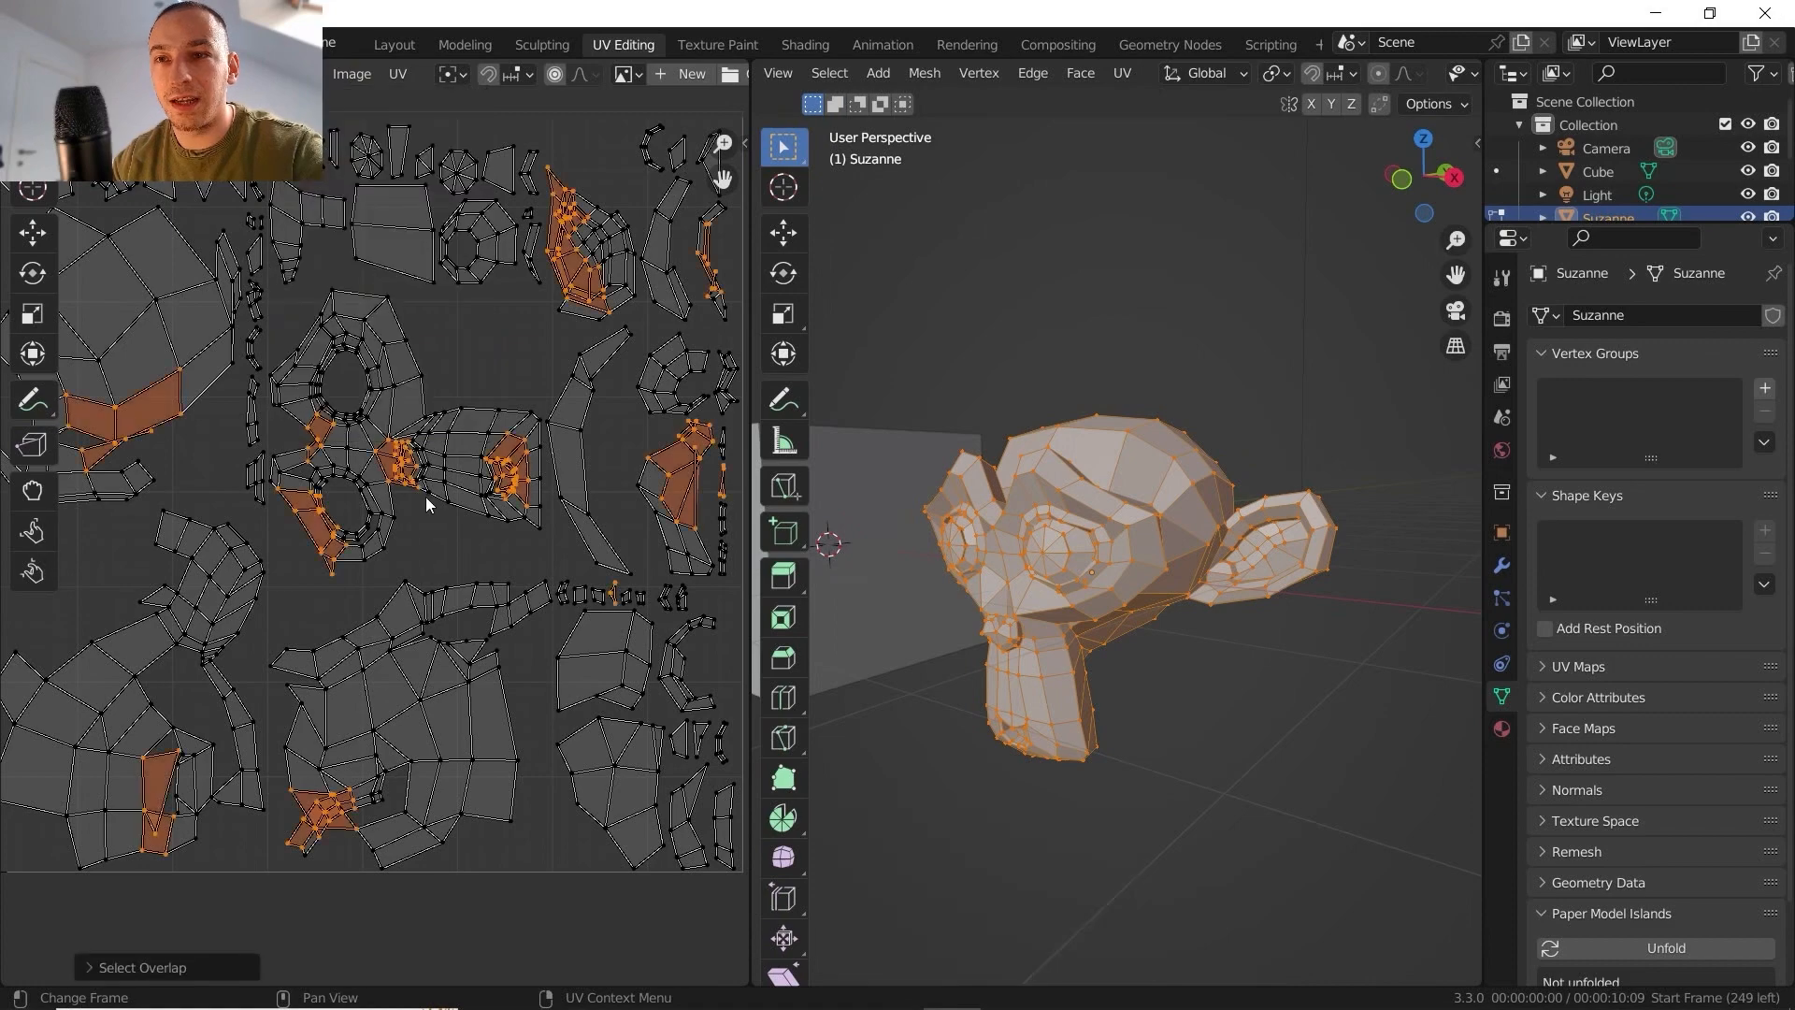
pyautogui.scroll(-3, 435, 510)
pyautogui.scroll(6, 446, 521)
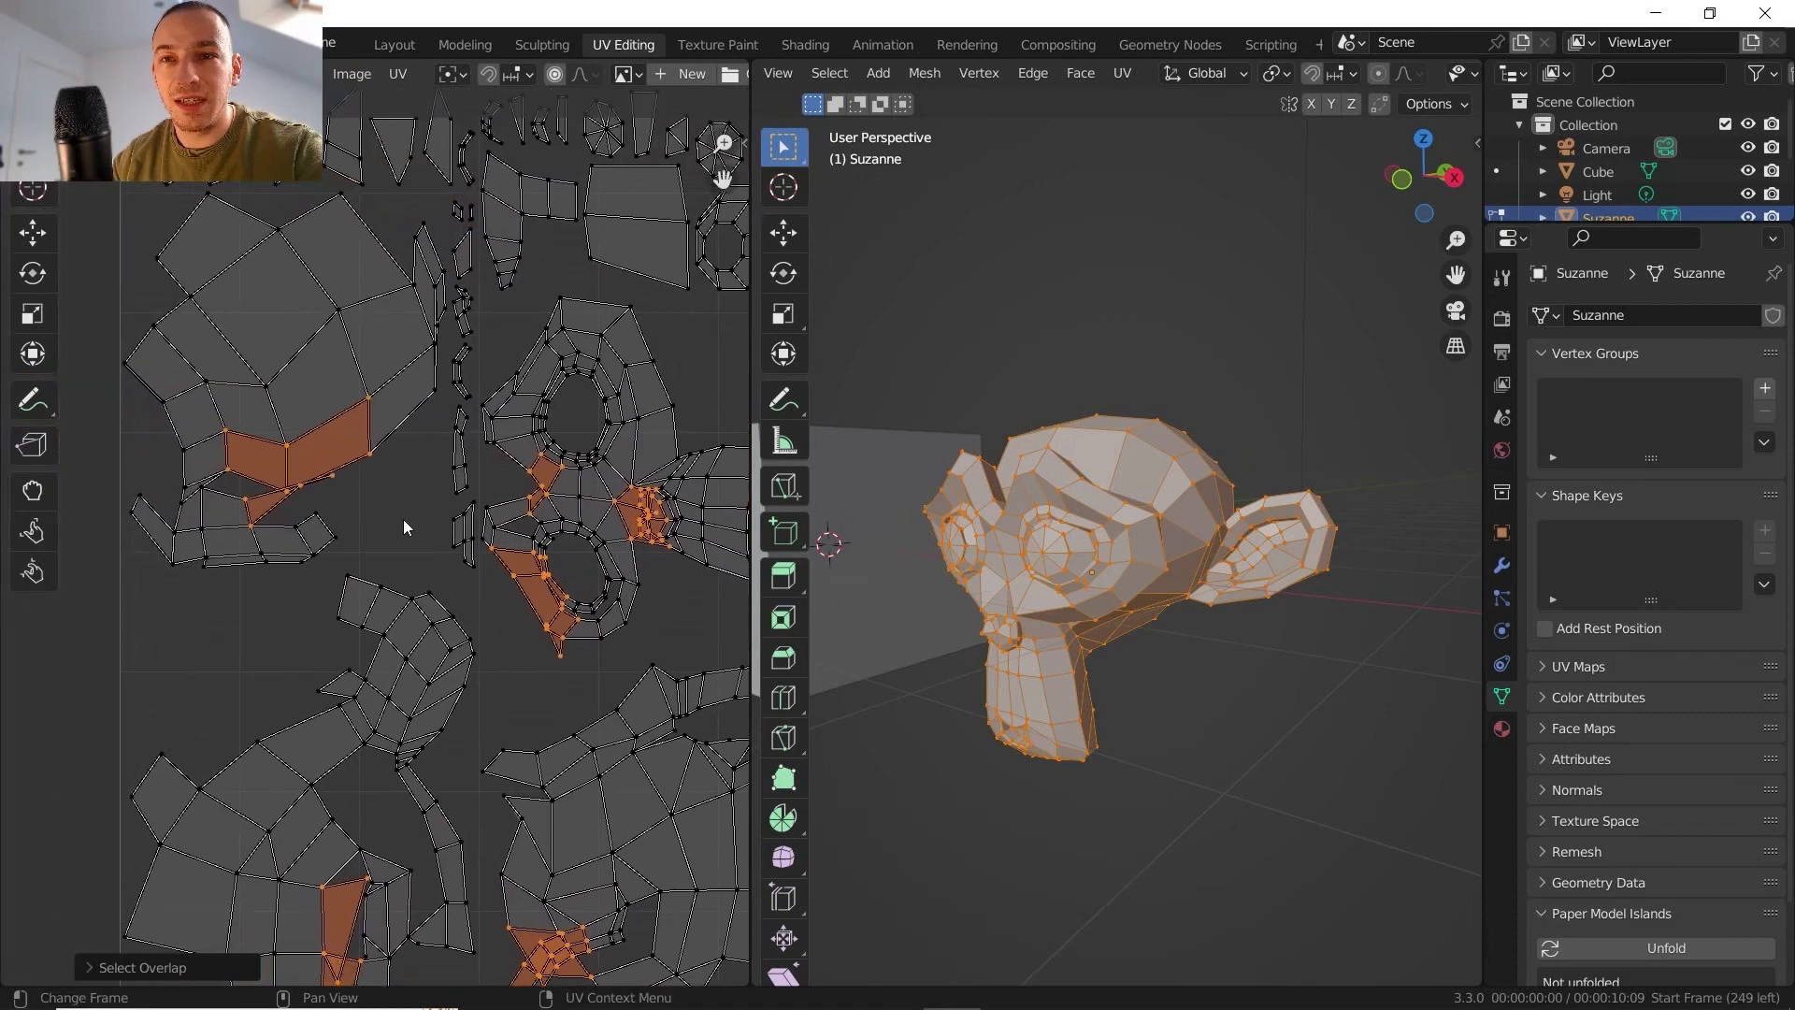
pyautogui.scroll(3, 352, 504)
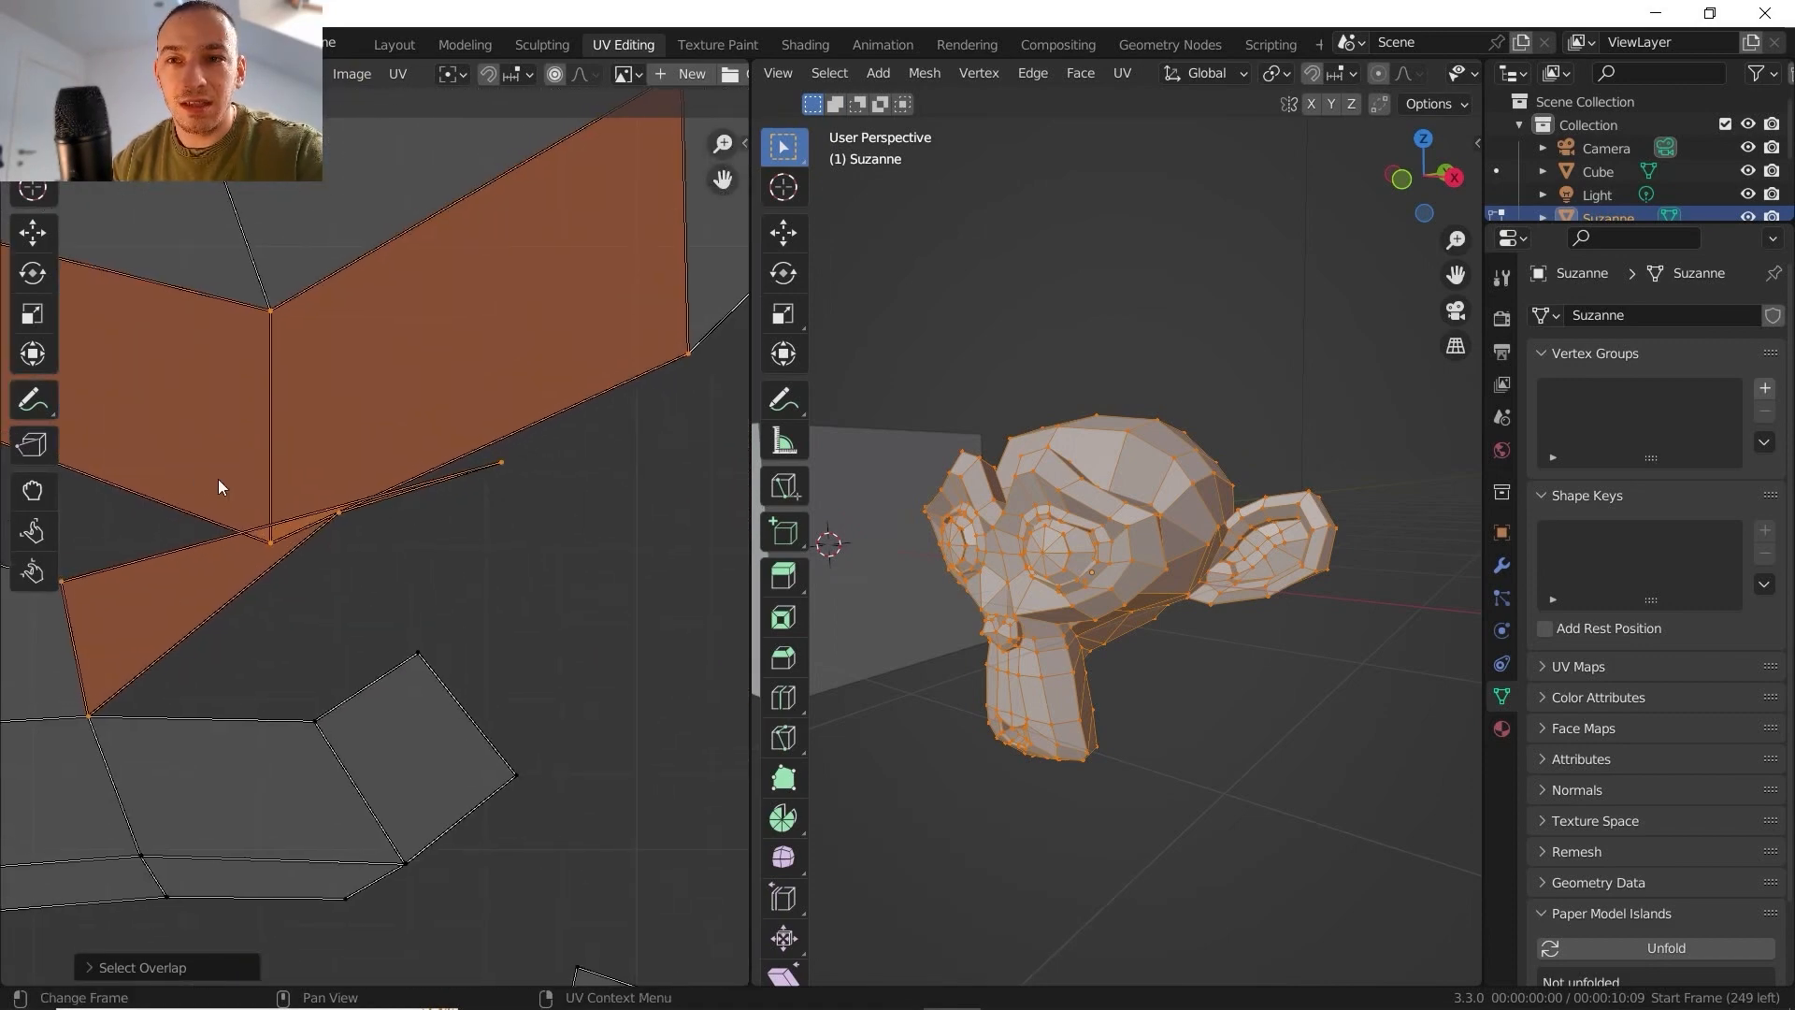
pyautogui.scroll(-3, 258, 538)
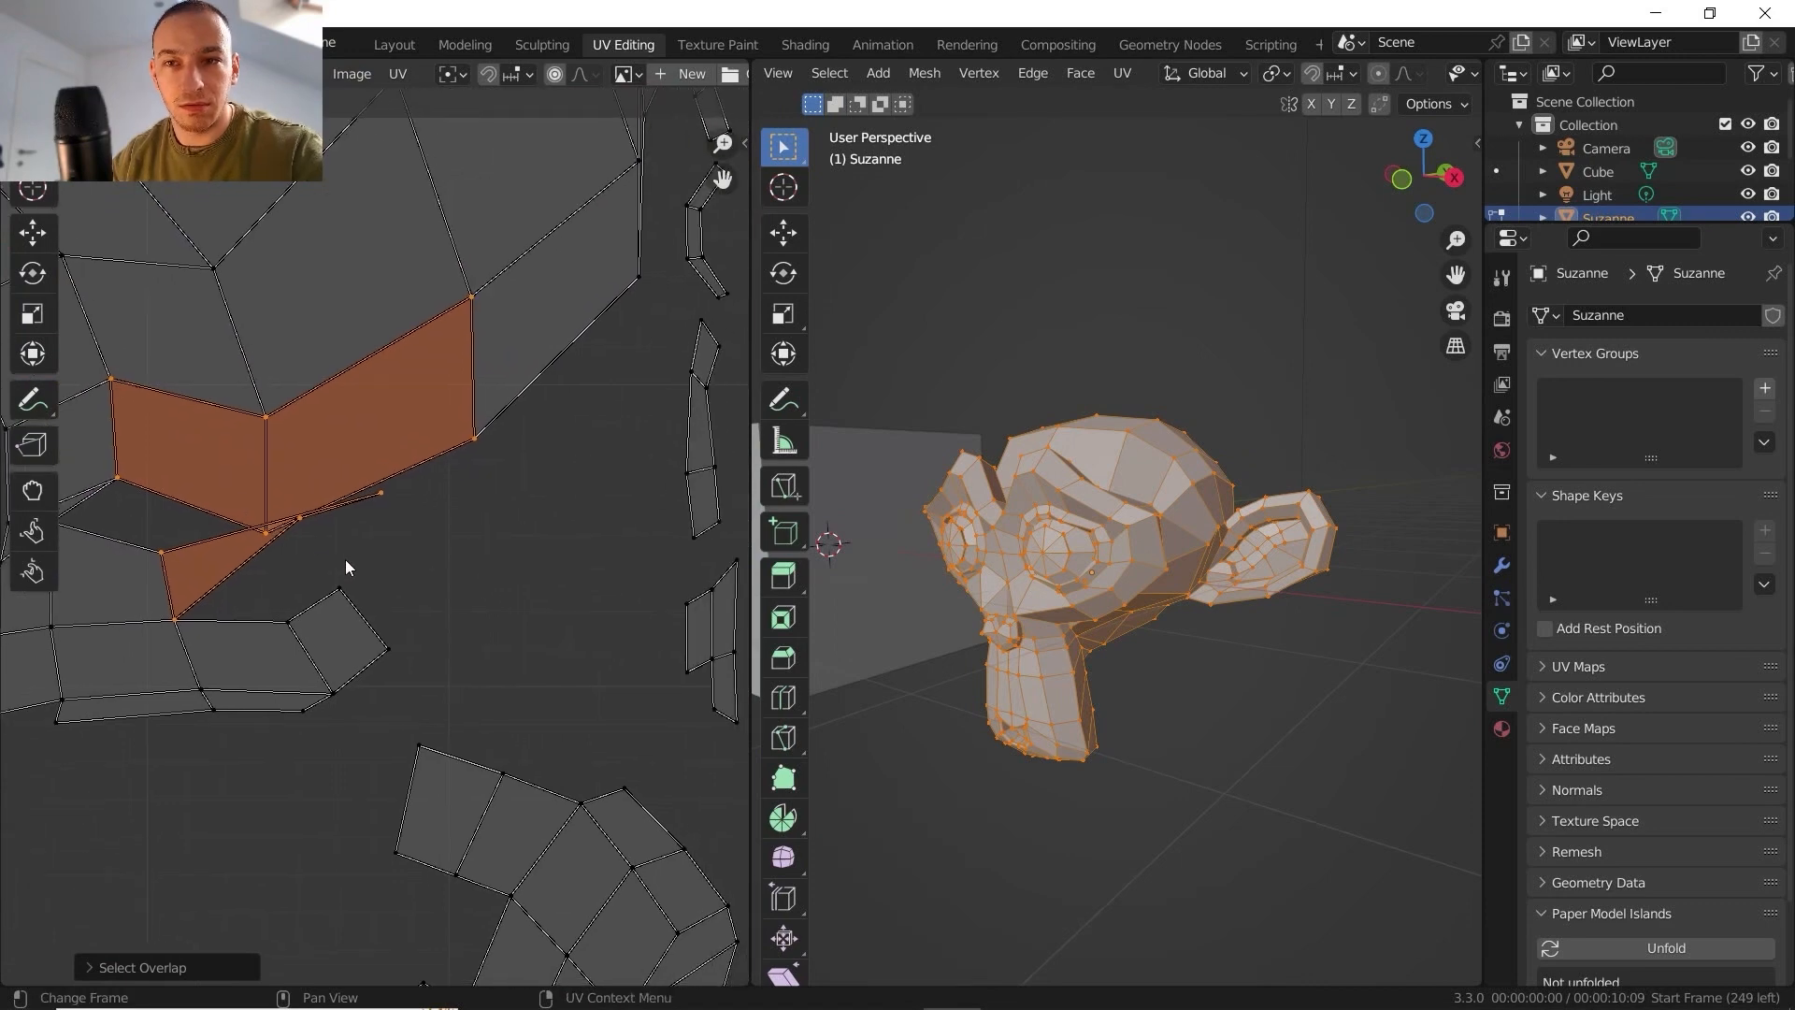
# - Run Lightmap Pack on the cube with an image size of 1024
pyautogui.scroll(1, 508, 523)
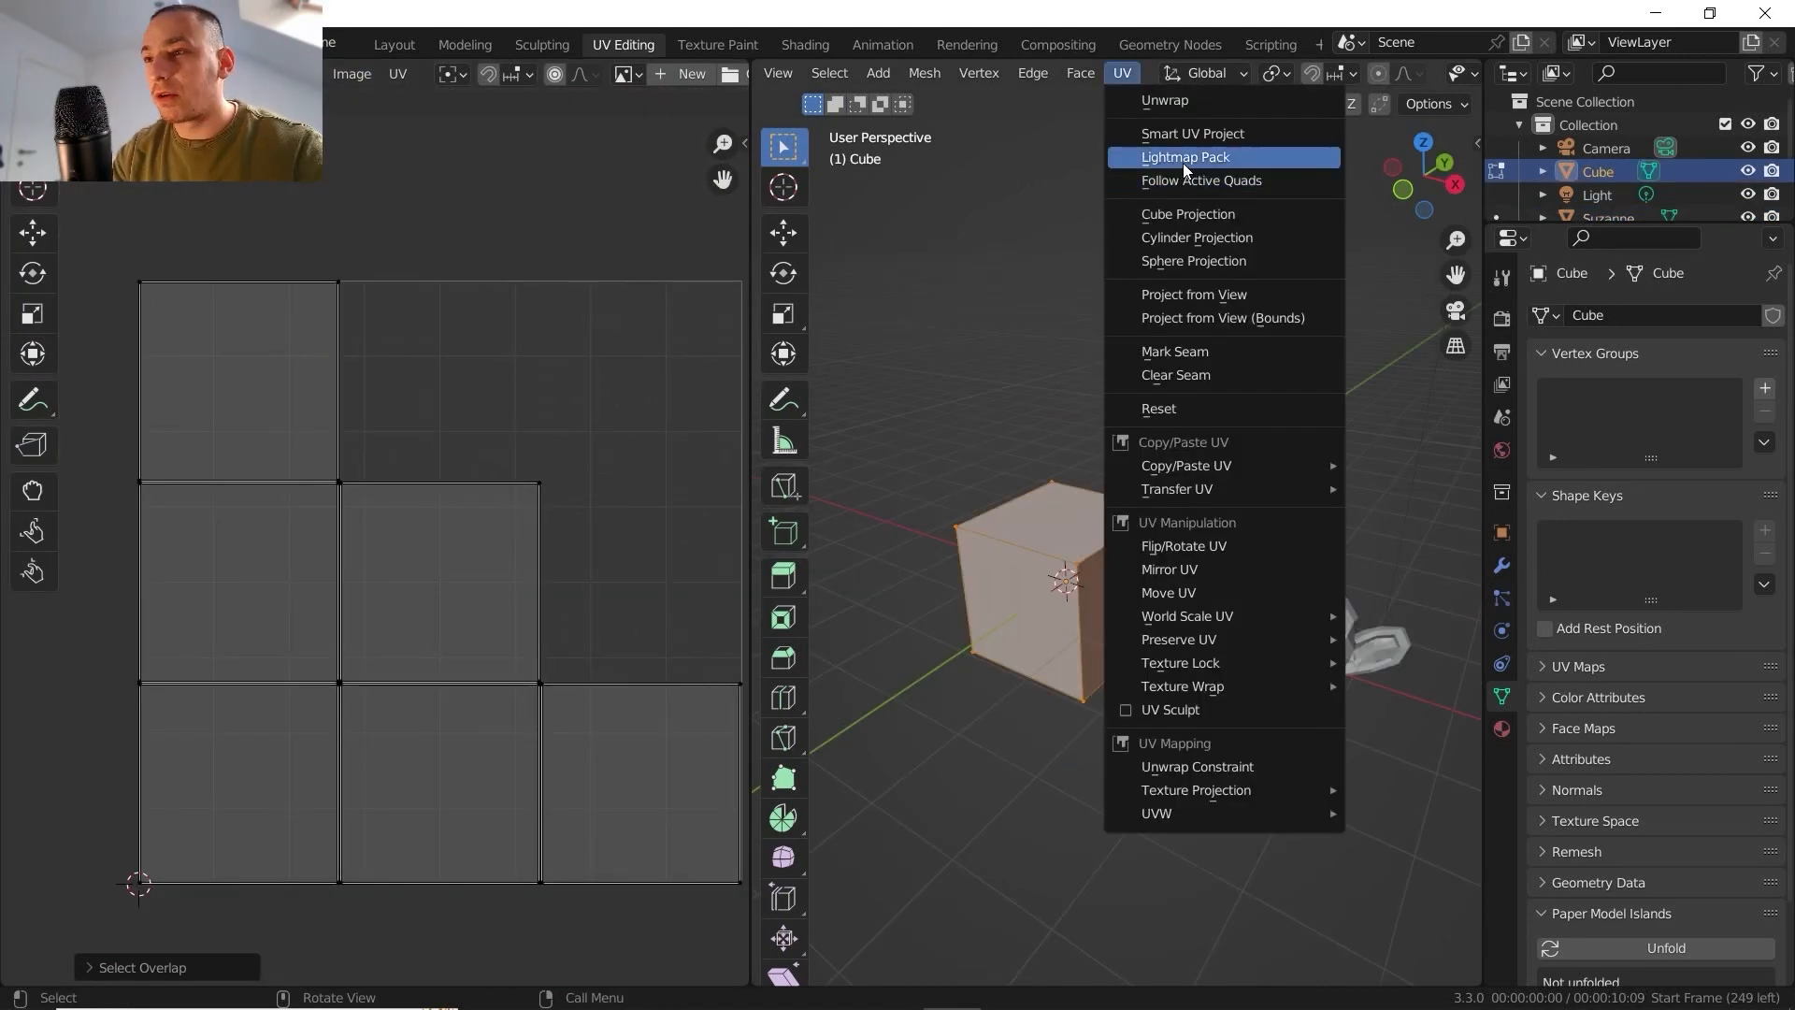
pyautogui.click(1184, 161)
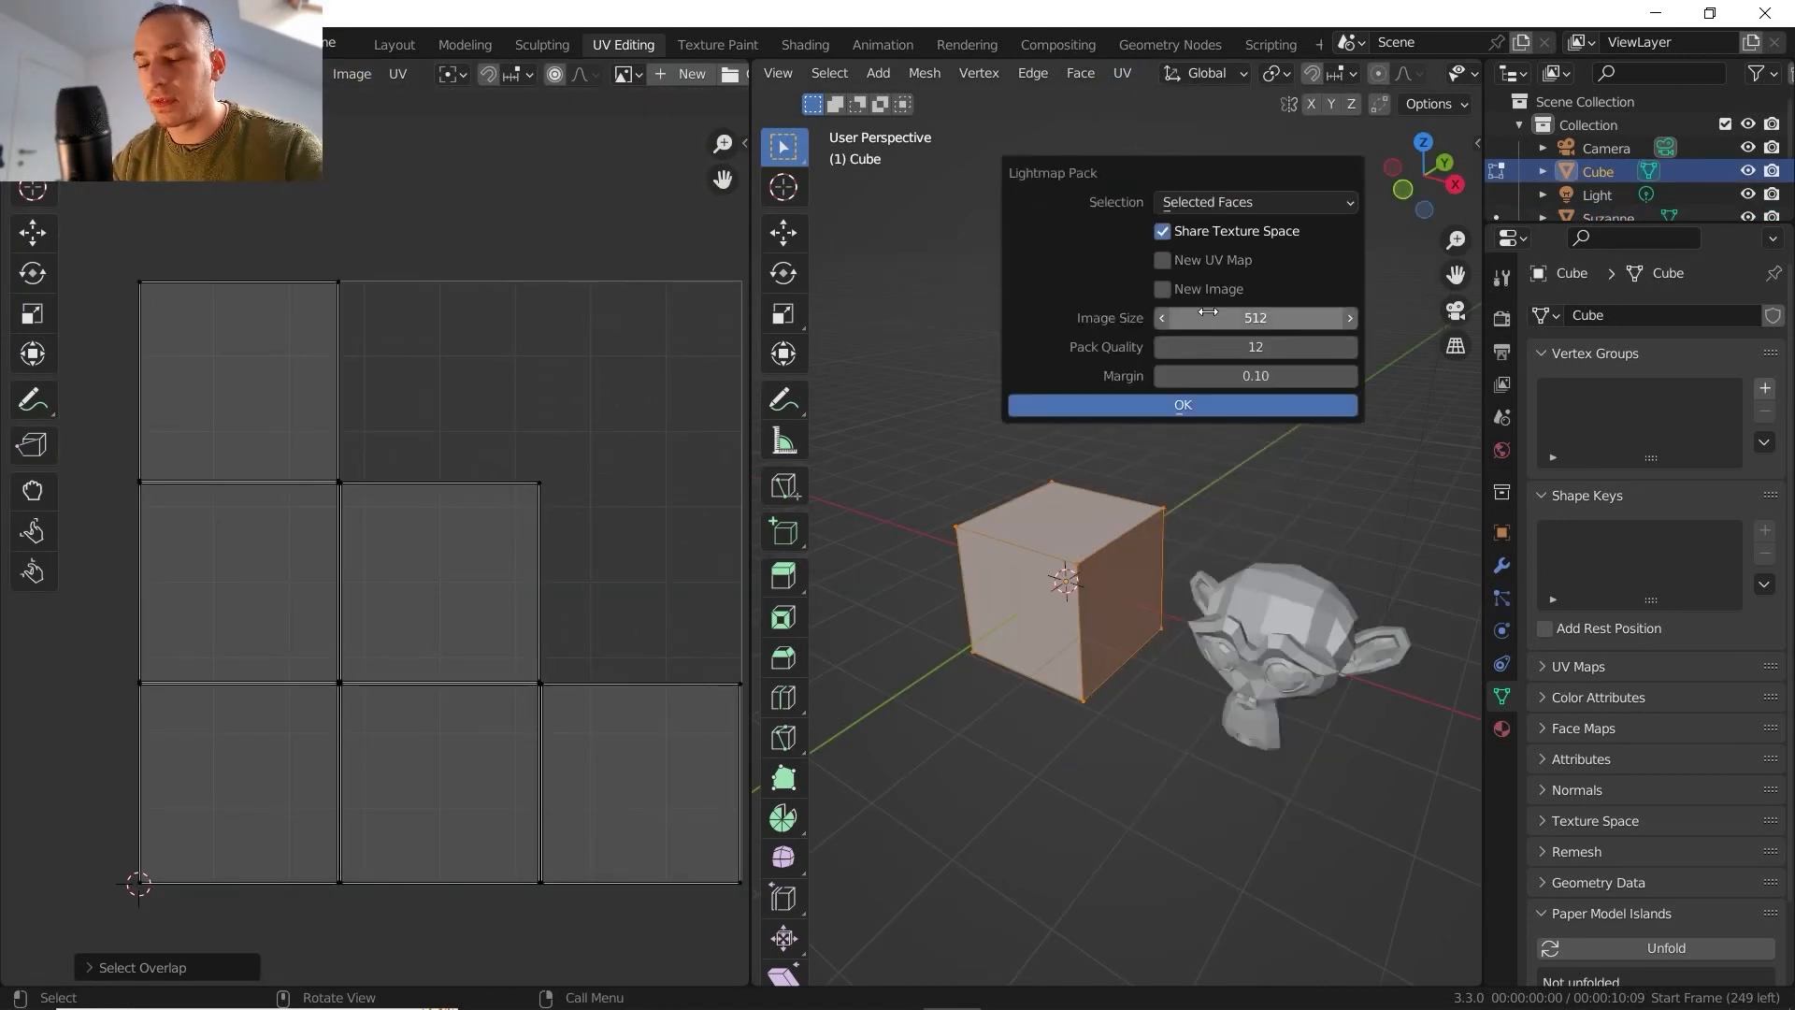
pyautogui.click(1266, 315)
pyautogui.click(1199, 318)
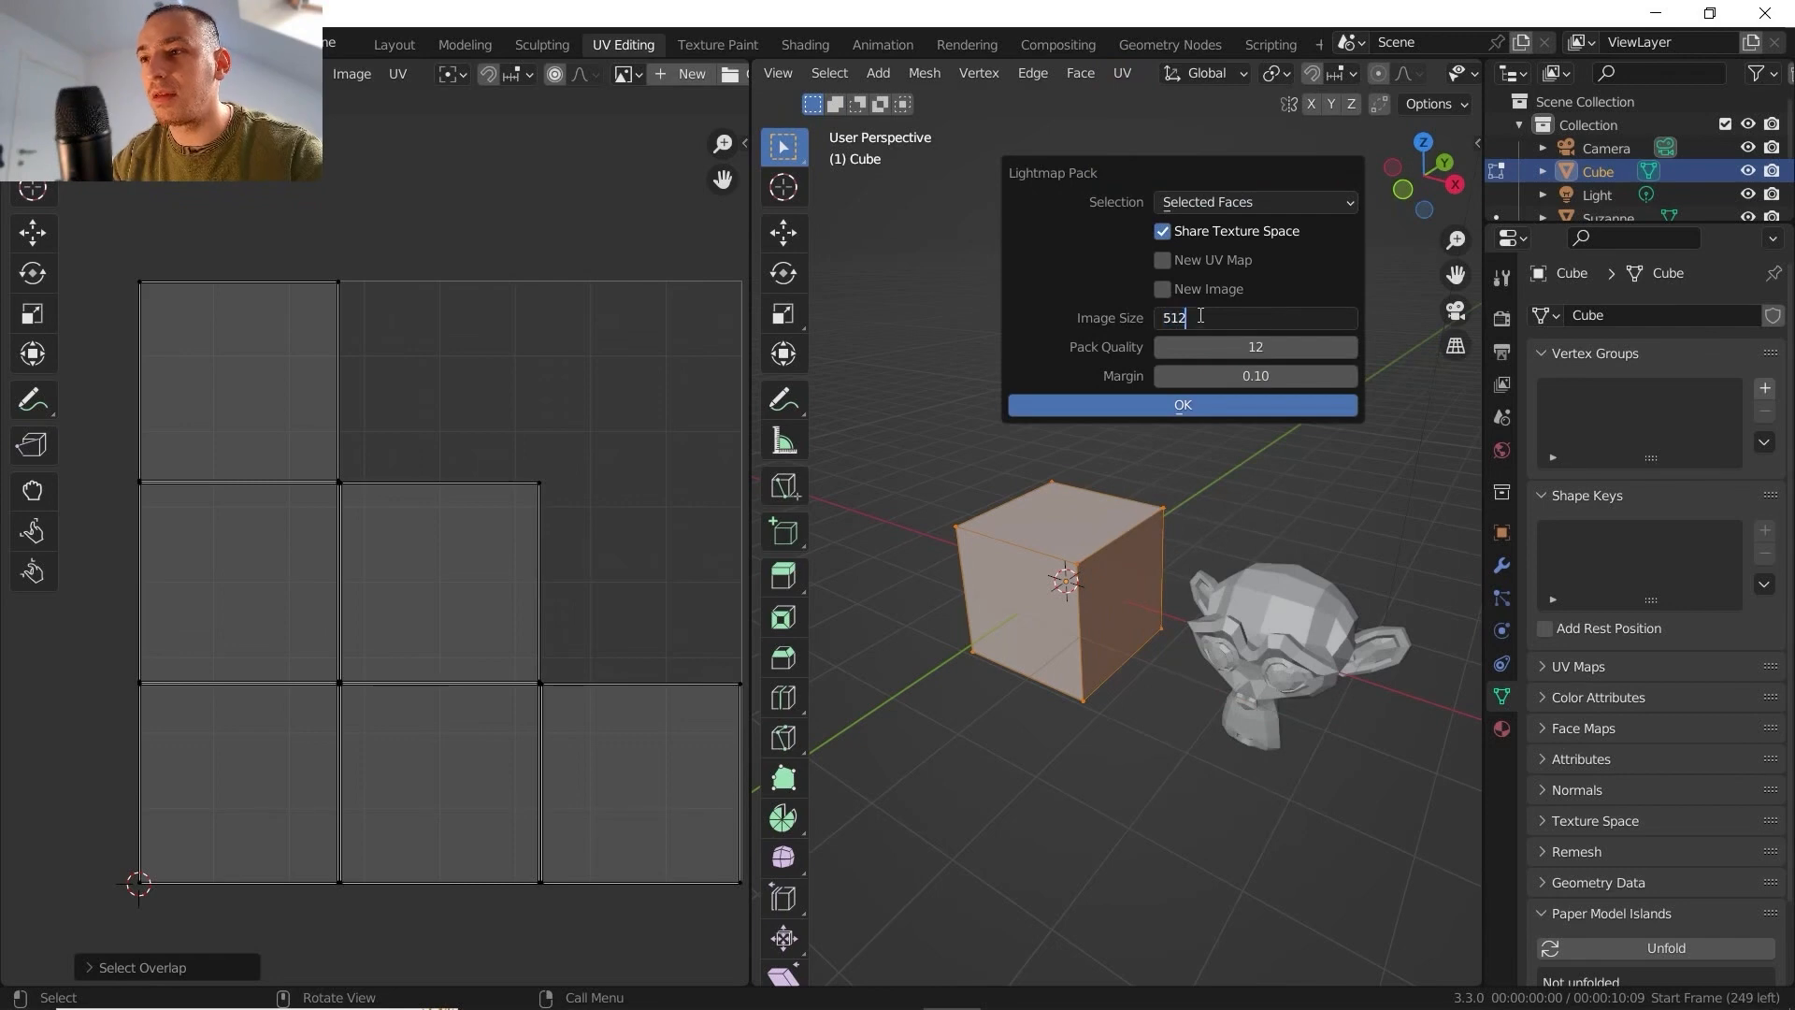
pyautogui.press('Escape')
pyautogui.click(1304, 323)
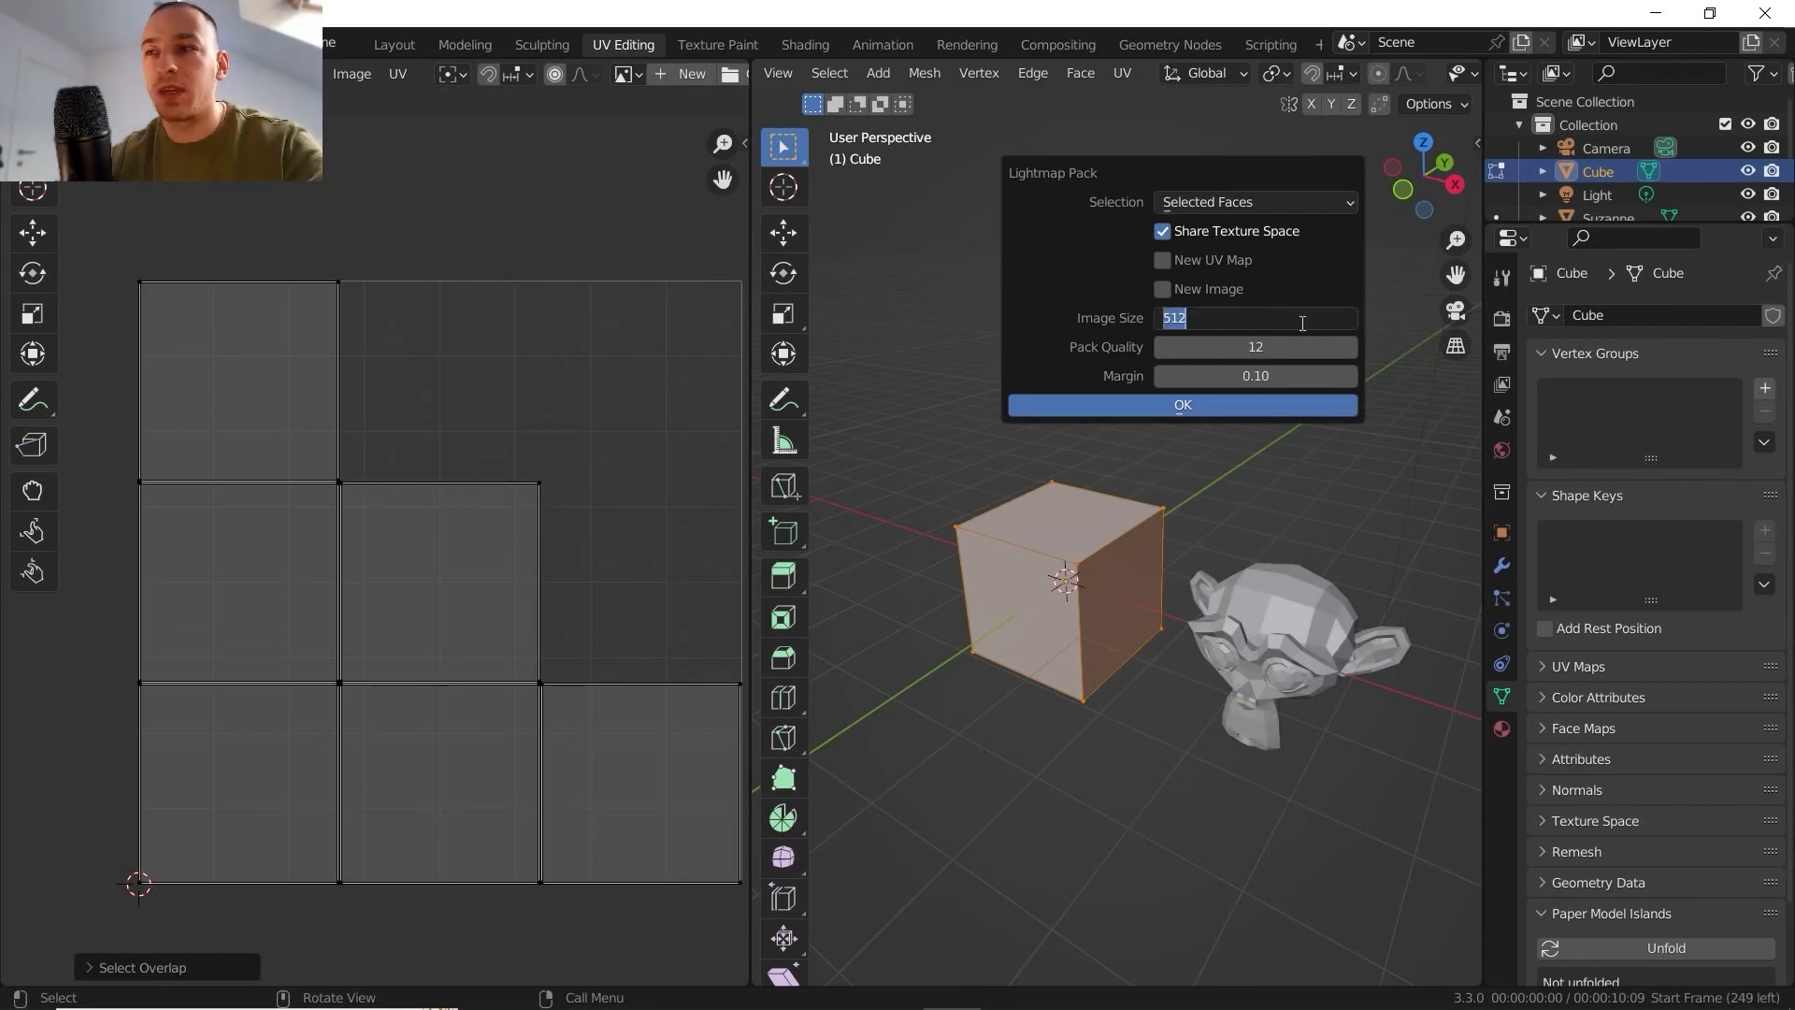
pyautogui.write('1')
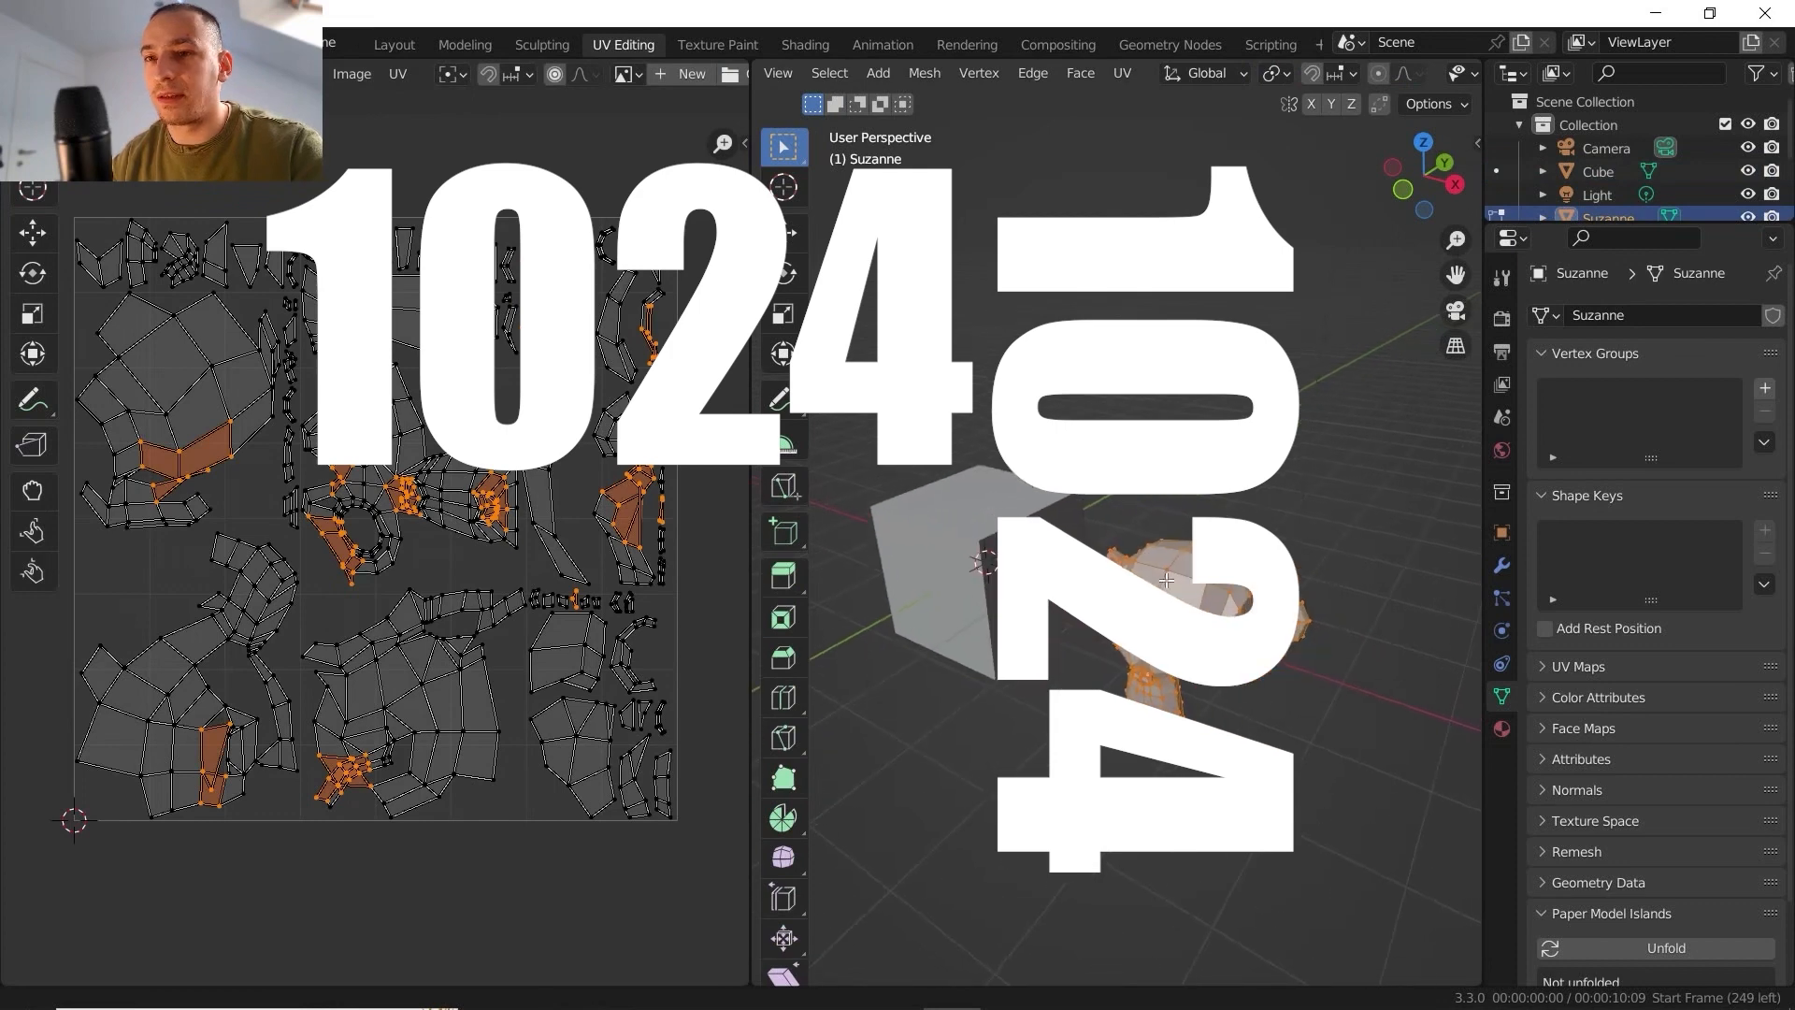
# - Select the whole monkey mesh and unwrap it with Lightmap Pack at image size 1024, pack quality 12 and margin 0.10
pyautogui.hotkey('alt', 'a')
pyautogui.press('a')
pyautogui.click(1162, 309)
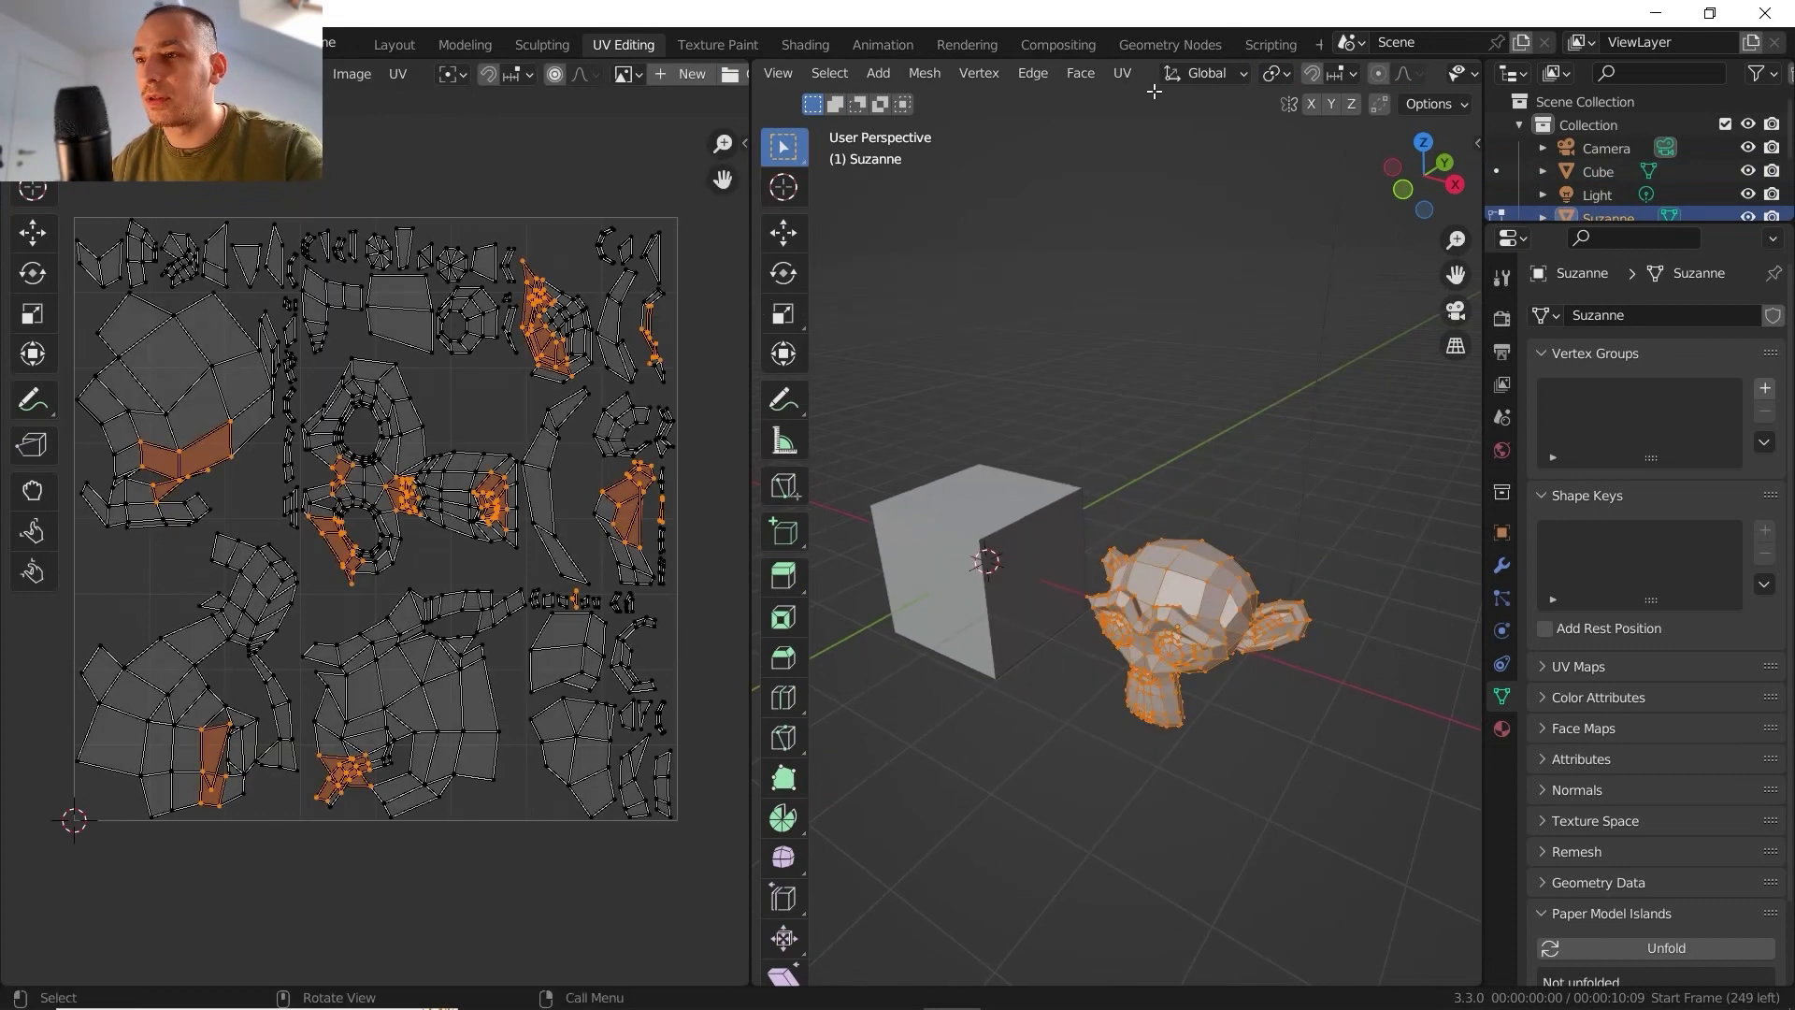
pyautogui.click(1121, 73)
pyautogui.click(1197, 156)
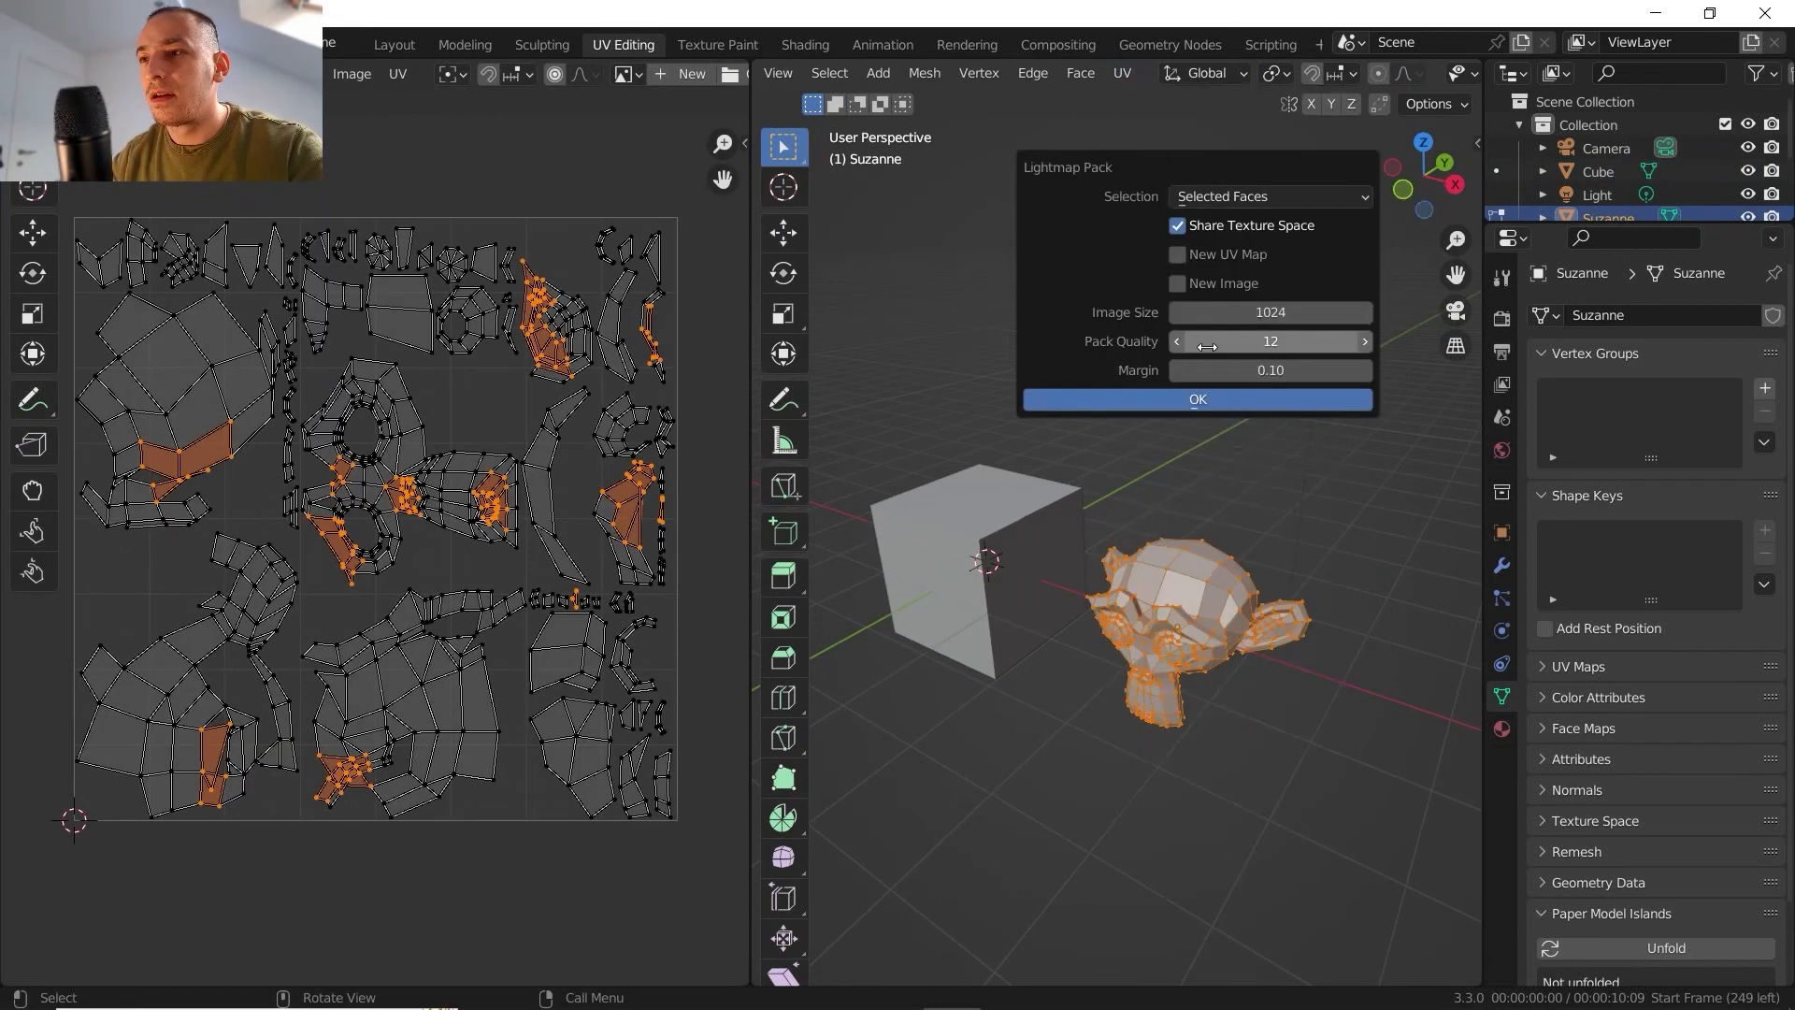
pyautogui.click(1209, 399)
# - Examine the monkey's Lightmap Pack layout alongside the mesh, checking how its faces are split and packed
pyautogui.scroll(2, 1209, 400)
pyautogui.scroll(3, 392, 520)
pyautogui.scroll(-2, 457, 492)
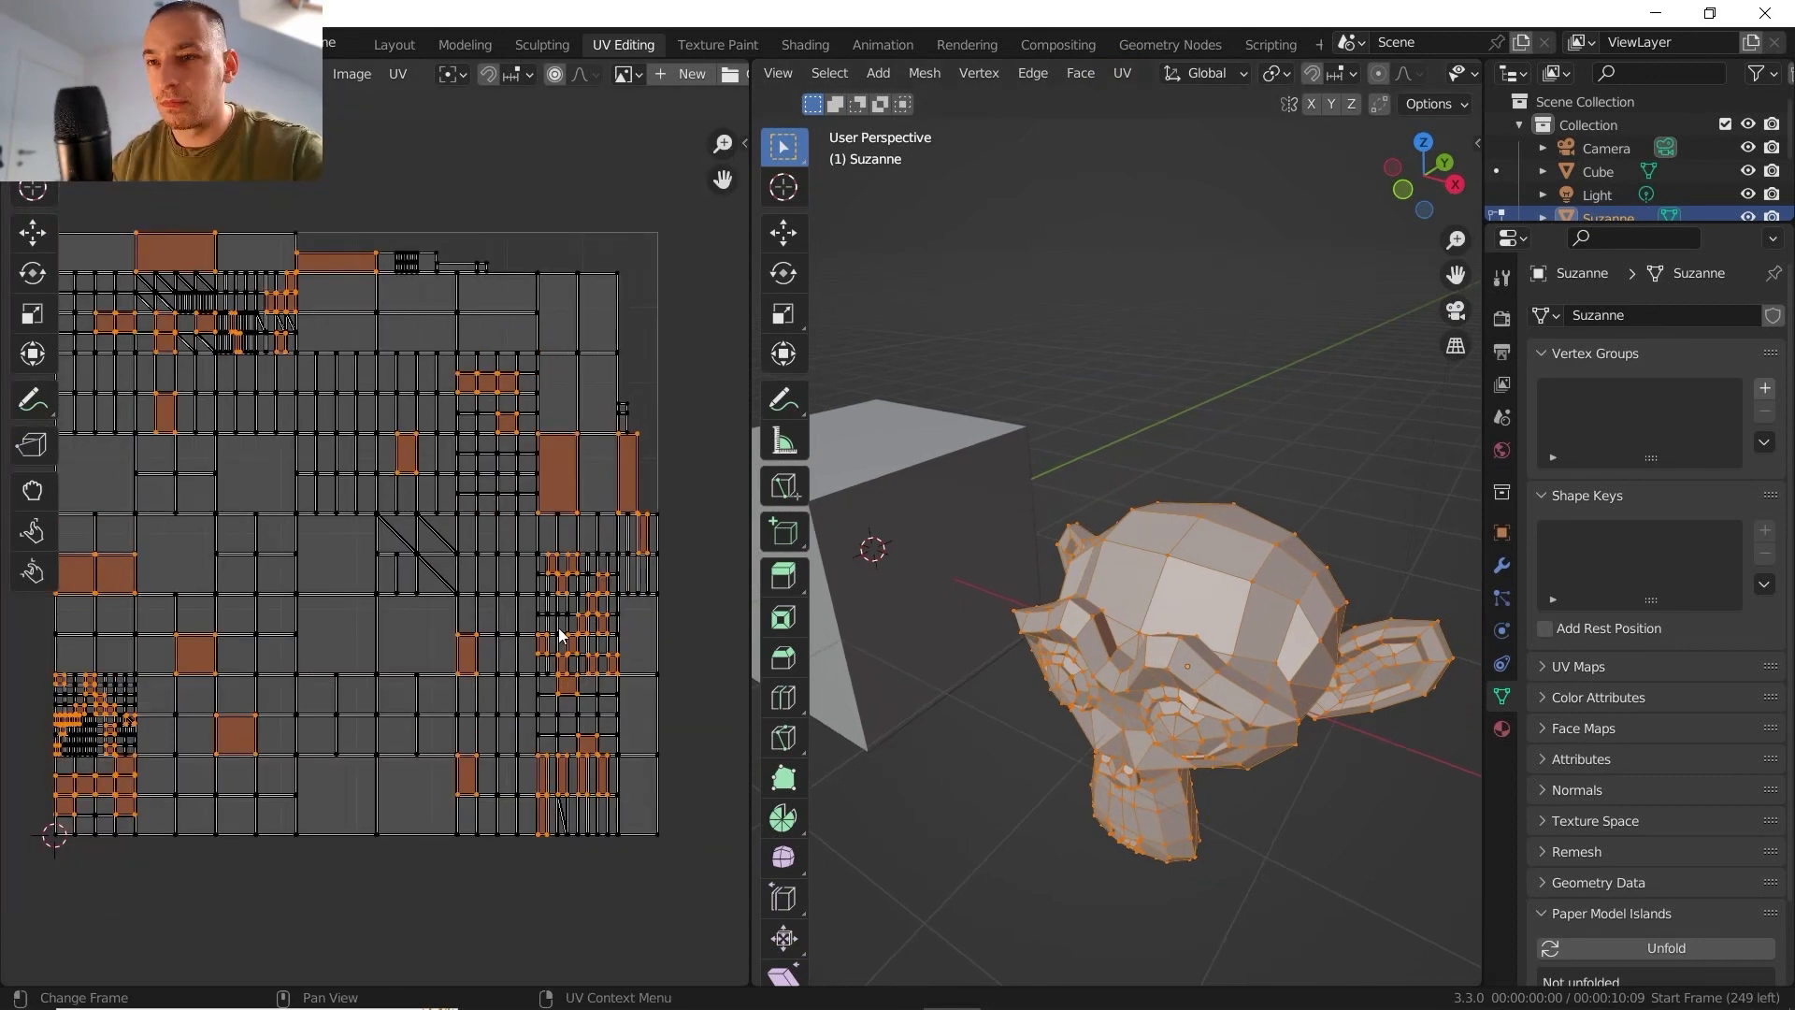
pyautogui.click(1123, 74)
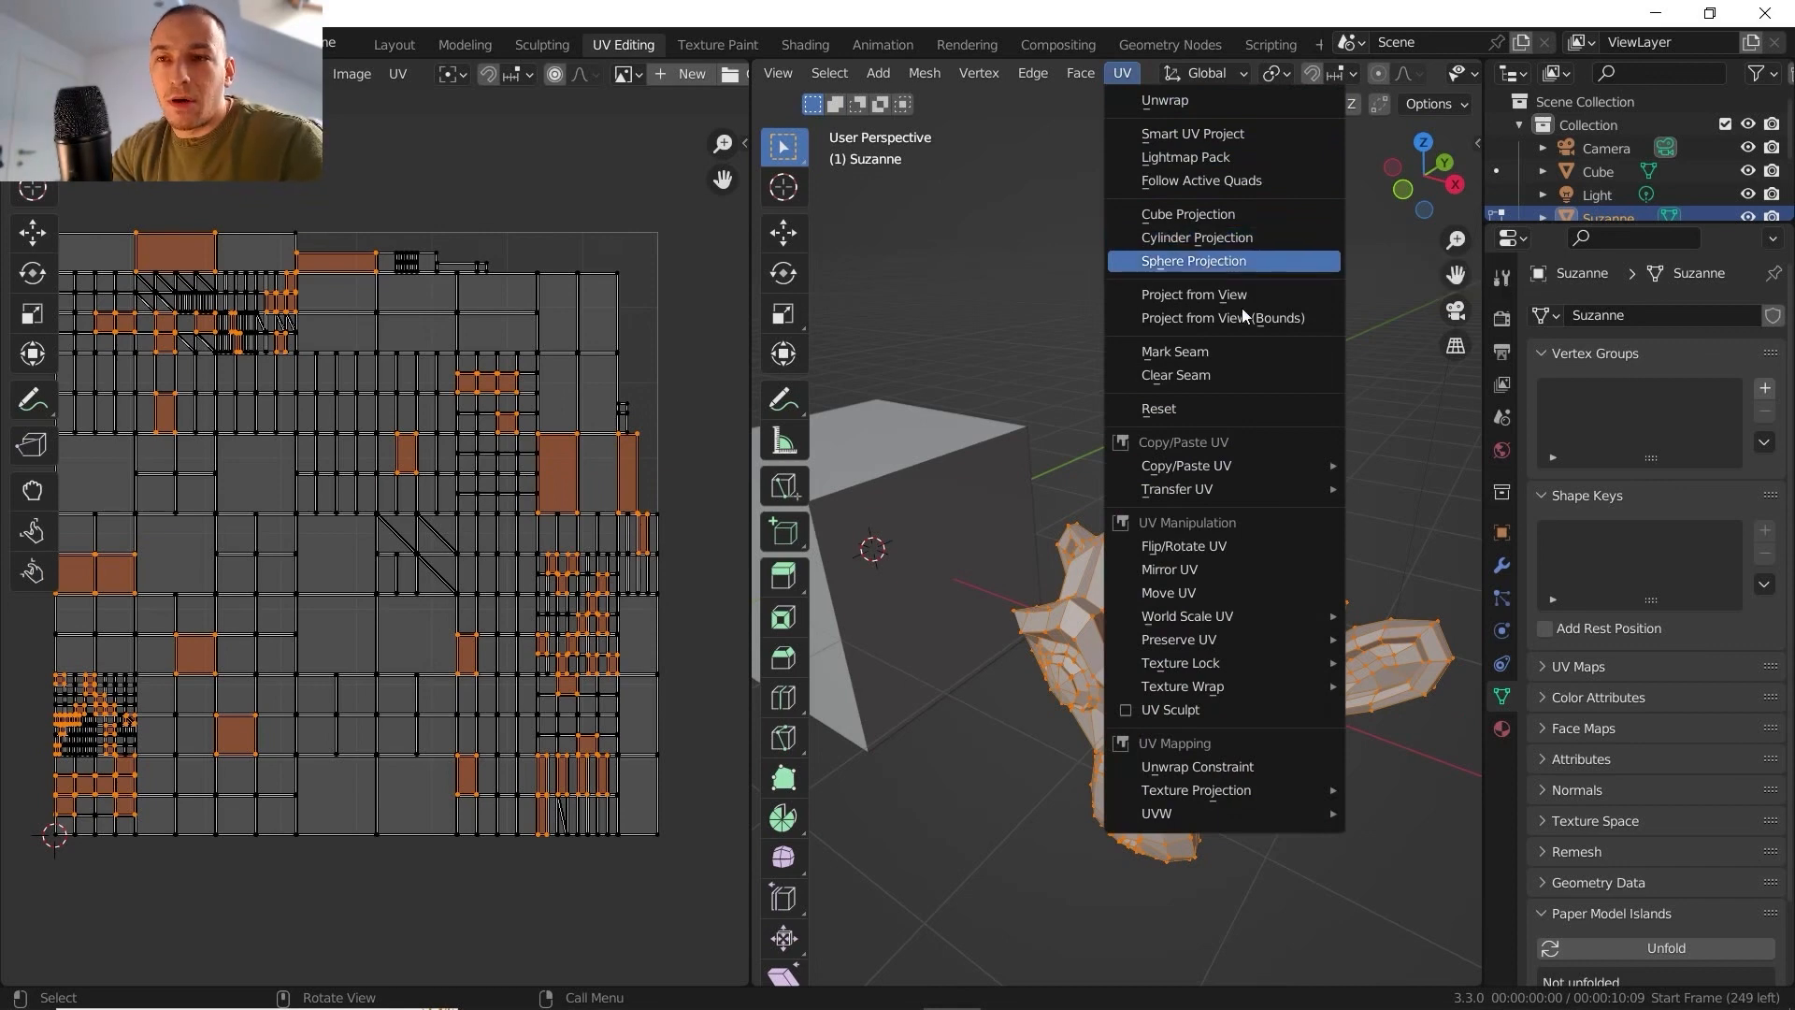
pyautogui.scroll(1, 1215, 645)
pyautogui.keyDown('shift'); pyautogui.moveTo(1215, 645); pyautogui.dragTo(1181, 572, button='middle'); pyautogui.keyUp('shift')
pyautogui.scroll(-1, 1181, 572)
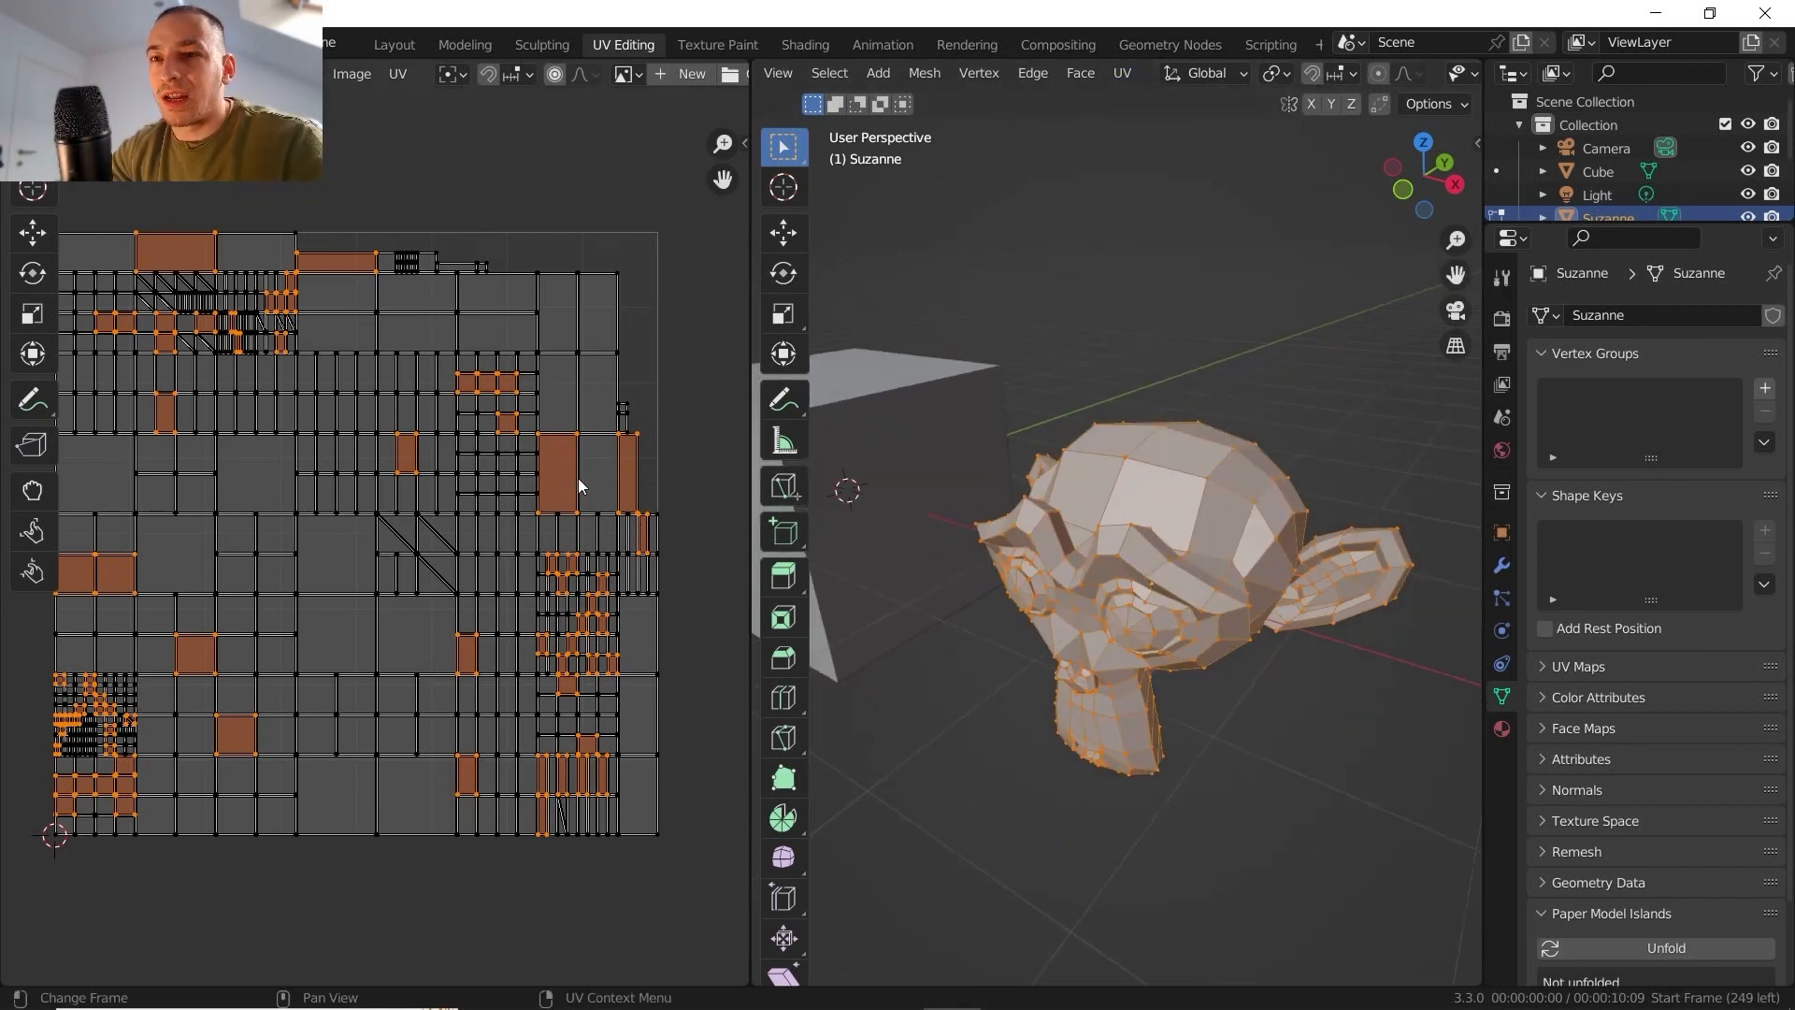
pyautogui.scroll(1, 534, 494)
pyautogui.keyDown('shift'); pyautogui.moveTo(534, 495); pyautogui.dragTo(554, 529, button='middle'); pyautogui.keyUp('shift')
pyautogui.moveTo(1057, 545); pyautogui.dragTo(1136, 645, button='middle')
# - Give the monkey the check material with the UV checker texture and return to edit mode with the material preview on
pyautogui.press('Tab')
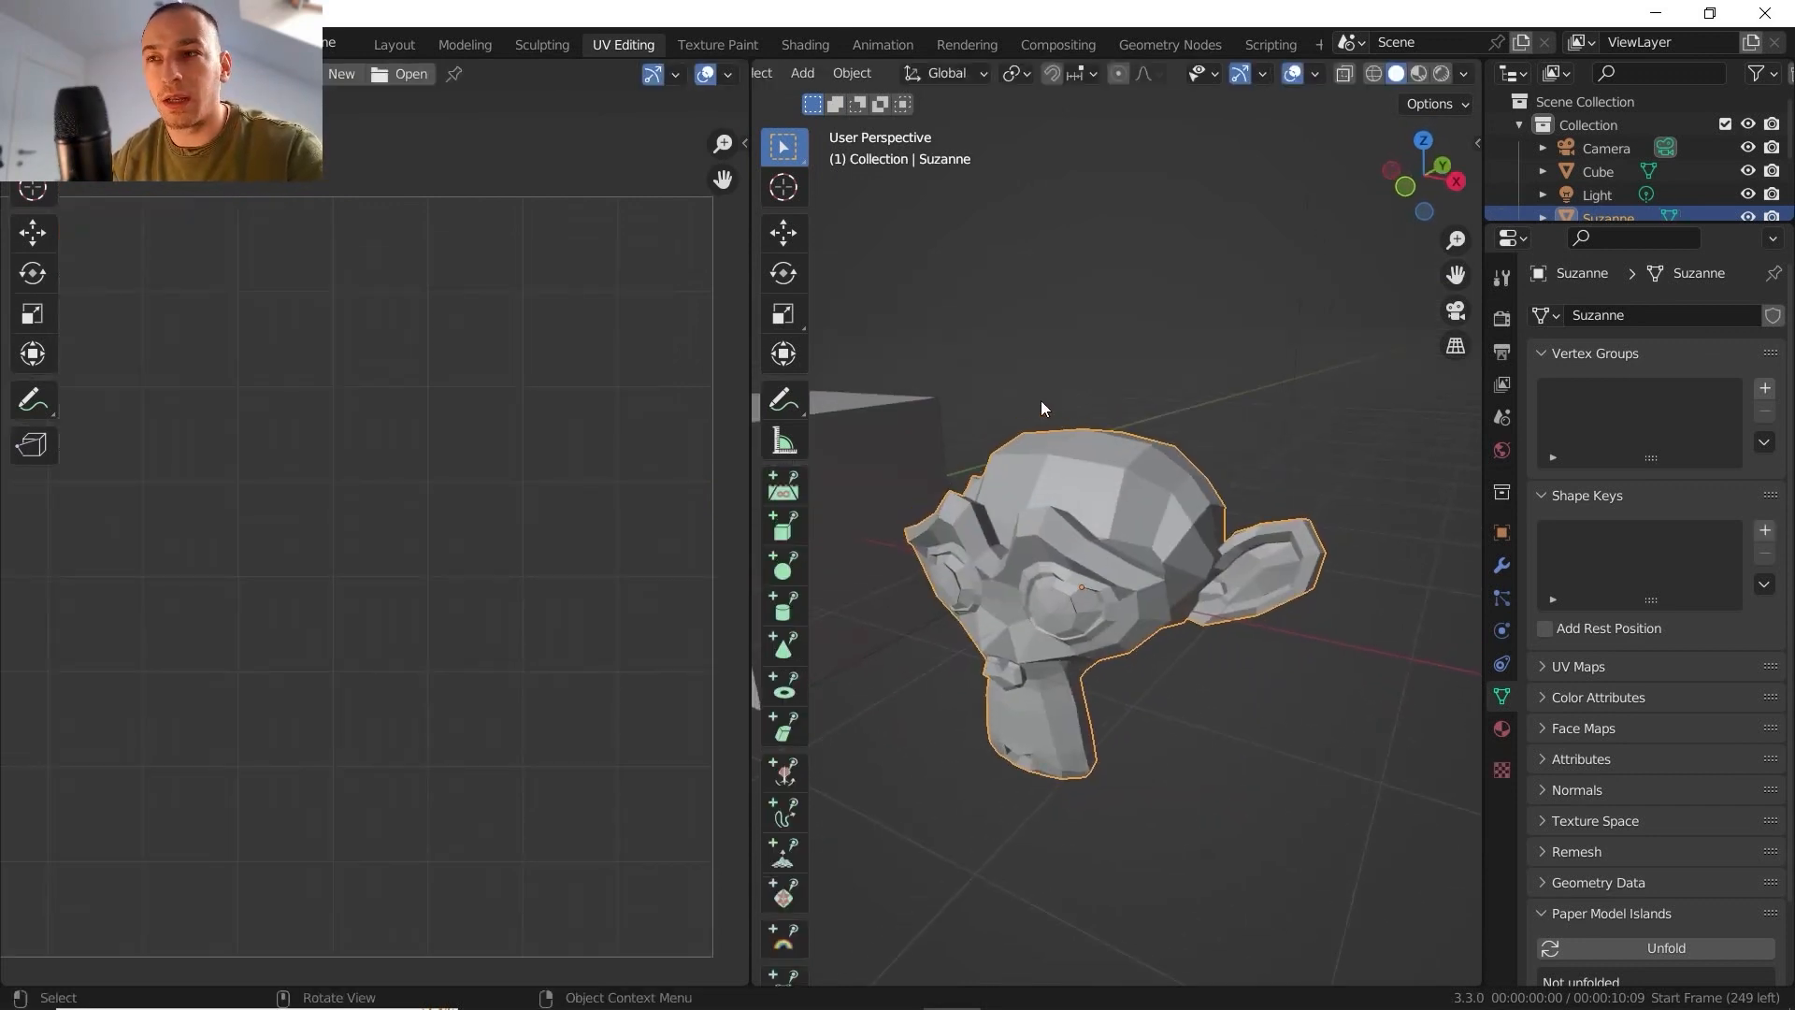
pyautogui.moveTo(1042, 408)
pyautogui.mouseDown(button='middle')
pyautogui.moveTo(1044, 471)
pyautogui.moveTo(1074, 446)
pyautogui.moveTo(1056, 470)
pyautogui.mouseUp(button='middle')
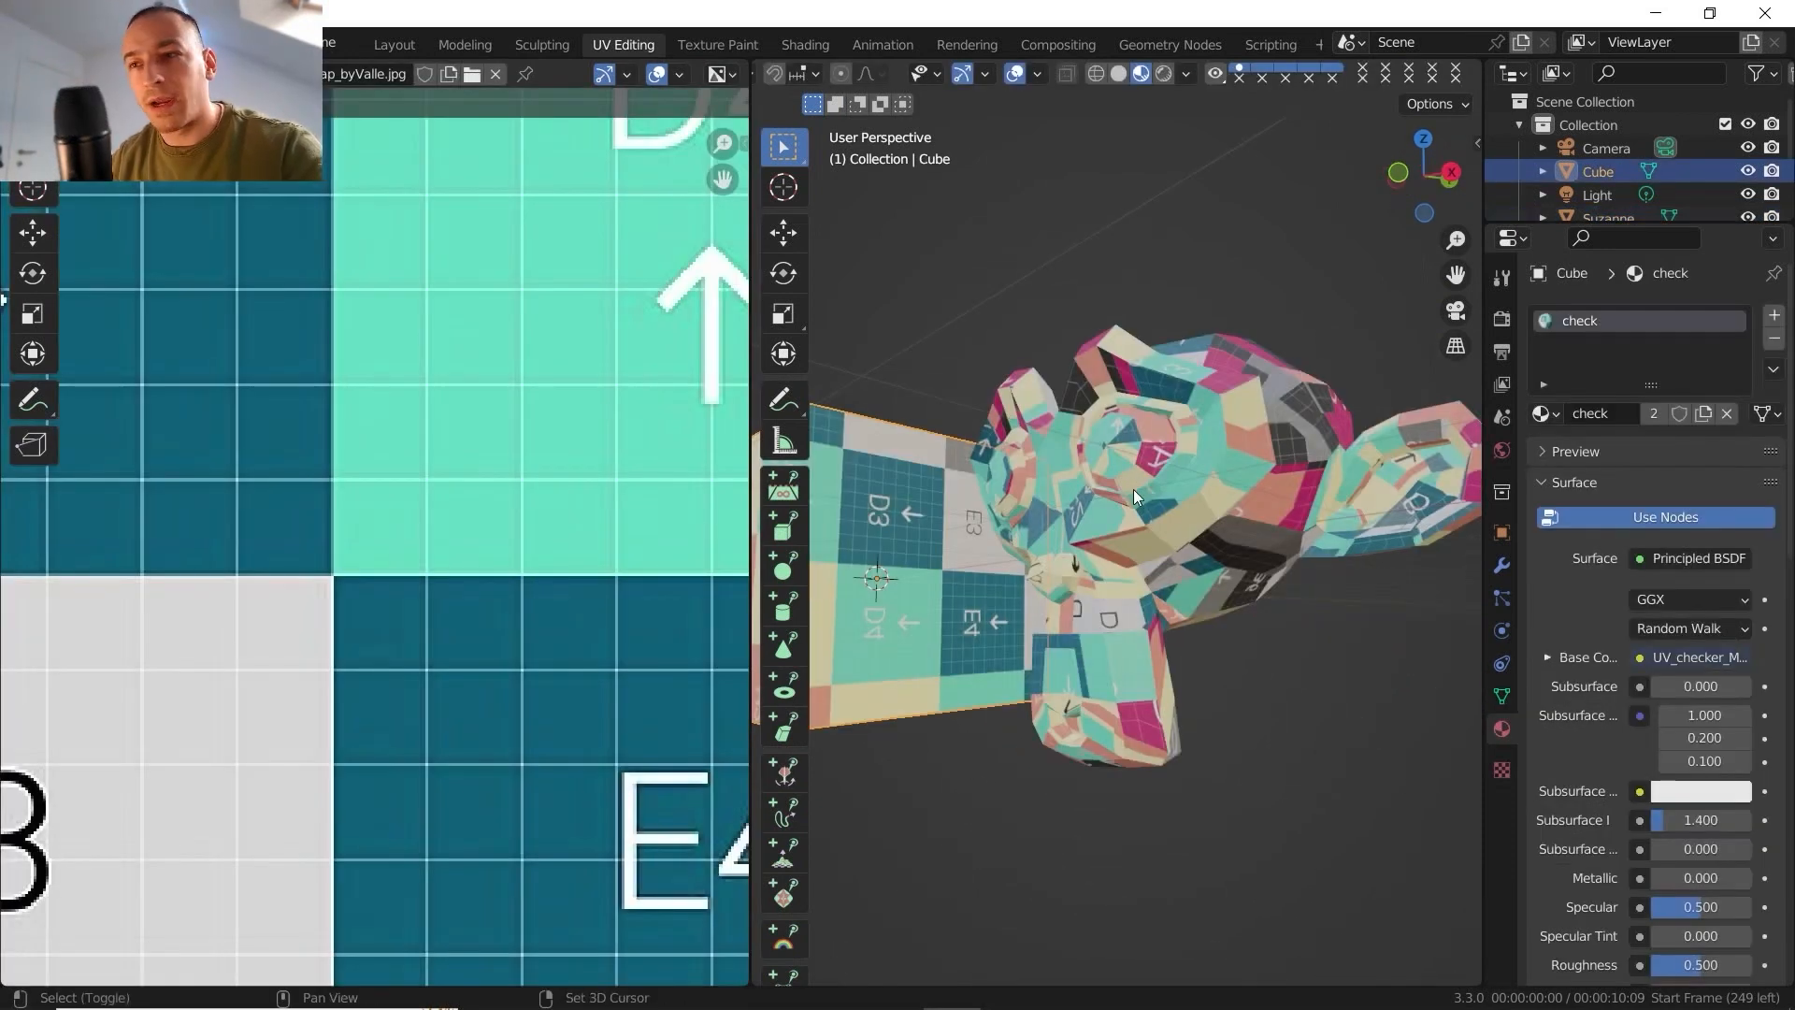
pyautogui.moveTo(1133, 490); pyautogui.dragTo(1045, 467, button='middle')
pyautogui.click(1202, 492)
pyautogui.press('Tab')
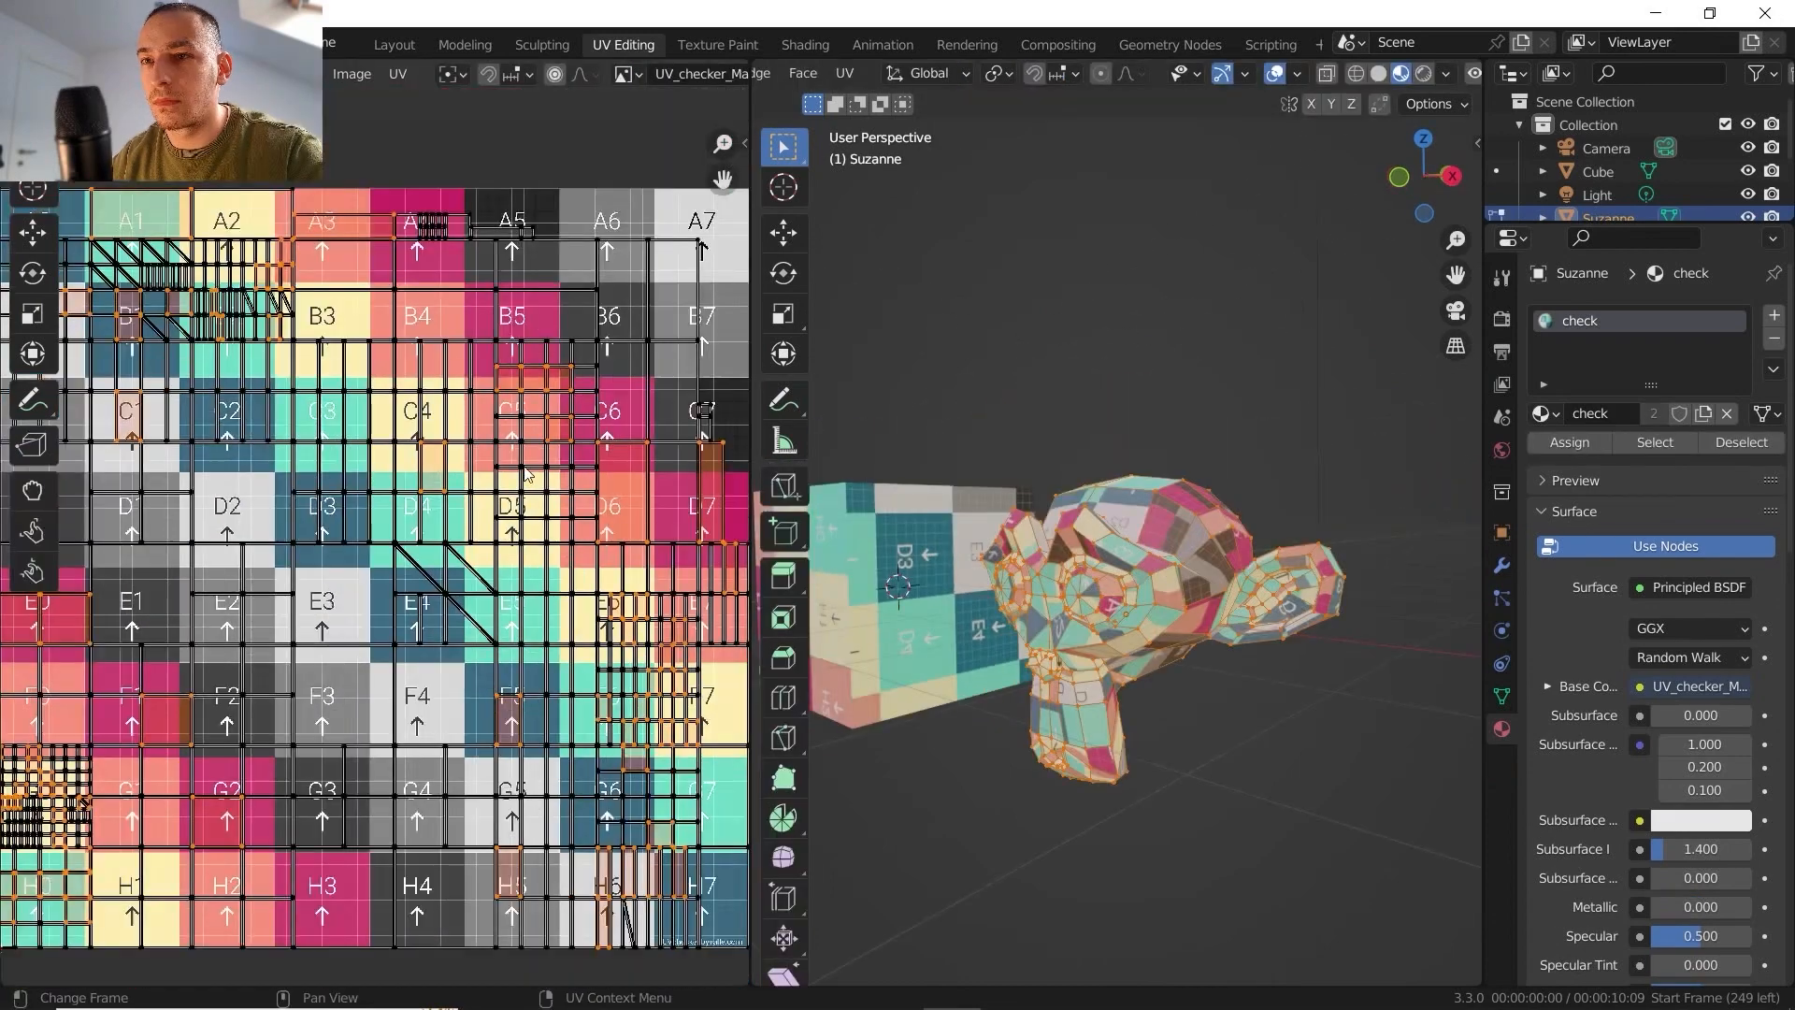
# - Examine the monkey's lightmap UV layout against the checker image, especially around tiles B5 to D7
pyautogui.scroll(-1, 528, 475)
pyautogui.scroll(1, 488, 264)
pyautogui.scroll(-5, 580, 78)
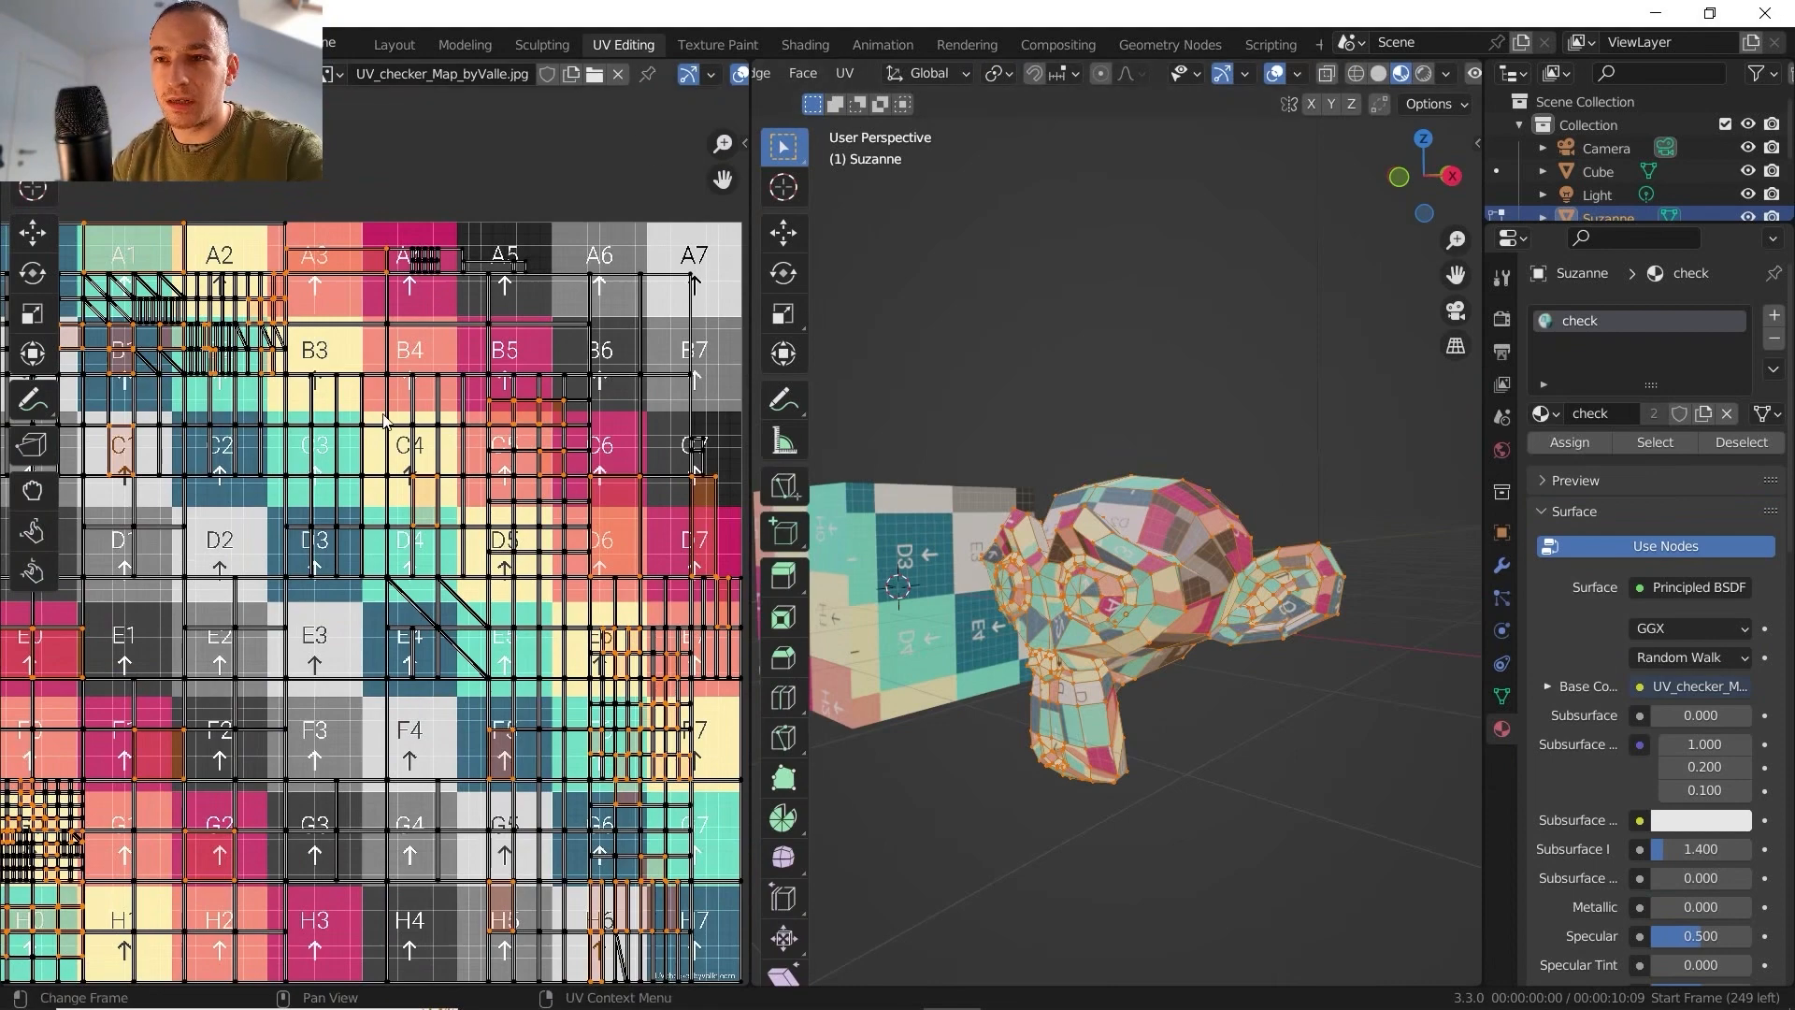
pyautogui.scroll(4, 377, 548)
pyautogui.keyDown('shift'); pyautogui.moveTo(588, 347); pyautogui.dragTo(299, 547, button='middle'); pyautogui.keyUp('shift')
pyautogui.keyDown('shift'); pyautogui.moveTo(396, 455); pyautogui.dragTo(365, 453, button='middle'); pyautogui.keyUp('shift')
pyautogui.keyDown('shift'); pyautogui.moveTo(471, 486); pyautogui.dragTo(251, 578, button='middle'); pyautogui.keyUp('shift')
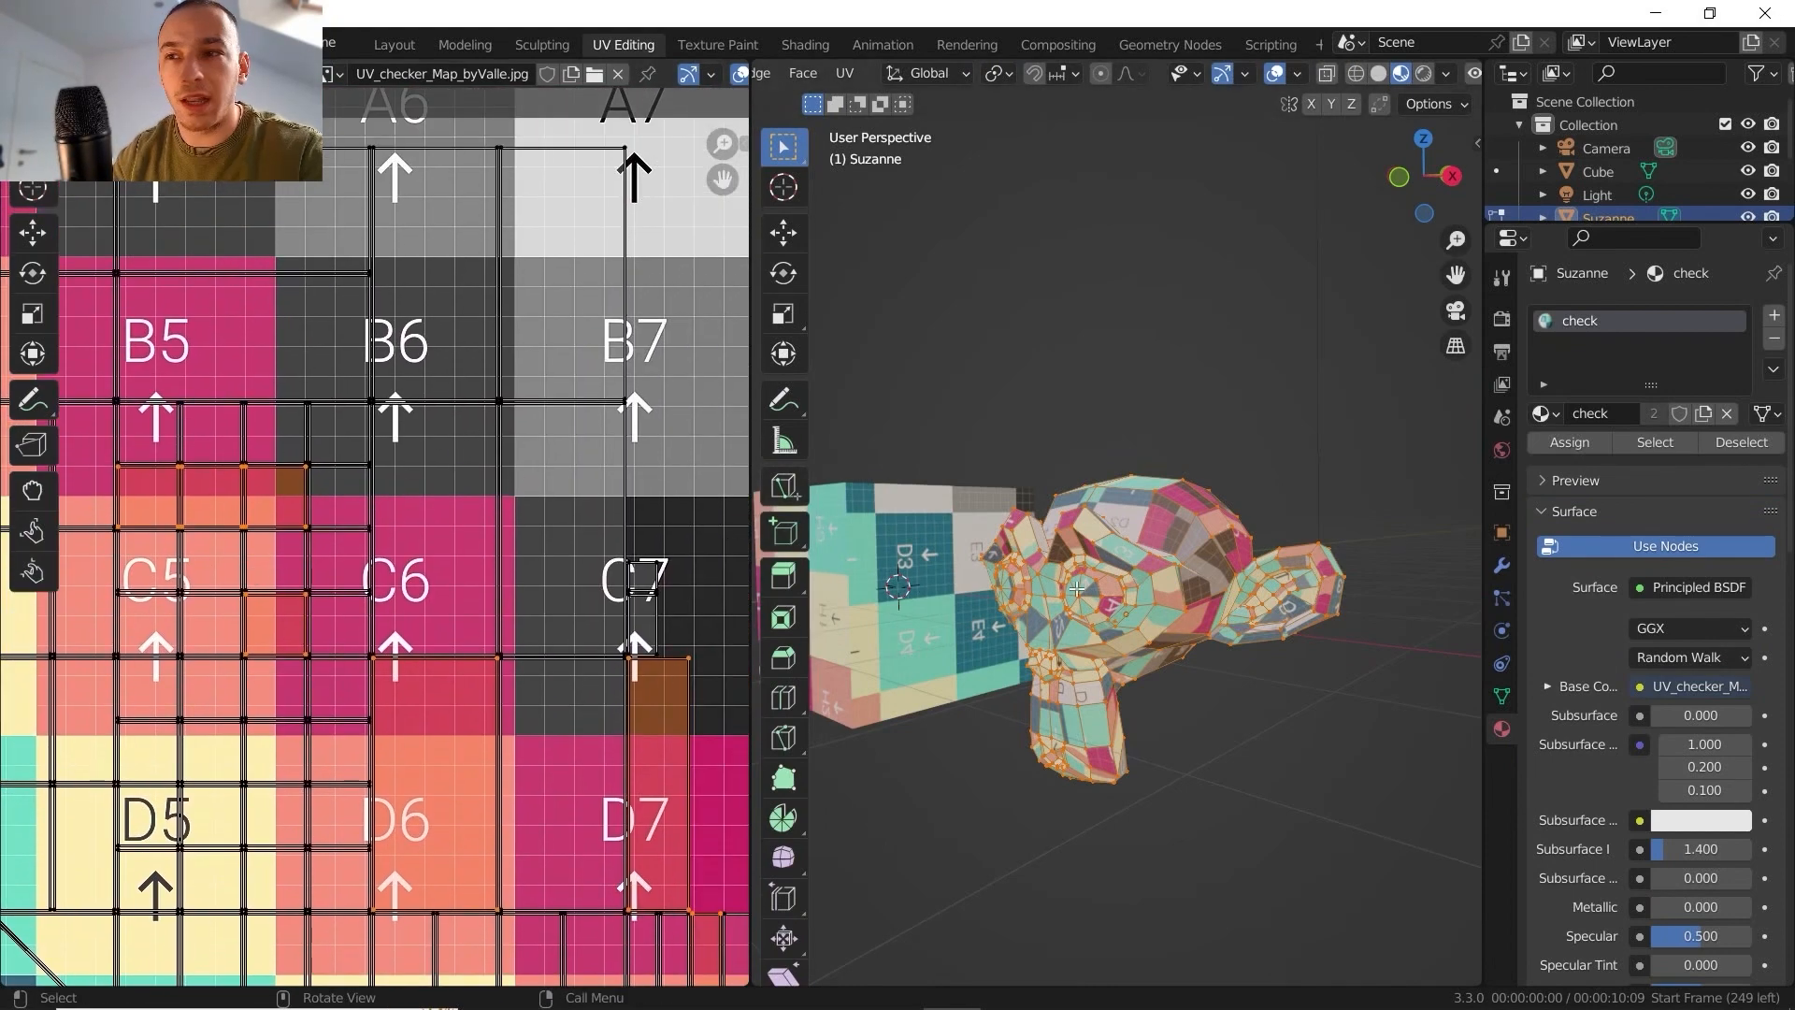
# - Inspect the checker texture on the monkey's face and chin in edit and object mode to judge how it is fragmented
pyautogui.moveTo(1057, 440)
pyautogui.mouseDown(button='middle')
pyautogui.moveTo(1099, 464)
pyautogui.moveTo(1090, 445)
pyautogui.mouseUp(button='middle')
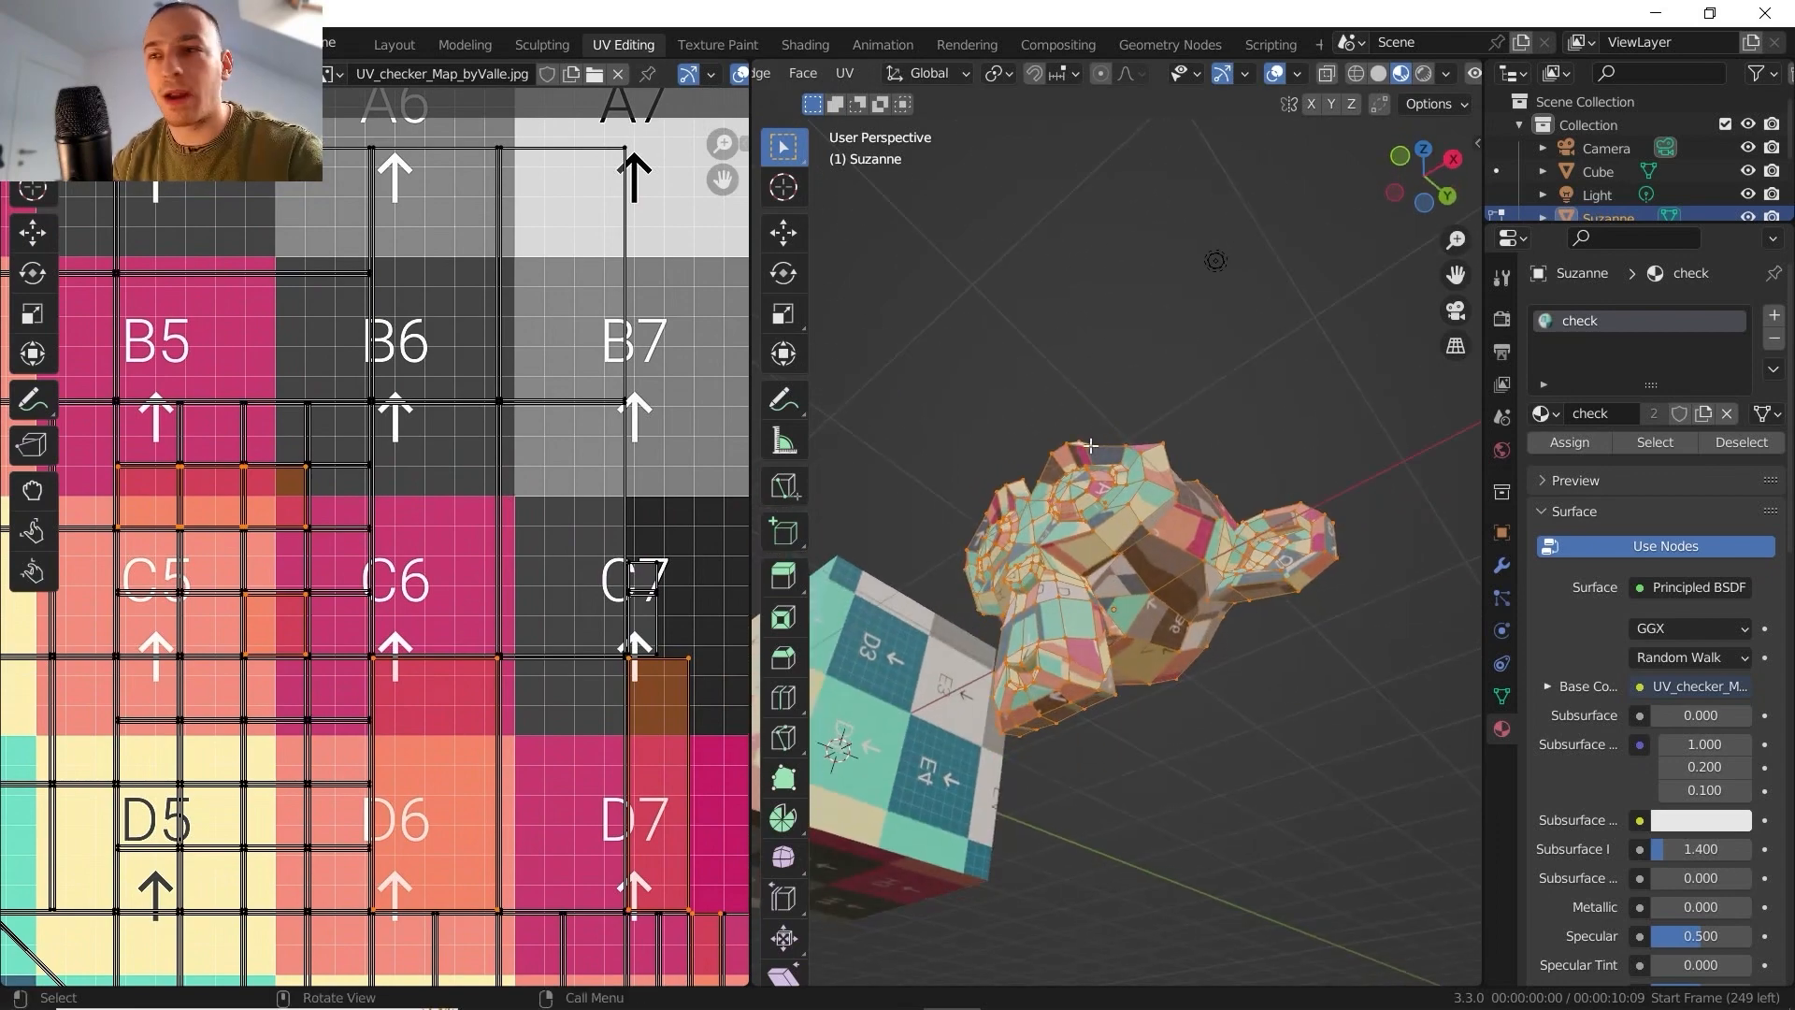
pyautogui.scroll(6, 1090, 446)
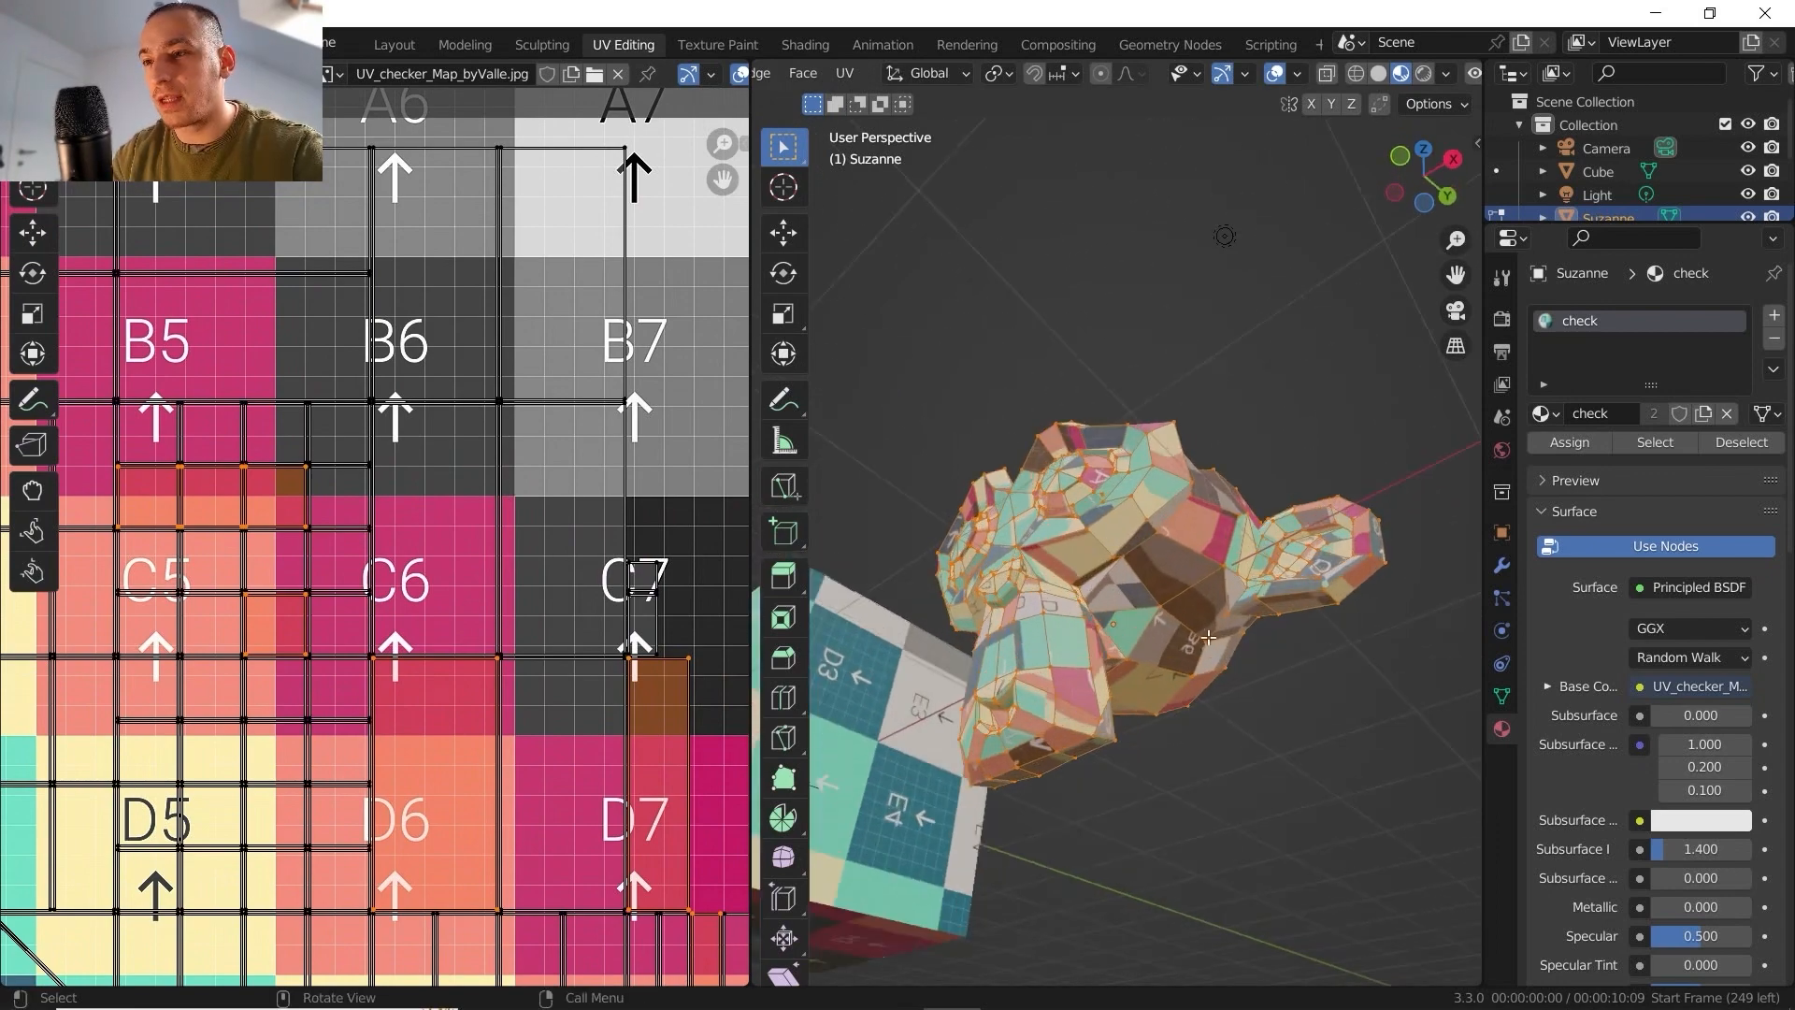
pyautogui.scroll(8, 1140, 461)
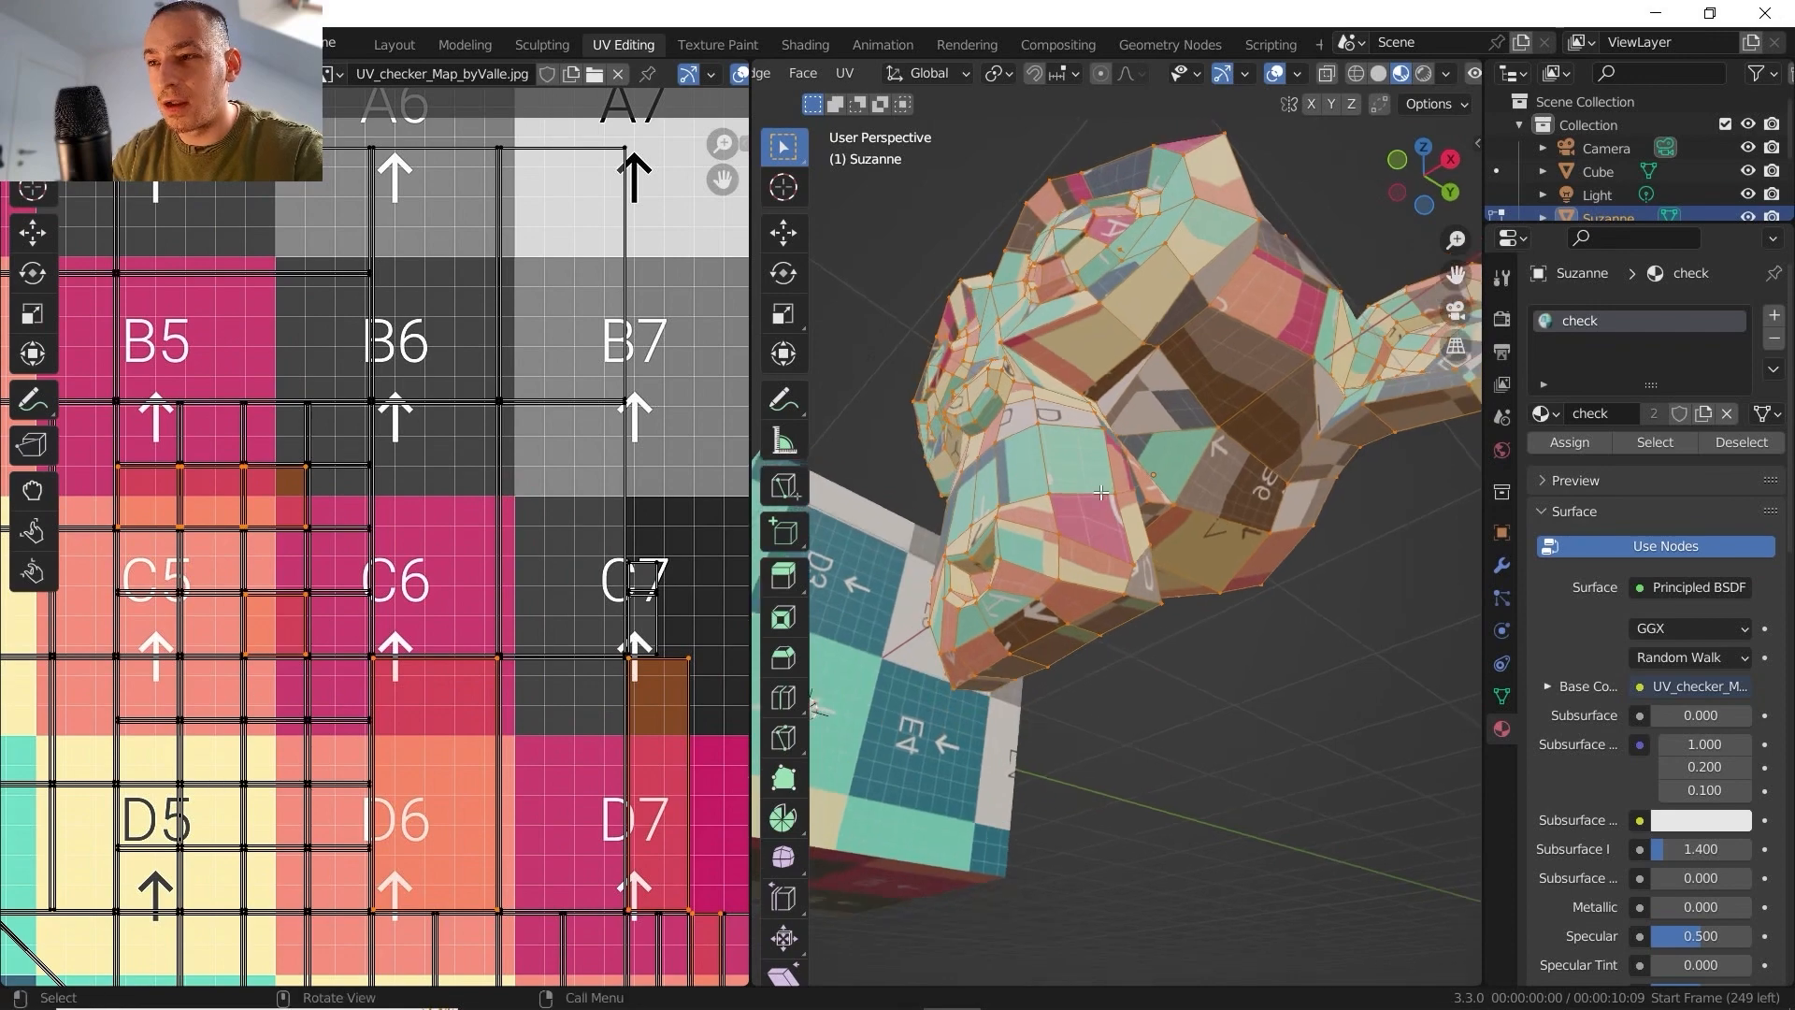
pyautogui.moveTo(1056, 501); pyautogui.dragTo(1109, 517, button='middle')
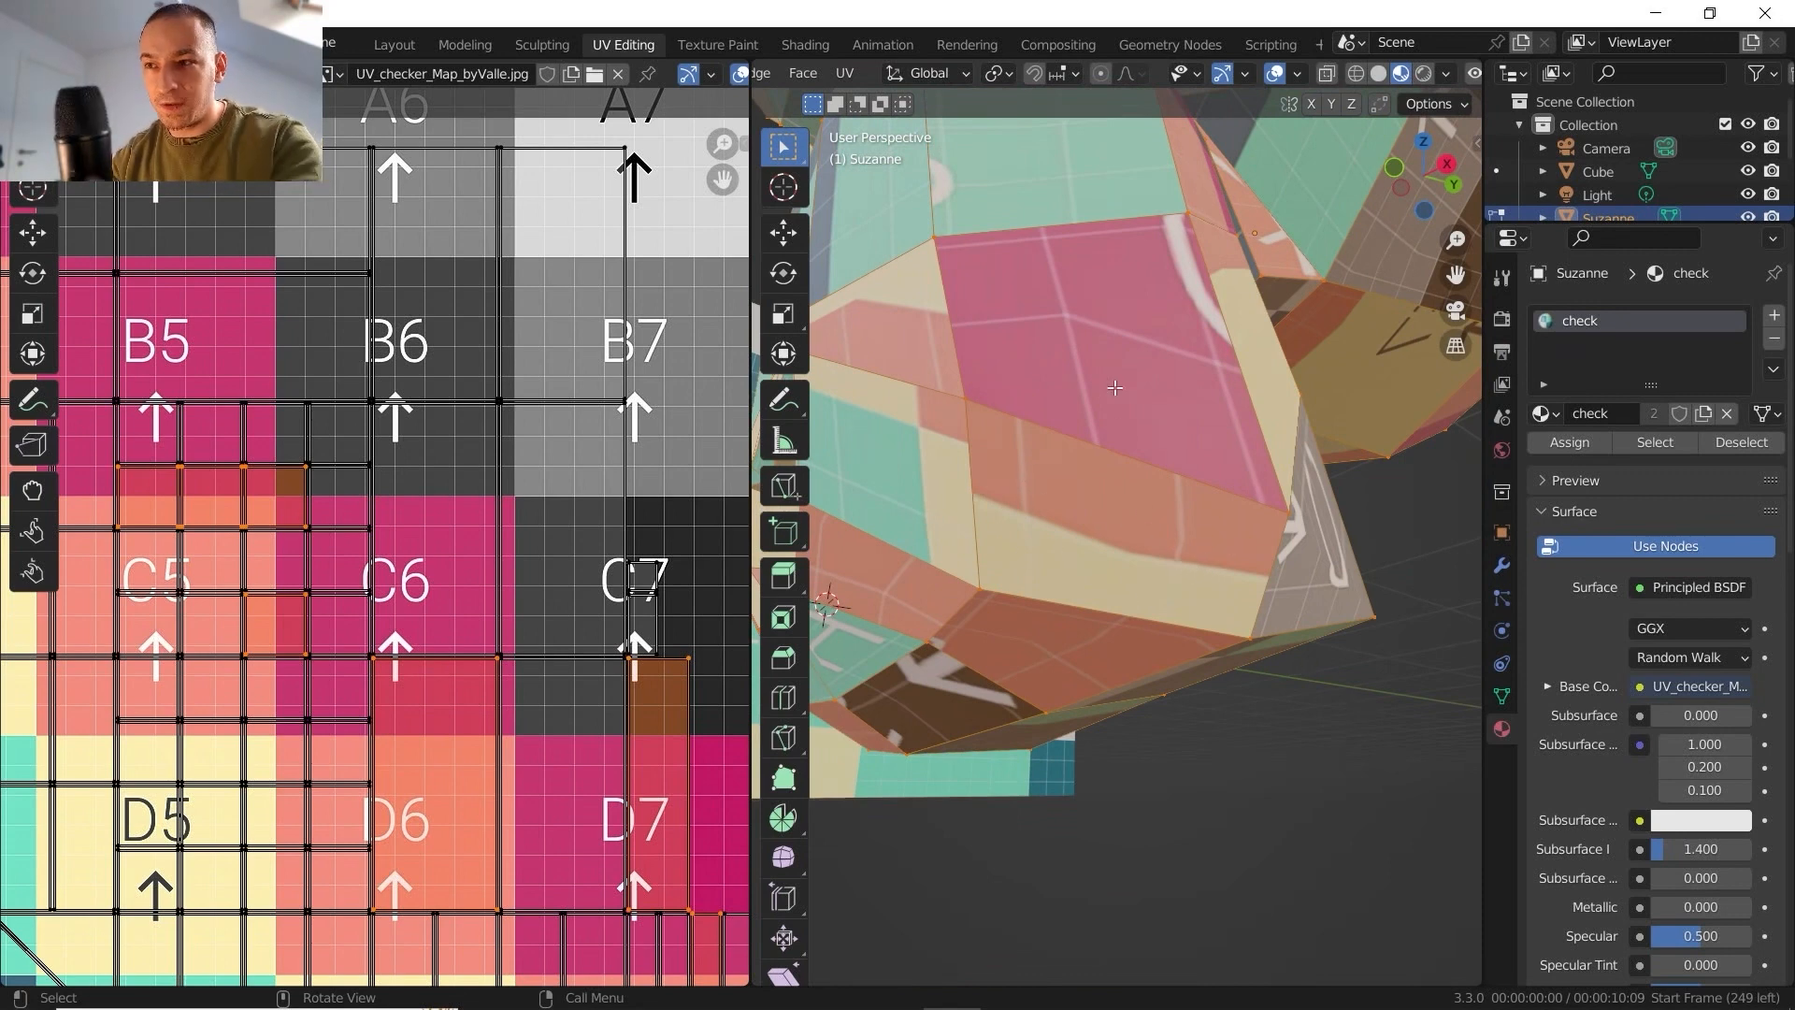
pyautogui.press('Tab')
pyautogui.moveTo(1112, 380); pyautogui.dragTo(1141, 636, button='middle')
pyautogui.press('Tab')
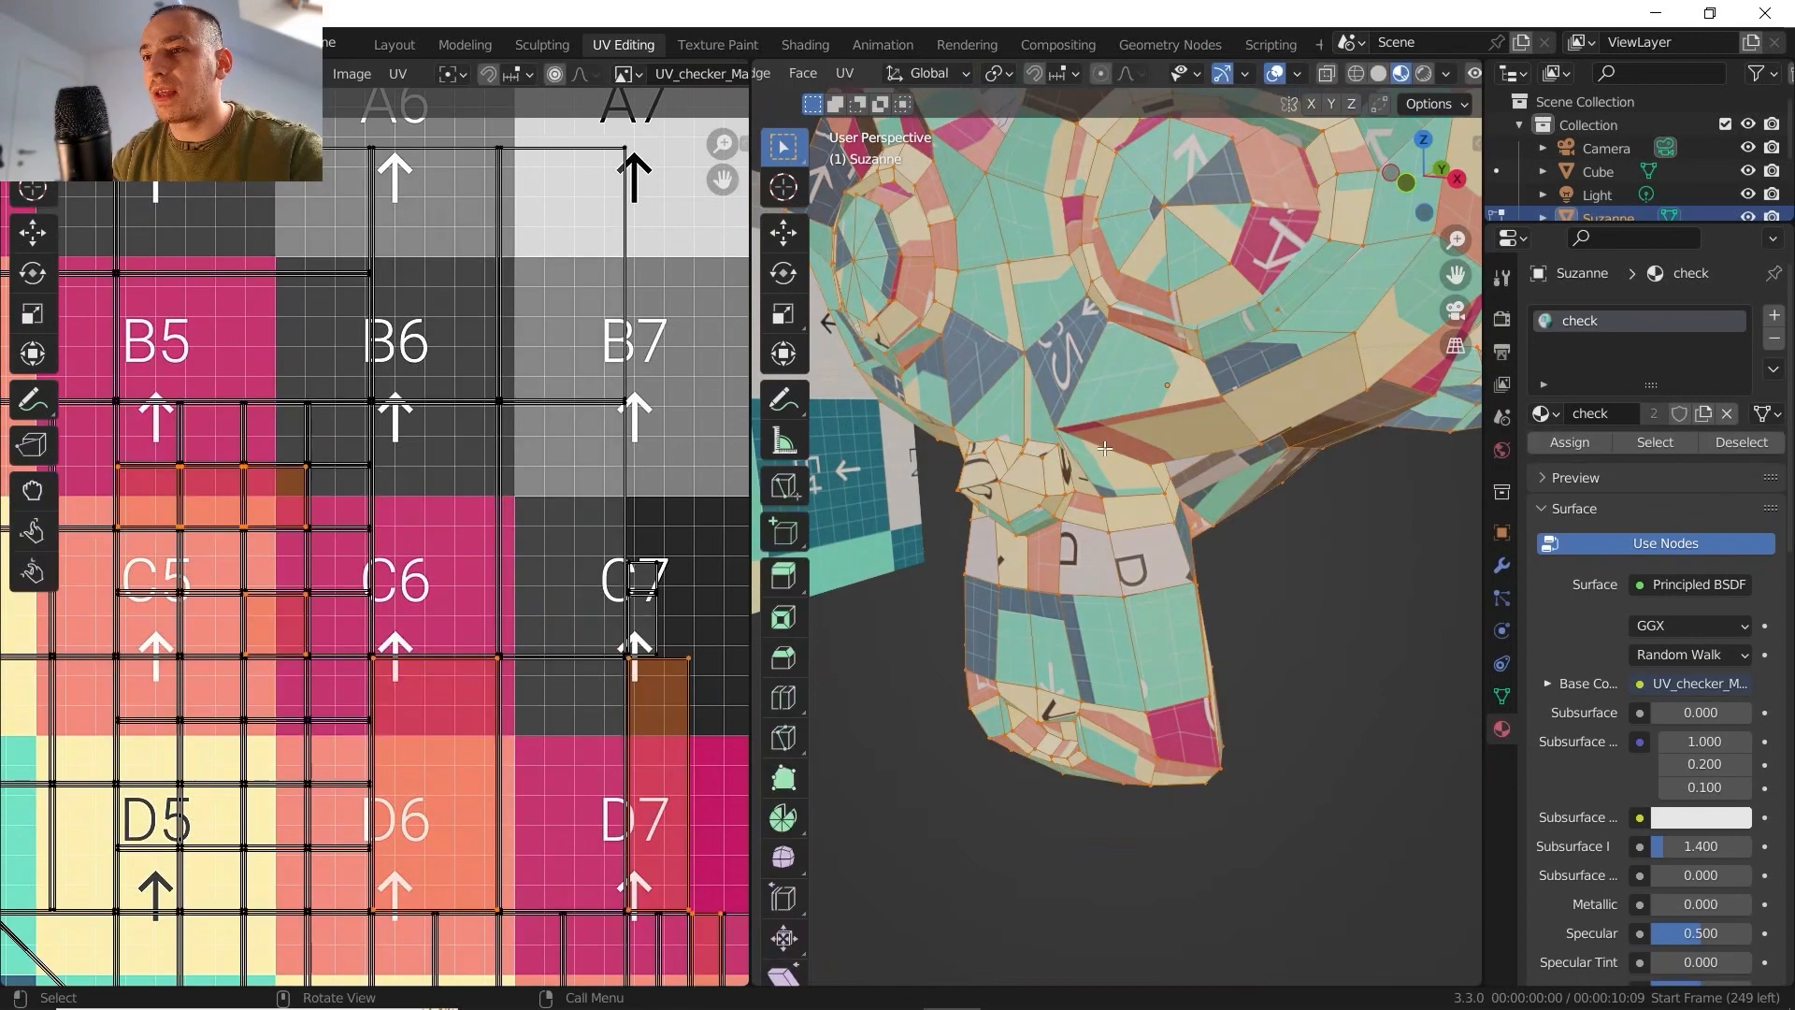
# - Turn on the angle-based Display Stretch overlay for the monkey's UV layout
pyautogui.scroll(-4, 553, 428)
pyautogui.moveTo(546, 429); pyautogui.dragTo(706, 377, button='middle')
pyautogui.scroll(-3, 653, 71)
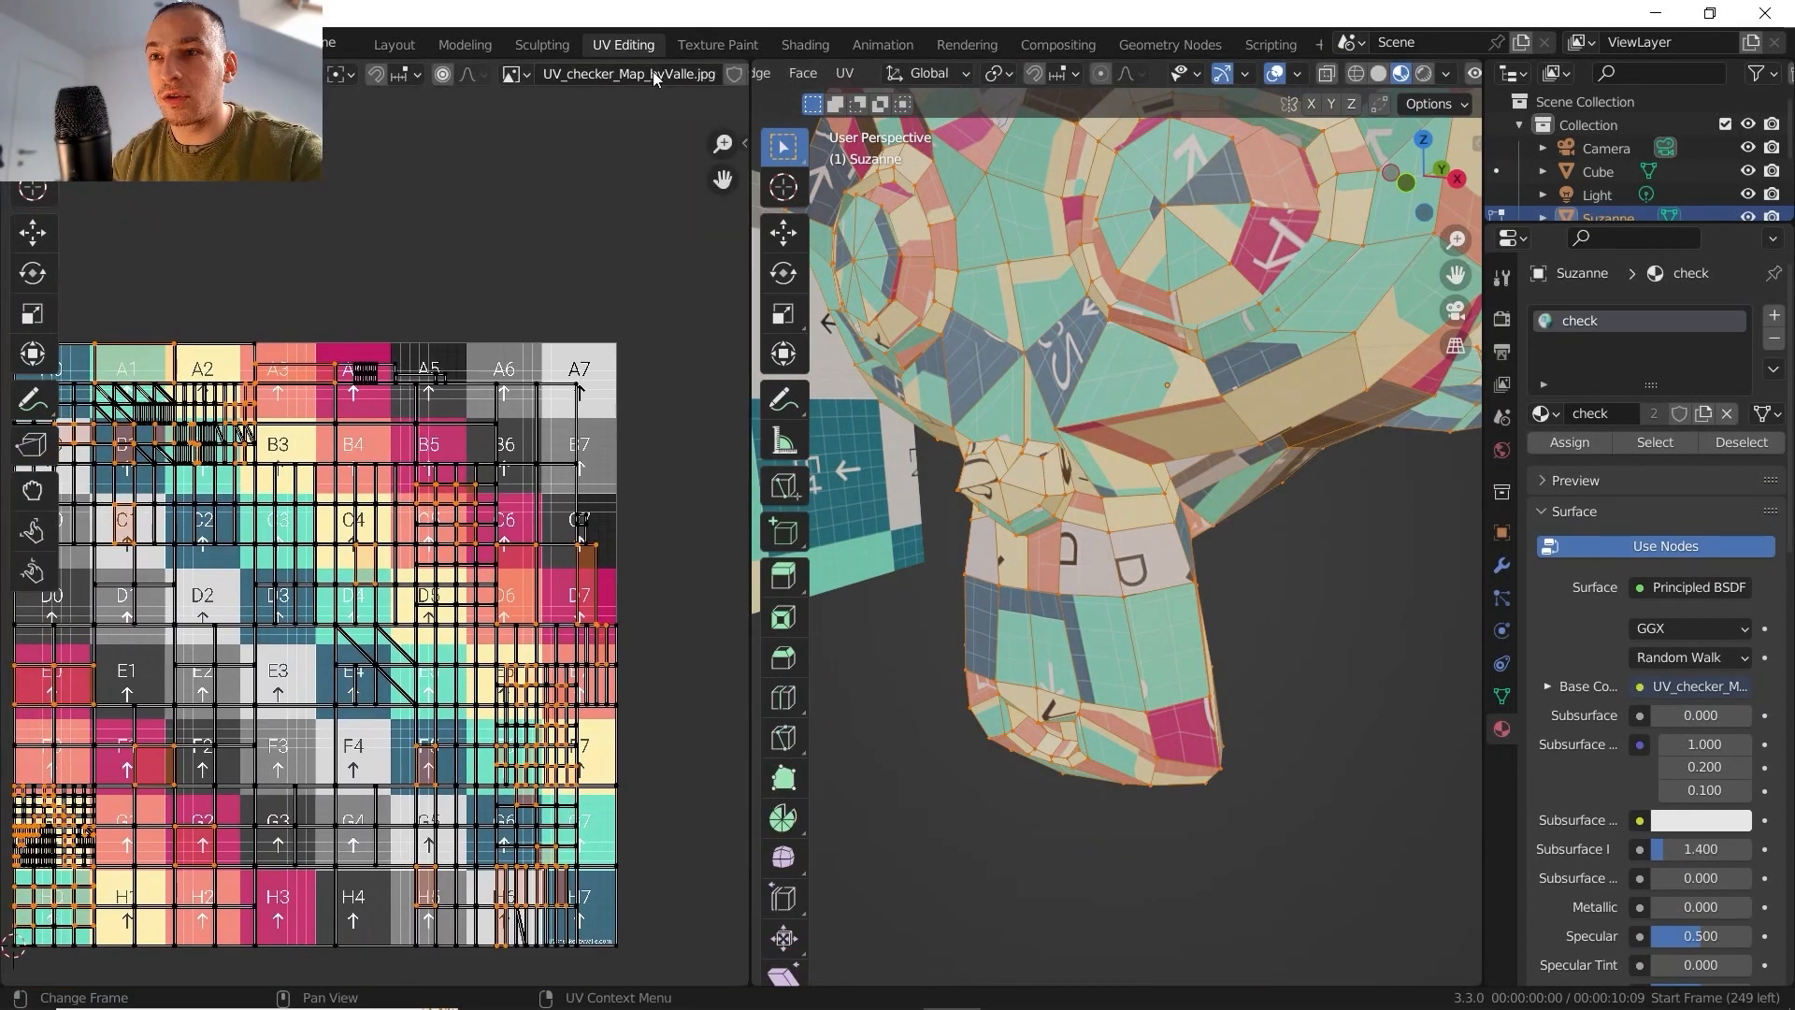
pyautogui.click(615, 77)
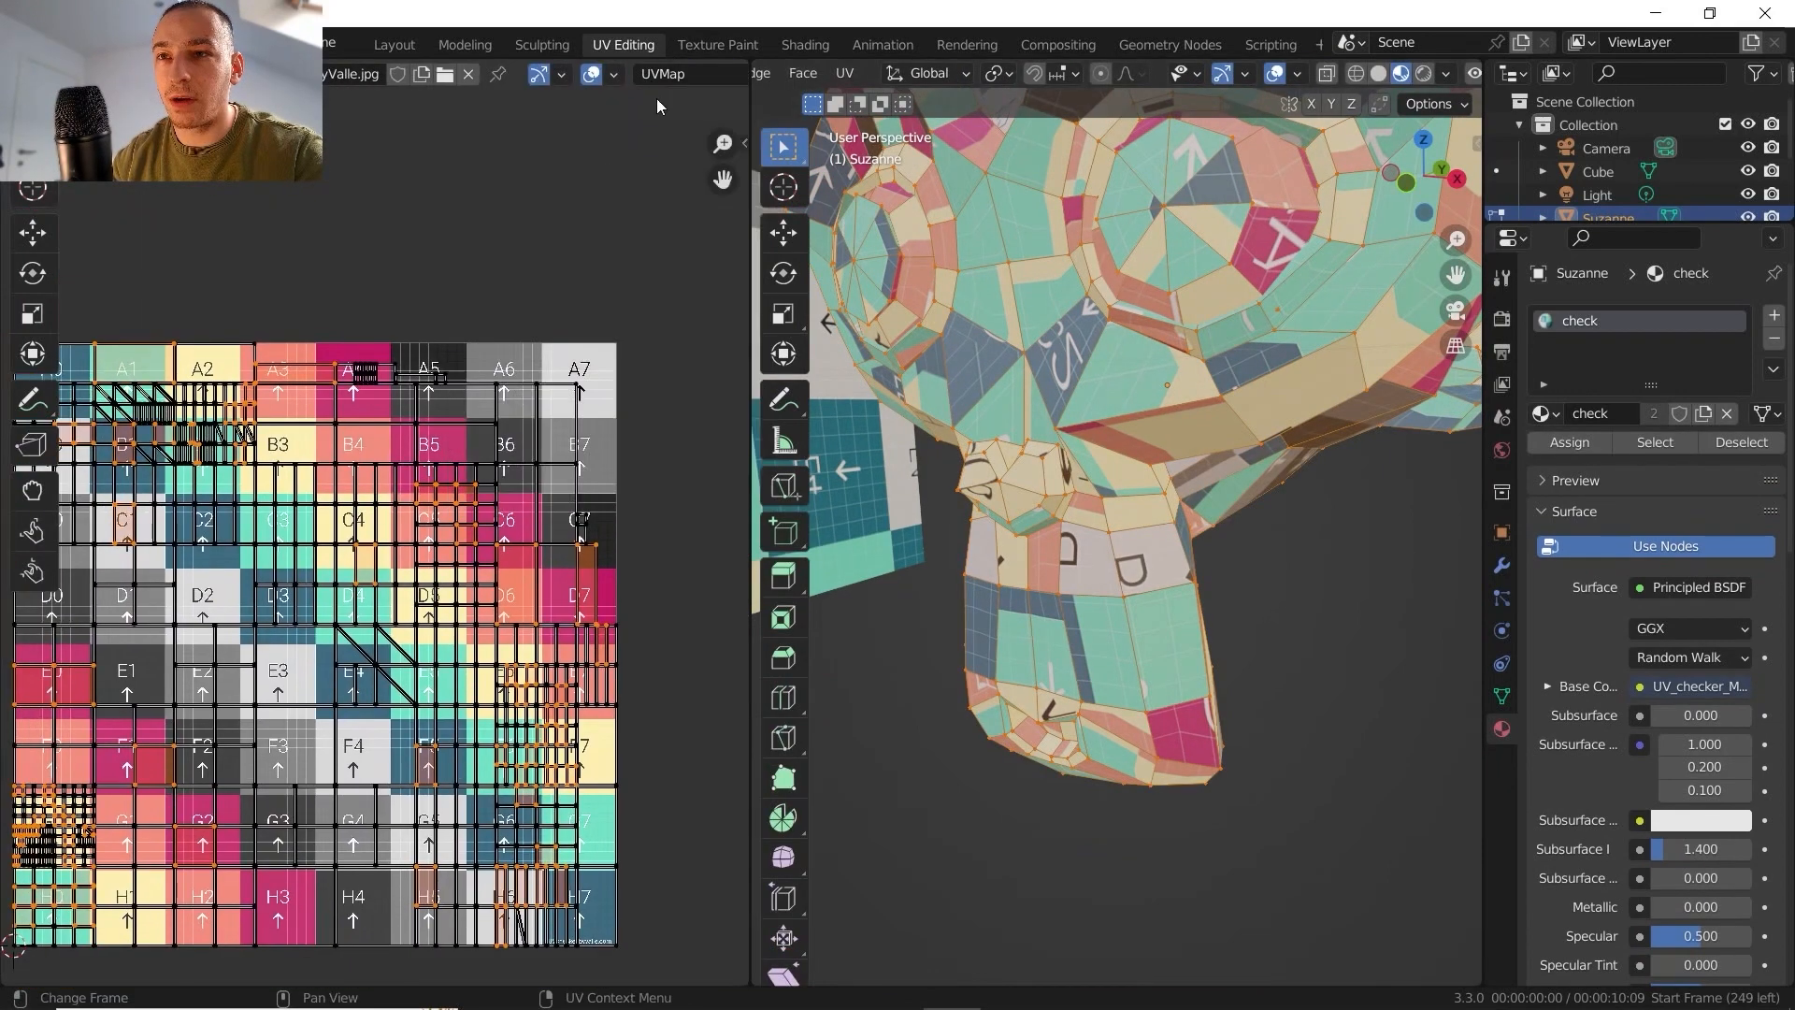
pyautogui.click(615, 76)
pyautogui.click(473, 284)
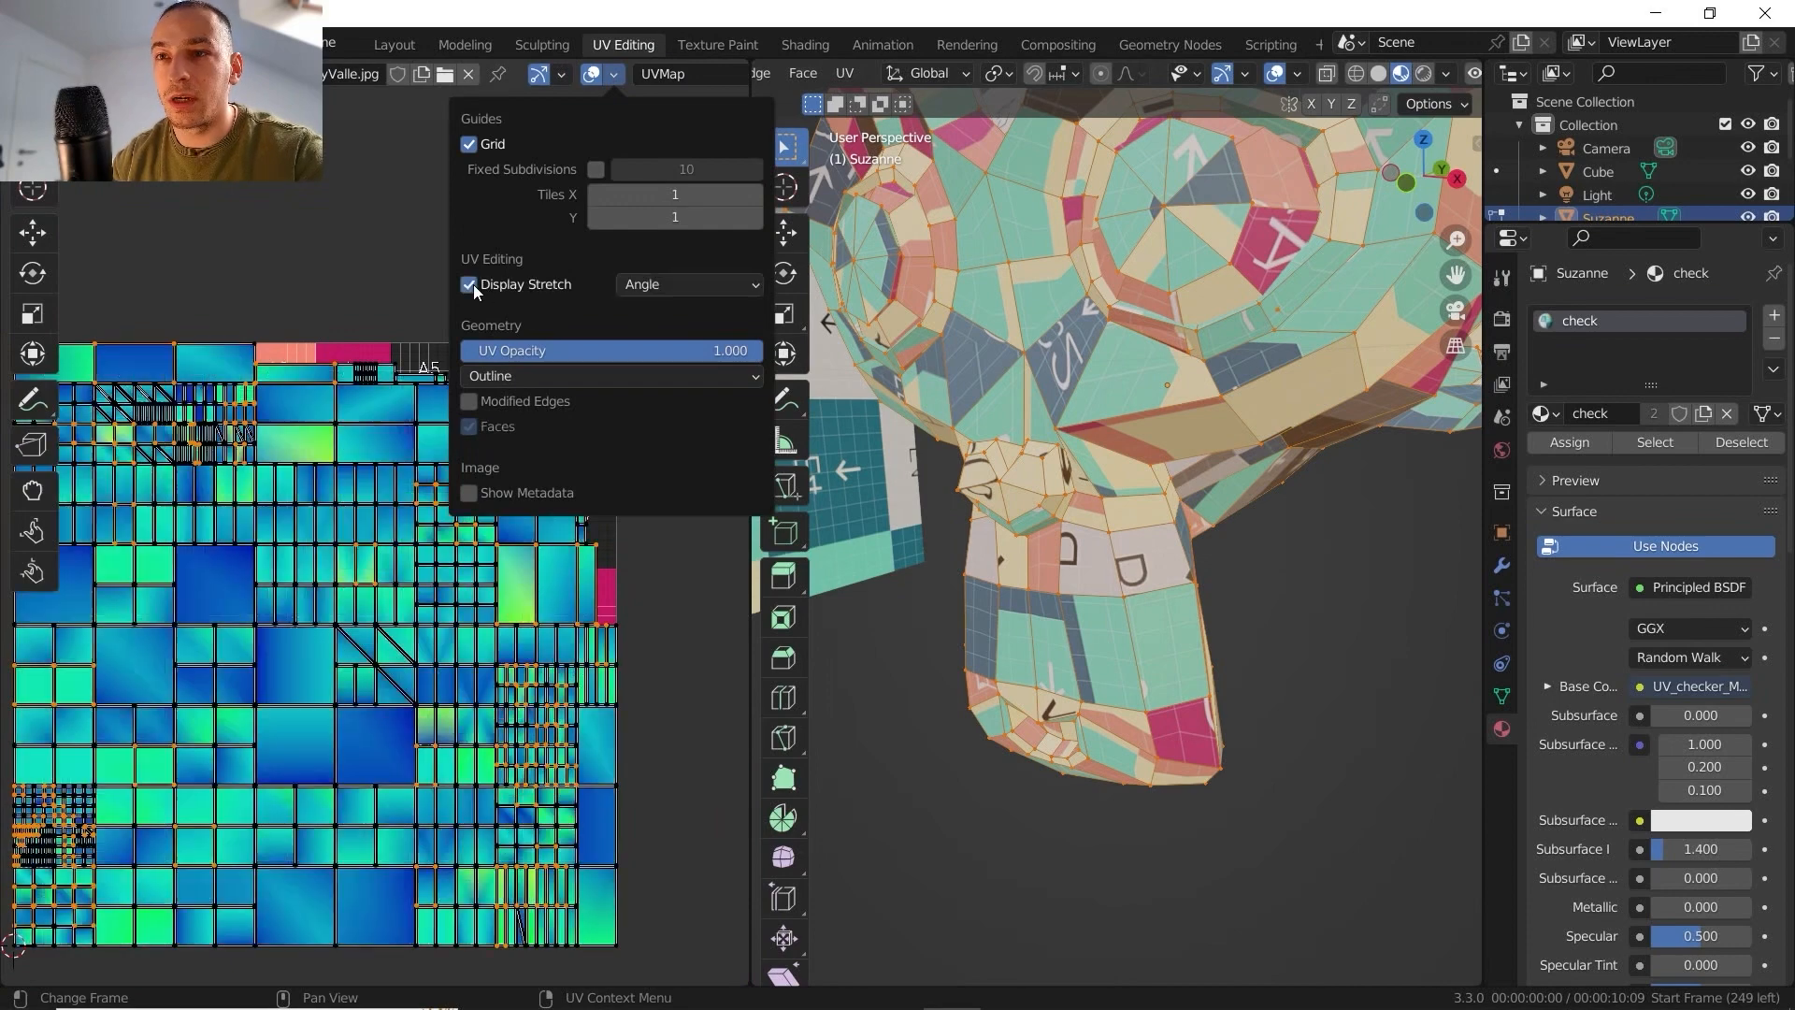
pyautogui.moveTo(357, 626); pyautogui.dragTo(481, 567, button='middle')
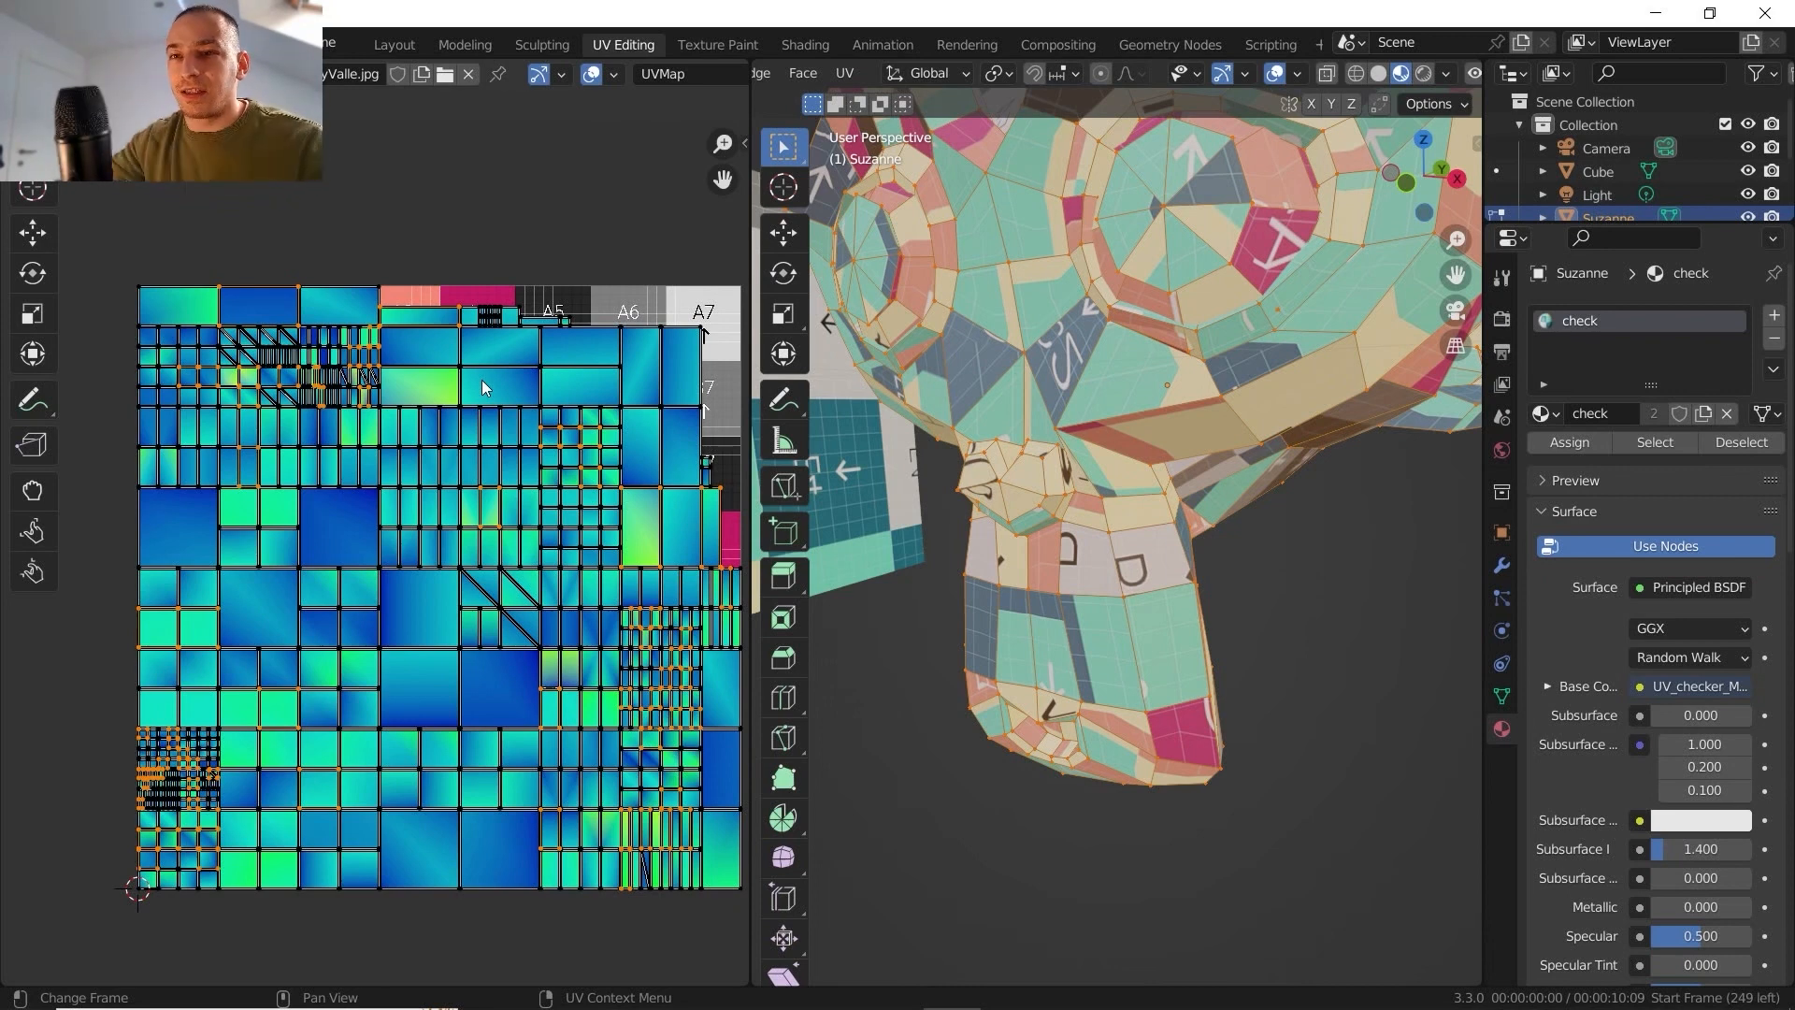
# - Unwrap the monkey again with Smart UV Project at an 89° angle limit and 0.010 island margin, and inspect the stretch
pyautogui.scroll(-5, 1034, 474)
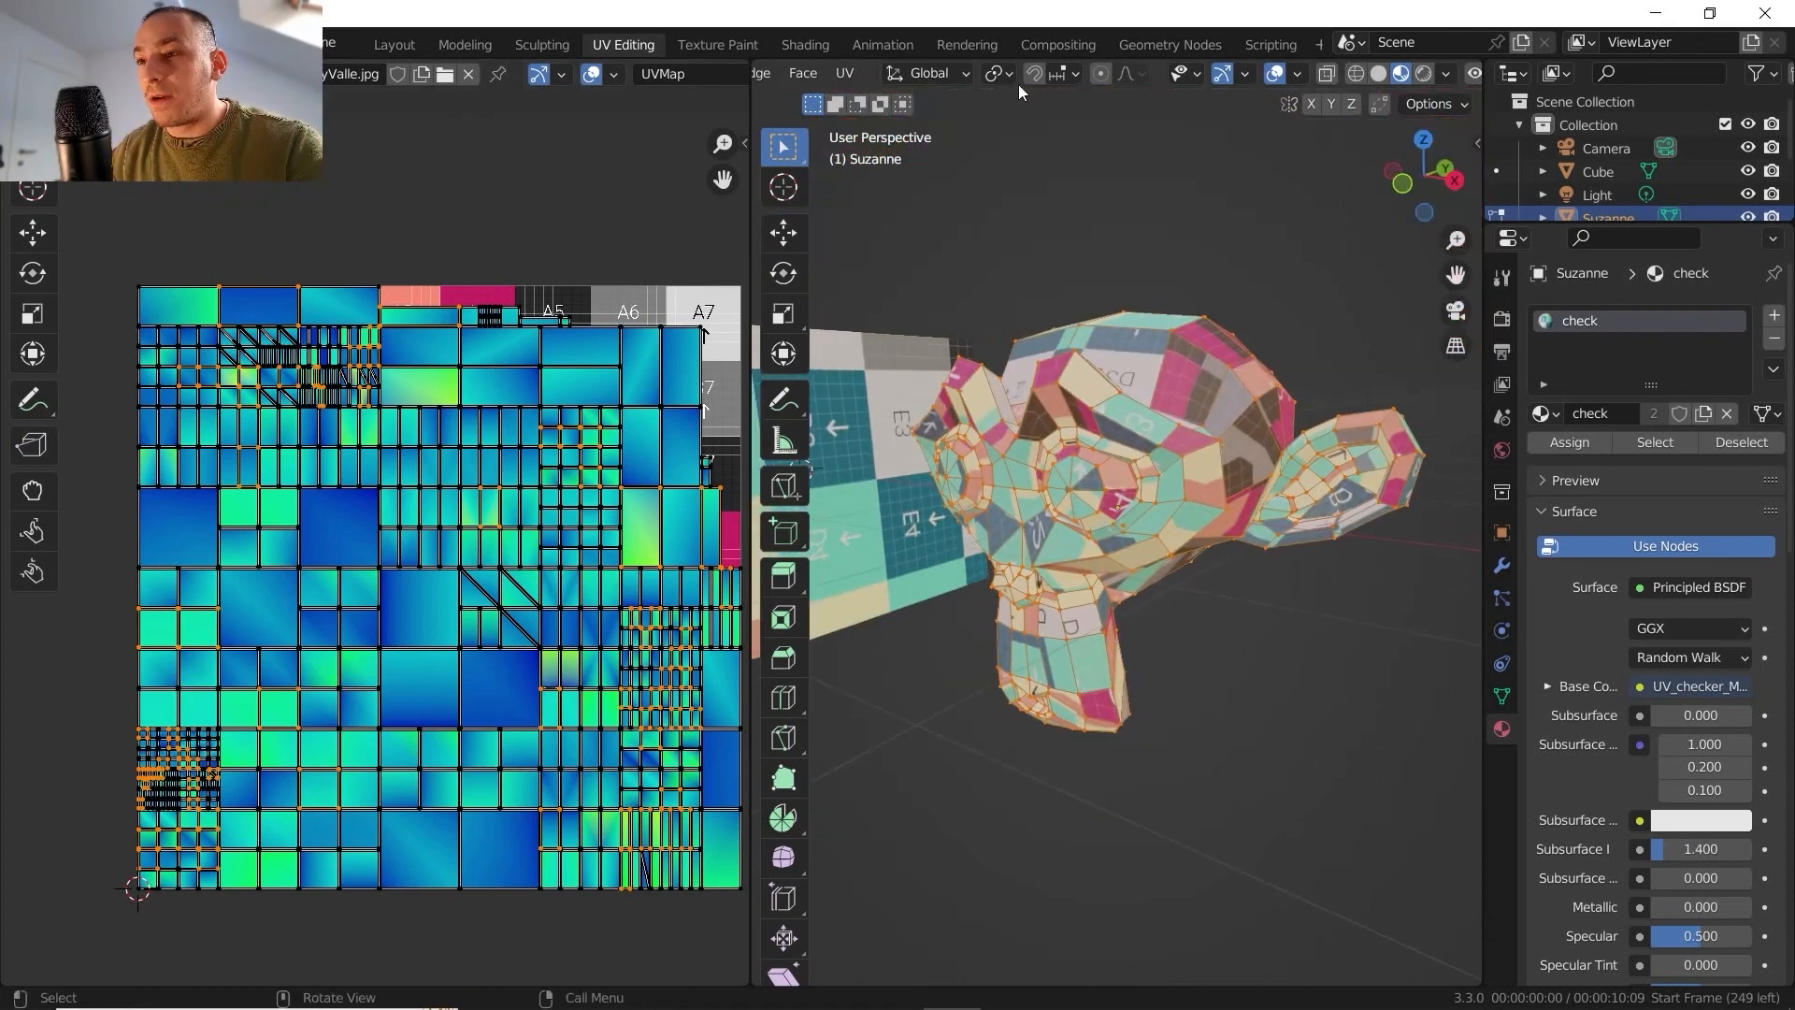
pyautogui.scroll(4, 1082, 86)
pyautogui.click(1035, 74)
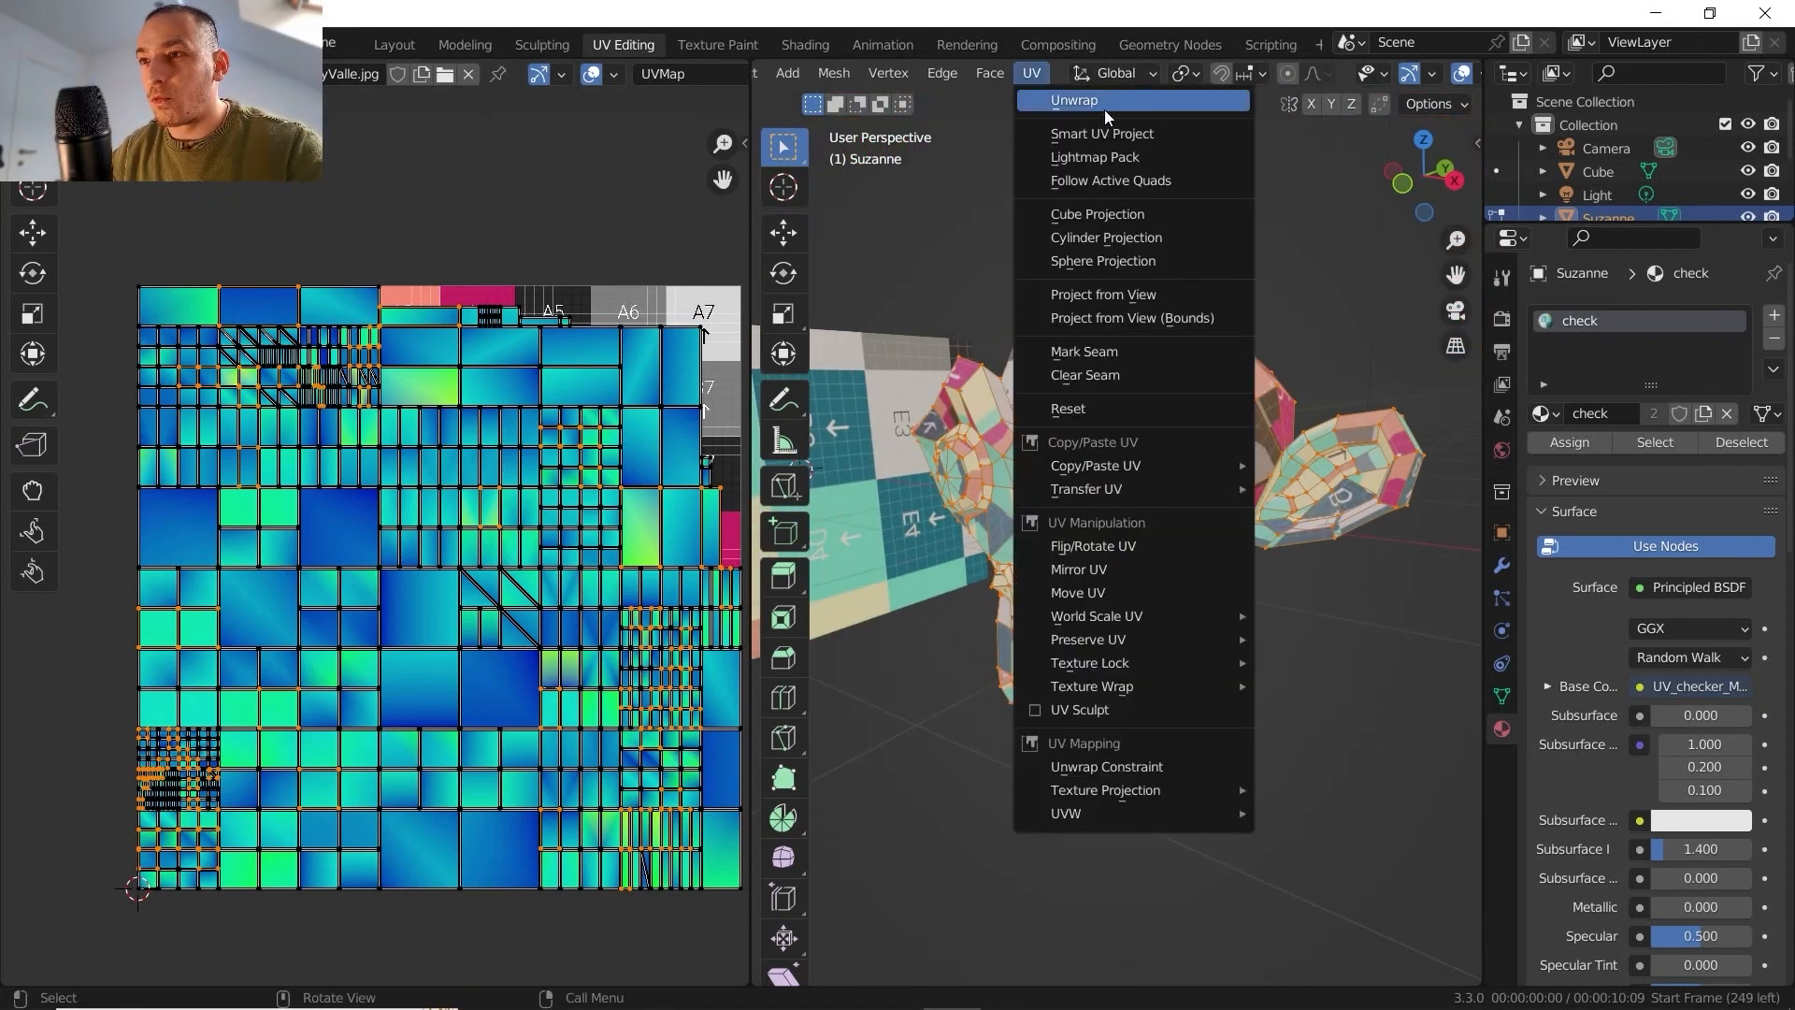
pyautogui.click(1103, 110)
pyautogui.click(1072, 316)
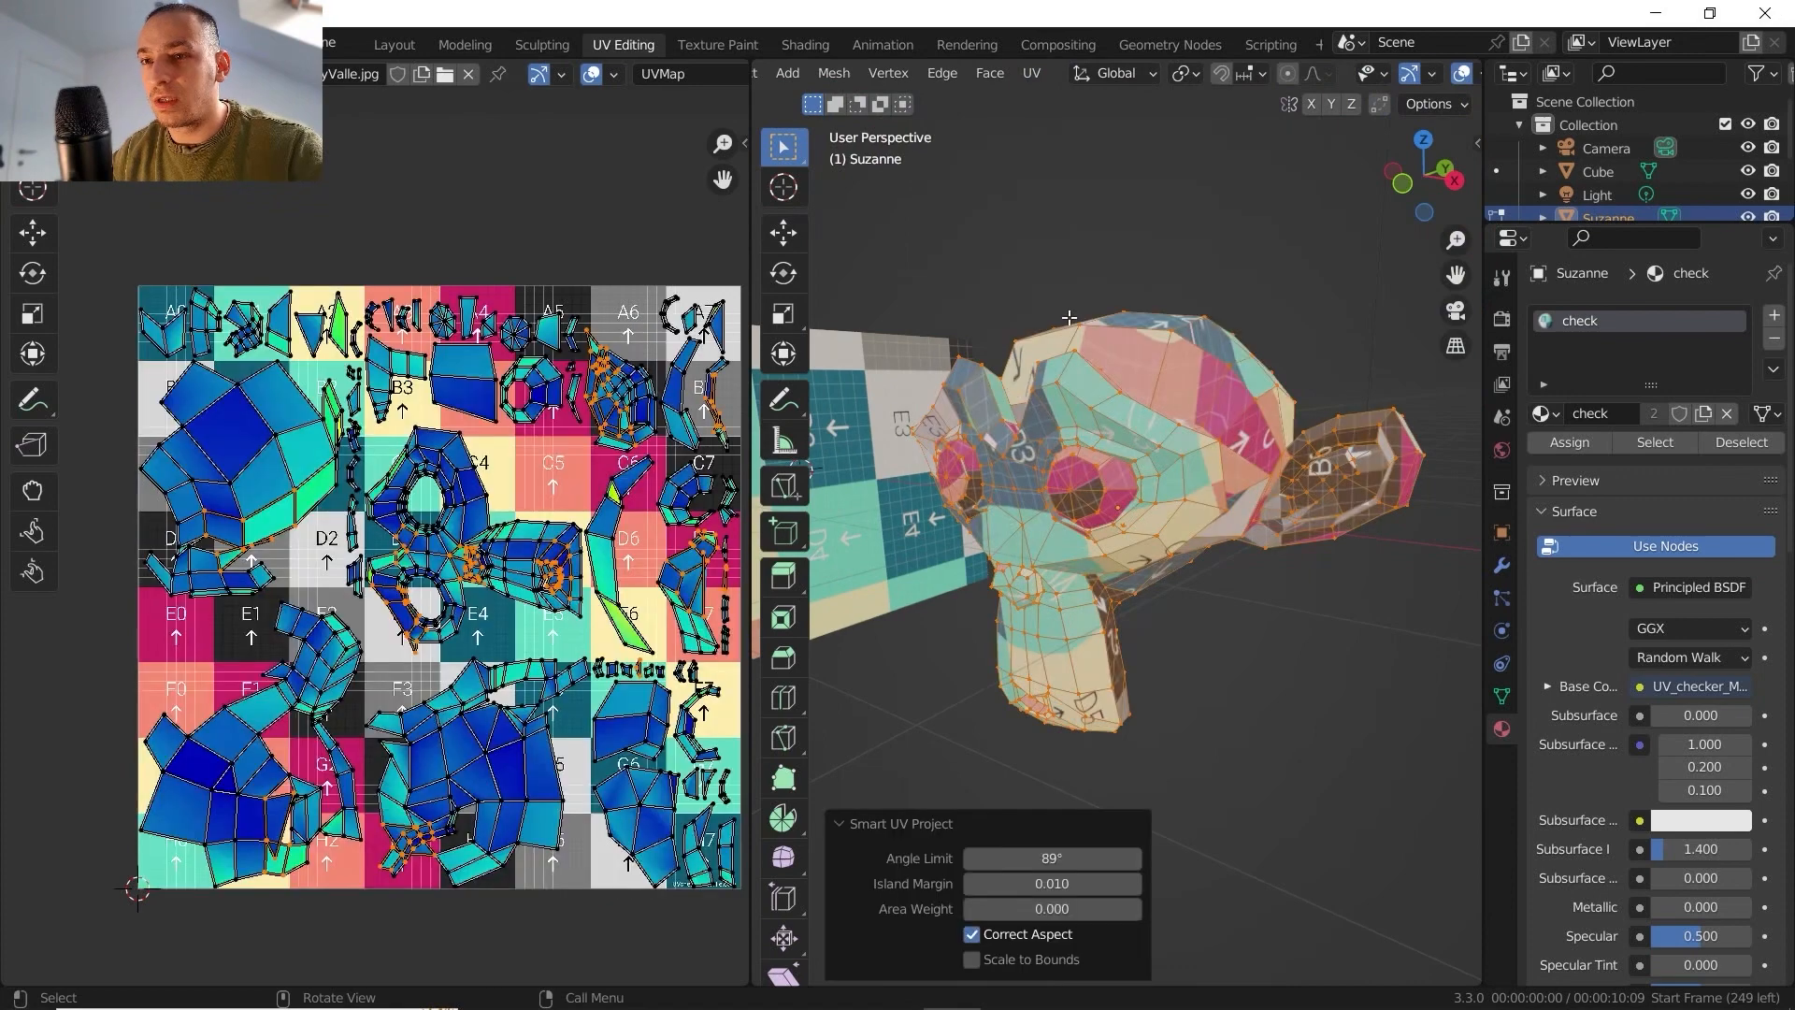
pyautogui.moveTo(637, 572); pyautogui.dragTo(564, 510, button='middle')
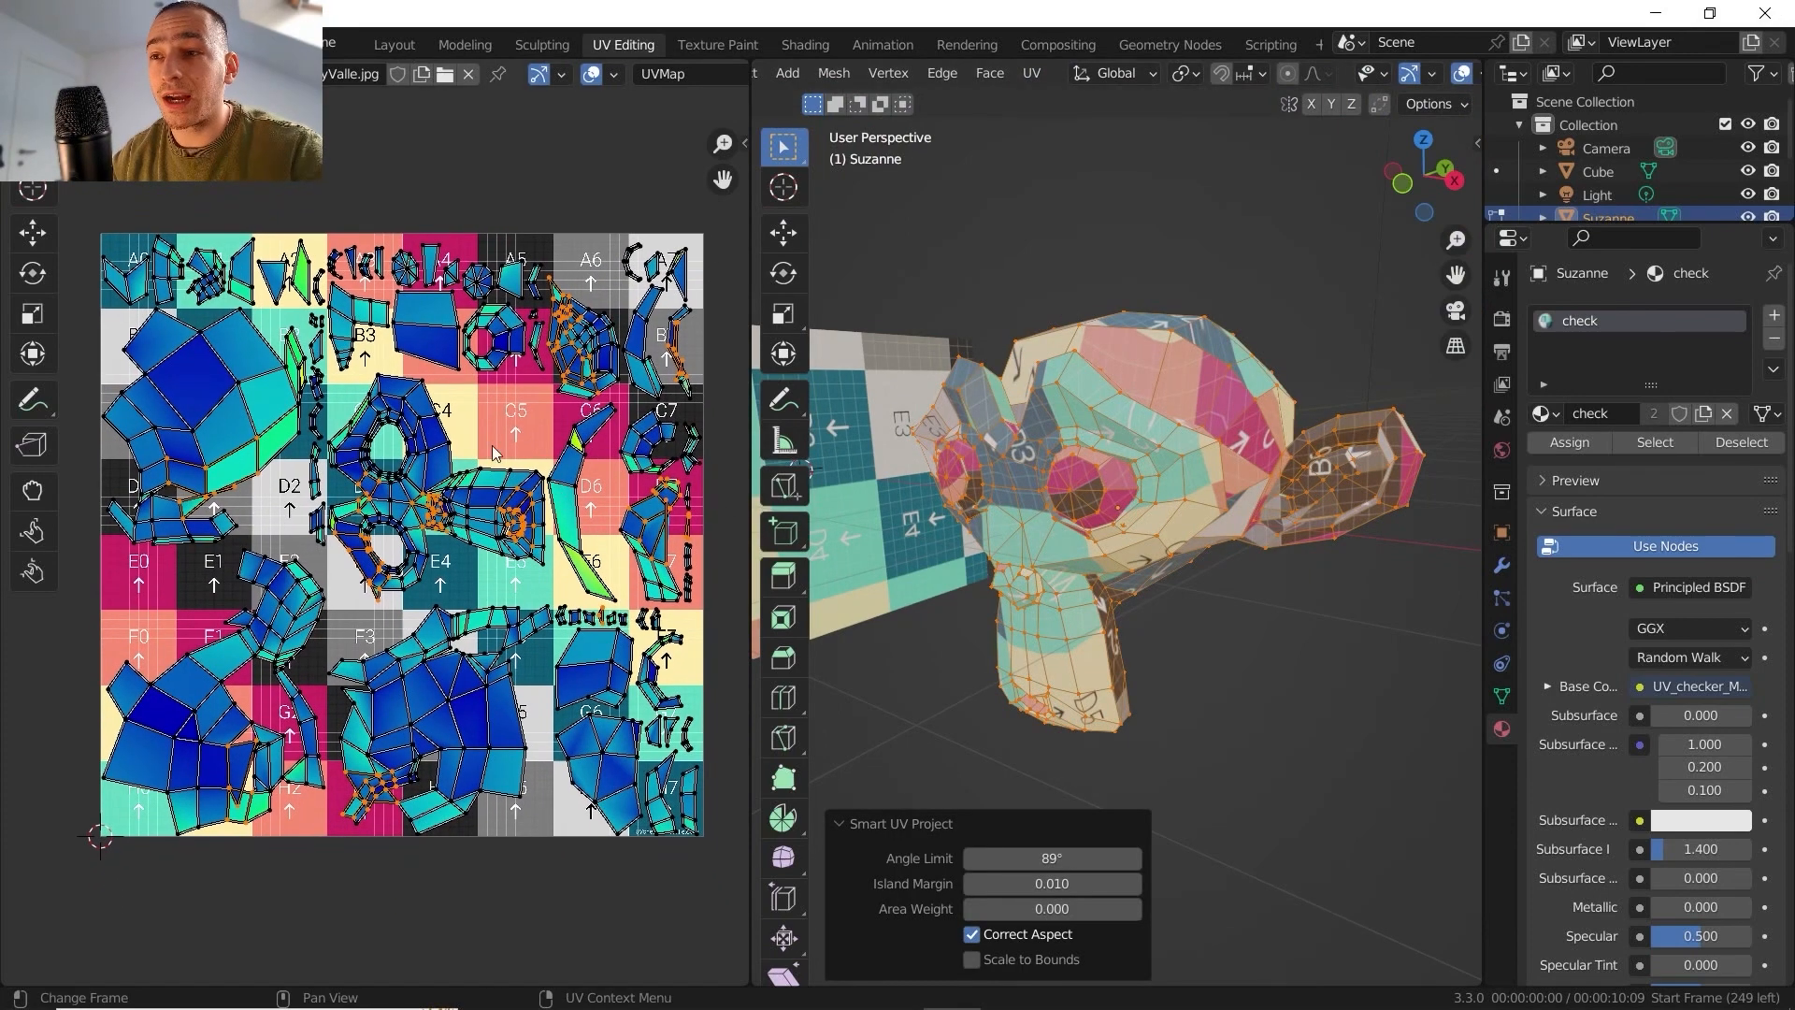
pyautogui.scroll(5, 376, 546)
pyautogui.moveTo(467, 496); pyautogui.dragTo(406, 545, button='middle')
pyautogui.scroll(-2, 361, 529)
pyautogui.scroll(-1, 406, 545)
pyautogui.moveTo(430, 442); pyautogui.dragTo(414, 427, button='middle')
# - Return to object mode, add a second monkey mesh and move it about 6 m along the X axis
pyautogui.press('Tab')
pyautogui.moveTo(1040, 668); pyautogui.dragTo(1059, 520, button='middle')
pyautogui.scroll(3, 1082, 572)
pyautogui.scroll(-6, 1137, 445)
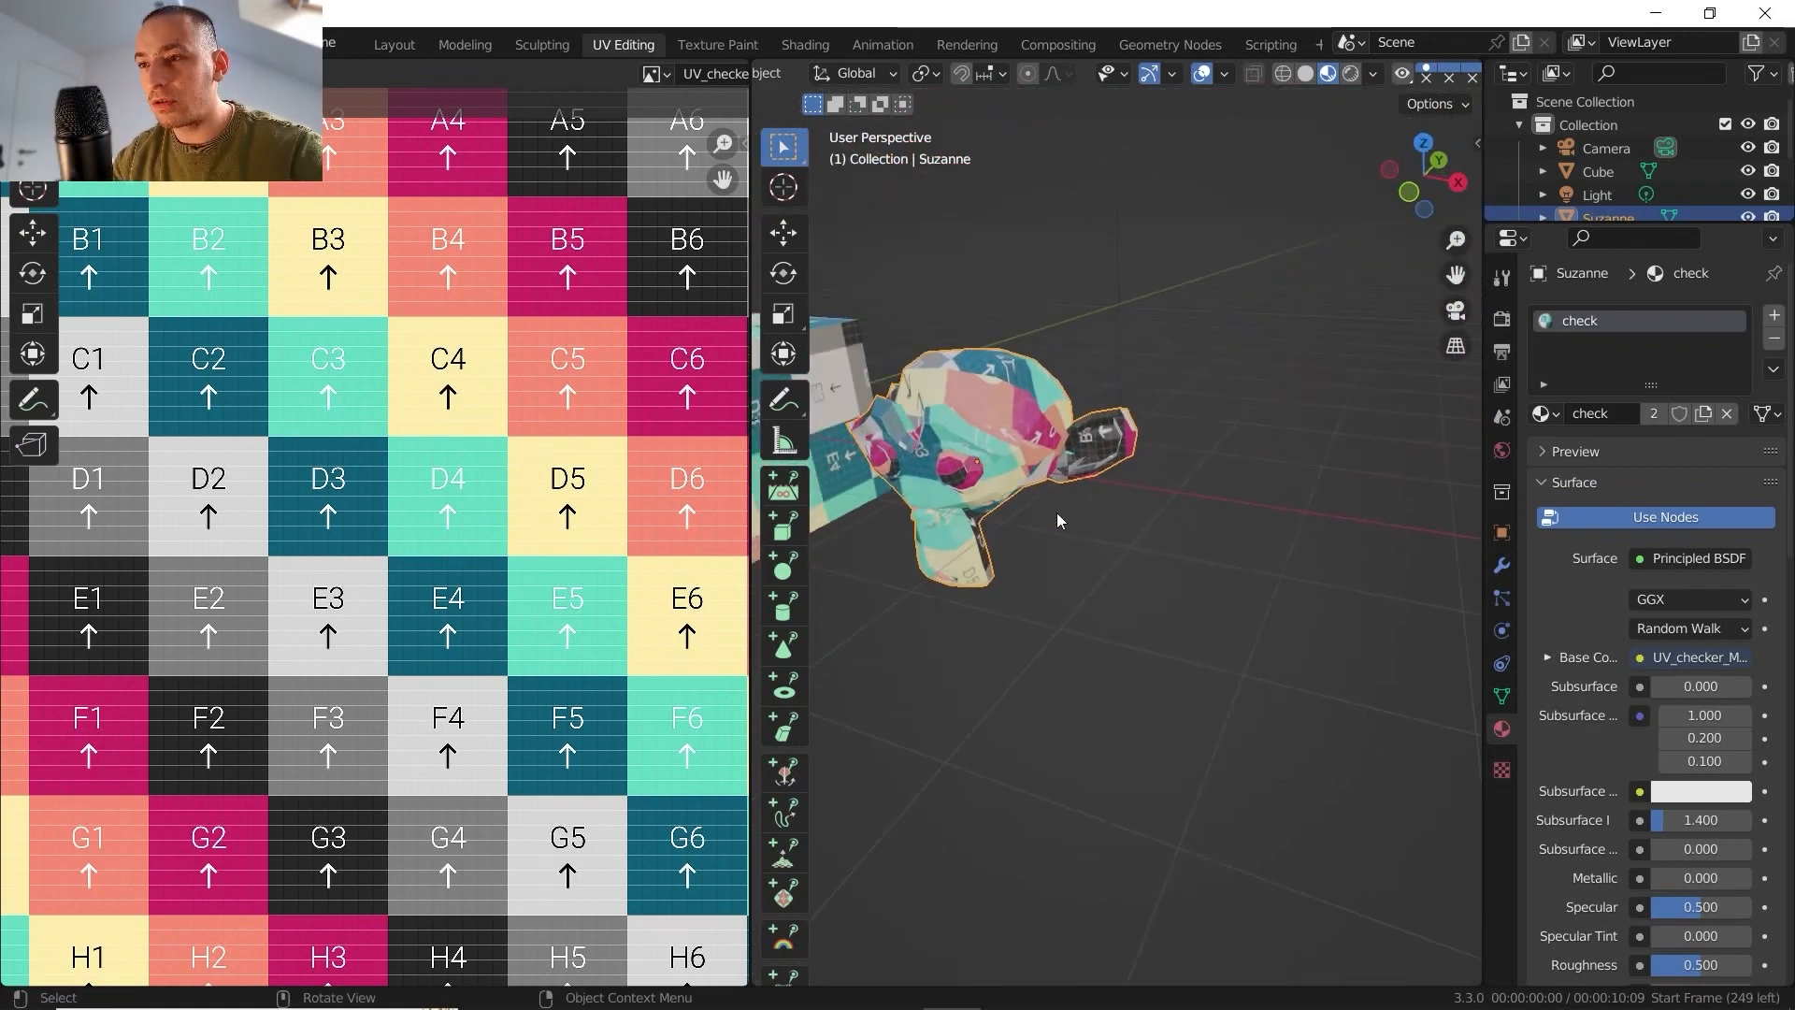
pyautogui.hotkey('shift', 'a')
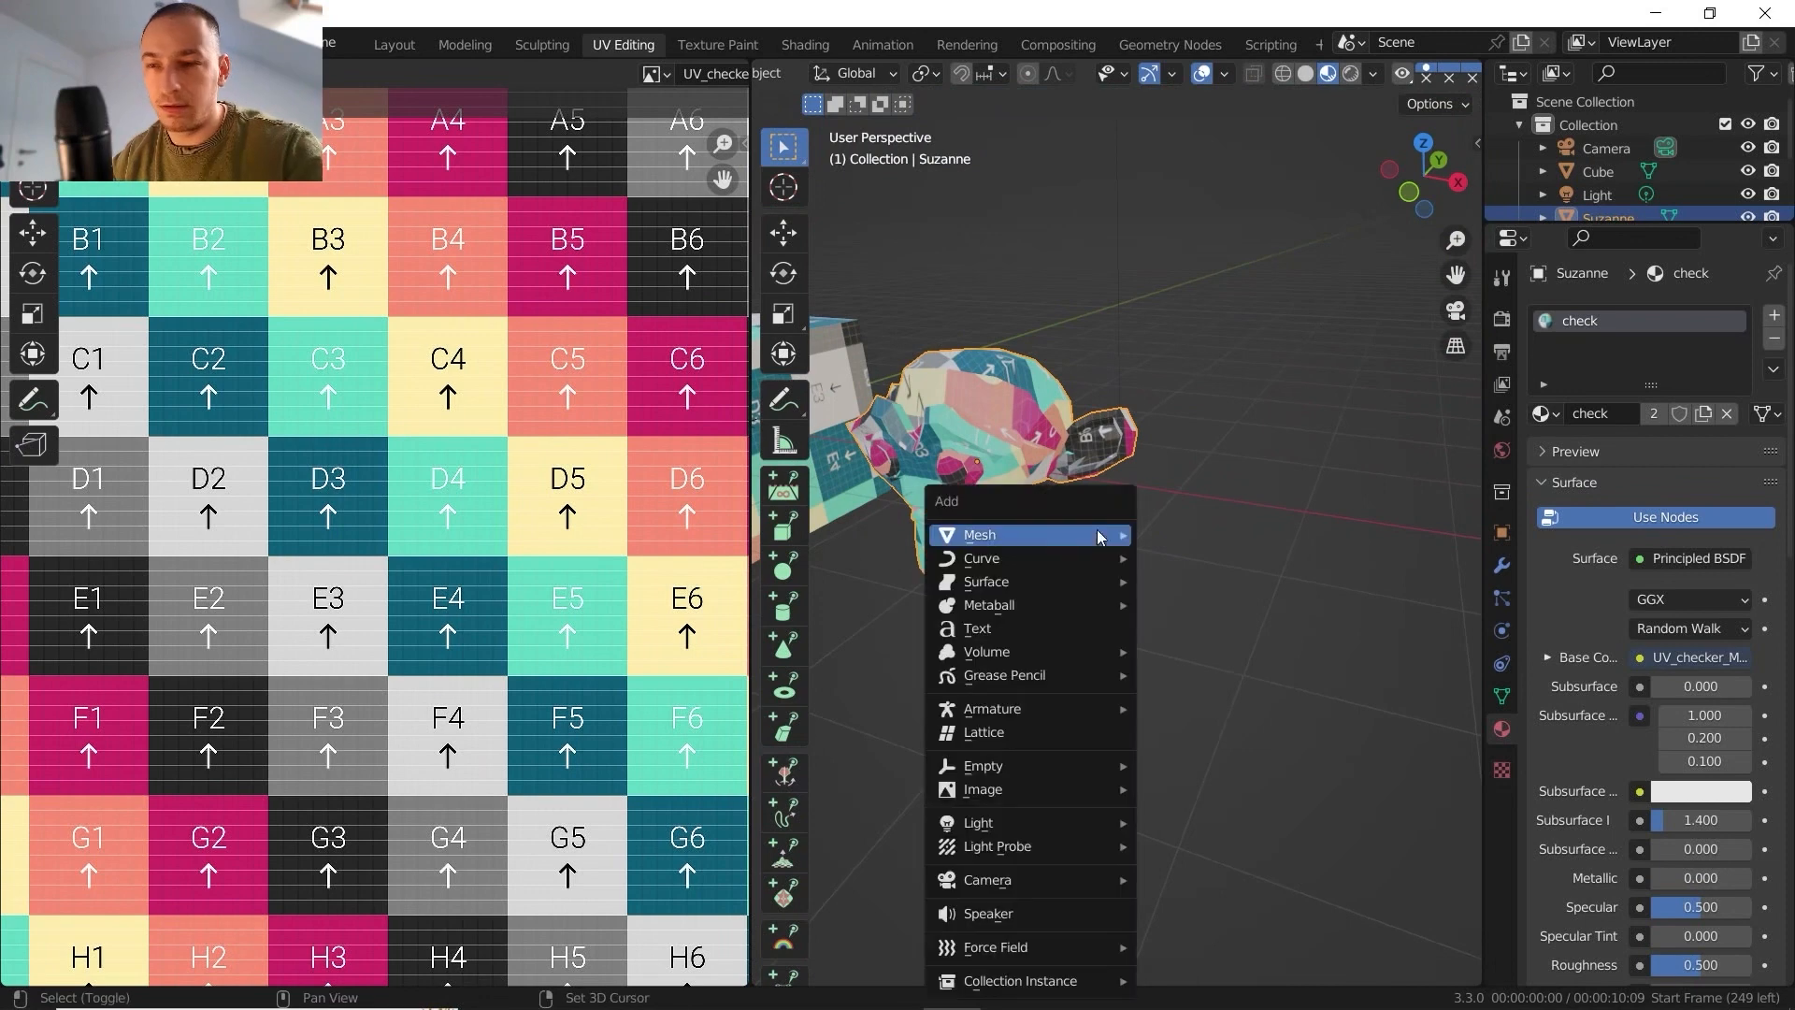
pyautogui.moveTo(1098, 534)
pyautogui.click(1205, 83)
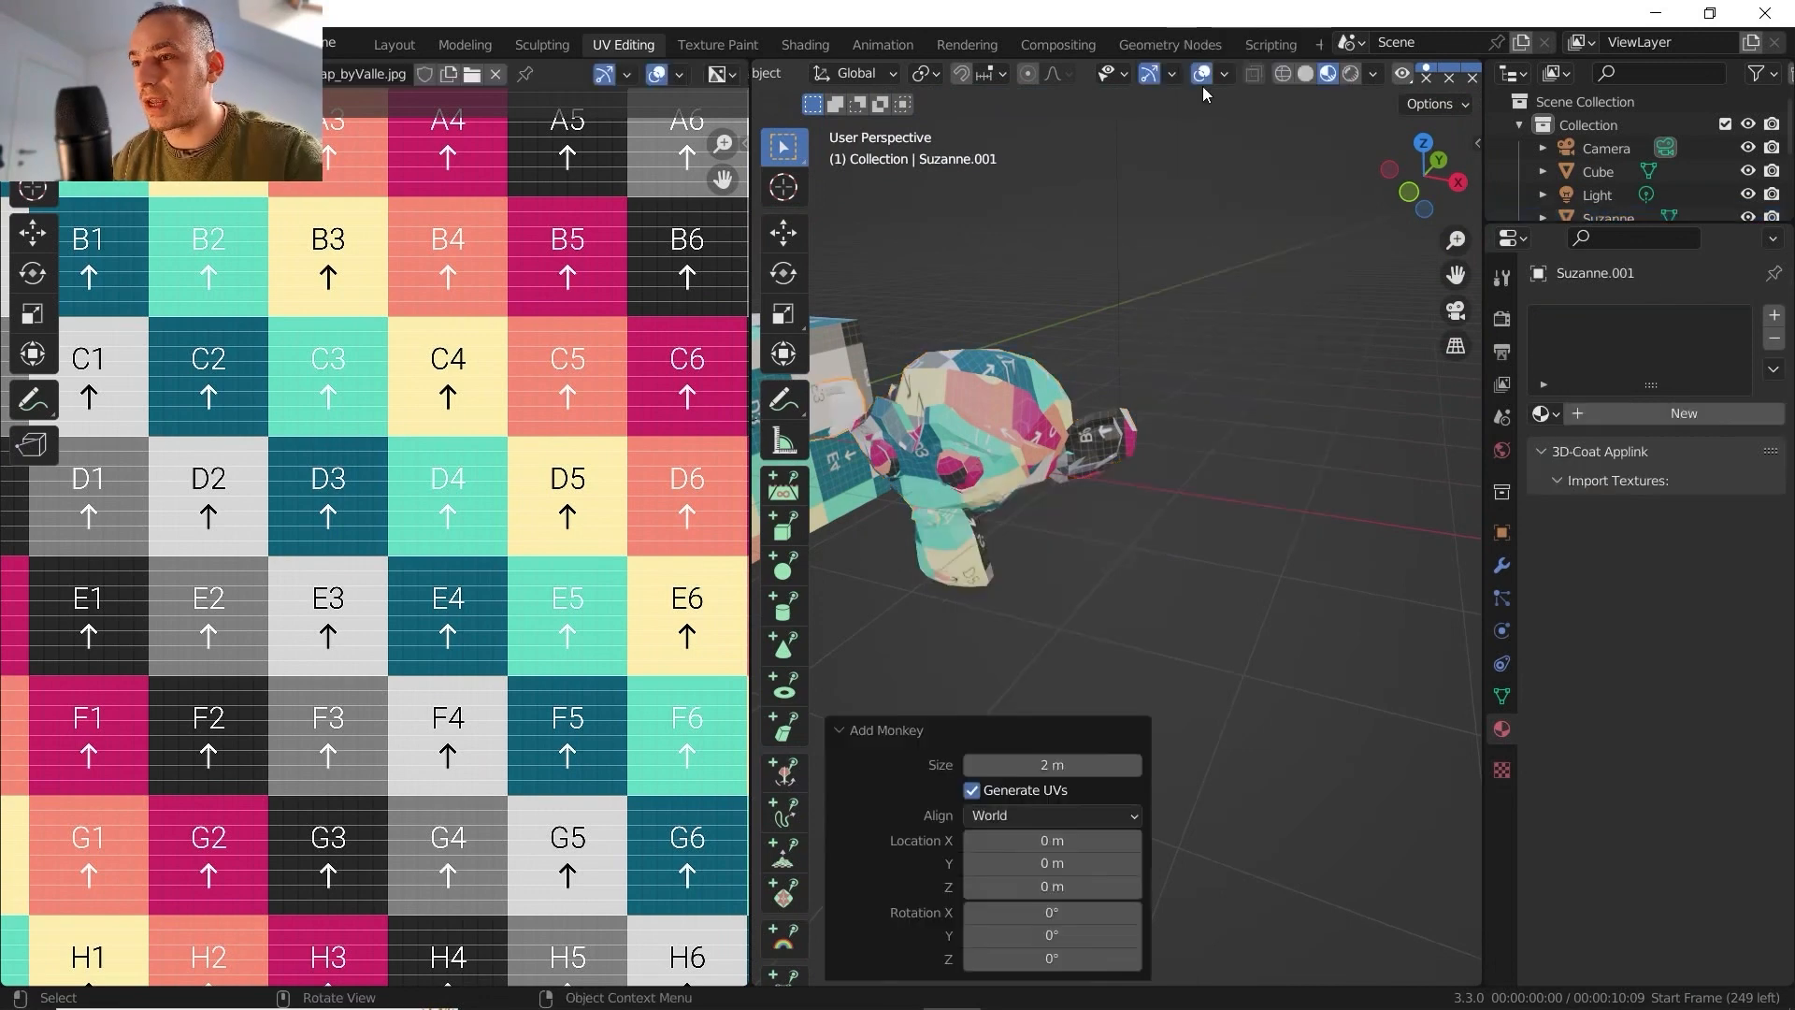
pyautogui.press('g')
pyautogui.press('x')
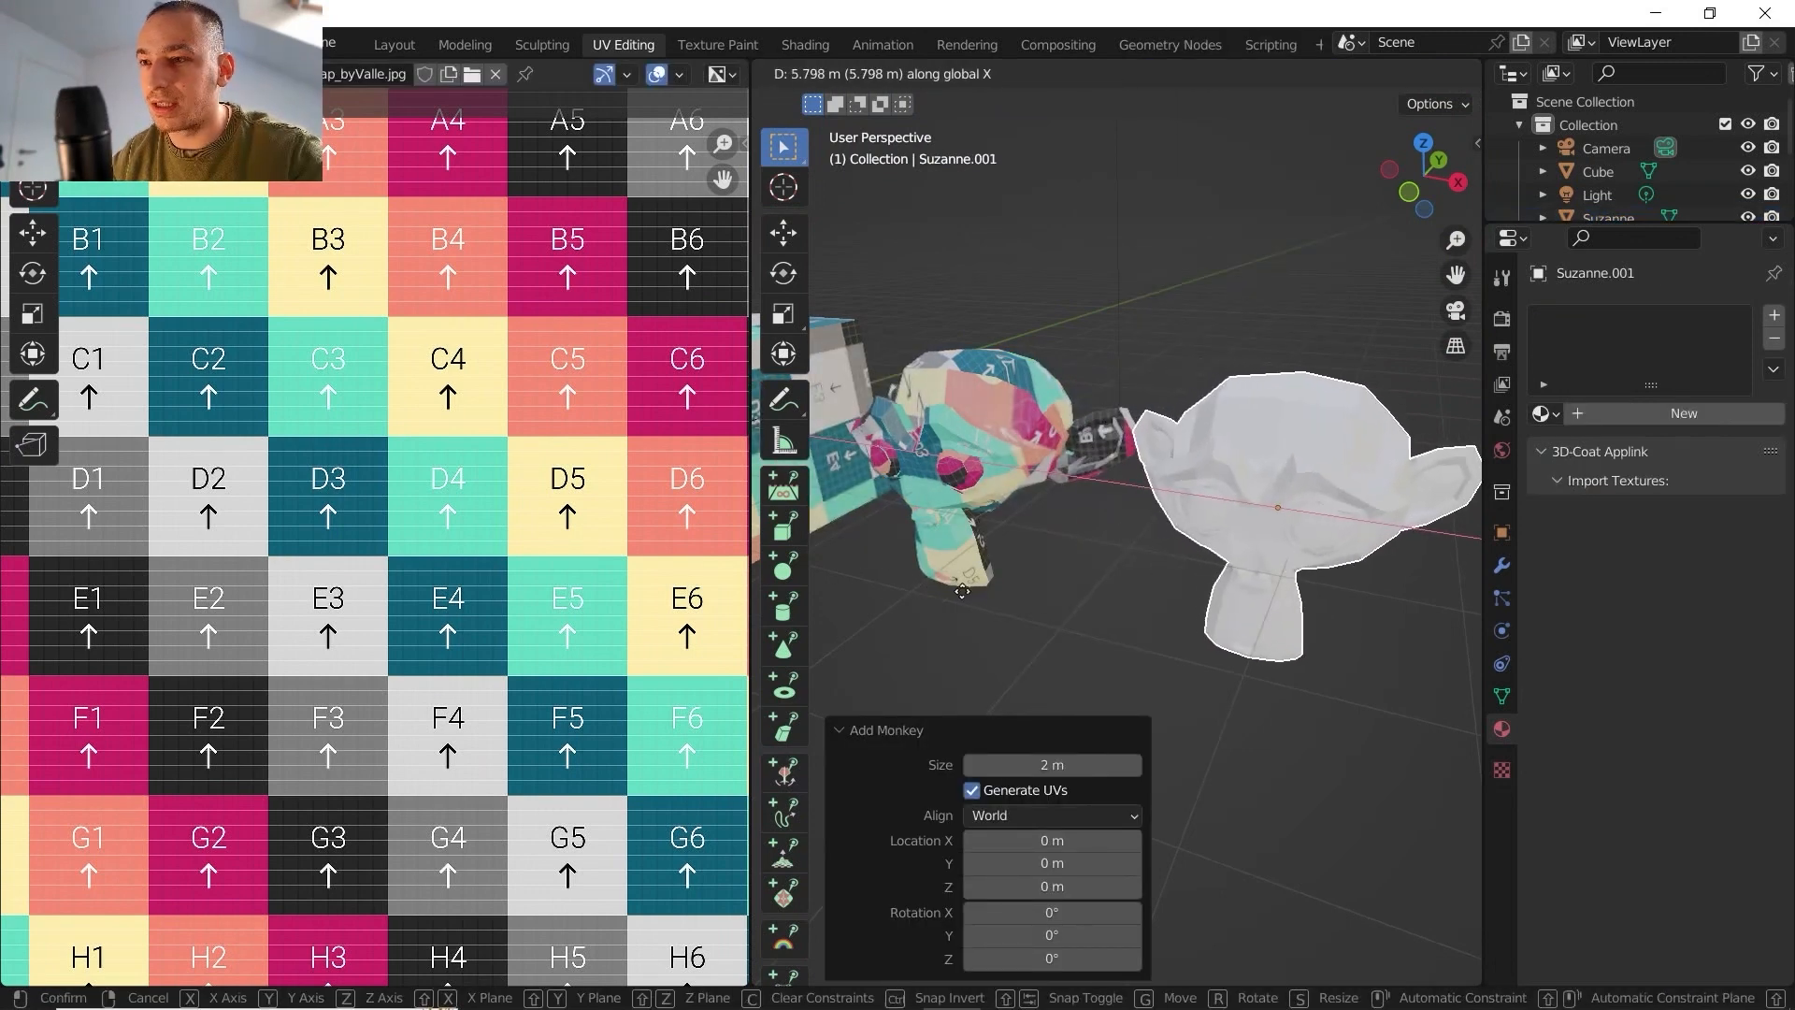
pyautogui.click(947, 595)
pyautogui.scroll(-5, 1060, 529)
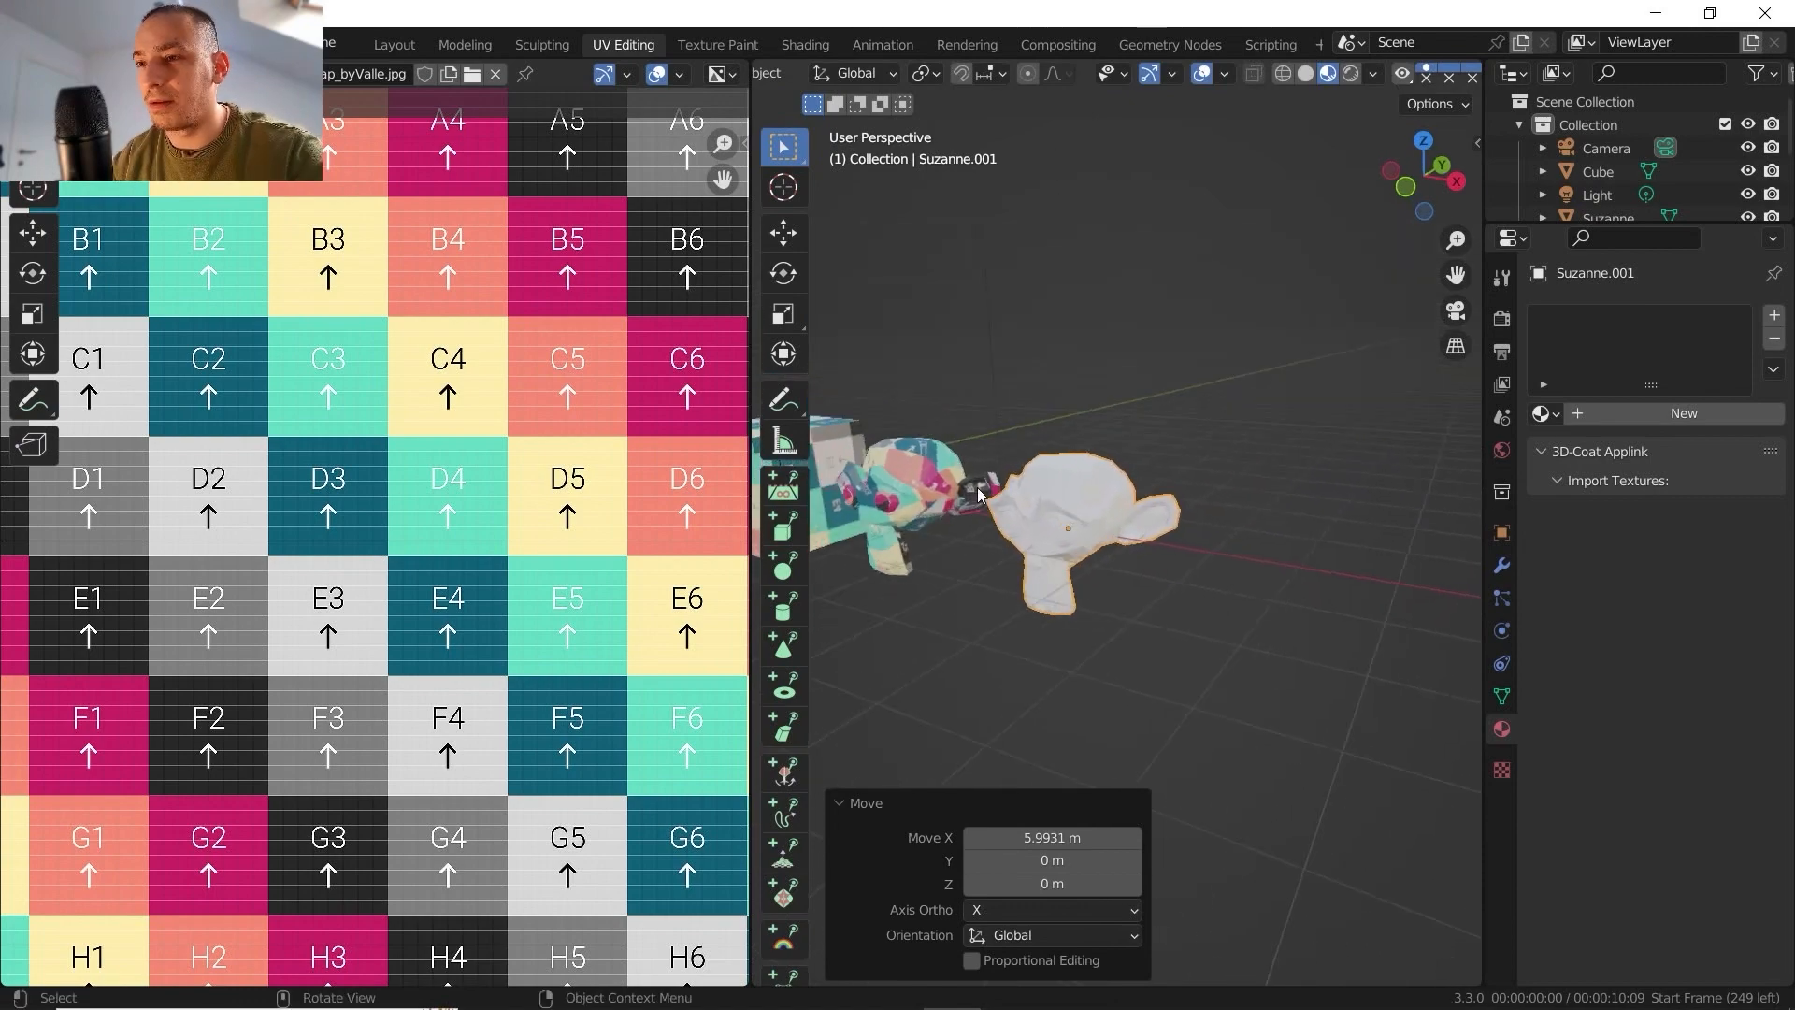
# - Enter edit mode on the second monkey and examine its default UV layout with the stretch overlay
pyautogui.press('Tab')
pyautogui.scroll(5, 405, 554)
pyautogui.scroll(3, 401, 551)
pyautogui.scroll(-3, 385, 544)
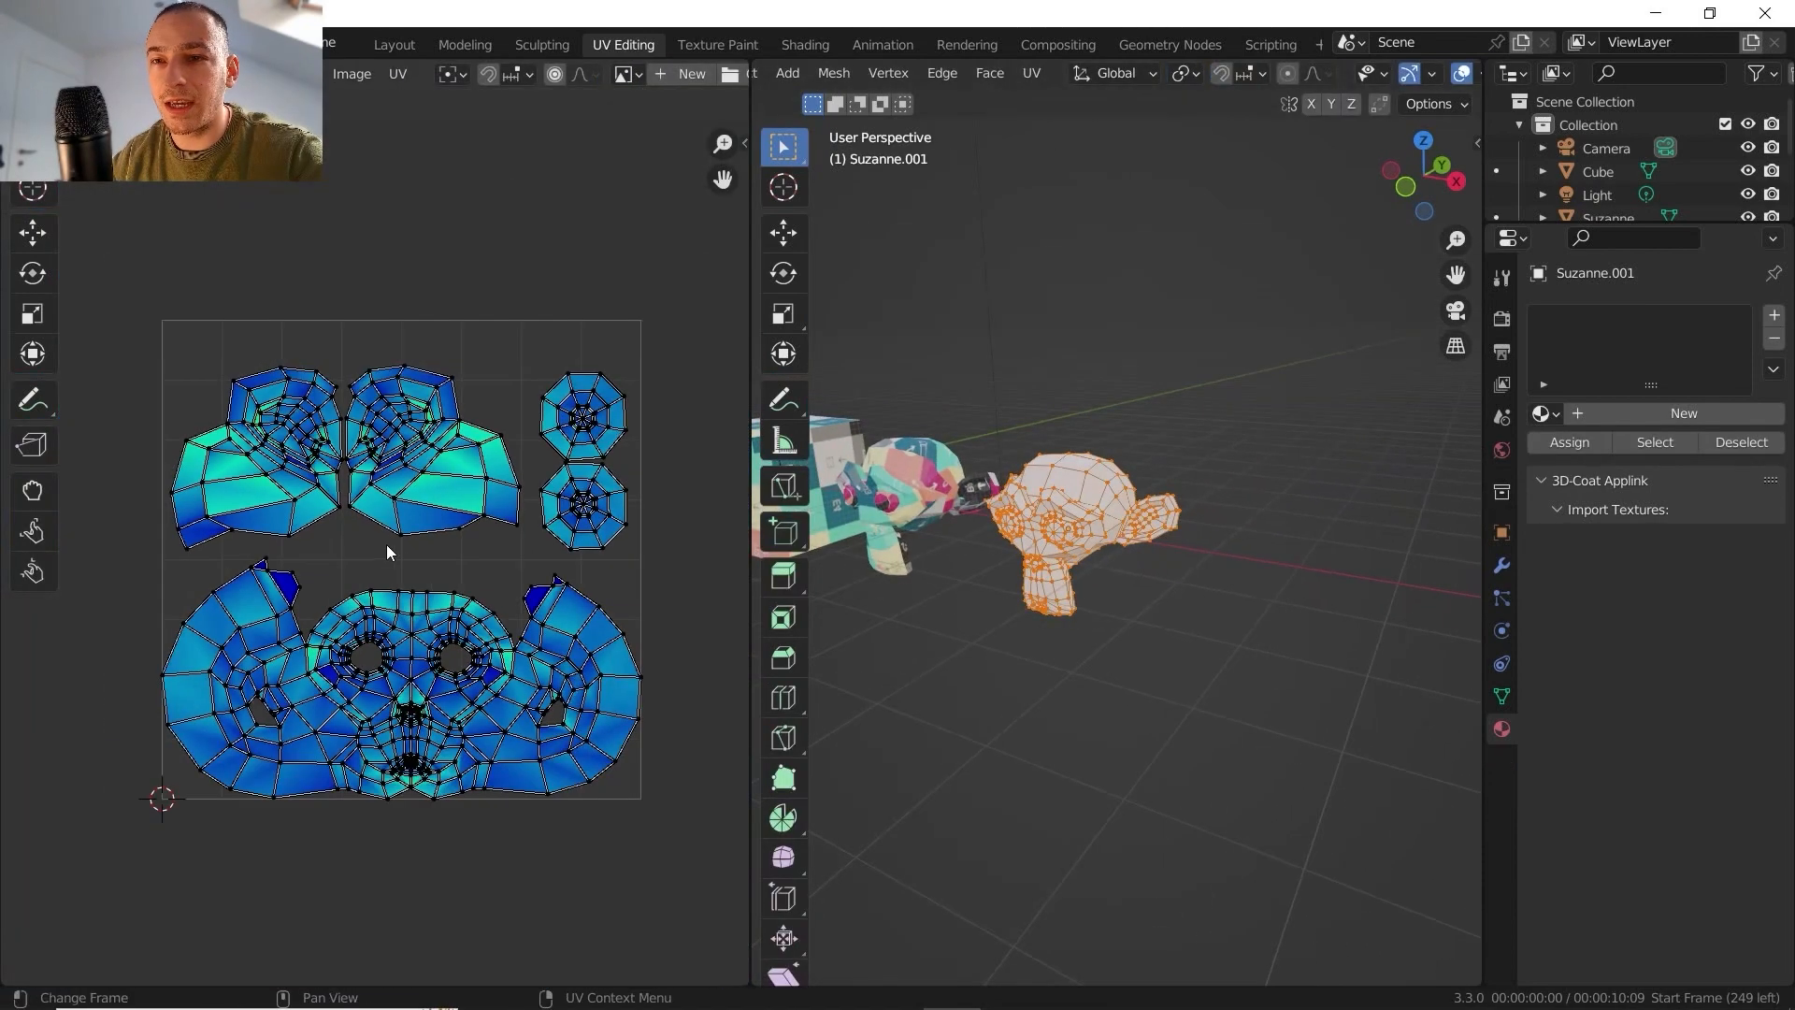
pyautogui.scroll(1, 385, 523)
pyautogui.scroll(1, 387, 522)
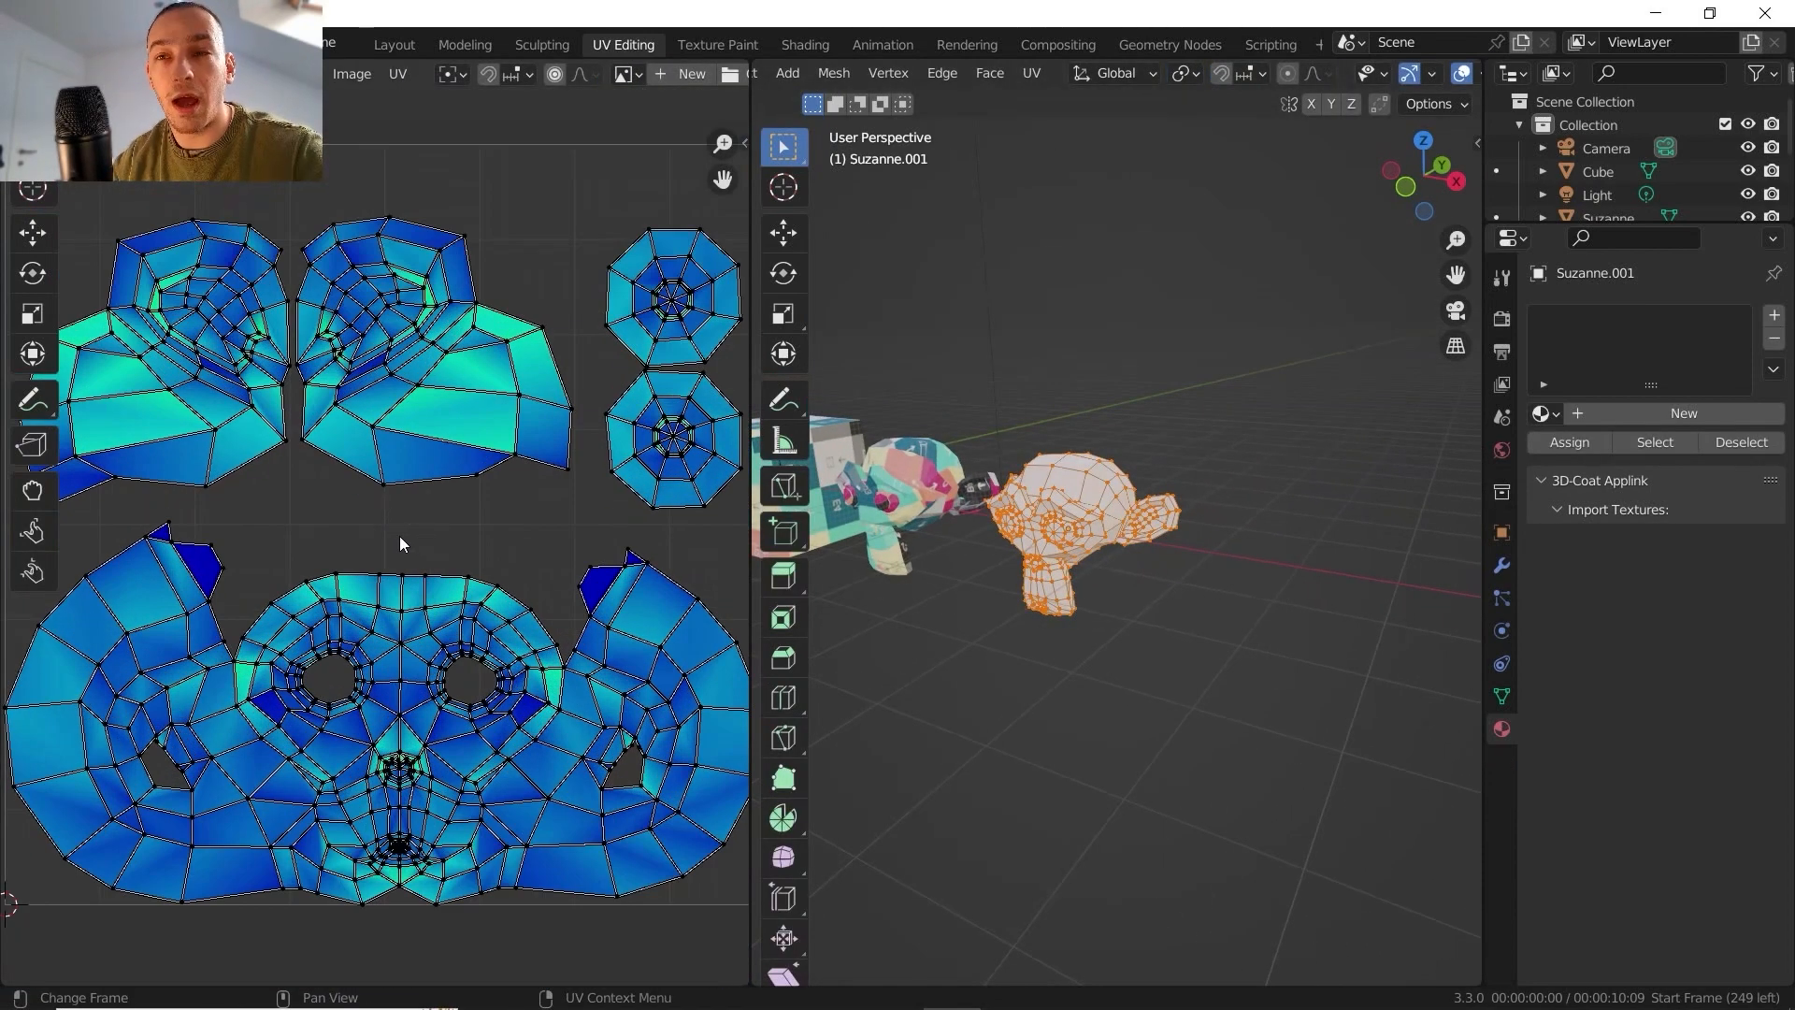
# - Switch back to the textured monkey and open it in edit mode to compare its Smart UV Project layout
pyautogui.press('Tab')
pyautogui.click(930, 486)
pyautogui.press('Tab')
pyautogui.scroll(-3, 411, 568)
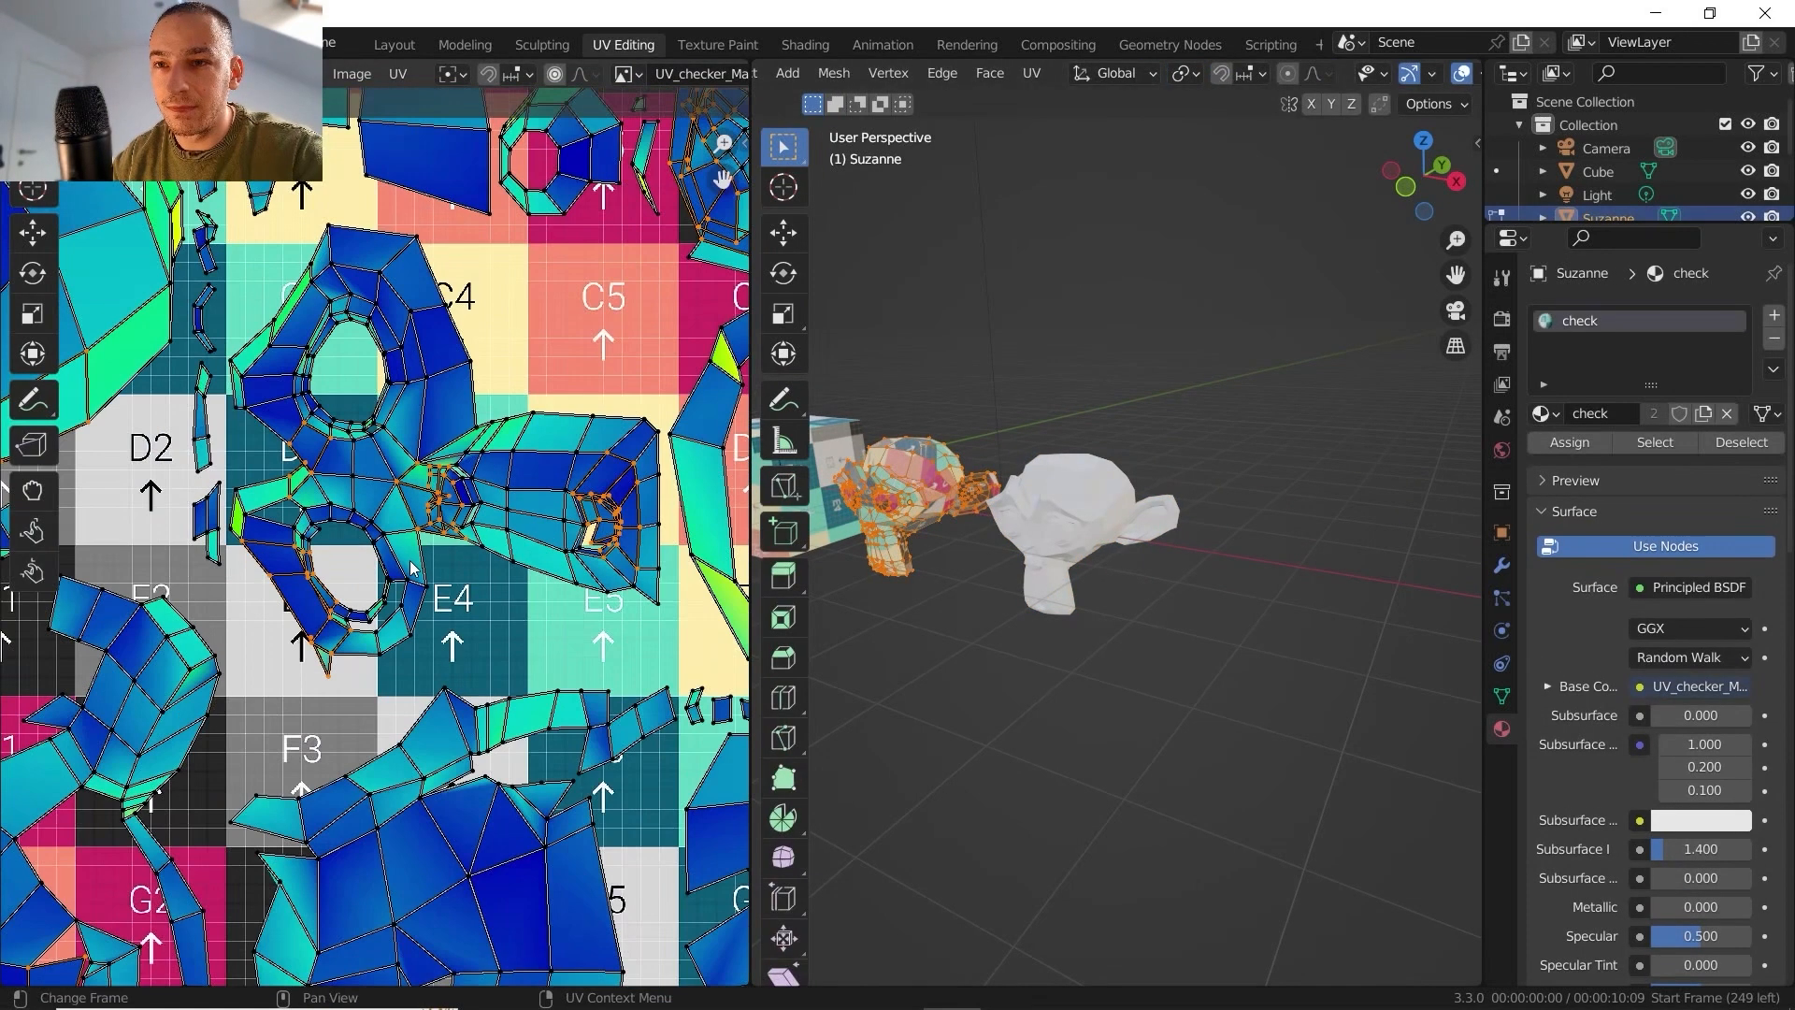
# - Examine the stretch on the eye and nose islands of the textured monkey's Smart UV Project layout
pyautogui.scroll(-5, 412, 568)
pyautogui.scroll(6, 598, 598)
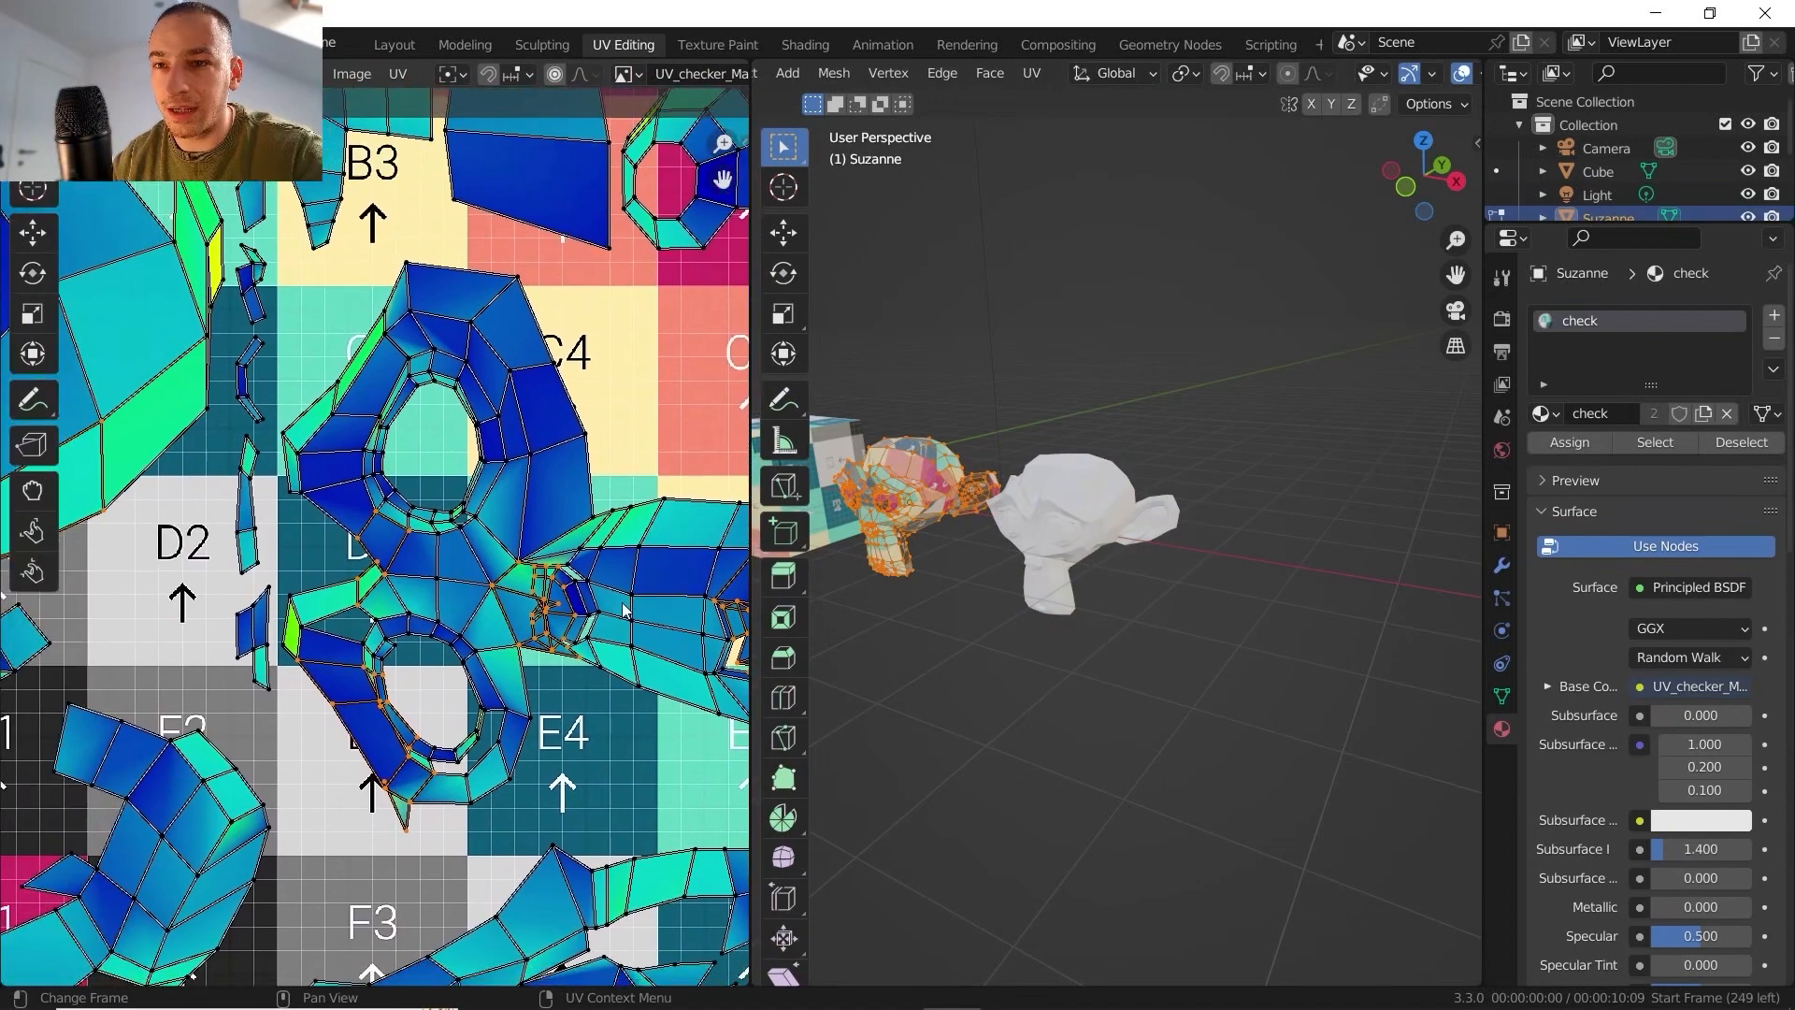
pyautogui.scroll(5, 281, 645)
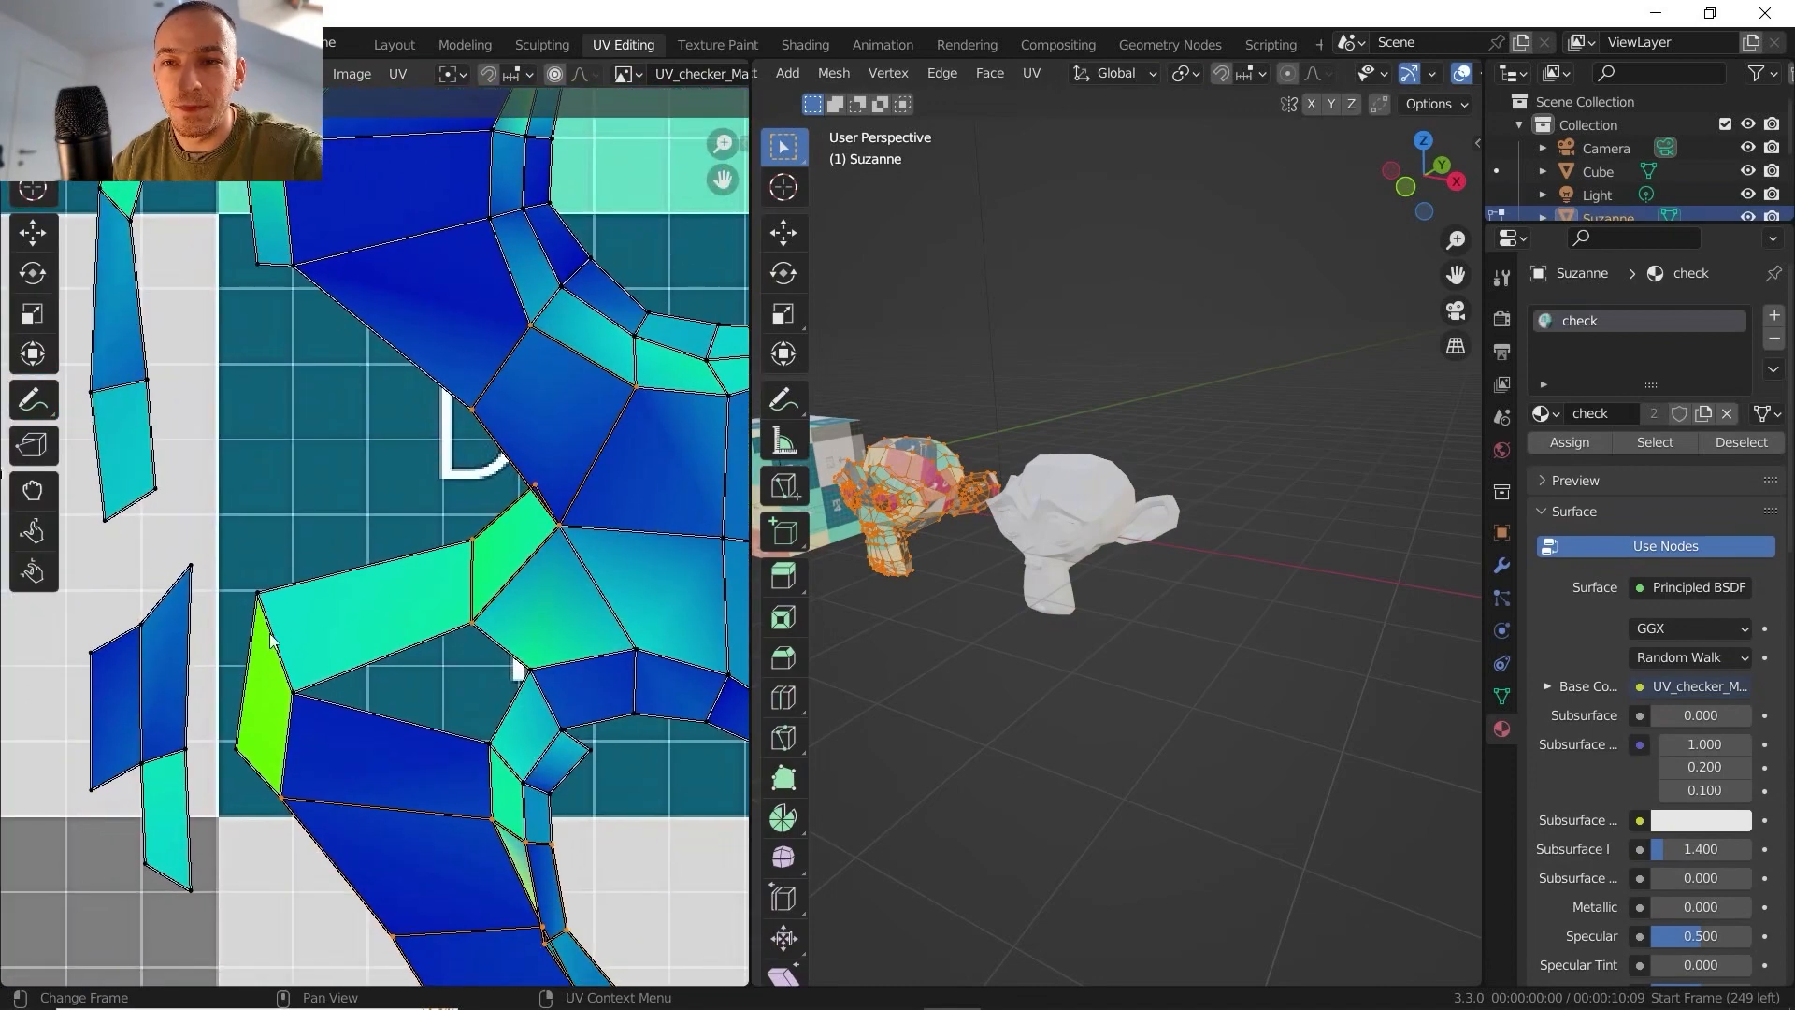
pyautogui.scroll(-2, 335, 551)
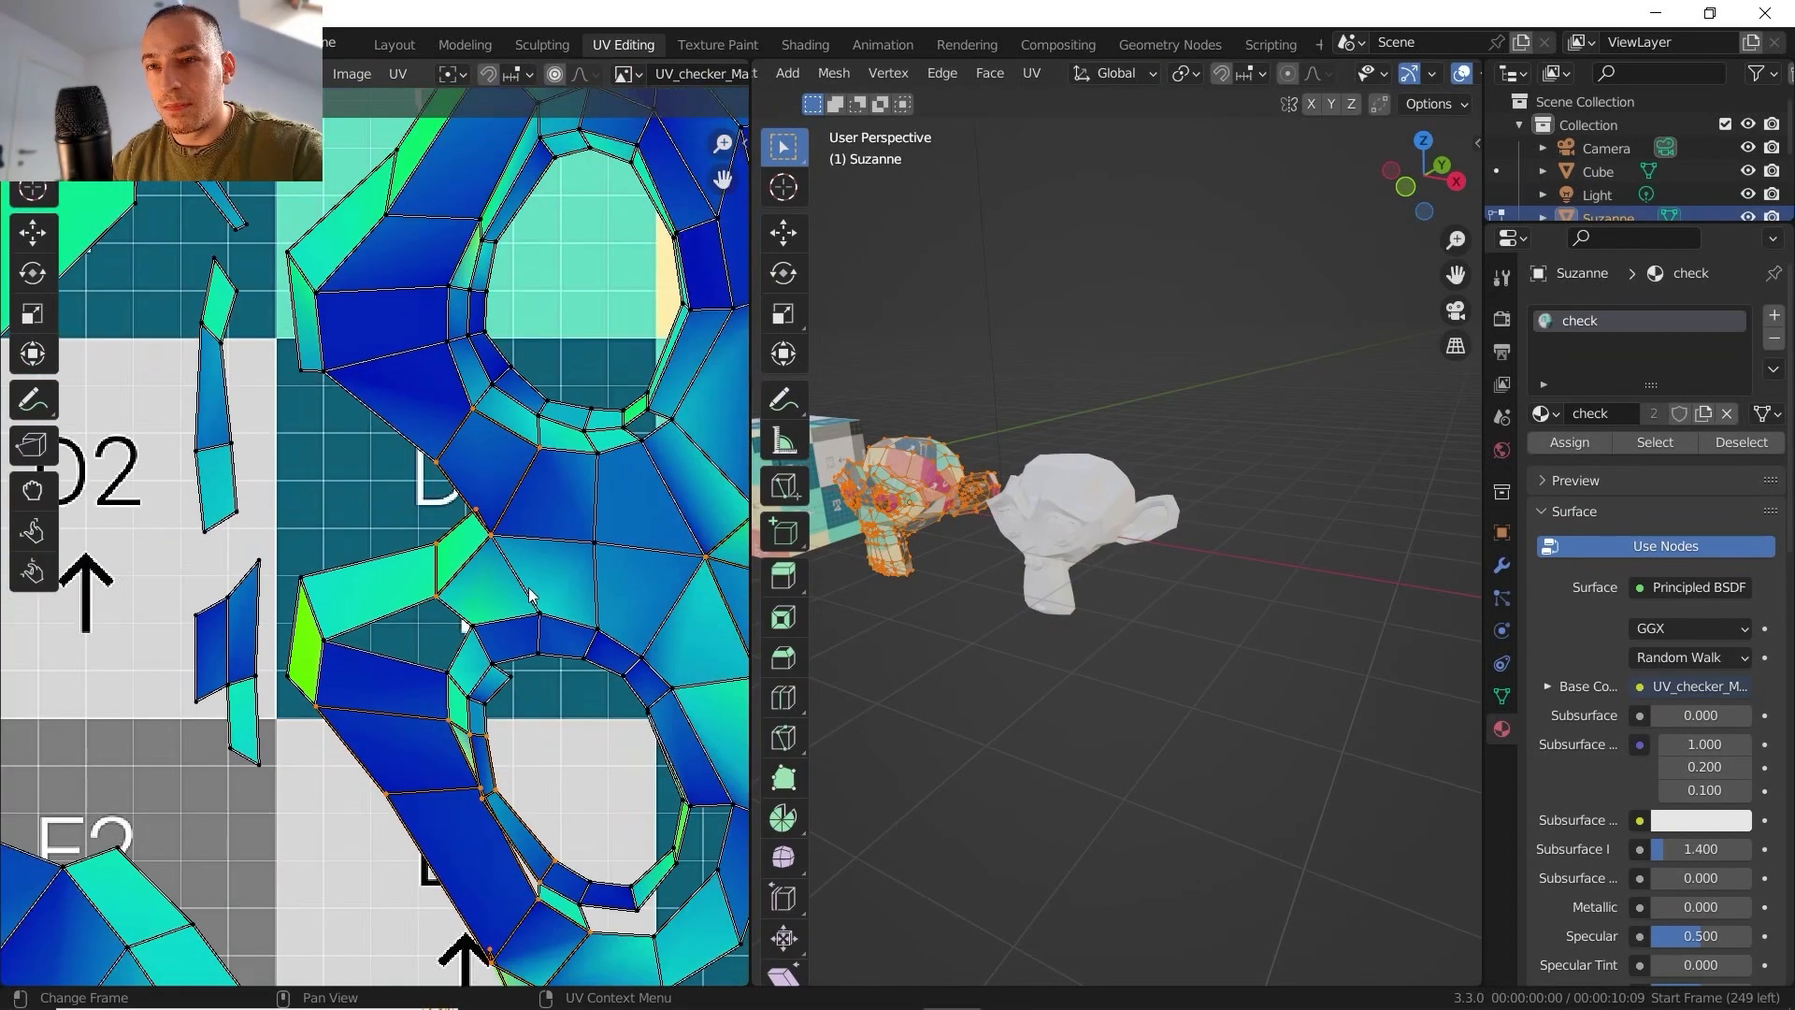
# - Return to object mode, assign the existing check material to the second monkey, and inspect its texture distortion
pyautogui.press('Tab')
pyautogui.click(1040, 524)
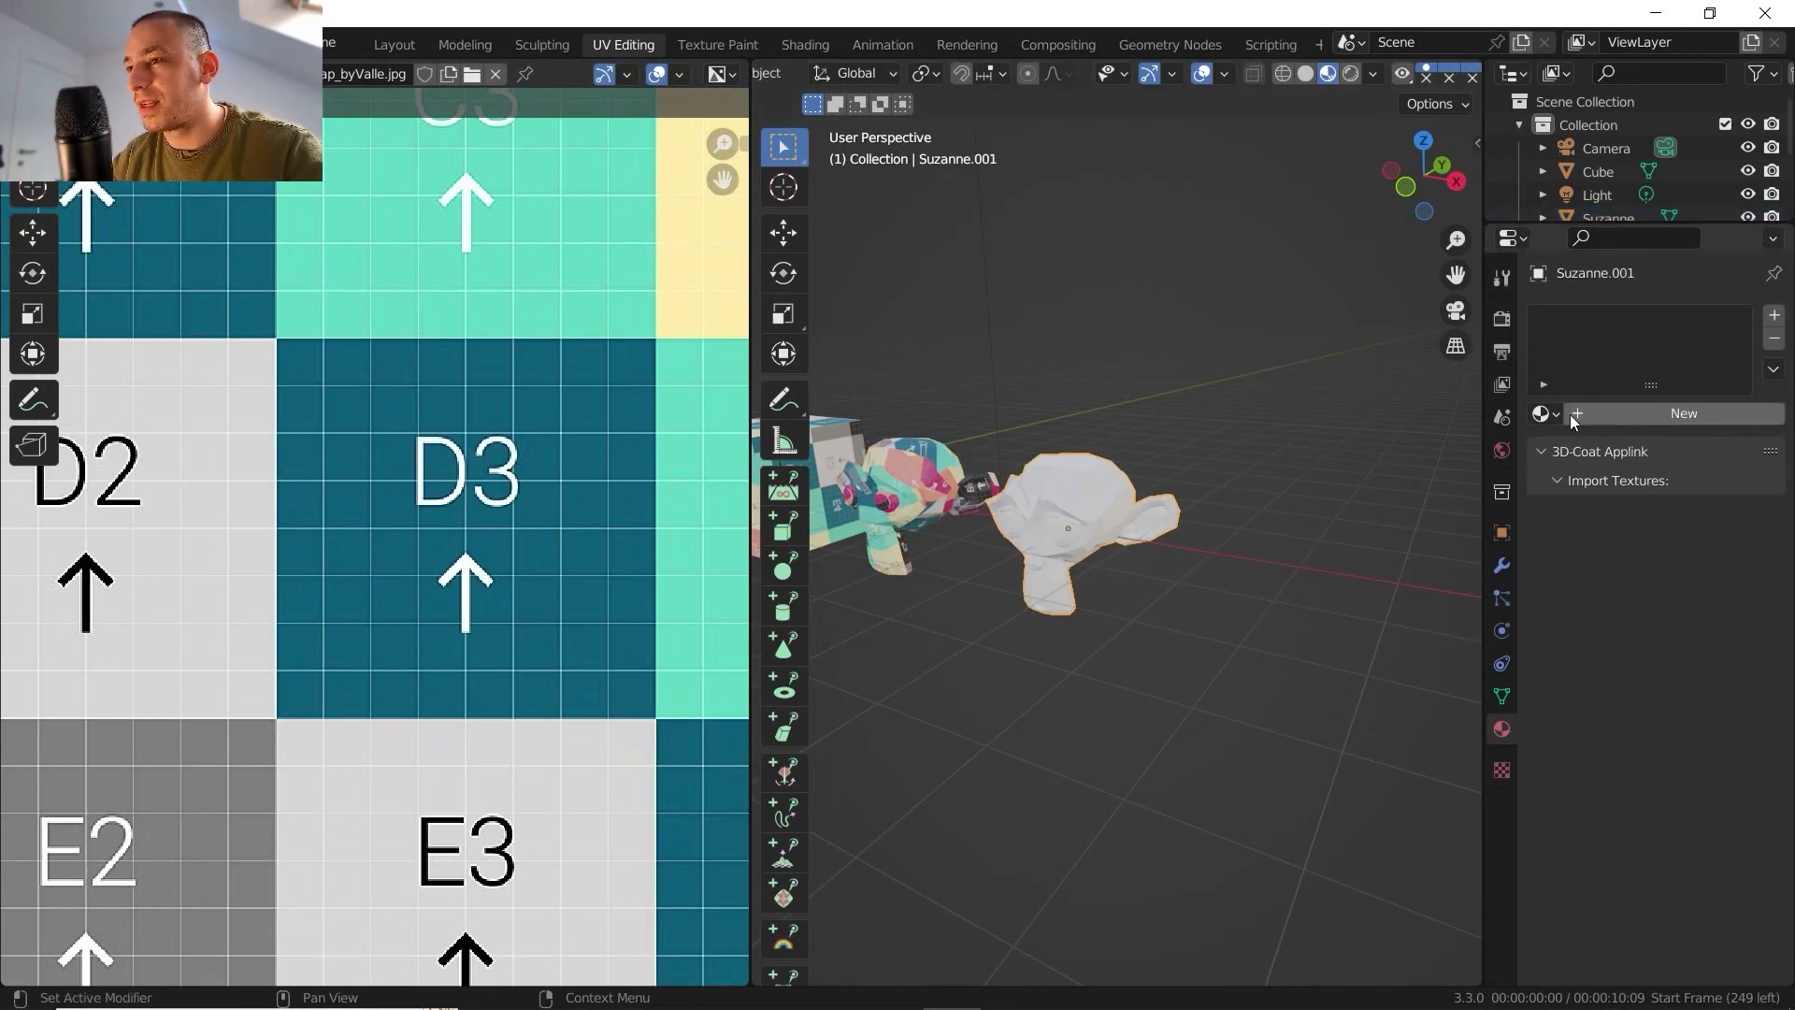
pyautogui.click(1540, 414)
pyautogui.click(1372, 453)
pyautogui.moveTo(1231, 473); pyautogui.dragTo(1045, 473, button='middle')
pyautogui.scroll(6, 1169, 479)
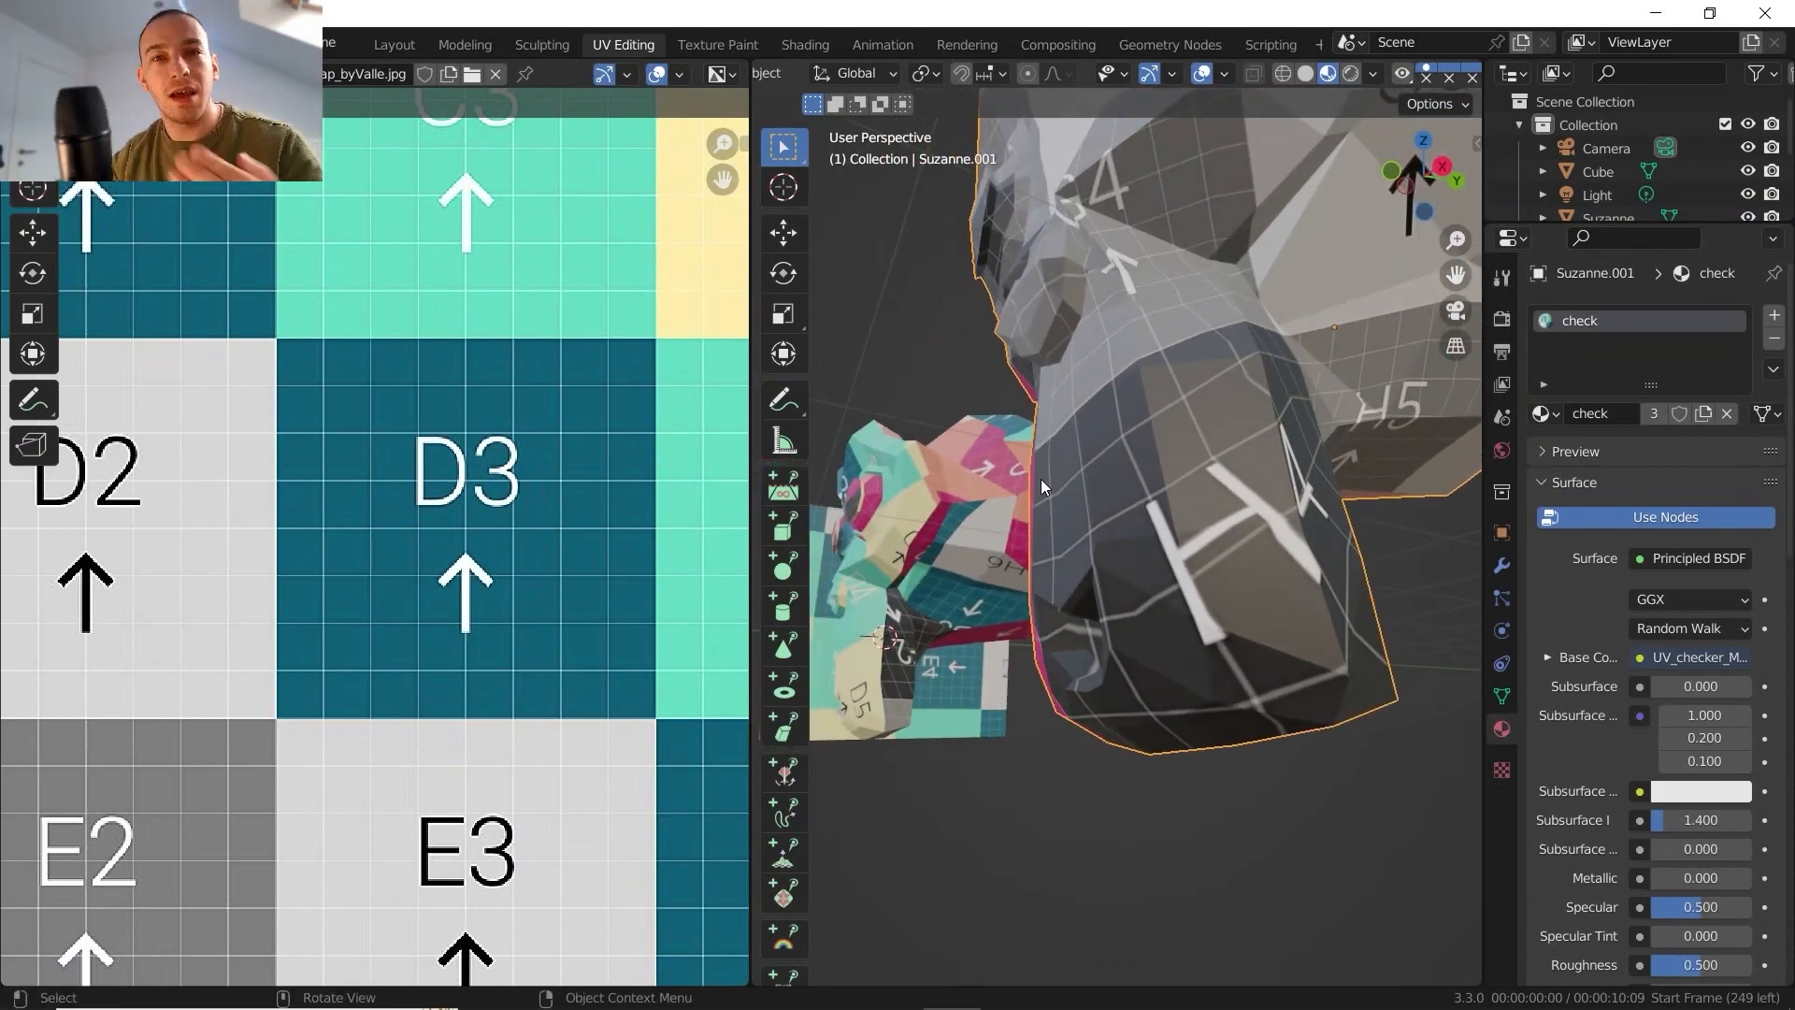
pyautogui.moveTo(1188, 491); pyautogui.dragTo(1337, 533, button='middle')
pyautogui.scroll(-5, 1147, 503)
pyautogui.scroll(-4, 1230, 491)
# - Select the cube and open it in edit mode to view its whole UV layout
pyautogui.click(1144, 553)
pyautogui.moveTo(1145, 553); pyautogui.dragTo(1155, 572, button='middle')
pyautogui.click(997, 533)
pyautogui.moveTo(996, 533); pyautogui.dragTo(1194, 604, button='middle')
pyautogui.scroll(3, 1112, 577)
pyautogui.press('Tab')
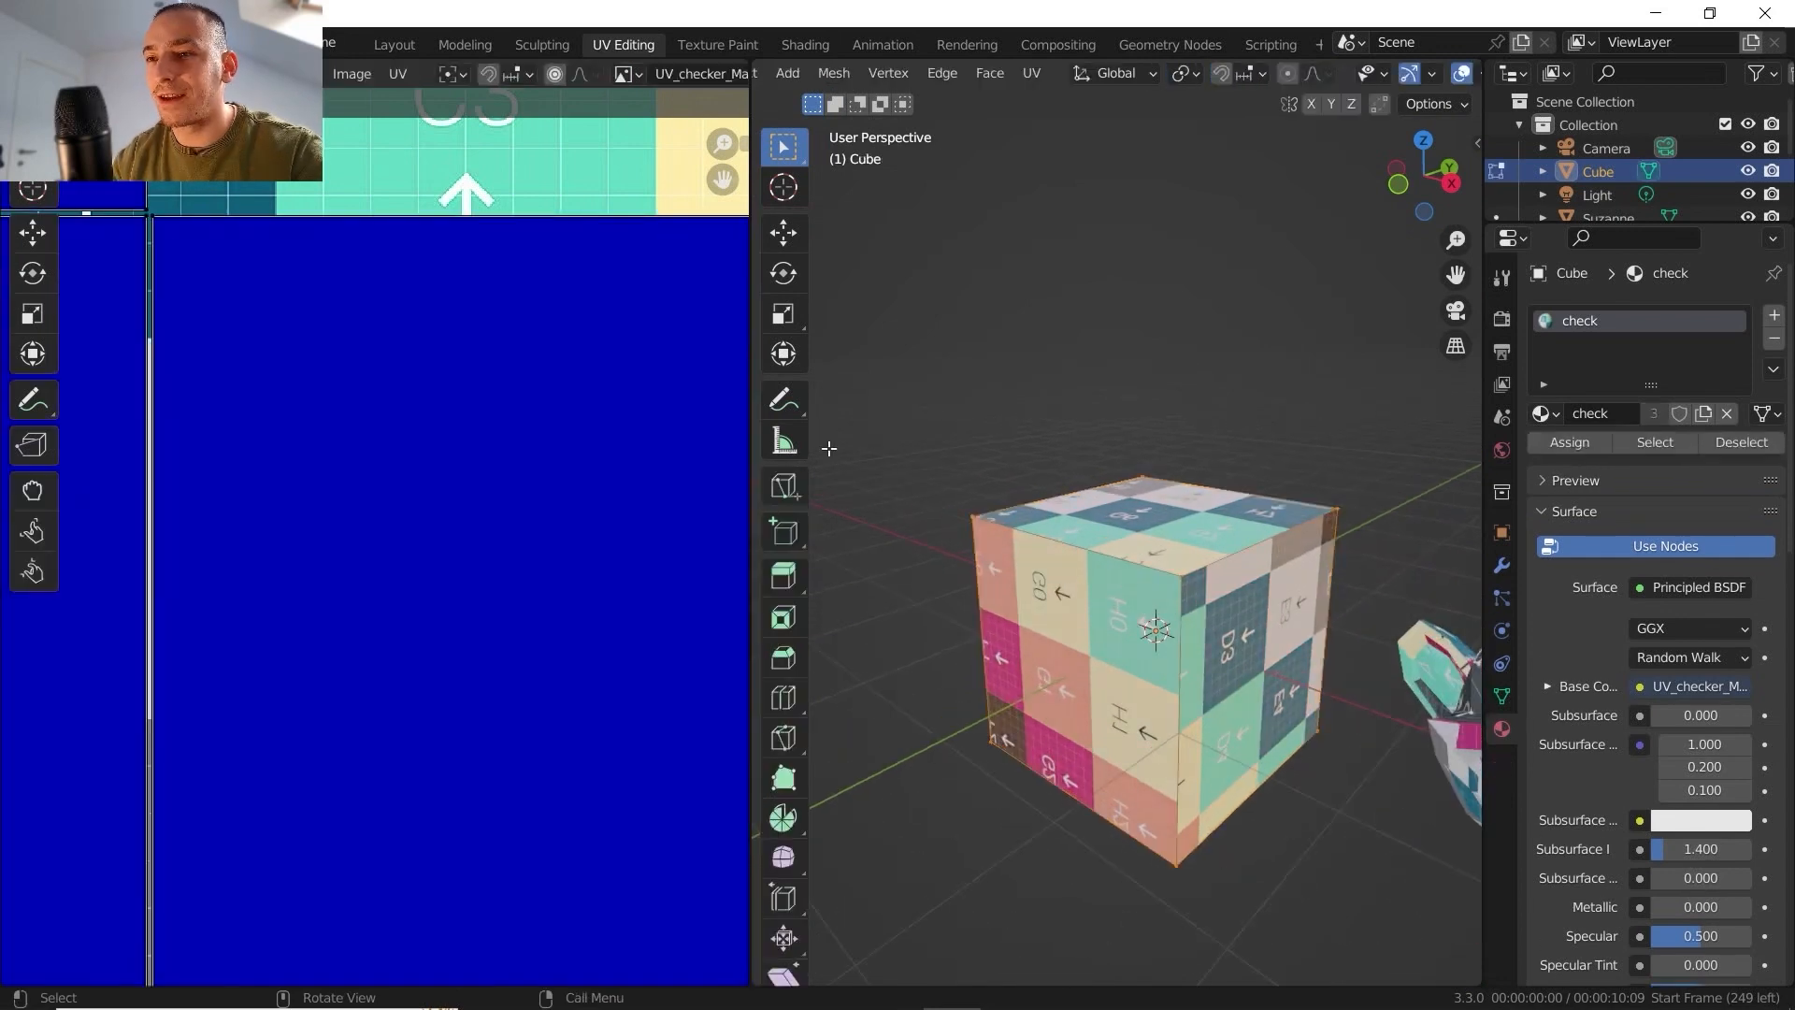
pyautogui.scroll(-7, 477, 382)
pyautogui.scroll(-2, 477, 382)
pyautogui.click(1031, 72)
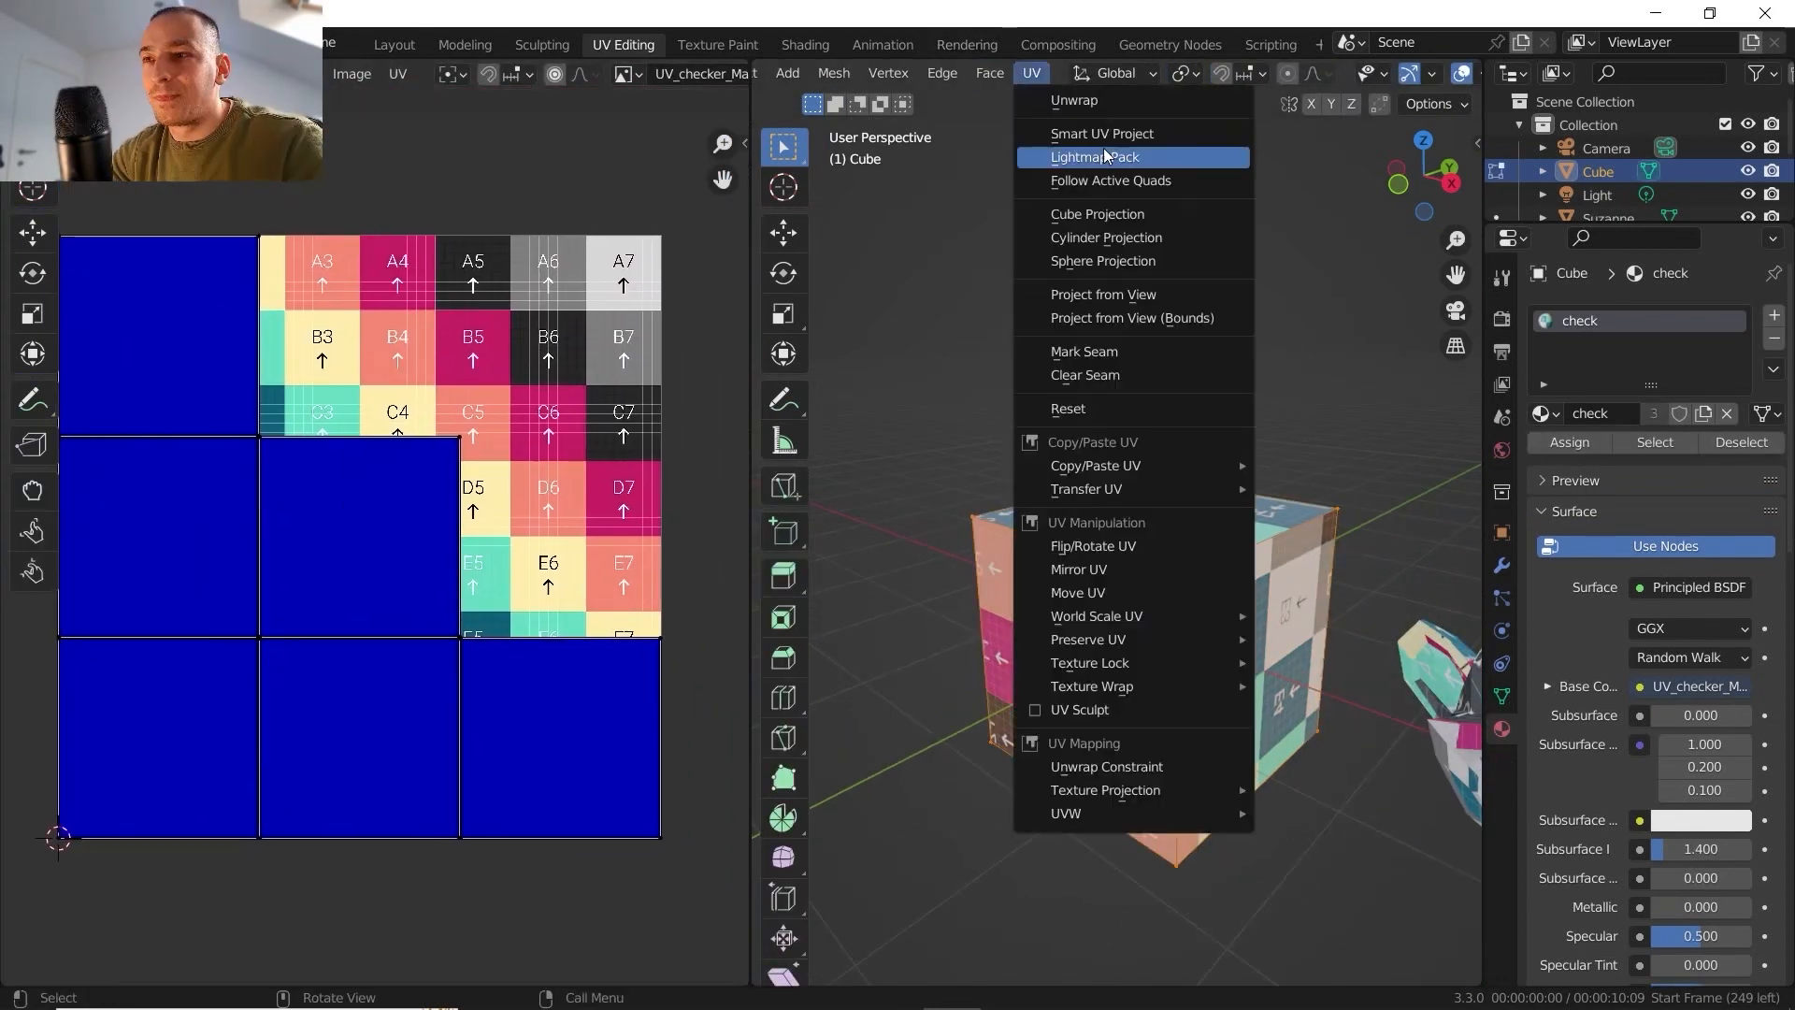
pyautogui.click(1110, 181)
pyautogui.click(1047, 77)
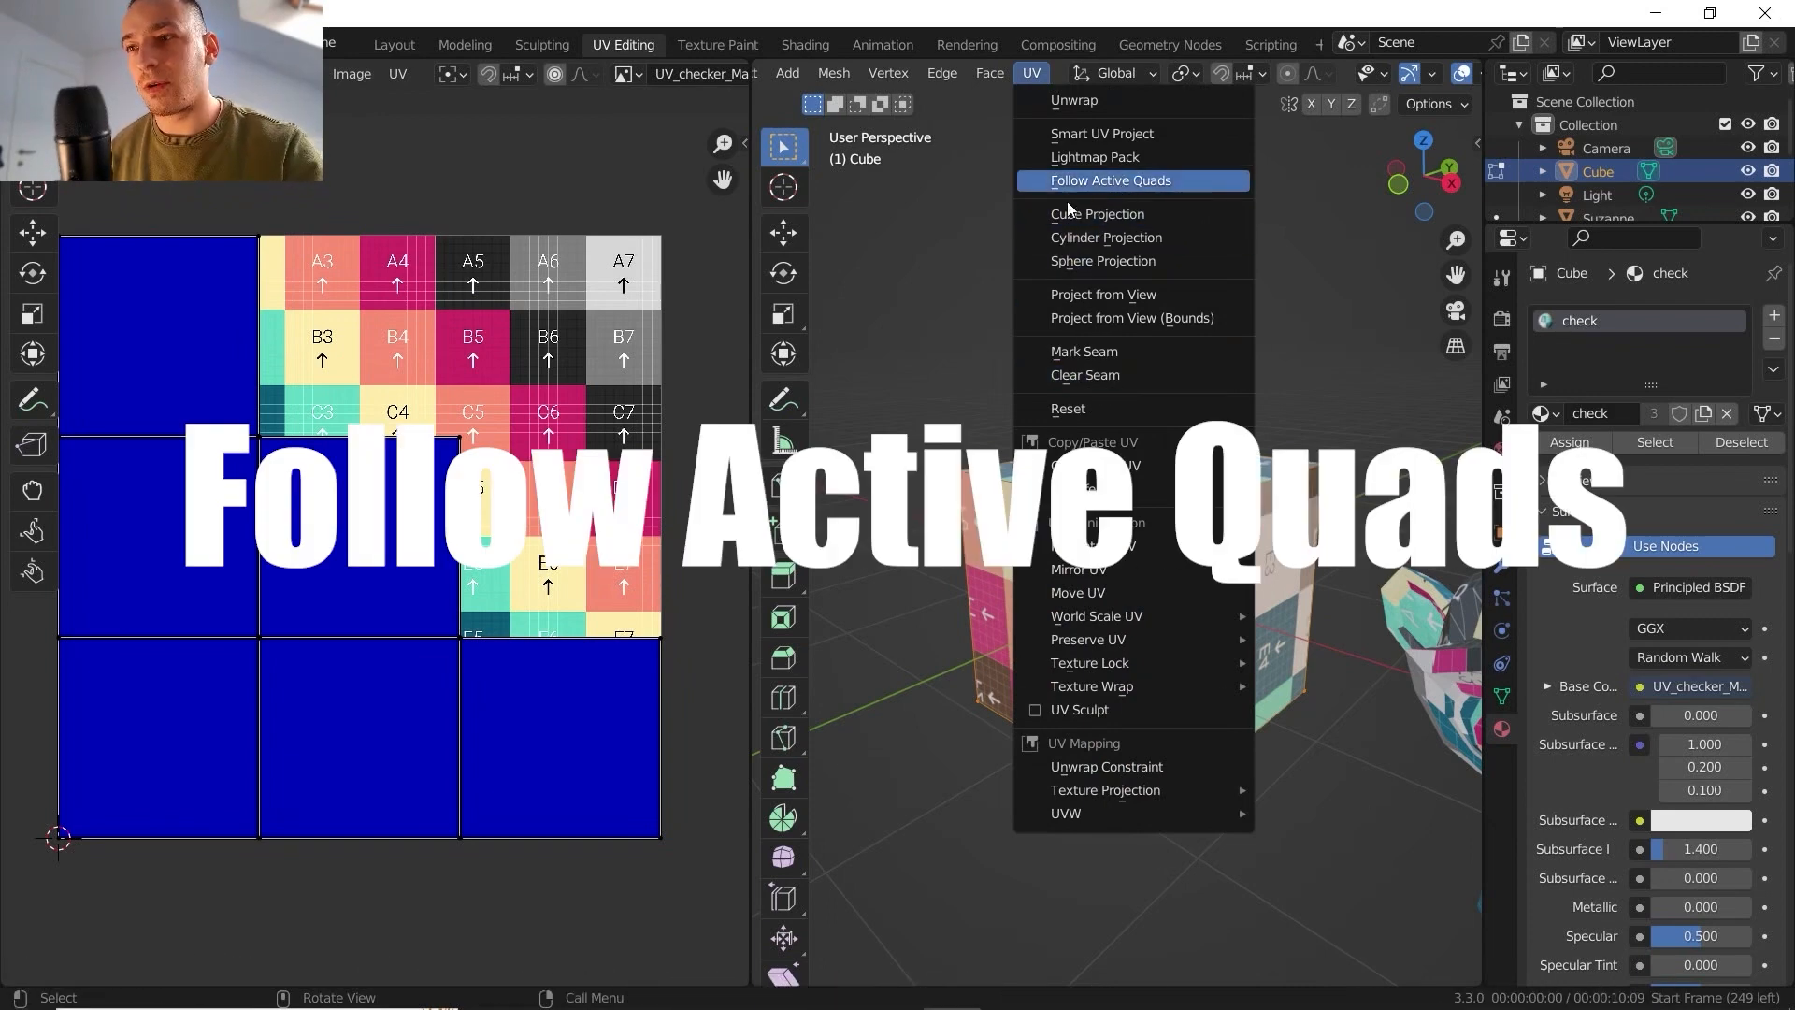
pyautogui.click(1084, 182)
# - Switch to editing the first textured monkey and, in face select mode, make a face between its eyes the active face
pyautogui.scroll(-3, 969, 439)
pyautogui.moveTo(1122, 571); pyautogui.dragTo(1052, 357, button='middle')
pyautogui.press('Tab')
pyautogui.click(1150, 494)
pyautogui.press('Tab')
pyautogui.scroll(4, 1150, 449)
pyautogui.scroll(5, 1150, 449)
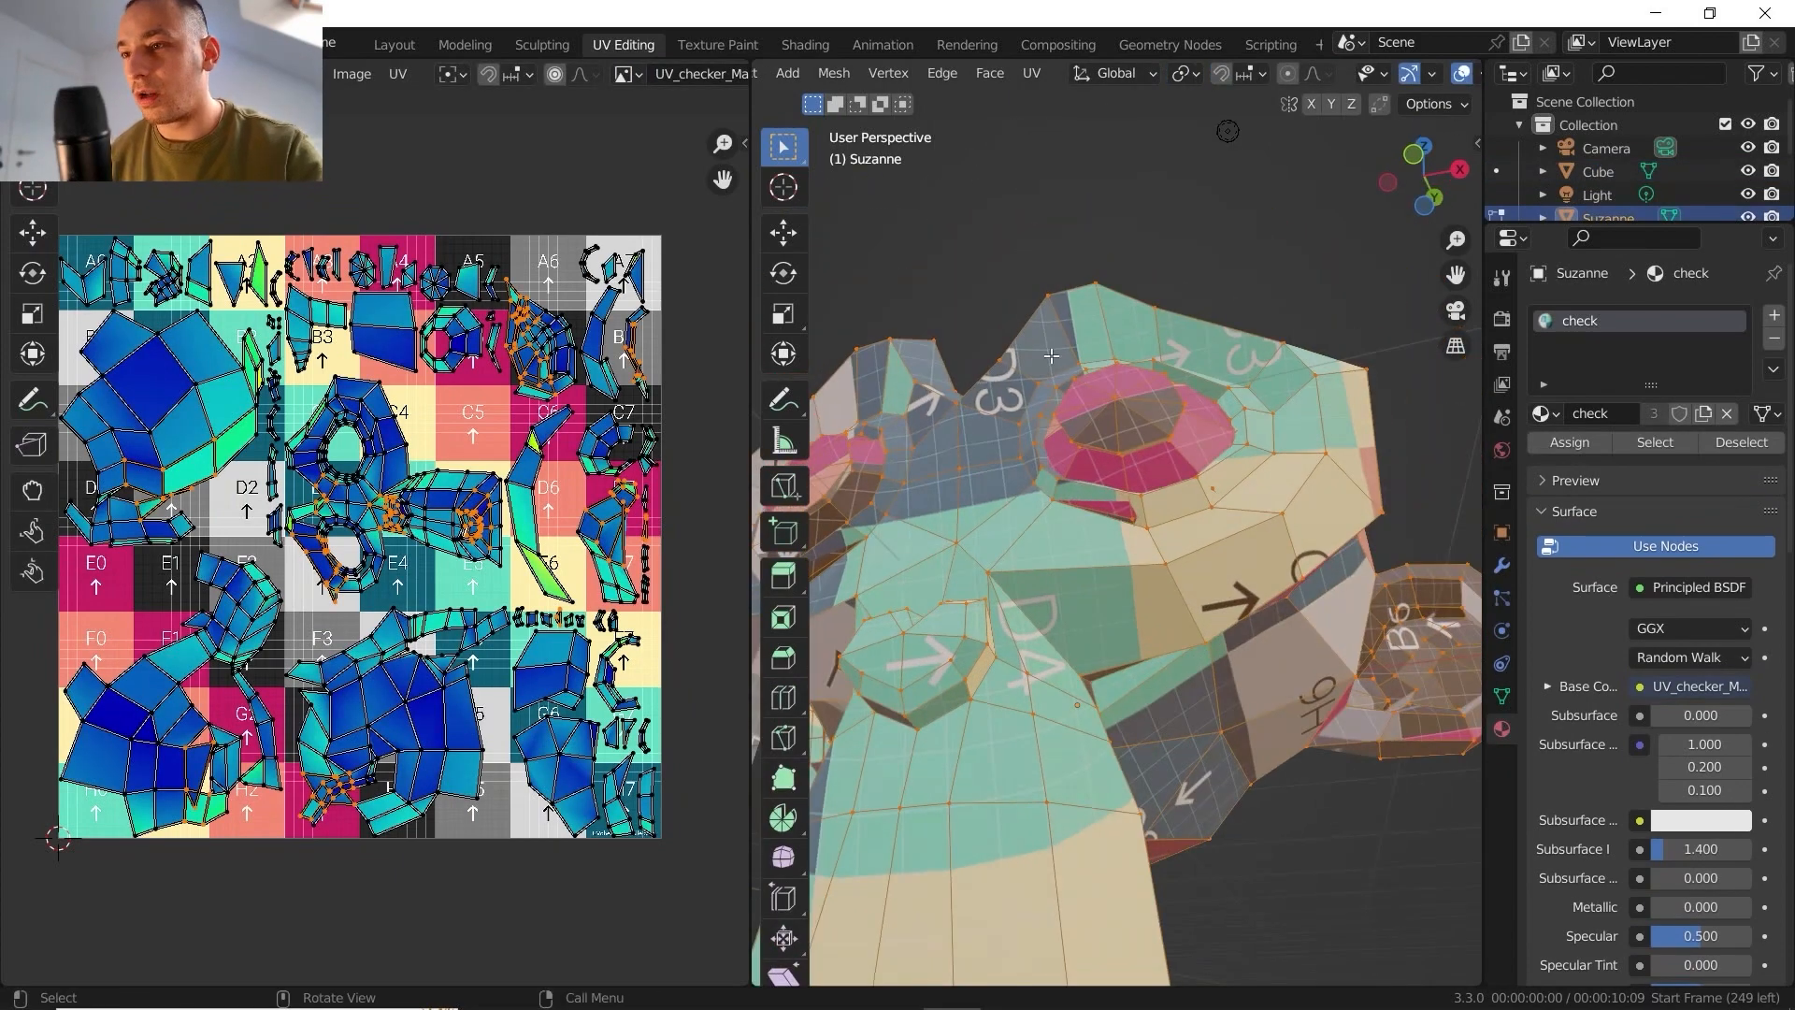
pyautogui.press('3')
pyautogui.keyDown('shift'); pyautogui.click(1011, 389); pyautogui.keyUp('shift')
pyautogui.moveTo(1012, 390); pyautogui.dragTo(1043, 325, button='middle')
pyautogui.scroll(-5, 1042, 325)
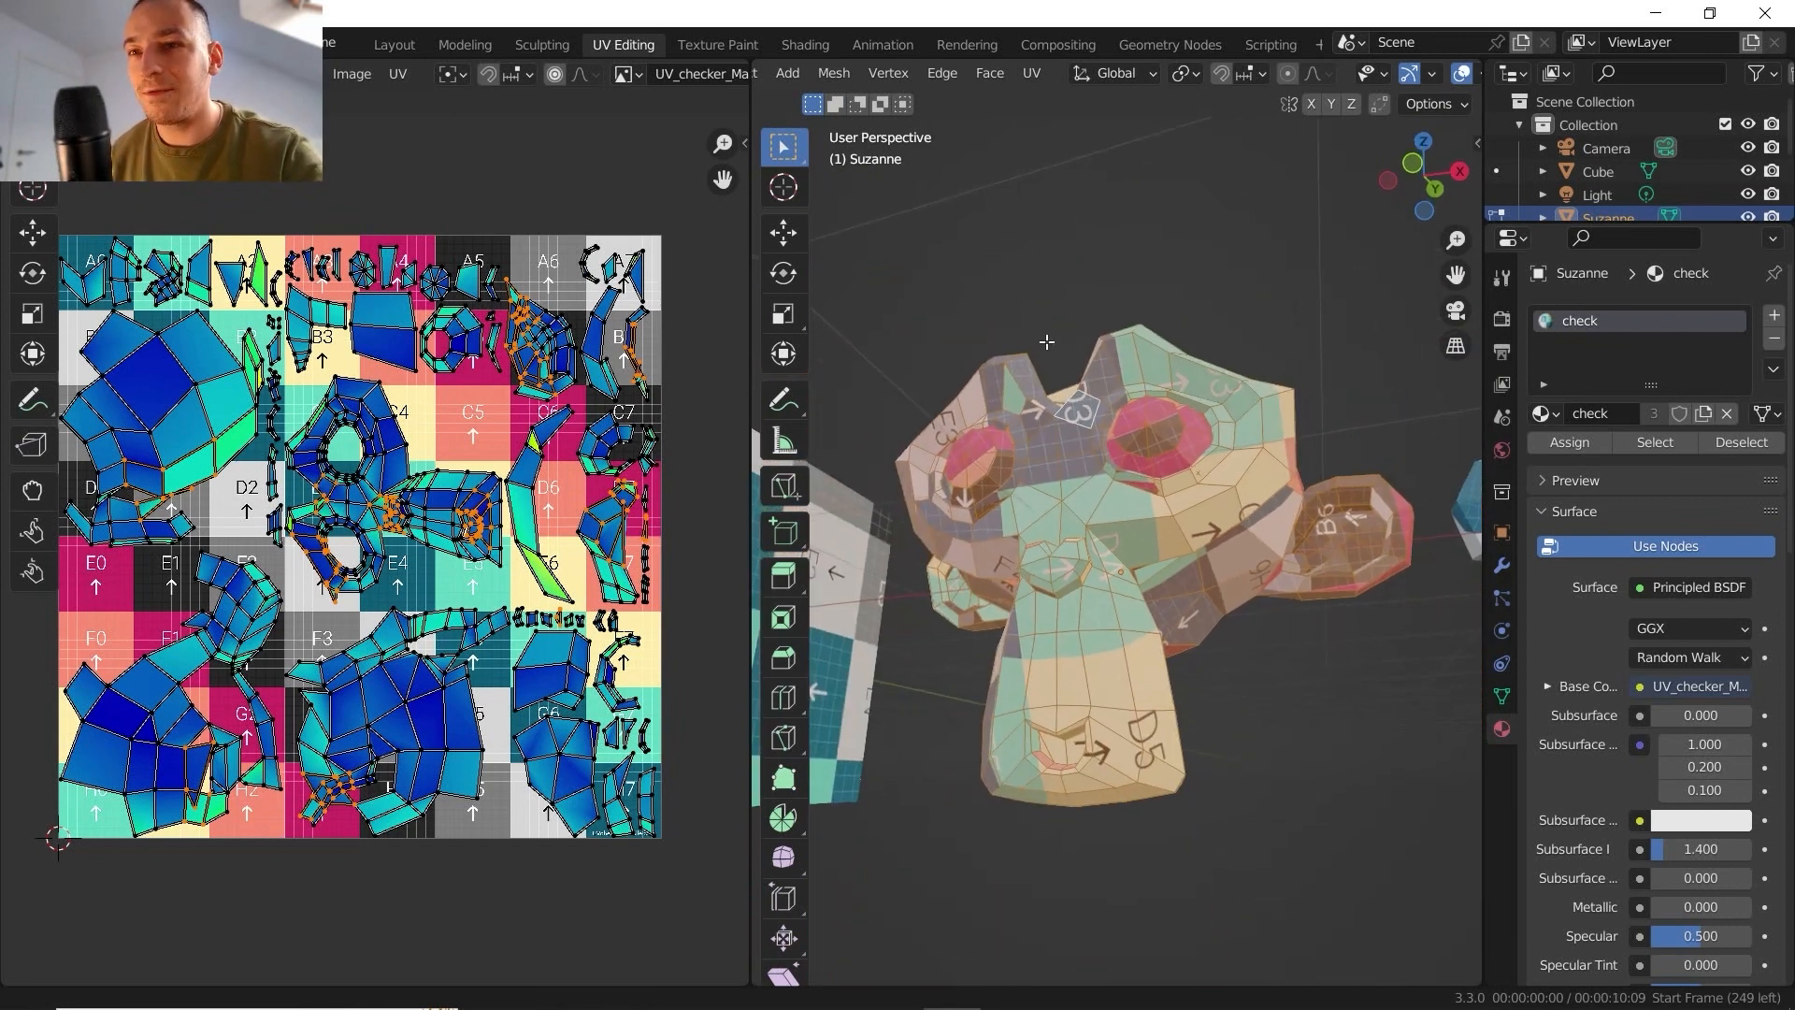
# - Unwrap the monkey with Follow Active Quads in Length Average mode, inspect the UV stretch, and return to object mode
pyautogui.click(1031, 74)
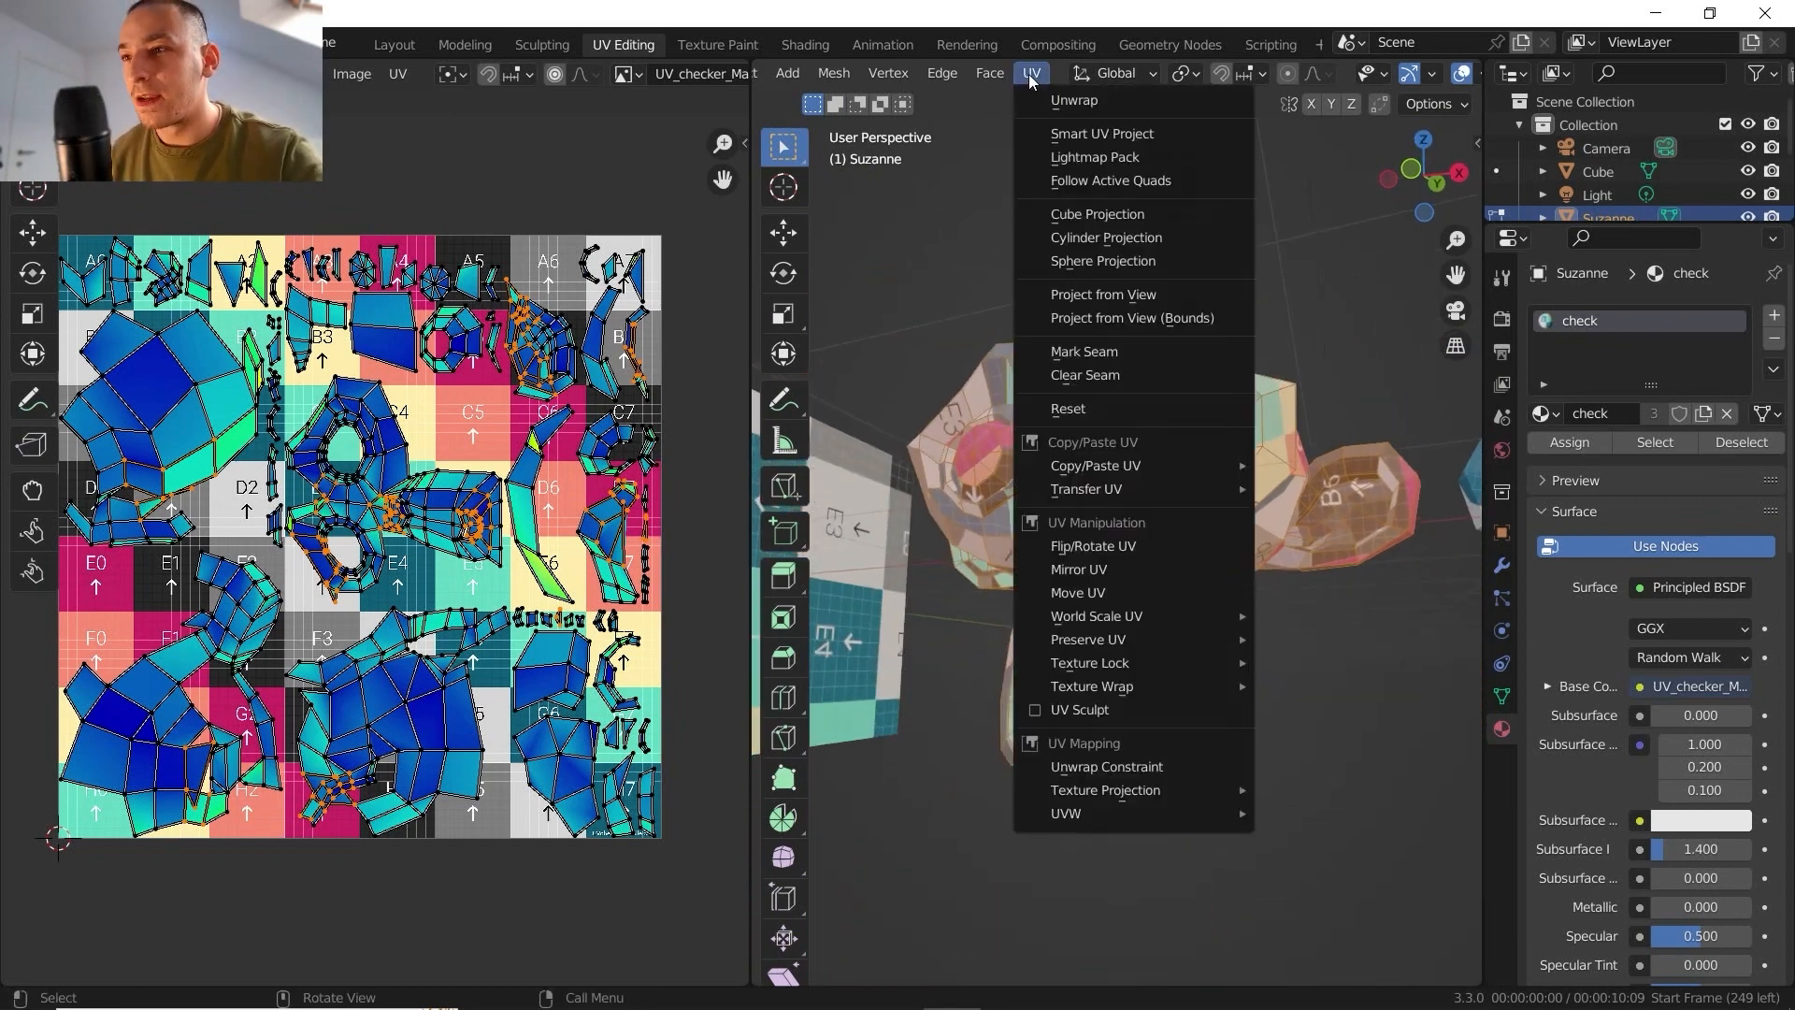
pyautogui.click(1108, 180)
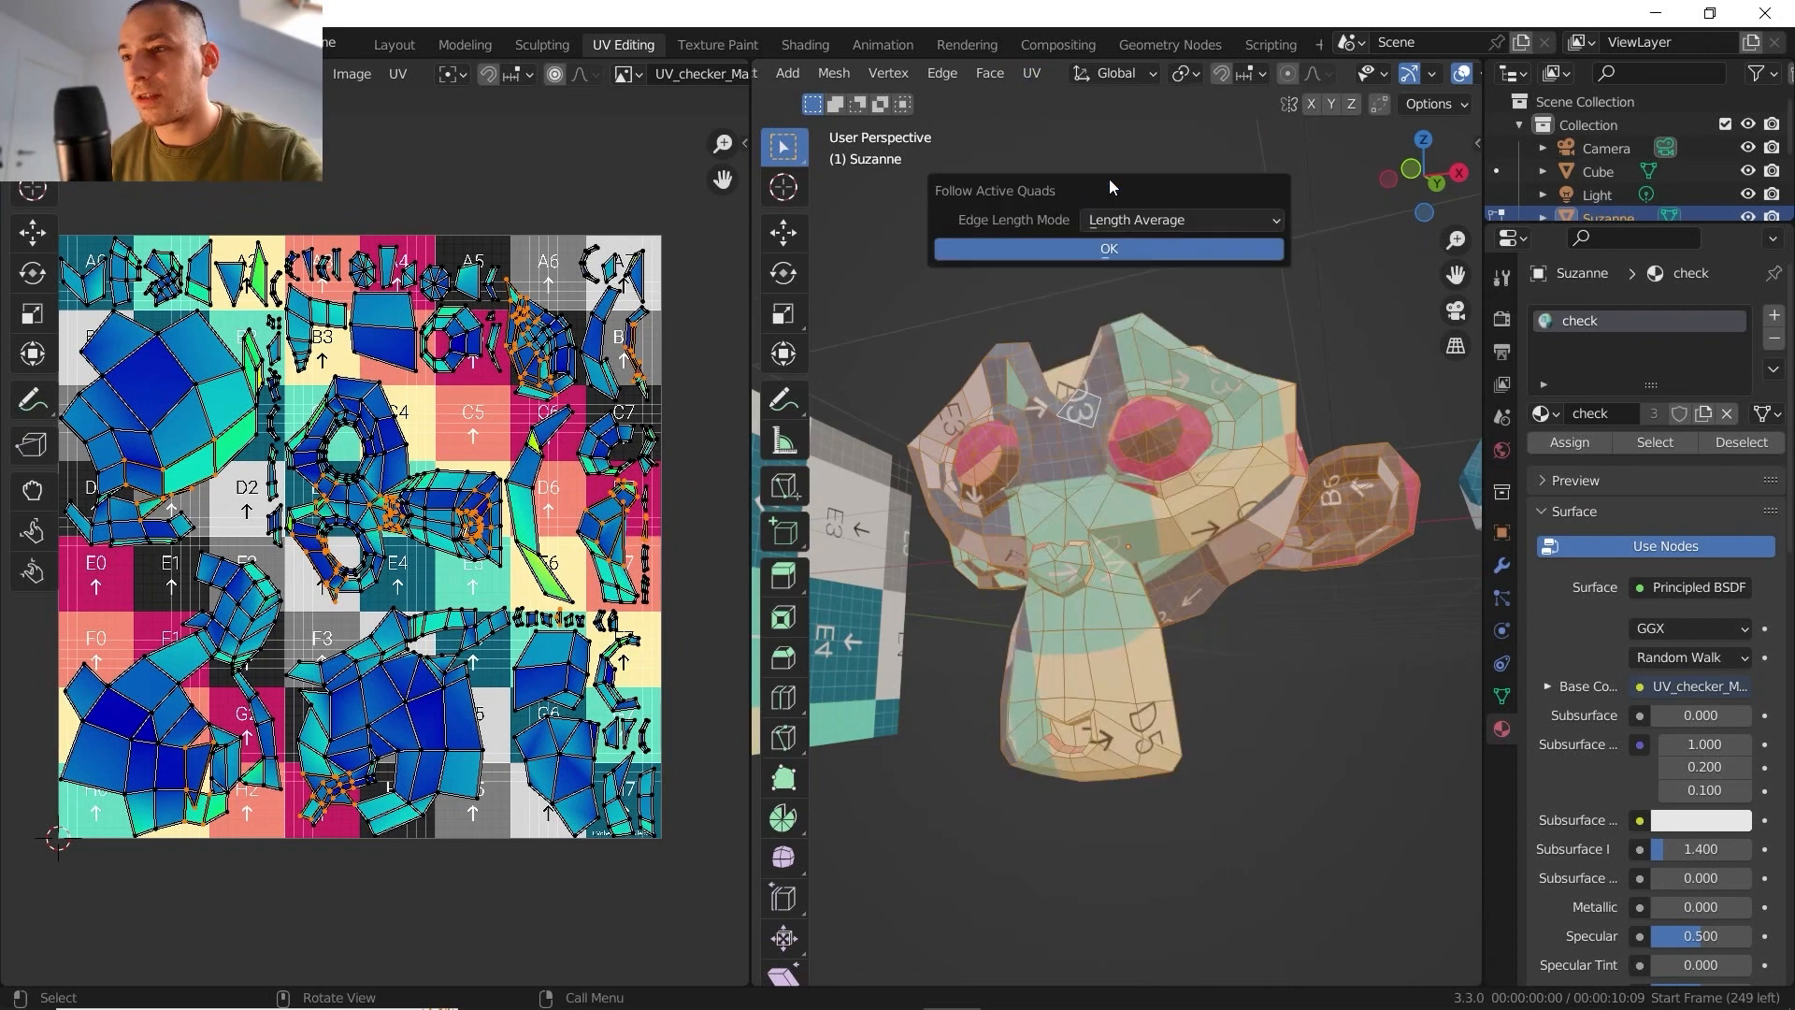
pyautogui.click(1114, 248)
pyautogui.moveTo(304, 524)
pyautogui.mouseDown(button='middle')
pyautogui.moveTo(295, 565)
pyautogui.moveTo(321, 551)
pyautogui.mouseUp(button='middle')
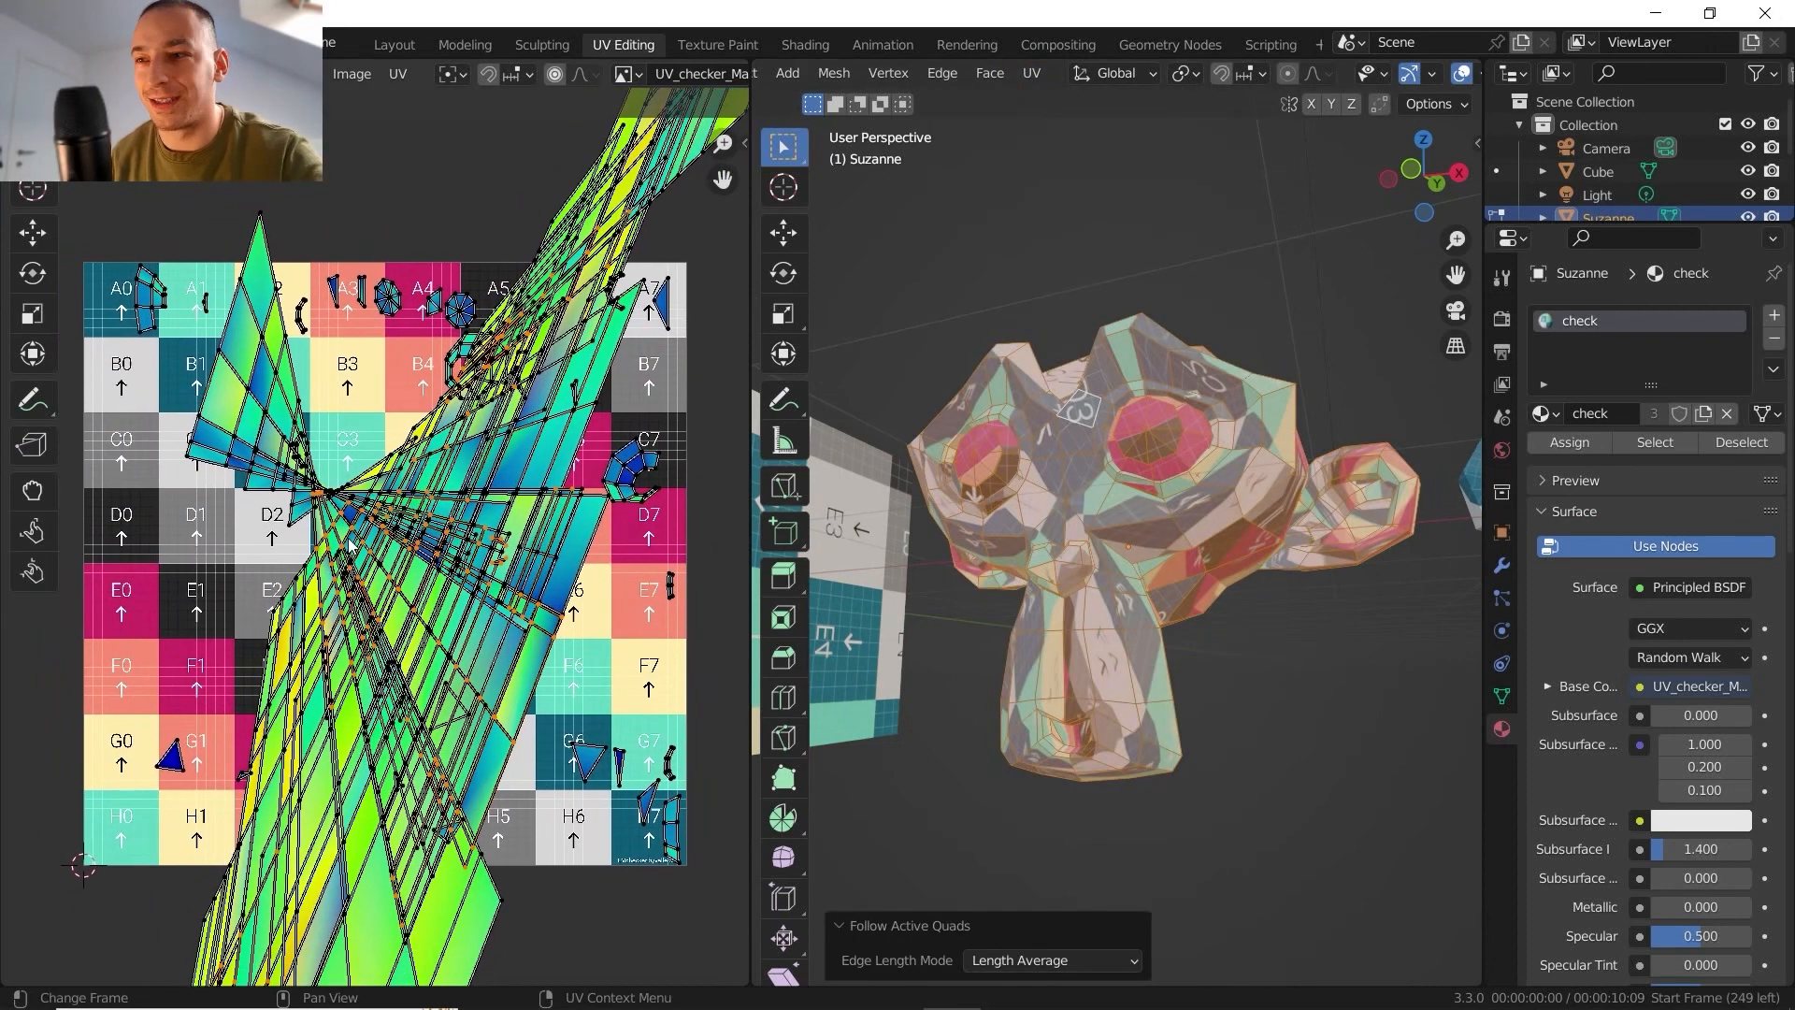
pyautogui.moveTo(551, 503); pyautogui.dragTo(501, 532, button='middle')
pyautogui.moveTo(300, 496); pyautogui.dragTo(286, 337, button='middle')
pyautogui.scroll(-2, 287, 337)
pyautogui.moveTo(1213, 425); pyautogui.dragTo(1159, 525, button='middle')
pyautogui.press('Tab')
pyautogui.hotkey('shift', 'a')
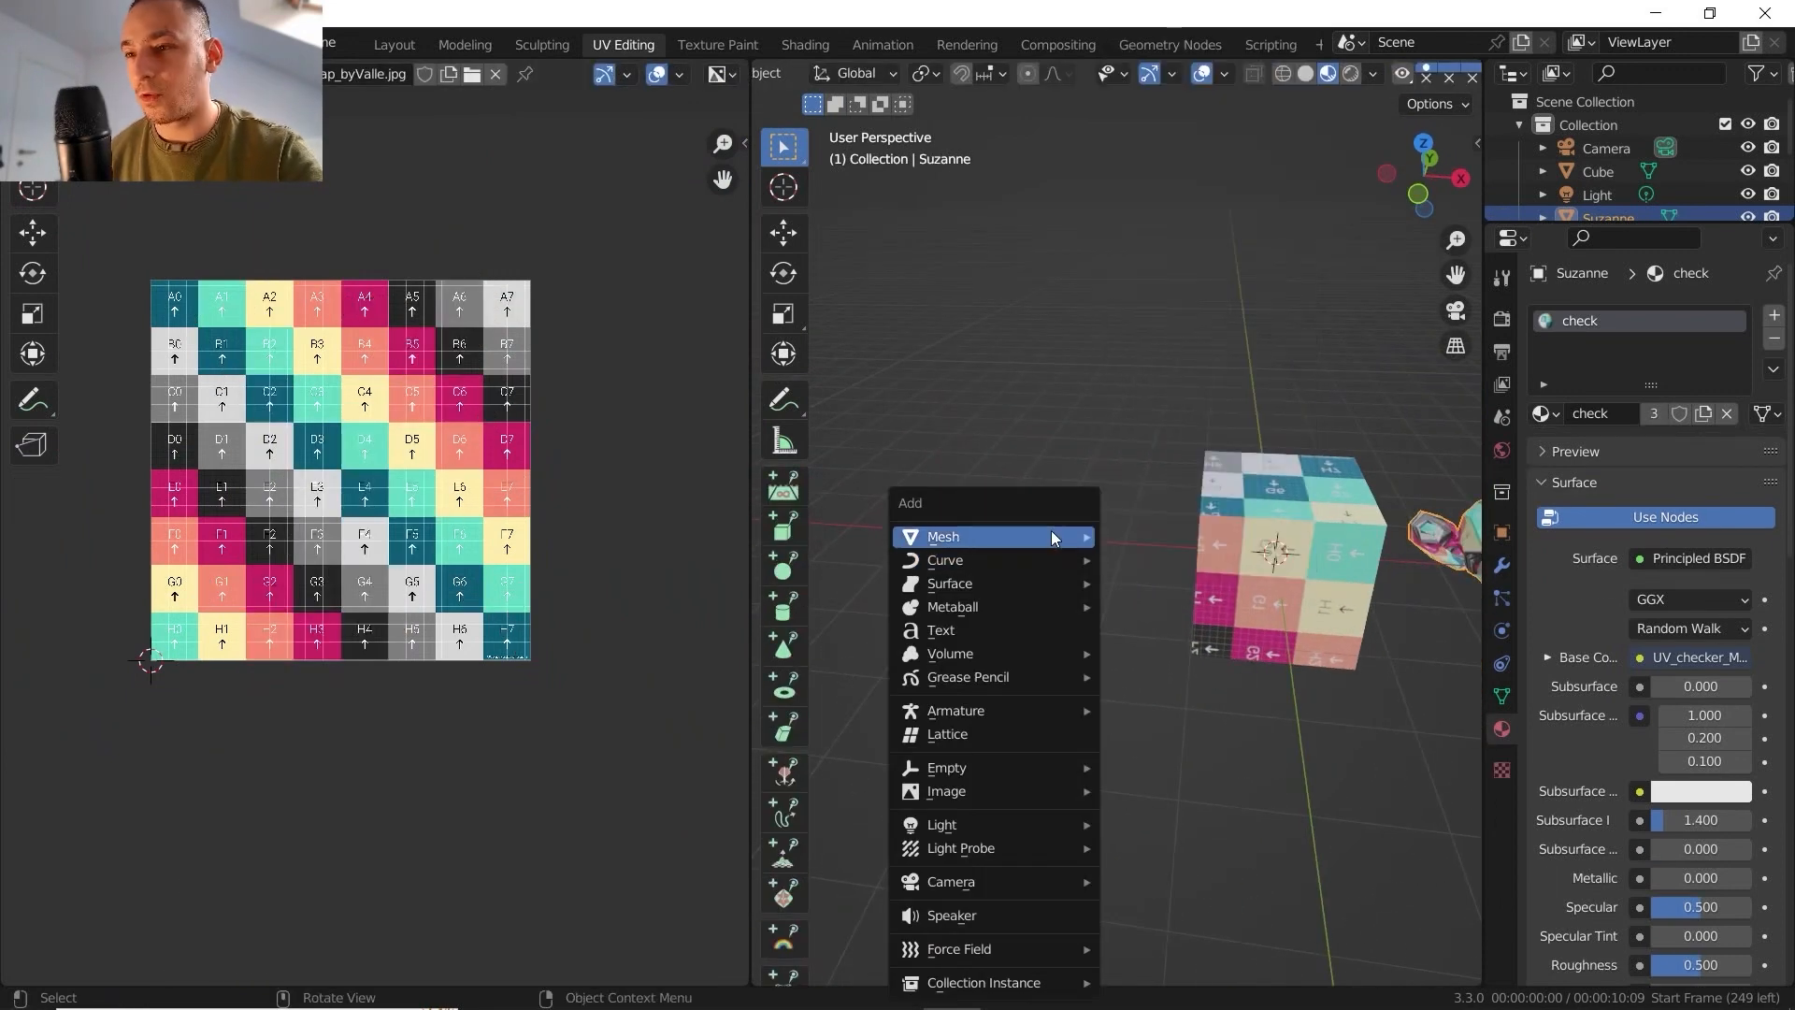
pyautogui.moveTo(1047, 537)
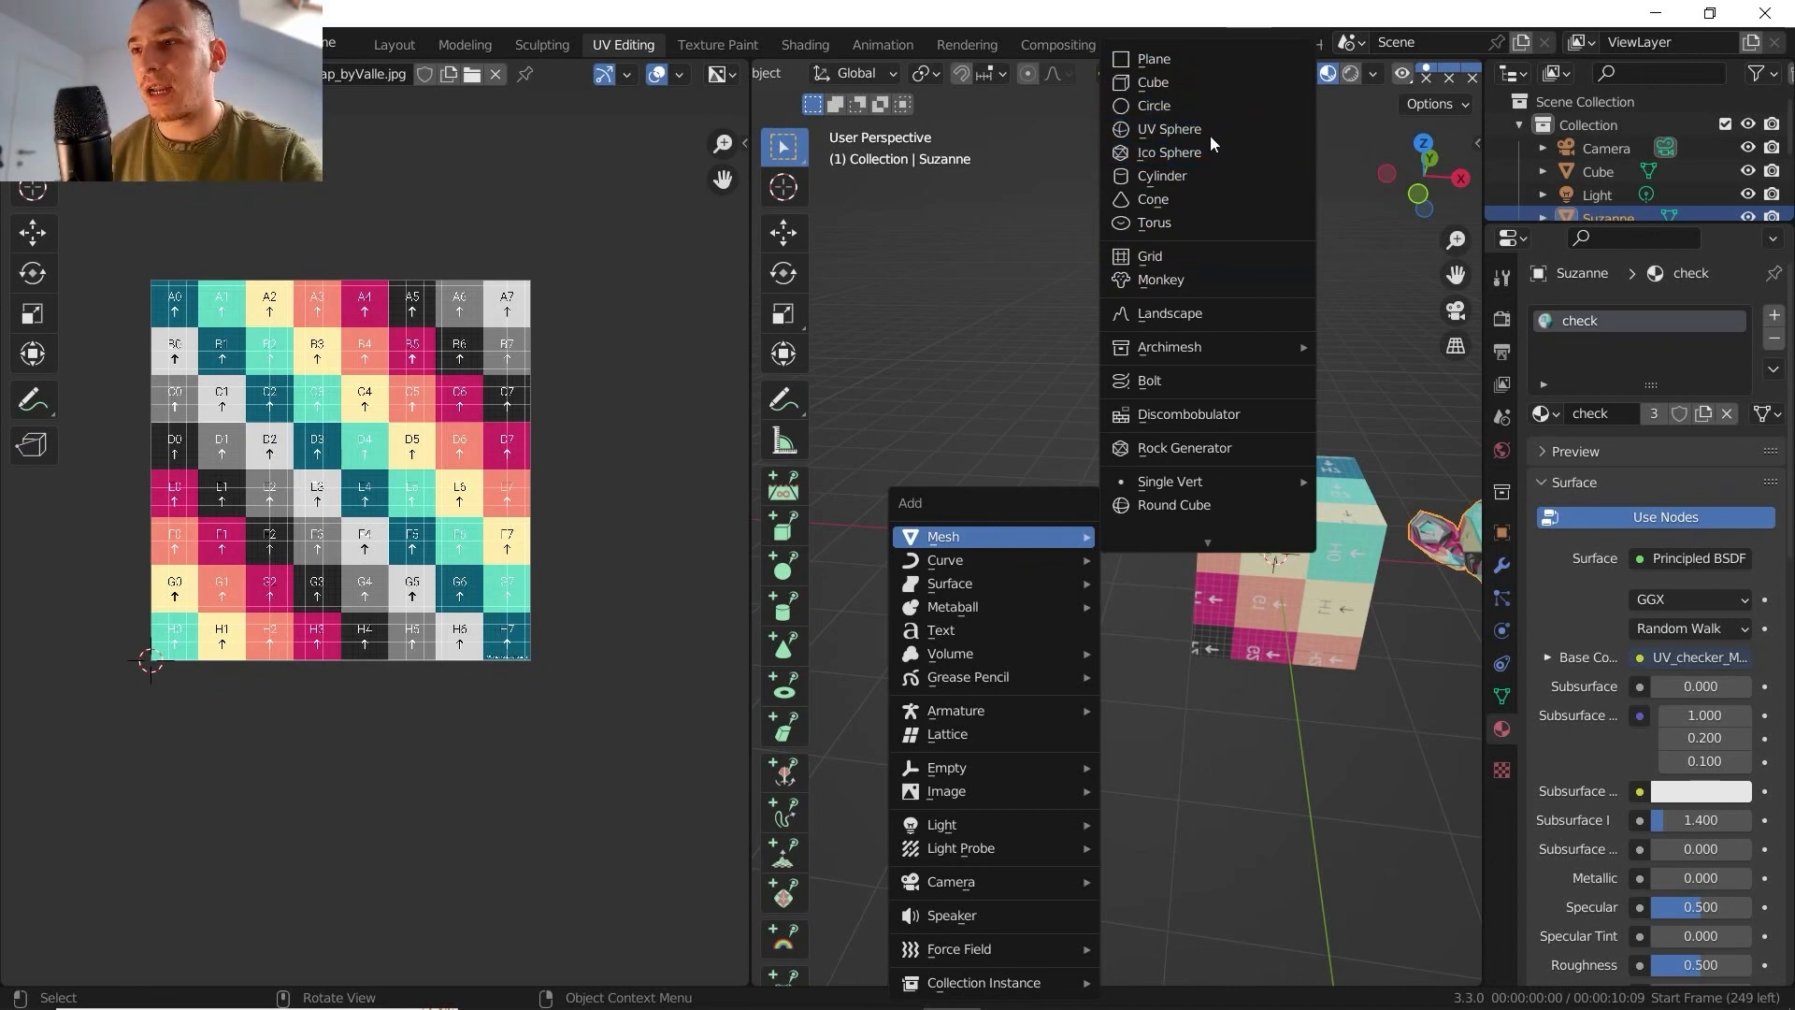
pyautogui.click(1153, 195)
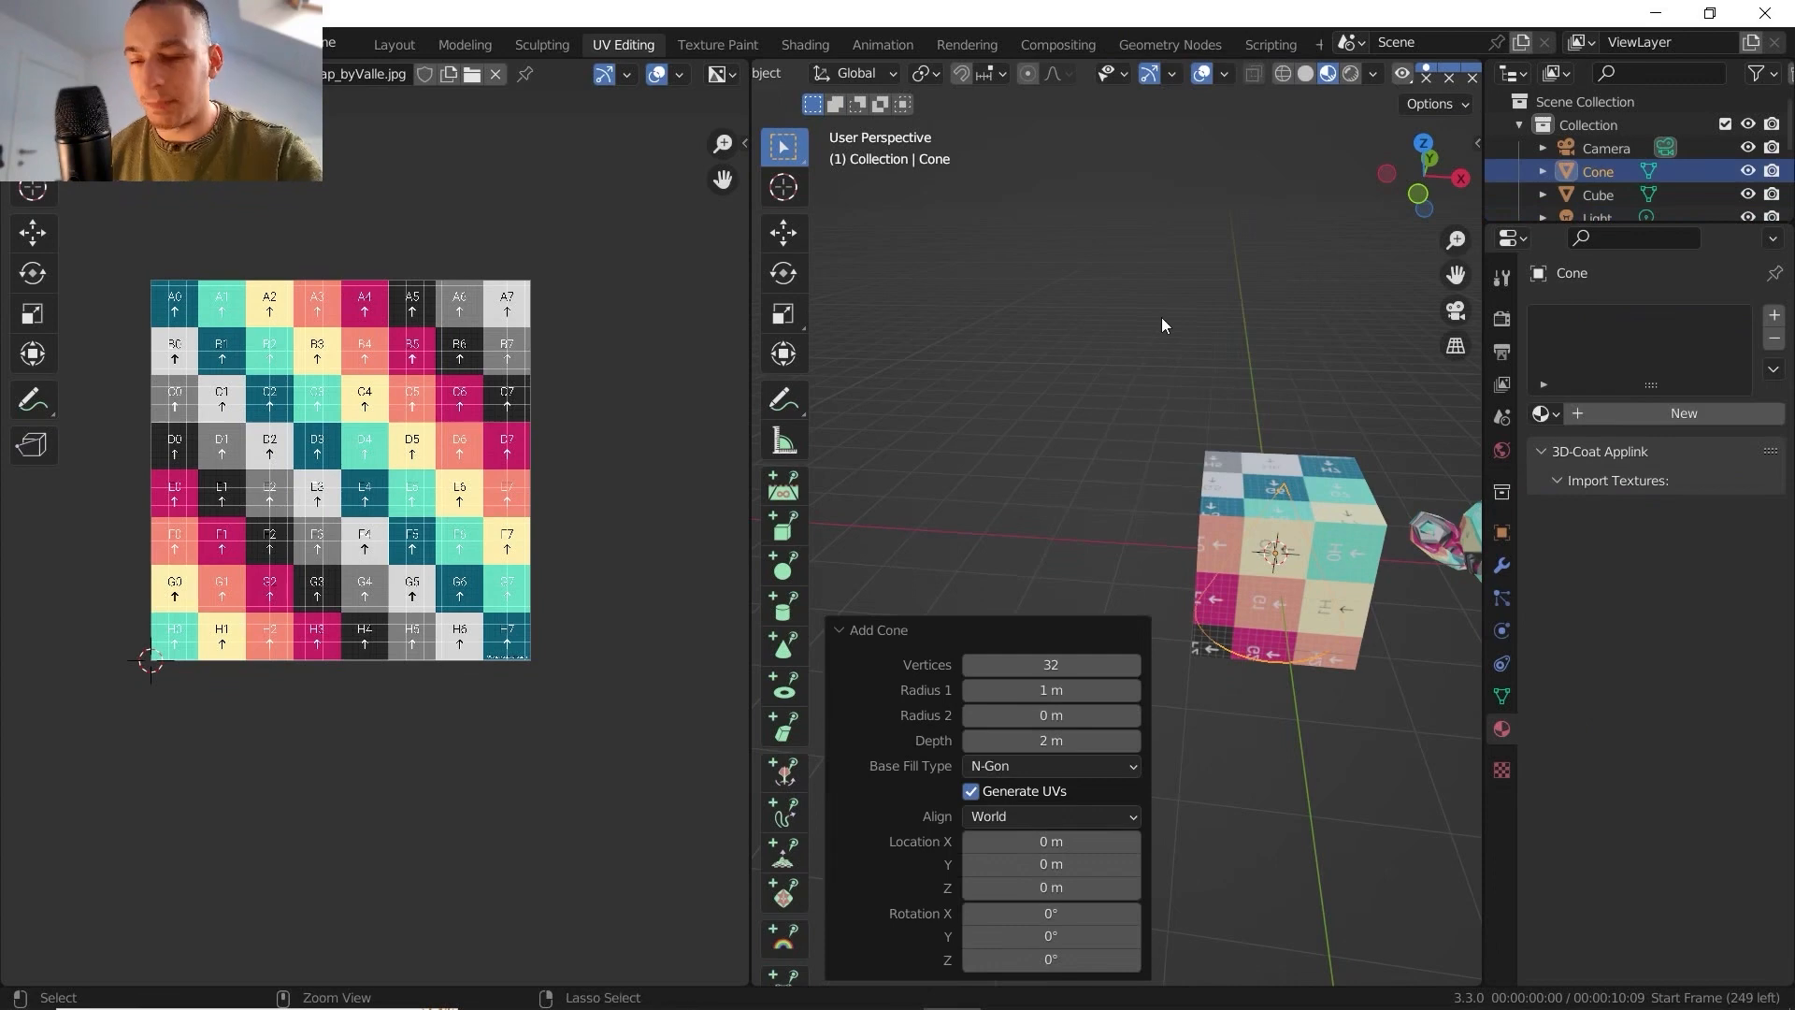
pyautogui.hotkey('ctrl', 'z')
# - Add a cylinder, move it along the X axis clear of the cube, and enter edit mode on it
pyautogui.hotkey('shift', 'a')
pyautogui.moveTo(1168, 410)
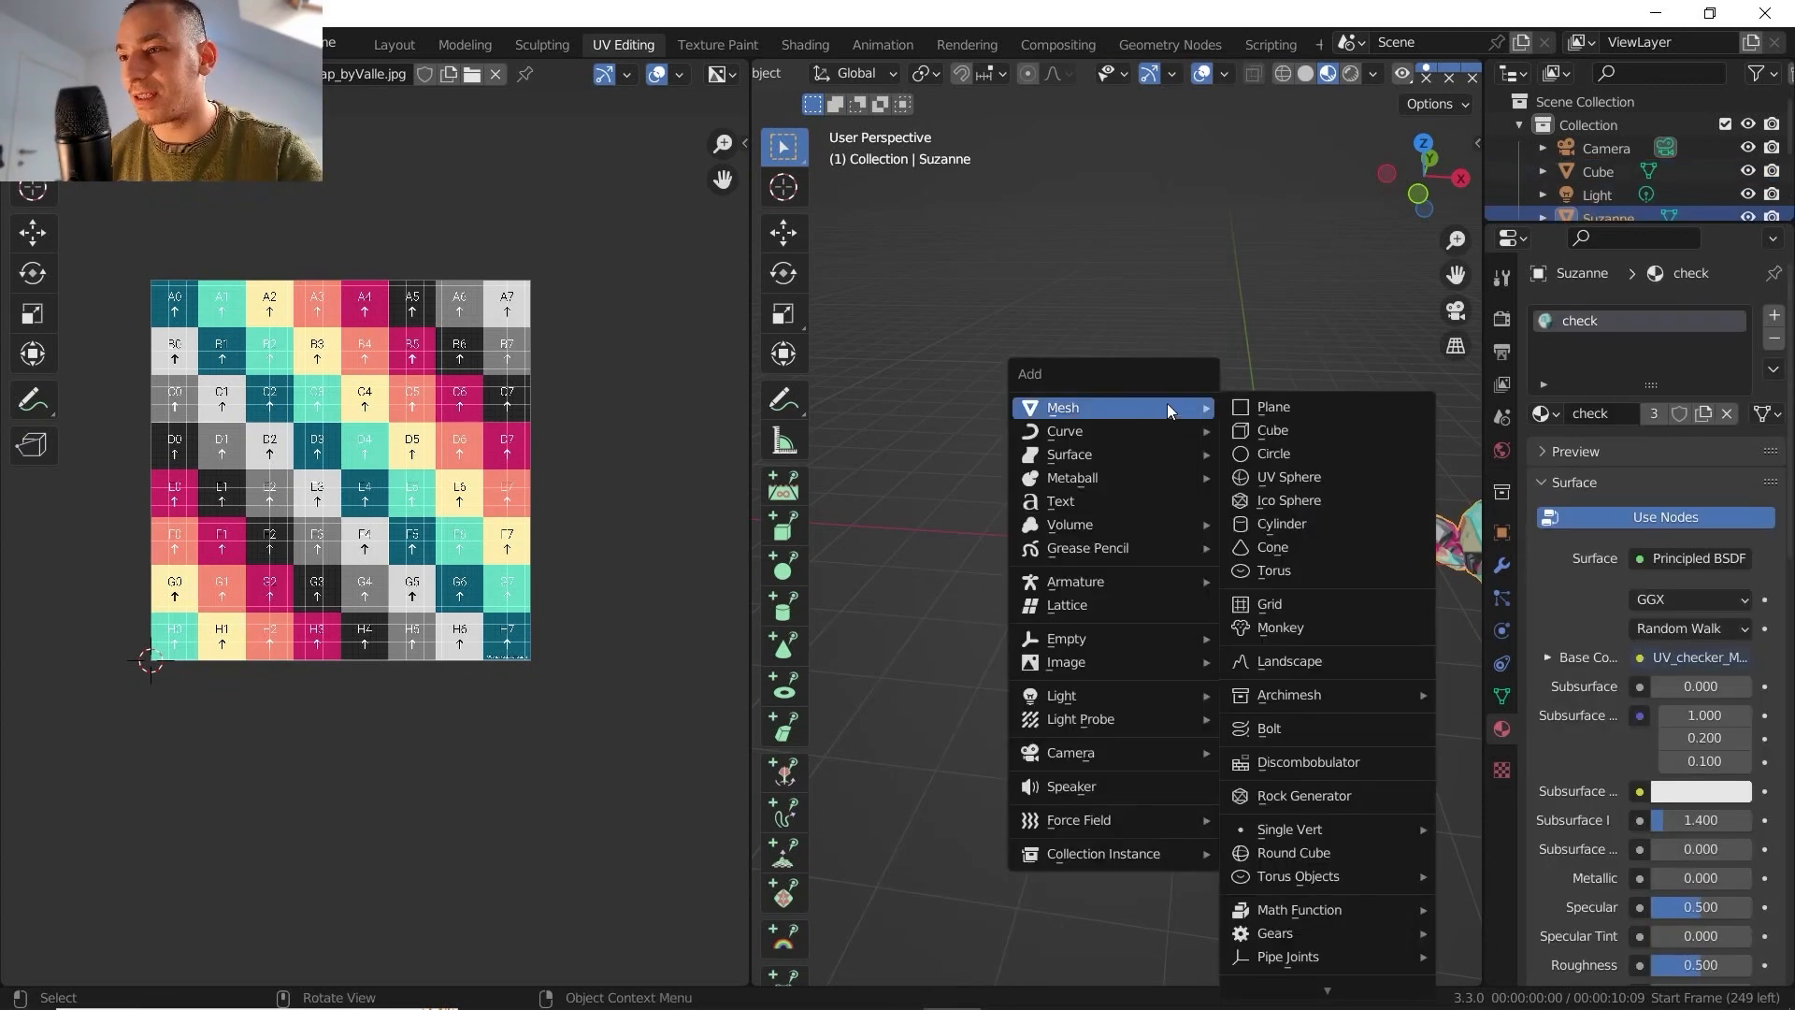
pyautogui.click(1264, 523)
pyautogui.press('g')
pyautogui.press('x')
pyautogui.click(897, 482)
pyautogui.press('Tab')
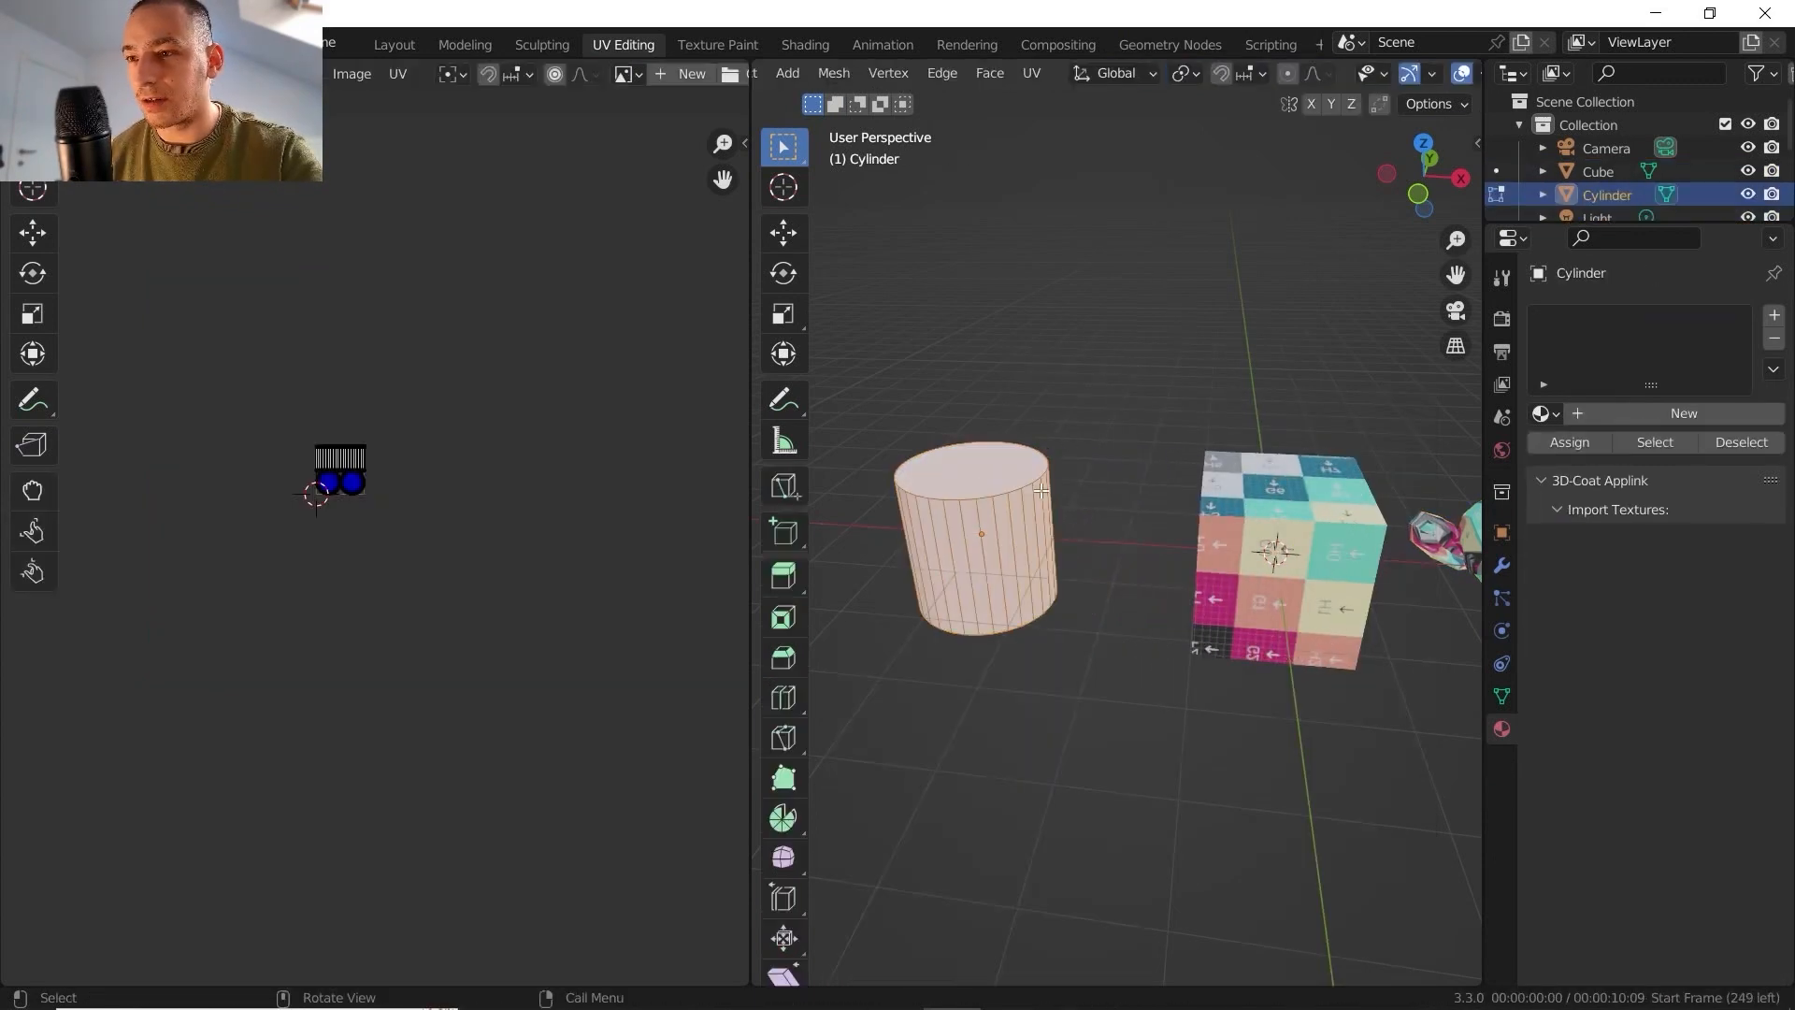
# - Make one side face of the cylinder active and unwrap the mesh with Follow Active Quads in Length Average mode
pyautogui.keyDown('shift'); pyautogui.moveTo(1040, 489); pyautogui.dragTo(1127, 481, button='middle'); pyautogui.keyUp('shift')
pyautogui.scroll(8, 396, 485)
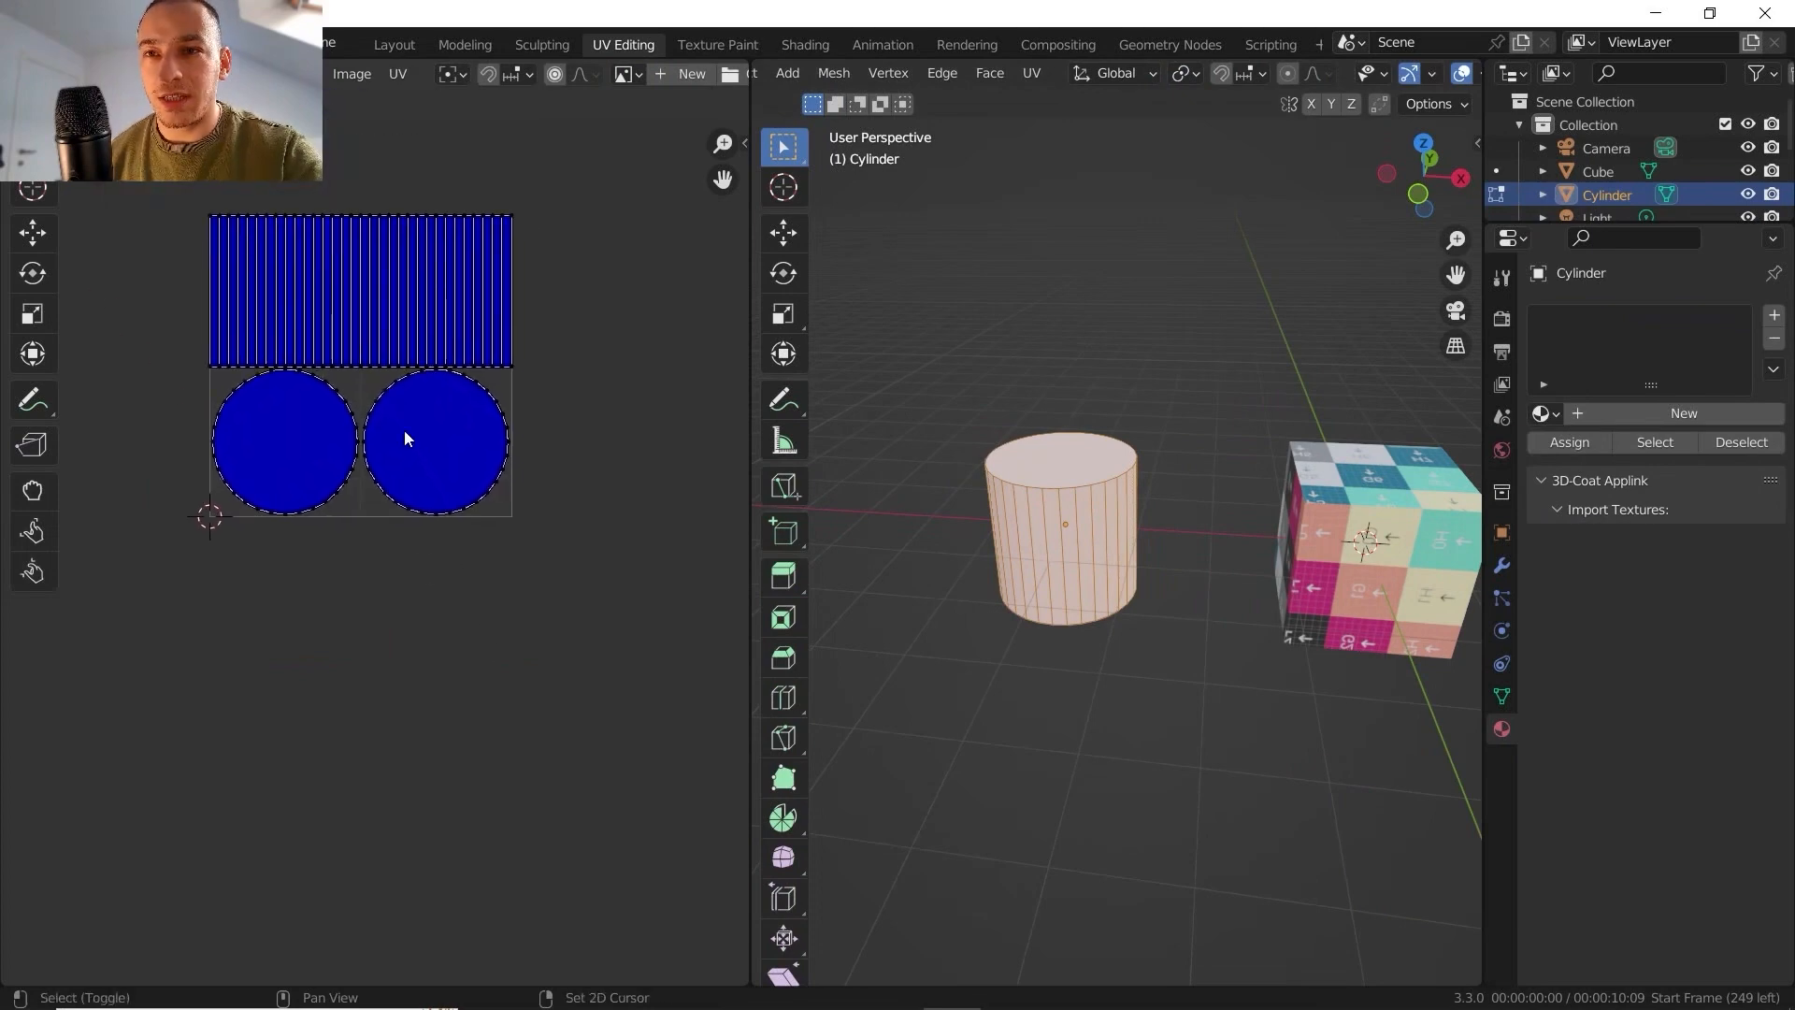
pyautogui.scroll(2, 404, 437)
pyautogui.scroll(3, 1080, 528)
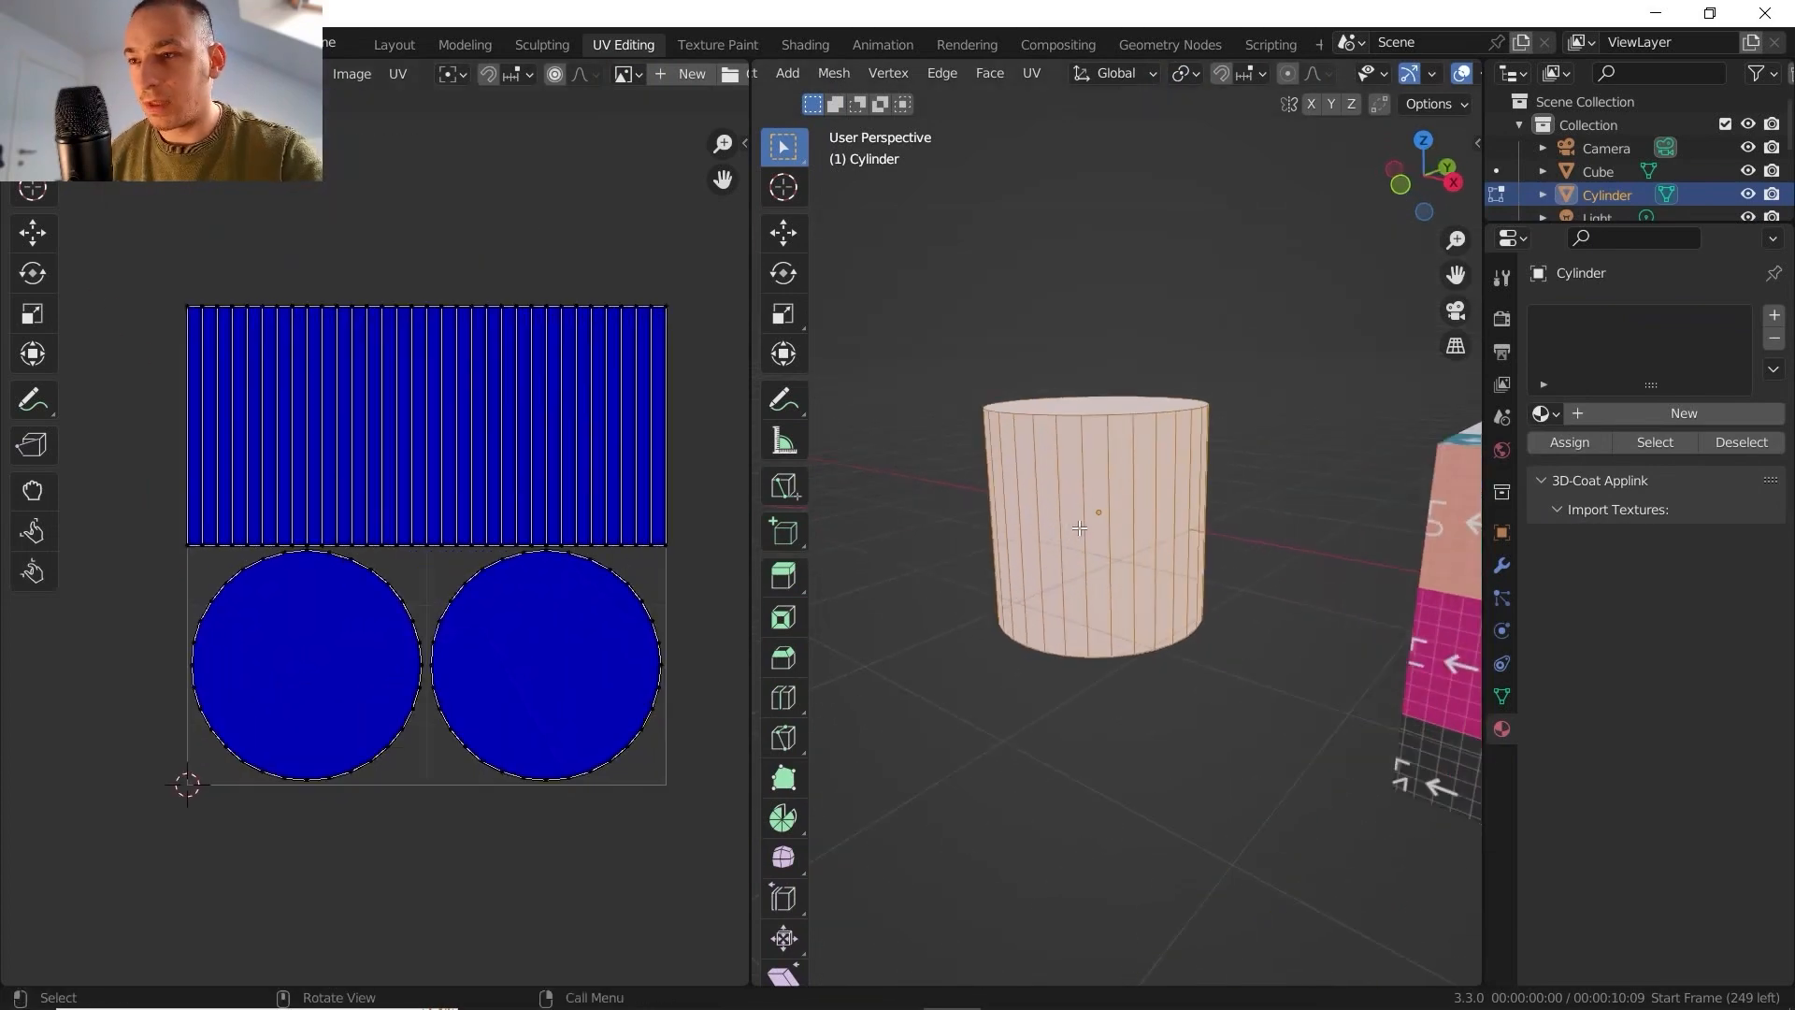
pyautogui.keyDown('alt'); pyautogui.click(1077, 513); pyautogui.keyUp('alt')
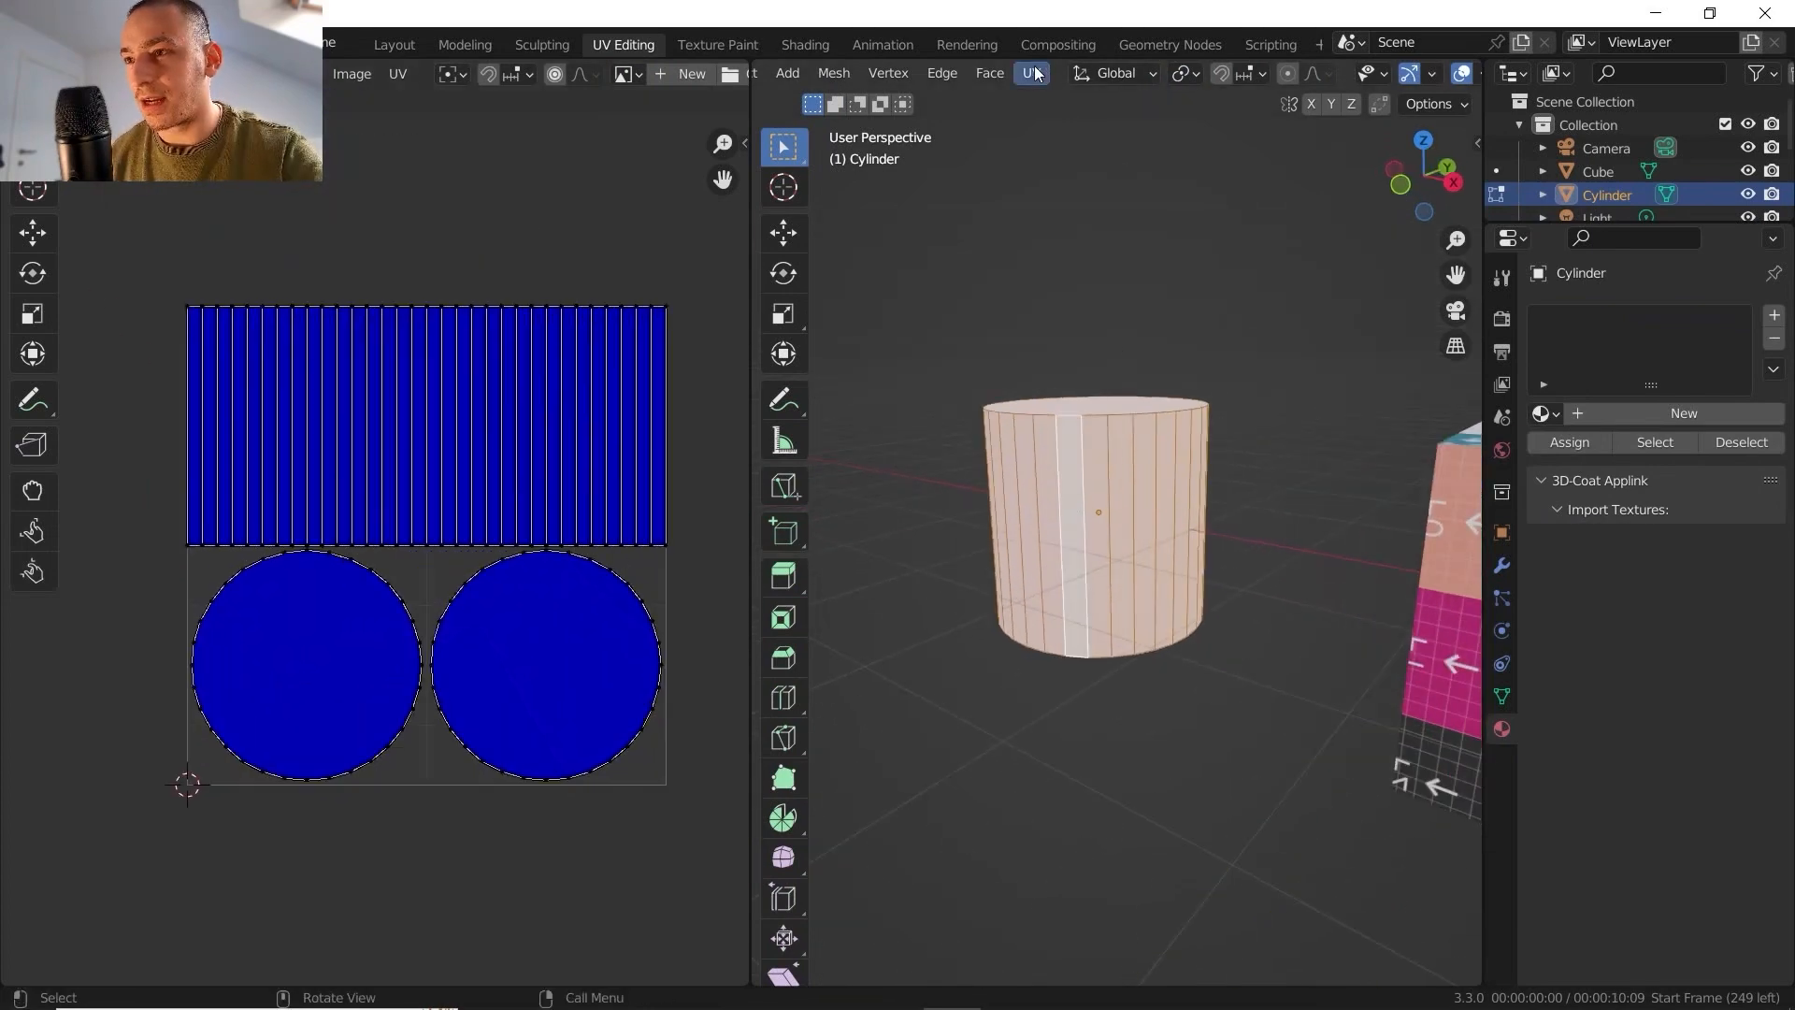
pyautogui.click(1032, 74)
pyautogui.click(1108, 179)
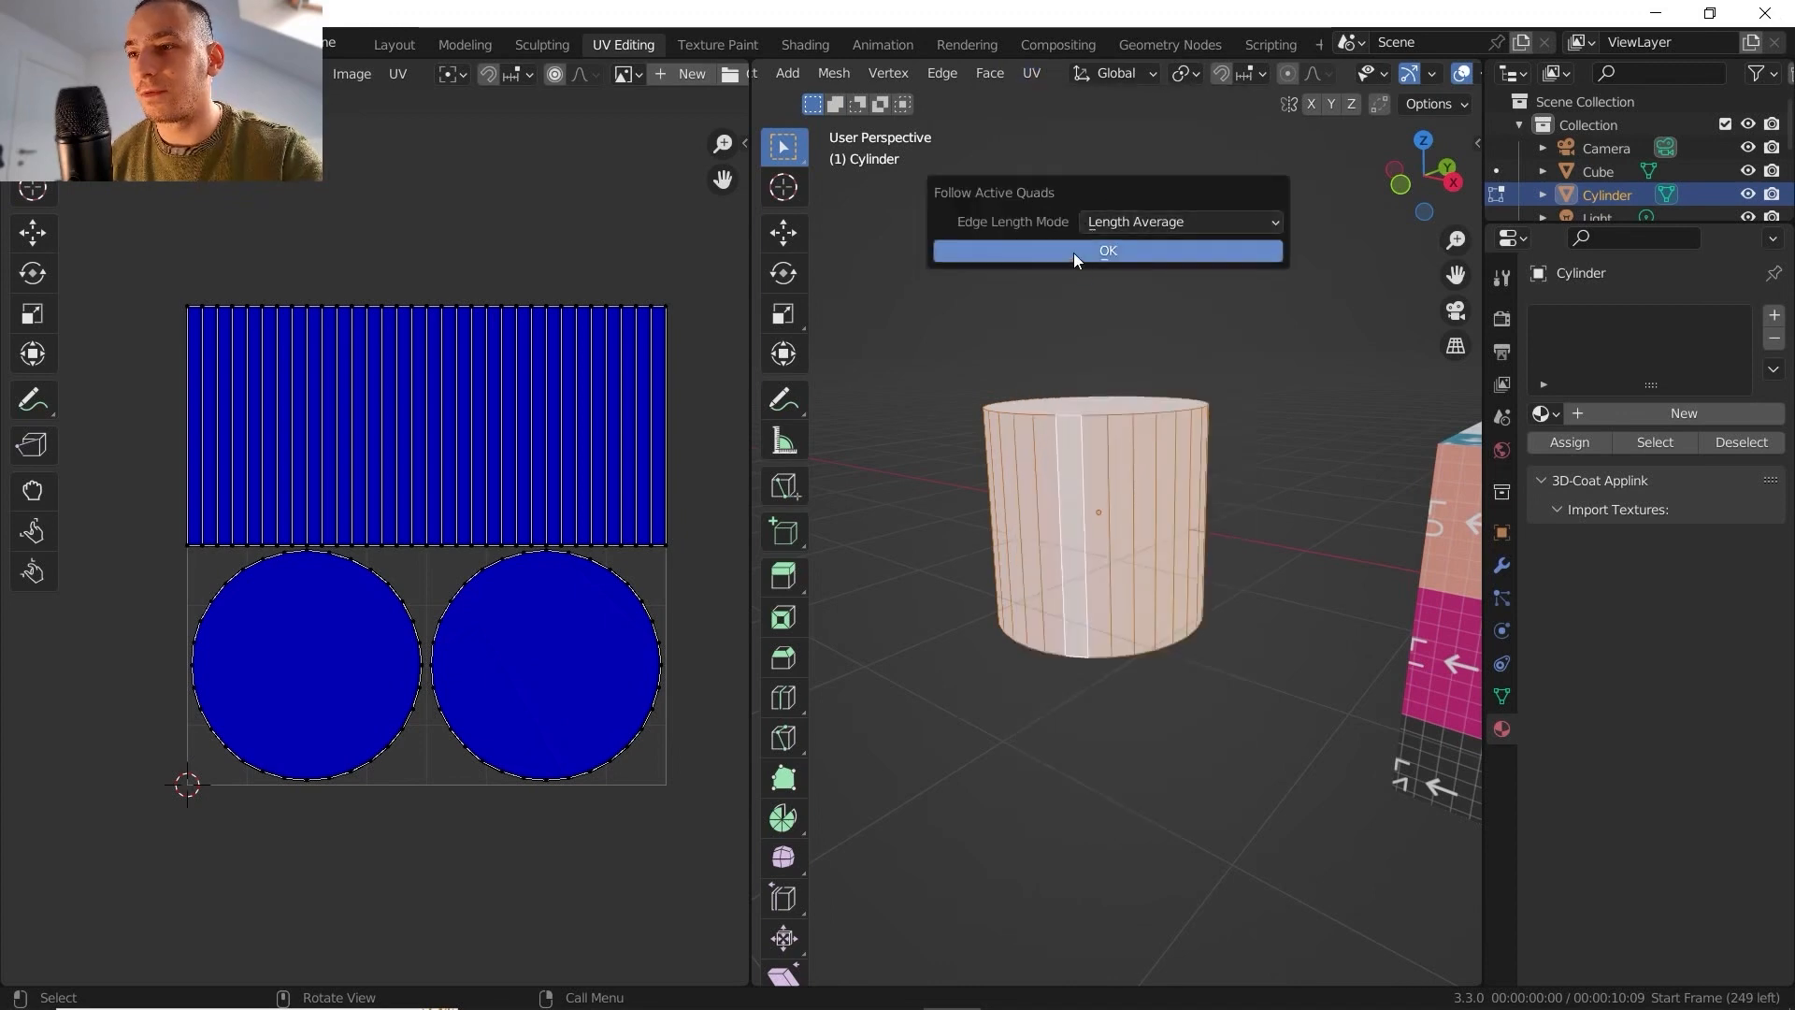
pyautogui.click(1073, 253)
pyautogui.scroll(1, 462, 488)
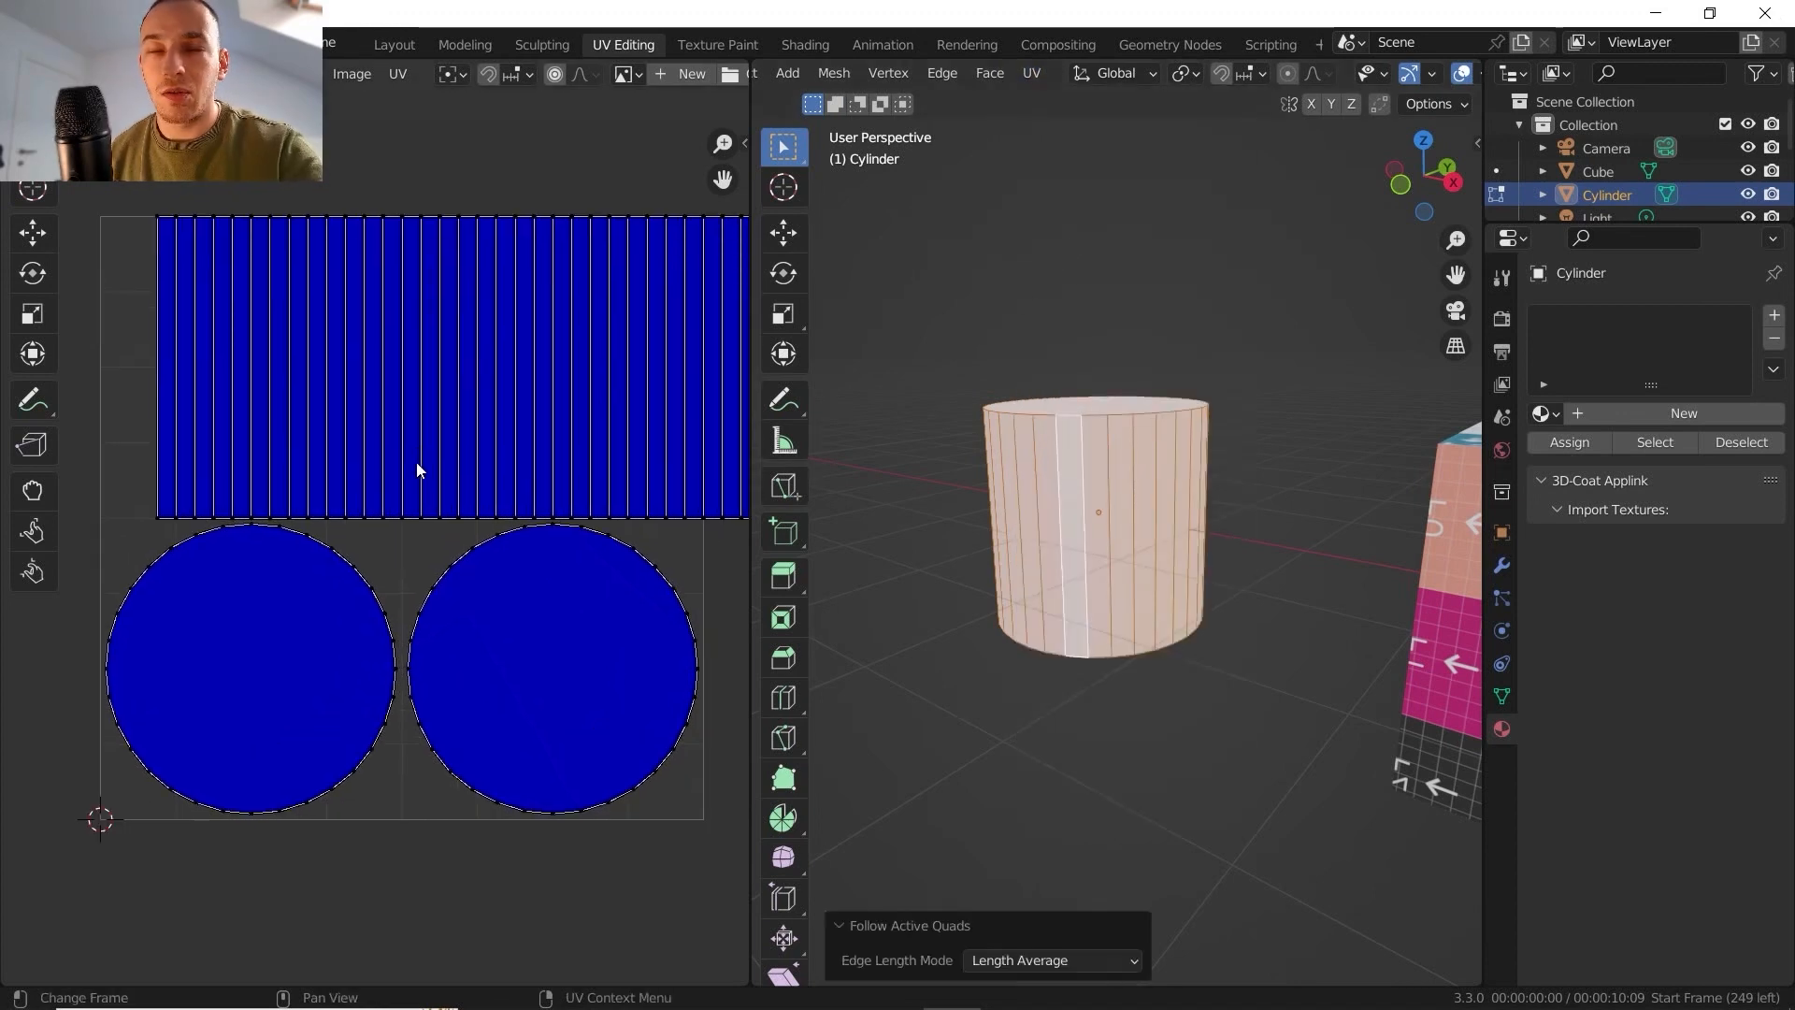
pyautogui.moveTo(433, 461); pyautogui.dragTo(378, 513, button='middle')
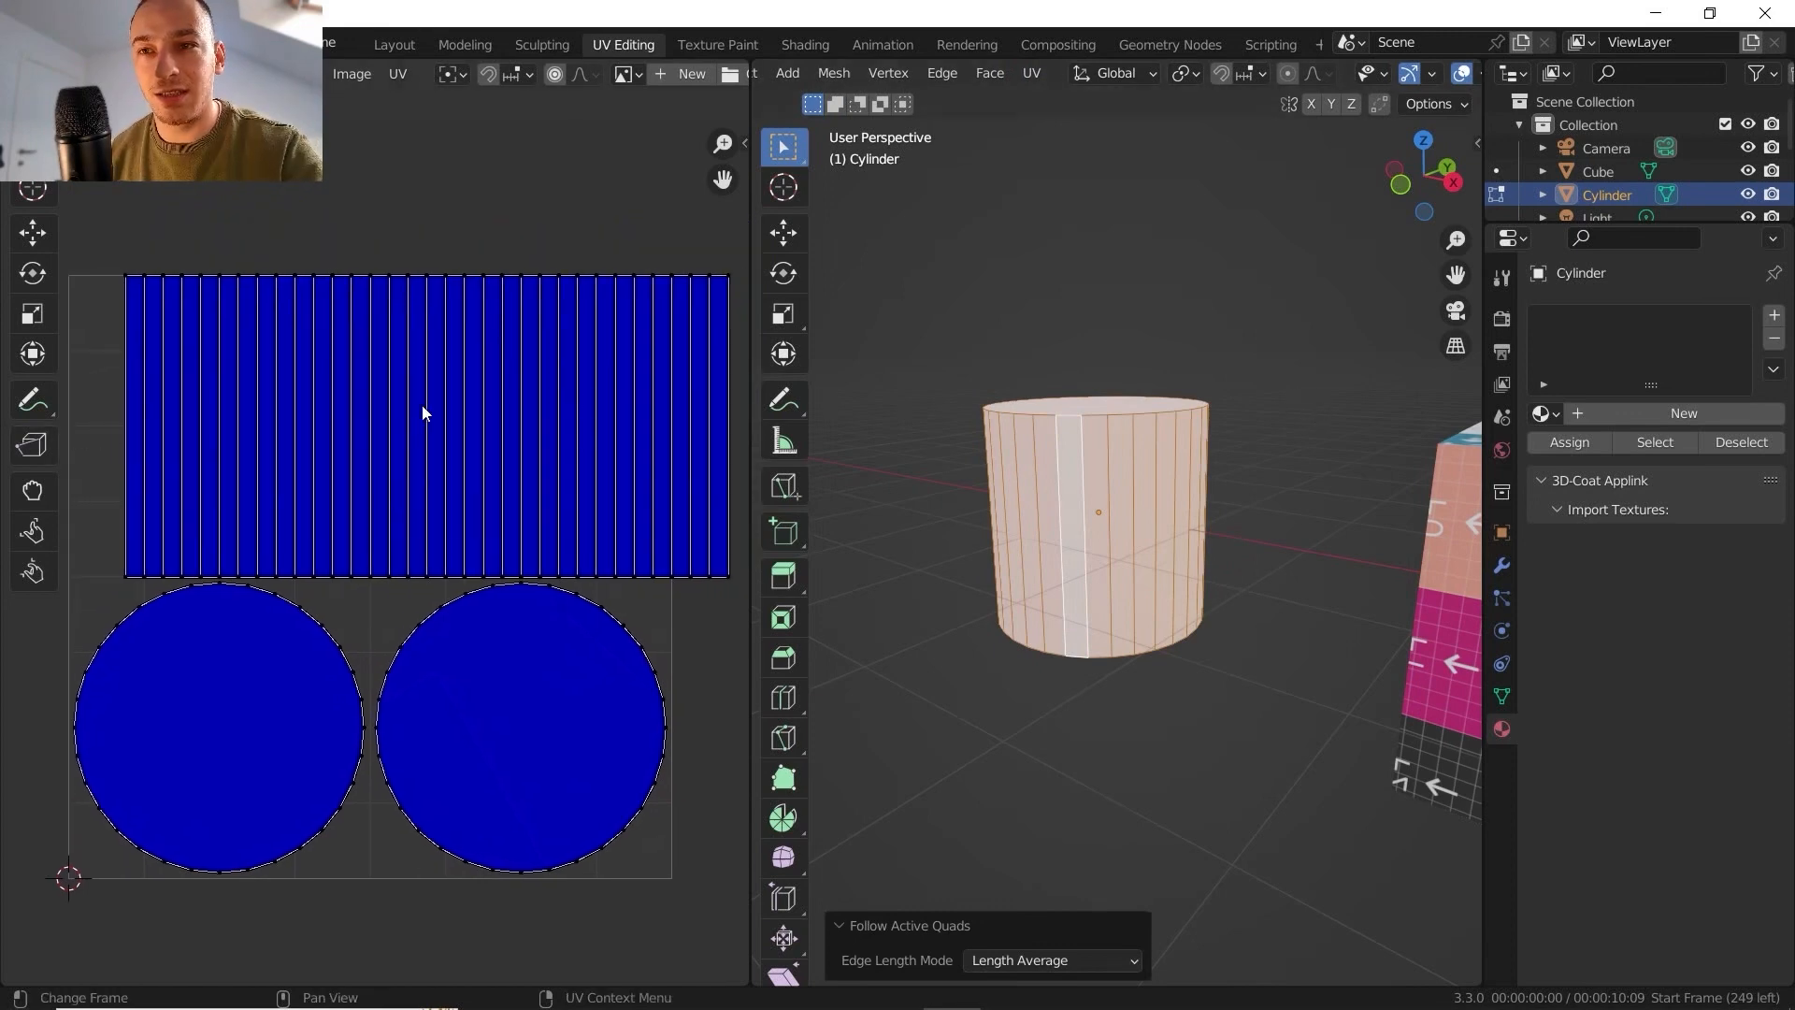
# - Add two horizontal loop cuts around the cylinder's side and extrude the middle band of faces inward
pyautogui.moveTo(1169, 417); pyautogui.dragTo(1133, 452, button='middle')
pyautogui.scroll(3, 1144, 425)
pyautogui.hotkey('ctrl', 'r')
pyautogui.scroll(1, 1090, 477)
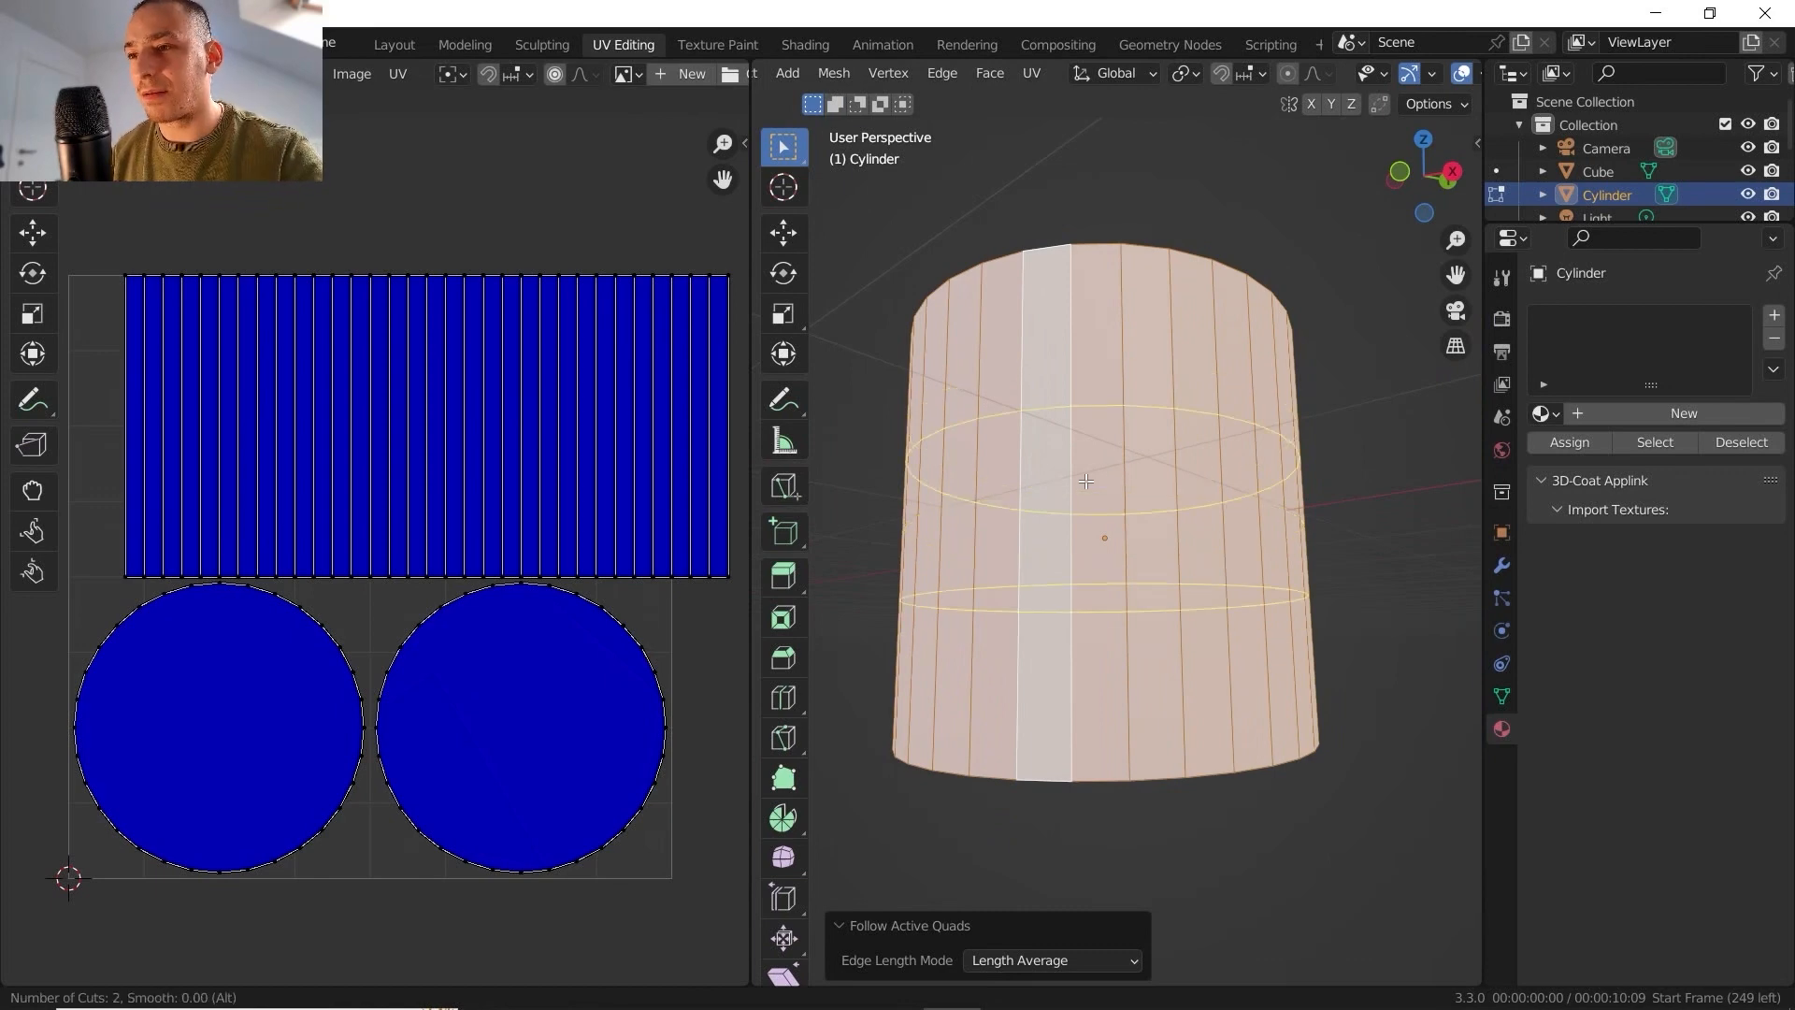
pyautogui.click(1085, 480)
pyautogui.rightClick(1077, 490)
pyautogui.moveTo(1077, 489); pyautogui.dragTo(1029, 367, button='middle')
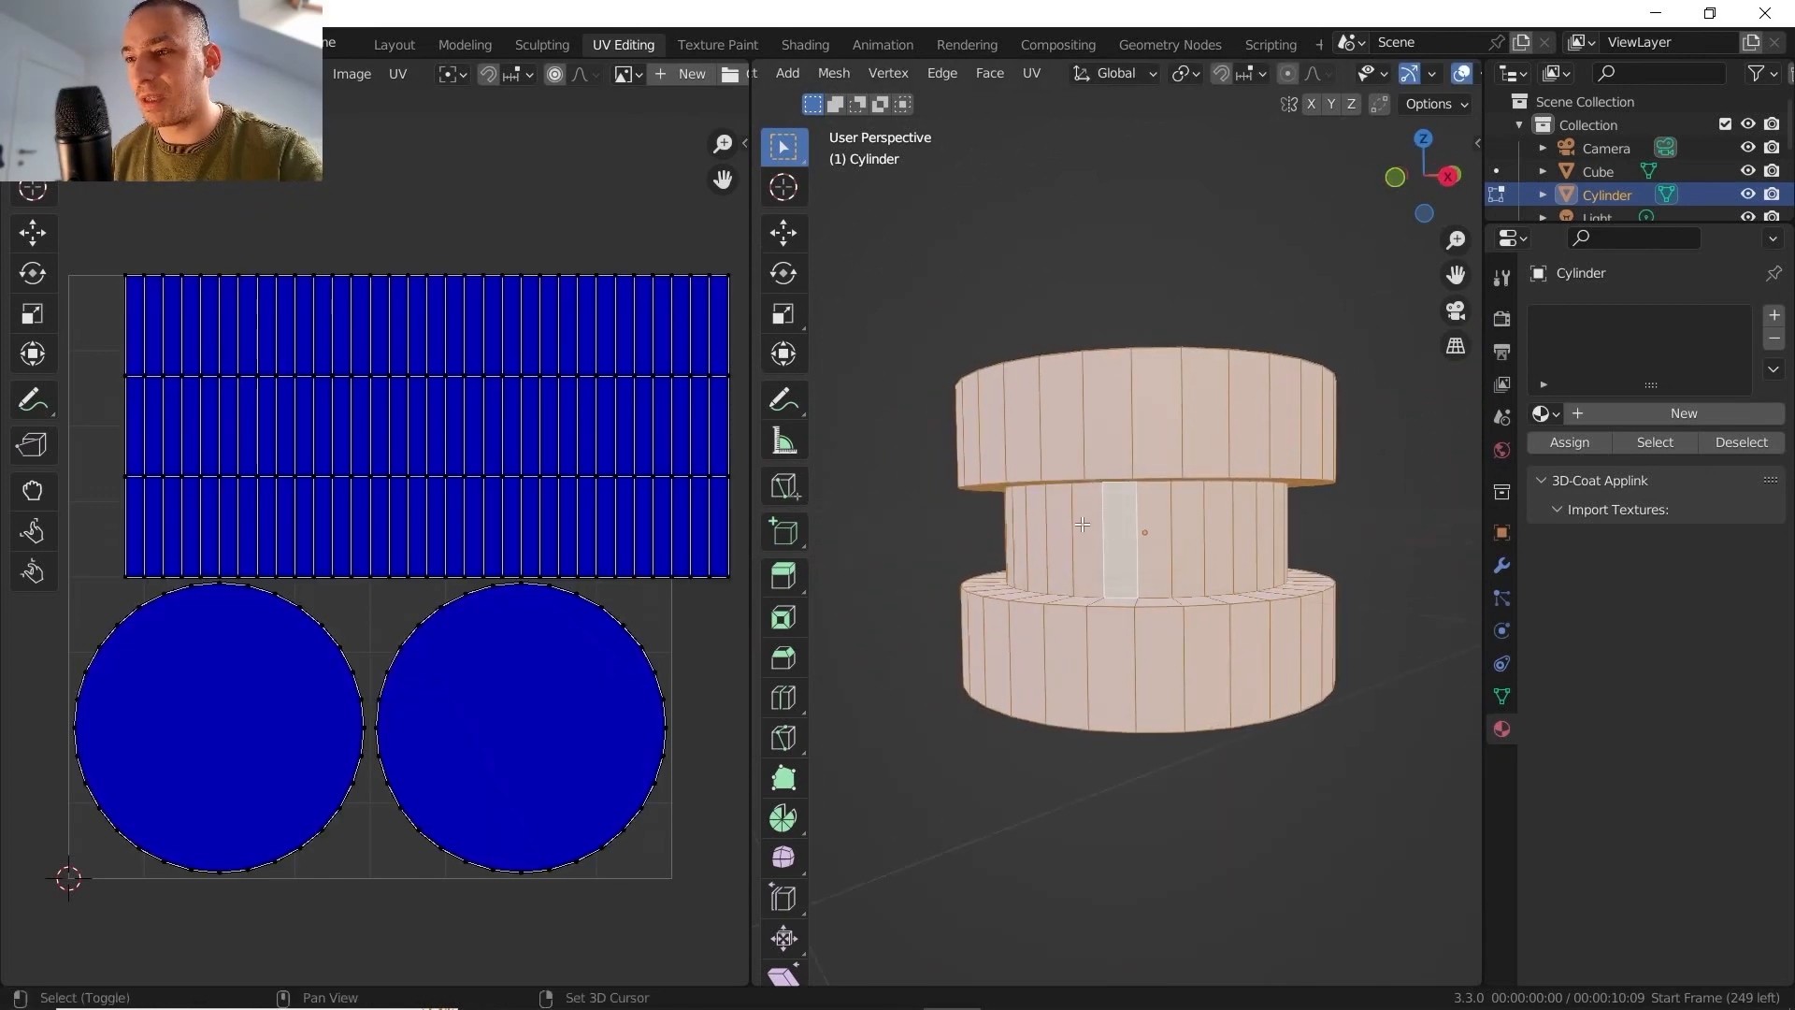
pyautogui.moveTo(1081, 524); pyautogui.dragTo(1090, 536, button='middle')
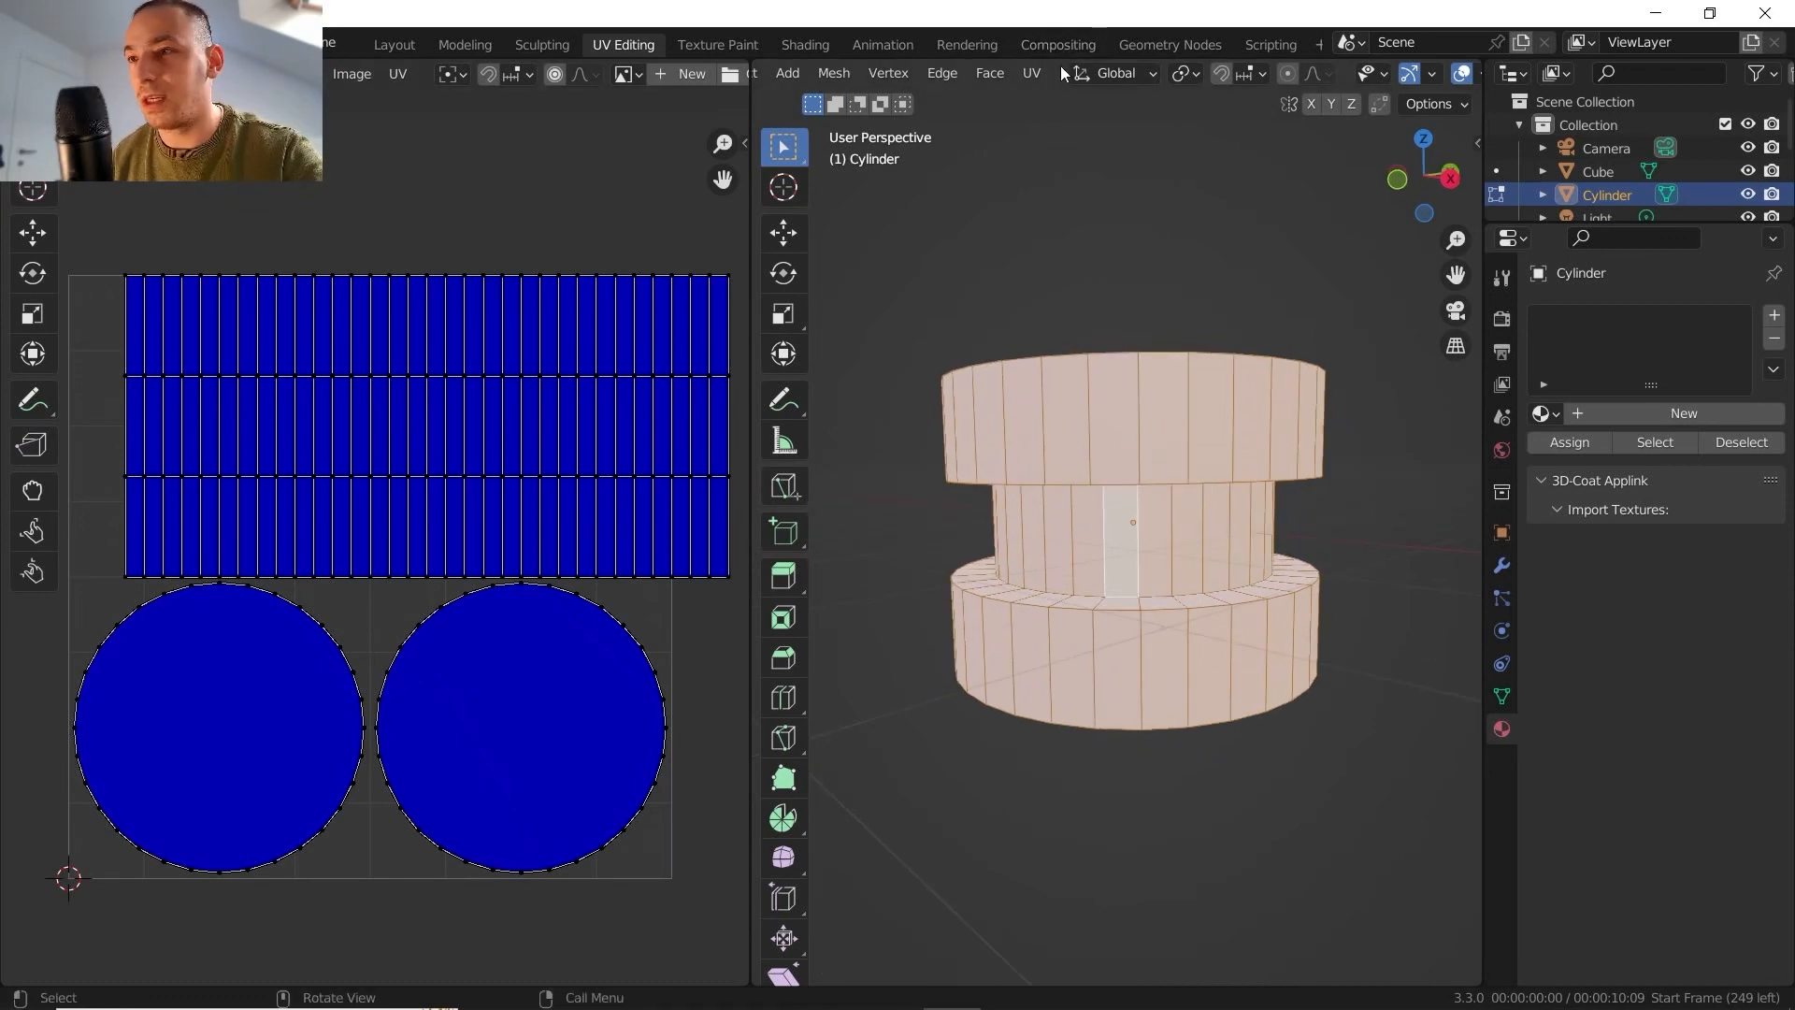
# - Unwrap the stepped cylinder from its active middle-band face with Follow Active Quads in Length Average mode and inspect the layout
pyautogui.scroll(2, 393, 473)
pyautogui.scroll(-2, 392, 465)
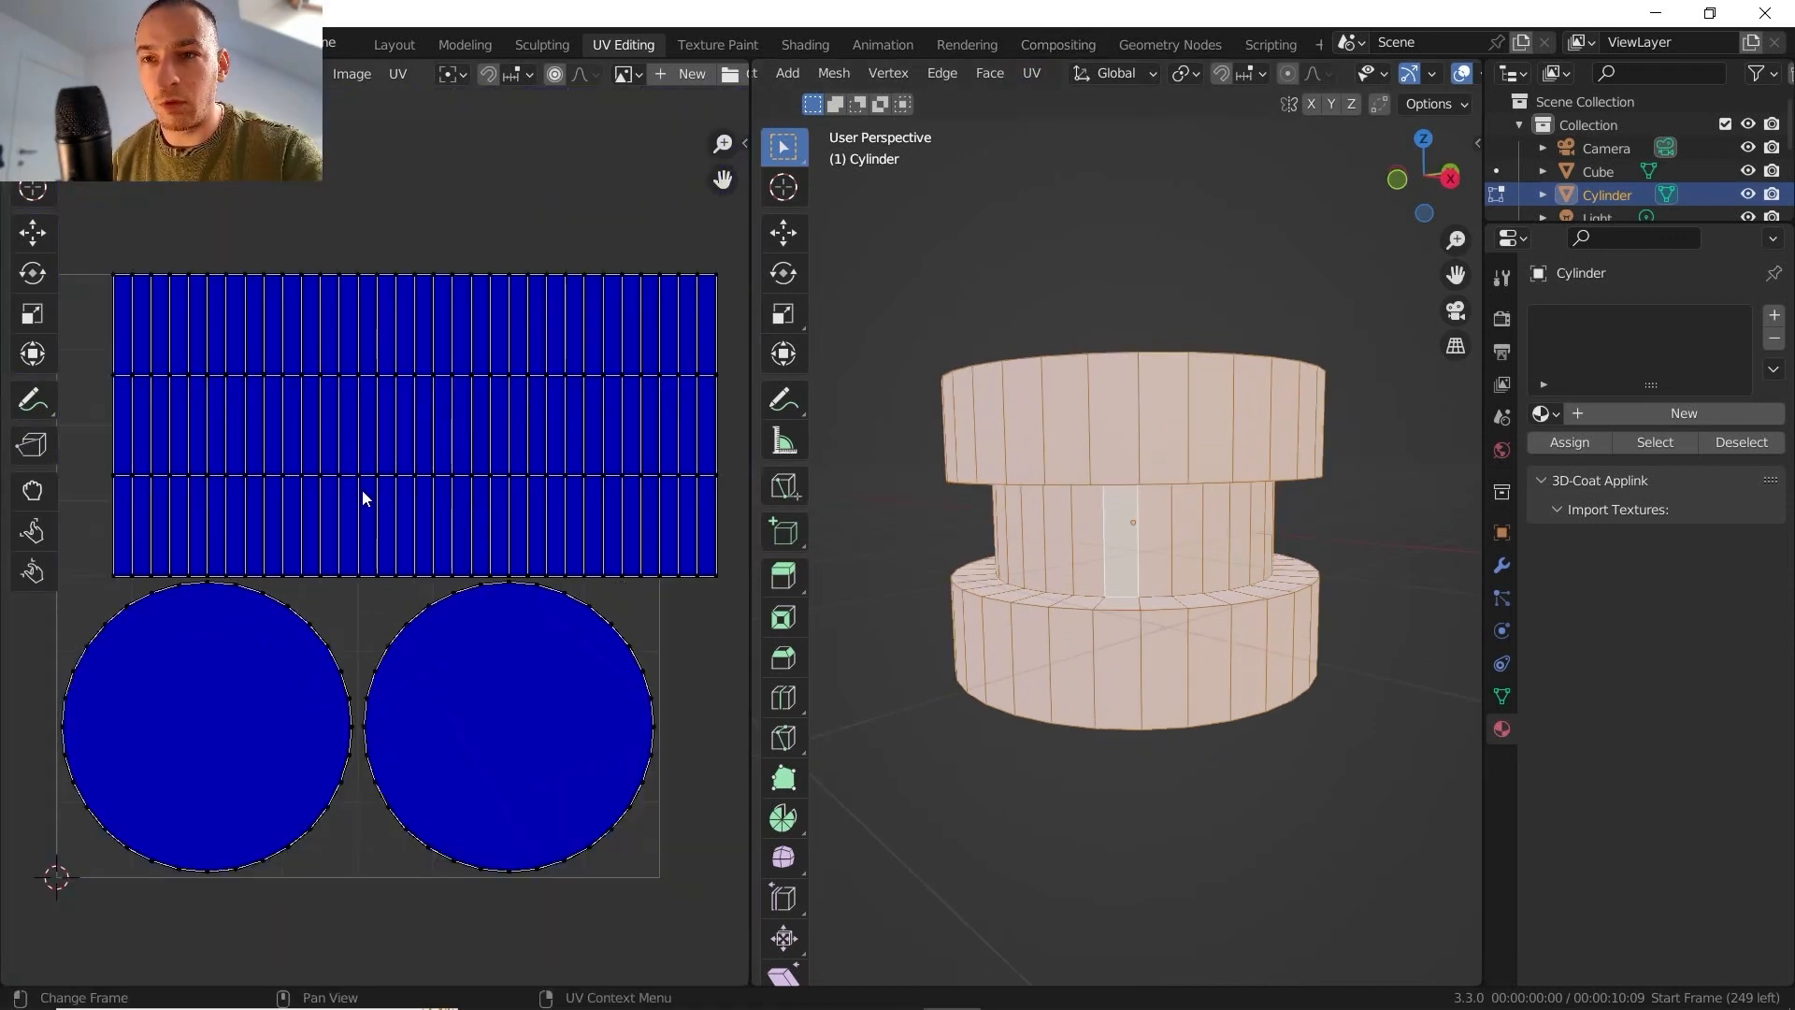
pyautogui.moveTo(1168, 616); pyautogui.dragTo(1157, 667, button='middle')
pyautogui.scroll(8, 1131, 584)
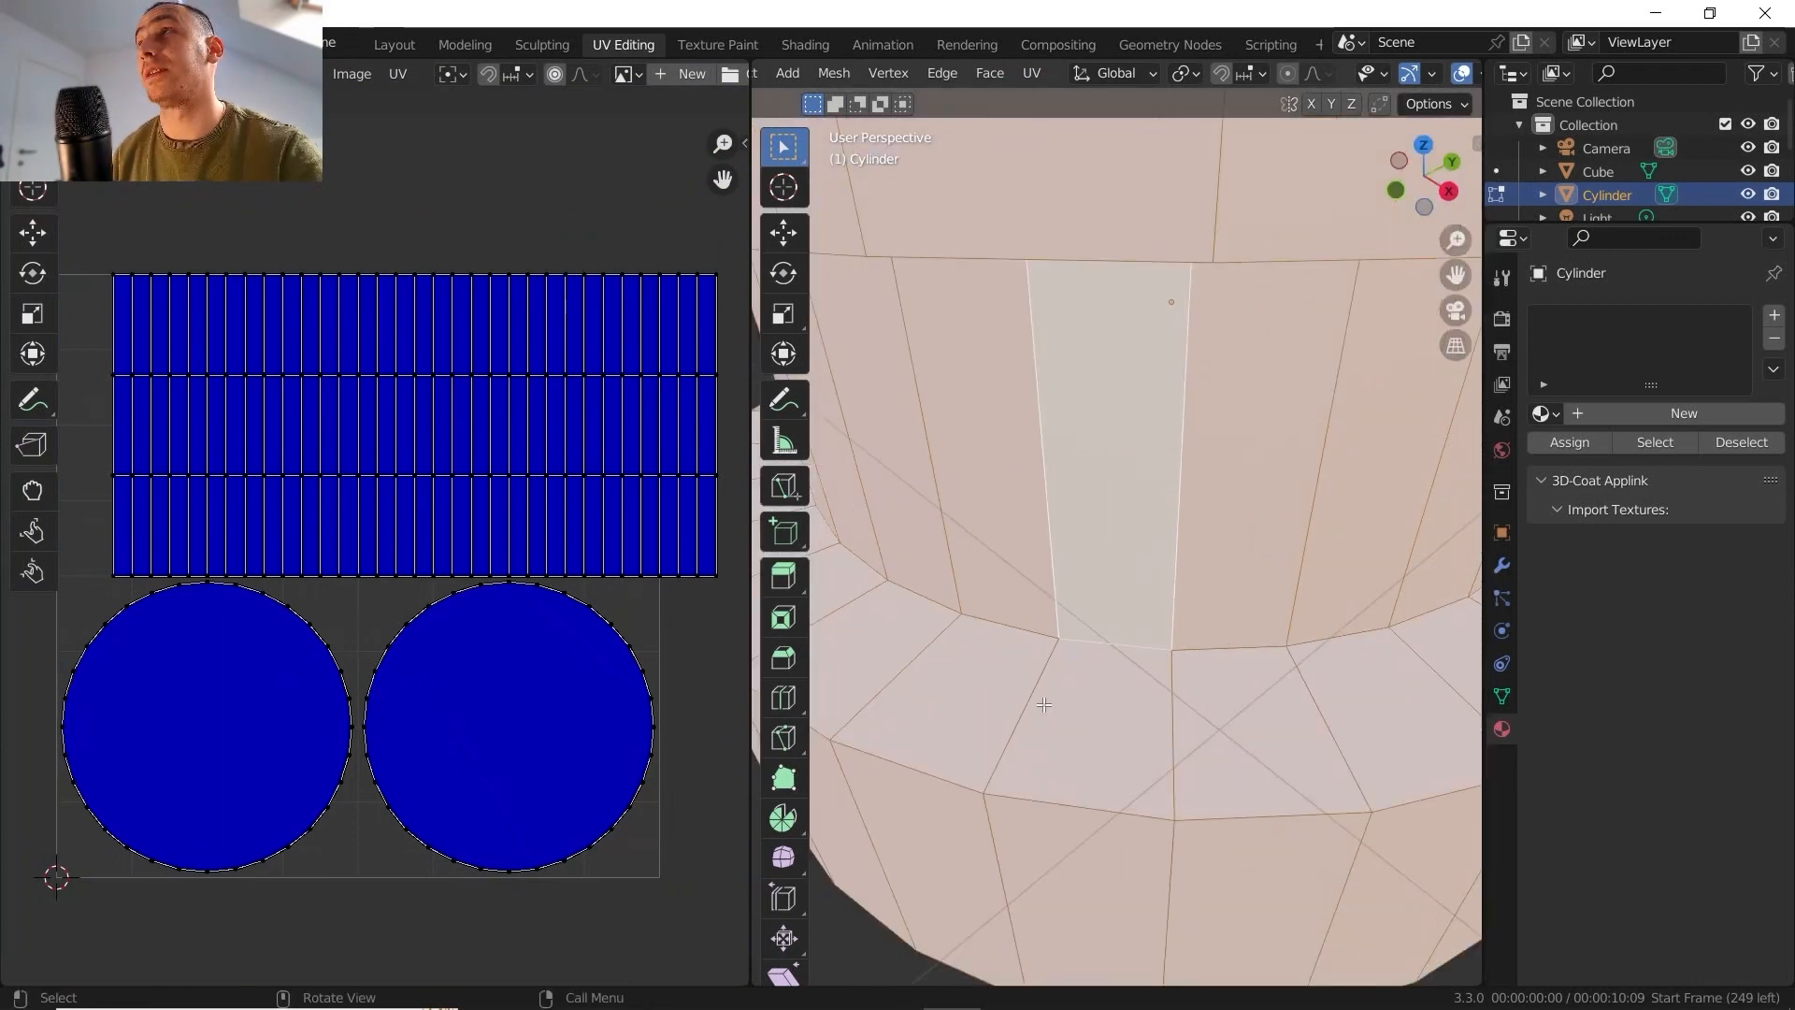
pyautogui.click(1034, 79)
pyautogui.click(1085, 179)
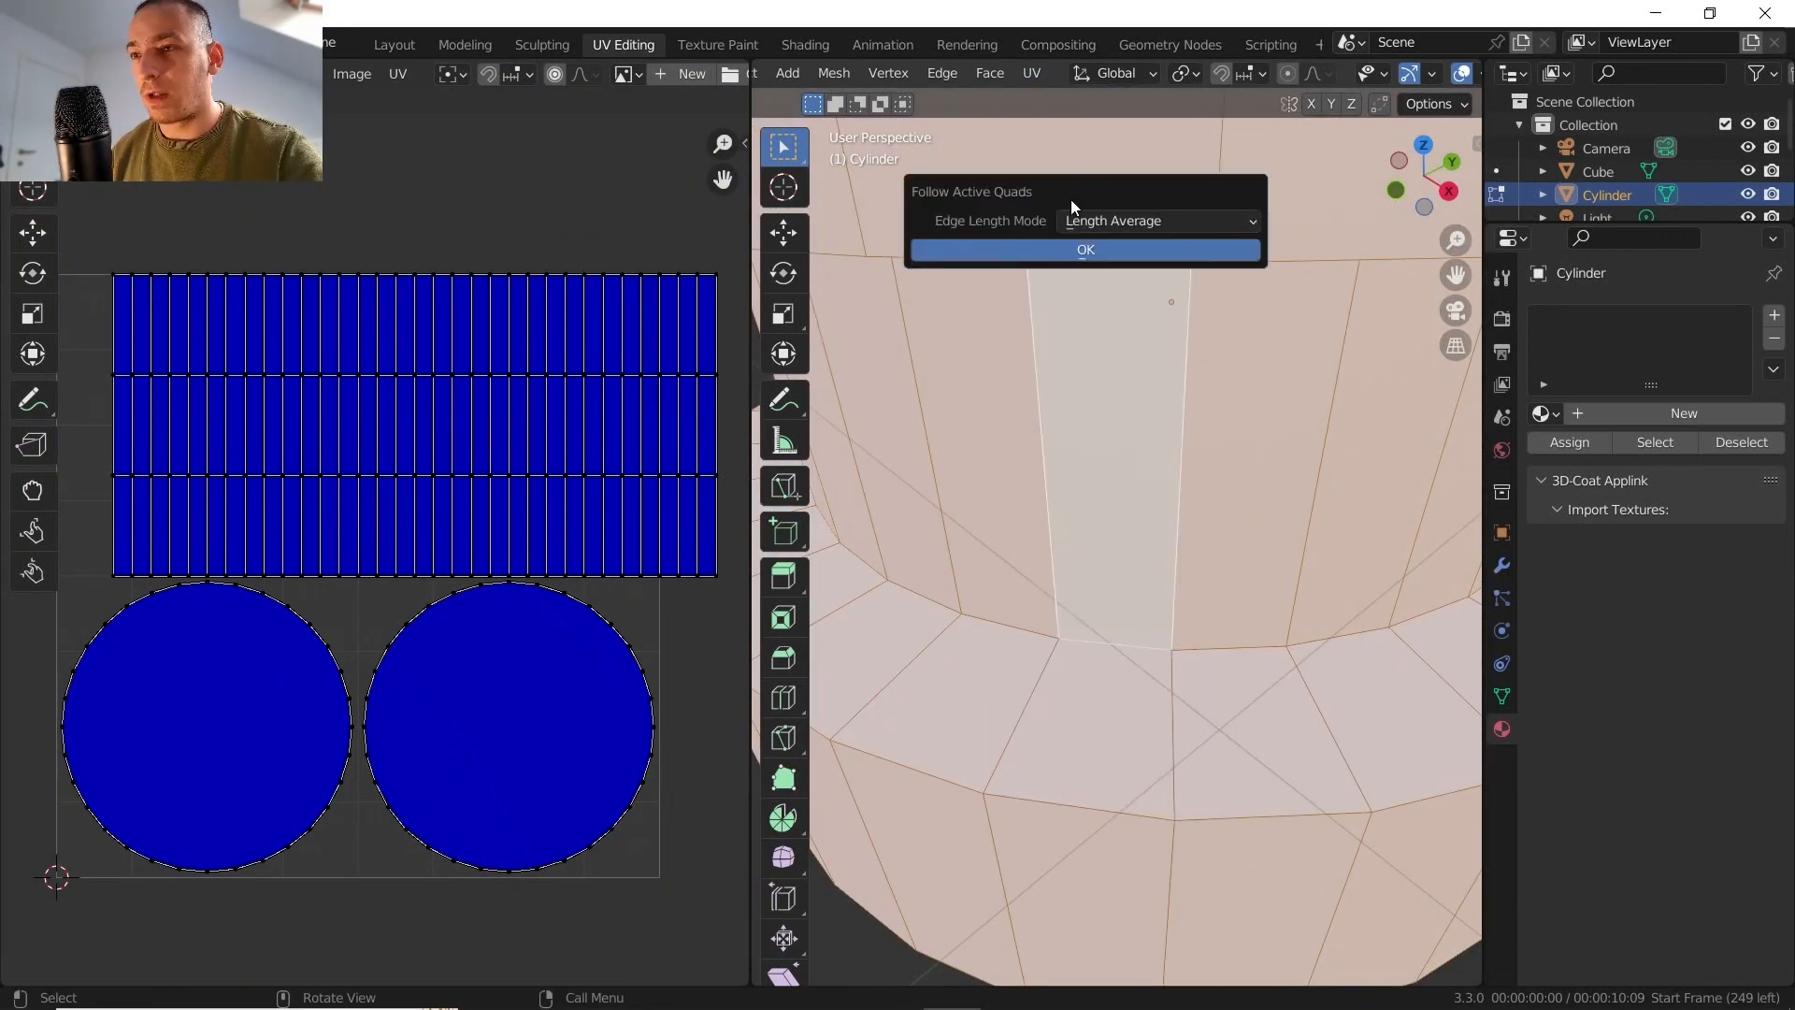
pyautogui.click(1068, 256)
pyautogui.scroll(-3, 283, 496)
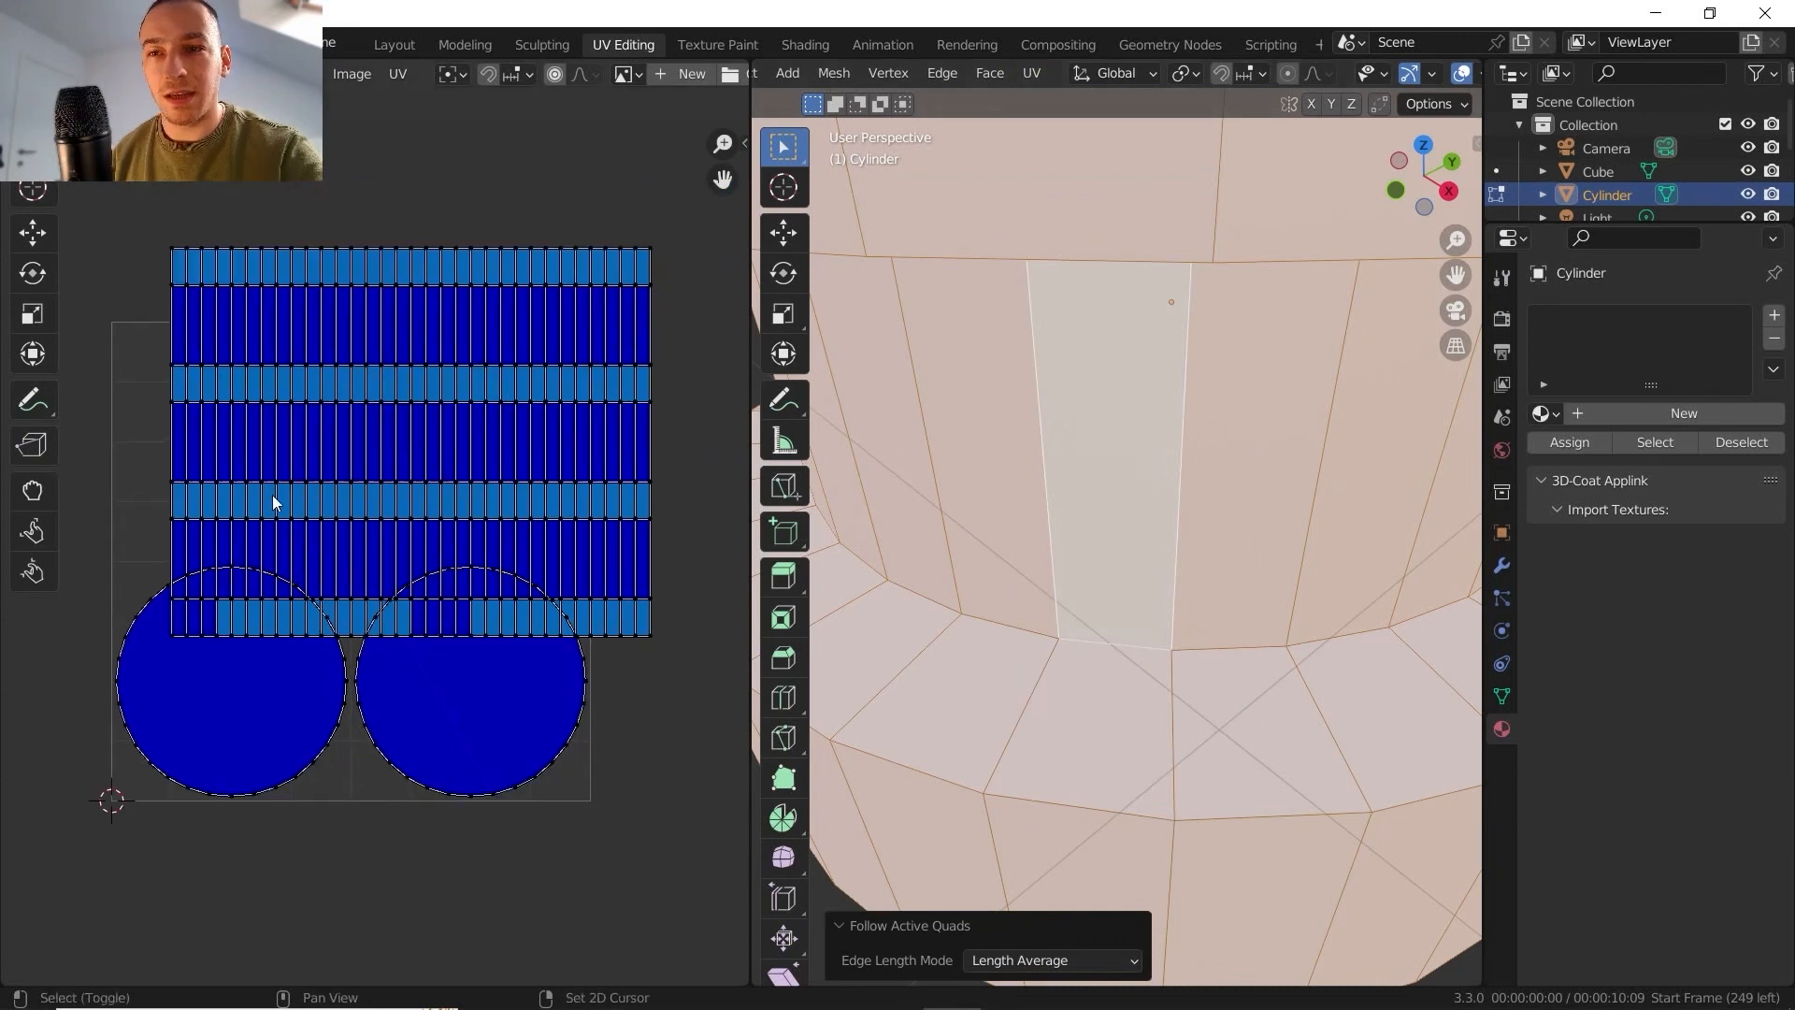
pyautogui.scroll(4, 285, 493)
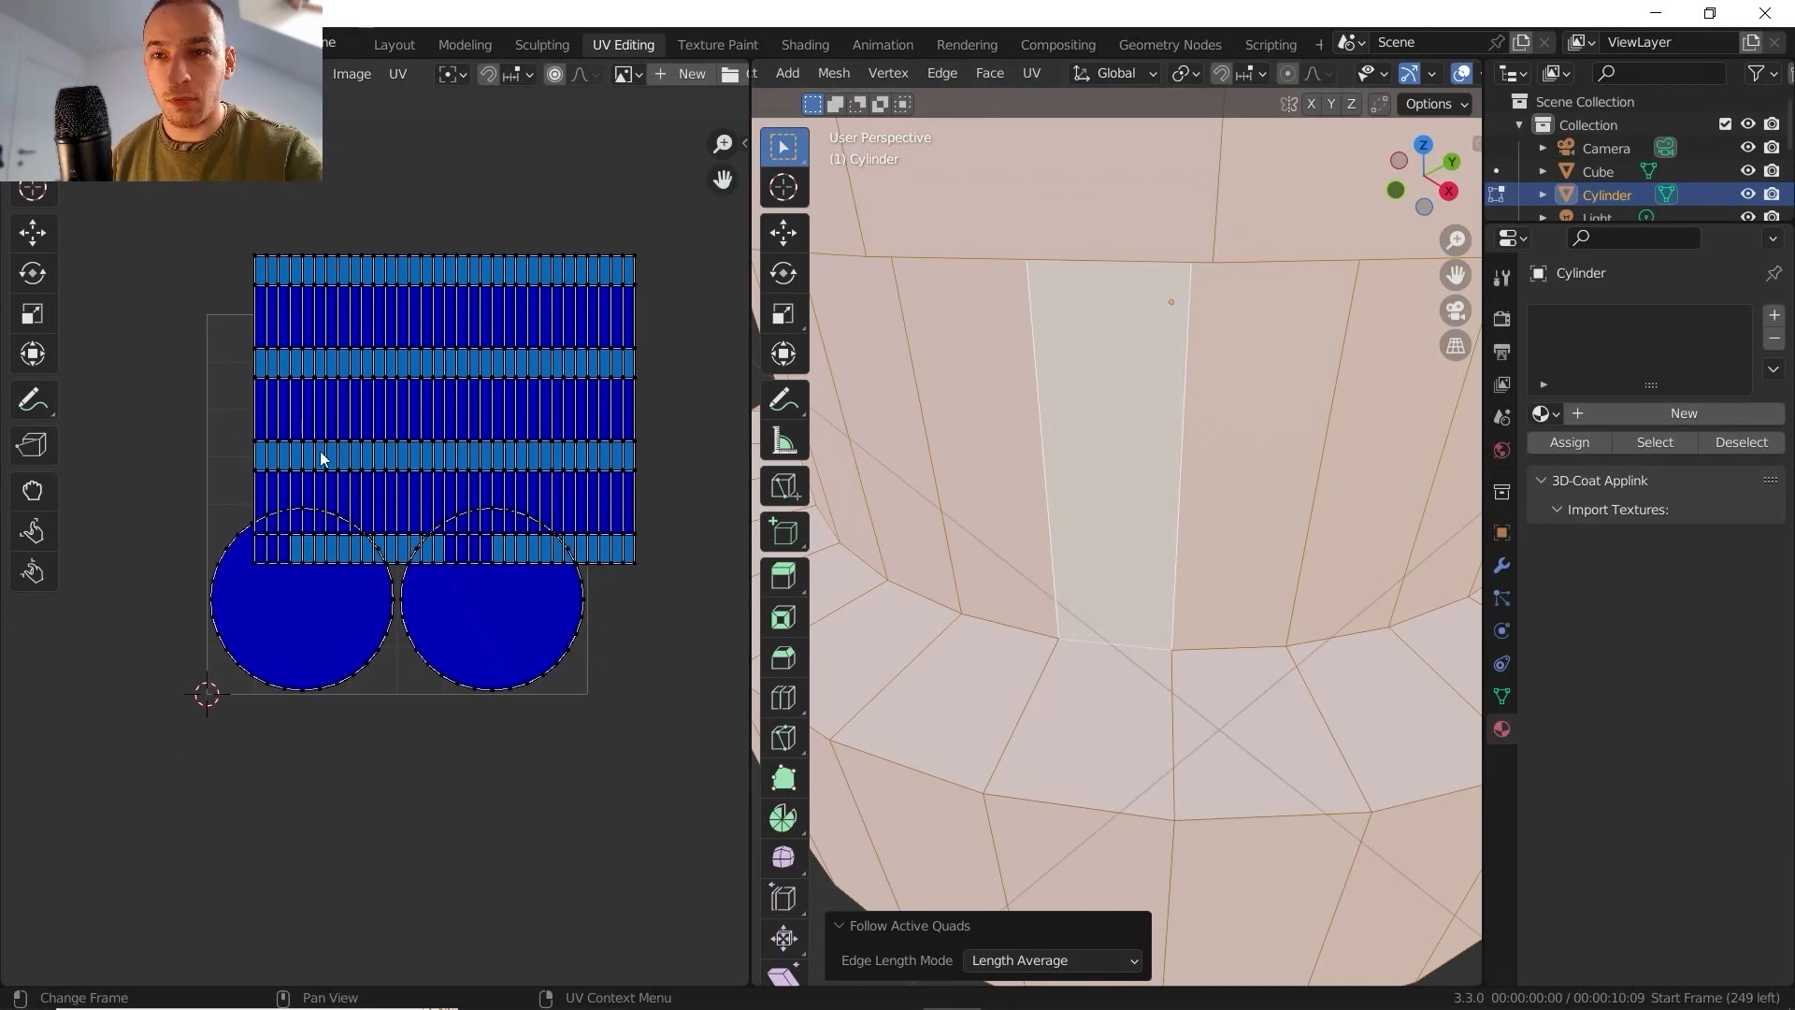
pyautogui.scroll(-2, 337, 458)
pyautogui.scroll(2, 356, 482)
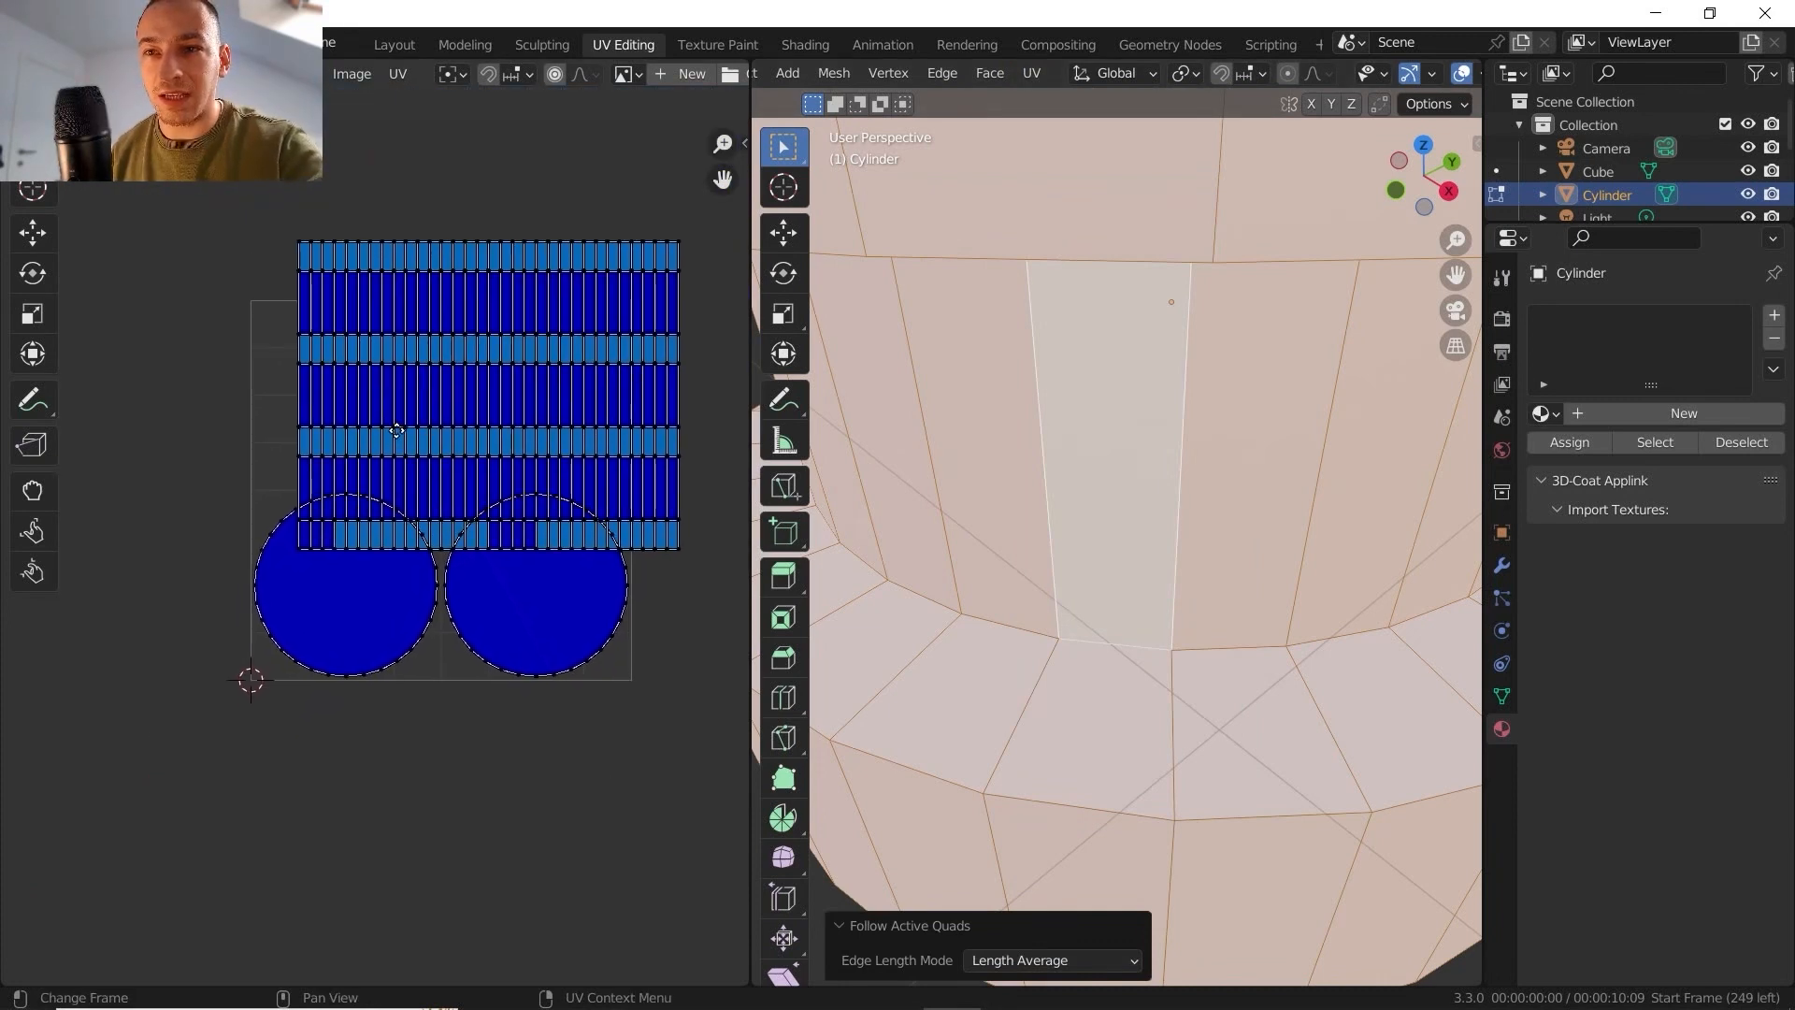
pyautogui.moveTo(402, 439); pyautogui.dragTo(314, 613, button='middle')
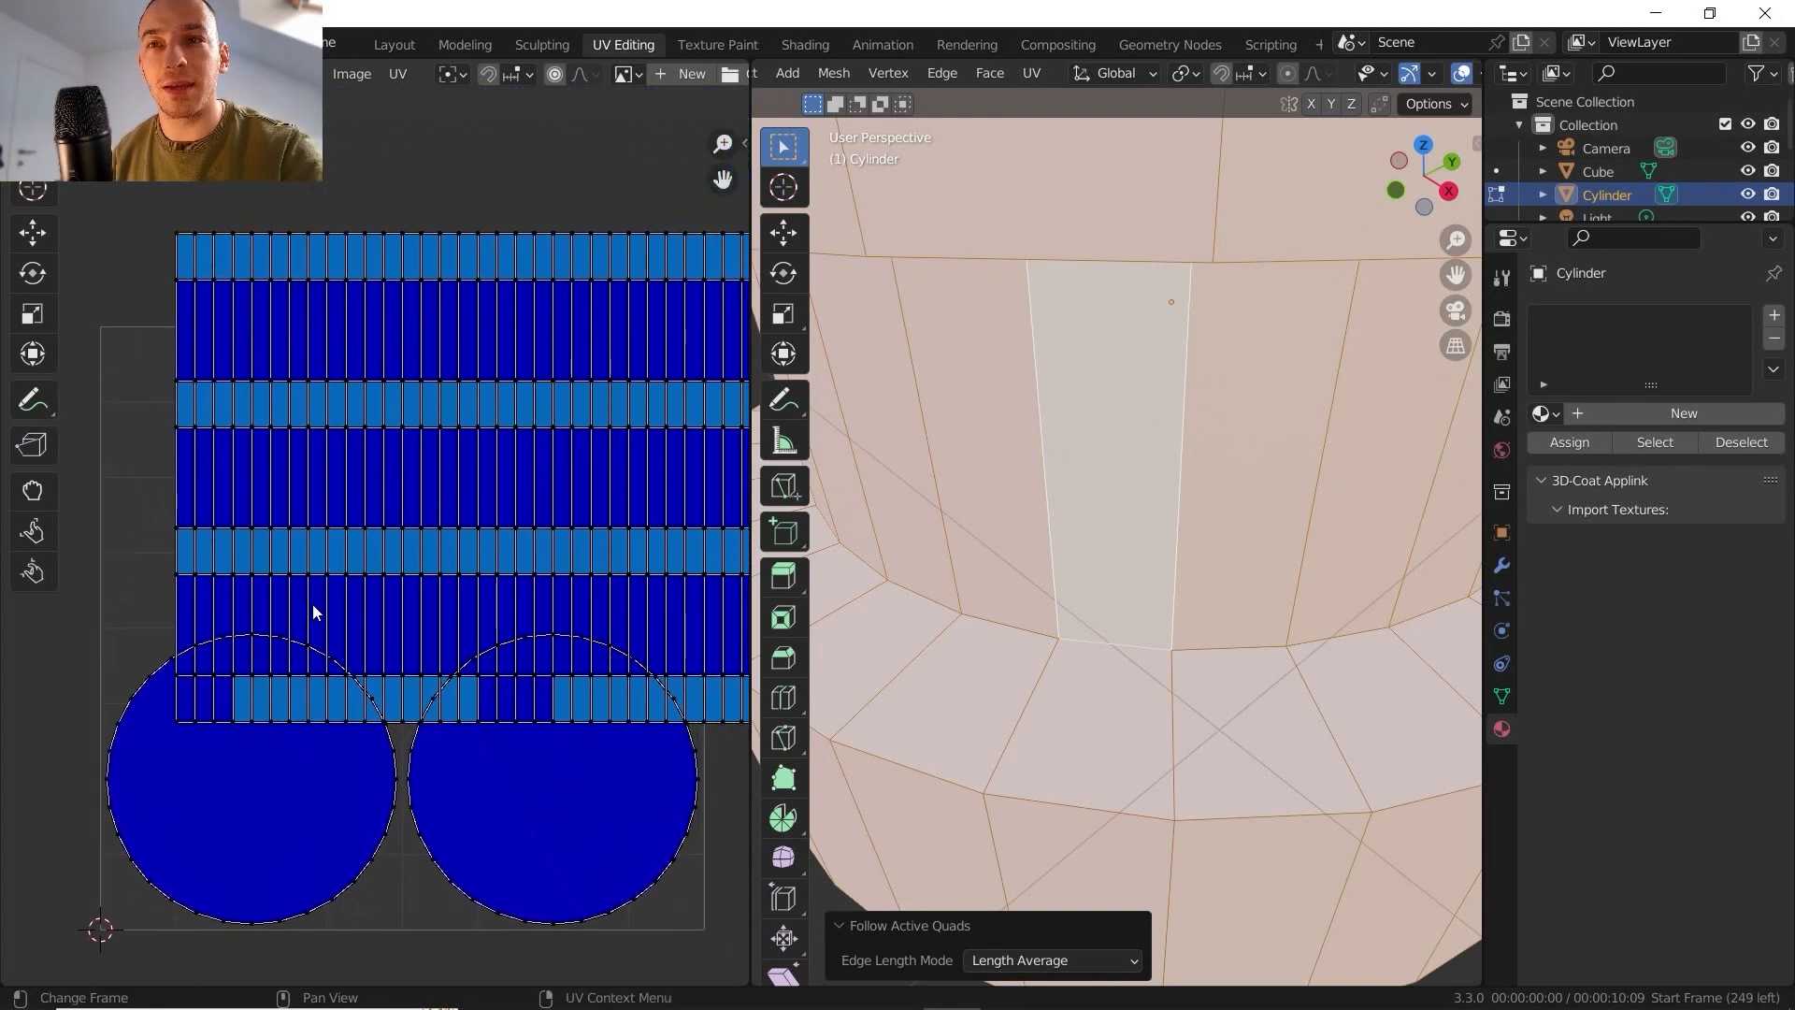
# - Examine the stepped cylinder from several angles together with its Follow Active Quads UV layout
pyautogui.scroll(-8, 1047, 510)
pyautogui.moveTo(1042, 501); pyautogui.dragTo(1068, 357, button='middle')
pyautogui.keyDown('shift'); pyautogui.moveTo(1102, 428); pyautogui.dragTo(1110, 272, button='middle'); pyautogui.keyUp('shift')
pyautogui.click(1033, 73)
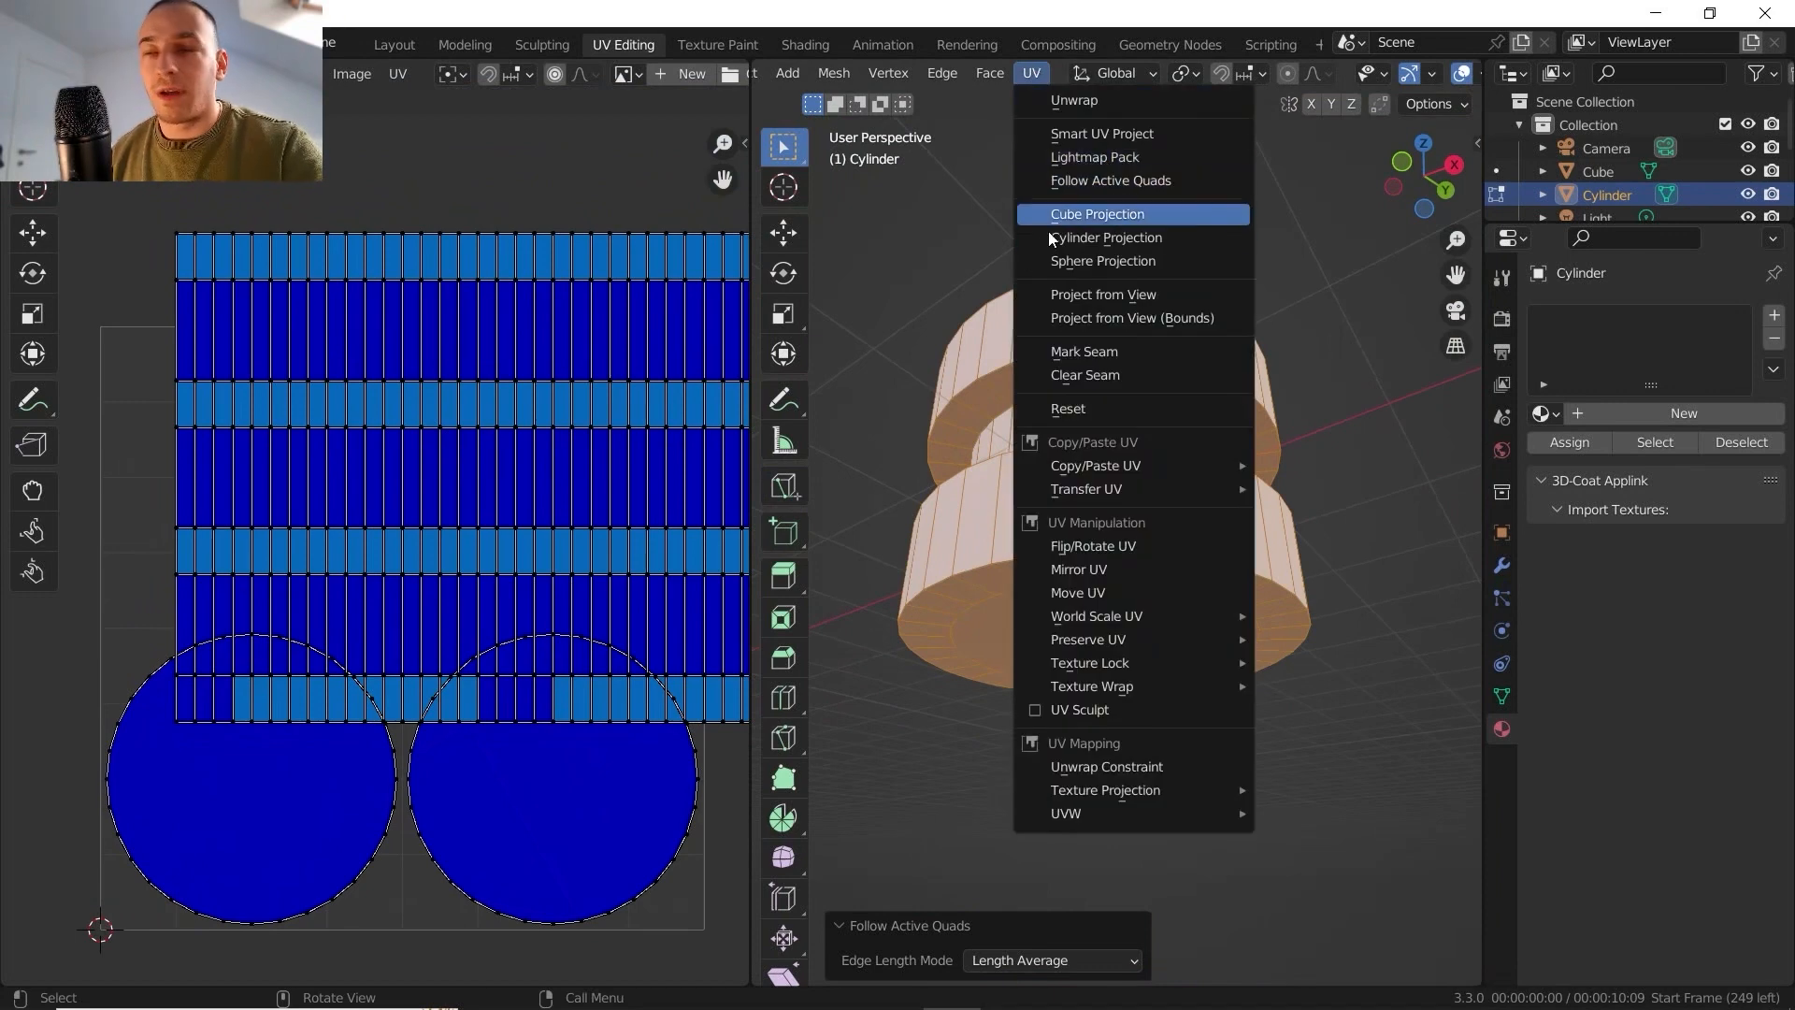
pyautogui.moveTo(463, 419); pyautogui.dragTo(443, 439, button='middle')
pyautogui.scroll(-2, 443, 440)
pyautogui.moveTo(1126, 402); pyautogui.dragTo(1105, 456, button='middle')
pyautogui.scroll(-2, 1123, 547)
pyautogui.scroll(4, 1110, 528)
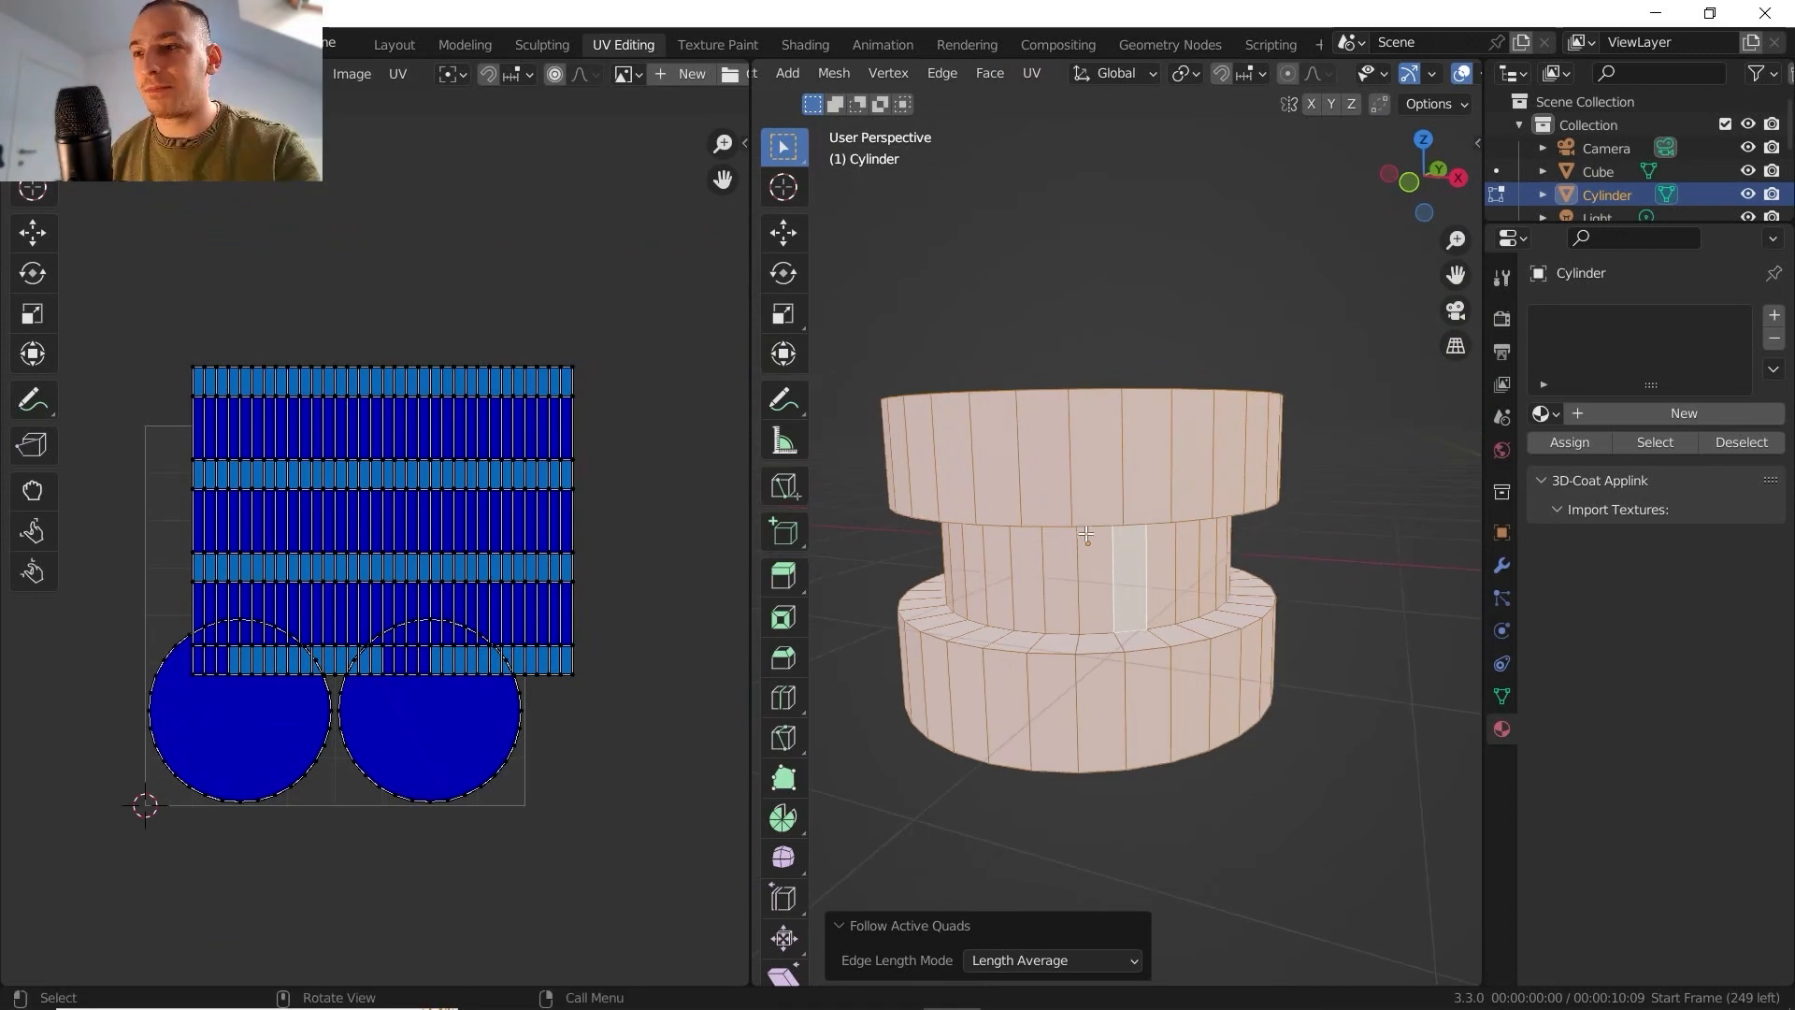
pyautogui.scroll(-4, 1086, 534)
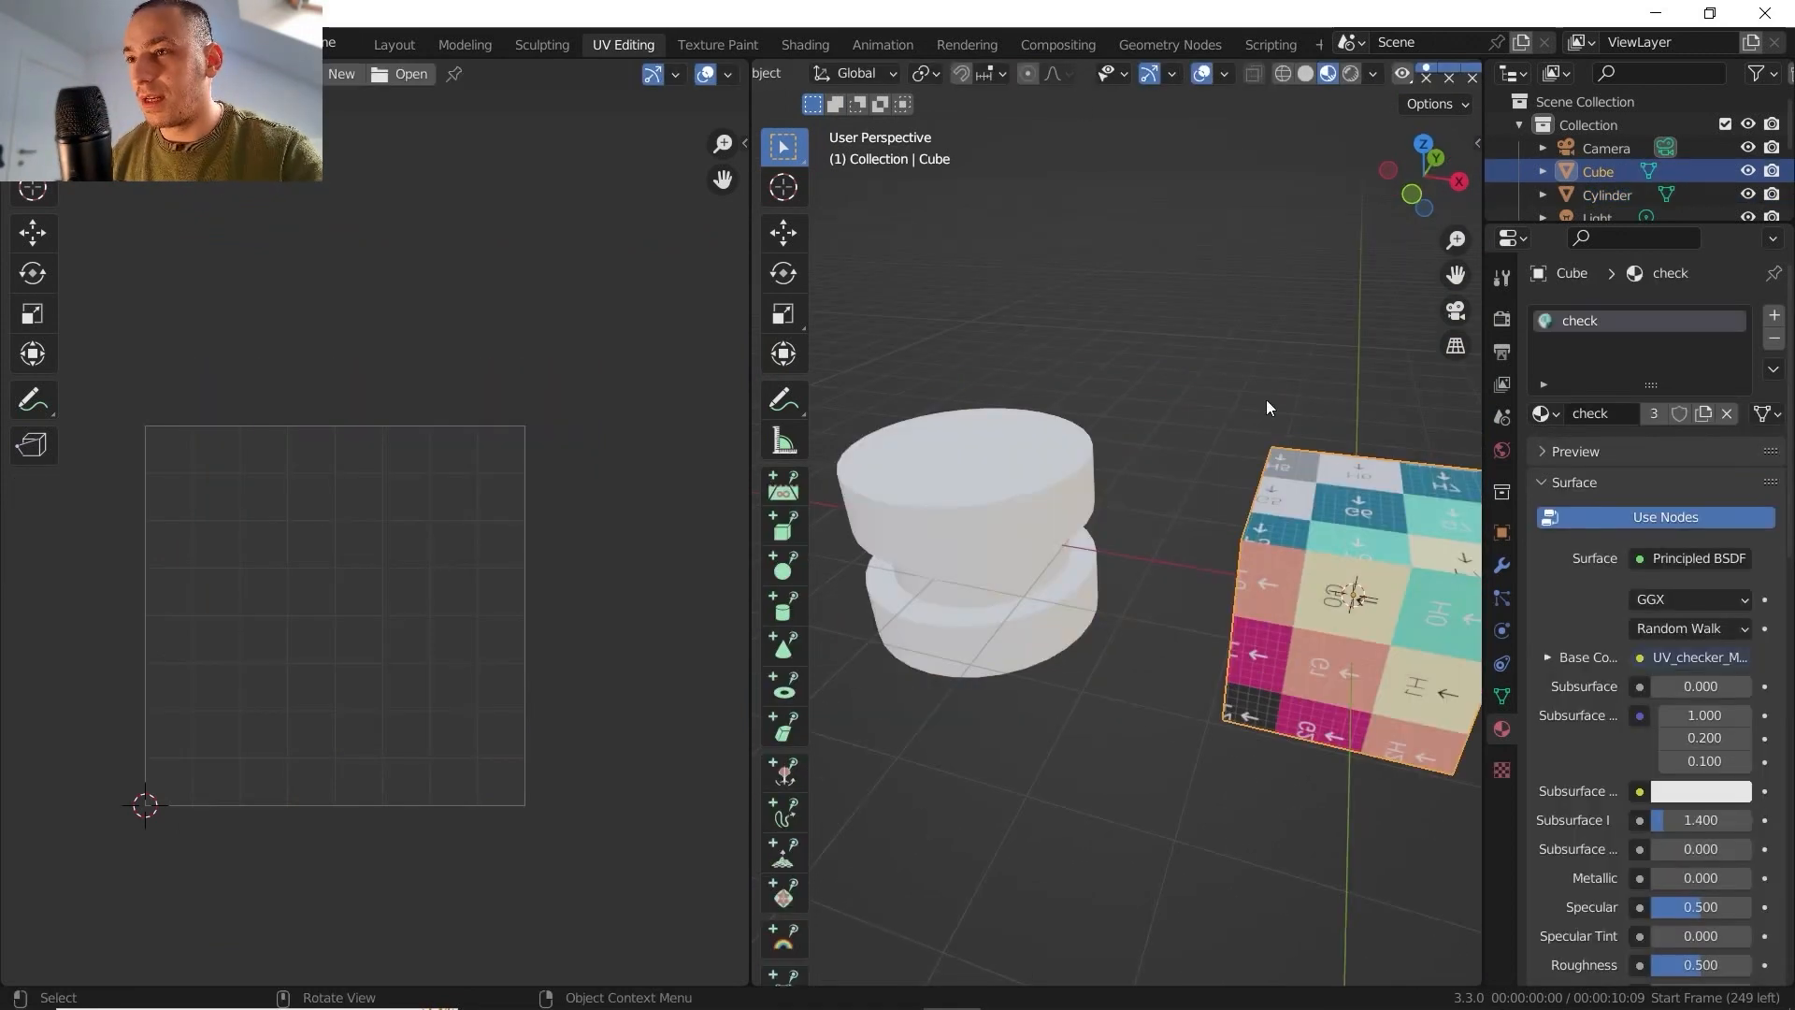
# - Switch to editing the cube and unwrap it with Cube Projection
pyautogui.press('Tab')
pyautogui.keyDown('shift'); pyautogui.moveTo(1099, 432); pyautogui.dragTo(936, 384, button='middle'); pyautogui.keyUp('shift')
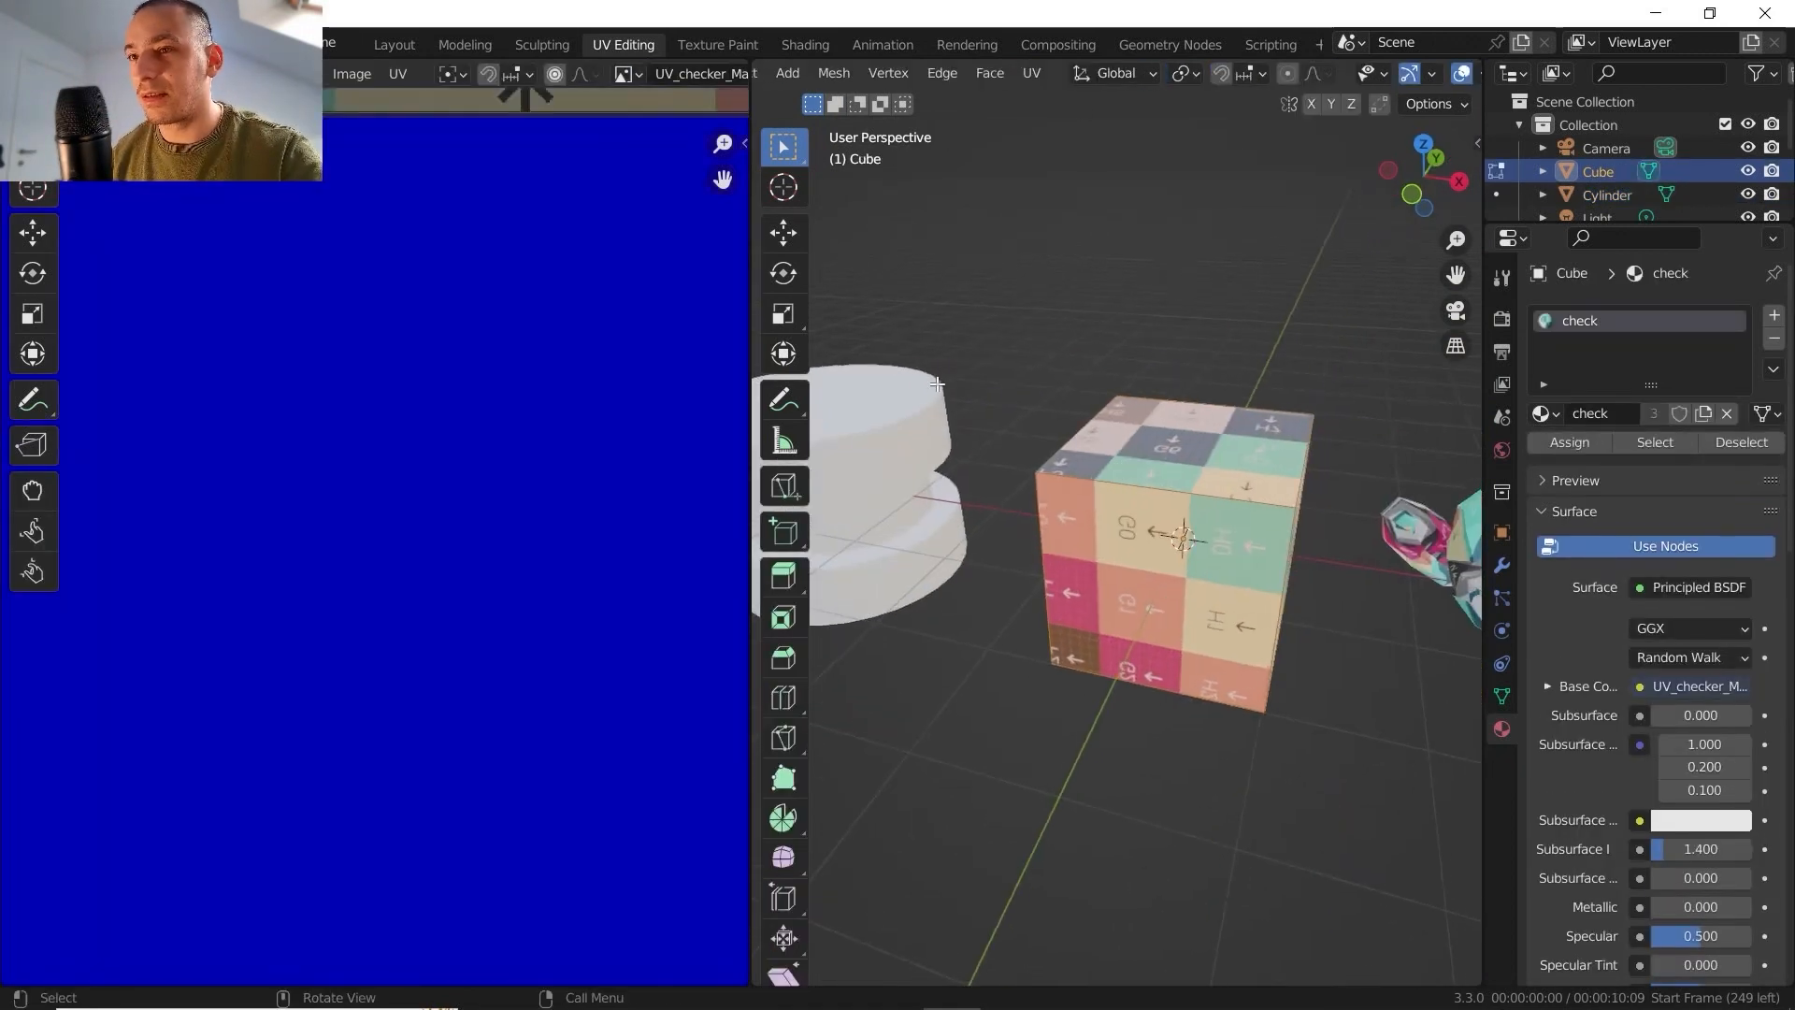
pyautogui.press('u')
pyautogui.click(1113, 212)
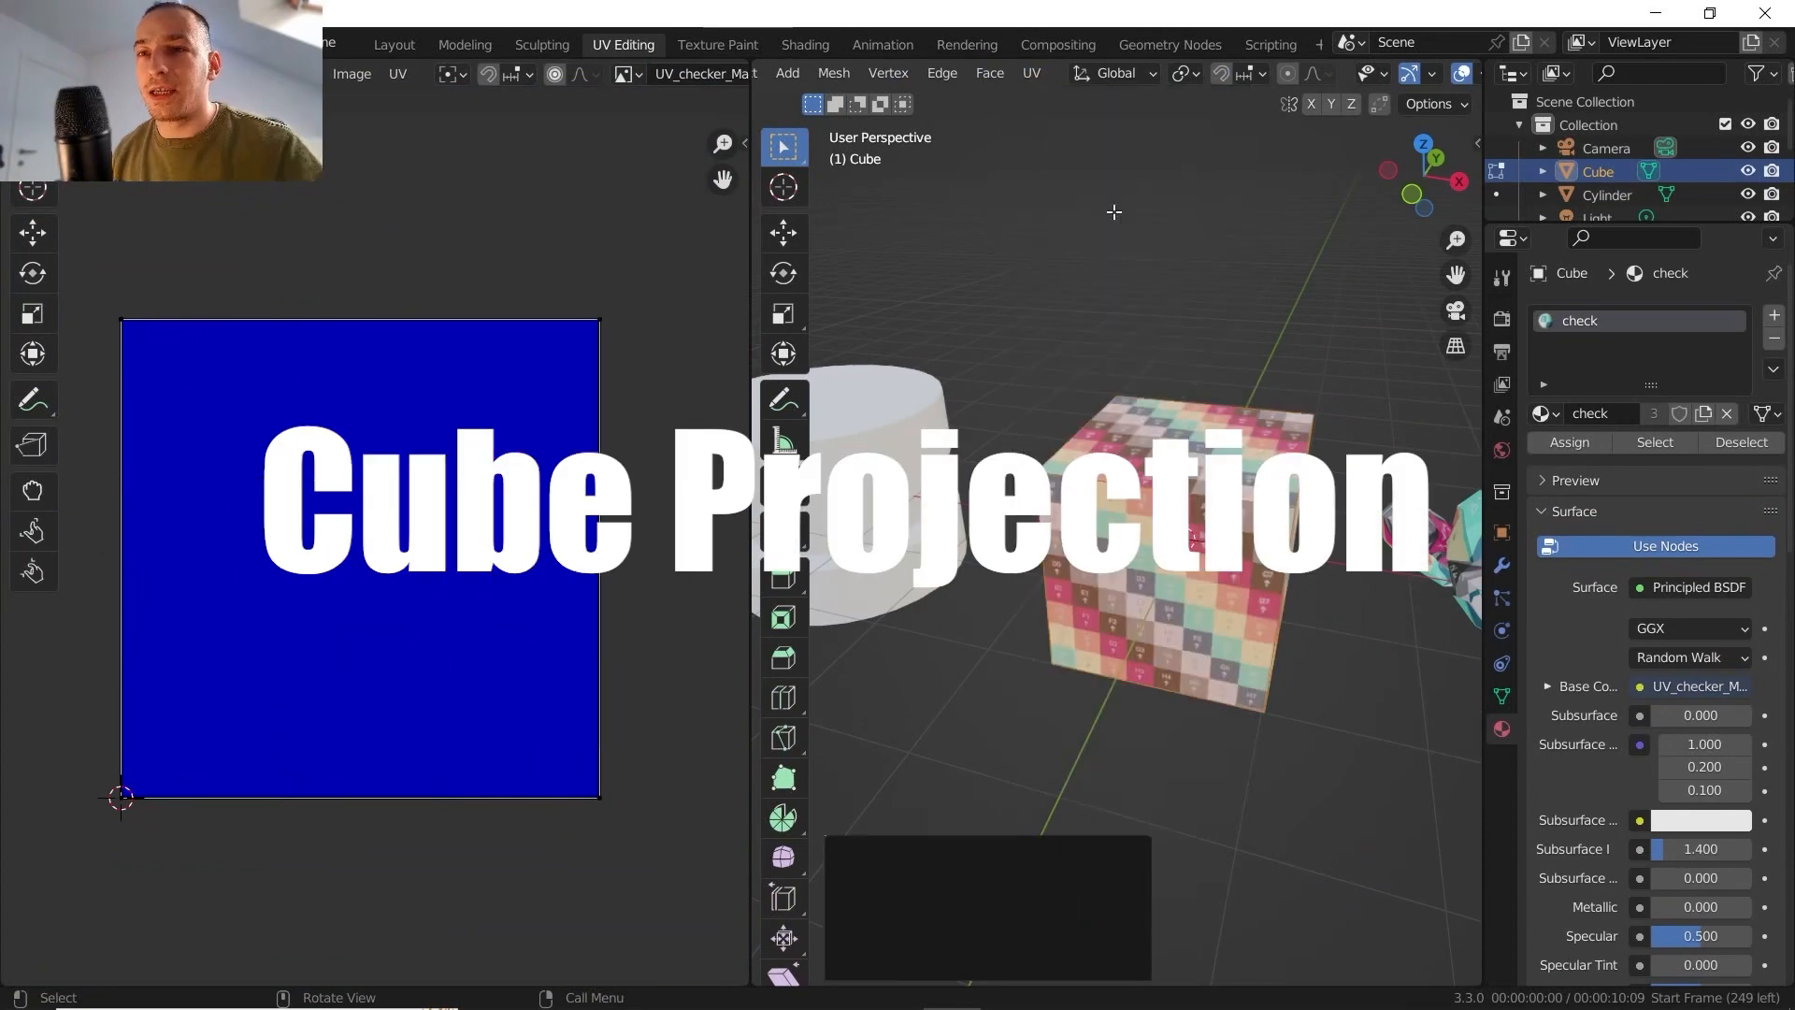
pyautogui.moveTo(1168, 509); pyautogui.dragTo(1142, 467, button='middle')
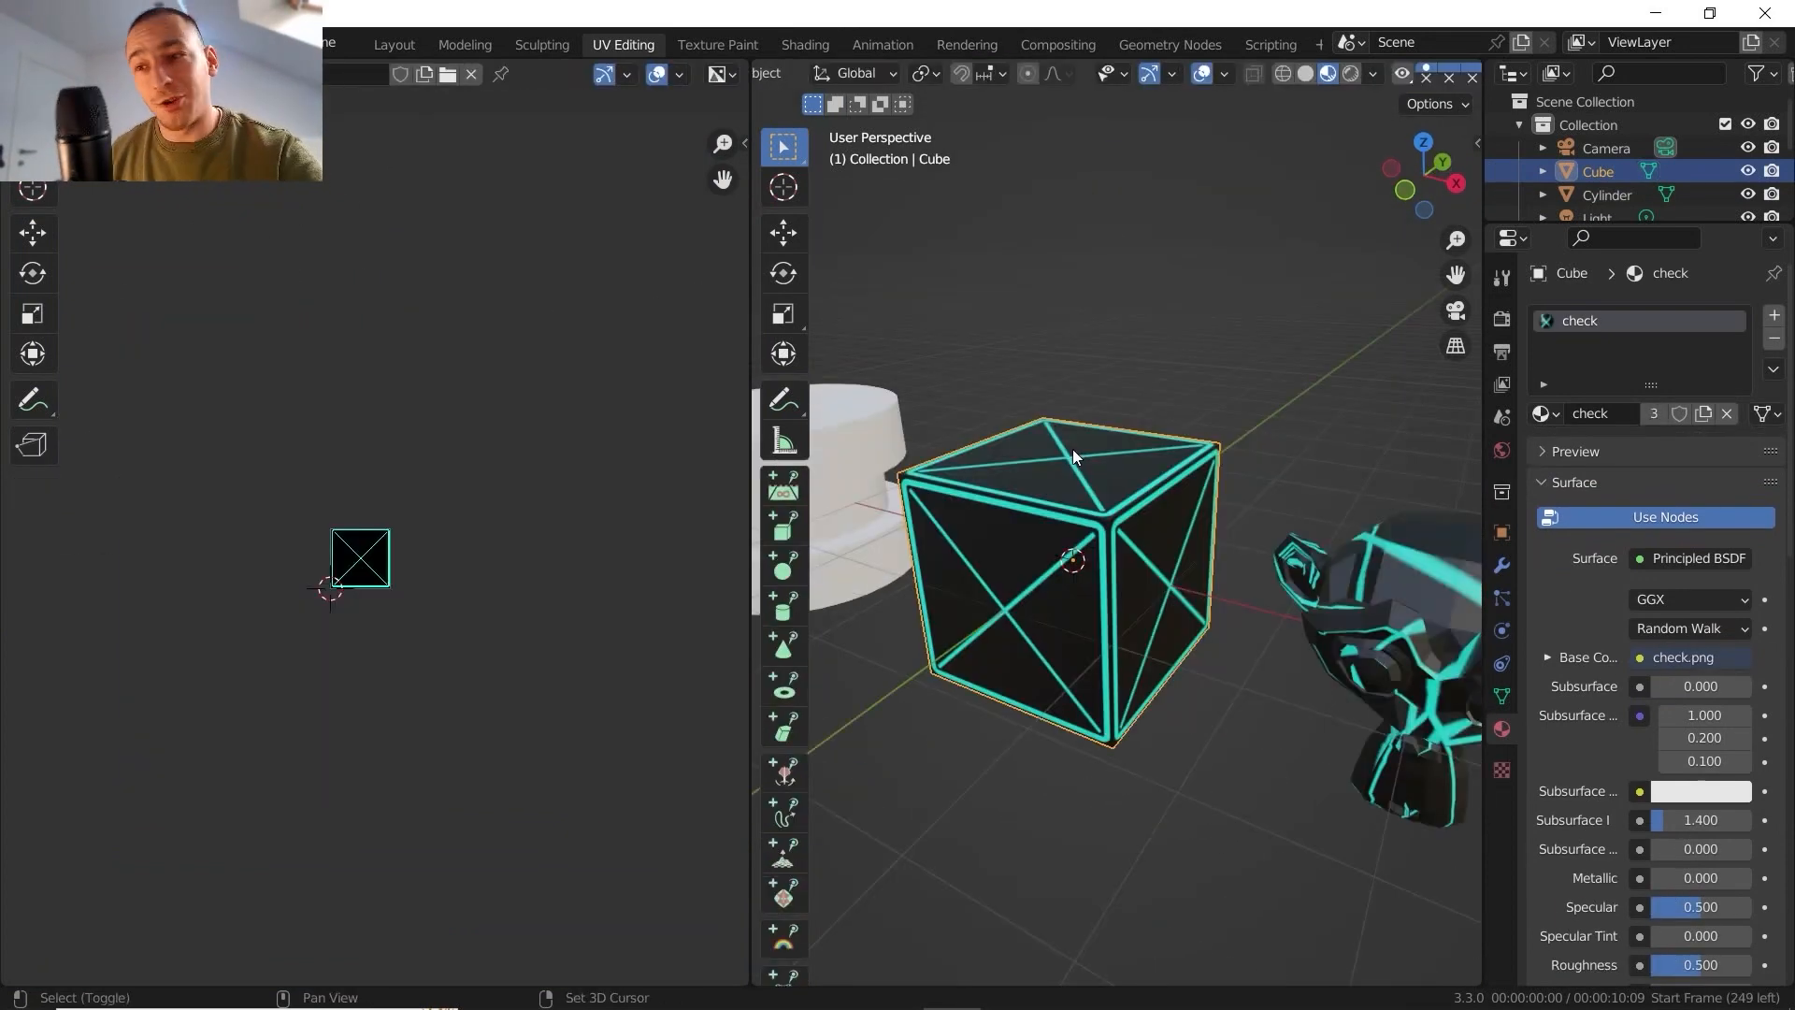
# - Add a Subdivision Surface modifier to the cube and set its viewport levels to 3
pyautogui.moveTo(1082, 452); pyautogui.dragTo(1167, 417, button='middle')
pyautogui.scroll(-5, 1163, 411)
pyautogui.moveTo(1167, 417); pyautogui.dragTo(1118, 471, button='middle')
pyautogui.click(1502, 566)
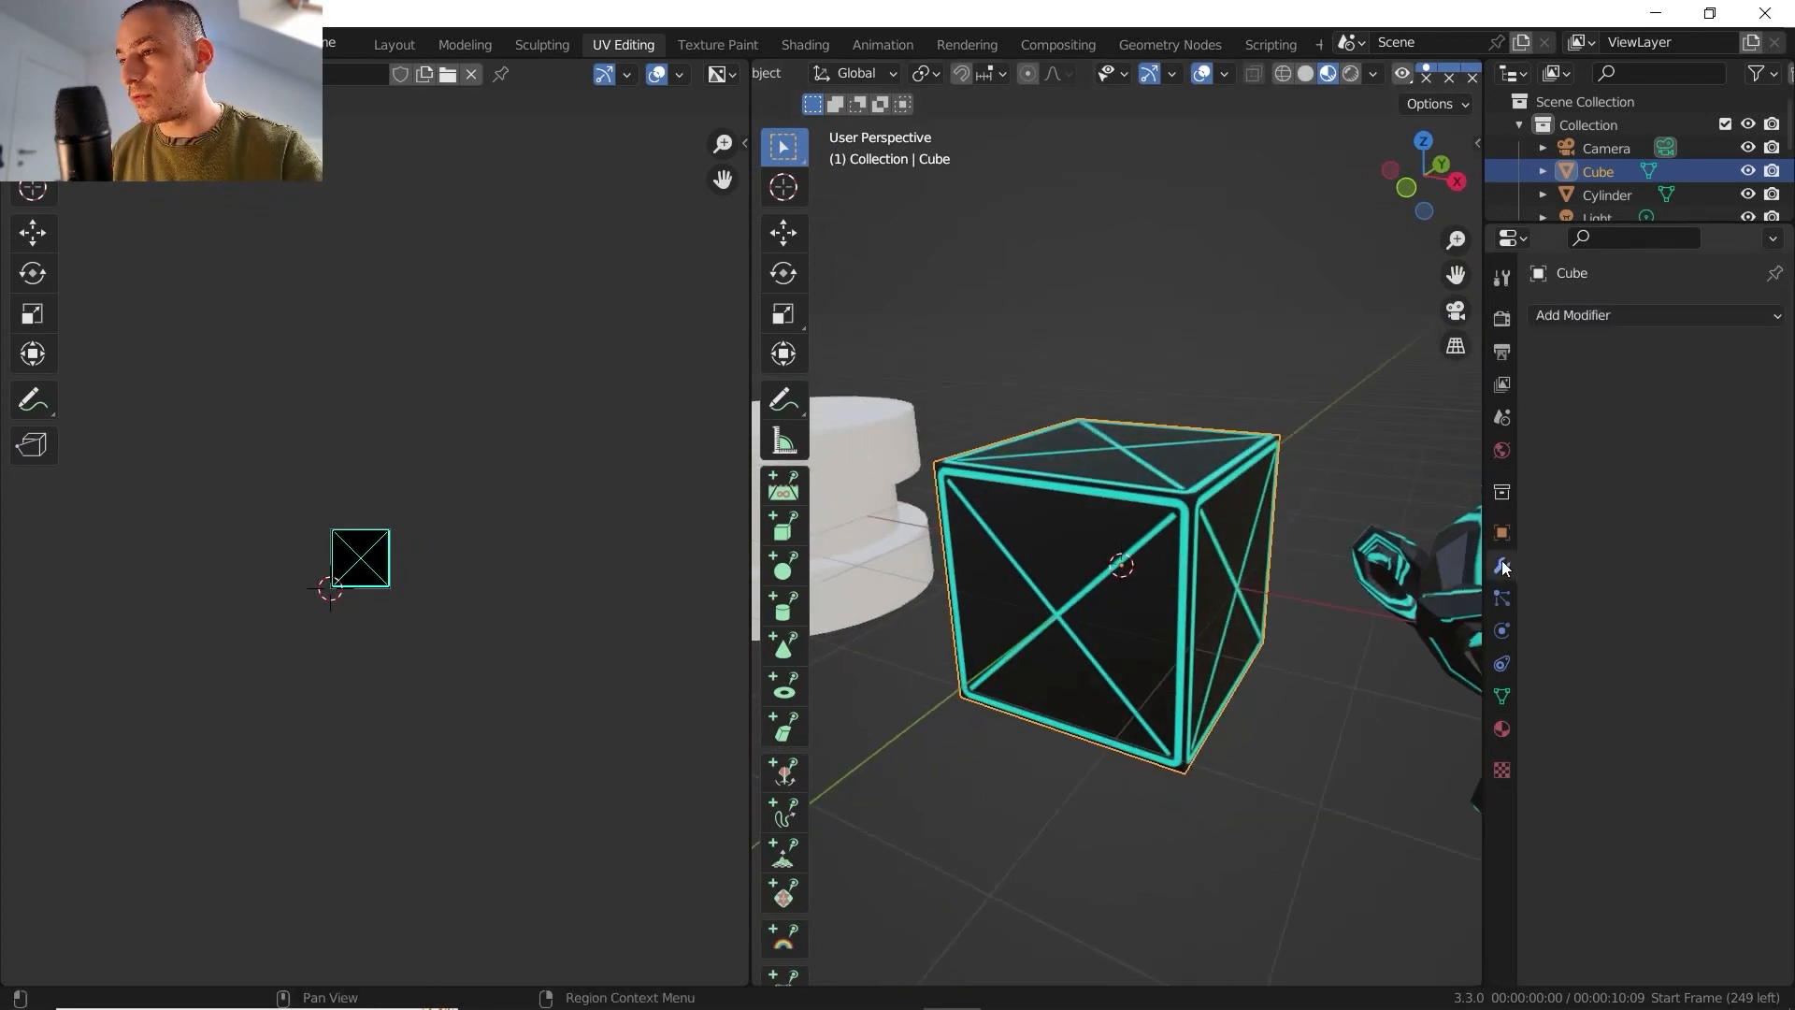
pyautogui.click(1582, 318)
pyautogui.click(1337, 729)
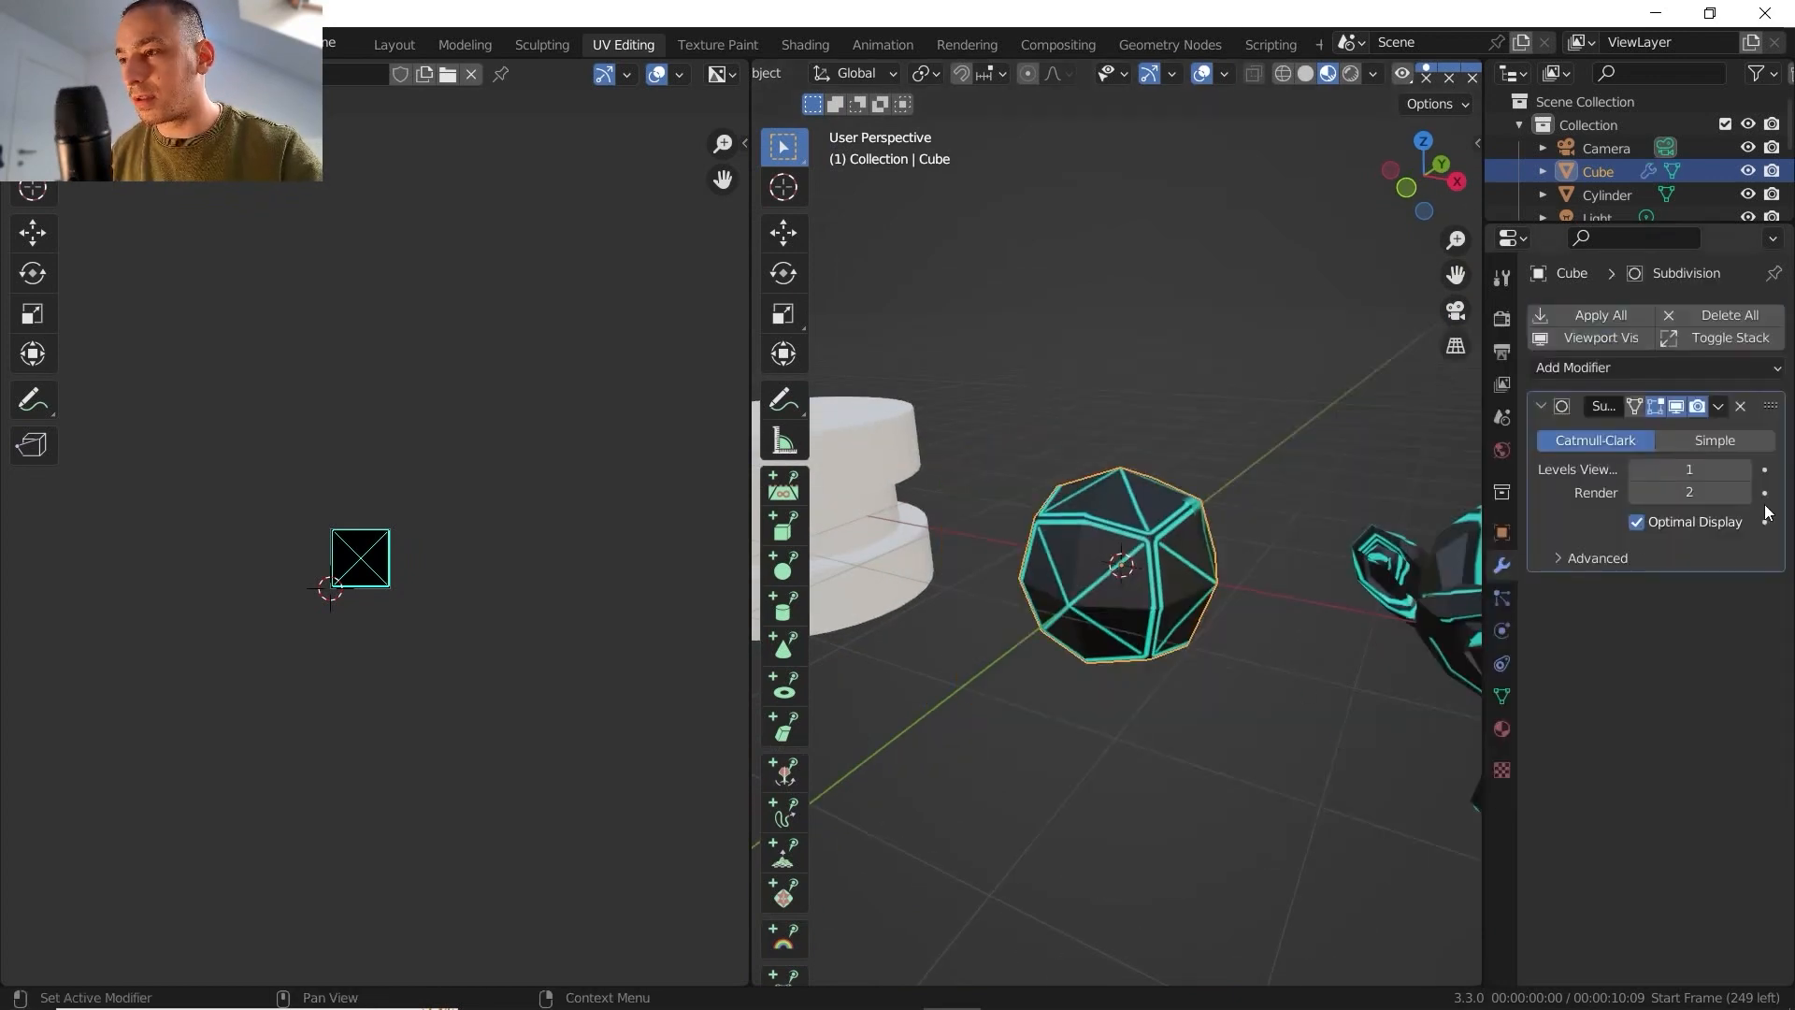
pyautogui.click(1743, 469)
pyautogui.click(1742, 469)
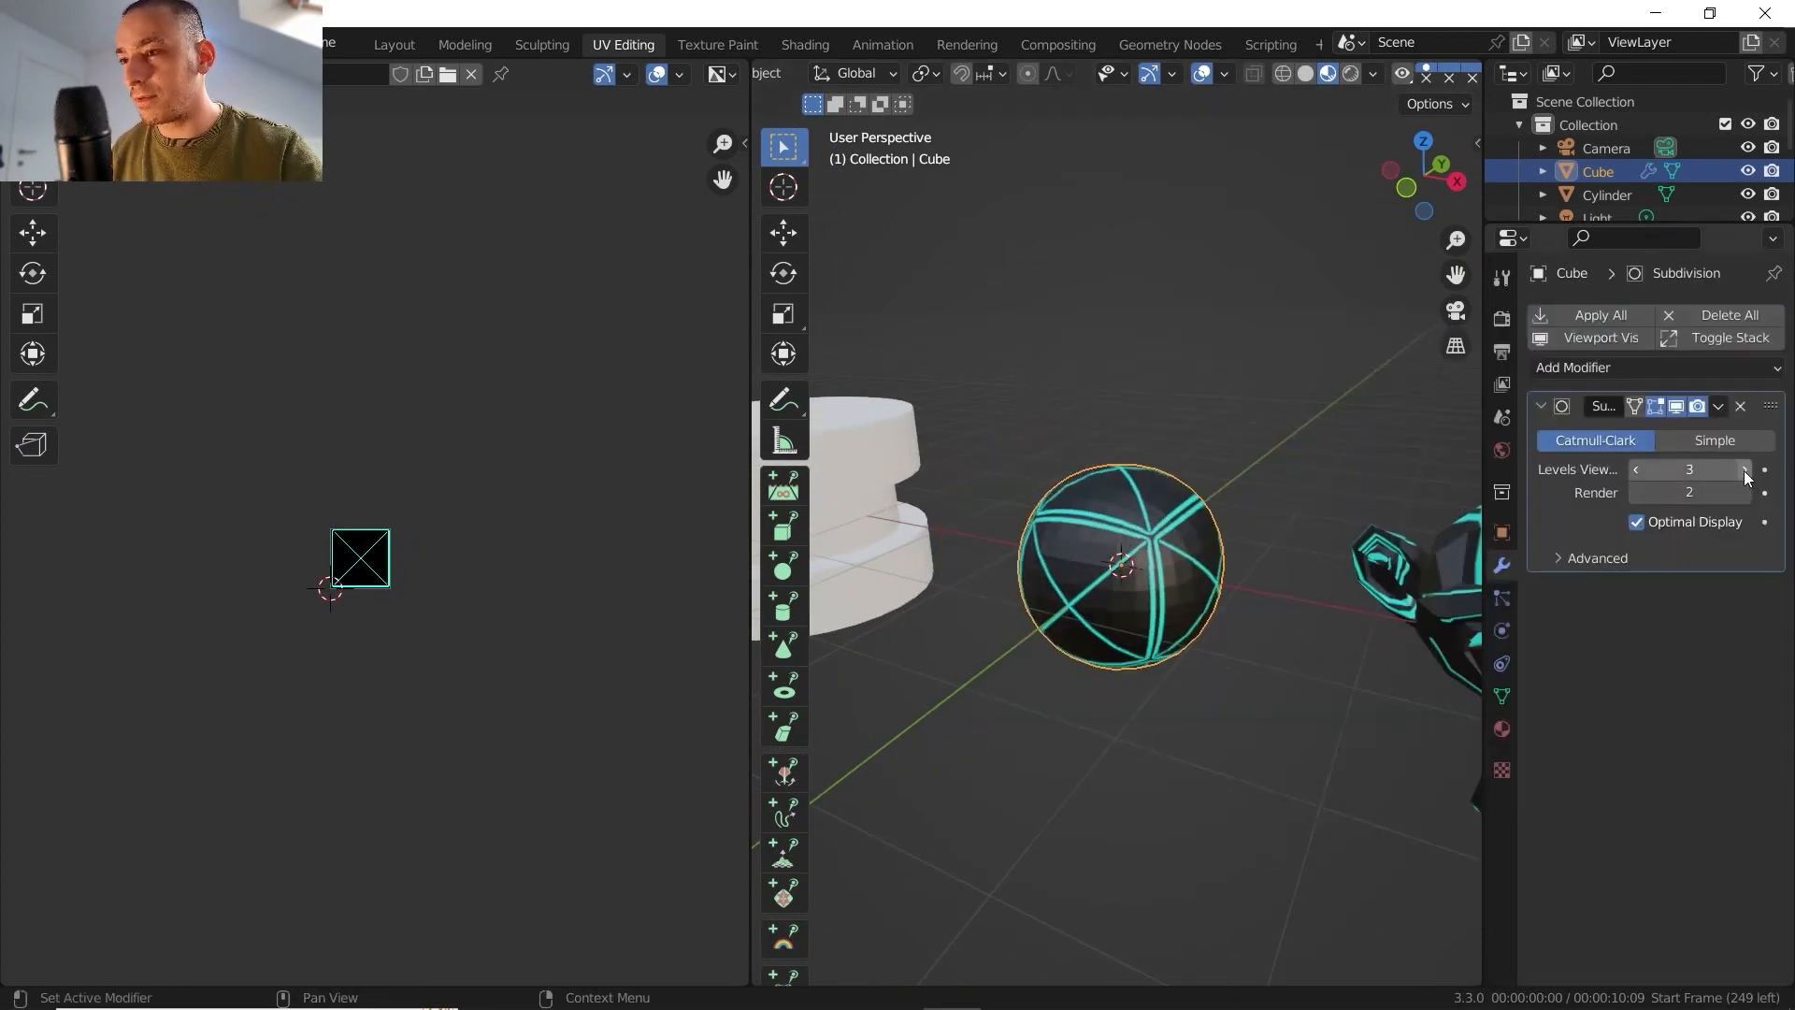
# - Shade the subdivided cube smooth and inspect its texture lines from the front and from other angles
pyautogui.rightClick(1052, 552)
pyautogui.click(972, 452)
pyautogui.scroll(4, 1180, 608)
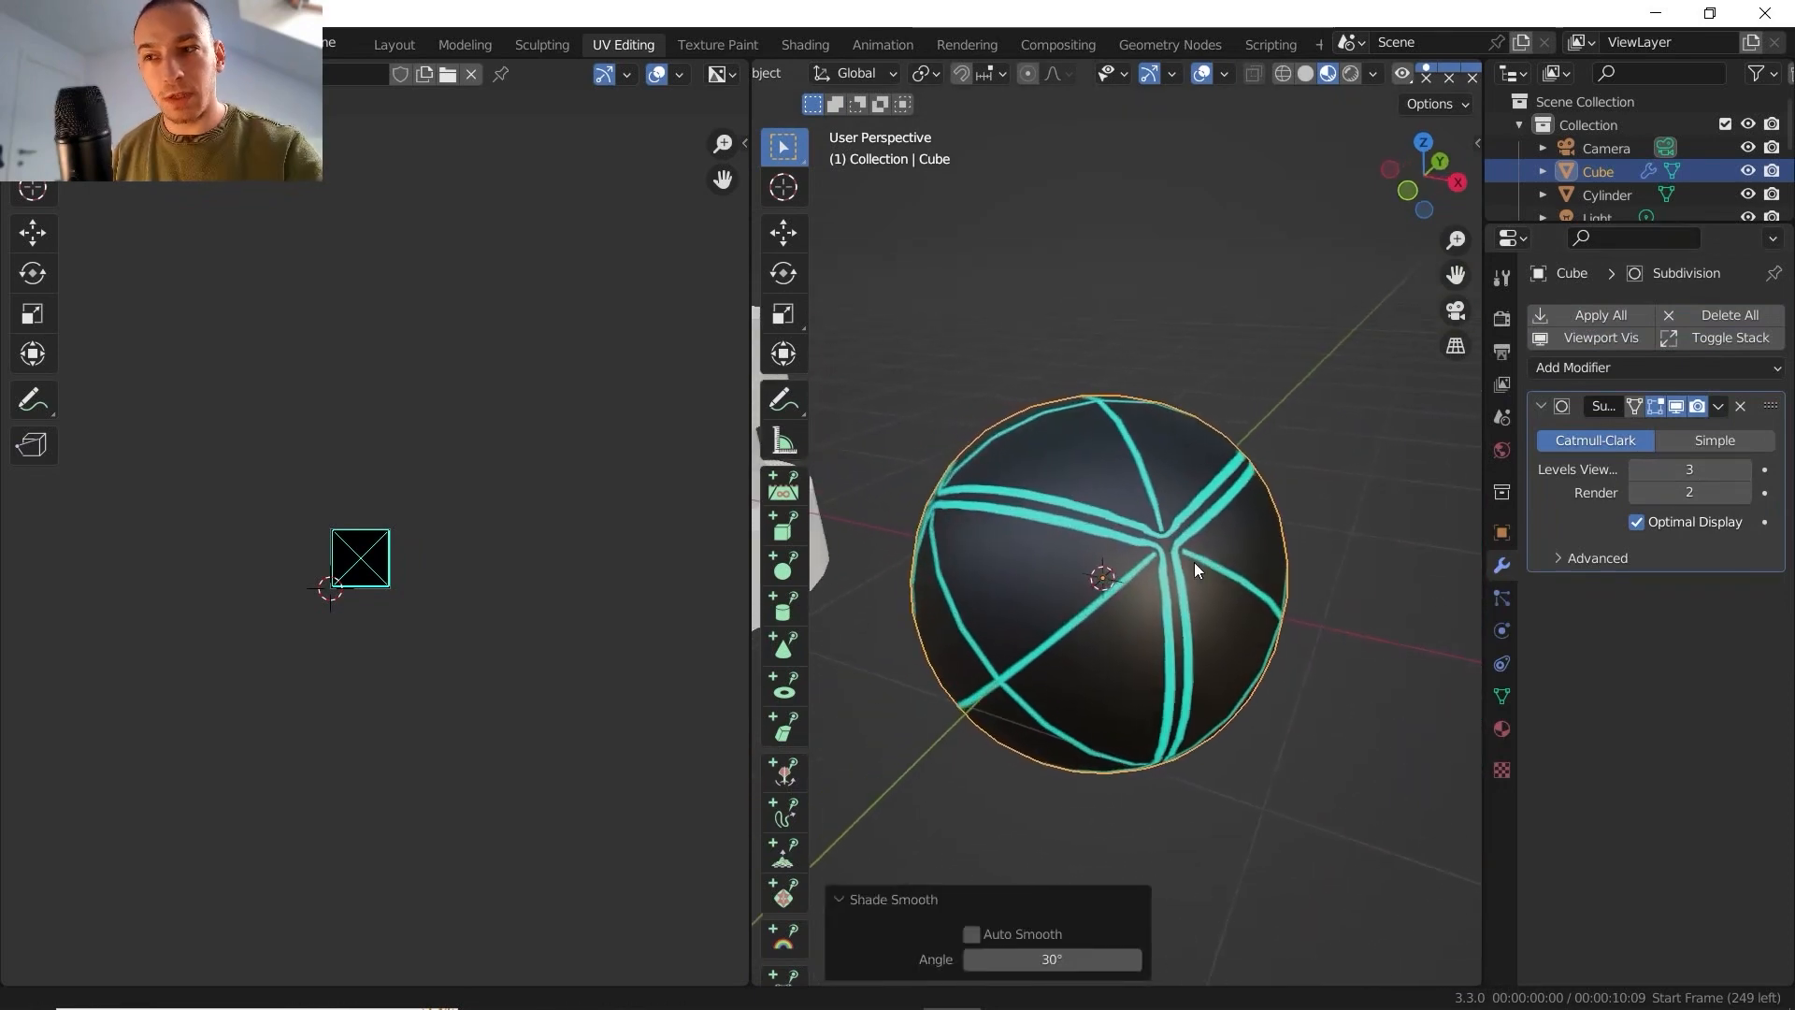
pyautogui.moveTo(1193, 562); pyautogui.dragTo(1111, 420, button='middle')
pyautogui.scroll(2, 1118, 533)
pyautogui.moveTo(1097, 546); pyautogui.dragTo(1236, 415, button='middle')
pyautogui.click(1402, 172)
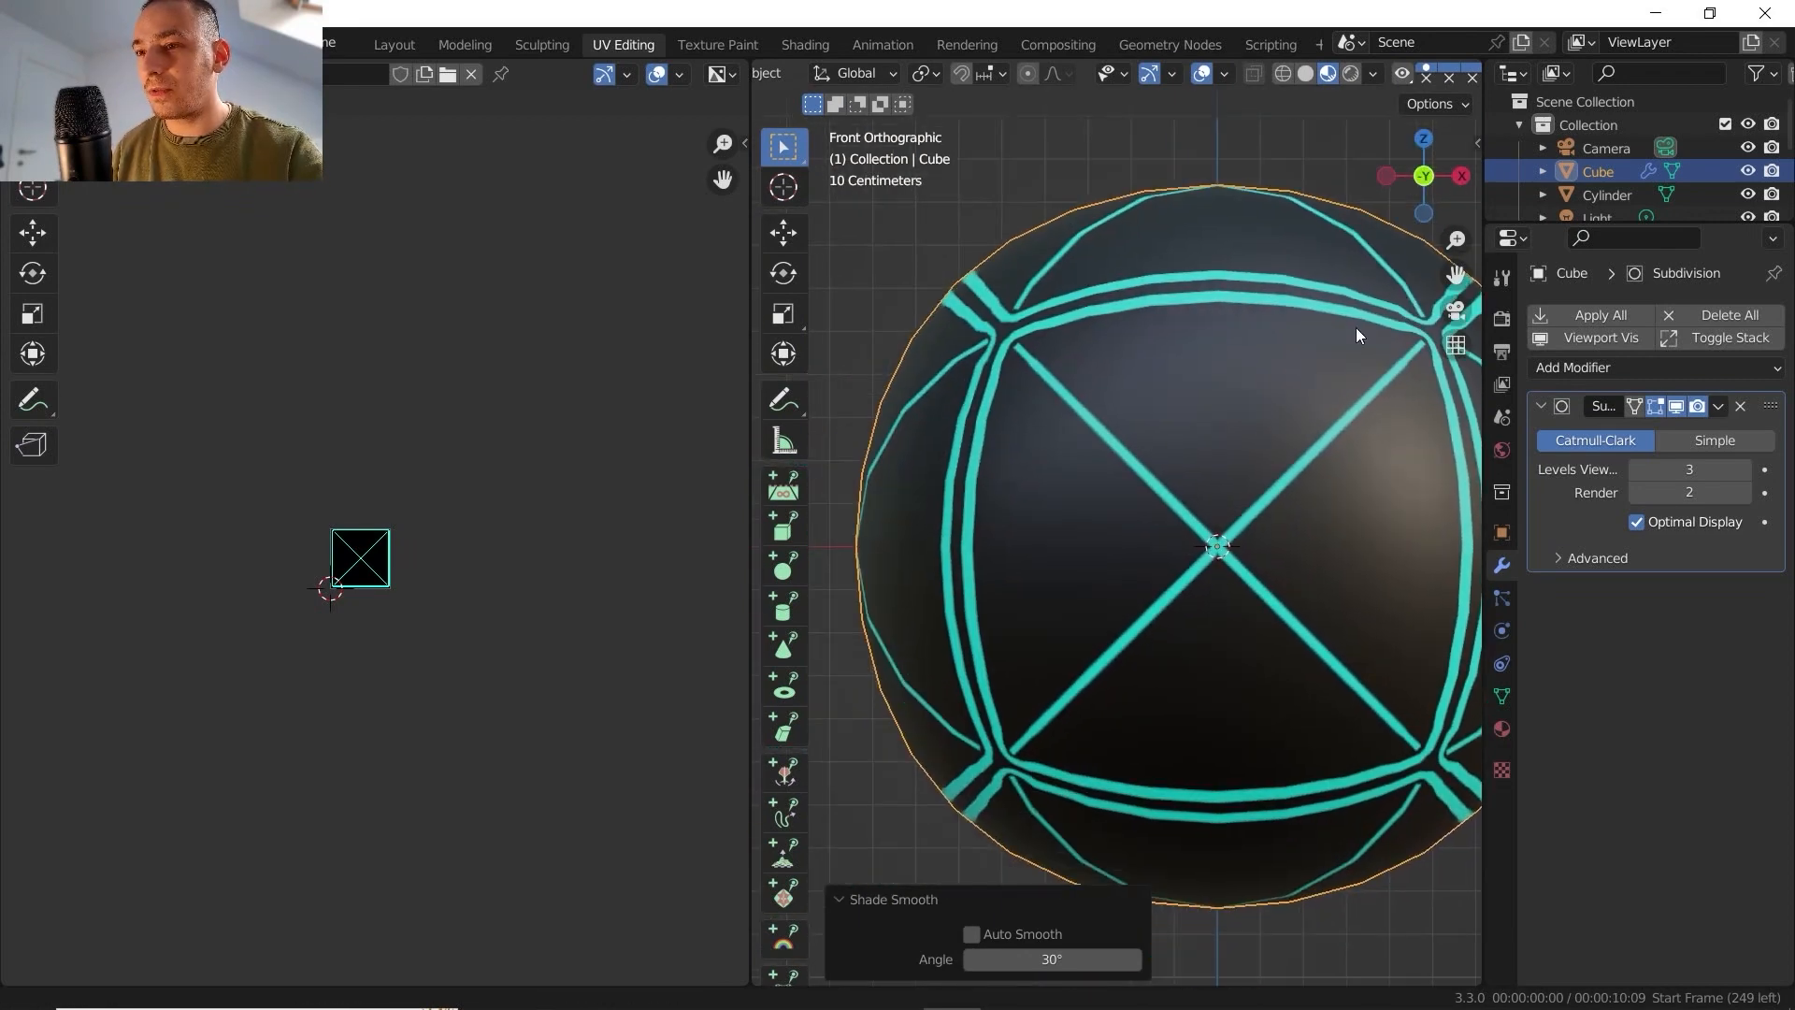
pyautogui.moveTo(1121, 486); pyautogui.dragTo(1084, 421, button='middle')
pyautogui.keyDown('shift'); pyautogui.moveTo(1084, 421); pyautogui.dragTo(1104, 454, button='middle'); pyautogui.keyUp('shift')
pyautogui.moveTo(1104, 454); pyautogui.dragTo(1112, 548, button='middle')
pyautogui.keyDown('shift'); pyautogui.moveTo(1112, 547); pyautogui.dragTo(1230, 523, button='middle'); pyautogui.keyUp('shift')
# - Remove the Subdivision modifier from the cube and shade the cube flat
pyautogui.click(1739, 406)
pyautogui.rightClick(1119, 465)
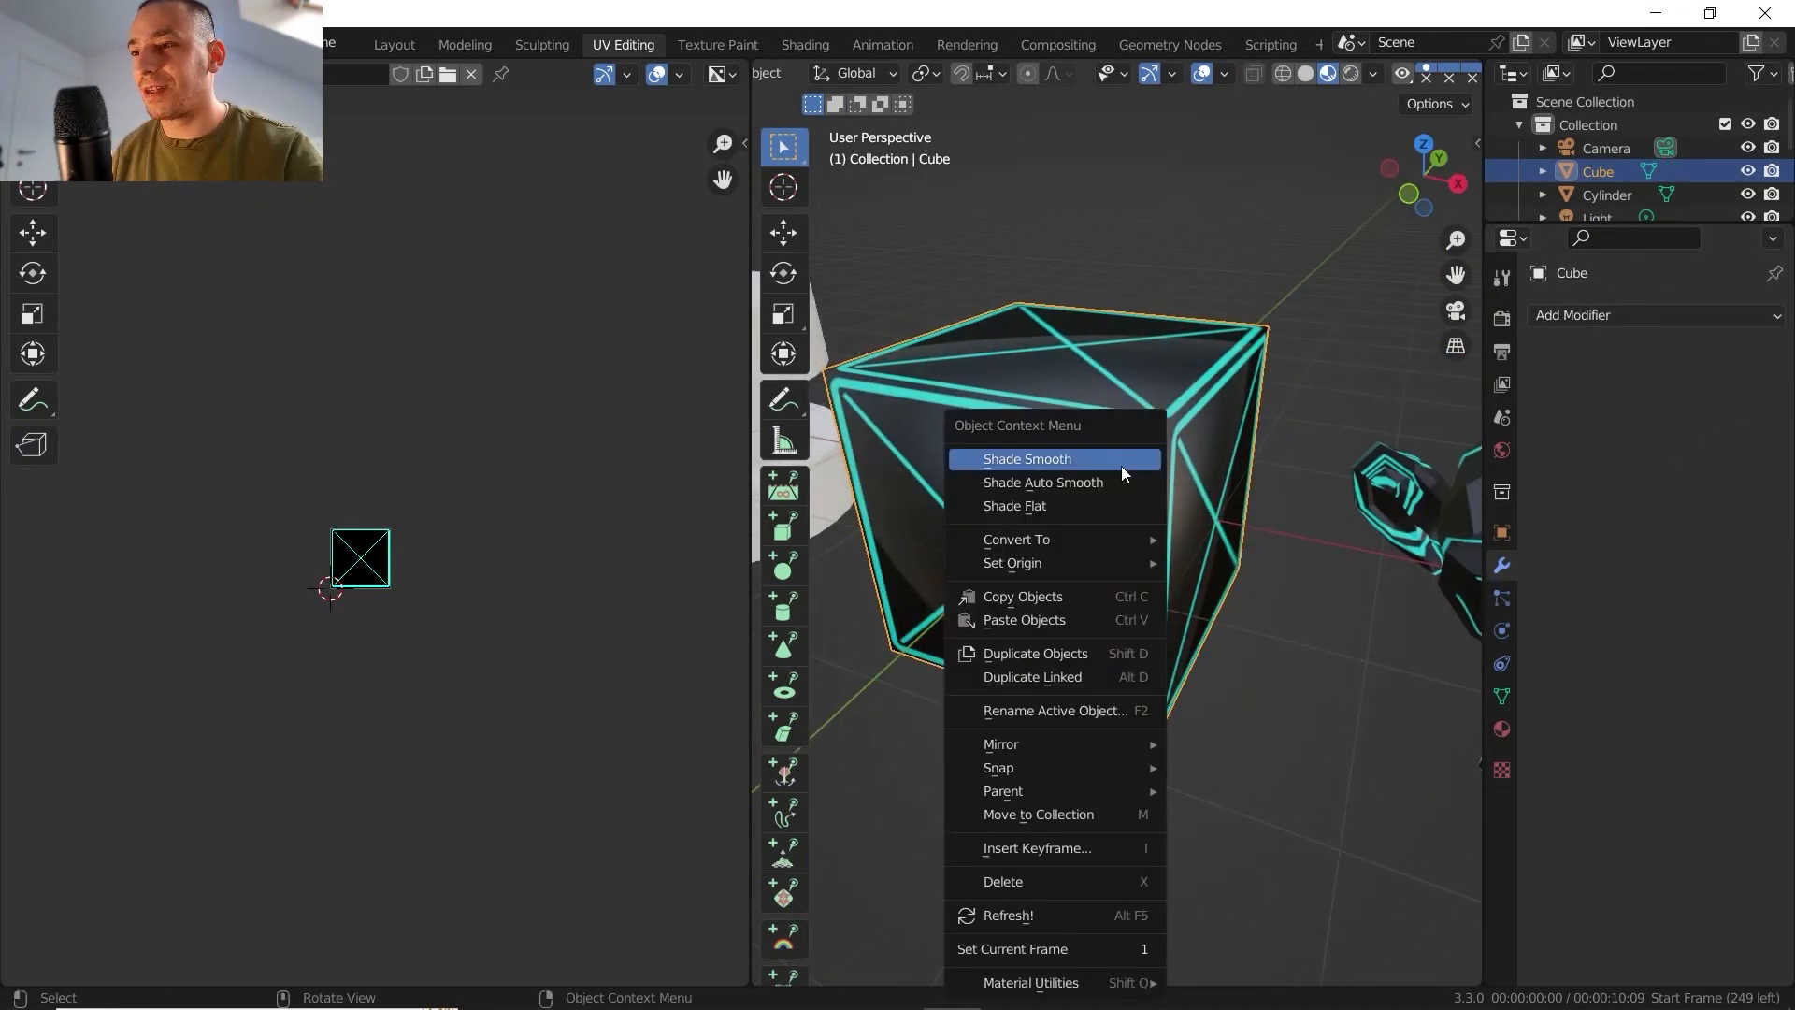
pyautogui.click(1103, 505)
# - Enter edit mode on the smaller monkey beside the cube and unwrap it with Cube Projection
pyautogui.scroll(-4, 1103, 512)
pyautogui.moveTo(1107, 523); pyautogui.dragTo(1045, 502, button='middle')
pyautogui.click(1164, 514)
pyautogui.press('Tab')
pyautogui.scroll(6, 1155, 535)
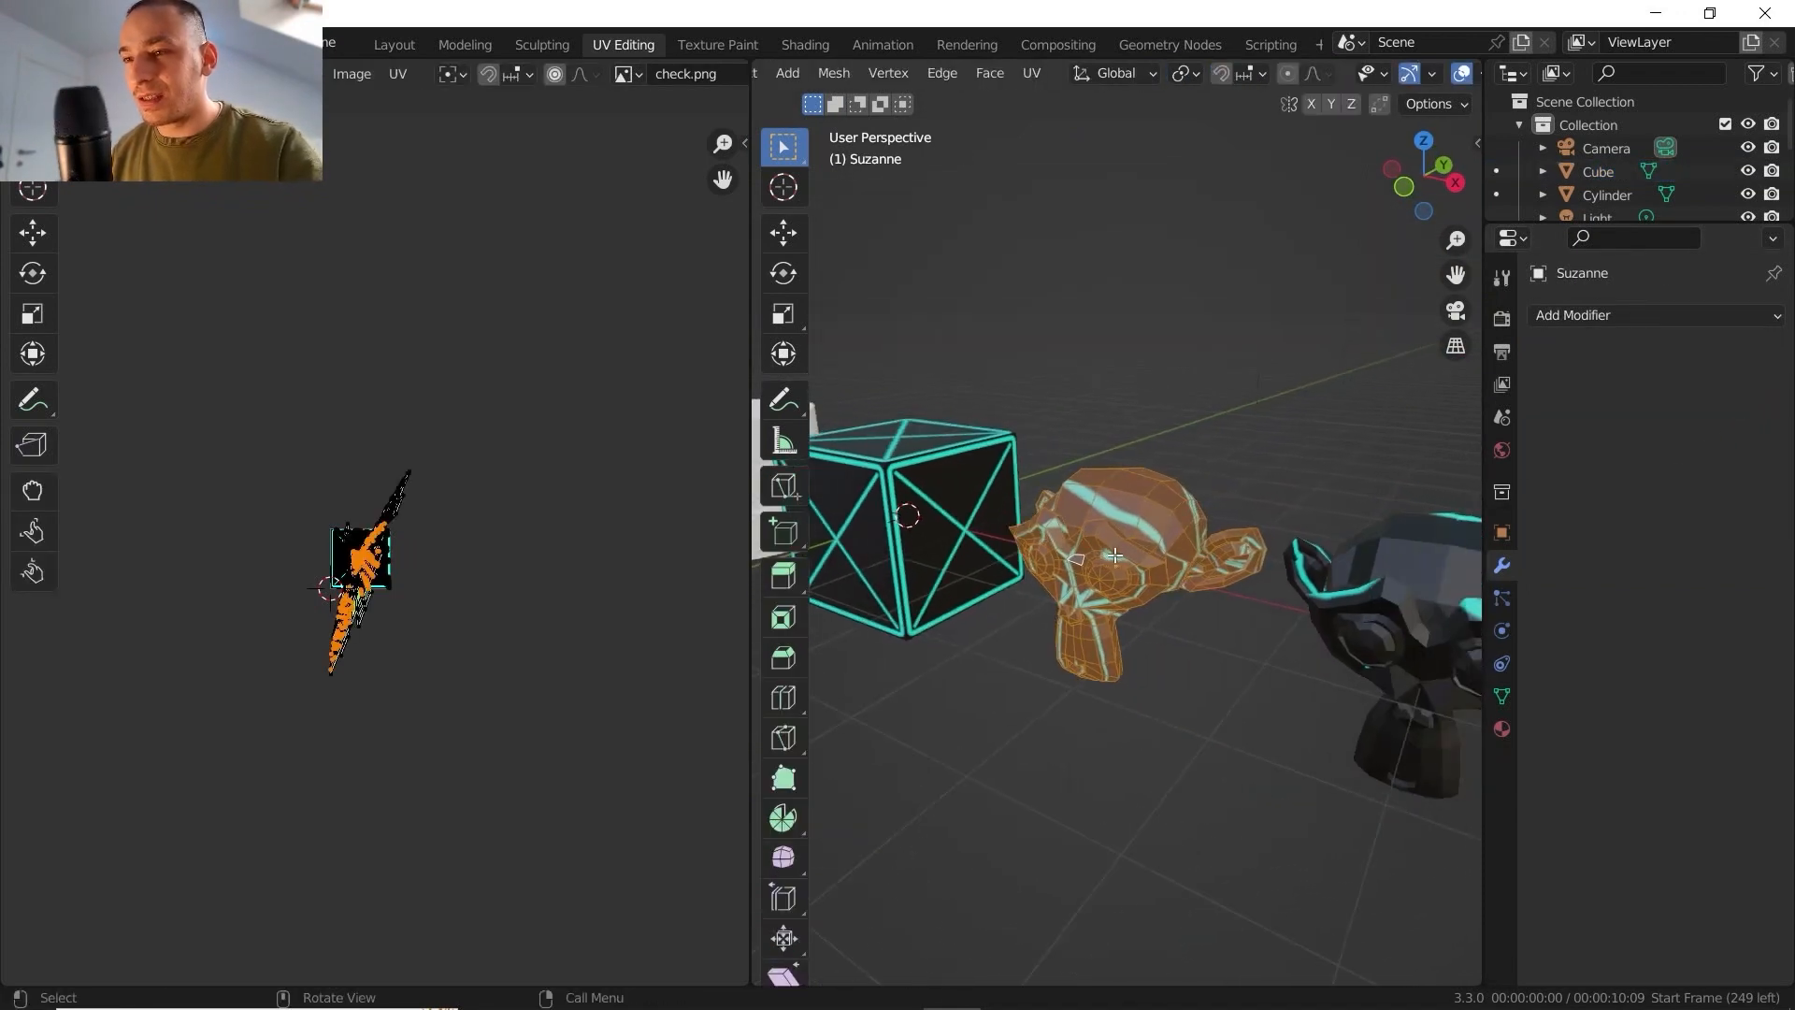
pyautogui.moveTo(1156, 535); pyautogui.dragTo(1115, 292, button='middle')
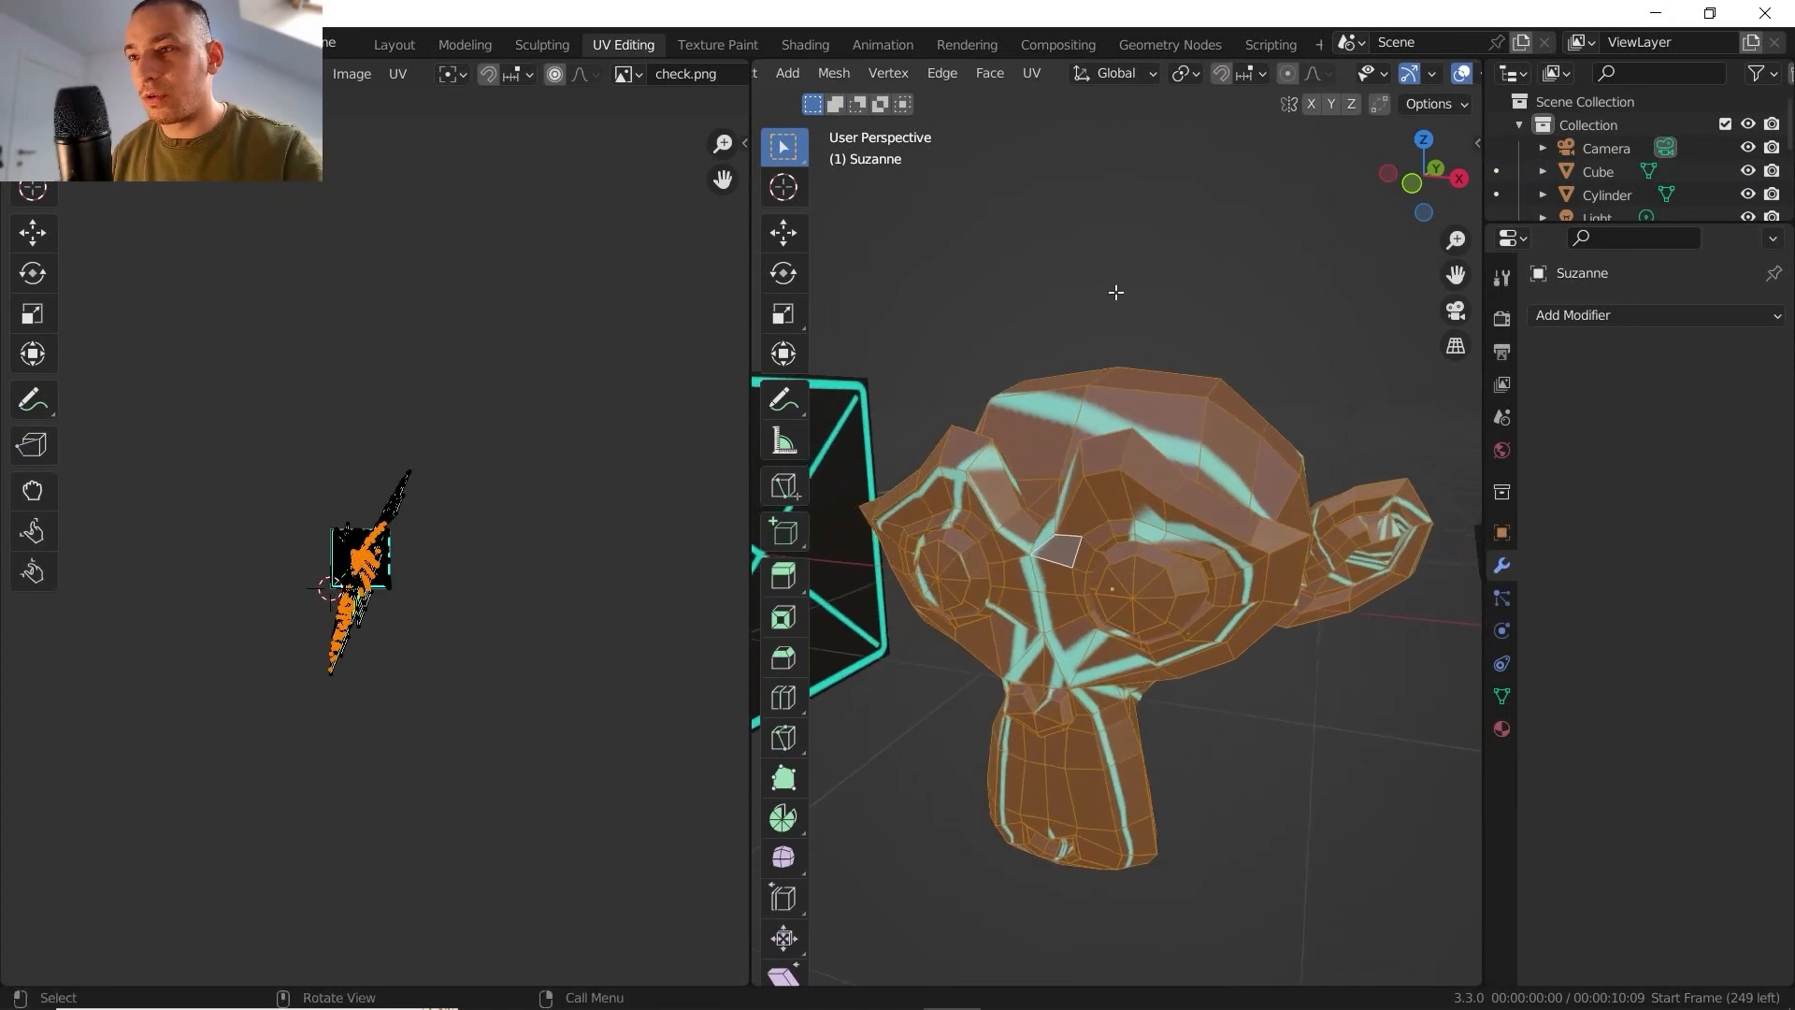
pyautogui.click(1028, 75)
pyautogui.click(1122, 210)
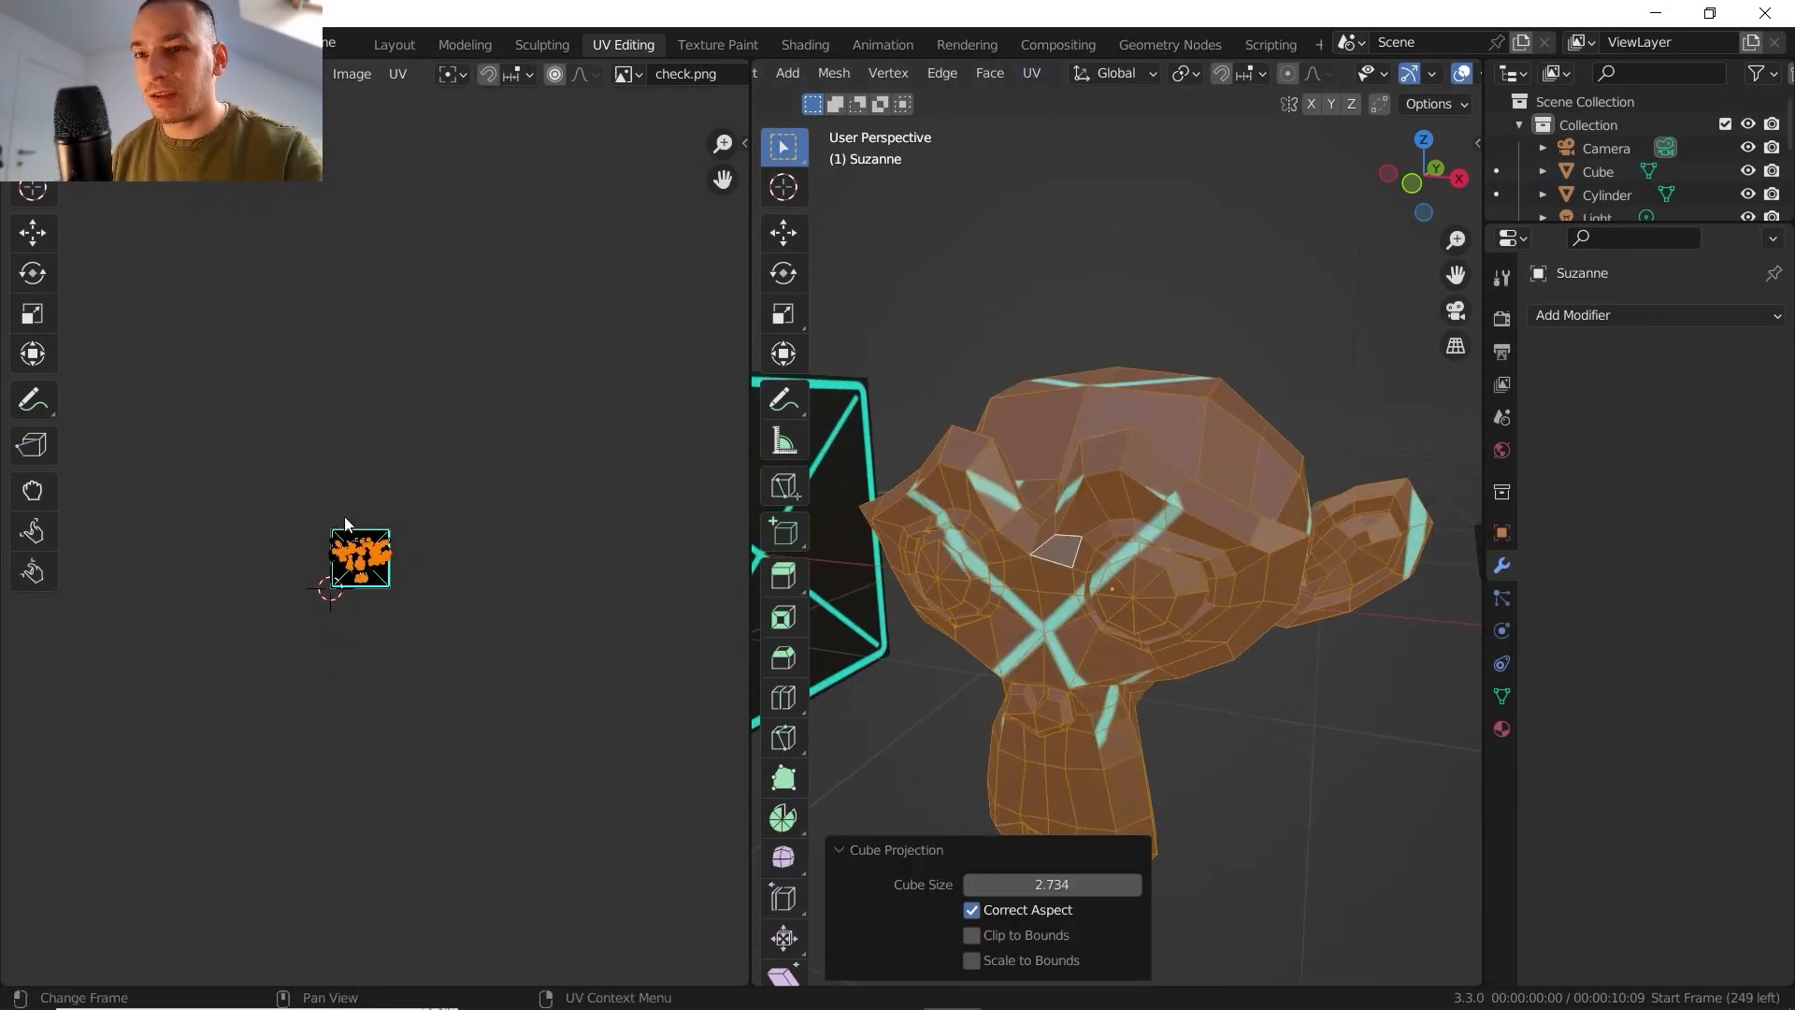
# - Examine the monkey's cube-projected UV layout over the check image and the texture on the model
pyautogui.scroll(3, 345, 523)
pyautogui.moveTo(233, 654); pyautogui.dragTo(363, 629, button='middle')
pyautogui.scroll(5, 365, 645)
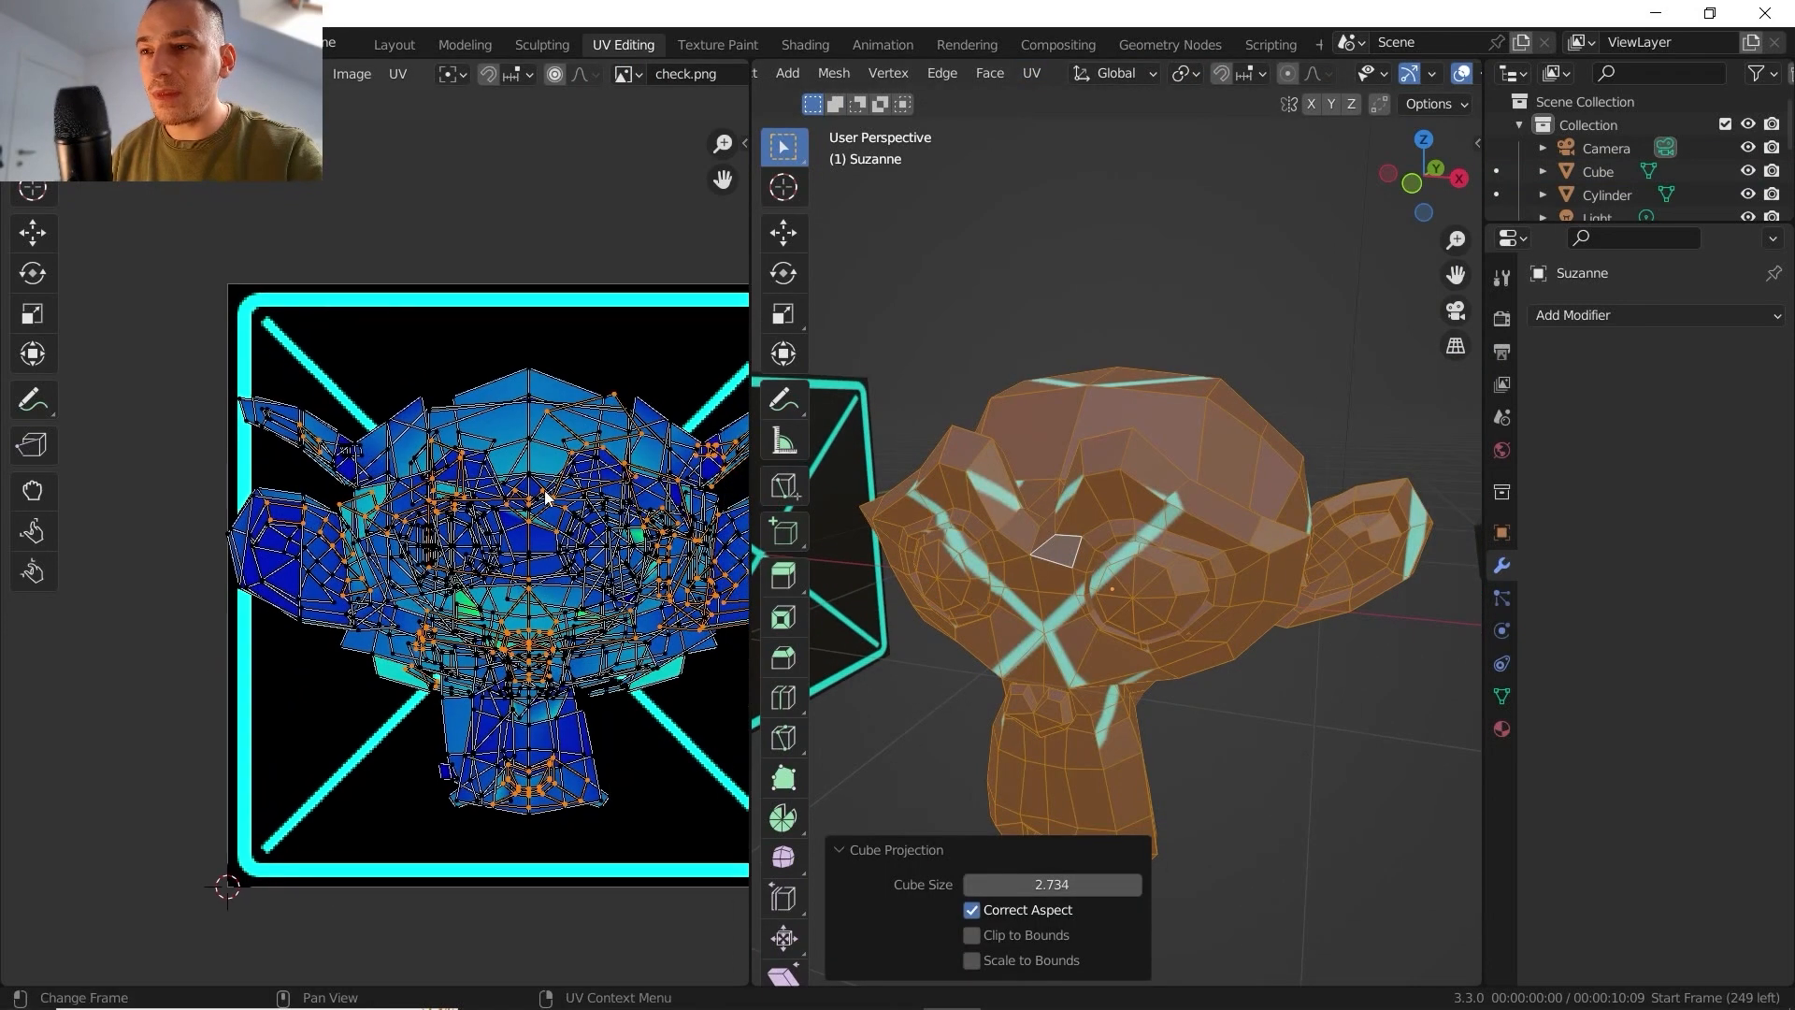
pyautogui.moveTo(545, 495); pyautogui.dragTo(425, 486, button='middle')
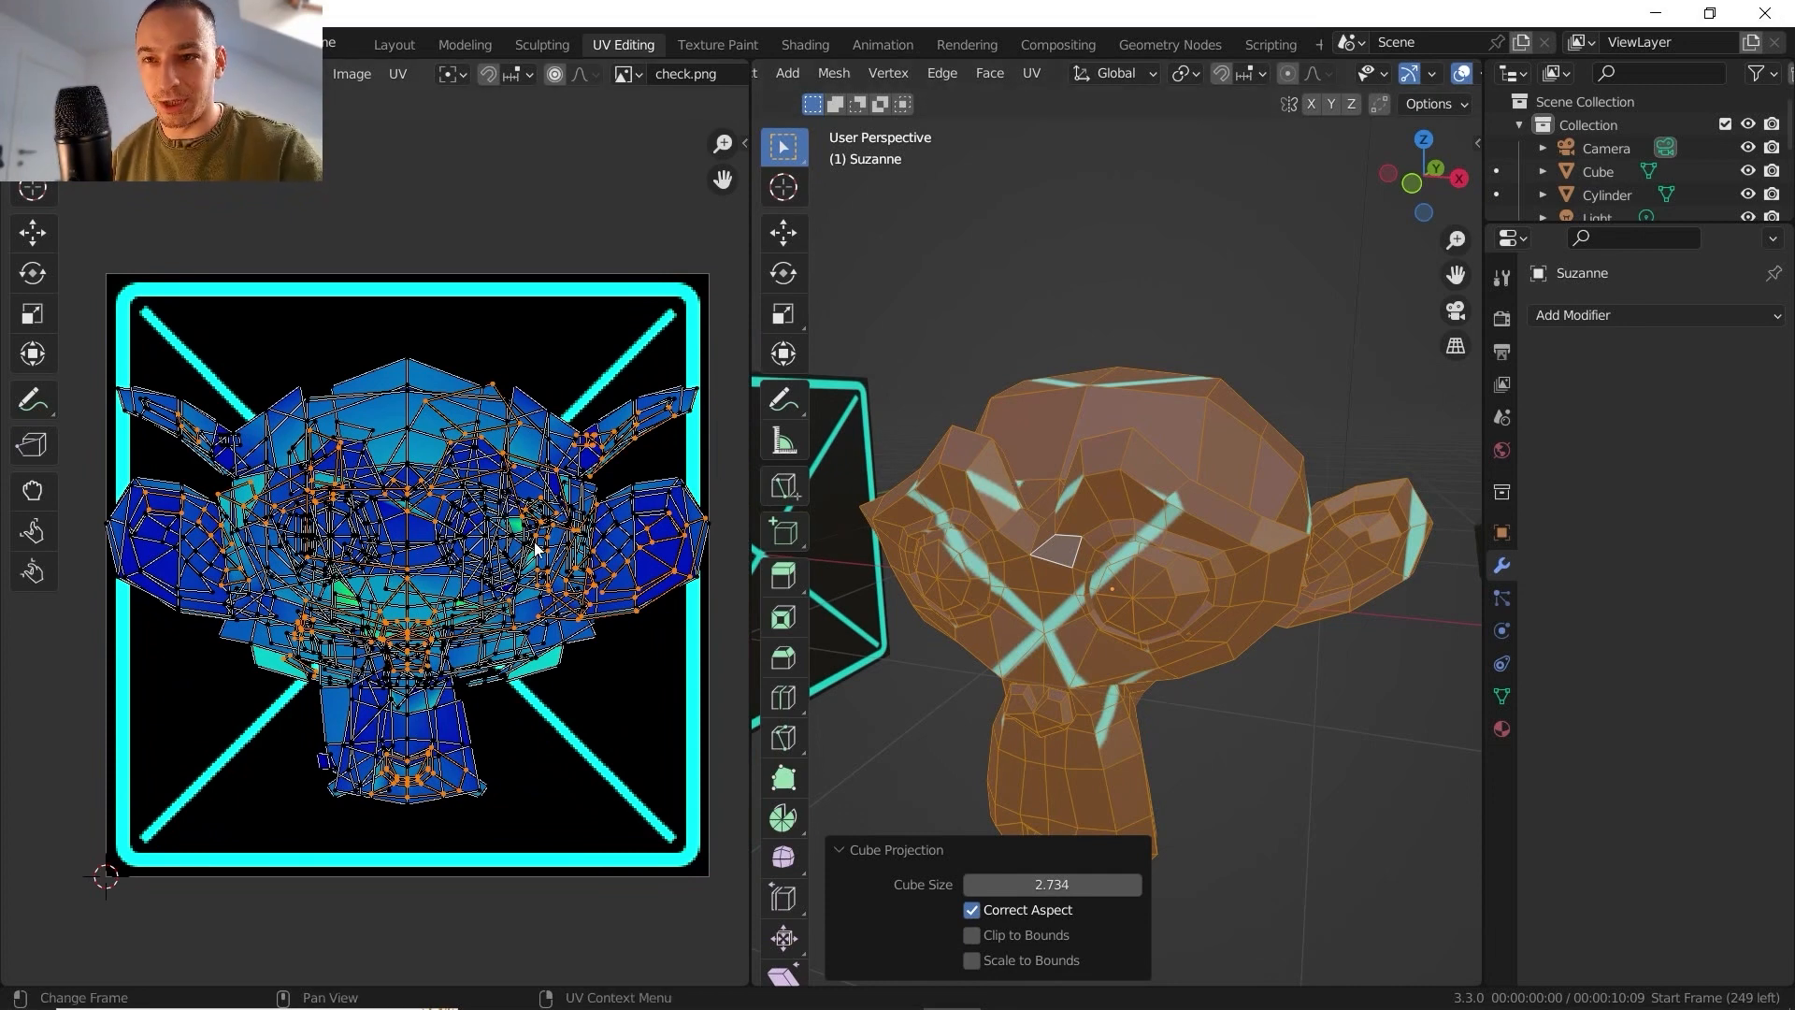
pyautogui.press('Tab')
pyautogui.moveTo(929, 523)
pyautogui.mouseDown(button='middle')
pyautogui.moveTo(1091, 472)
pyautogui.moveTo(857, 569)
pyautogui.moveTo(1302, 481)
pyautogui.moveTo(976, 450)
pyautogui.moveTo(956, 430)
pyautogui.moveTo(1103, 577)
pyautogui.moveTo(1112, 451)
pyautogui.moveTo(1209, 491)
pyautogui.moveTo(766, 624)
pyautogui.mouseUp(button='middle')
pyautogui.moveTo(227, 631); pyautogui.dragTo(314, 573, button='middle')
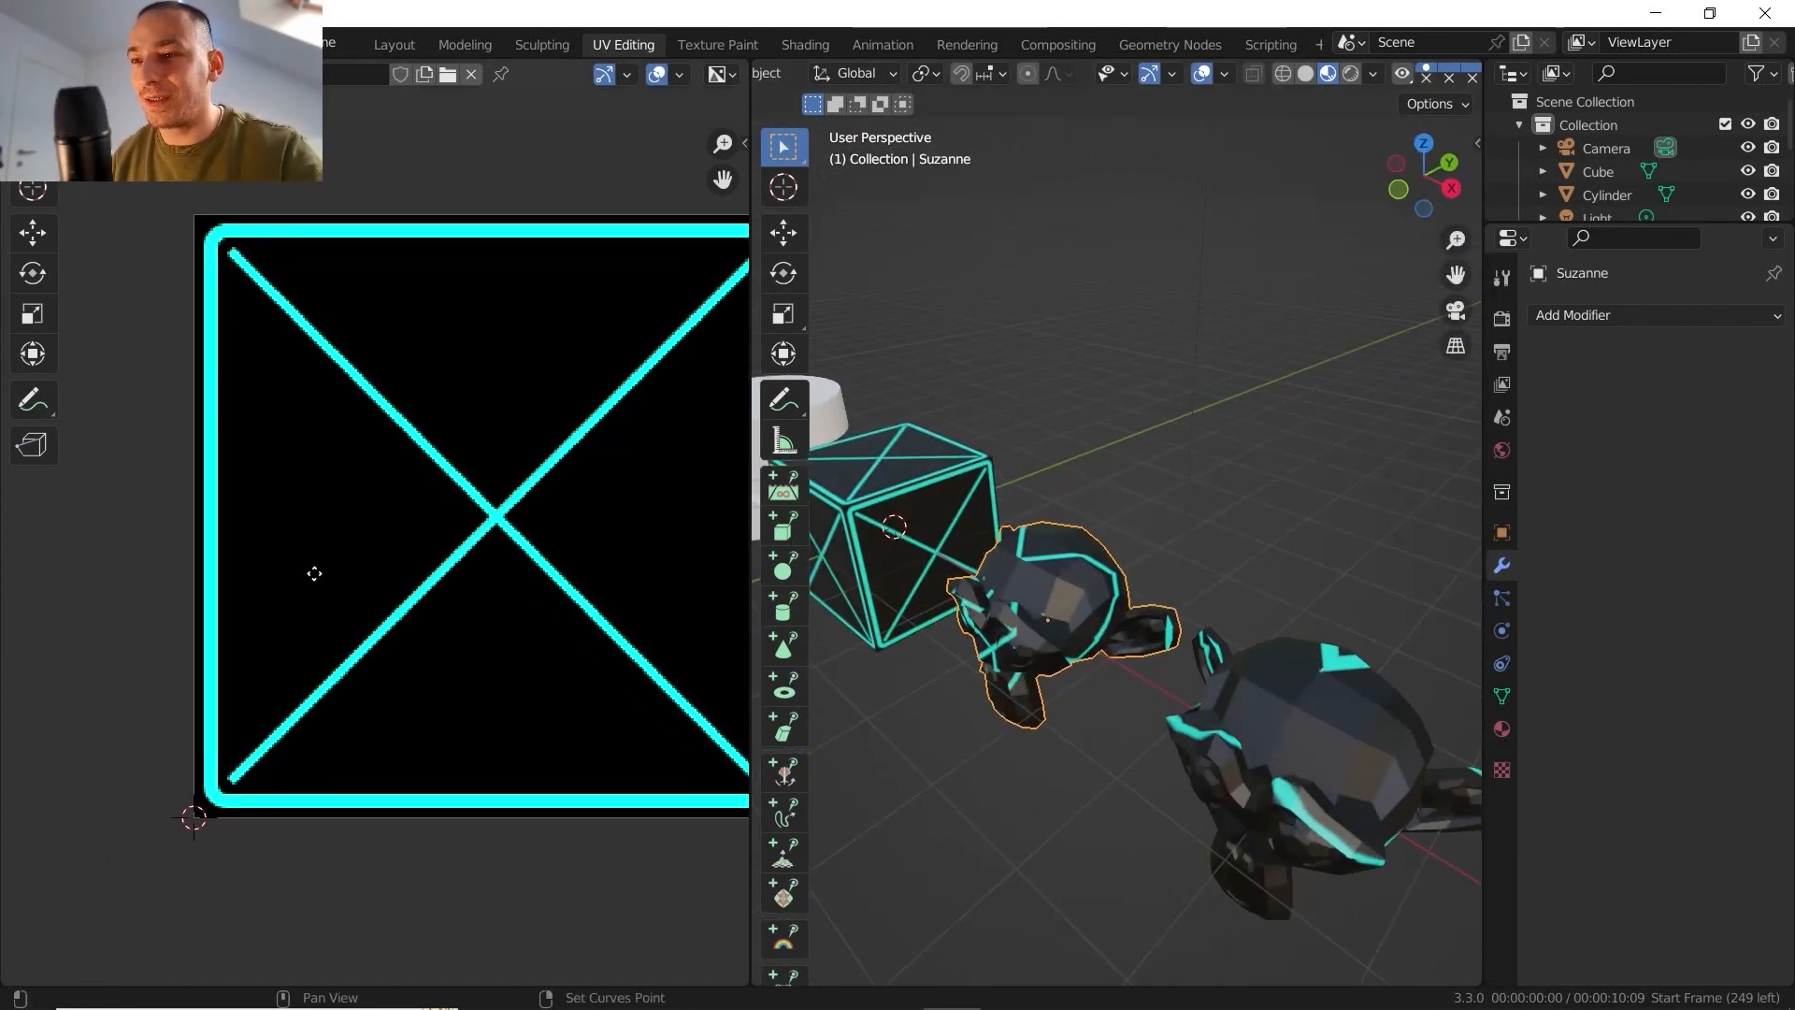
pyautogui.moveTo(832, 581); pyautogui.dragTo(902, 565, button='middle')
pyautogui.press('Tab')
pyautogui.moveTo(383, 414); pyautogui.dragTo(278, 424, button='middle')
pyautogui.press('Tab')
pyautogui.moveTo(1064, 559); pyautogui.dragTo(1124, 544, button='middle')
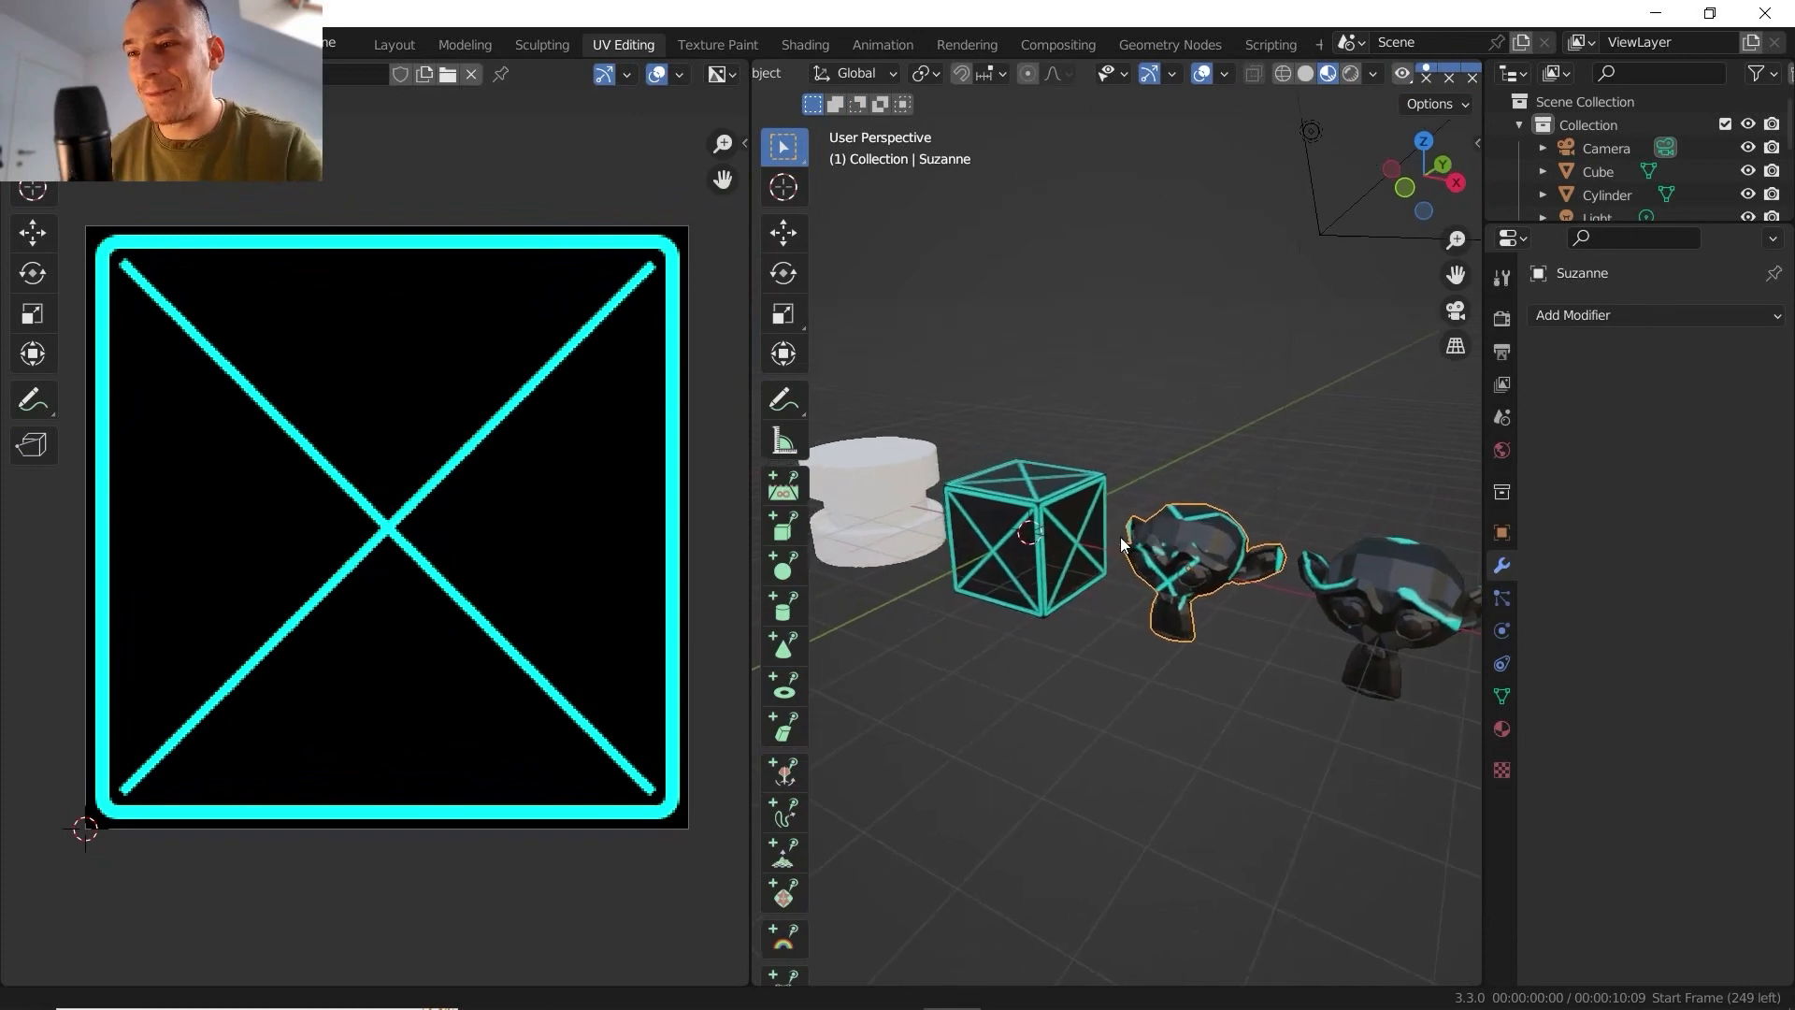
# - Compare how the cube projection maps the texture onto the cube and onto the smaller monkey
pyautogui.click(1028, 505)
pyautogui.press('KP_Decimal')
pyautogui.moveTo(1029, 505); pyautogui.dragTo(1146, 574, button='middle')
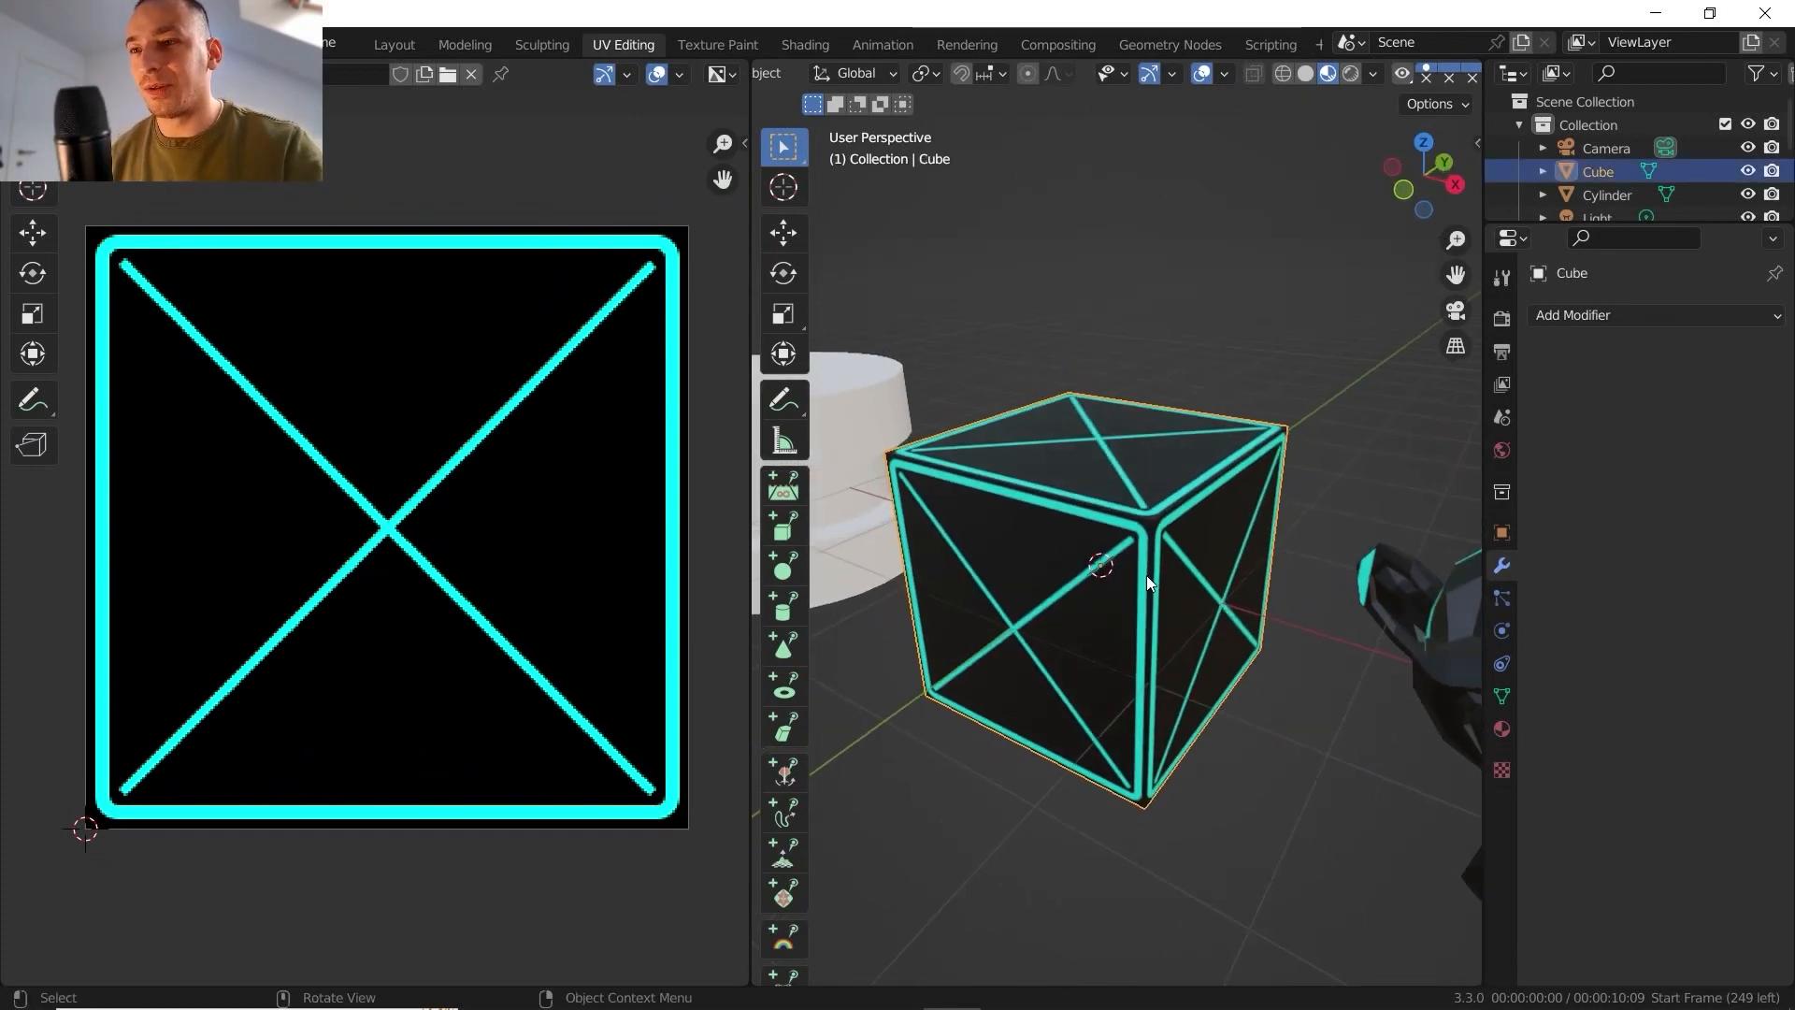
pyautogui.scroll(-4, 1146, 575)
pyautogui.click(1259, 603)
pyautogui.press('Tab')
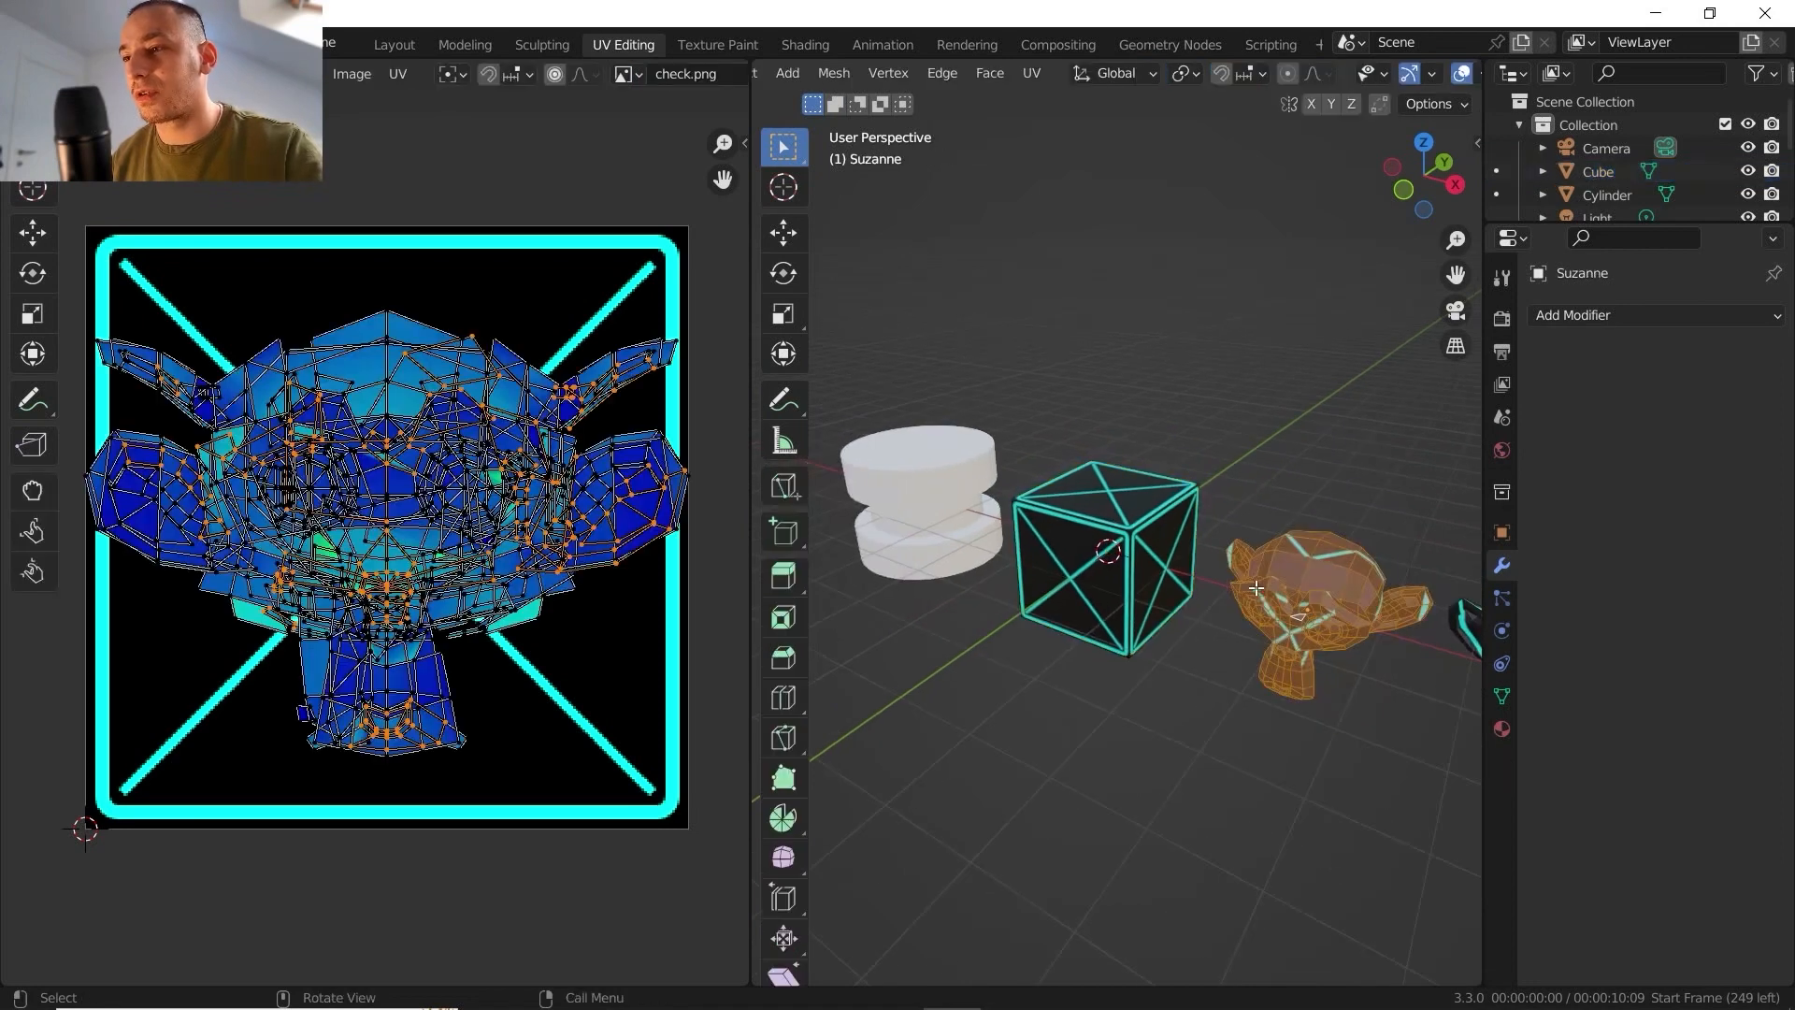
pyautogui.moveTo(281, 369)
pyautogui.mouseDown(button='middle')
pyautogui.moveTo(301, 392)
pyautogui.moveTo(285, 402)
pyautogui.mouseUp(button='middle')
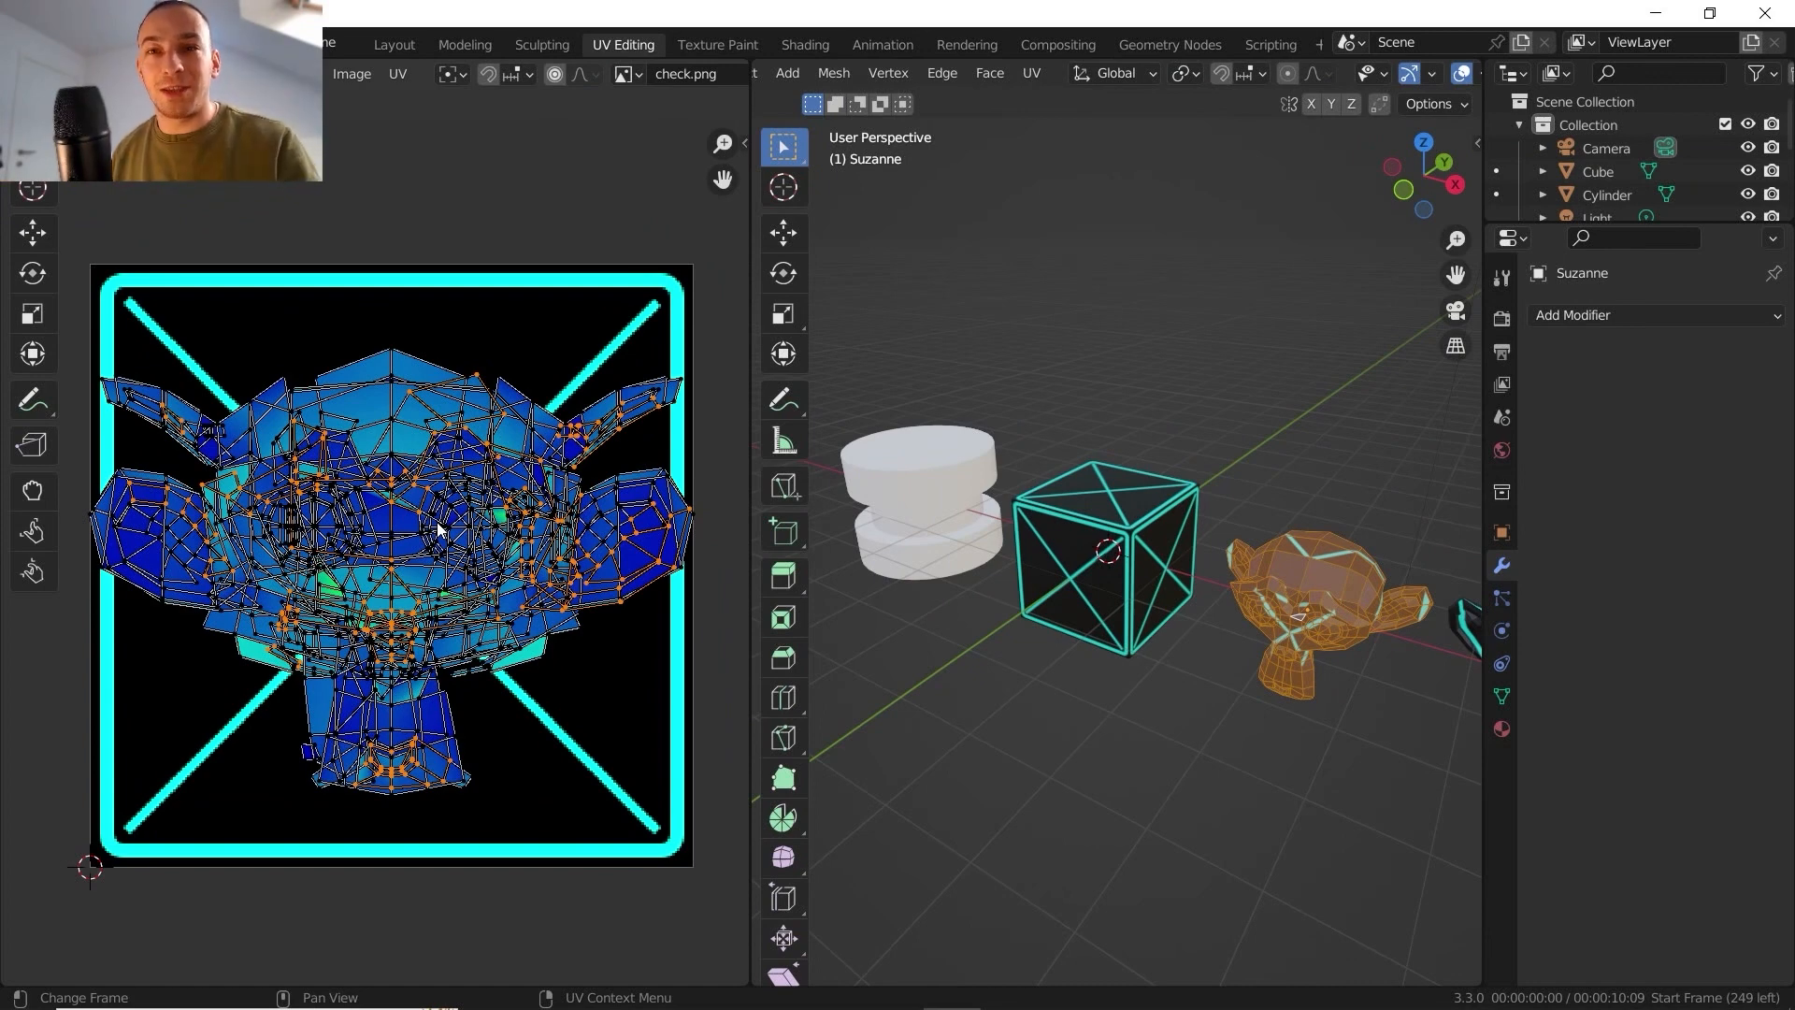
pyautogui.scroll(2, 981, 280)
# - Switch editing to the cube, unwrap it with Cylinder Projection and inspect the resulting UV layout
pyautogui.moveTo(955, 121); pyautogui.dragTo(973, 91, button='middle')
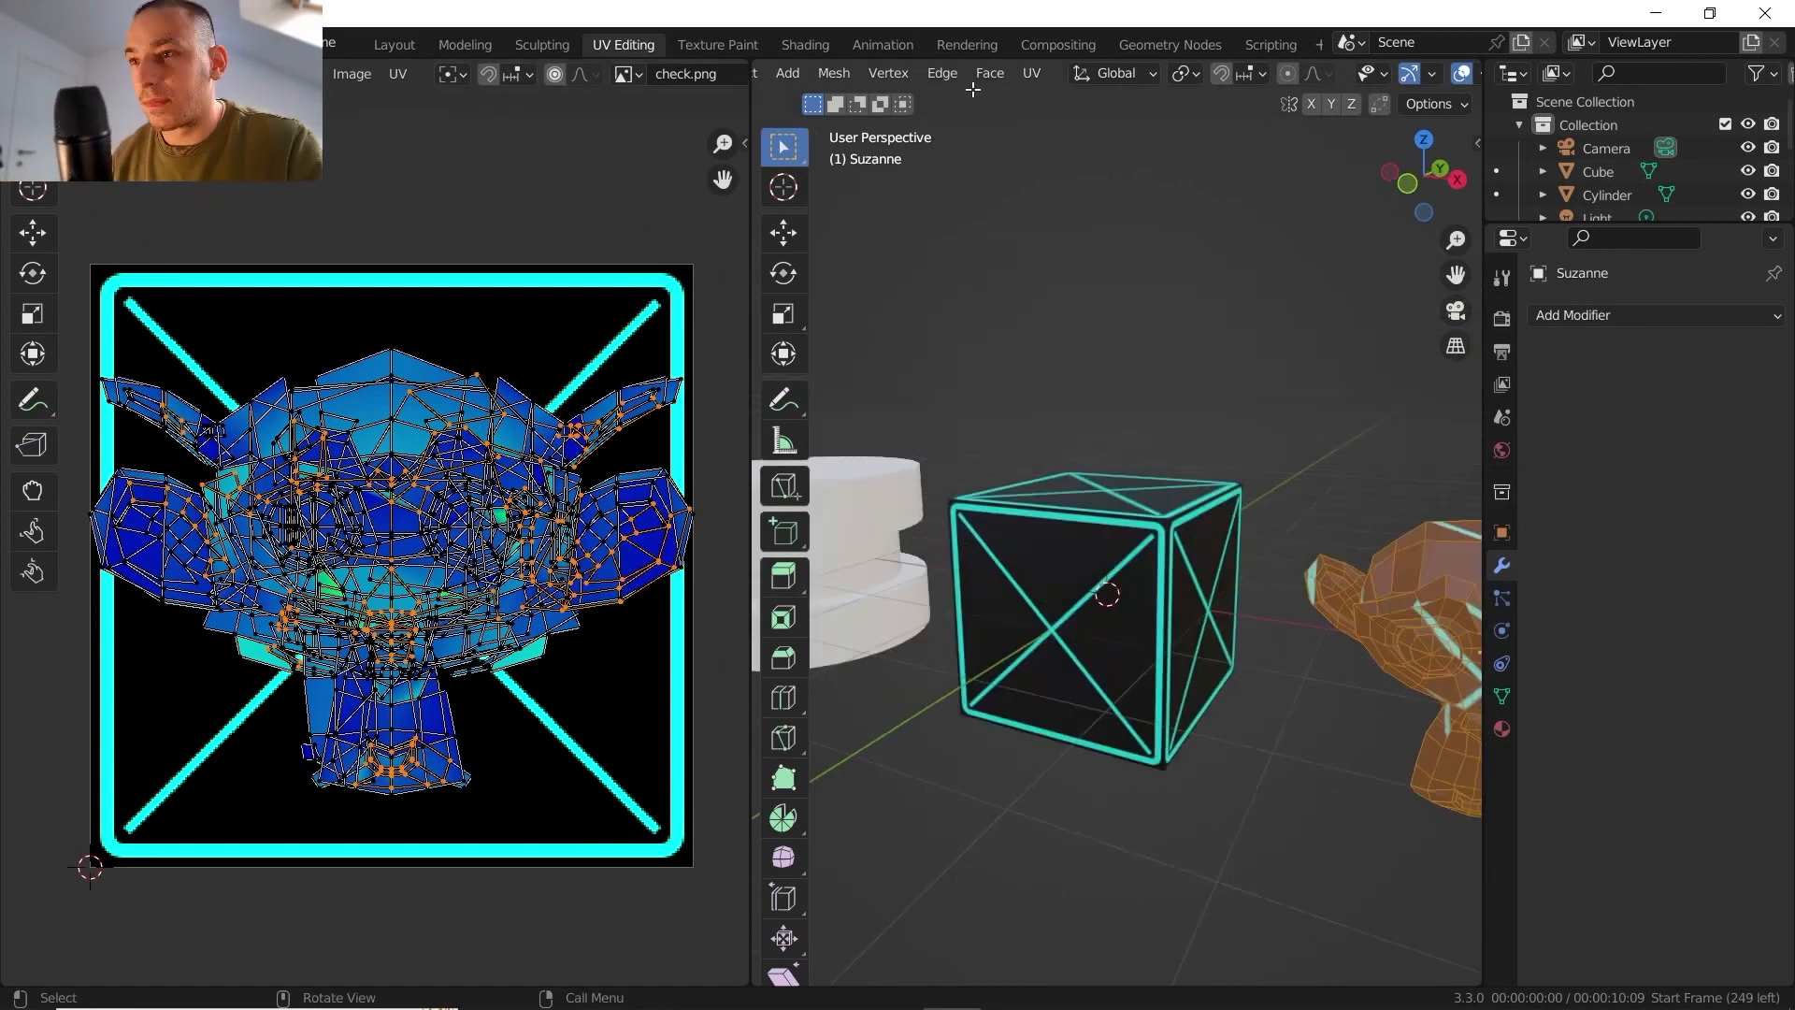
pyautogui.click(1124, 552)
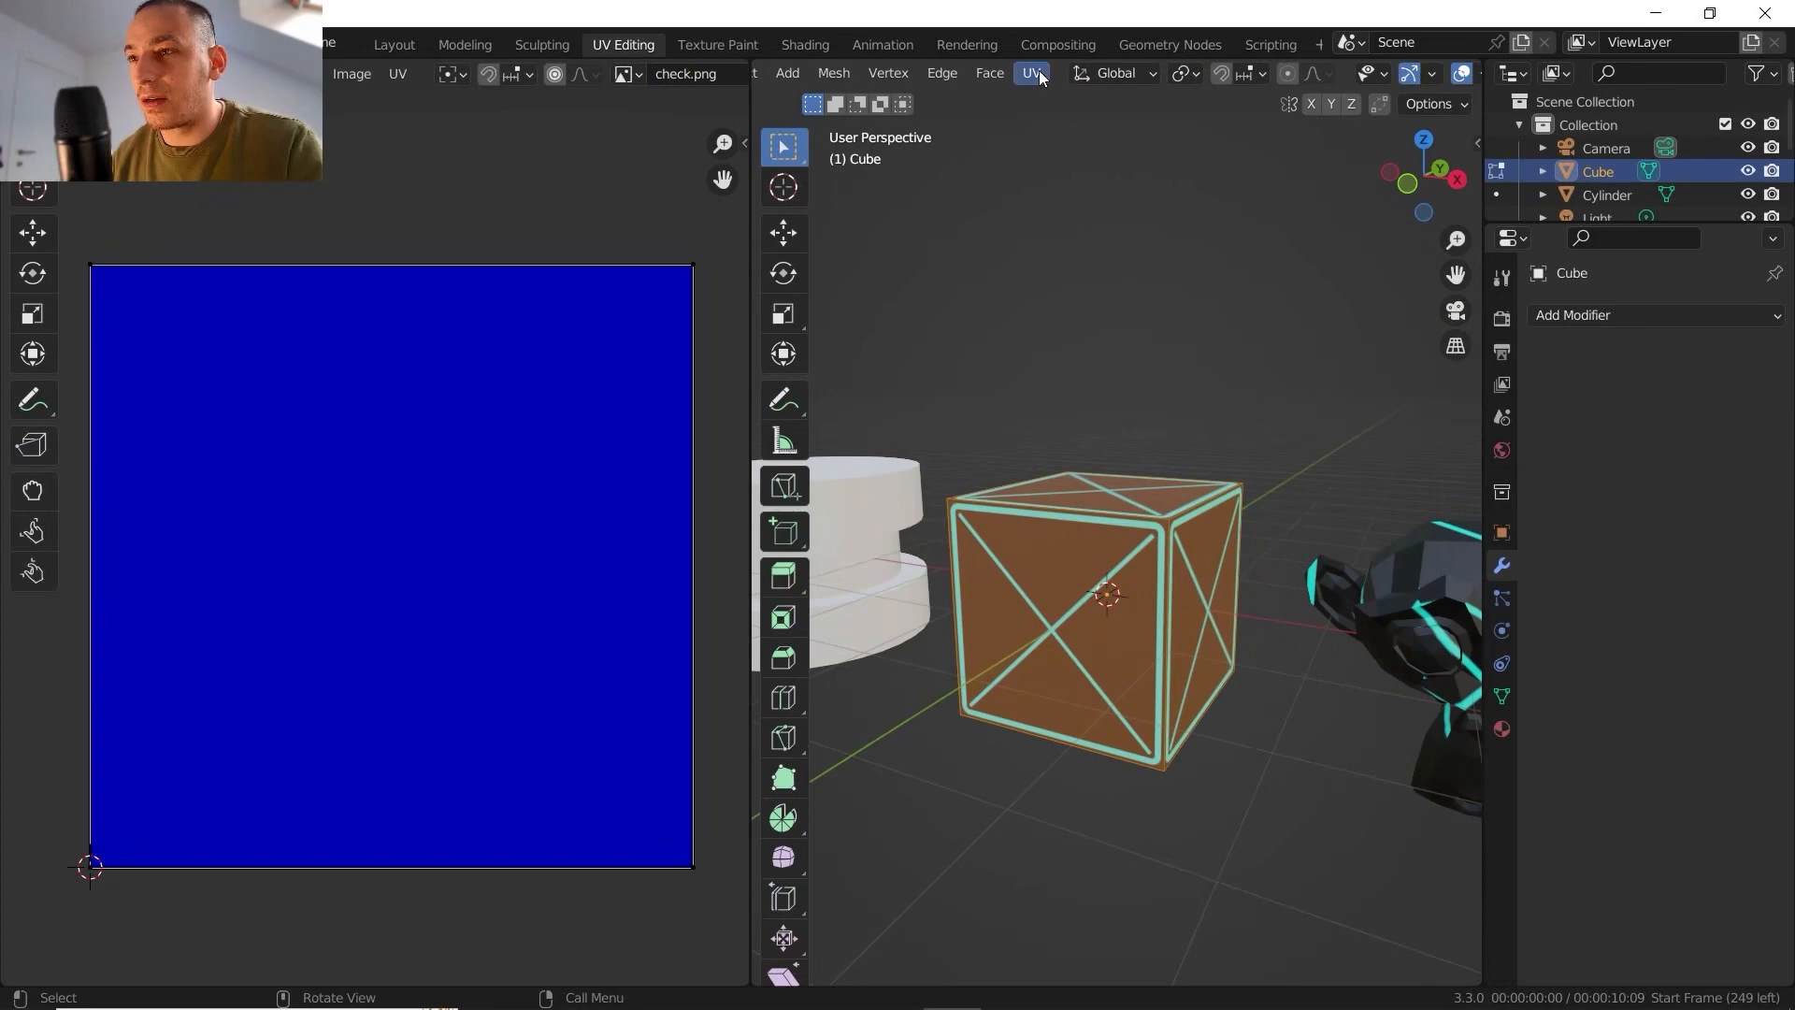
pyautogui.click(1038, 74)
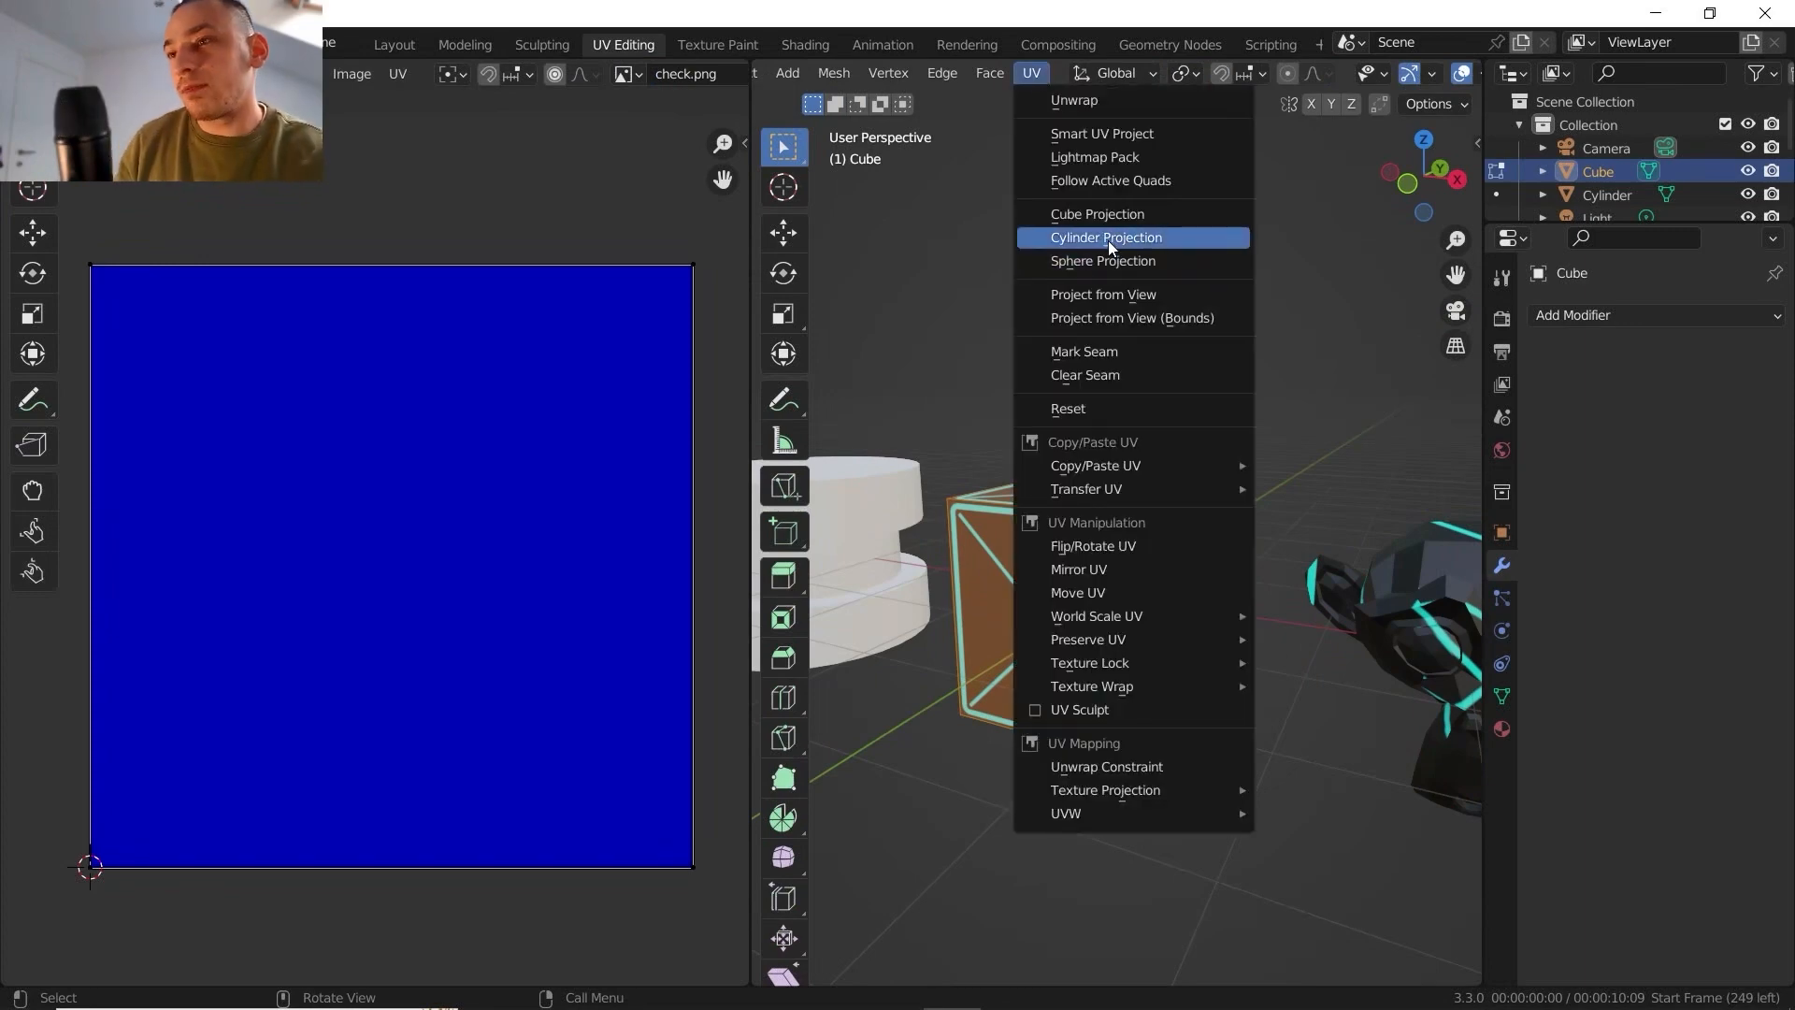
pyautogui.click(1108, 238)
pyautogui.scroll(-3, 412, 524)
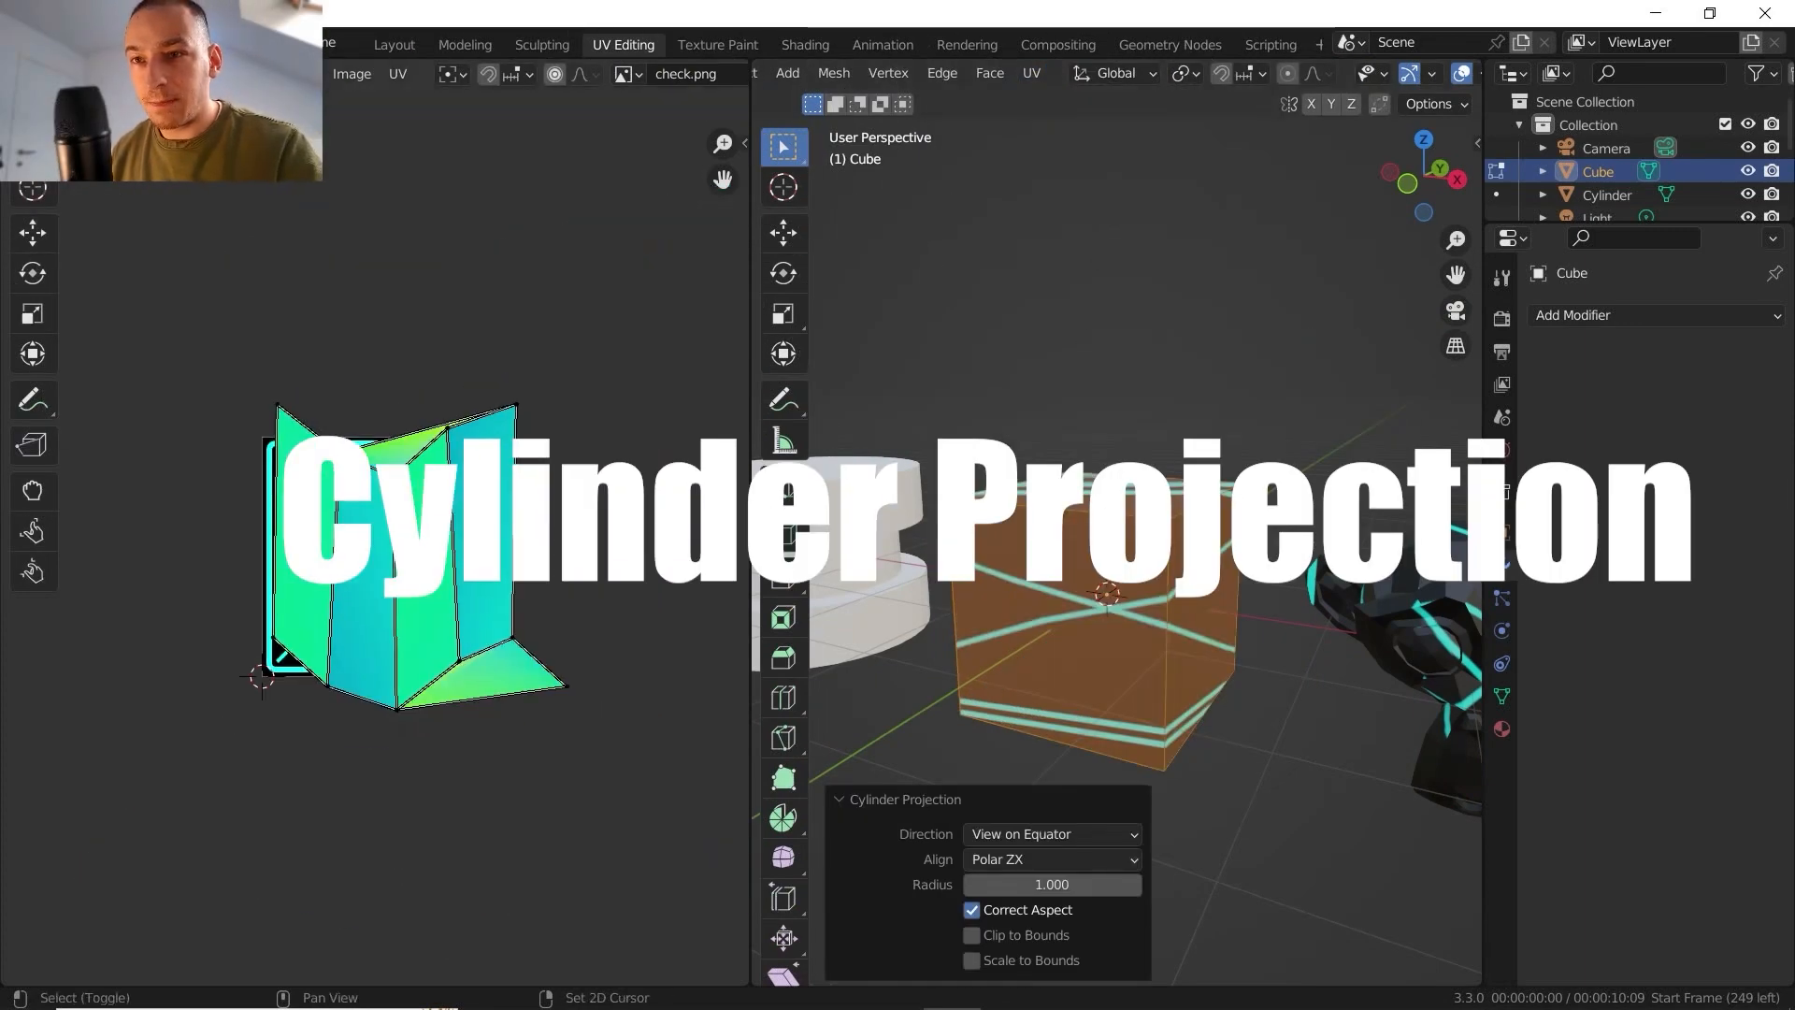
pyautogui.scroll(2, 505, 483)
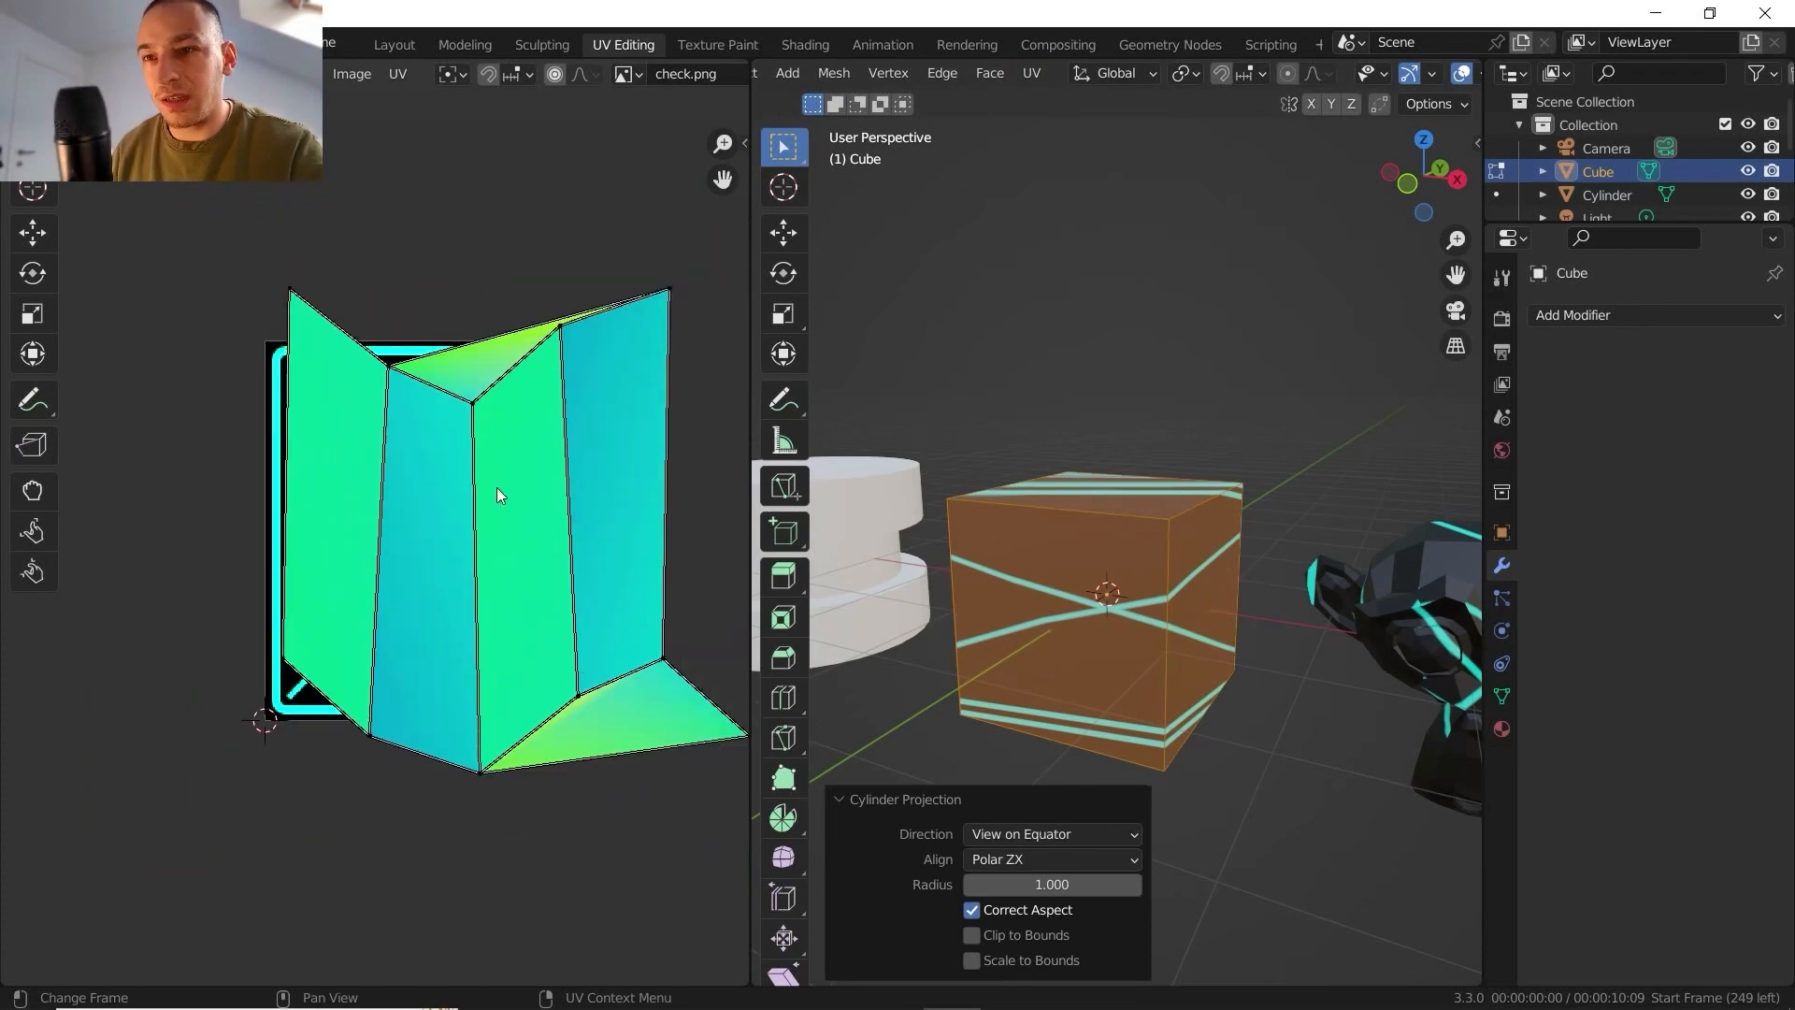
pyautogui.moveTo(496, 493); pyautogui.dragTo(479, 495, button='middle')
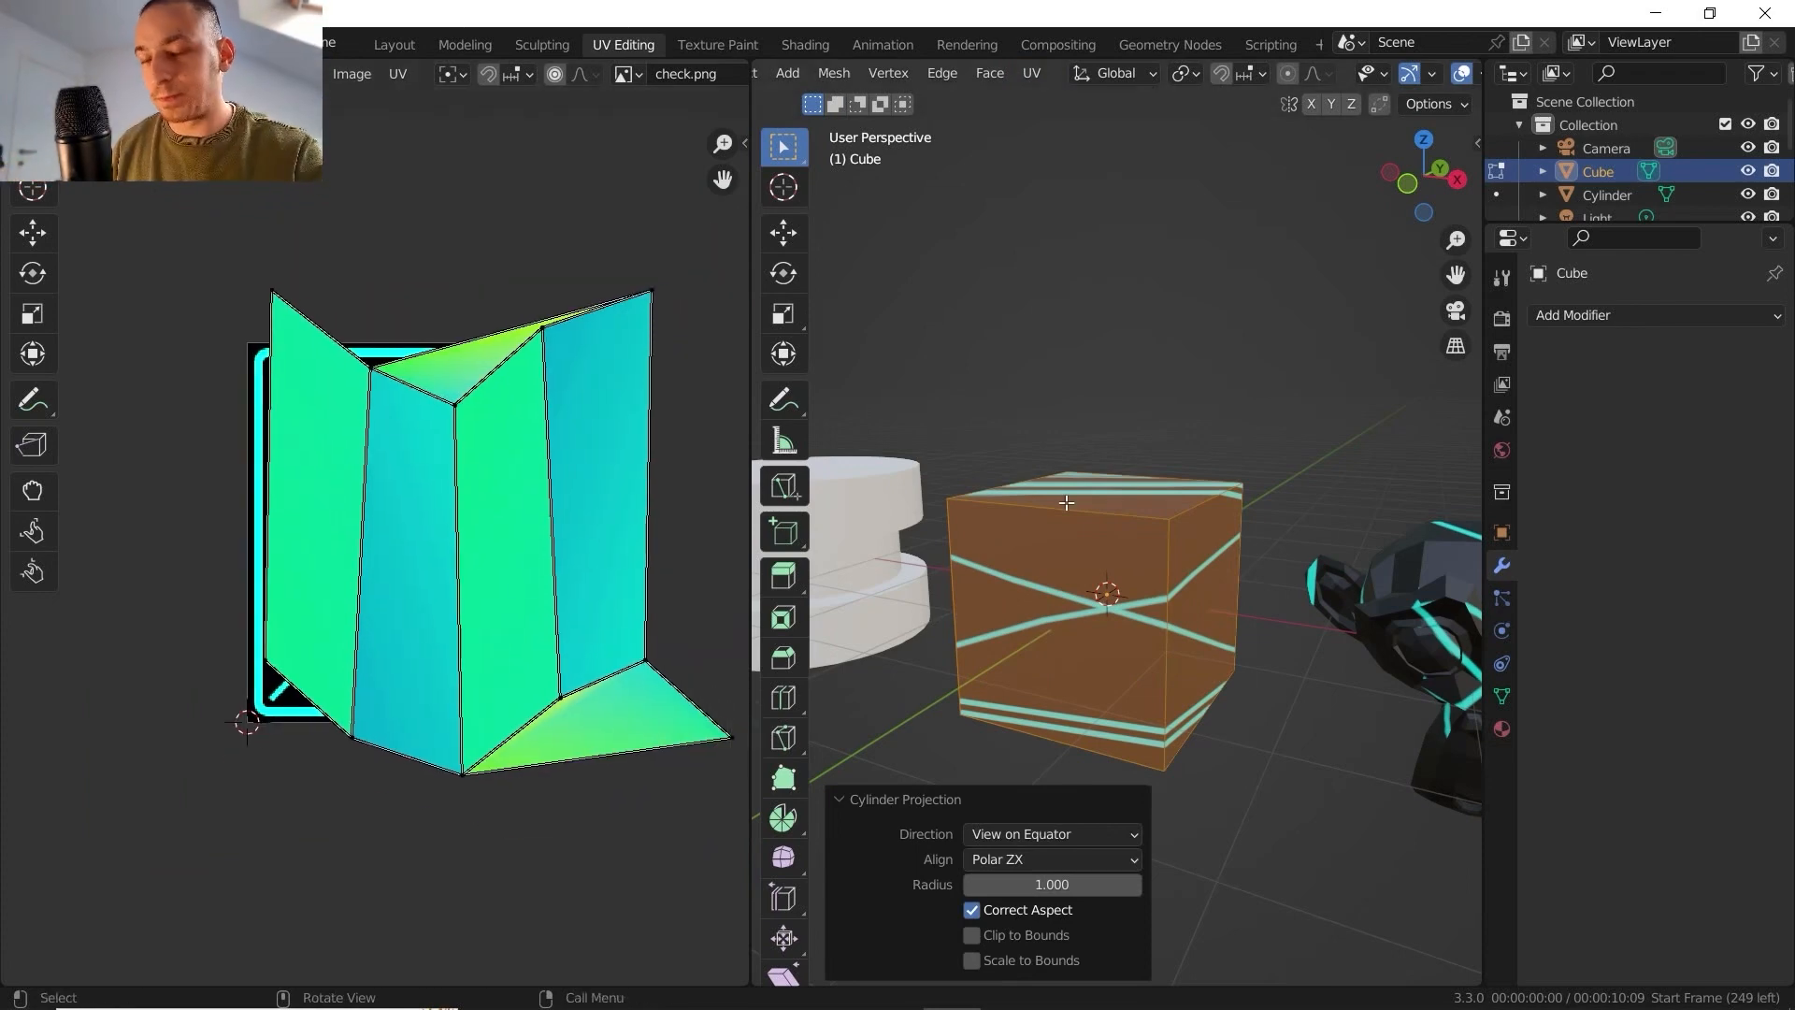
# - Enter edit mode on the stepped cylinder and assign the existing "check" material to it
pyautogui.press('Tab')
pyautogui.keyDown('shift'); pyautogui.moveTo(1169, 529); pyautogui.dragTo(1309, 571, button='middle'); pyautogui.keyUp('shift')
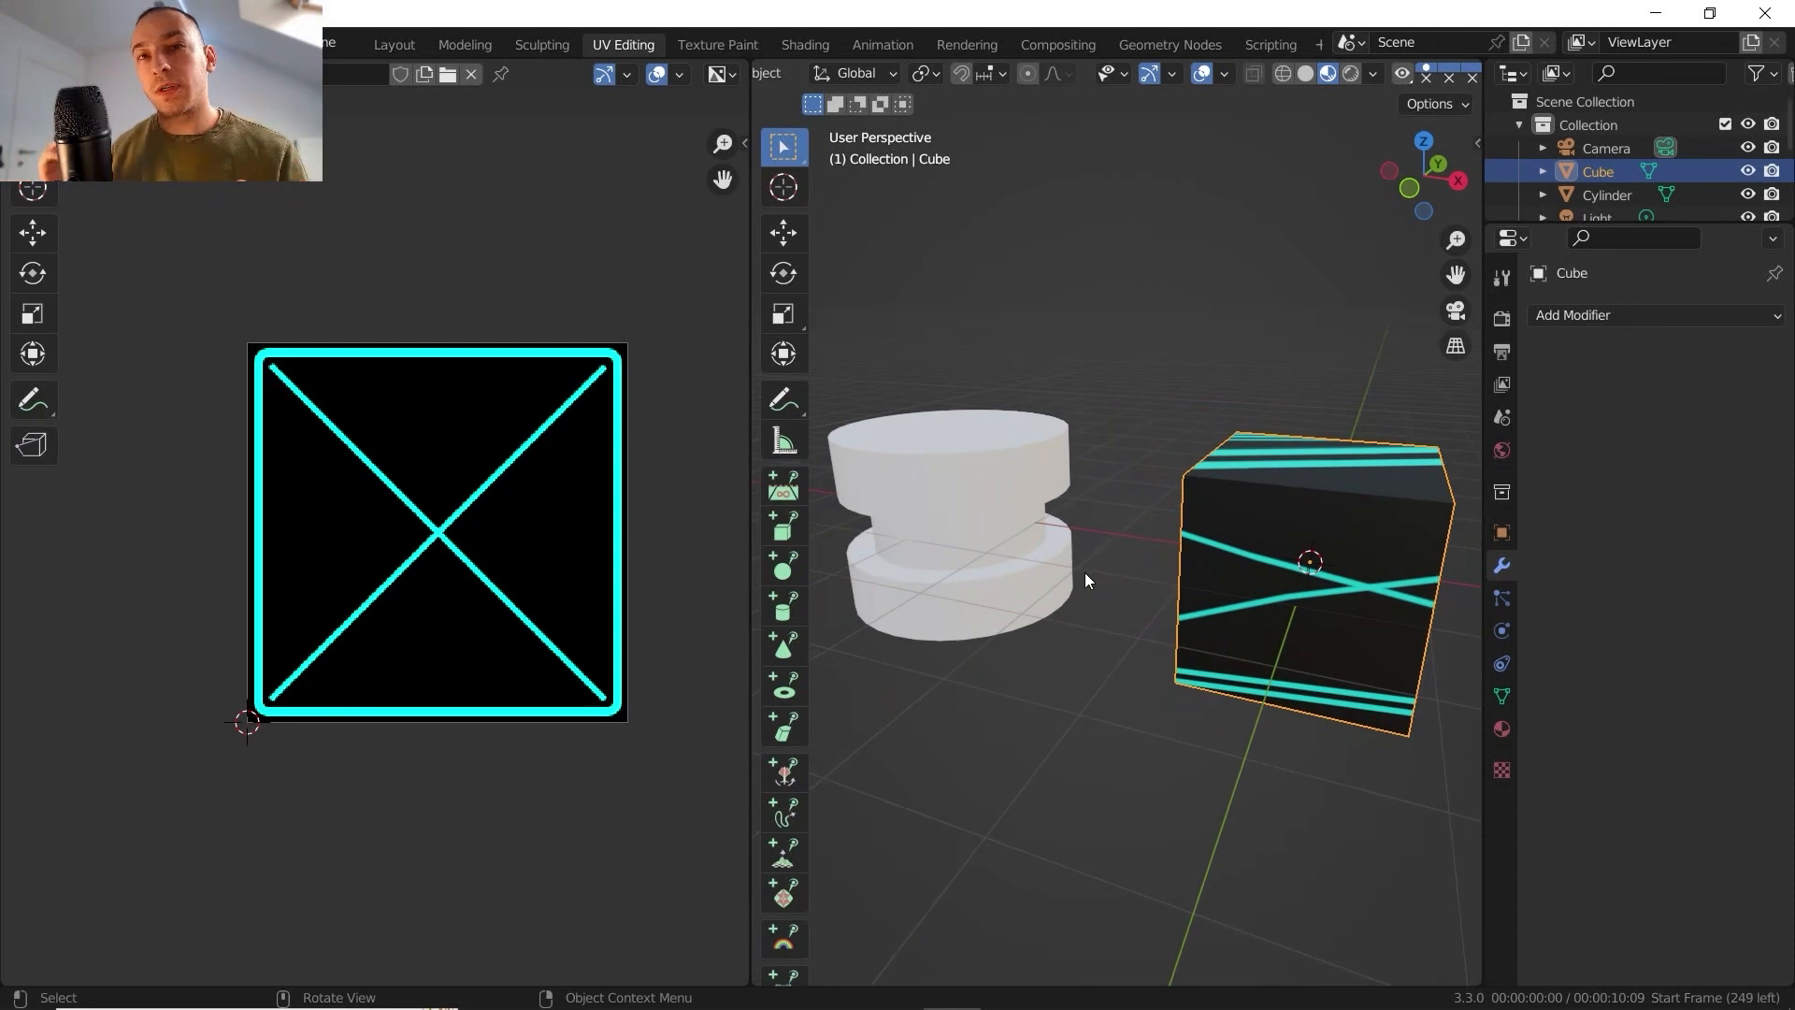
pyautogui.click(989, 516)
pyautogui.moveTo(983, 508); pyautogui.dragTo(1101, 495, button='middle')
pyautogui.press('Tab')
pyautogui.moveTo(1075, 482); pyautogui.dragTo(1049, 467, button='middle')
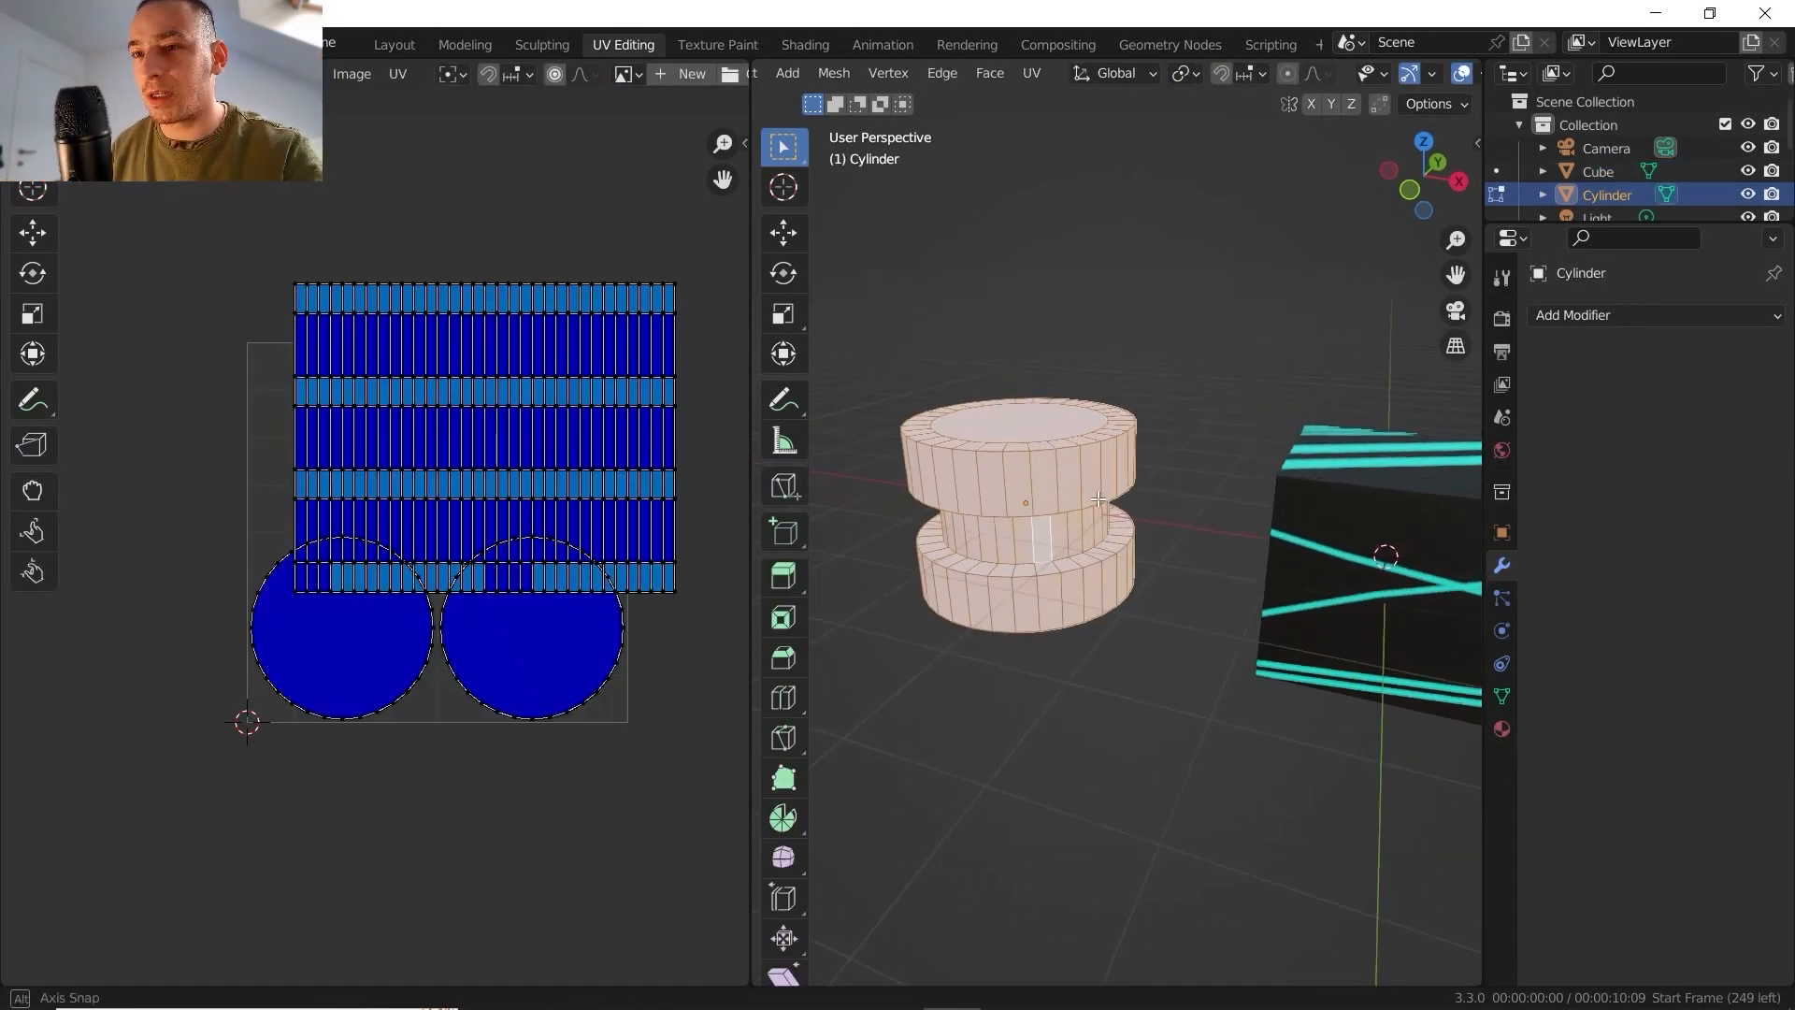
pyautogui.click(1502, 728)
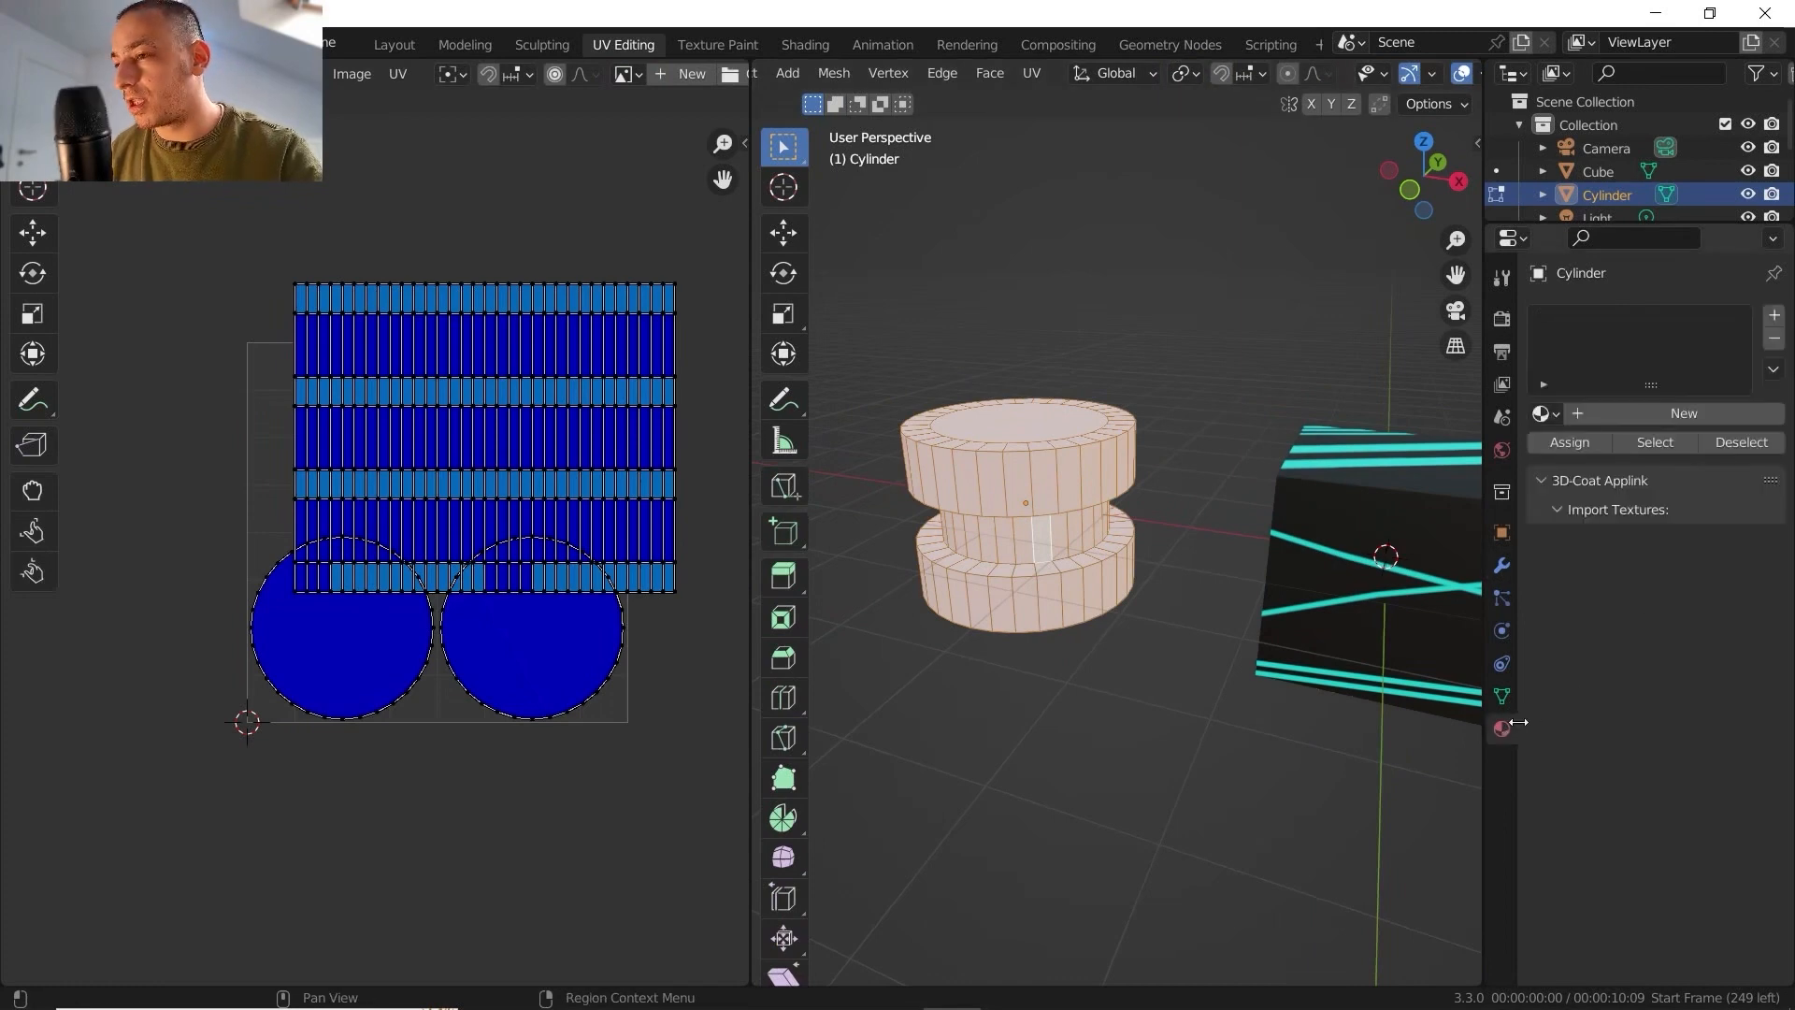
pyautogui.click(1544, 413)
pyautogui.click(1327, 472)
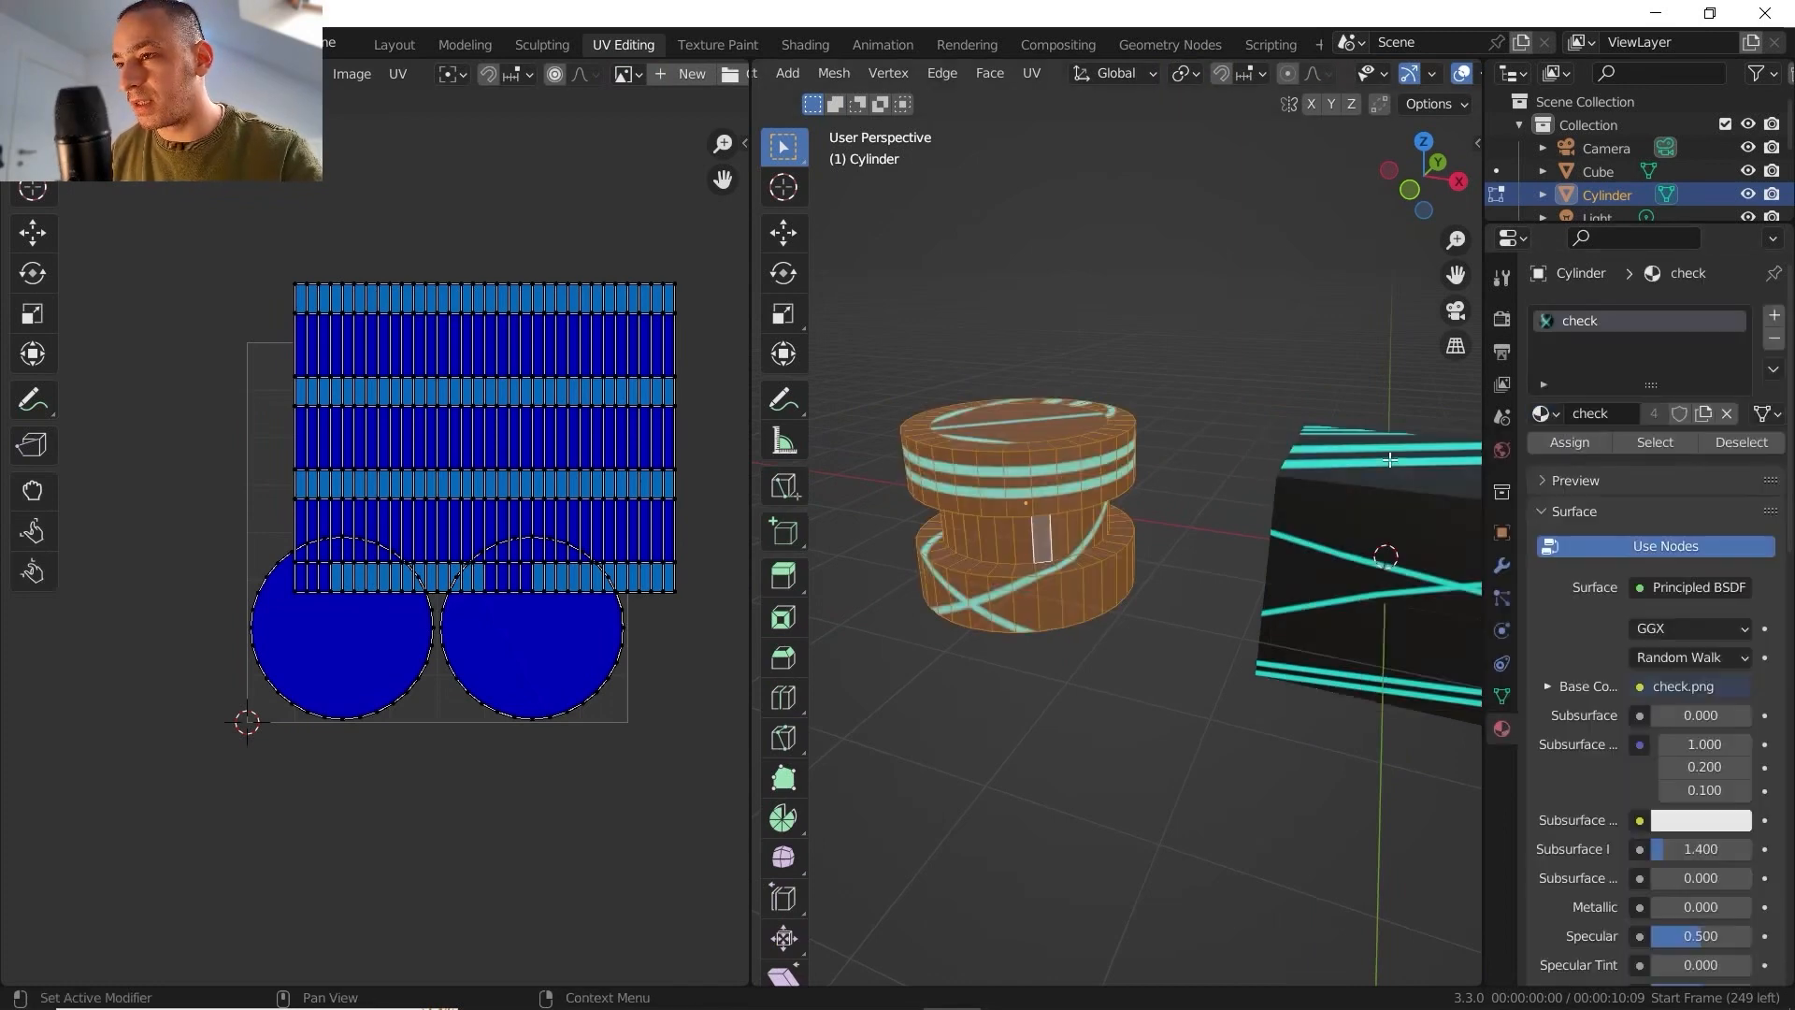
# - Unwrap the stepped cylinder with Cylinder Projection and inspect its side strips and caps in the UV layout
pyautogui.moveTo(1029, 575); pyautogui.dragTo(1146, 570, button='middle')
pyautogui.click(1031, 73)
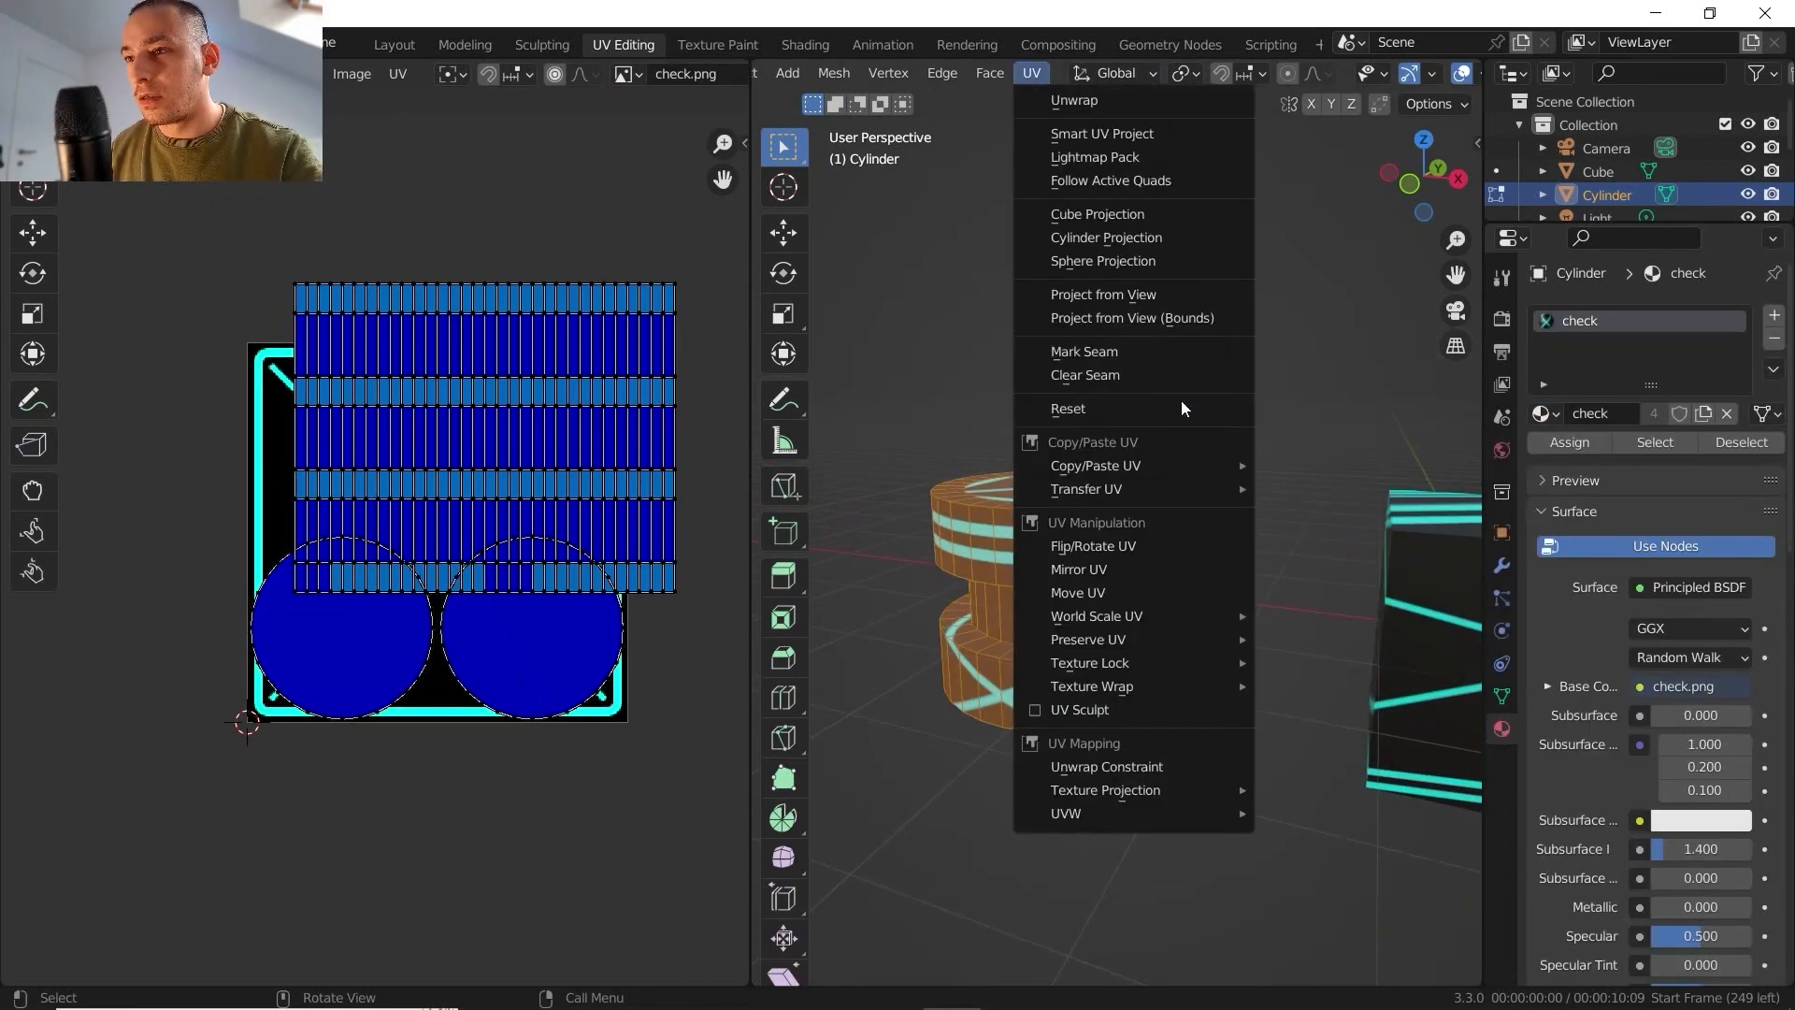
pyautogui.click(1145, 239)
pyautogui.keyDown('shift'); pyautogui.moveTo(587, 501); pyautogui.dragTo(582, 569, button='middle'); pyautogui.keyUp('shift')
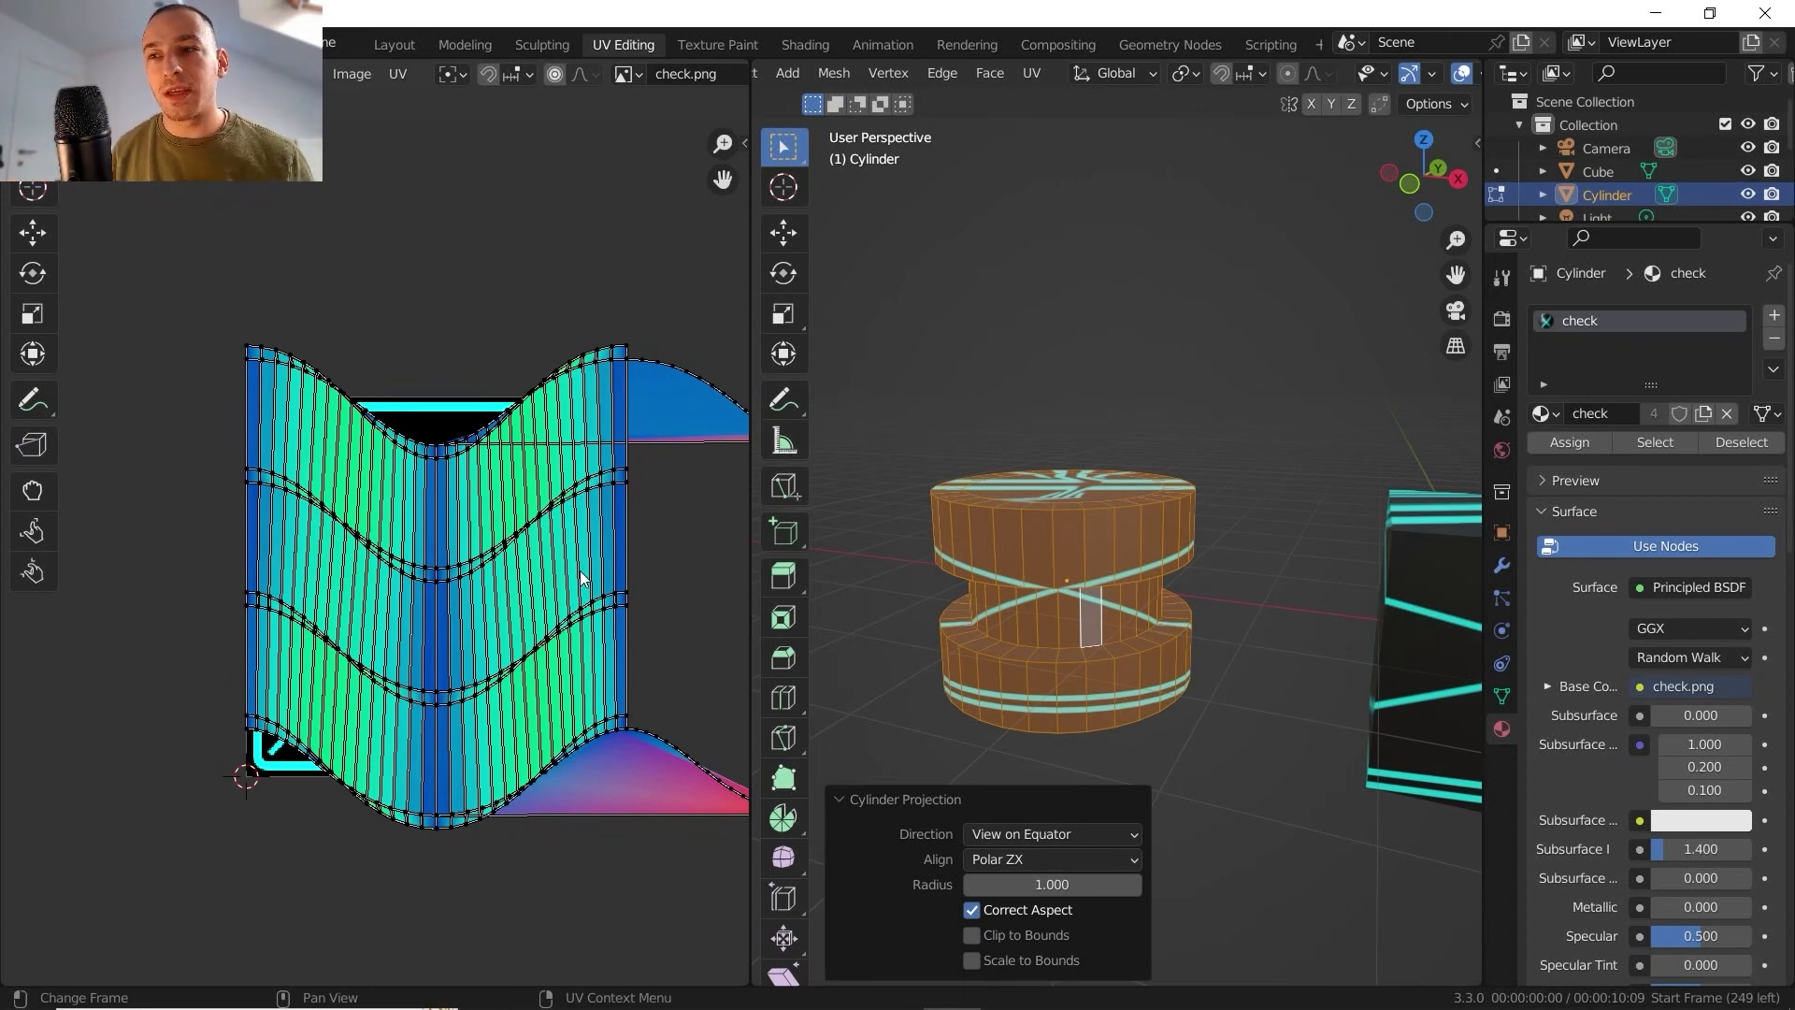
pyautogui.moveTo(1091, 485); pyautogui.dragTo(1047, 486, button='middle')
pyautogui.scroll(2, 1058, 503)
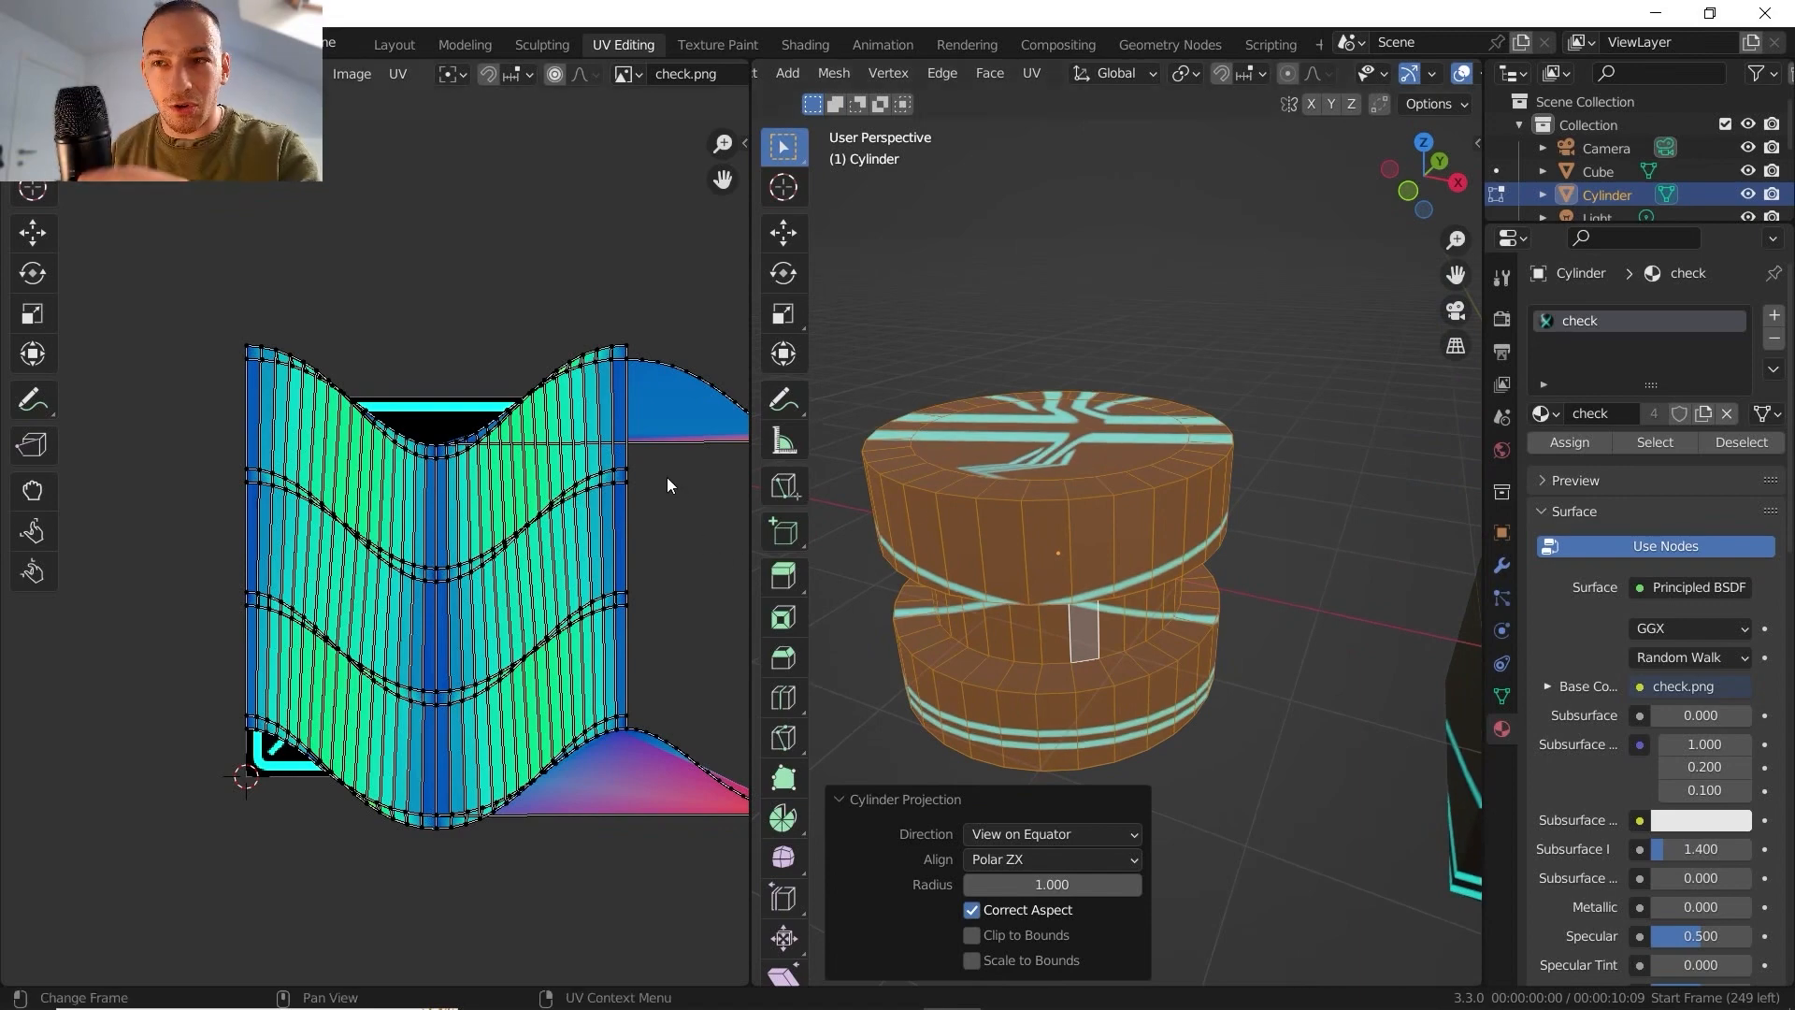
pyautogui.scroll(-1, 661, 496)
pyautogui.scroll(6, 566, 692)
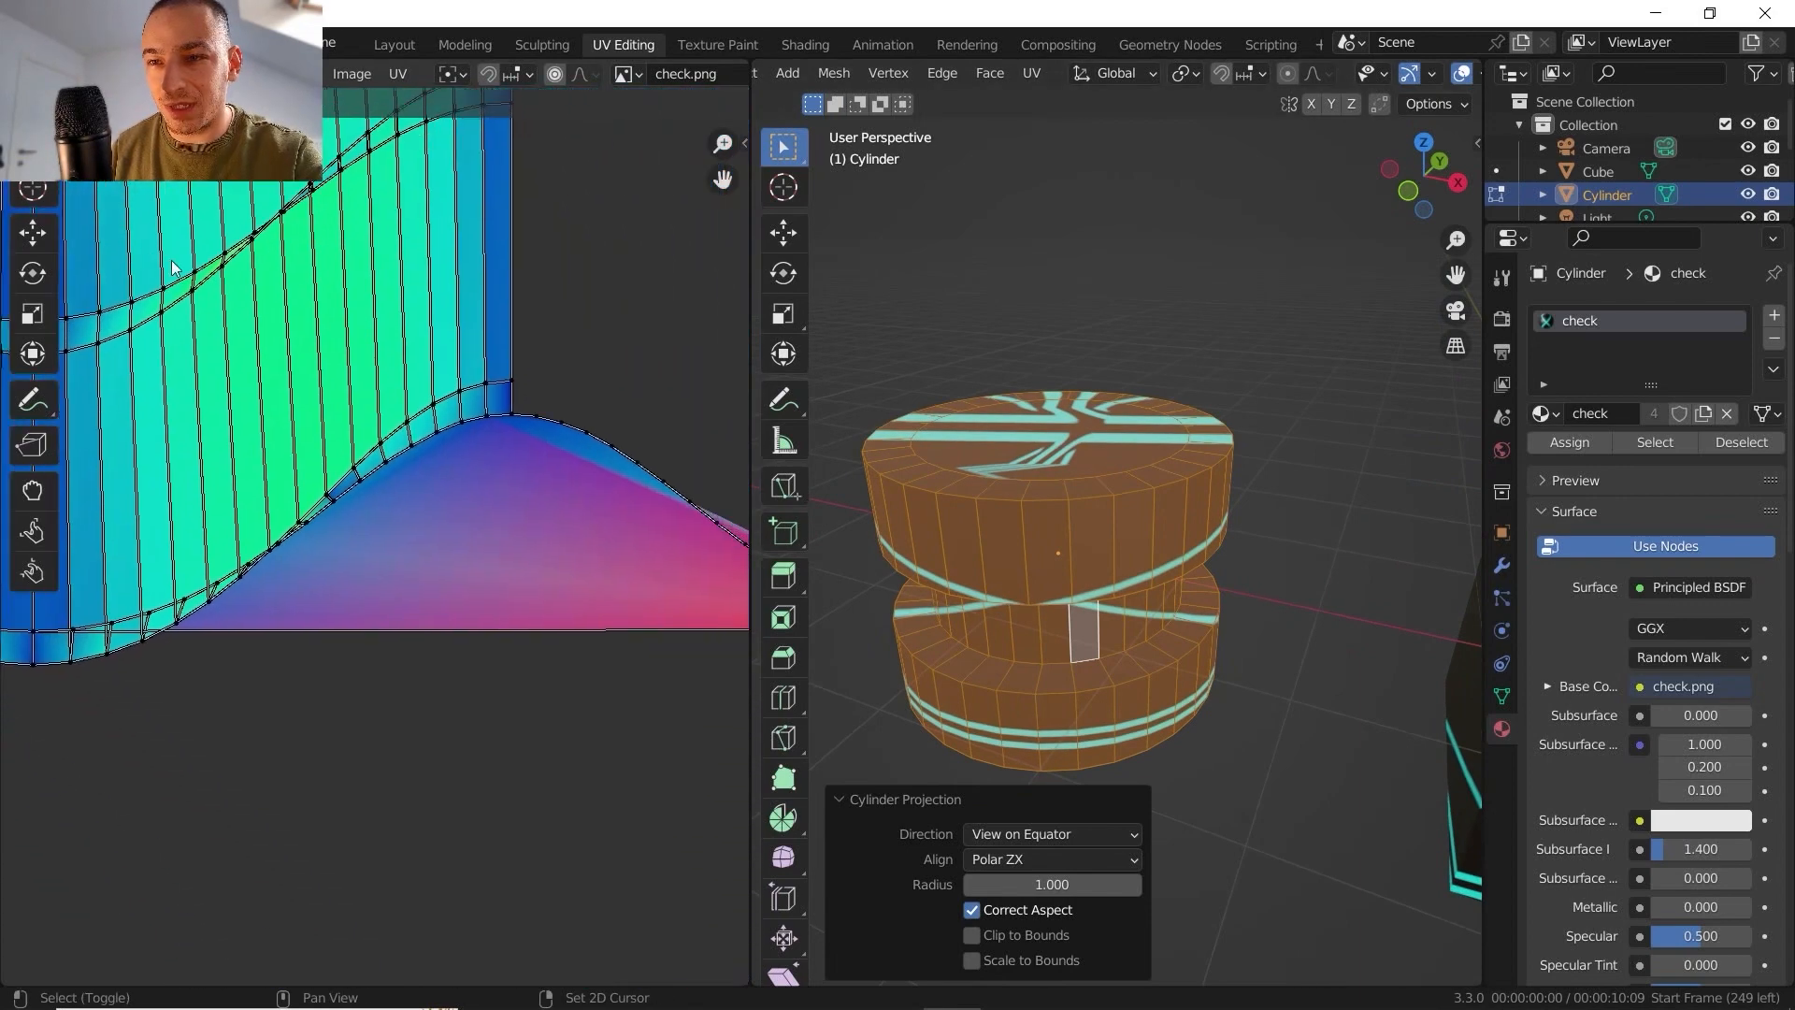
# - Examine the stepped cylinder's projected UV layout and the Direction options of the cylinder projection
pyautogui.moveTo(407, 500); pyautogui.dragTo(461, 569, button='middle')
pyautogui.scroll(-7, 400, 469)
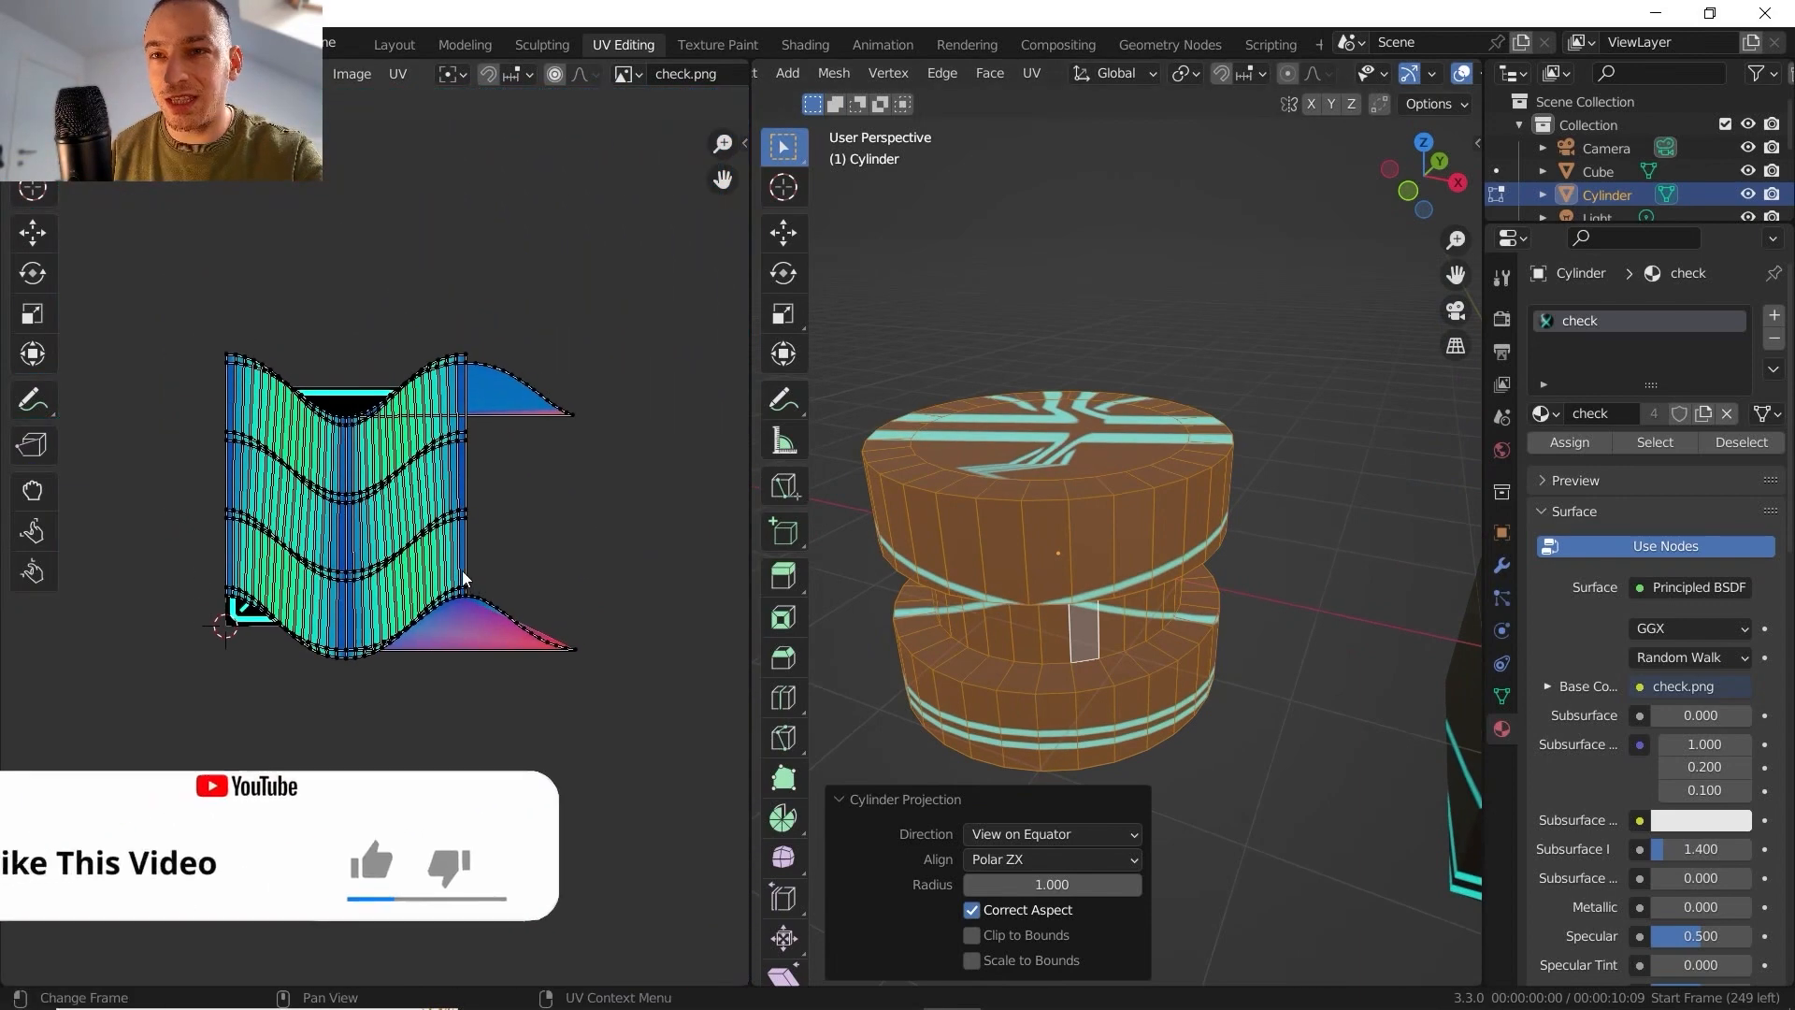
pyautogui.scroll(2, 467, 564)
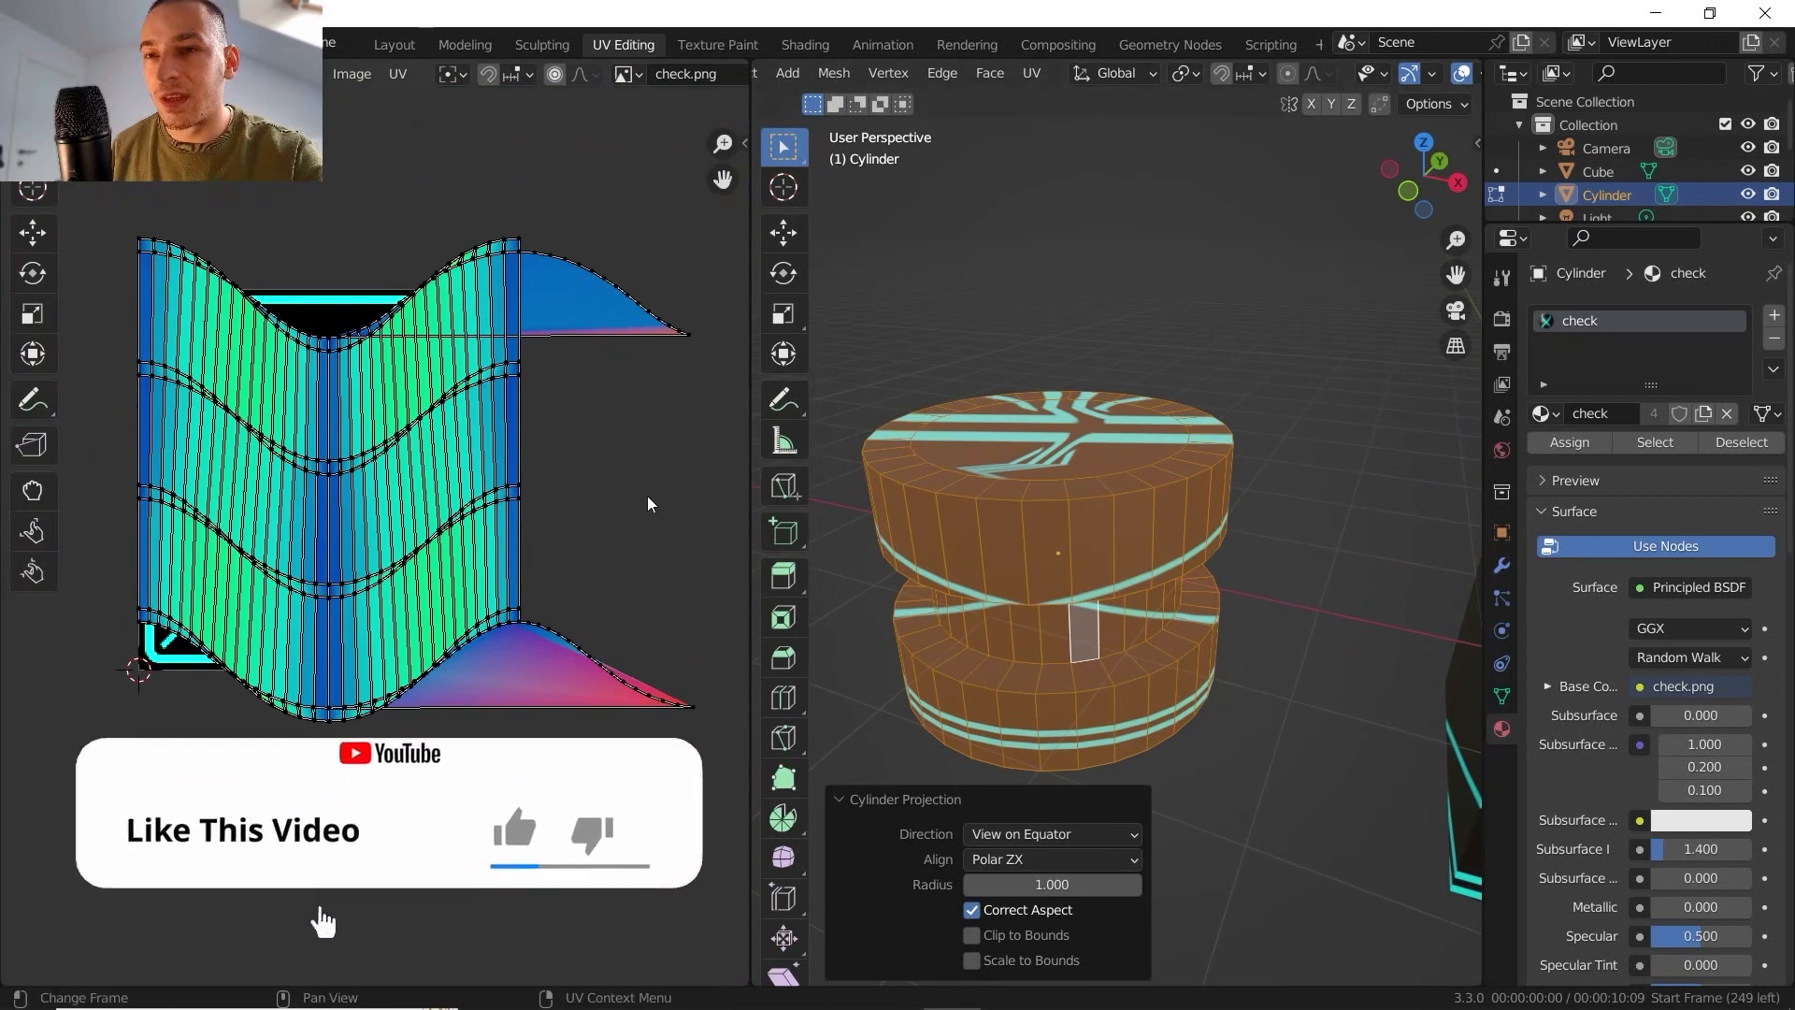
pyautogui.click(1036, 837)
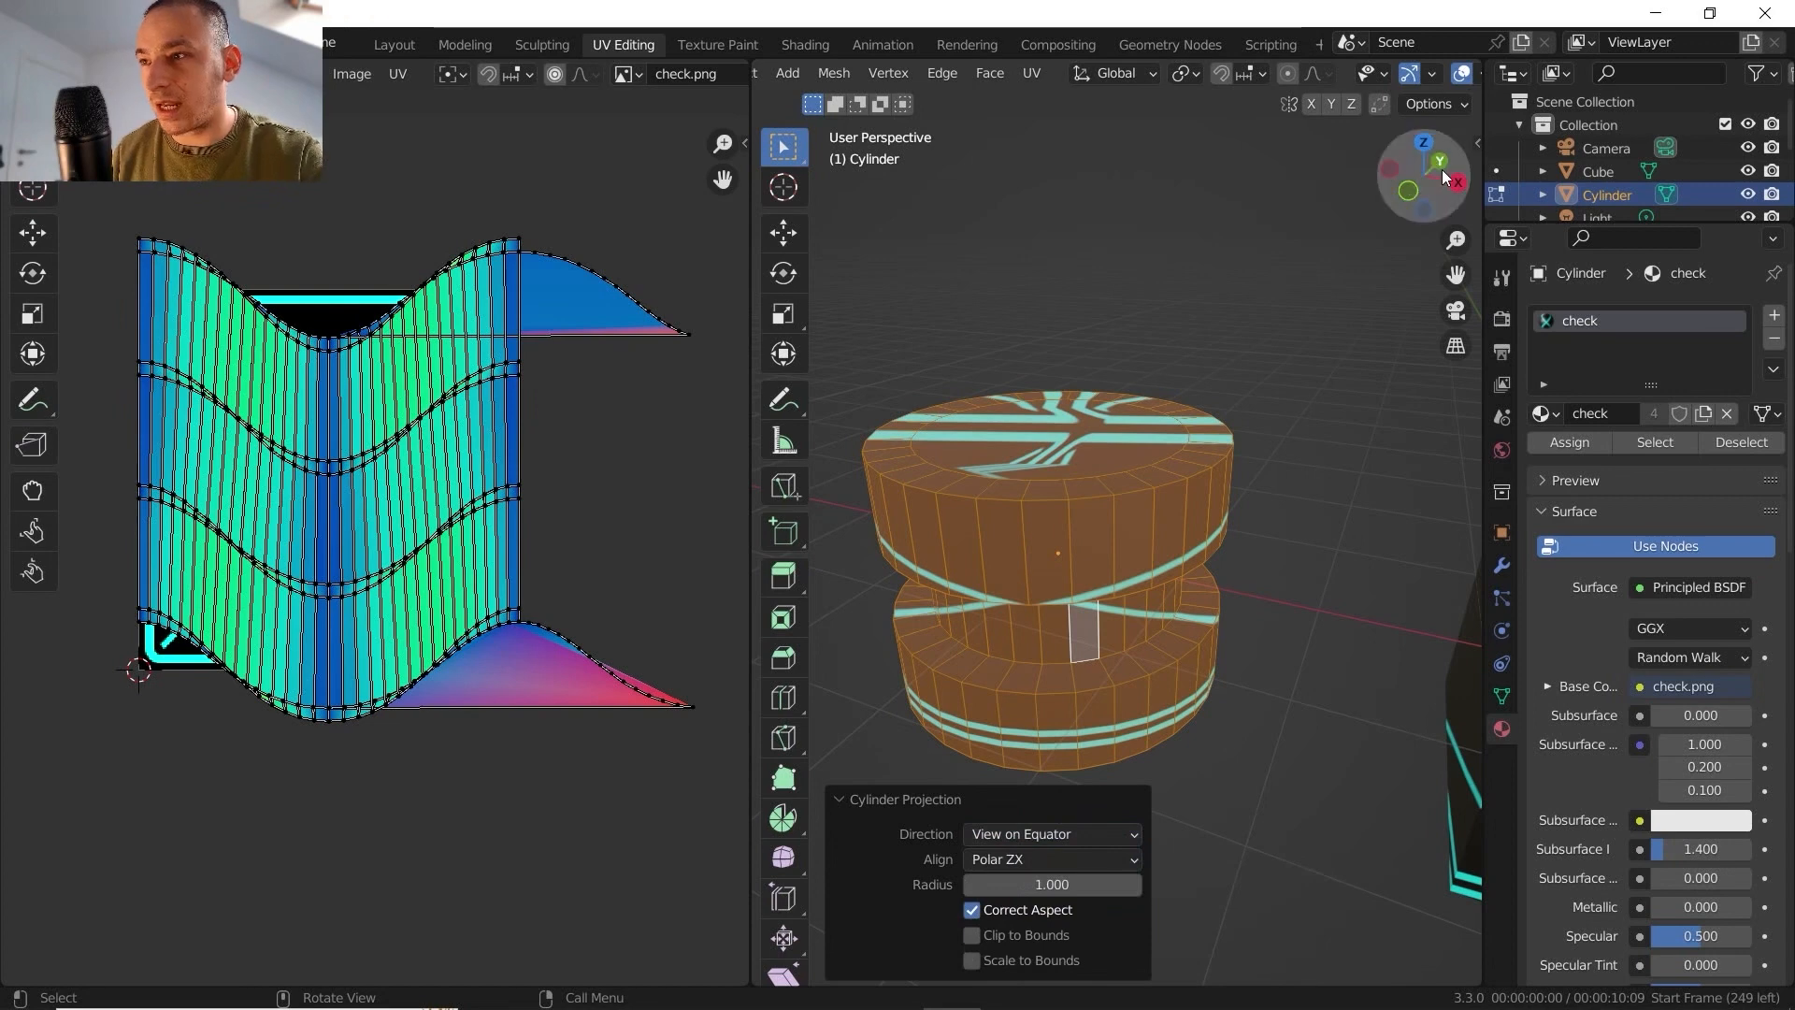
# - Unwrap the whole stepped cylinder with Cylinder Projection from the front orthographic view and inspect the UV strips
pyautogui.moveTo(1184, 482); pyautogui.dragTo(1084, 495, button='middle')
pyautogui.click(1152, 319)
pyautogui.press('a')
pyautogui.click(1204, 349)
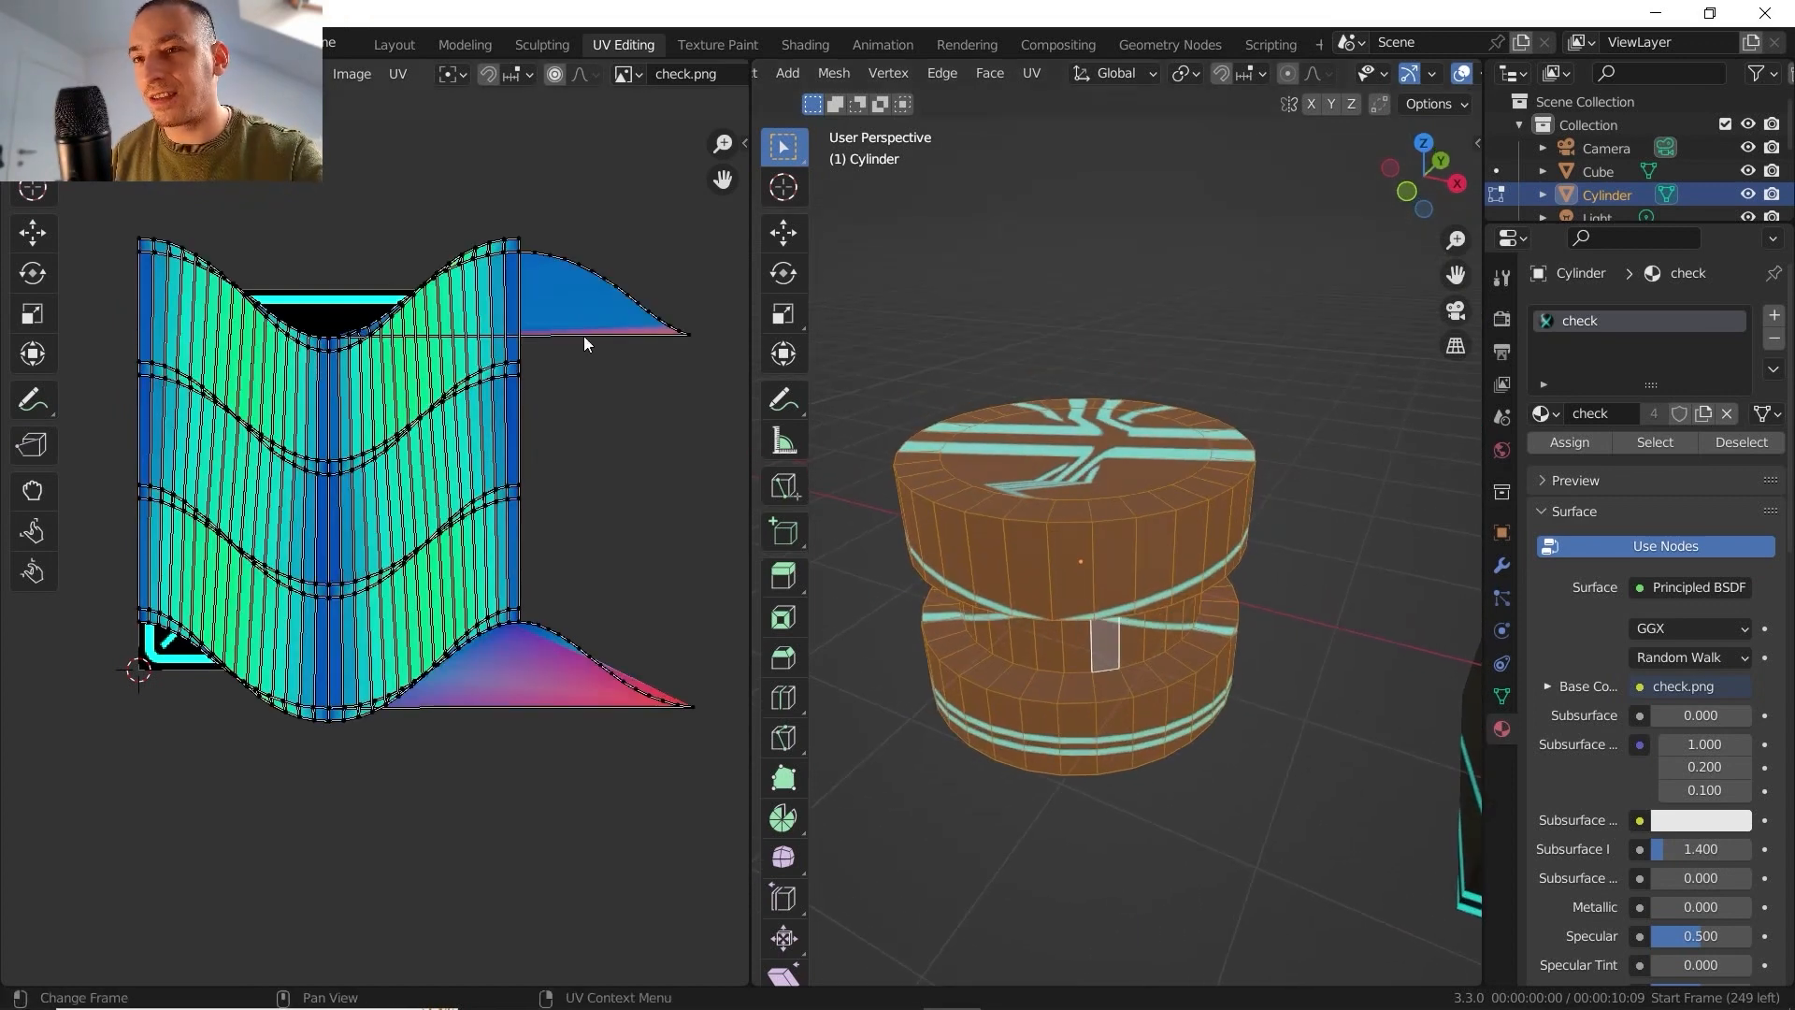
pyautogui.click(1405, 192)
pyautogui.scroll(-3, 1281, 417)
pyautogui.click(1033, 74)
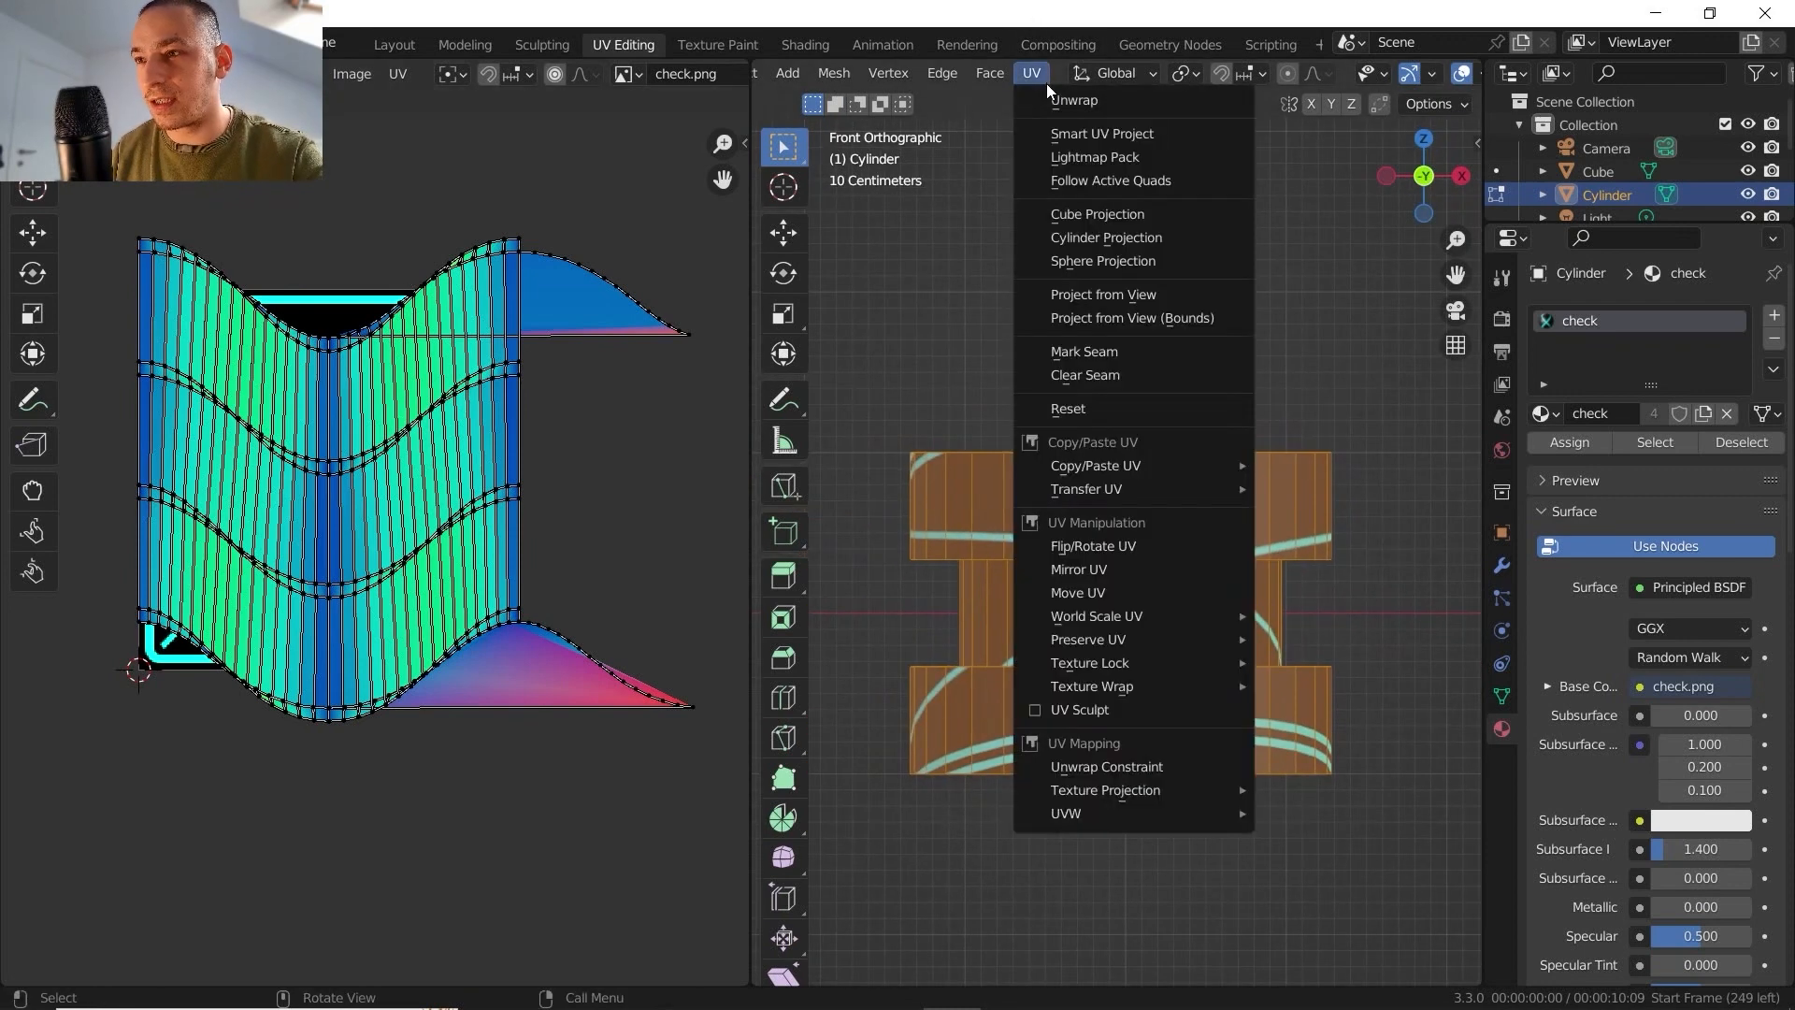
pyautogui.click(1097, 239)
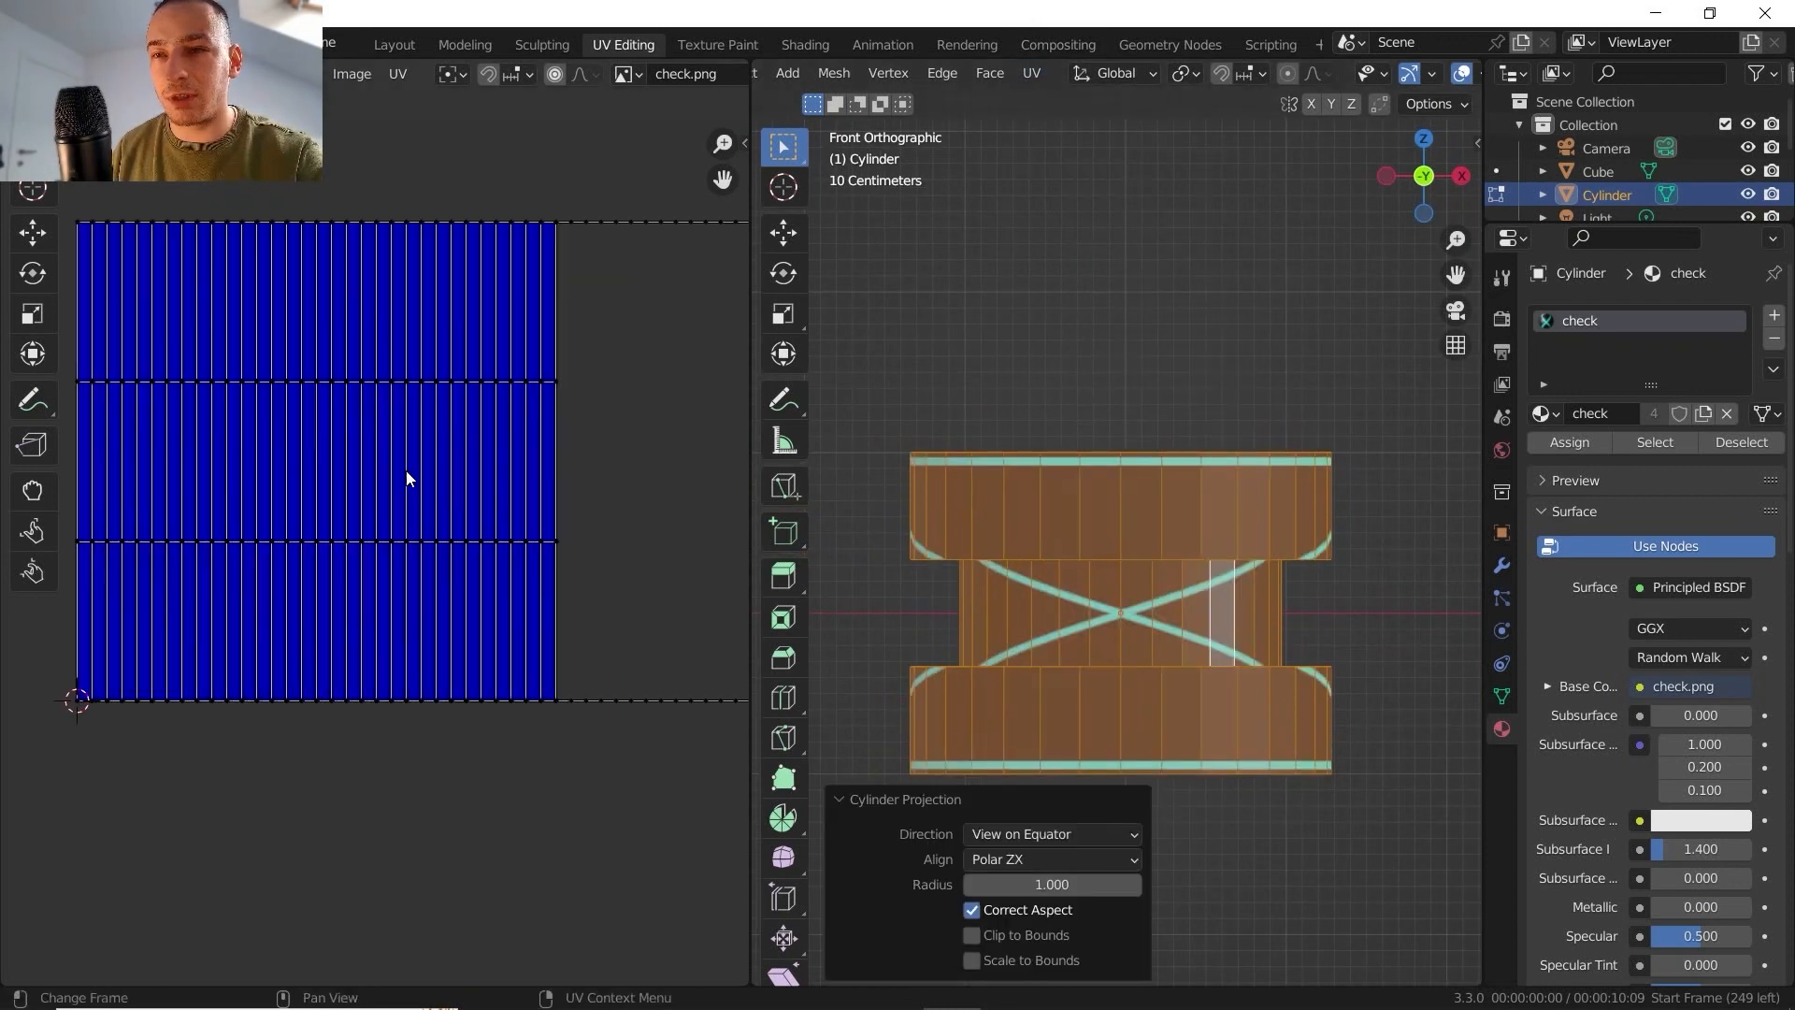
pyautogui.scroll(1, 408, 477)
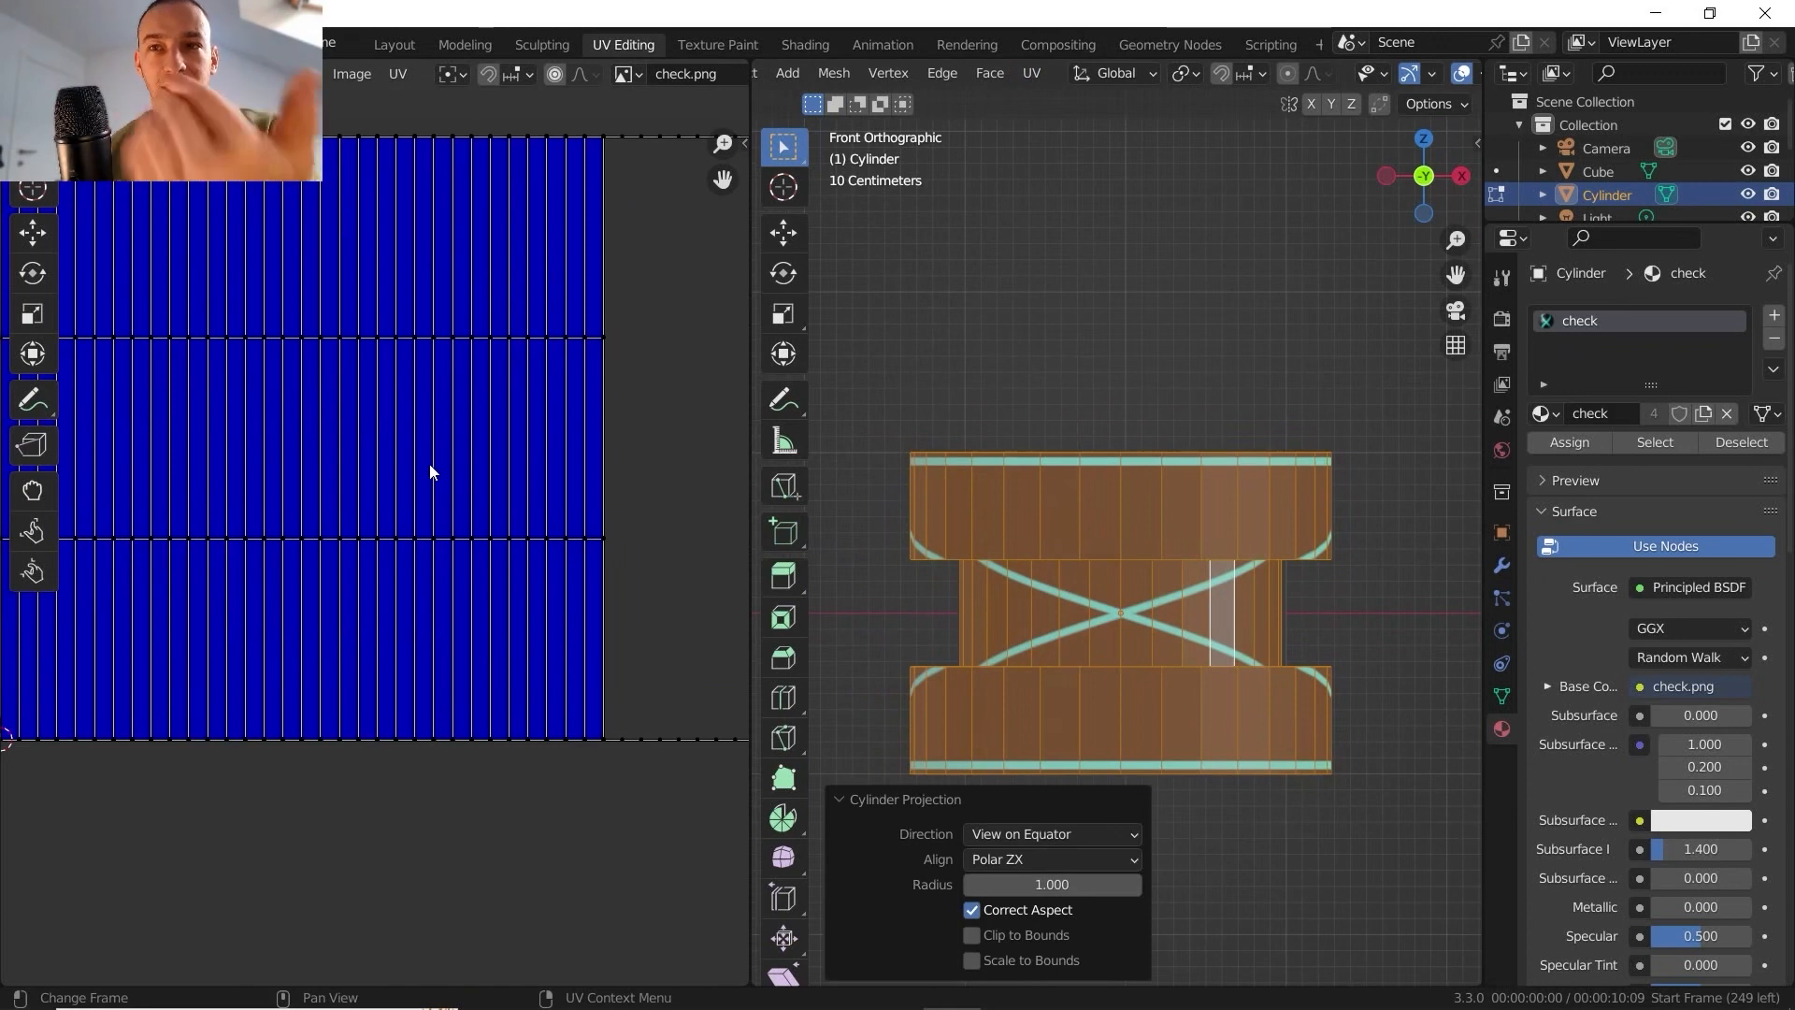
pyautogui.scroll(-3, 688, 445)
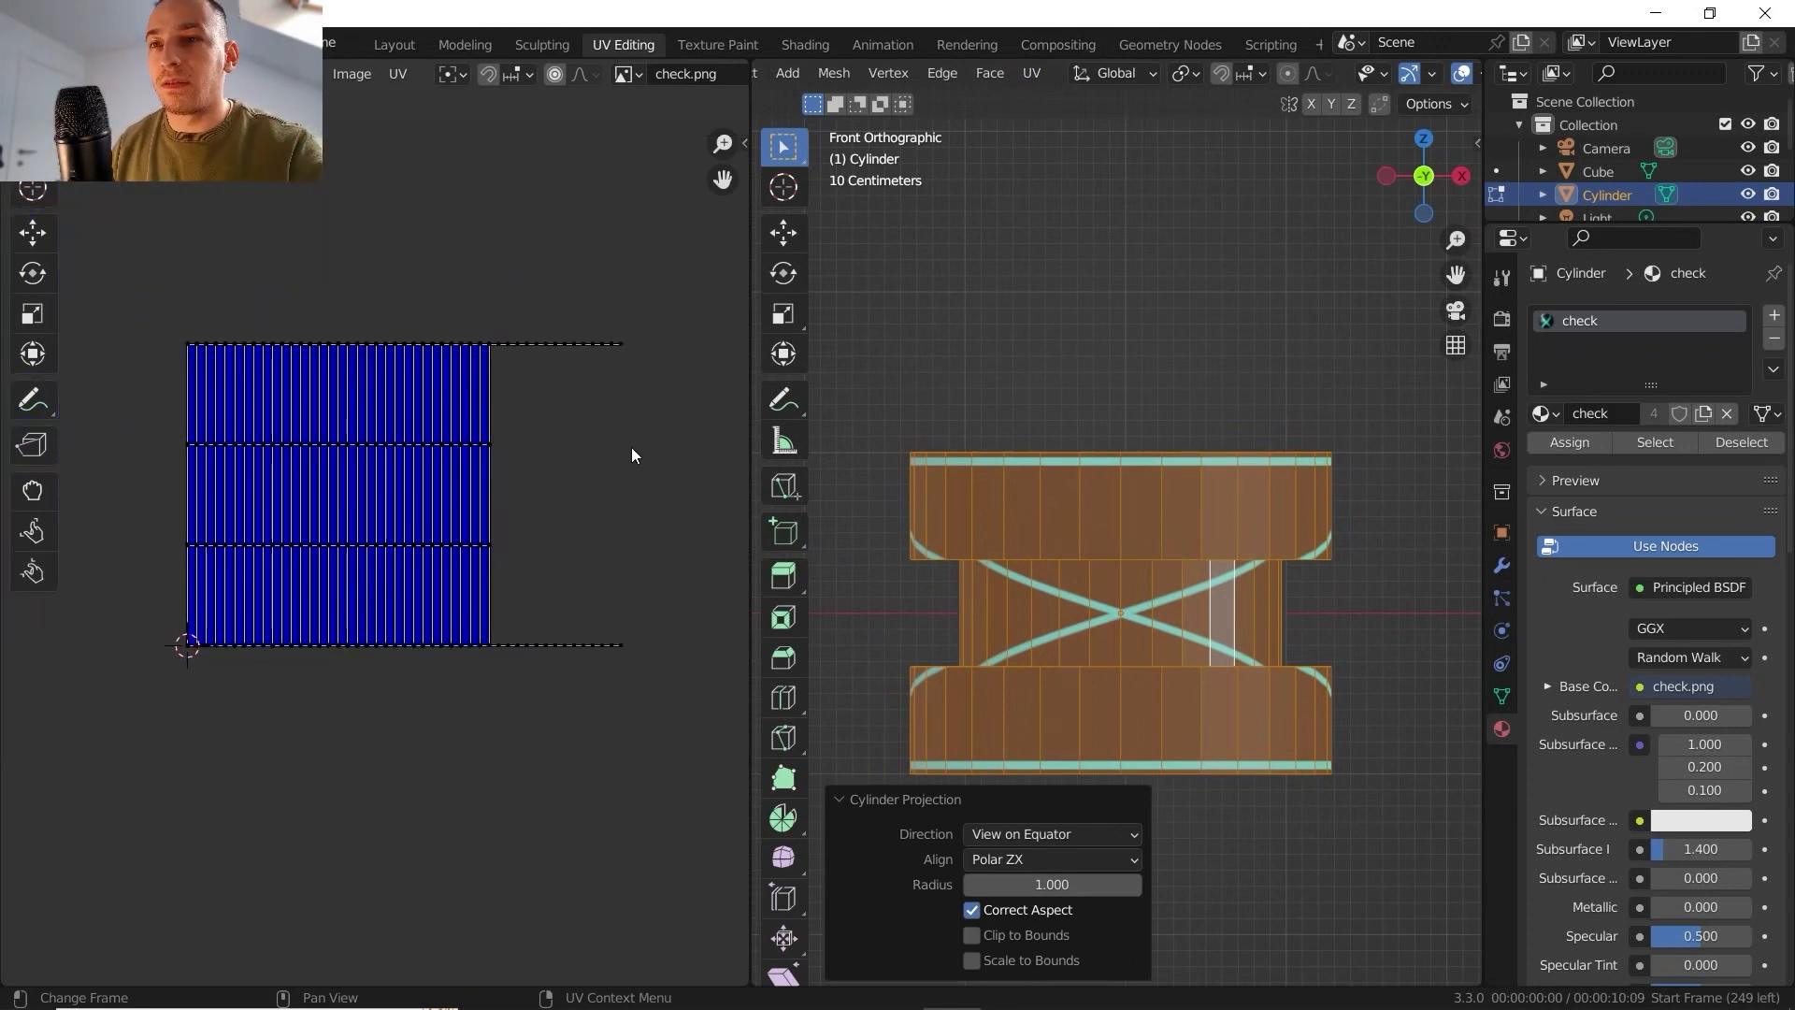
# - Repeat Cylinder Projection from a tilted perspective view and set its direction to Align to Object
pyautogui.moveTo(1075, 299); pyautogui.dragTo(1056, 393, button='middle')
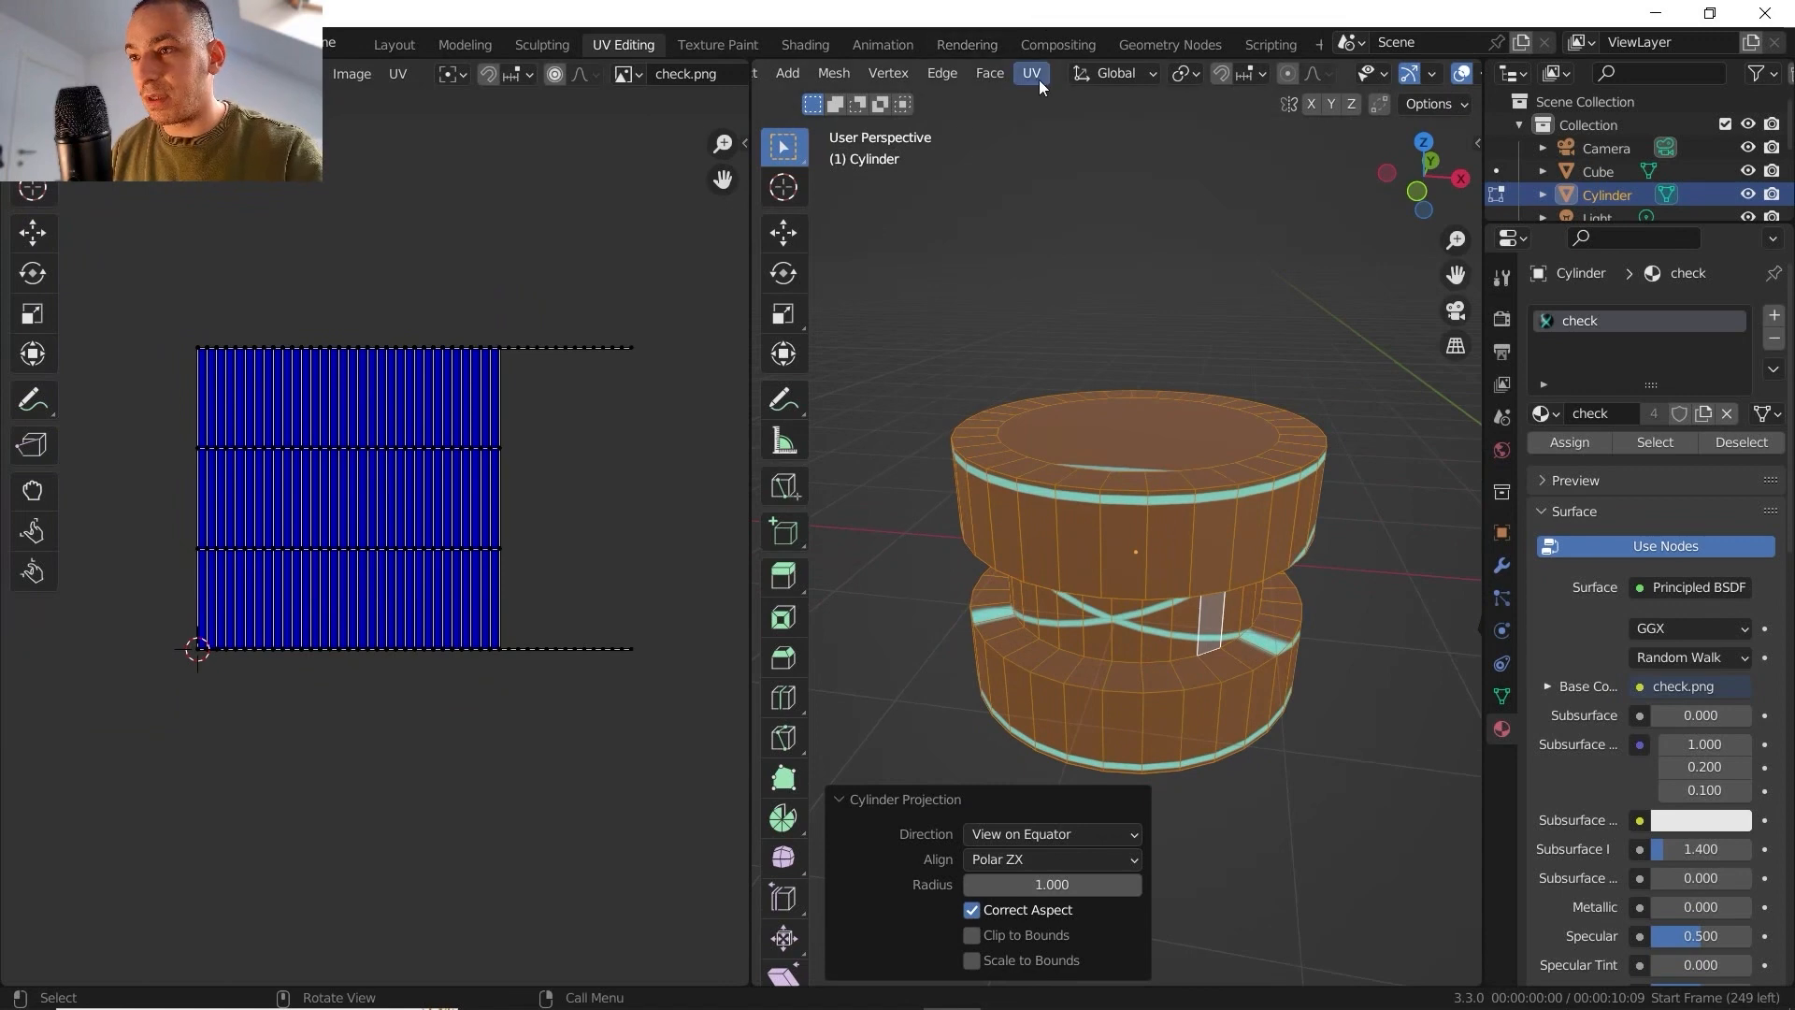
pyautogui.click(1035, 78)
pyautogui.click(1097, 239)
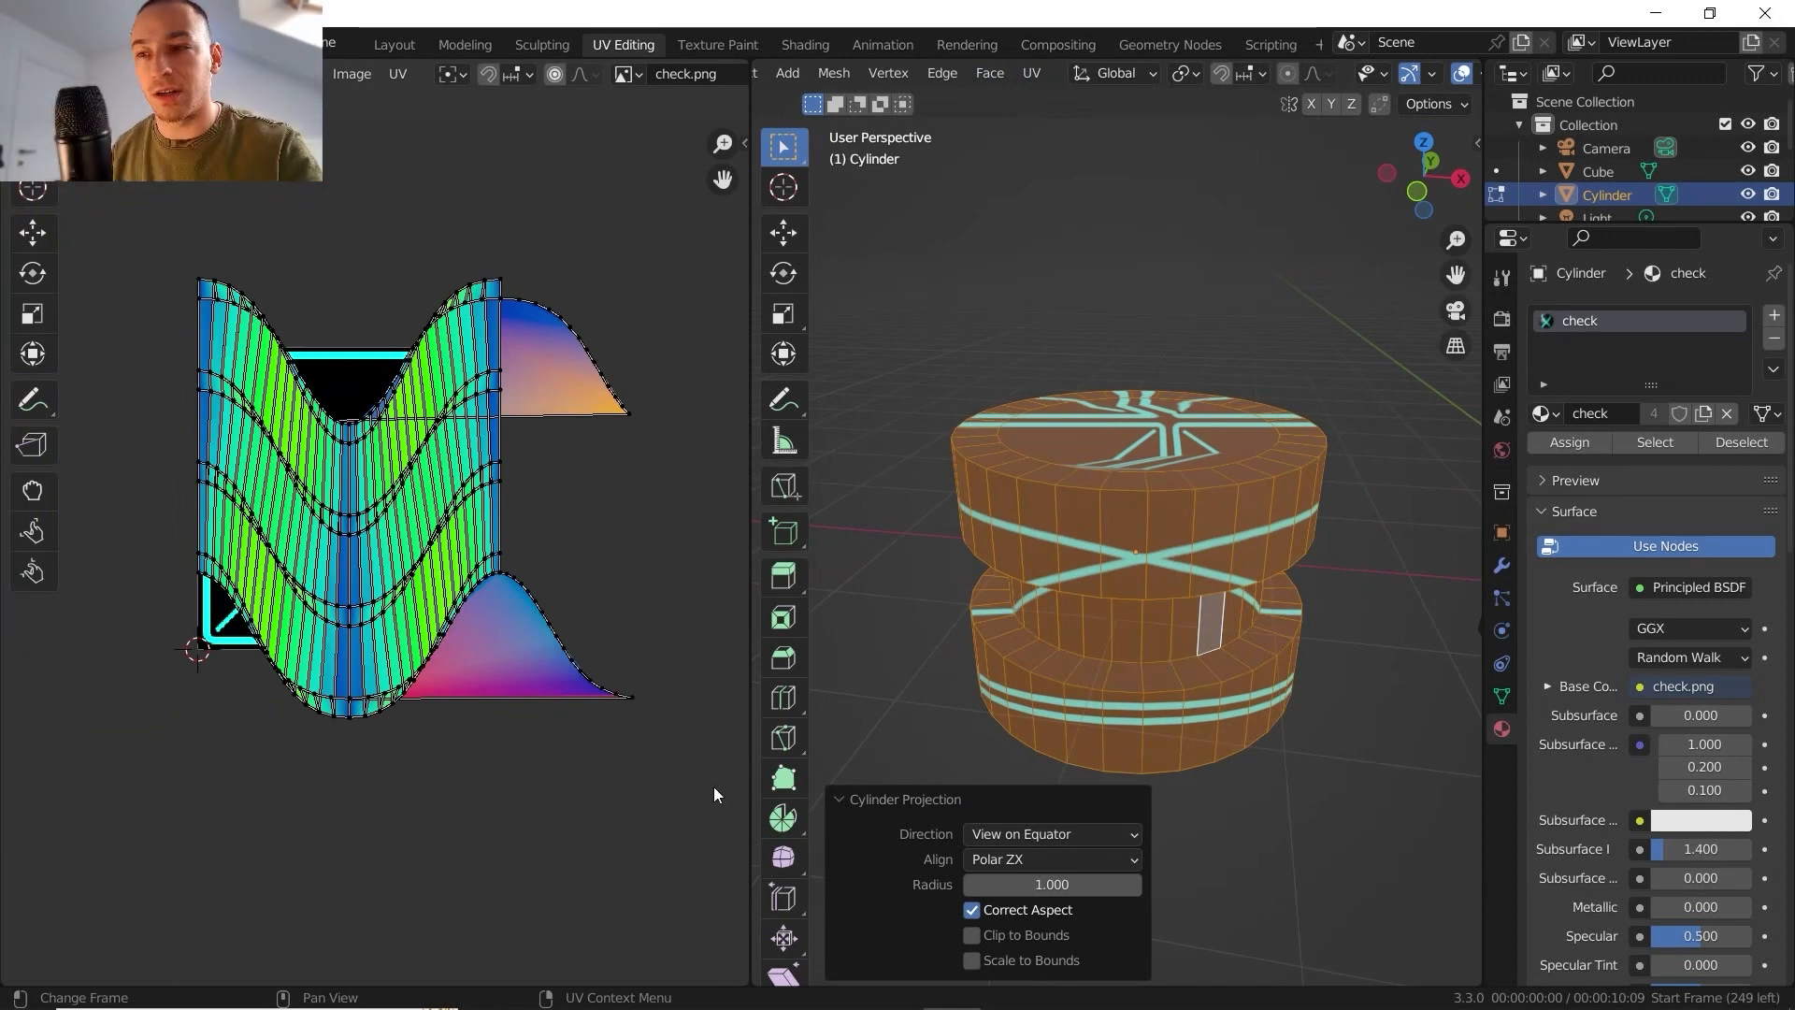
pyautogui.click(1058, 834)
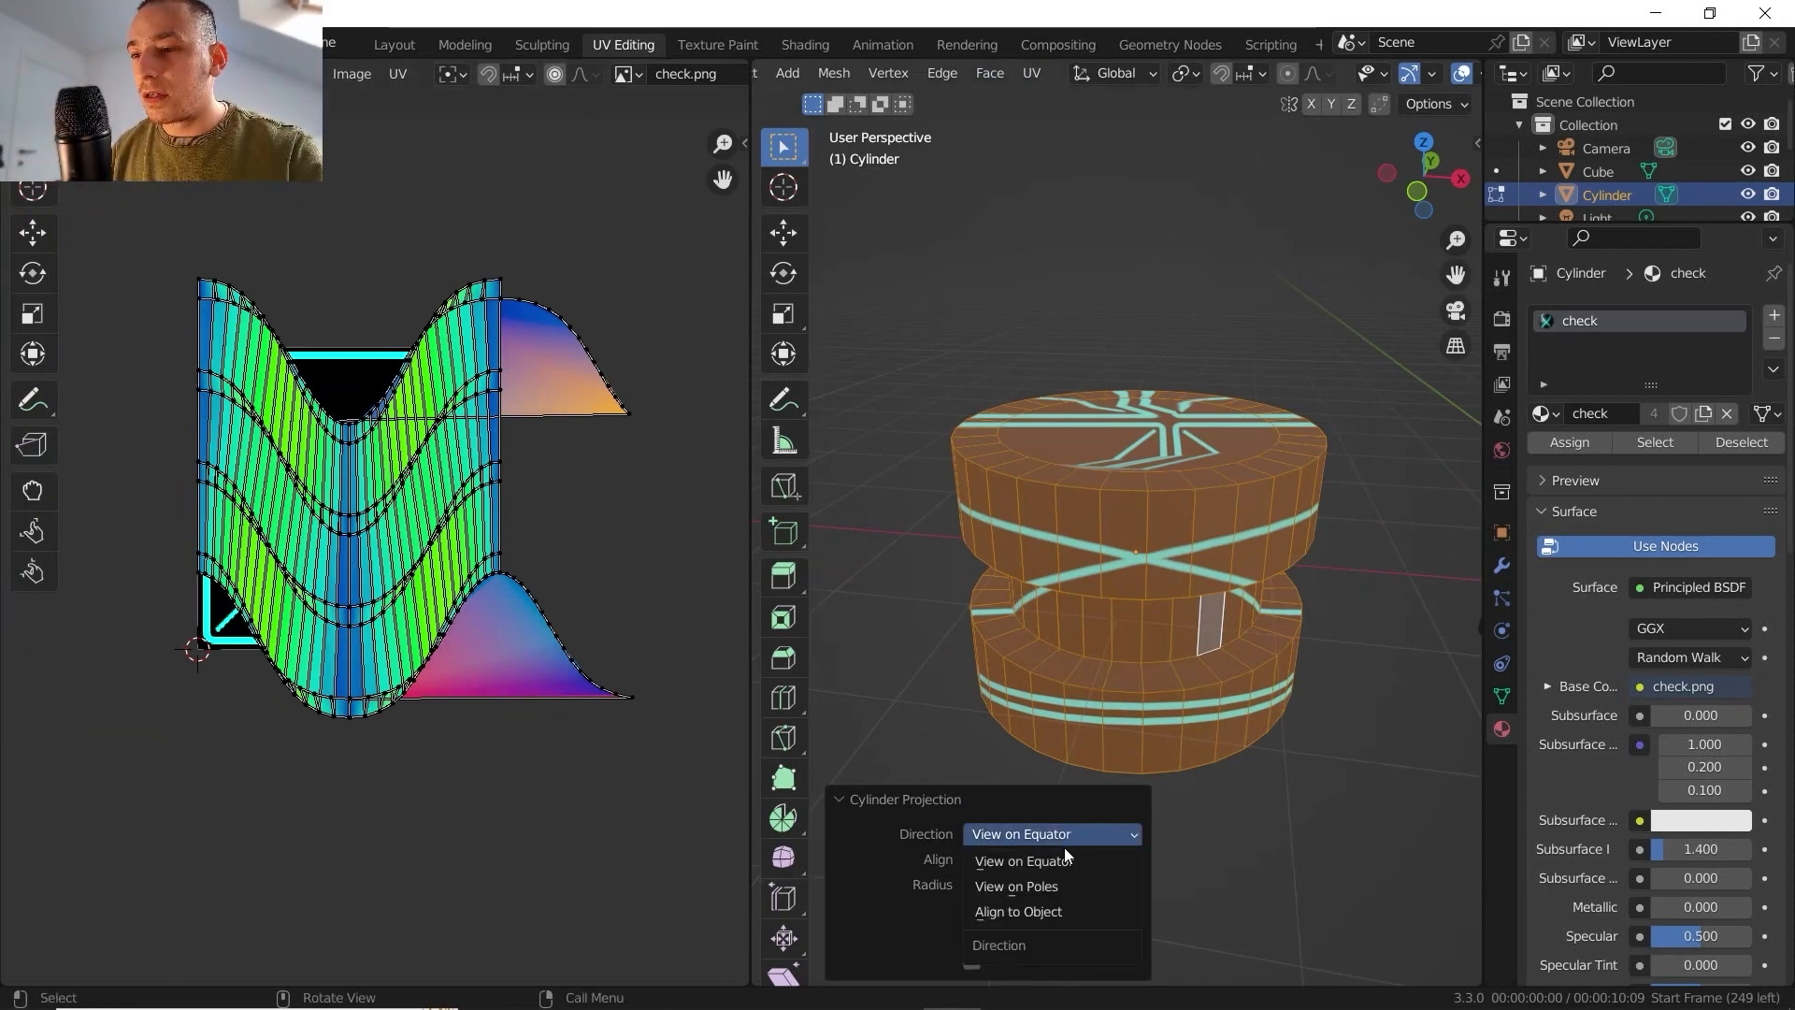
pyautogui.click(1059, 908)
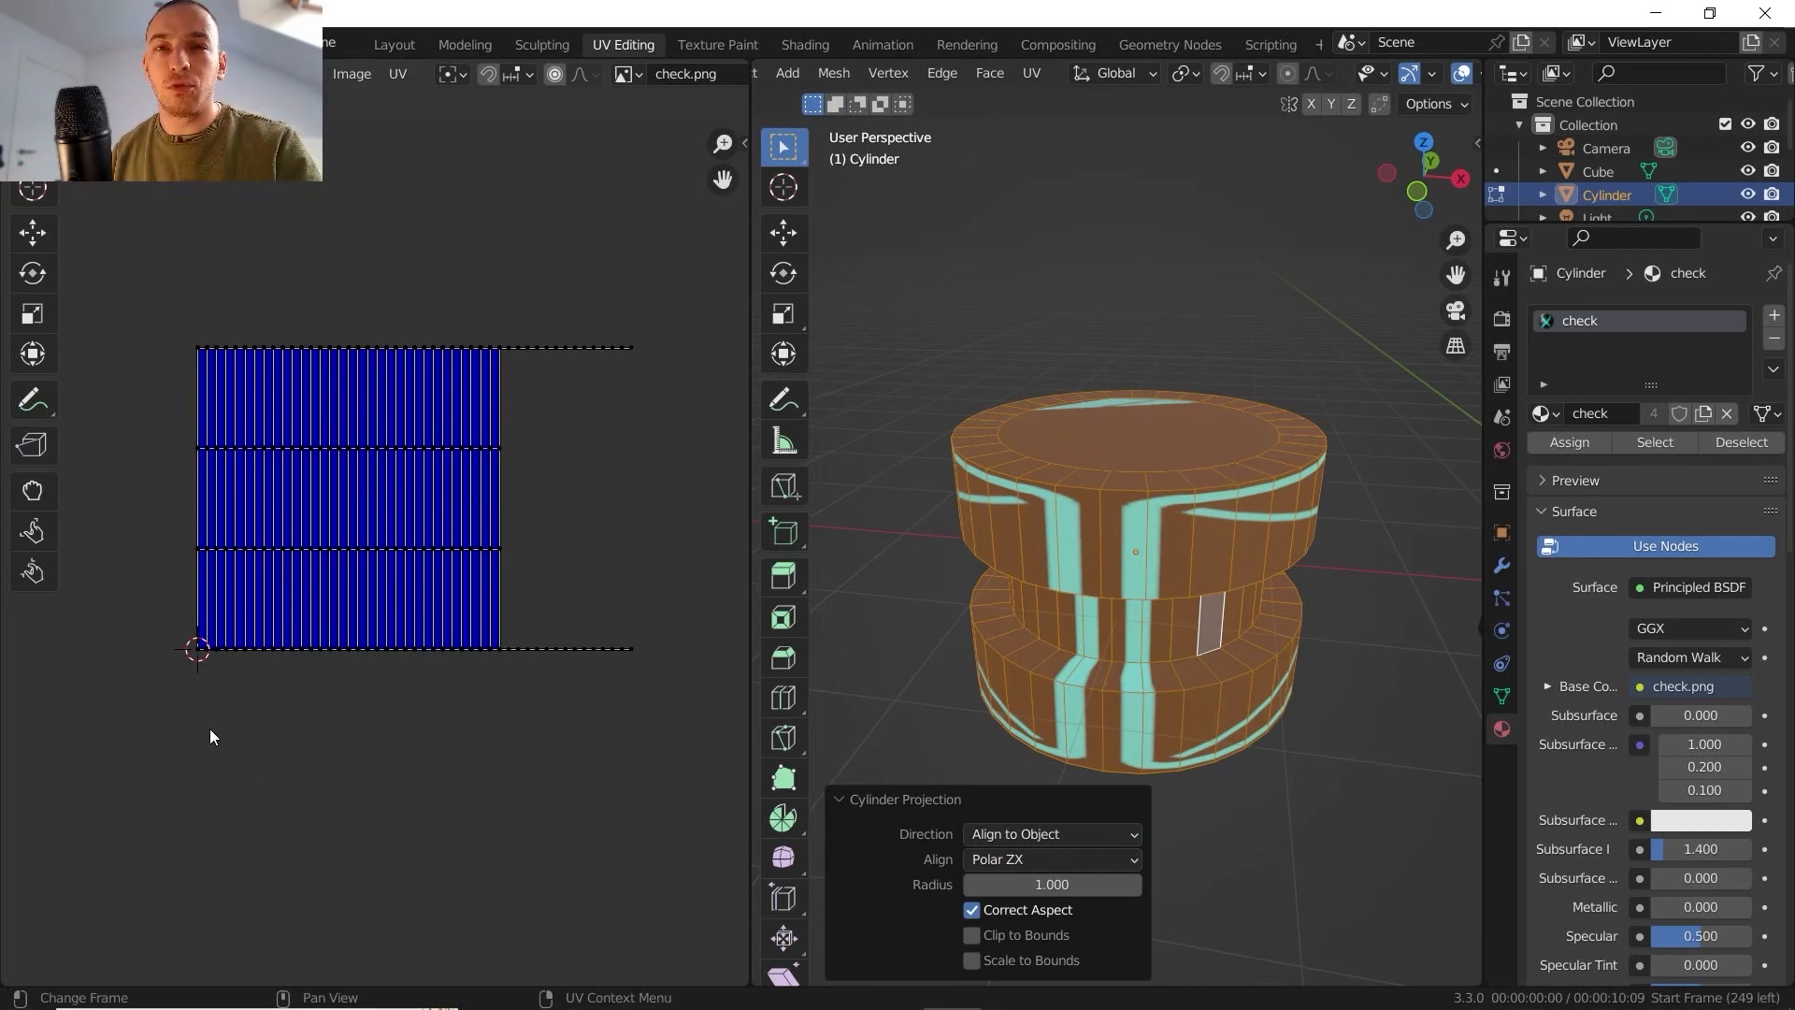
# - Inspect the object-aligned texture from the front and at an angle, and set the projection's alignment to Polar ZY
pyautogui.click(1422, 194)
pyautogui.moveTo(1429, 197); pyautogui.dragTo(1431, 186)
pyautogui.click(1426, 178)
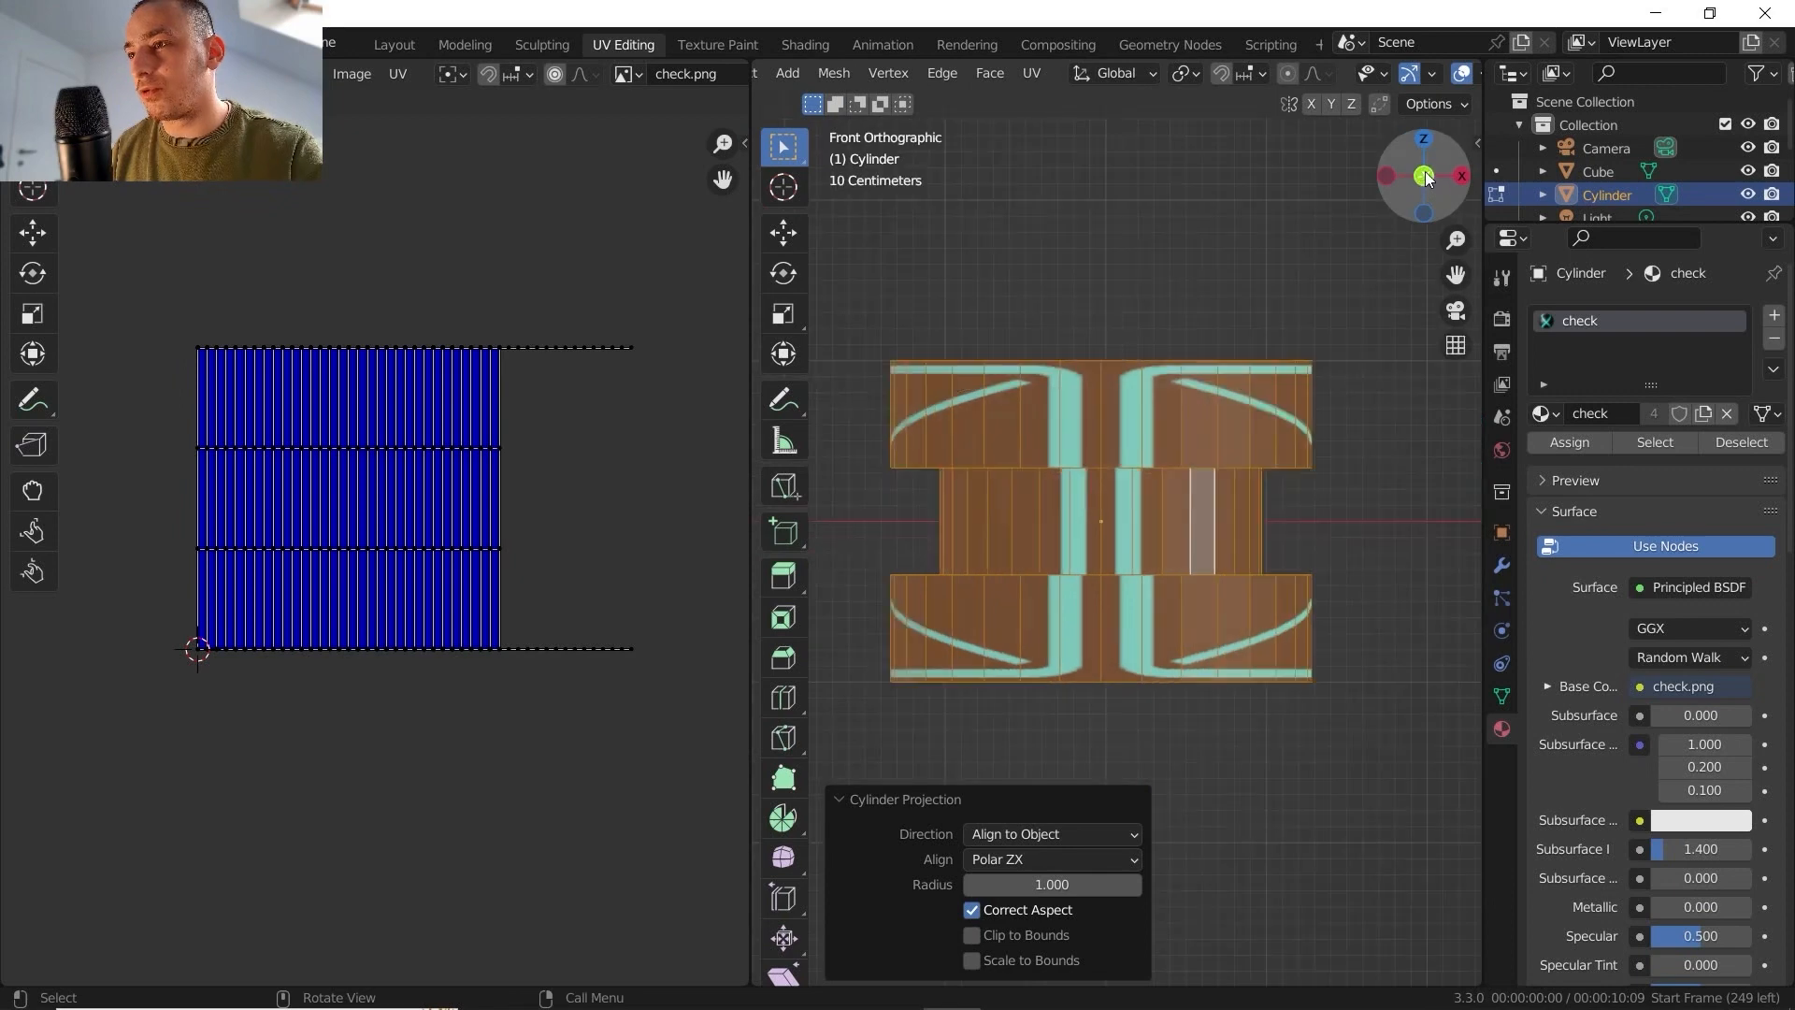
pyautogui.click(1388, 179)
pyautogui.moveTo(1228, 457); pyautogui.dragTo(1057, 502, button='middle')
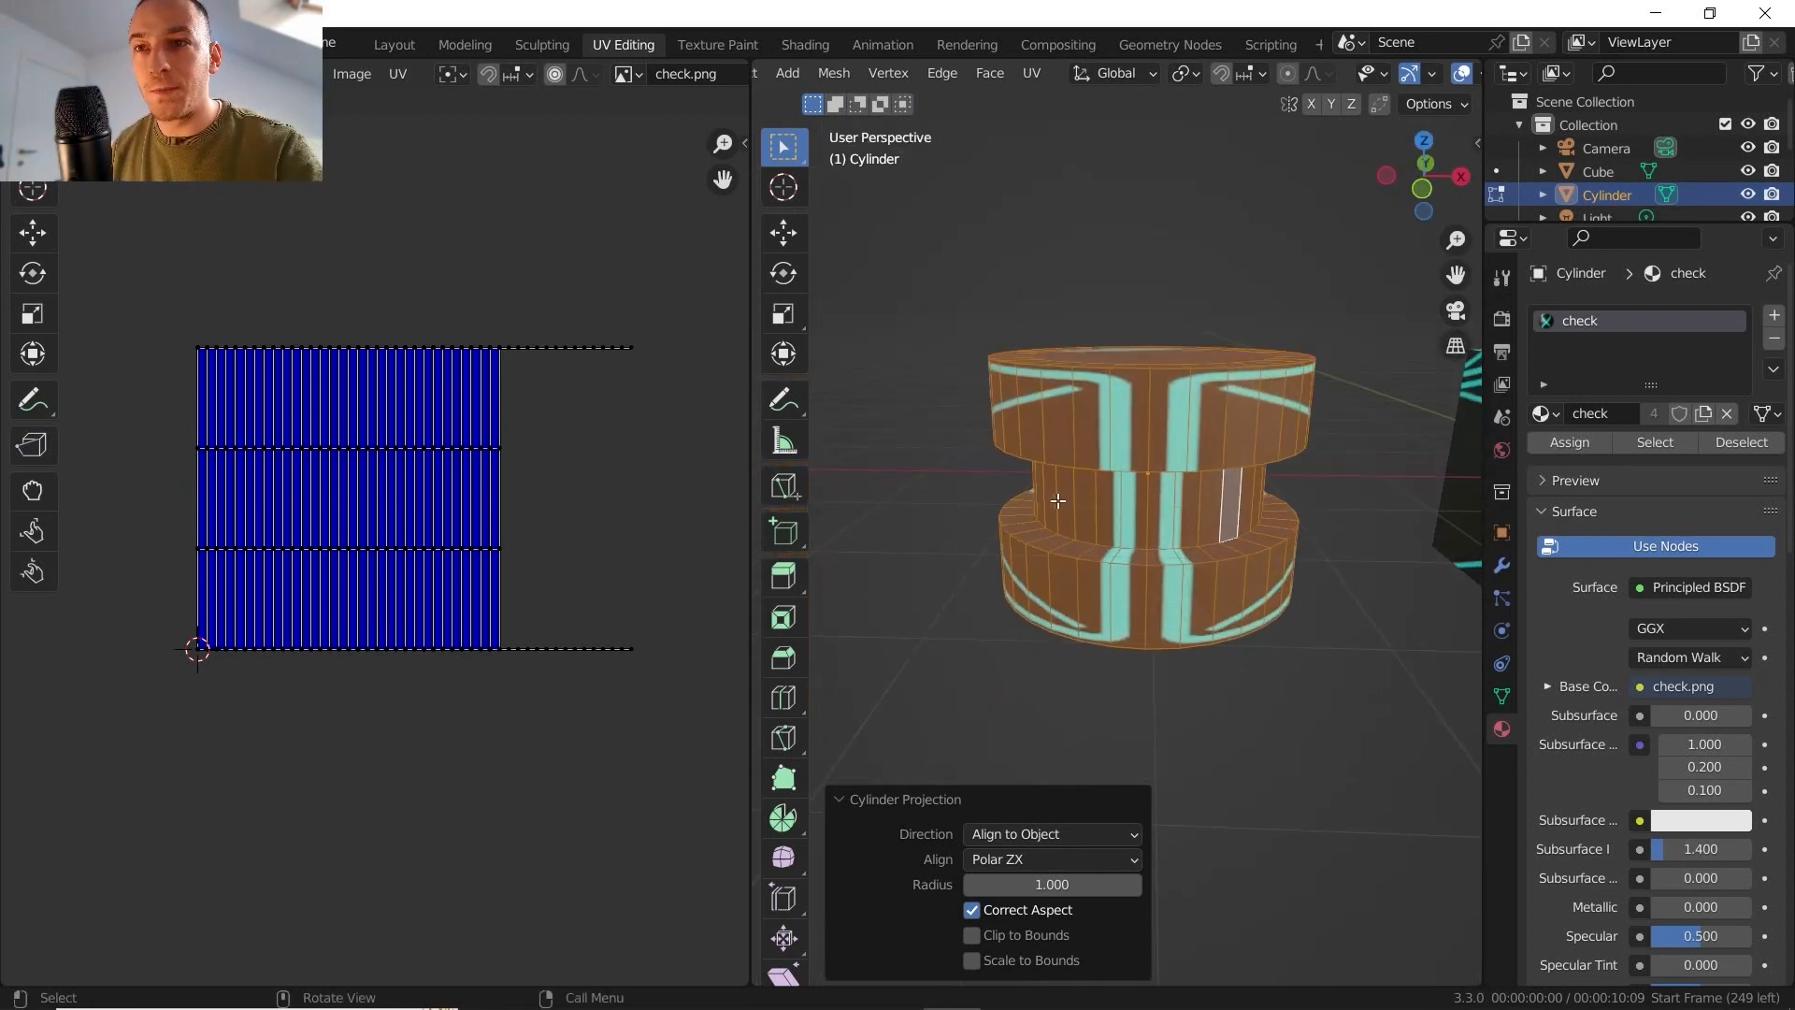
pyautogui.click(1057, 860)
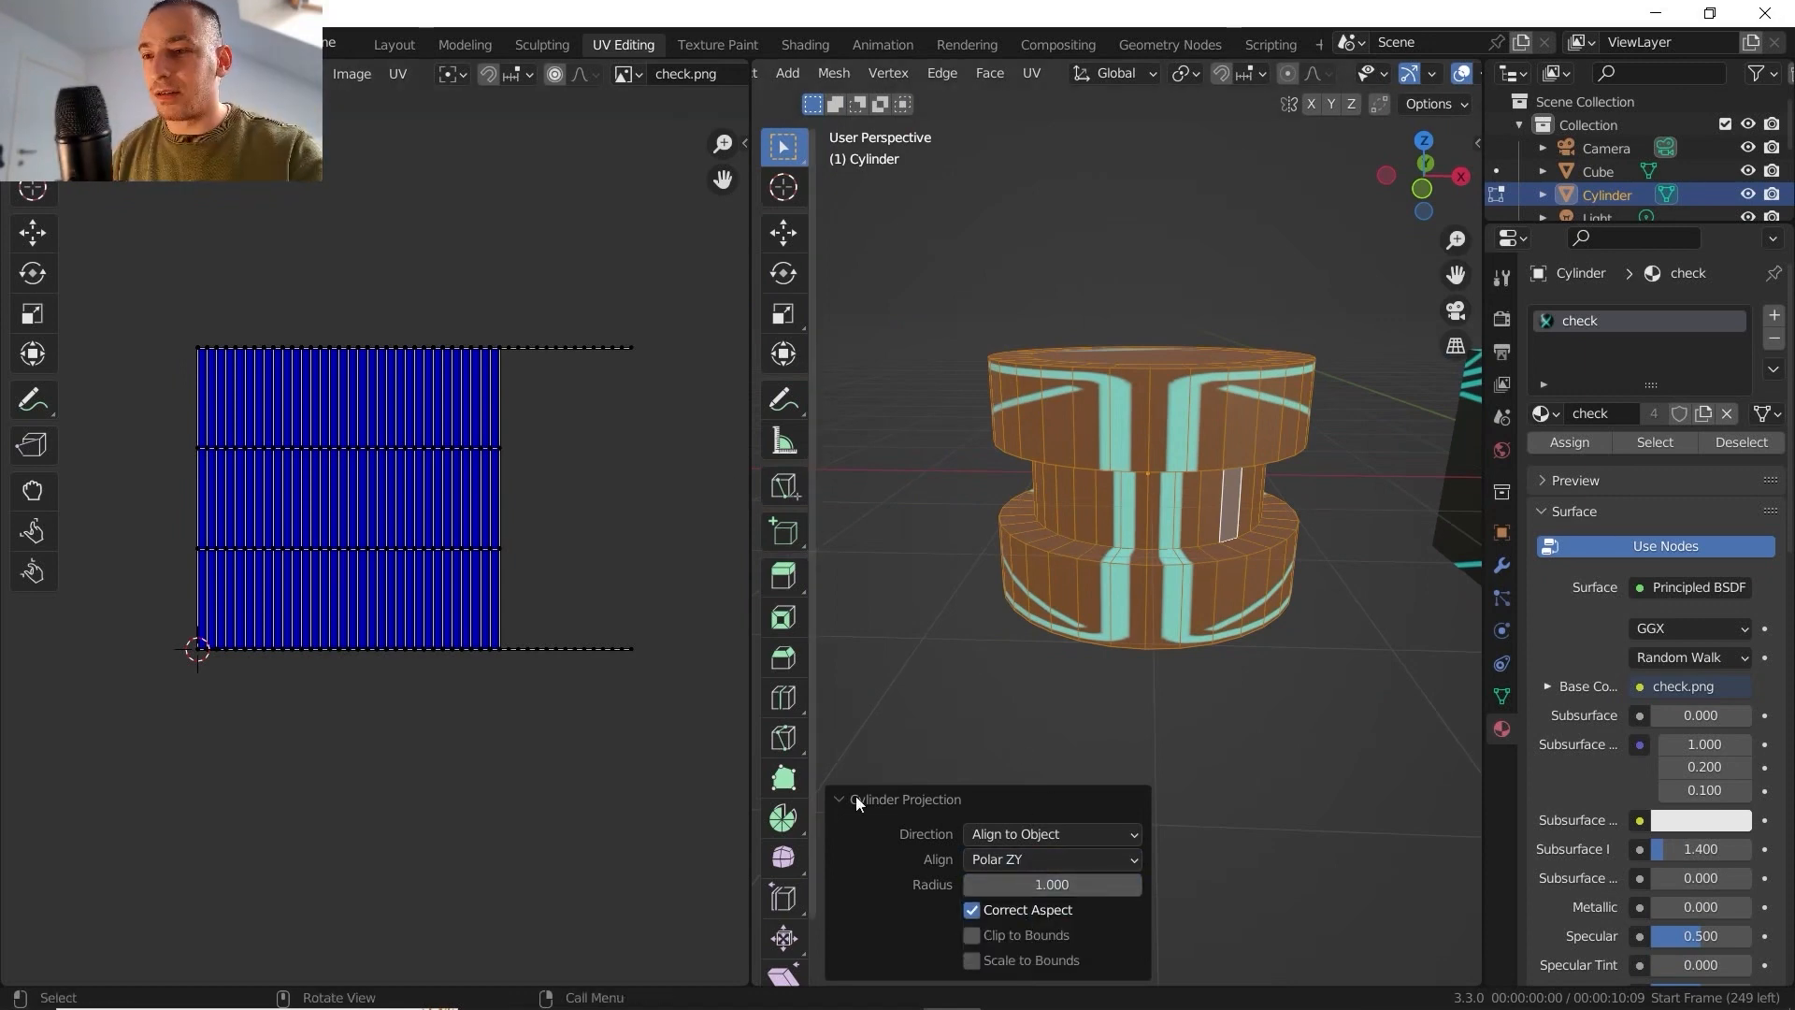
# - Rerun Cylinder Projection from a tilted view with View on Equator and compare the Polar ZX and Polar ZY alignments
pyautogui.moveTo(1019, 201); pyautogui.dragTo(1012, 244, button='middle')
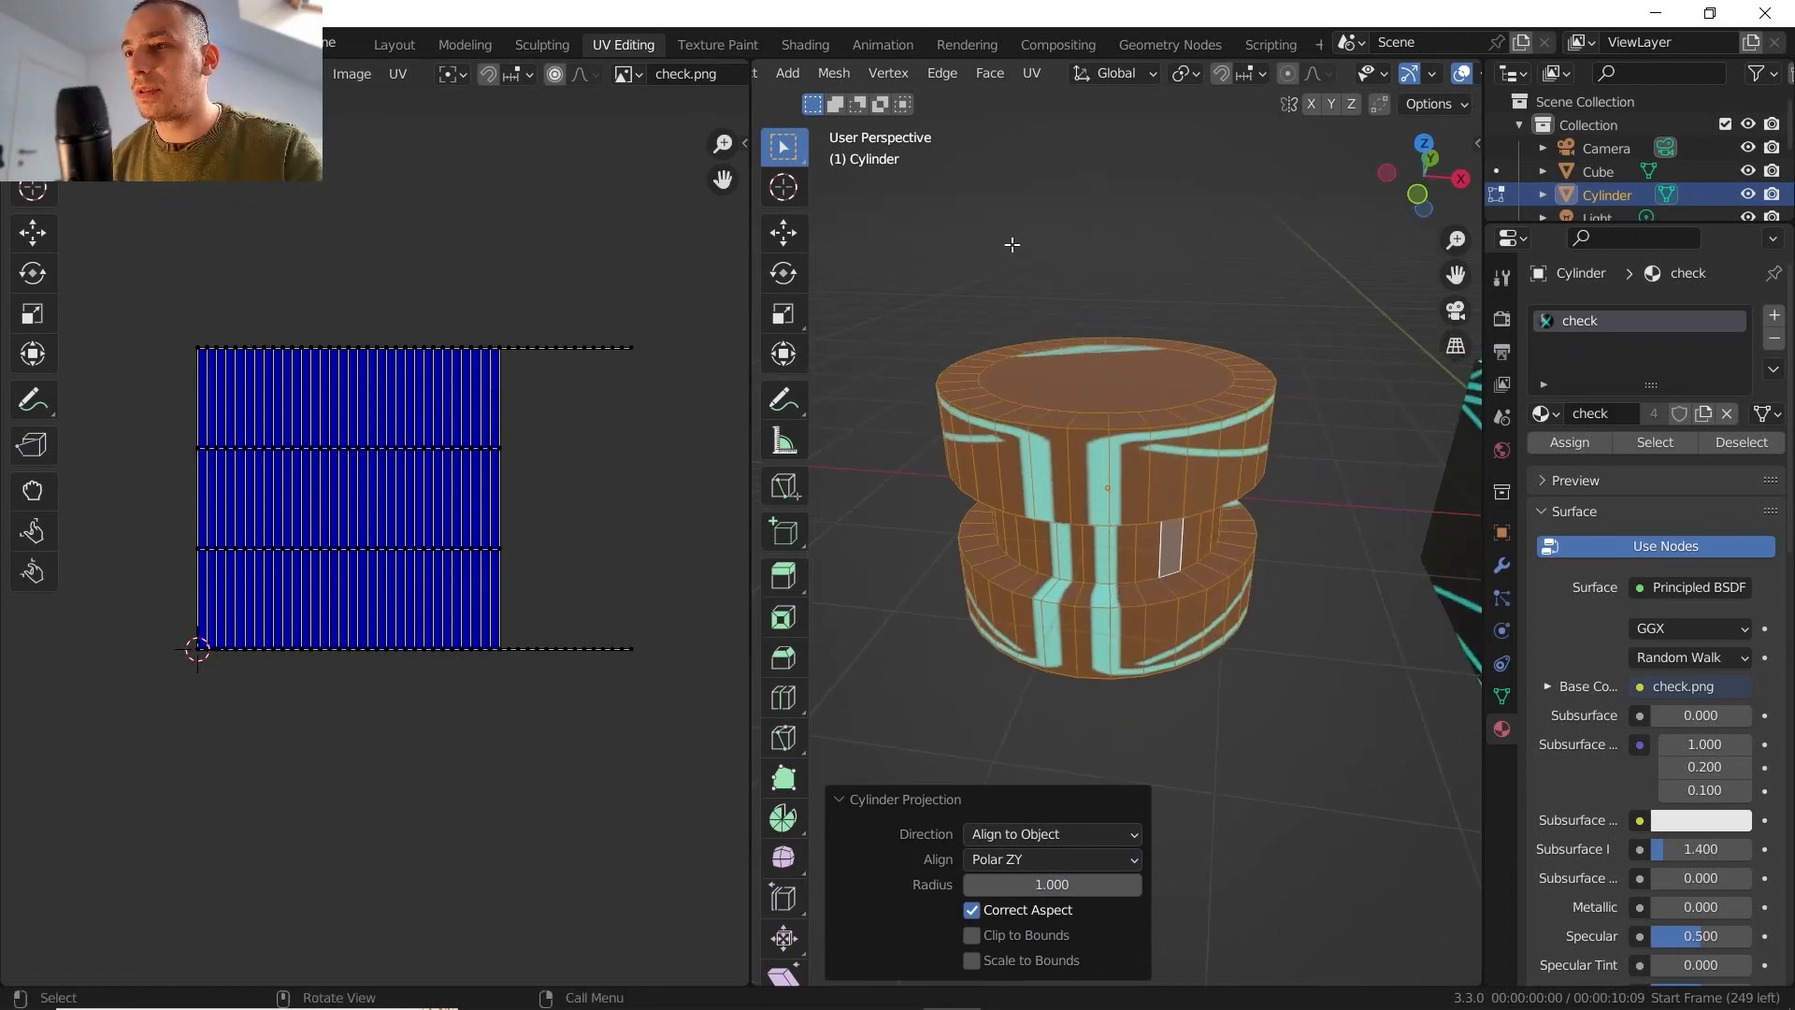
pyautogui.click(1028, 77)
pyautogui.click(1118, 242)
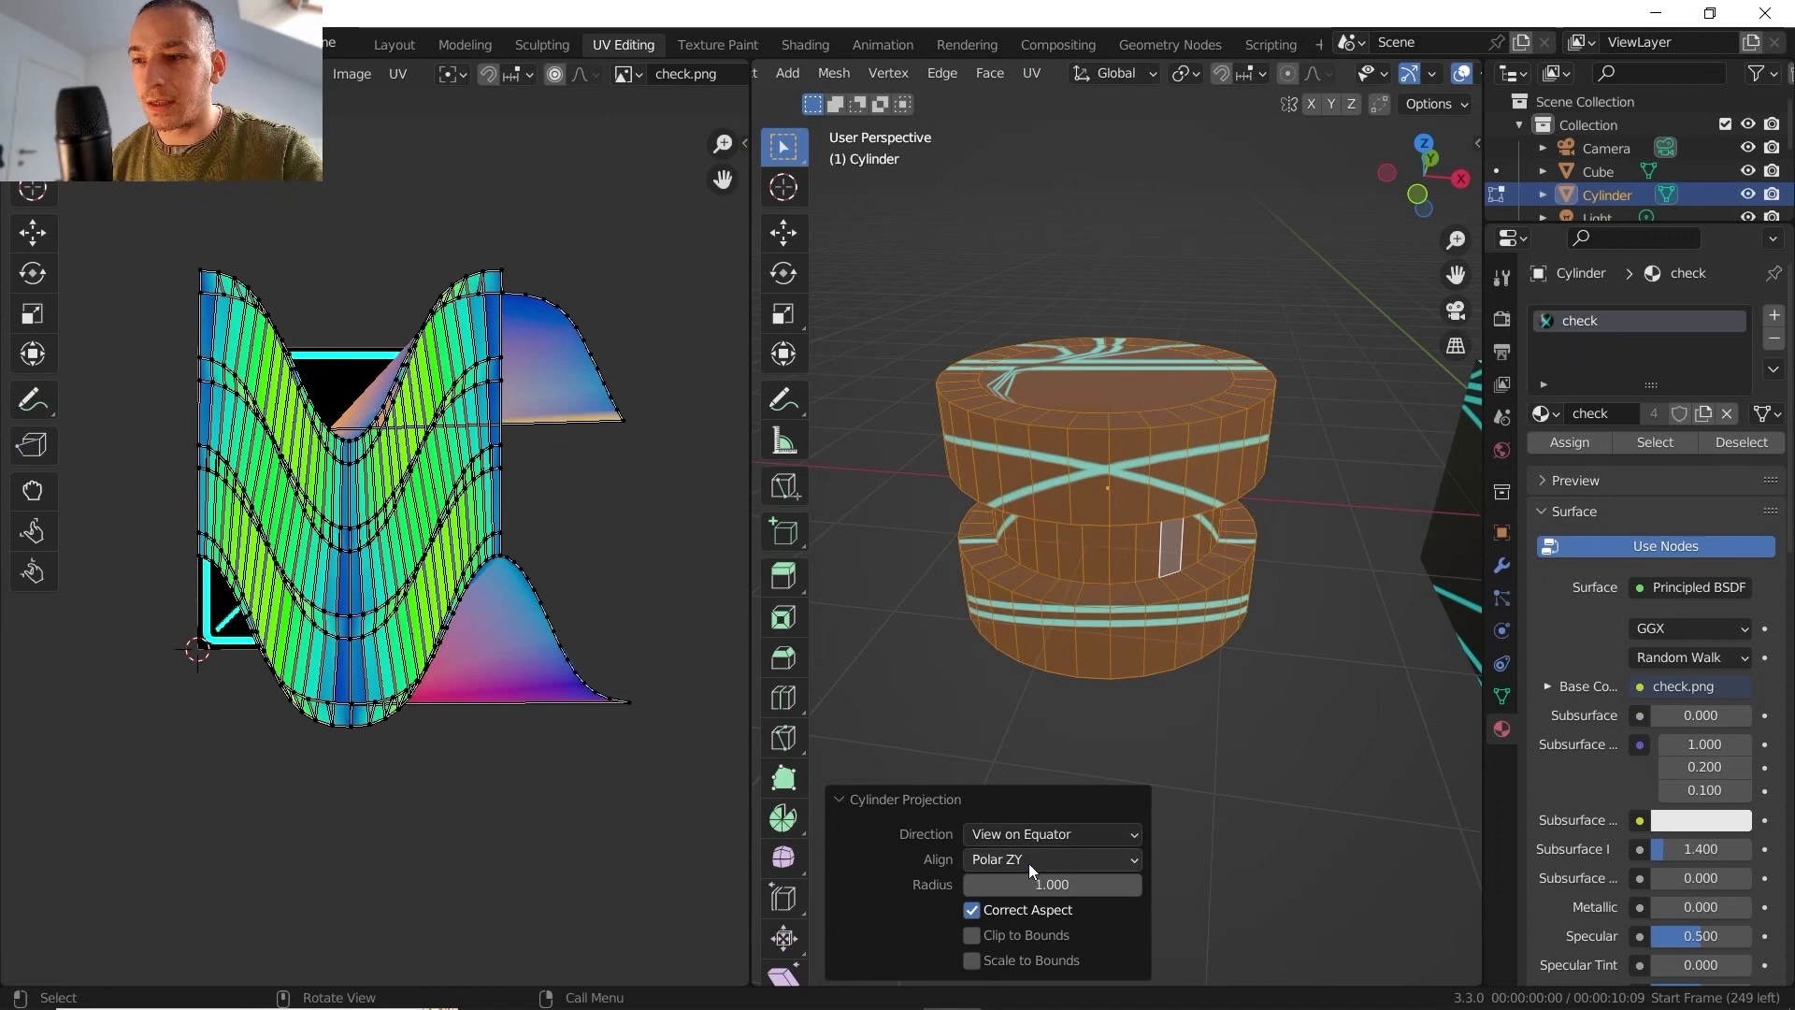
pyautogui.click(1028, 862)
pyautogui.click(1021, 886)
pyautogui.click(1029, 860)
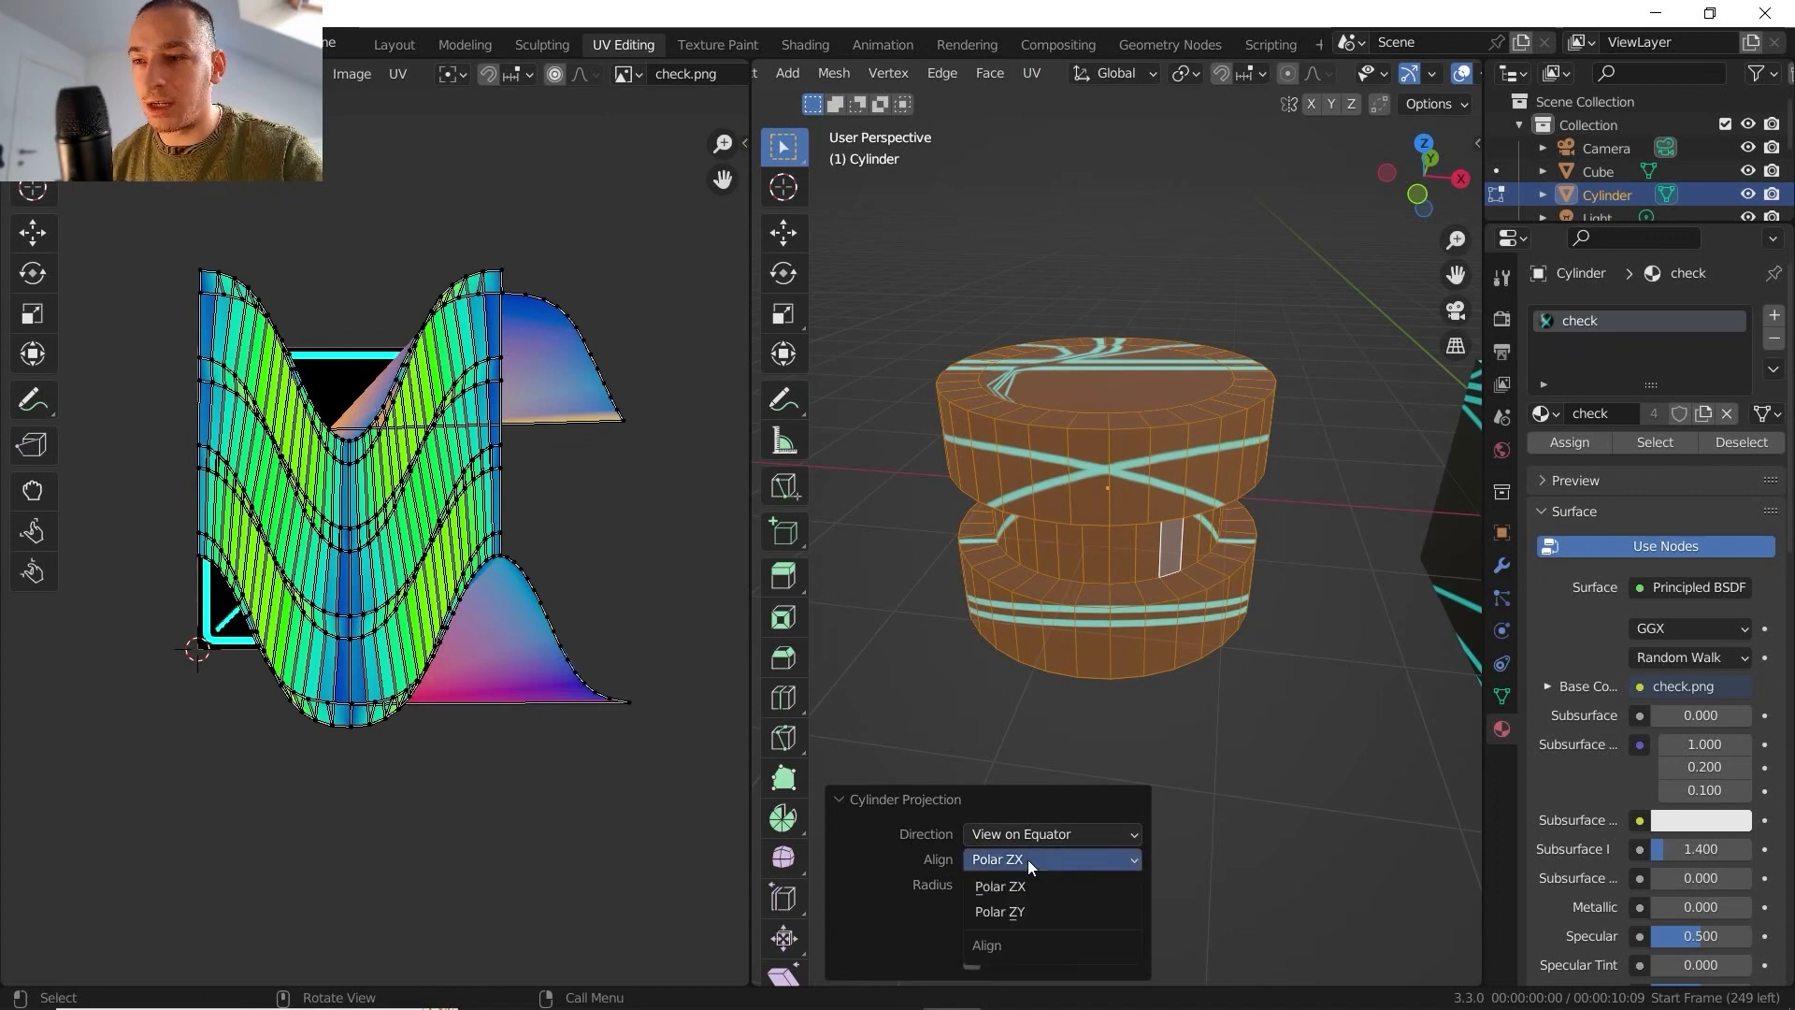
pyautogui.click(1019, 912)
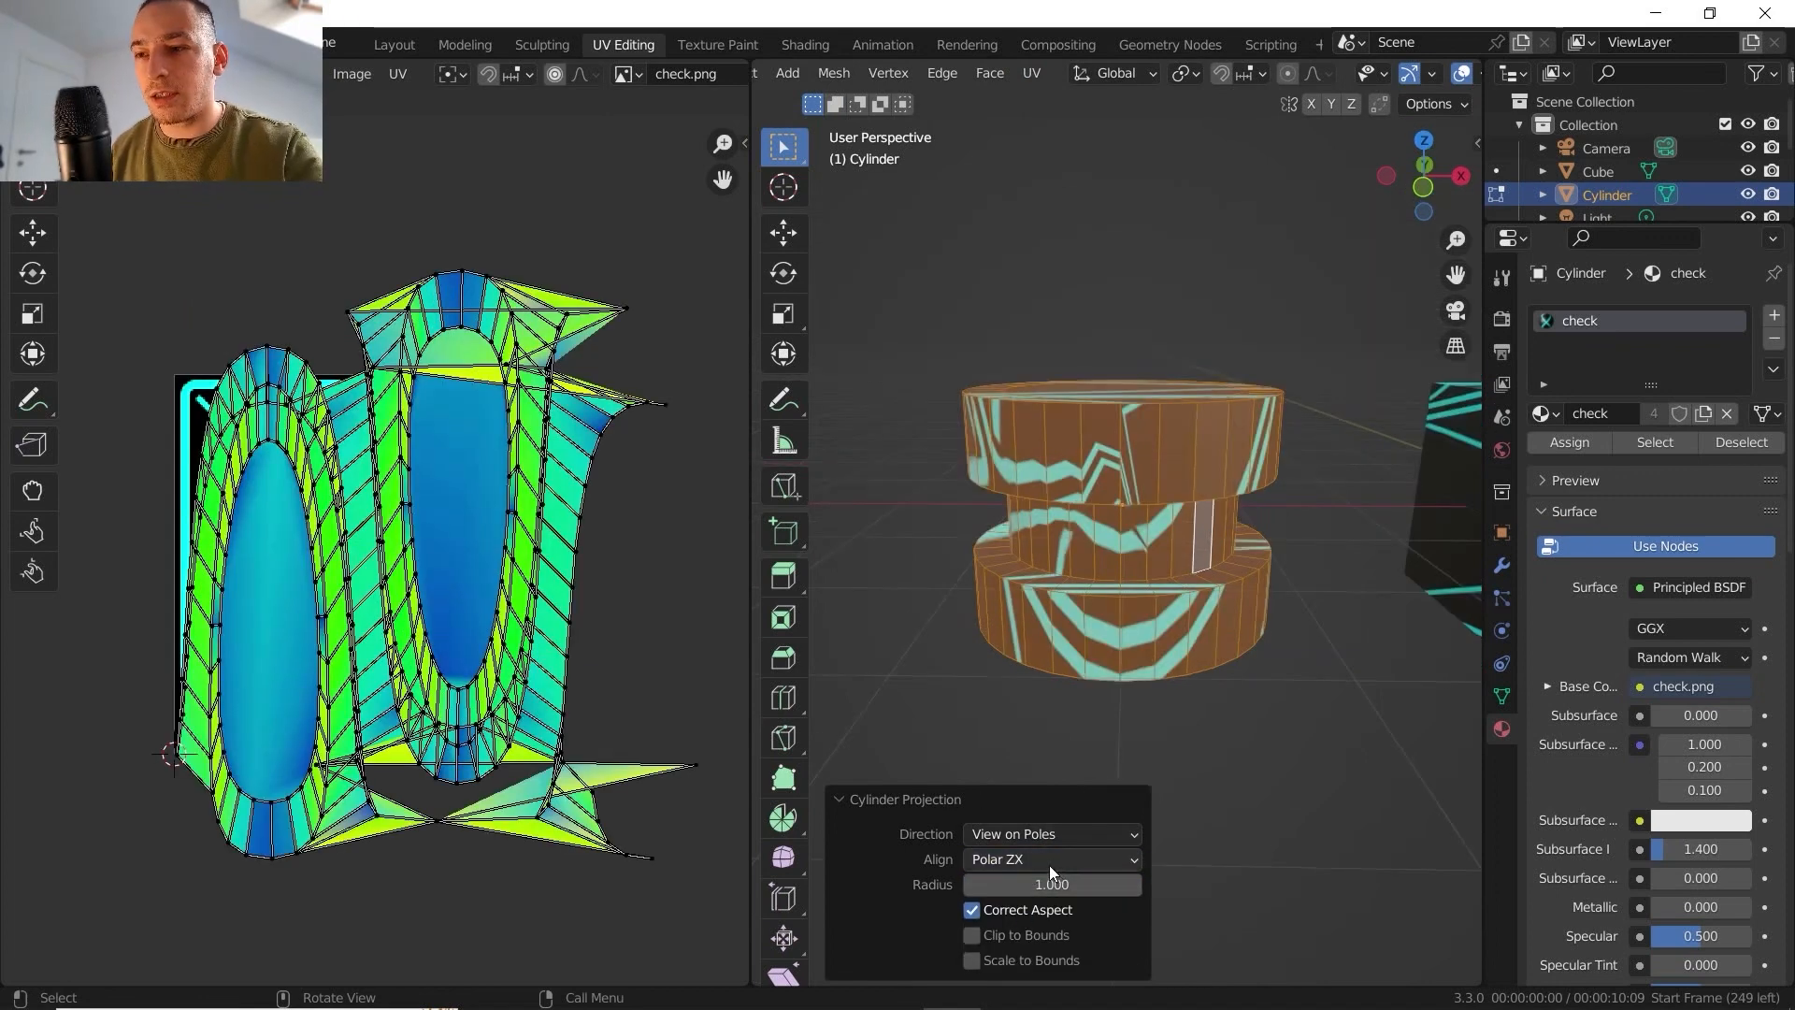
# - With the direction on View on Poles, try Polar ZY, return the alignment to Polar ZX and inspect the texture on the cylinder
pyautogui.click(1049, 862)
pyautogui.click(1046, 910)
pyautogui.click(1036, 862)
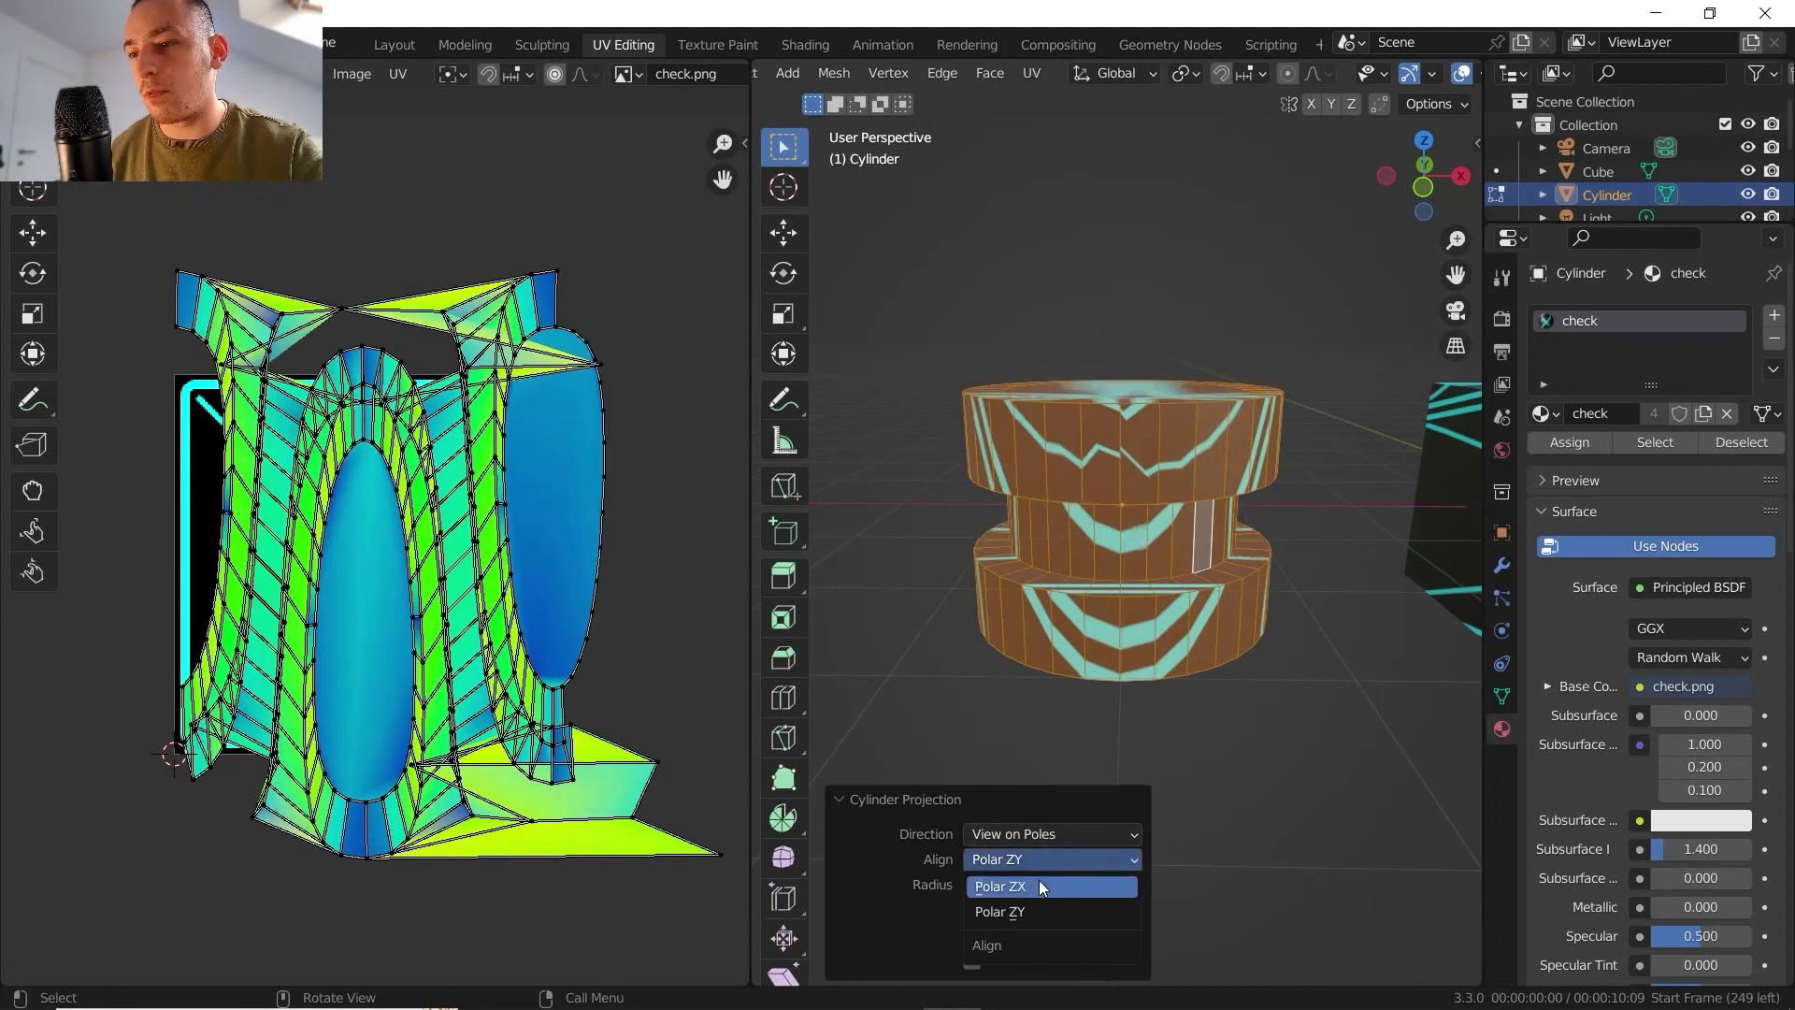
pyautogui.click(1038, 885)
pyautogui.moveTo(971, 522); pyautogui.dragTo(1028, 542, button='middle')
pyautogui.moveTo(1238, 422); pyautogui.dragTo(971, 568, button='middle')
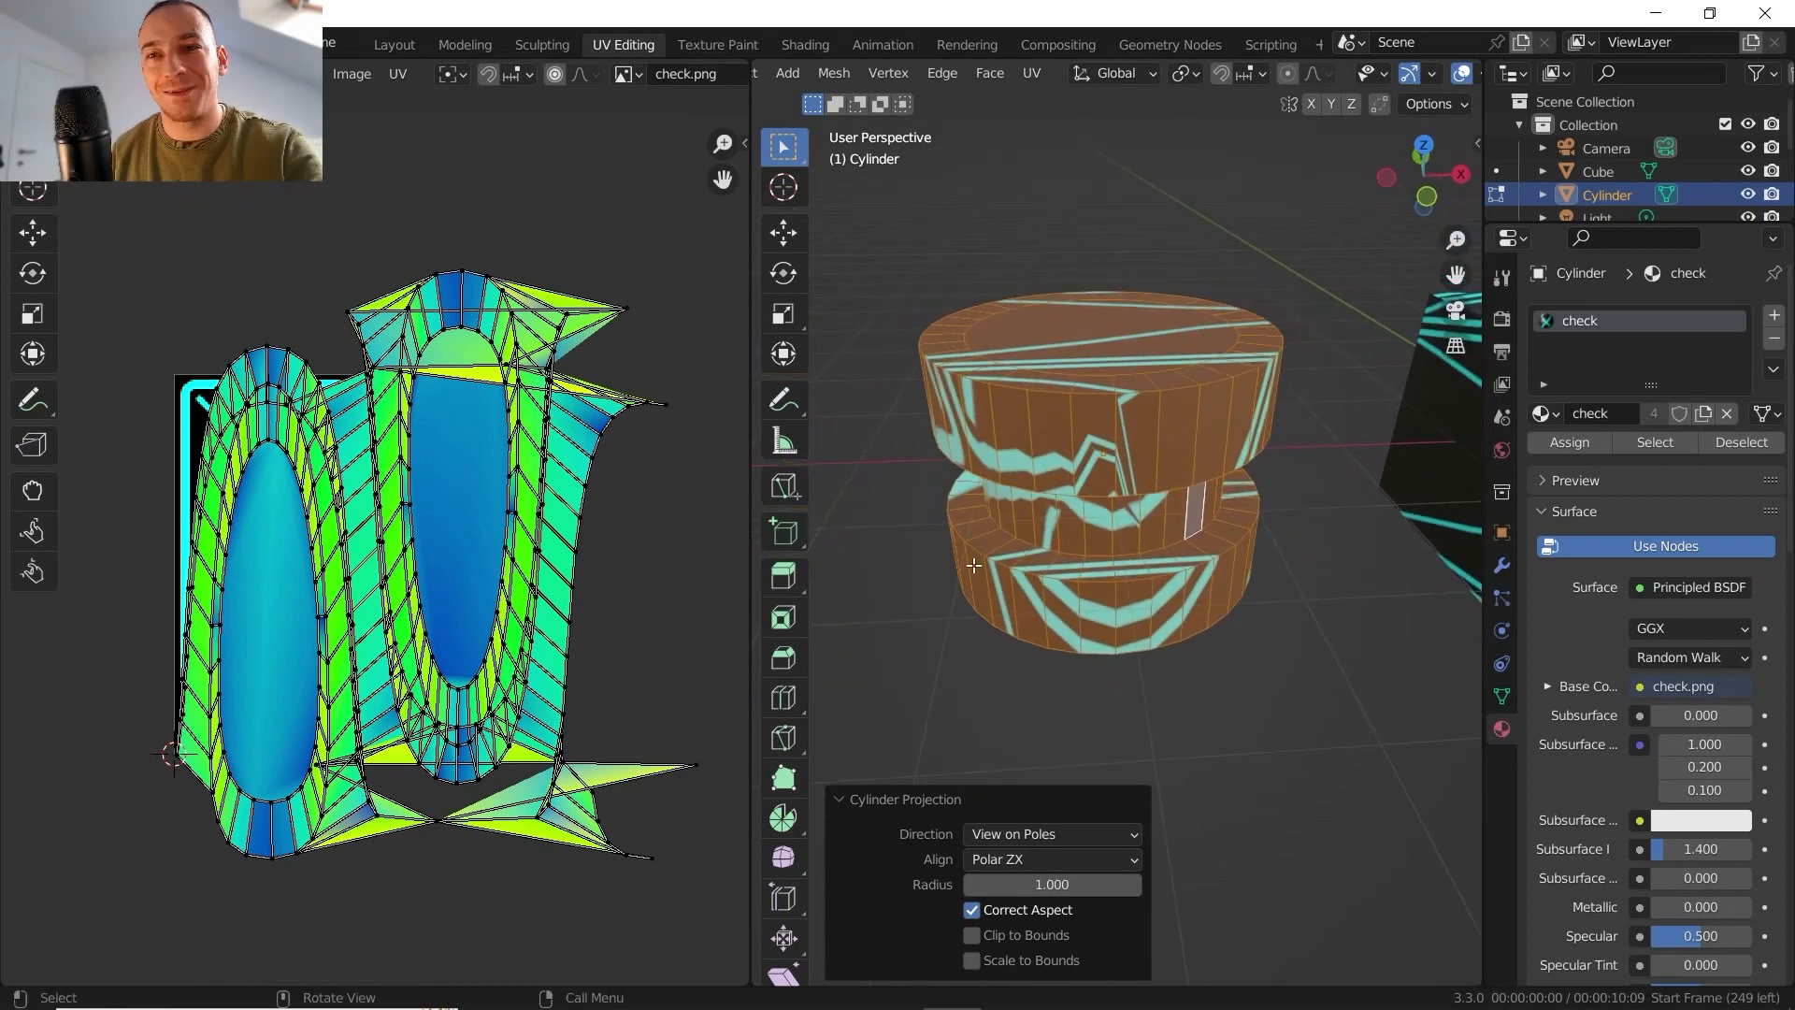
# - Toggle Clip to Bounds on and off for the cylinder projection to compare the UV layouts
pyautogui.click(982, 935)
pyautogui.click(982, 931)
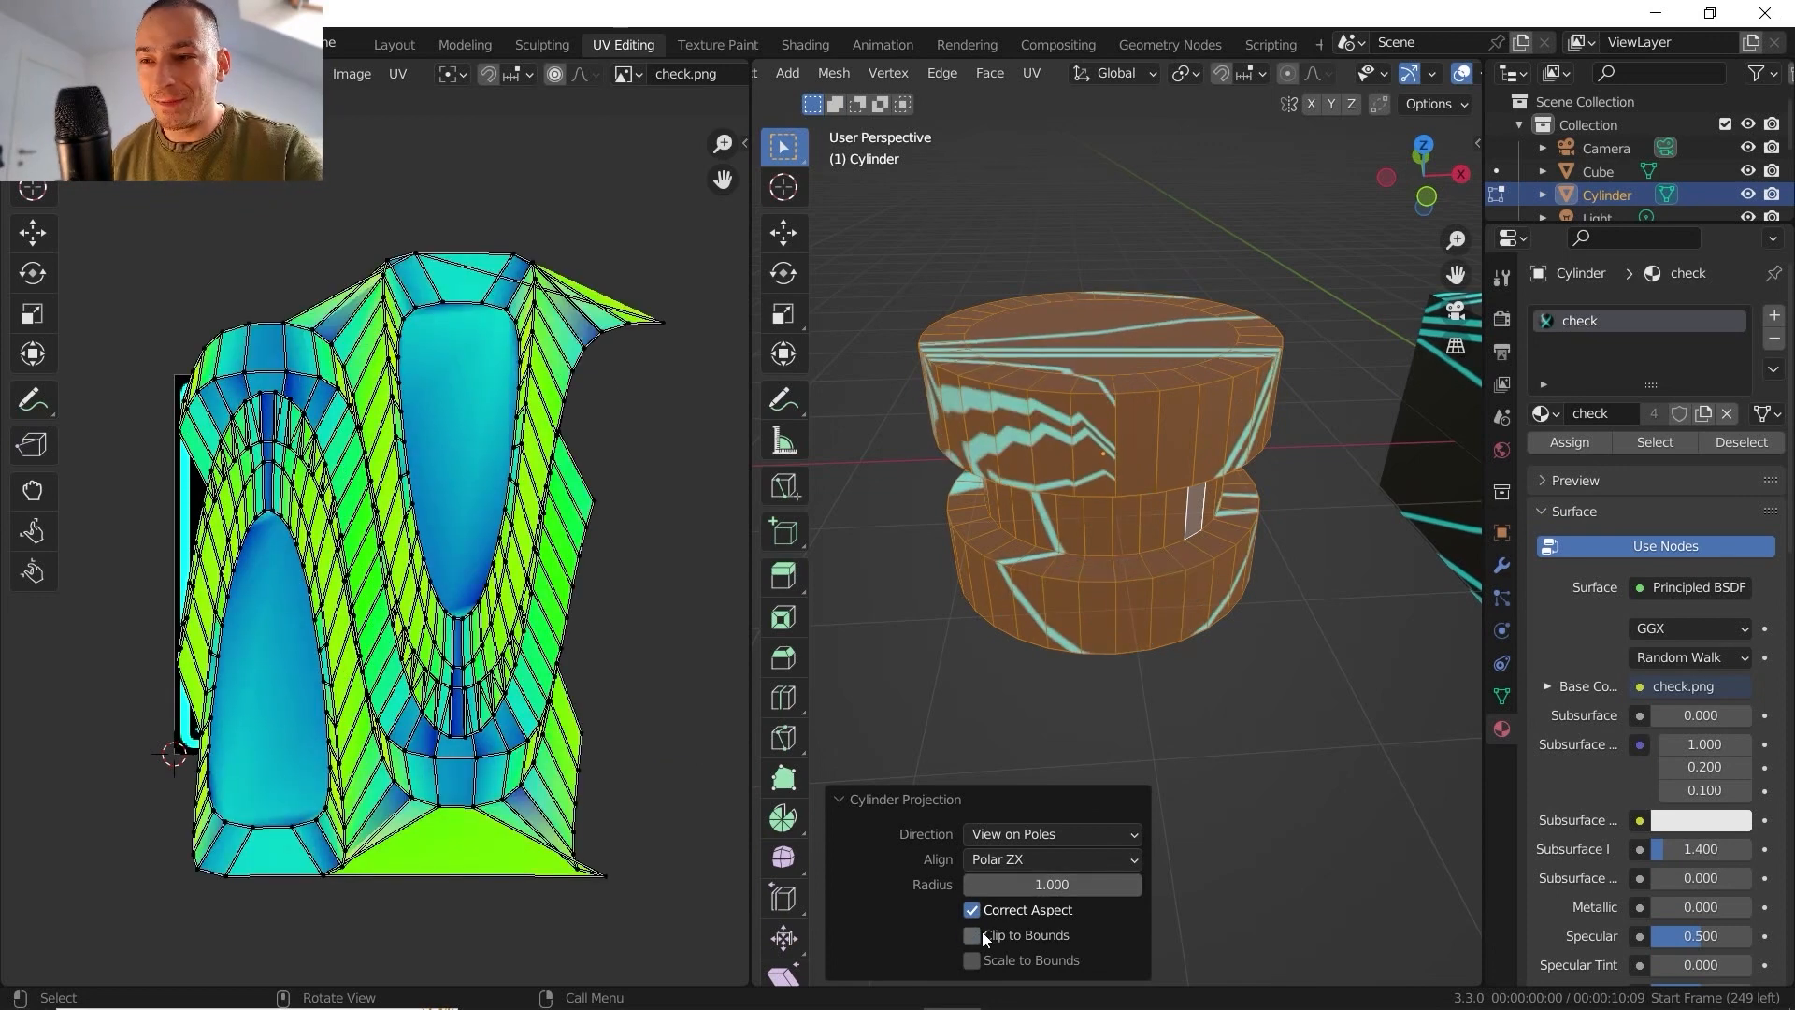
pyautogui.click(981, 931)
pyautogui.click(979, 934)
pyautogui.click(978, 937)
pyautogui.click(978, 936)
pyautogui.click(978, 936)
pyautogui.click(979, 936)
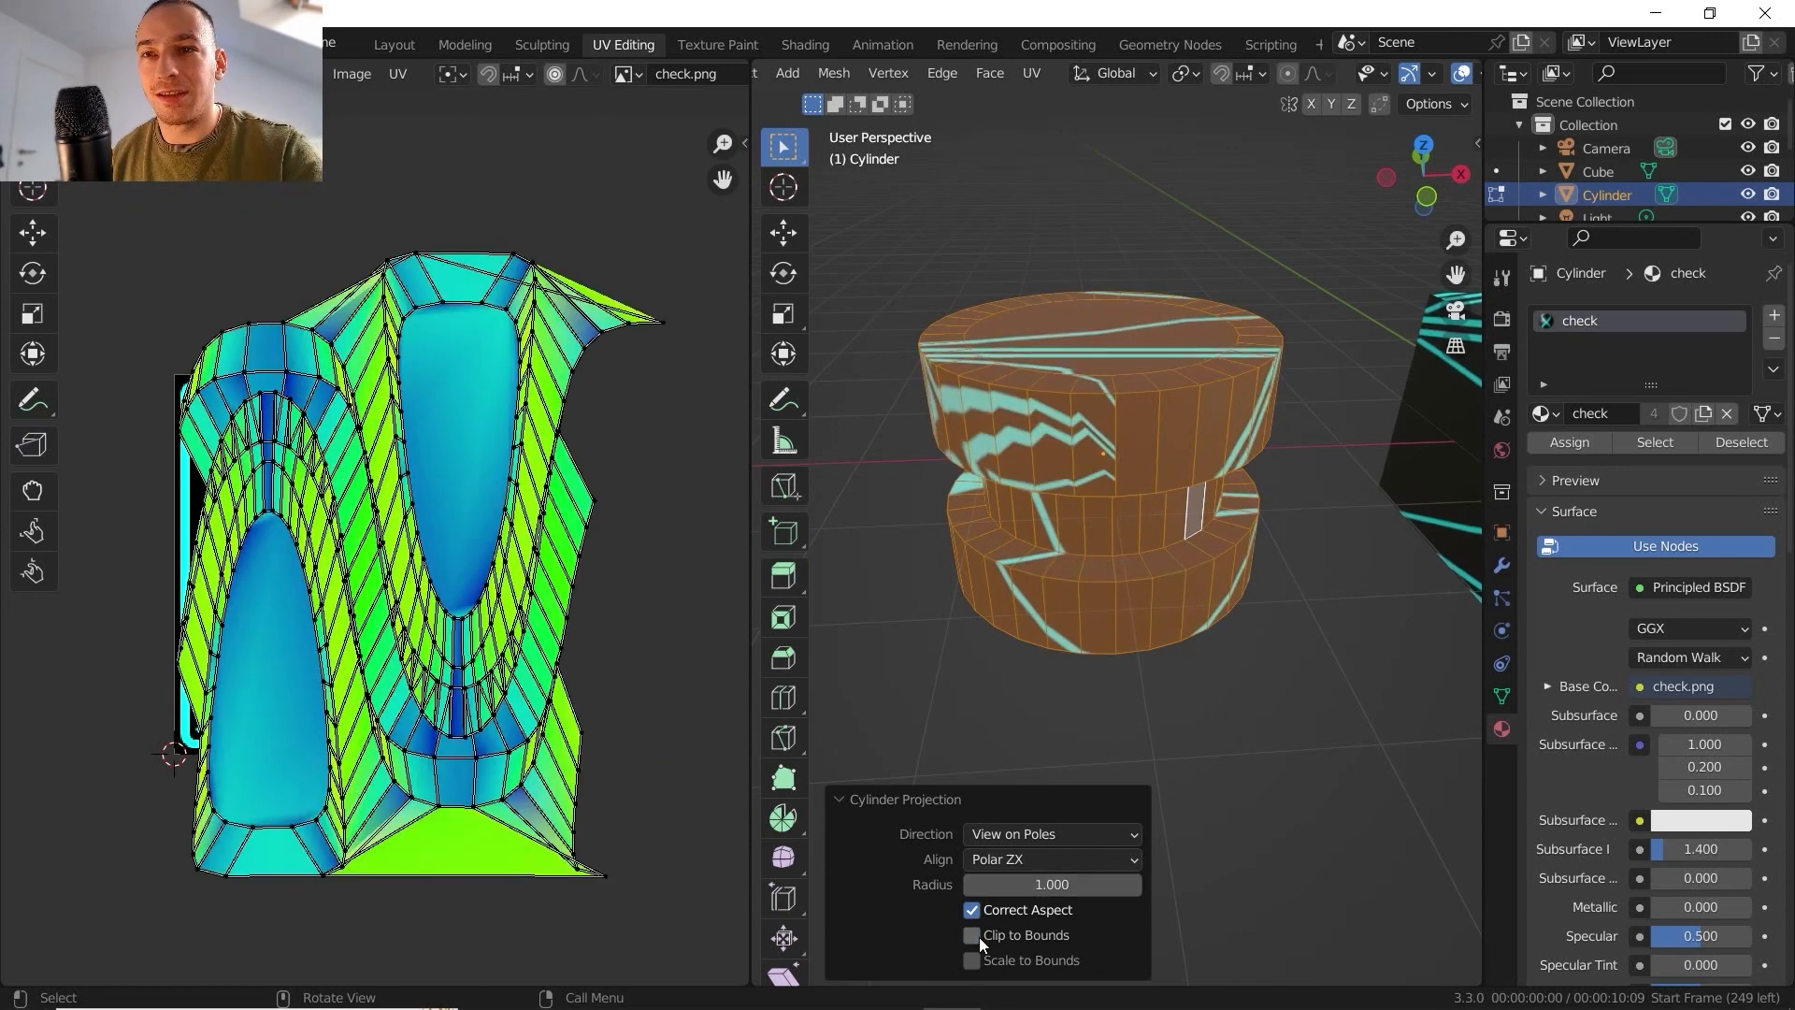
pyautogui.moveTo(251, 510); pyautogui.dragTo(298, 542, button='middle')
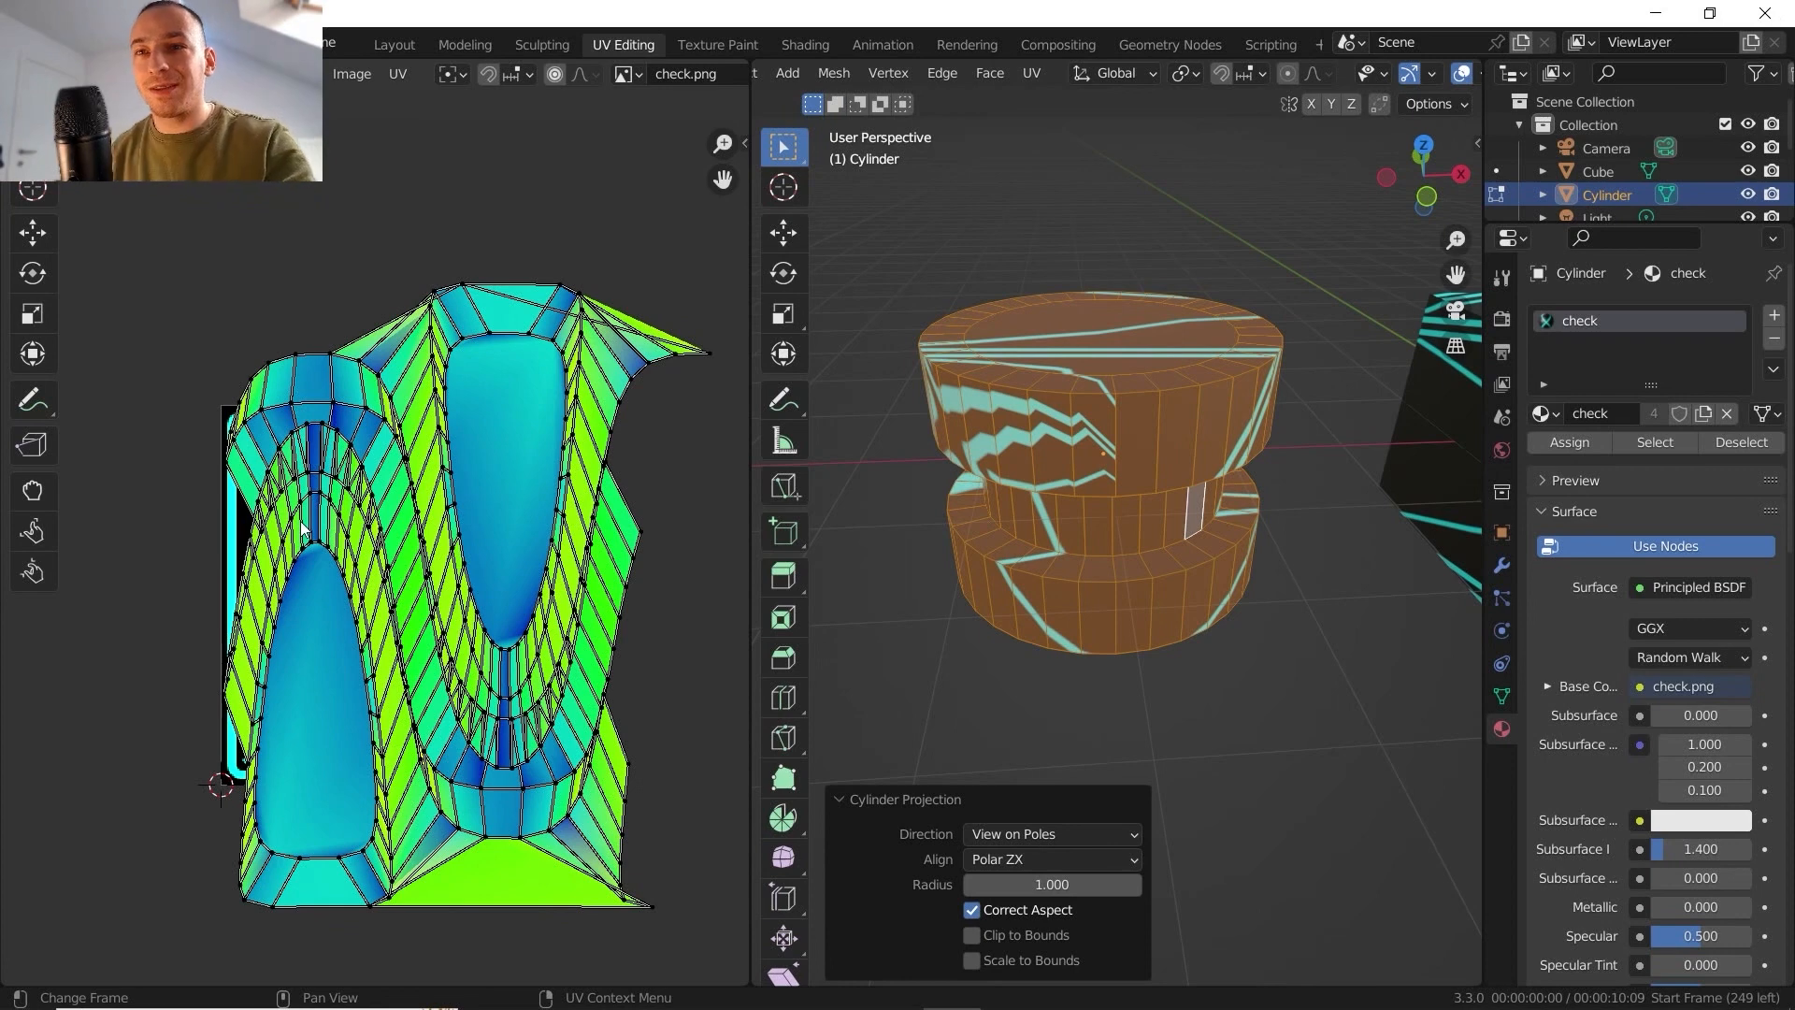
# - Enable Clip to Bounds, compare it with the unclipped layout and inspect the UVs at the upper edge of the texture square
pyautogui.click(971, 934)
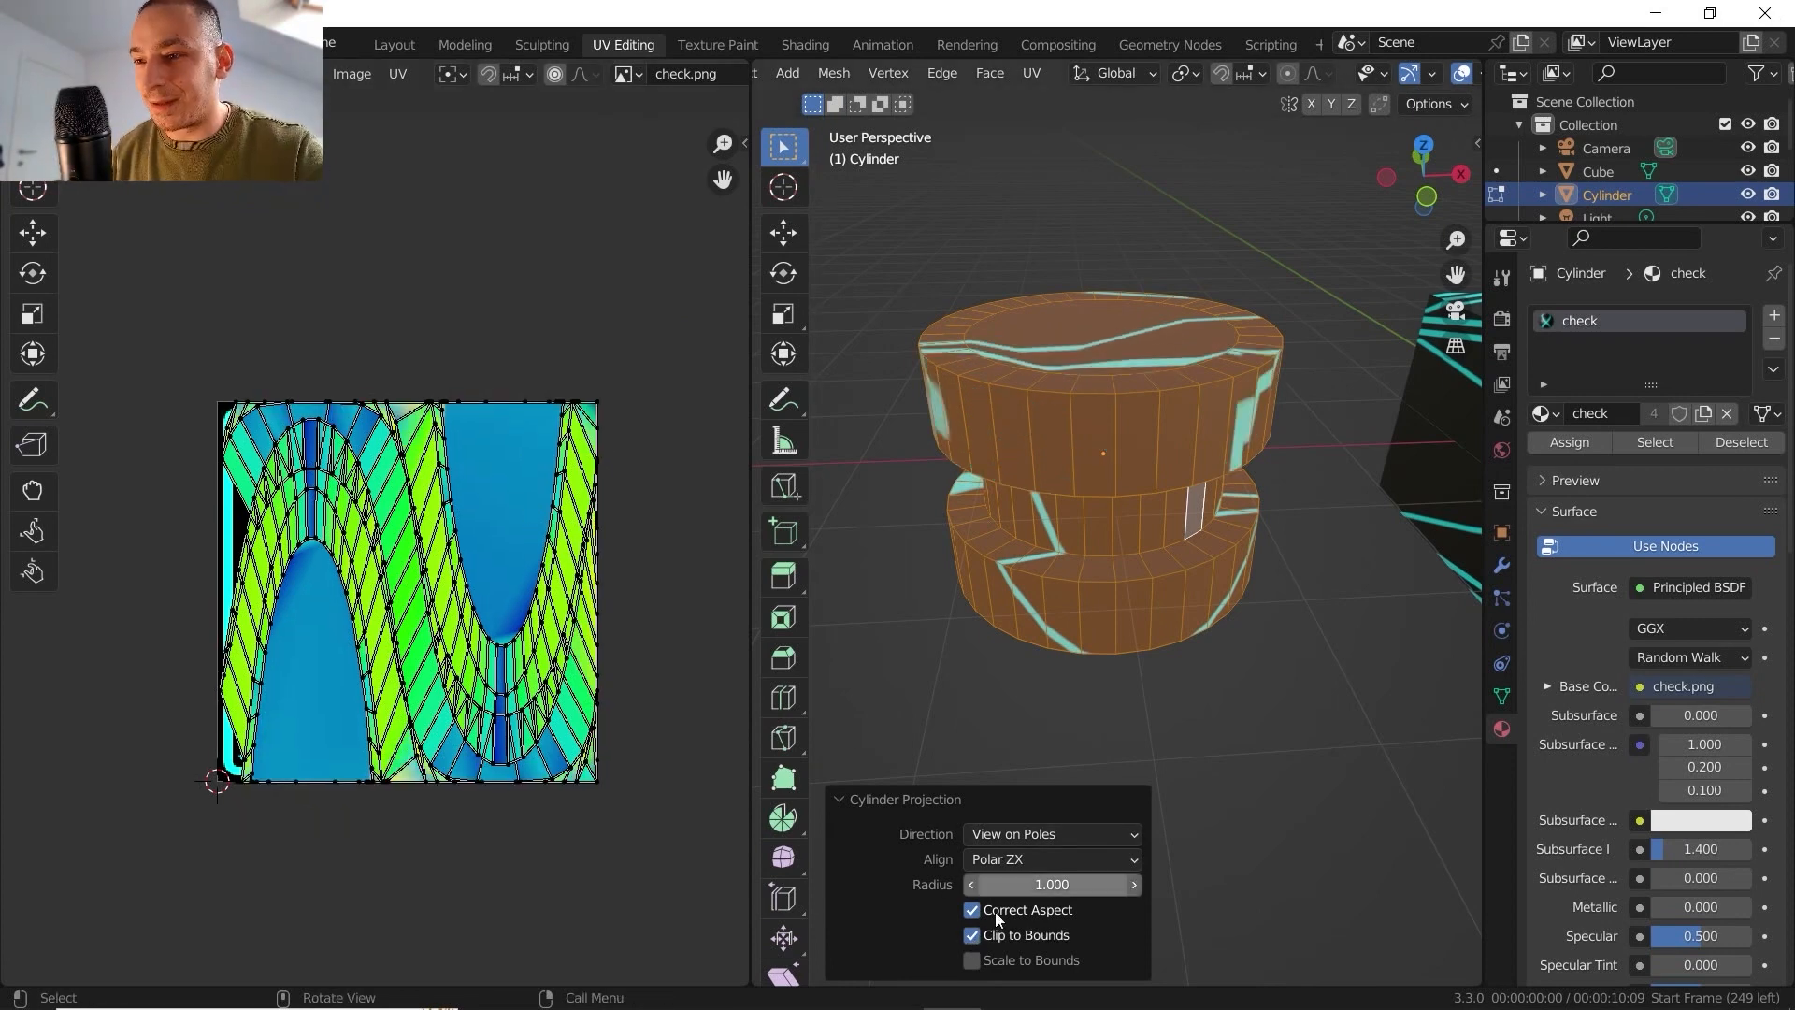
pyautogui.click(972, 934)
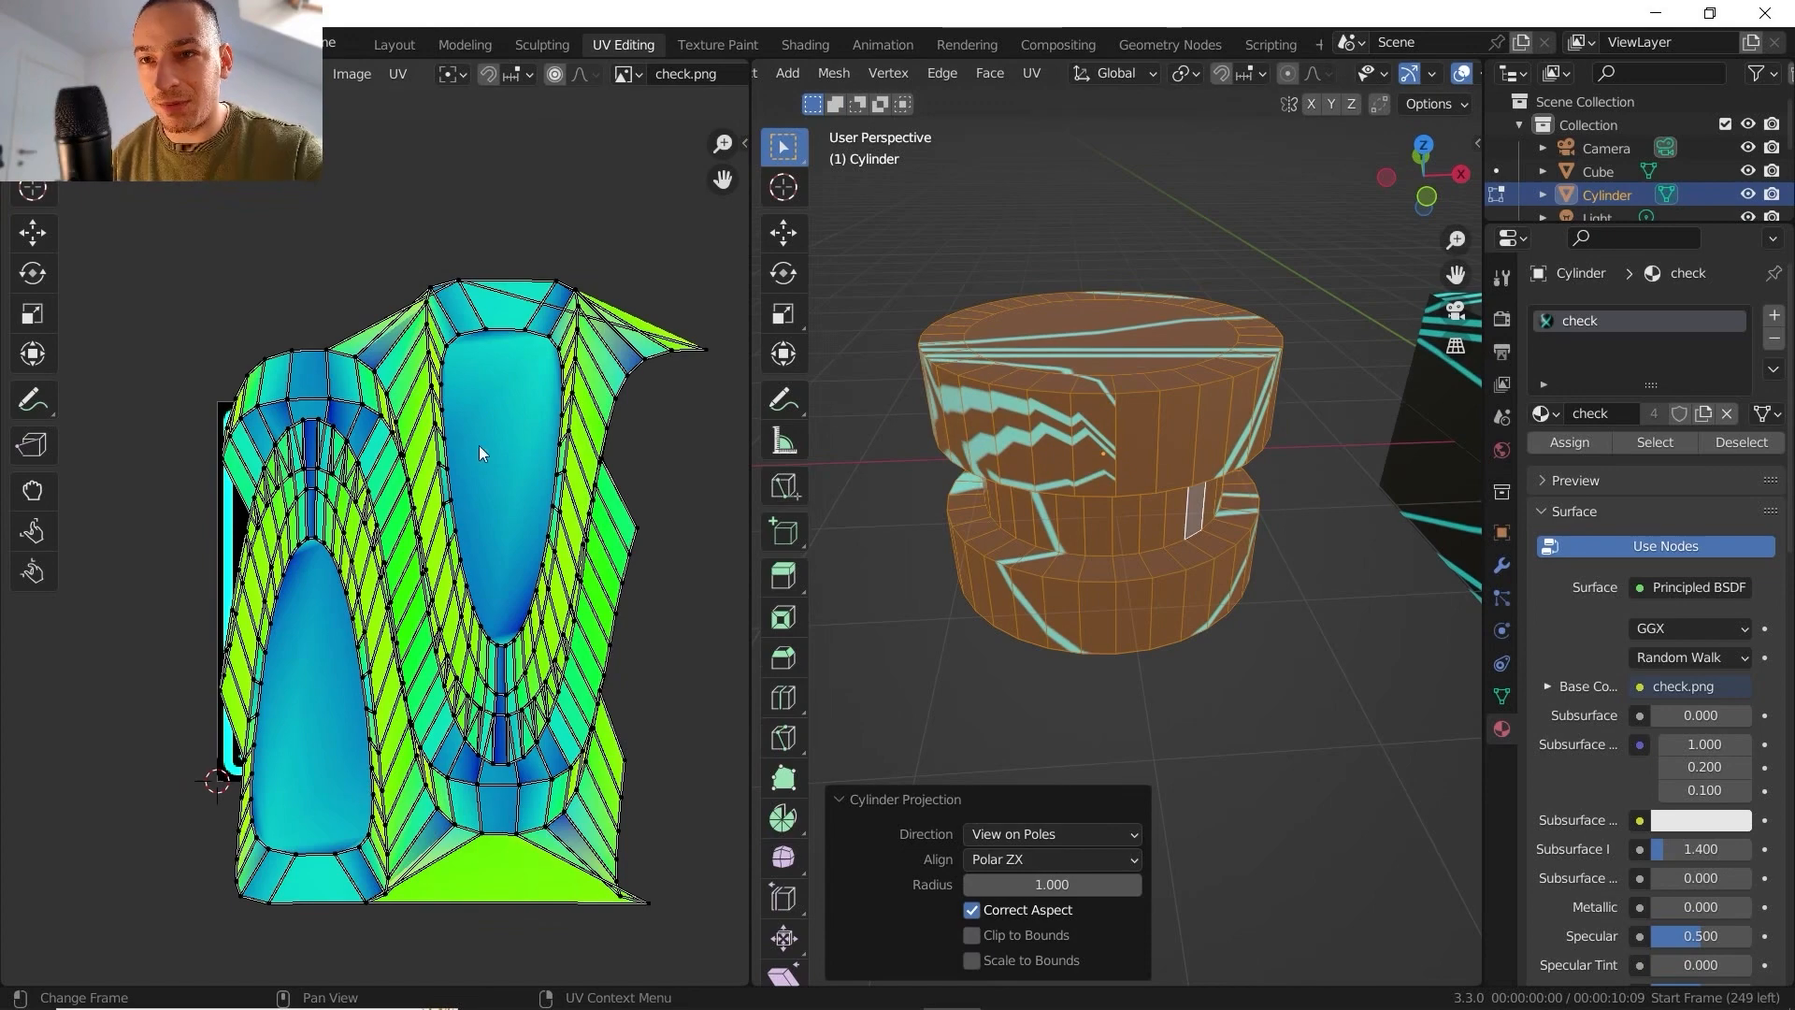
pyautogui.click(971, 935)
pyautogui.scroll(5, 290, 423)
pyautogui.moveTo(290, 423); pyautogui.dragTo(502, 909, button='middle')
pyautogui.scroll(6, 435, 554)
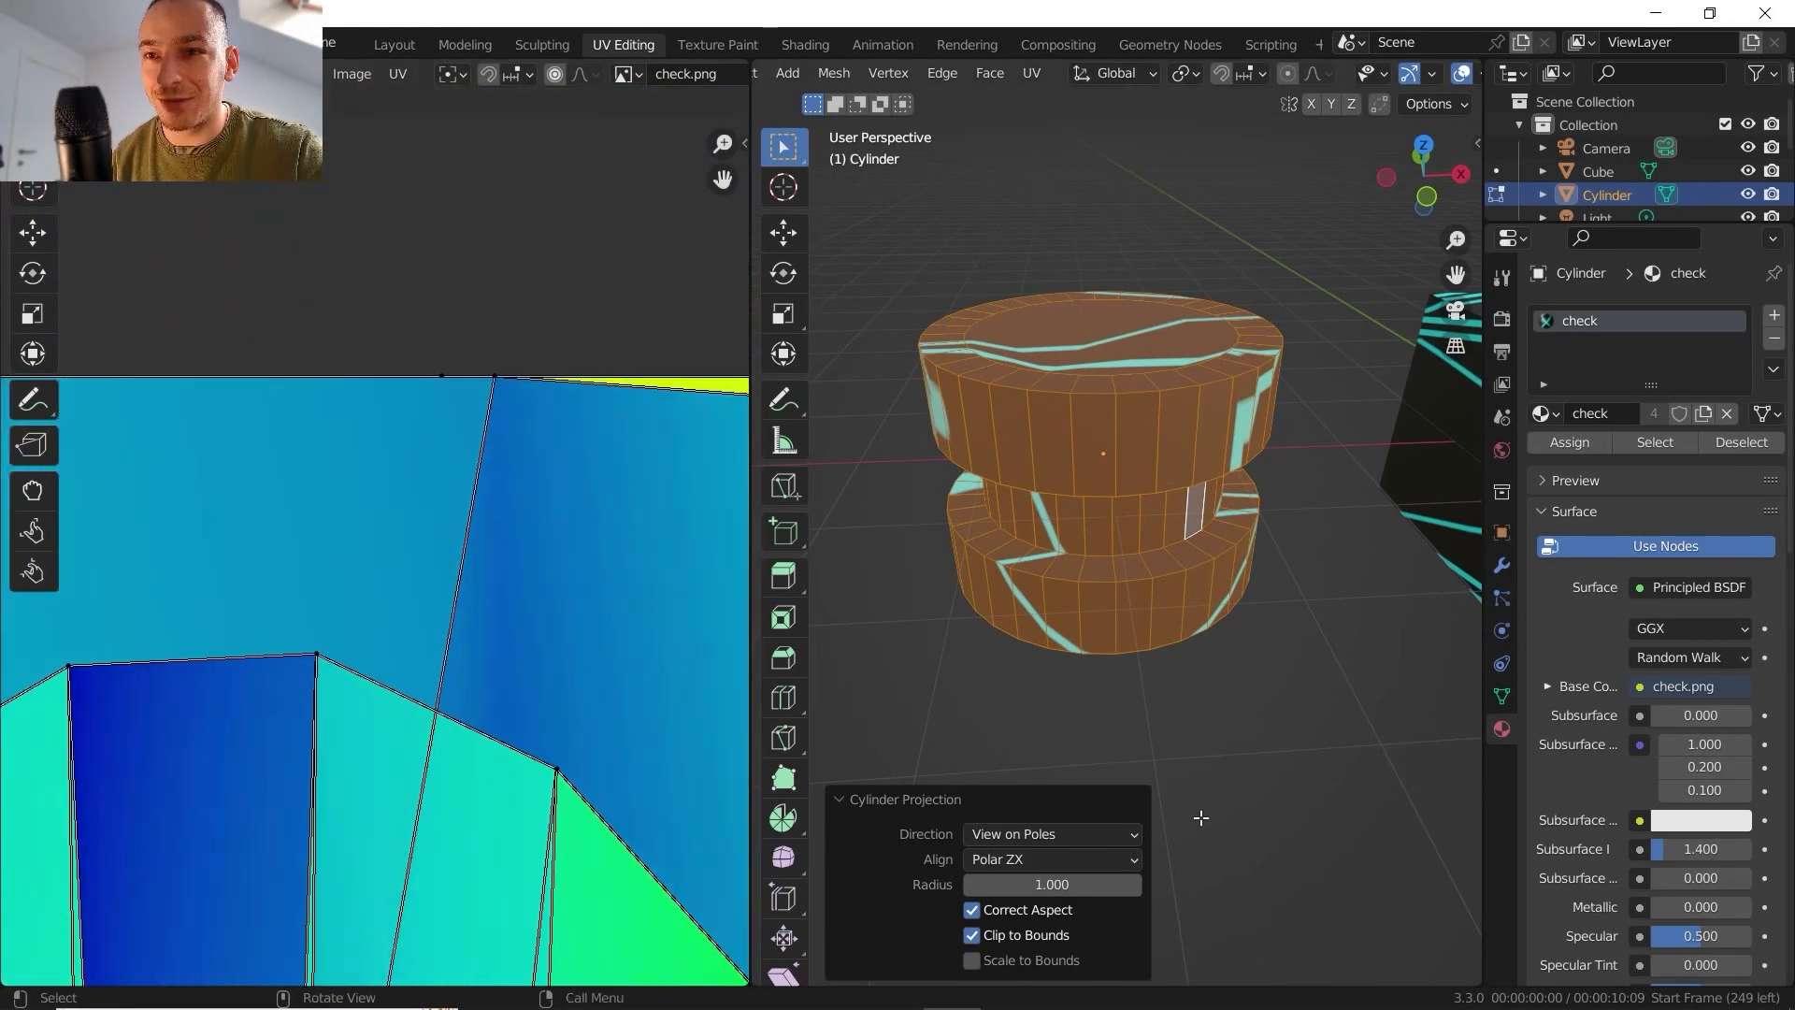
# - Replace Clip to Bounds with Scale to Bounds and inspect how the UV layout fits the texture square
pyautogui.click(973, 935)
pyautogui.click(973, 960)
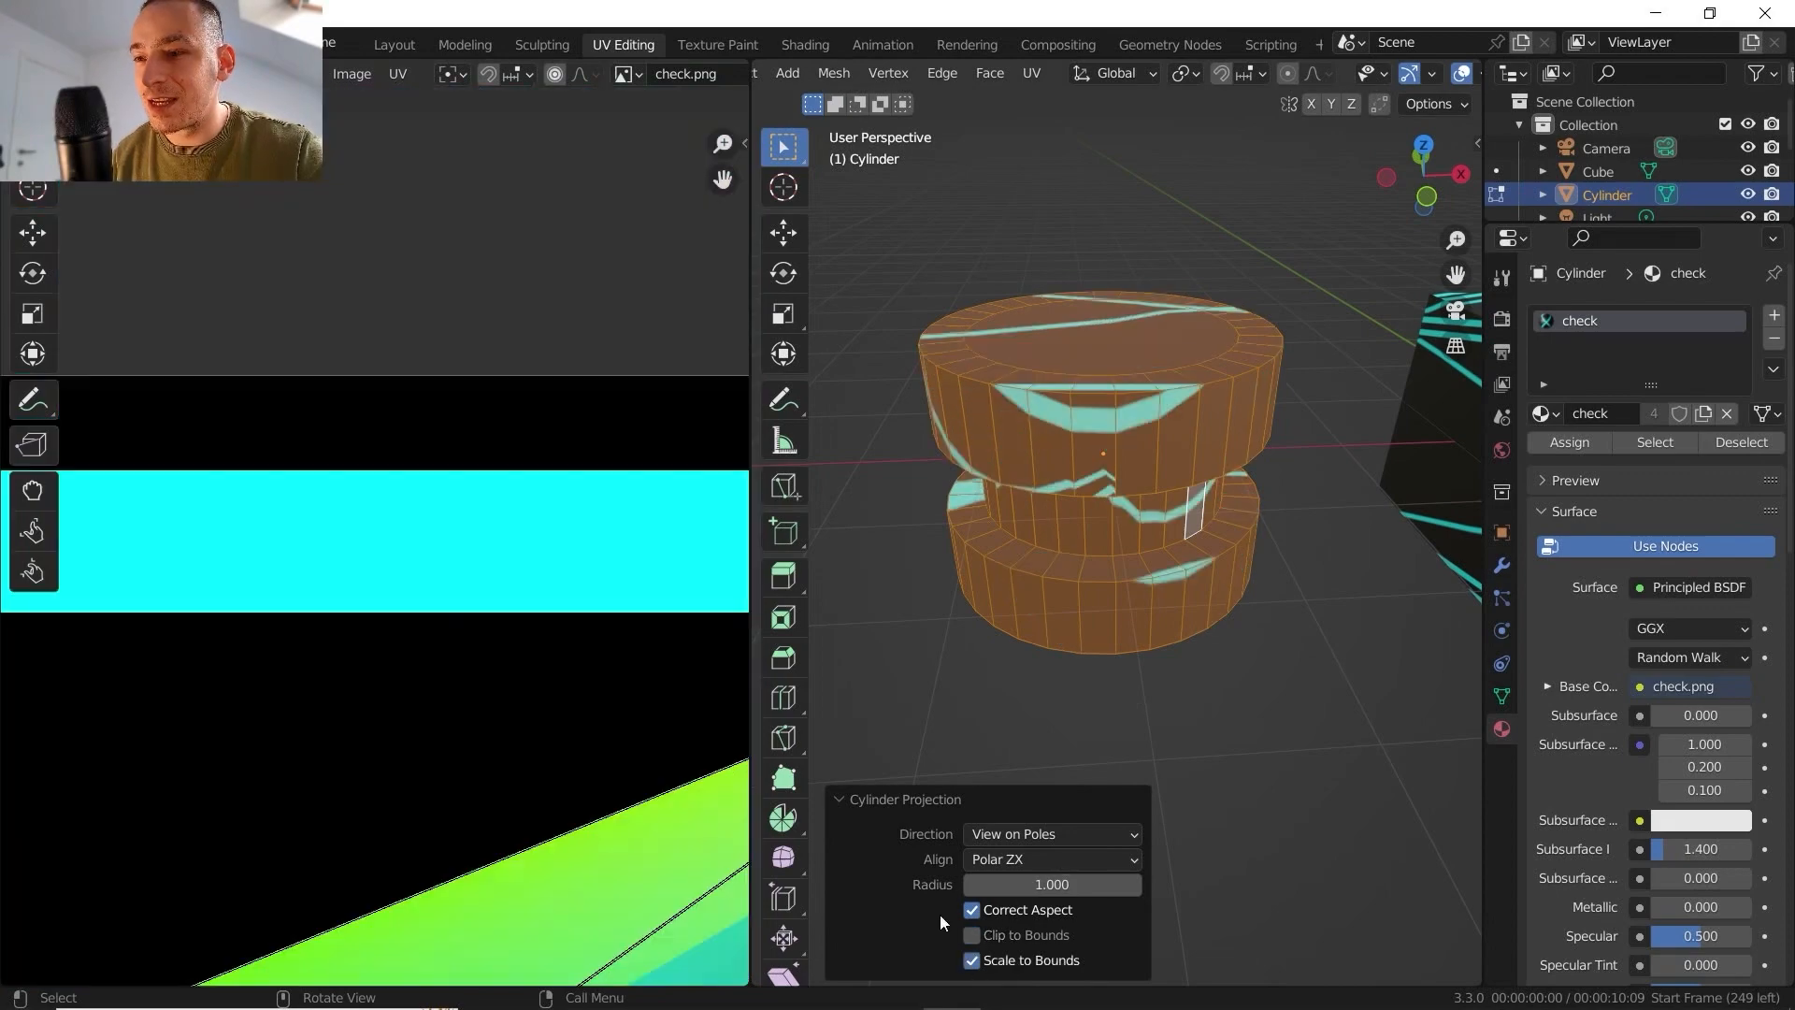
pyautogui.scroll(-3, 559, 609)
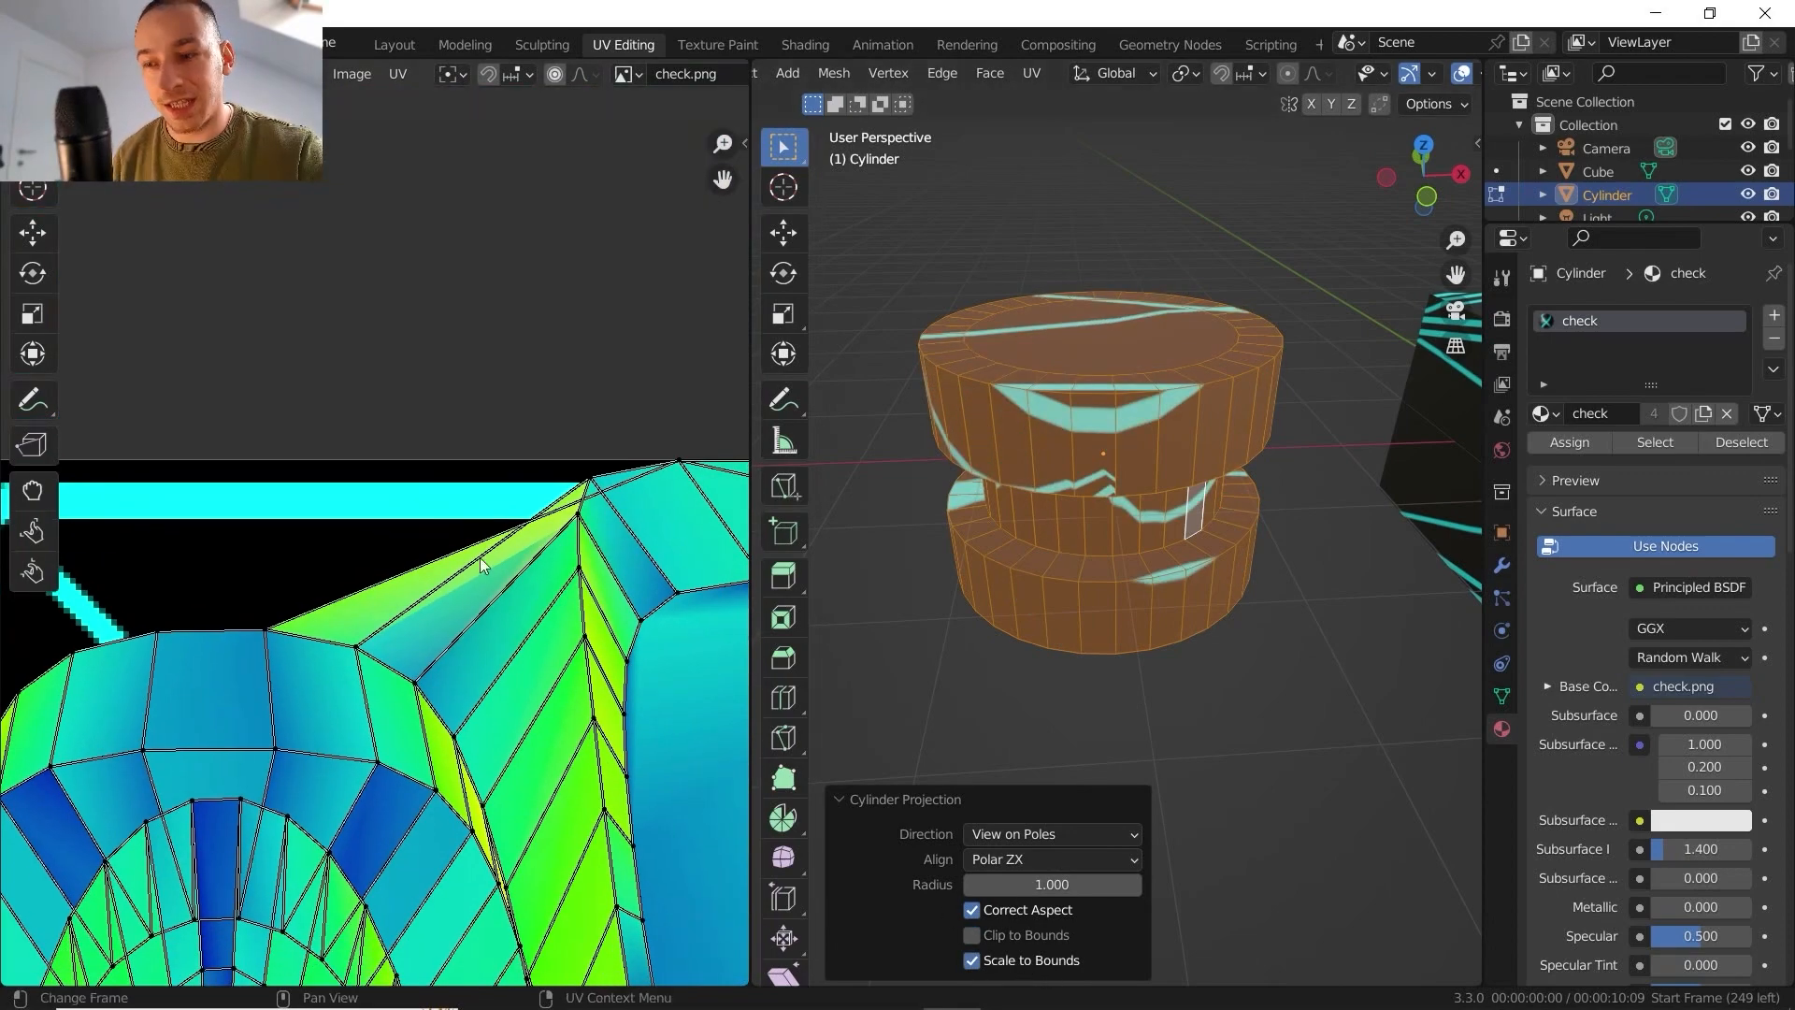
pyautogui.scroll(-6, 466, 513)
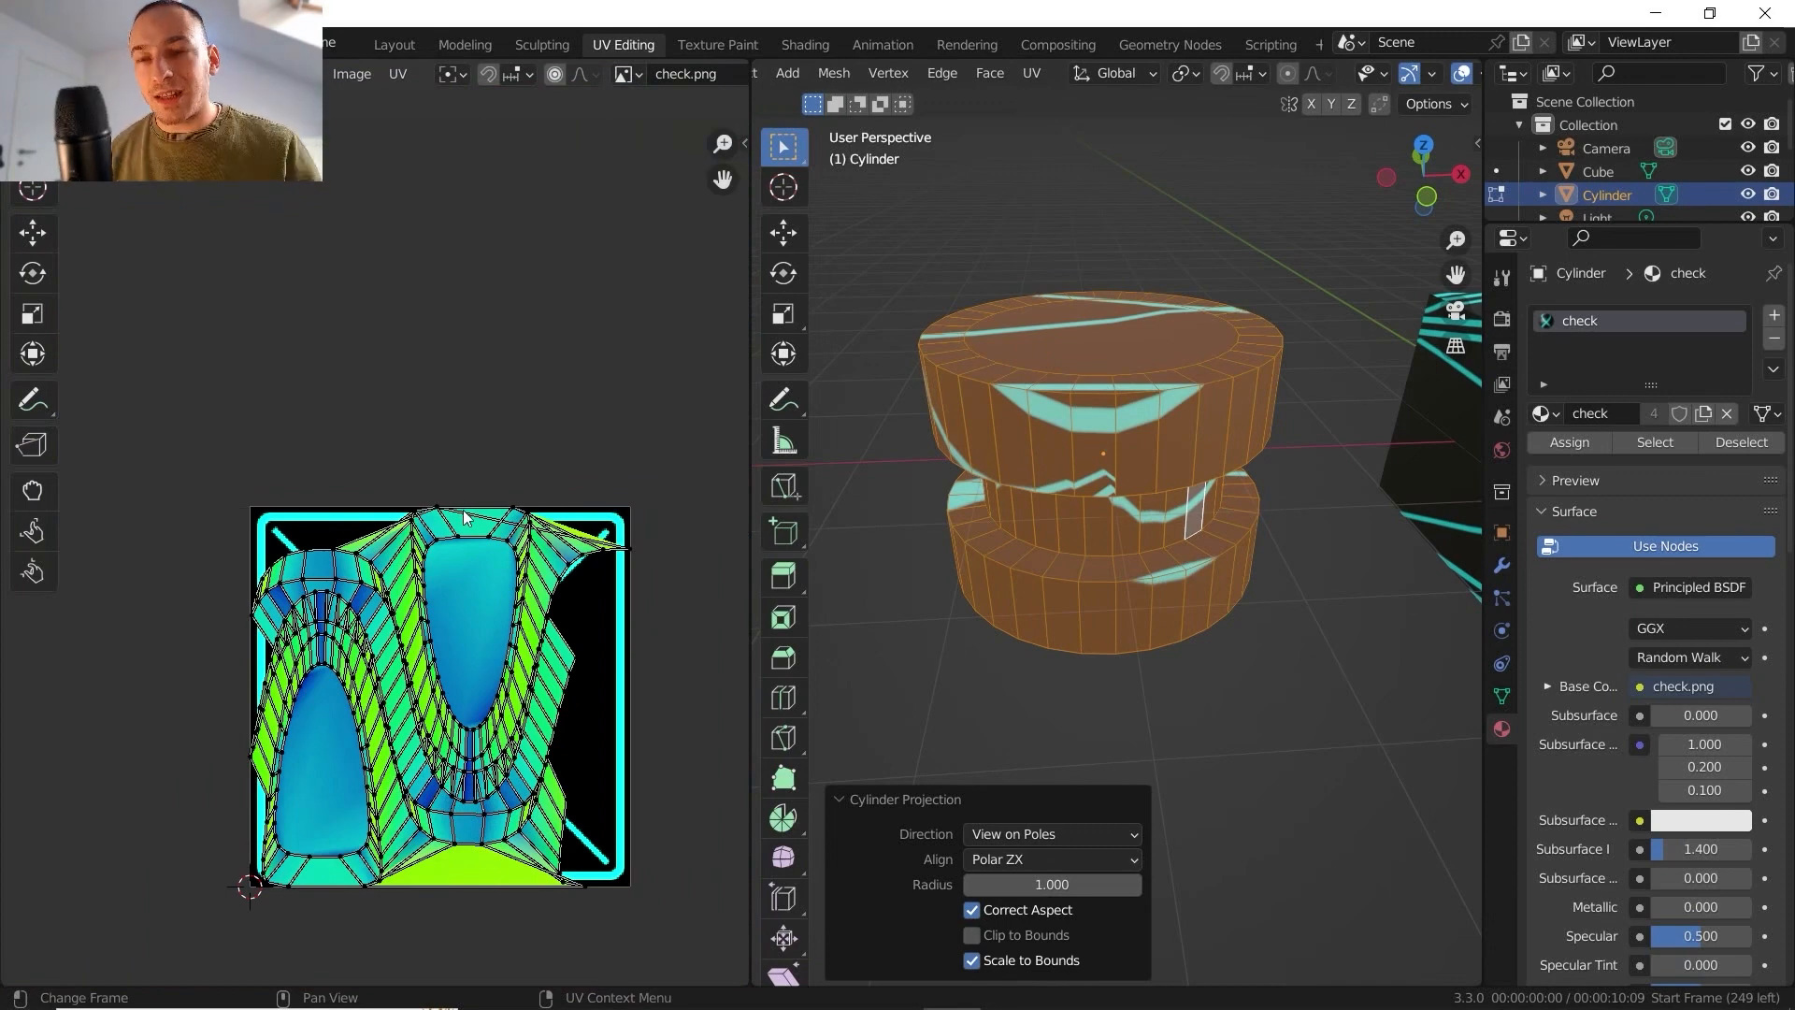
# - Turn Scale to Bounds off and on again to compare the unscaled and scaled UV layouts
pyautogui.click(971, 961)
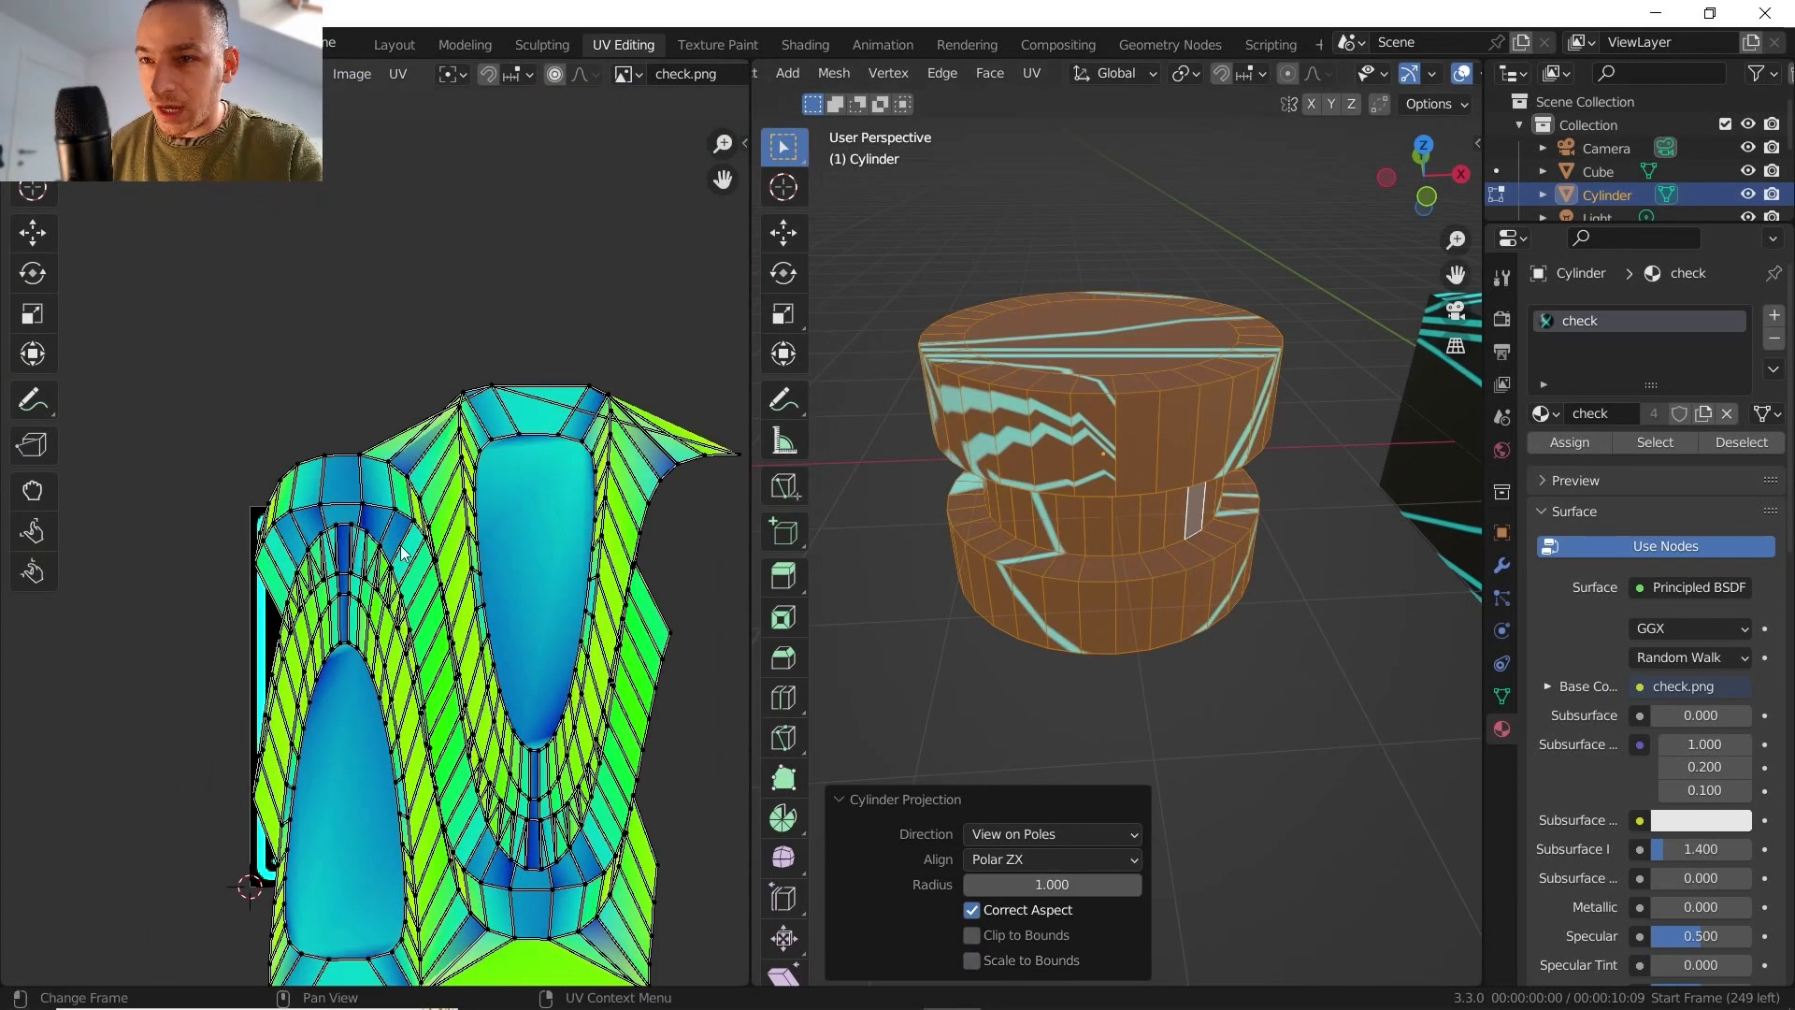
pyautogui.moveTo(394, 544); pyautogui.dragTo(372, 535, button='middle')
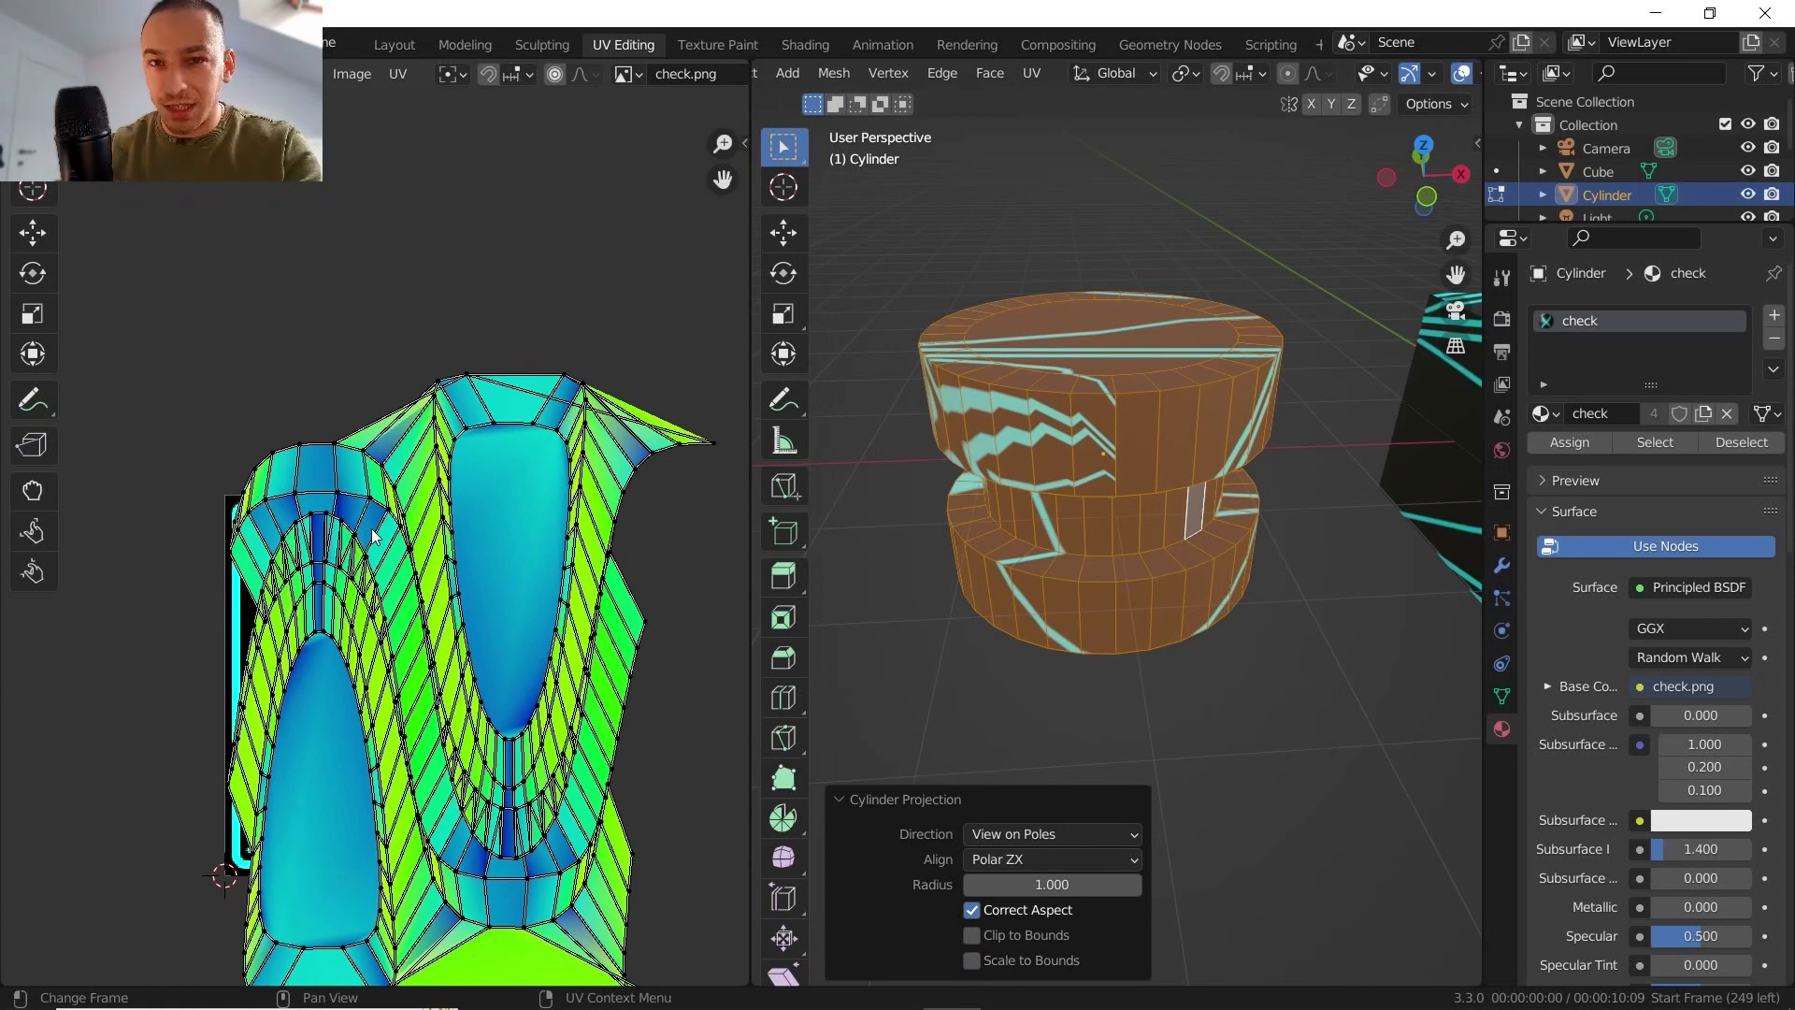
pyautogui.click(975, 960)
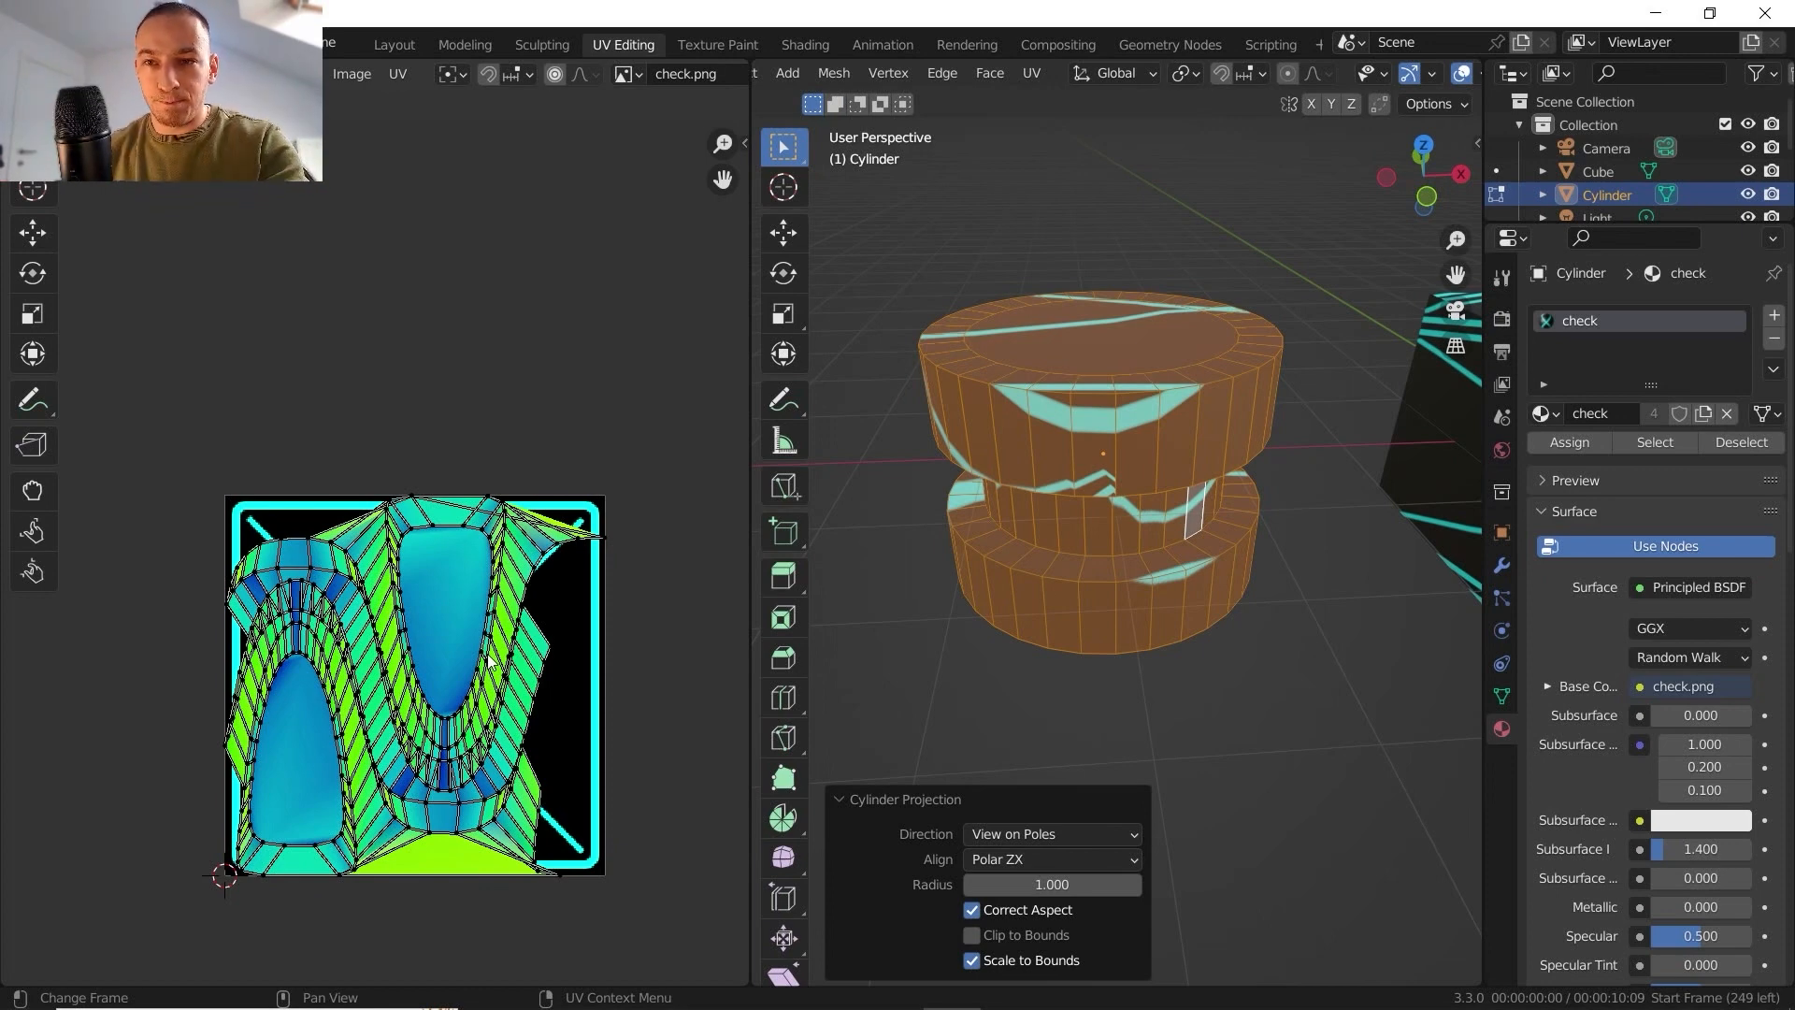
pyautogui.scroll(1, 456, 553)
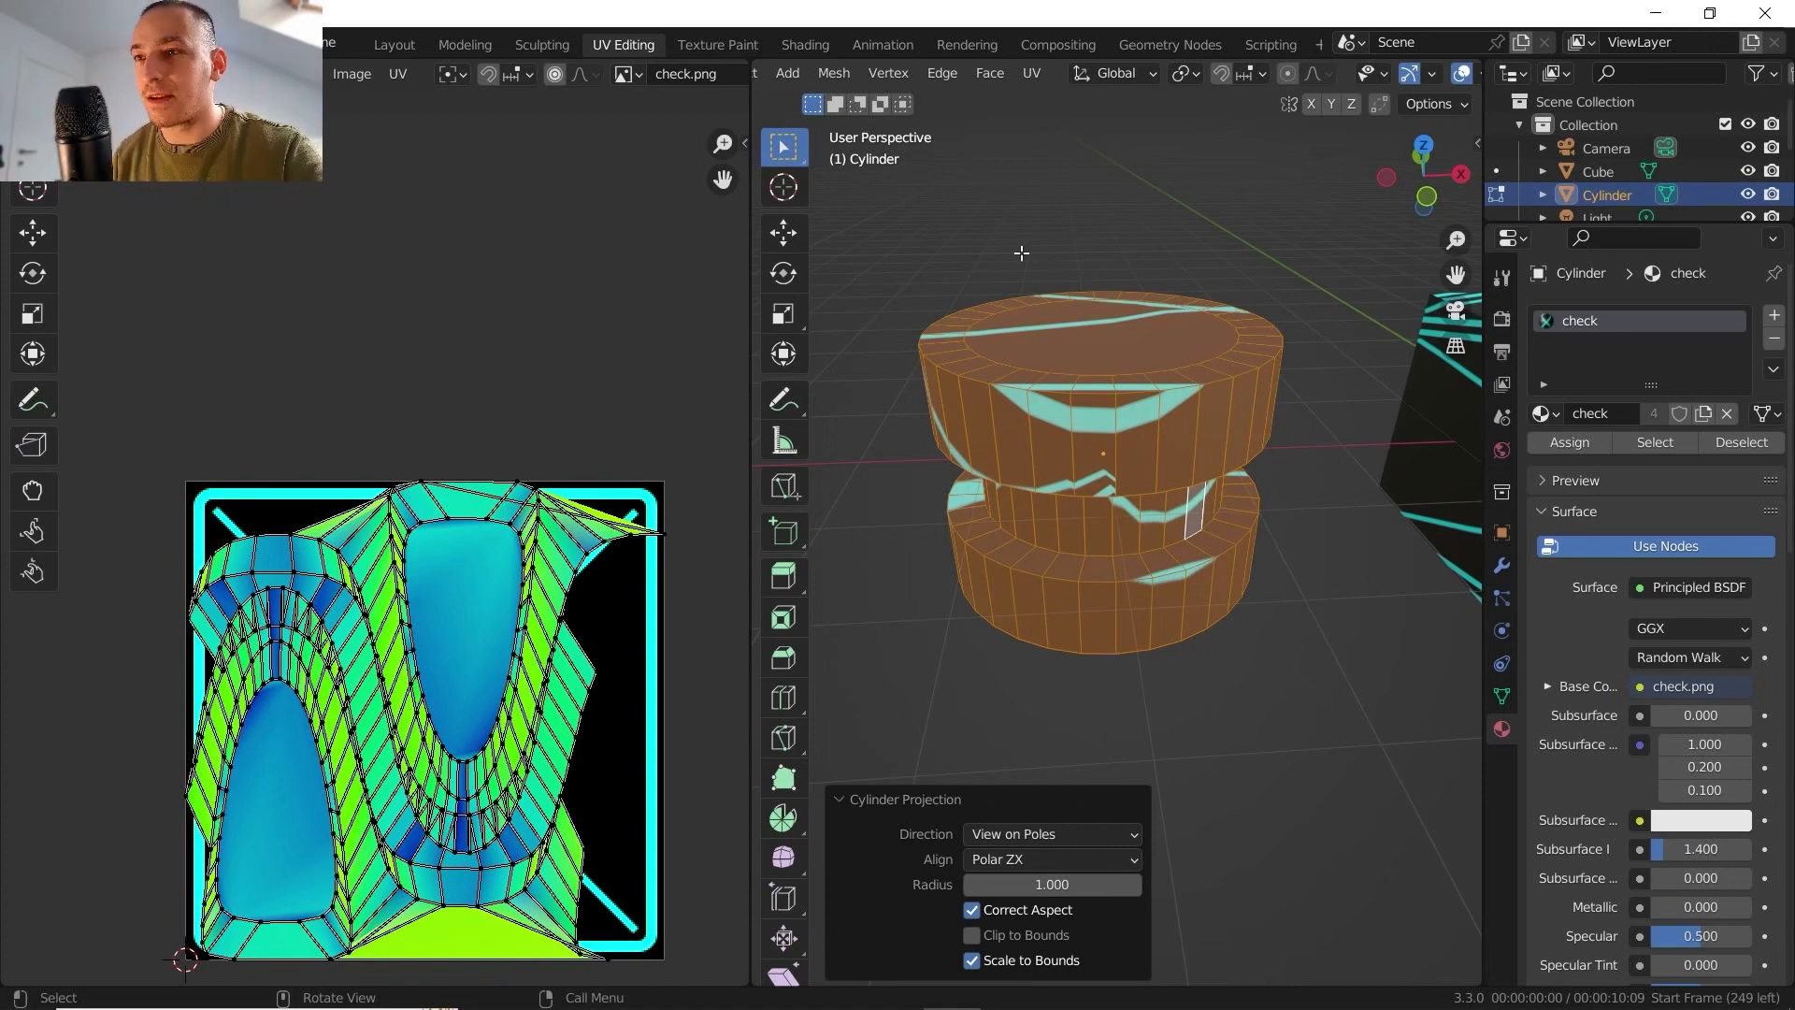
# - Delete the cylinder's existing UV map and add a new one in its place
pyautogui.click(1501, 696)
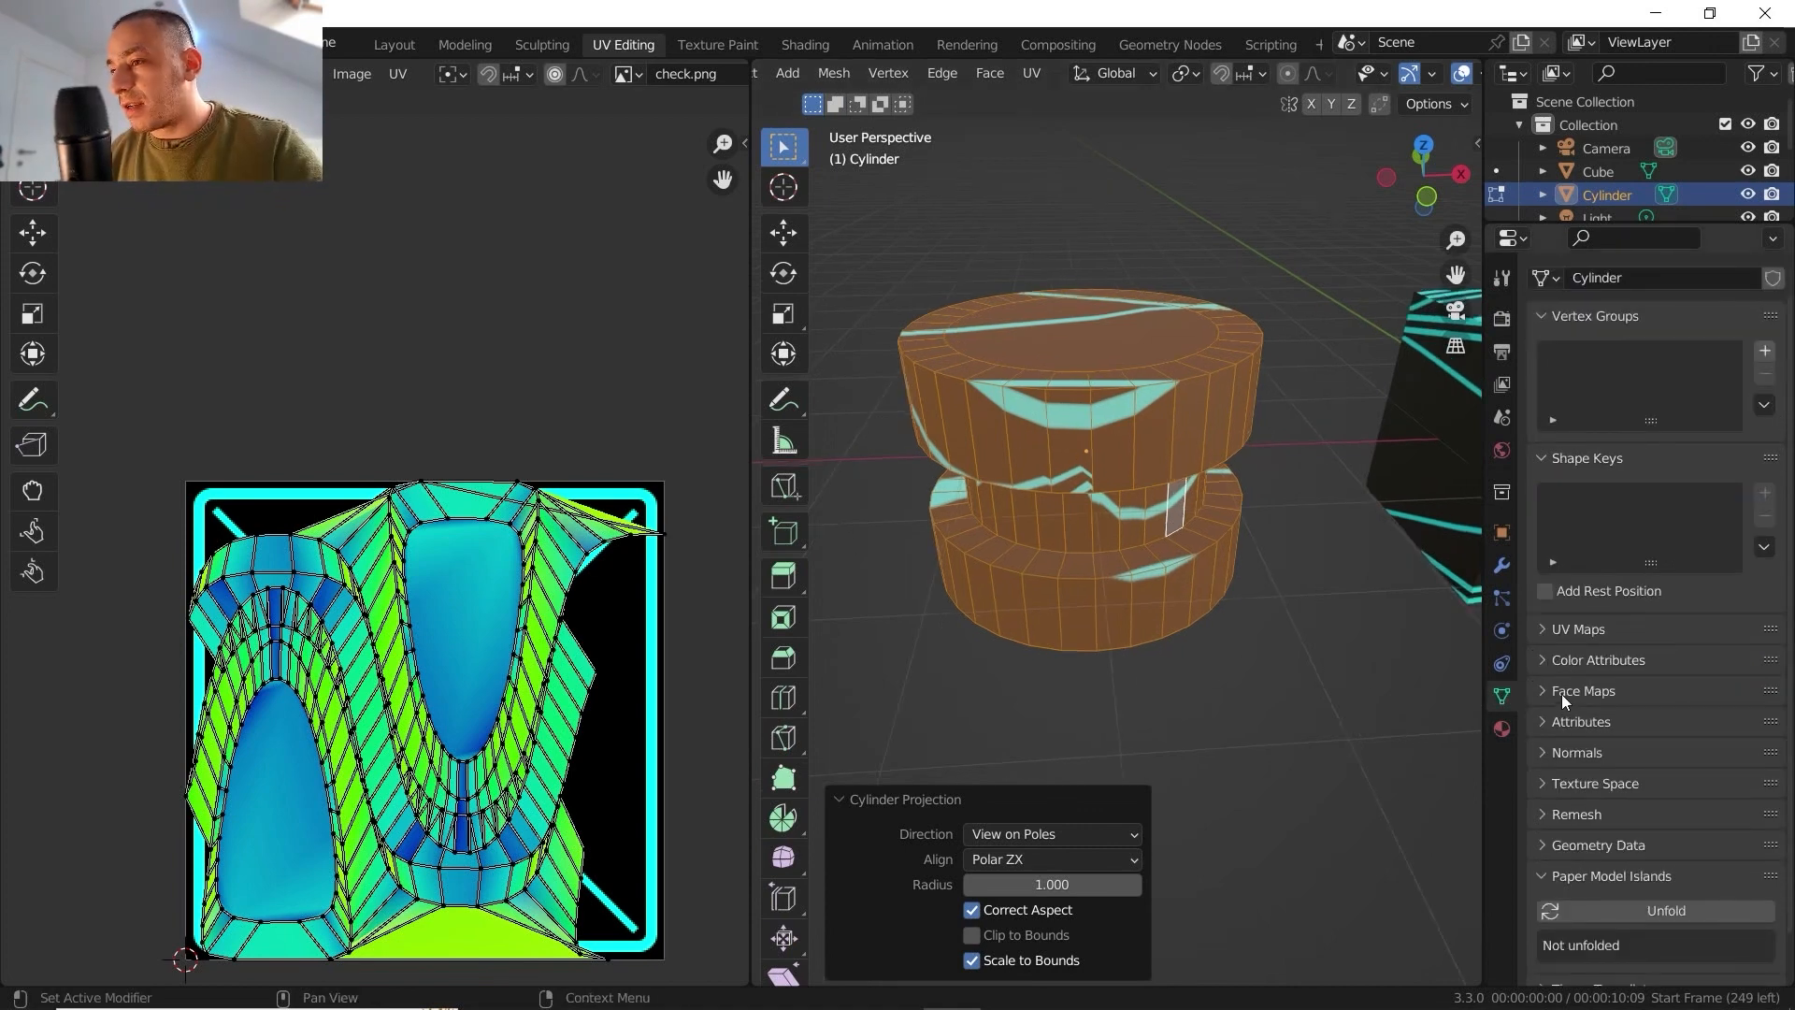
pyautogui.scroll(-1, 1561, 694)
pyautogui.click(1549, 582)
pyautogui.click(1767, 645)
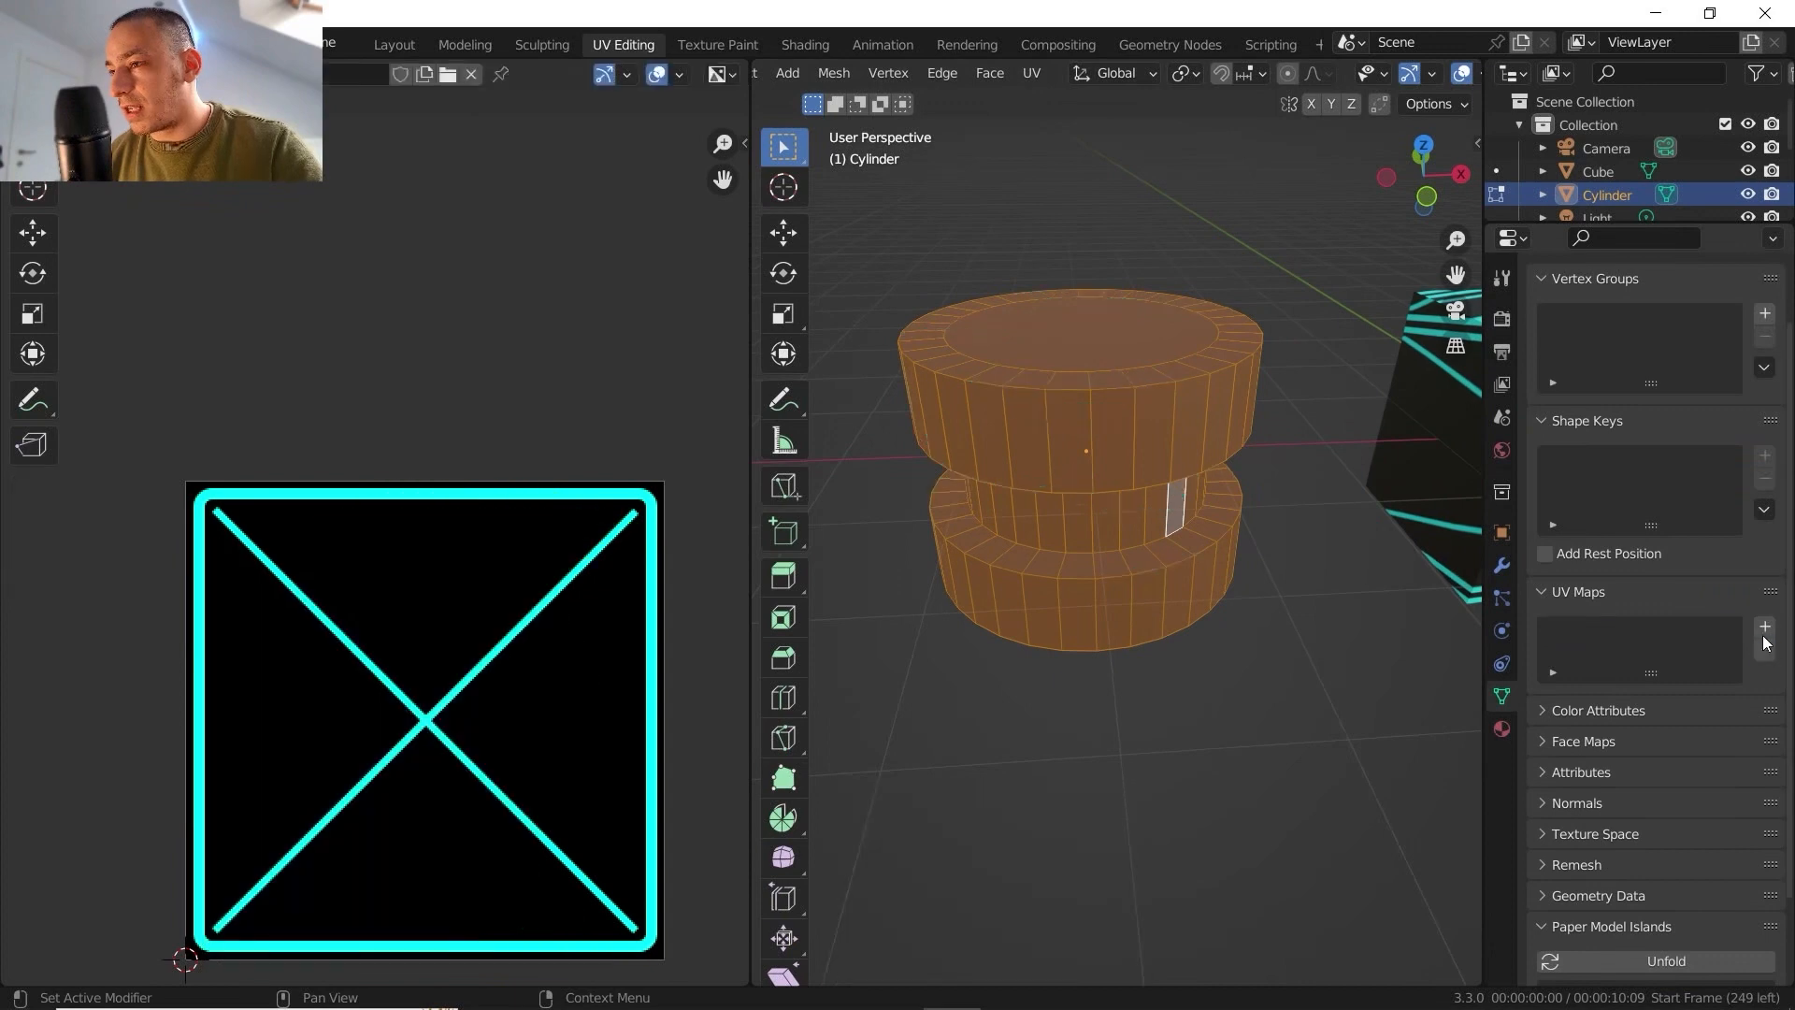
pyautogui.click(1765, 628)
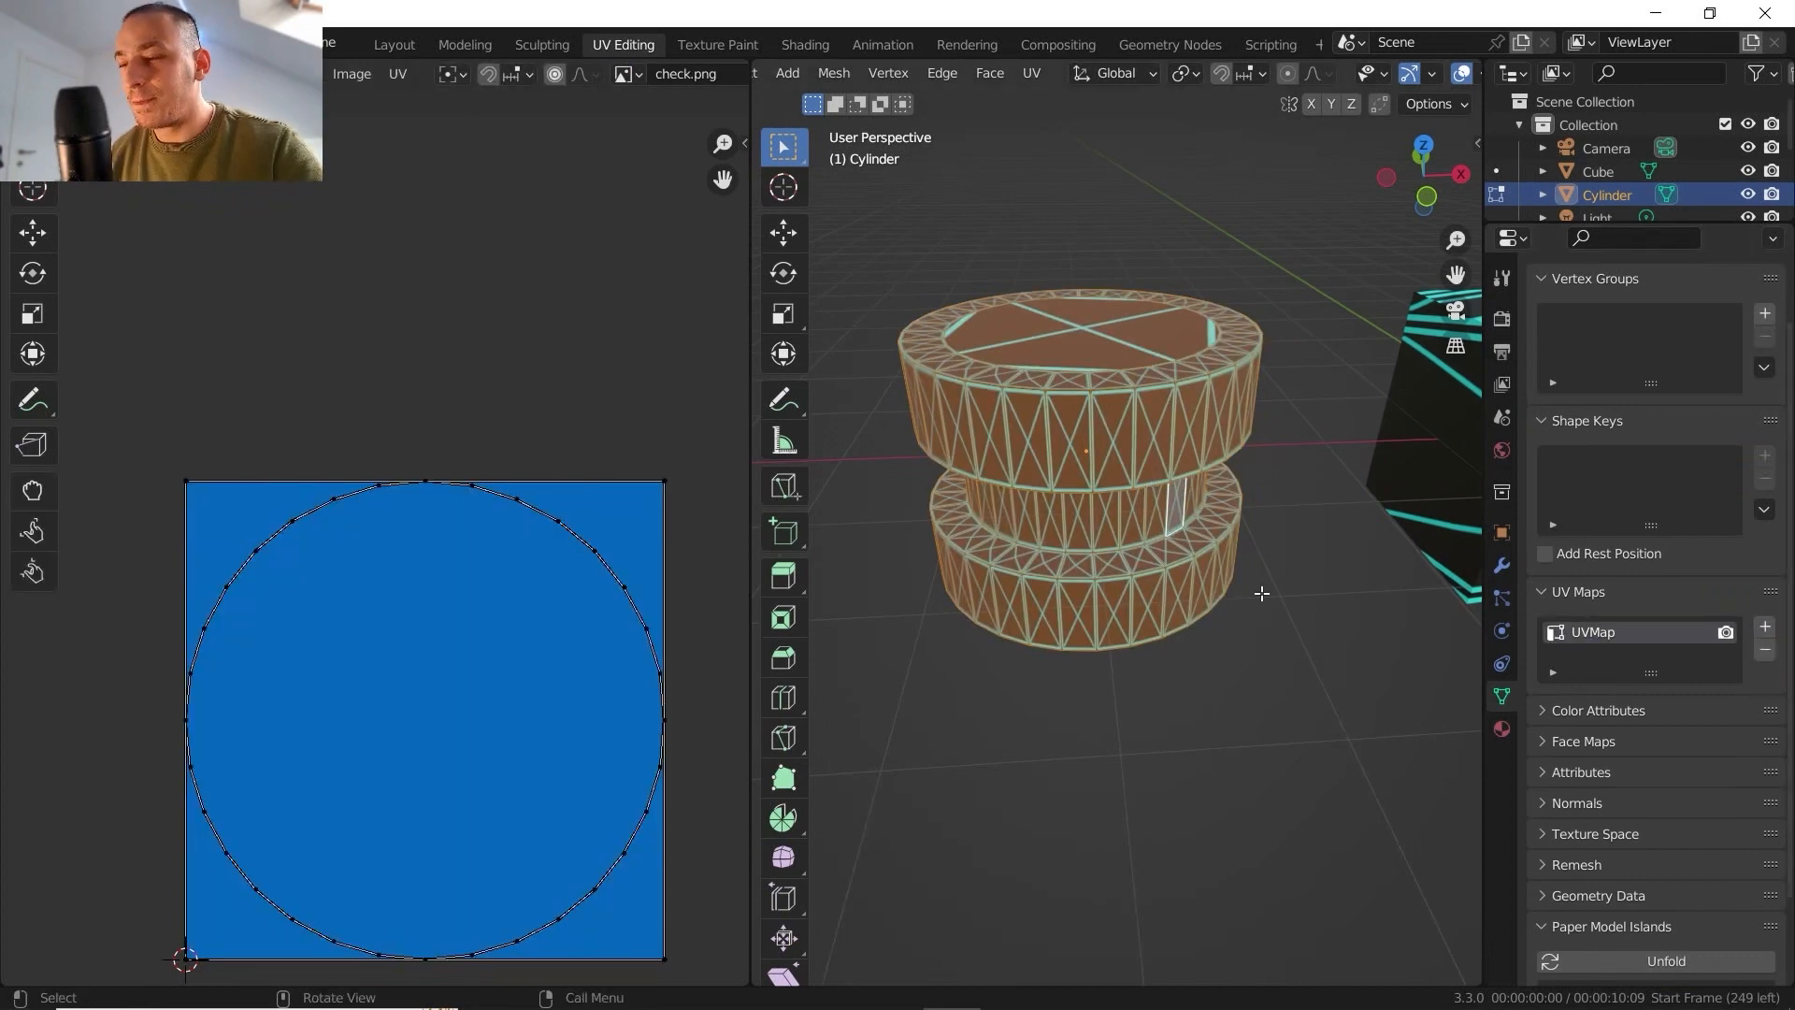
# - Examine in Object Mode how the new UV map places the check texture on the cylinder, including from the front
pyautogui.press('Tab')
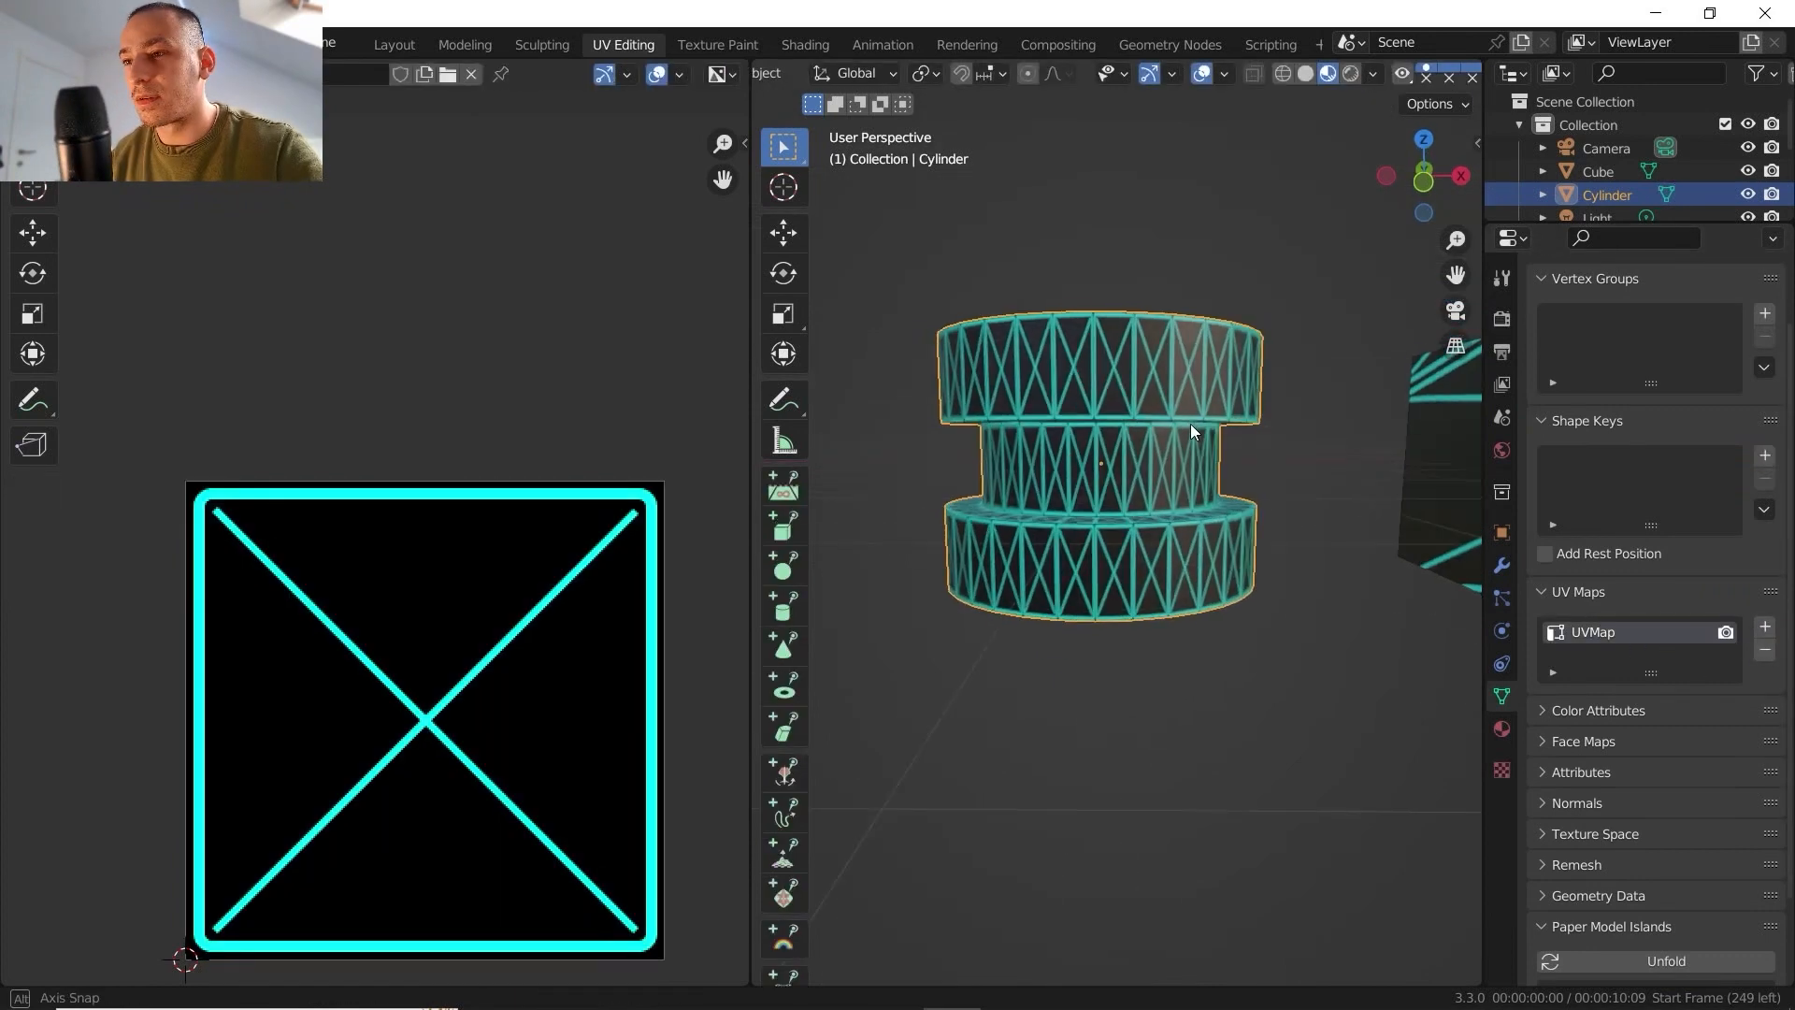
pyautogui.moveTo(1191, 423); pyautogui.dragTo(1142, 473, button='middle')
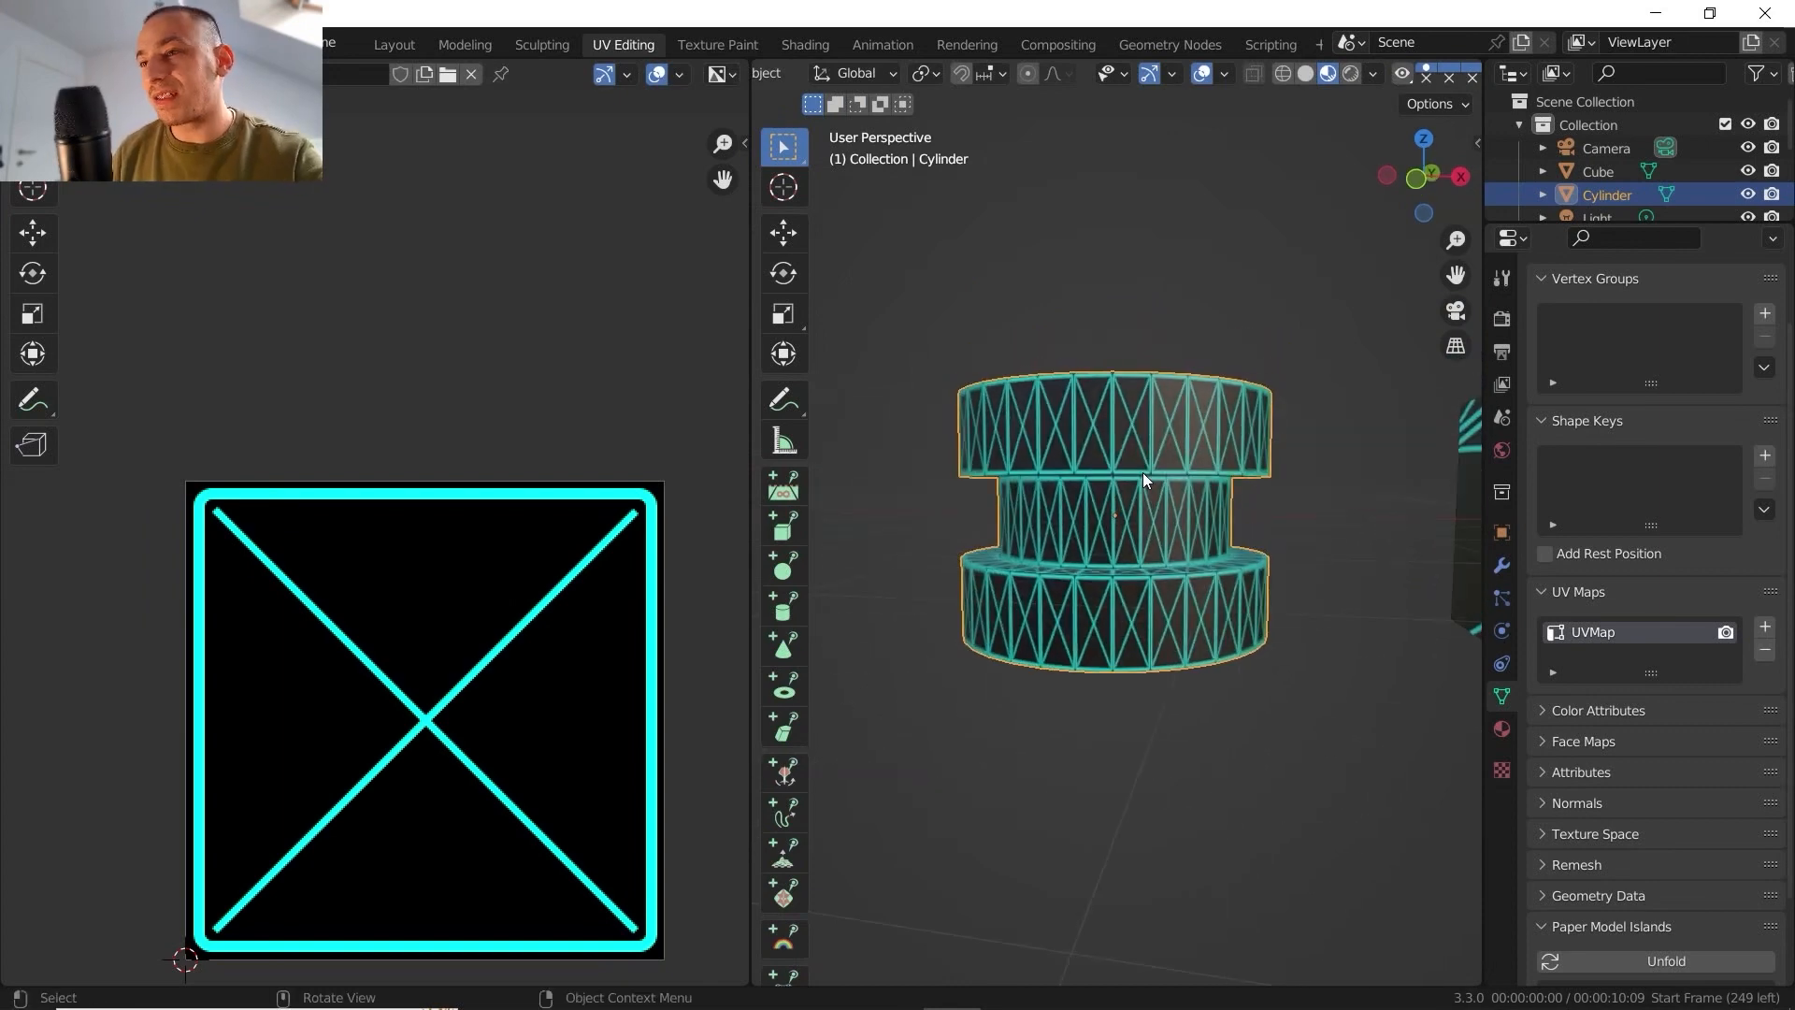
pyautogui.scroll(2, 1142, 473)
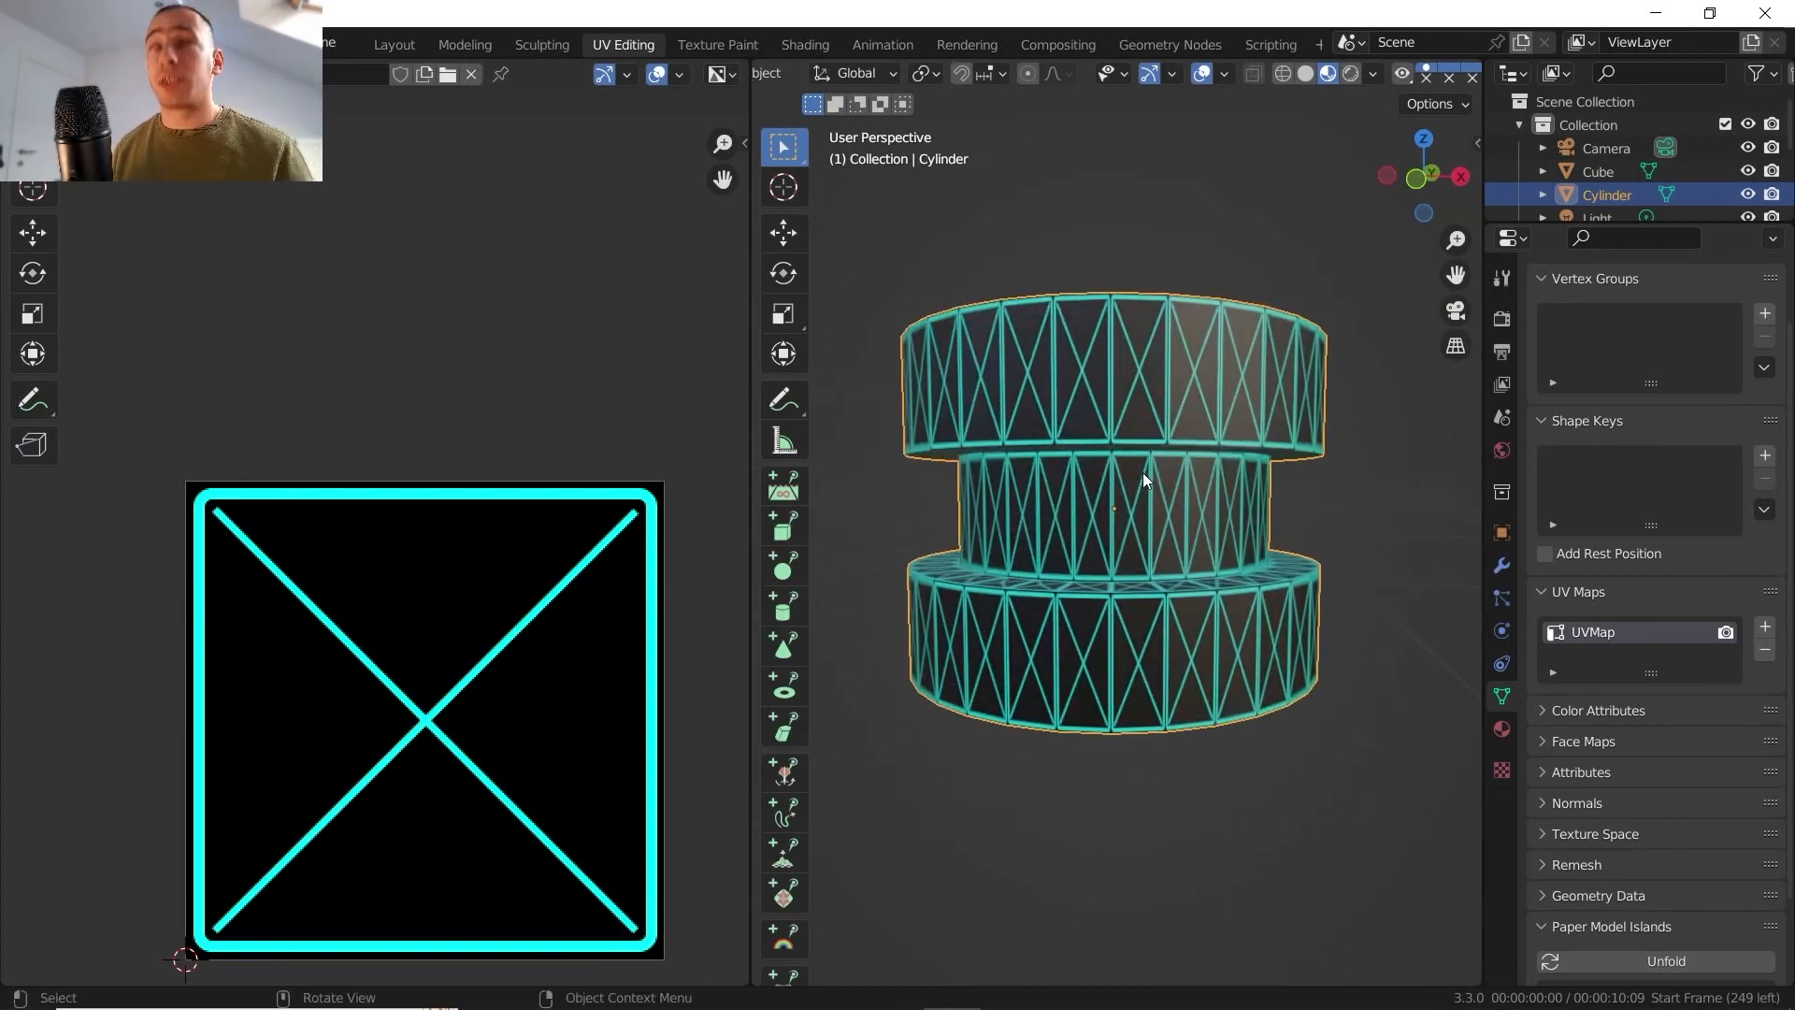
pyautogui.moveTo(1135, 551); pyautogui.dragTo(1234, 514, button='middle')
pyautogui.click(1429, 178)
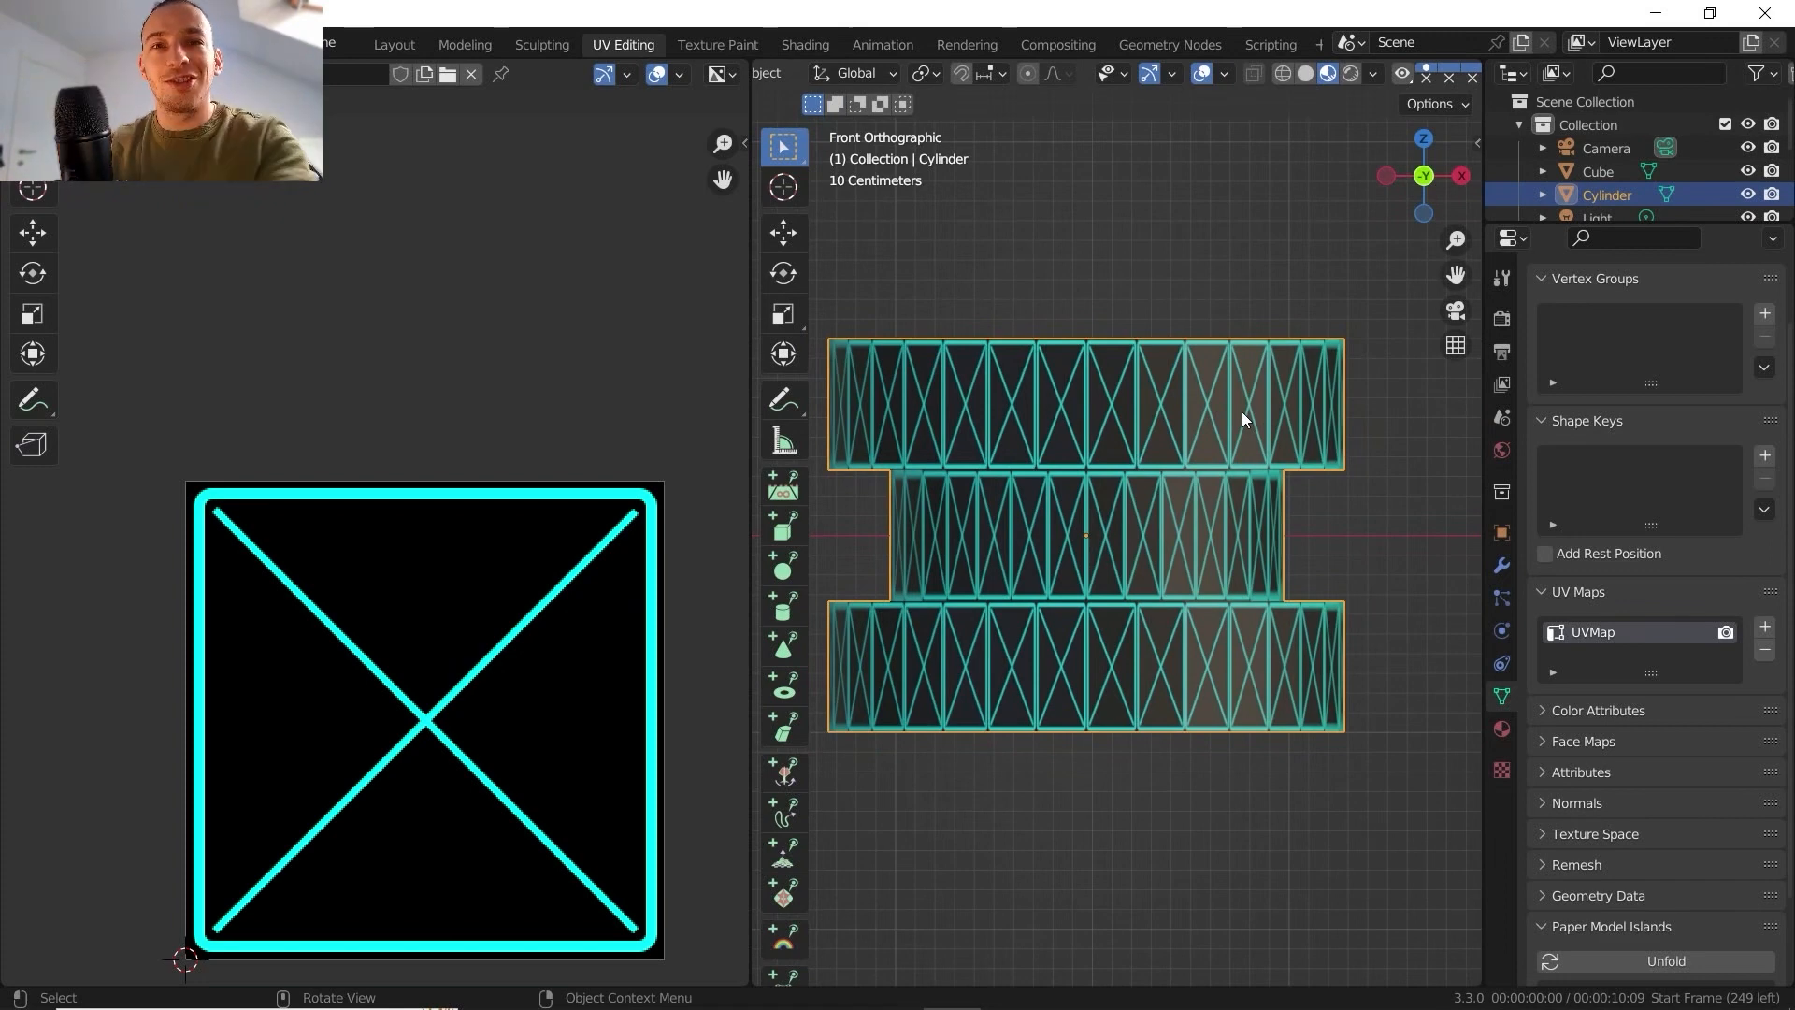
pyautogui.moveTo(1241, 411); pyautogui.dragTo(1096, 522, button='middle')
pyautogui.scroll(-3, 954, 453)
pyautogui.scroll(-1, 1165, 510)
pyautogui.moveTo(1096, 521); pyautogui.dragTo(1245, 558, button='middle')
pyautogui.scroll(1, 1240, 518)
# - Apply Sphere Projection to the cylinder from a perspective view and again from the front orthographic view
pyautogui.press('Tab')
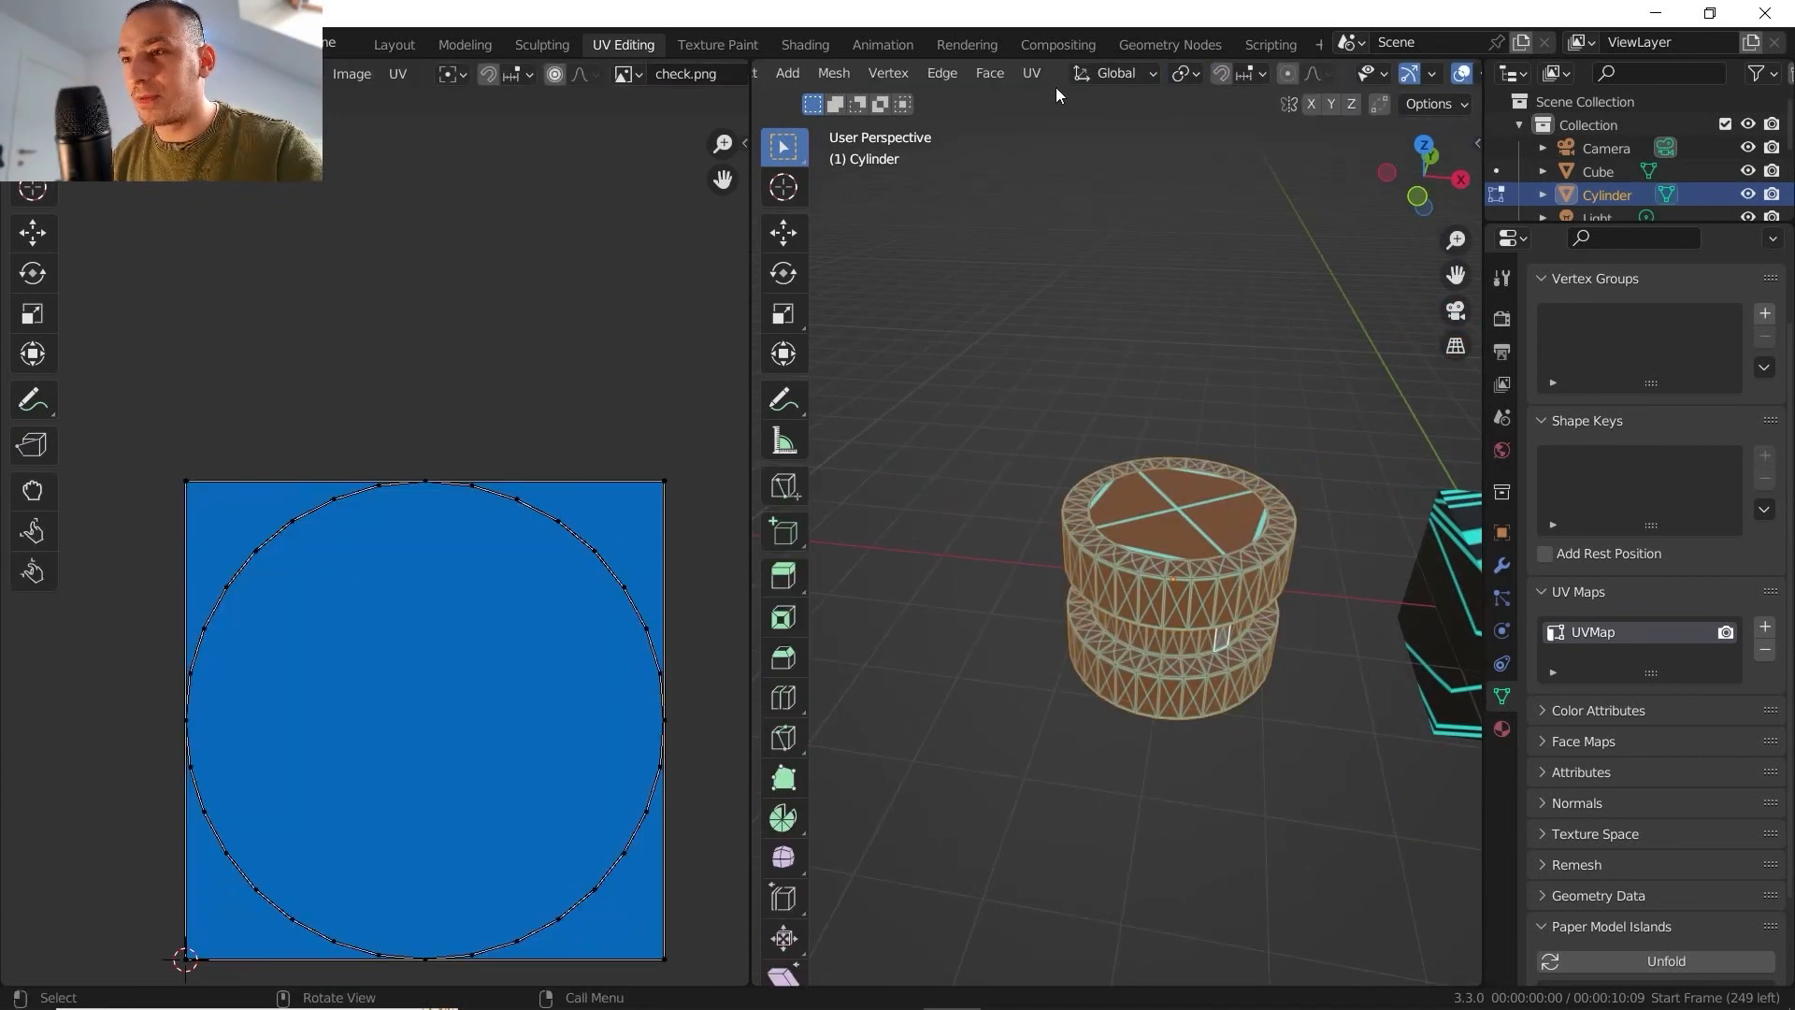
pyautogui.click(1032, 73)
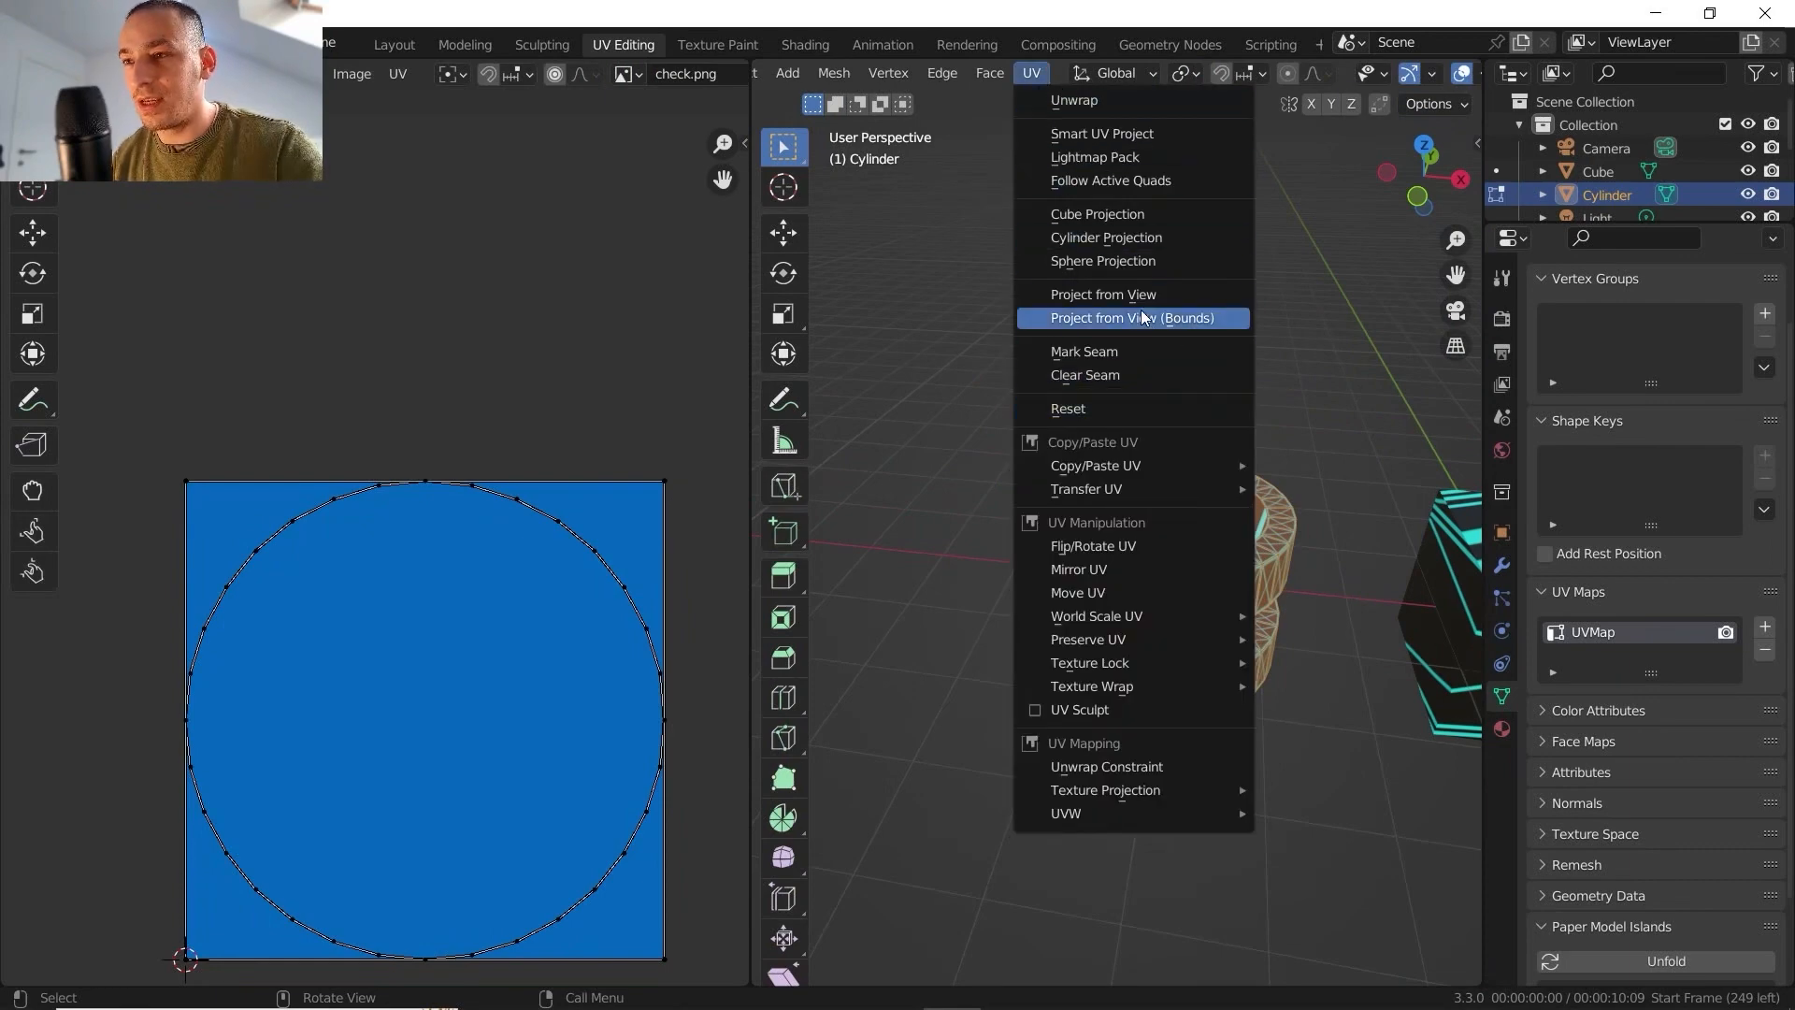
pyautogui.click(1131, 261)
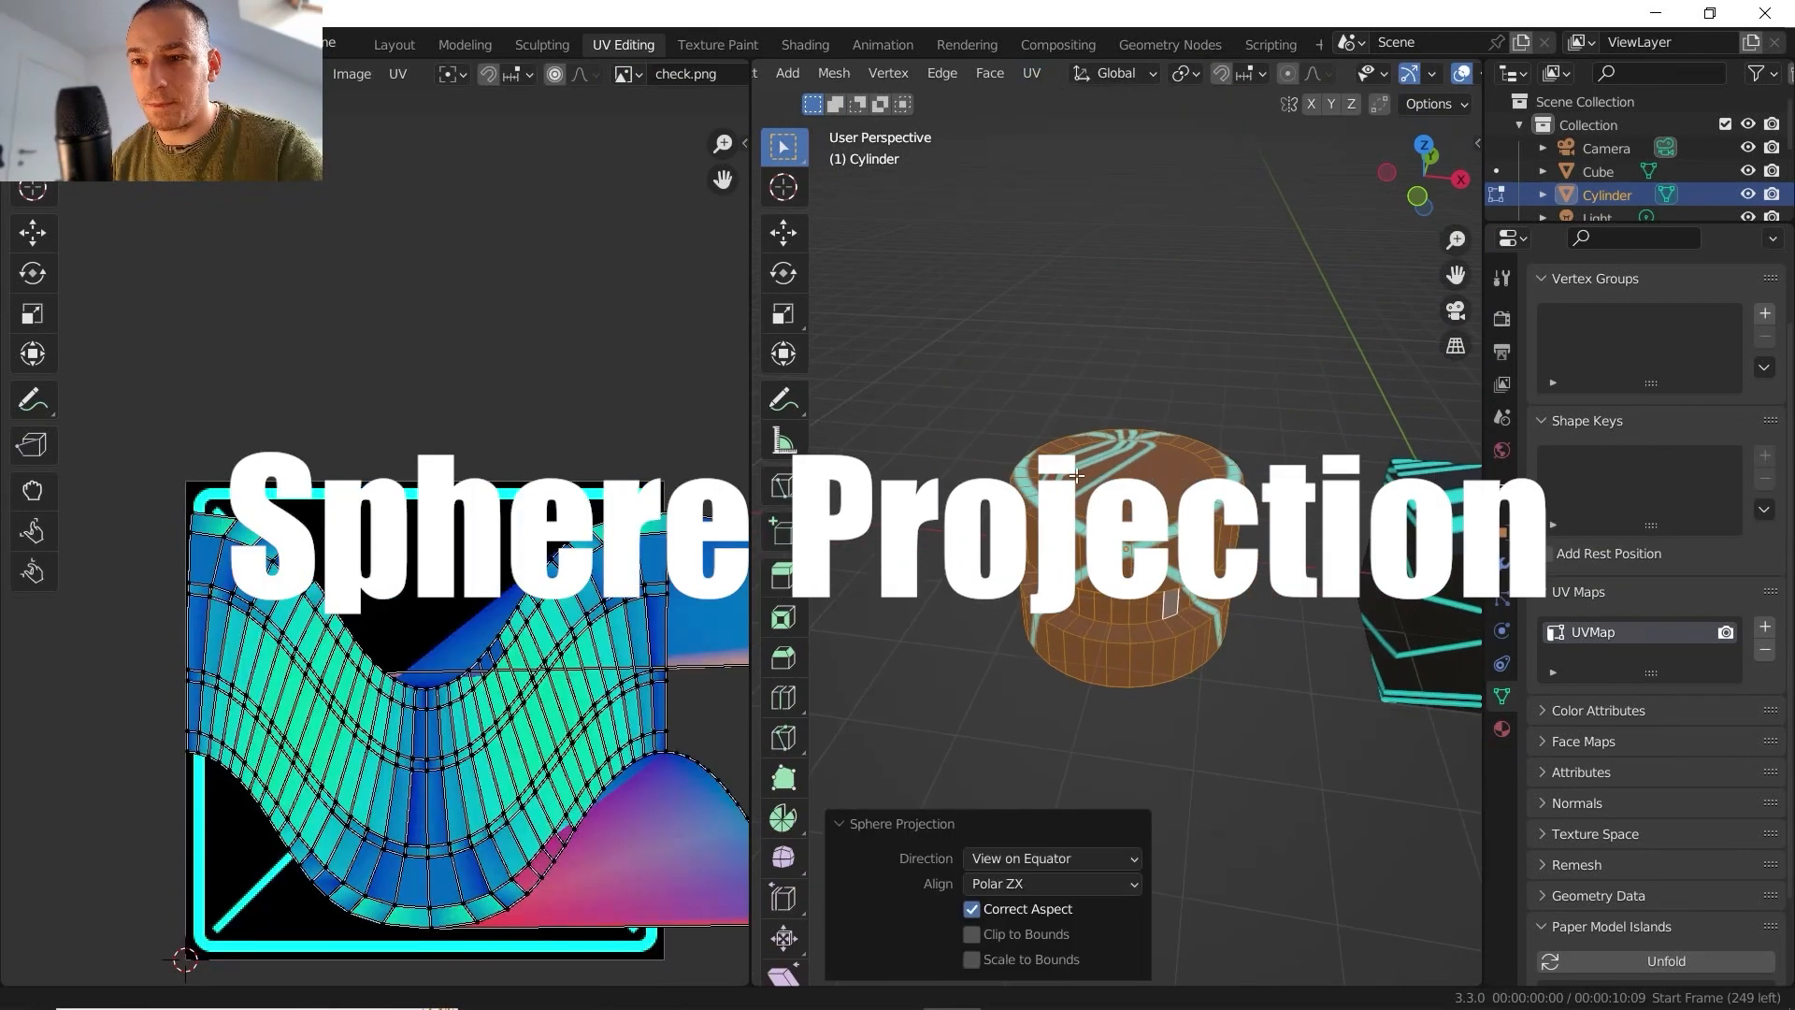
pyautogui.moveTo(1077, 475); pyautogui.dragTo(1083, 466, button='middle')
pyautogui.click(1416, 195)
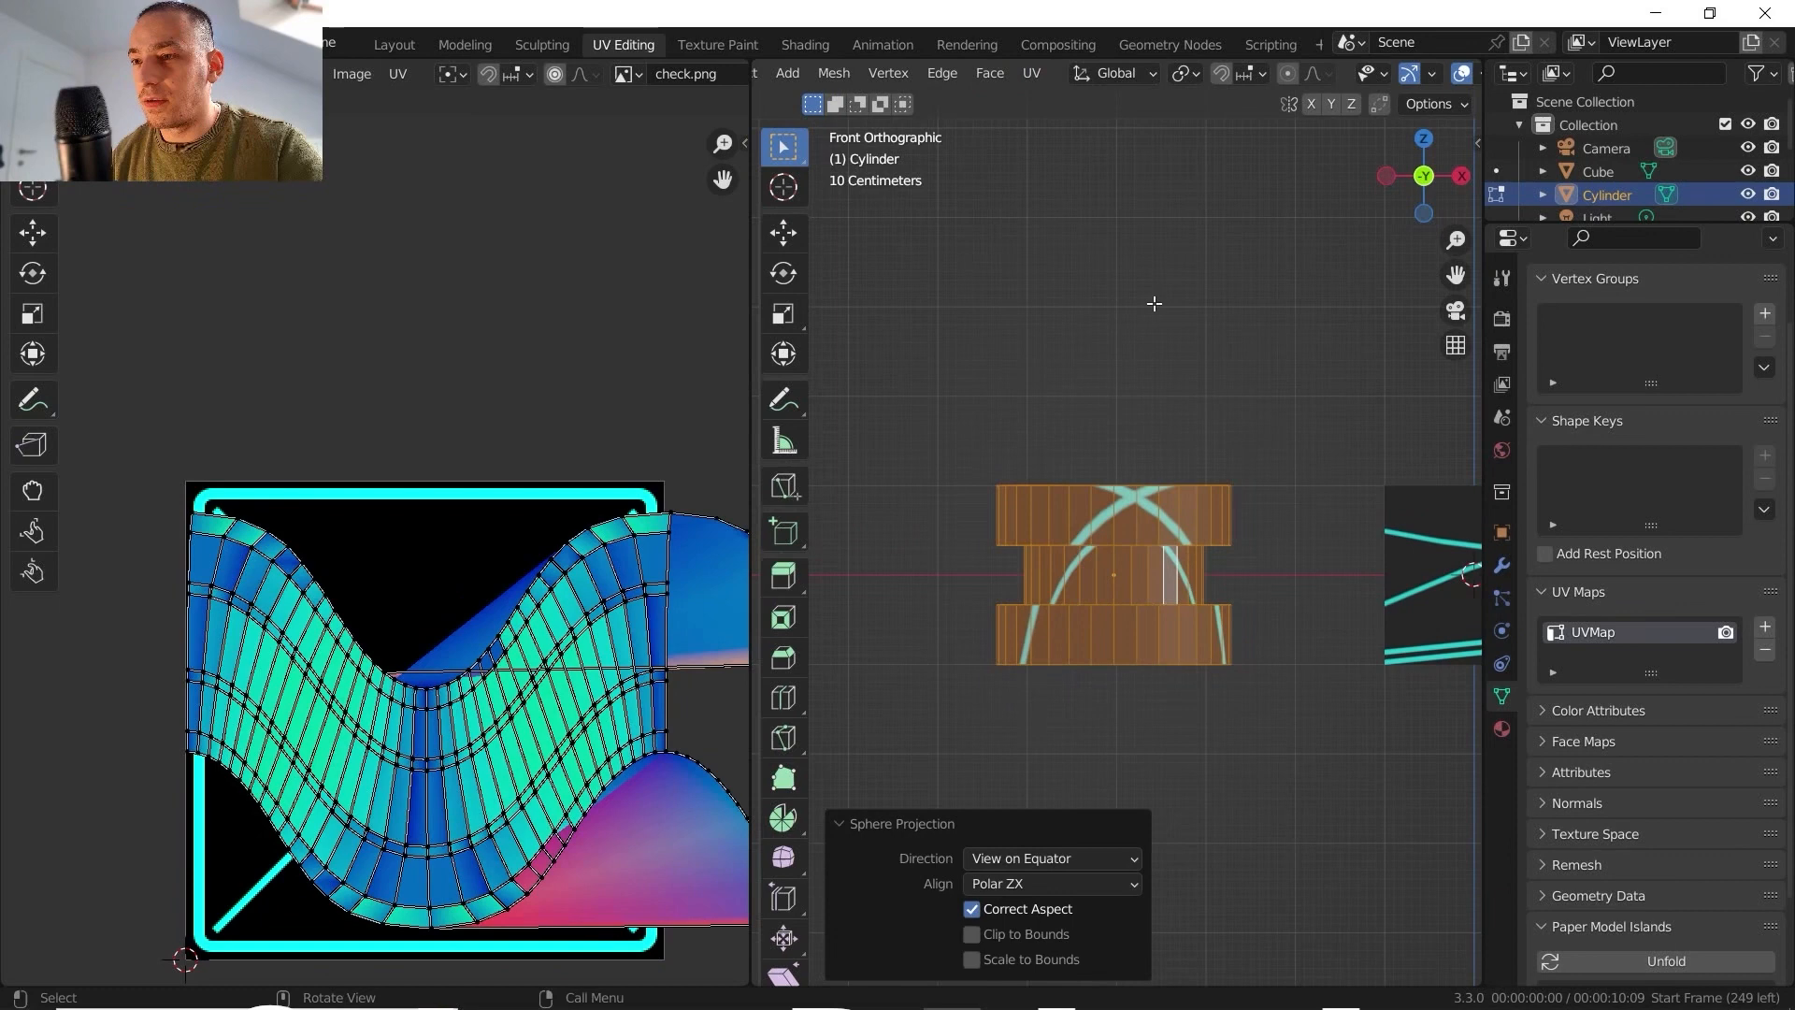
pyautogui.click(1040, 71)
pyautogui.click(1122, 260)
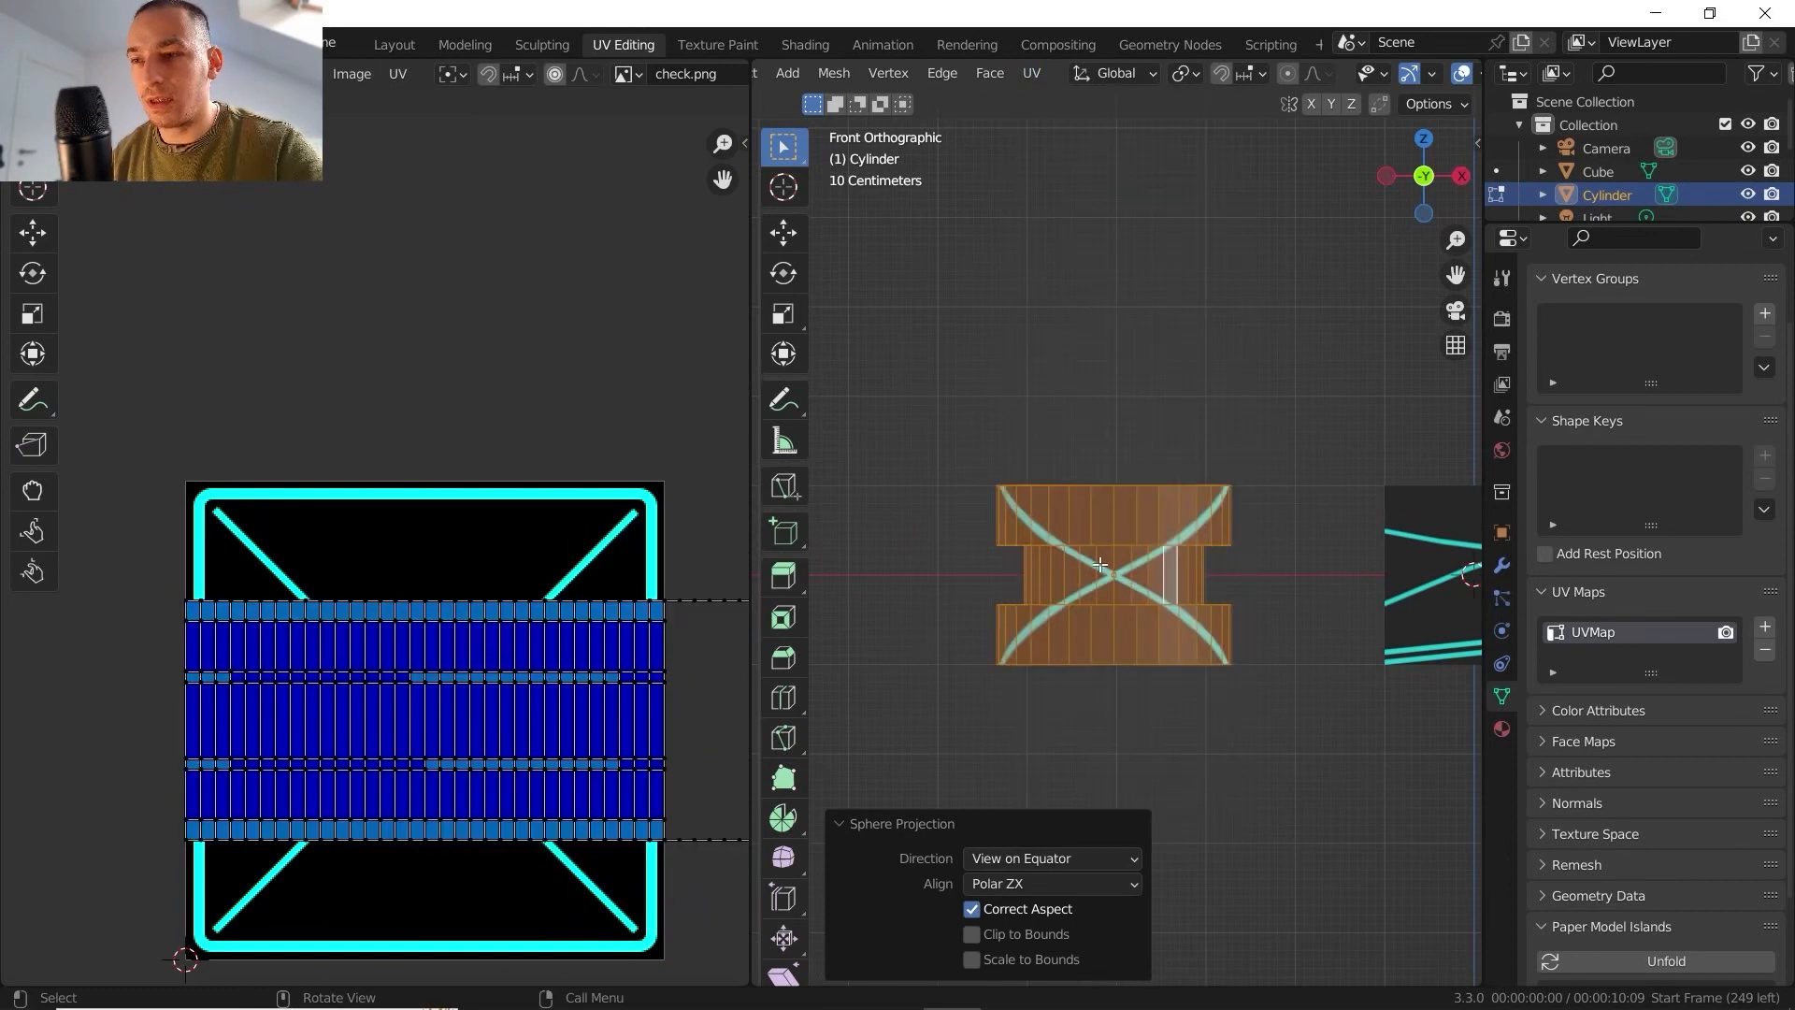
pyautogui.moveTo(1085, 676); pyautogui.dragTo(1070, 534, button='middle')
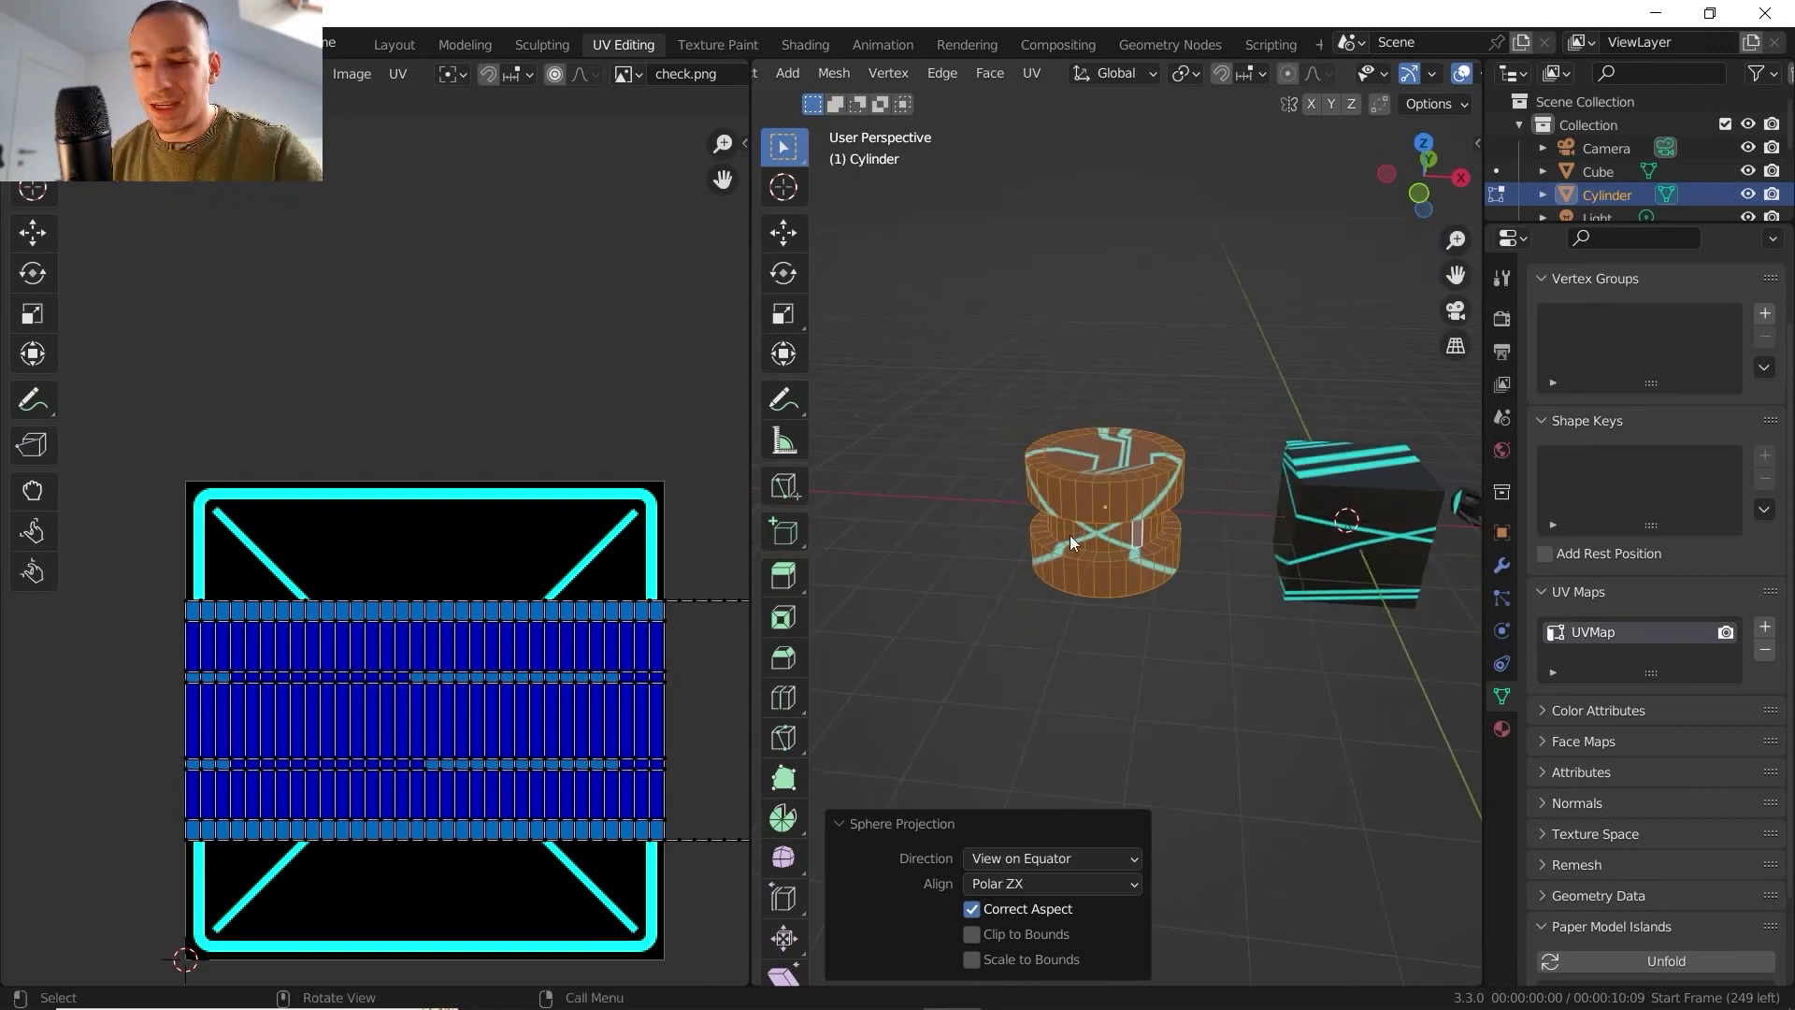
# - Add a UV sphere in Object Mode and move it about -7.6 m along X, beyond the cylinder
pyautogui.press('Tab')
pyautogui.hotkey('shift', 'a')
pyautogui.moveTo(1112, 531)
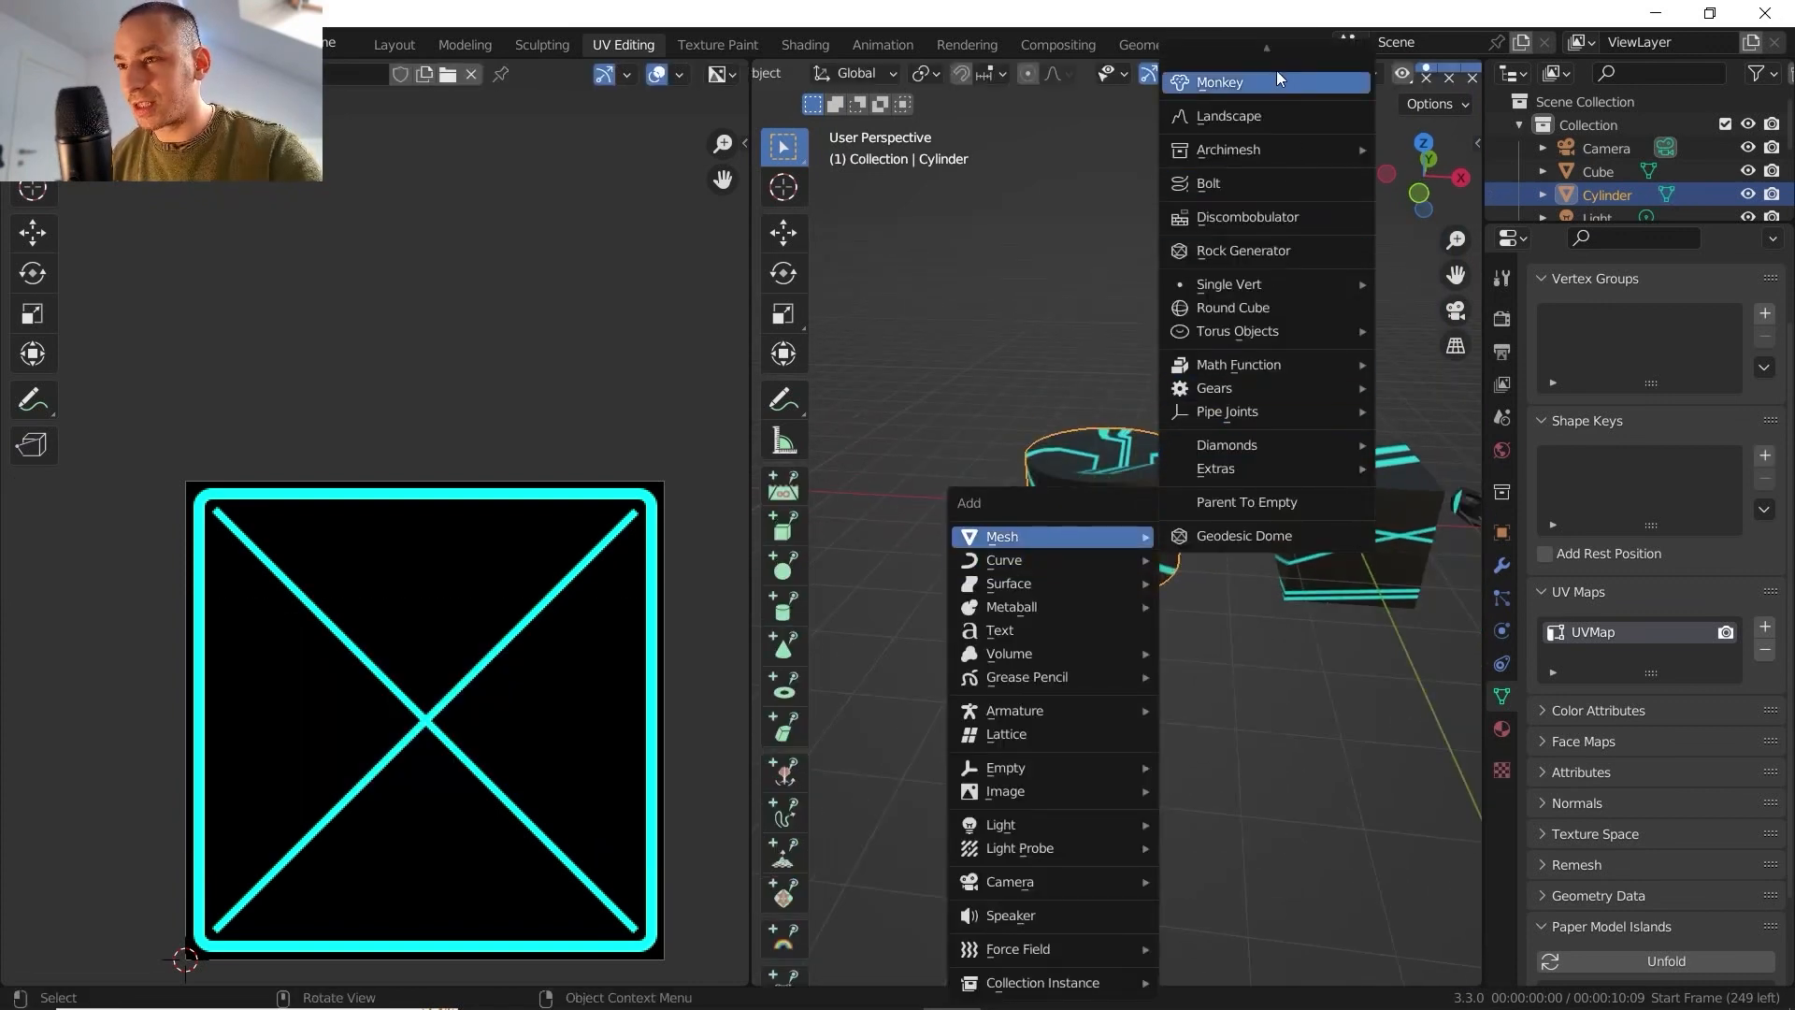
pyautogui.click(1240, 129)
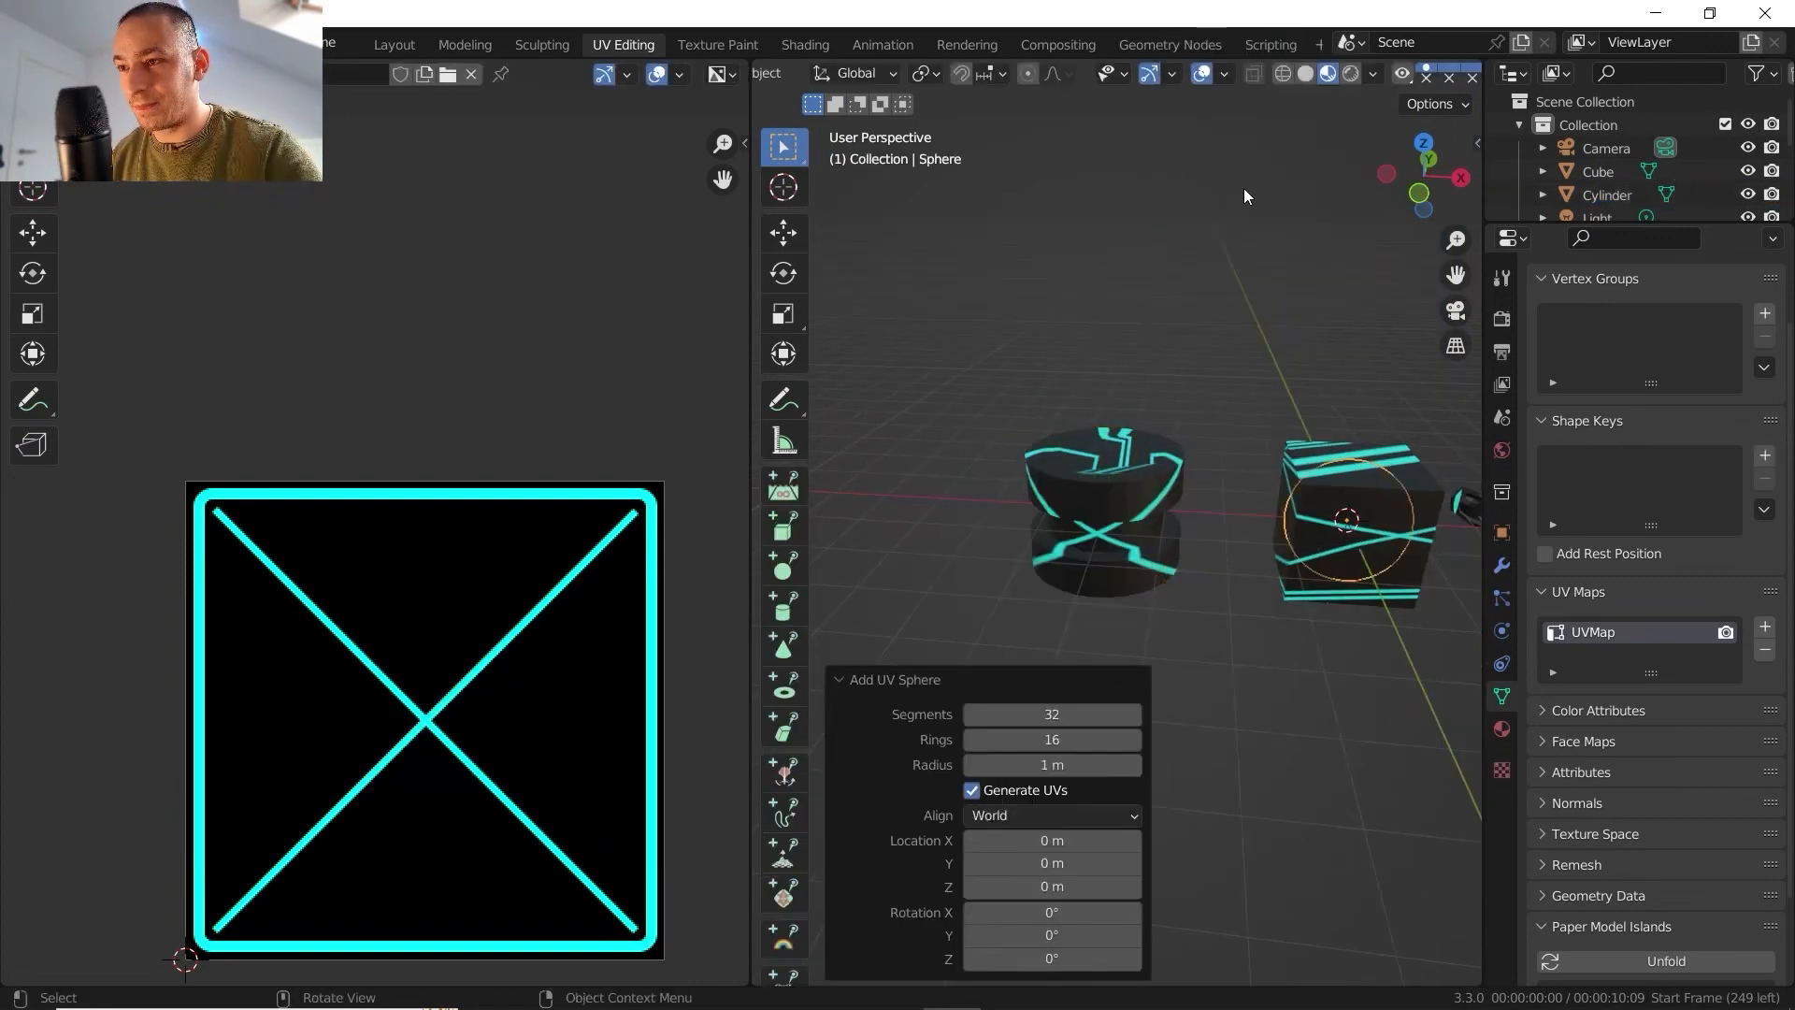
pyautogui.press('g')
pyautogui.press('x')
pyautogui.click(845, 440)
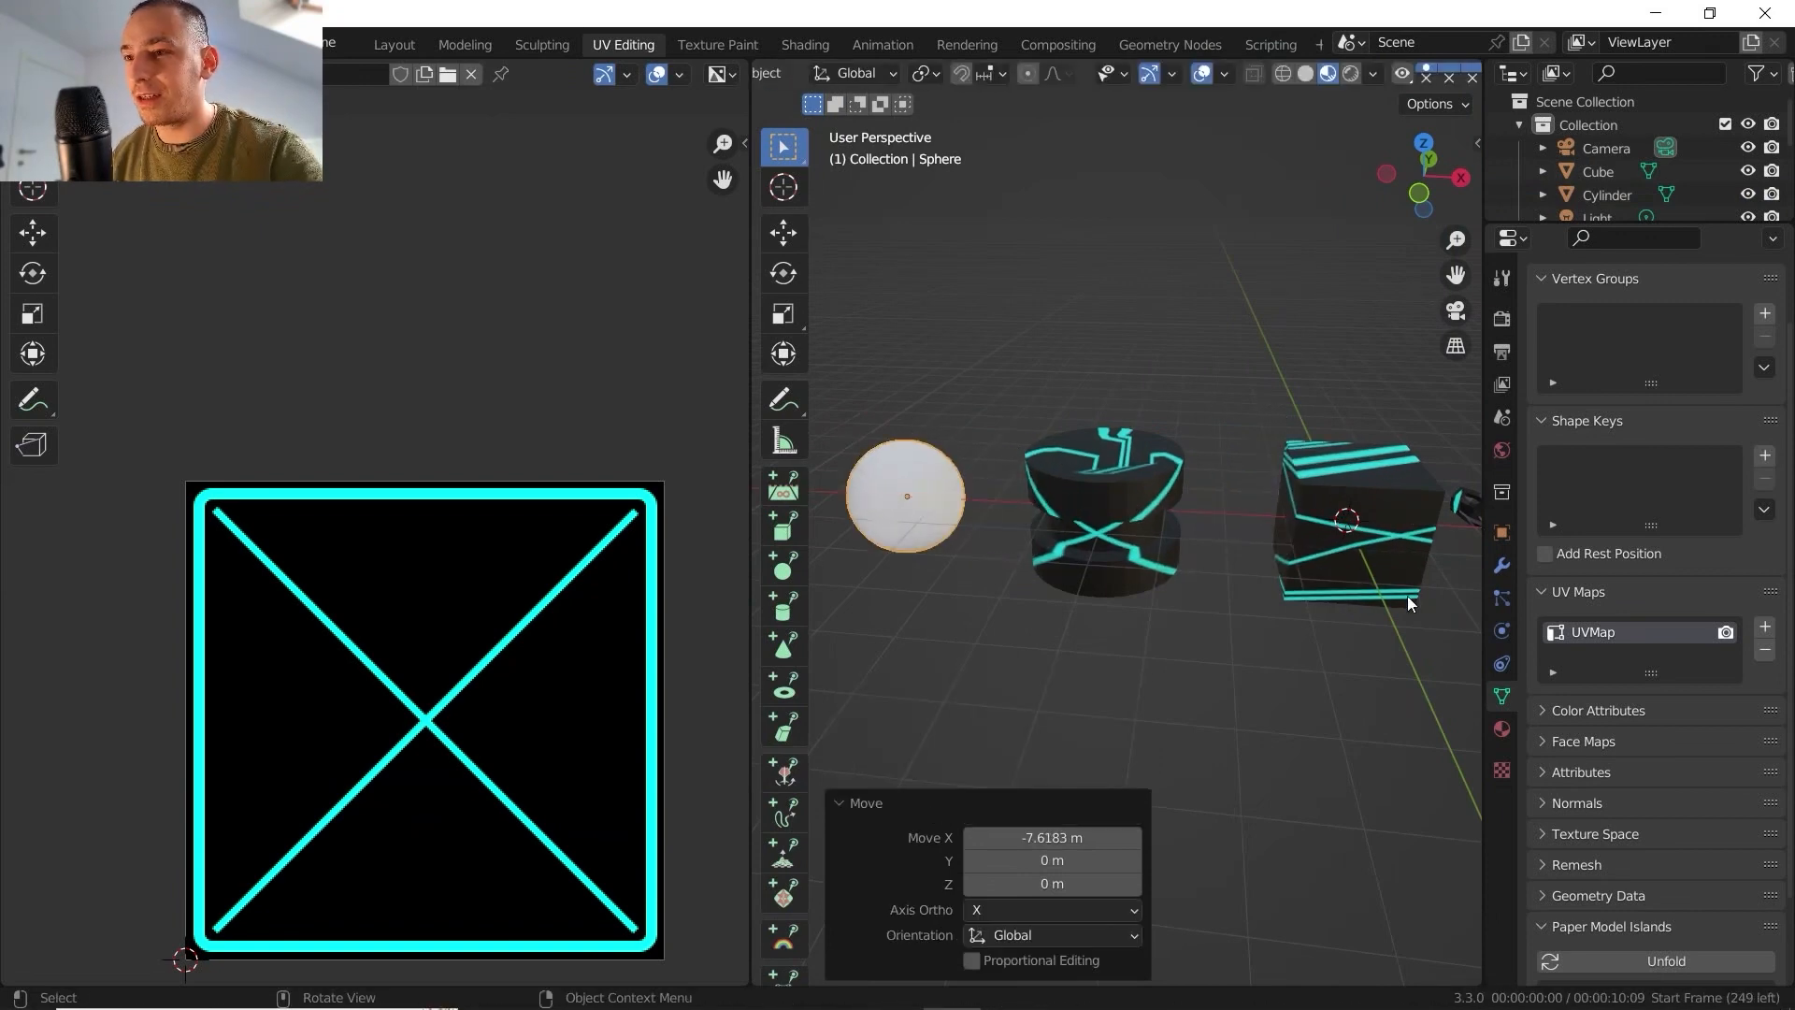
# - Assign the existing check material to the new sphere
pyautogui.click(1501, 728)
pyautogui.click(1539, 412)
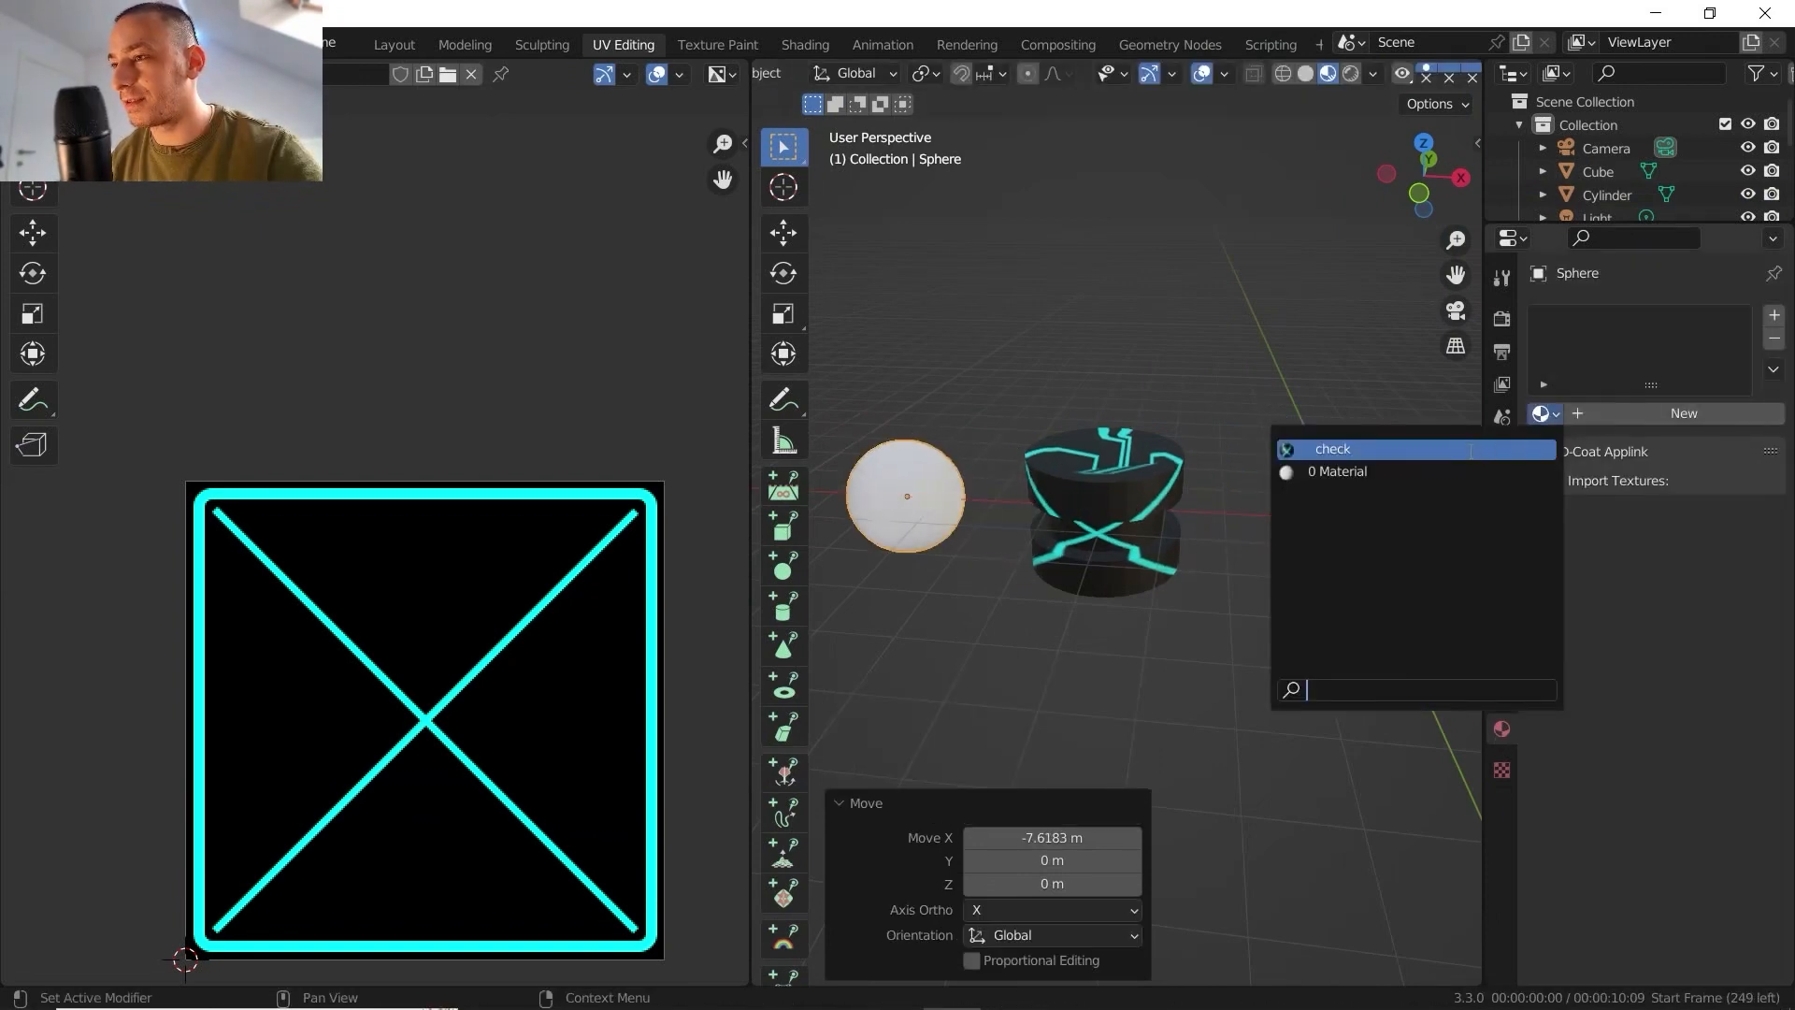
pyautogui.click(1393, 452)
# - Inspect the sphere's default UV layout and how the check texture wraps around its surface
pyautogui.keyDown('shift'); pyautogui.moveTo(1002, 479); pyautogui.dragTo(1214, 512, button='middle'); pyautogui.keyUp('shift')
pyautogui.scroll(6, 1175, 519)
pyautogui.press('Tab')
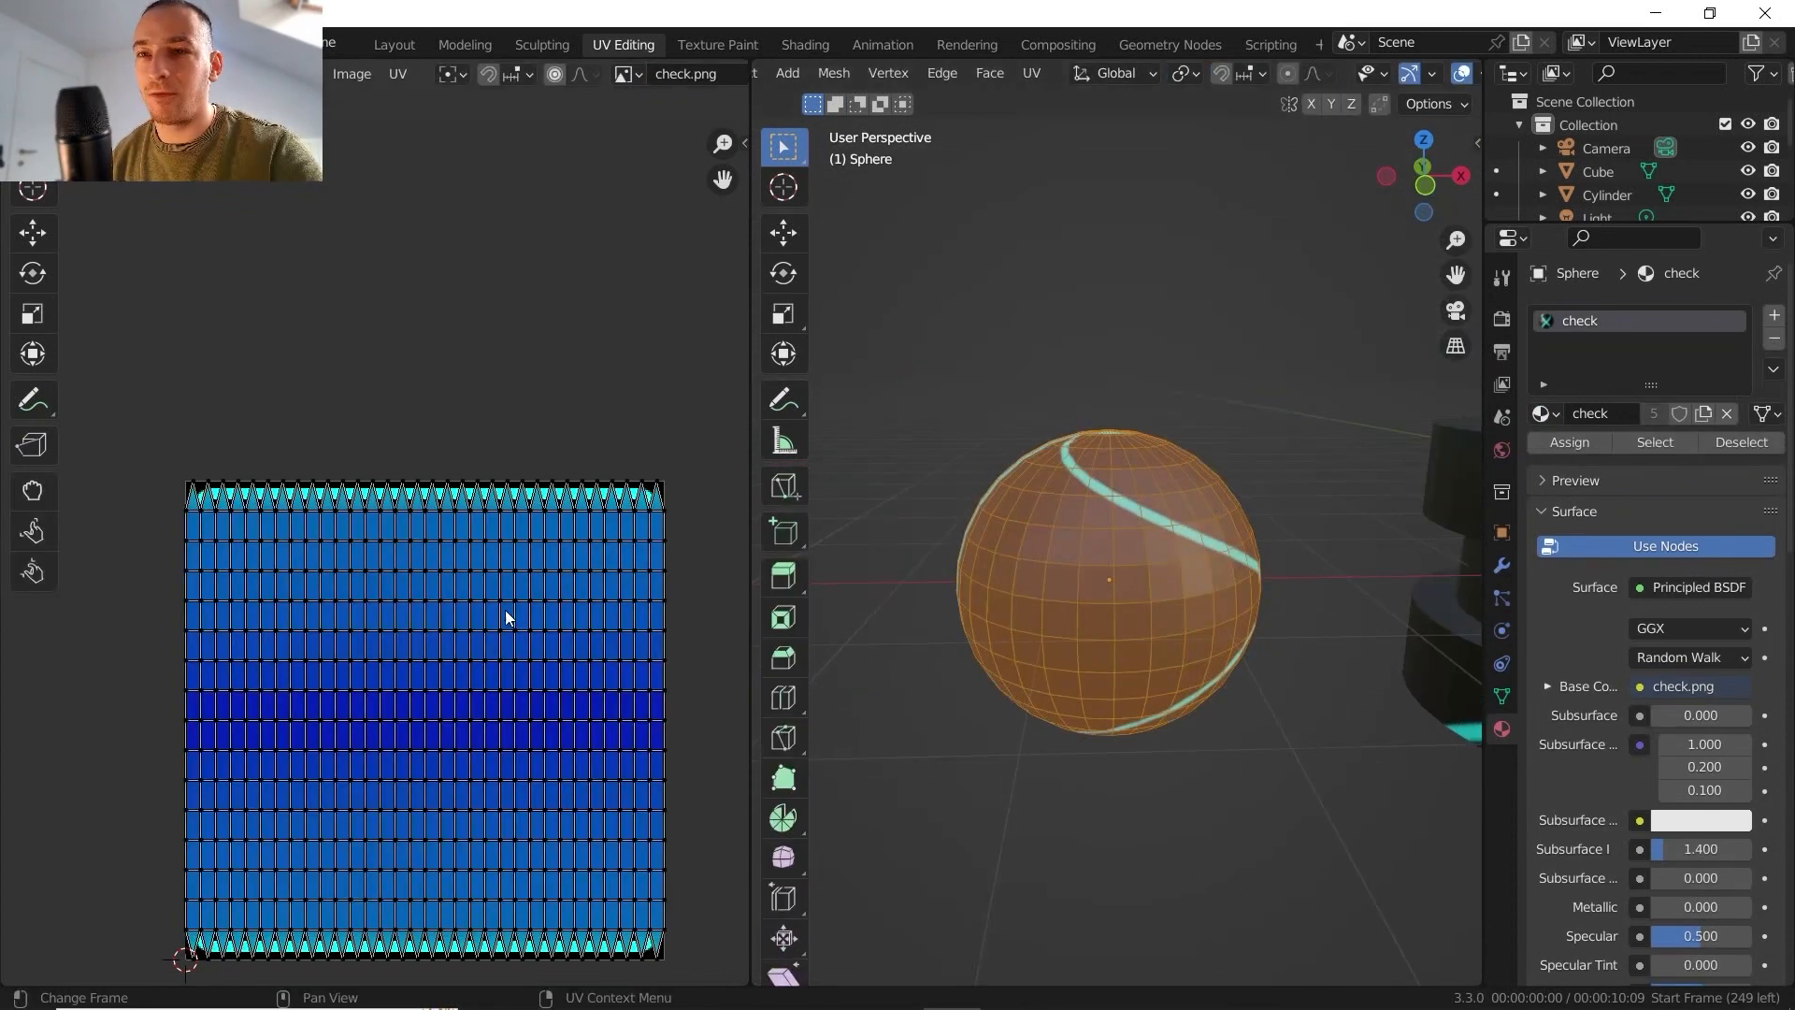
pyautogui.scroll(3, 458, 538)
pyautogui.press('Tab')
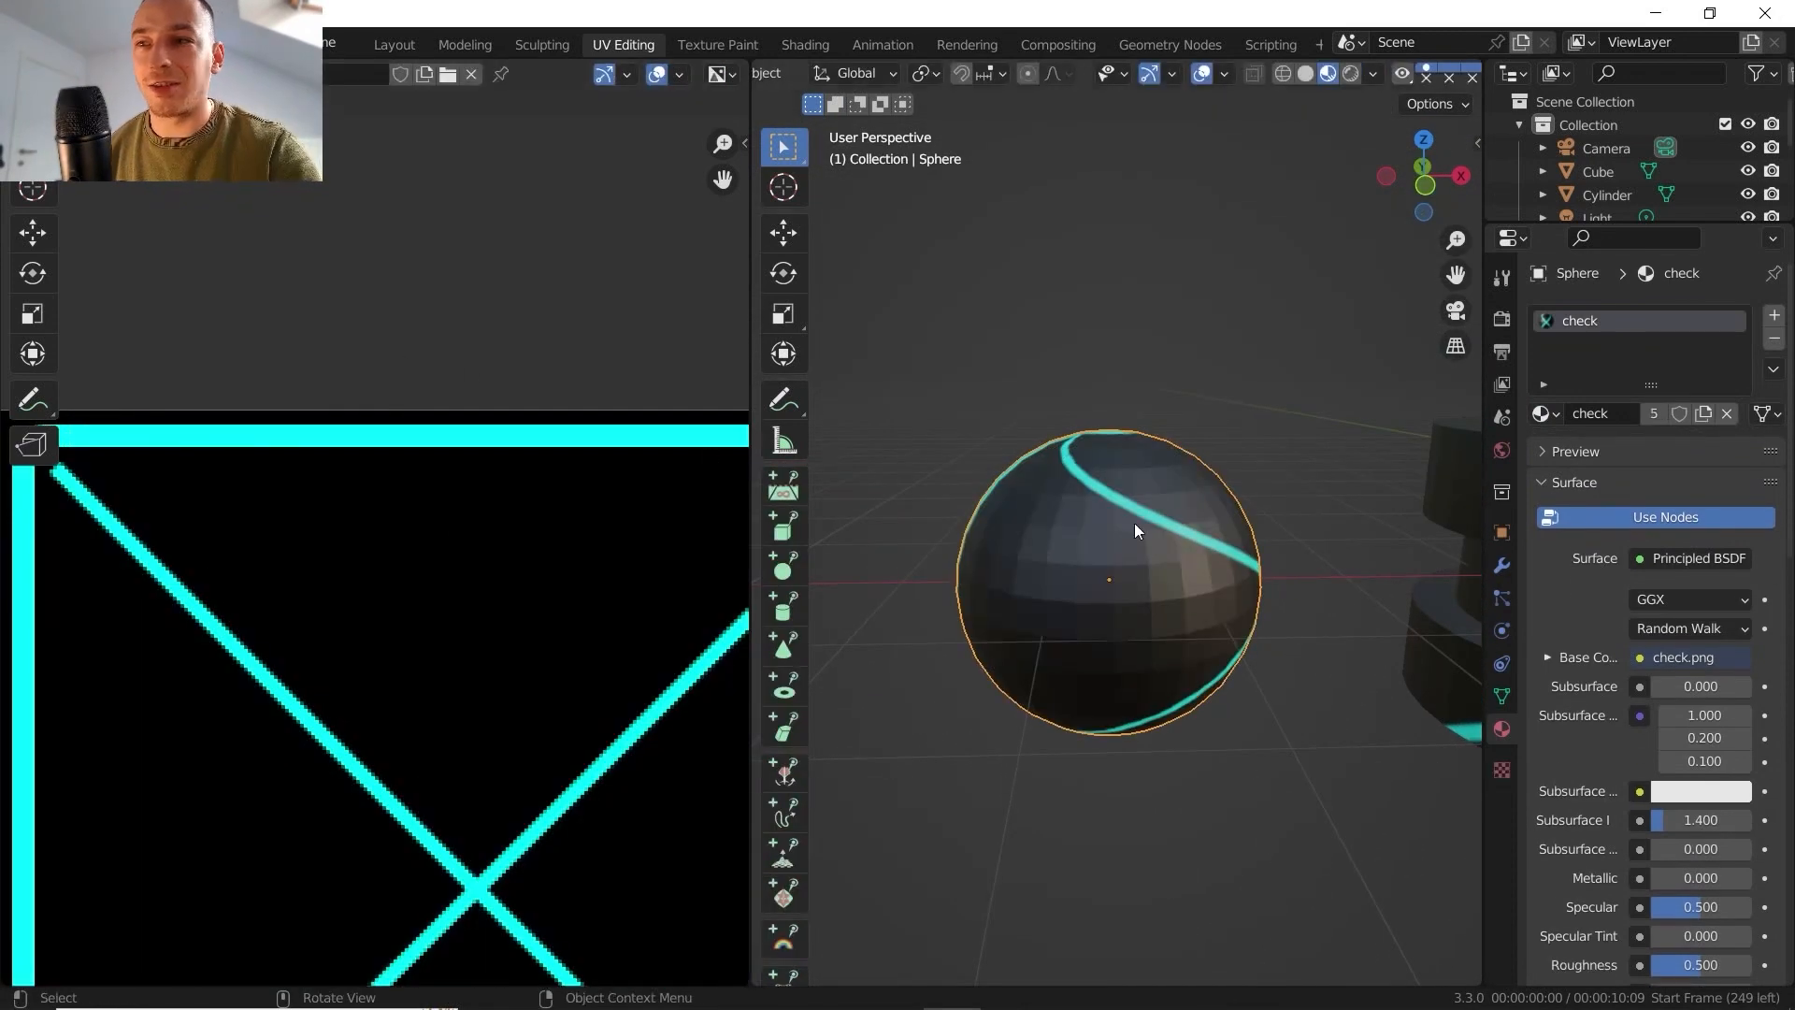
pyautogui.scroll(-3, 1135, 524)
pyautogui.moveTo(1144, 507)
pyautogui.mouseDown(button='middle')
pyautogui.moveTo(1369, 566)
pyautogui.moveTo(1126, 503)
pyautogui.moveTo(955, 413)
pyautogui.moveTo(1068, 347)
pyautogui.moveTo(1156, 379)
pyautogui.moveTo(1264, 559)
pyautogui.moveTo(1114, 450)
pyautogui.moveTo(1169, 461)
pyautogui.moveTo(1159, 448)
pyautogui.moveTo(1052, 446)
pyautogui.moveTo(1127, 514)
pyautogui.mouseUp(button='middle')
pyautogui.scroll(3, 1119, 510)
# - Unwrap the sphere in Edit Mode with Sphere Projection from the current perspective view
pyautogui.press('Tab')
pyautogui.click(1033, 73)
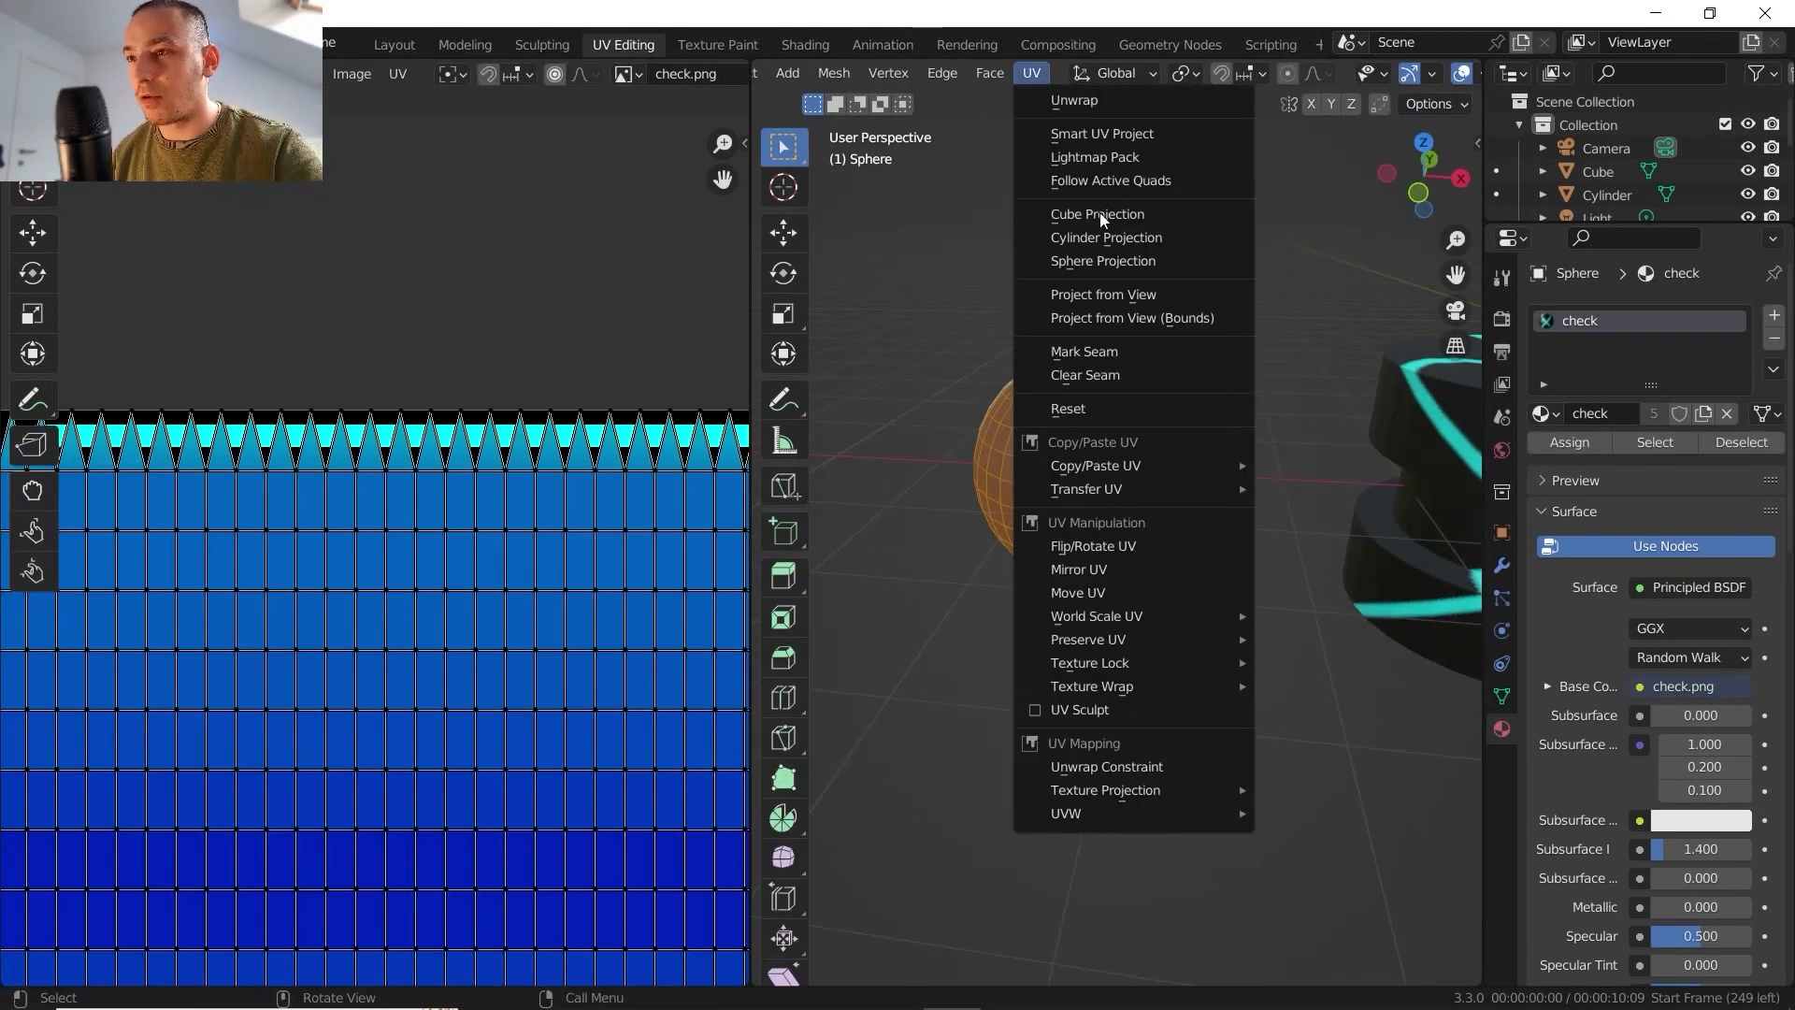
pyautogui.click(1129, 261)
pyautogui.scroll(-5, 518, 585)
pyautogui.scroll(2, 518, 585)
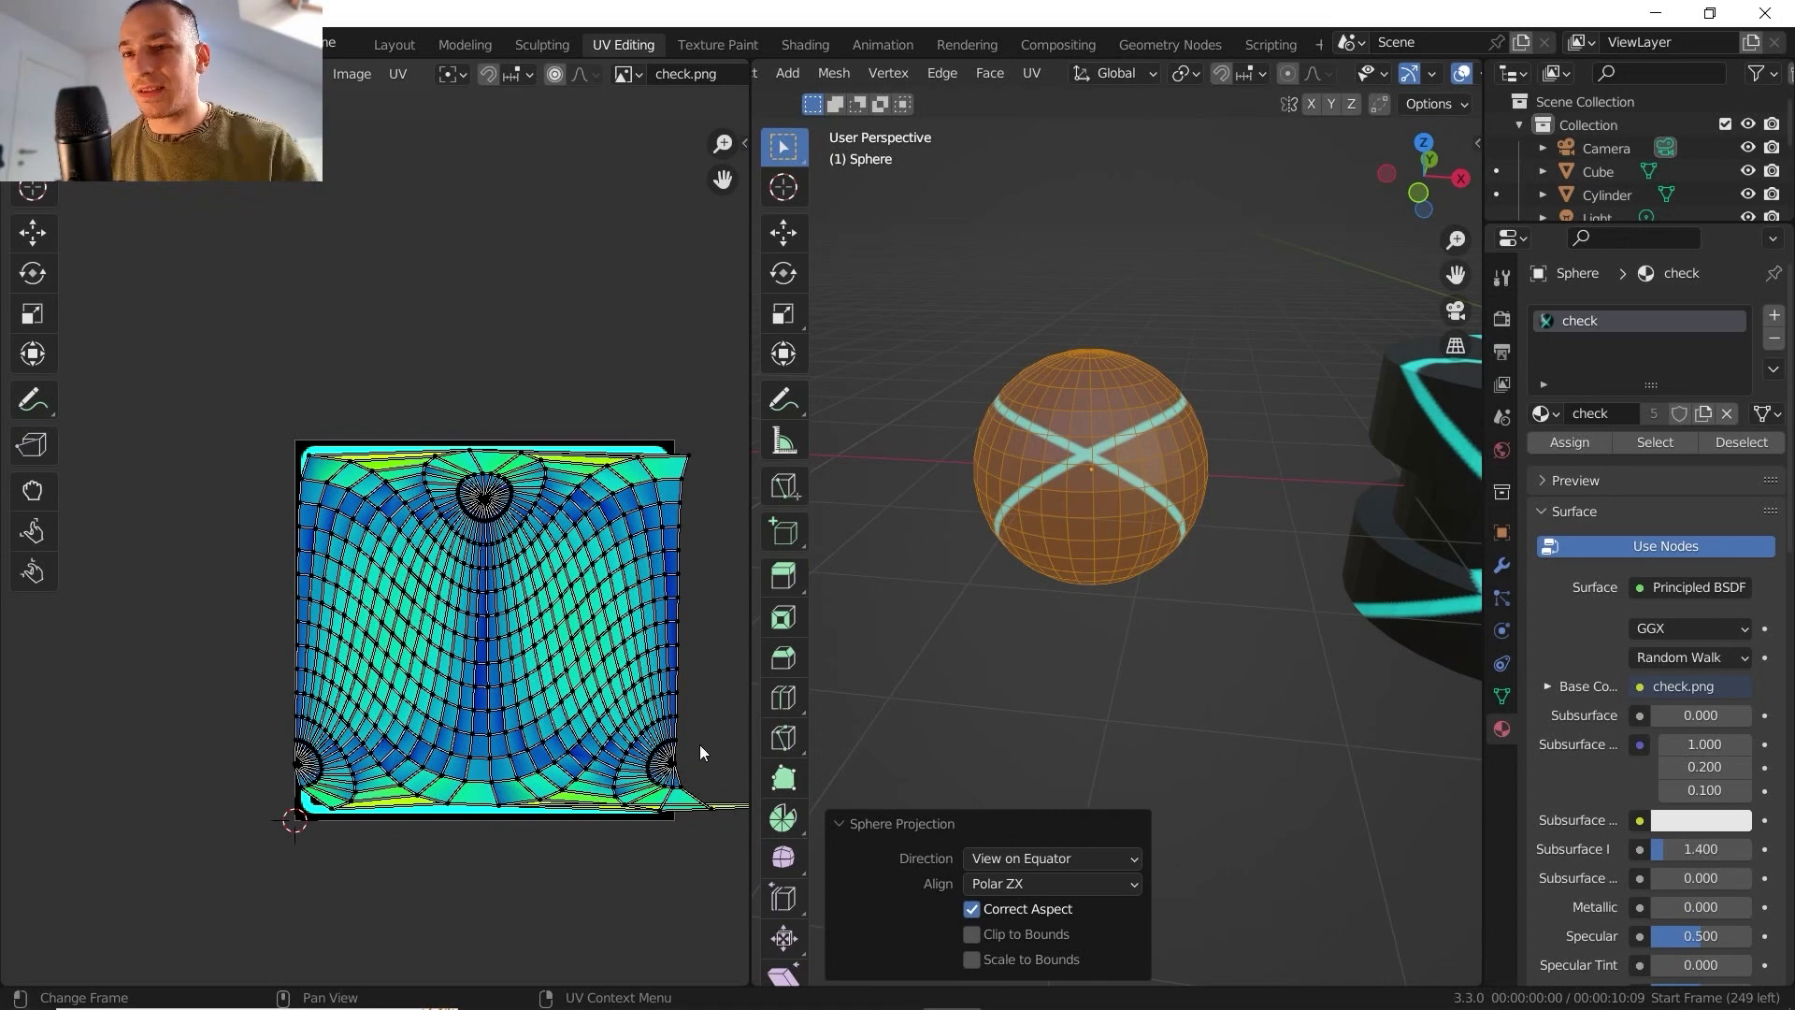
# - Examine the view-based sphere projection's texture on the sphere from several angles, including the front view
pyautogui.moveTo(1081, 393); pyautogui.dragTo(1163, 550, button='middle')
pyautogui.scroll(3, 1068, 412)
pyautogui.scroll(3, 1138, 512)
pyautogui.keyDown('shift'); pyautogui.moveTo(1135, 451); pyautogui.dragTo(1135, 369, button='middle'); pyautogui.keyUp('shift')
pyautogui.scroll(3, 1118, 513)
pyautogui.scroll(-5, 1118, 512)
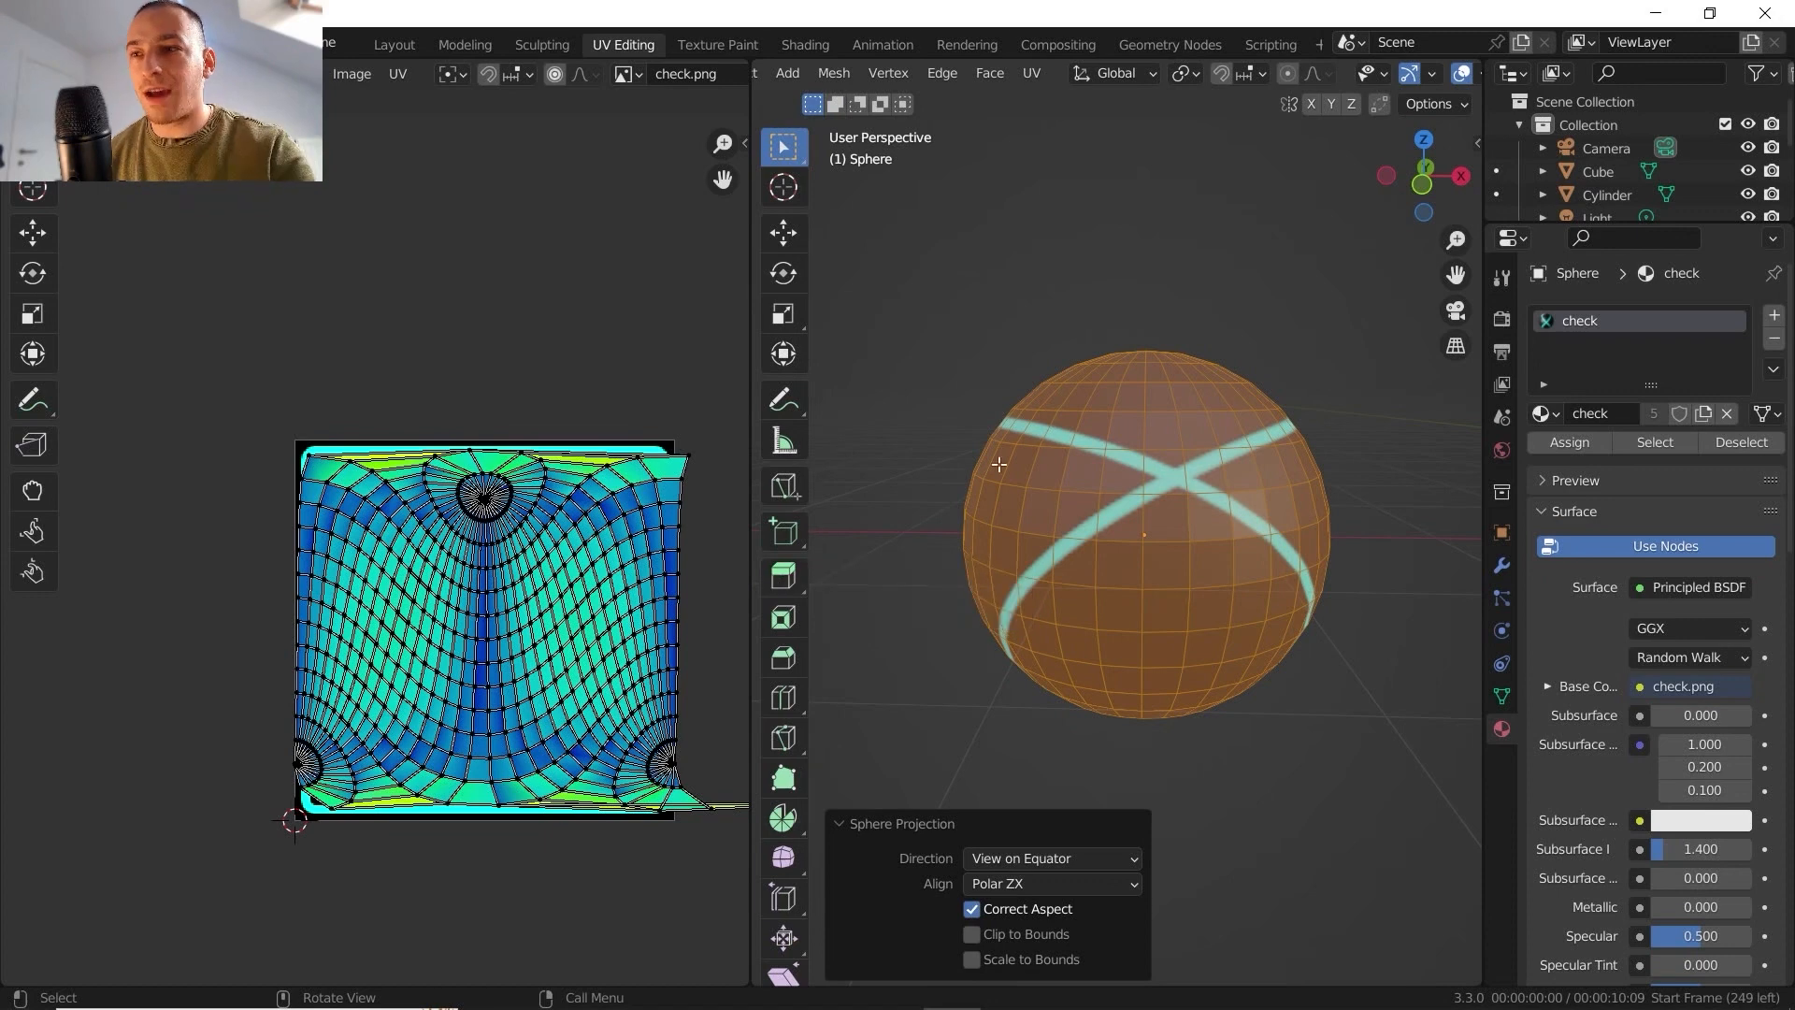
pyautogui.moveTo(1187, 327); pyautogui.dragTo(1229, 275, button='middle')
pyautogui.click(1419, 184)
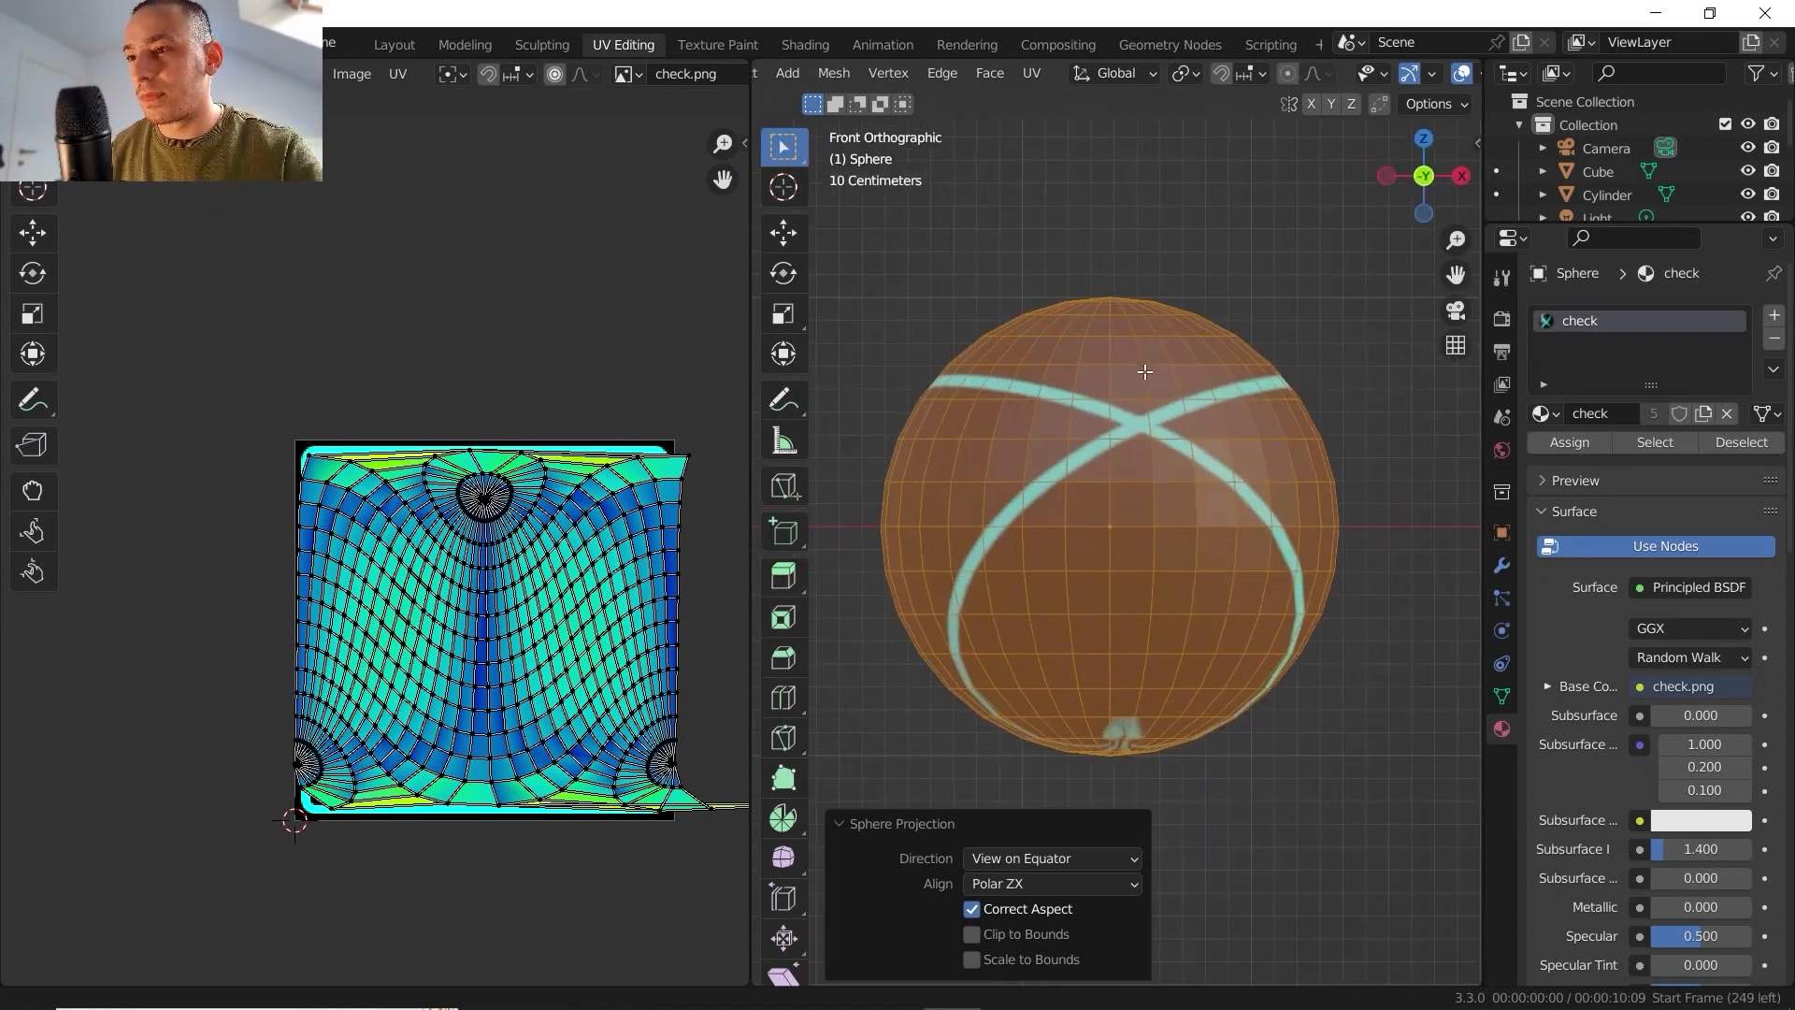
pyautogui.moveTo(1142, 376); pyautogui.dragTo(1119, 434, button='middle')
# - Set the sphere projection's Direction to Align to Object and inspect the UV rows and the stretched triangles at the pole
pyautogui.click(1041, 858)
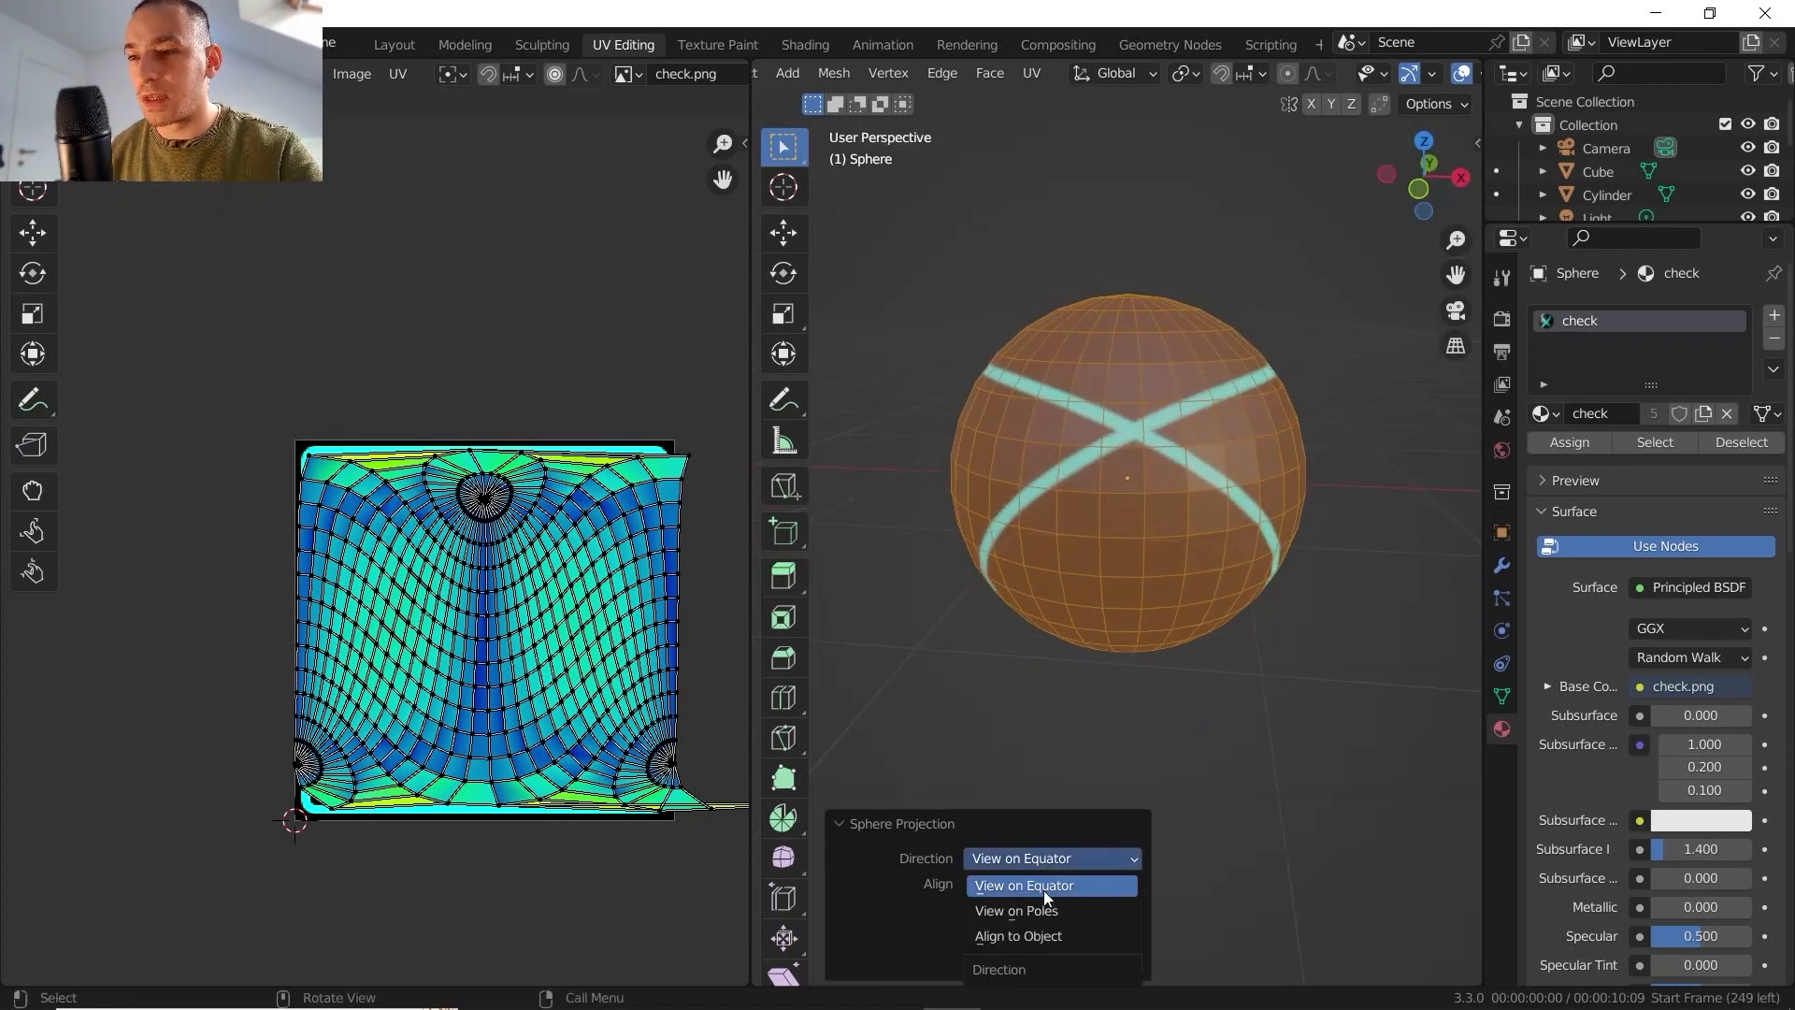
pyautogui.click(1048, 939)
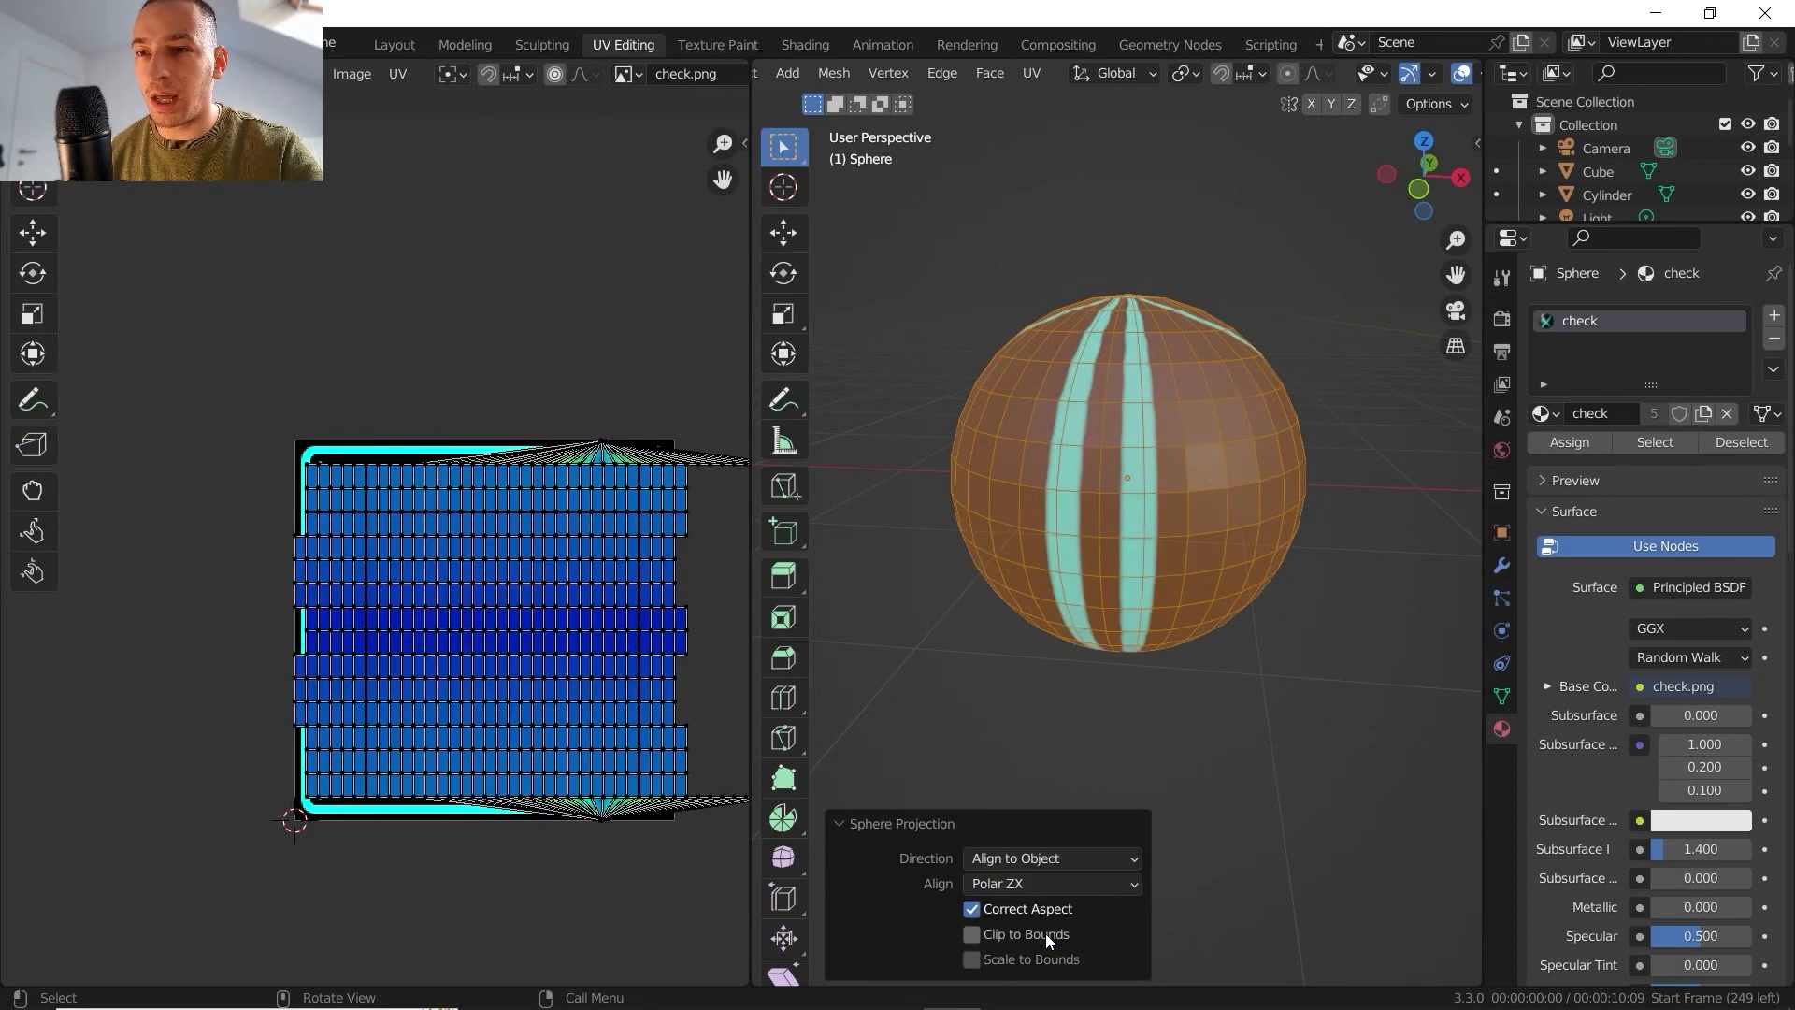
pyautogui.moveTo(473, 603); pyautogui.dragTo(423, 598, button='middle')
pyautogui.scroll(2, 402, 551)
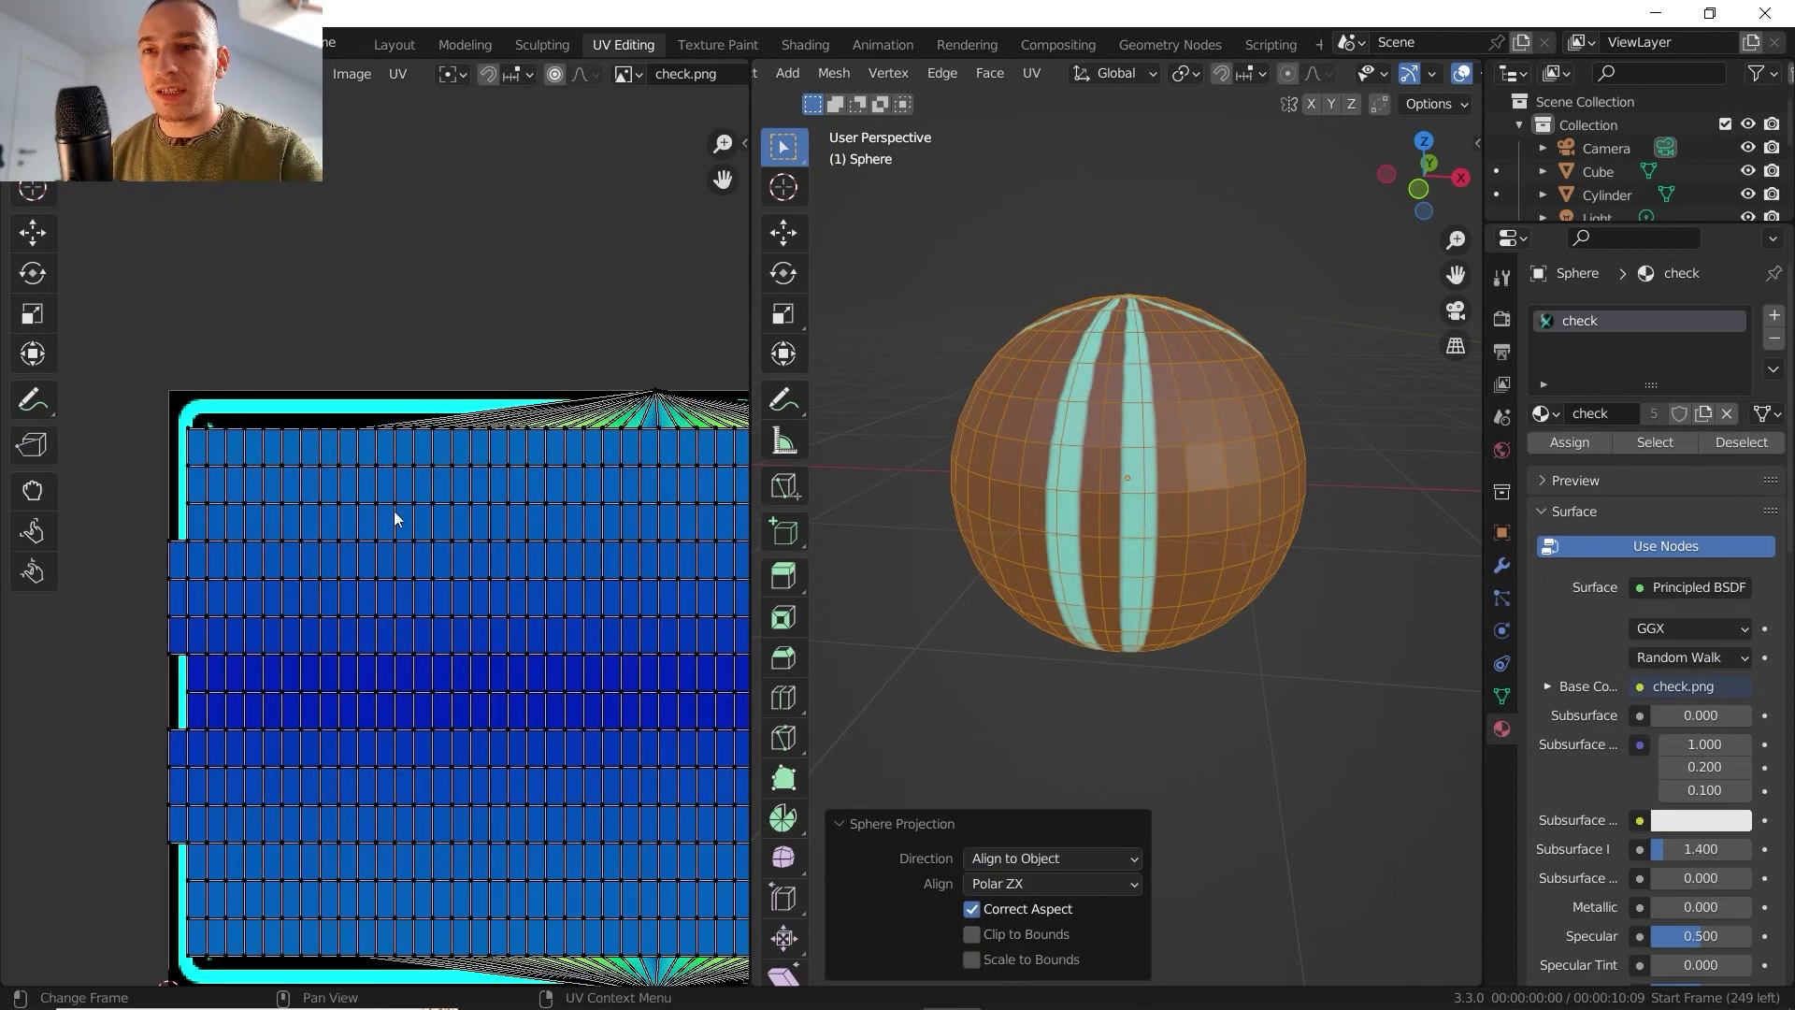
pyautogui.moveTo(554, 427); pyautogui.dragTo(415, 376, button='middle')
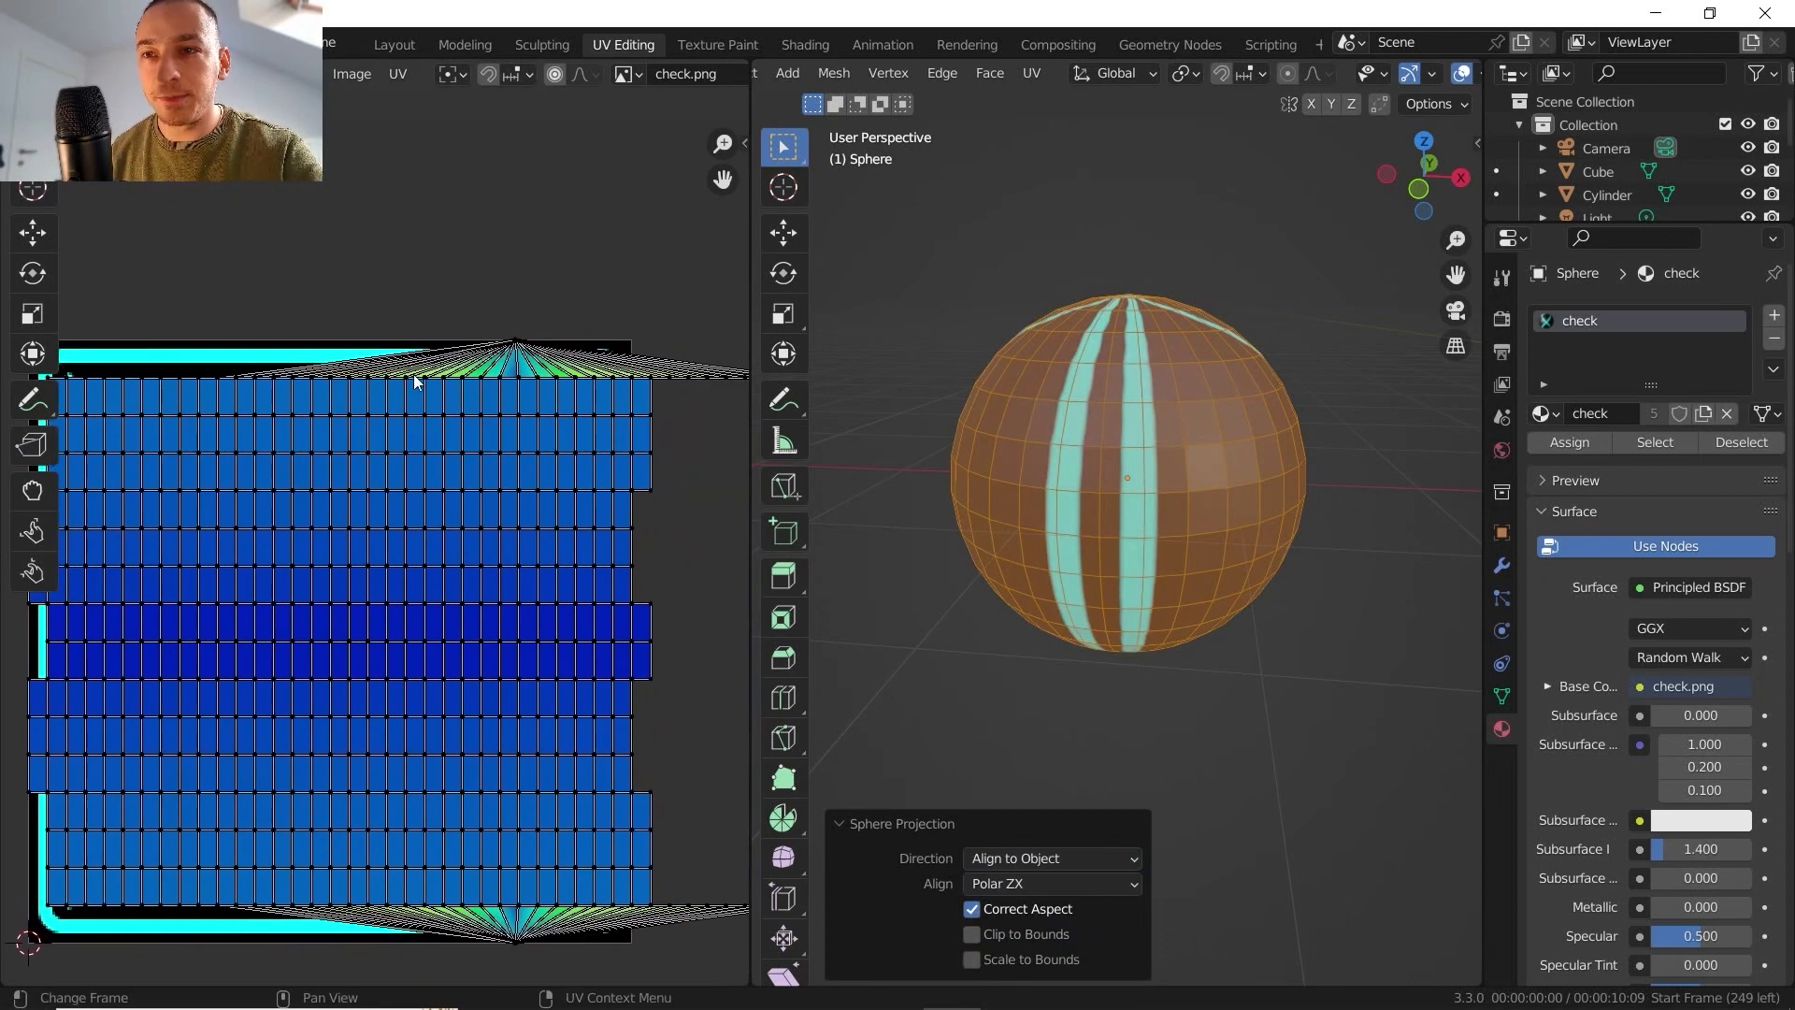
pyautogui.scroll(5, 448, 523)
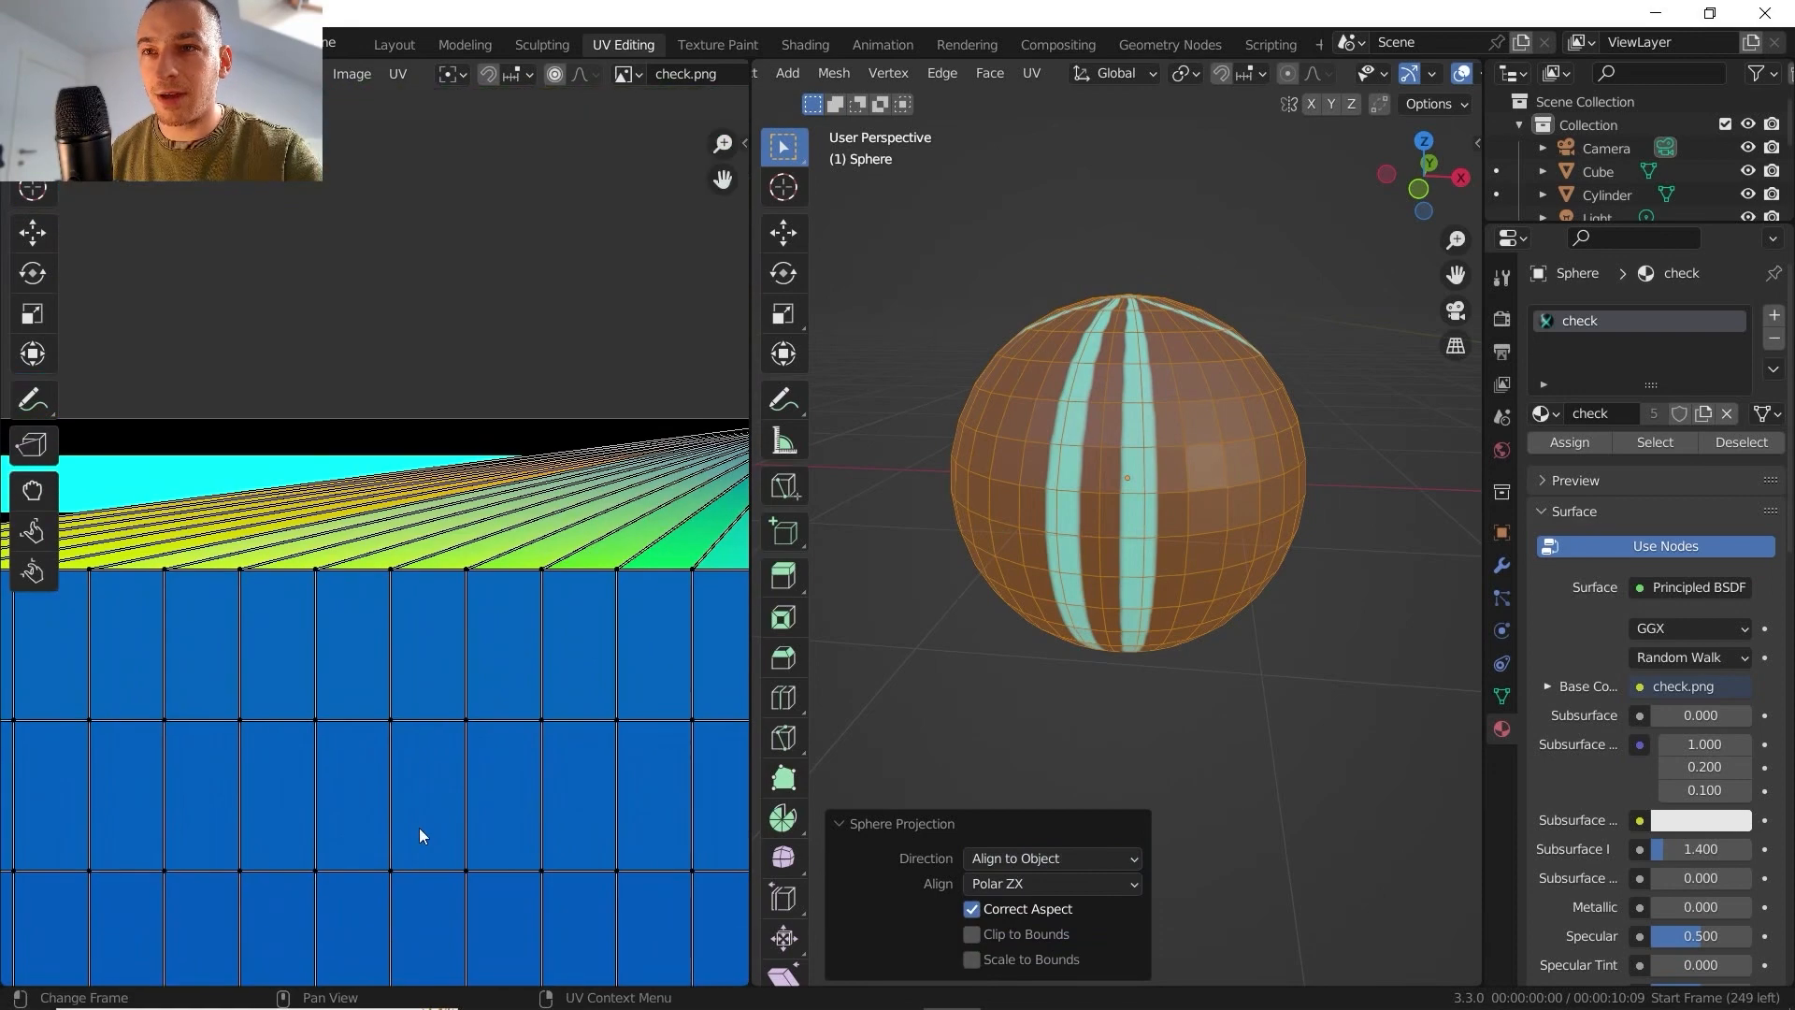
pyautogui.scroll(-4, 491, 555)
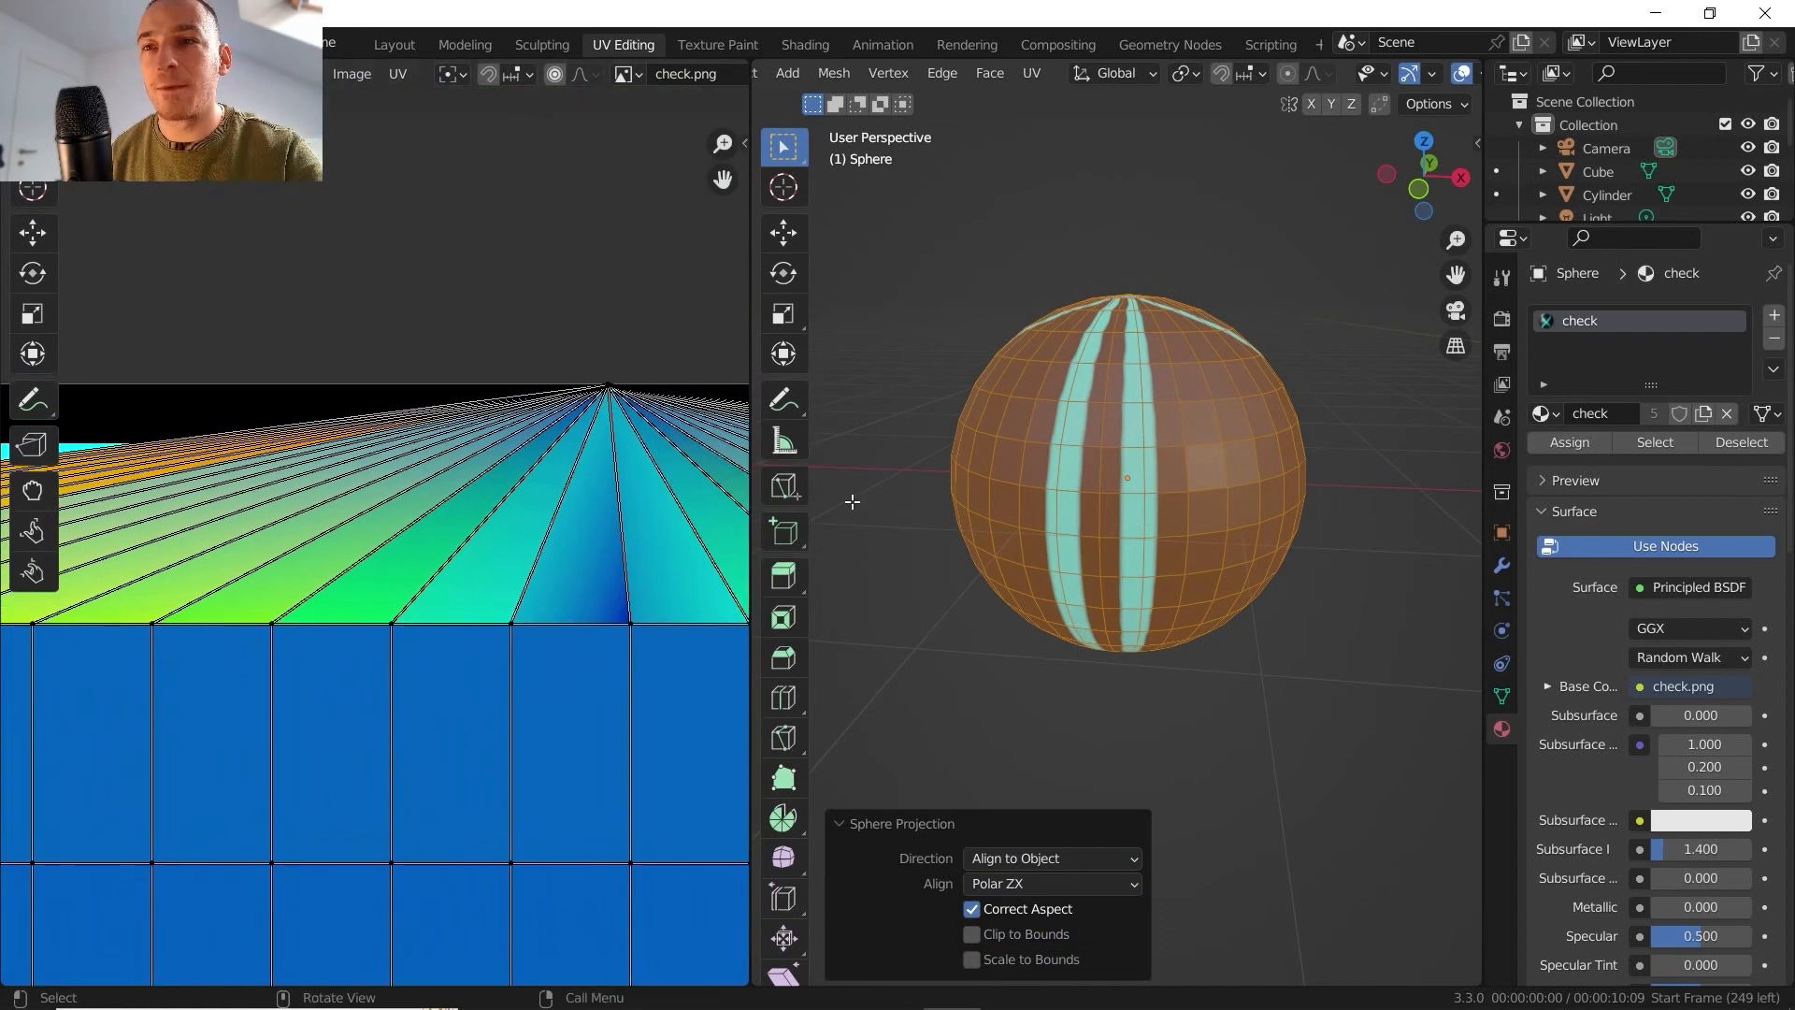
pyautogui.scroll(-4, 537, 522)
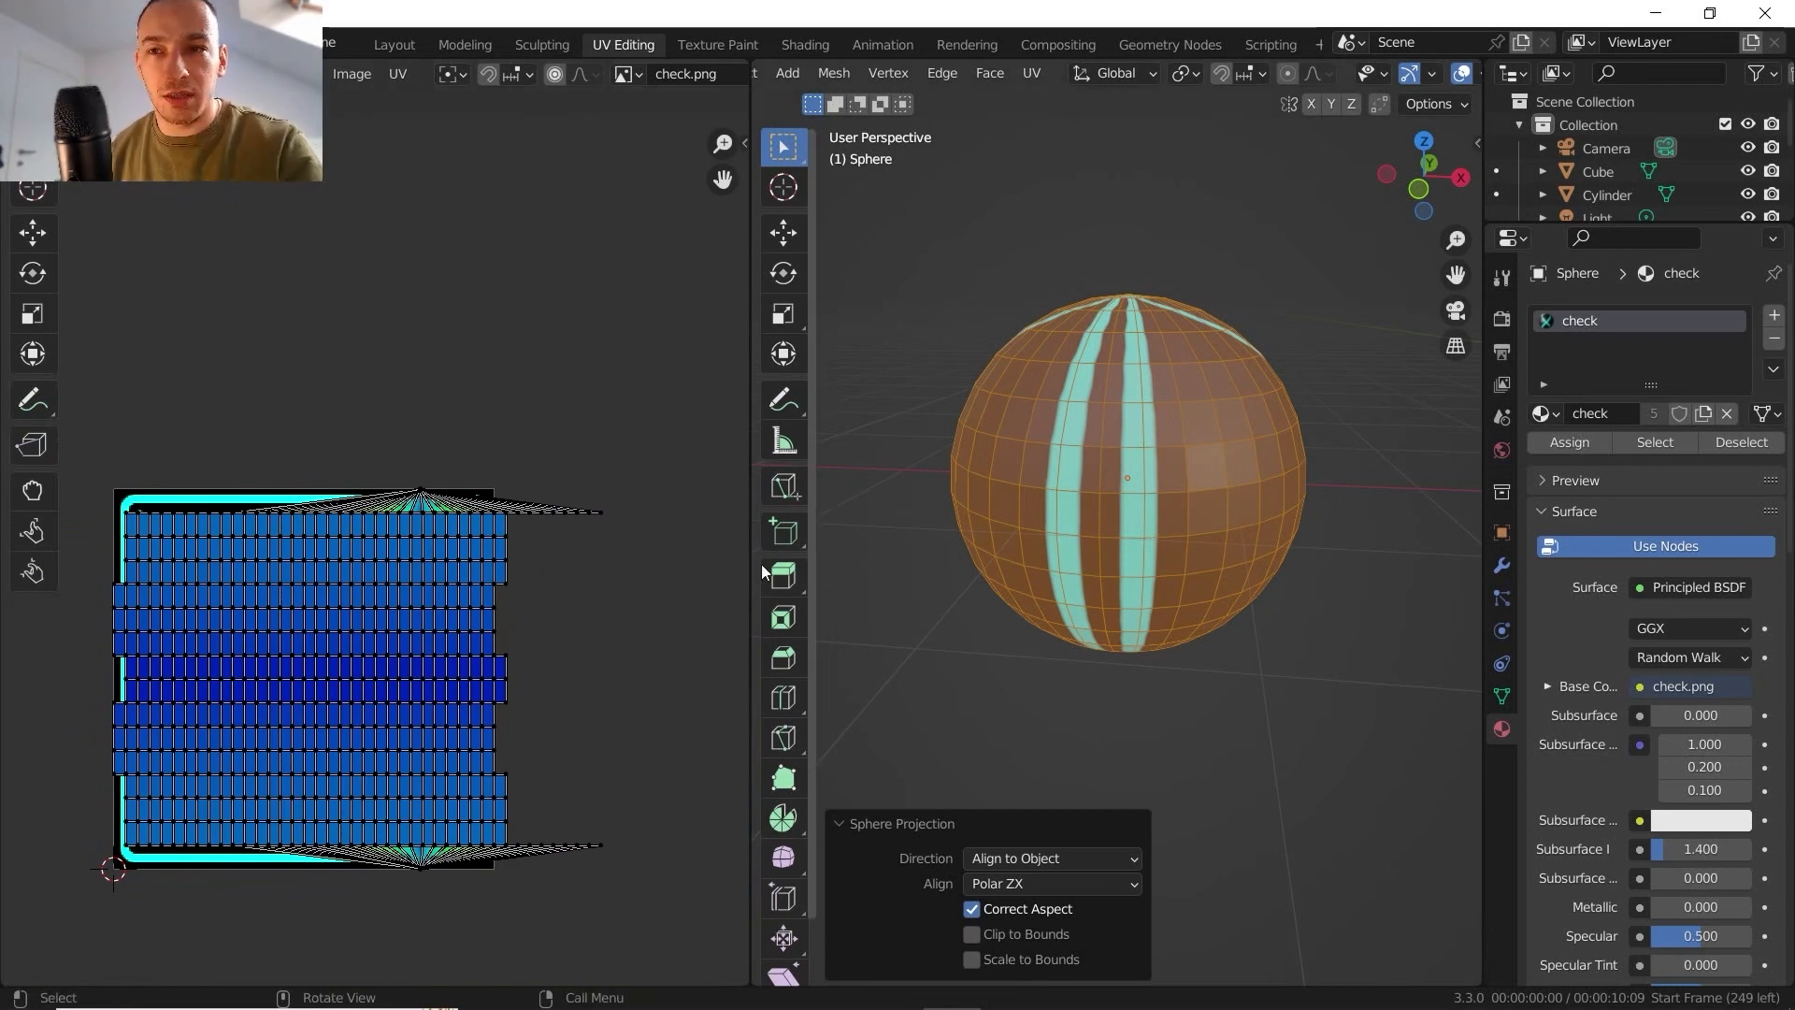
# - Compare the object-aligned UV layout with the texture on the sphere, viewing the sphere in Object Mode
pyautogui.moveTo(285, 565); pyautogui.dragTo(334, 529, button='middle')
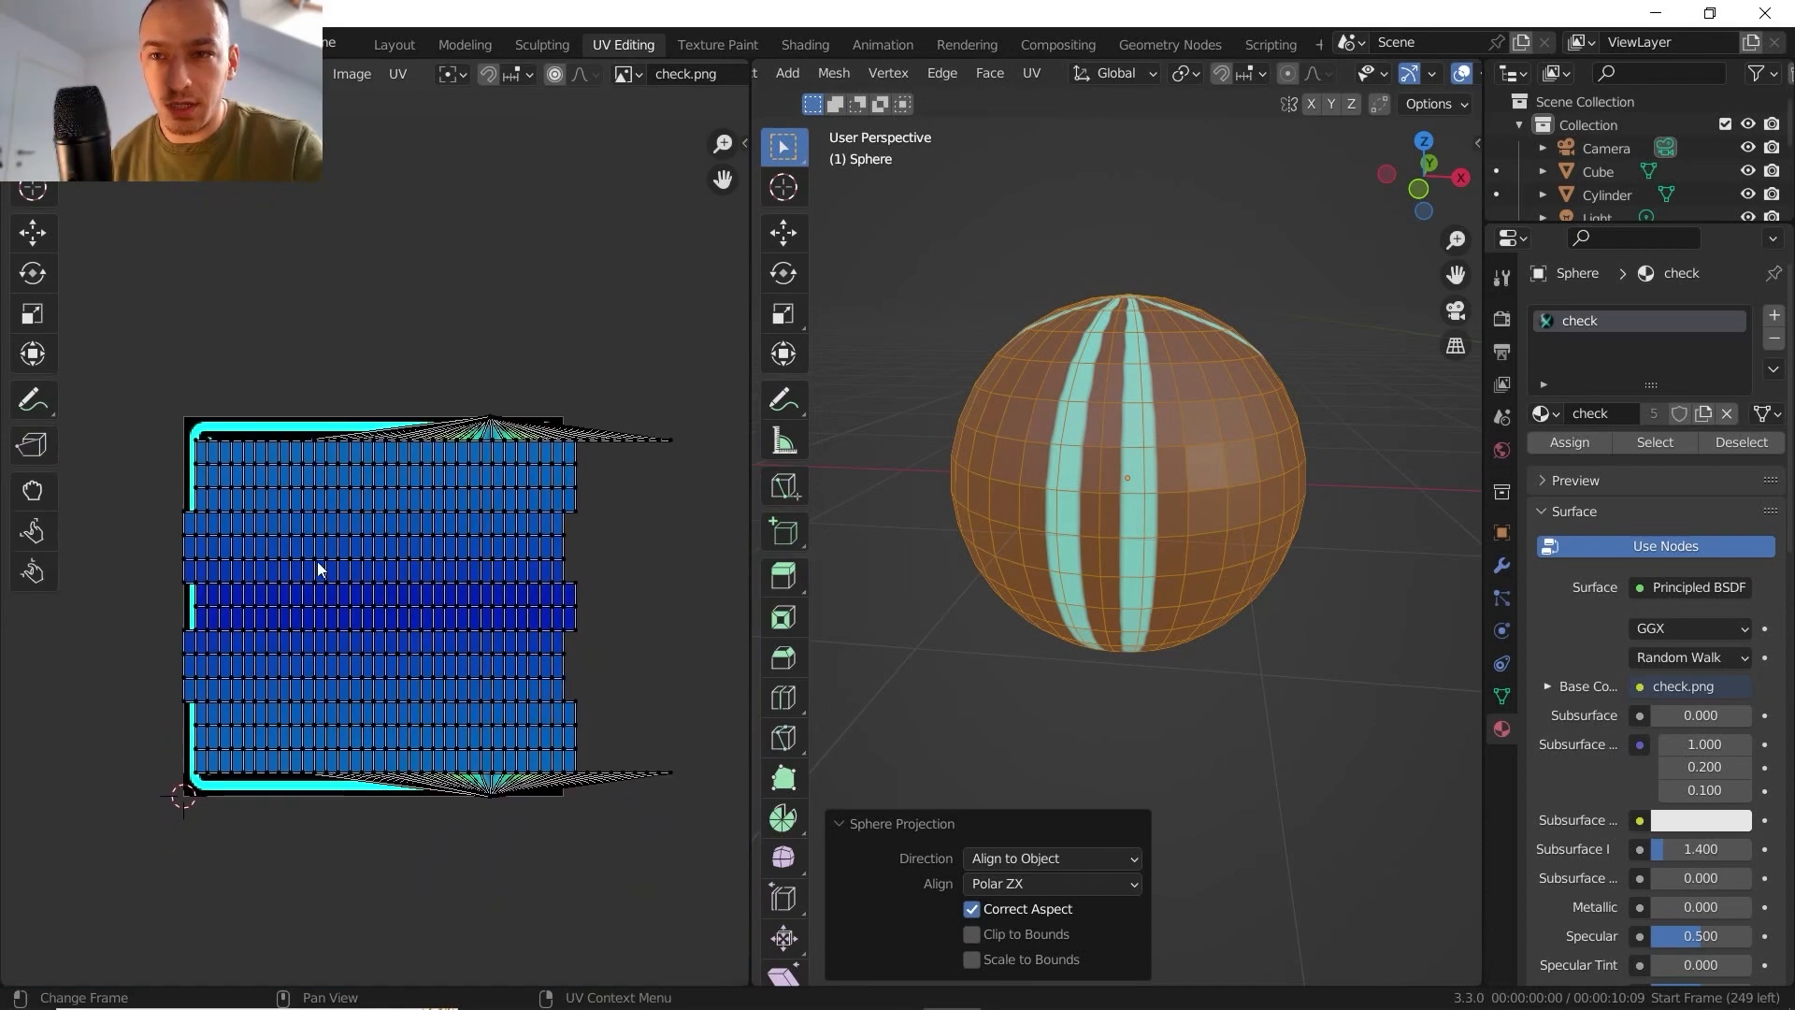
pyautogui.scroll(3, 305, 628)
pyautogui.scroll(-3, 365, 575)
pyautogui.scroll(6, 375, 578)
pyautogui.scroll(-5, 375, 578)
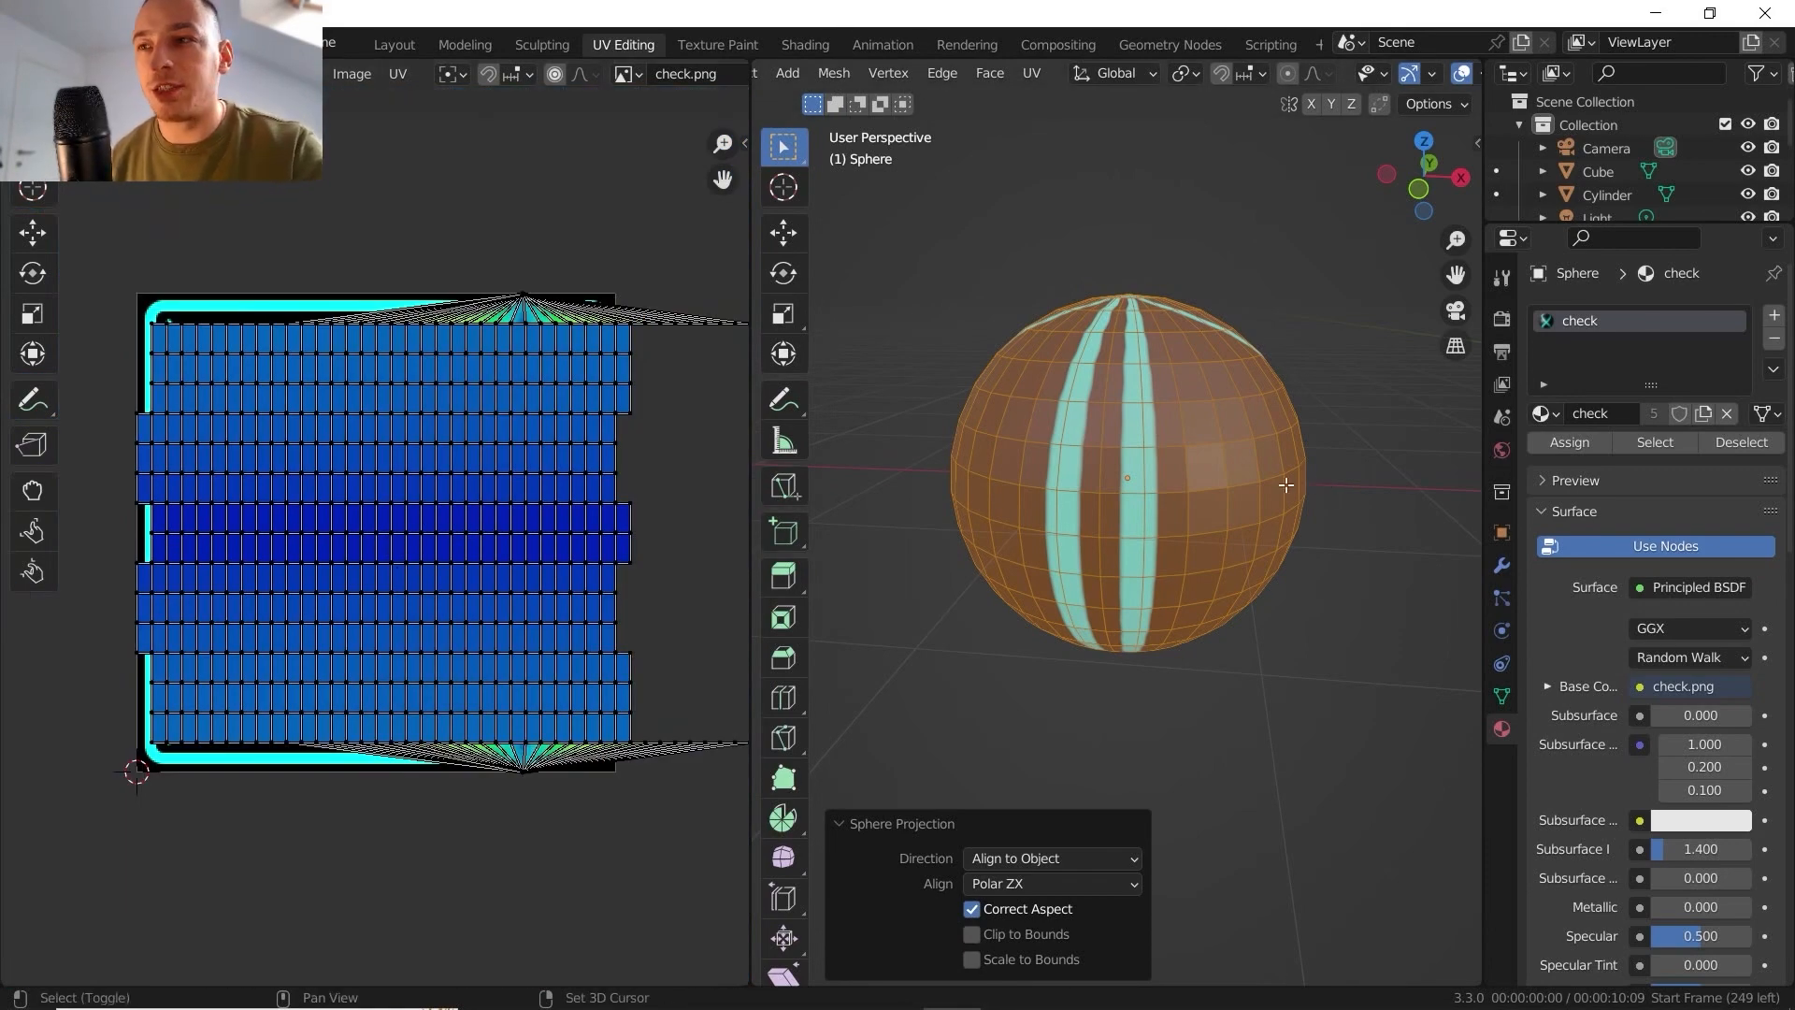
pyautogui.moveTo(1282, 485); pyautogui.dragTo(1218, 495, button='middle')
pyautogui.press('Tab')
pyautogui.keyDown('shift'); pyautogui.moveTo(1189, 429); pyautogui.dragTo(1120, 475, button='middle'); pyautogui.keyUp('shift')
pyautogui.scroll(-2, 1120, 475)
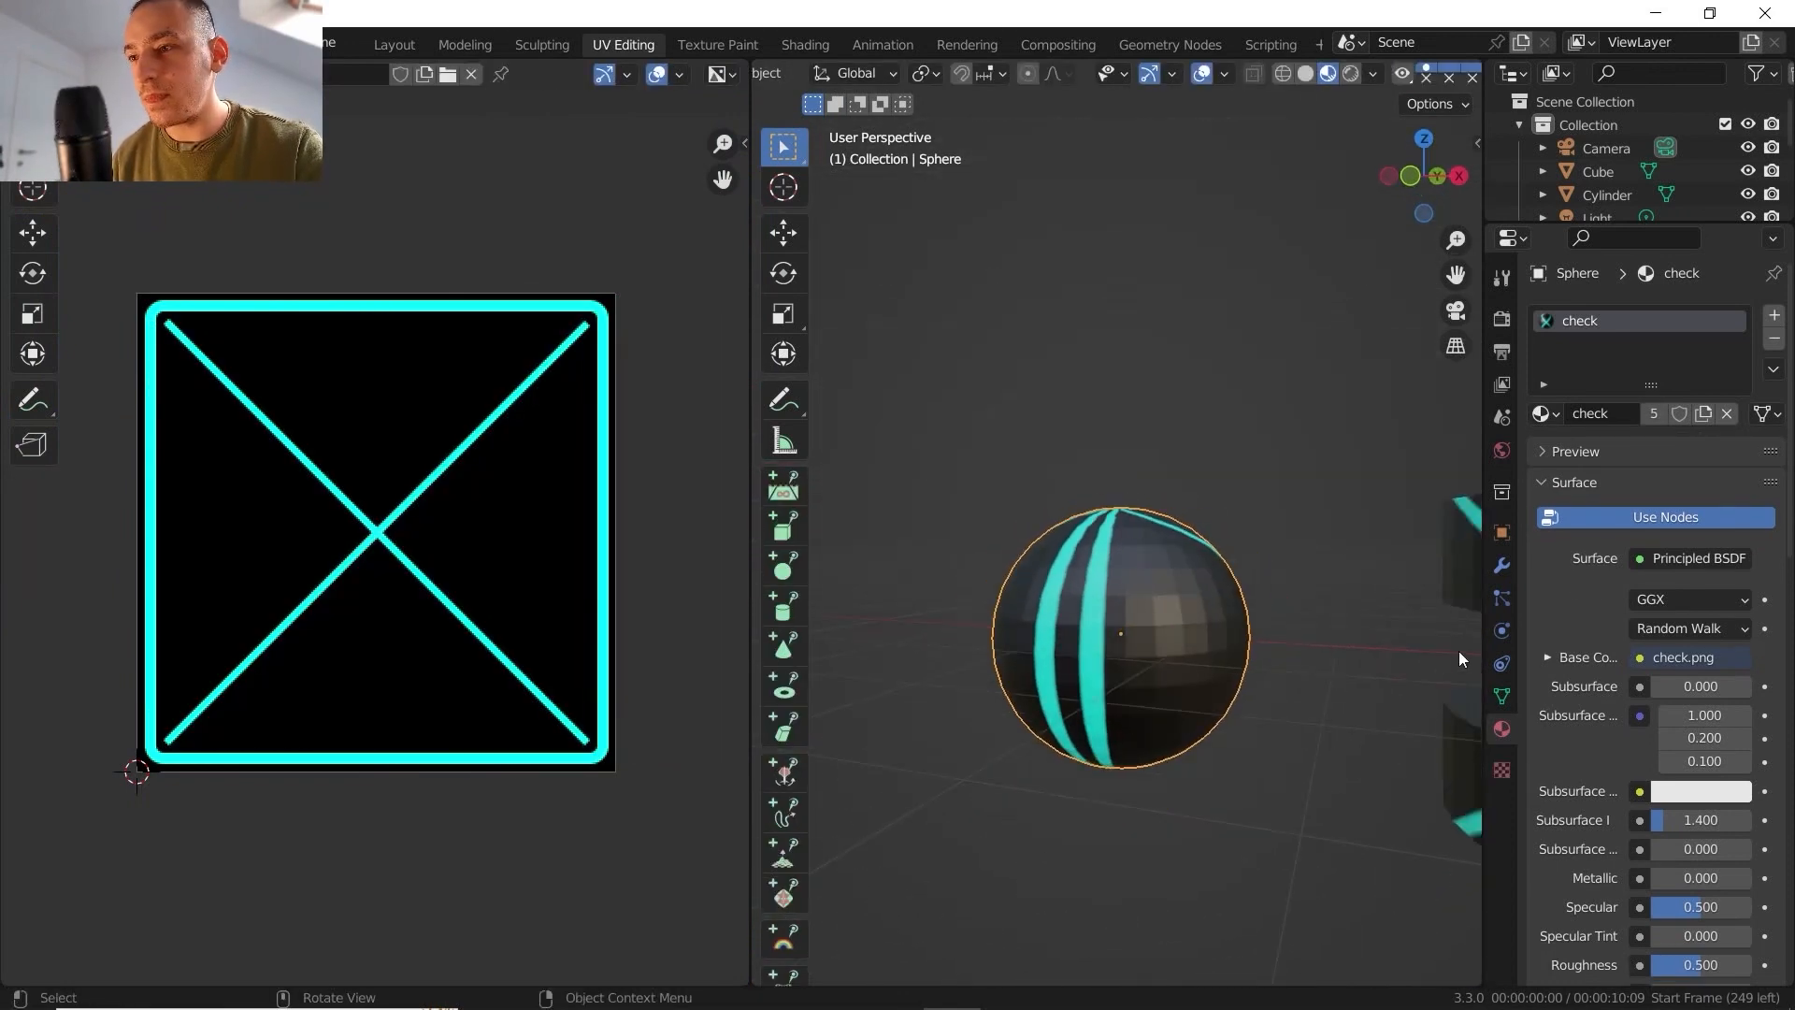
# - Delete the sphere's existing UV map and add a fresh one
pyautogui.click(1501, 597)
pyautogui.click(1502, 535)
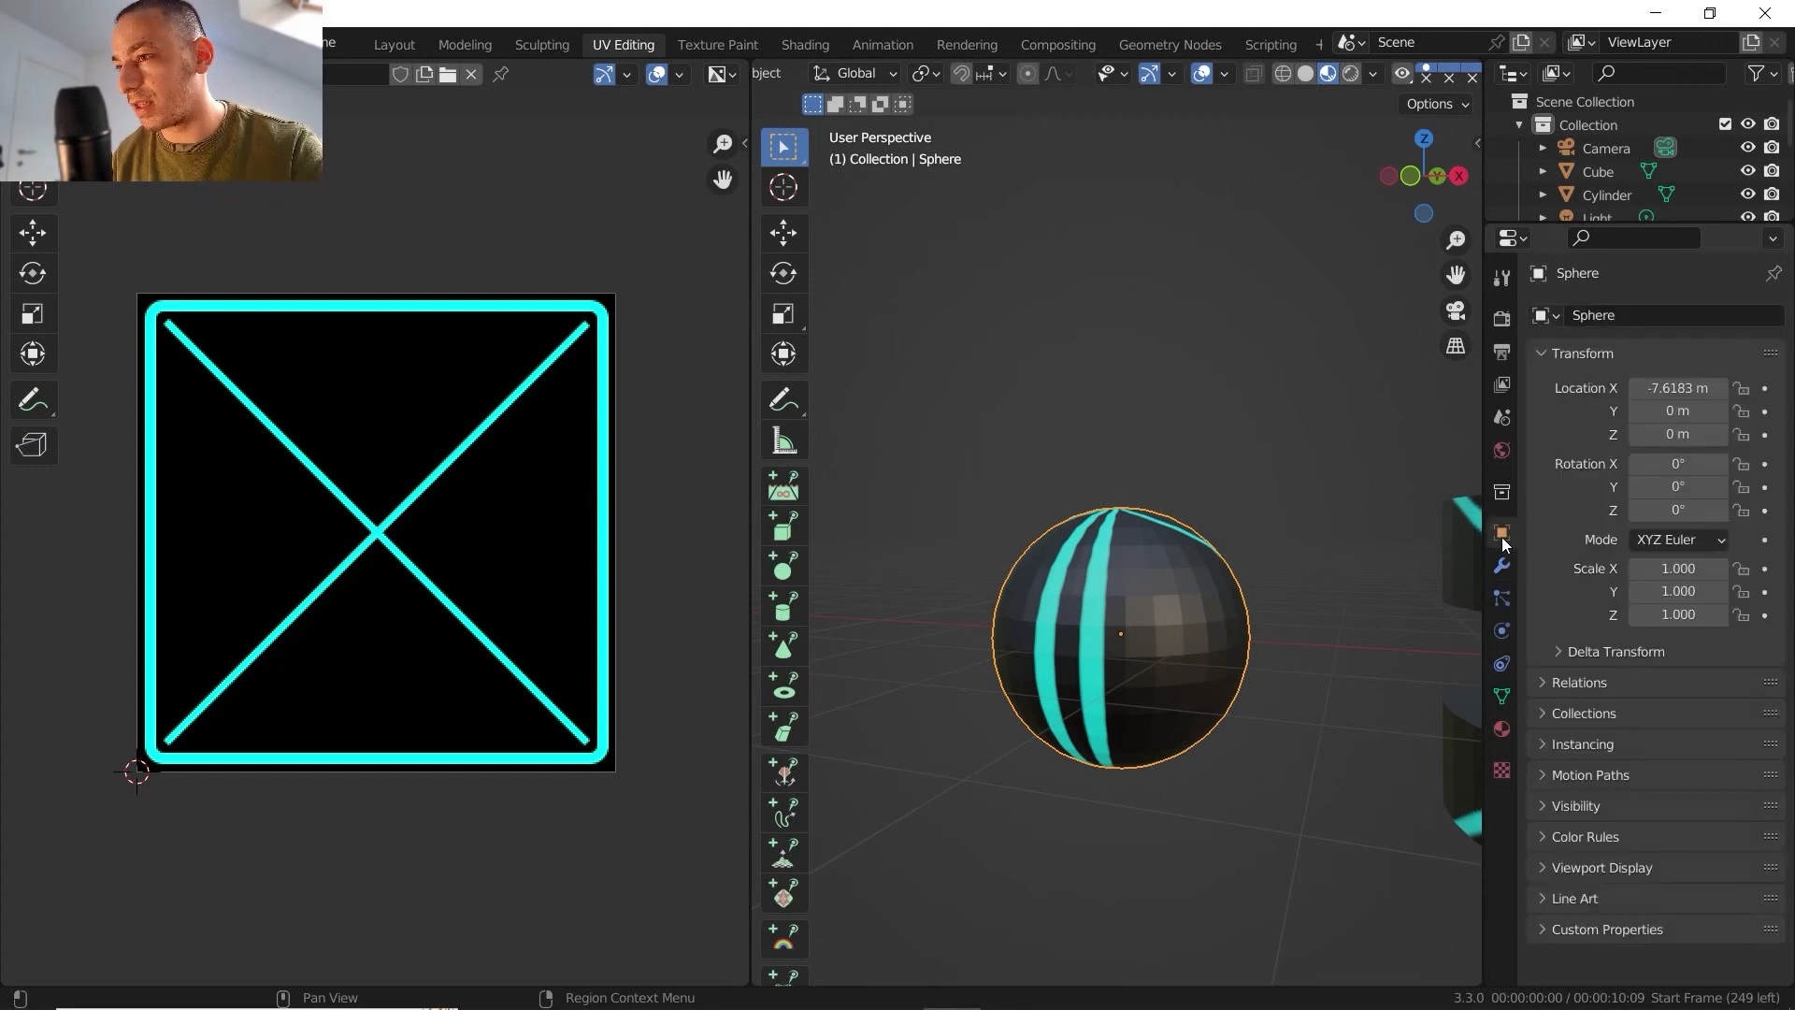
pyautogui.click(1503, 696)
pyautogui.click(1765, 725)
pyautogui.click(1765, 701)
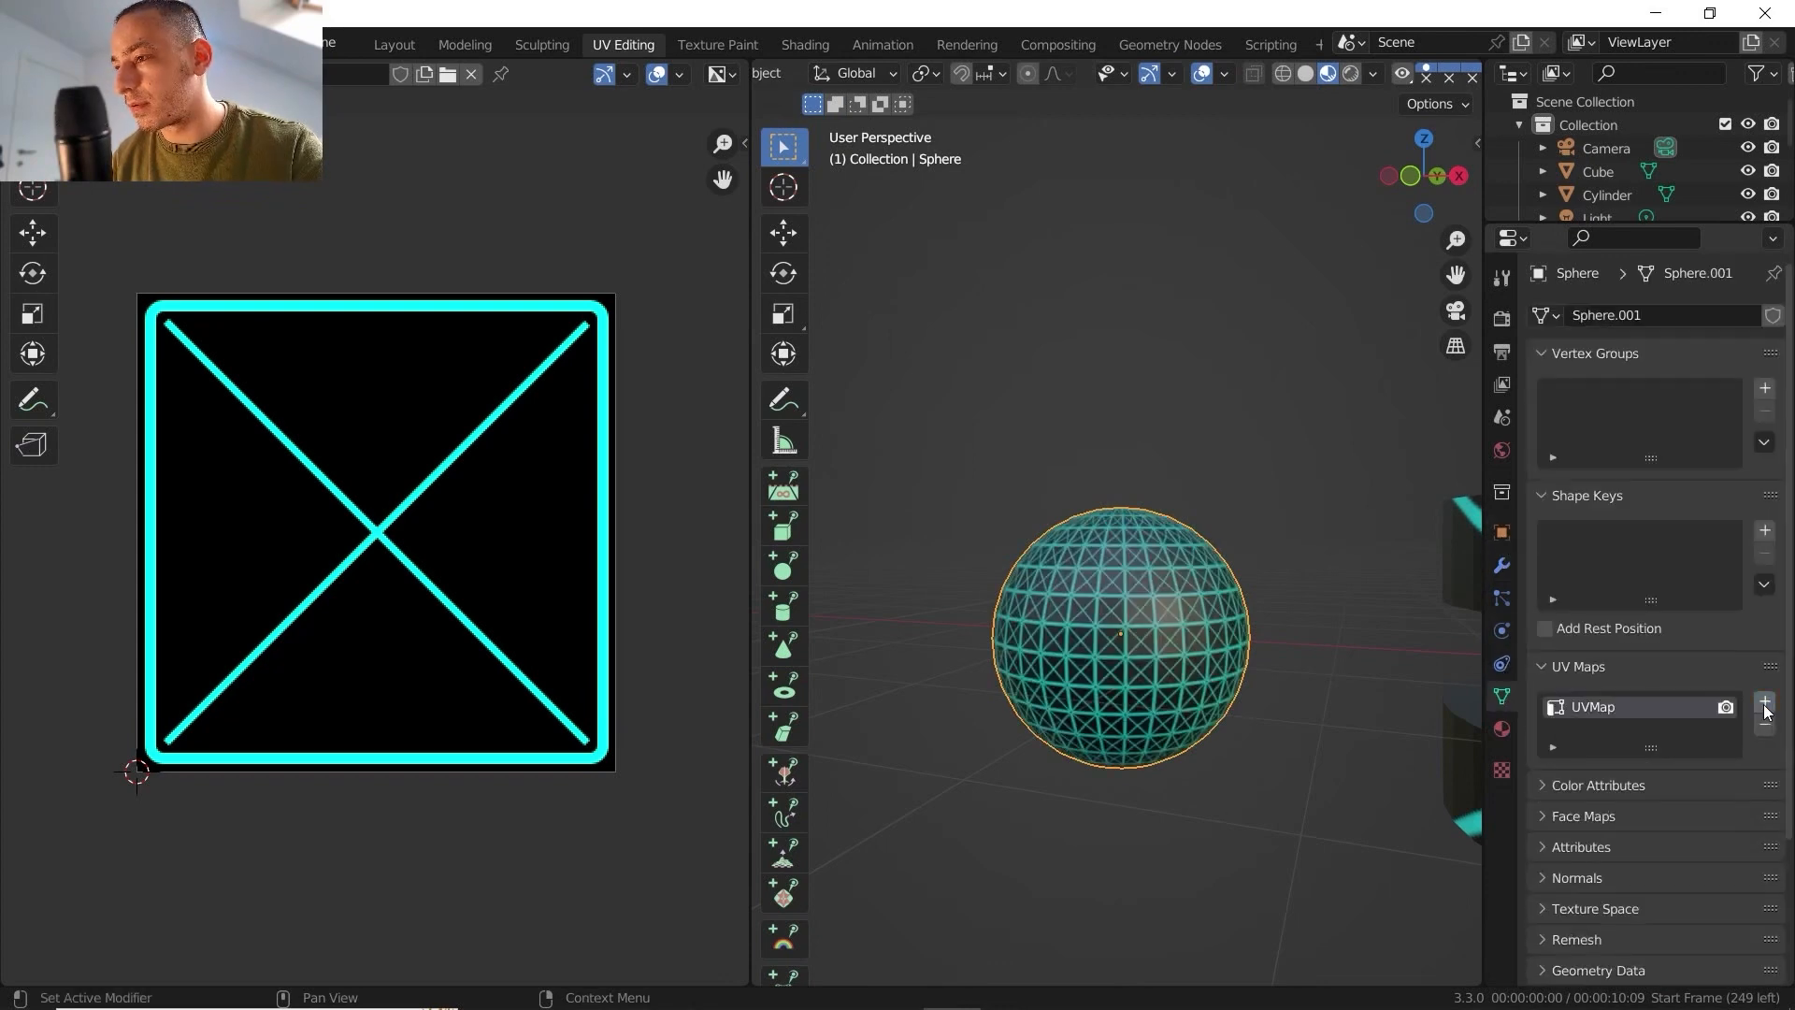
# - Examine how the fresh UV map tiles the texture across the sphere's faces, viewing it from the side and from above
pyautogui.moveTo(985, 577); pyautogui.dragTo(1125, 714, button='middle')
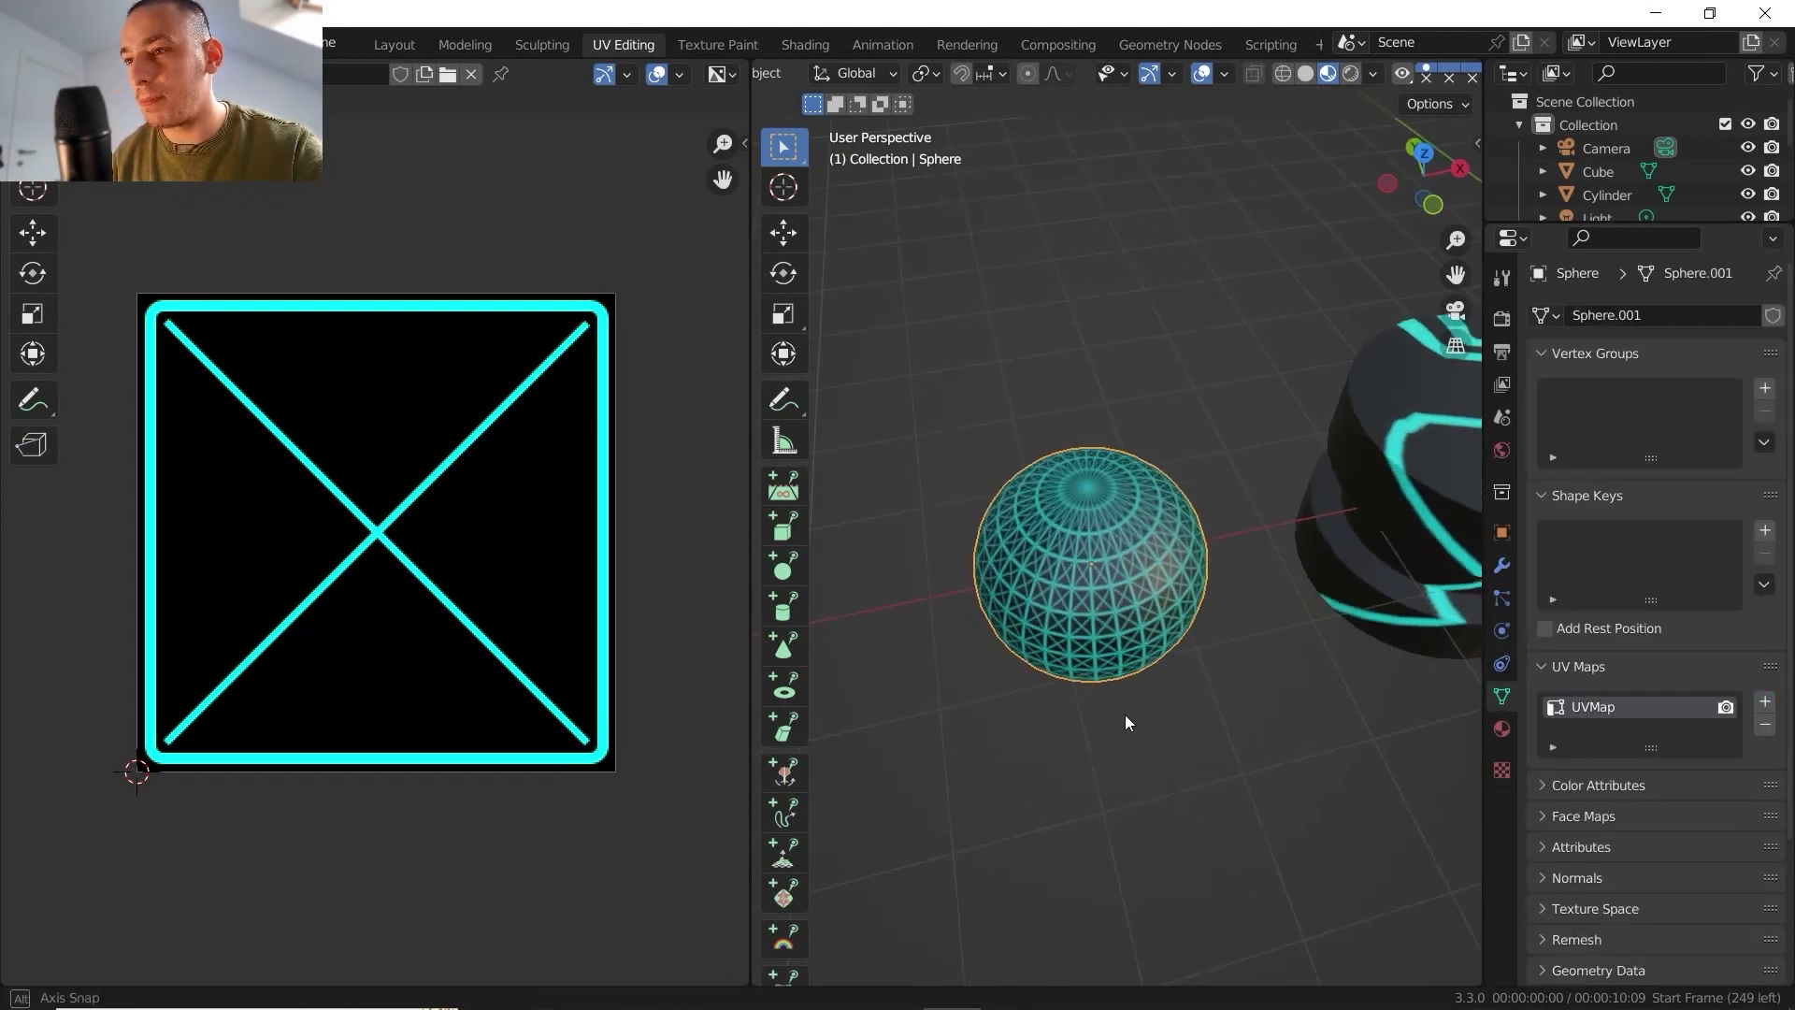
pyautogui.scroll(6, 1114, 414)
pyautogui.moveTo(1106, 467)
pyautogui.mouseDown(button='middle')
pyautogui.moveTo(1095, 514)
pyautogui.moveTo(1090, 477)
pyautogui.moveTo(1088, 491)
pyautogui.mouseUp(button='middle')
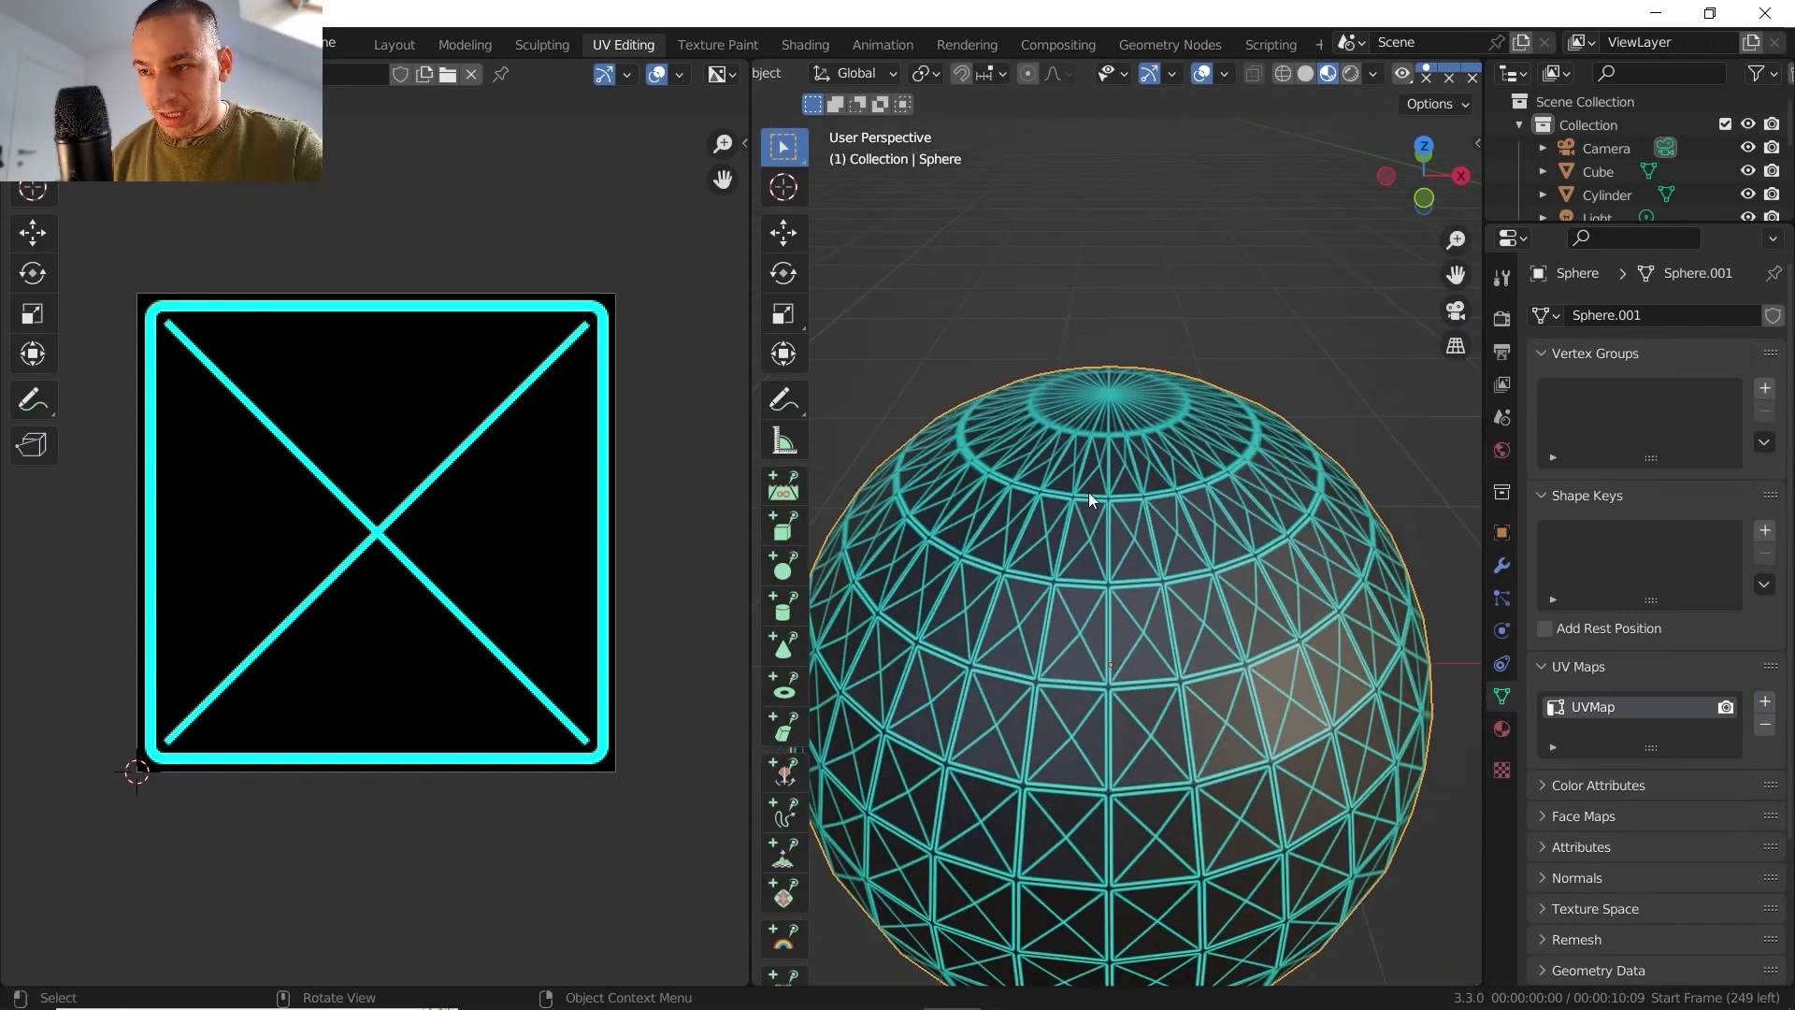
pyautogui.press('Tab')
pyautogui.press('Tab')
pyautogui.moveTo(1111, 559); pyautogui.dragTo(1101, 492, button='middle')
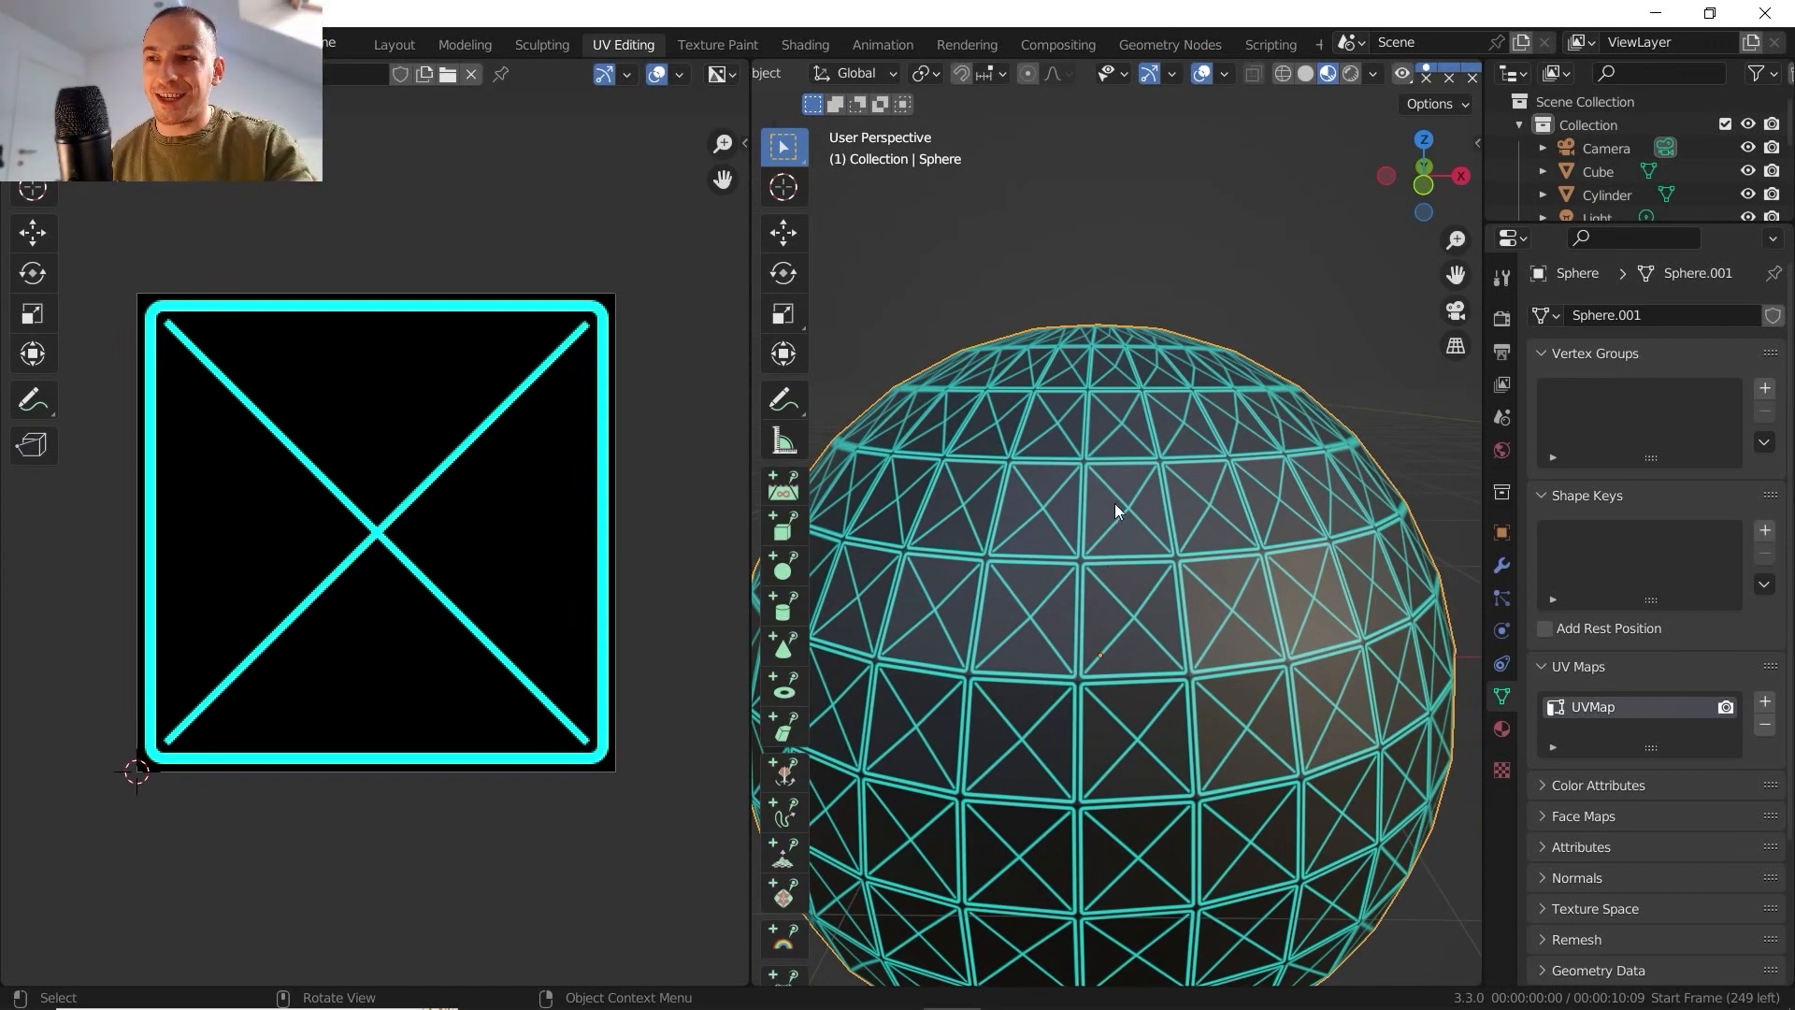
pyautogui.scroll(-4, 1115, 505)
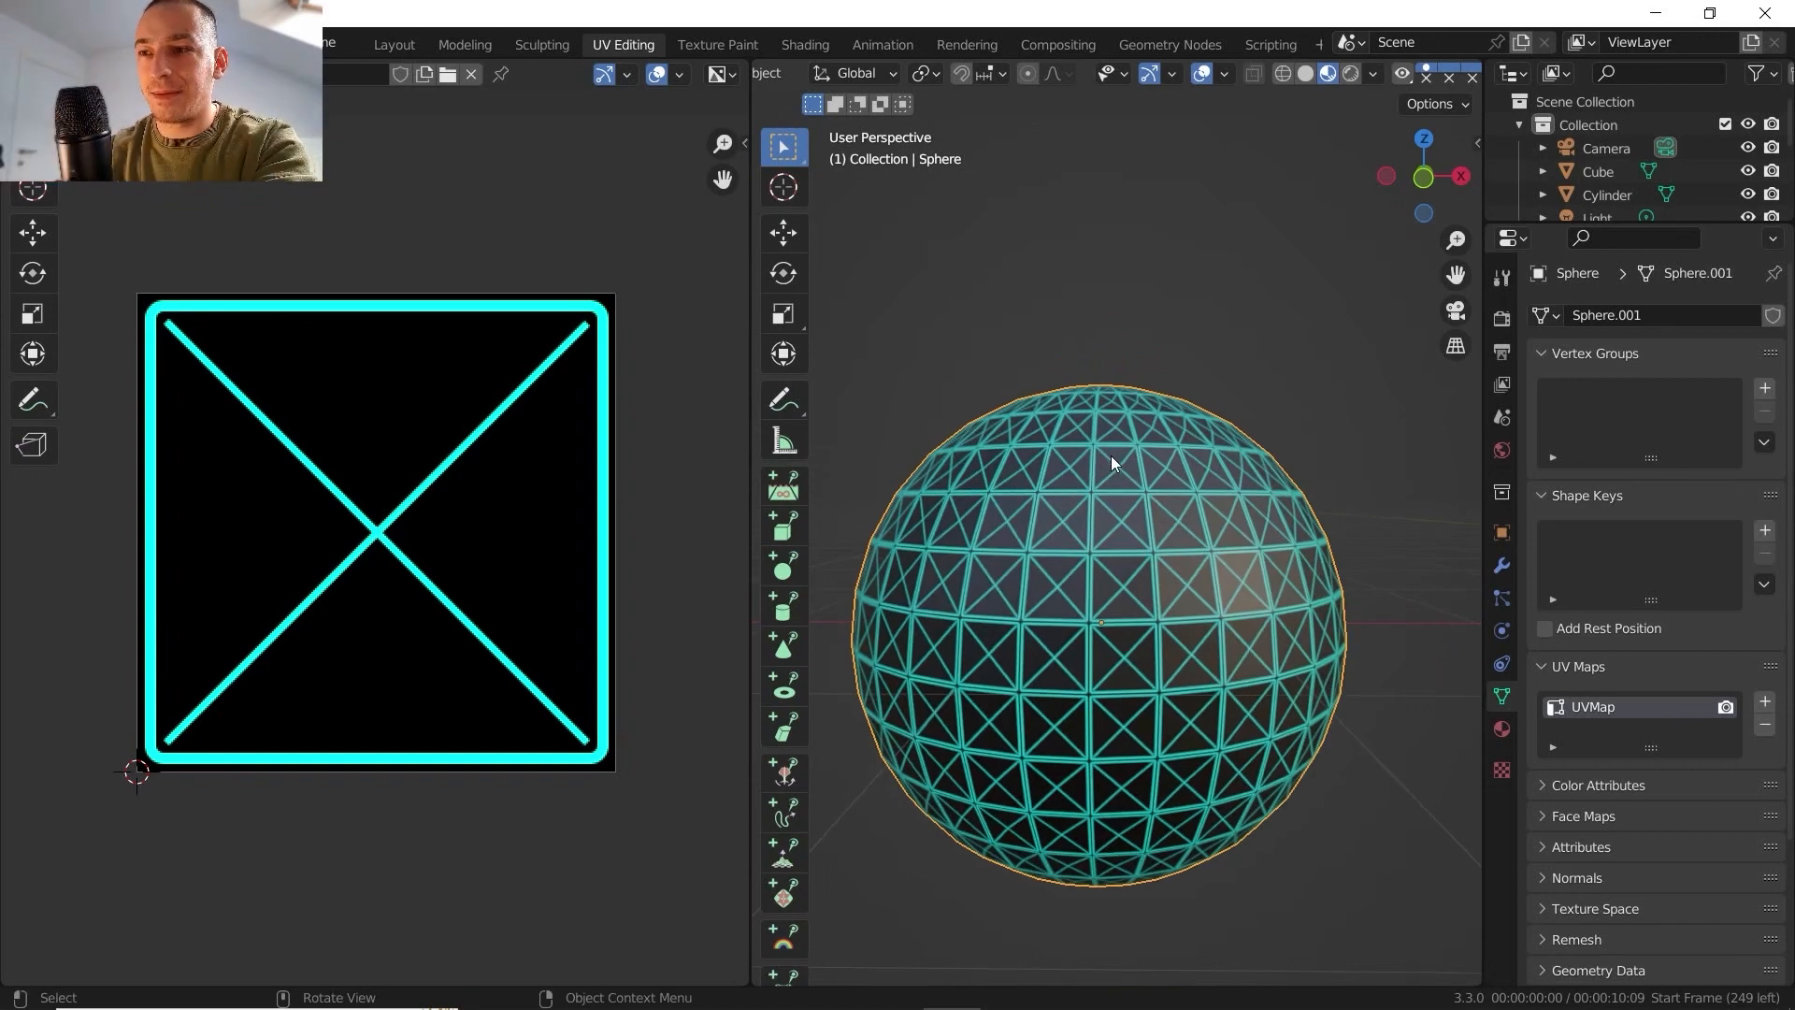
pyautogui.keyDown('shift'); pyautogui.moveTo(1137, 424); pyautogui.dragTo(1142, 490, button='middle'); pyautogui.keyUp('shift')
pyautogui.moveTo(1142, 490); pyautogui.dragTo(1158, 606, button='middle')
pyautogui.keyDown('shift'); pyautogui.moveTo(1158, 552); pyautogui.dragTo(1163, 660, button='middle'); pyautogui.keyUp('shift')
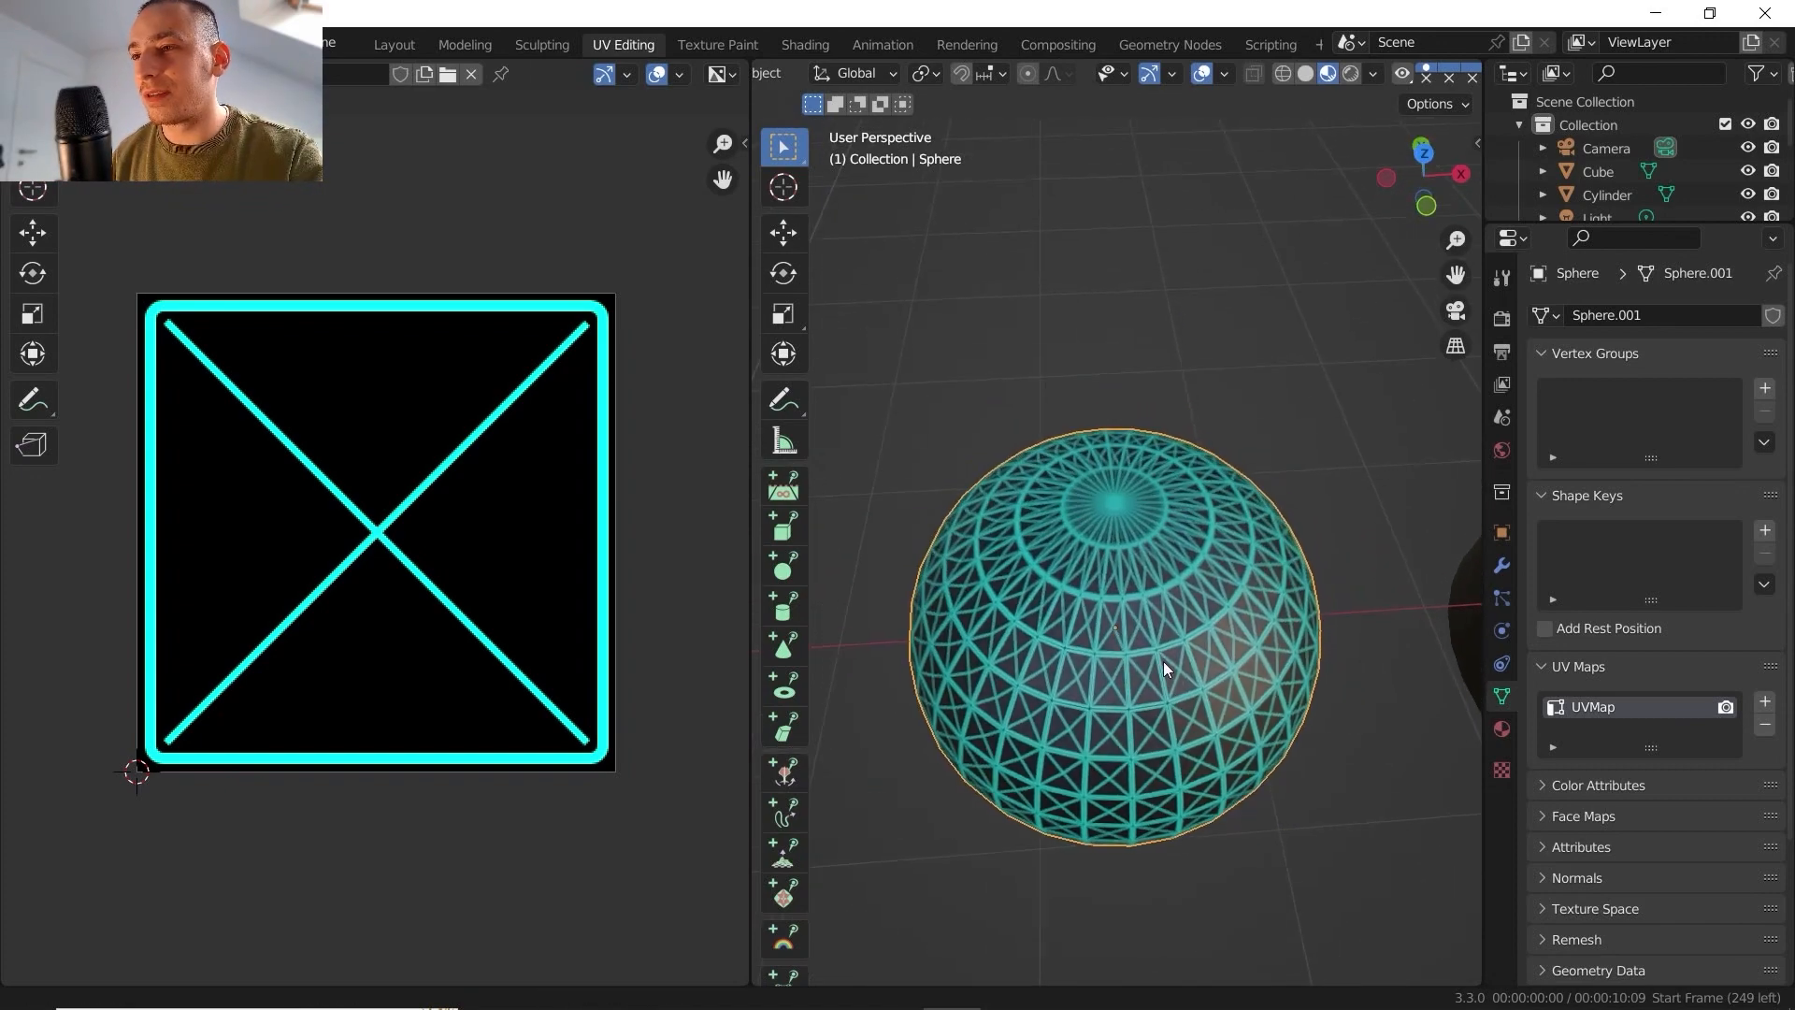
# - Inspect the texture distortion on the triangles around the sphere's pole and the neighbouring rows of faces up close
pyautogui.scroll(4, 1130, 527)
pyautogui.moveTo(1130, 527); pyautogui.dragTo(1175, 630, button='middle')
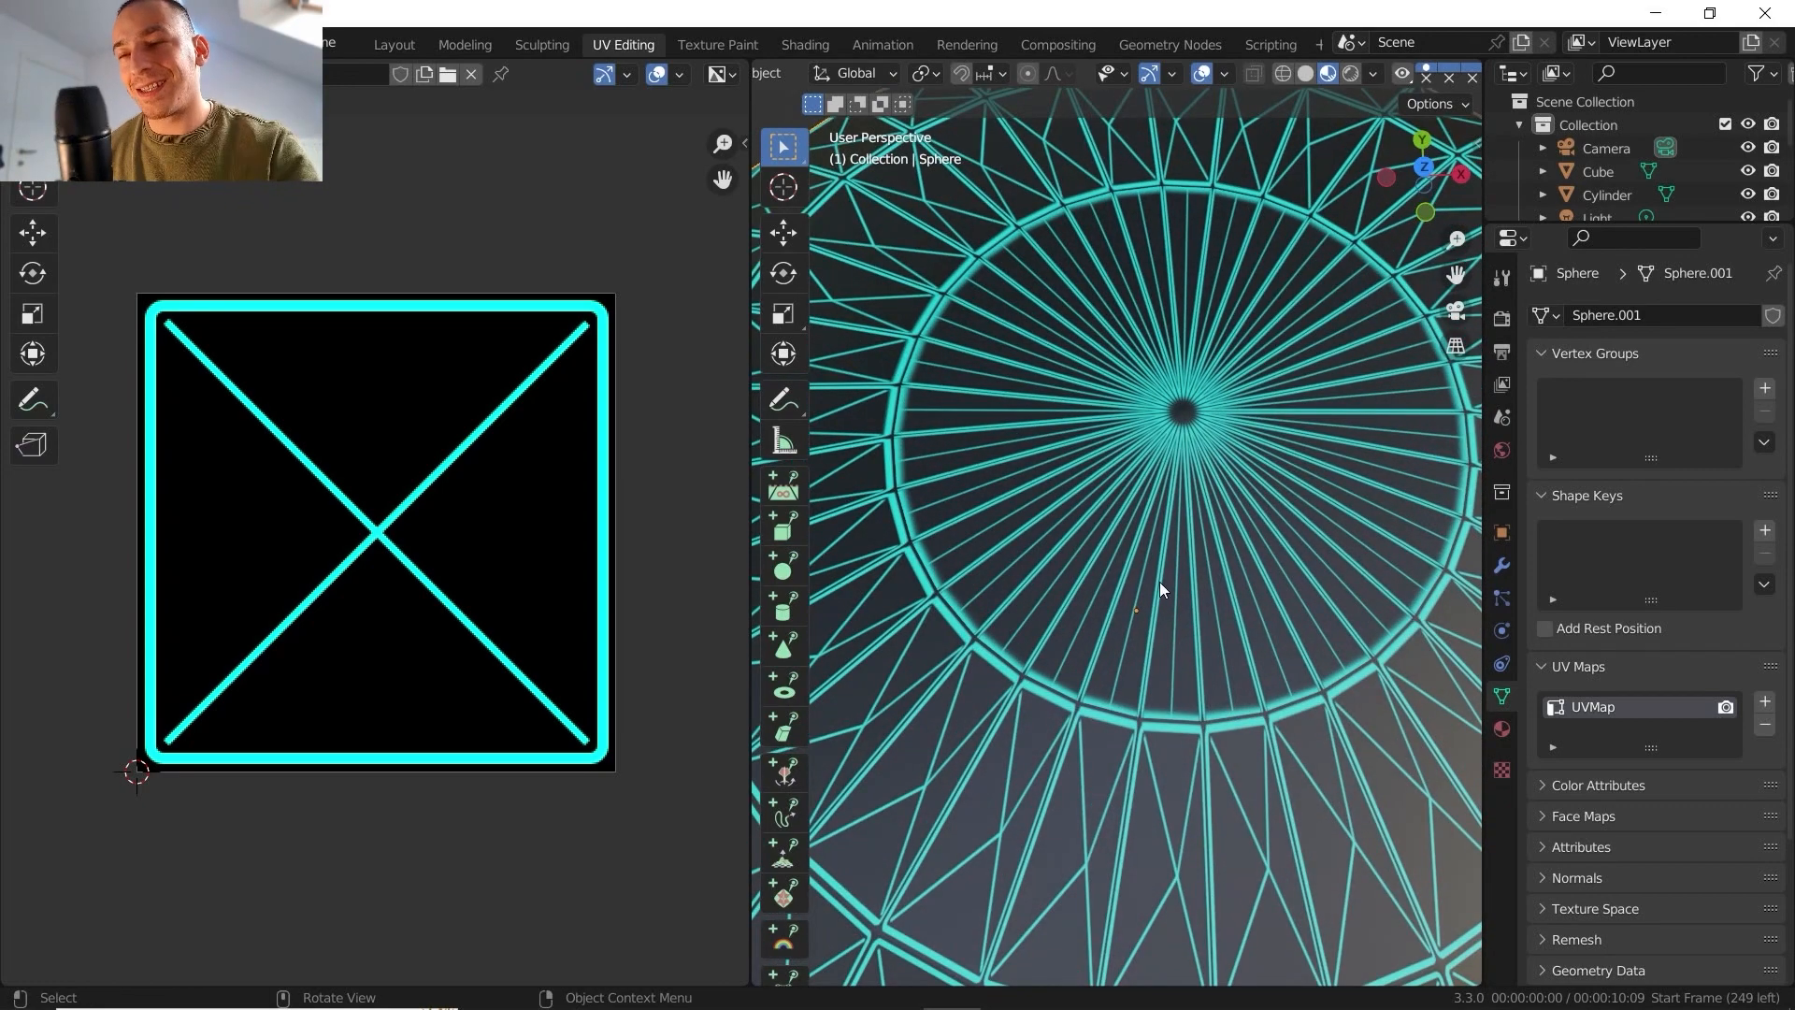
pyautogui.moveTo(1211, 652); pyautogui.dragTo(1114, 523, button='middle')
pyautogui.scroll(5, 1070, 587)
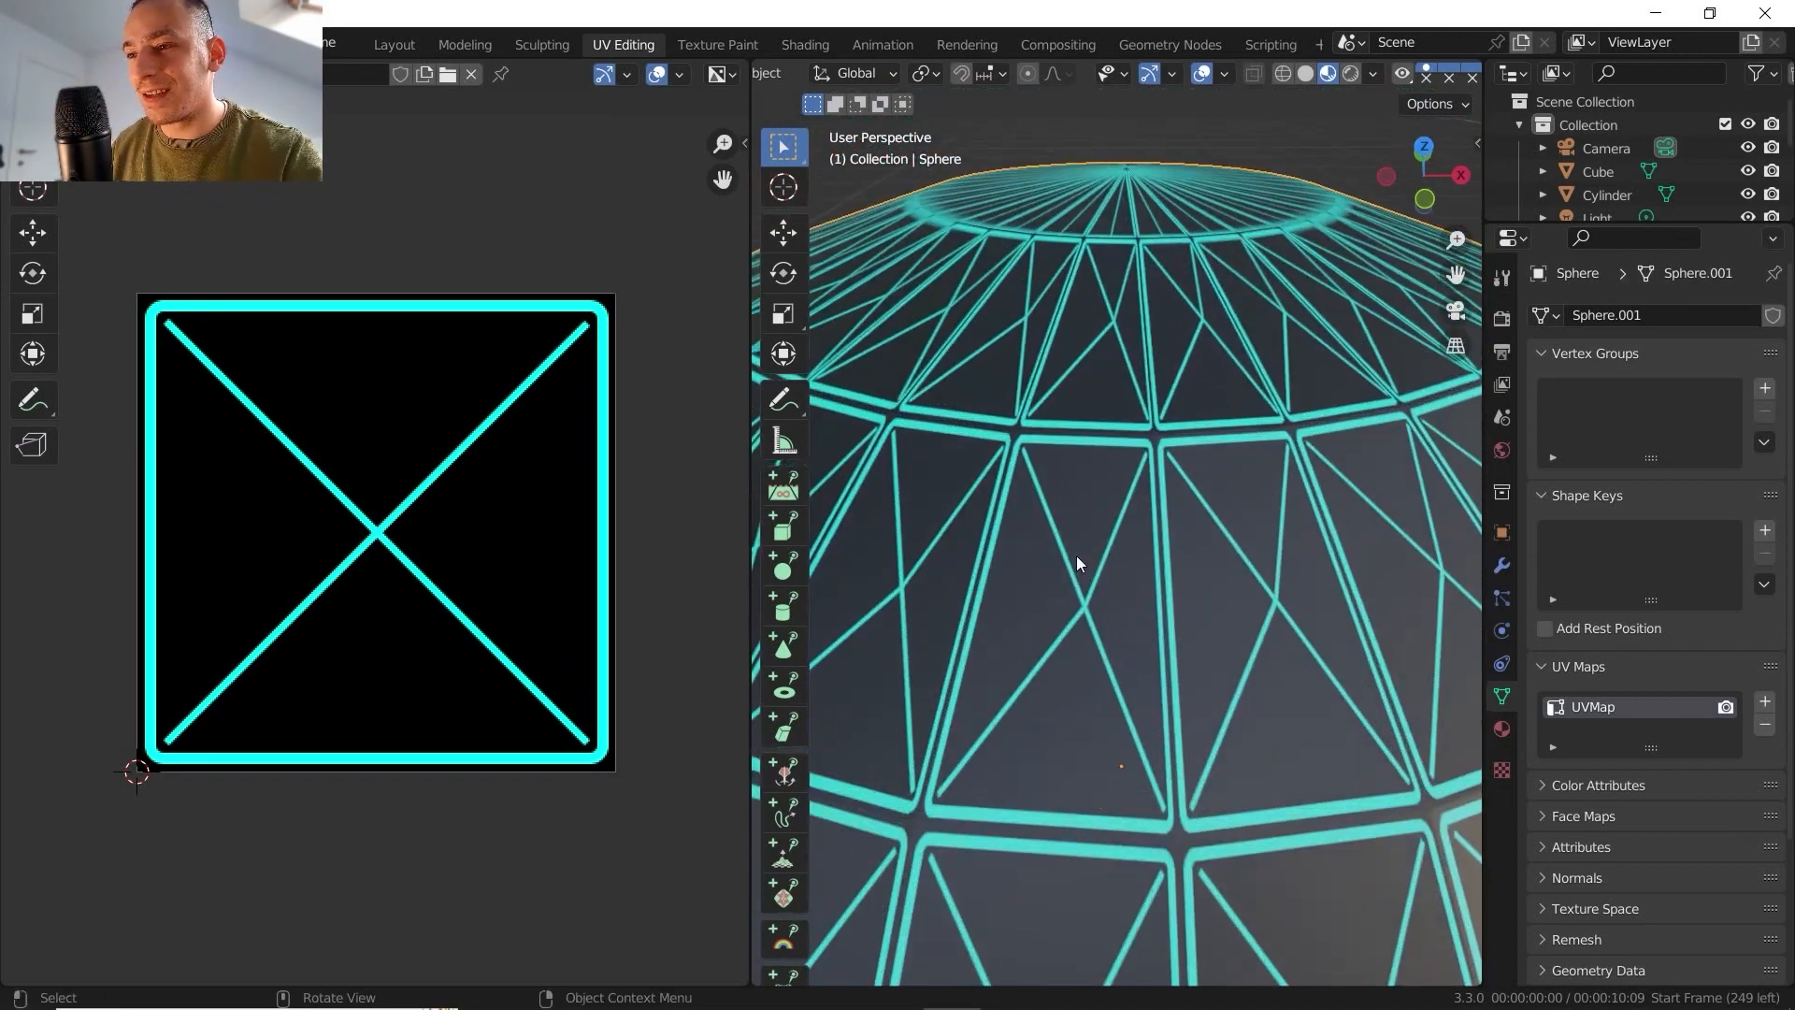
pyautogui.scroll(-6, 1088, 574)
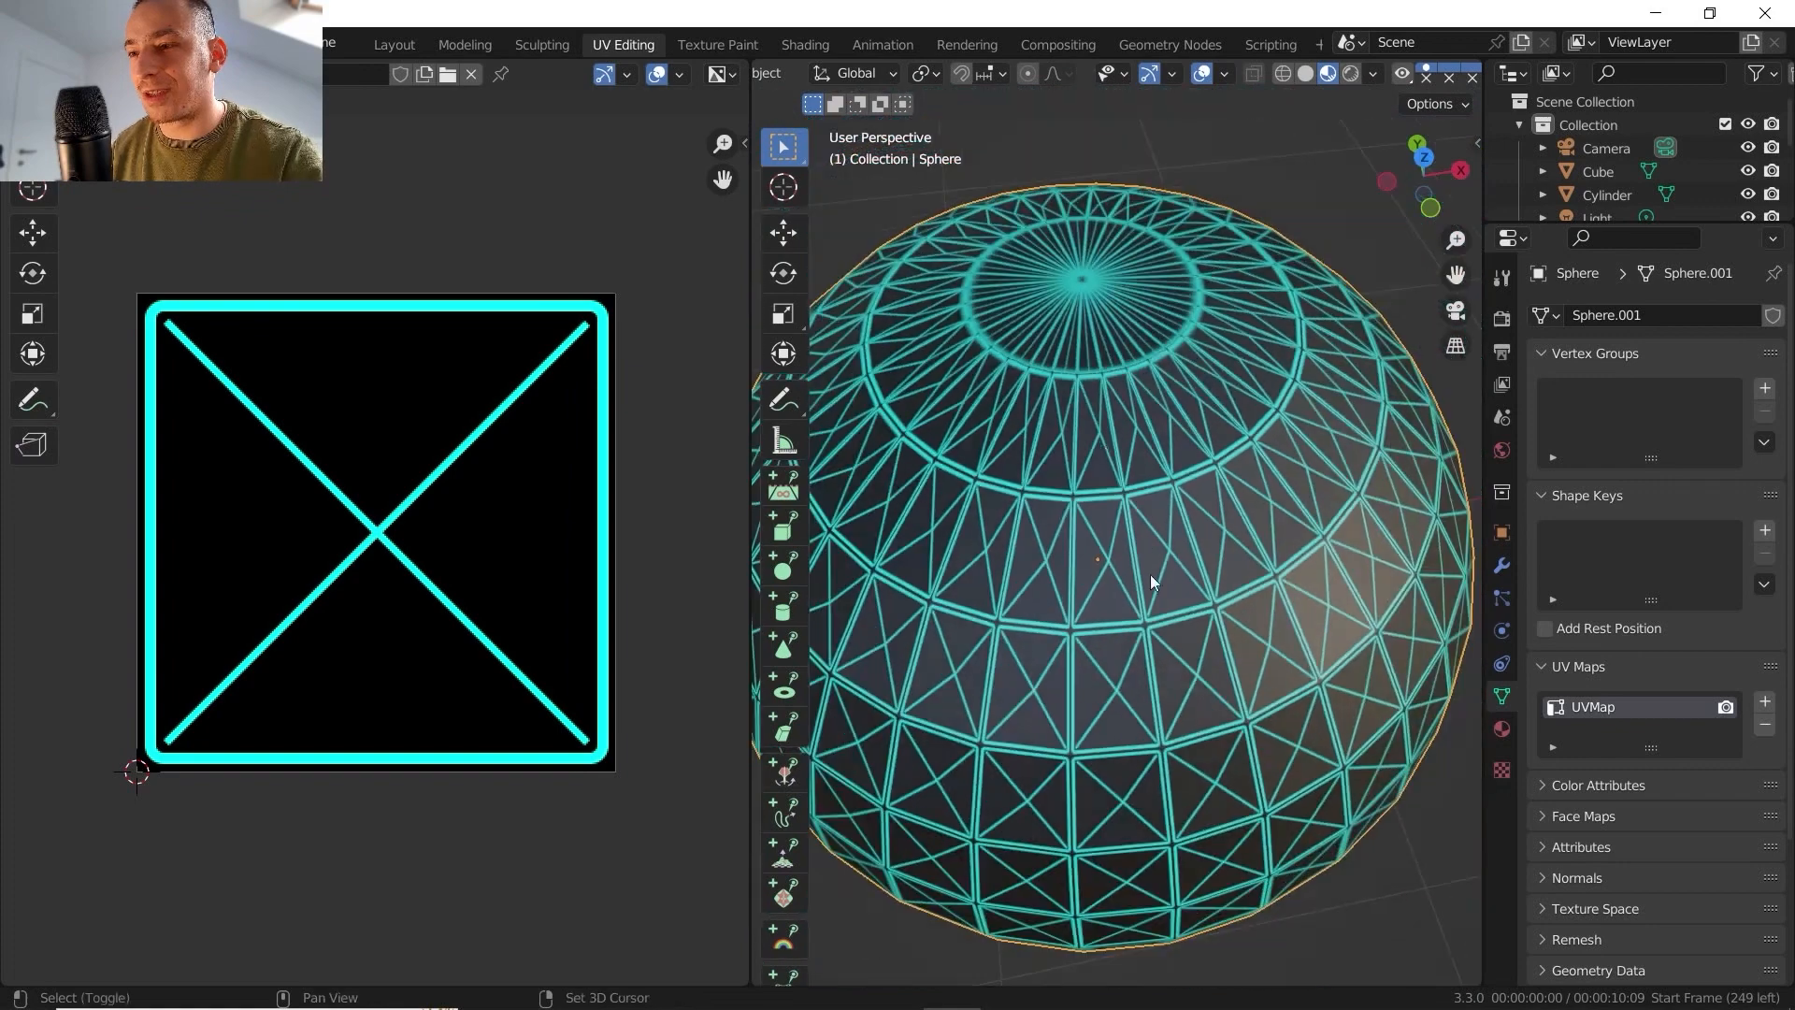
pyautogui.moveTo(1150, 574); pyautogui.dragTo(1135, 451, button='middle')
pyautogui.scroll(4, 1120, 523)
pyautogui.moveTo(1120, 524); pyautogui.dragTo(1096, 445, button='middle')
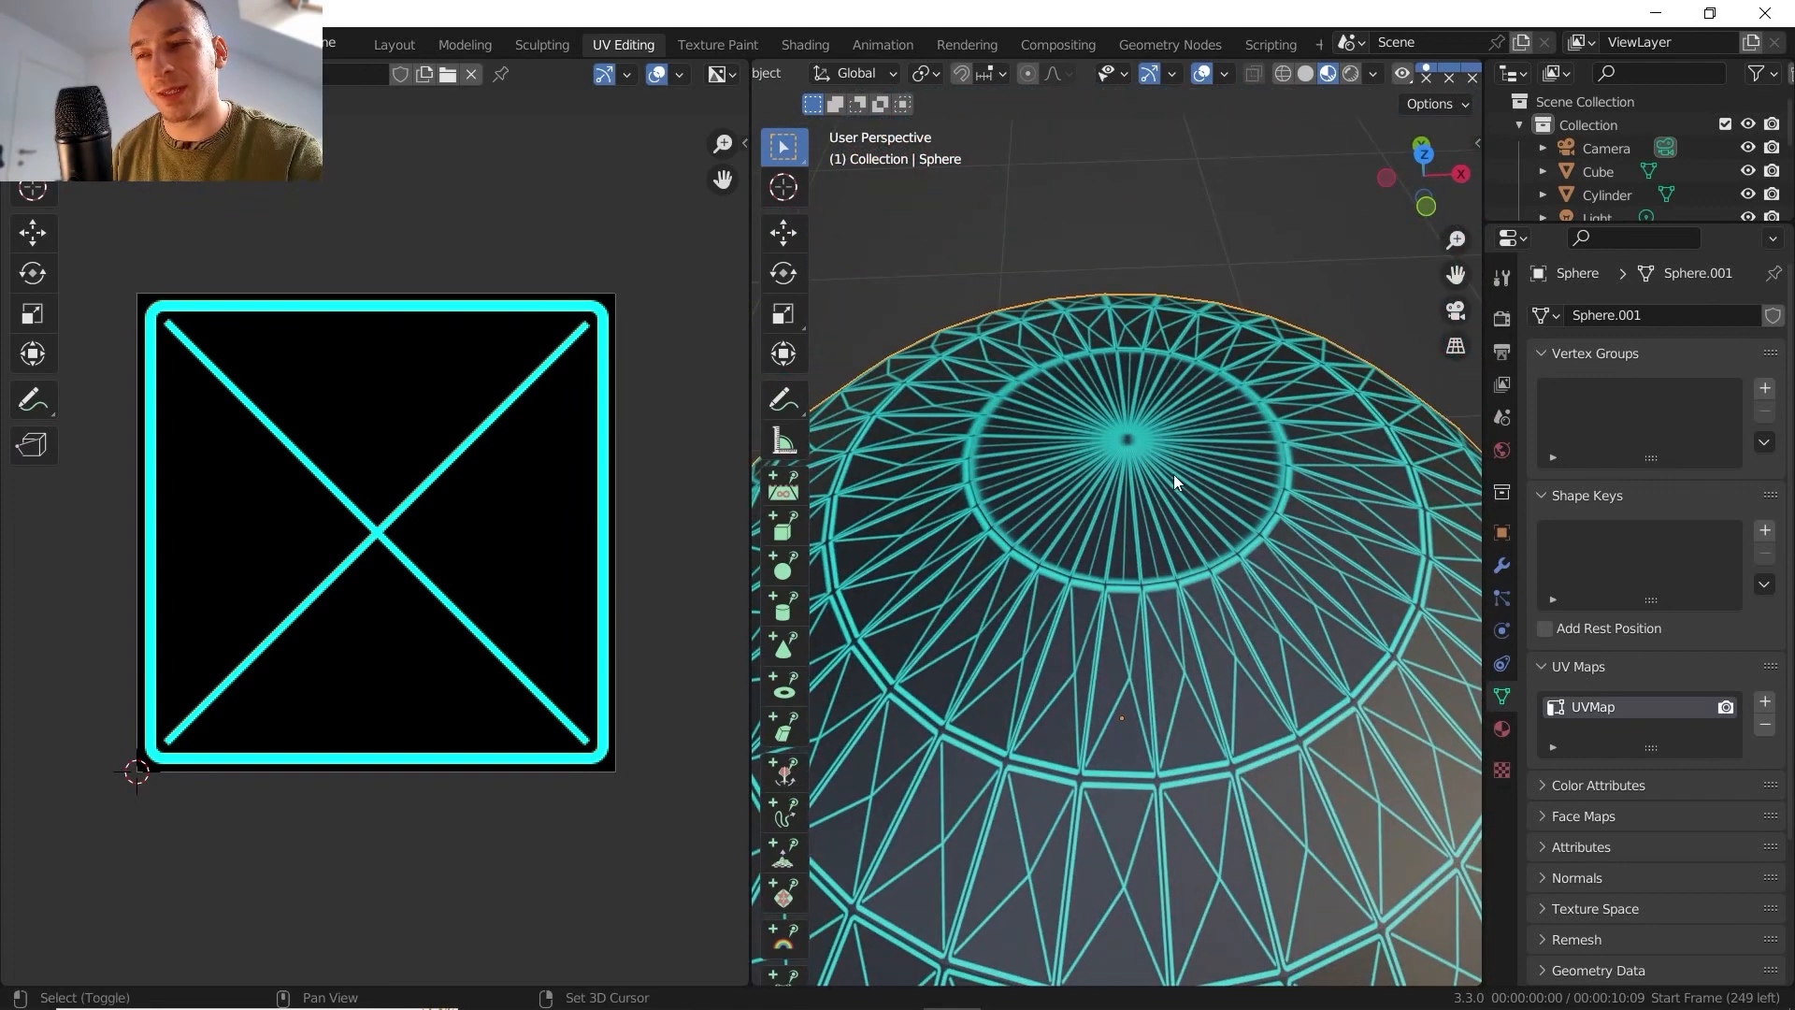
# - Unwrap the whole sphere in Edit Mode with Project from View, using the front orthographic view
pyautogui.press('Tab')
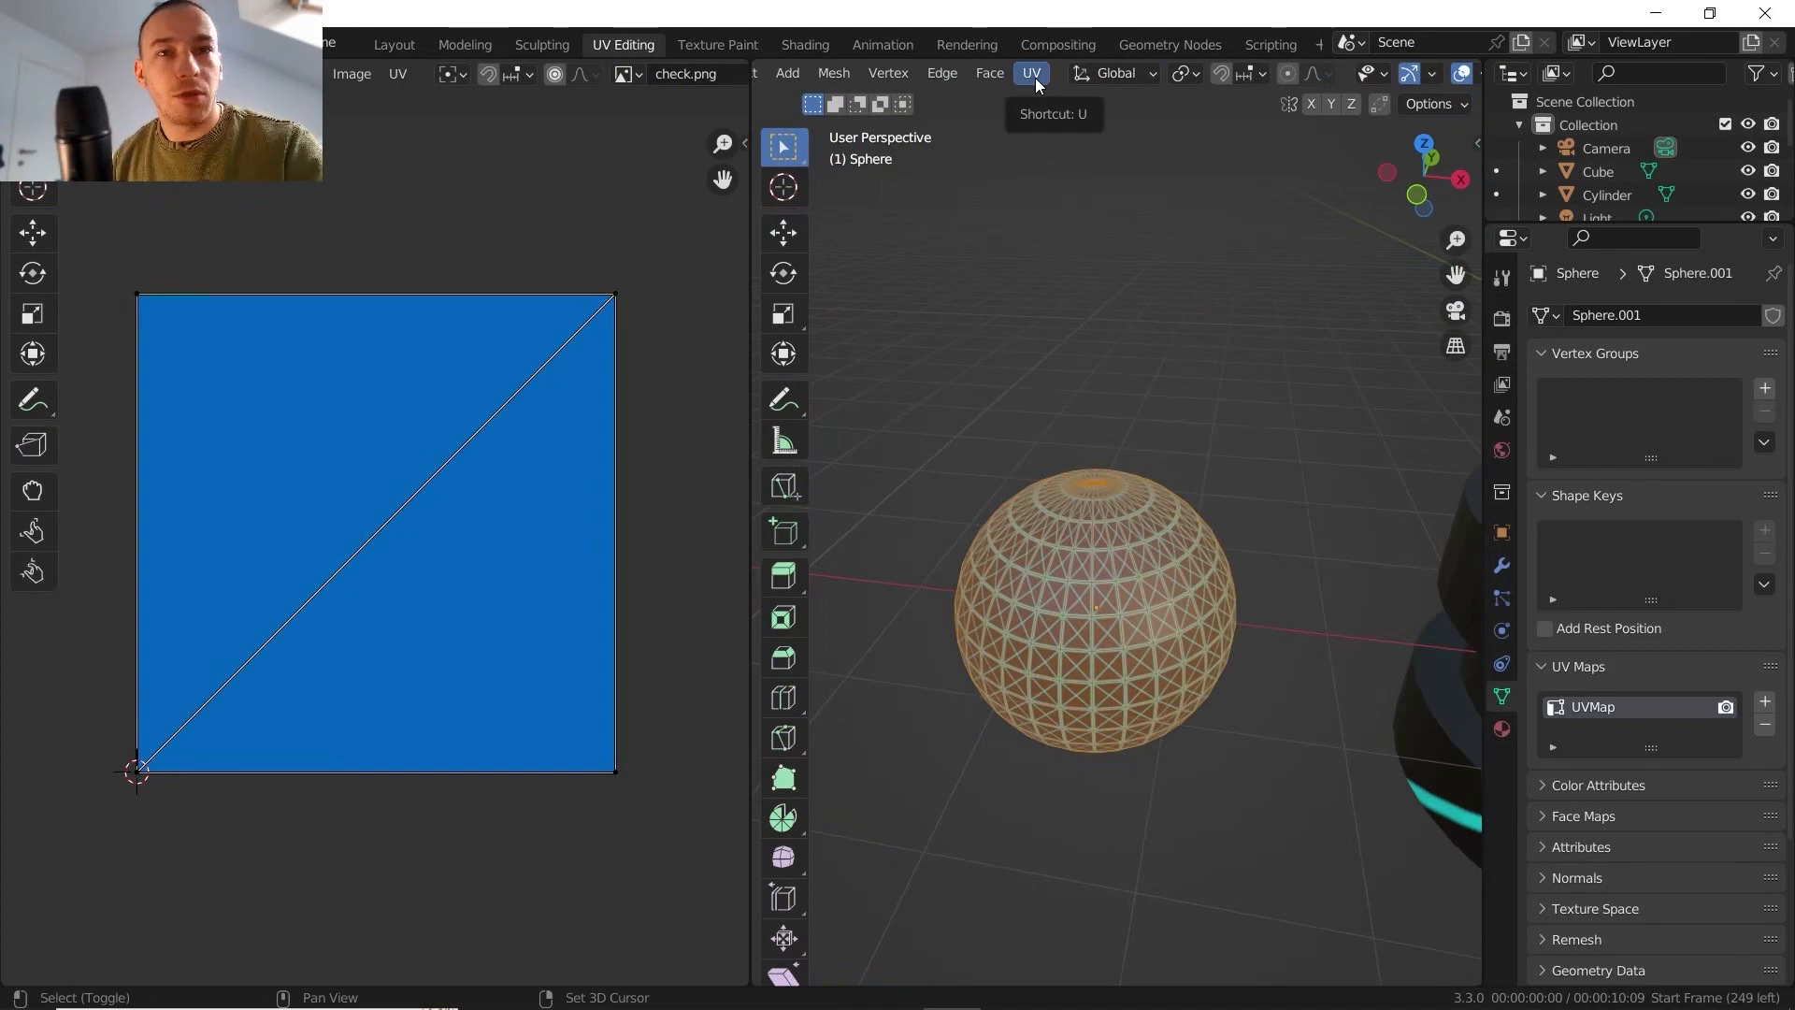
pyautogui.click(1033, 74)
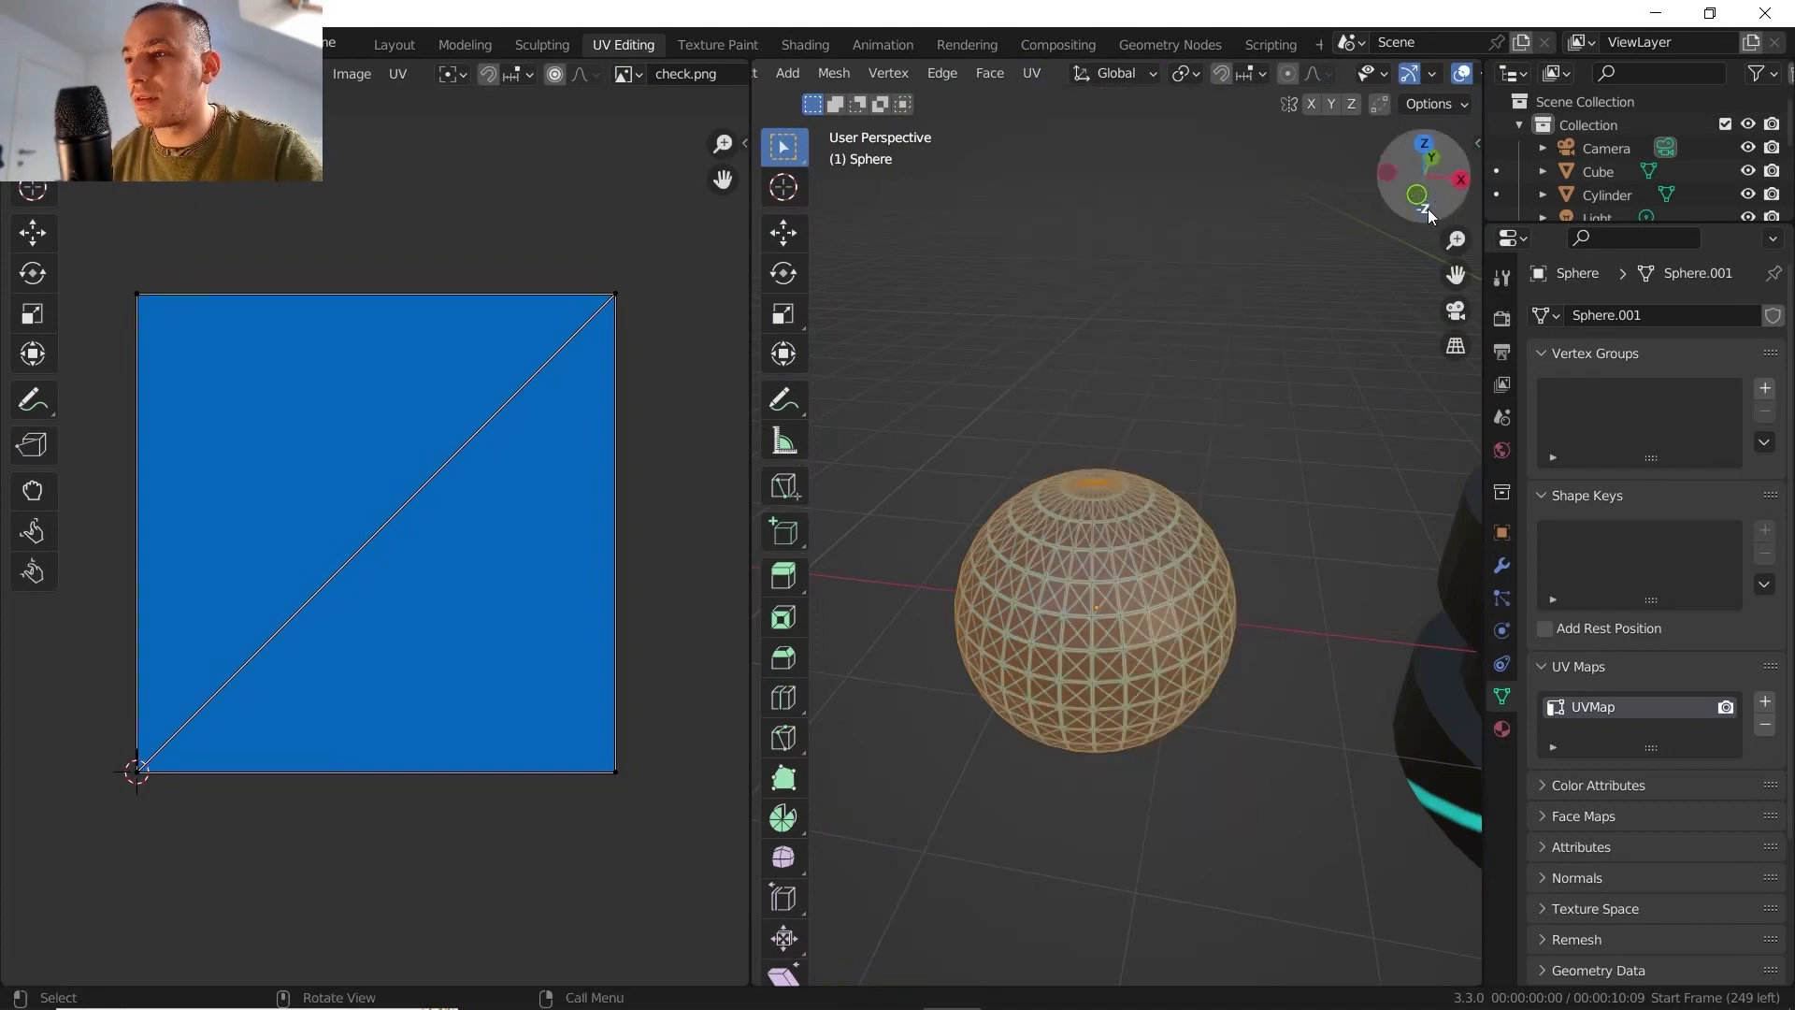
pyautogui.click(1418, 196)
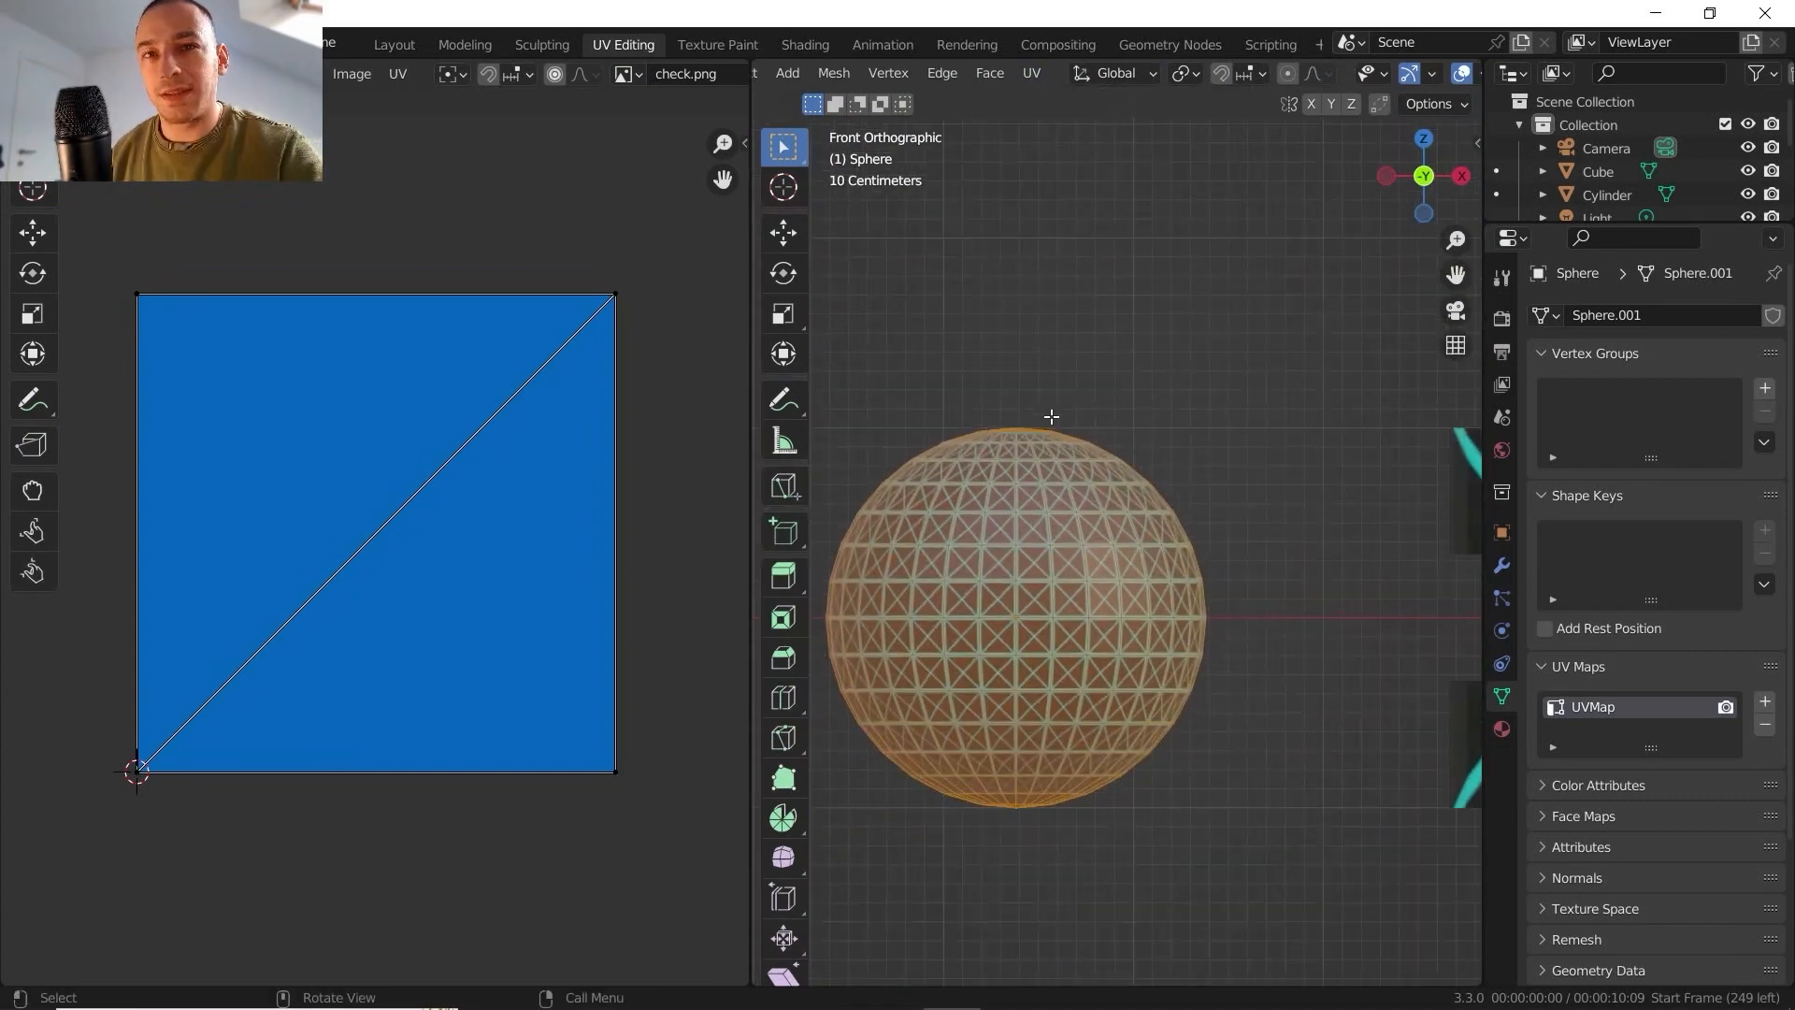
pyautogui.moveTo(1080, 433); pyautogui.dragTo(1094, 462, button='middle')
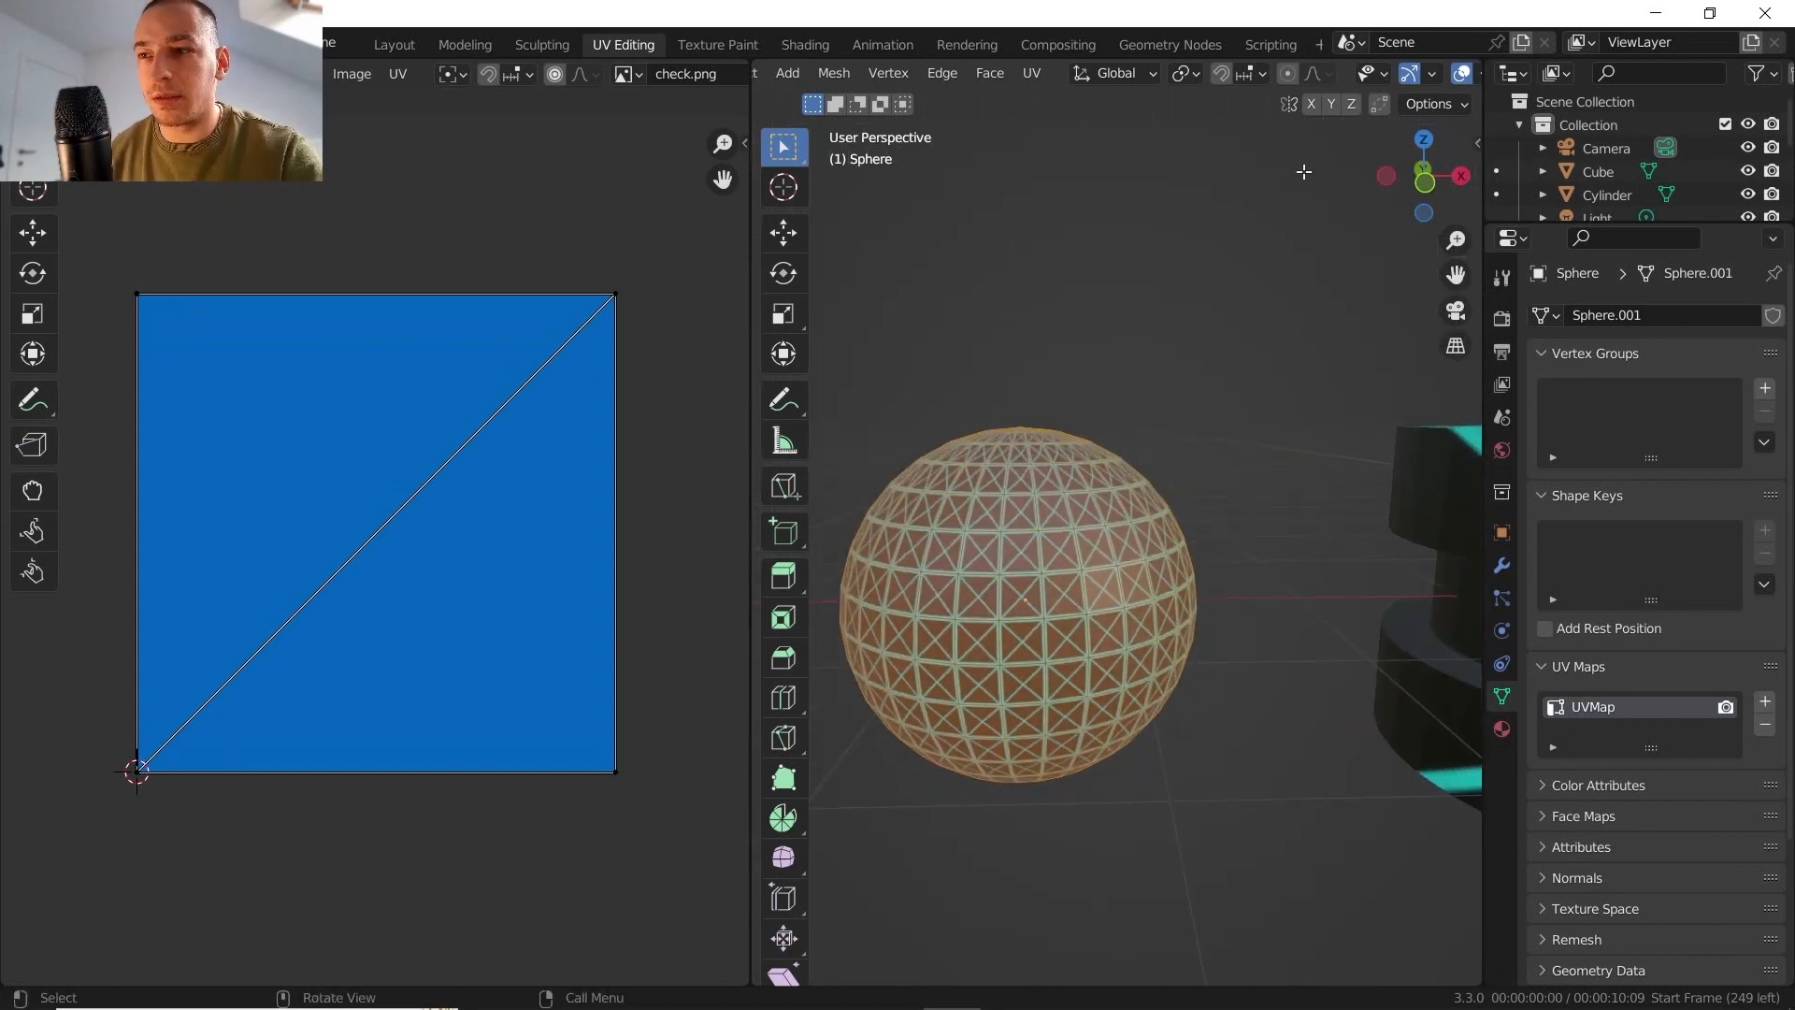
pyautogui.click(1422, 175)
pyautogui.keyDown('shift'); pyautogui.moveTo(1119, 395); pyautogui.dragTo(1128, 397, button='middle'); pyautogui.keyUp('shift')
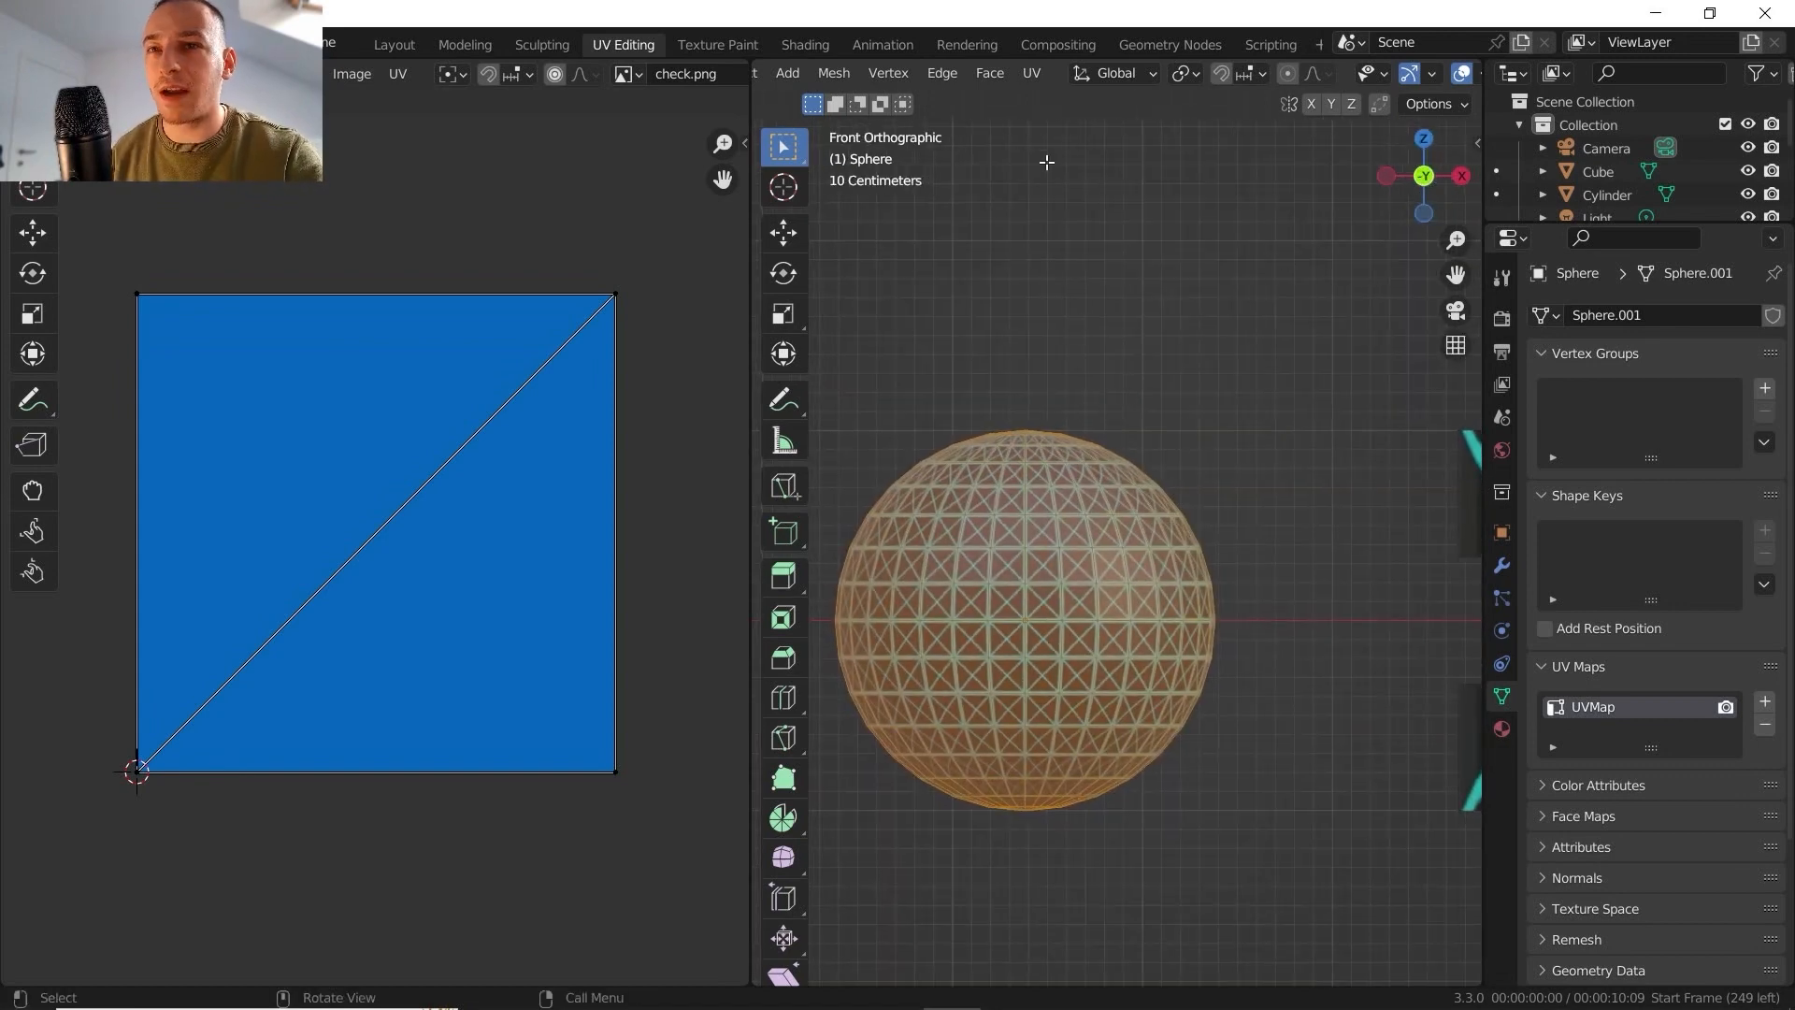
pyautogui.click(1031, 77)
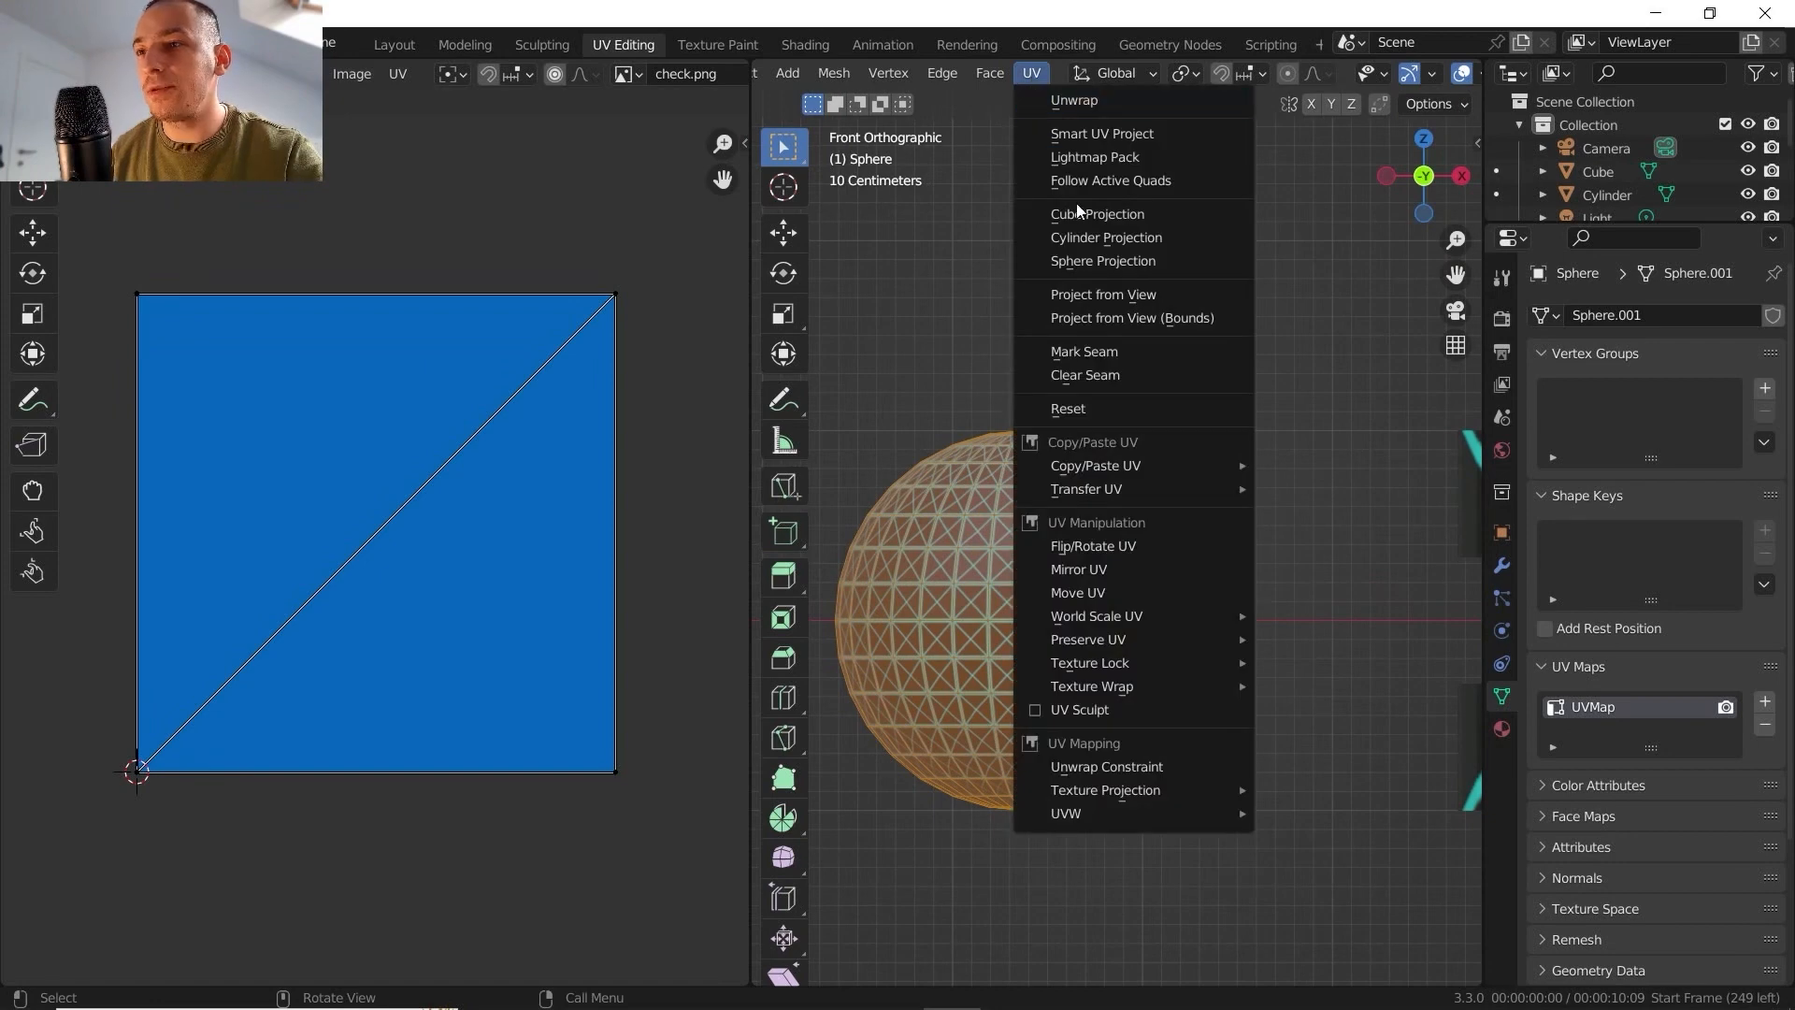
pyautogui.click(1124, 296)
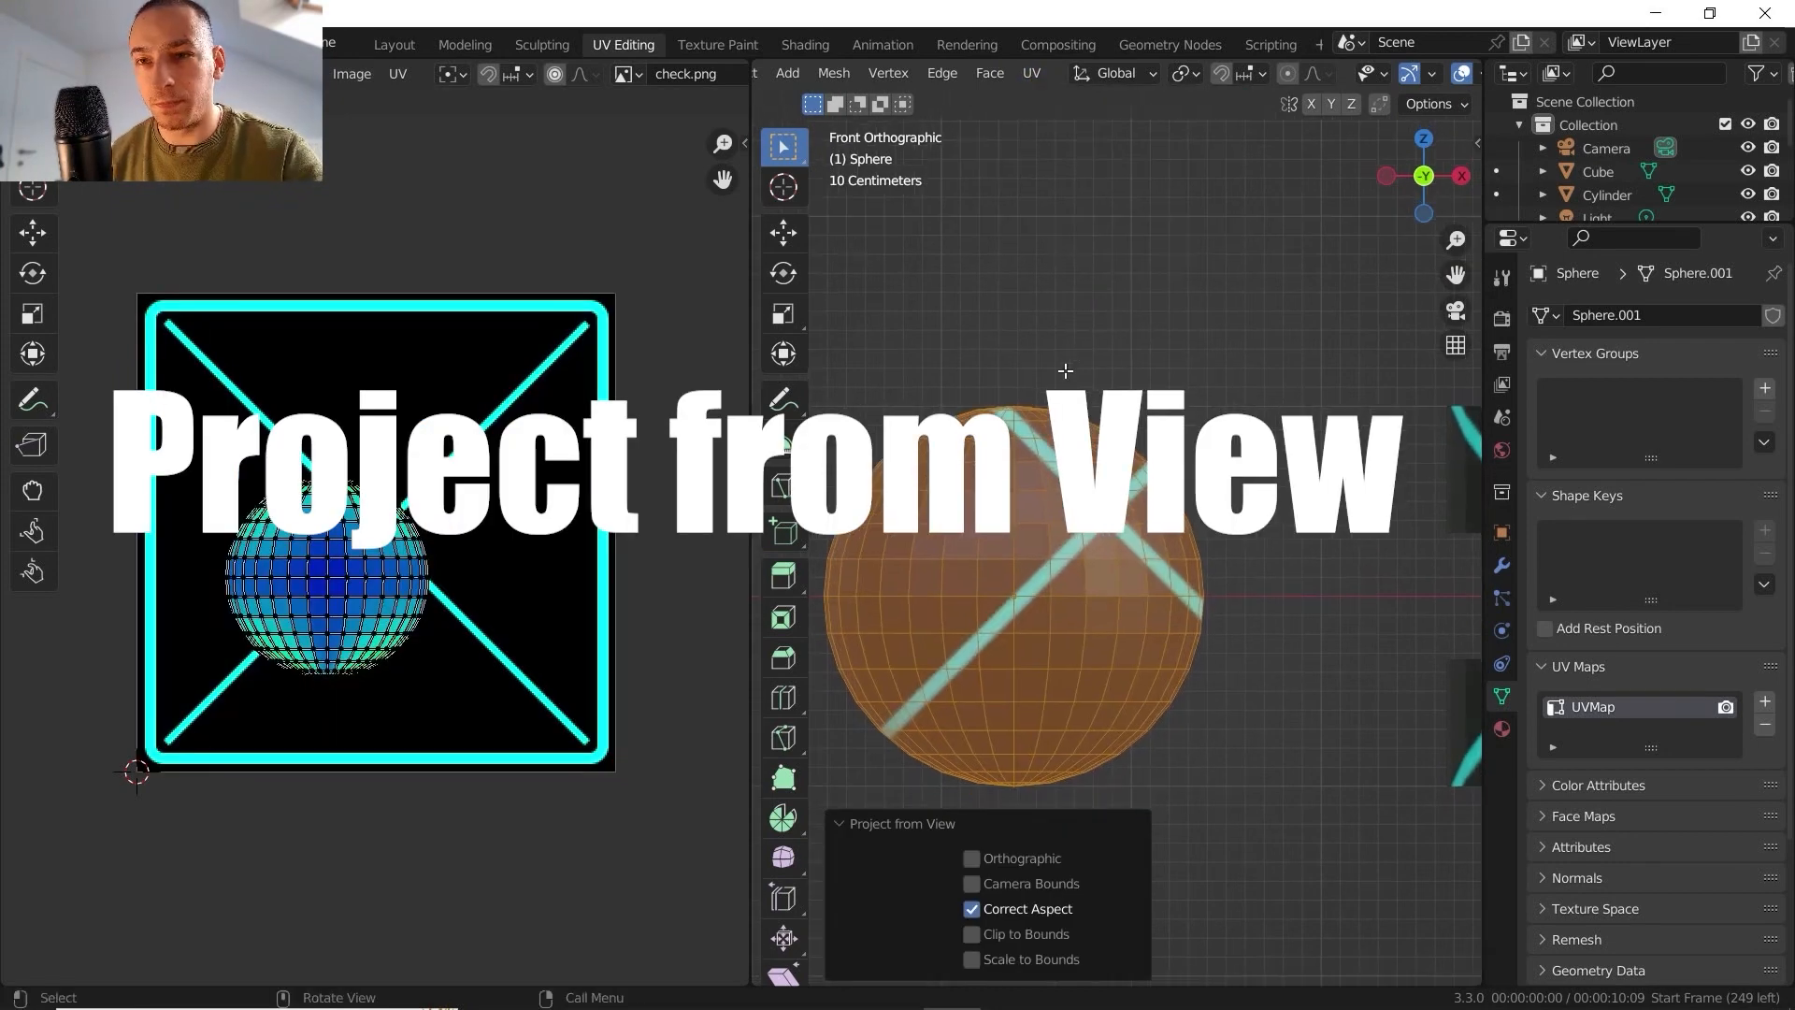
# - Compare the front-projected UV layout with the texture on the sphere, looking at it from the front and from above
pyautogui.moveTo(360, 530); pyautogui.dragTo(398, 515, button='middle')
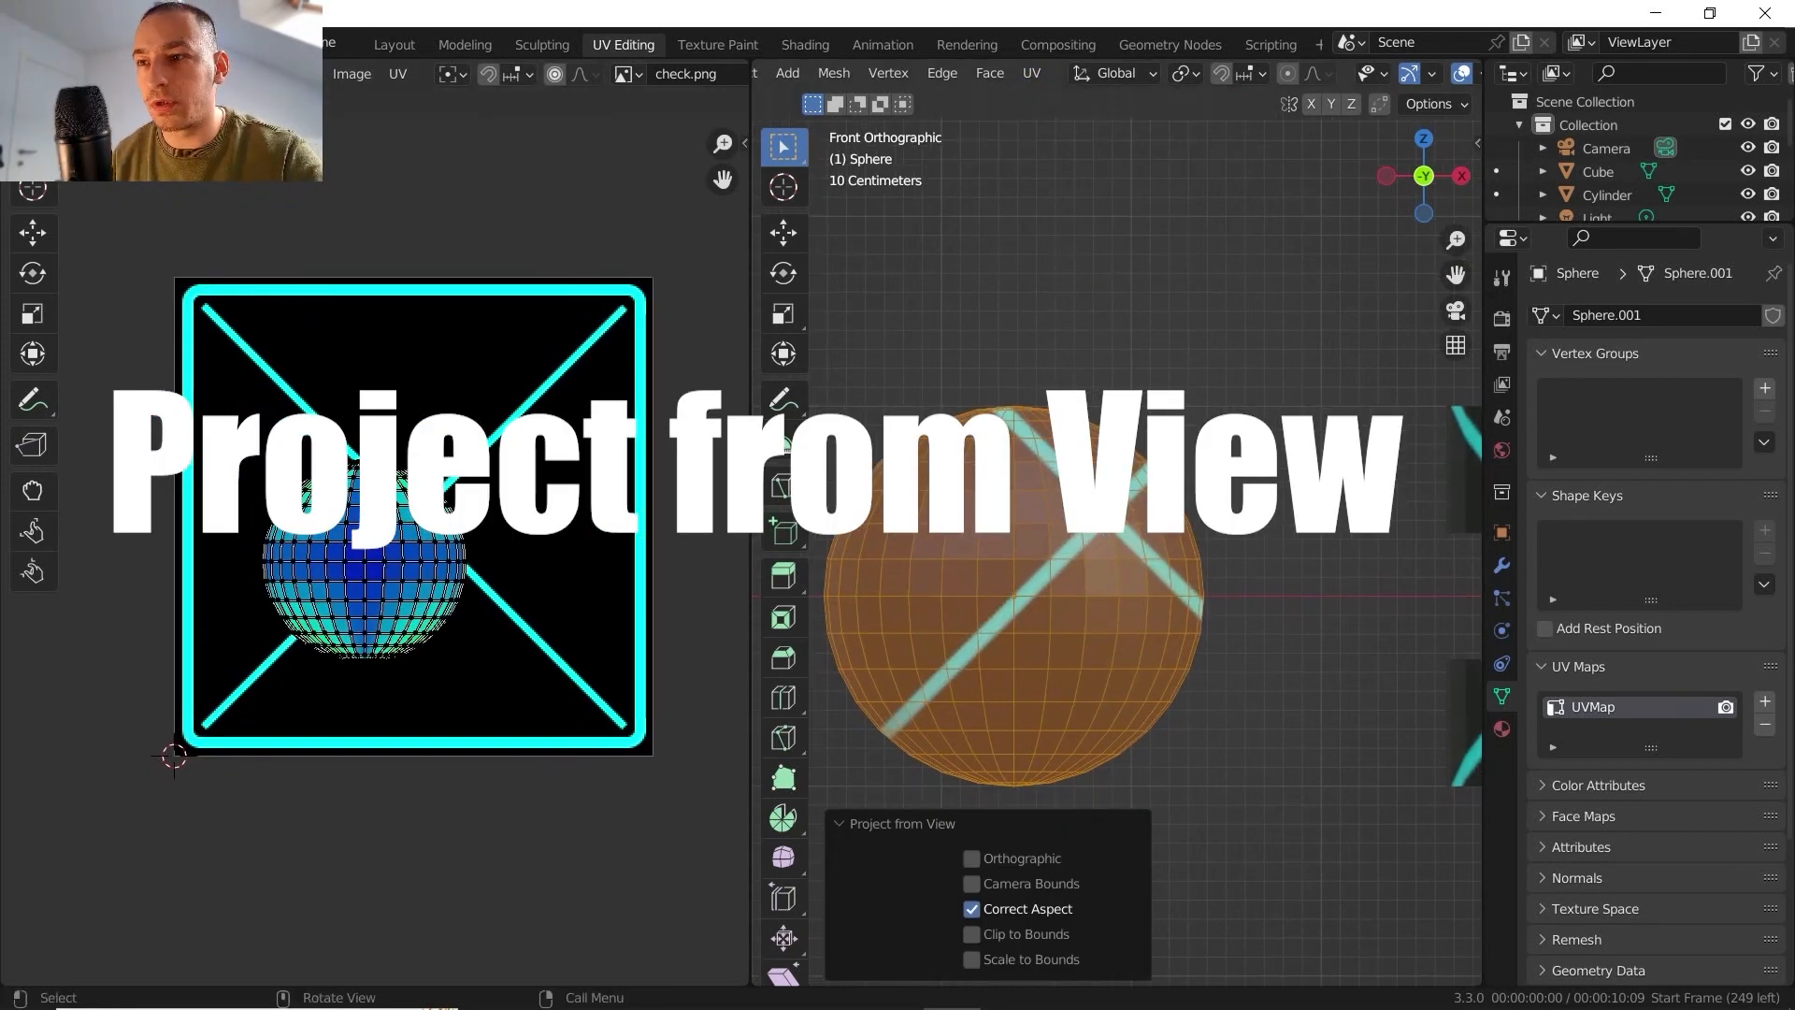
pyautogui.scroll(1, 1014, 421)
pyautogui.scroll(2, 243, 539)
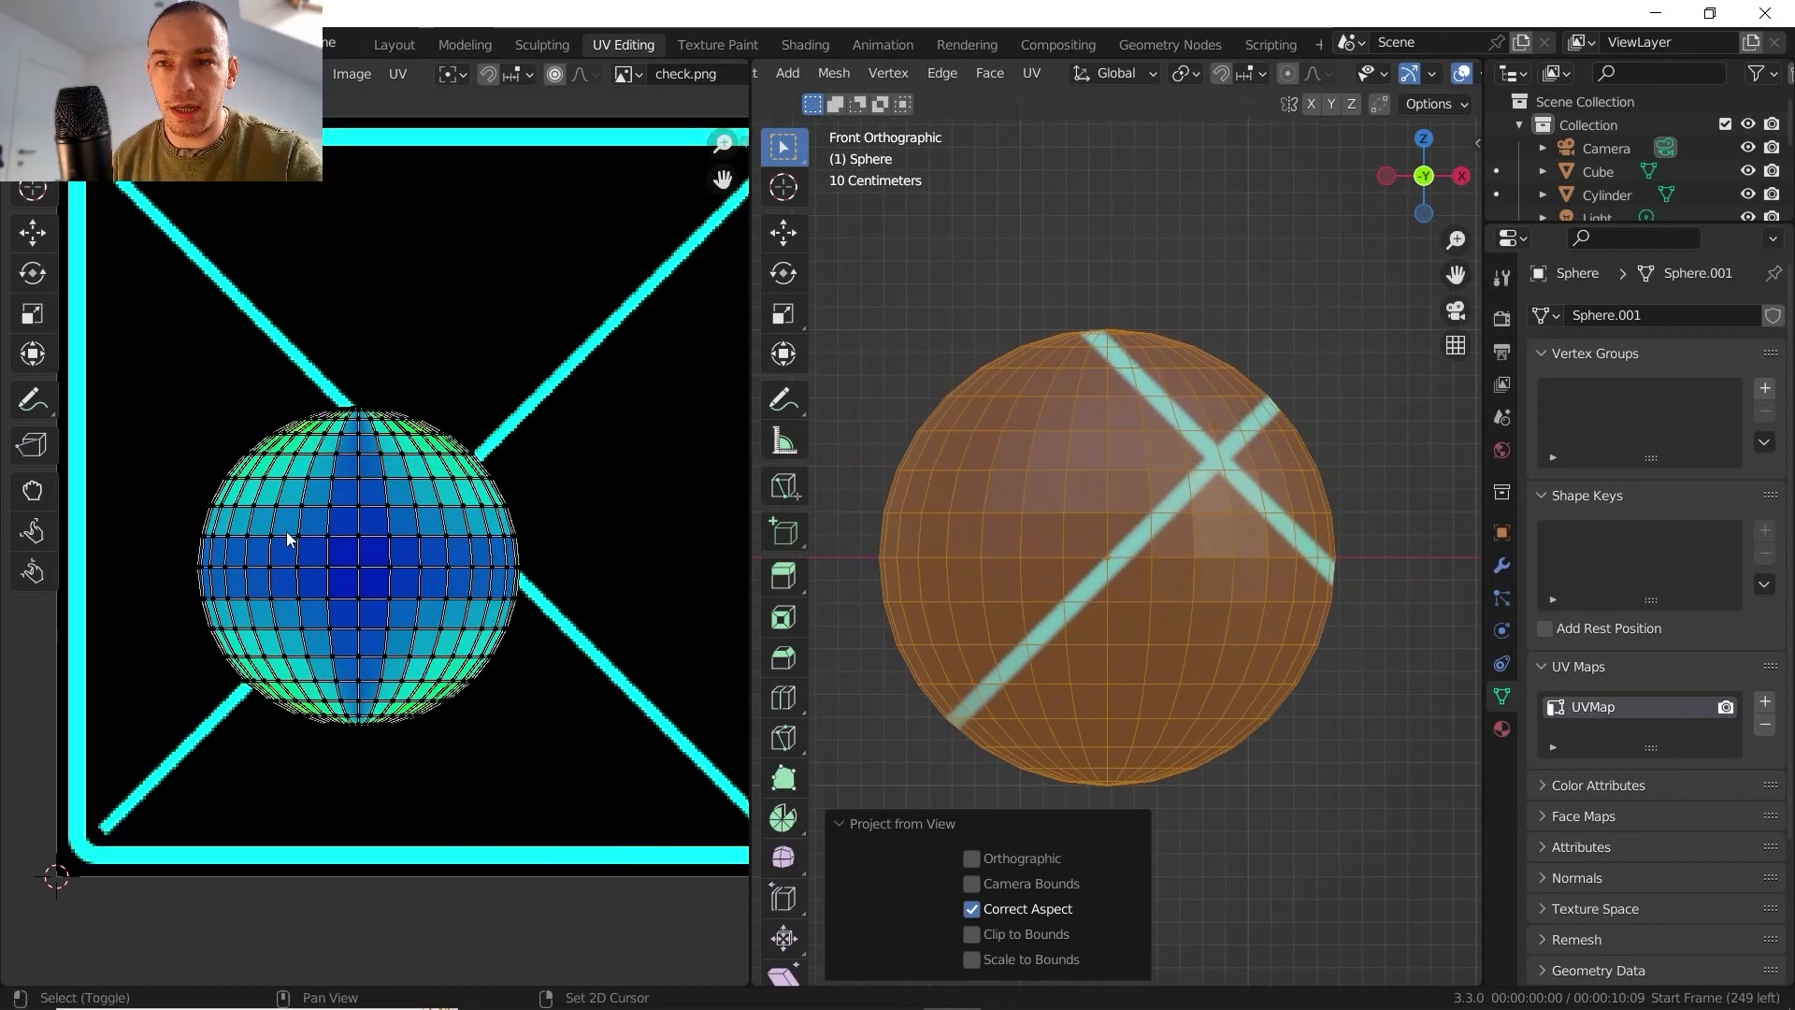
pyautogui.moveTo(287, 539); pyautogui.dragTo(336, 524, button='middle')
pyautogui.moveTo(963, 510)
pyautogui.mouseDown(button='middle')
pyautogui.moveTo(991, 495)
pyautogui.moveTo(979, 505)
pyautogui.mouseUp(button='middle')
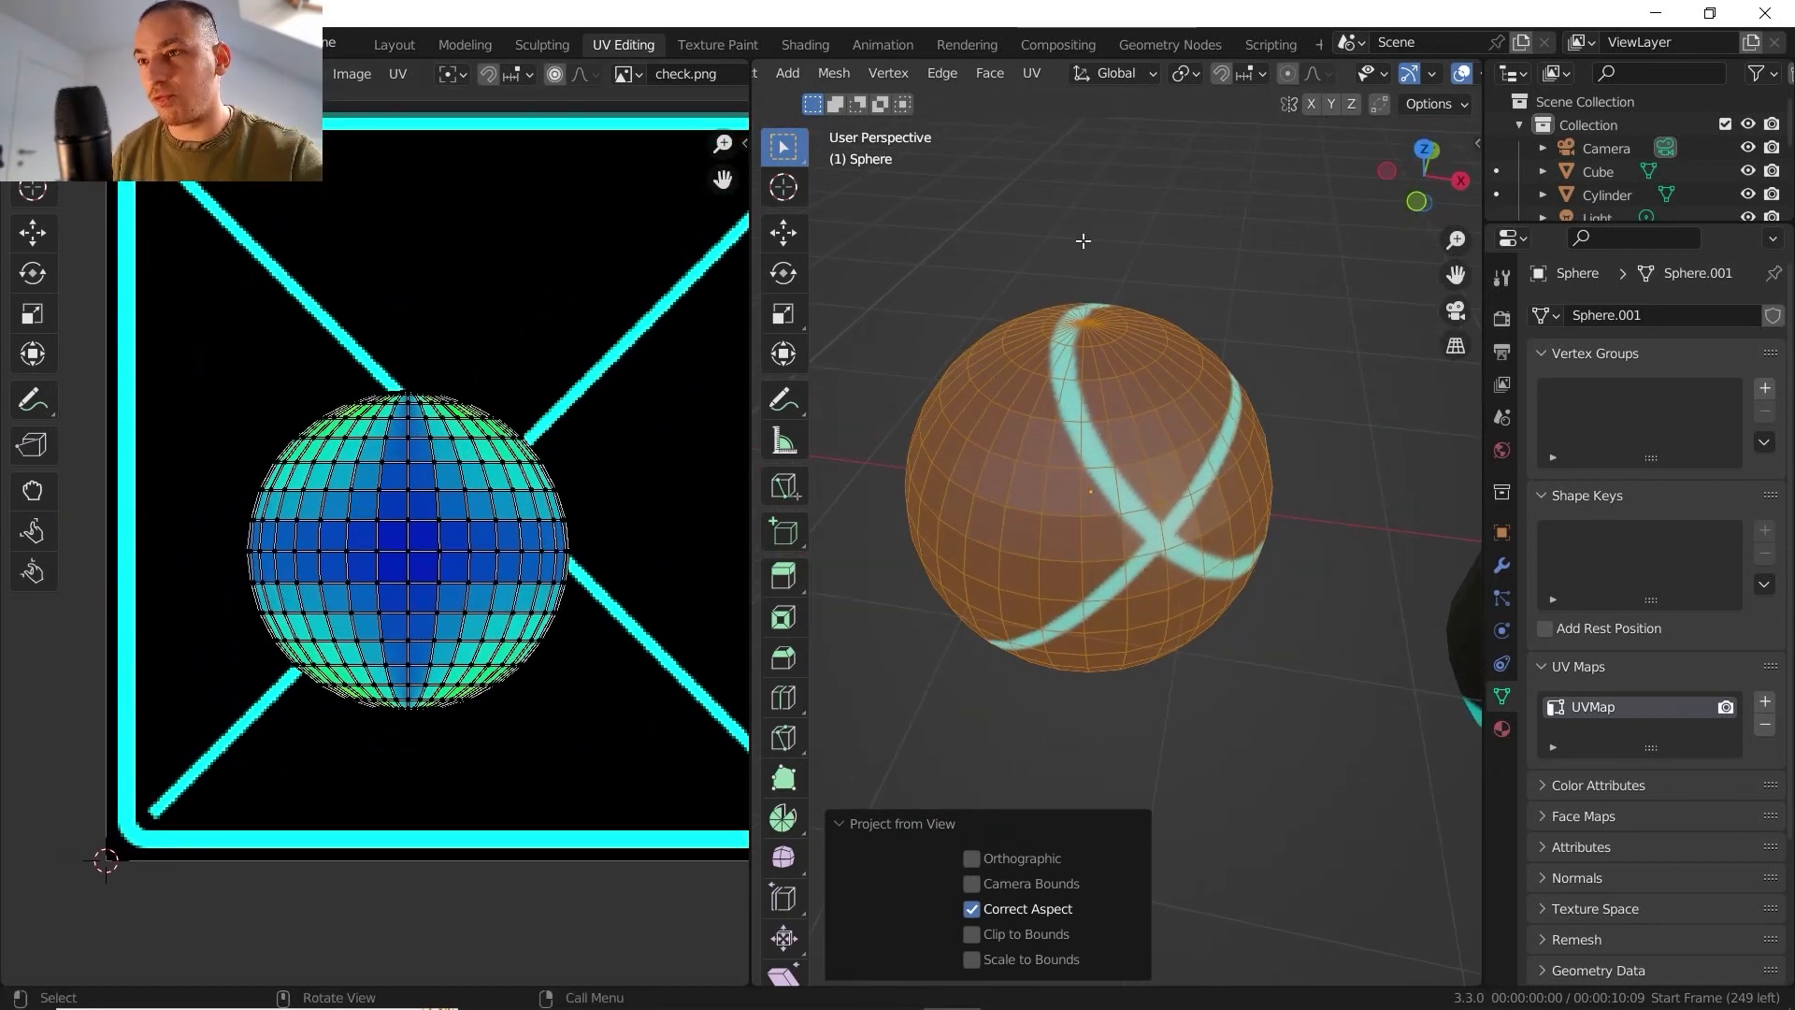
pyautogui.press('Tab')
pyautogui.moveTo(1120, 366); pyautogui.dragTo(1116, 436, button='middle')
# - Unwrap the sphere again with Project from View from the current tilted top view and inspect the overlapping UVs
pyautogui.press('Tab')
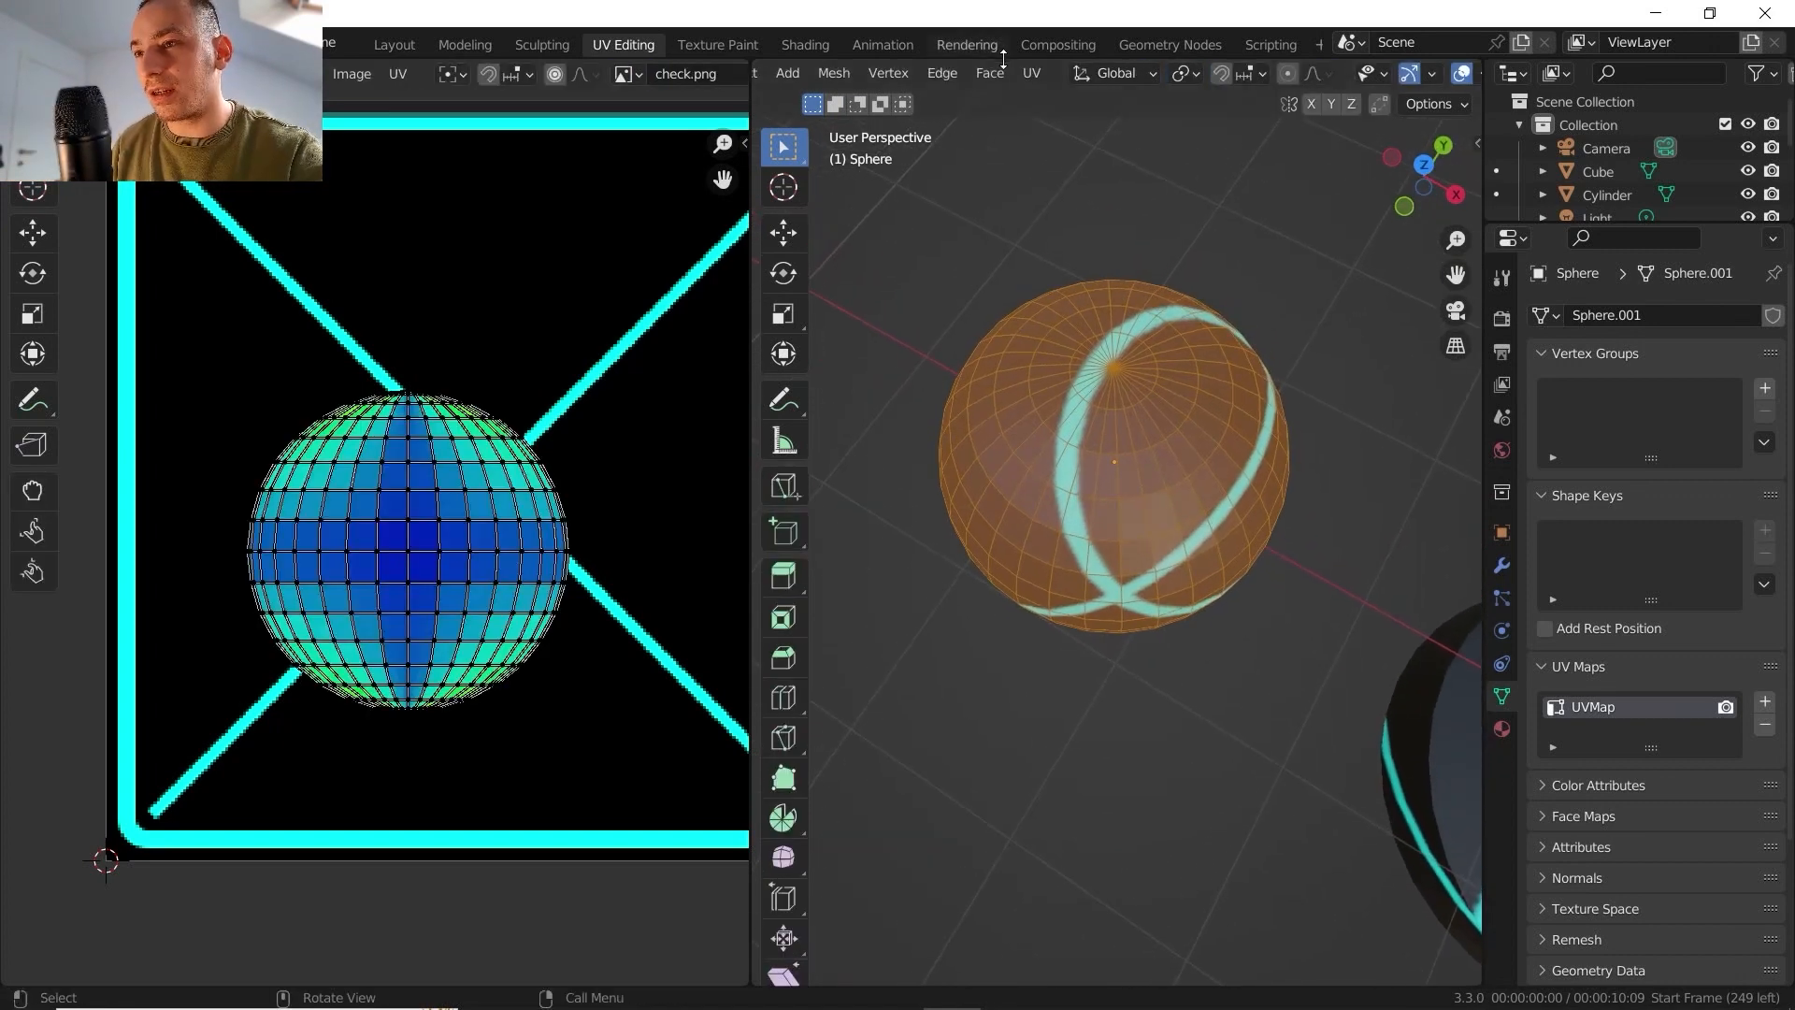
pyautogui.click(1031, 72)
pyautogui.click(1079, 300)
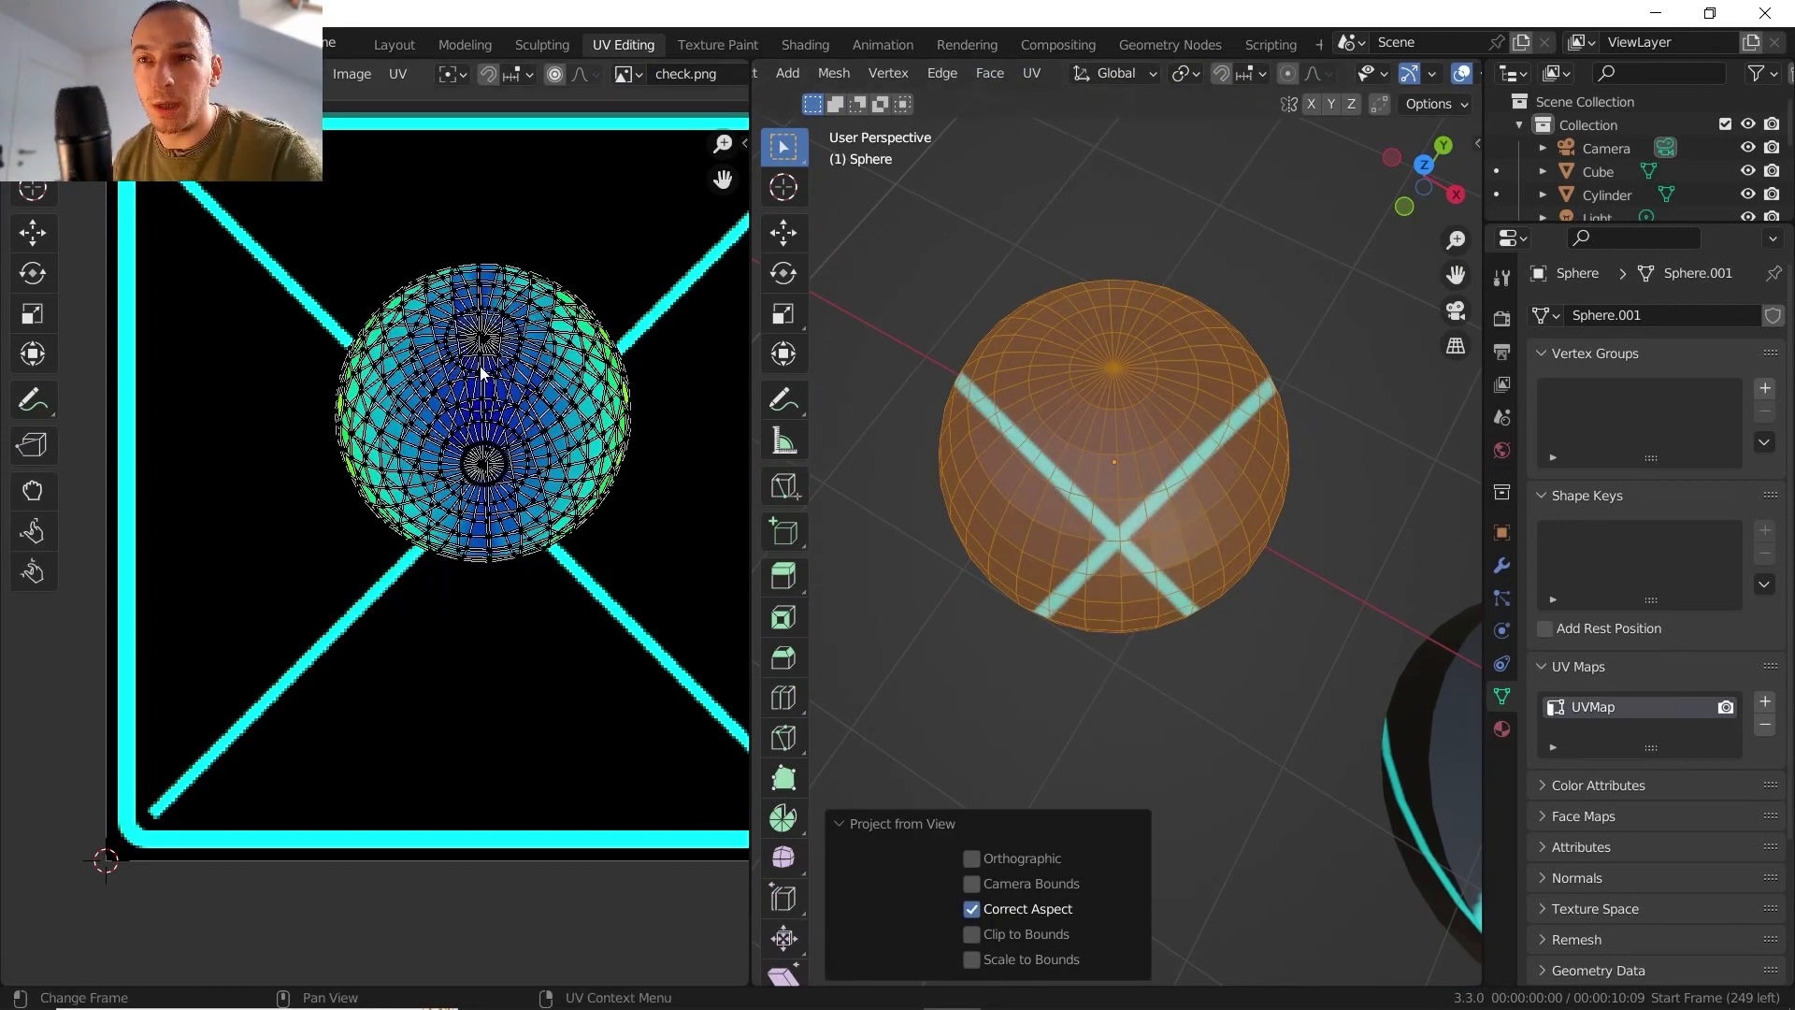
pyautogui.keyDown('shift'); pyautogui.moveTo(1040, 439); pyautogui.dragTo(1029, 482, button='middle'); pyautogui.keyUp('shift')
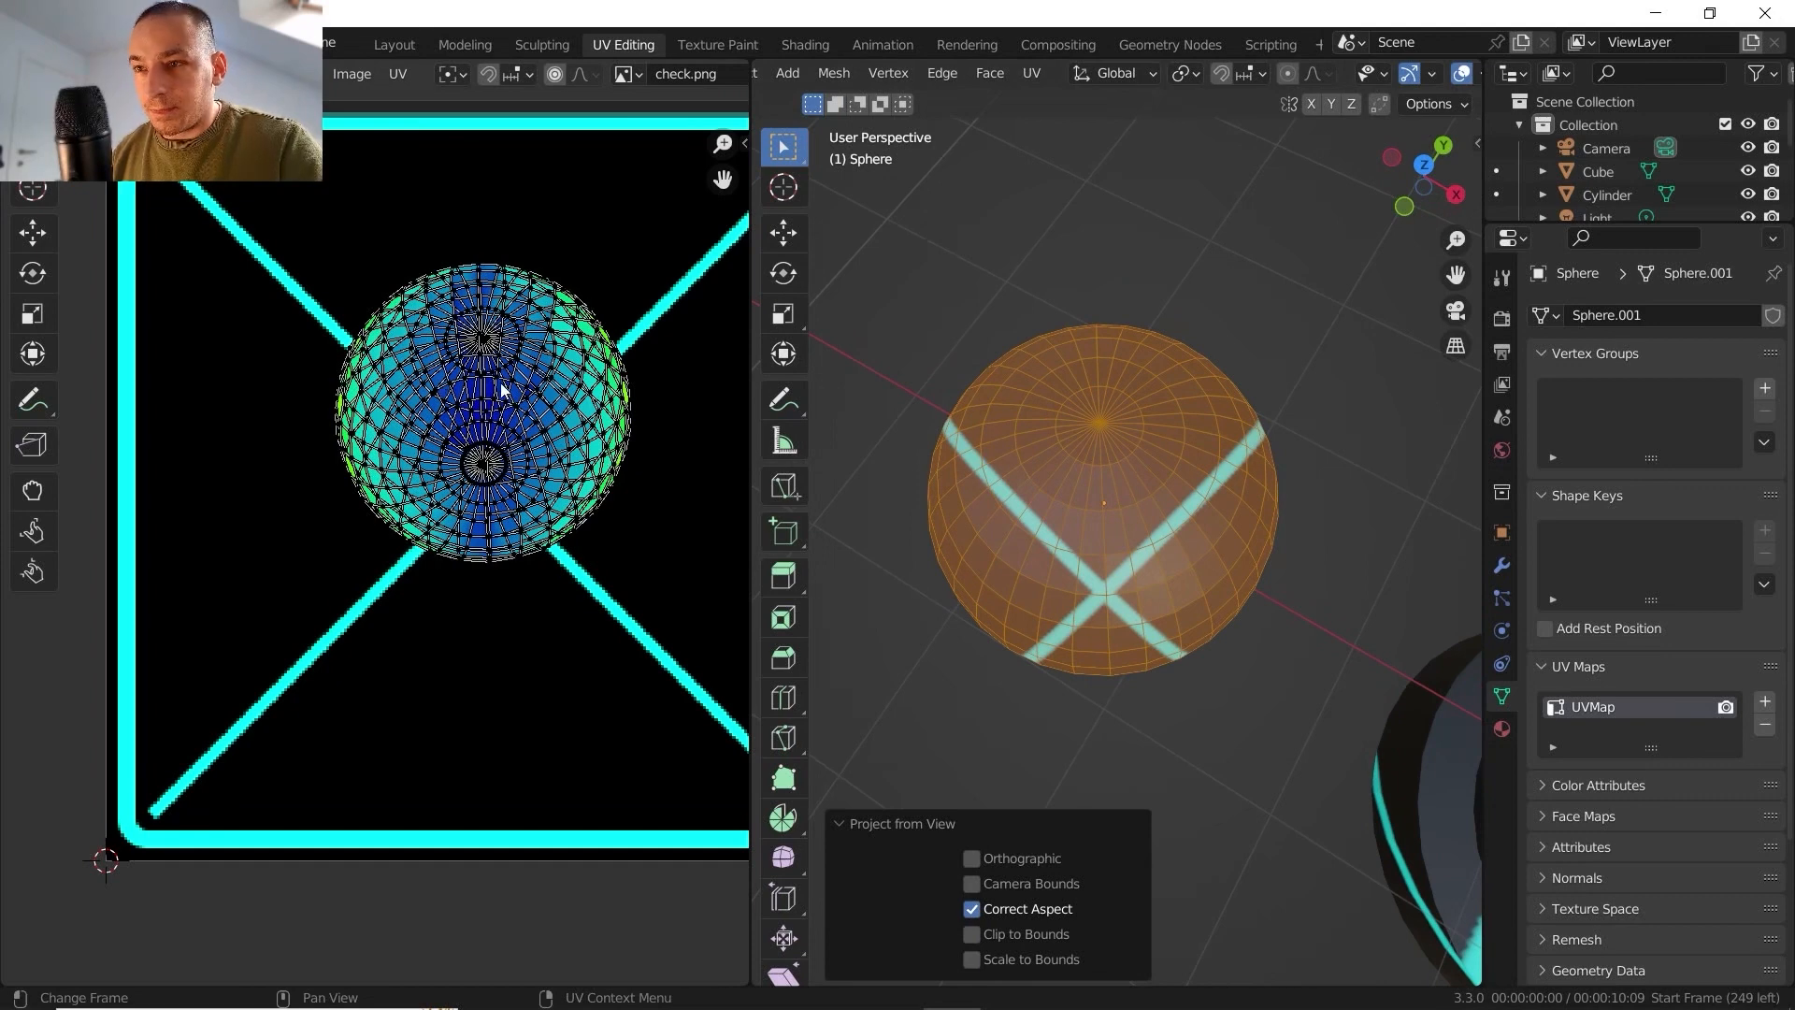
pyautogui.scroll(4, 501, 391)
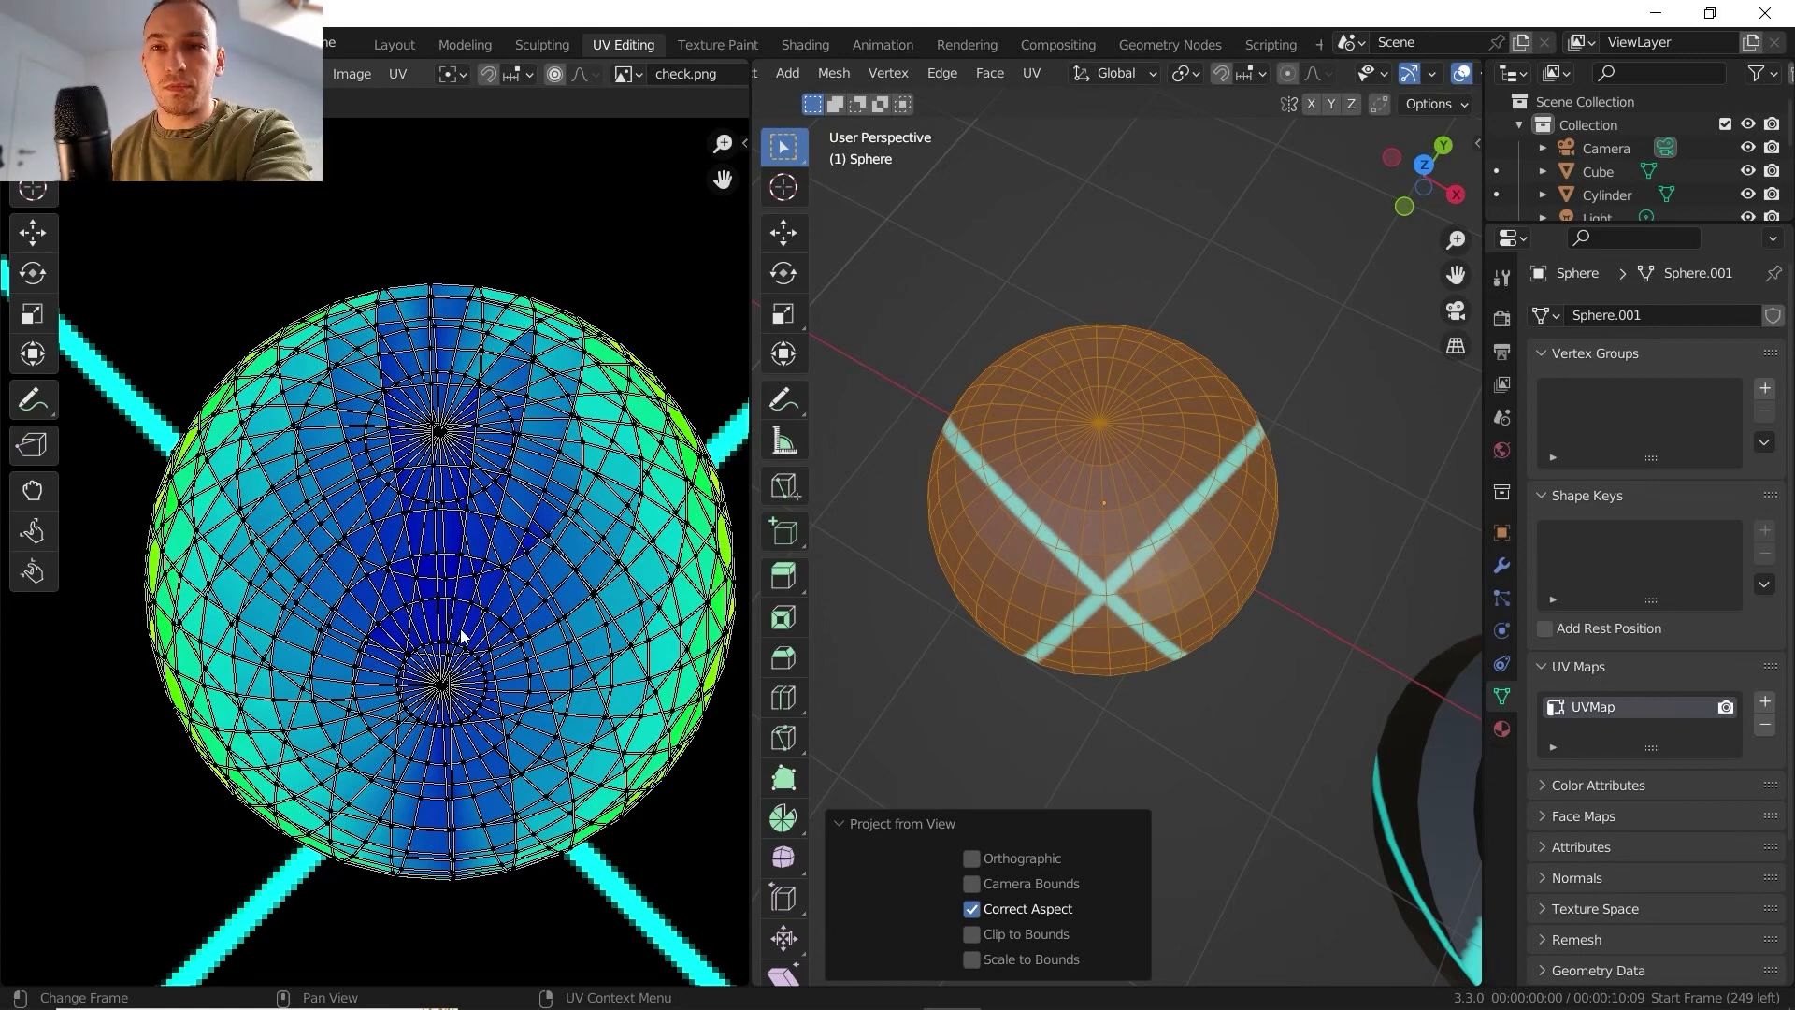
# - Move all the sphere's UVs down so the texture's cross is centred on the pole, and check the sphere in Object Mode
pyautogui.press('Home')
pyautogui.press('a')
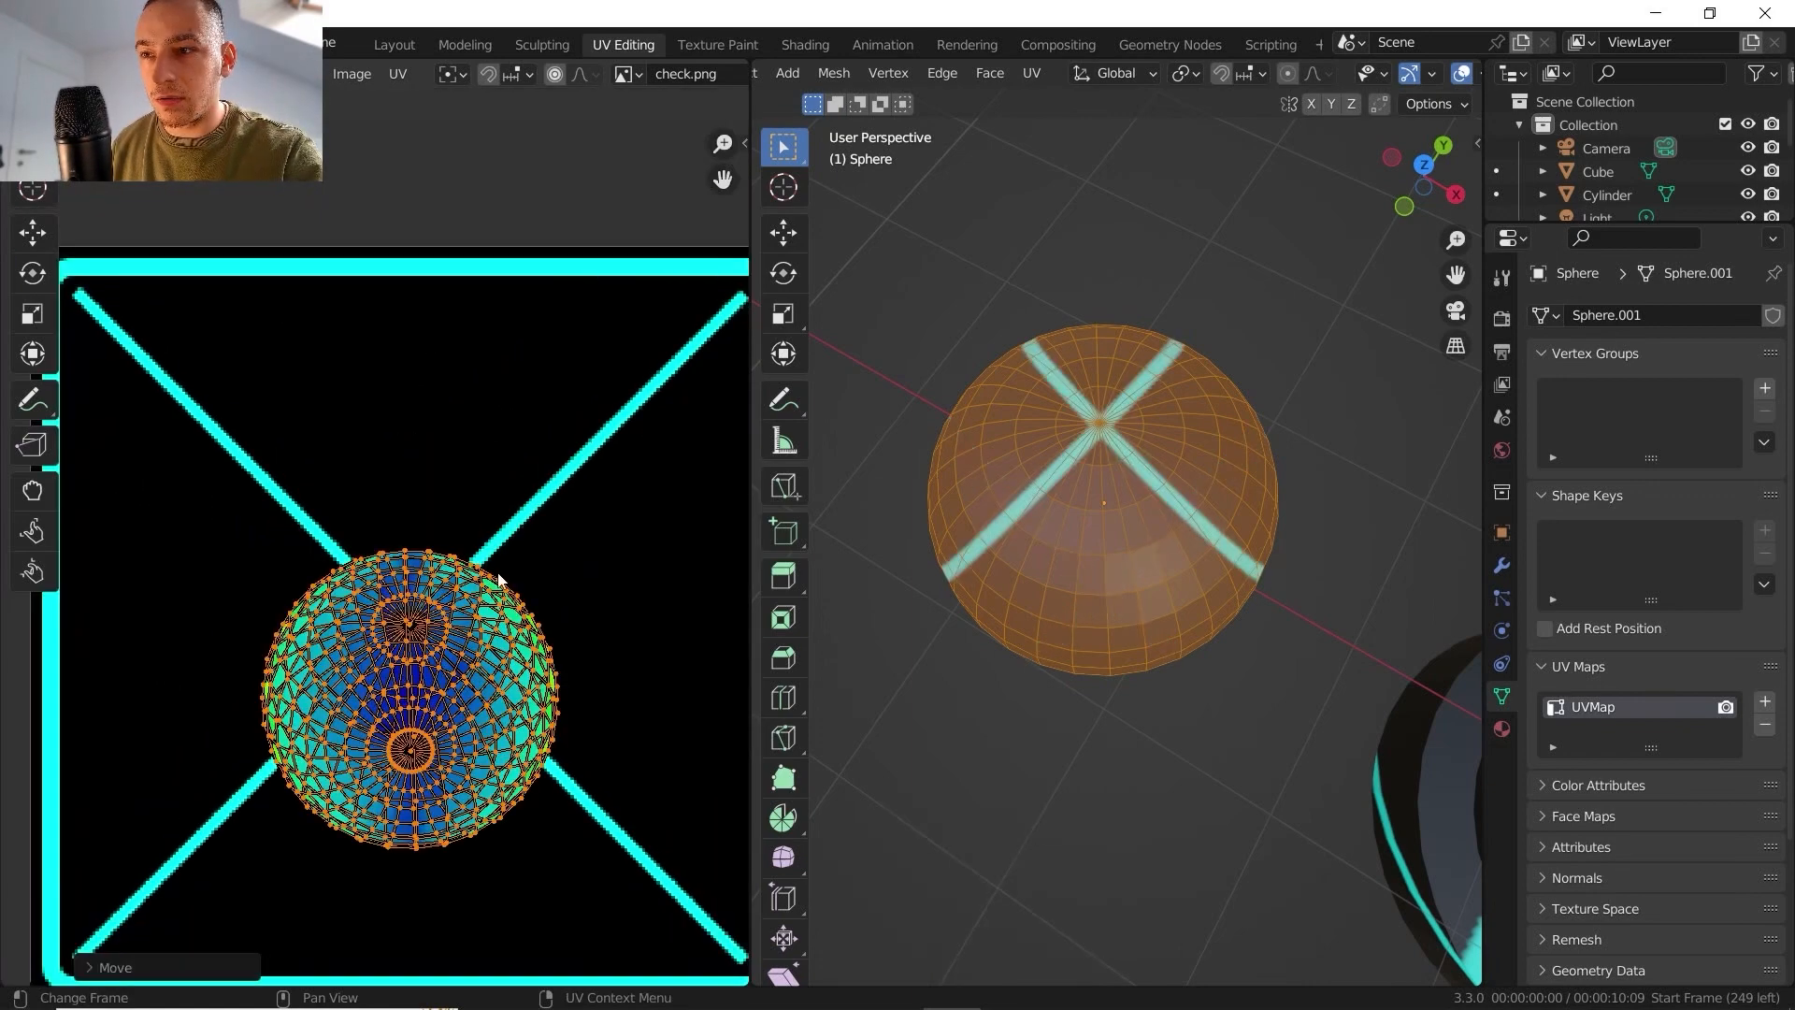
pyautogui.press('Tab')
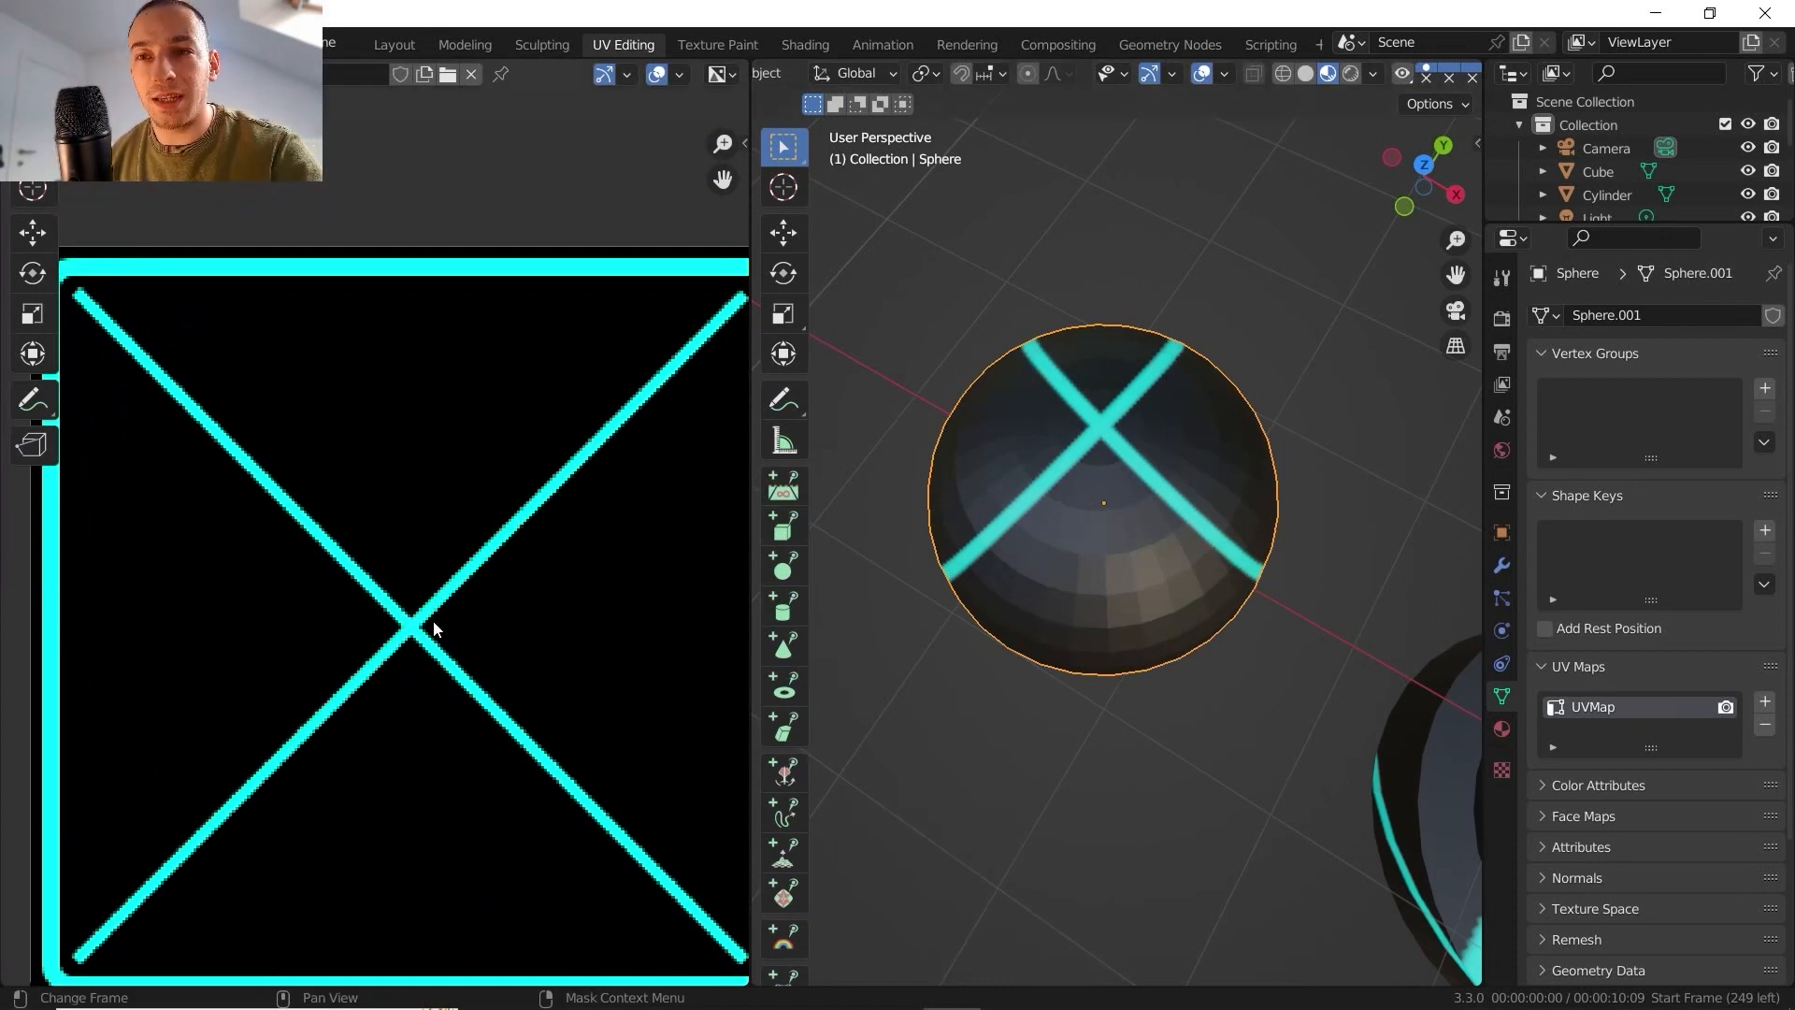
pyautogui.scroll(-1, 434, 620)
pyautogui.moveTo(1130, 564); pyautogui.dragTo(1050, 513, button='middle')
pyautogui.keyDown('shift'); pyautogui.moveTo(1071, 612); pyautogui.dragTo(1063, 557, button='middle'); pyautogui.keyUp('shift')
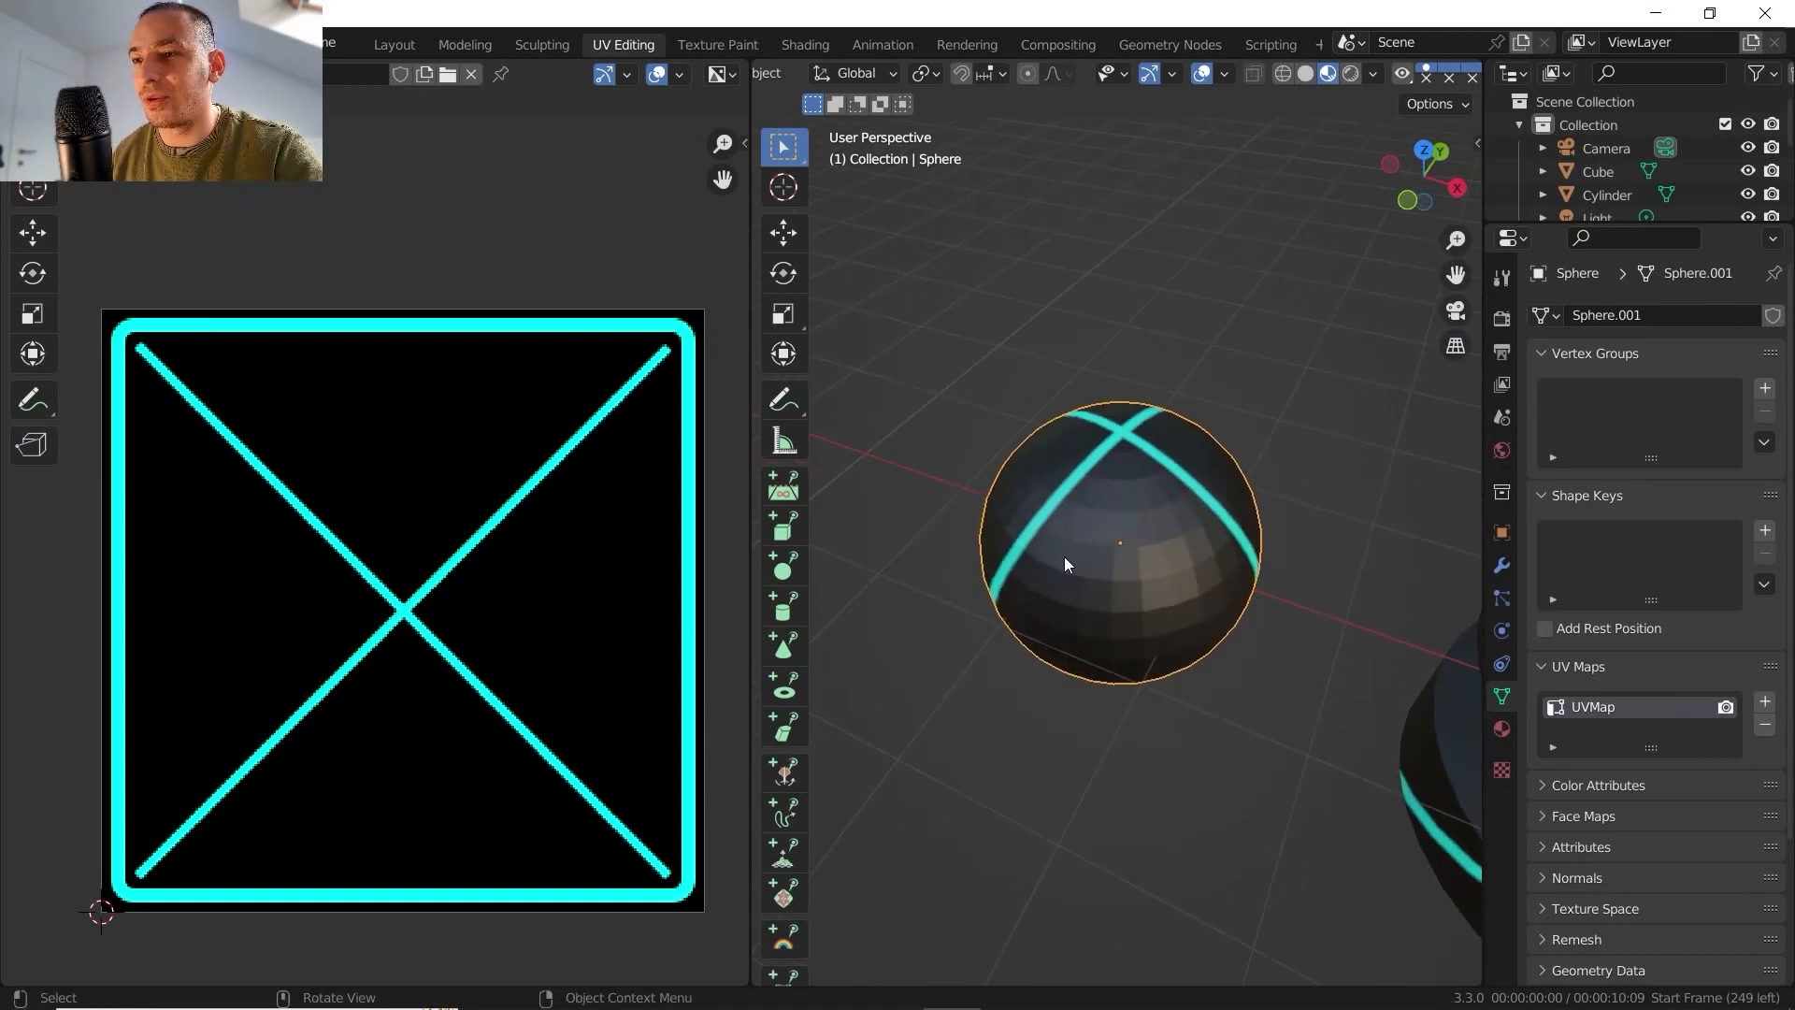
# - Select the Suzanne monkey head and unwrap it in Edit Mode with Project from View from an angled front view
pyautogui.scroll(-5, 1064, 557)
pyautogui.keyDown('shift'); pyautogui.moveTo(1180, 595); pyautogui.dragTo(1385, 481, button='middle'); pyautogui.keyUp('shift')
pyautogui.moveTo(1271, 573); pyautogui.dragTo(1098, 491, button='middle')
pyautogui.scroll(5, 1120, 538)
pyautogui.click(1120, 529)
pyautogui.press('Tab')
pyautogui.scroll(-1, 1114, 509)
pyautogui.click(1031, 73)
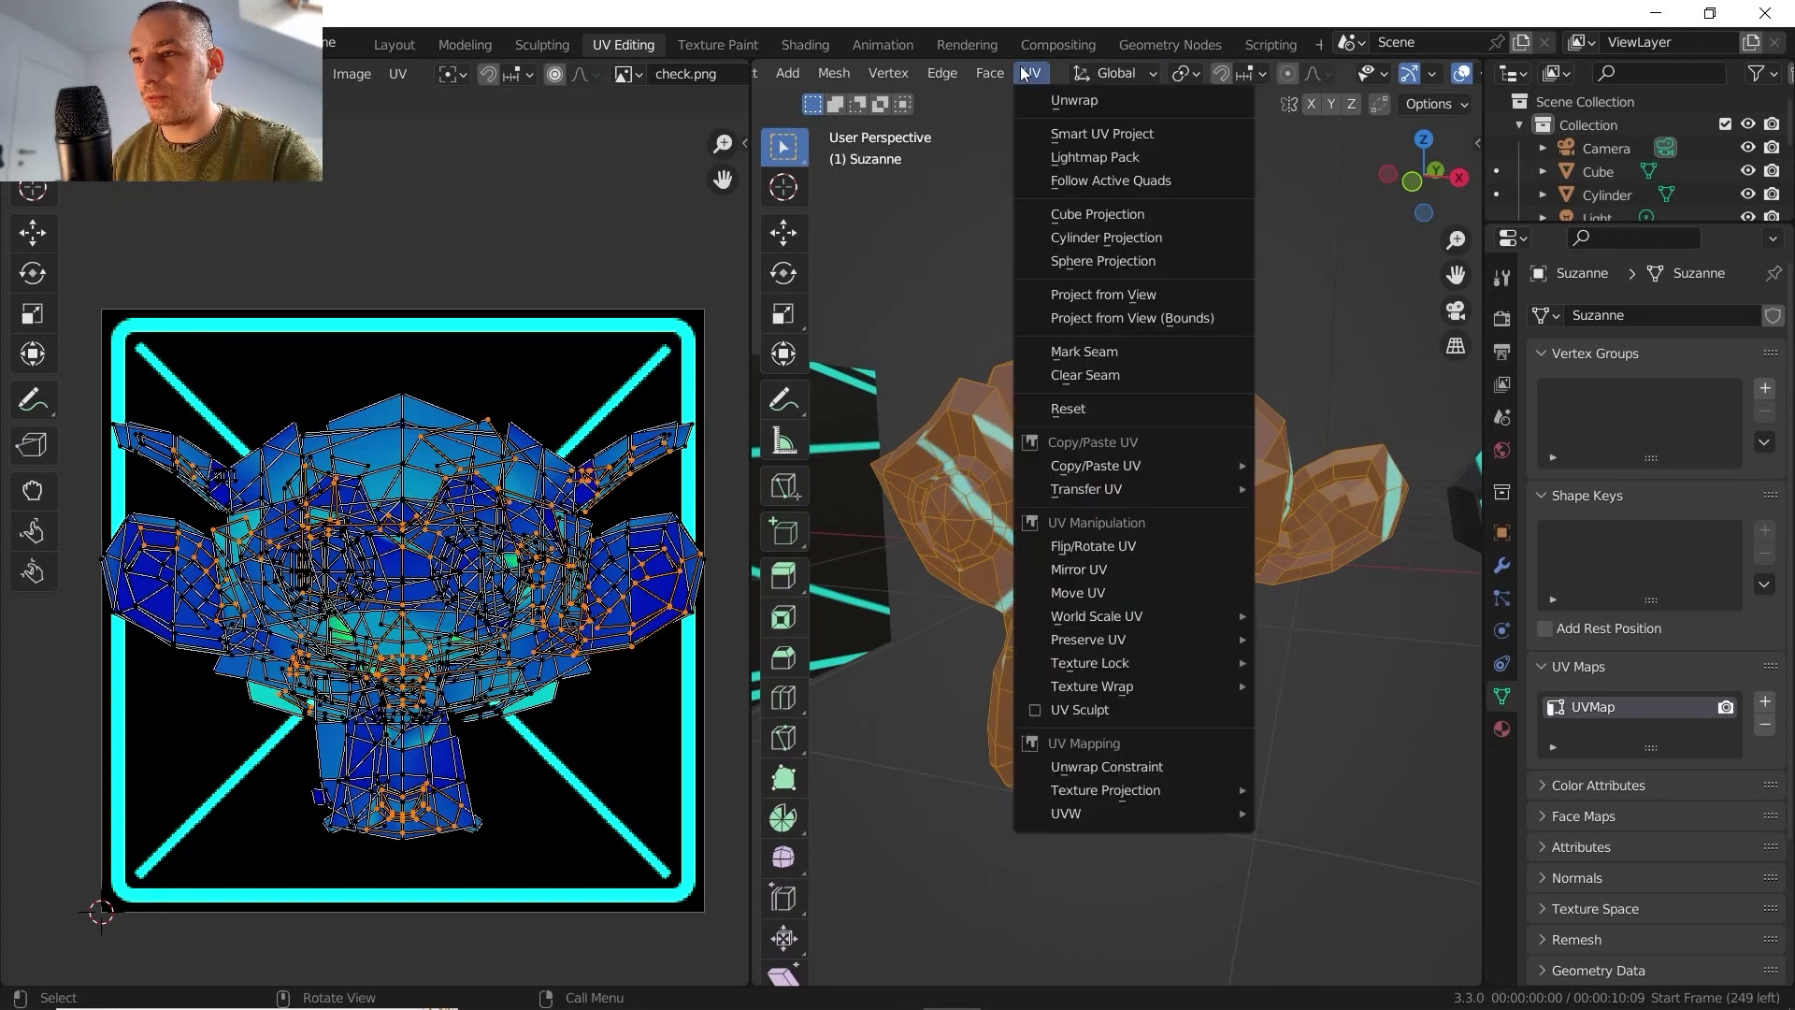
pyautogui.click(1103, 346)
# - Shift all of Suzanne's UVs slightly down and to the left over the texture, and view the head in Object Mode
pyautogui.press('a')
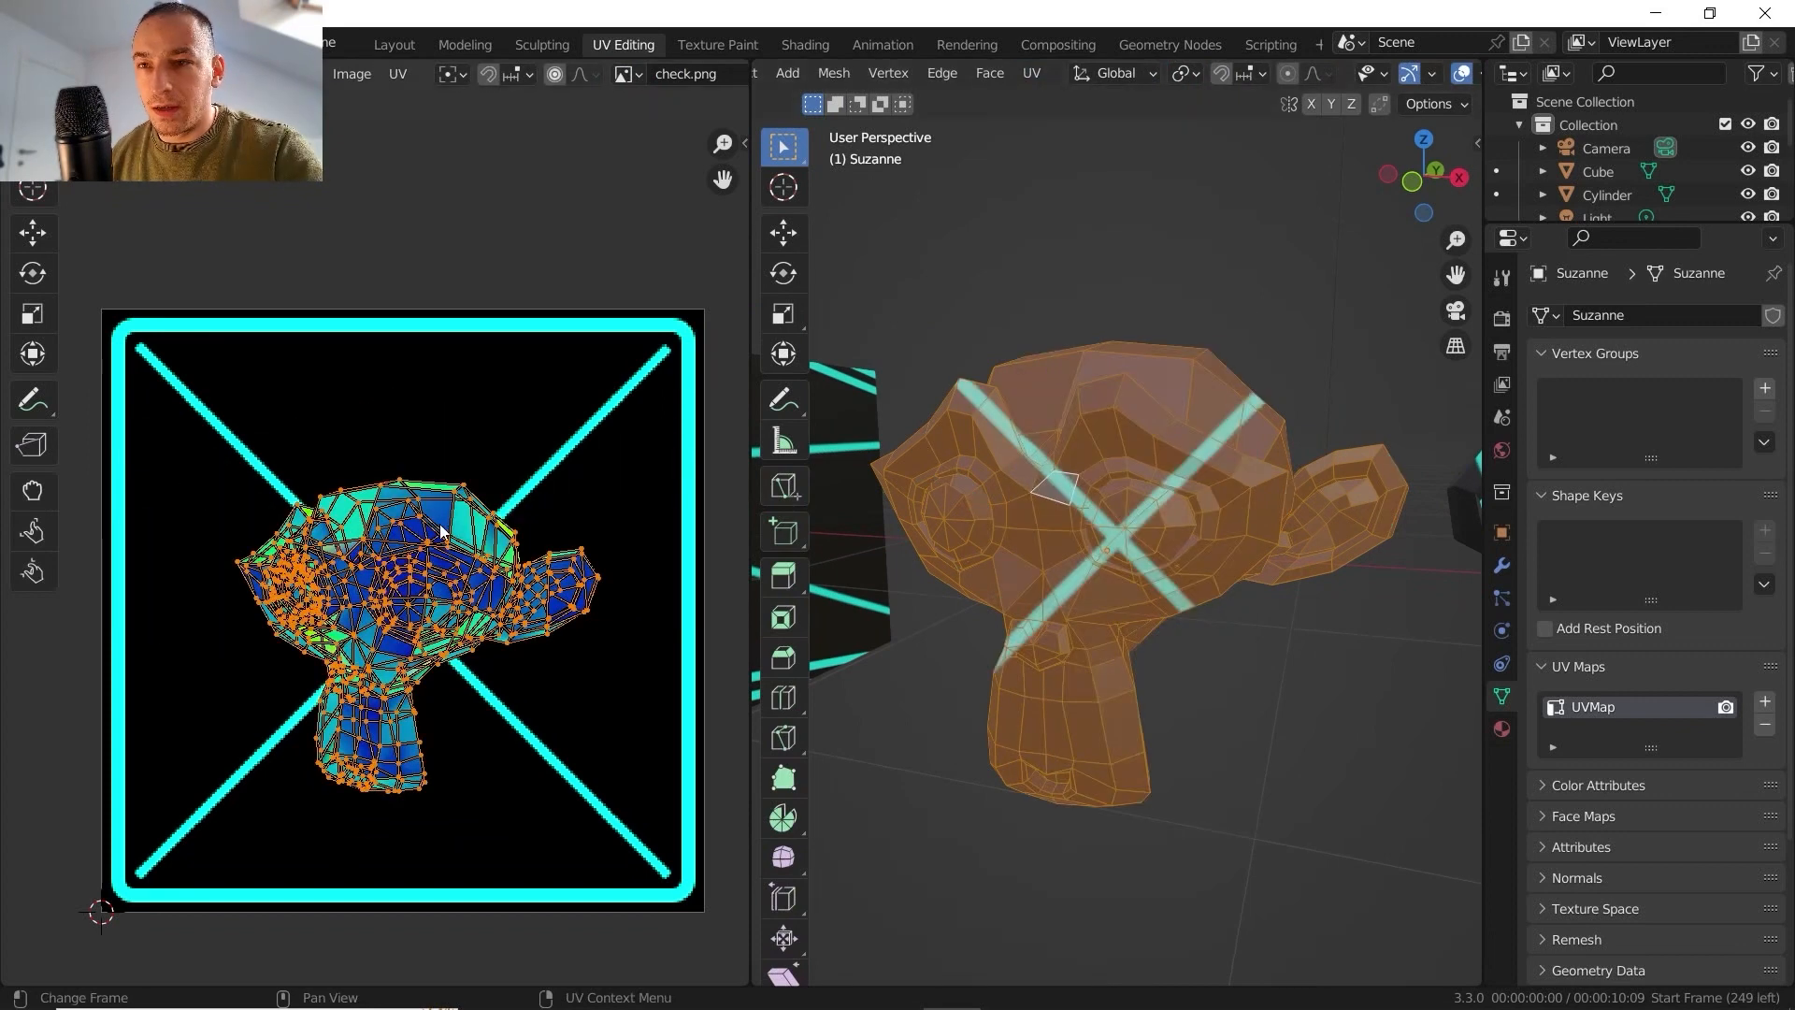
pyautogui.press('g')
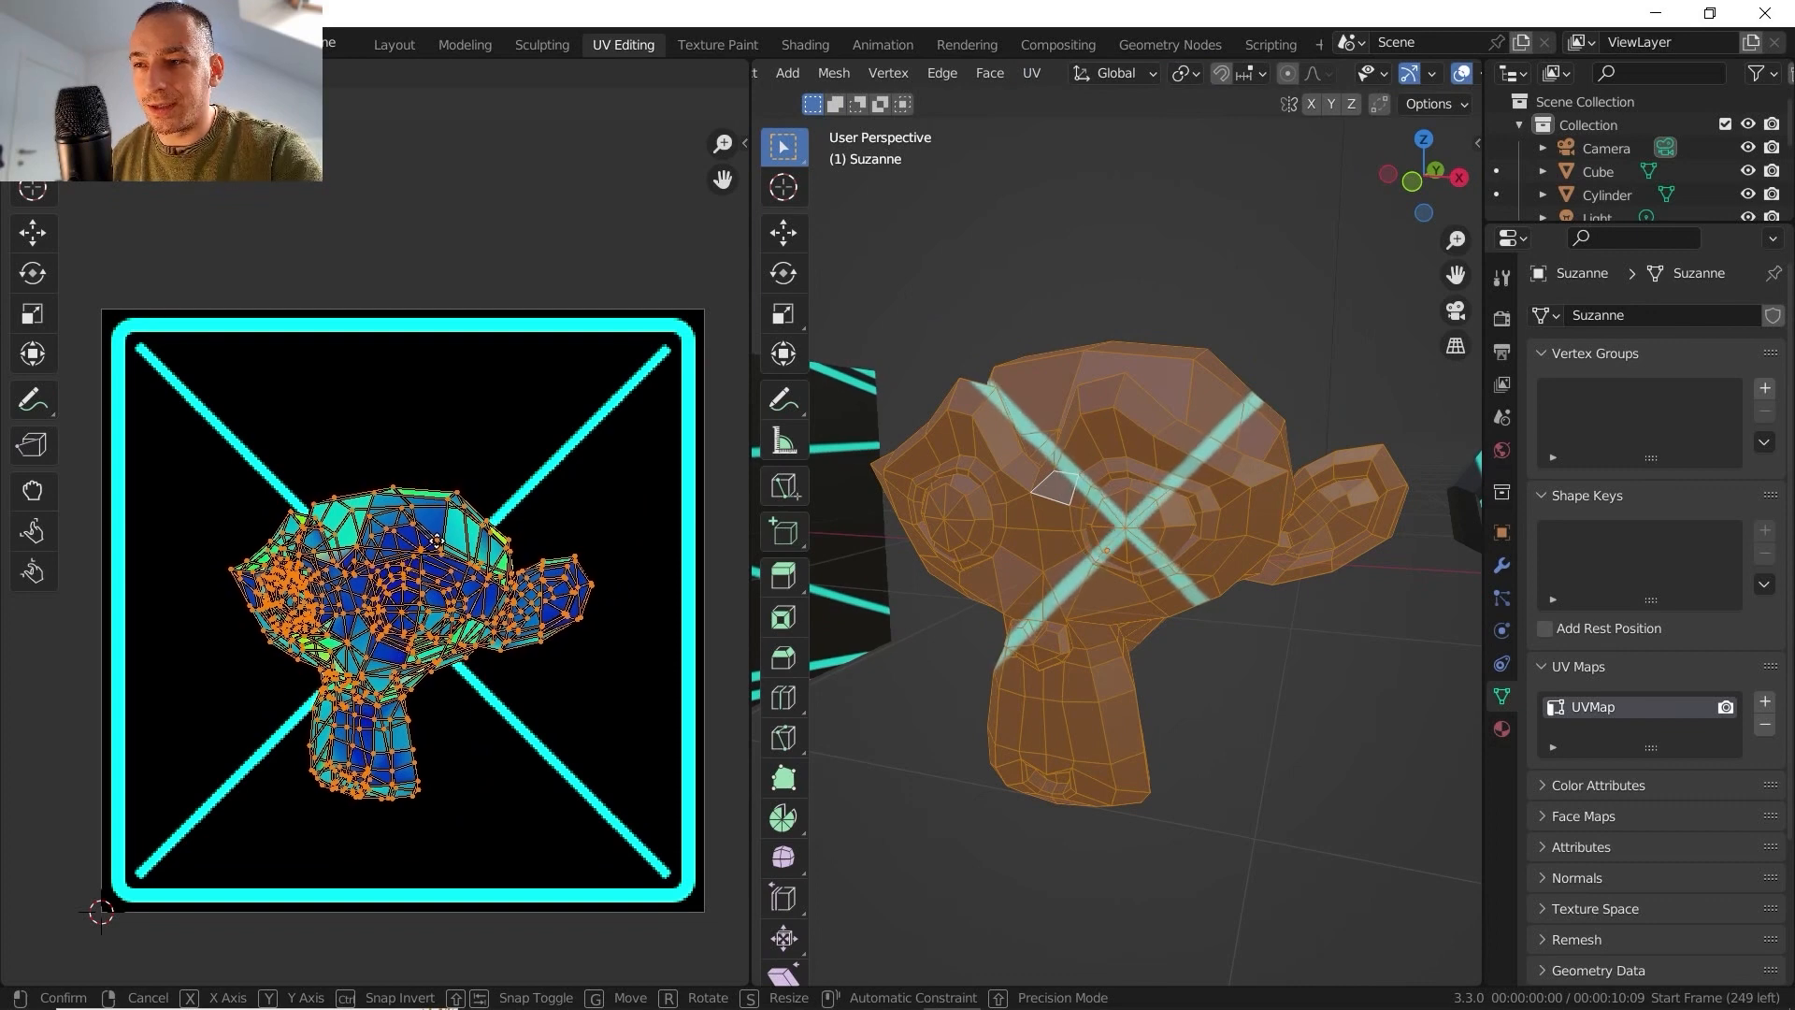
pyautogui.click(439, 547)
pyautogui.press('Tab')
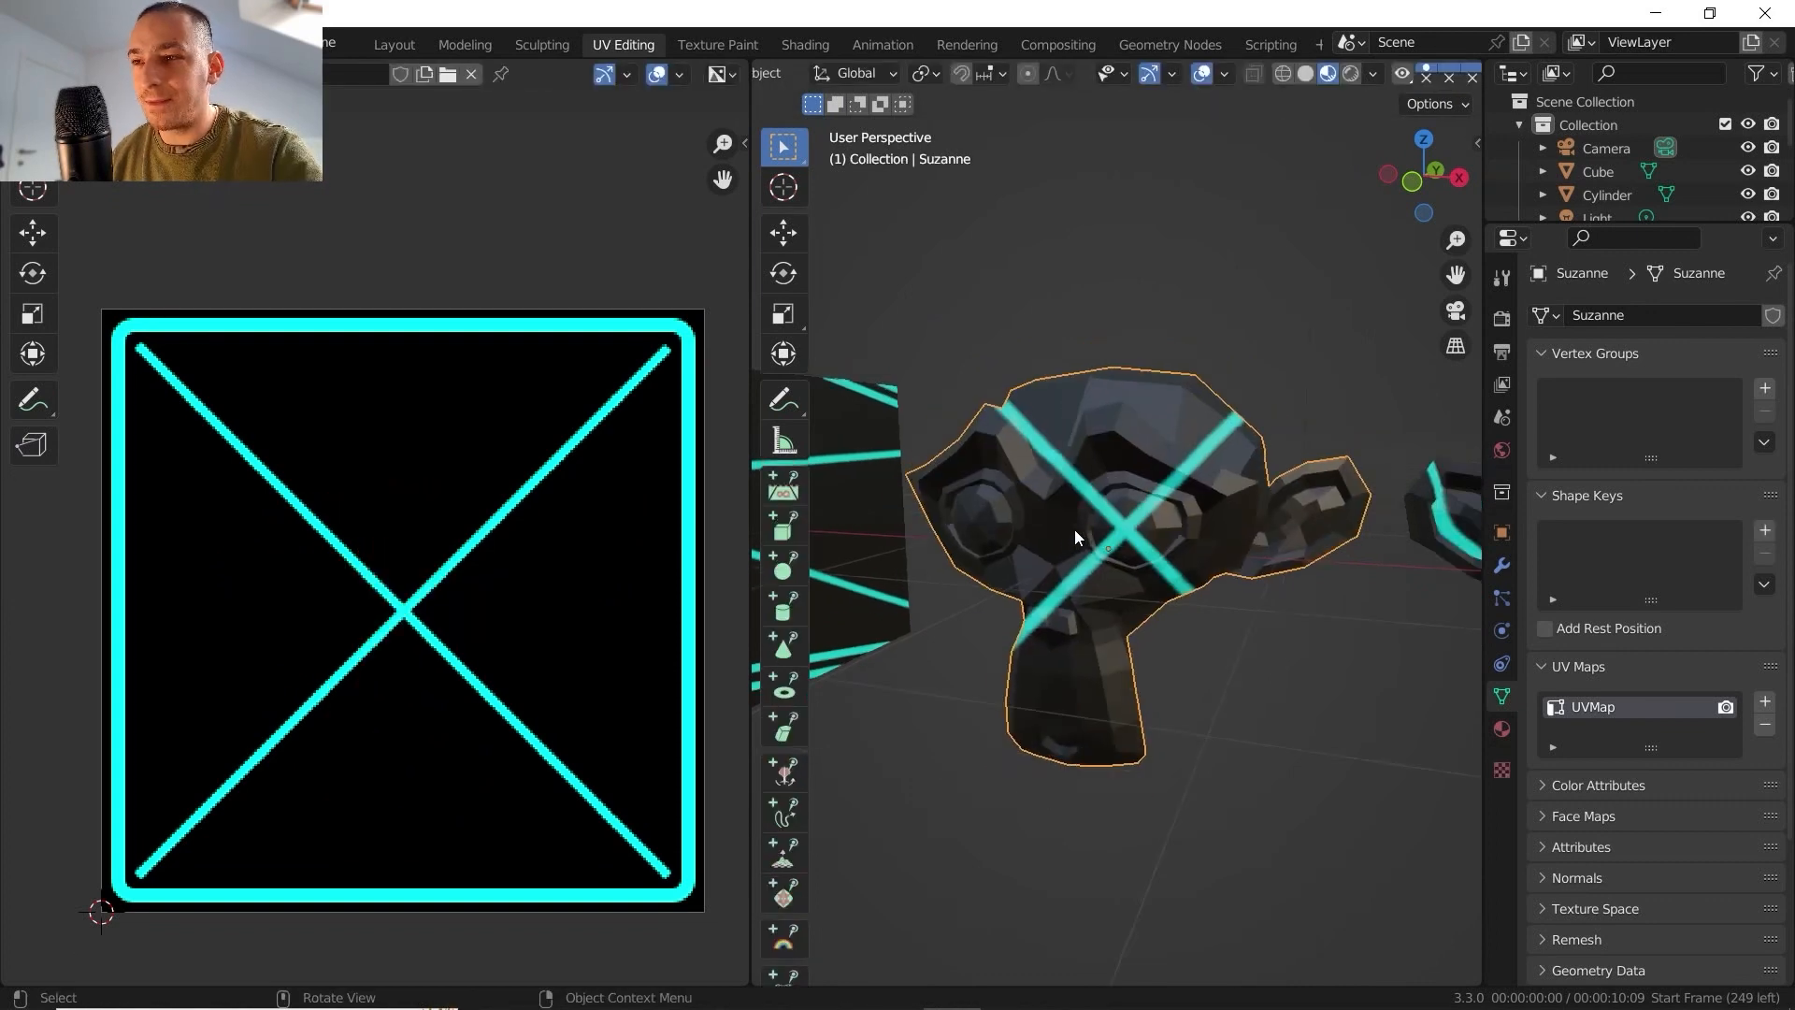
pyautogui.moveTo(1074, 530); pyautogui.dragTo(1187, 561, button='middle')
pyautogui.scroll(5, 1108, 495)
pyautogui.scroll(-5, 1137, 391)
# - Select one side face of the cube in Edit Mode and unwrap only that face with Project from View
pyautogui.scroll(-4, 1107, 516)
pyautogui.moveTo(1187, 561); pyautogui.dragTo(1122, 565, button='middle')
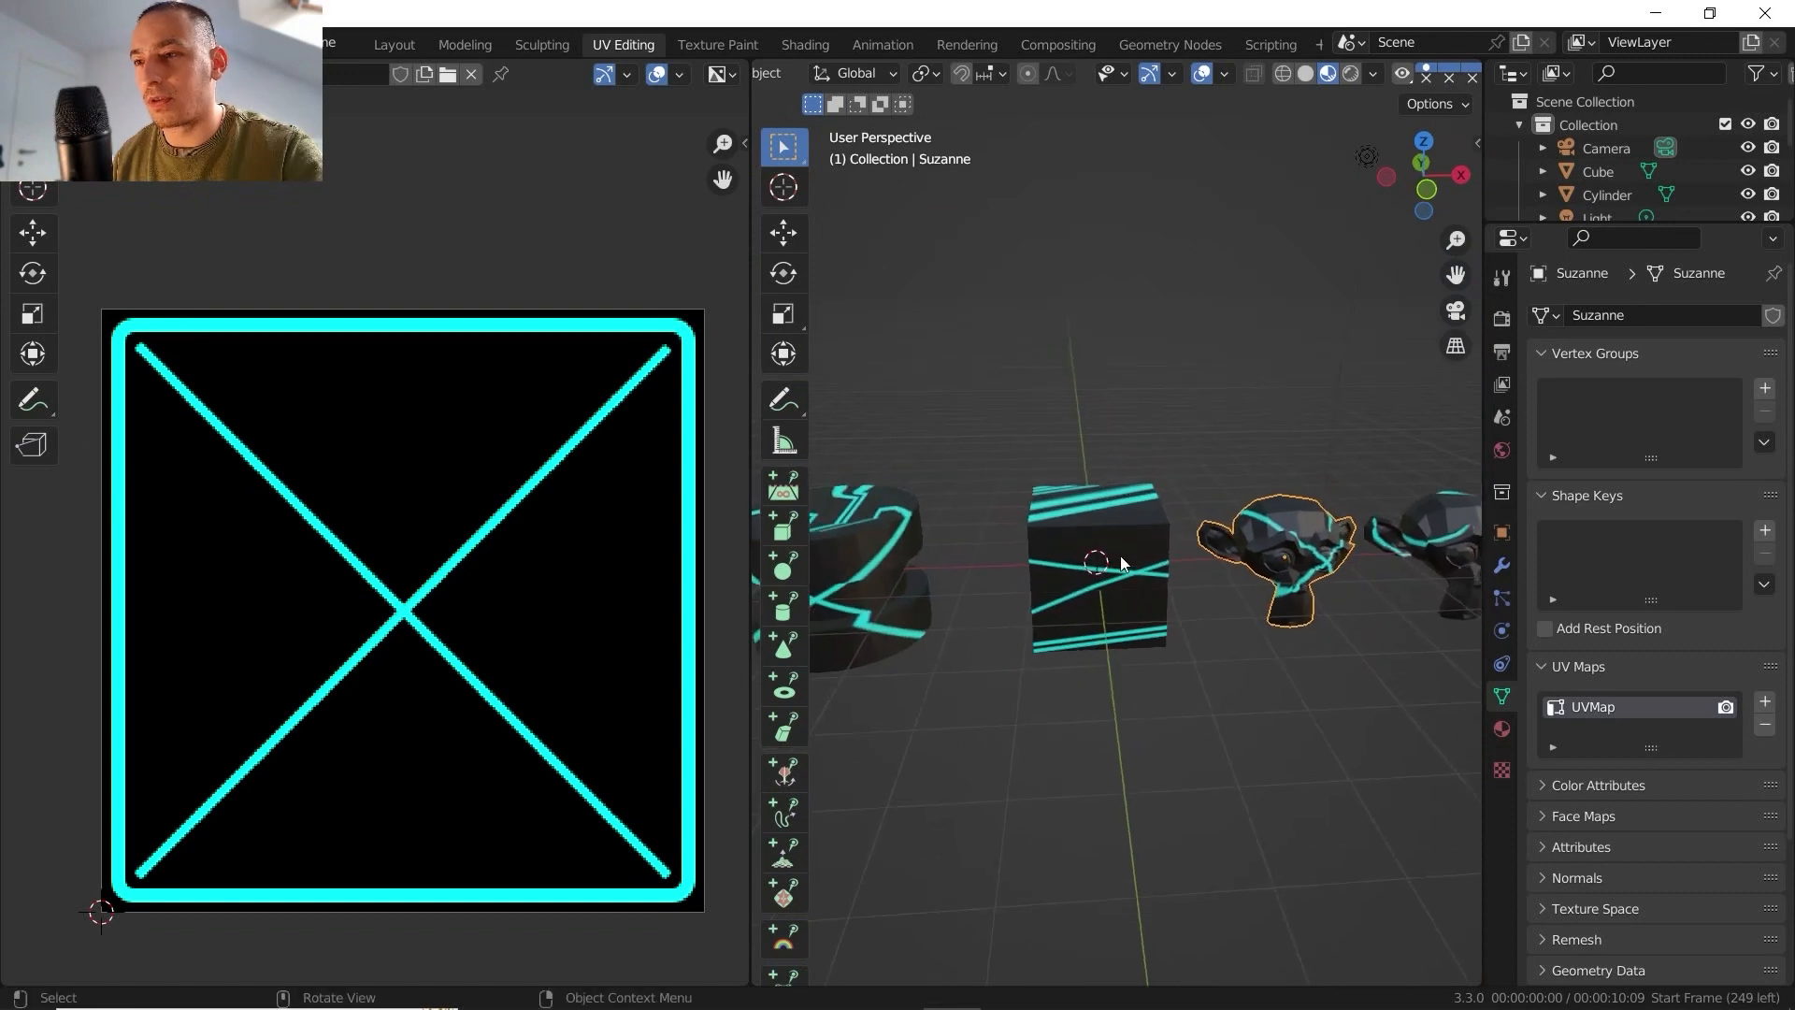
pyautogui.scroll(4, 1121, 559)
pyautogui.press('Tab')
pyautogui.press('Tab')
pyautogui.click(1117, 568)
pyautogui.press('Tab')
pyautogui.click(1123, 597)
pyautogui.moveTo(1145, 625); pyautogui.dragTo(1069, 512, button='middle')
pyautogui.click(1030, 73)
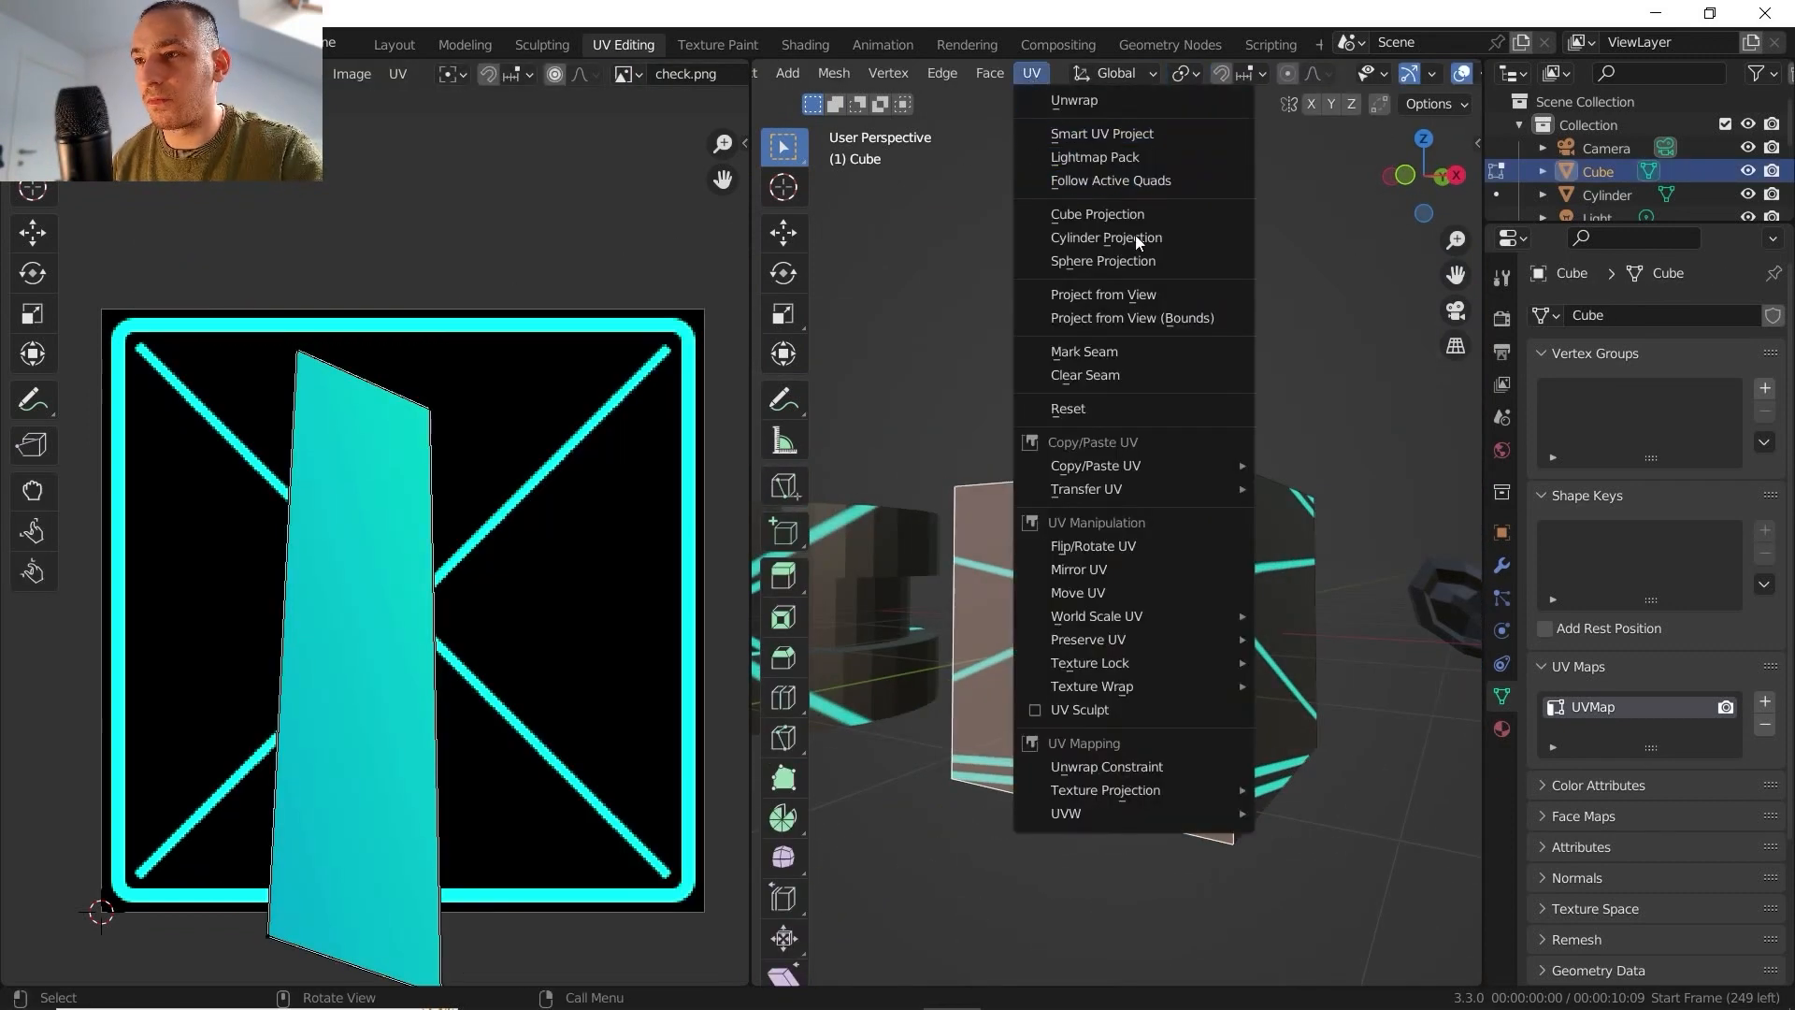
pyautogui.click(1096, 295)
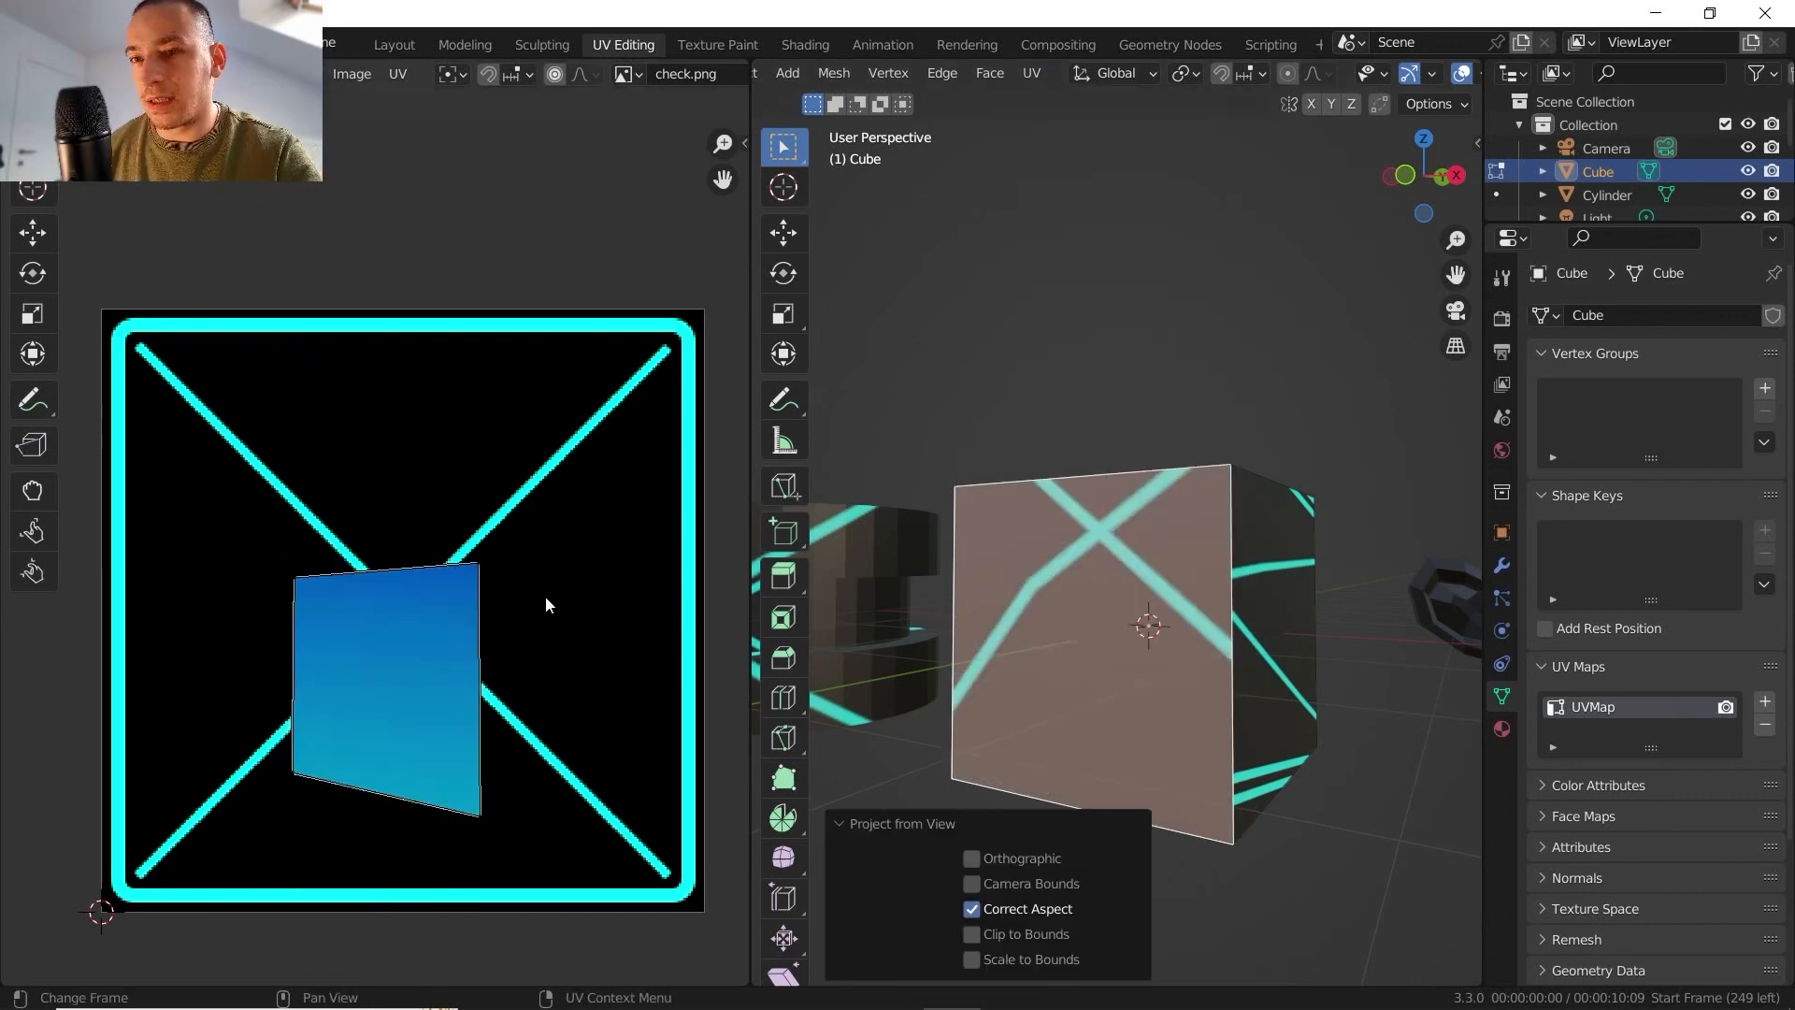
# - Move the projected cube face's UVs to the upper-left corner of the texture
pyautogui.moveTo(513, 607); pyautogui.dragTo(516, 571, button='middle')
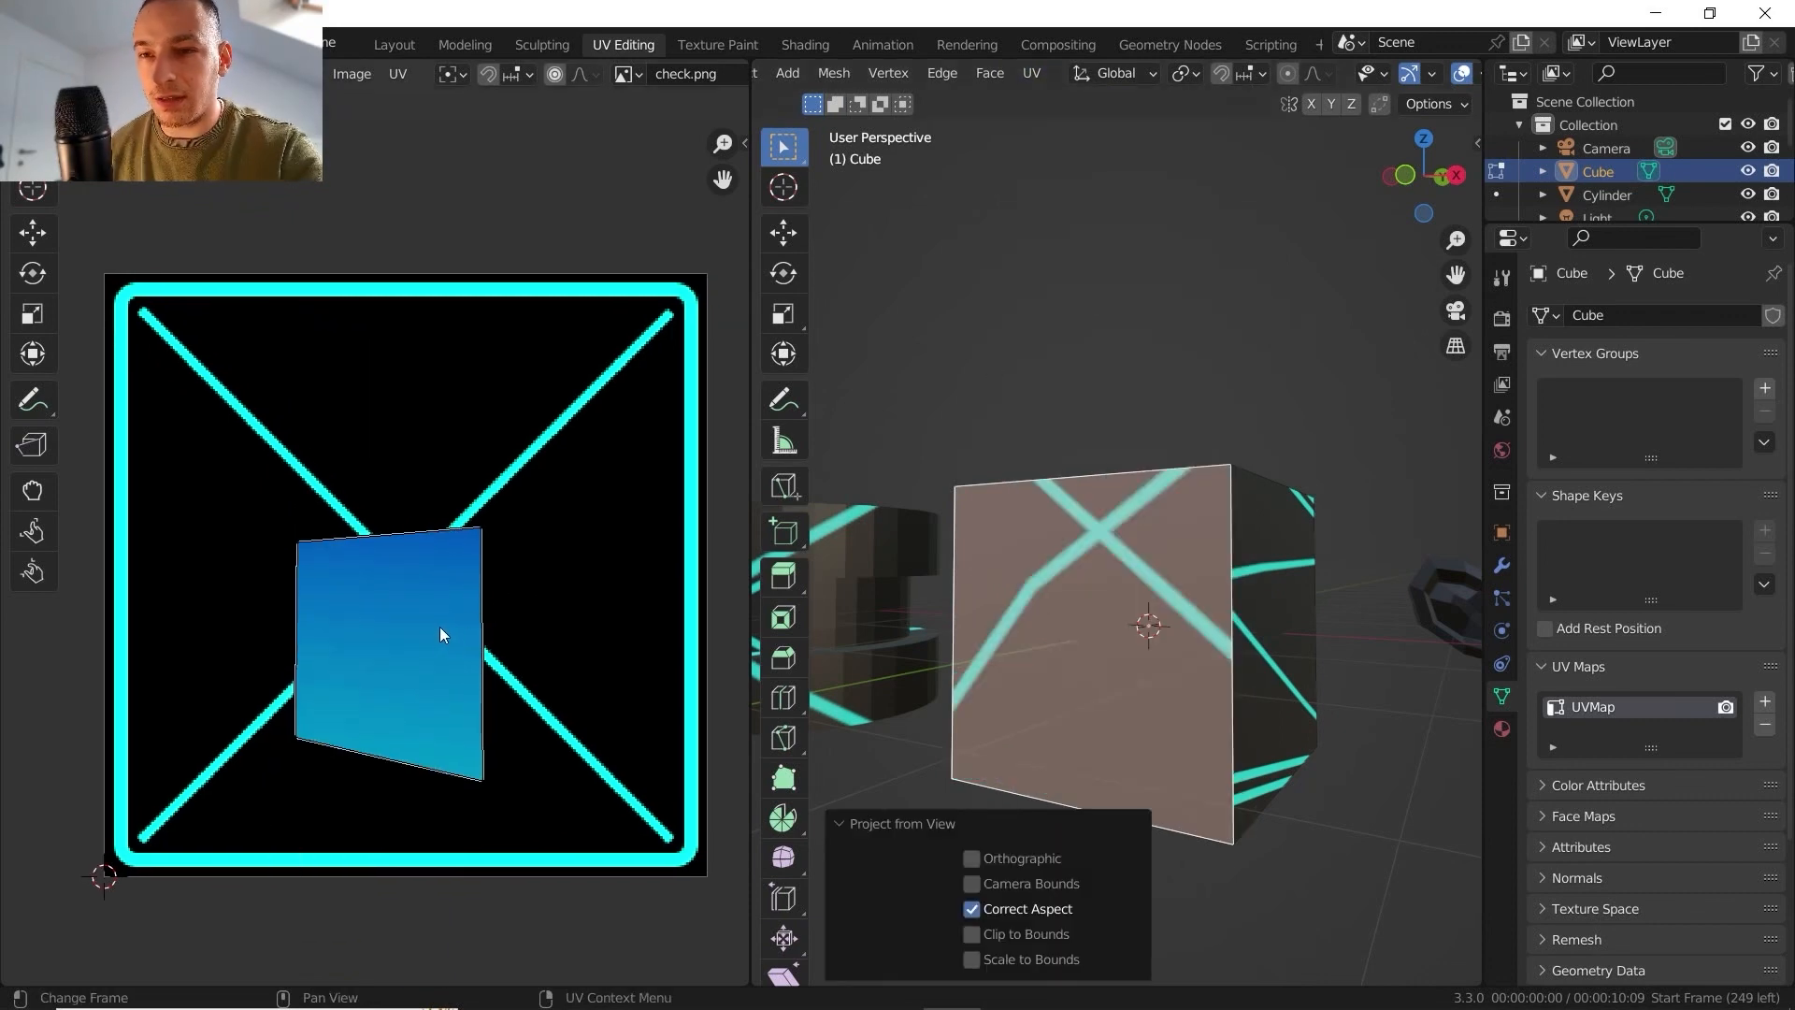
pyautogui.press('a')
pyautogui.press('g')
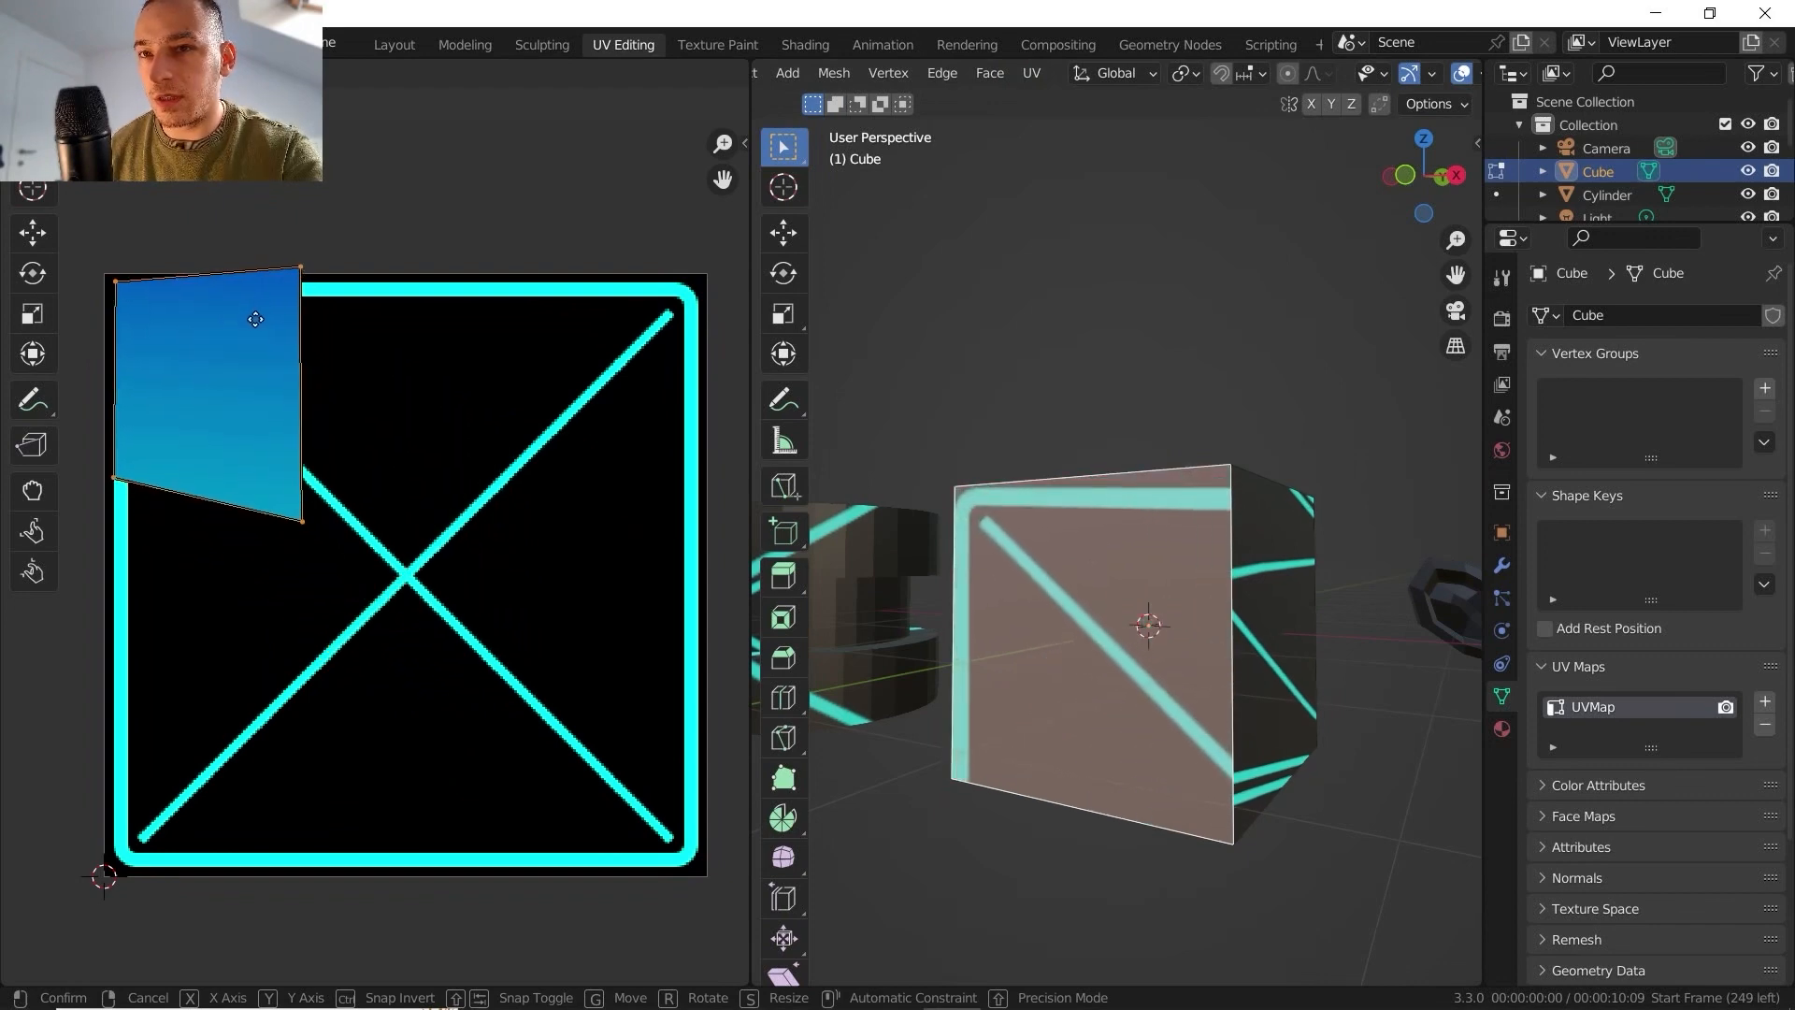
pyautogui.click(252, 329)
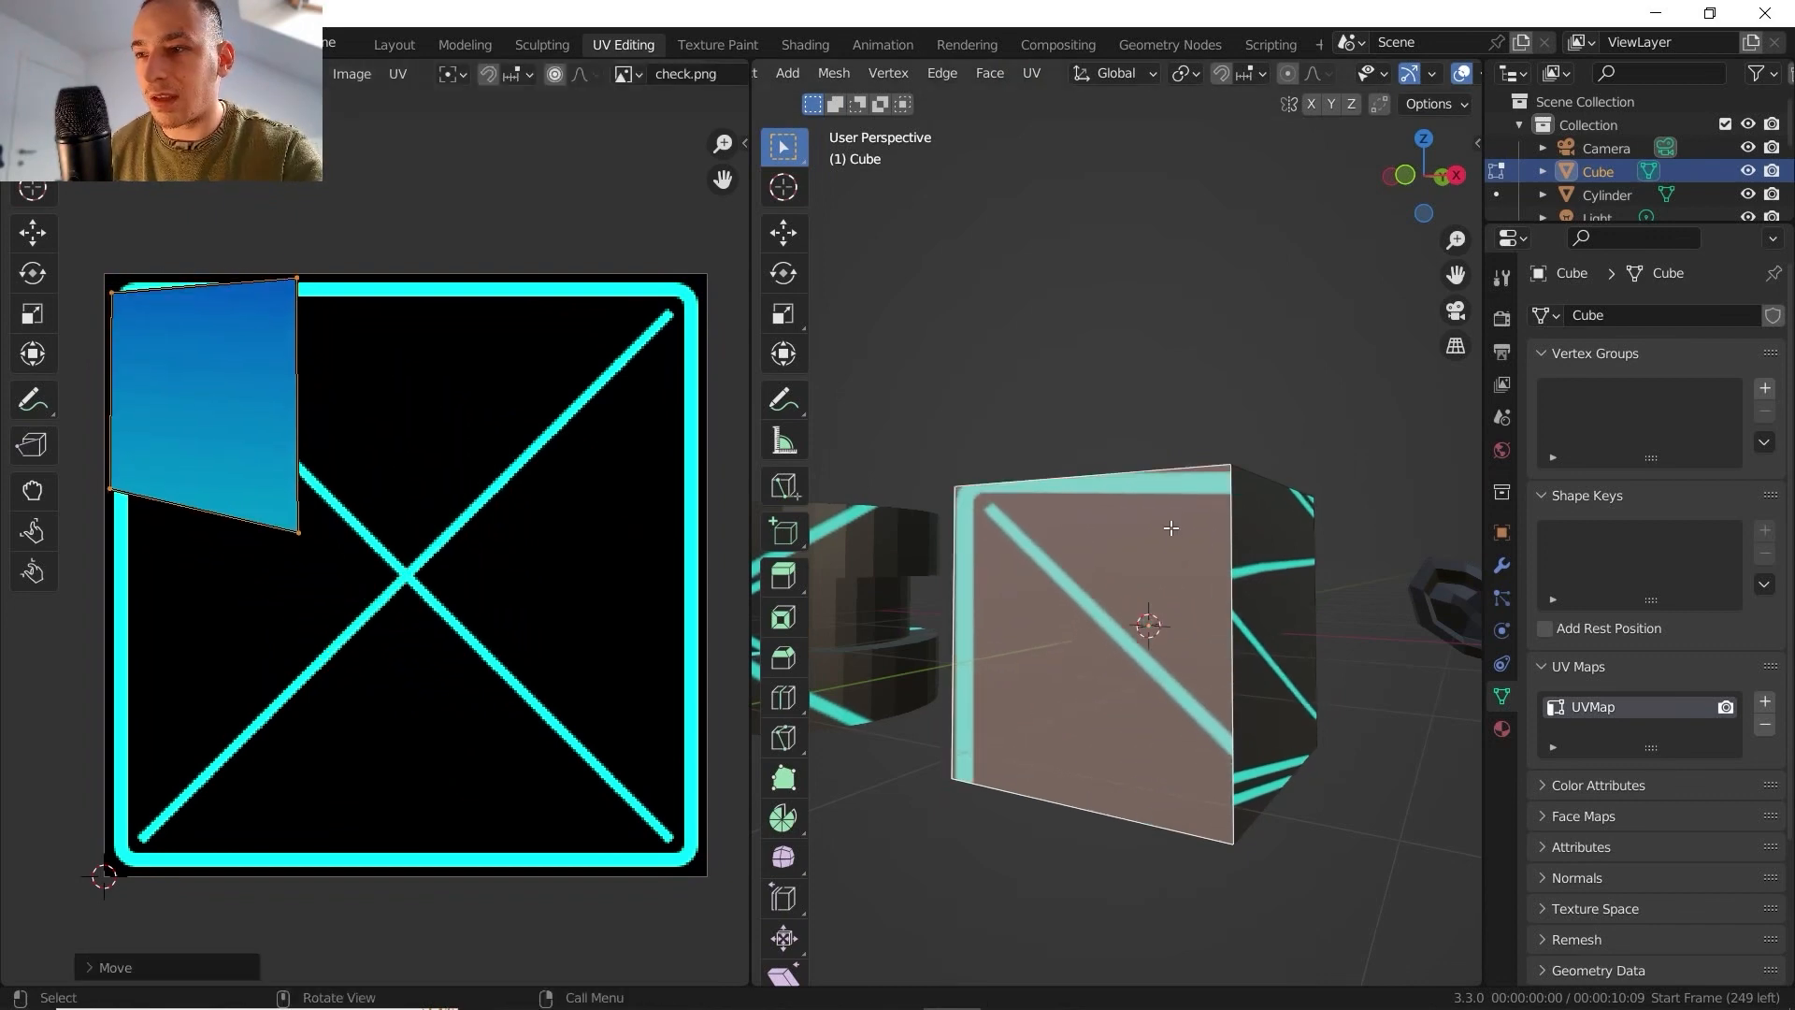
# - Unwrap the selected cube face again with Project from View from a steeper side angle and move its UVs to the texture's lower-left edge
pyautogui.press('Tab')
pyautogui.moveTo(1170, 569); pyautogui.dragTo(1262, 575, button='middle')
pyautogui.press('Tab')
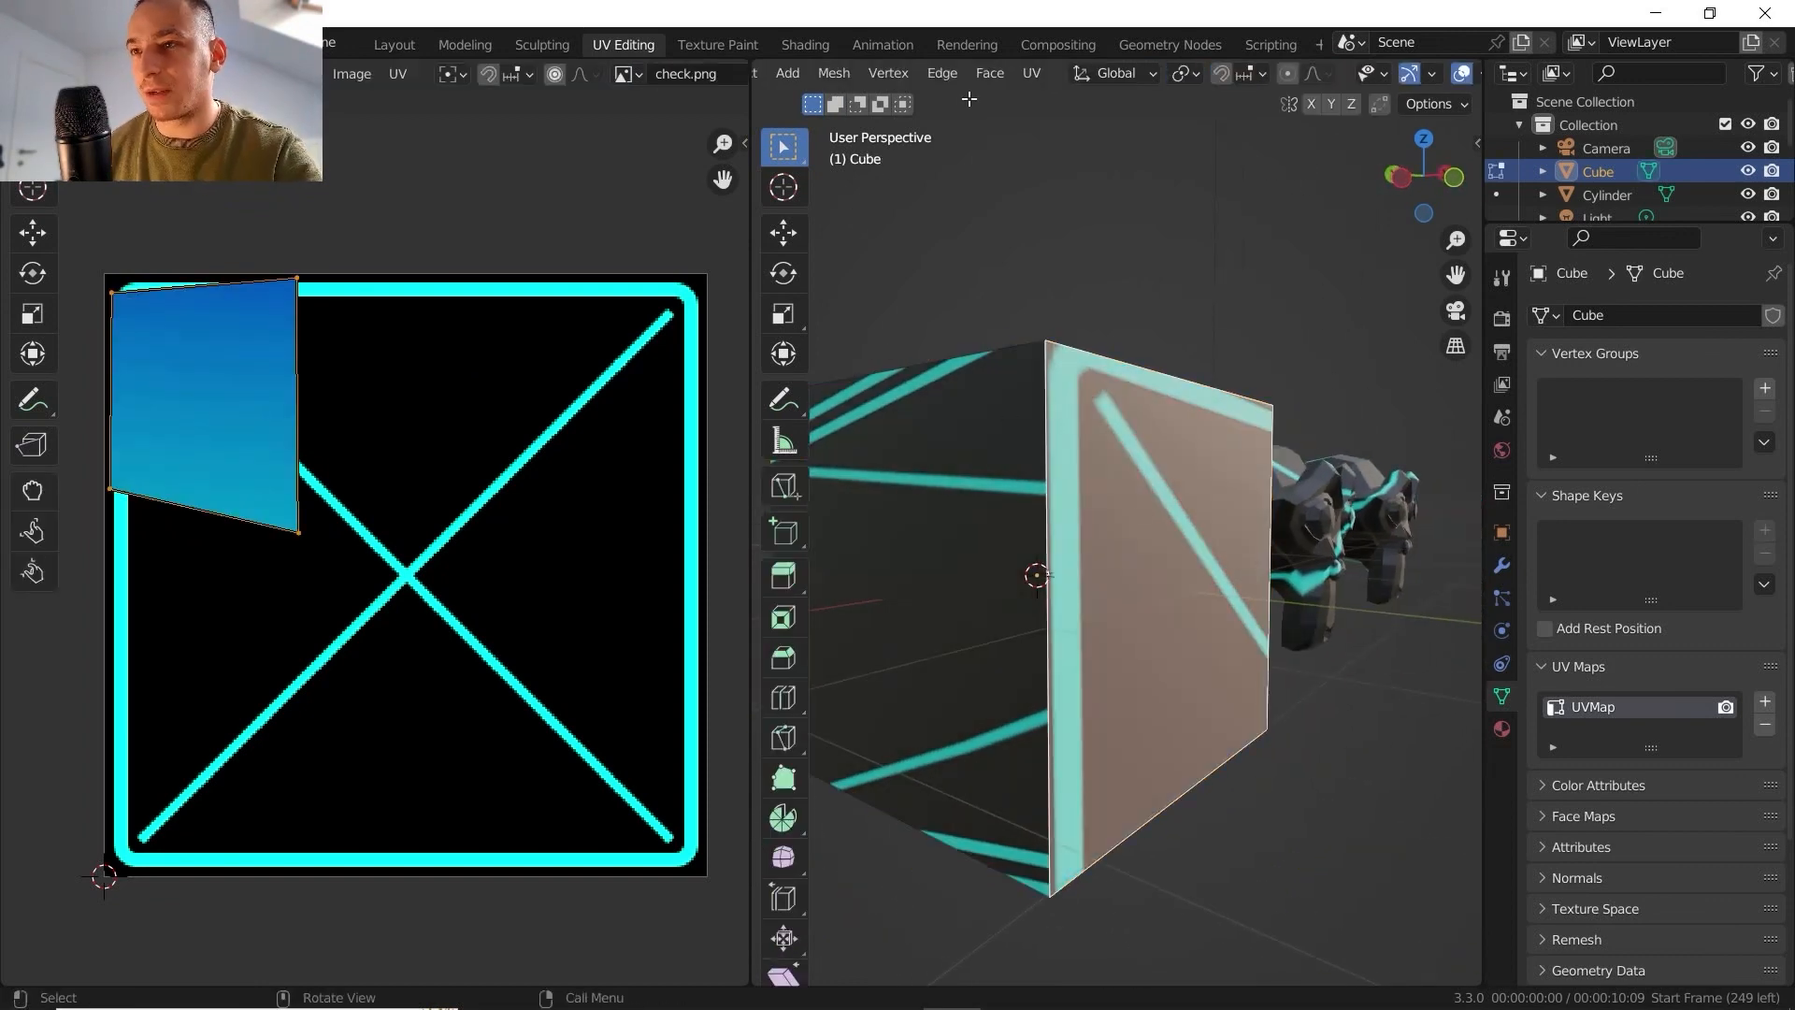
pyautogui.press('u')
pyautogui.click(1133, 296)
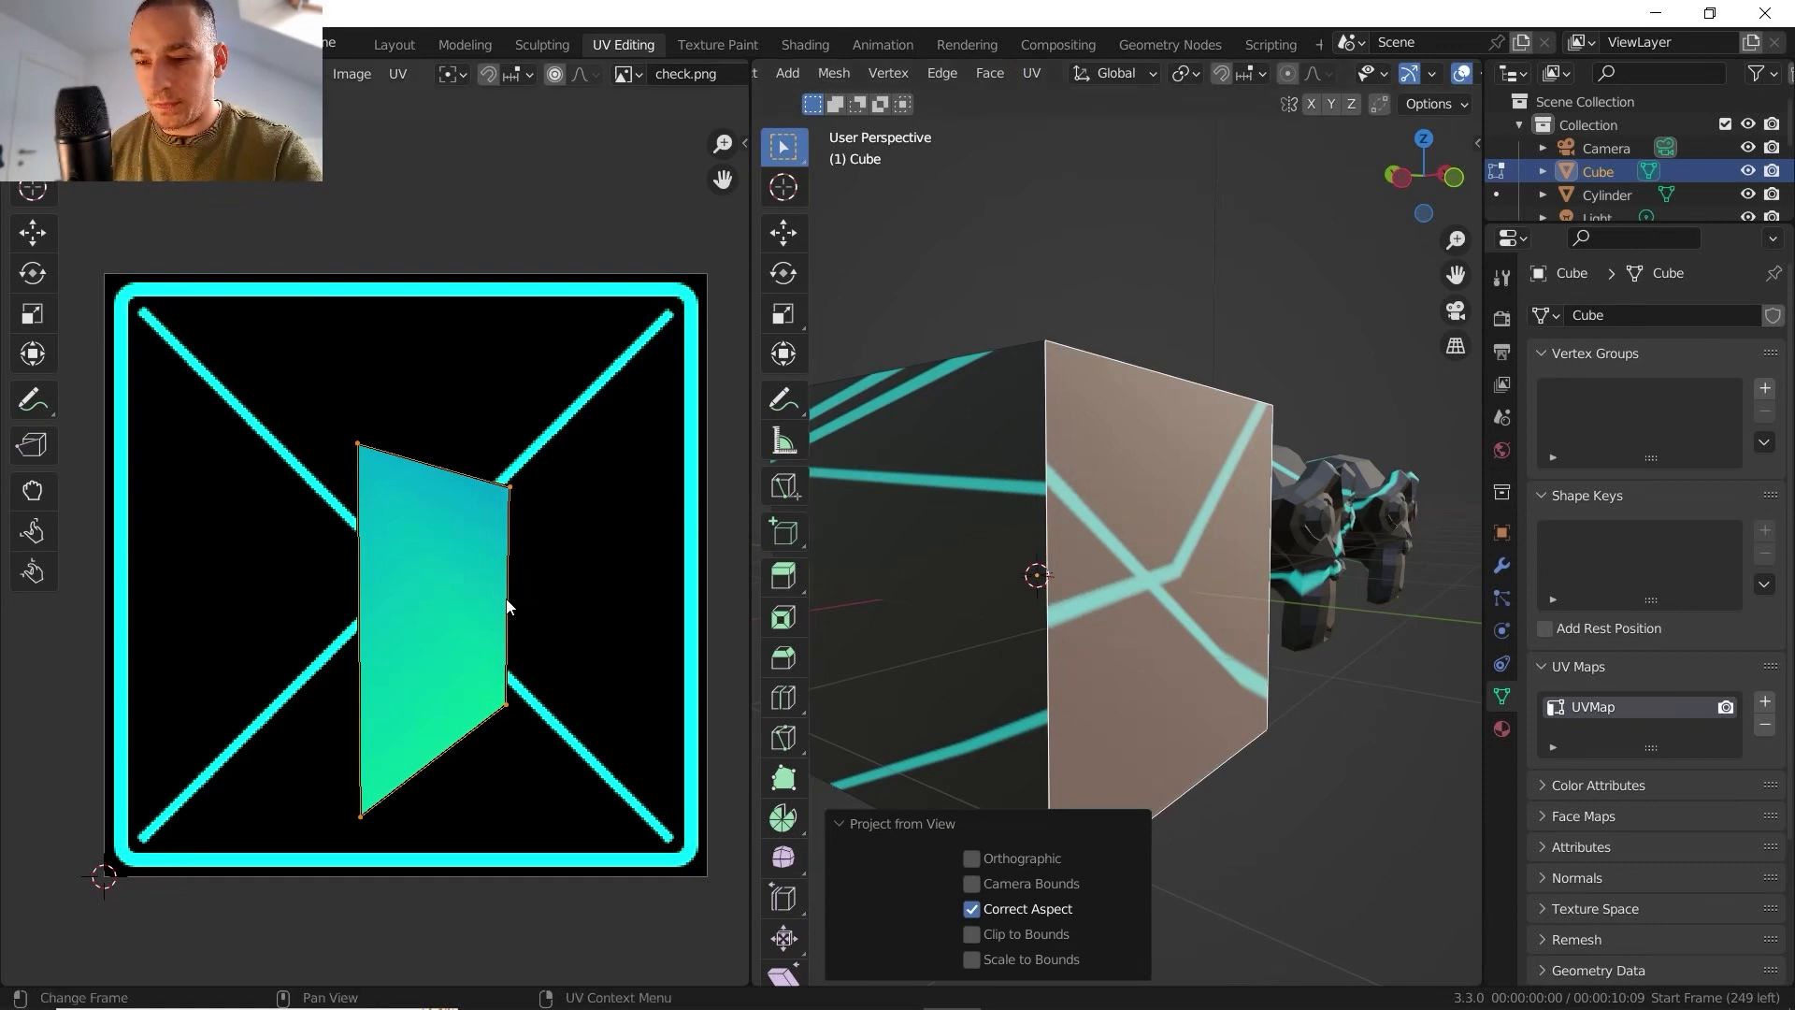
pyautogui.press('g')
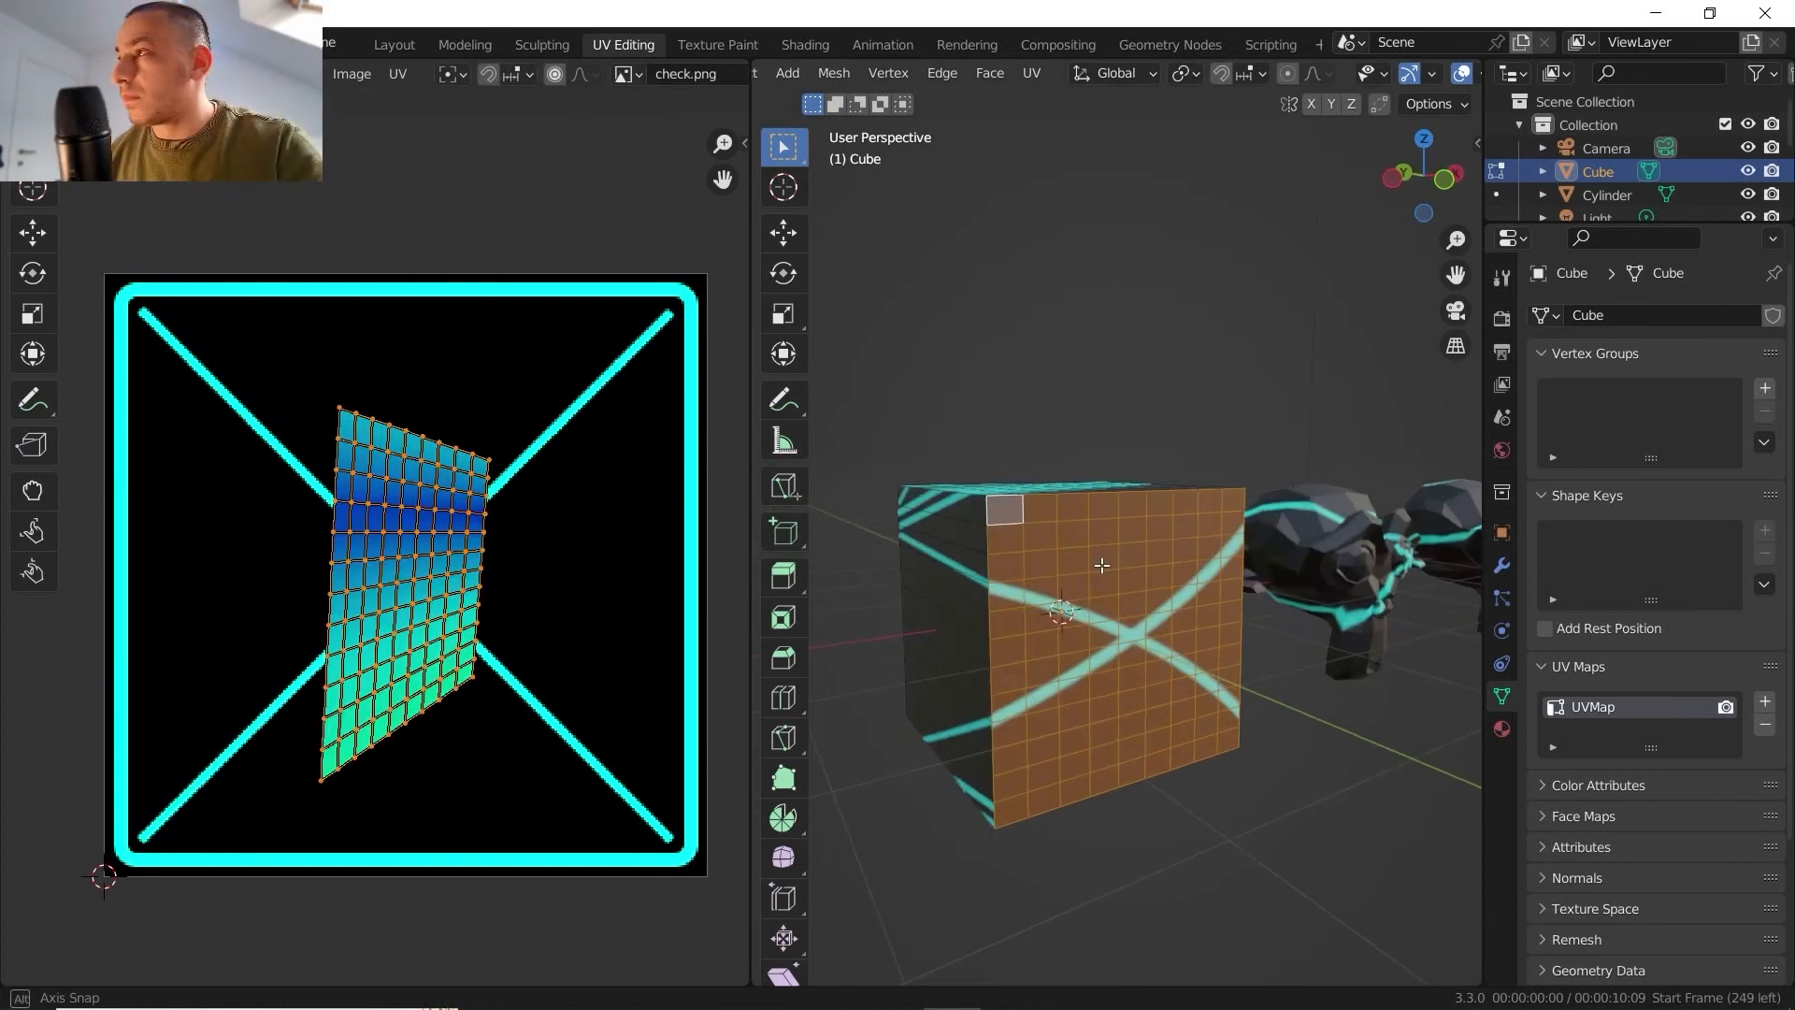
# - Subdivide the cube face into a fine grid, unwrap it with Project from View, and centre its UVs on the texture's cross
pyautogui.moveTo(1150, 505); pyautogui.dragTo(1095, 498, button='middle')
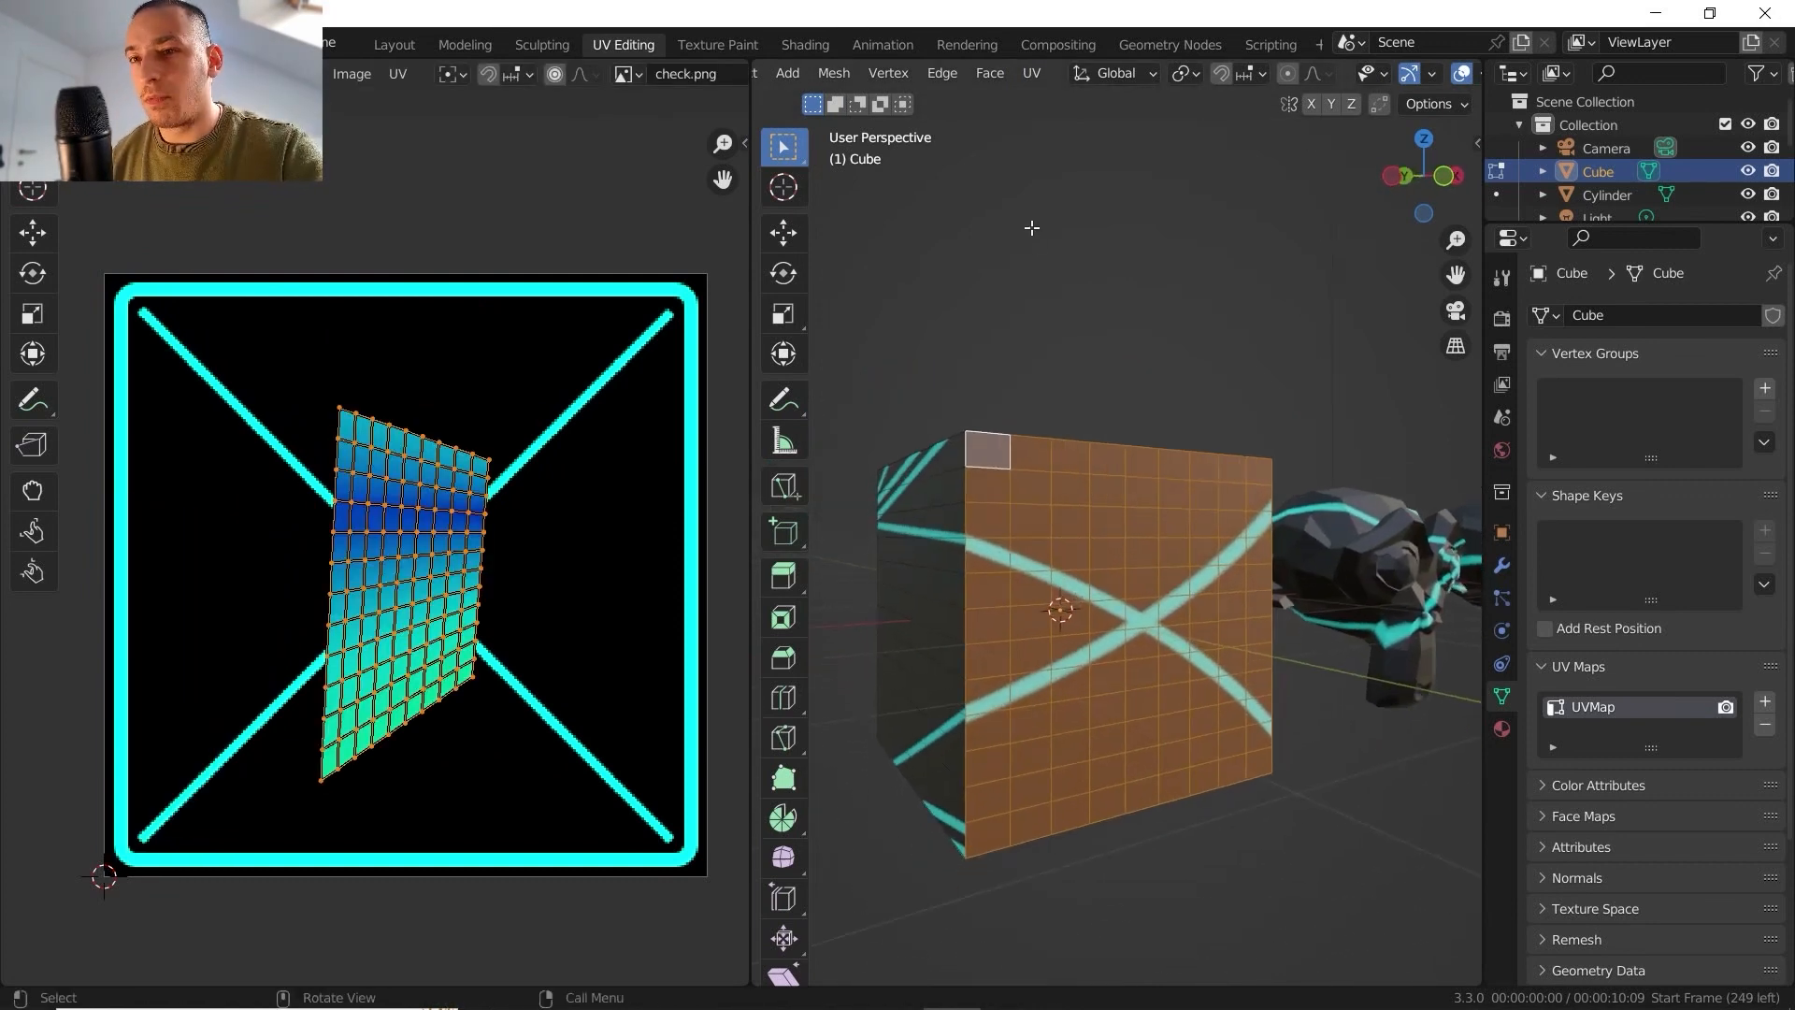
pyautogui.click(1028, 76)
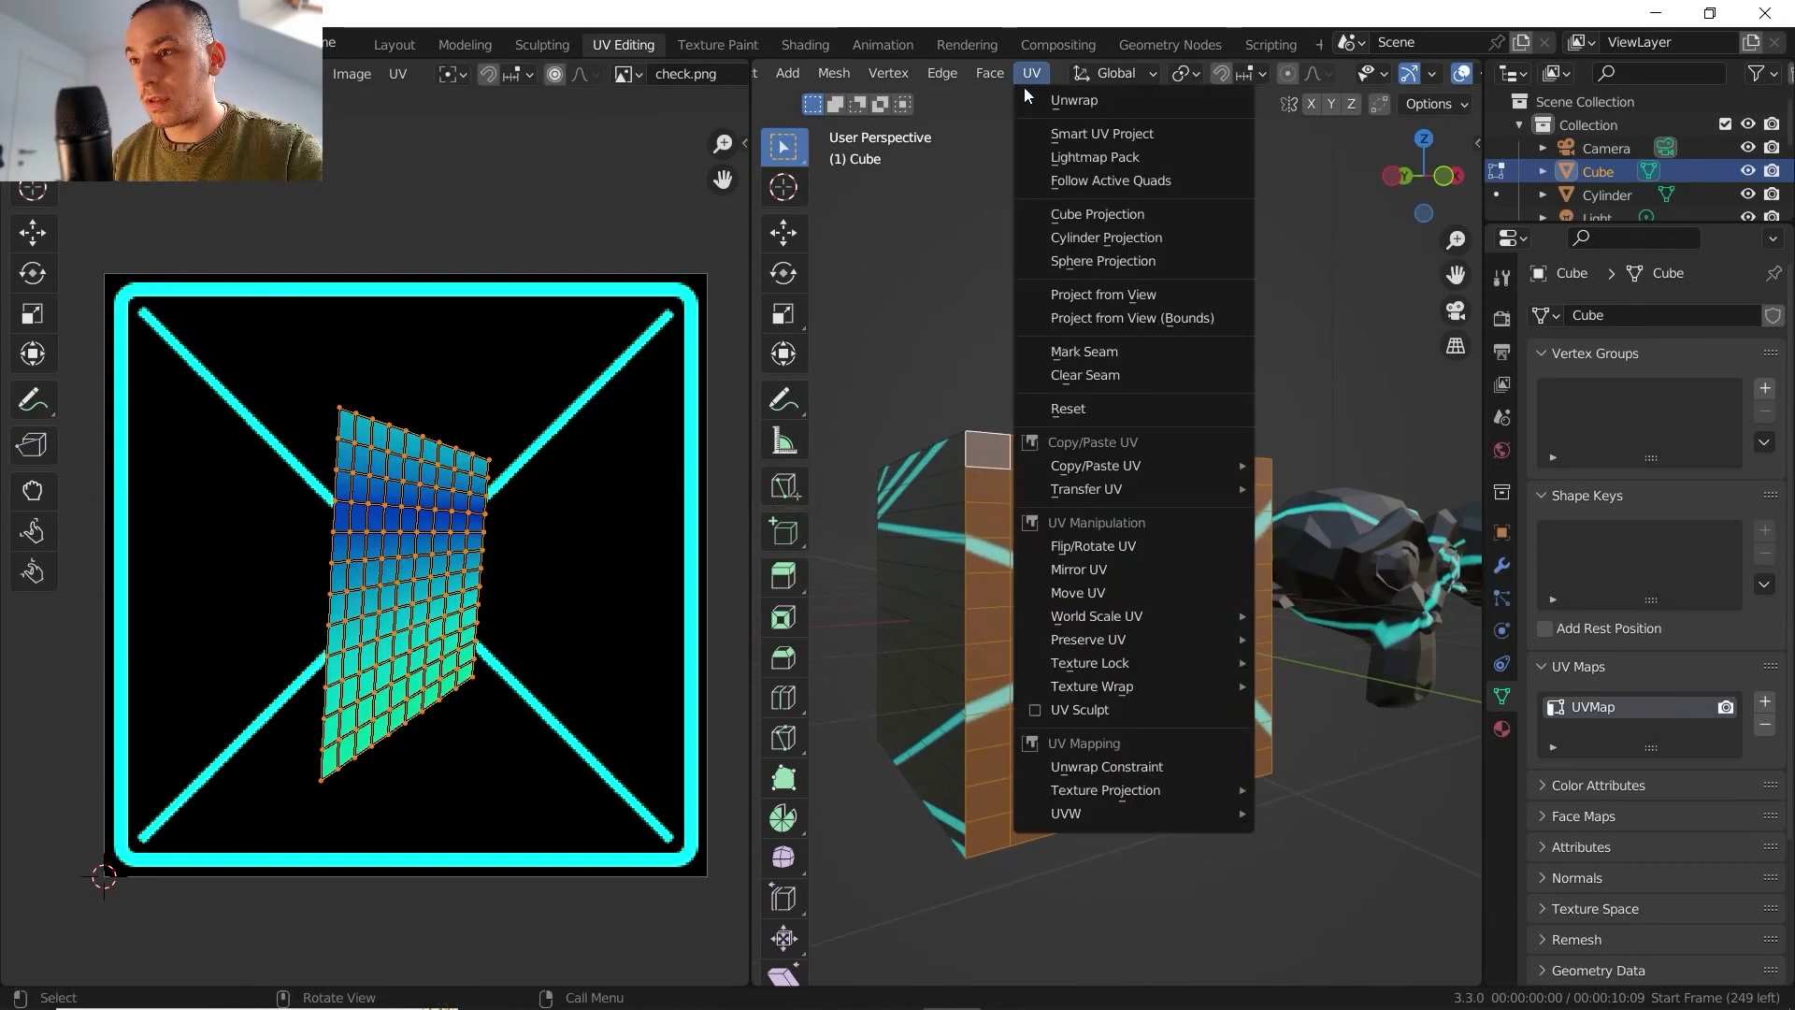
pyautogui.click(1090, 295)
pyautogui.press('g')
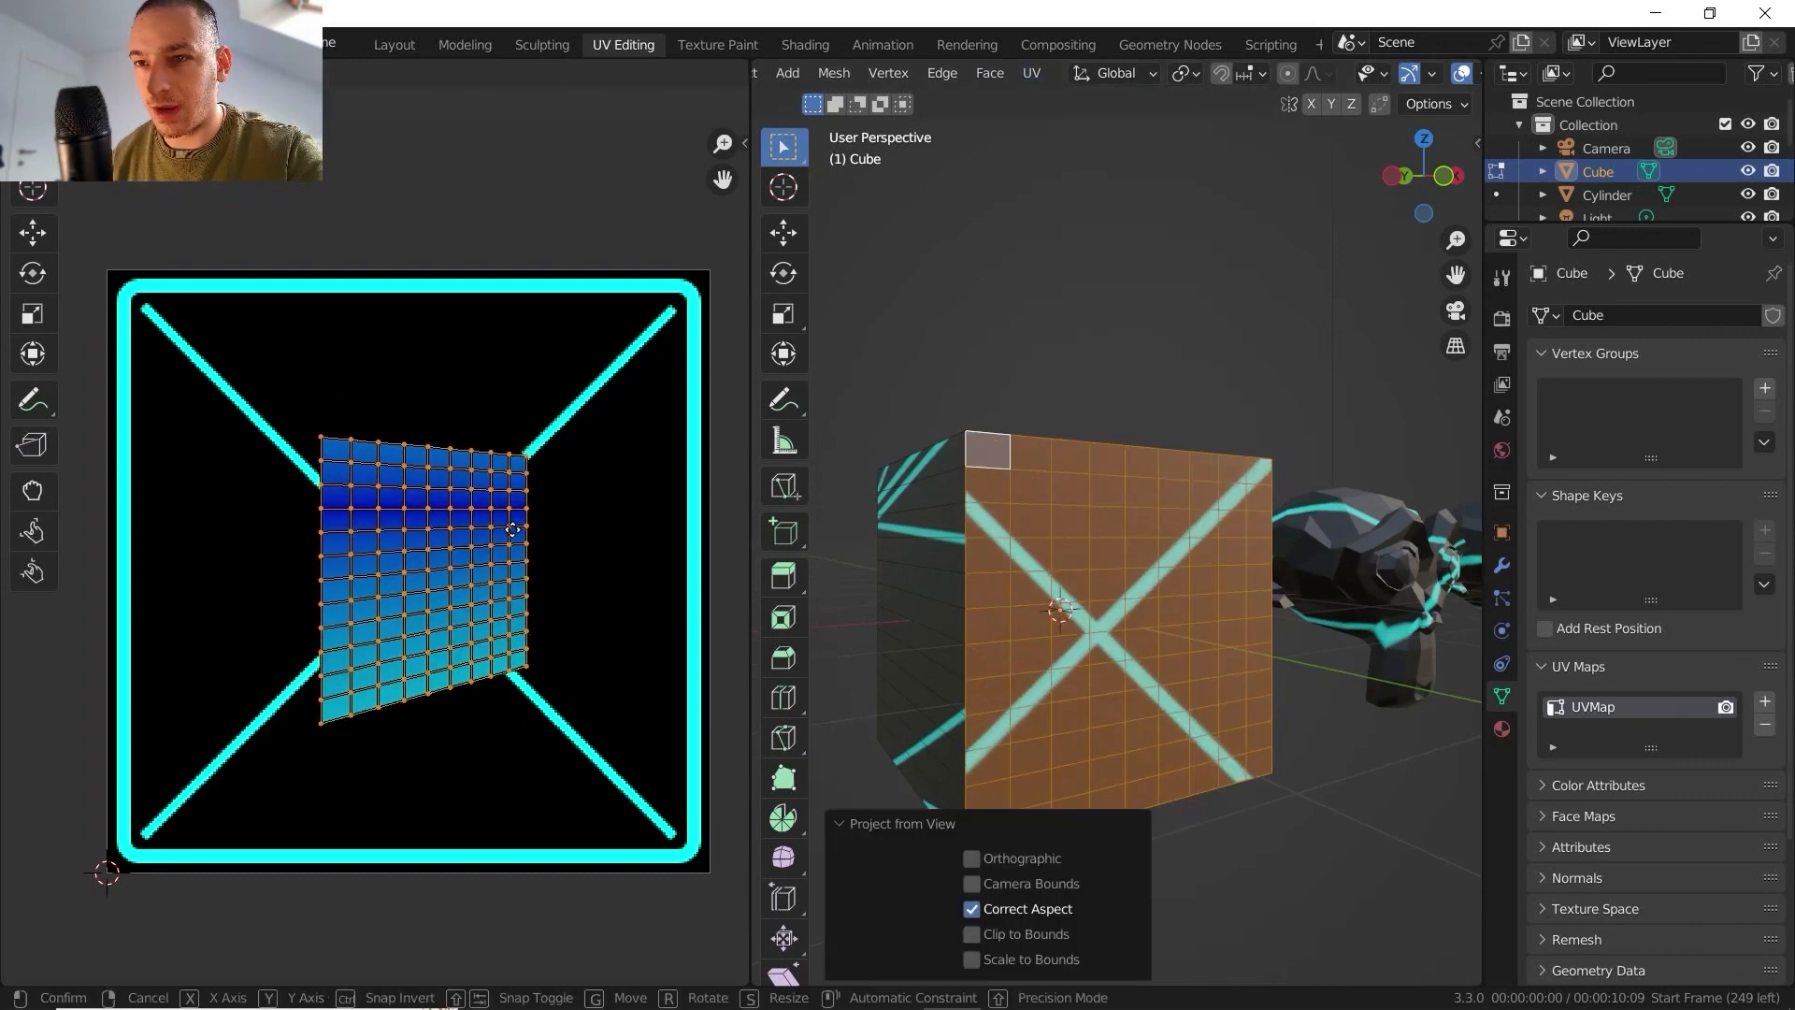
pyautogui.click(496, 529)
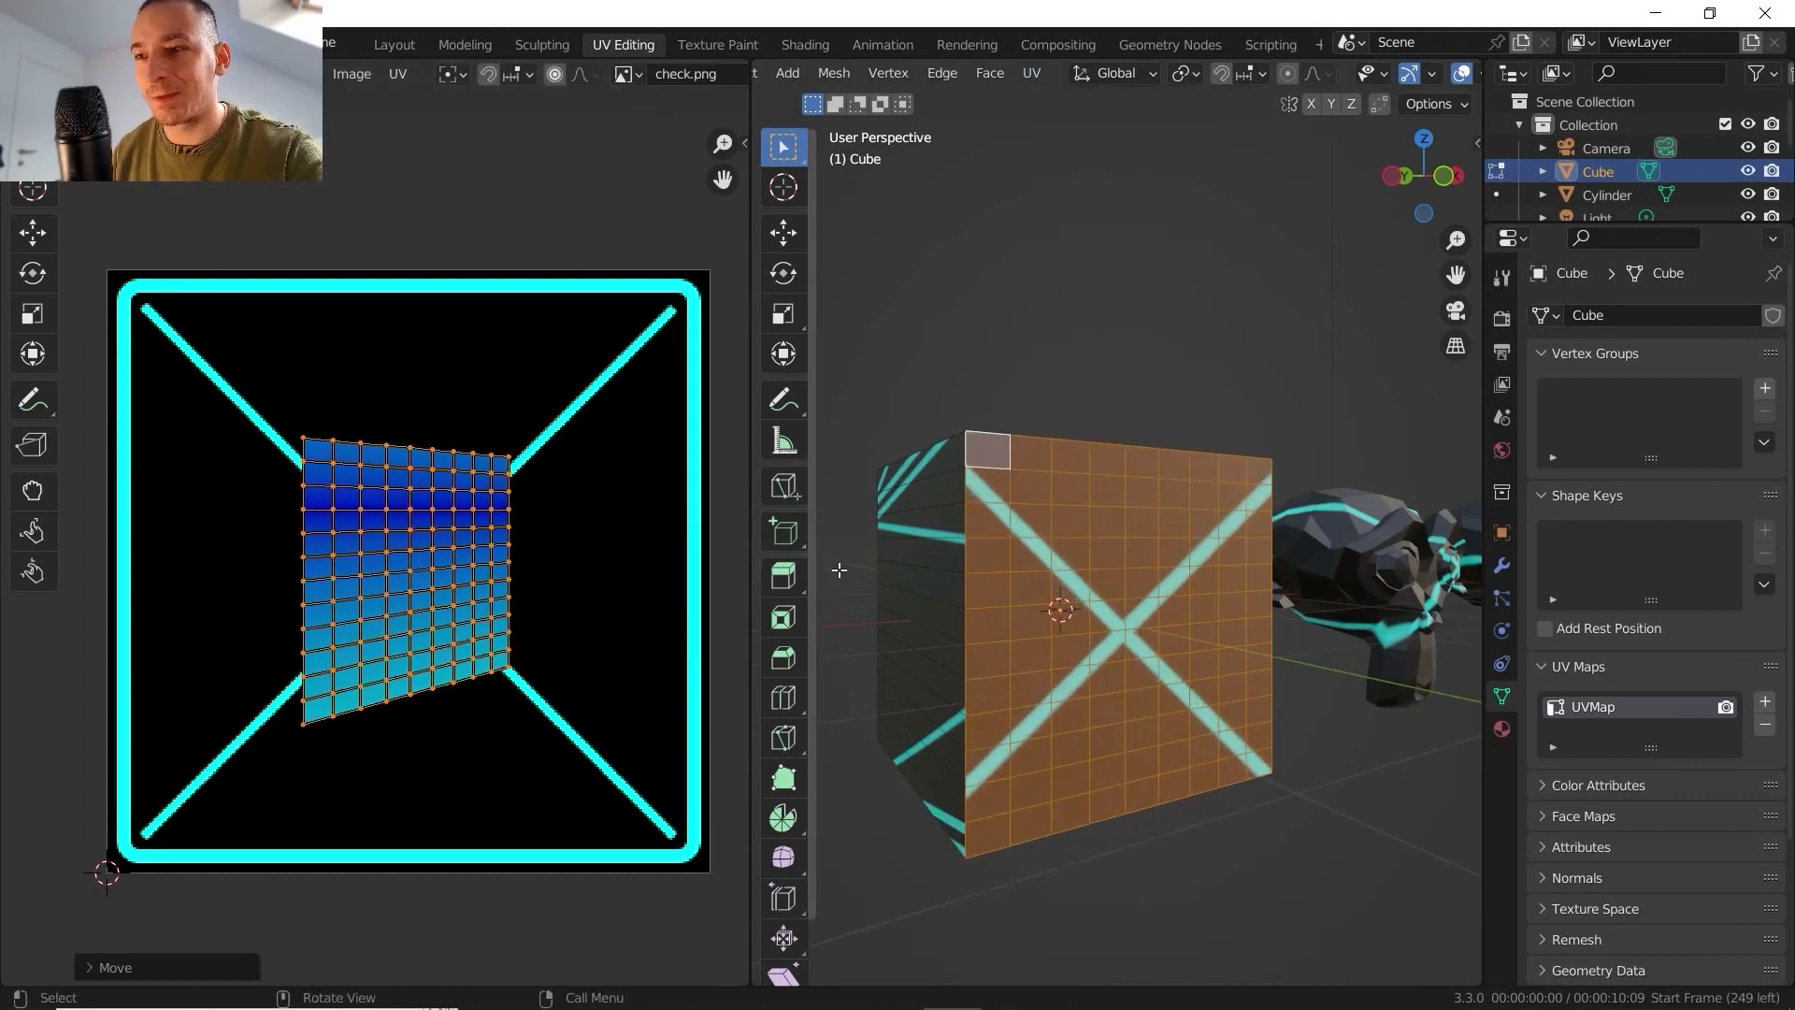
# - Unwrap the subdivided face with Project from View from a very steep side angle and centre its UVs on the cross
pyautogui.moveTo(1159, 608); pyautogui.dragTo(1119, 581, button='middle')
pyautogui.scroll(3, 1200, 588)
pyautogui.scroll(-4, 1200, 588)
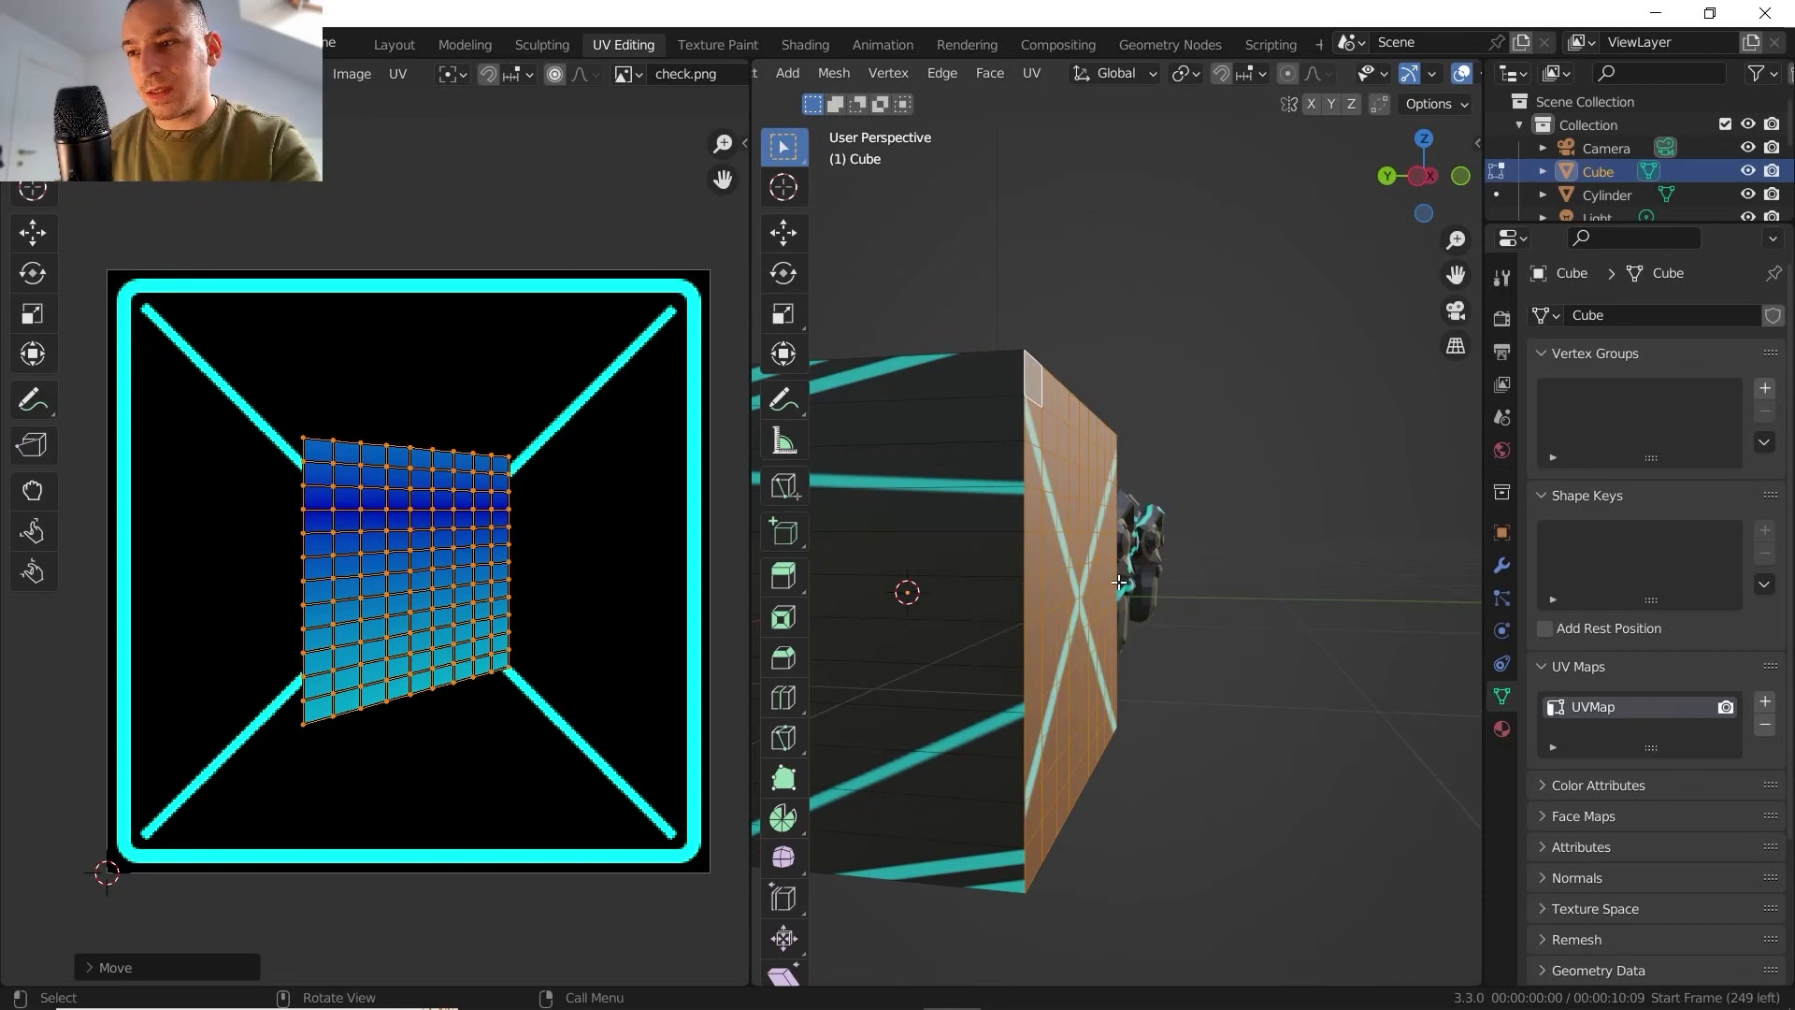
pyautogui.click(1031, 73)
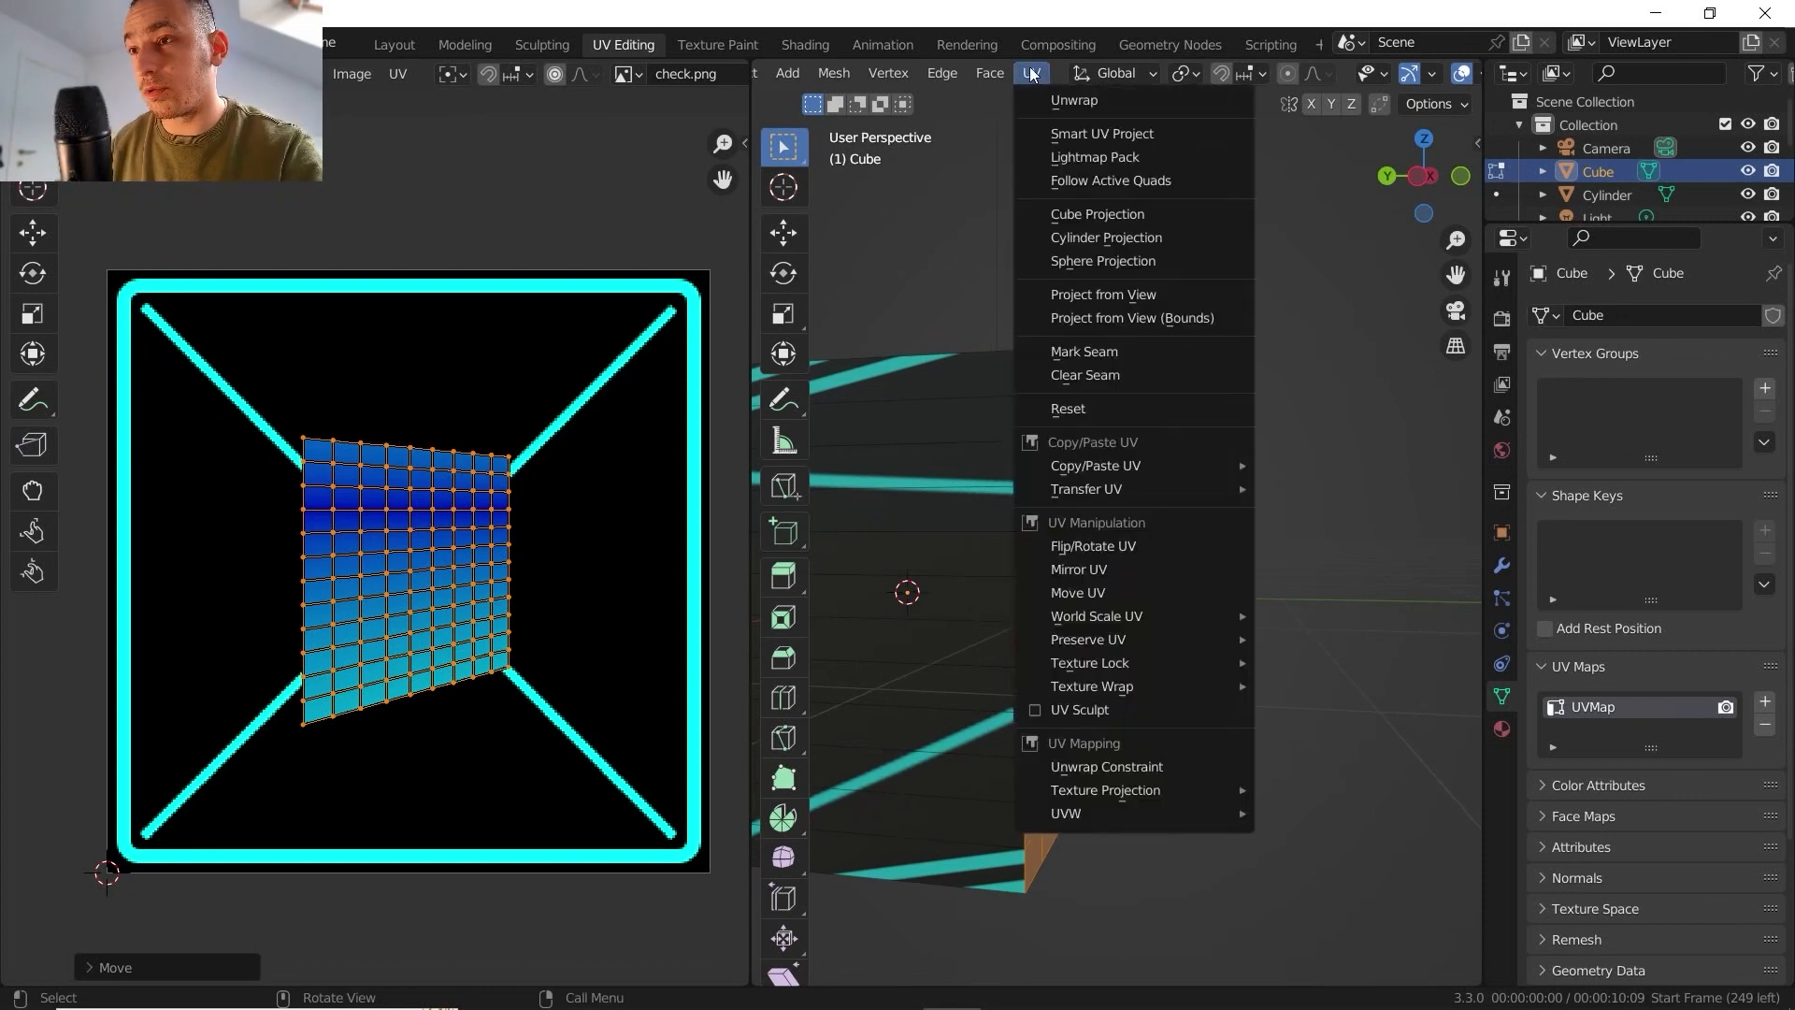
pyautogui.click(1112, 295)
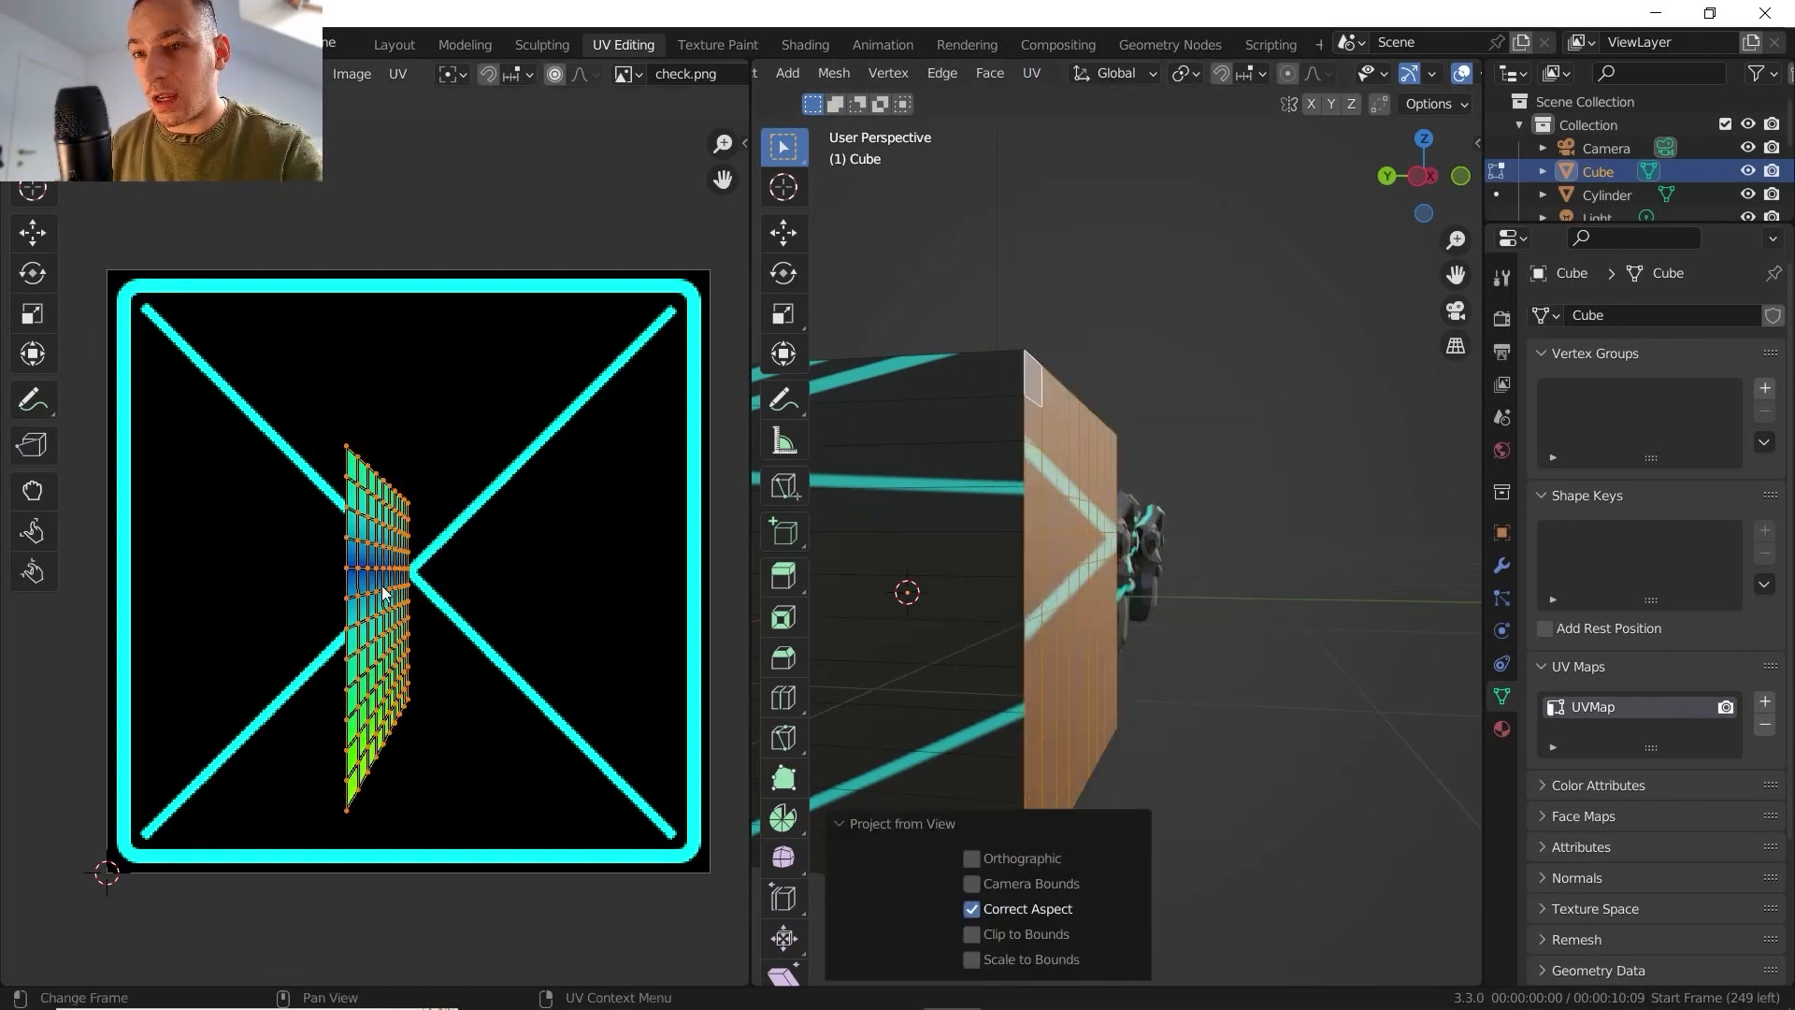
pyautogui.press('a')
pyautogui.press('g')
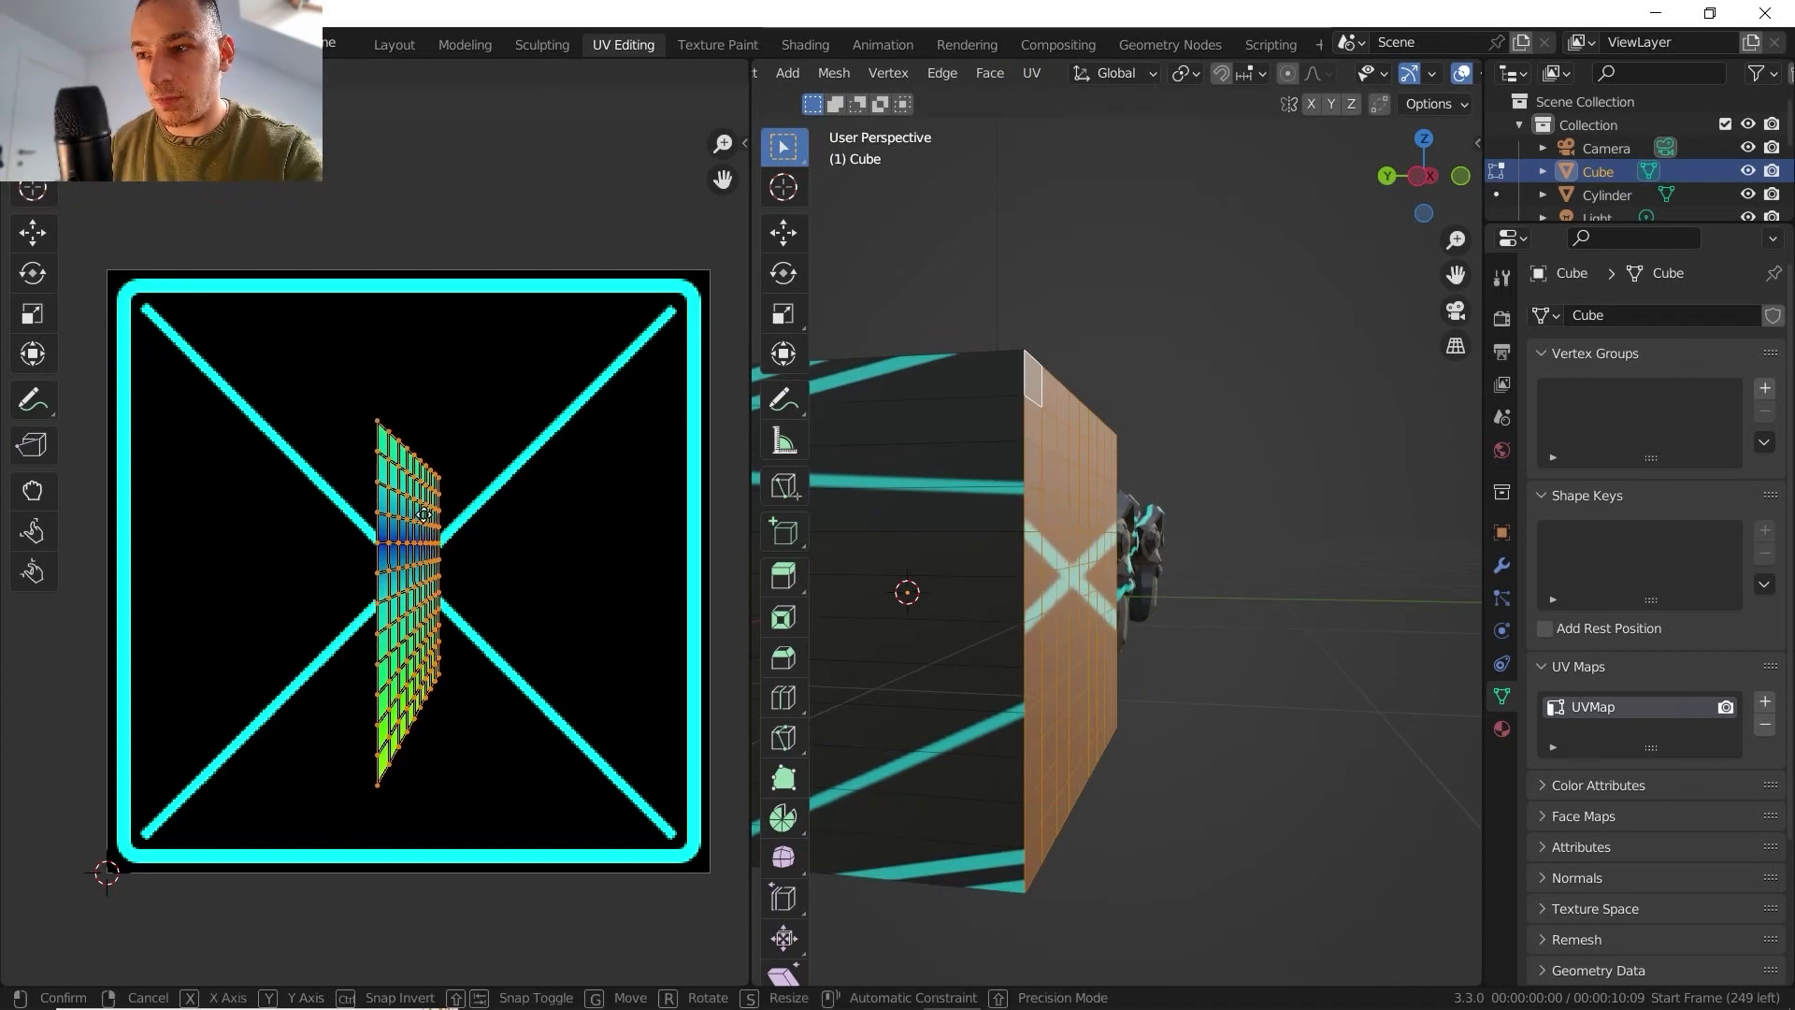
pyautogui.click(425, 522)
# - Examine the projected texture on the cube's subdivided face head-on in Object Mode
pyautogui.scroll(7, 434, 583)
pyautogui.scroll(-2, 520, 605)
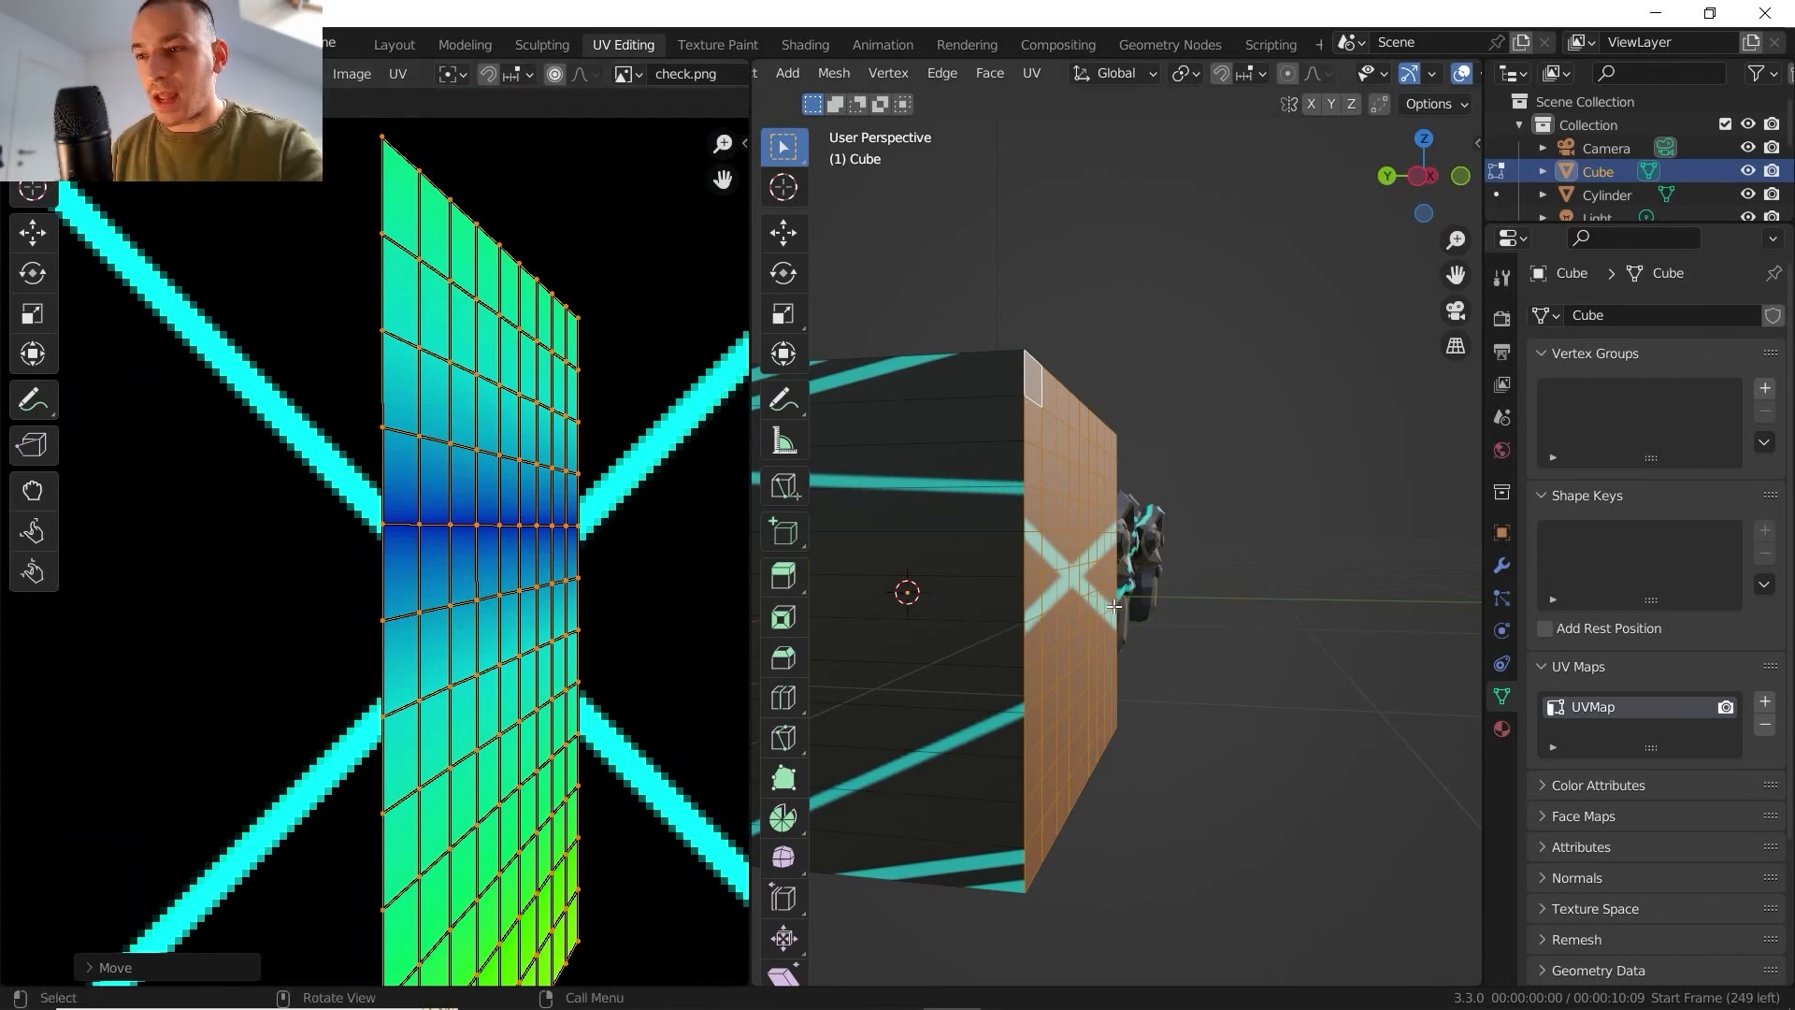
pyautogui.press('Tab')
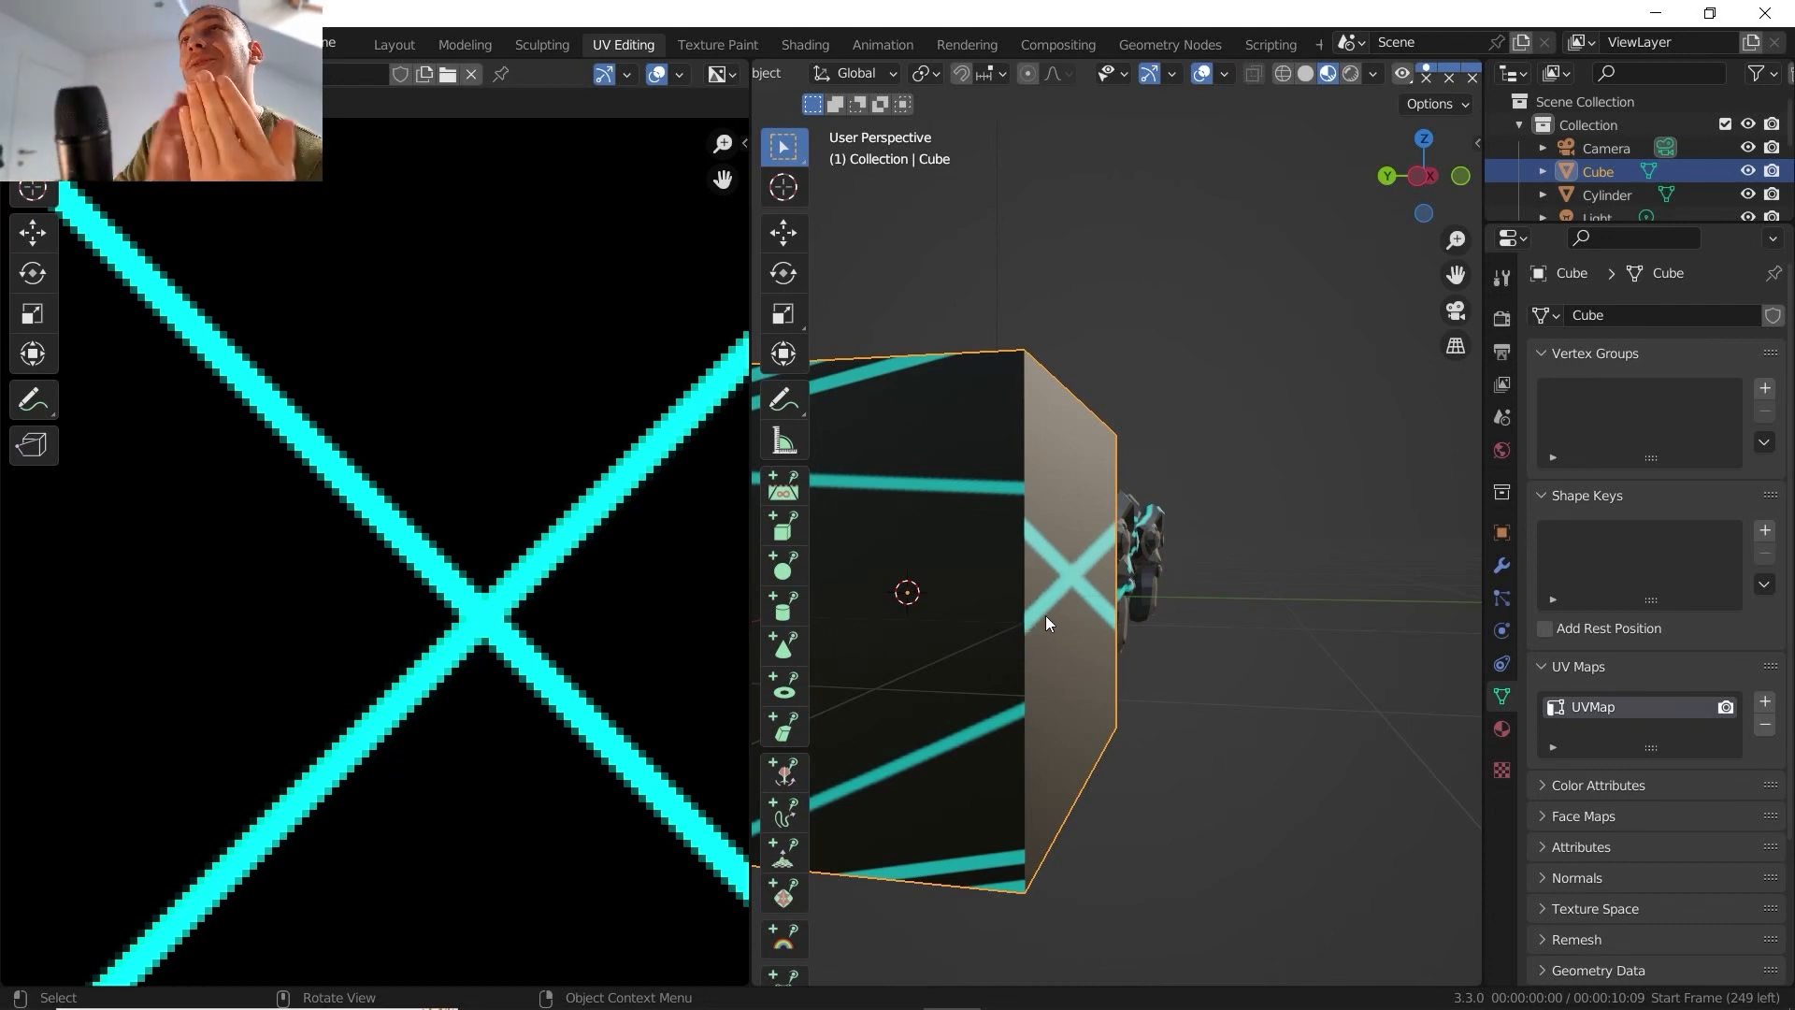
pyautogui.moveTo(1098, 576); pyautogui.dragTo(1129, 507, button='middle')
pyautogui.scroll(2, 1099, 524)
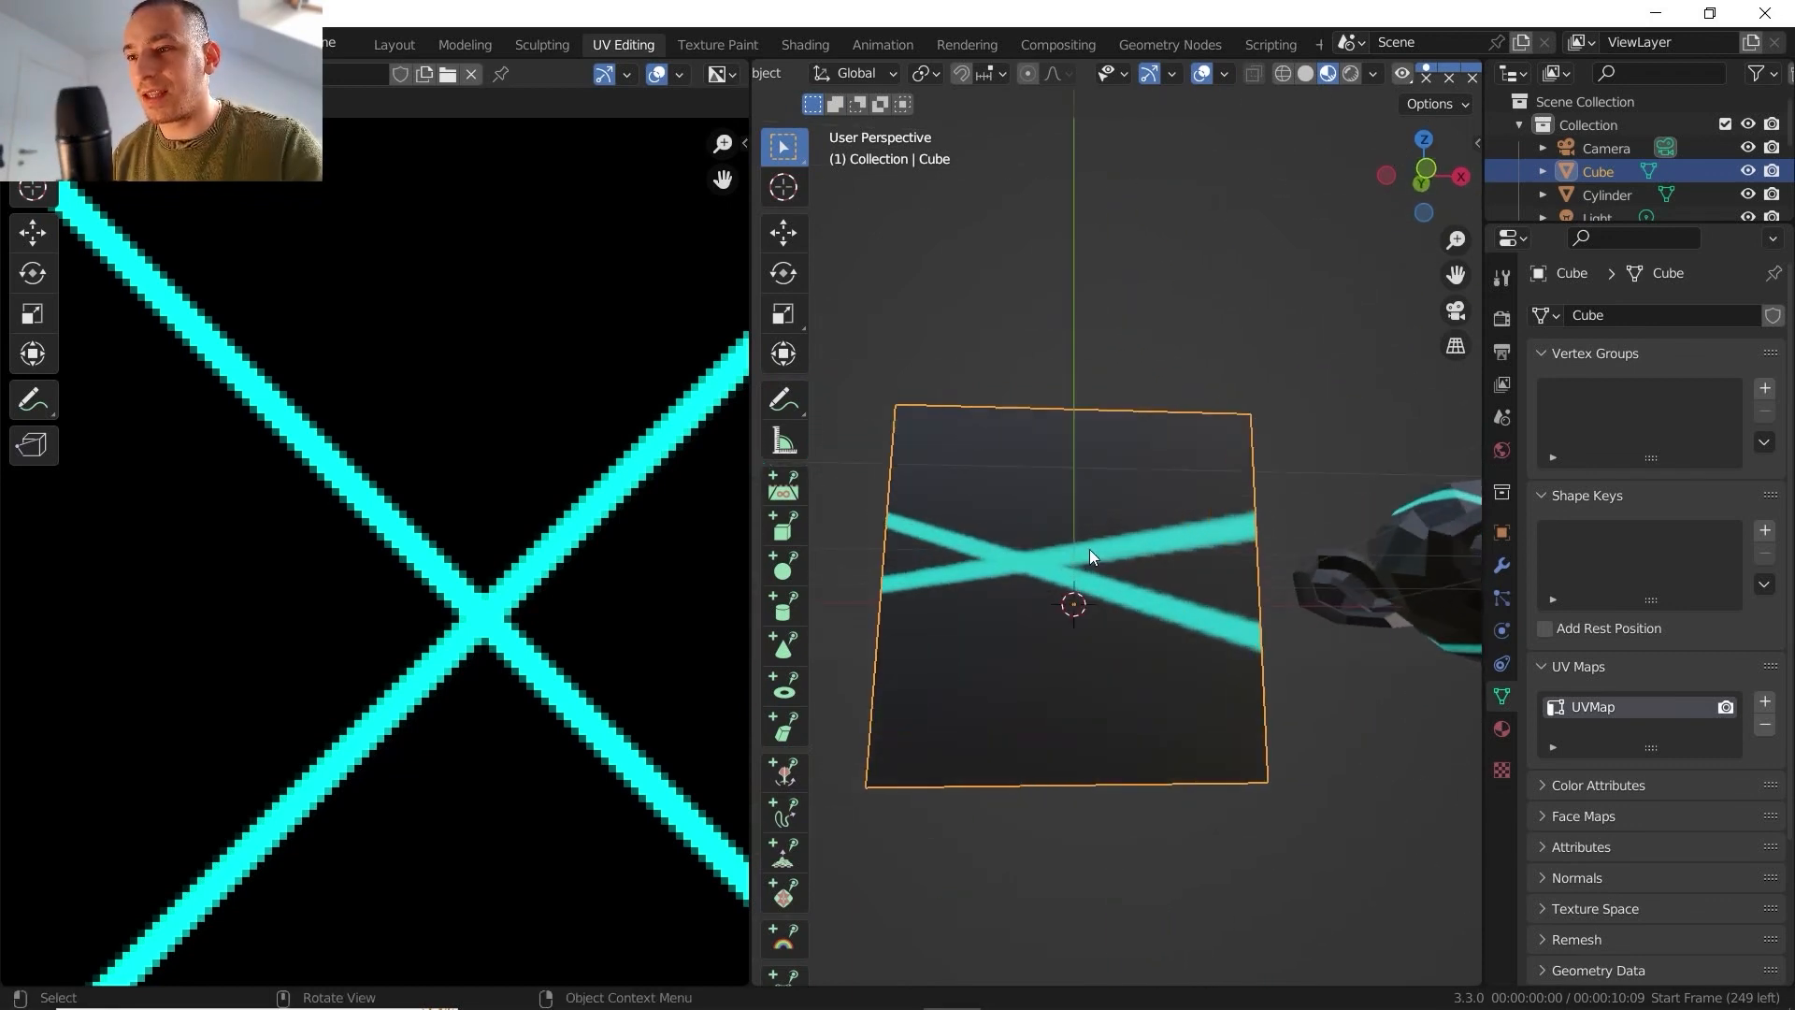
# - Return the cube to Edit Mode and select all of its faces from a raised front view
pyautogui.press('Tab')
pyautogui.scroll(-4, 1089, 561)
pyautogui.moveTo(1089, 564)
pyautogui.mouseDown(button='middle')
pyautogui.moveTo(1098, 627)
pyautogui.moveTo(1069, 587)
pyautogui.mouseUp(button='middle')
pyautogui.hotkey('alt', 'a')
pyautogui.press('l')
pyautogui.hotkey('alt', 'a')
pyautogui.press('a')
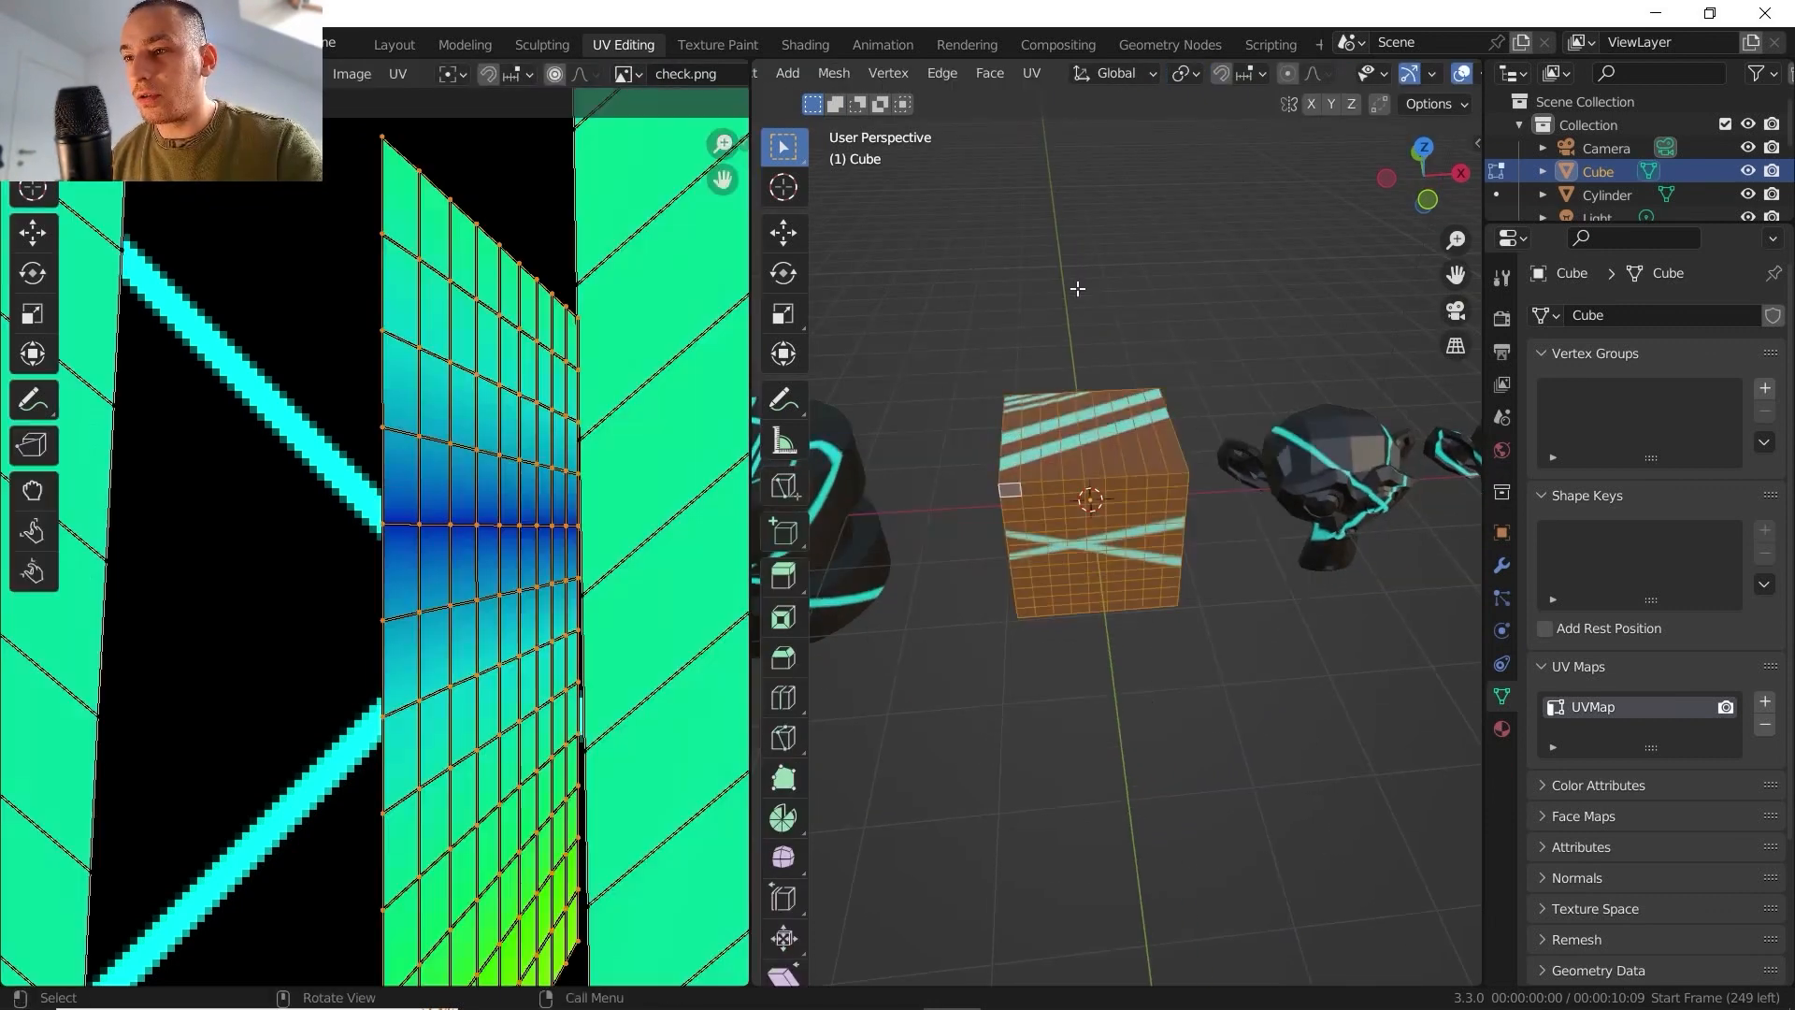
# - Unwrap the whole cube with Project from View (Bounds) and view the texture from a corner angle in Object Mode
pyautogui.scroll(-5, 456, 521)
pyautogui.scroll(2, 422, 521)
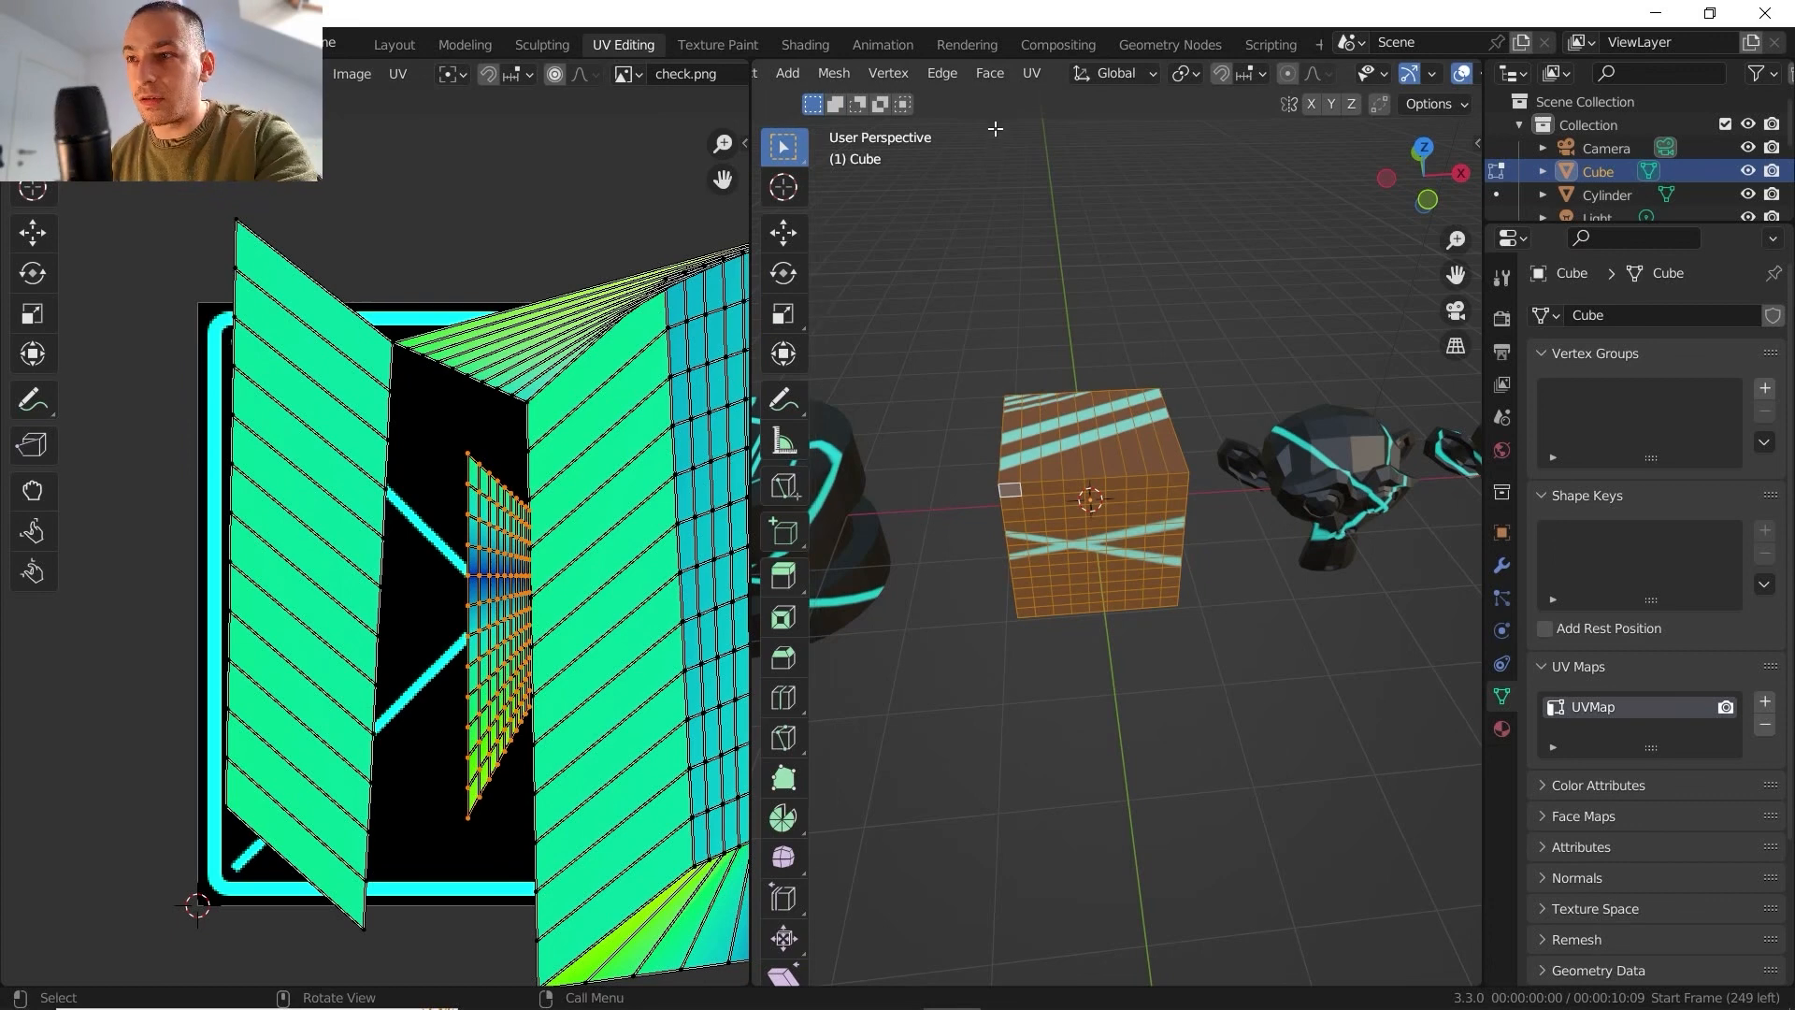
pyautogui.click(1032, 71)
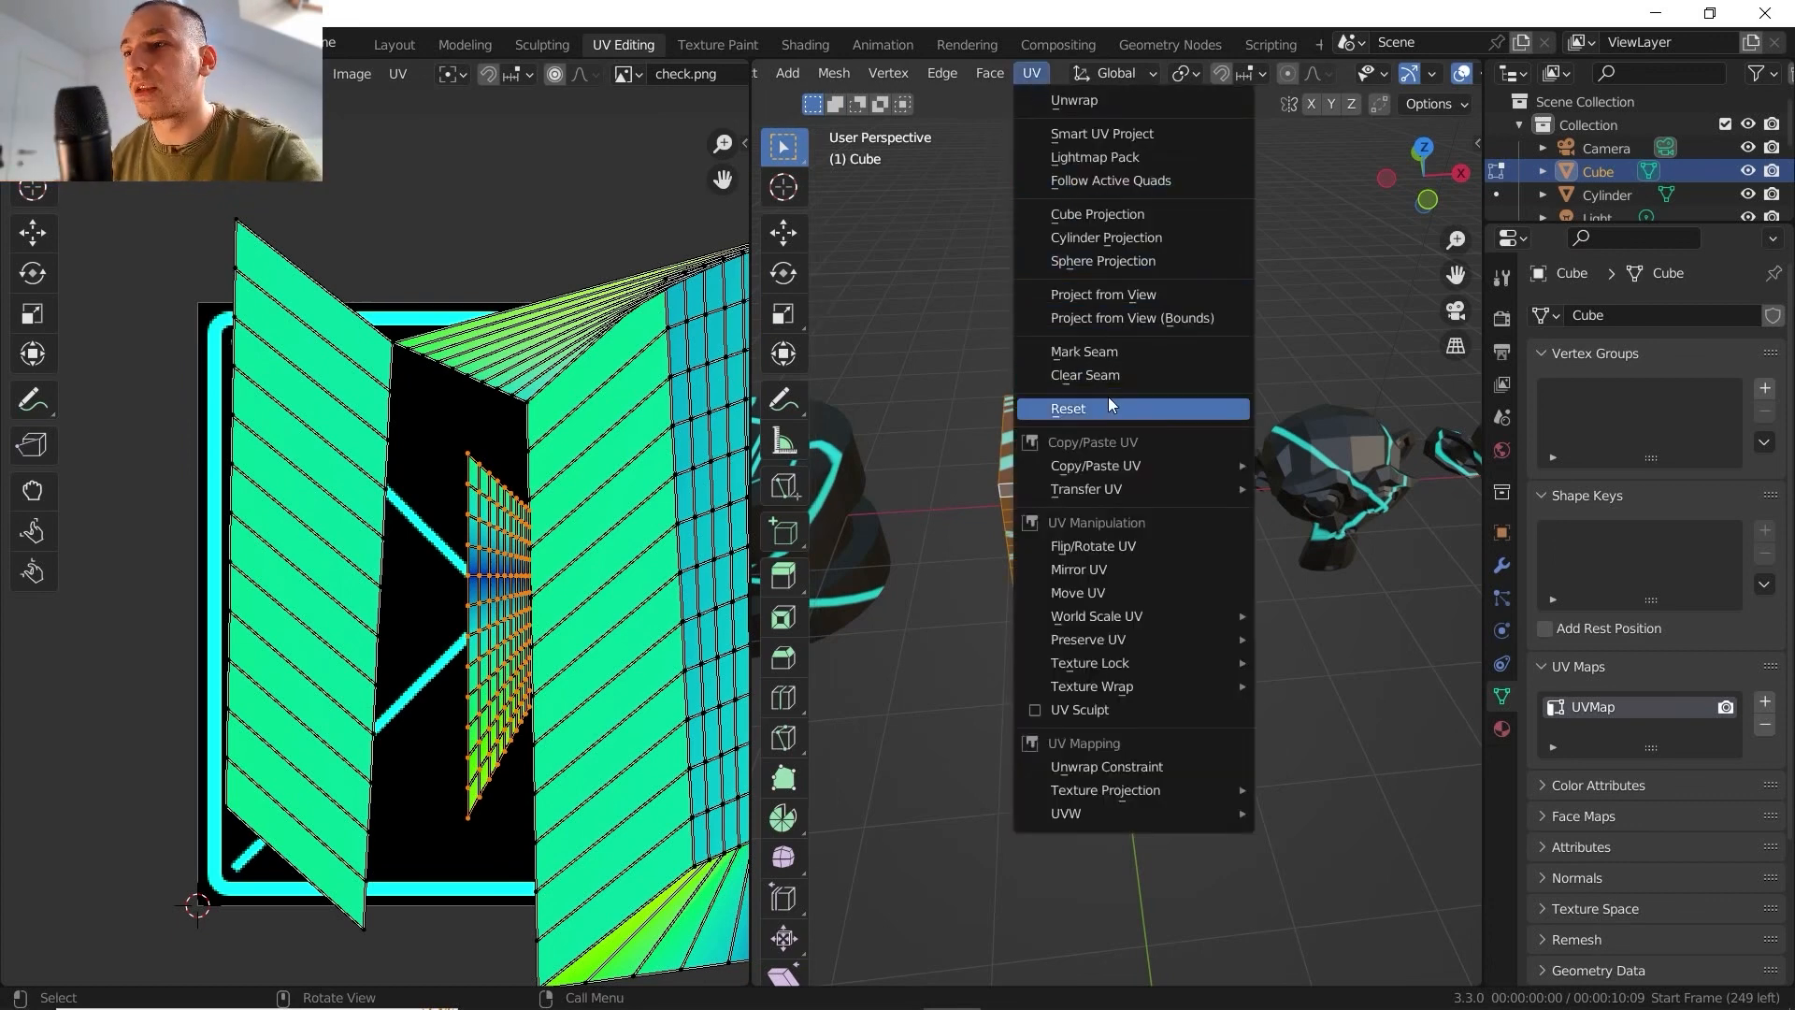
pyautogui.click(1131, 318)
pyautogui.scroll(-2, 304, 562)
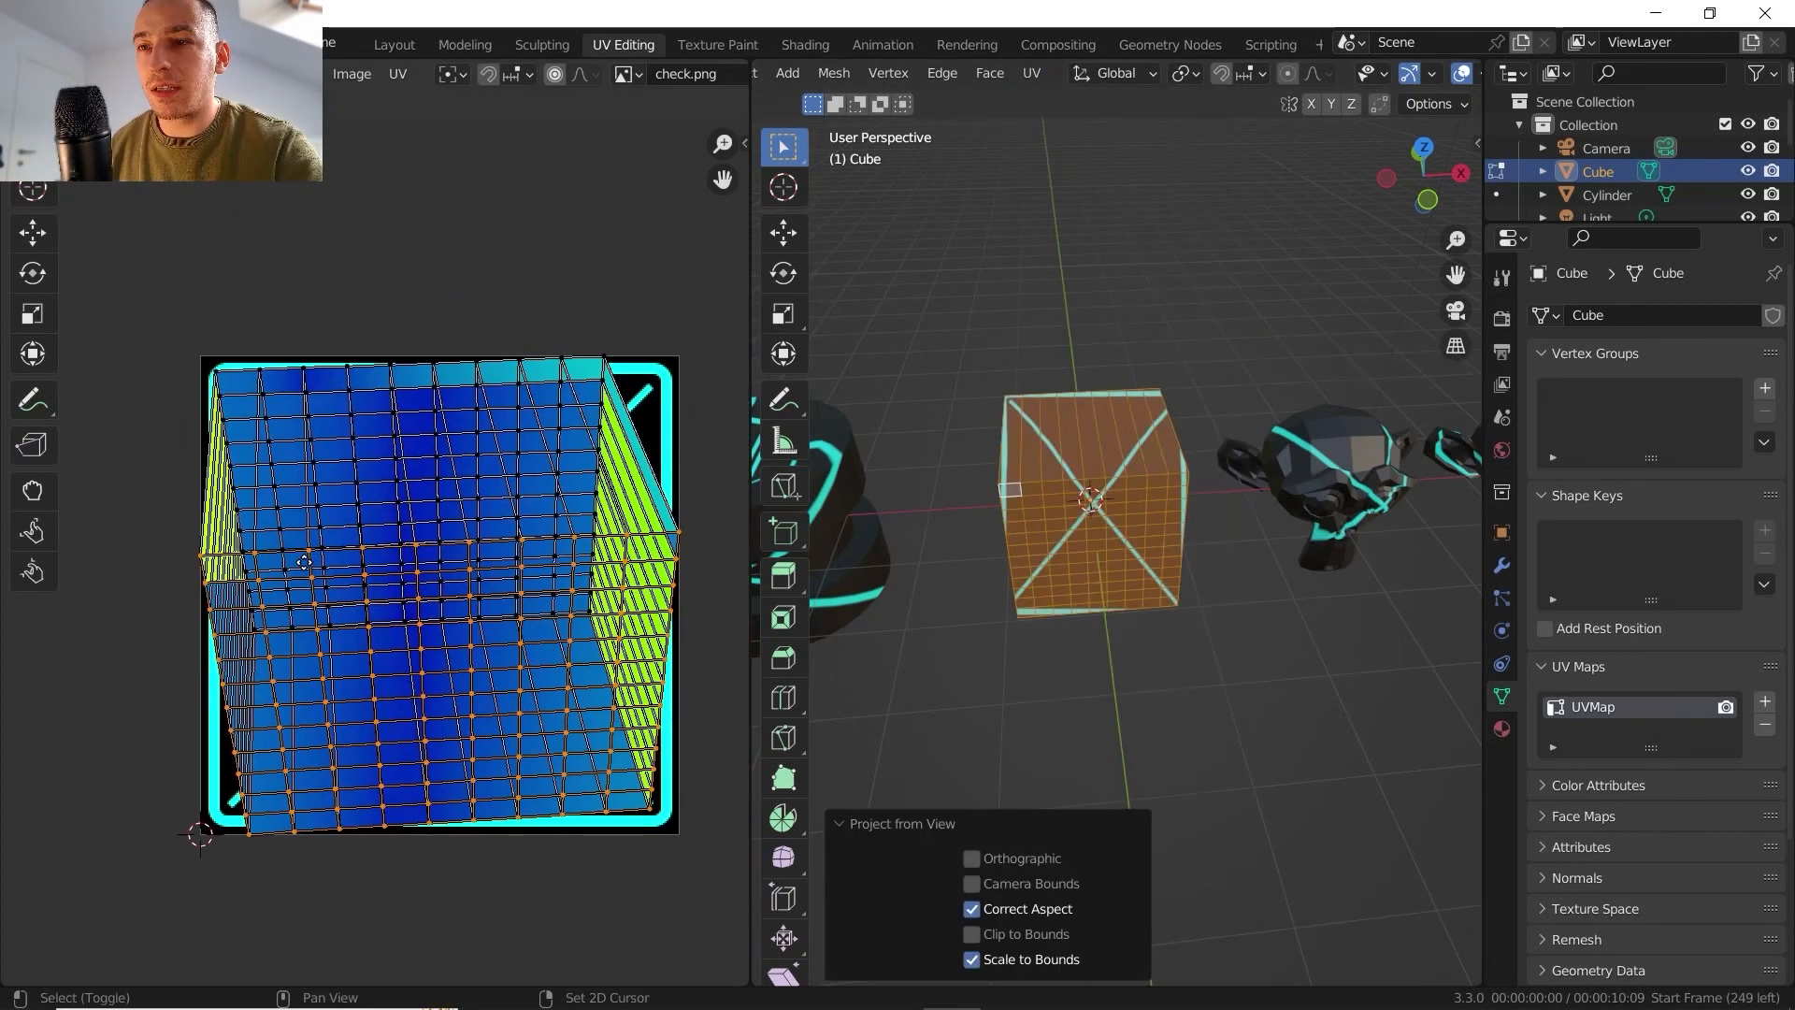
pyautogui.keyDown('shift'); pyautogui.moveTo(316, 561); pyautogui.dragTo(305, 563, button='middle'); pyautogui.keyUp('shift')
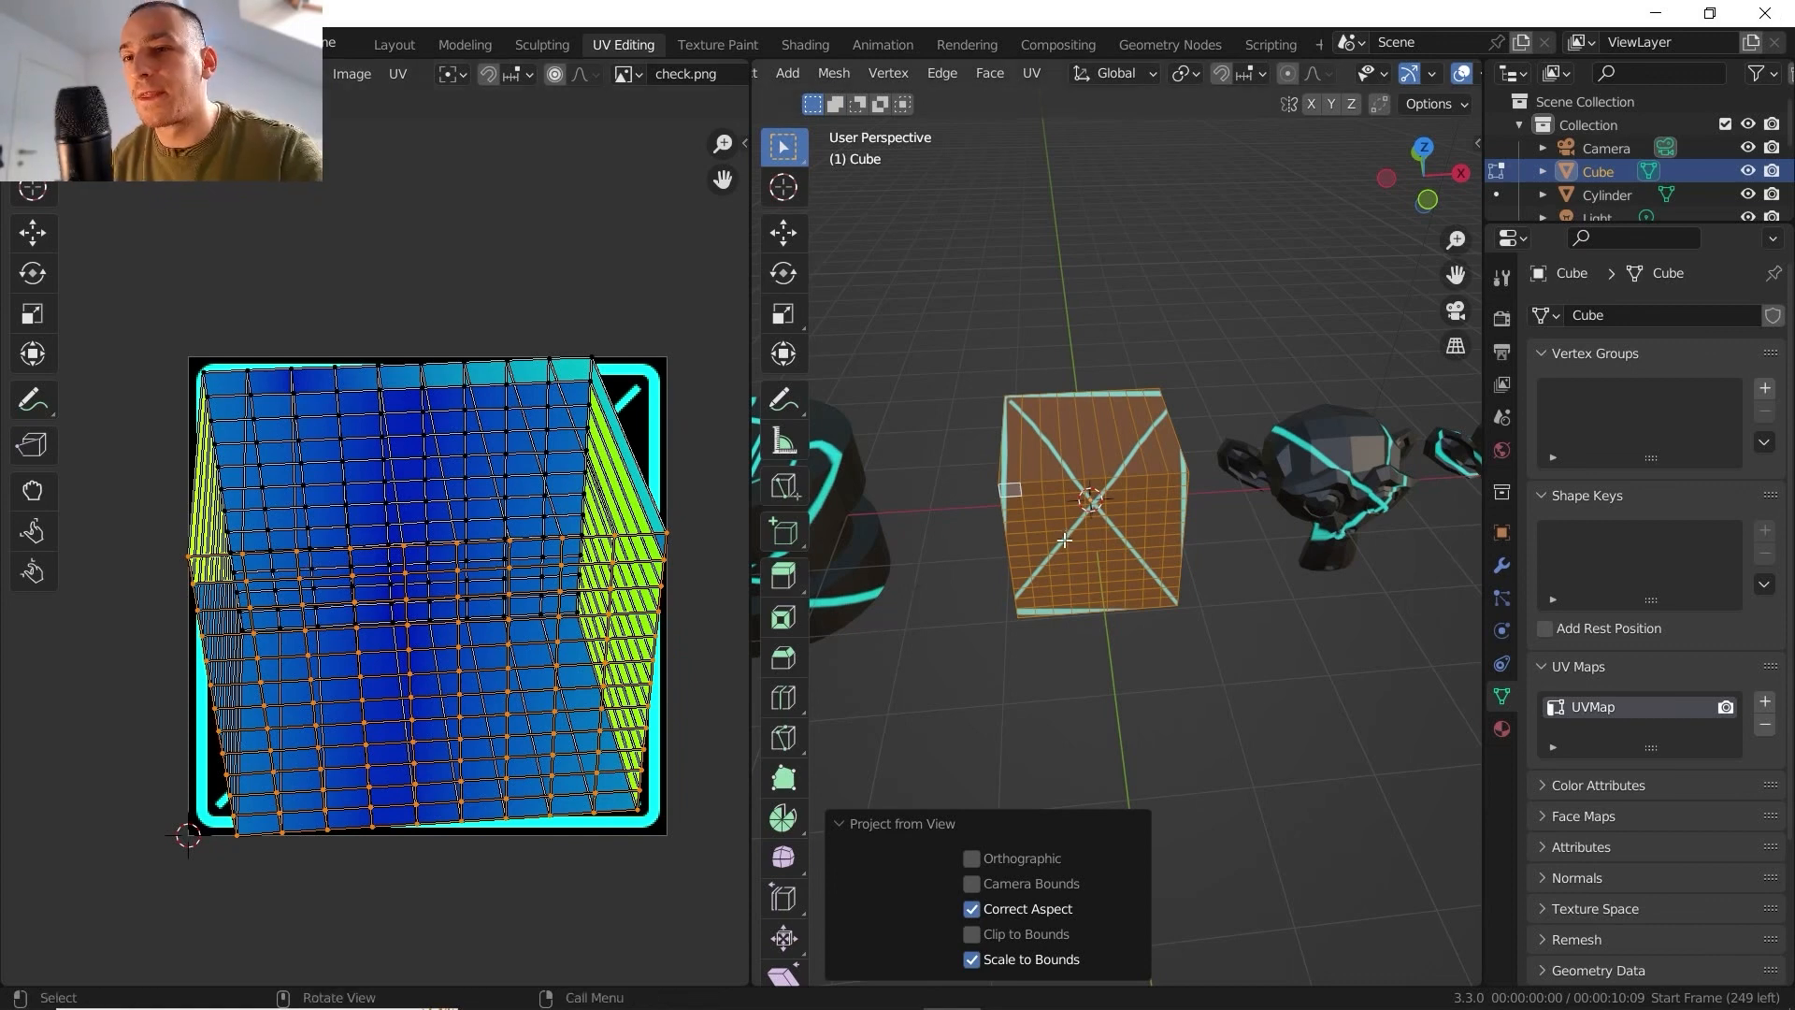
pyautogui.moveTo(1117, 522); pyautogui.dragTo(1050, 459, button='middle')
pyautogui.press('Tab')
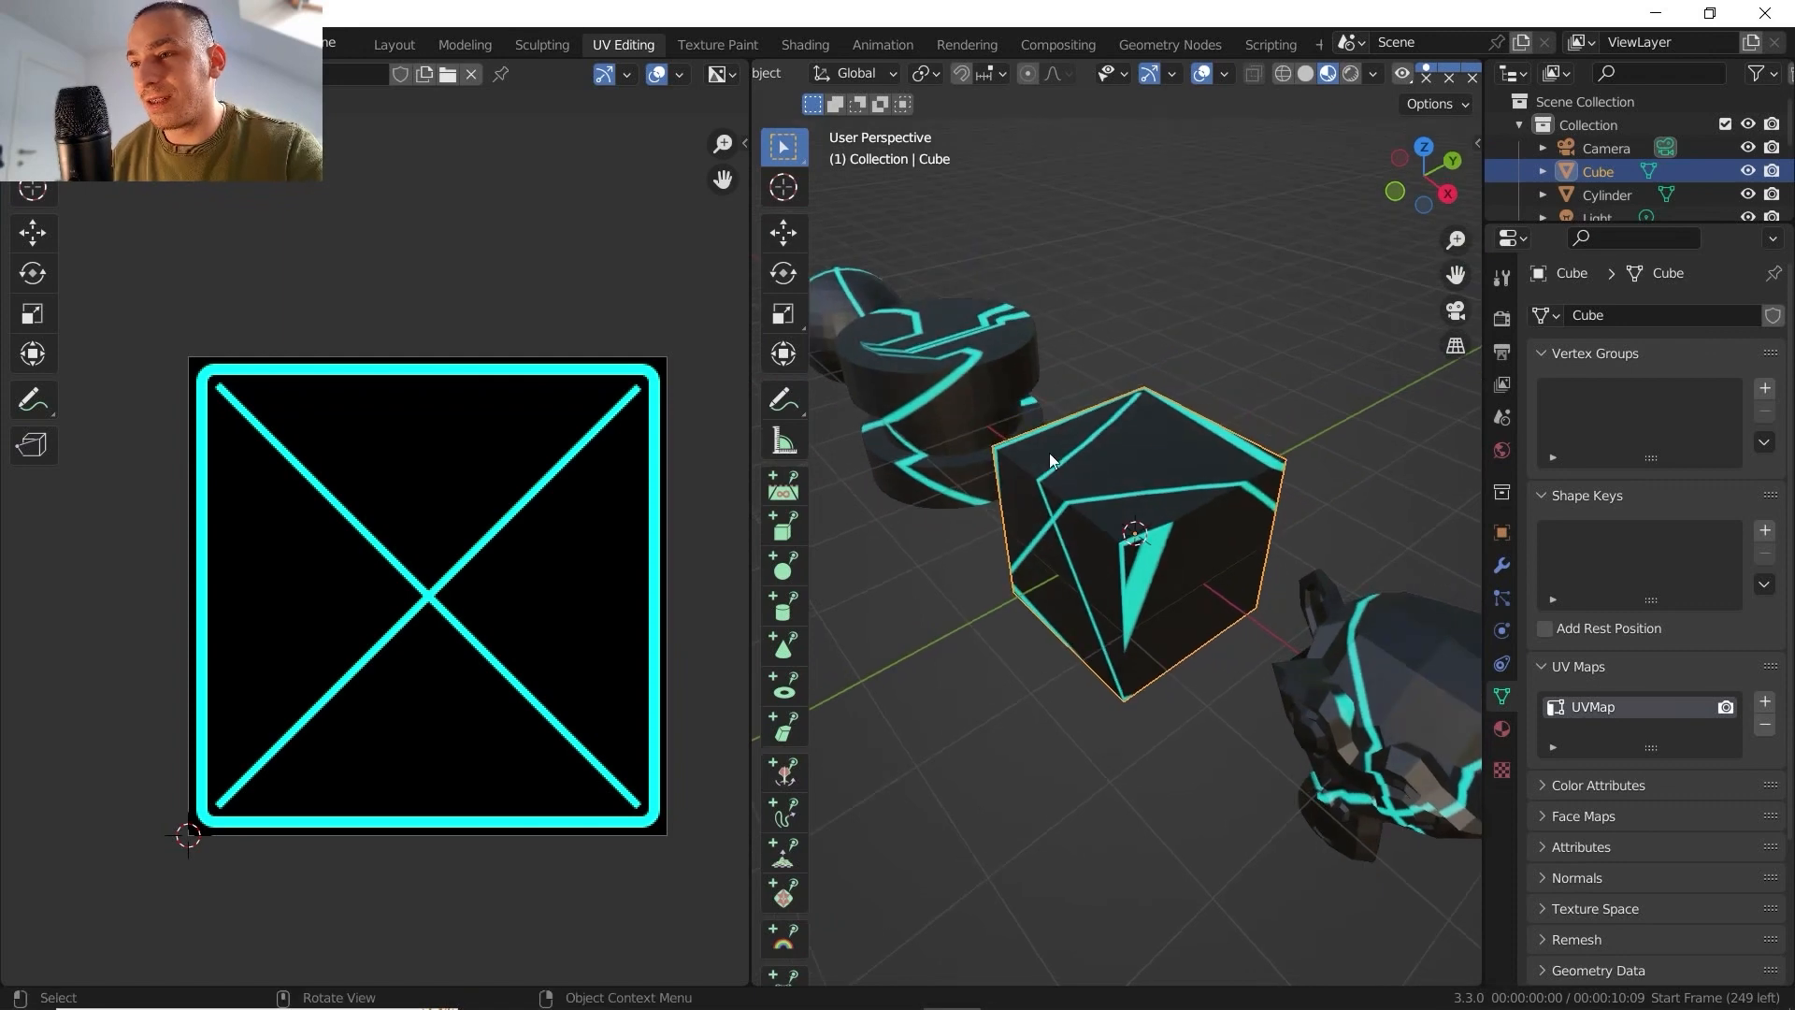
# - Reproject the whole cube from the corner view, scaled to bounds, and compare its UVs with the texture in Object Mode
pyautogui.press('Tab')
pyautogui.click(1043, 78)
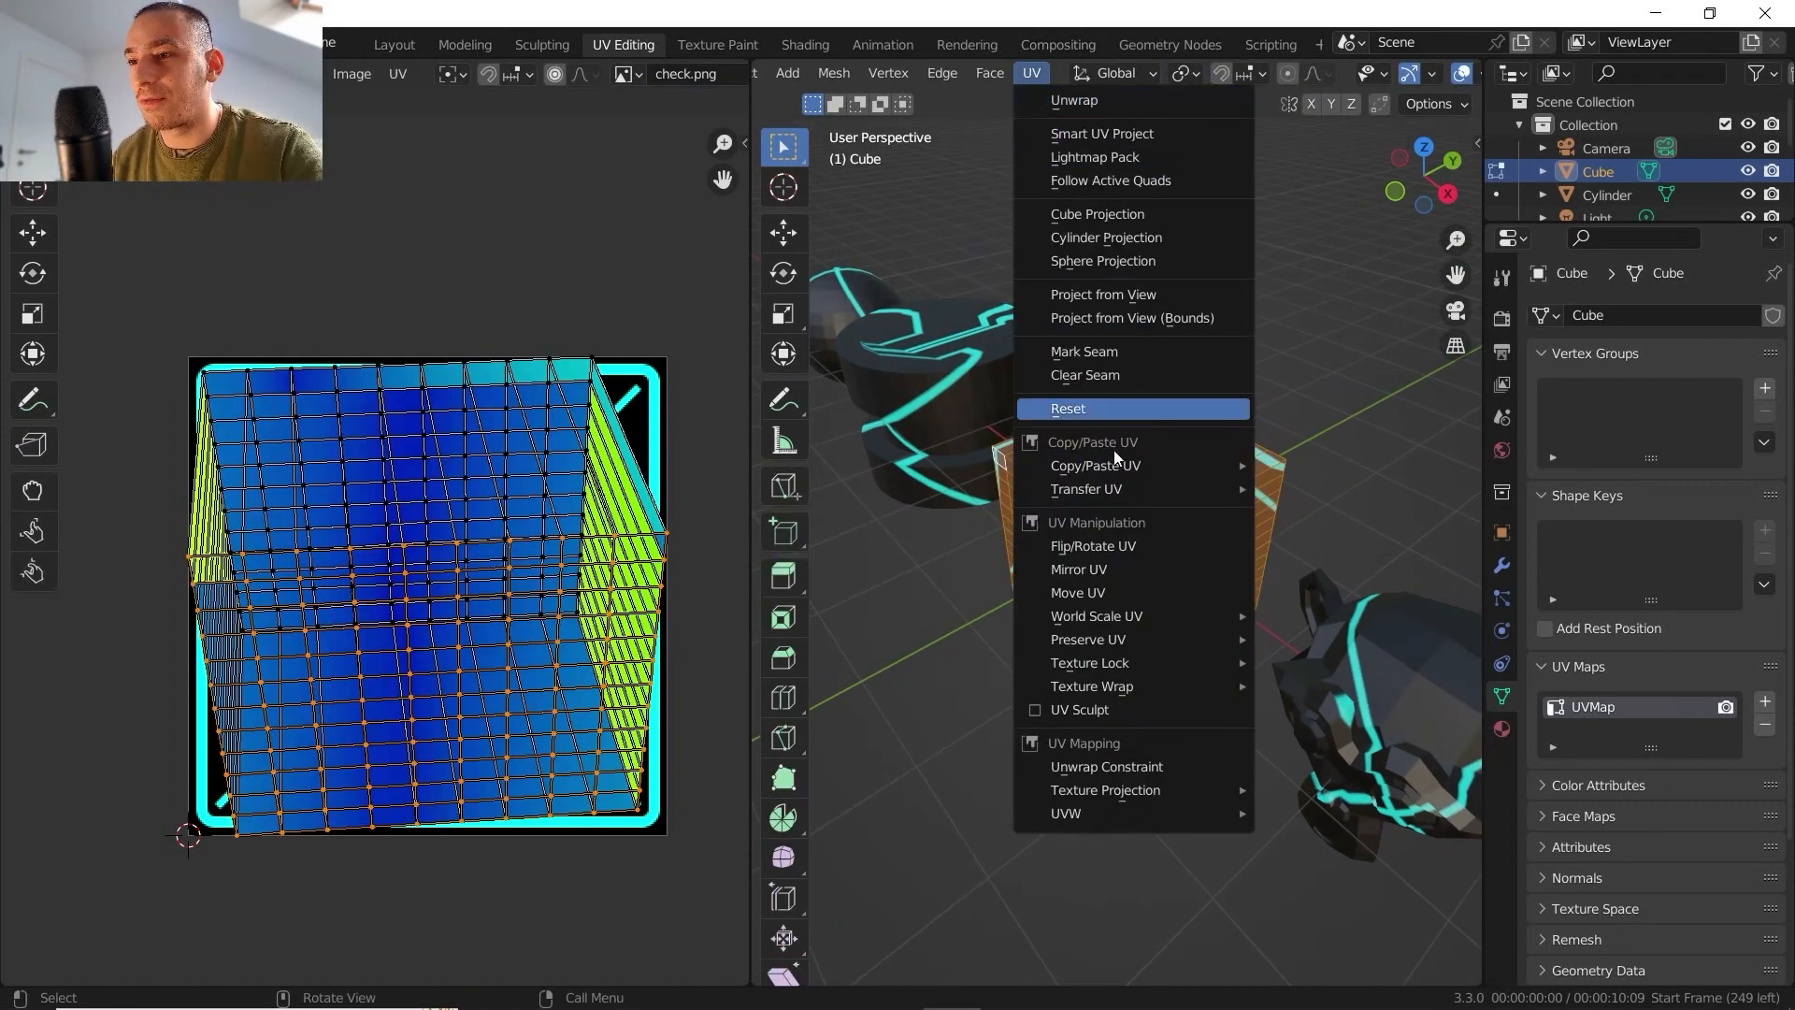
pyautogui.click(1105, 295)
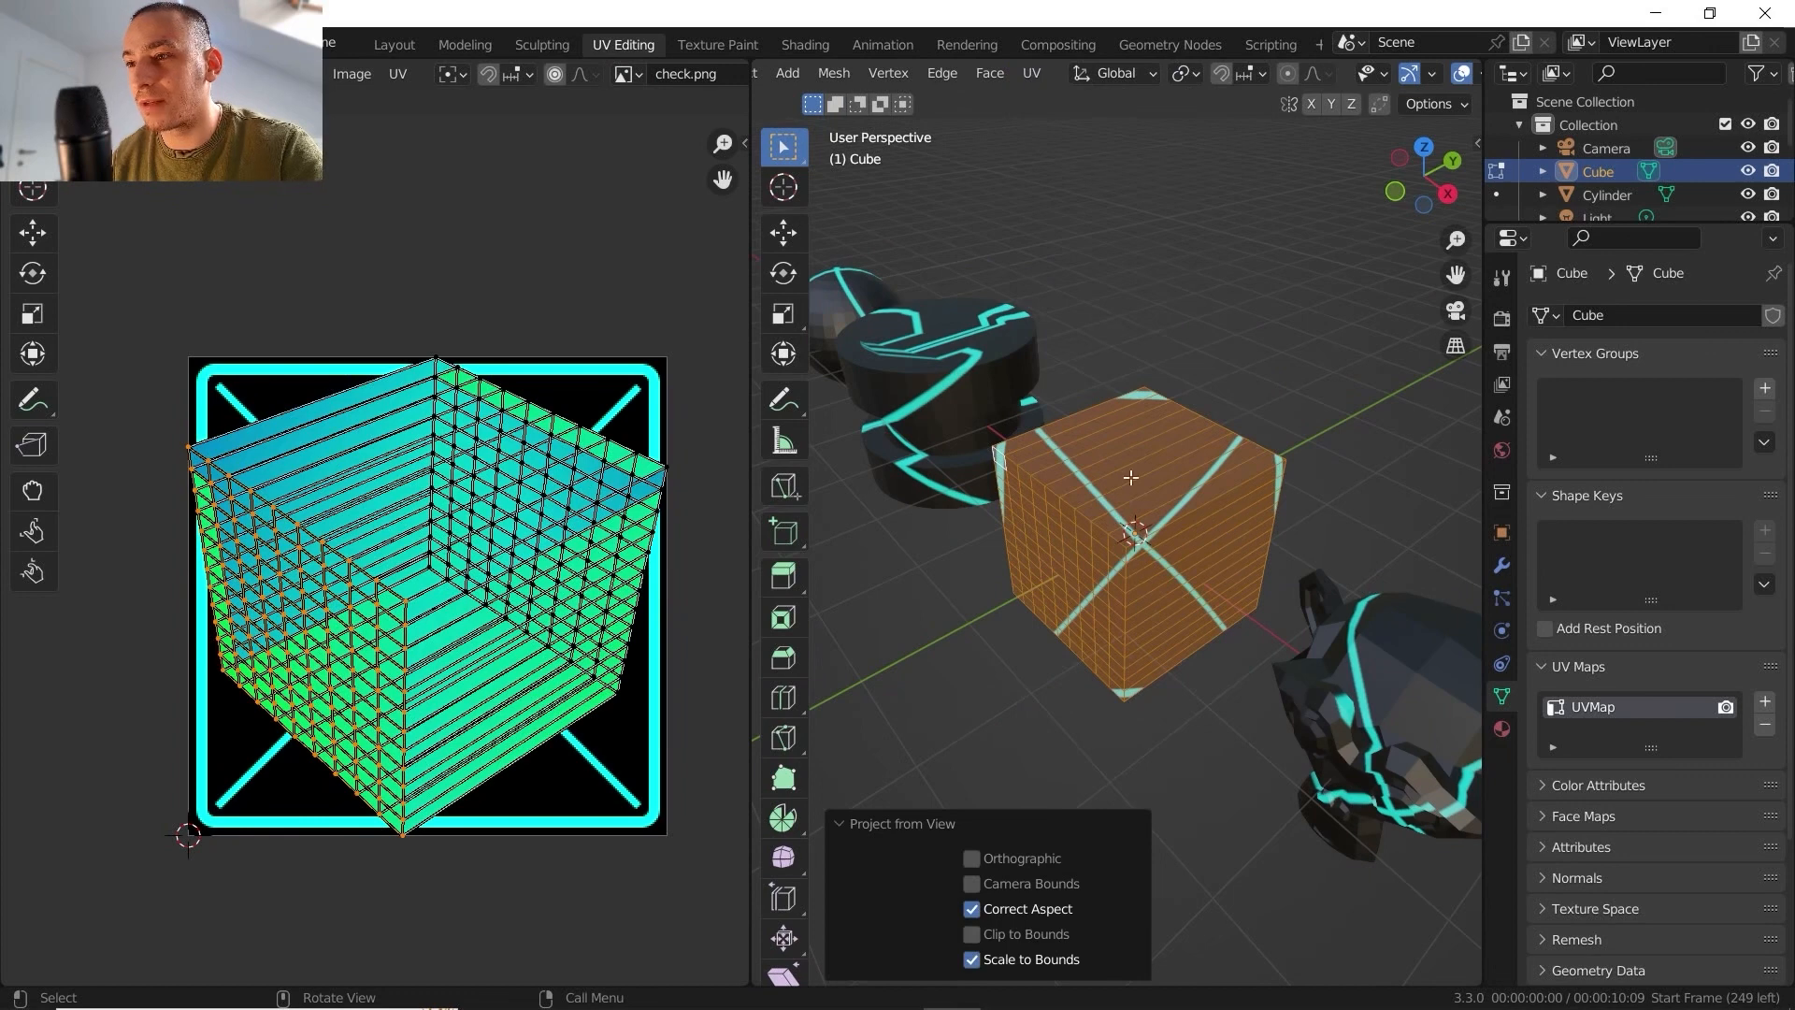
pyautogui.press('Tab')
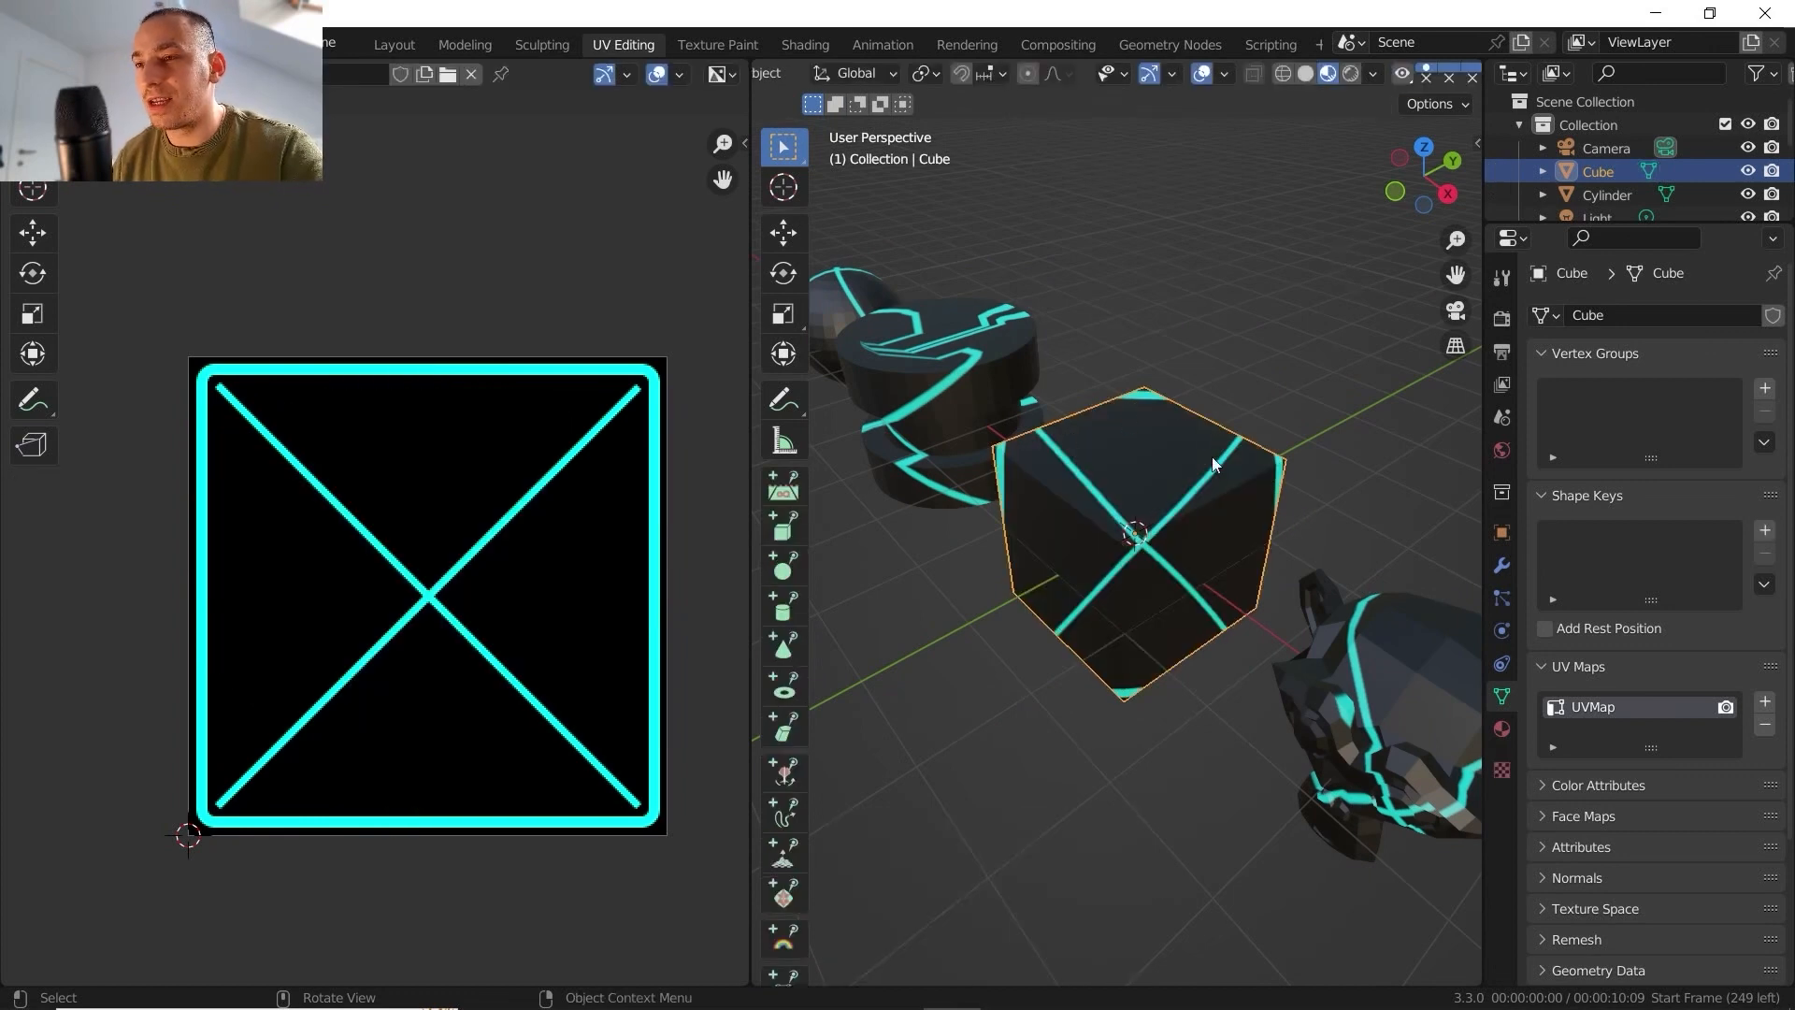
pyautogui.press('Tab')
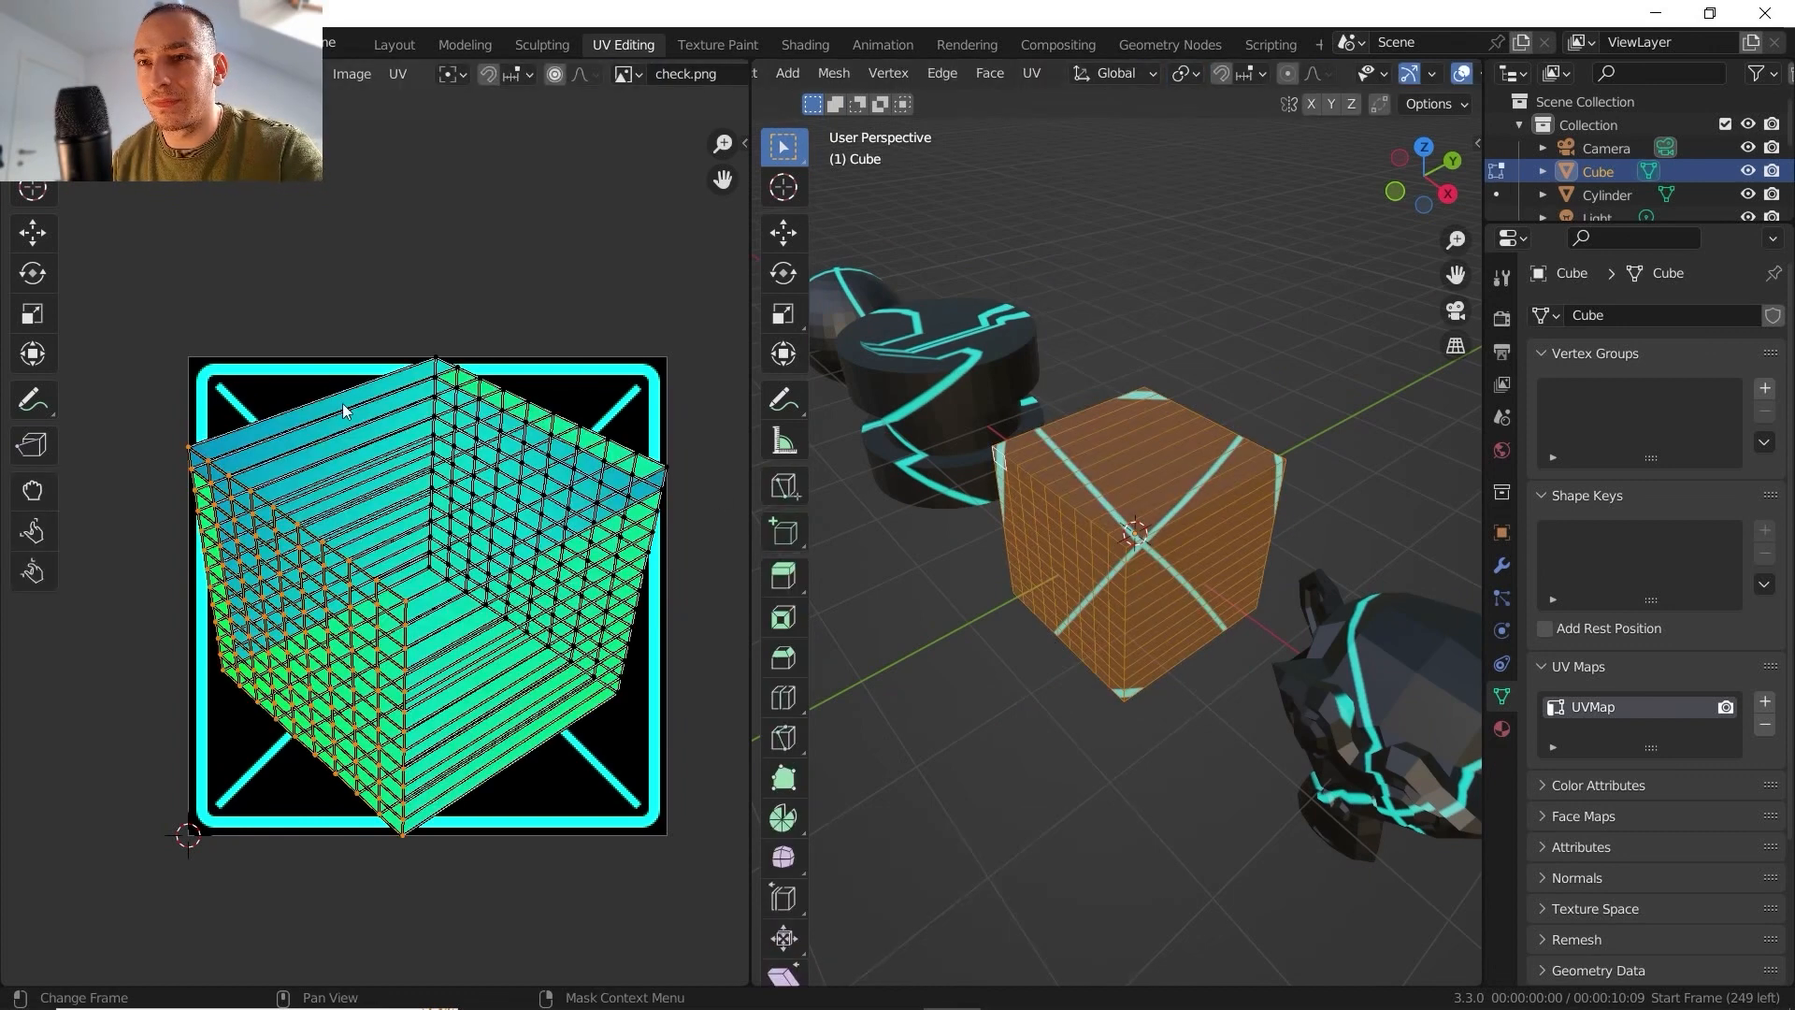
pyautogui.press('Tab')
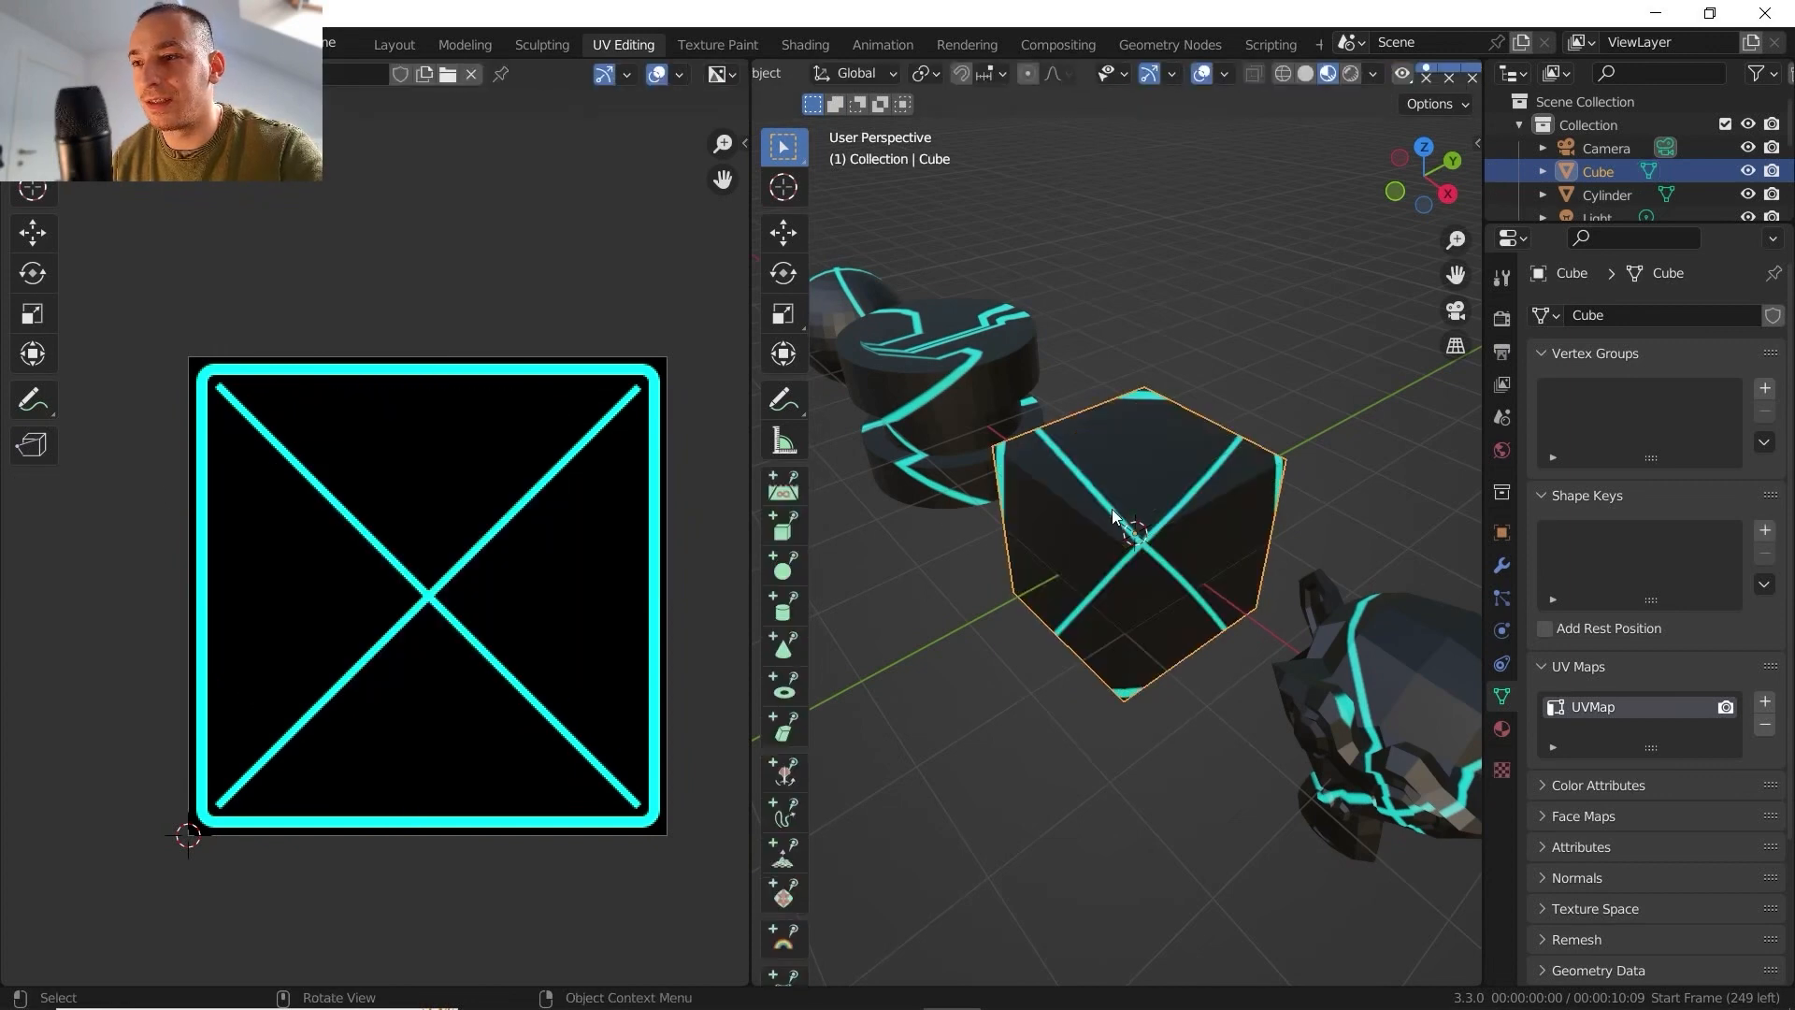
pyautogui.moveTo(1174, 520); pyautogui.dragTo(1094, 409, button='middle')
pyautogui.press('Tab')
pyautogui.press('u')
pyautogui.click(1075, 293)
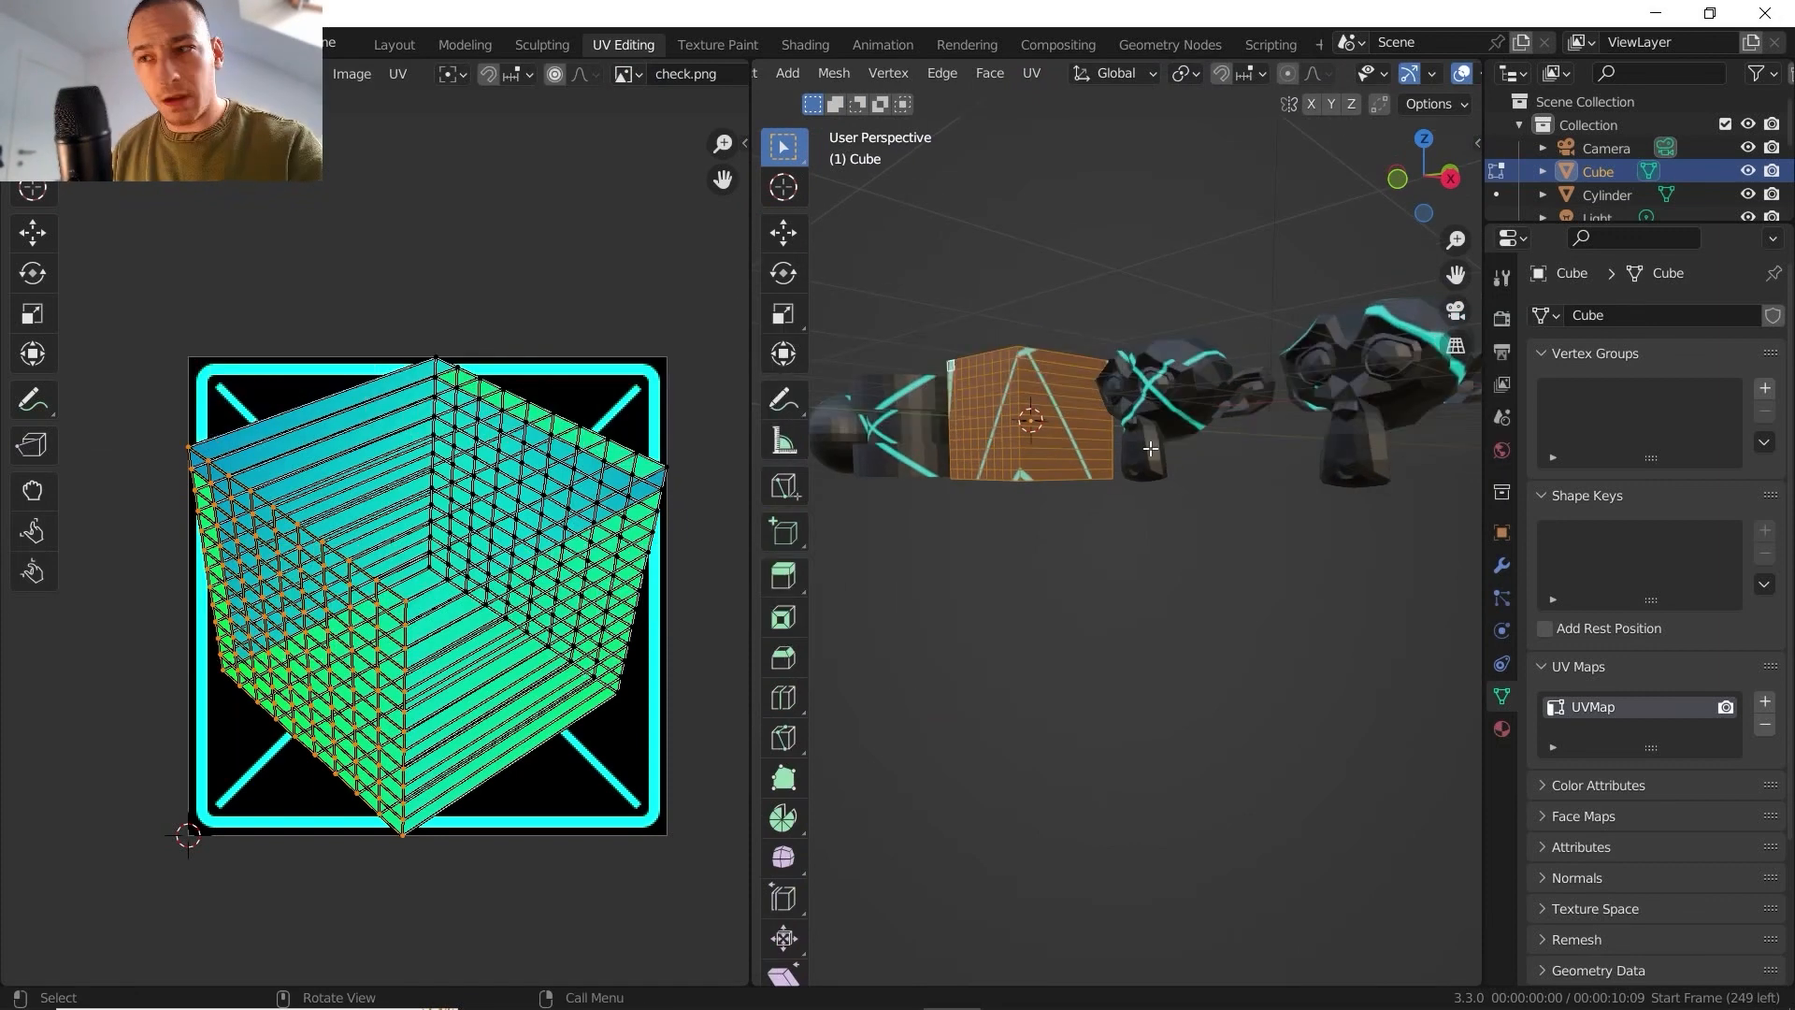
# - Switch Edit Mode to the Suzanne monkey head beside the cube and select all of its faces
pyautogui.click(1183, 412)
pyautogui.press('a')
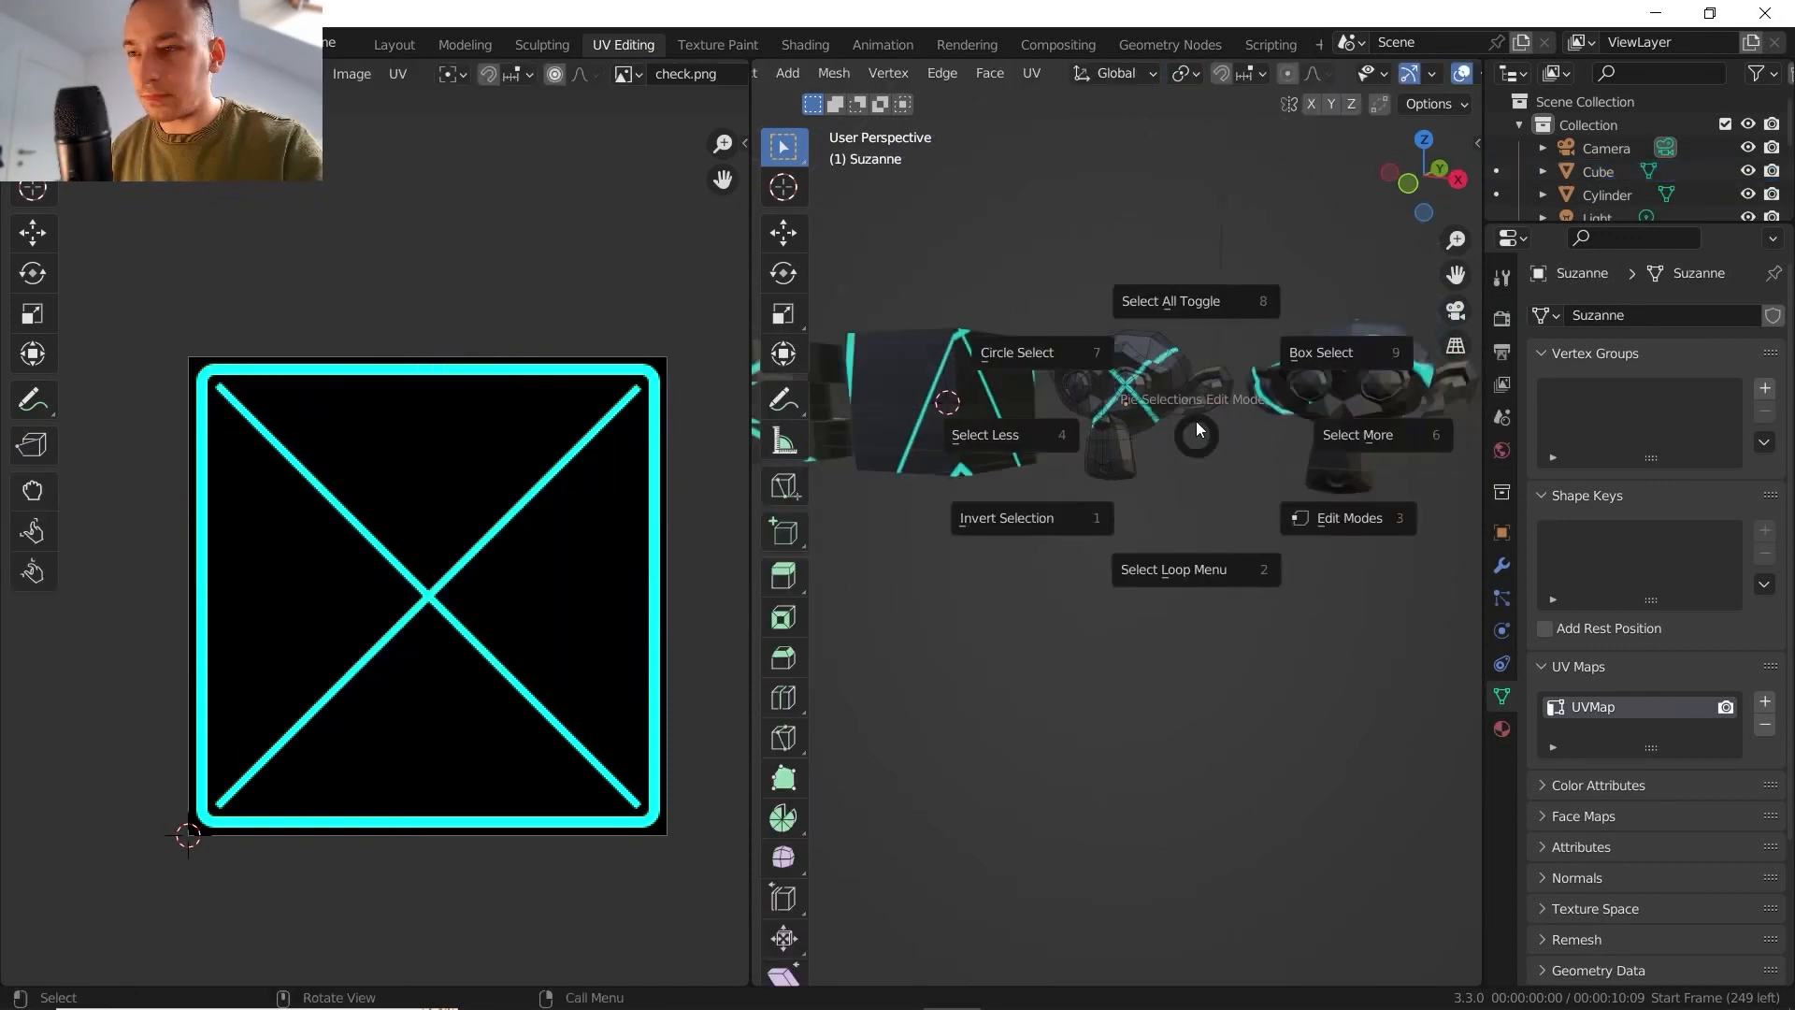
pyautogui.click(1185, 324)
pyautogui.scroll(4, 1186, 373)
pyautogui.keyDown('shift'); pyautogui.moveTo(1183, 402); pyautogui.dragTo(1182, 540, button='middle'); pyautogui.keyUp('shift')
pyautogui.scroll(1, 1182, 540)
pyautogui.moveTo(1024, 458); pyautogui.dragTo(1070, 412, button='middle')
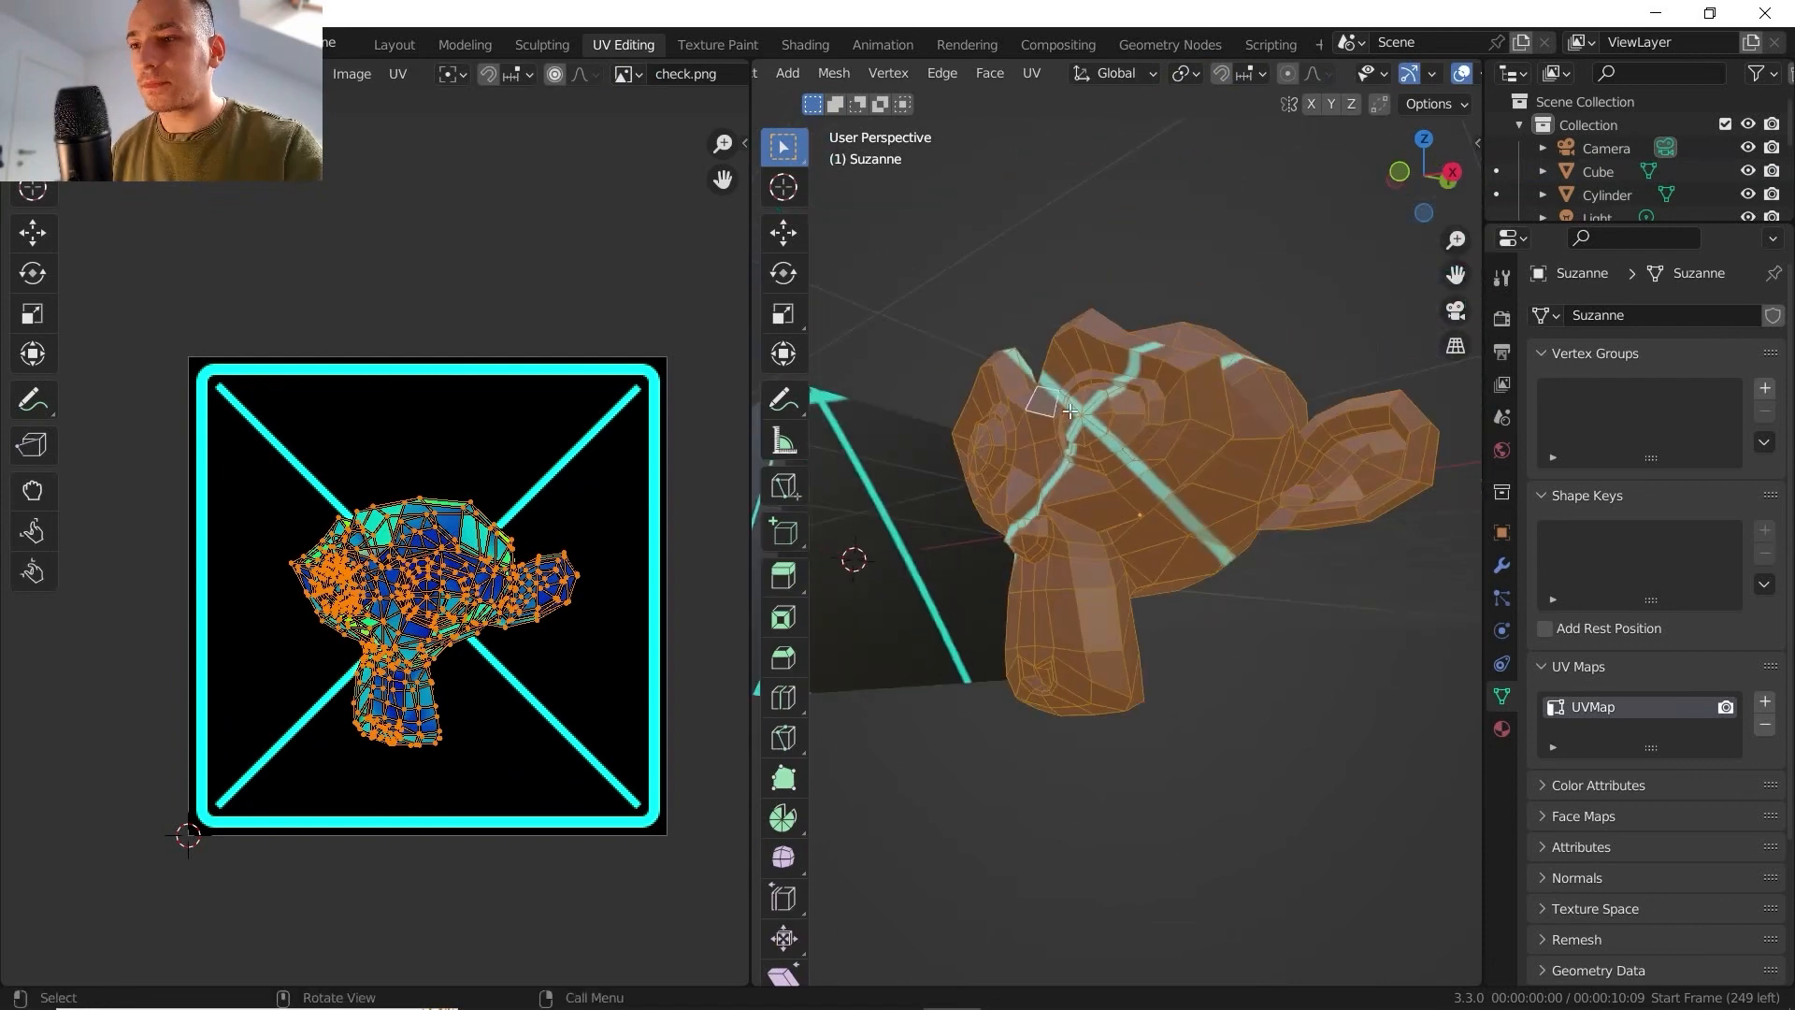
# - Unwrap Suzanne with Smart UV Project using an 89° angle limit and 0.010 island margin
pyautogui.click(1035, 71)
pyautogui.click(1081, 135)
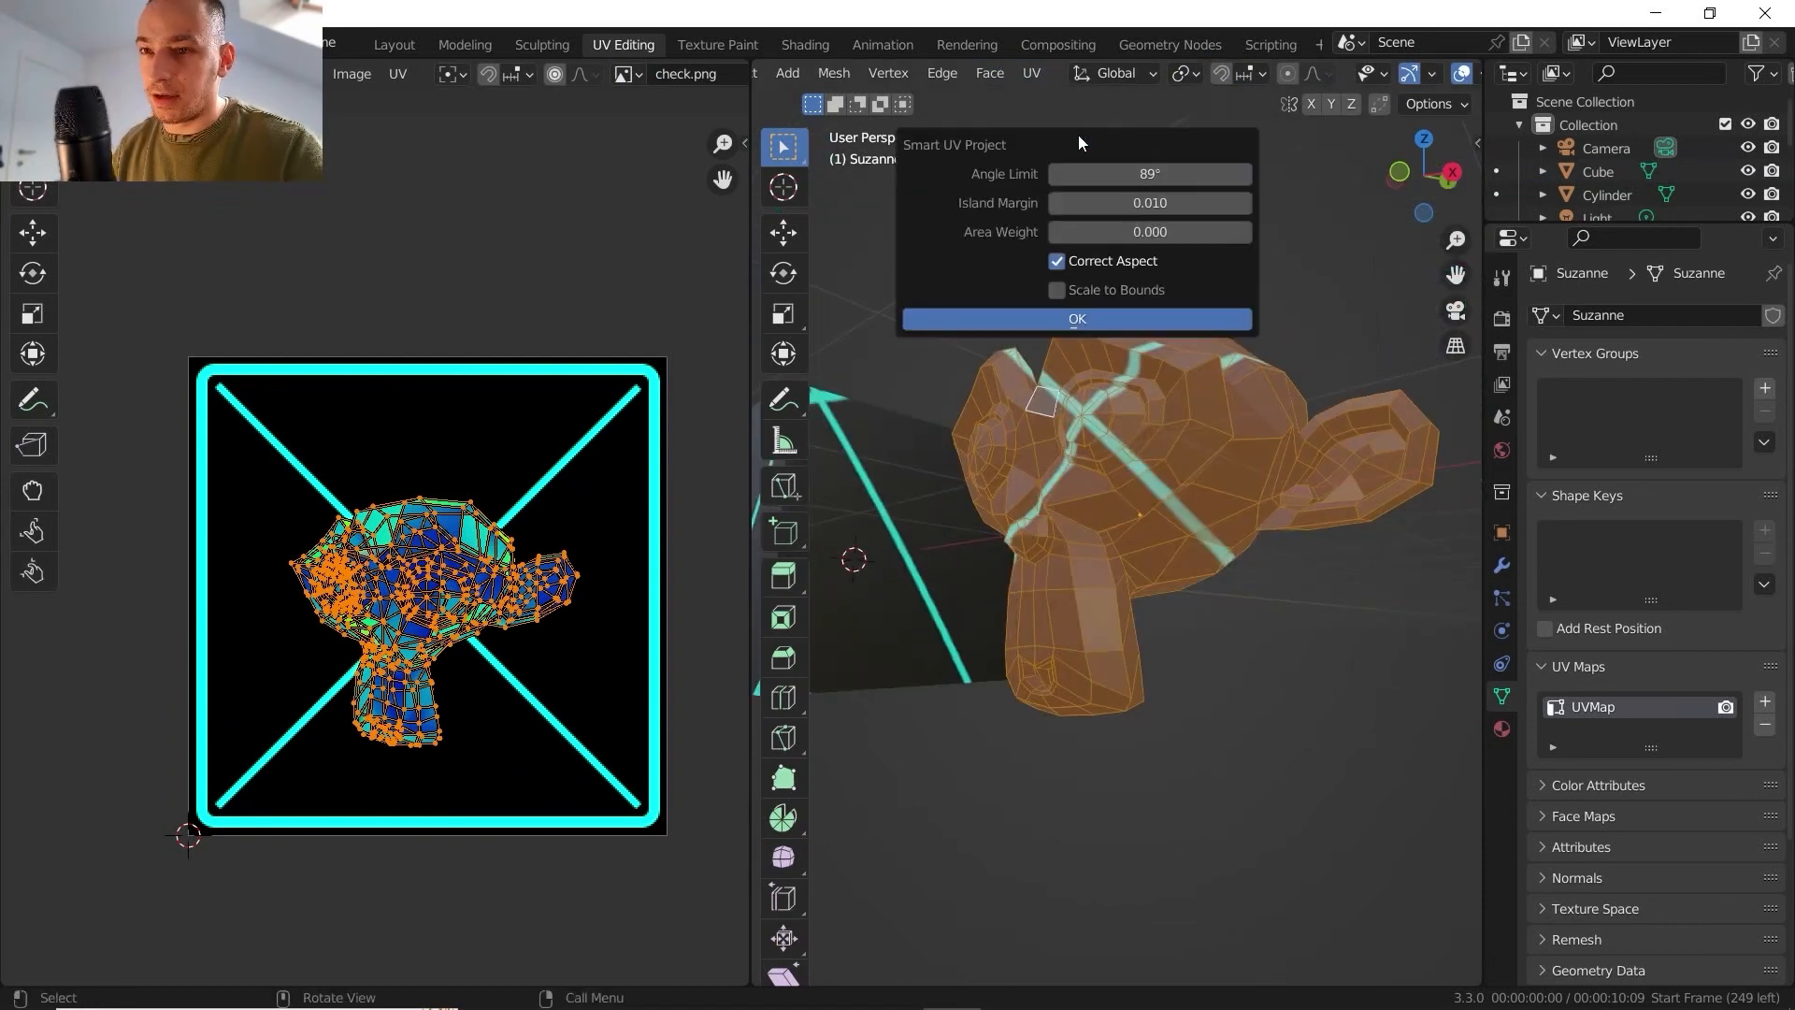
pyautogui.click(1065, 317)
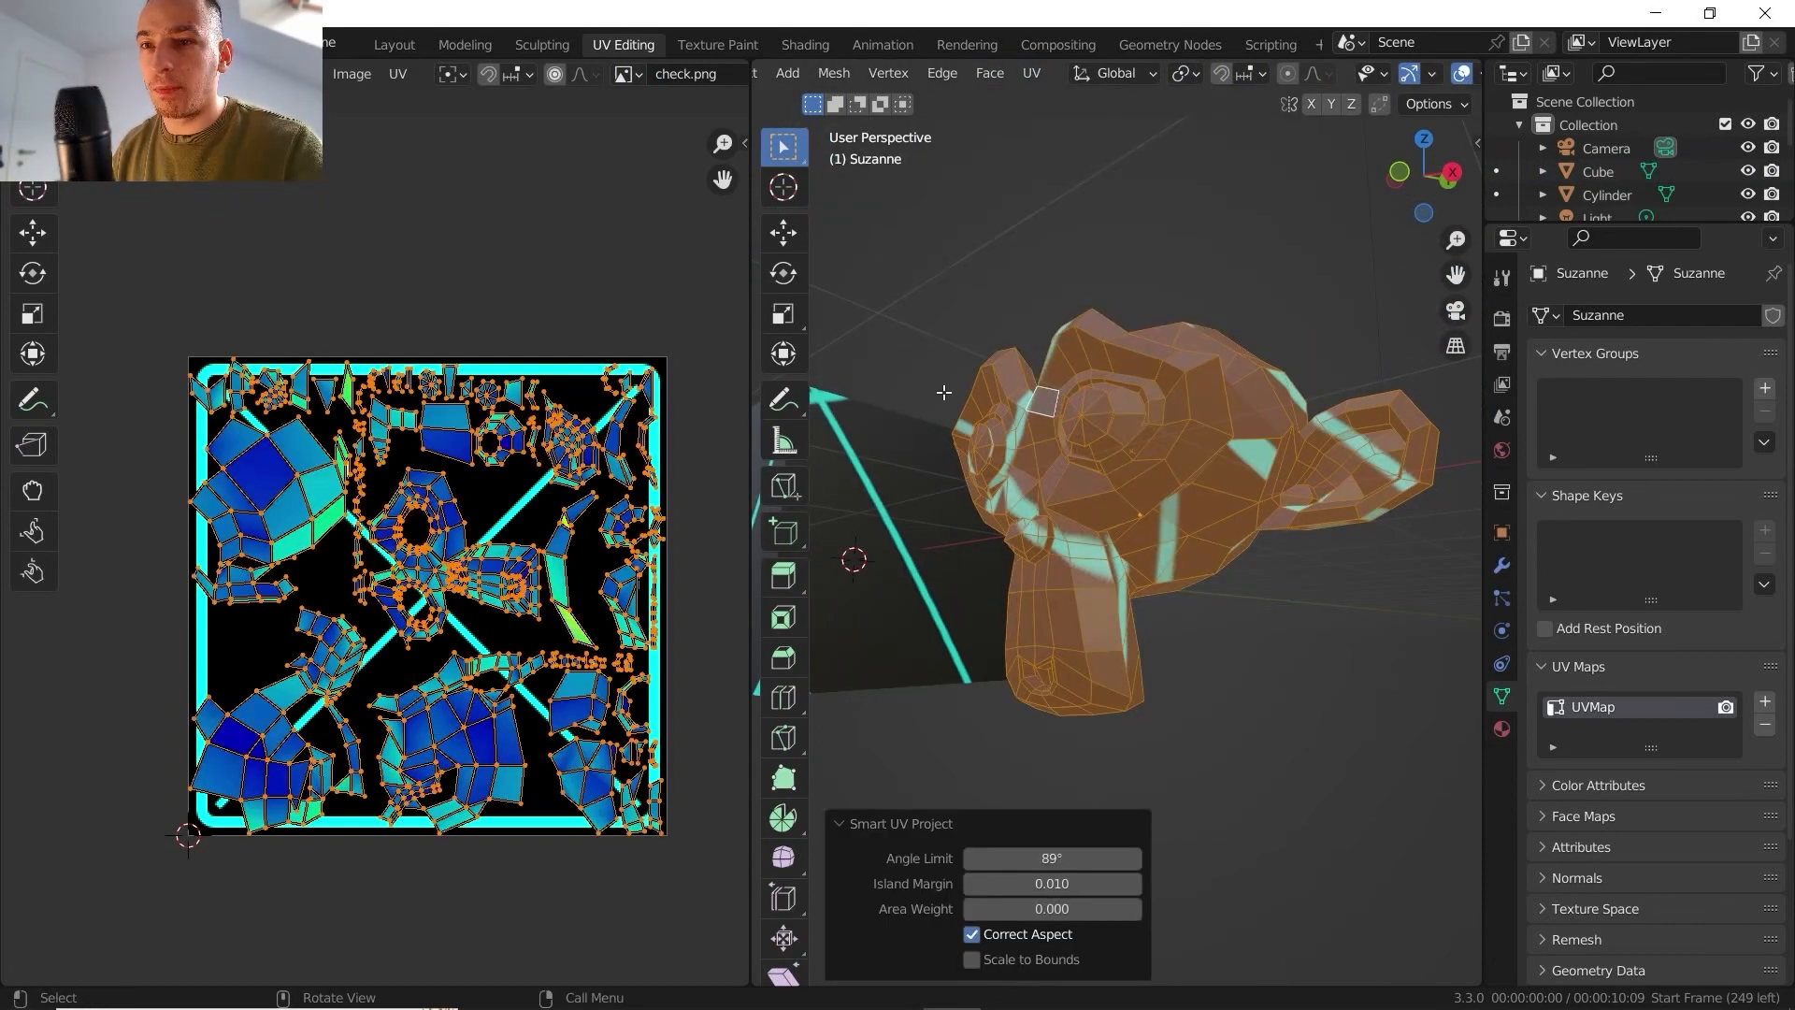
# - Select Suzanne's overlapping UVs with Select Overlap and inspect them up close in the UV layout
pyautogui.scroll(1, 333, 643)
pyautogui.keyDown('shift'); pyautogui.moveTo(319, 580); pyautogui.dragTo(317, 537, button='middle'); pyautogui.keyUp('shift')
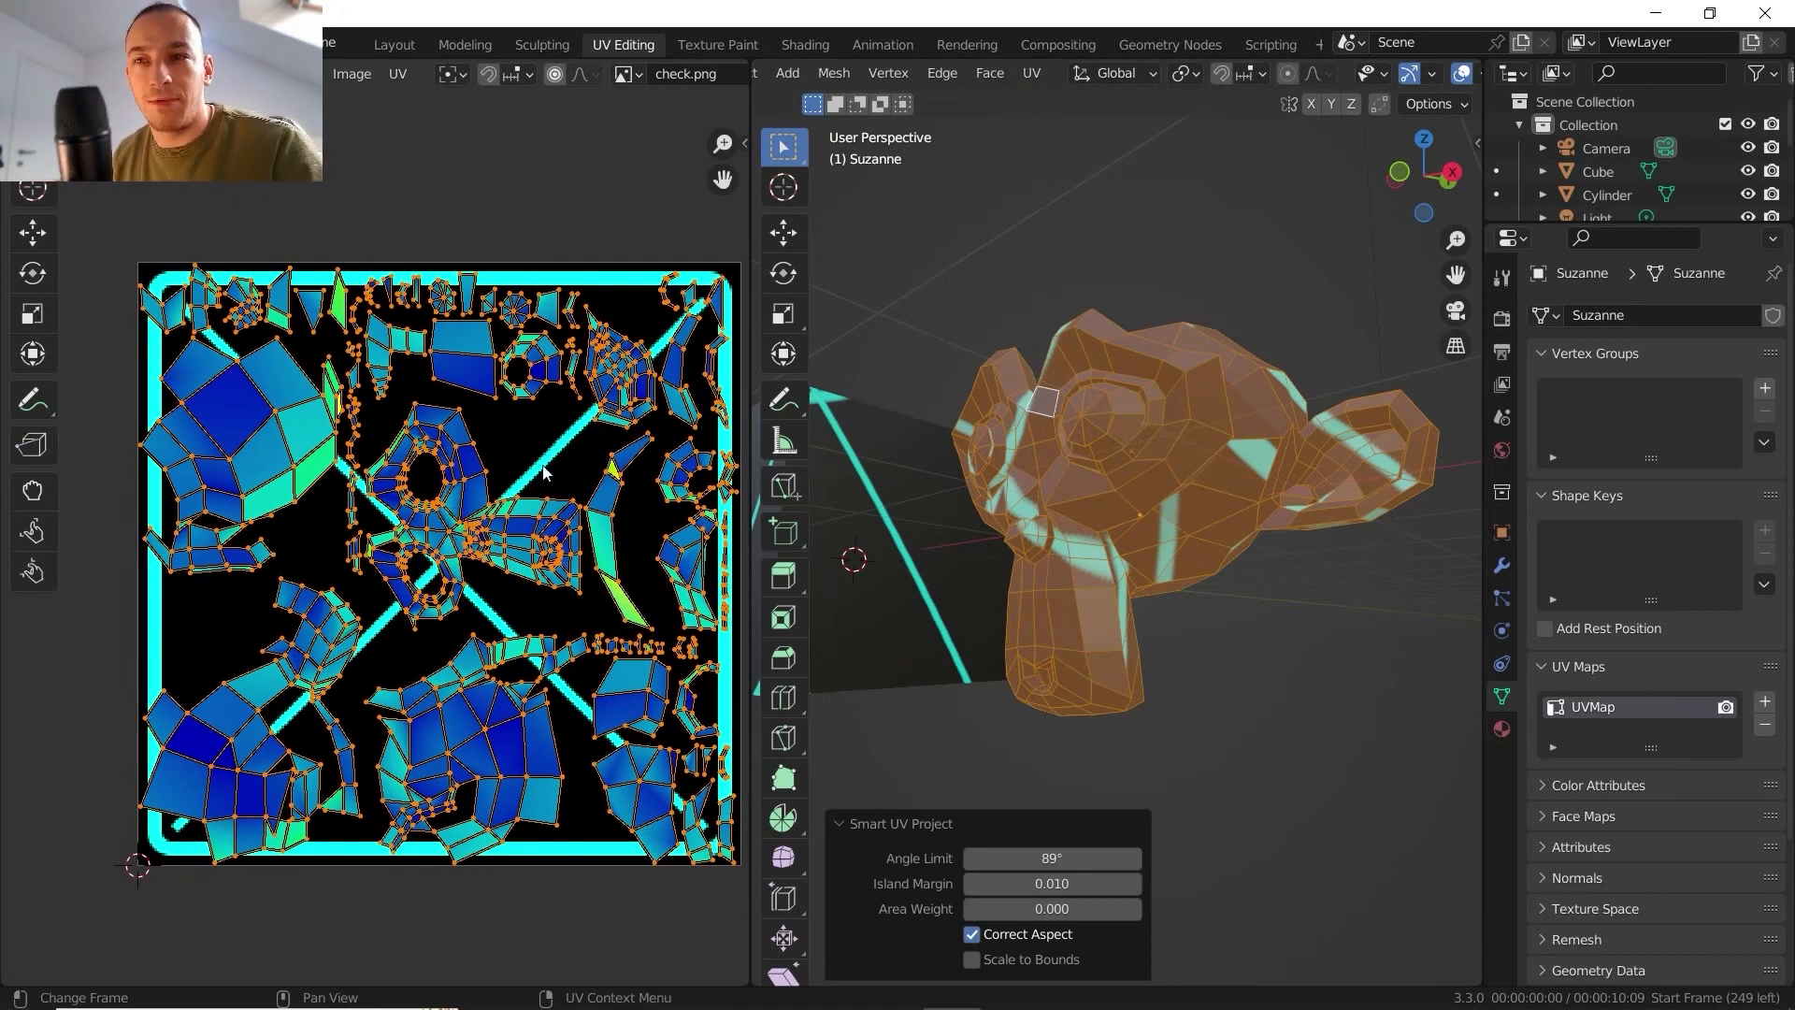
pyautogui.click(300, 73)
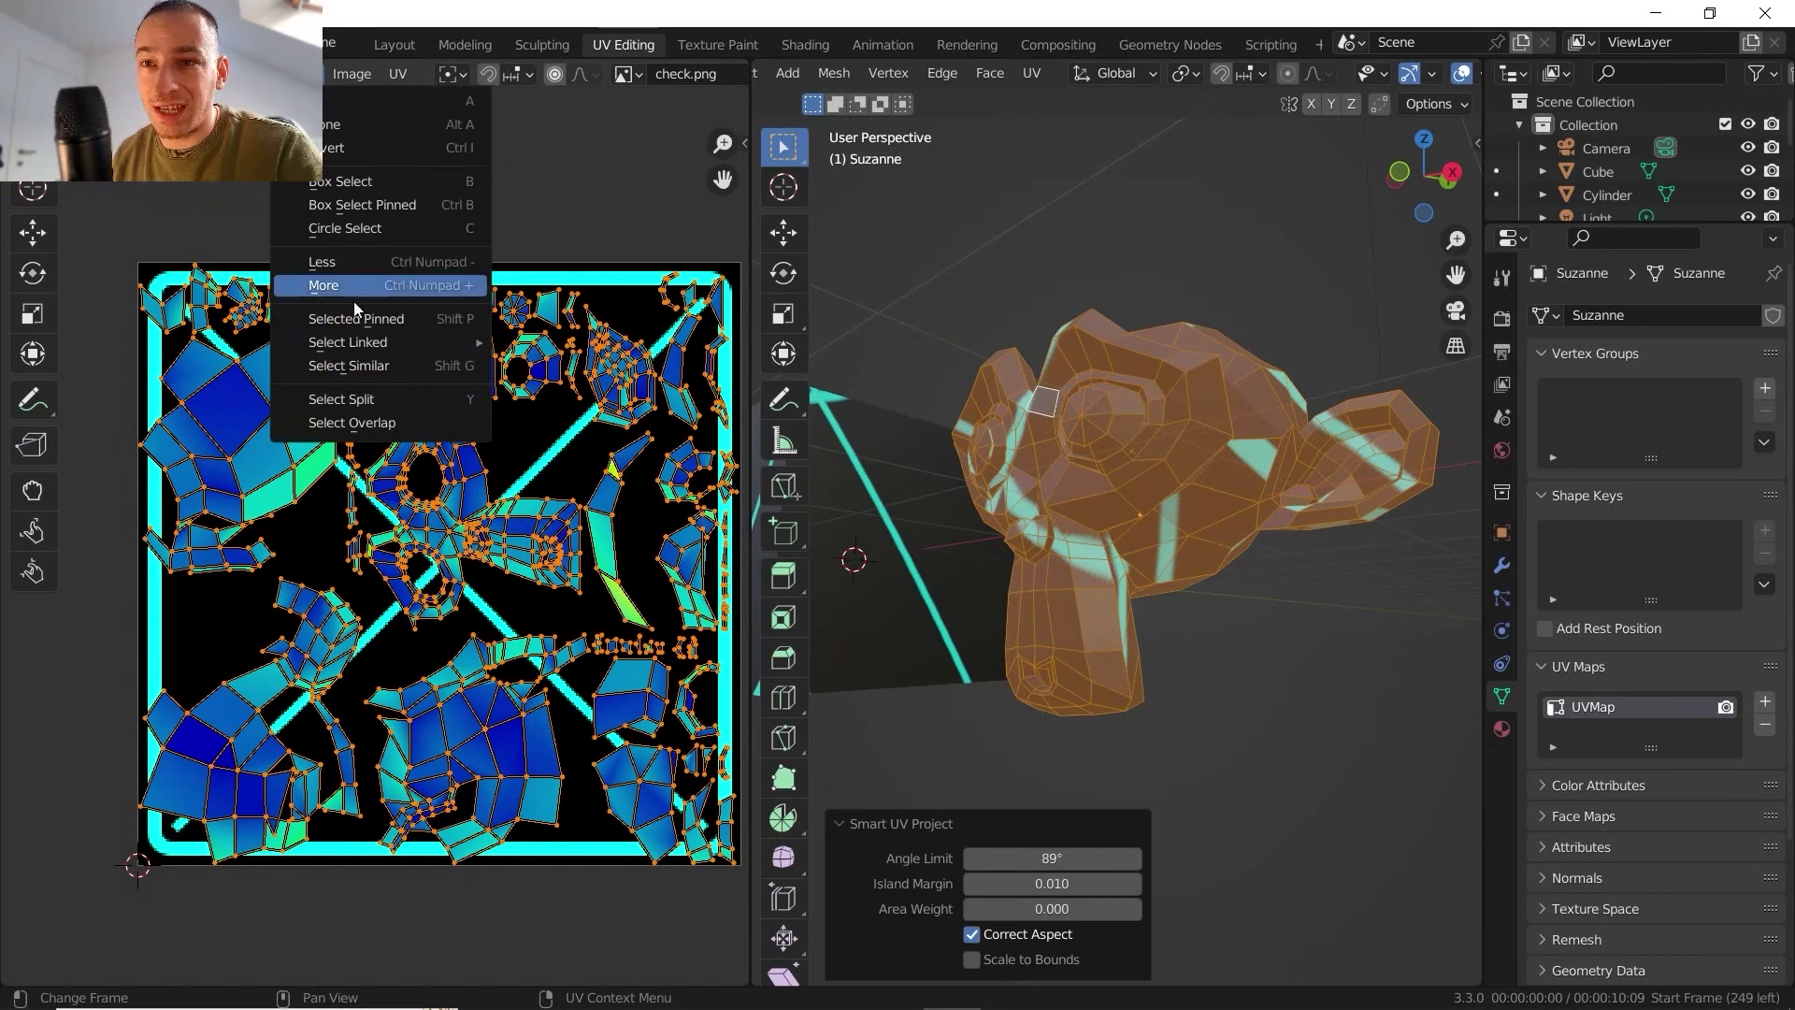
pyautogui.click(355, 424)
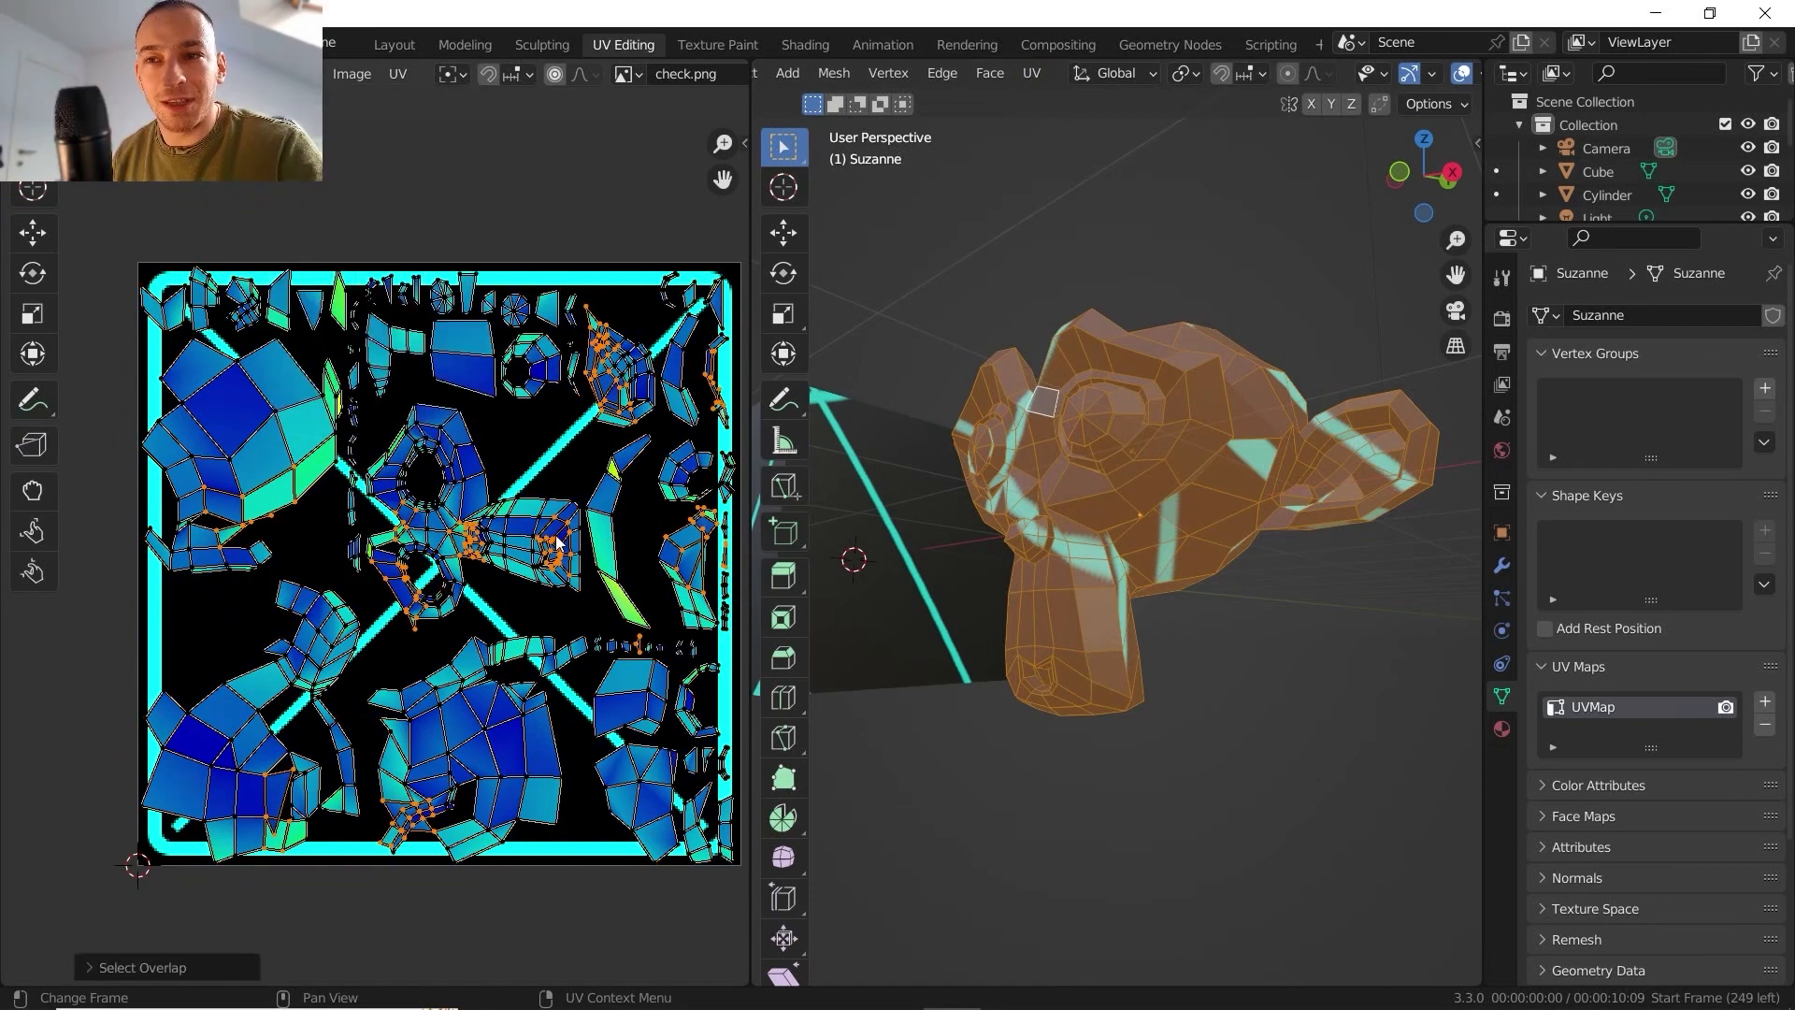
pyautogui.scroll(4, 464, 587)
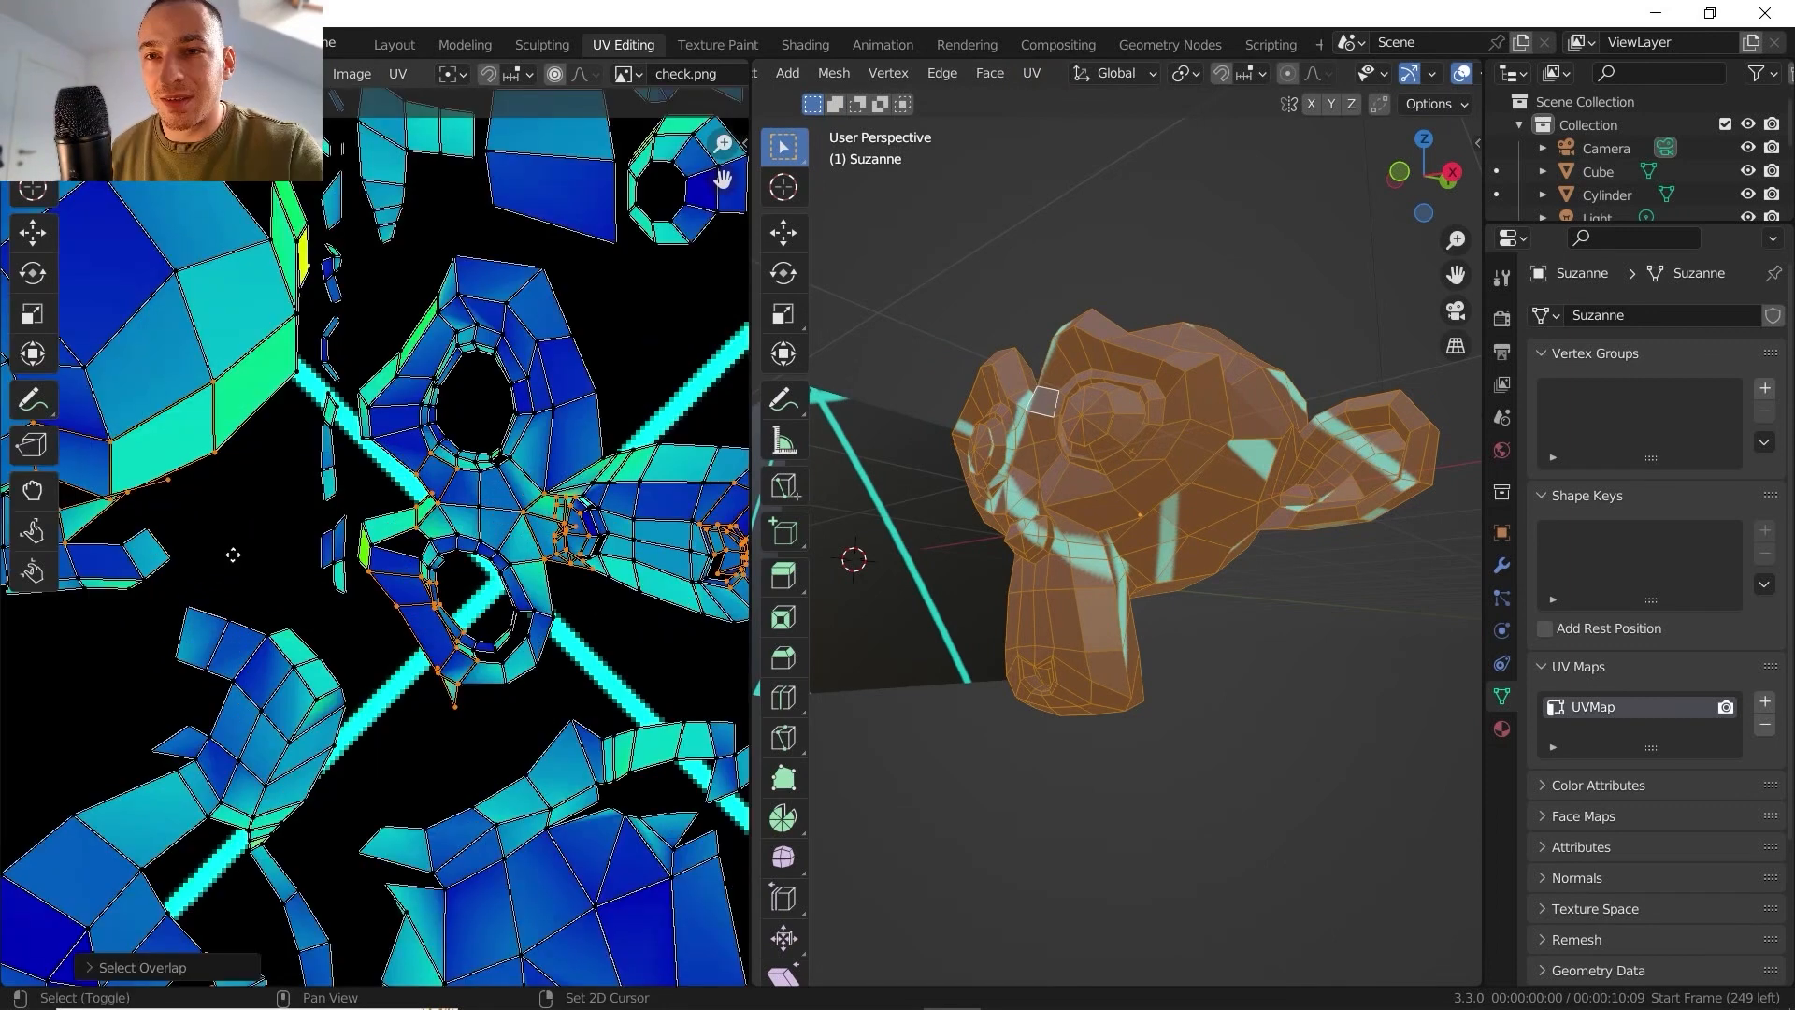
pyautogui.scroll(-3, 437, 572)
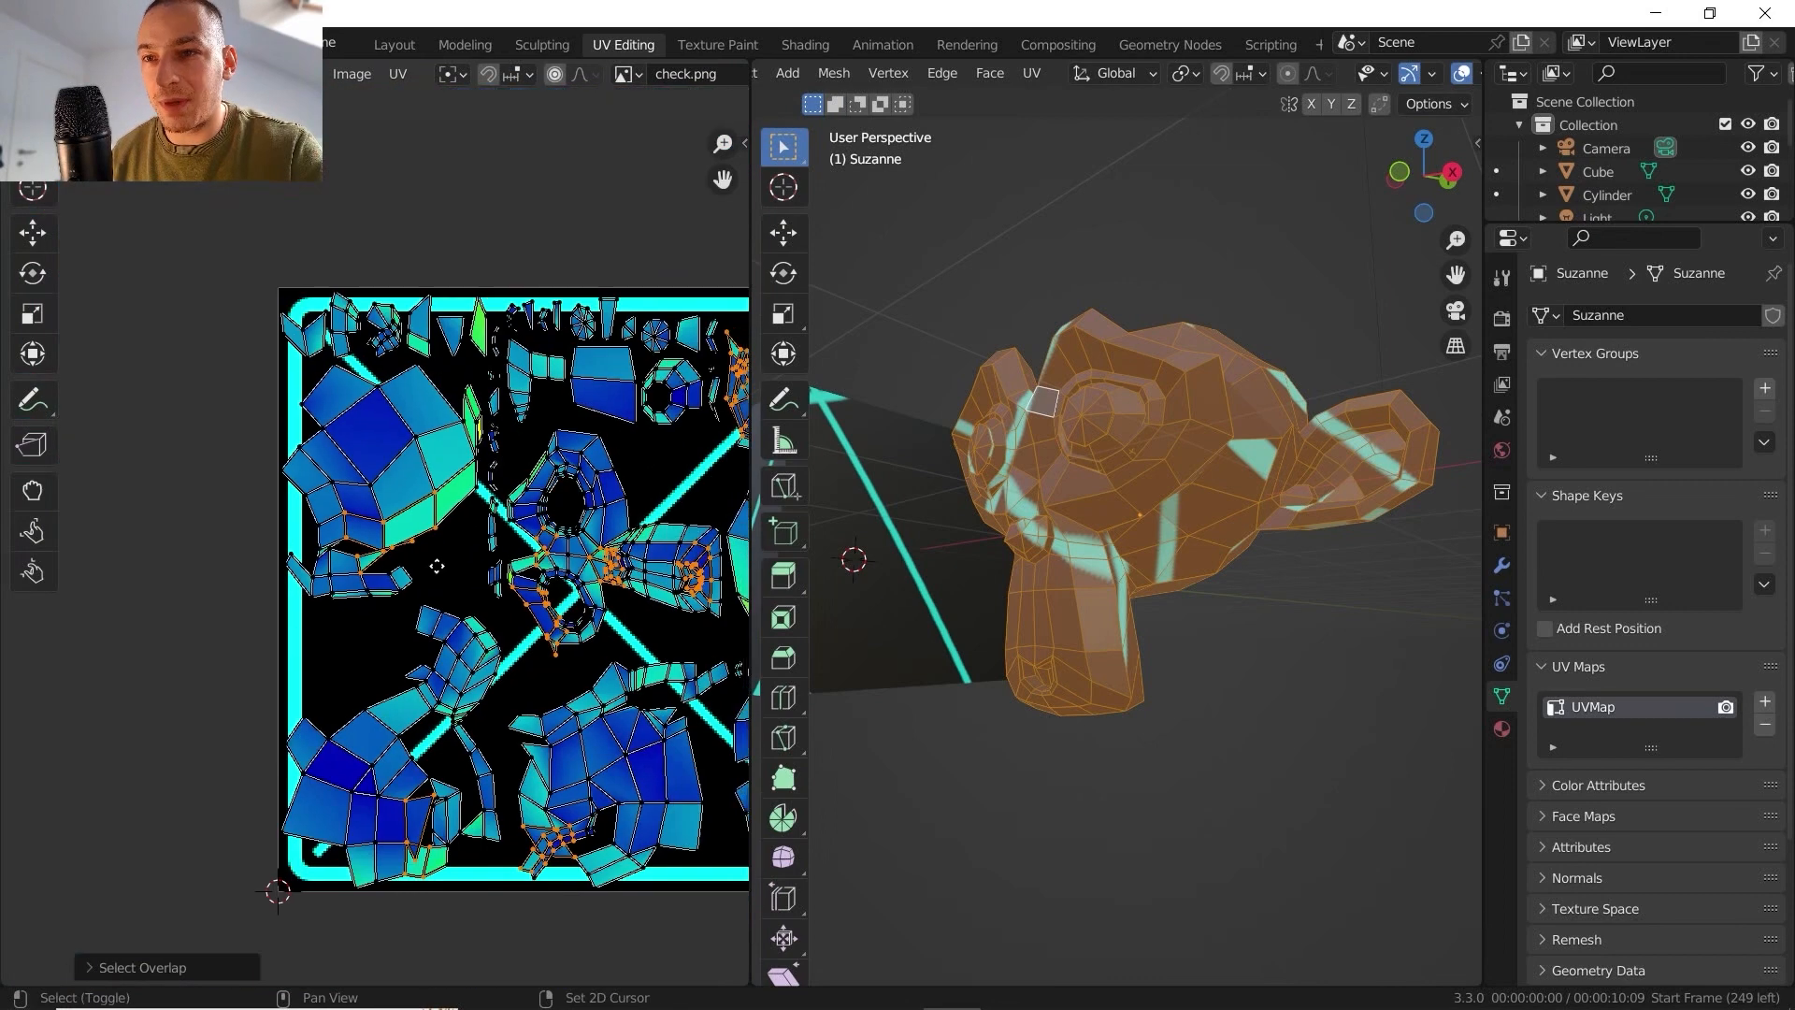
# - Examine the overlapping vertices of Suzanne's islands in the UV layout and the corresponding areas on the textured mesh
pyautogui.moveTo(453, 551); pyautogui.dragTo(275, 547, button='middle')
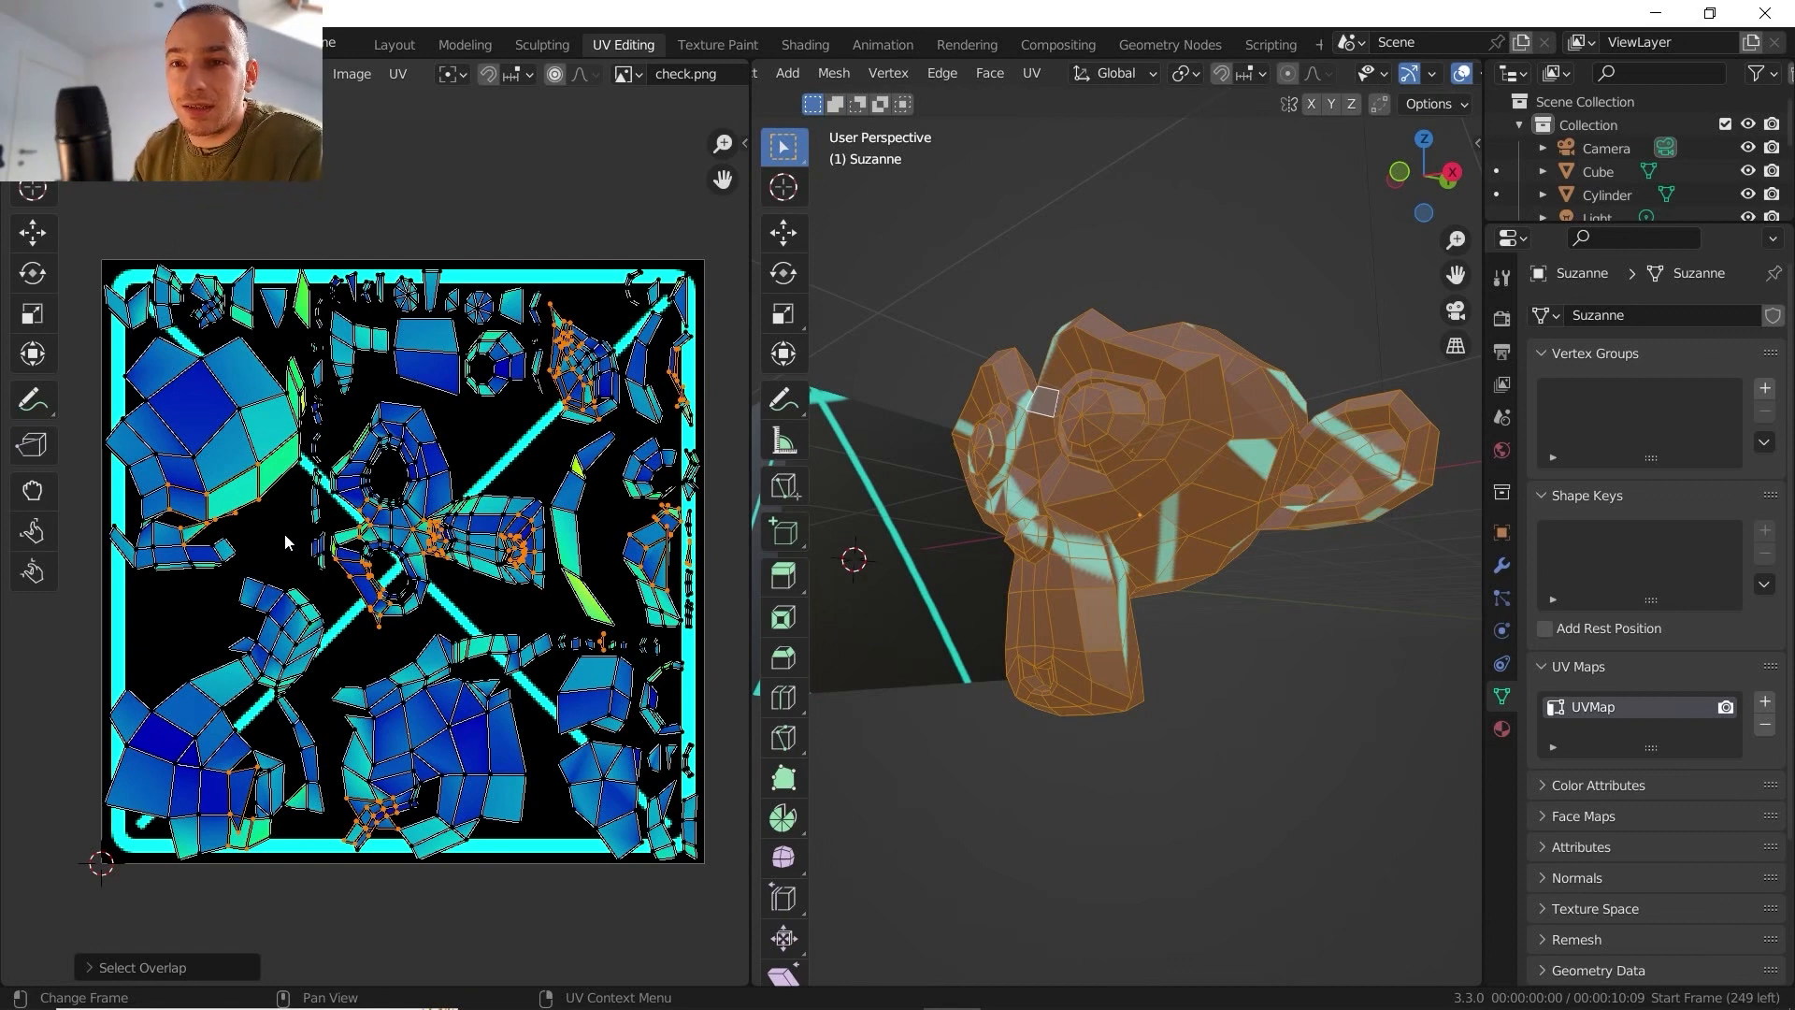
pyautogui.scroll(6, 284, 533)
pyautogui.press('g')
pyautogui.click(419, 595)
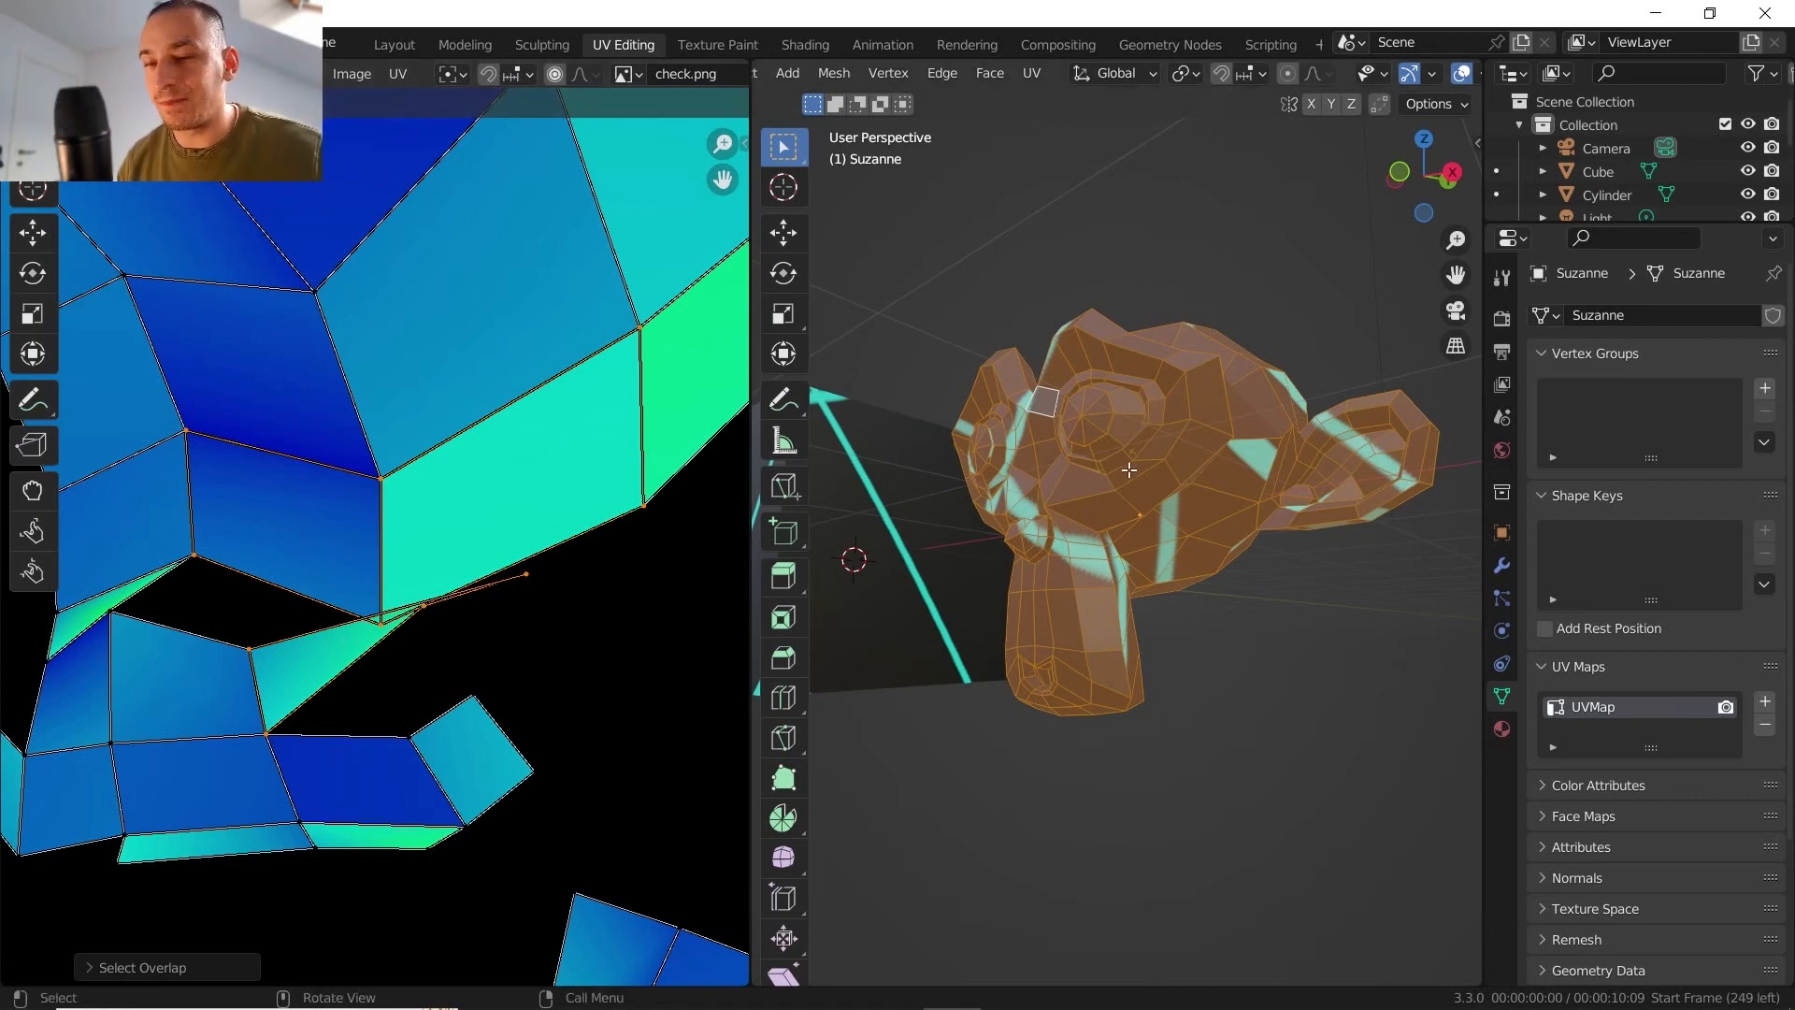
pyautogui.scroll(-7, 603, 502)
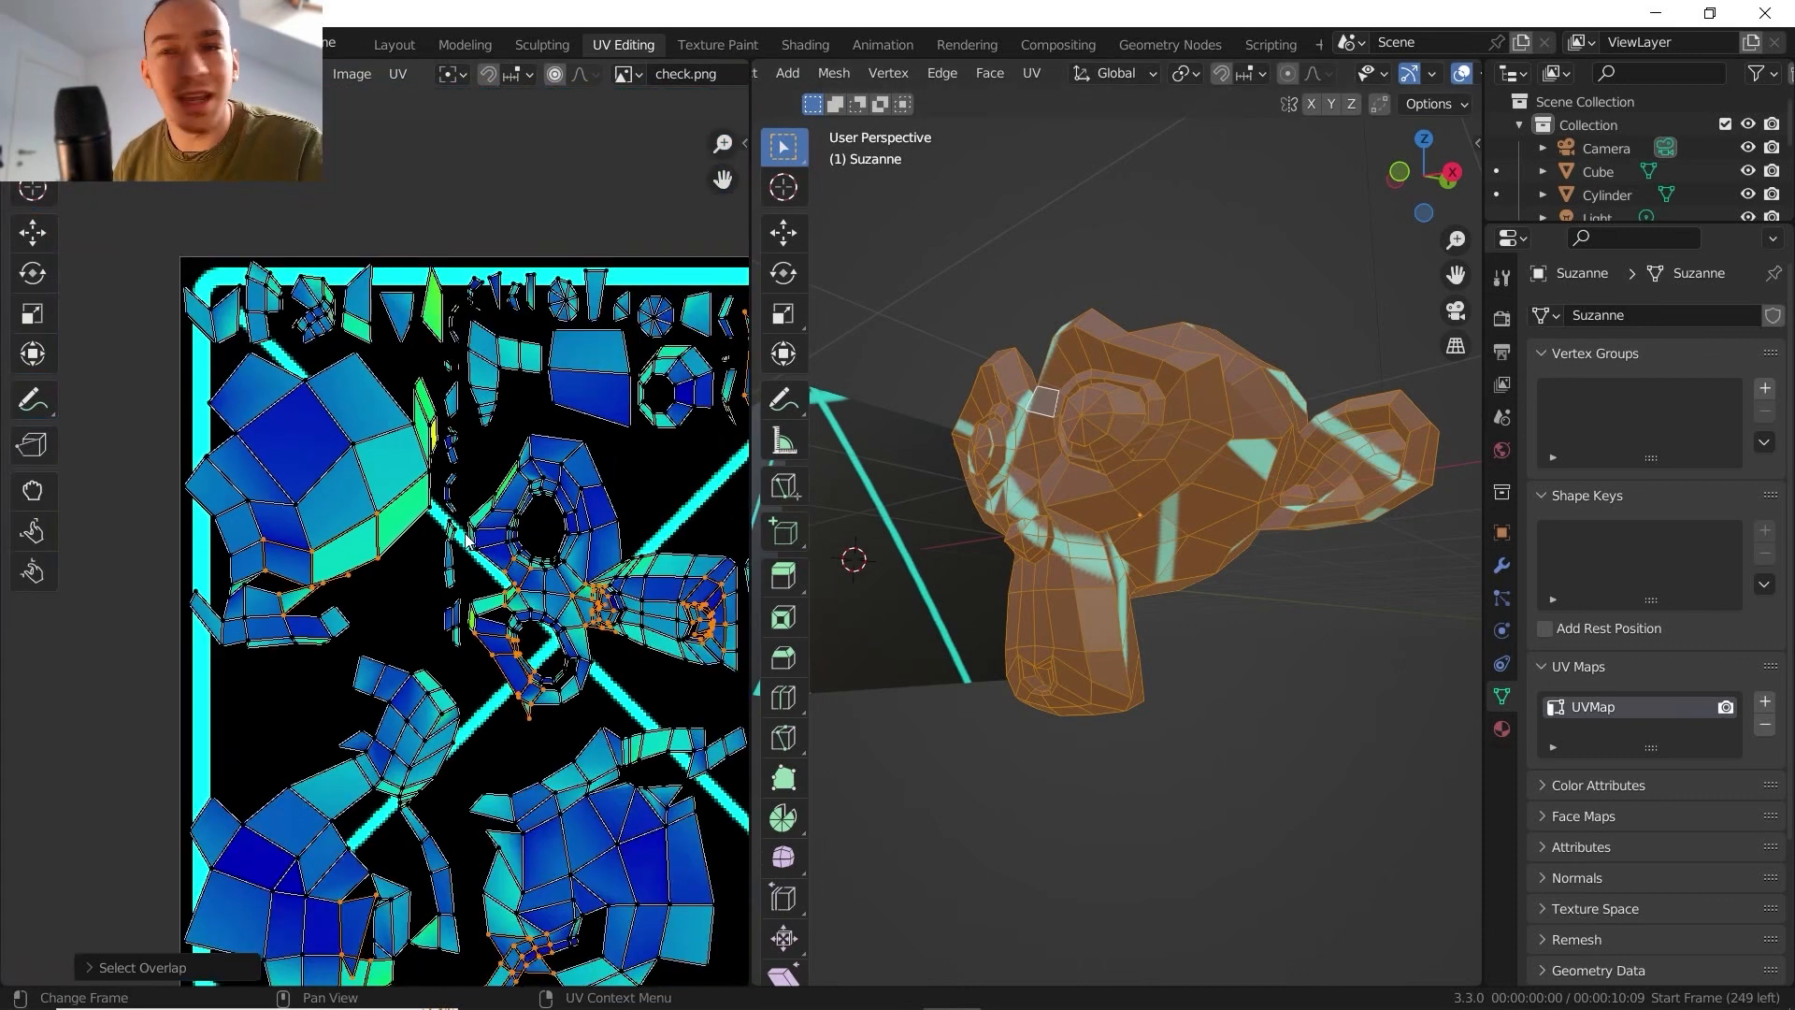
pyautogui.scroll(5, 1062, 509)
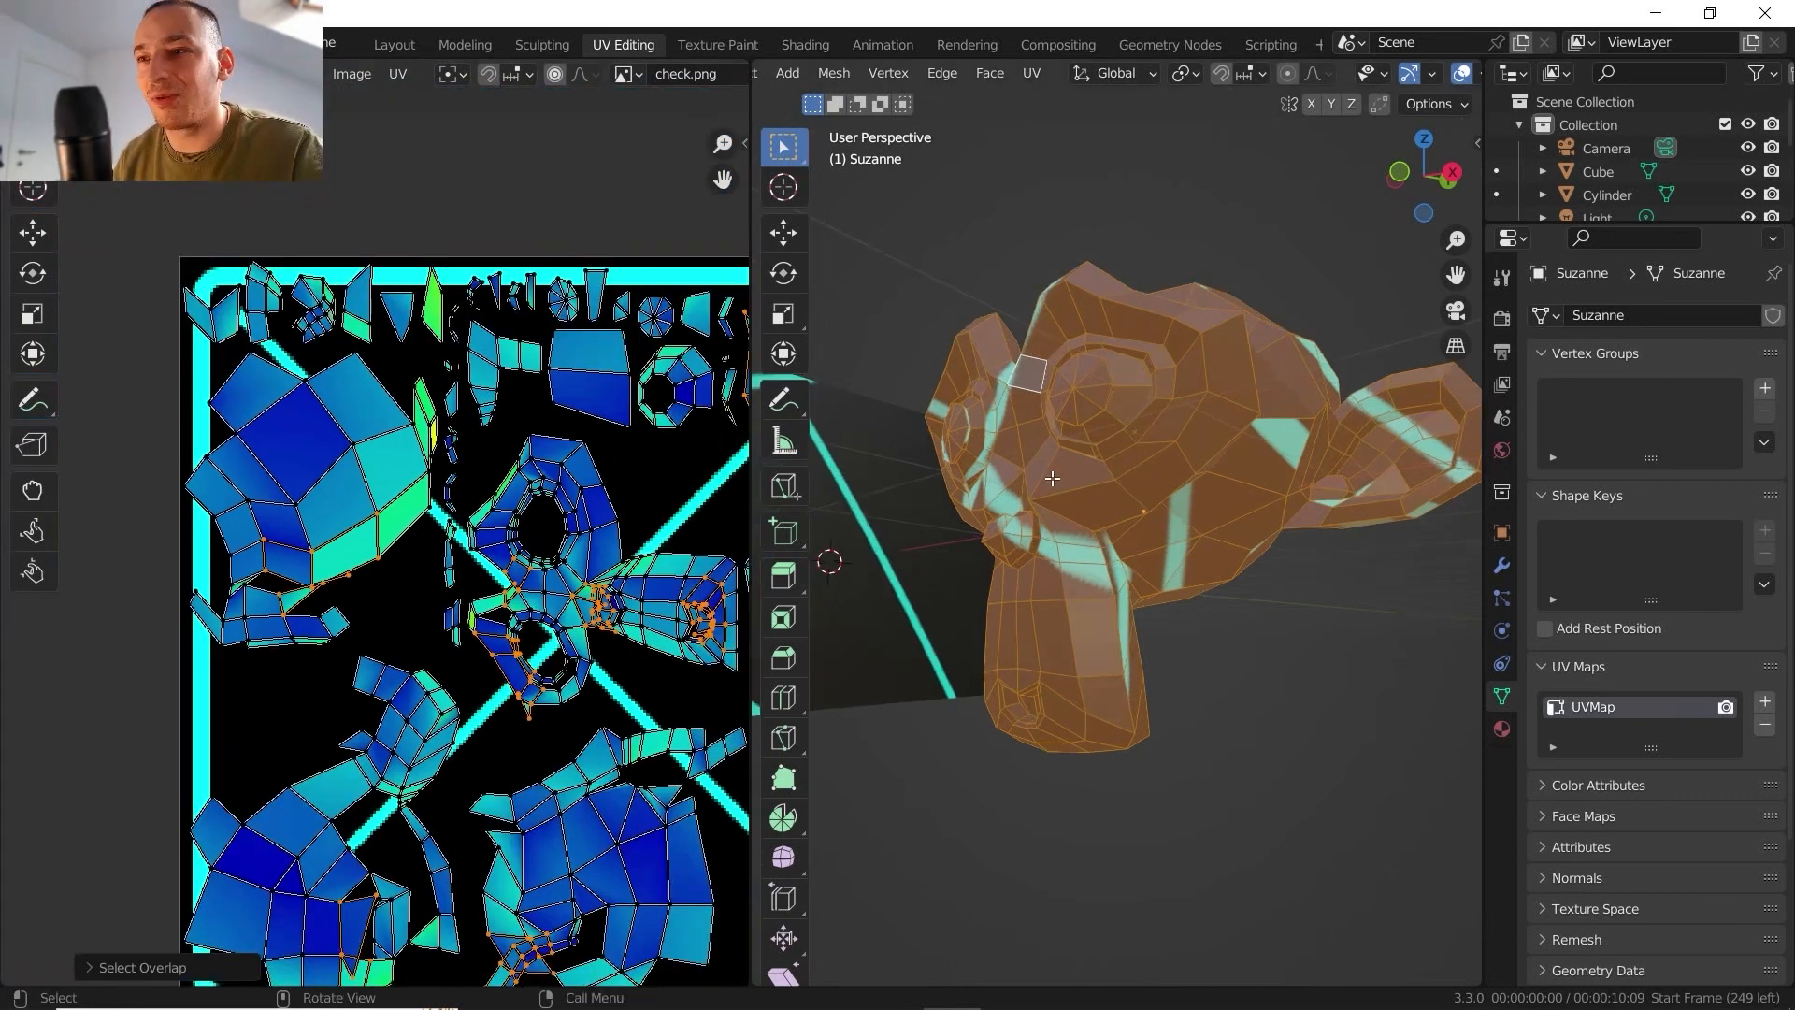
pyautogui.scroll(-2, 1082, 481)
pyautogui.moveTo(1062, 510)
pyautogui.keyDown('shift'); pyautogui.mouseDown(button='middle')
pyautogui.moveTo(1082, 480)
pyautogui.moveTo(929, 436)
pyautogui.moveTo(999, 475)
pyautogui.moveTo(1046, 428)
pyautogui.moveTo(1063, 452)
pyautogui.moveTo(1101, 445)
pyautogui.moveTo(1015, 418)
pyautogui.moveTo(1087, 350)
pyautogui.mouseUp(button='middle'); pyautogui.keyUp('shift')
pyautogui.scroll(4, 993, 461)
# - Deselect all of Suzanne's geometry and switch the 3D viewport to Solid shading
pyautogui.hotkey('alt', 'a')
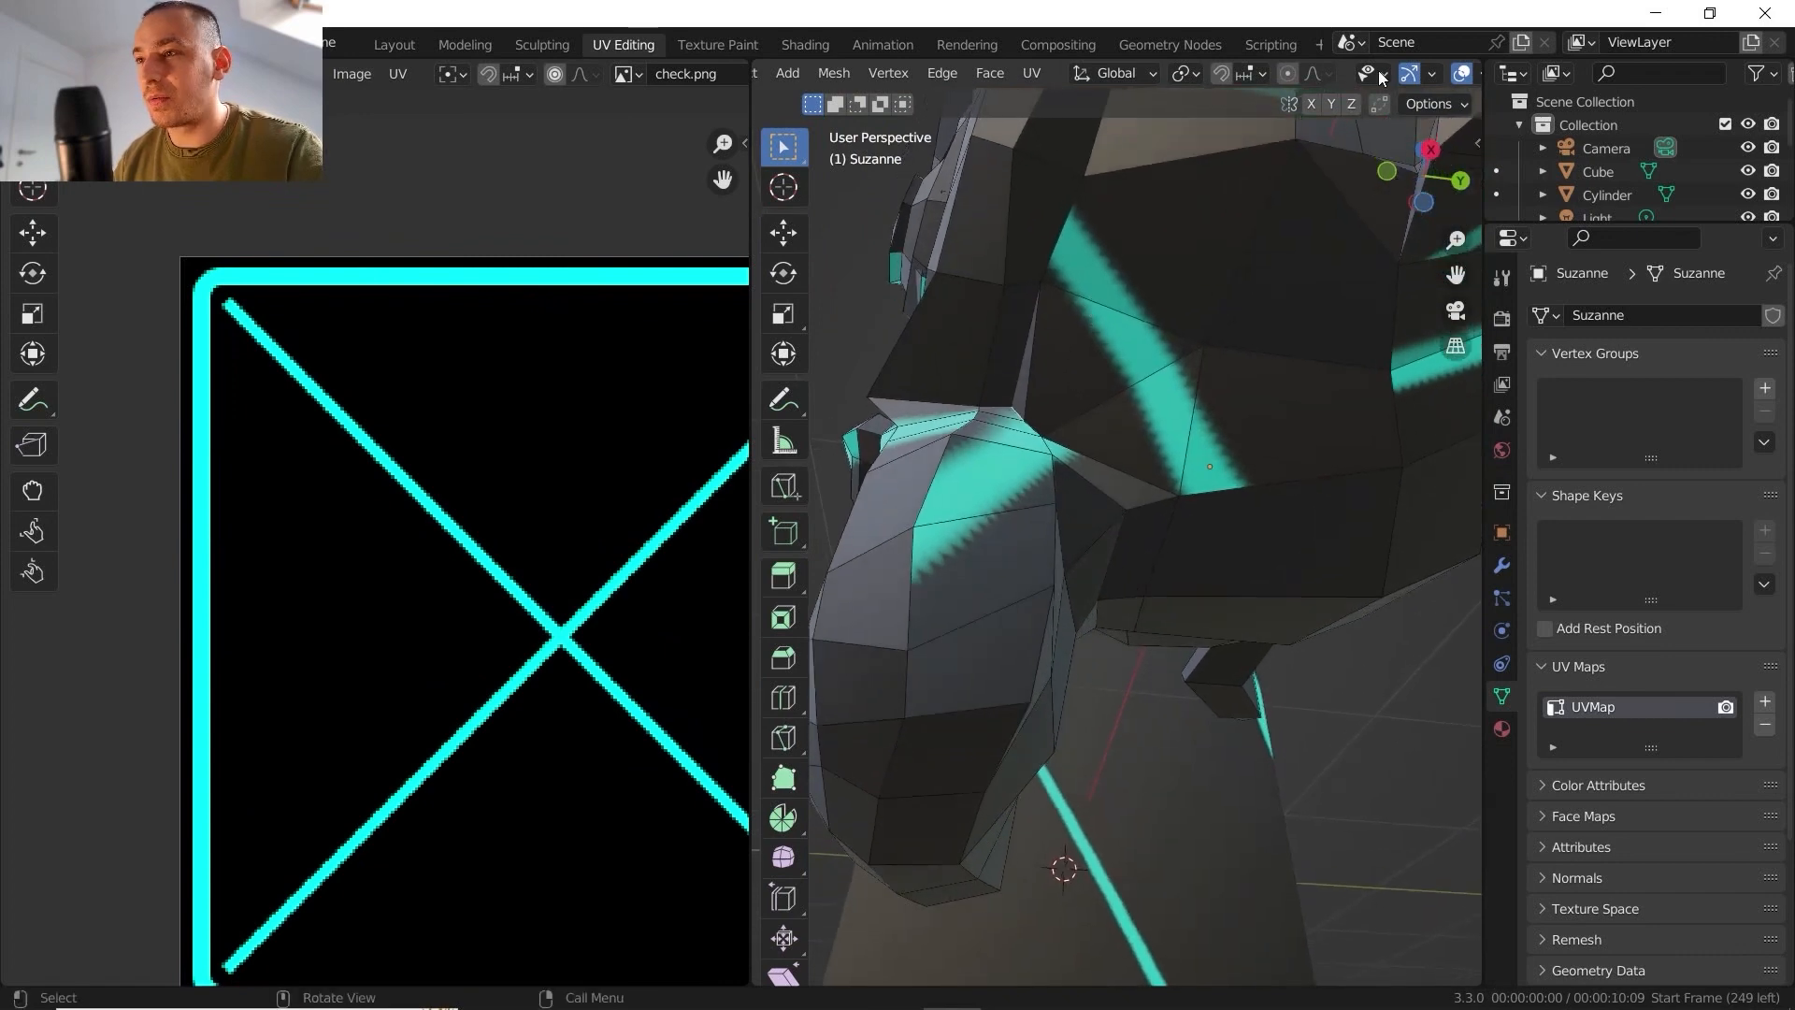
pyautogui.scroll(-4, 1378, 72)
pyautogui.click(1418, 74)
pyautogui.moveTo(1181, 289); pyautogui.dragTo(1170, 270, button='middle')
pyautogui.click(1438, 74)
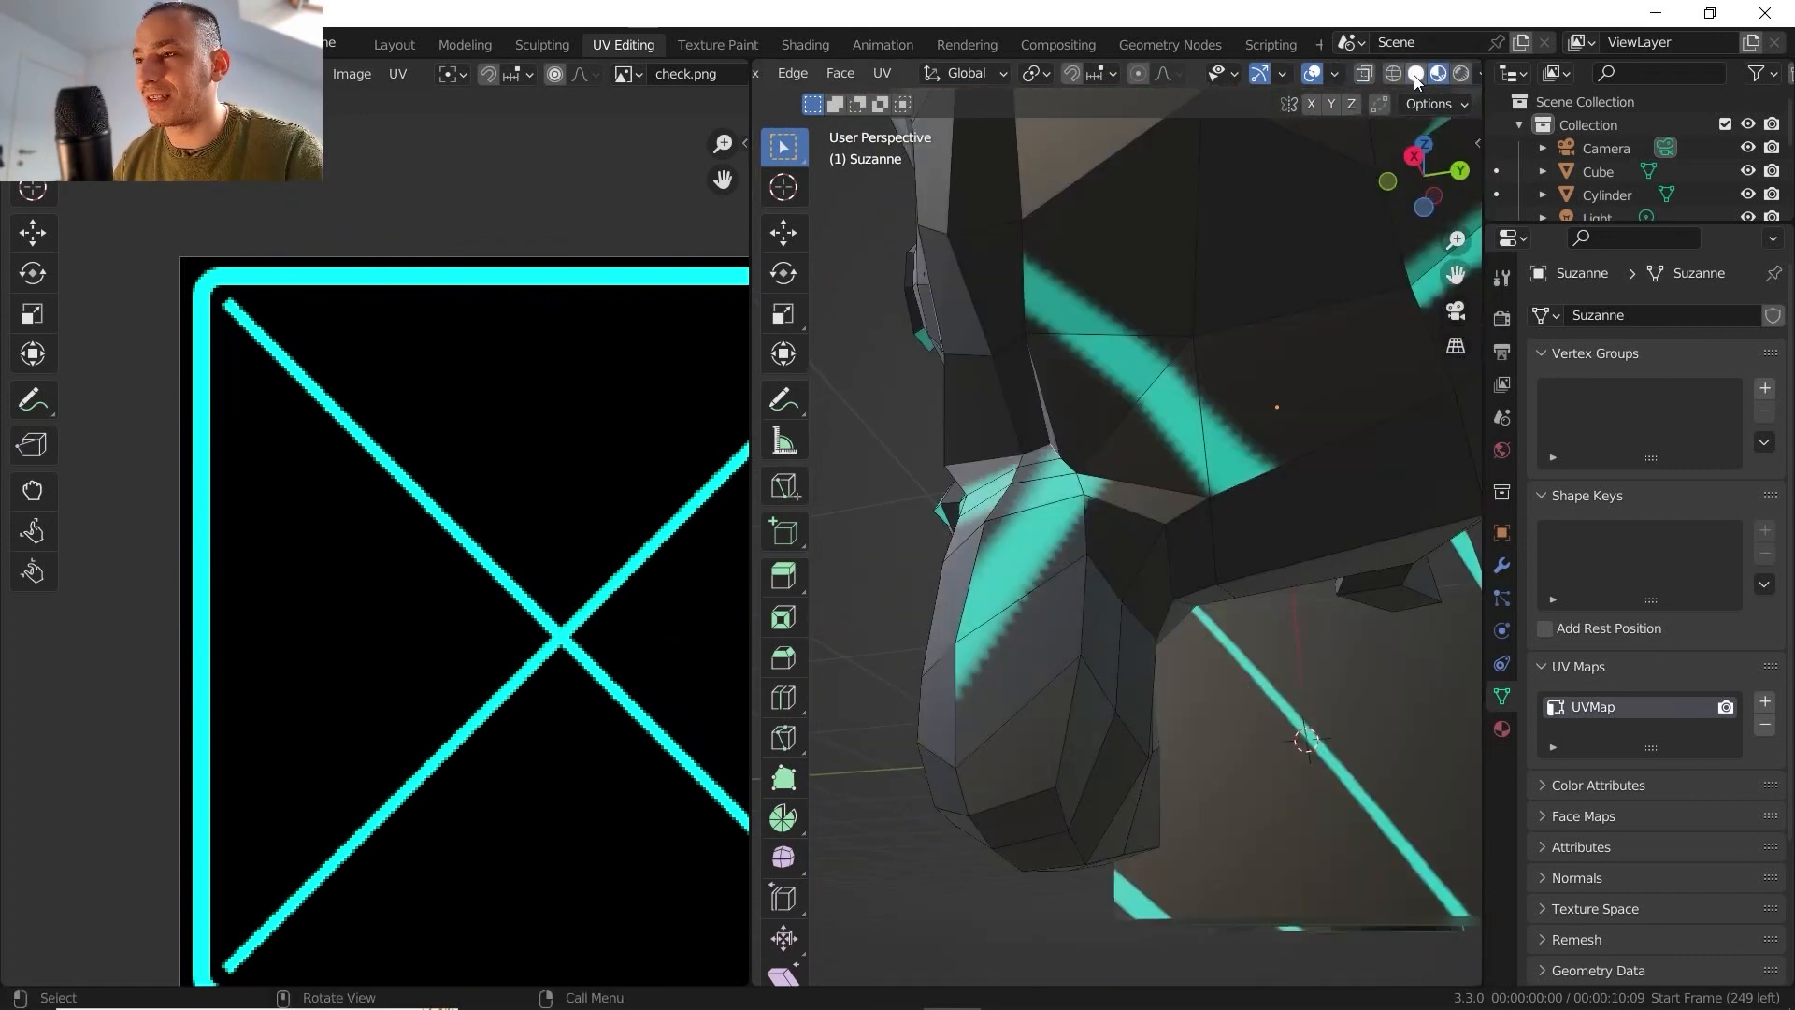
pyautogui.click(1417, 74)
# - Select a continuous edge path around Suzanne's face and under the jaw with Pick Shortest Path
pyautogui.moveTo(1108, 392); pyautogui.dragTo(1049, 388, button='middle')
pyautogui.keyDown('ctrl'); pyautogui.click(1114, 467); pyautogui.keyUp('ctrl')
pyautogui.moveTo(1101, 443); pyautogui.dragTo(1189, 445, button='middle')
pyautogui.keyDown('shift'); pyautogui.click(1039, 461); pyautogui.keyUp('shift')
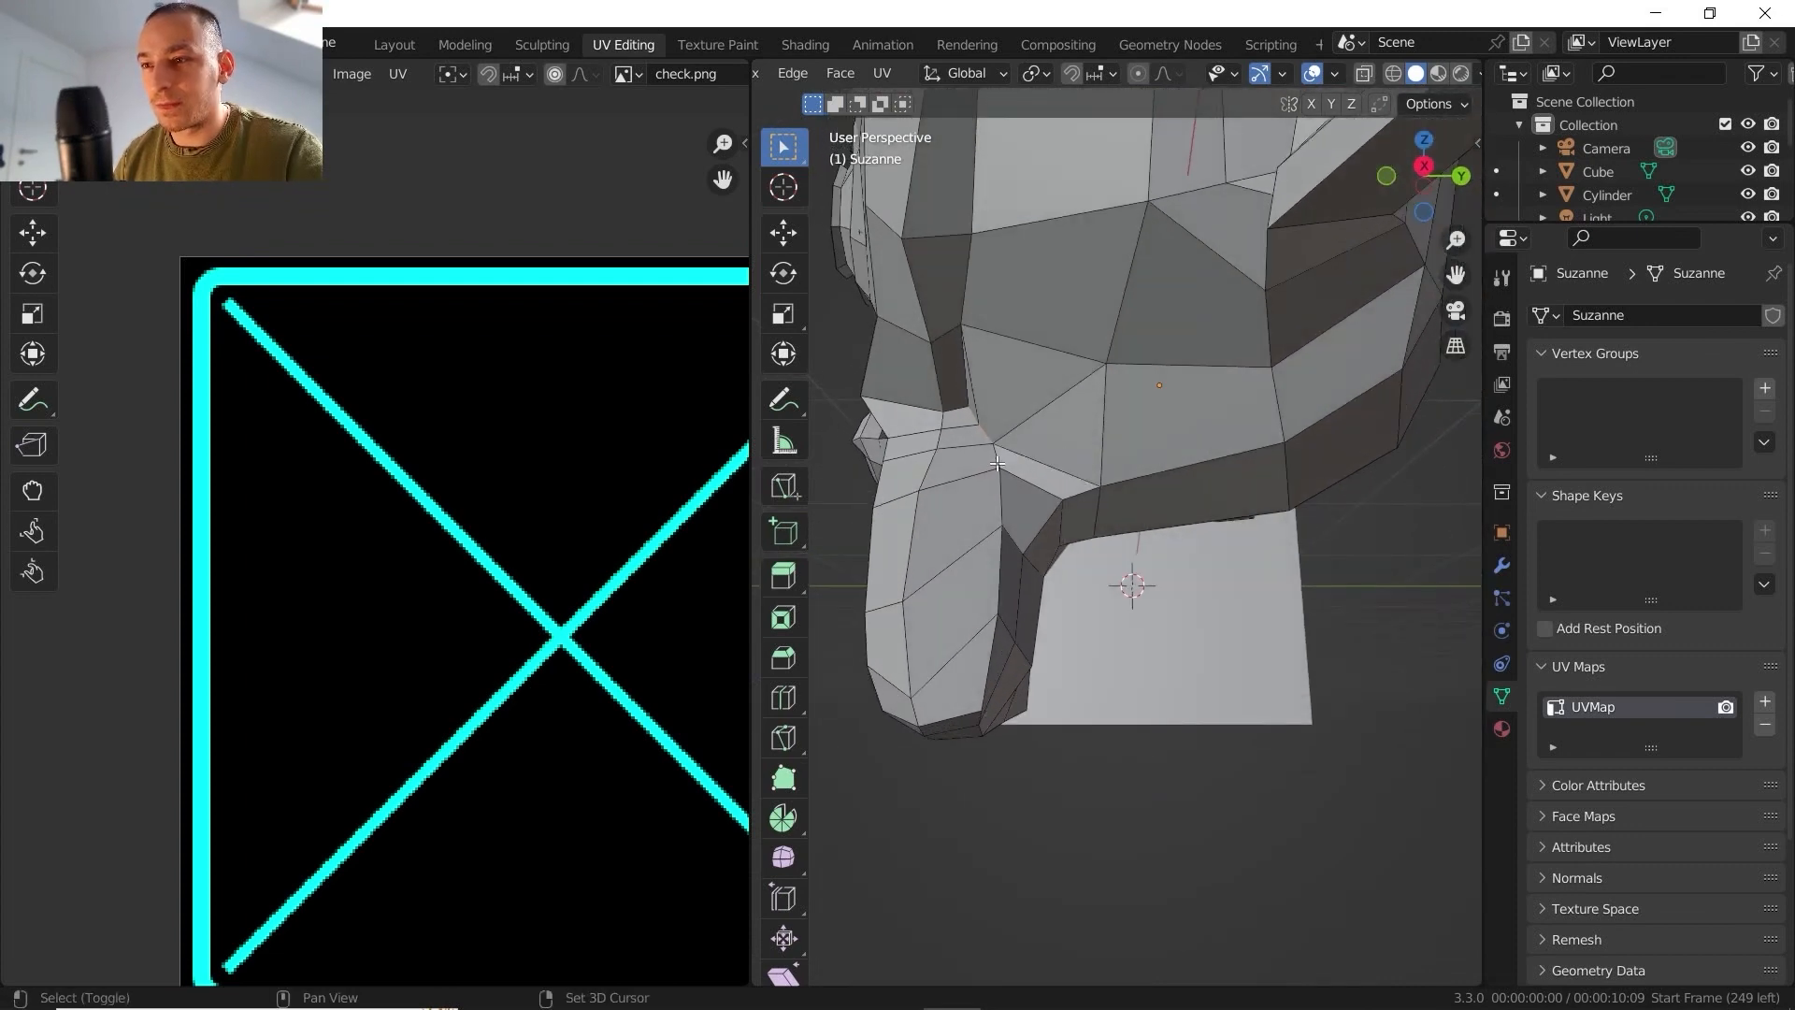
pyautogui.moveTo(1026, 481); pyautogui.dragTo(1061, 331, button='middle')
pyautogui.keyDown('shift'); pyautogui.click(1107, 479); pyautogui.keyUp('shift')
pyautogui.keyDown('ctrl'); pyautogui.click(1131, 358); pyautogui.keyUp('ctrl')
pyautogui.keyDown('shift'); pyautogui.click(1087, 409); pyautogui.keyUp('shift')
pyautogui.keyDown('ctrl'); pyautogui.click(1087, 409); pyautogui.keyUp('ctrl')
pyautogui.scroll(-3, 1089, 560)
pyautogui.keyDown('shift'); pyautogui.click(1057, 594); pyautogui.keyUp('shift')
pyautogui.moveTo(1056, 593); pyautogui.dragTo(974, 558, button='middle')
pyautogui.keyDown('ctrl'); pyautogui.click(1112, 631); pyautogui.keyUp('ctrl')
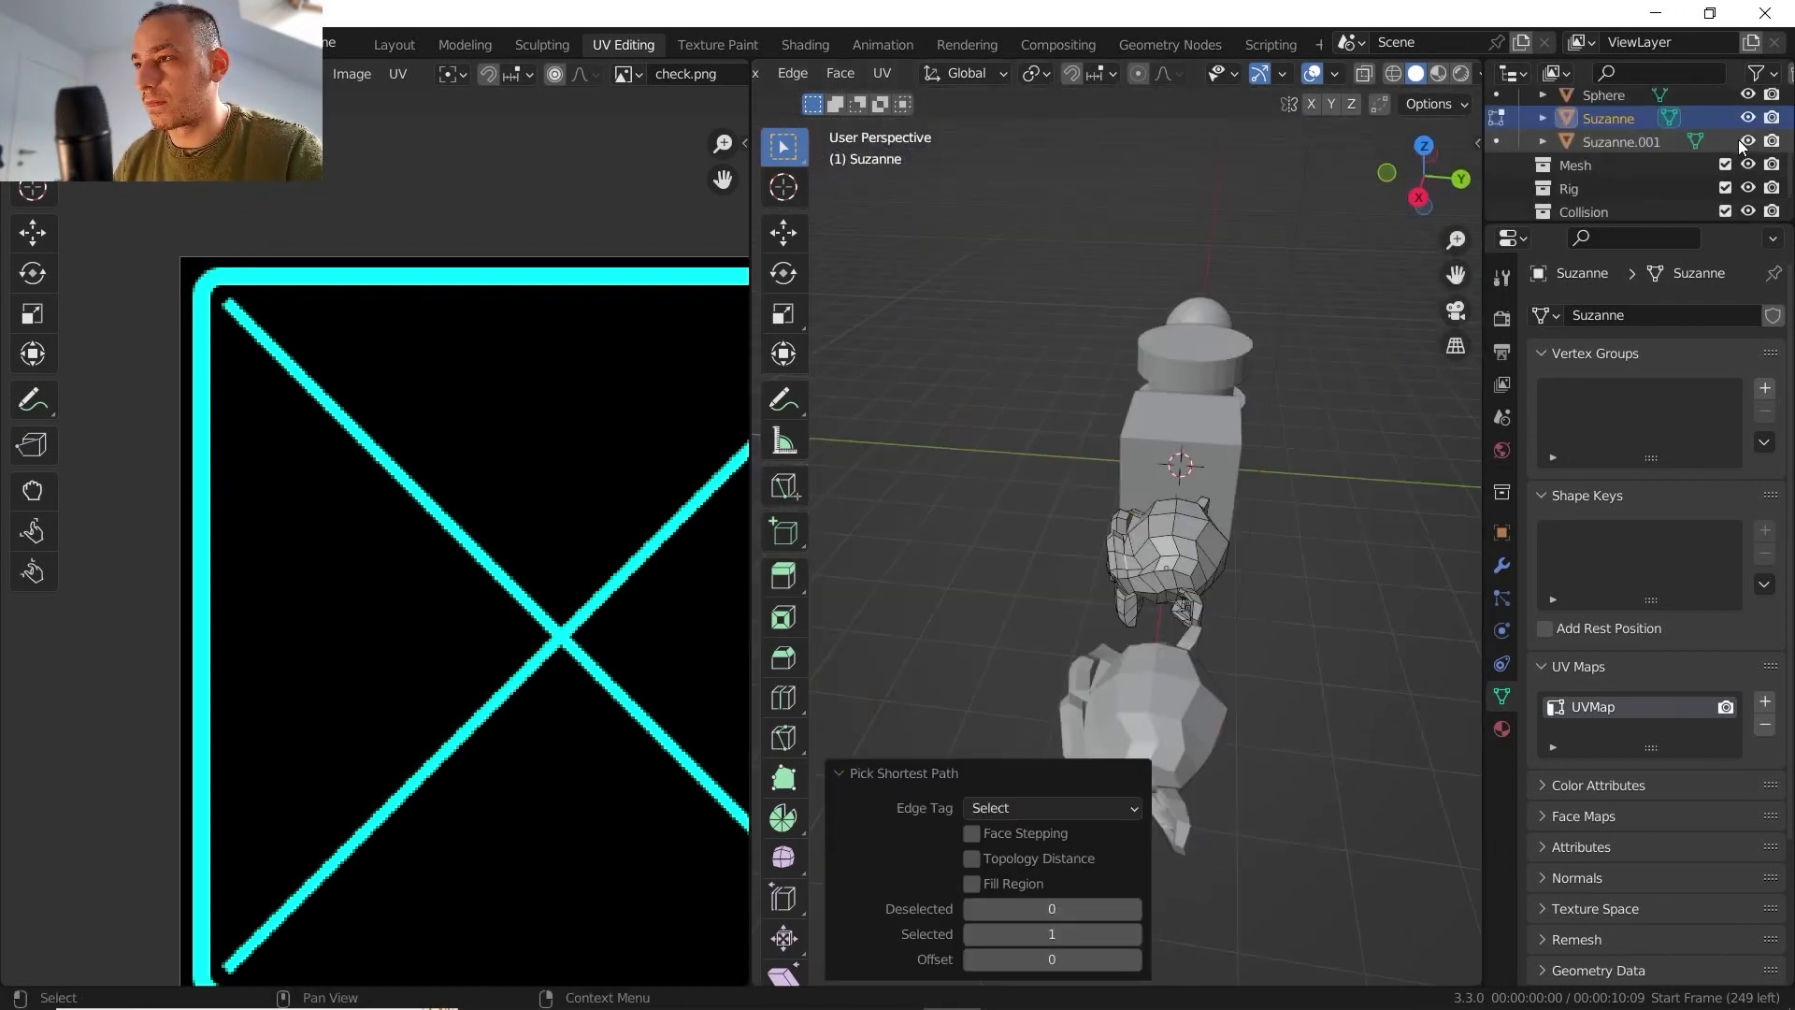
# - Hide Suzanne.001 in the scene and mark the selected edges around Suzanne's face as a seam
pyautogui.click(1748, 142)
pyautogui.scroll(6, 1282, 517)
pyautogui.moveTo(1143, 509); pyautogui.dragTo(1091, 487, button='middle')
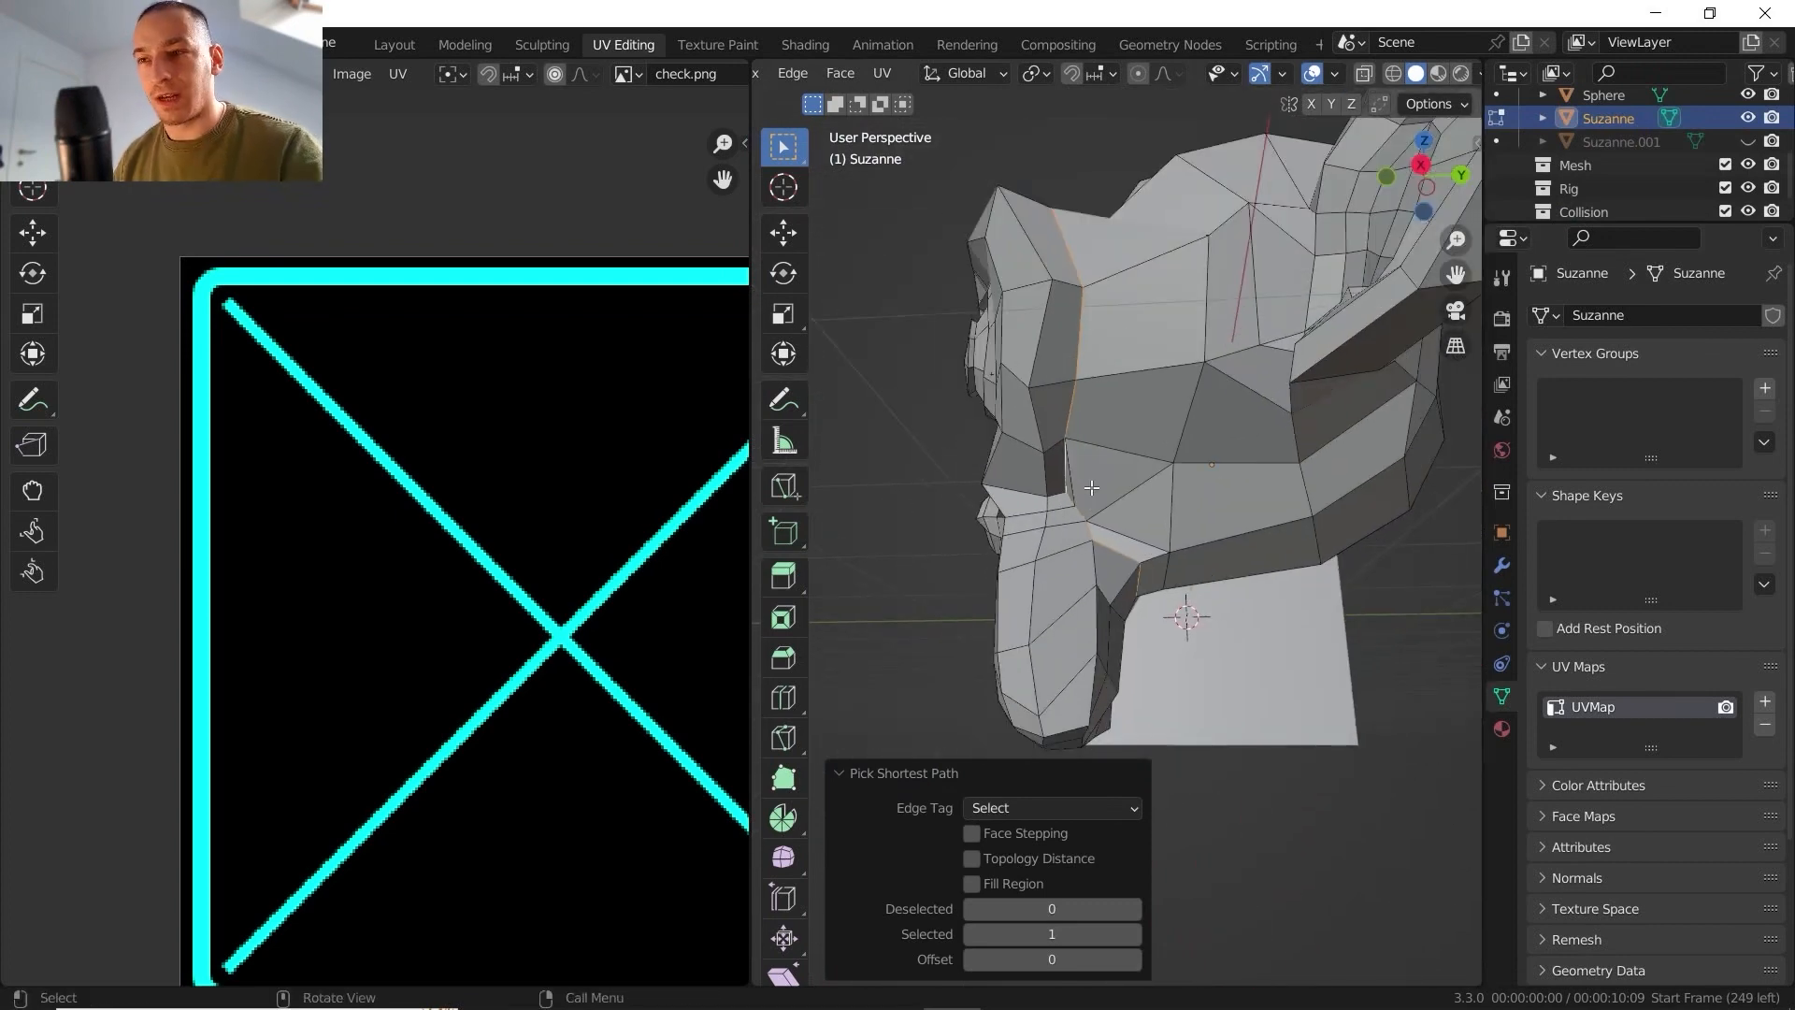
pyautogui.rightClick(1105, 468)
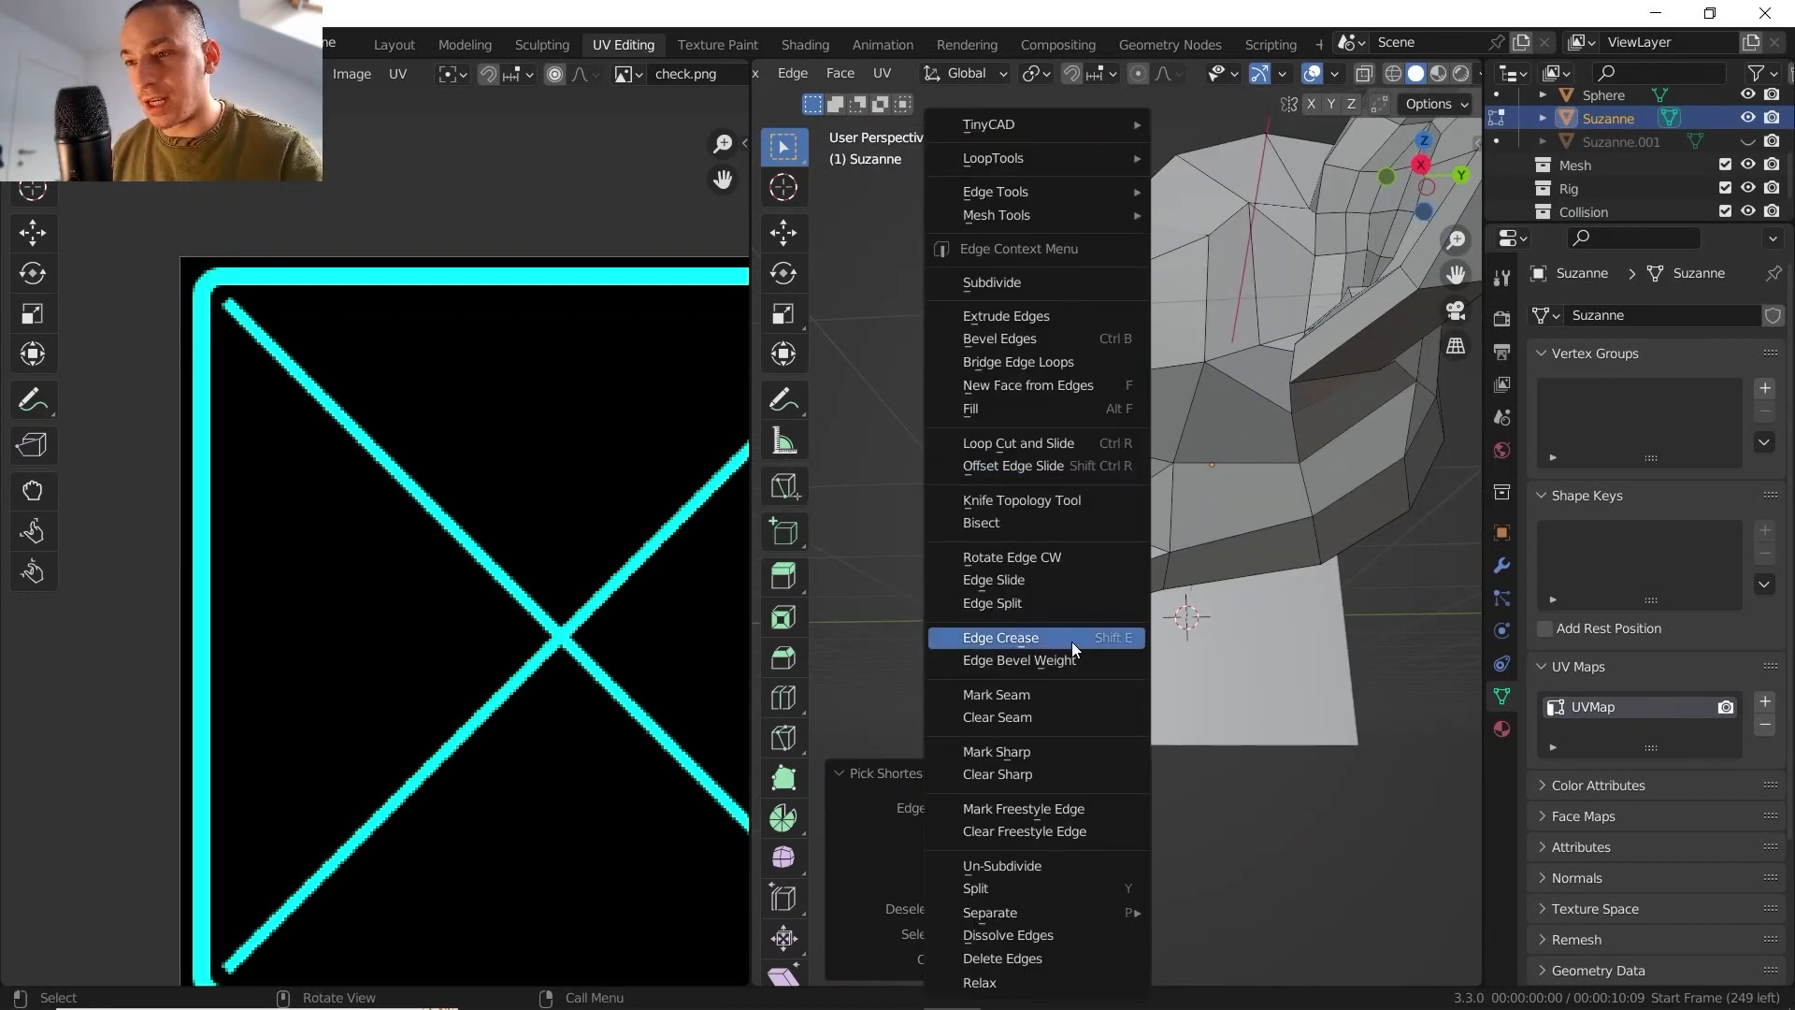
pyautogui.click(1006, 703)
# - Select the whole Suzanne mesh and unwrap it along the marked seam, using the Angle Based method with a 0.010 margin
pyautogui.moveTo(1112, 471); pyautogui.dragTo(1131, 585, button='middle')
pyautogui.press('a')
pyautogui.click(1131, 451)
pyautogui.press('a')
pyautogui.click(1109, 306)
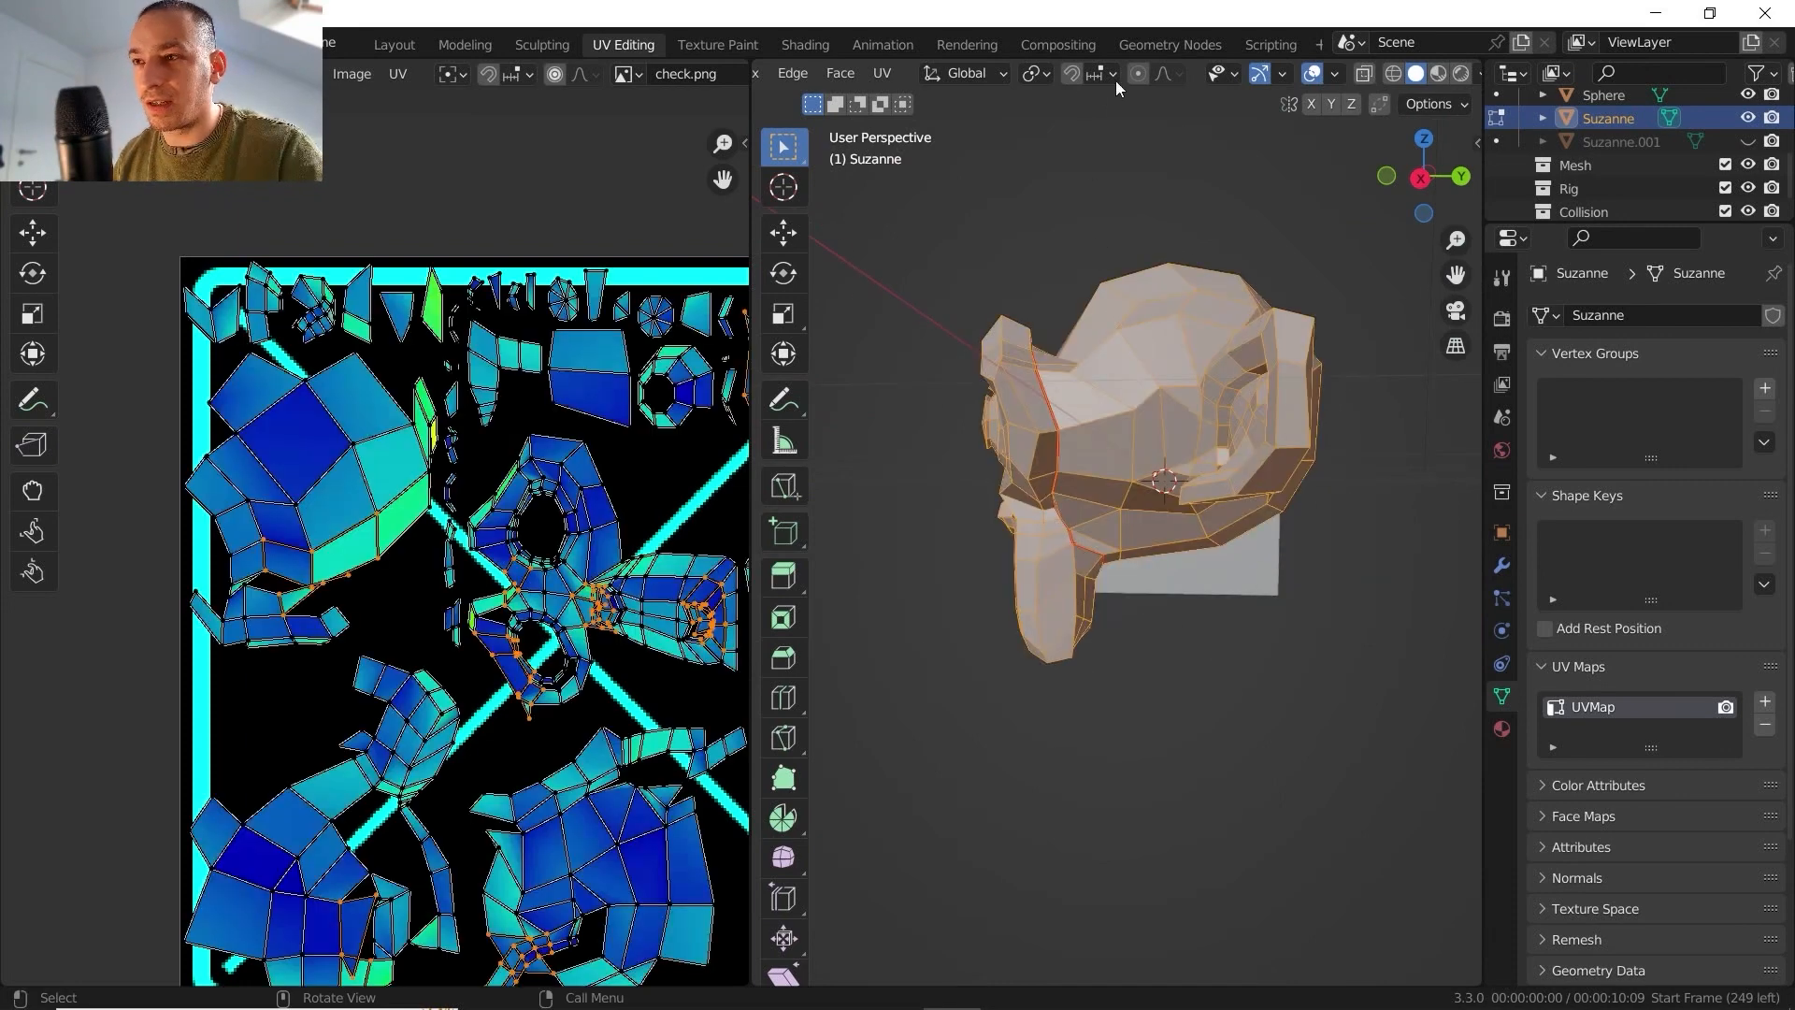
pyautogui.scroll(2, 993, 74)
pyautogui.click(969, 76)
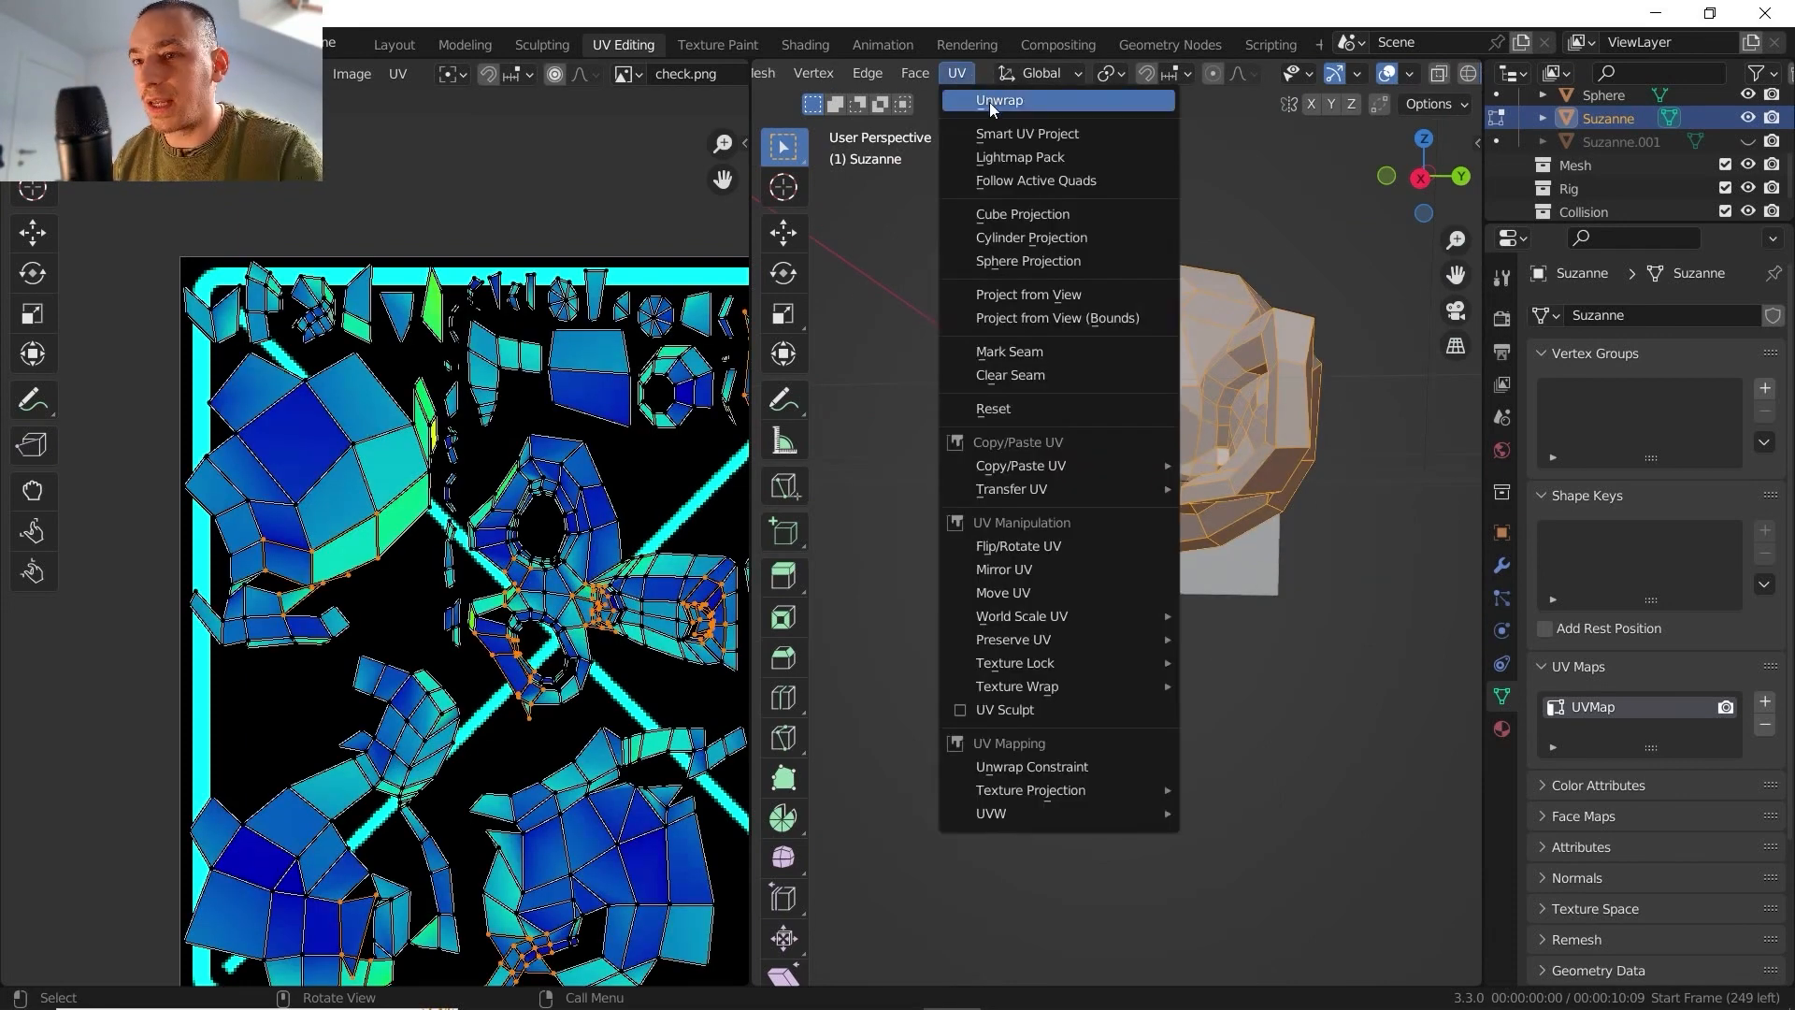
pyautogui.click(989, 102)
# - Compare the new UV islands with the seam around Suzanne's face and under the jaw
pyautogui.scroll(-1, 575, 454)
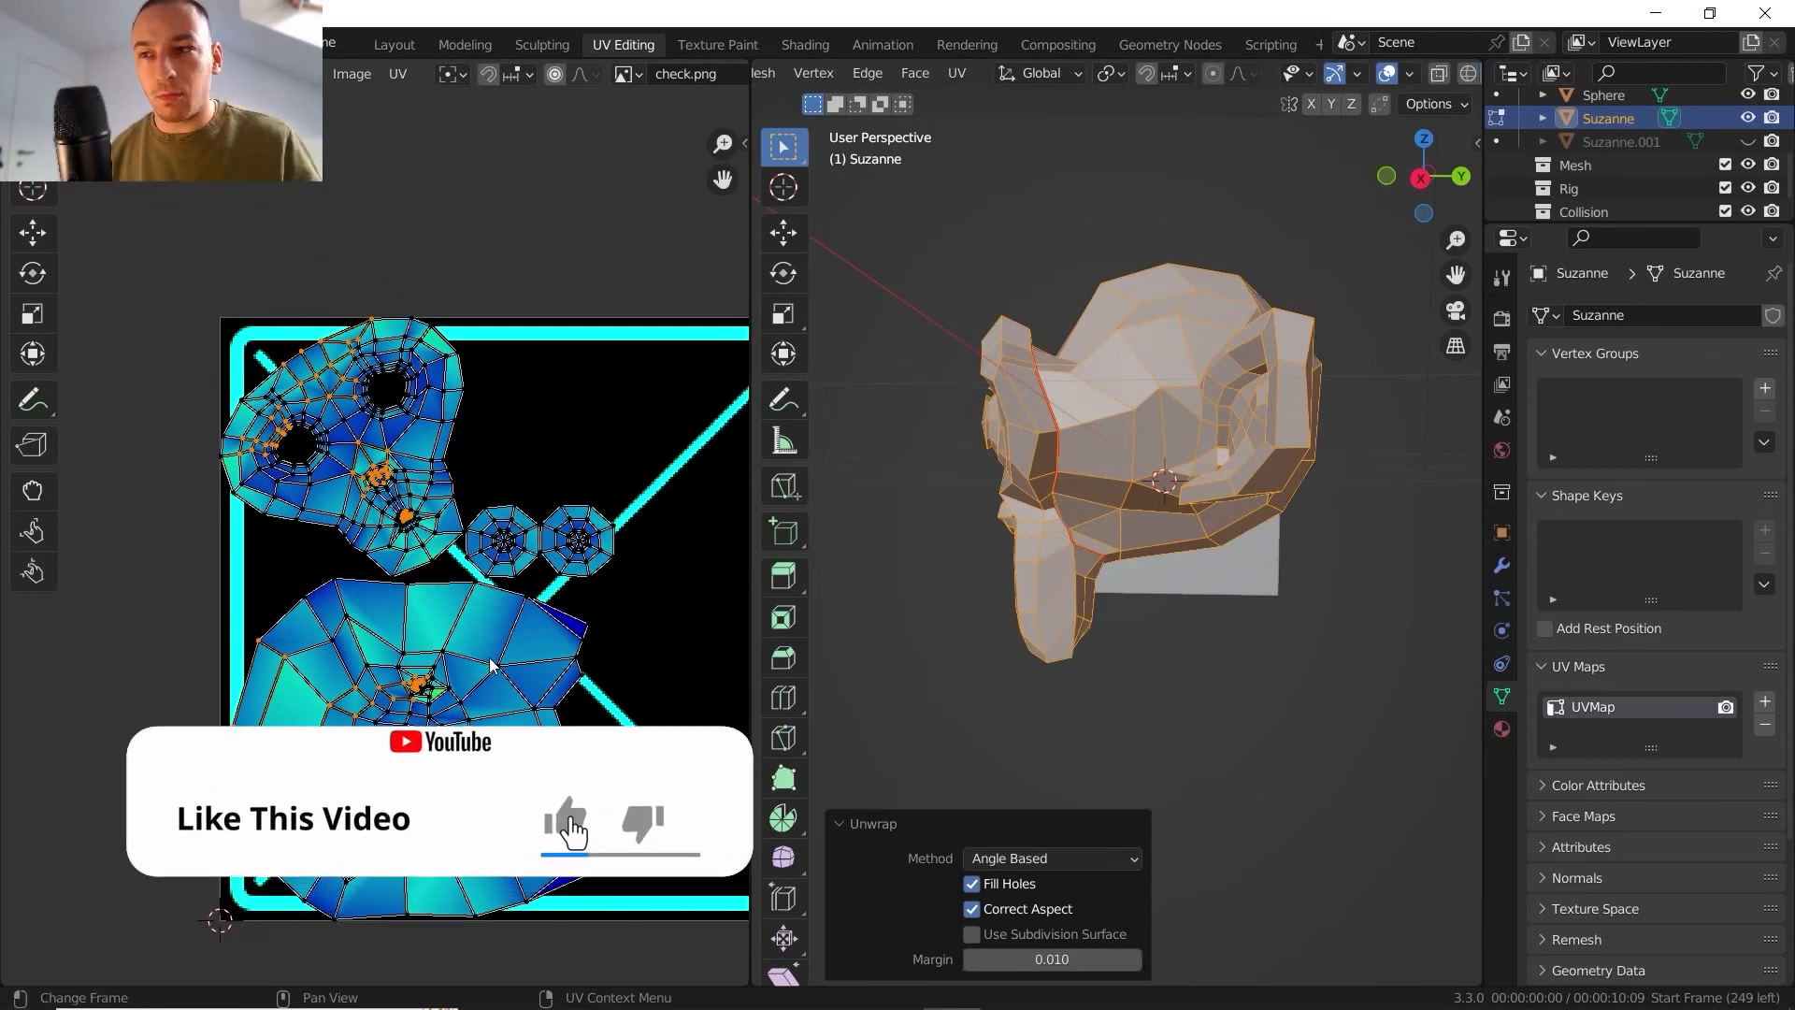
pyautogui.scroll(5, 1046, 430)
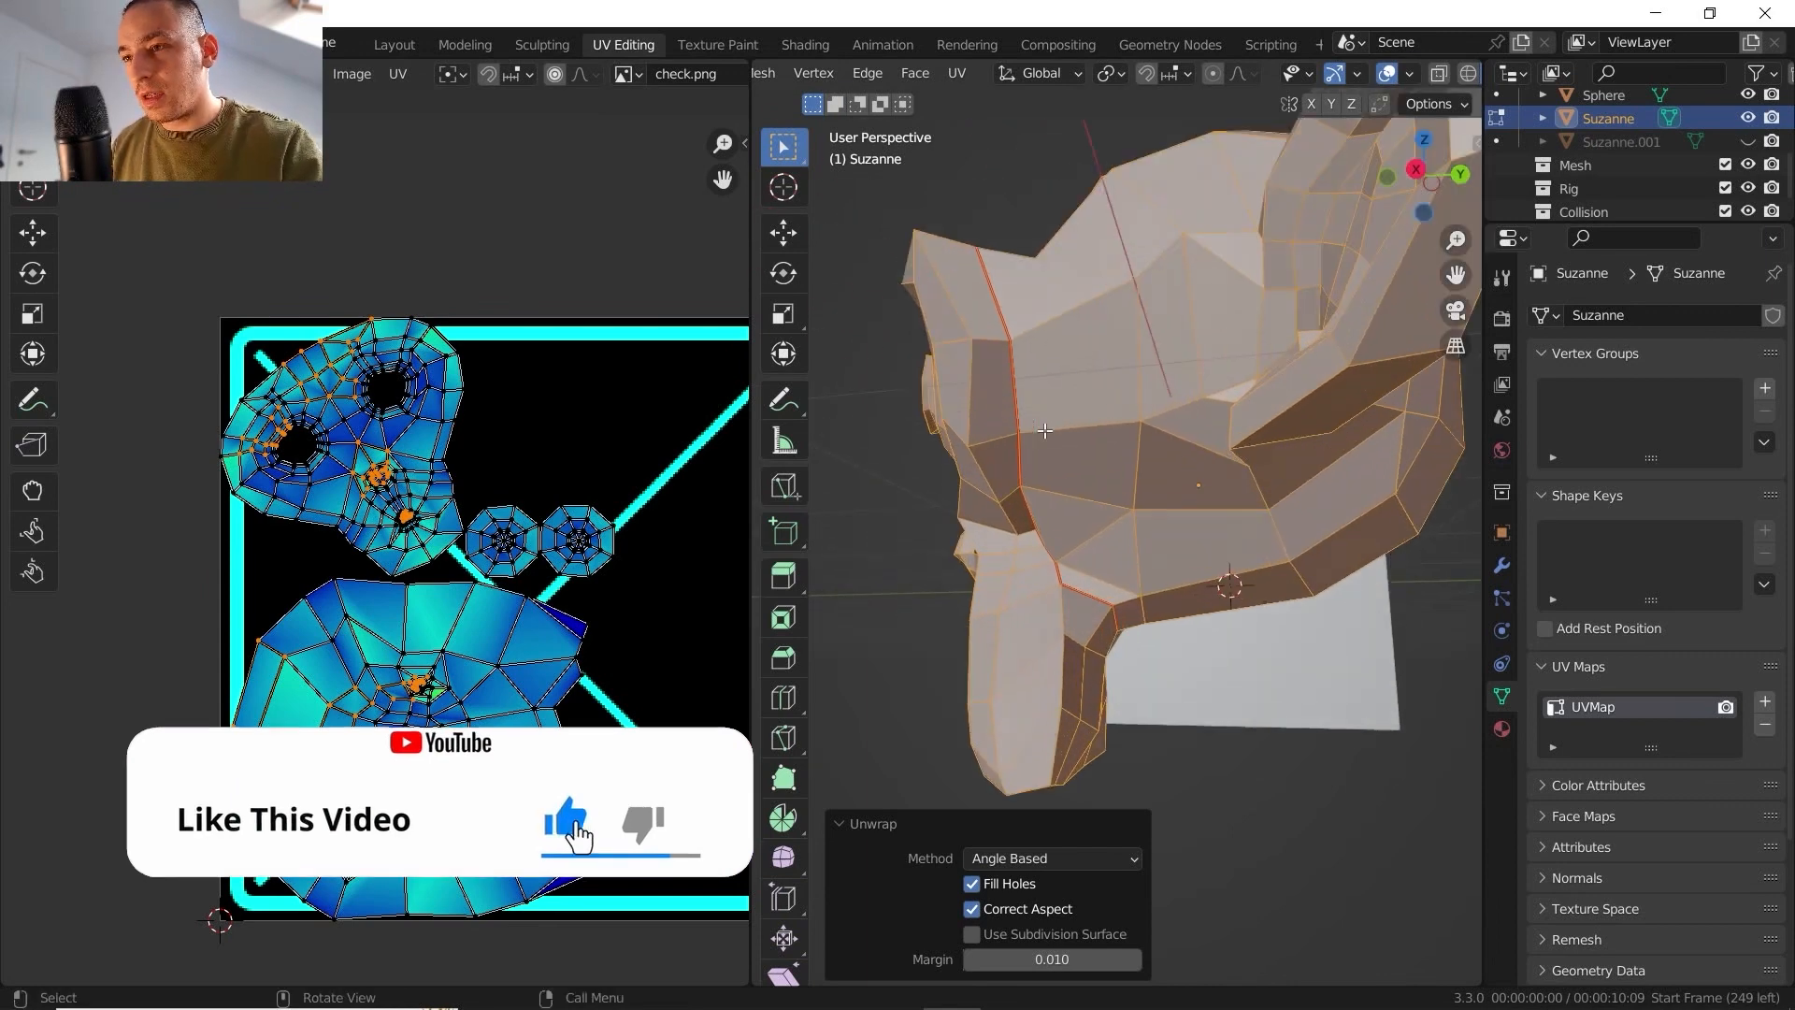
pyautogui.moveTo(1046, 430); pyautogui.dragTo(1051, 388, button='middle')
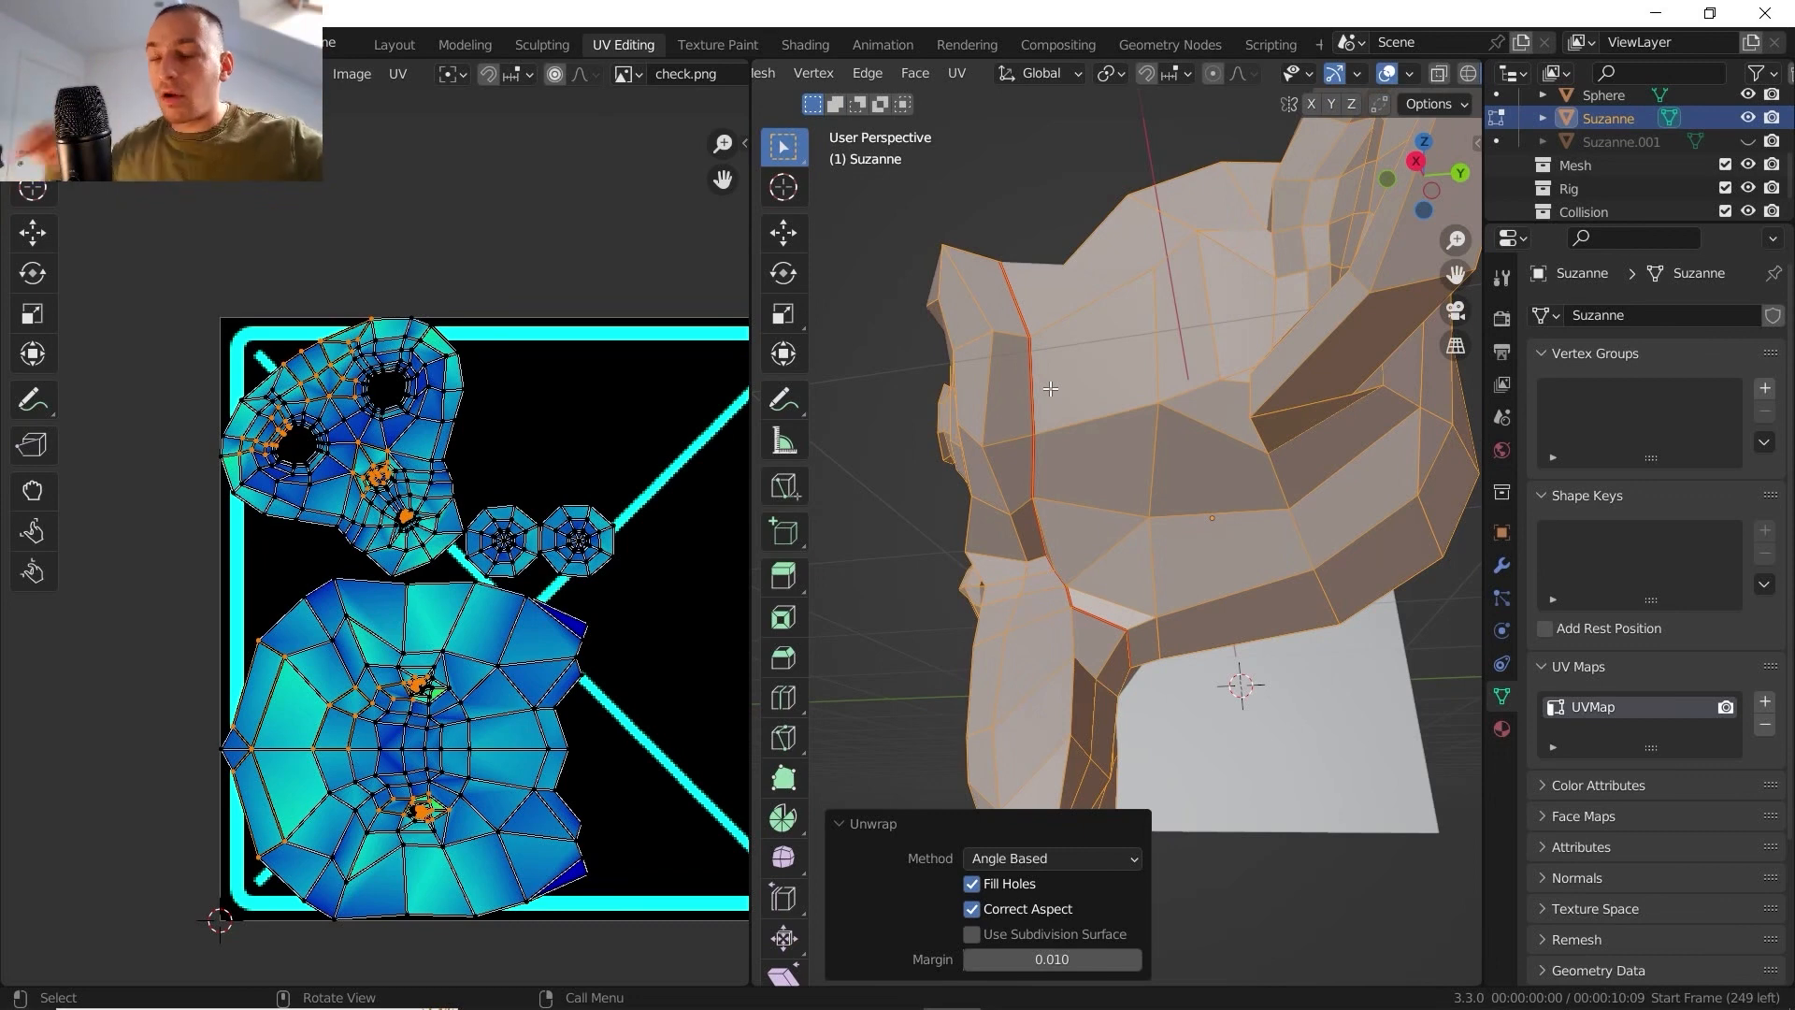
pyautogui.moveTo(1050, 388); pyautogui.dragTo(952, 314, button='middle')
pyautogui.moveTo(946, 243); pyautogui.dragTo(1038, 321, button='middle')
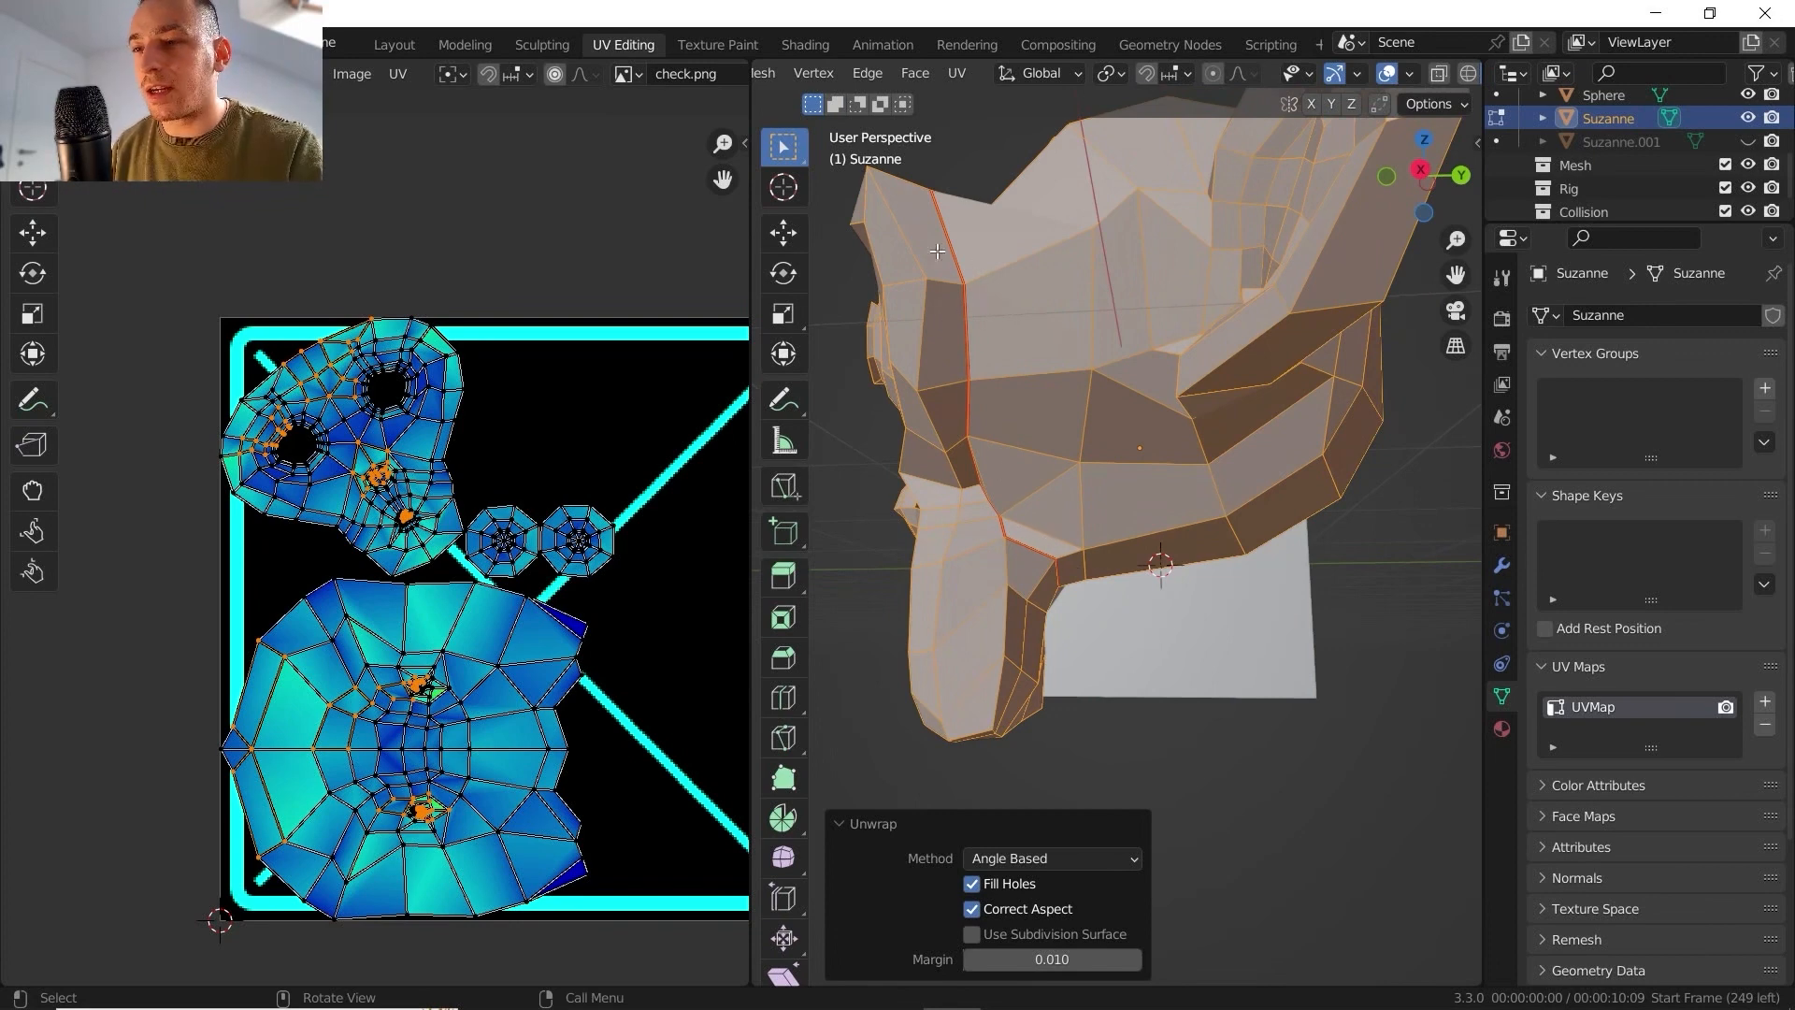
pyautogui.moveTo(988, 460); pyautogui.dragTo(978, 497, button='middle')
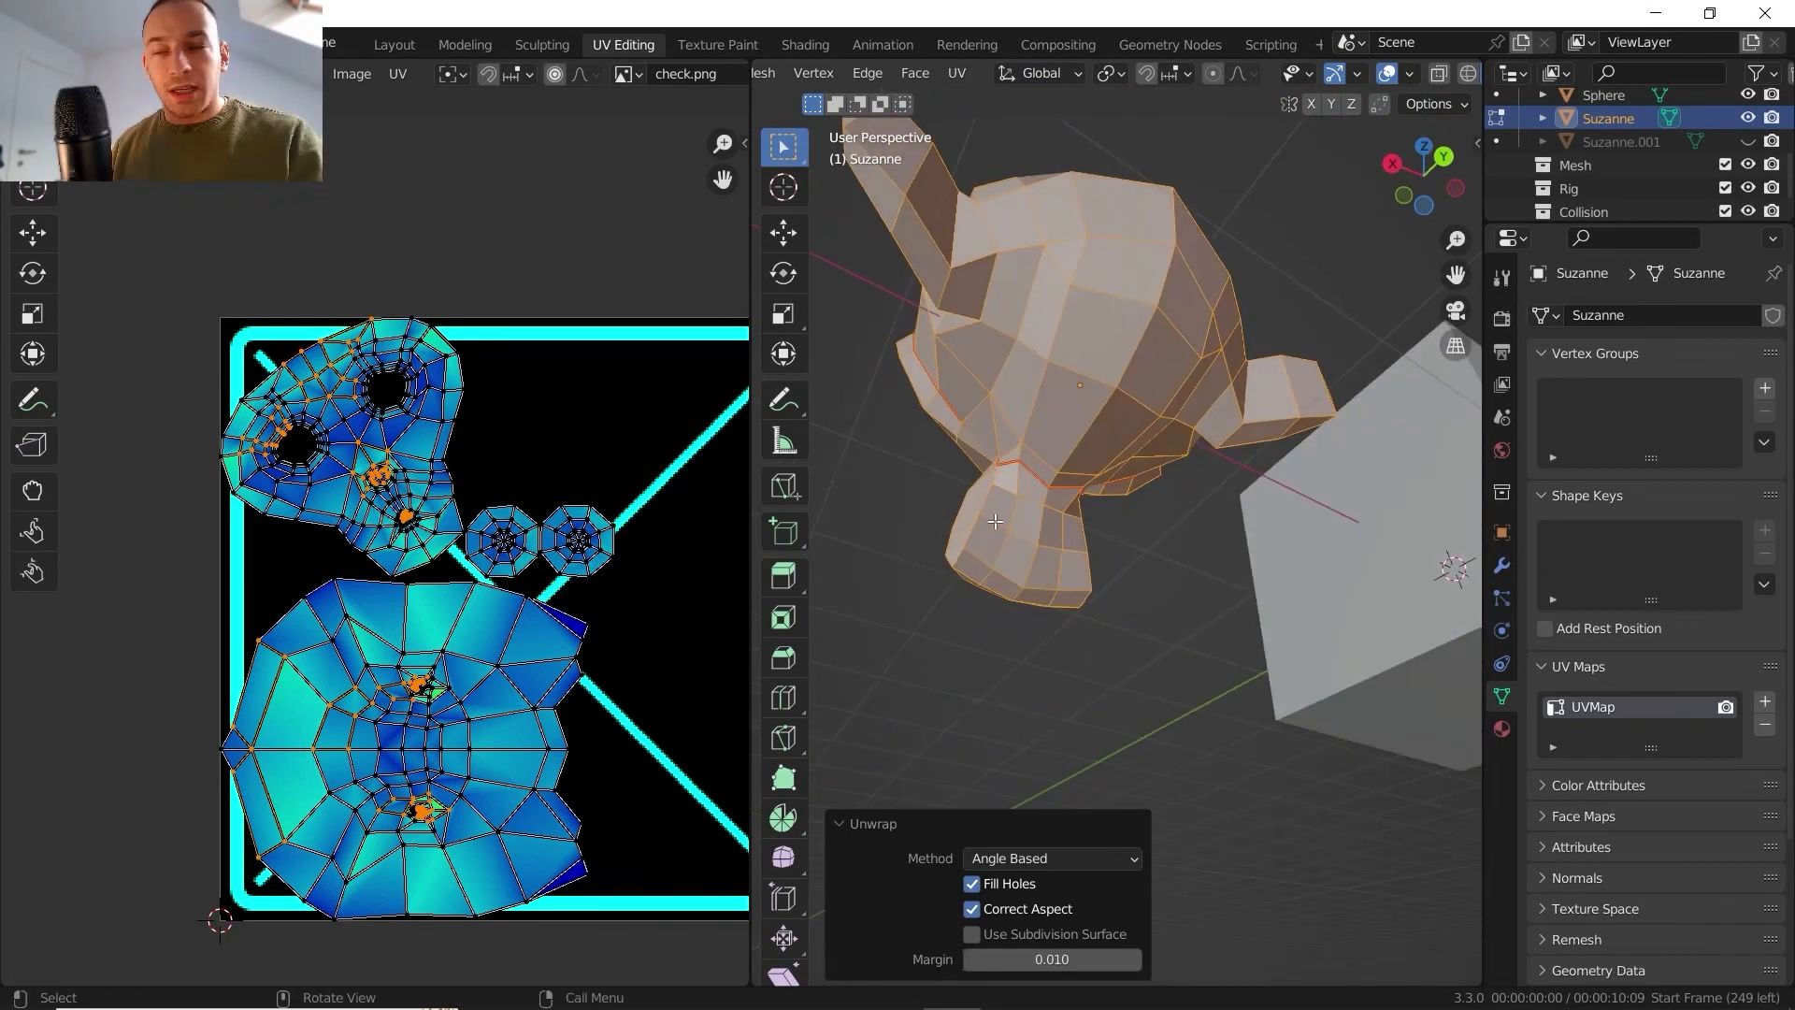
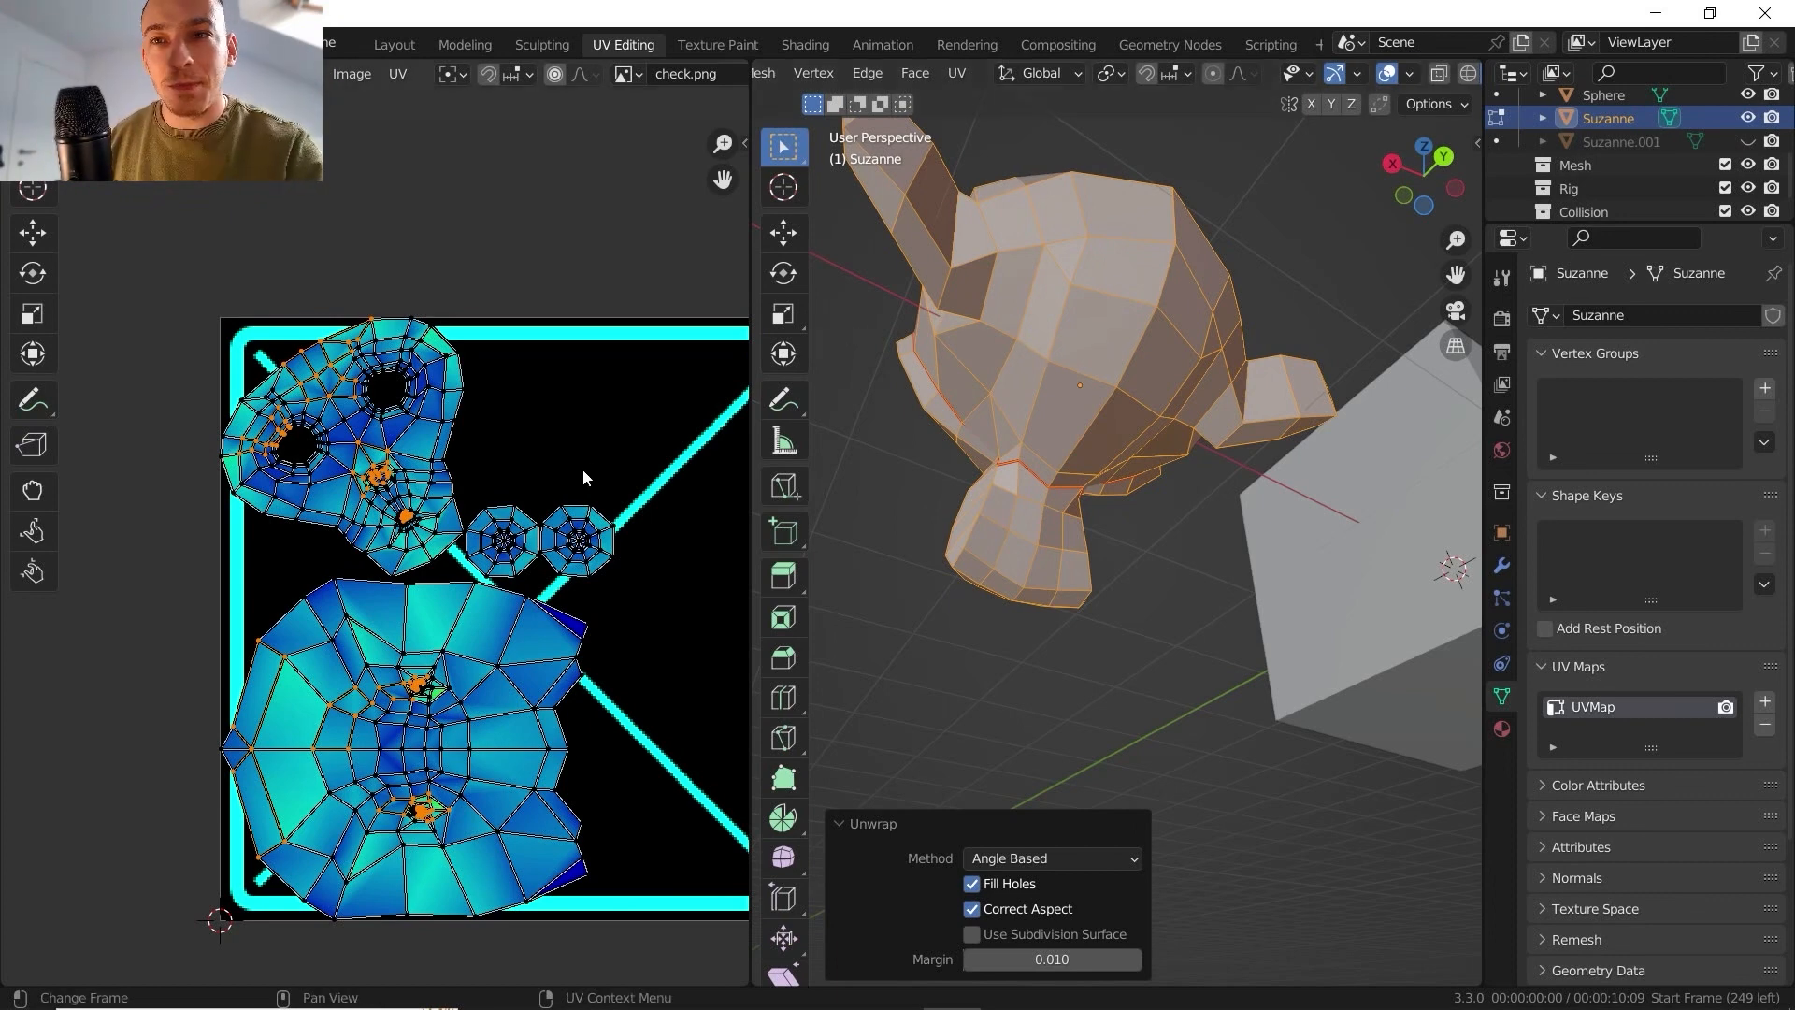
# - Compare the unwrapped UV layout with the back of Suzanne's head and neck
pyautogui.moveTo(604, 574); pyautogui.dragTo(502, 552, button='middle')
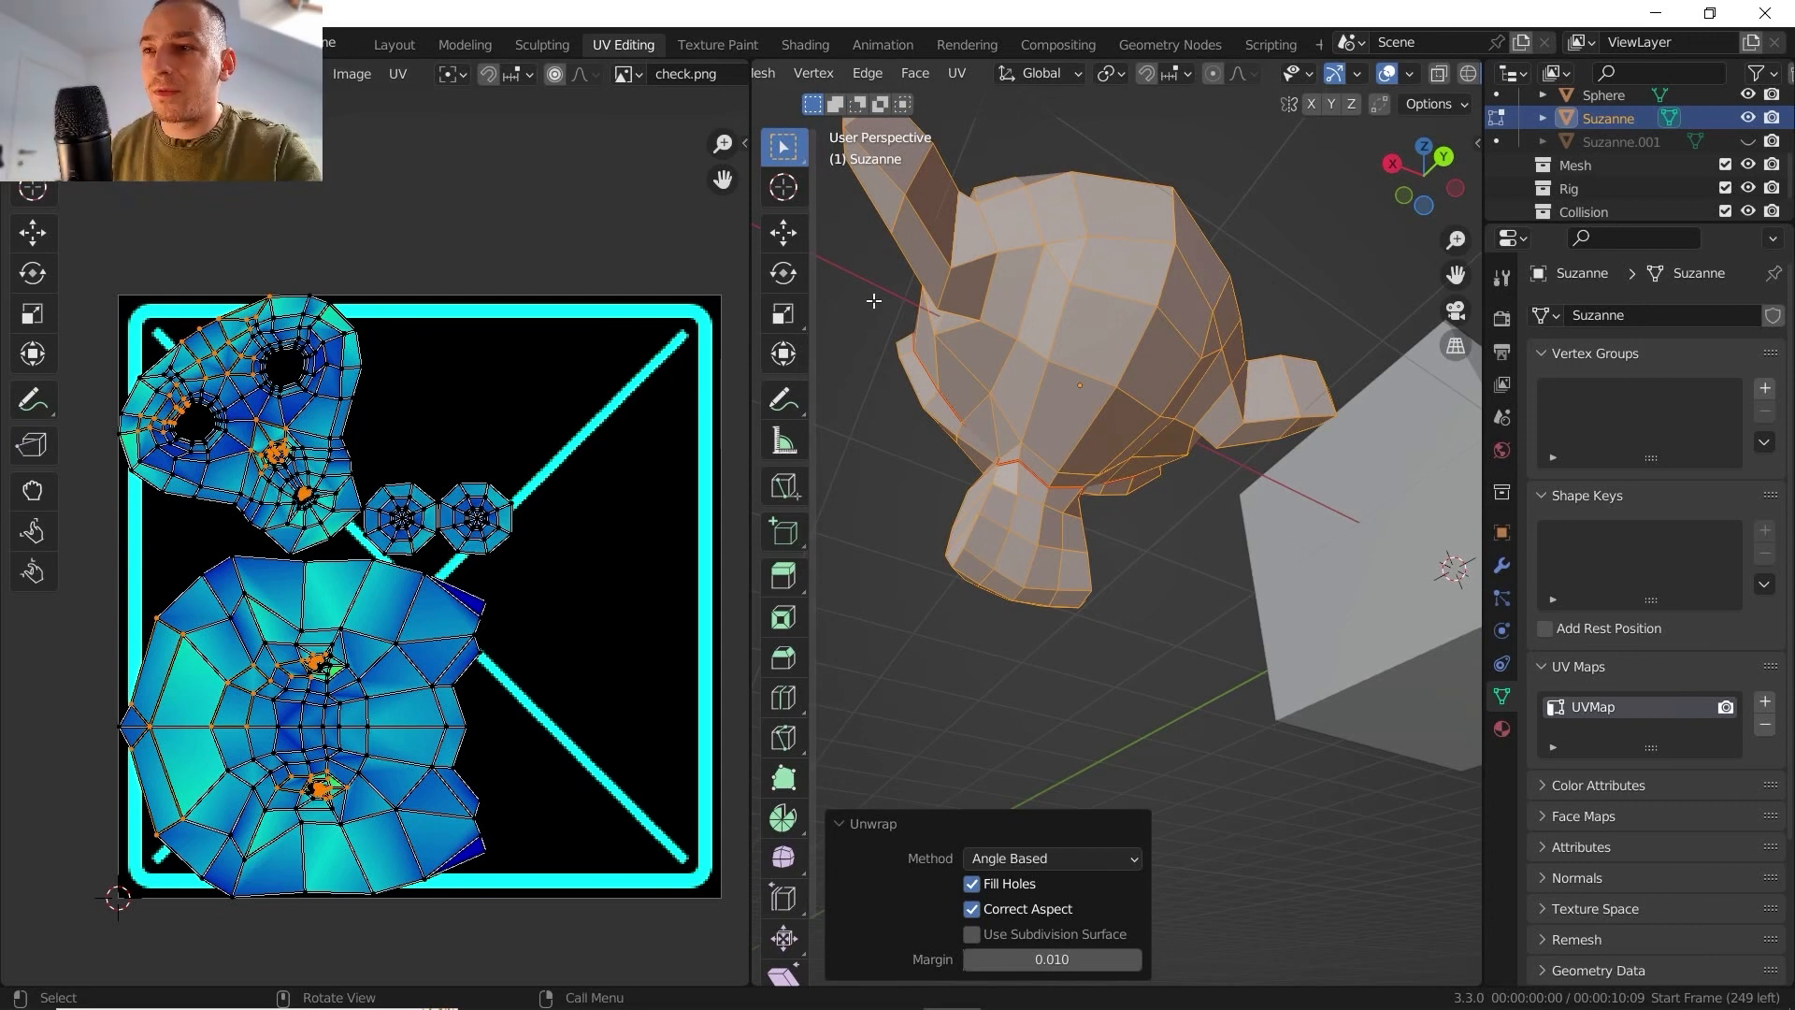
pyautogui.scroll(6, 1029, 364)
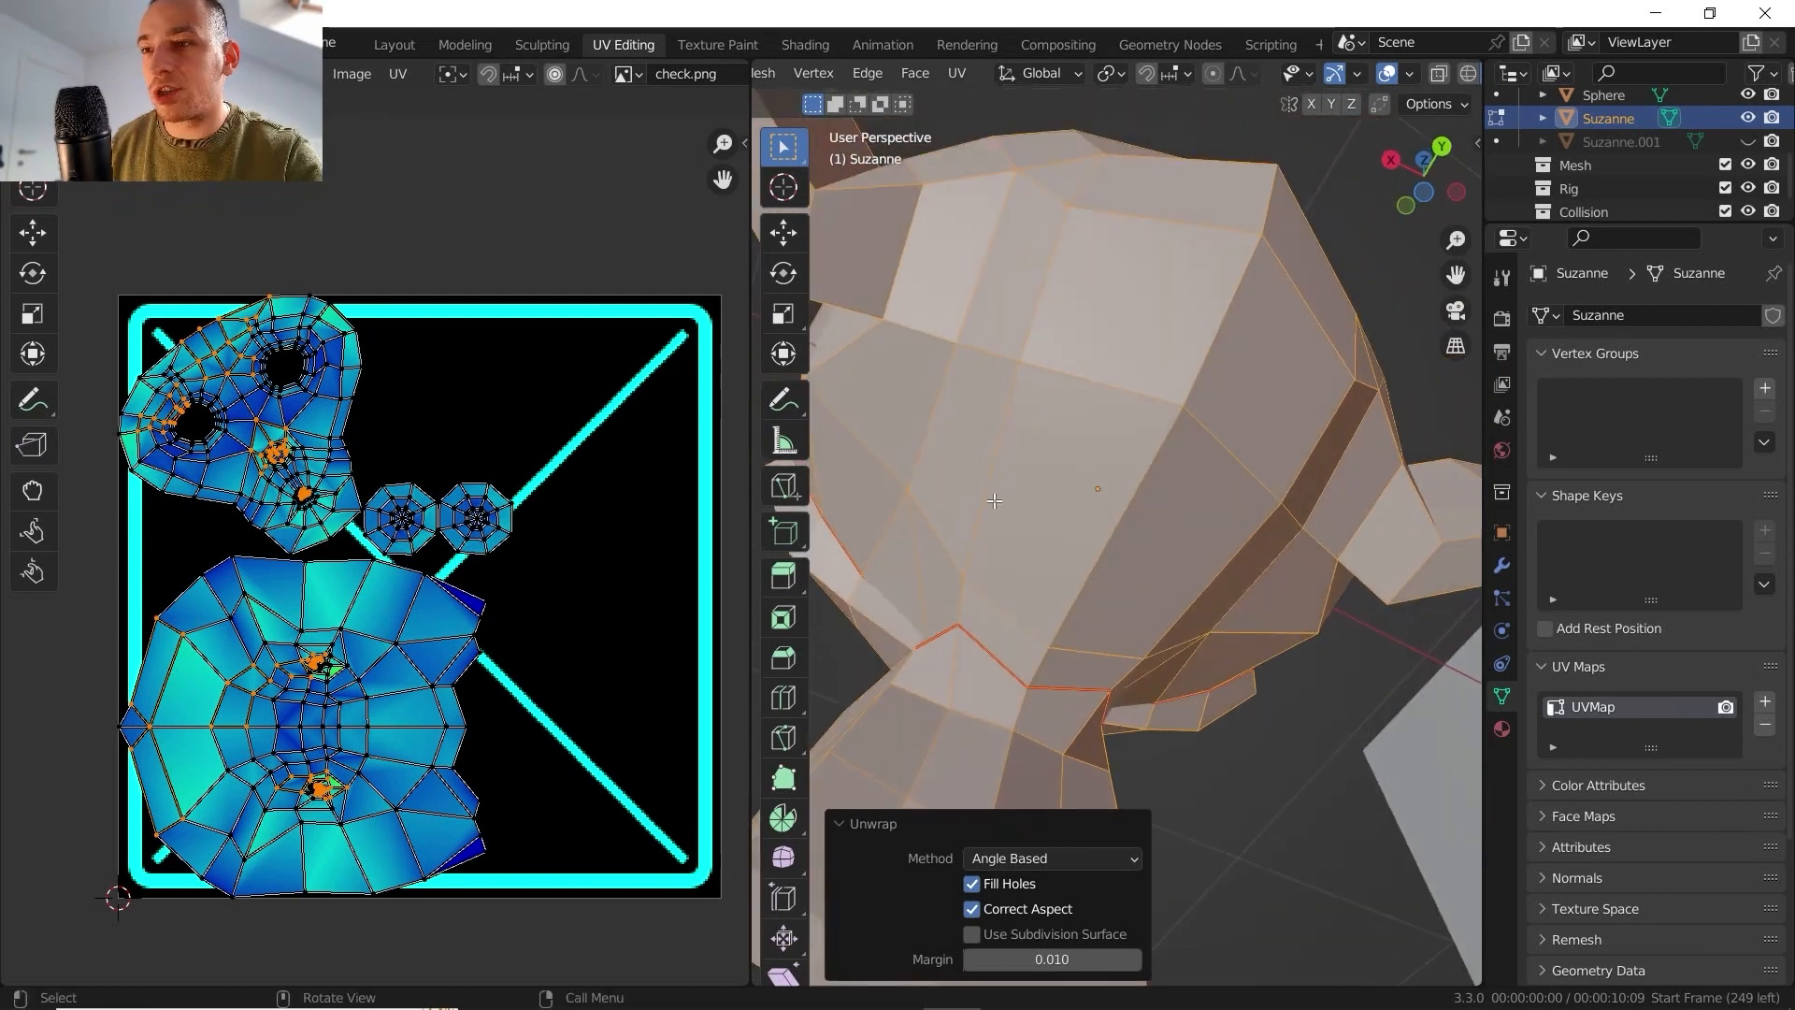
pyautogui.scroll(-5, 1063, 568)
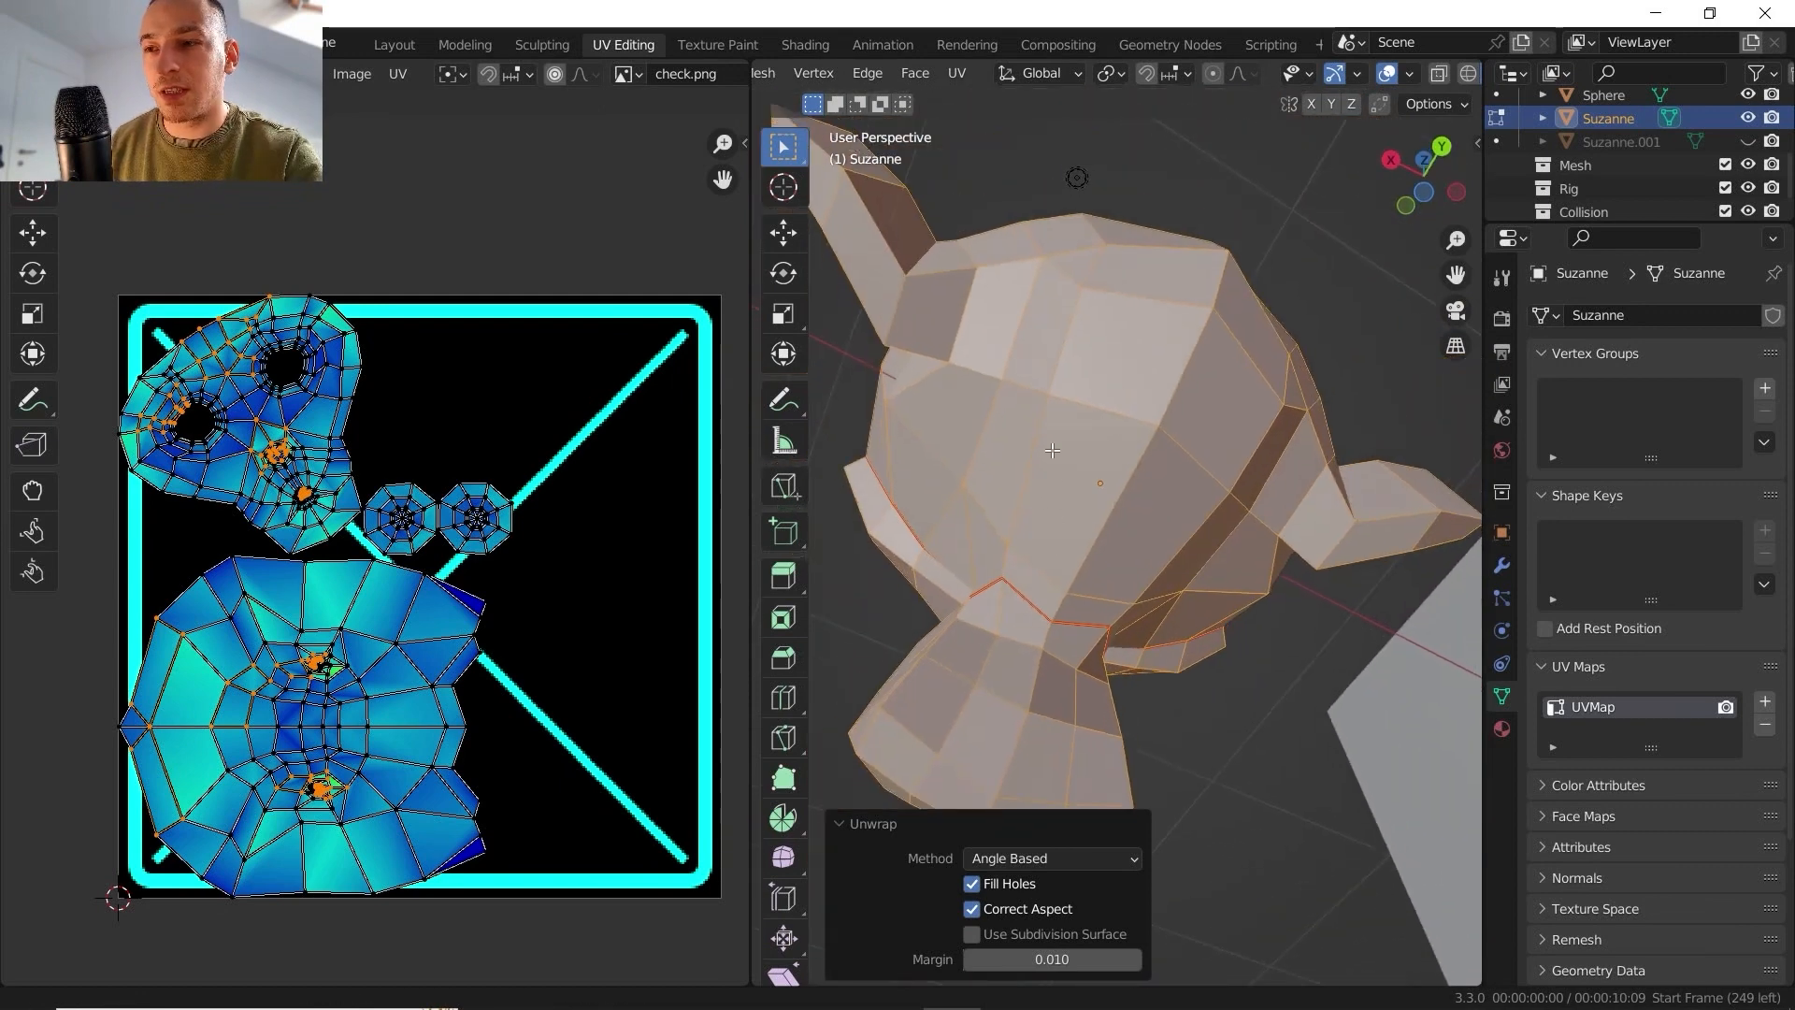
pyautogui.moveTo(1063, 567); pyautogui.dragTo(1024, 509, button='middle')
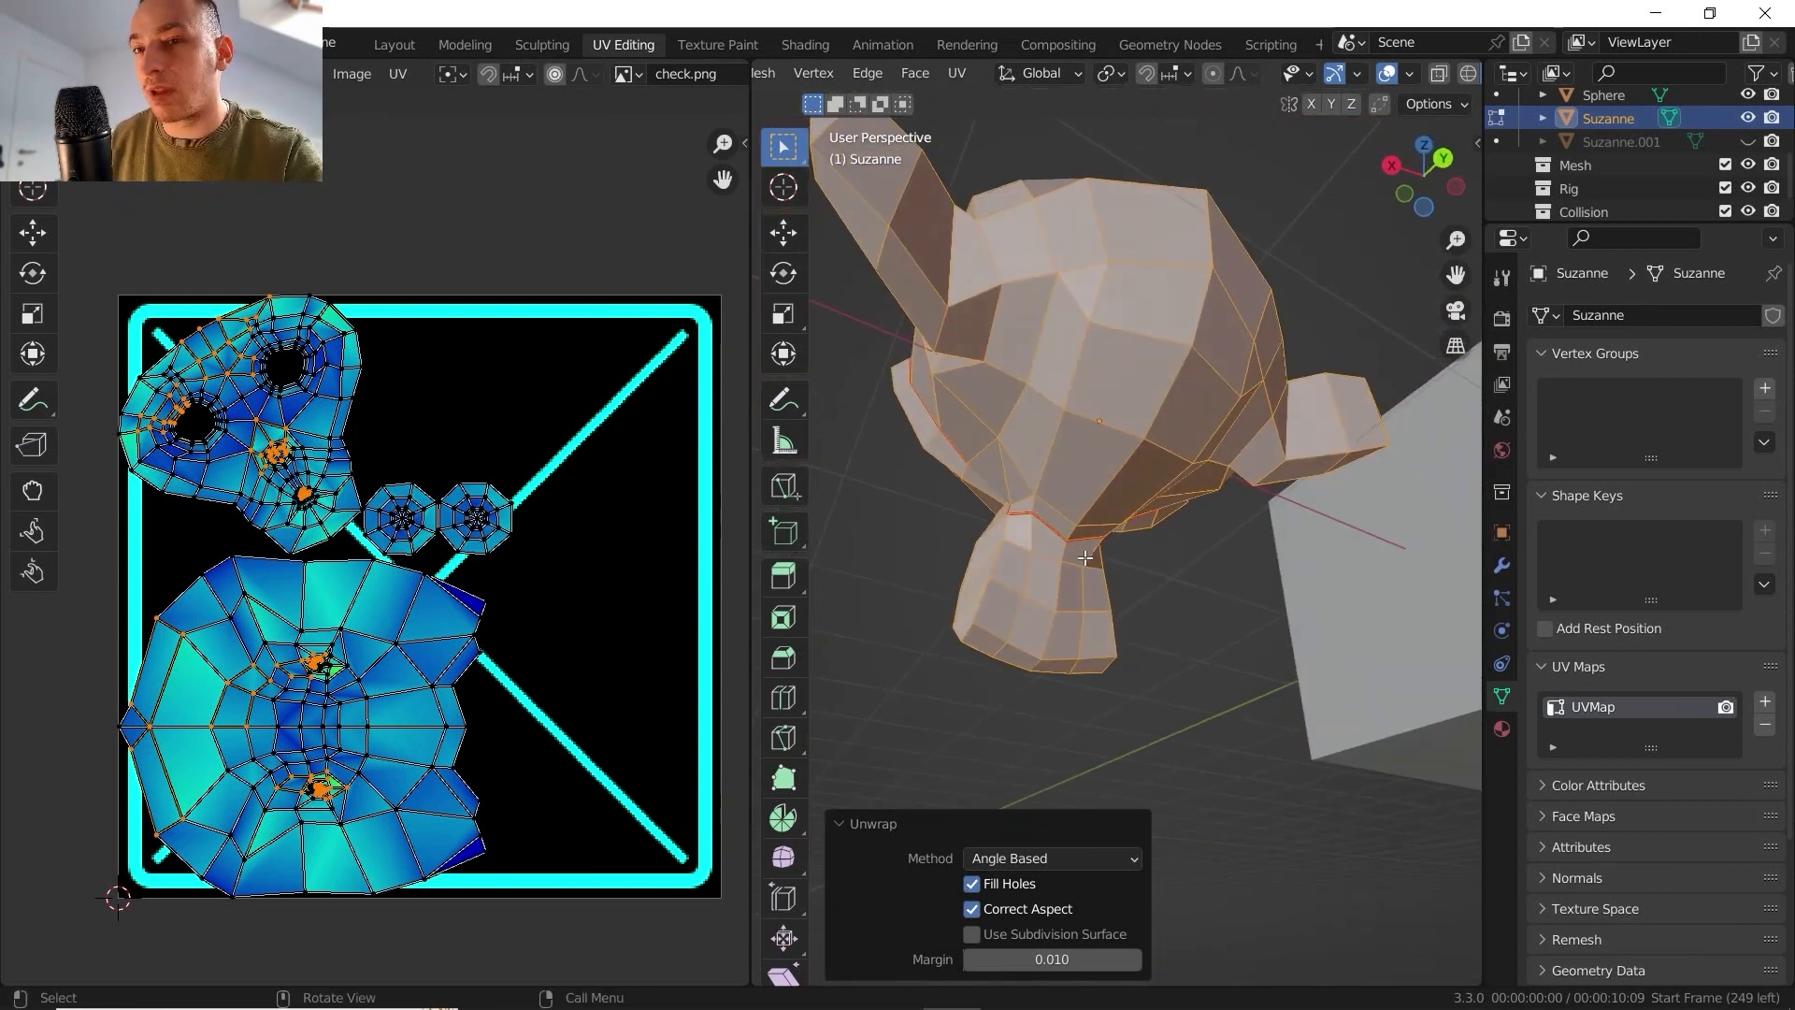
pyautogui.scroll(4, 294, 690)
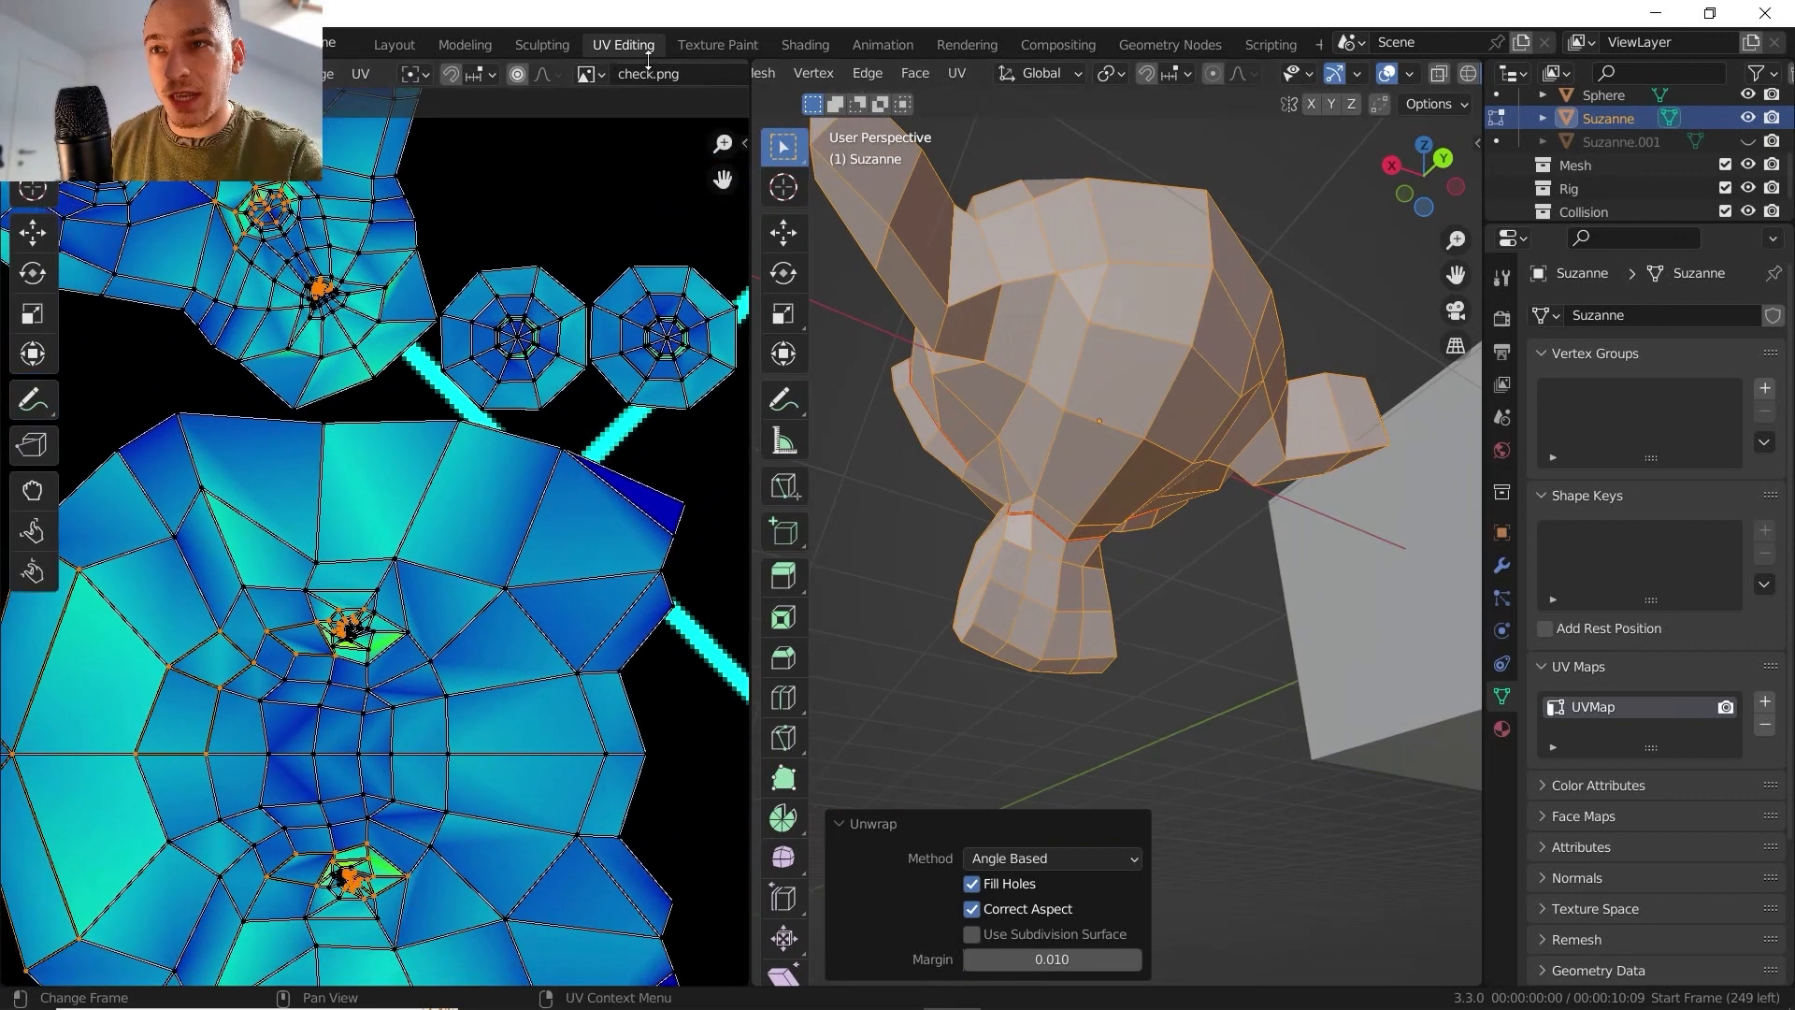
# - Examine the angle-based stretch colours on Suzanne's face and head UV islands, especially around the nose, mouth and ears
pyautogui.click(715, 75)
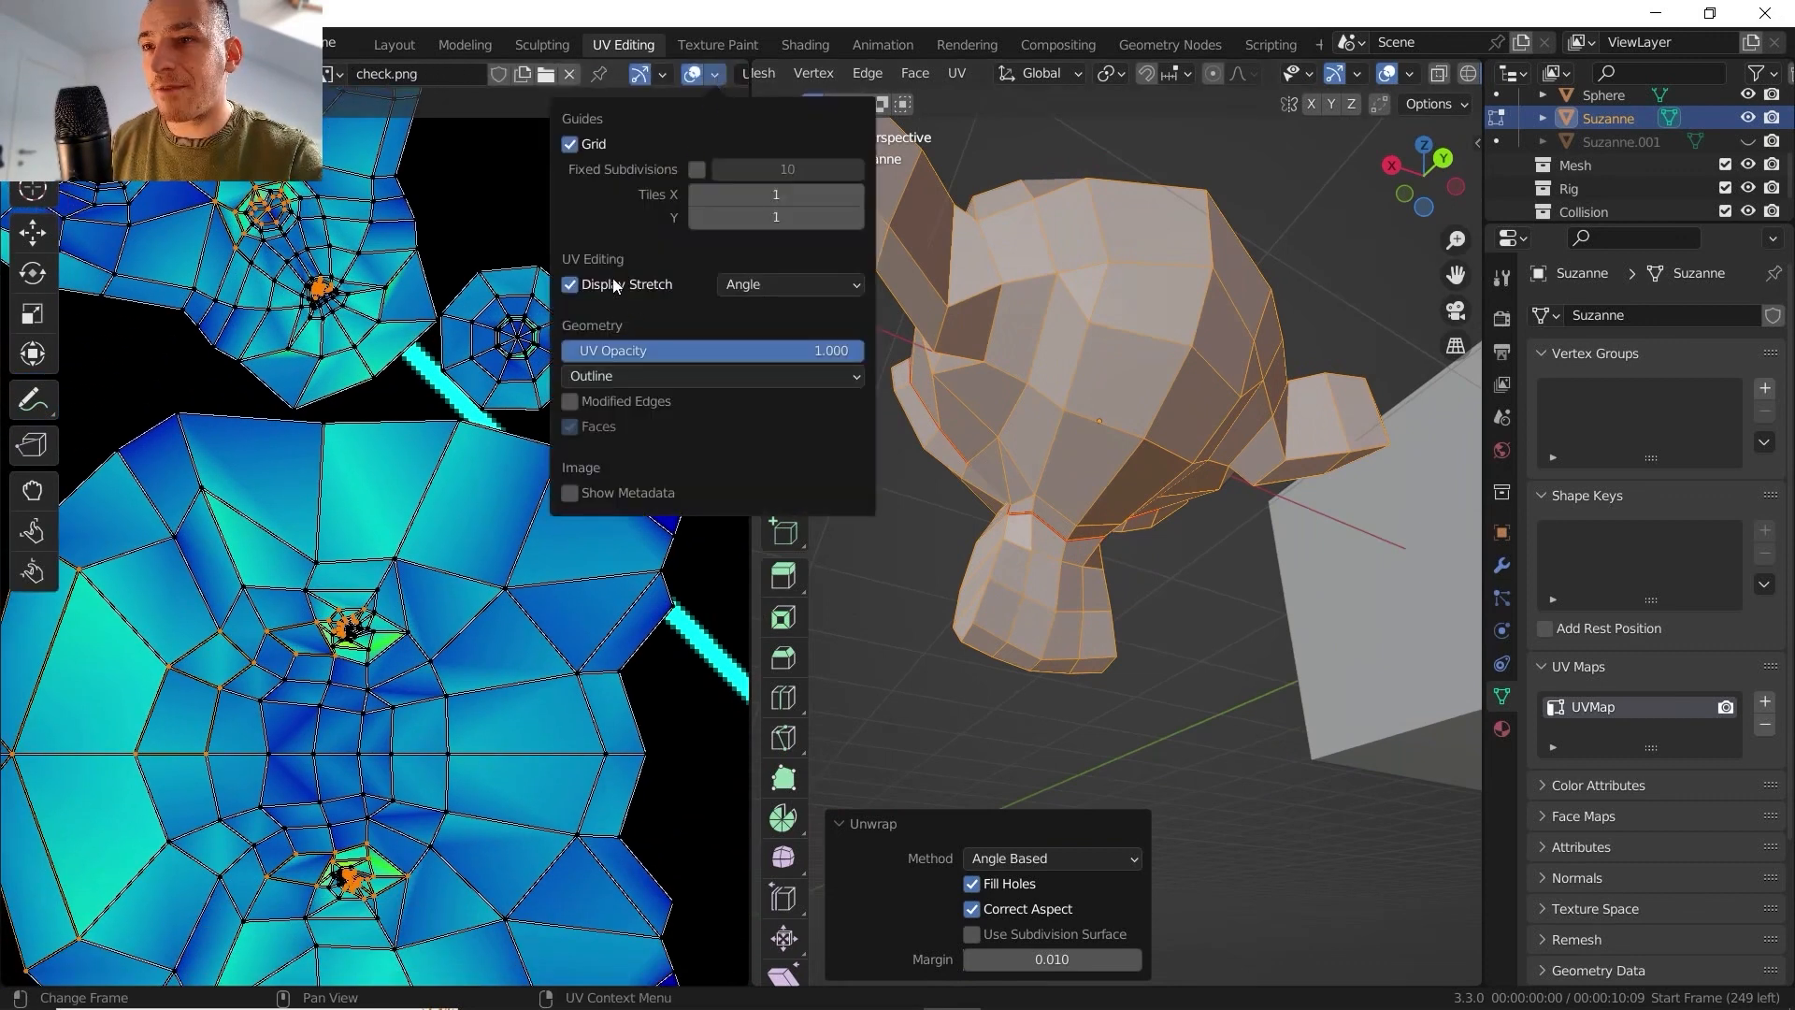
pyautogui.moveTo(343, 252); pyautogui.dragTo(493, 481, button='middle')
pyautogui.scroll(6, 494, 487)
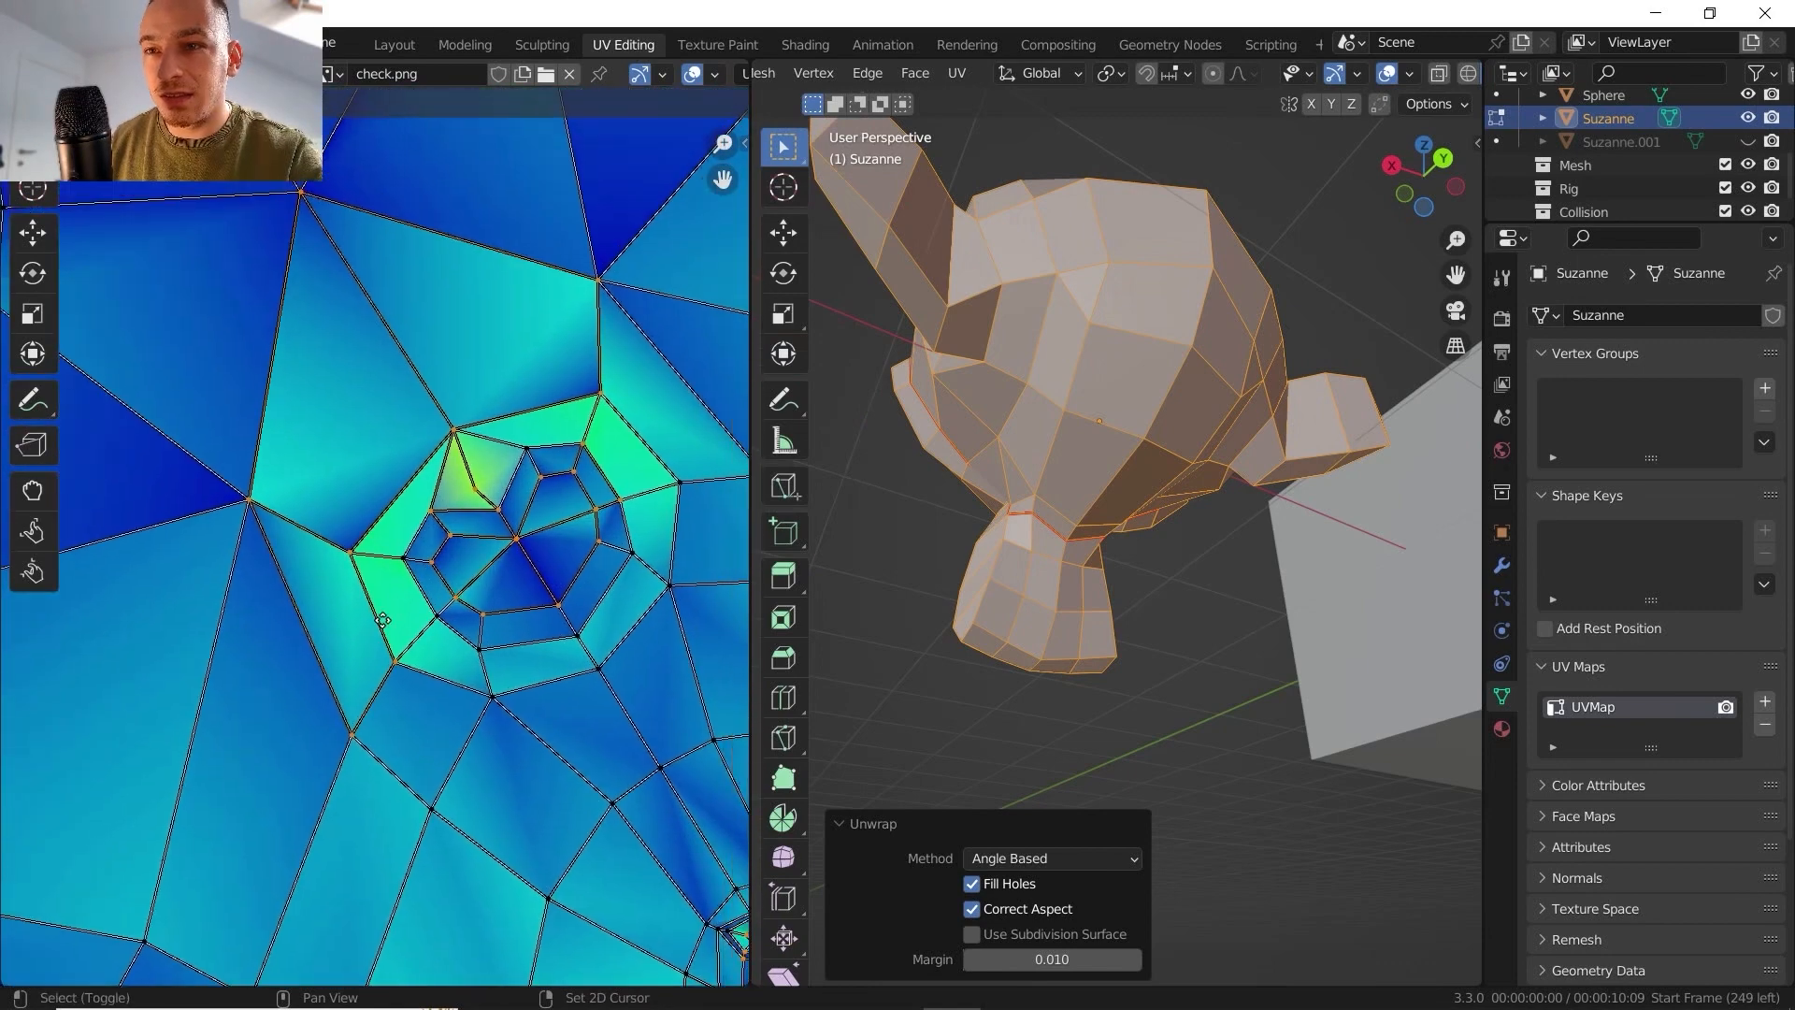
pyautogui.scroll(-1, 458, 506)
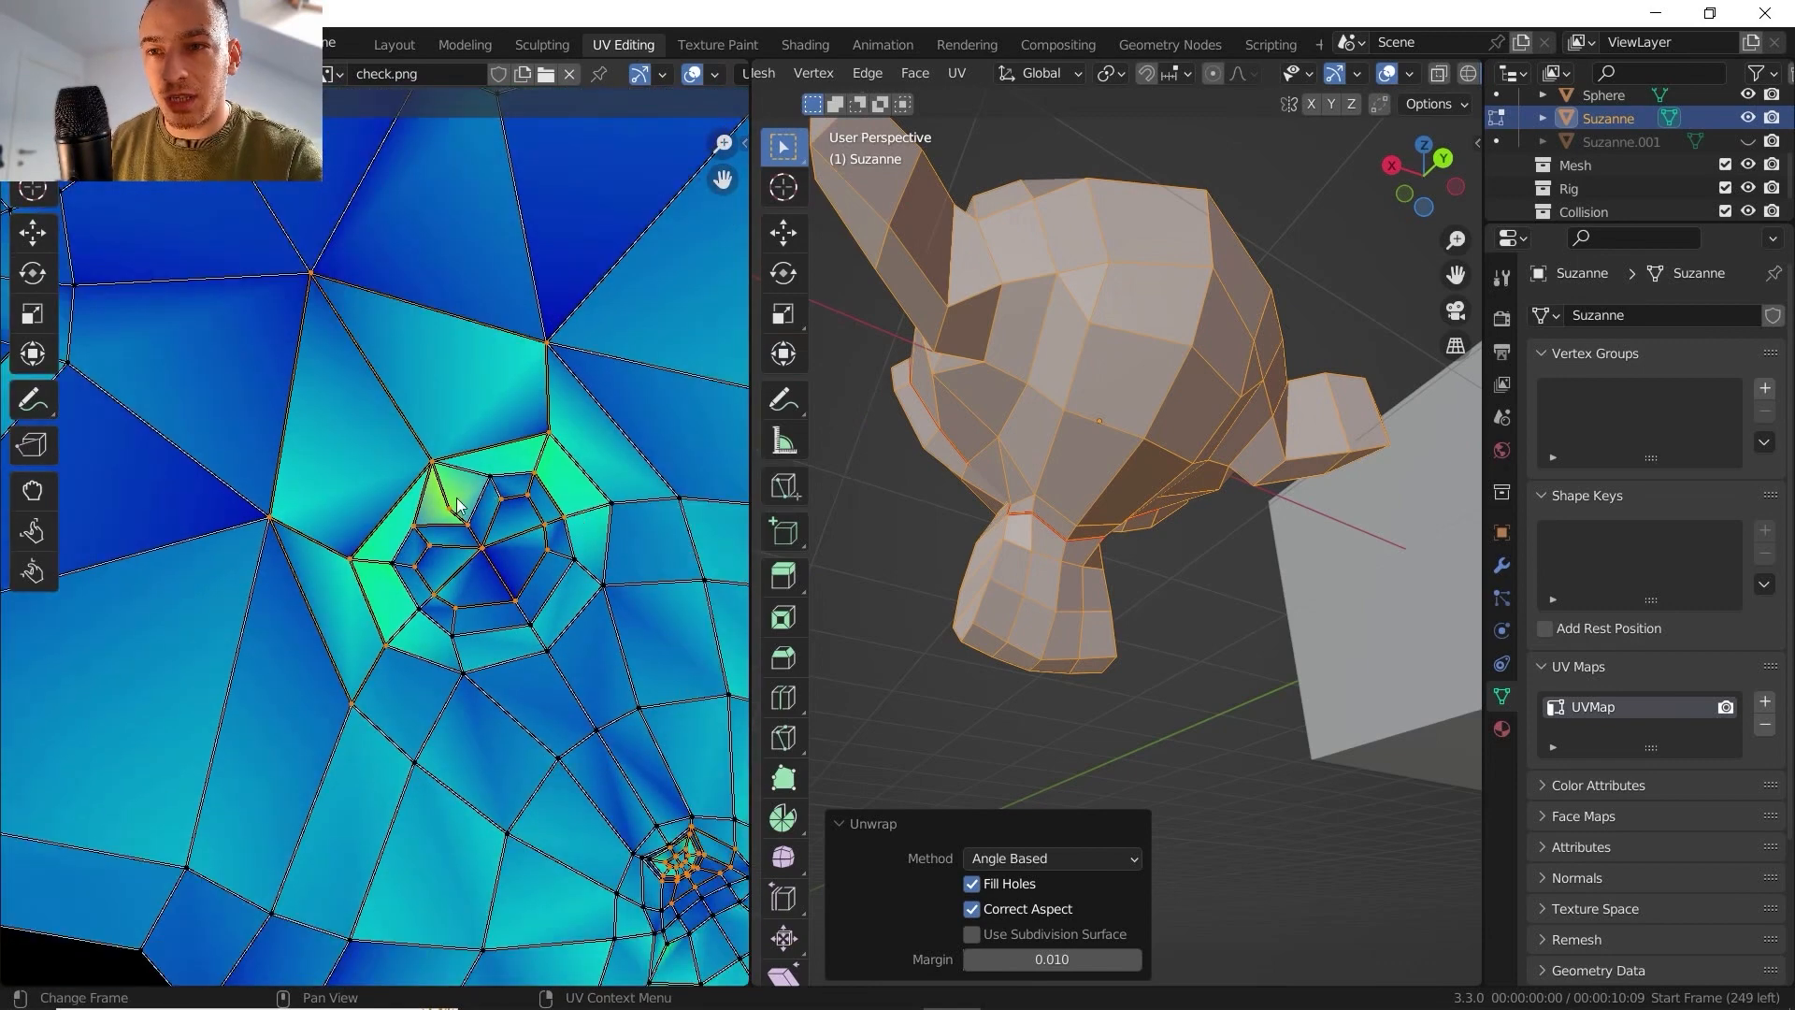
pyautogui.scroll(-3, 480, 559)
pyautogui.keyDown('shift'); pyautogui.moveTo(473, 628); pyautogui.dragTo(490, 435, button='middle'); pyautogui.keyUp('shift')
pyautogui.scroll(-1, 501, 546)
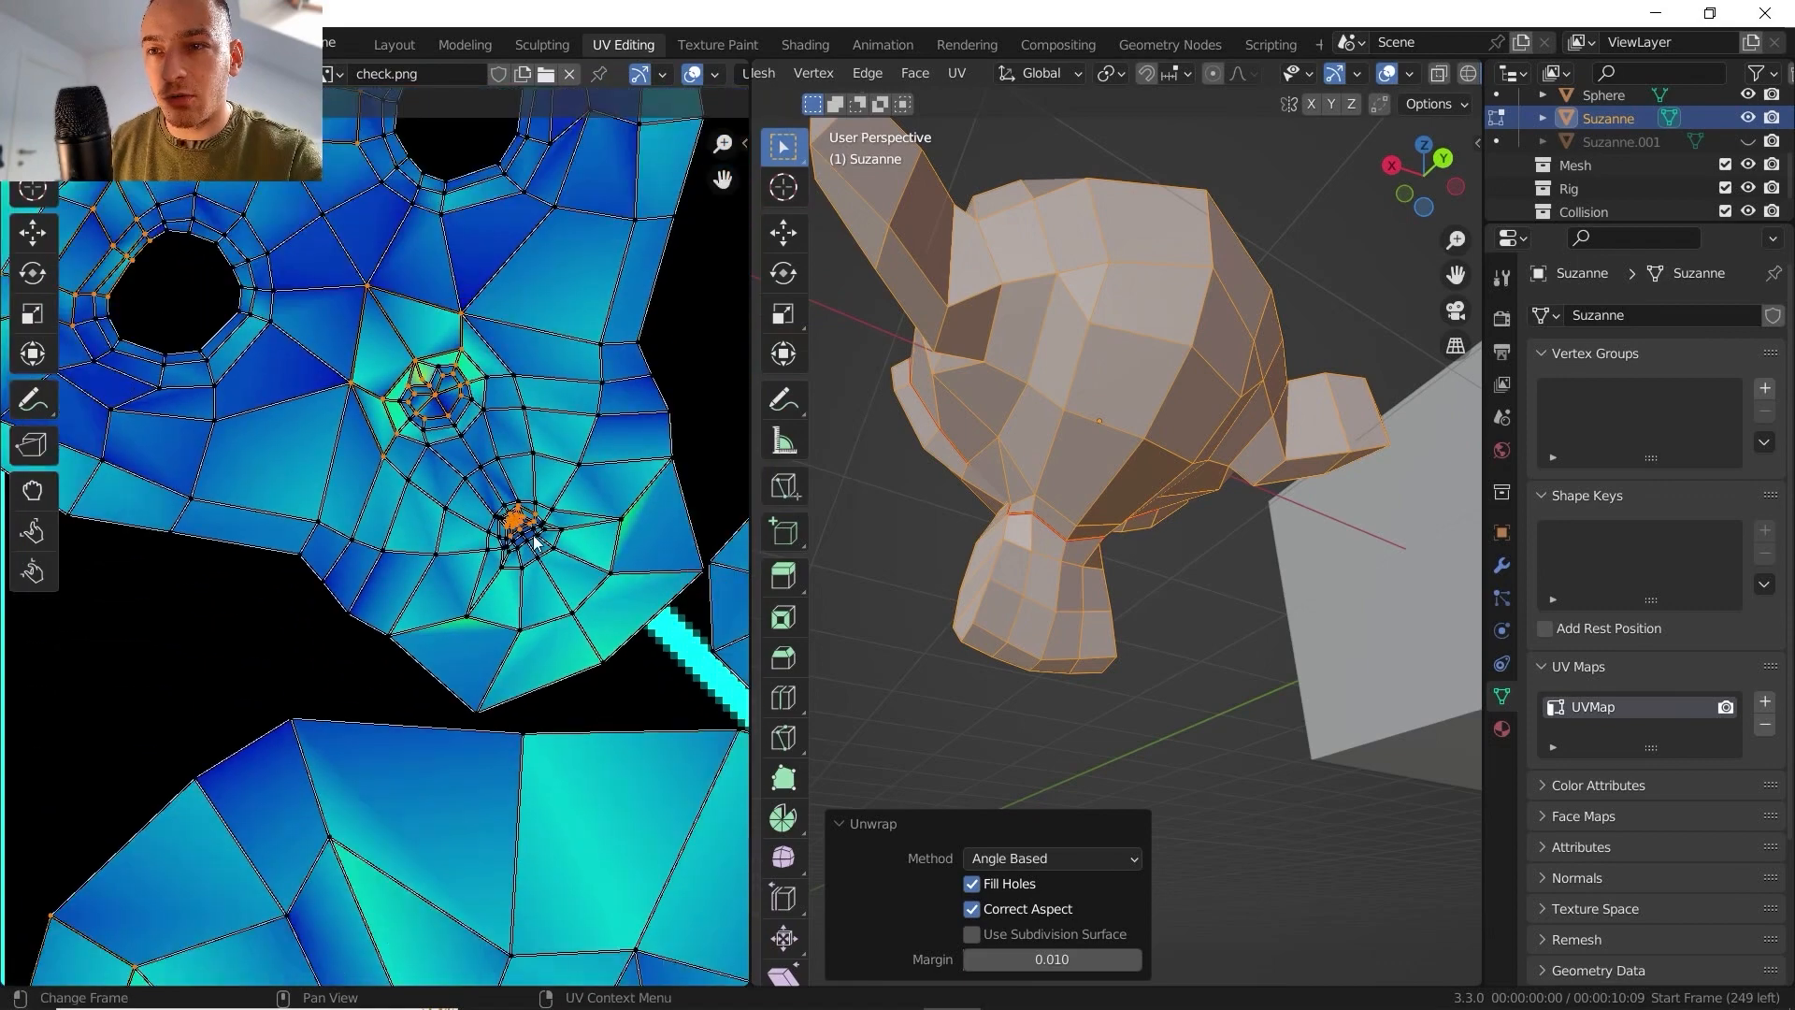
pyautogui.scroll(5, 495, 540)
pyautogui.keyDown('shift'); pyautogui.moveTo(456, 525); pyautogui.dragTo(32, 506, button='middle'); pyautogui.keyUp('shift')
pyautogui.scroll(2, 398, 501)
pyautogui.keyDown('shift'); pyautogui.moveTo(353, 384); pyautogui.dragTo(363, 419, button='middle'); pyautogui.keyUp('shift')
pyautogui.scroll(-7, 388, 554)
pyautogui.scroll(-3, 412, 566)
pyautogui.moveTo(411, 807); pyautogui.dragTo(421, 472, button='middle')
pyautogui.scroll(3, 434, 463)
pyautogui.scroll(4, 383, 565)
pyautogui.keyDown('shift'); pyautogui.moveTo(509, 314); pyautogui.dragTo(441, 453, button='middle'); pyautogui.keyUp('shift')
pyautogui.scroll(2, 392, 520)
pyautogui.scroll(-4, 398, 530)
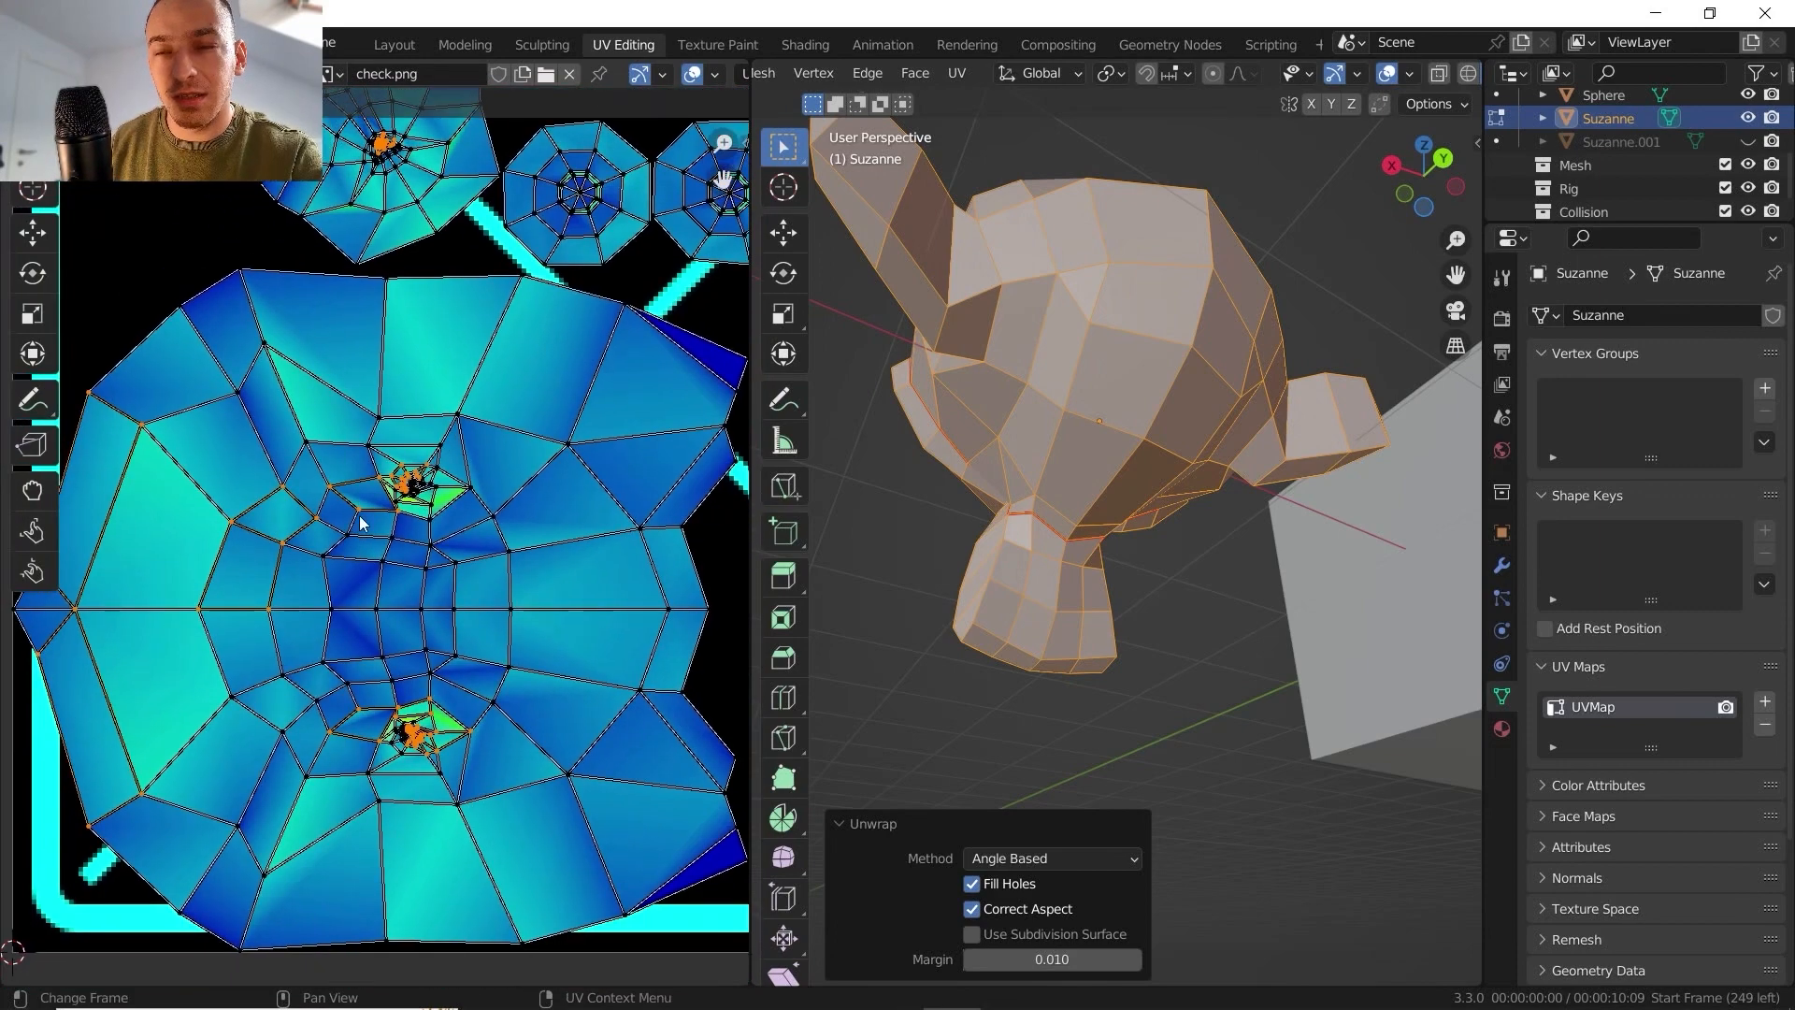
pyautogui.scroll(-1, 638, 496)
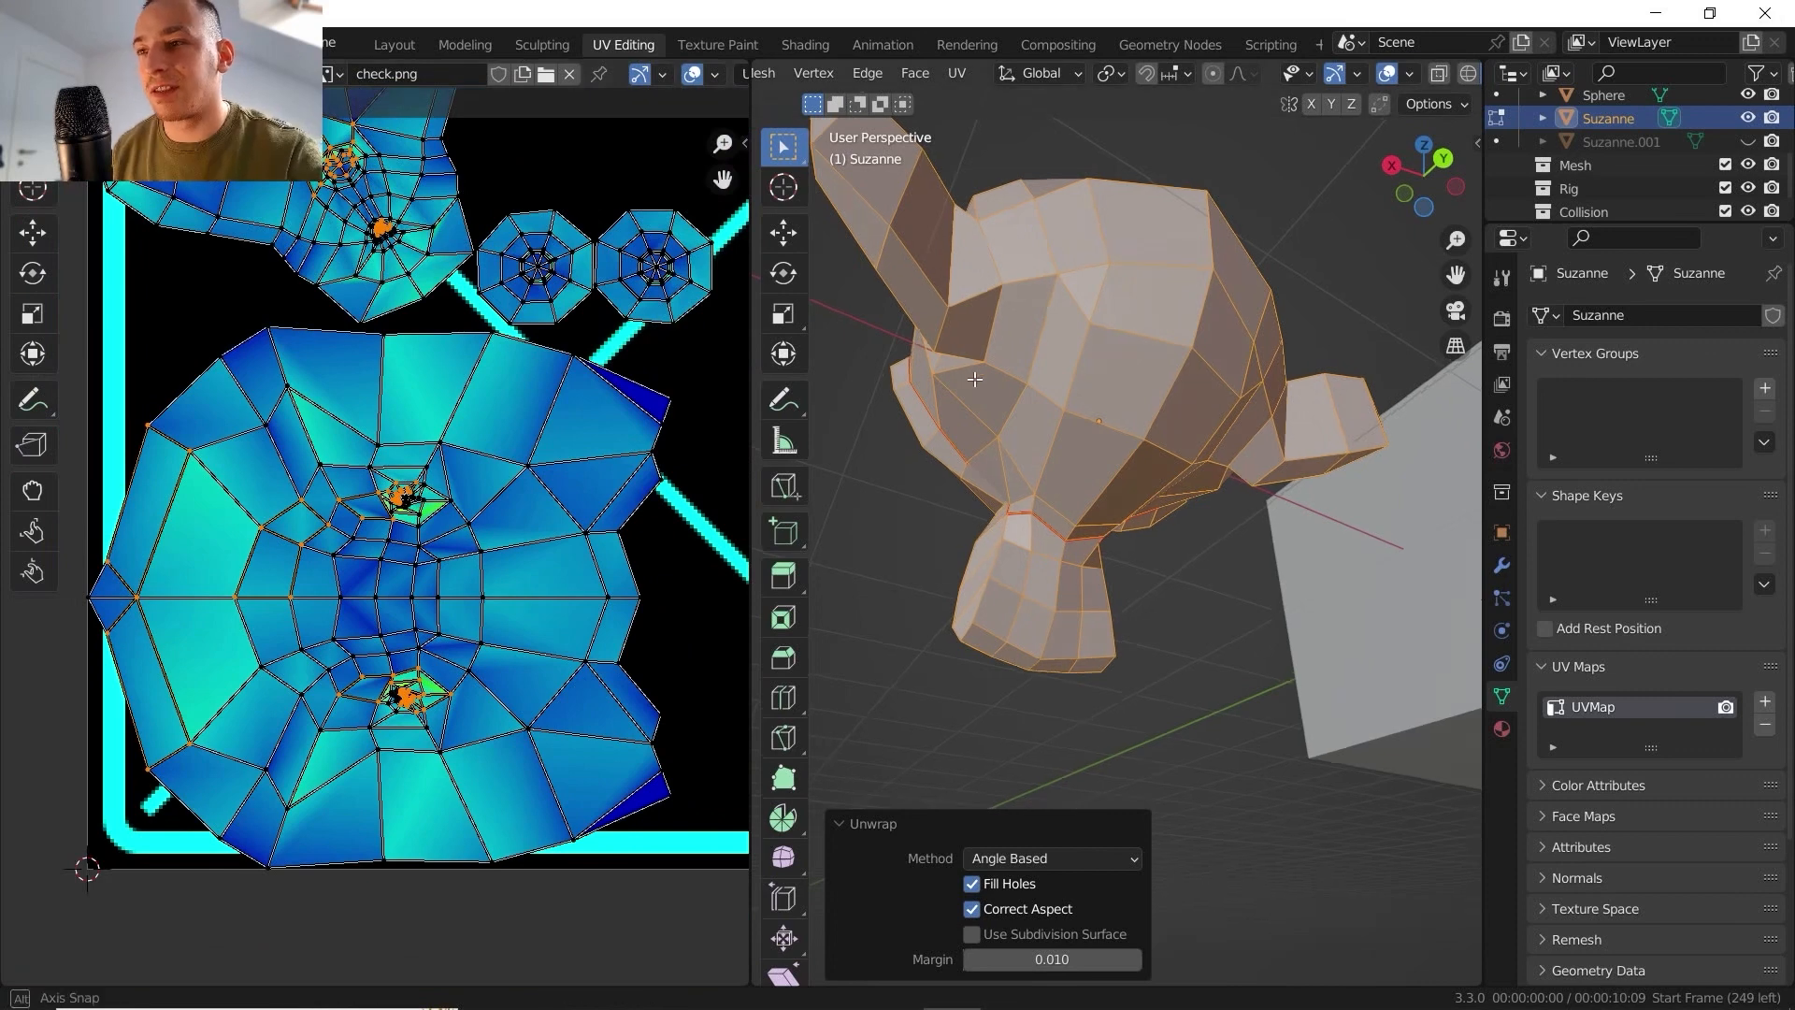
# - Inspect the checker texture on the back of Suzanne's head, the ears, face and jaw for distortion
pyautogui.scroll(-6, 1122, 593)
pyautogui.moveTo(974, 378); pyautogui.dragTo(1248, 546, button='middle')
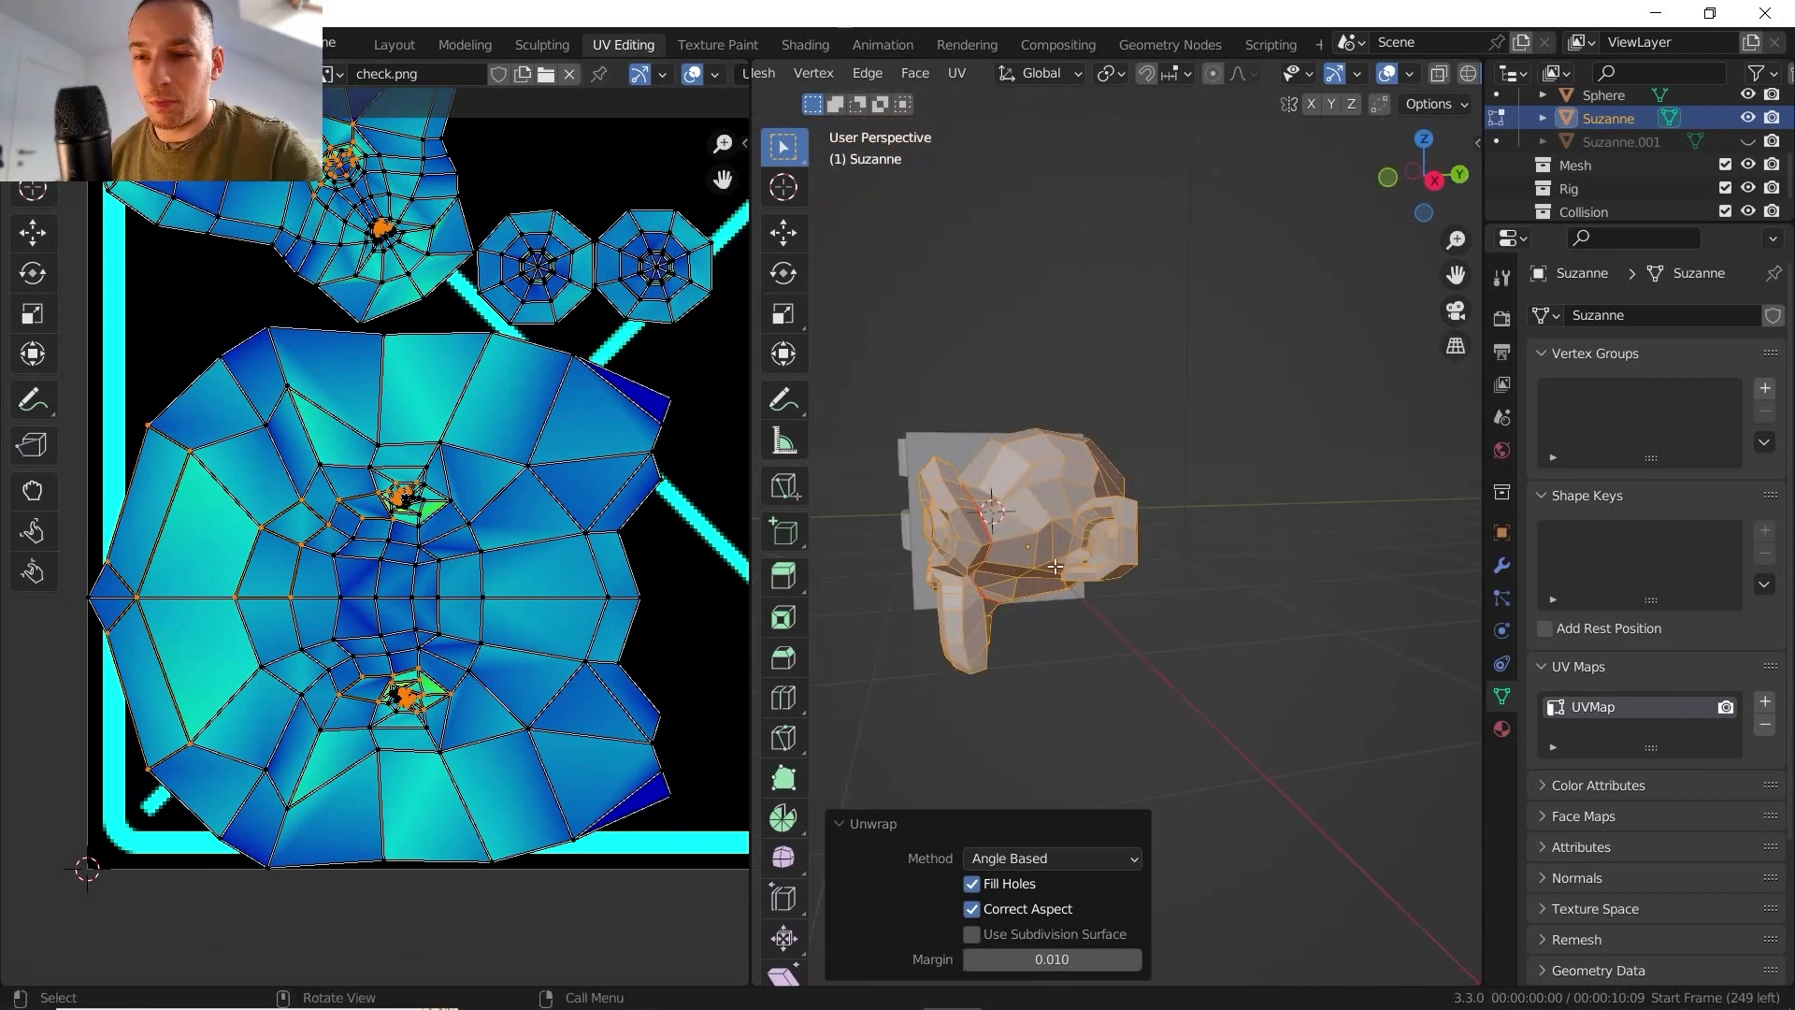
pyautogui.moveTo(1054, 567); pyautogui.dragTo(1127, 602, button='middle')
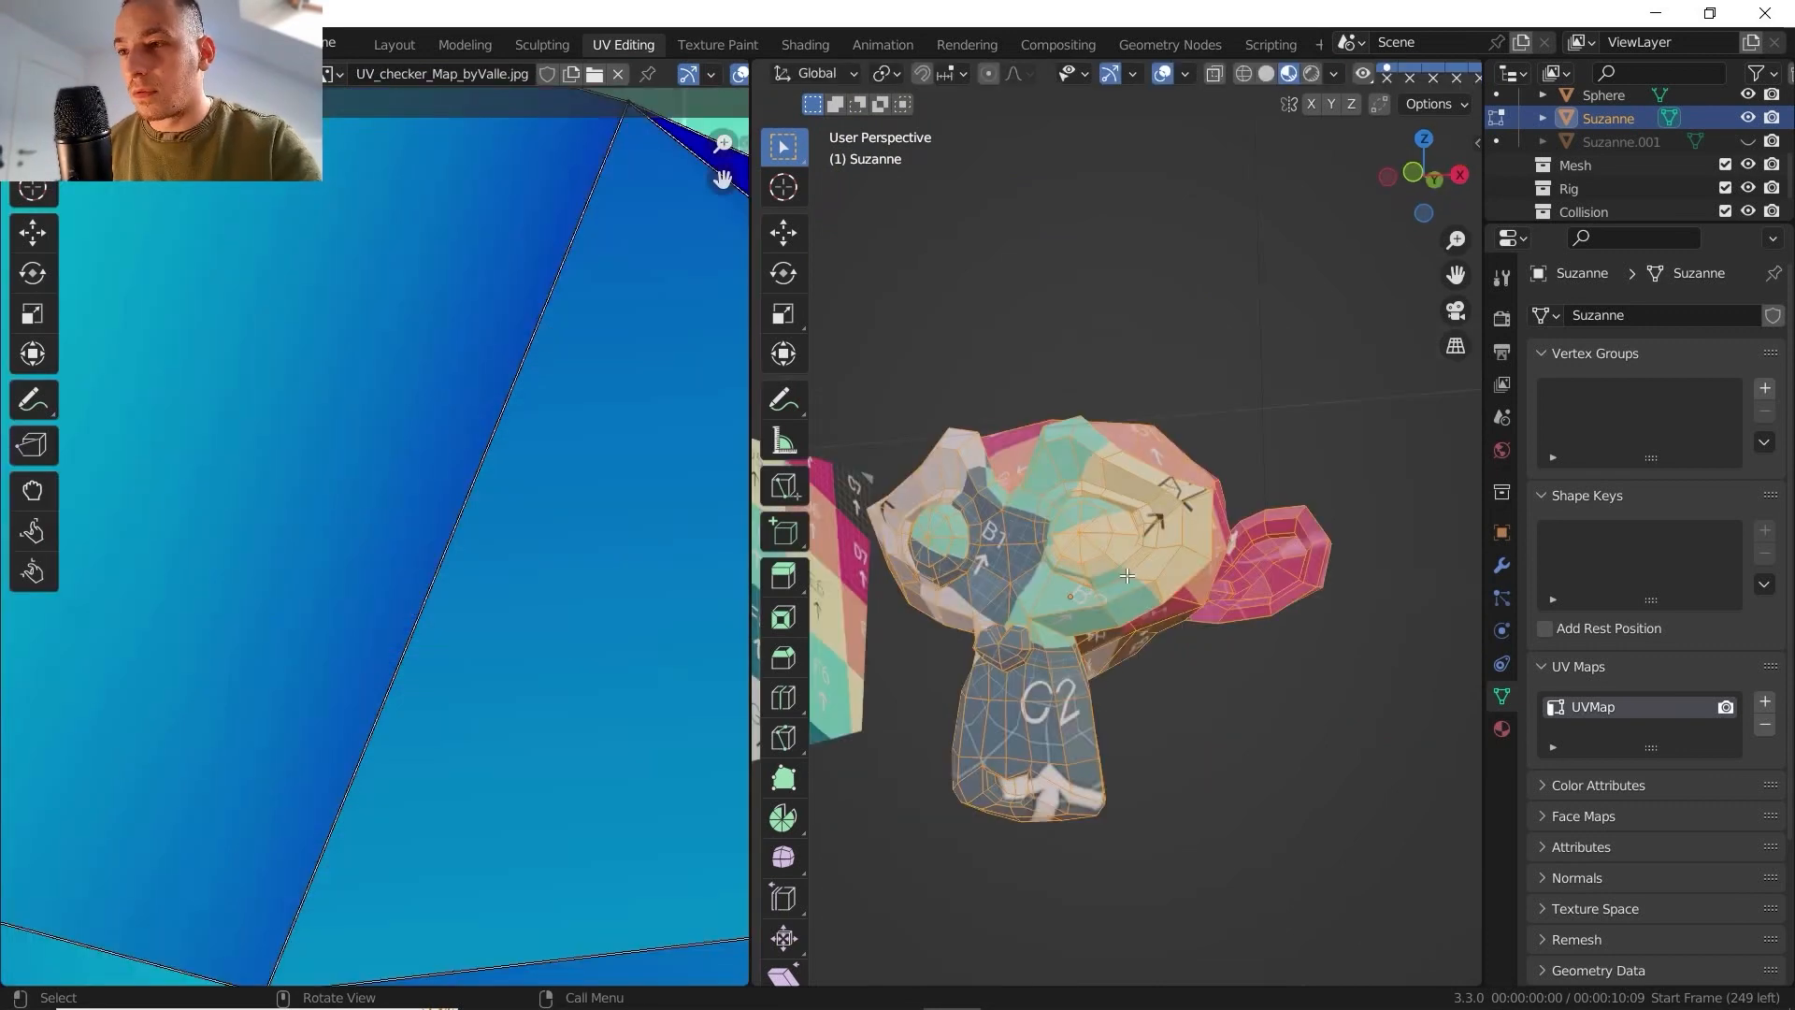
pyautogui.moveTo(1159, 519); pyautogui.dragTo(1230, 531, button='middle')
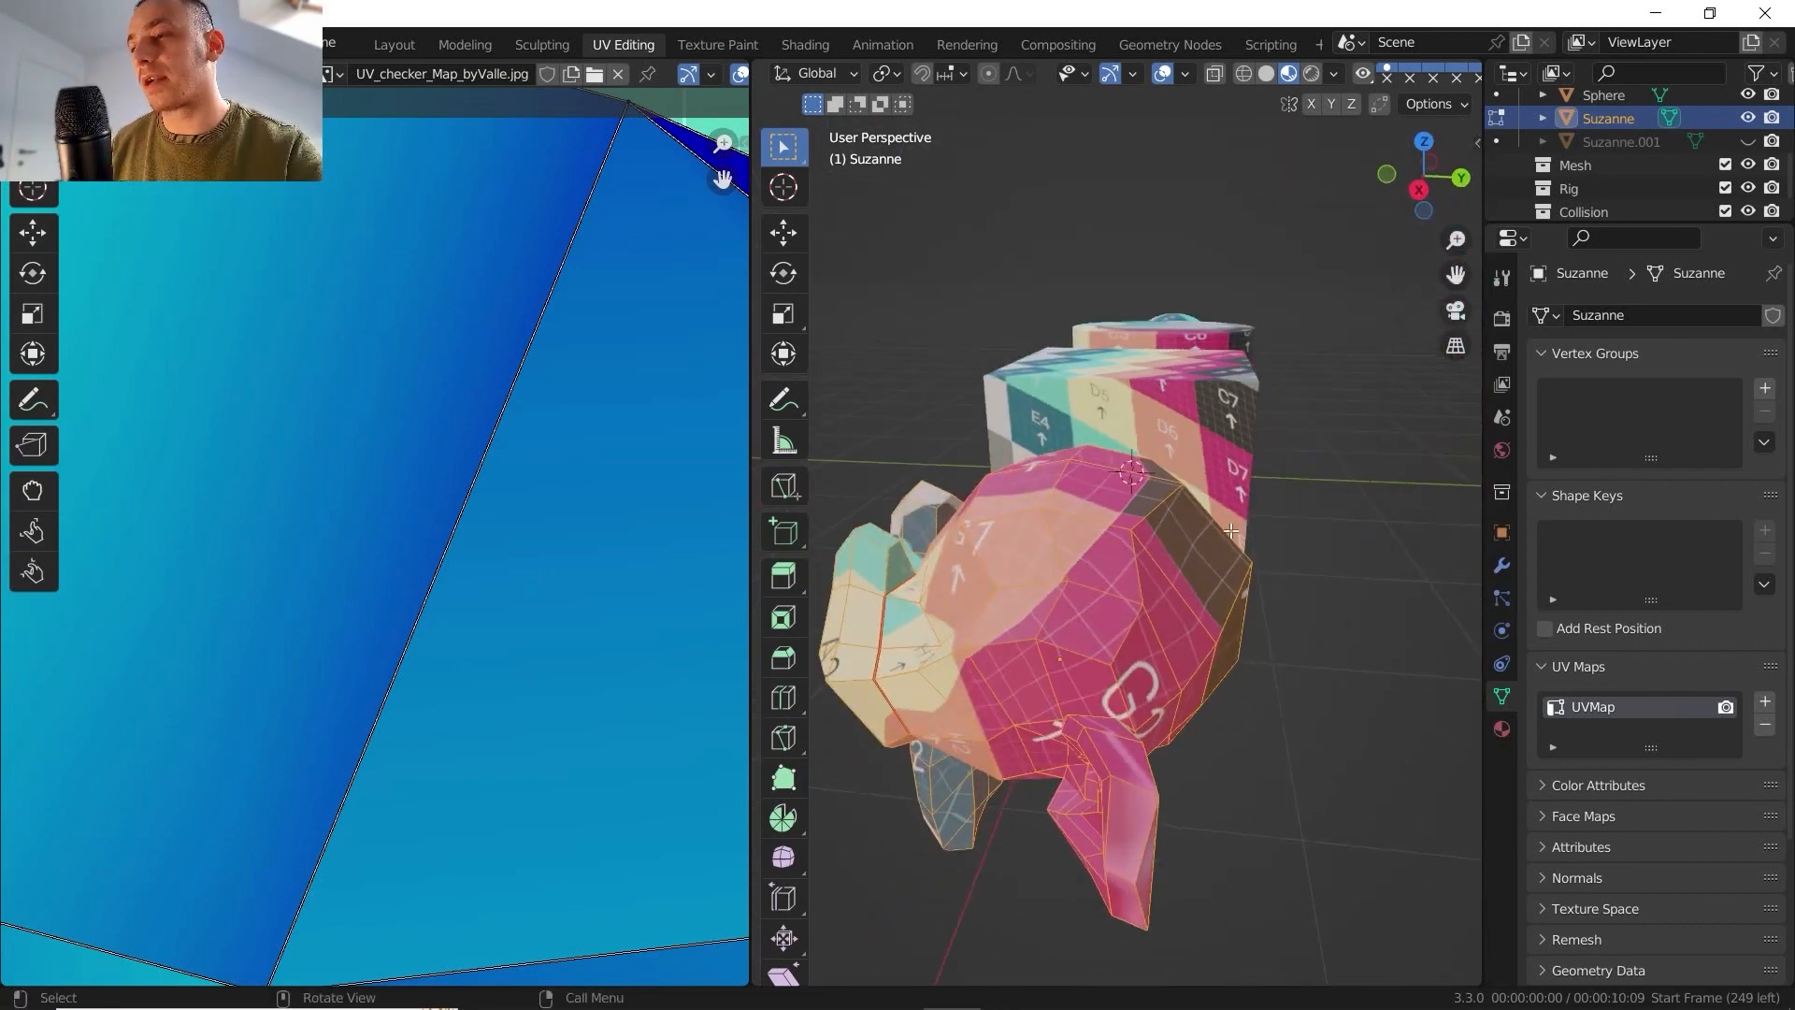
pyautogui.scroll(-4, 1188, 564)
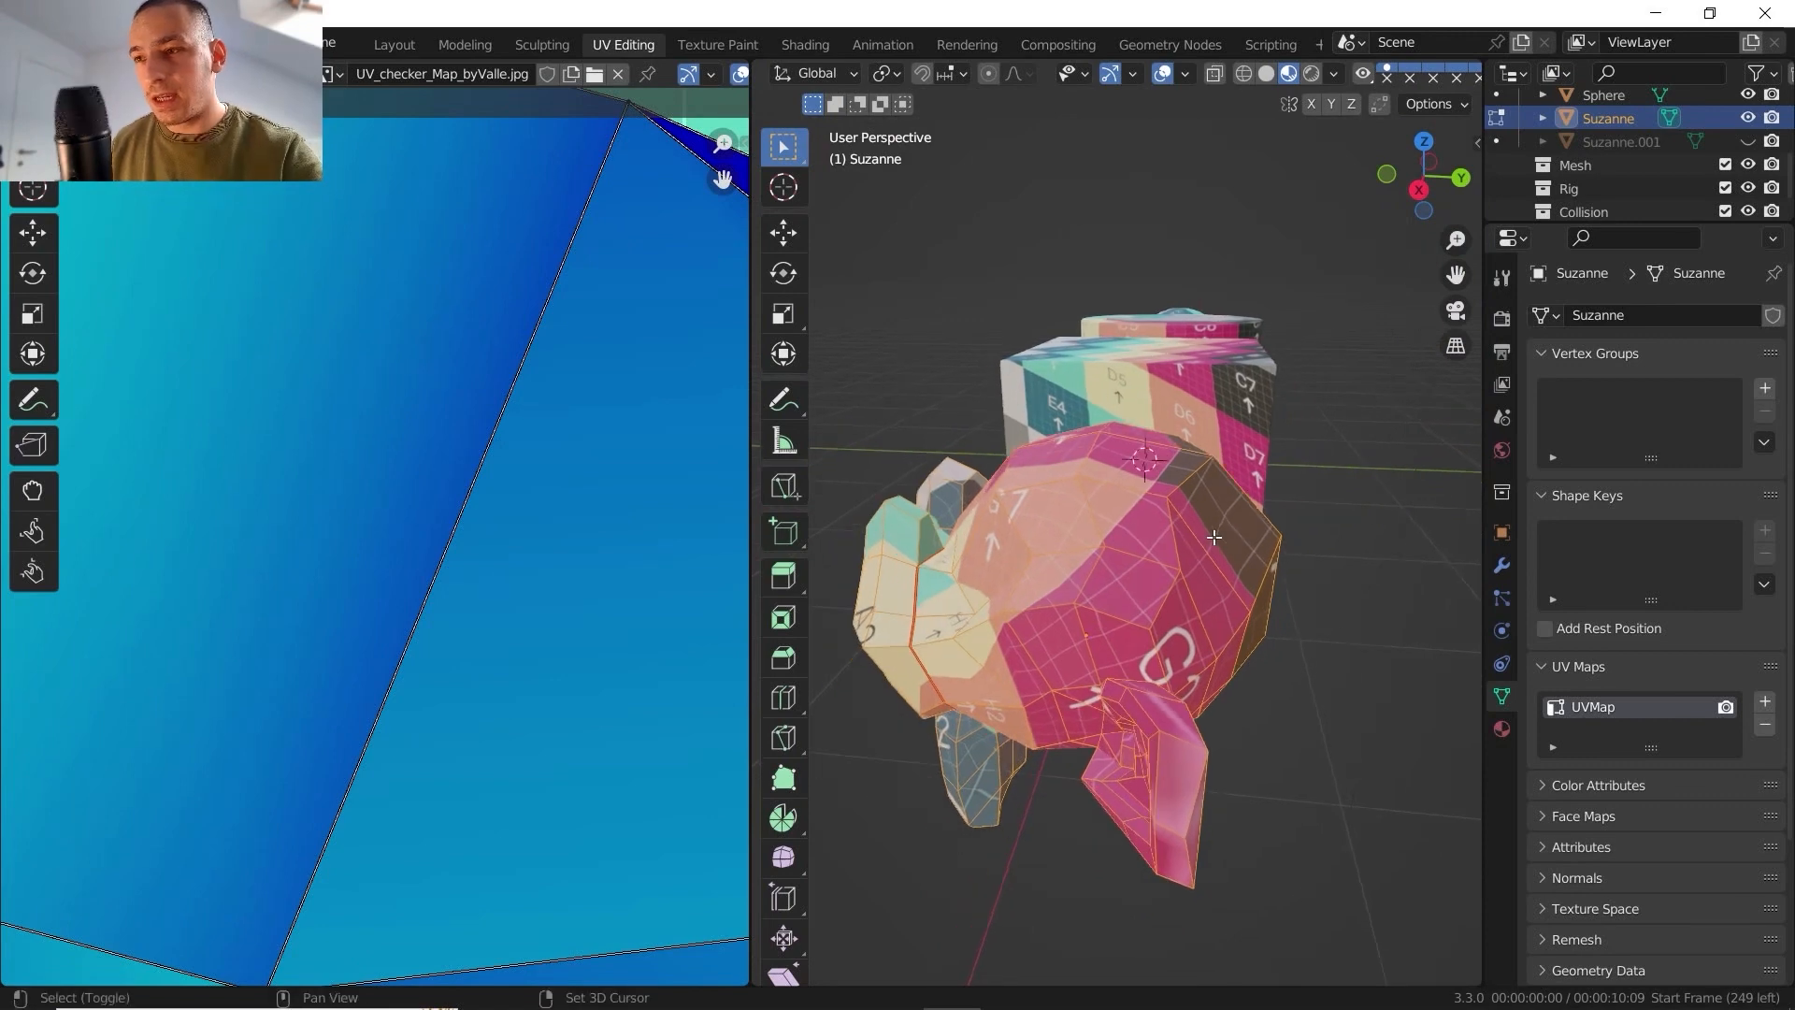
pyautogui.moveTo(1234, 572); pyautogui.dragTo(981, 519, button='middle')
pyautogui.scroll(5, 1065, 505)
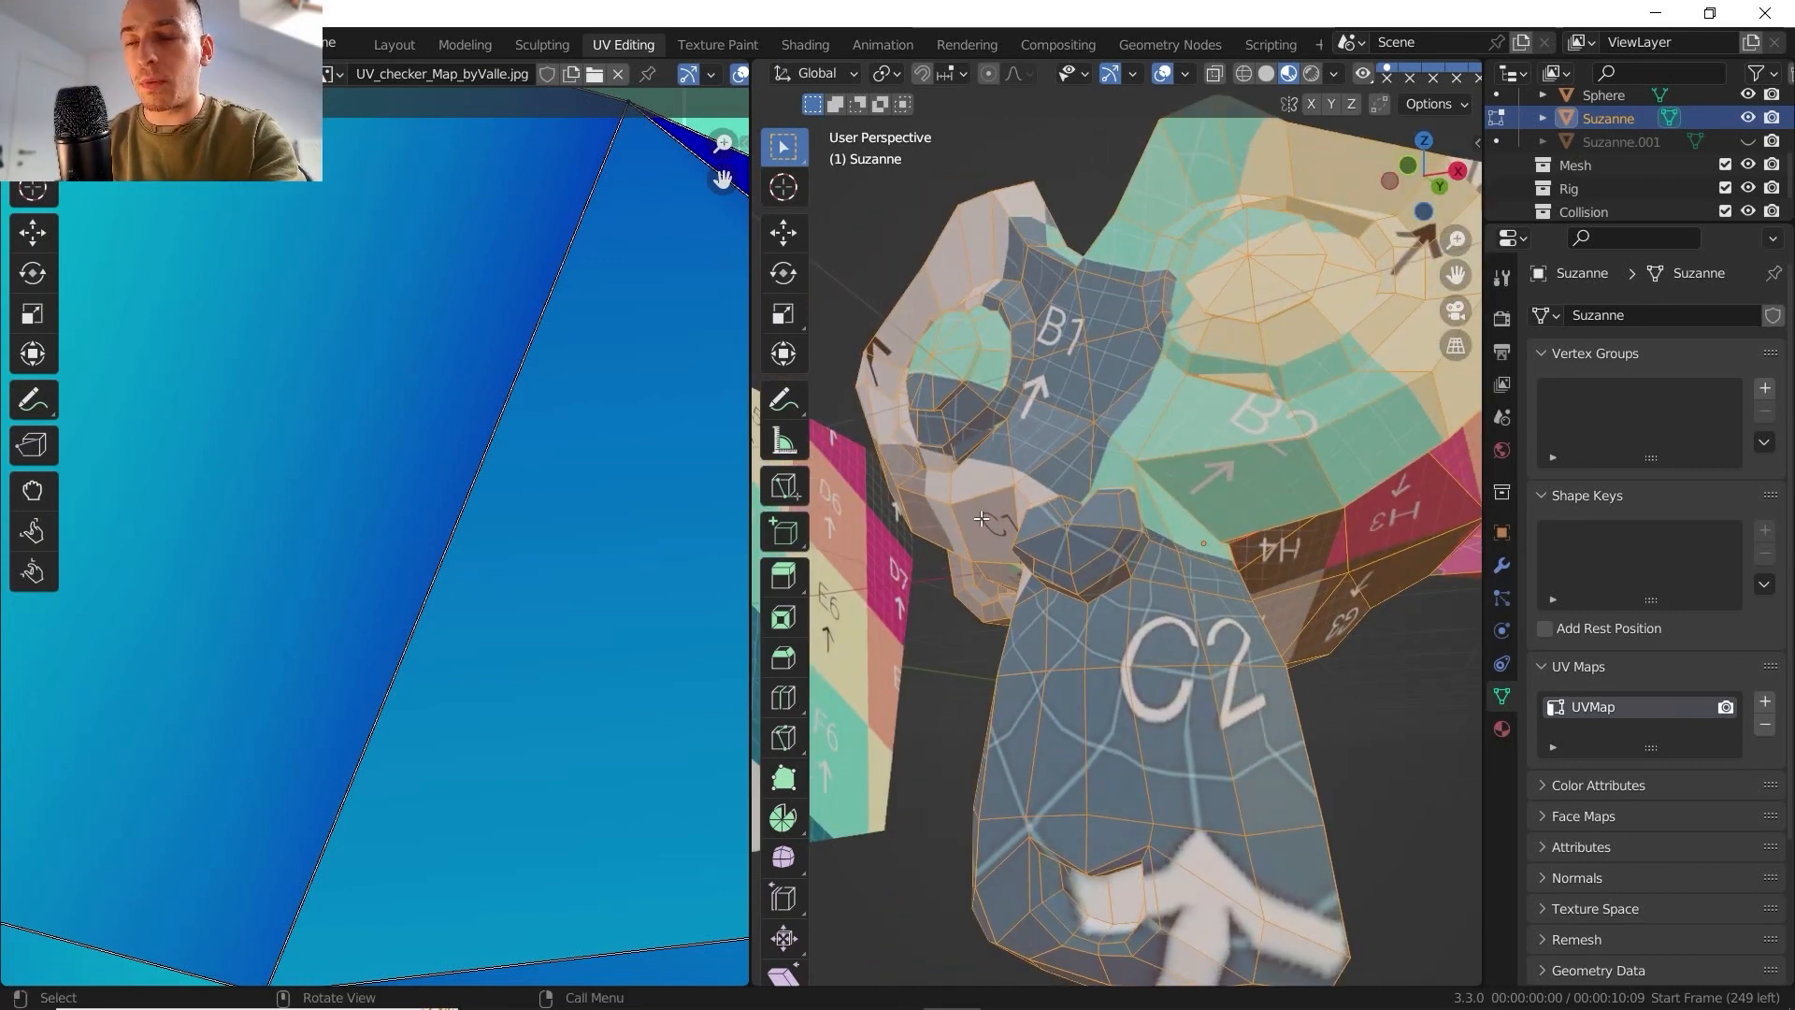
pyautogui.scroll(-4, 1110, 633)
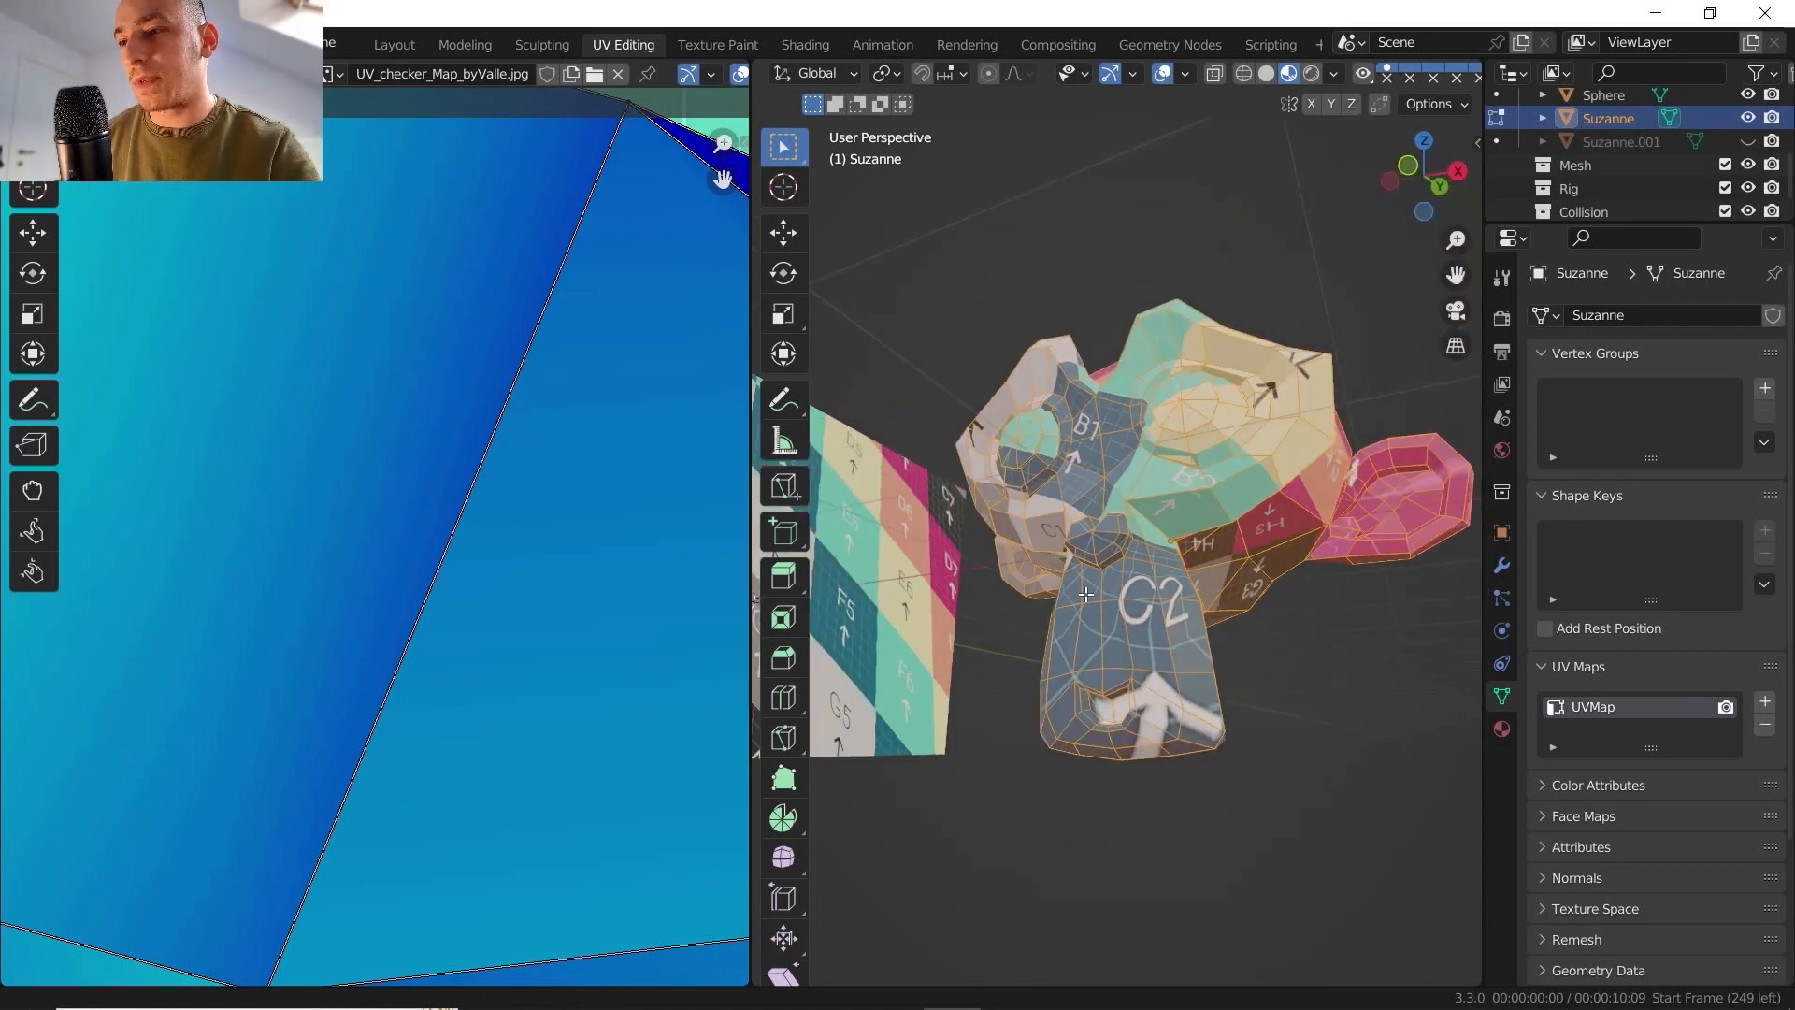
pyautogui.moveTo(1110, 633); pyautogui.dragTo(1146, 598, button='middle')
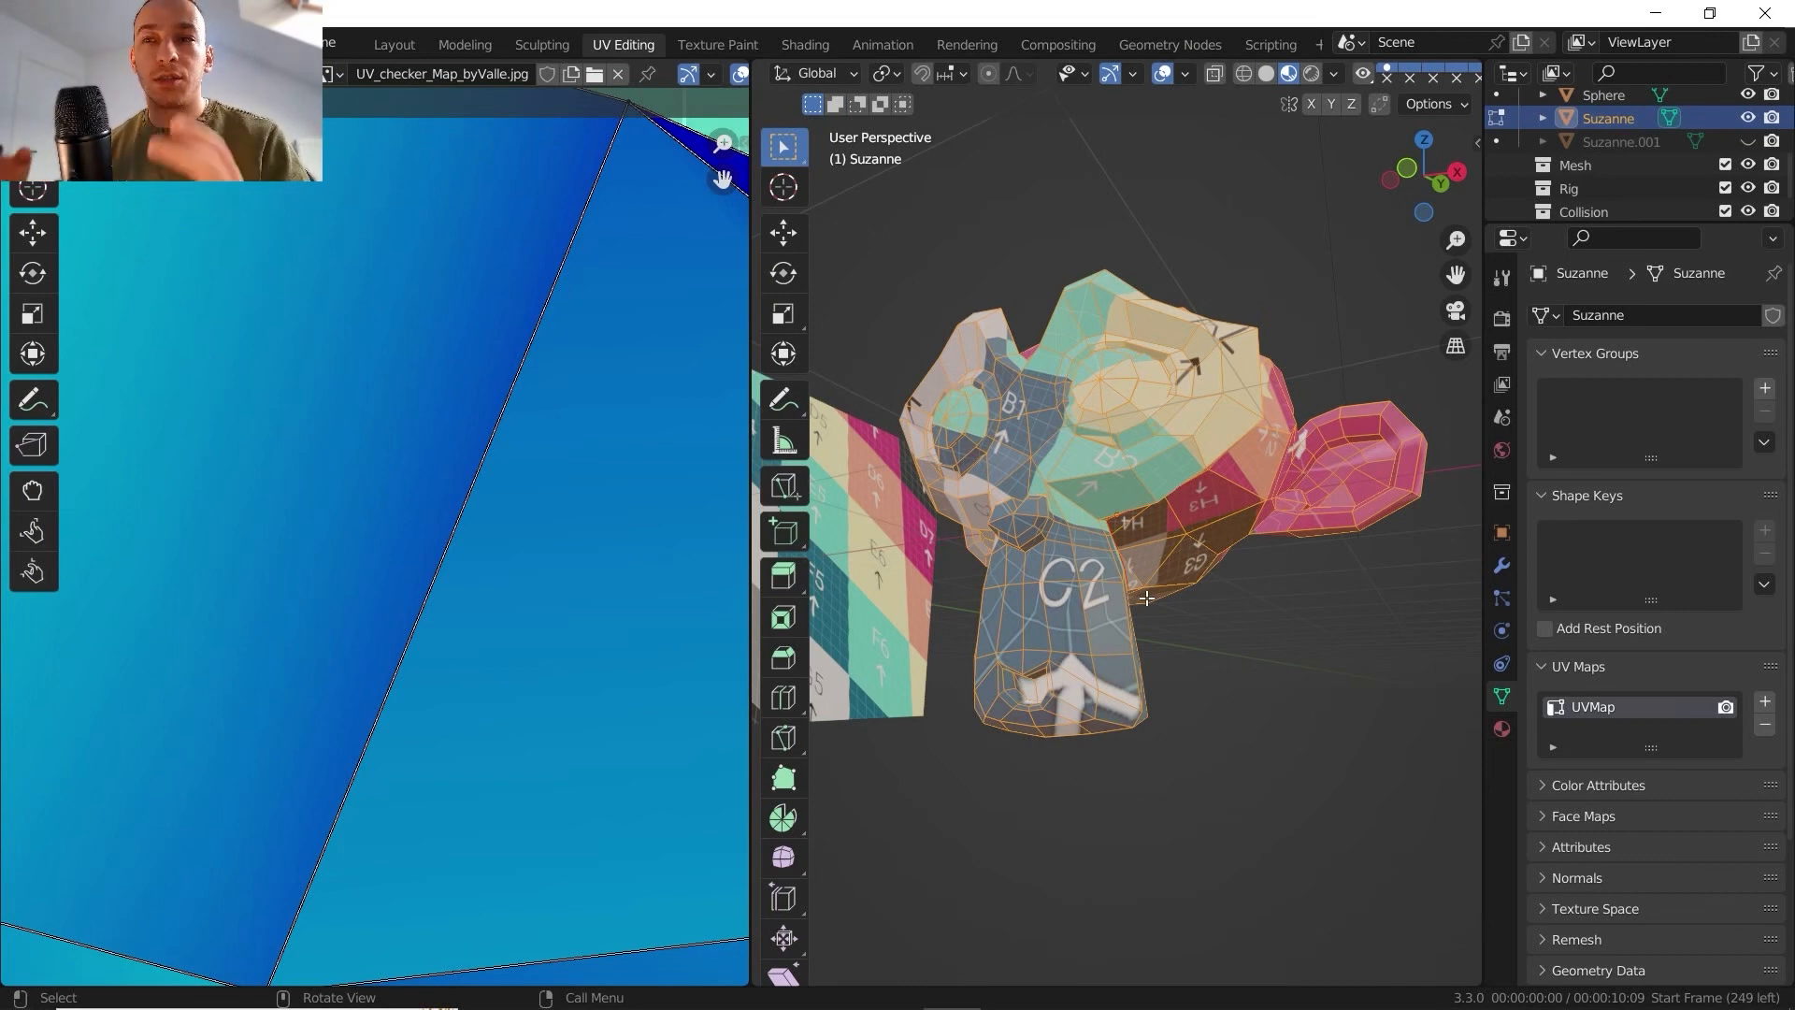
pyautogui.moveTo(1125, 539)
pyautogui.keyDown('shift'); pyautogui.mouseDown(button='middle')
pyautogui.moveTo(1103, 546)
pyautogui.moveTo(1150, 577)
pyautogui.moveTo(1112, 547)
pyautogui.mouseUp(button='middle'); pyautogui.keyUp('shift')
# - Select one of Suzanne's eyes in face mode using Select Linked delimited by Seam
pyautogui.scroll(1, 1076, 531)
pyautogui.press('3')
pyautogui.click(1086, 421)
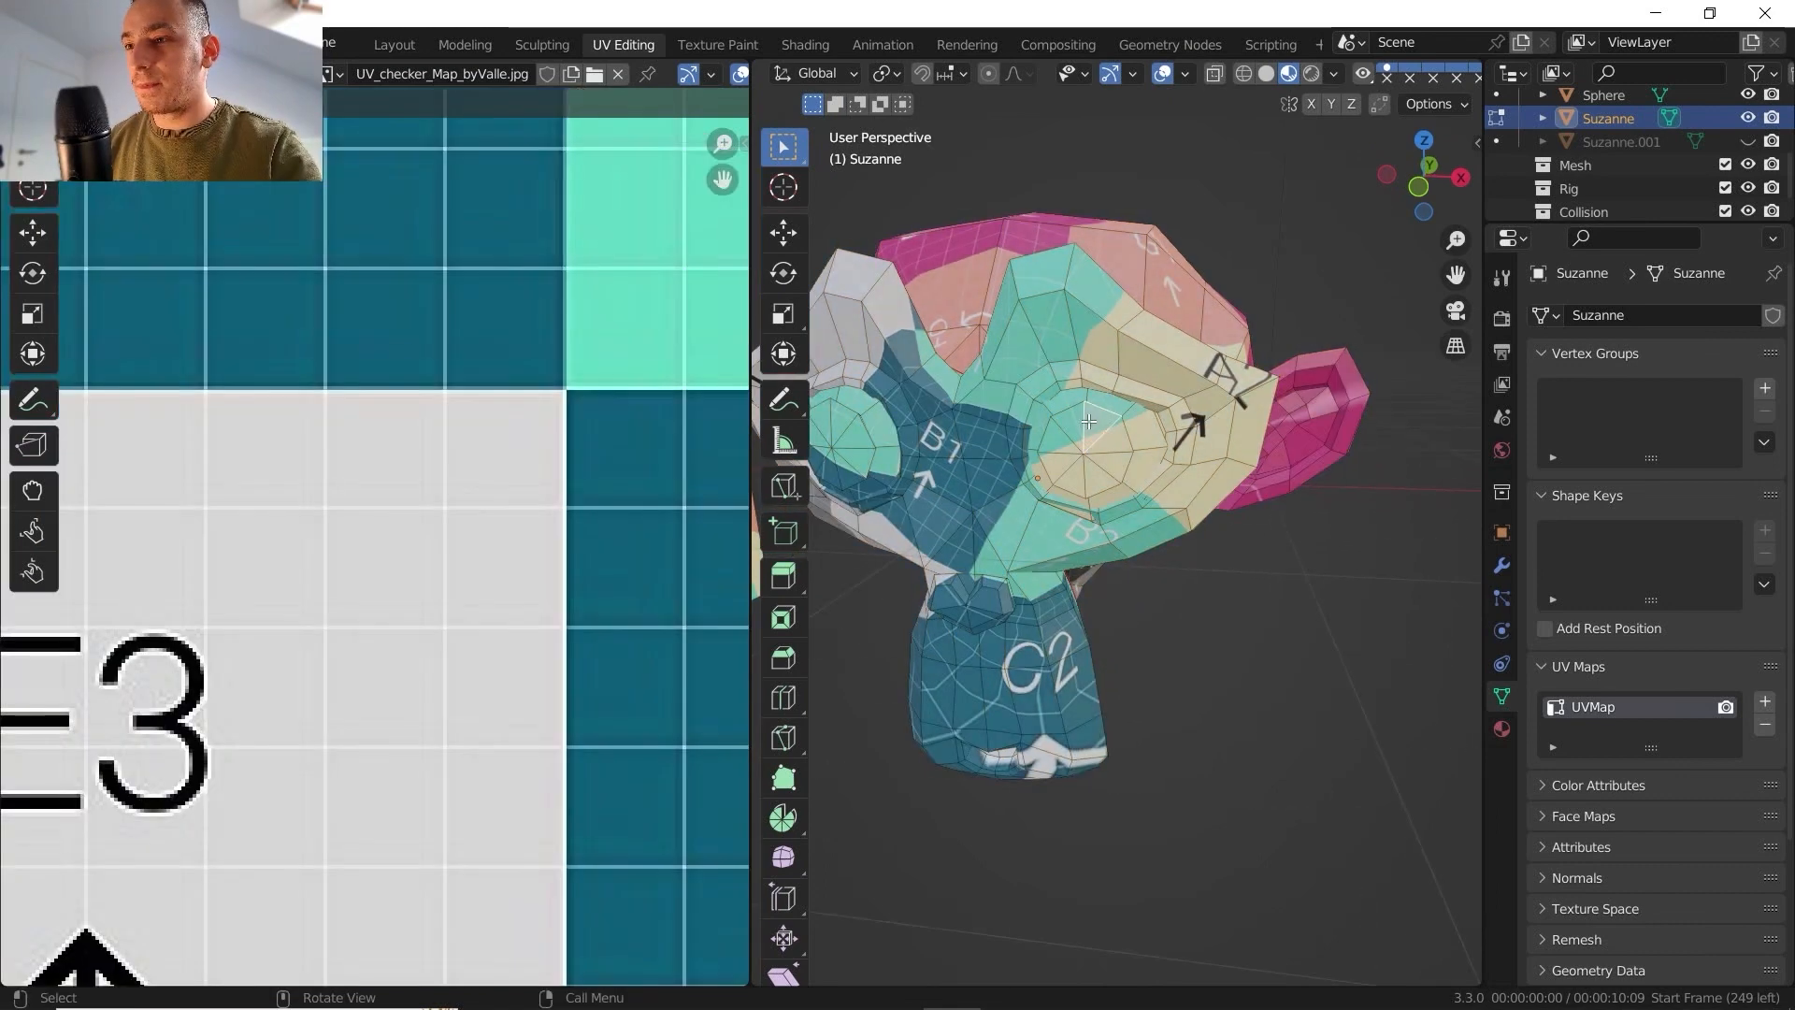
pyautogui.hotkey('ctrl', 'l')
pyautogui.scroll(-1, 1091, 422)
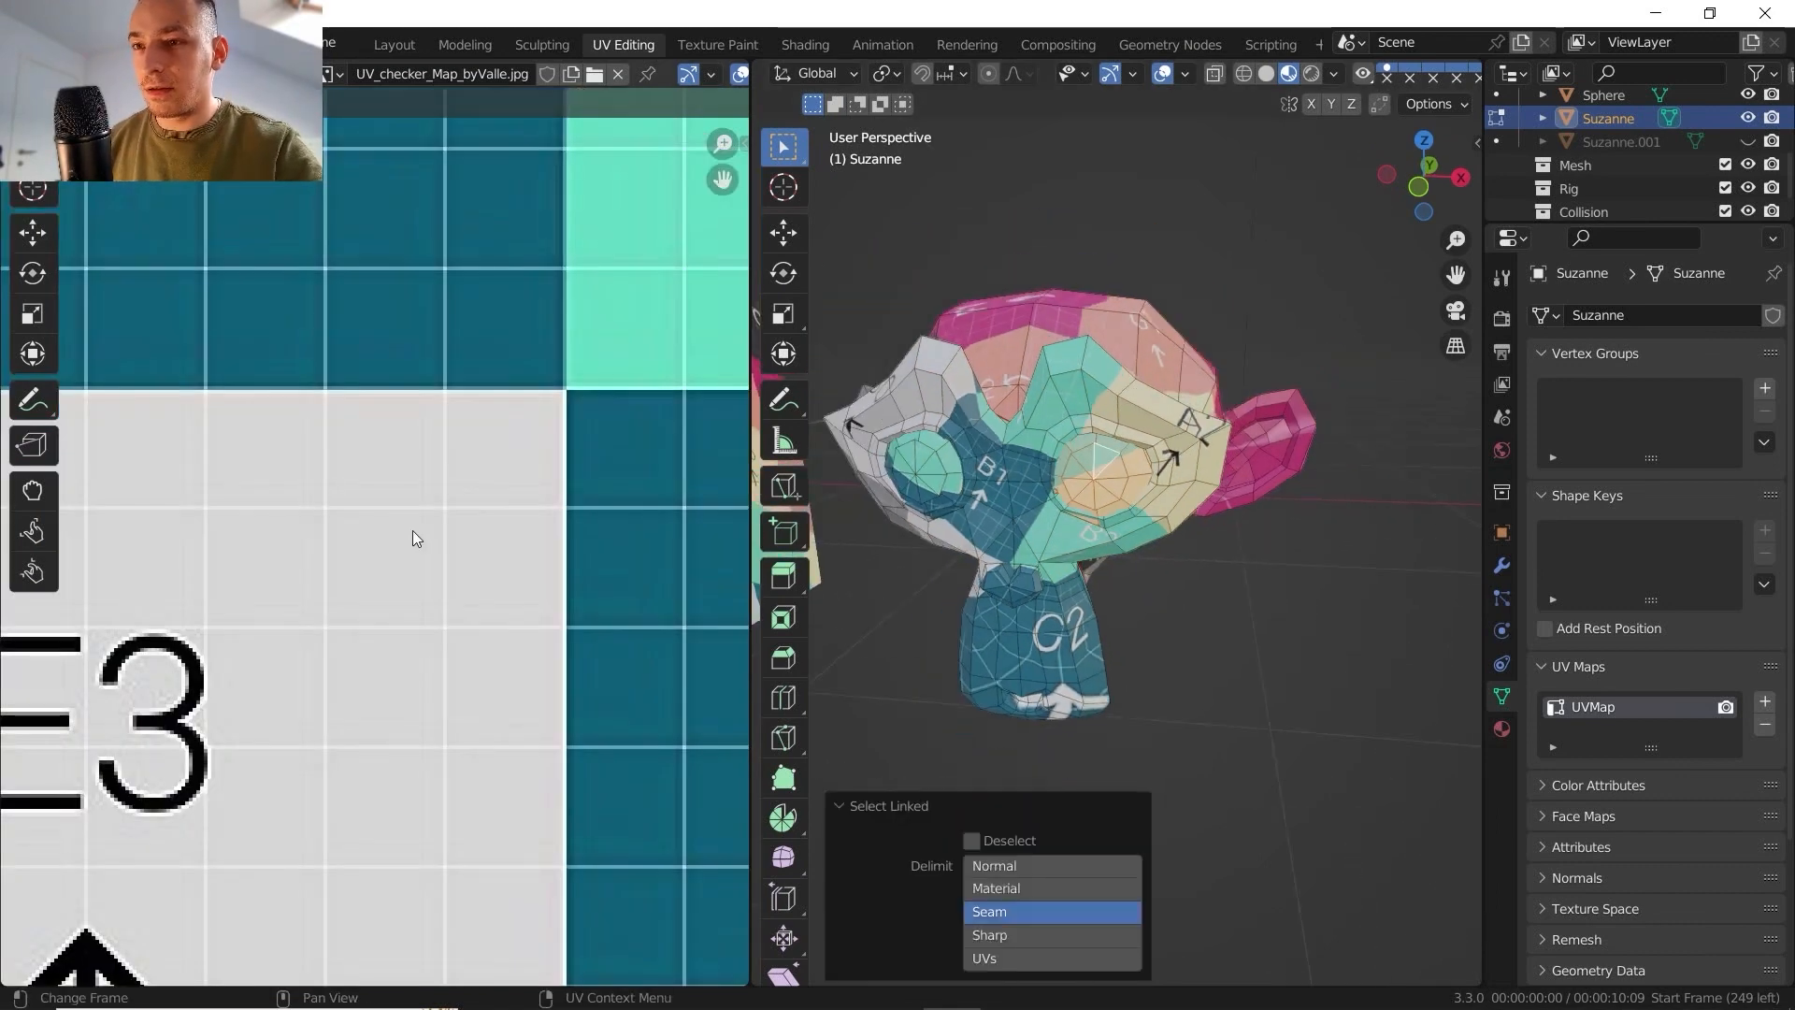
# - Select all UVs of the eye island and scale it up well beyond its unwrapped size
pyautogui.scroll(-7, 412, 530)
pyautogui.moveTo(428, 535); pyautogui.dragTo(411, 574, button='middle')
pyautogui.scroll(1, 383, 542)
pyautogui.press('a')
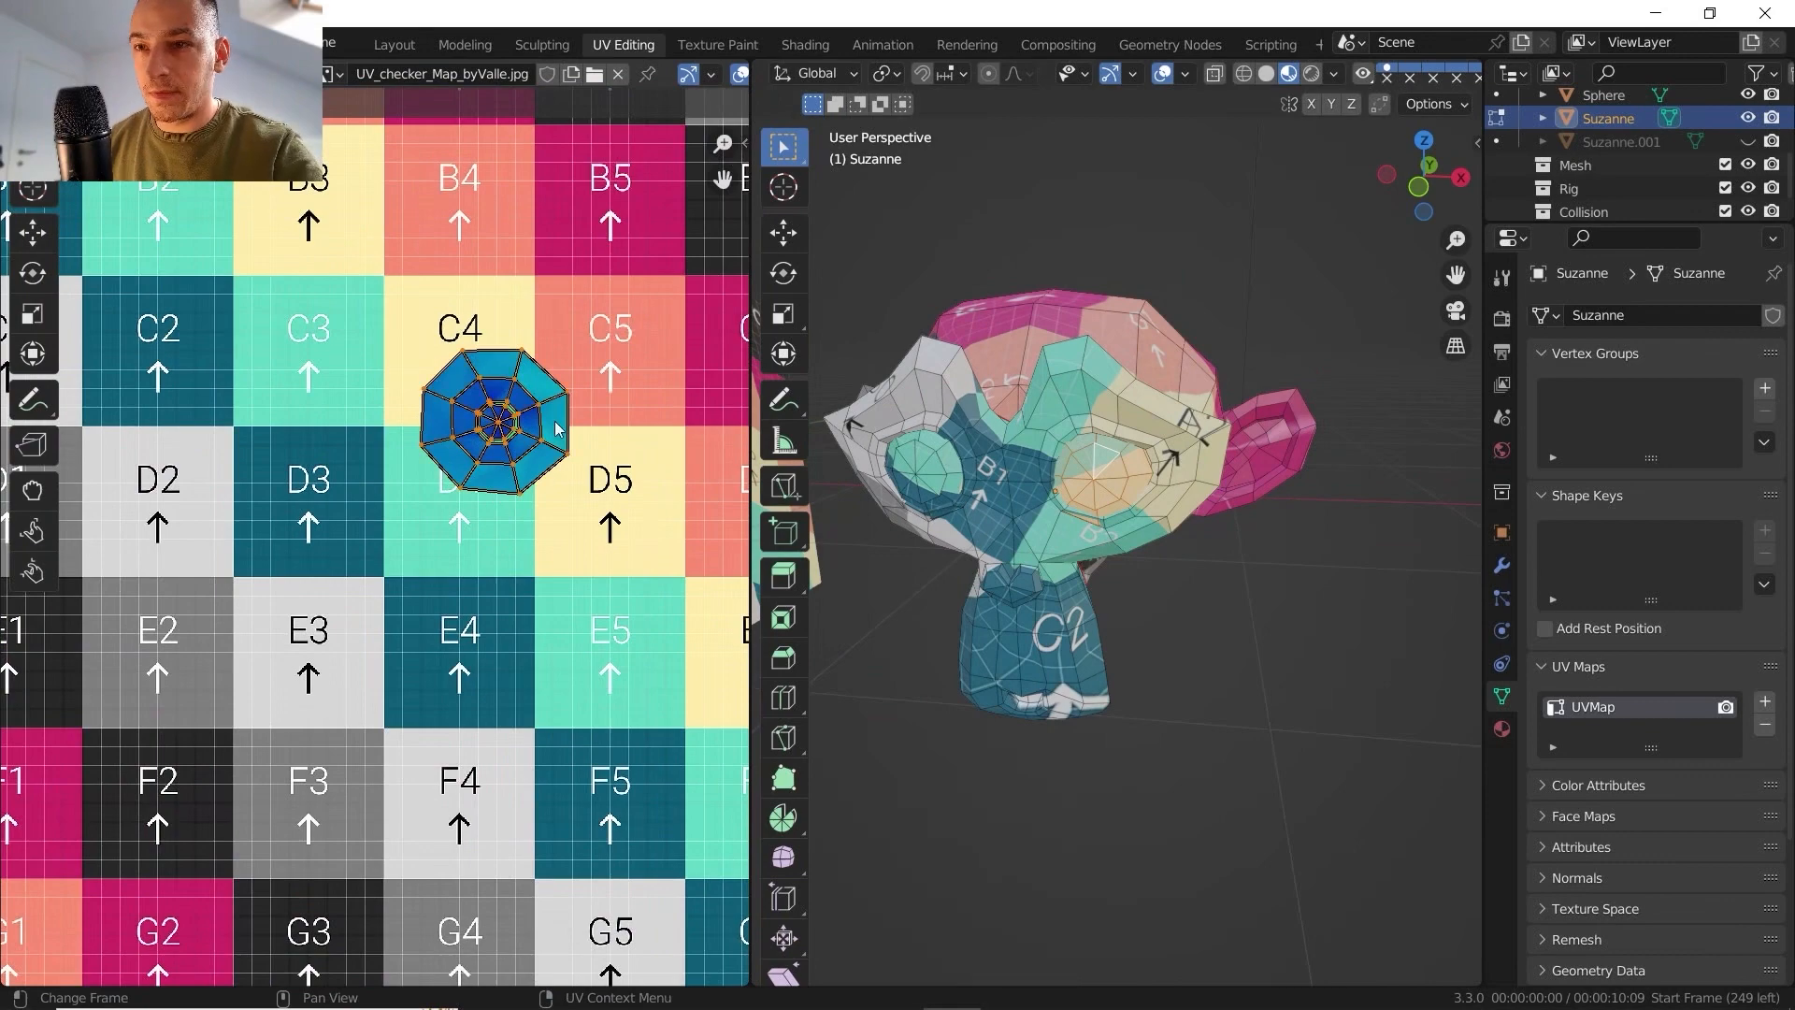
pyautogui.press('s')
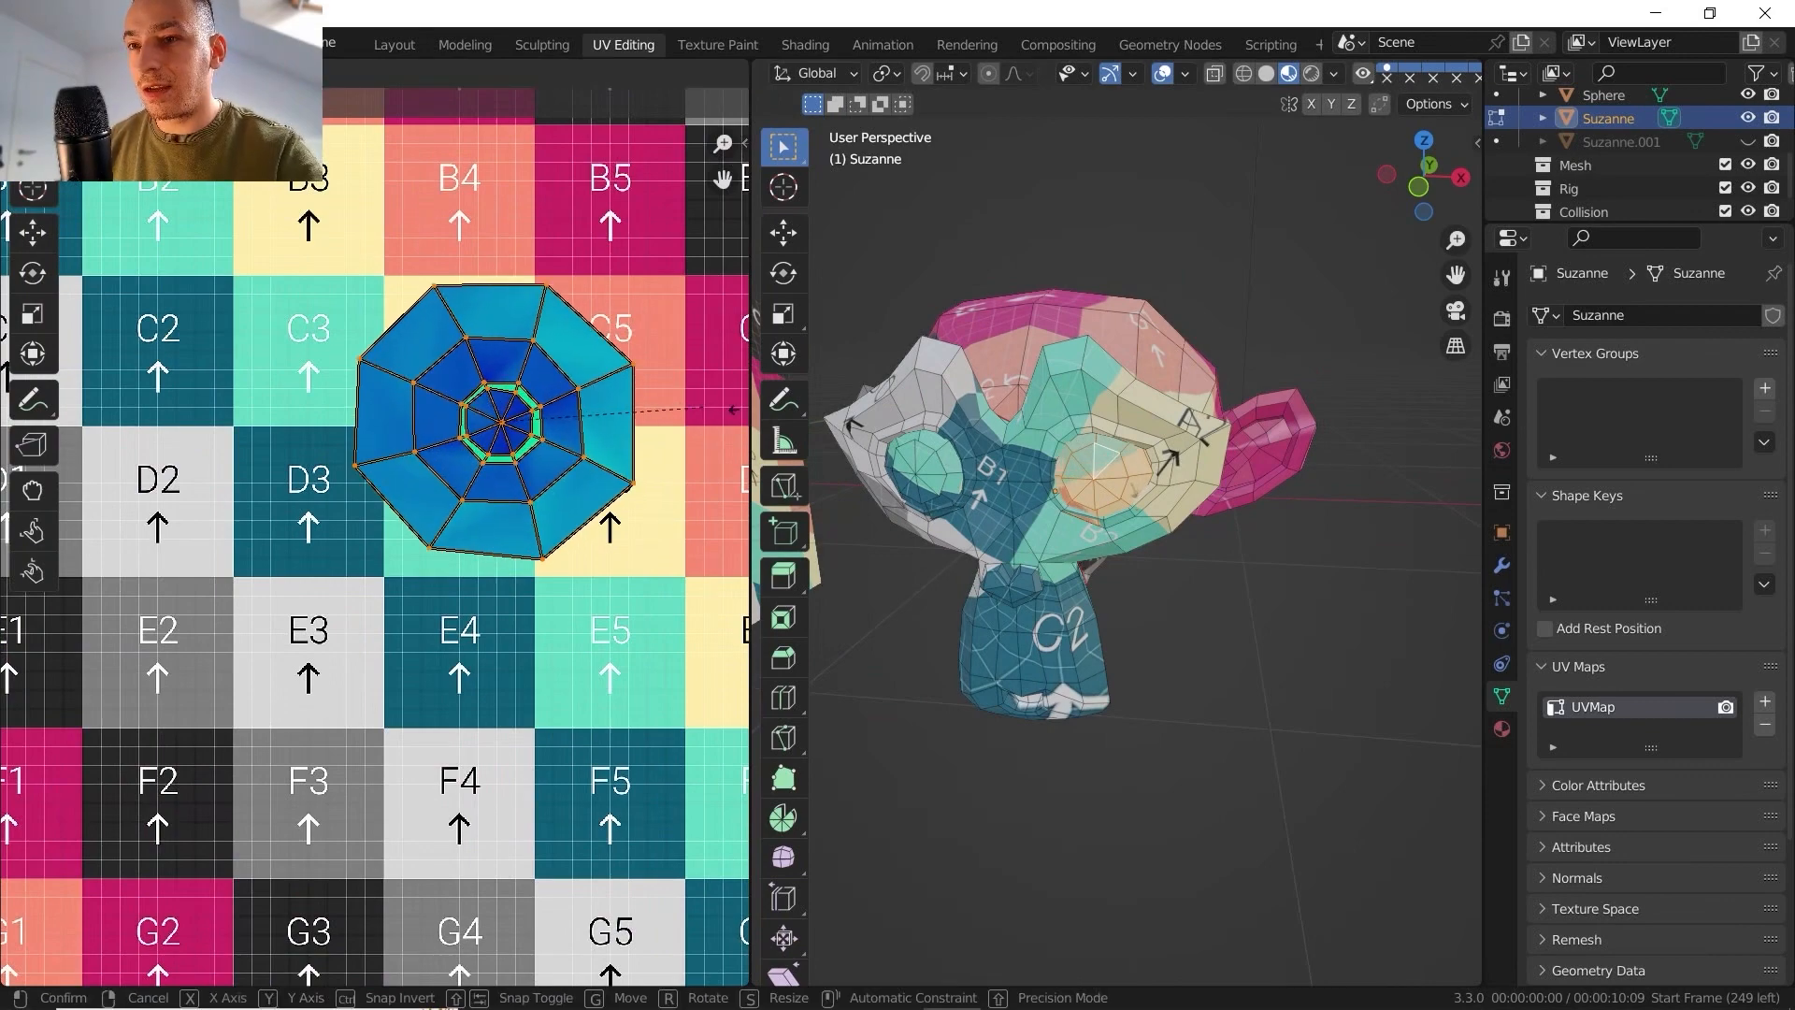
pyautogui.click(707, 423)
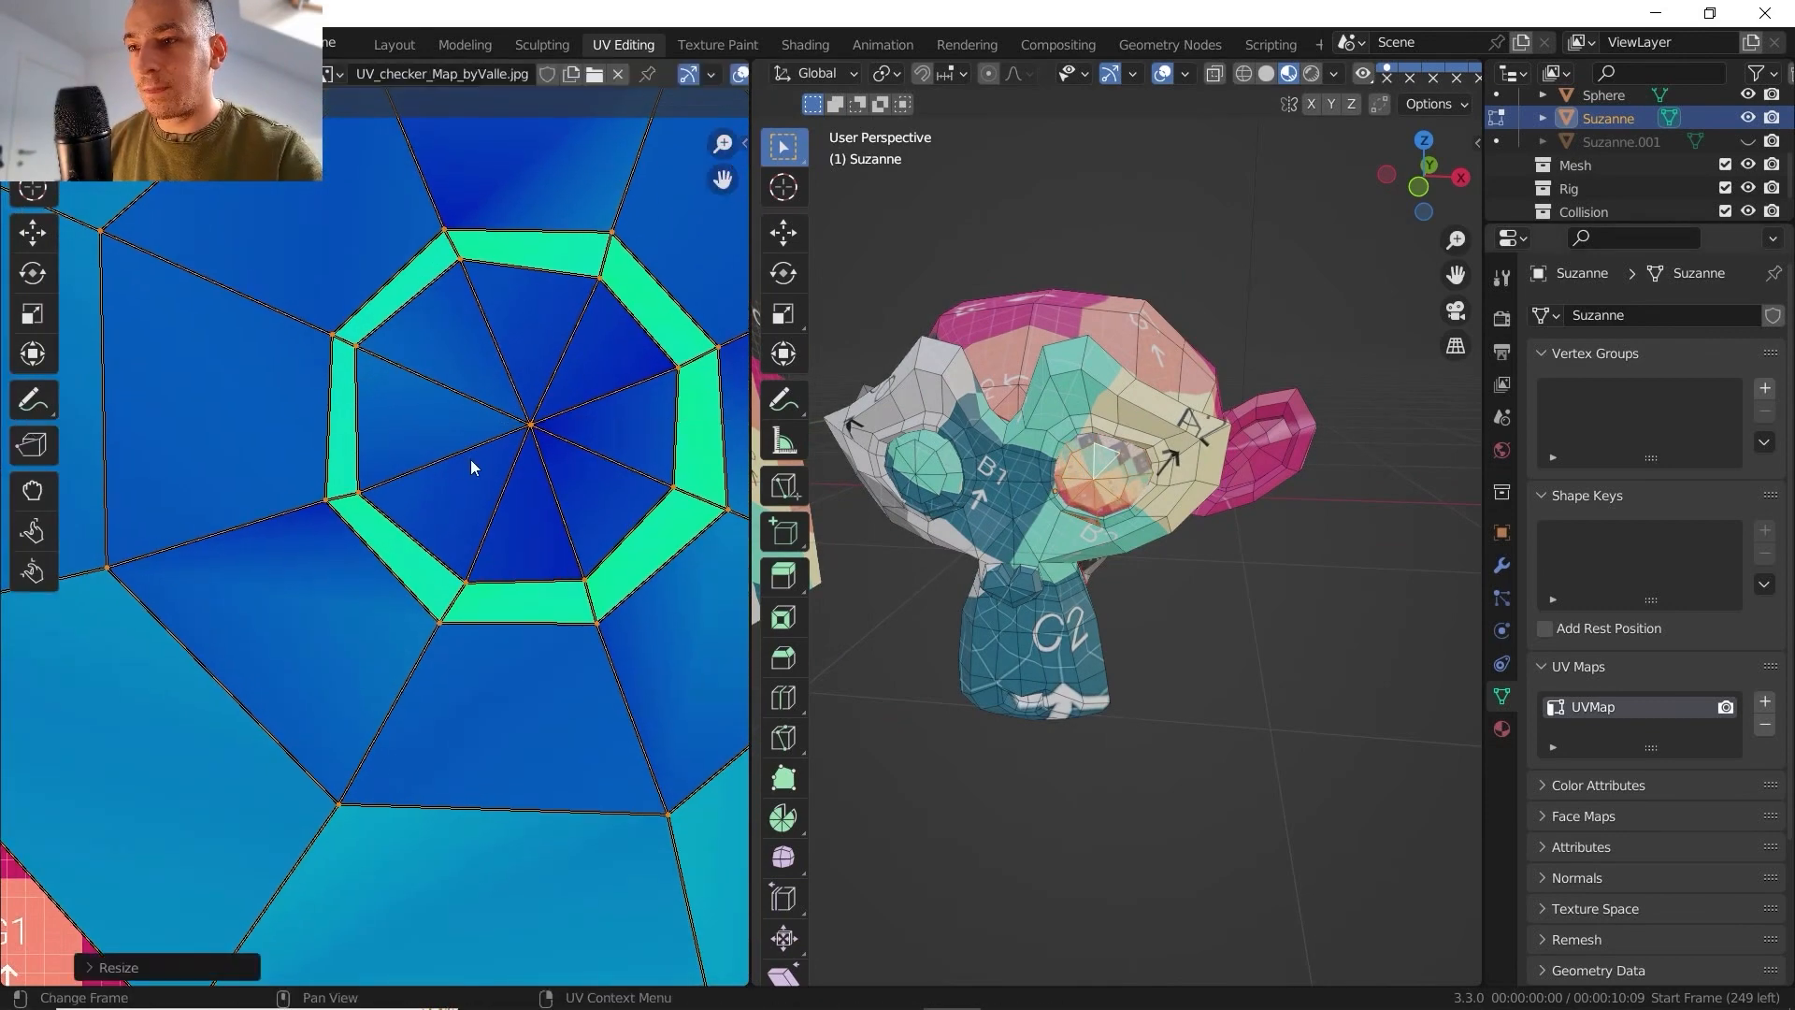
# - Compare in Object Mode the checker density on the rescaled eye with that on Suzanne's face, jaw and ears
pyautogui.press('Tab')
pyautogui.moveTo(1097, 490); pyautogui.dragTo(1165, 568, button='middle')
pyautogui.scroll(1, 1035, 568)
pyautogui.keyDown('shift'); pyautogui.moveTo(1035, 568); pyautogui.dragTo(1085, 423, button='middle'); pyautogui.keyUp('shift')
pyautogui.scroll(-3, 1114, 462)
pyautogui.scroll(2, 1085, 423)
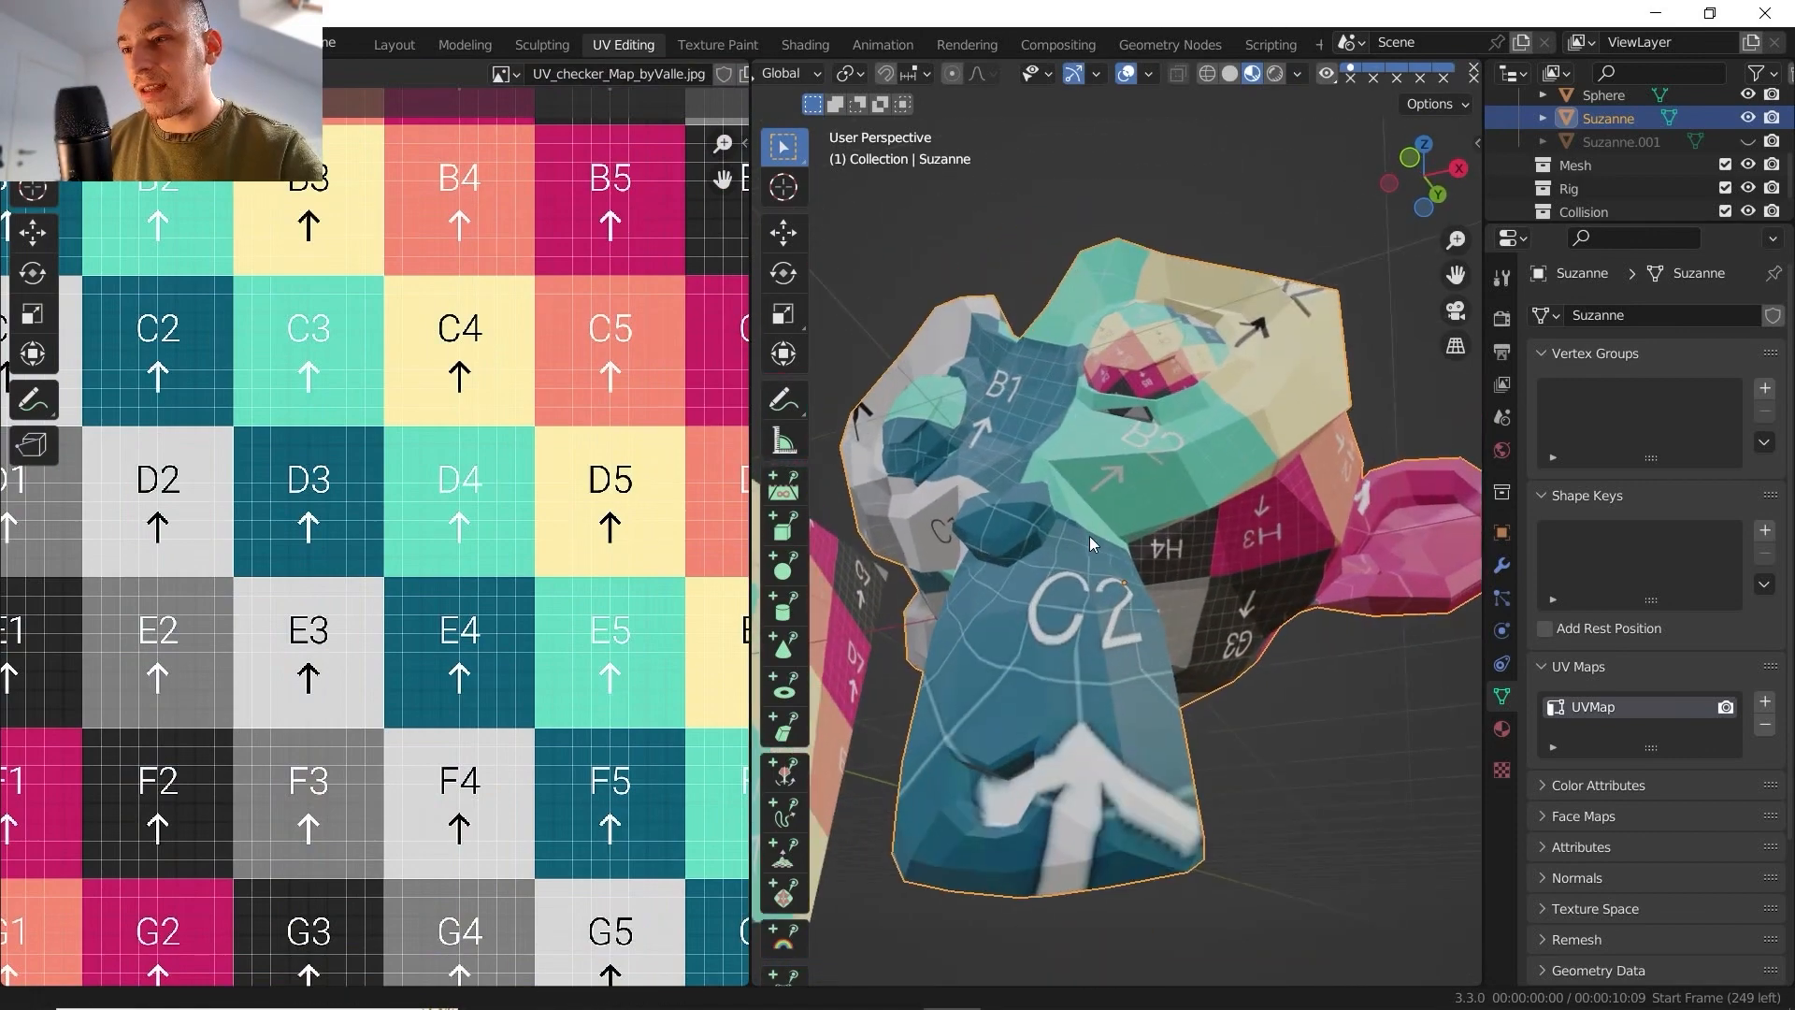
pyautogui.moveTo(1090, 535); pyautogui.dragTo(1019, 429, button='middle')
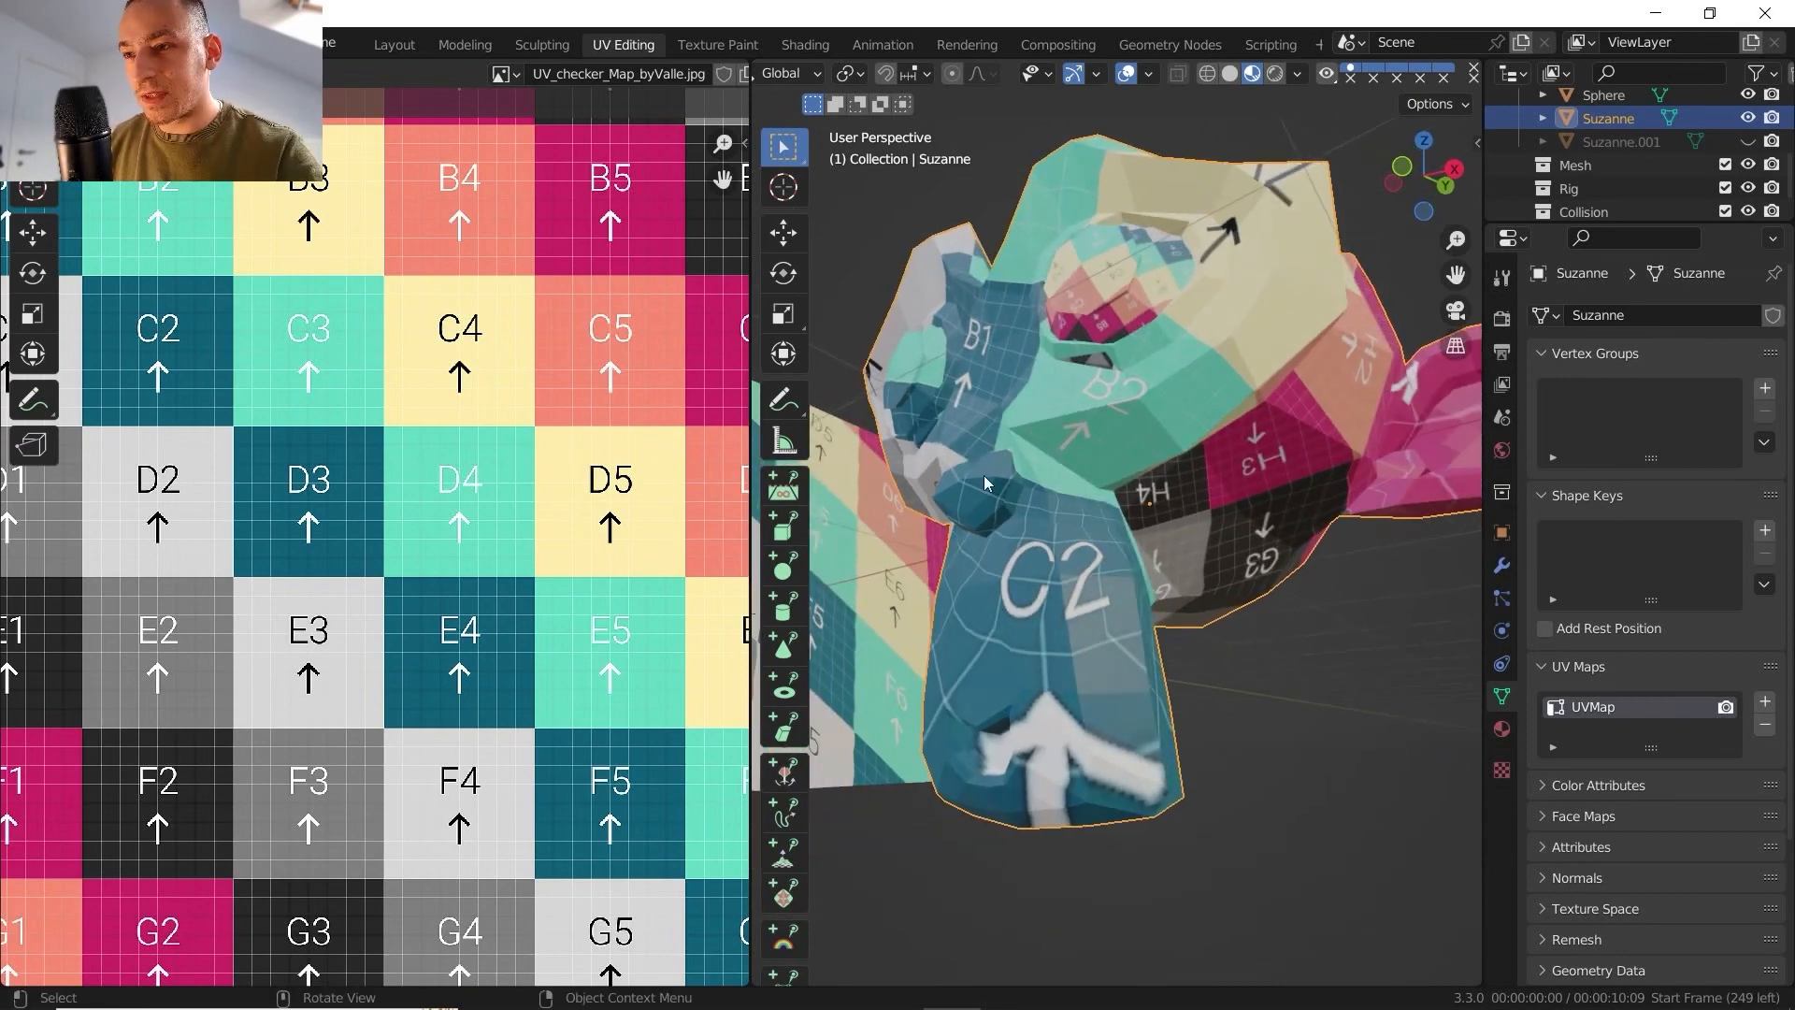
pyautogui.moveTo(1001, 456); pyautogui.dragTo(1210, 401, button='middle')
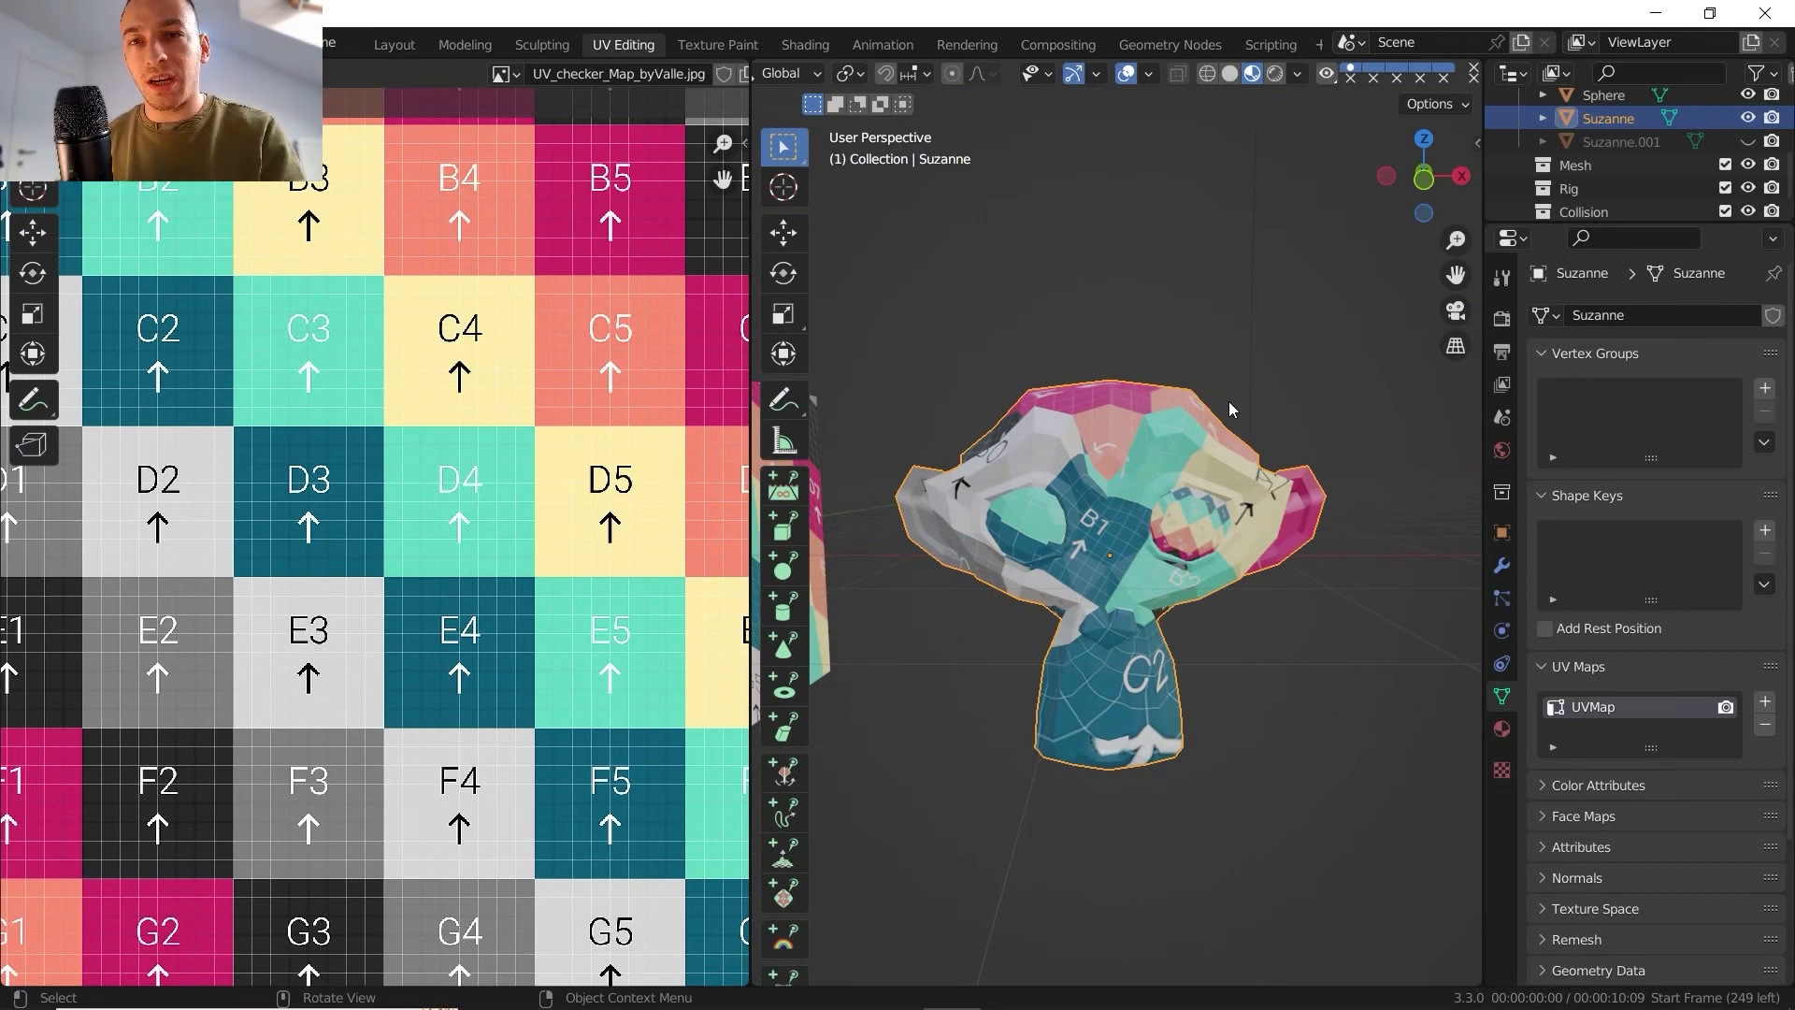
pyautogui.moveTo(1229, 401); pyautogui.dragTo(1105, 460, button='middle')
pyautogui.scroll(4, 1112, 406)
pyautogui.scroll(-4, 1075, 514)
pyautogui.moveTo(1047, 563); pyautogui.dragTo(1155, 554, button='middle')
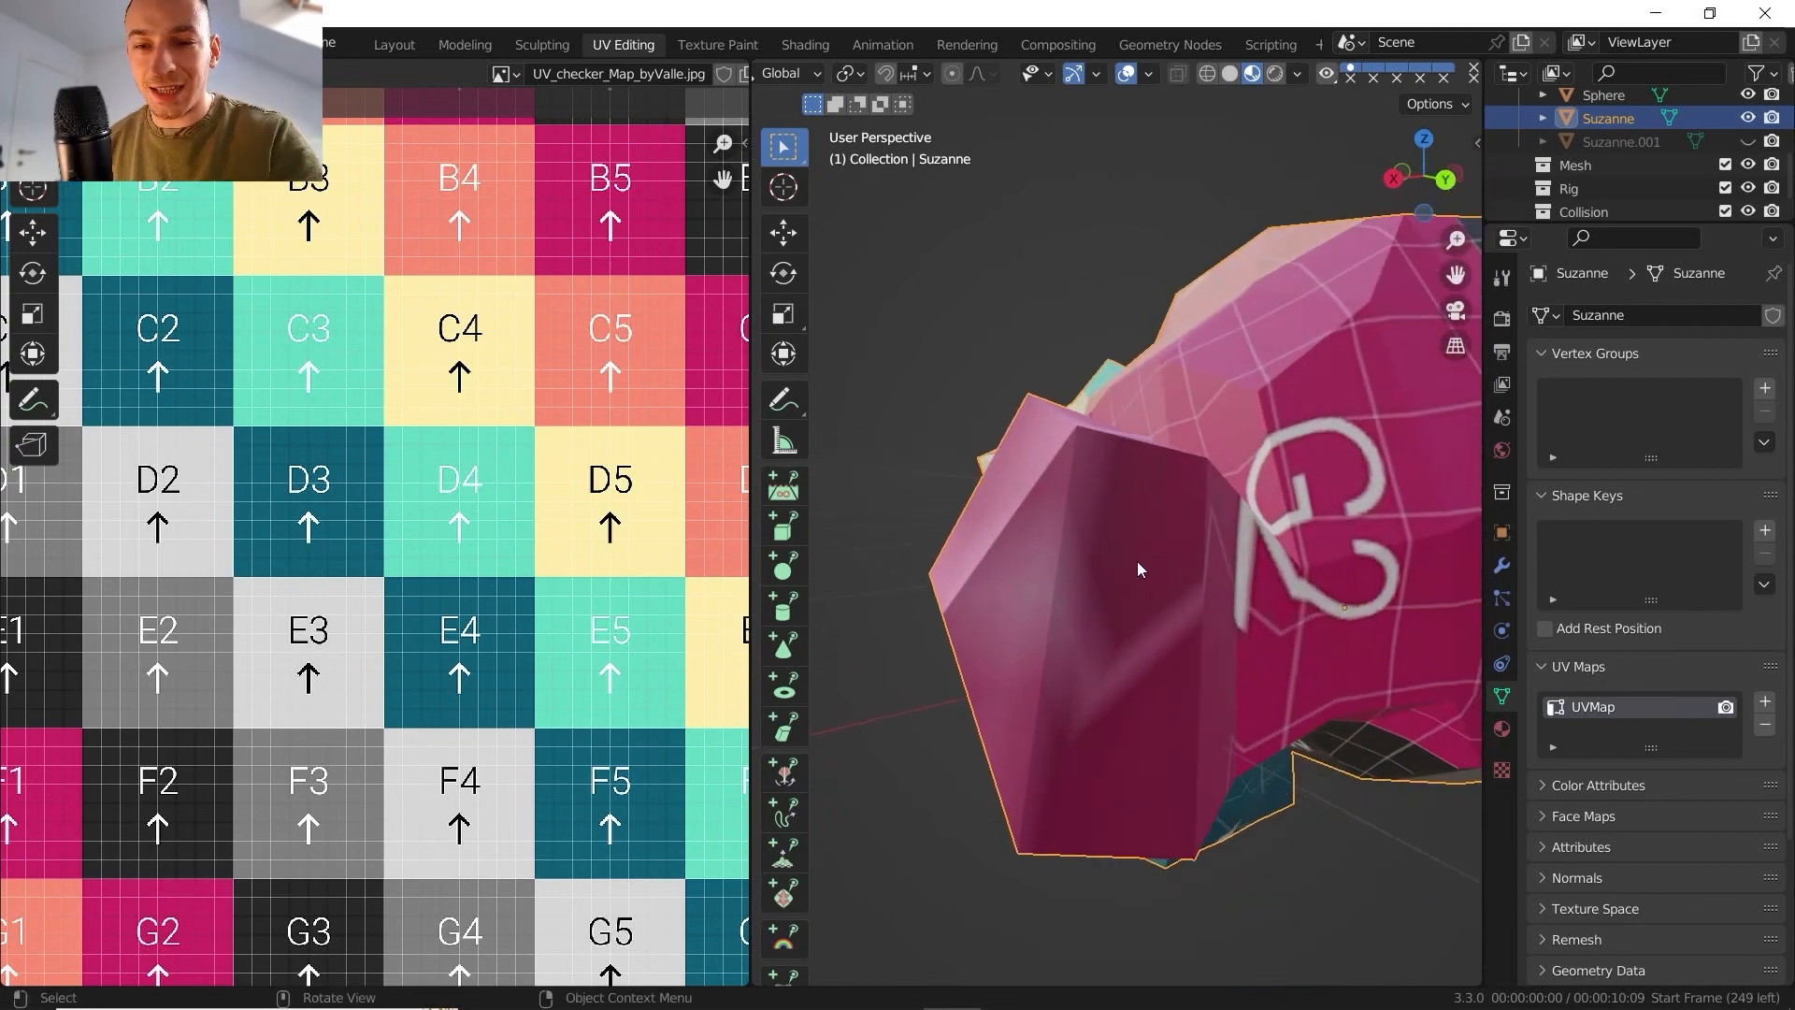
# - Return to Edit Mode and select the whole Suzanne mesh
pyautogui.press('Tab')
pyautogui.scroll(-4, 1119, 544)
pyautogui.scroll(-2, 546, 613)
# - Examine the overlapping UV islands and the stretch around the ears, and check the texture on Suzanne's ear and face
pyautogui.scroll(-1, 1125, 573)
pyautogui.press('a')
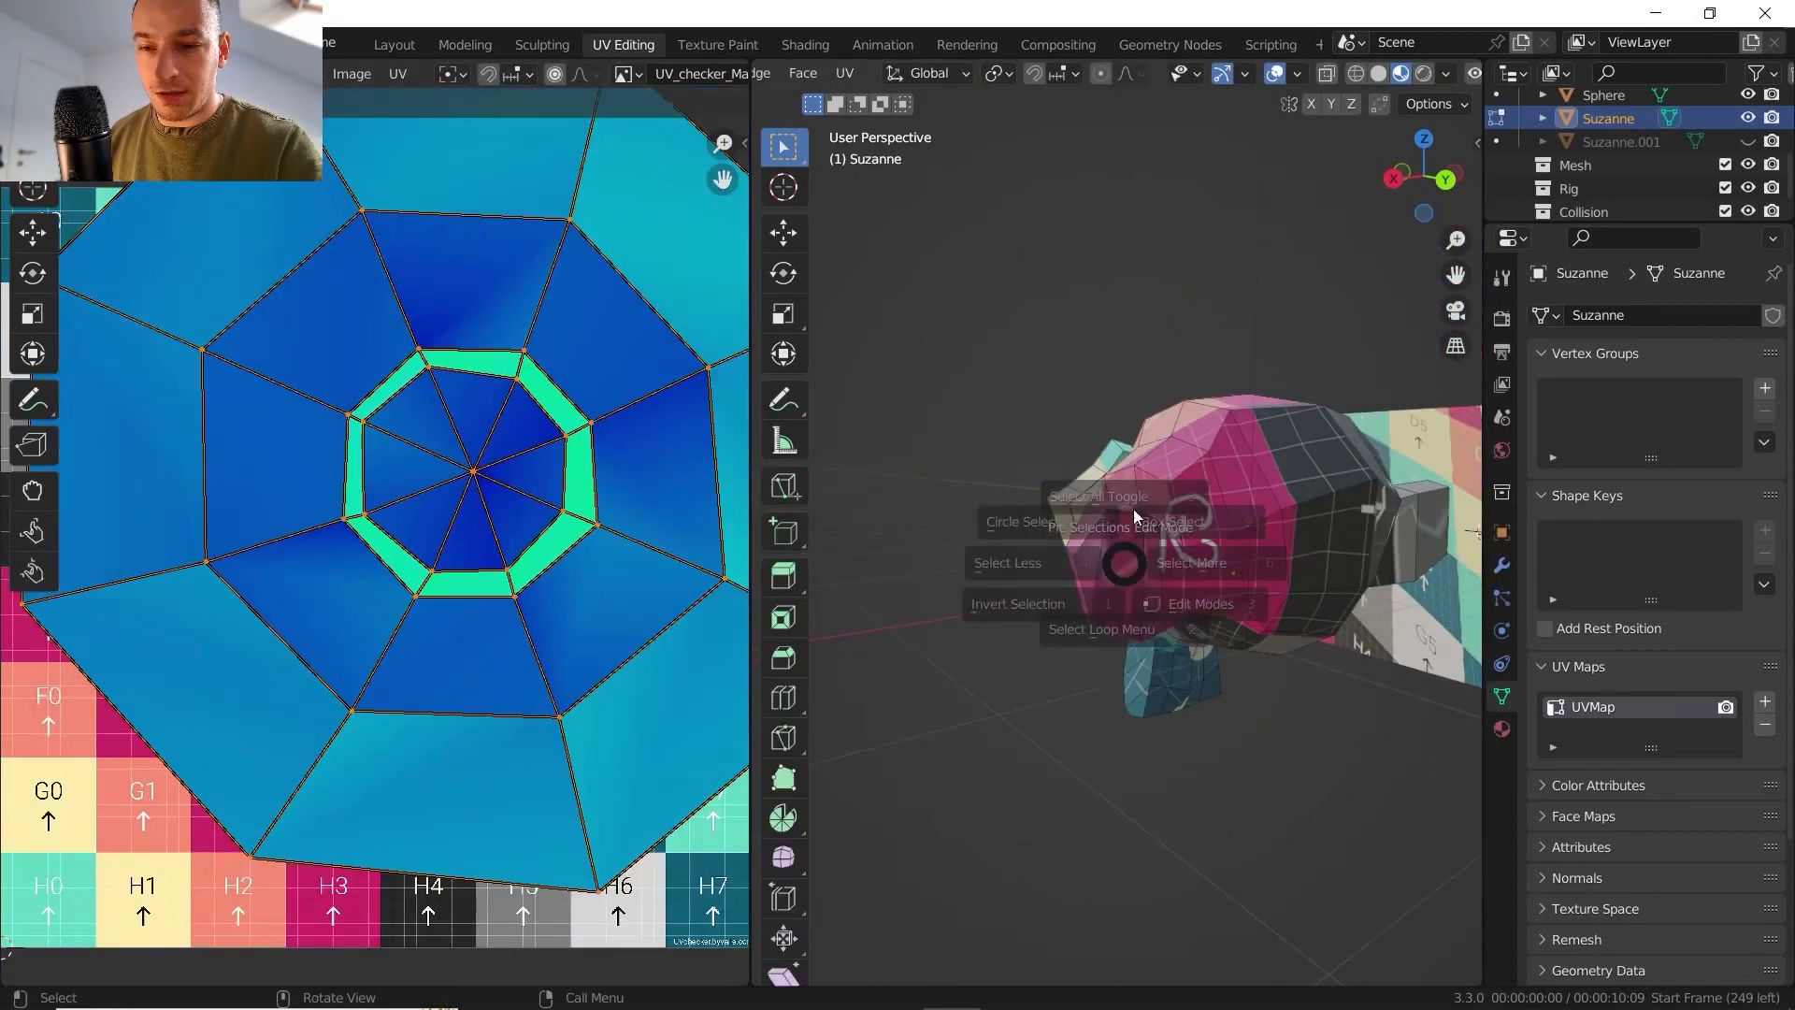
pyautogui.click(1133, 509)
pyautogui.press('a')
pyautogui.click(1133, 411)
pyautogui.scroll(-3, 512, 665)
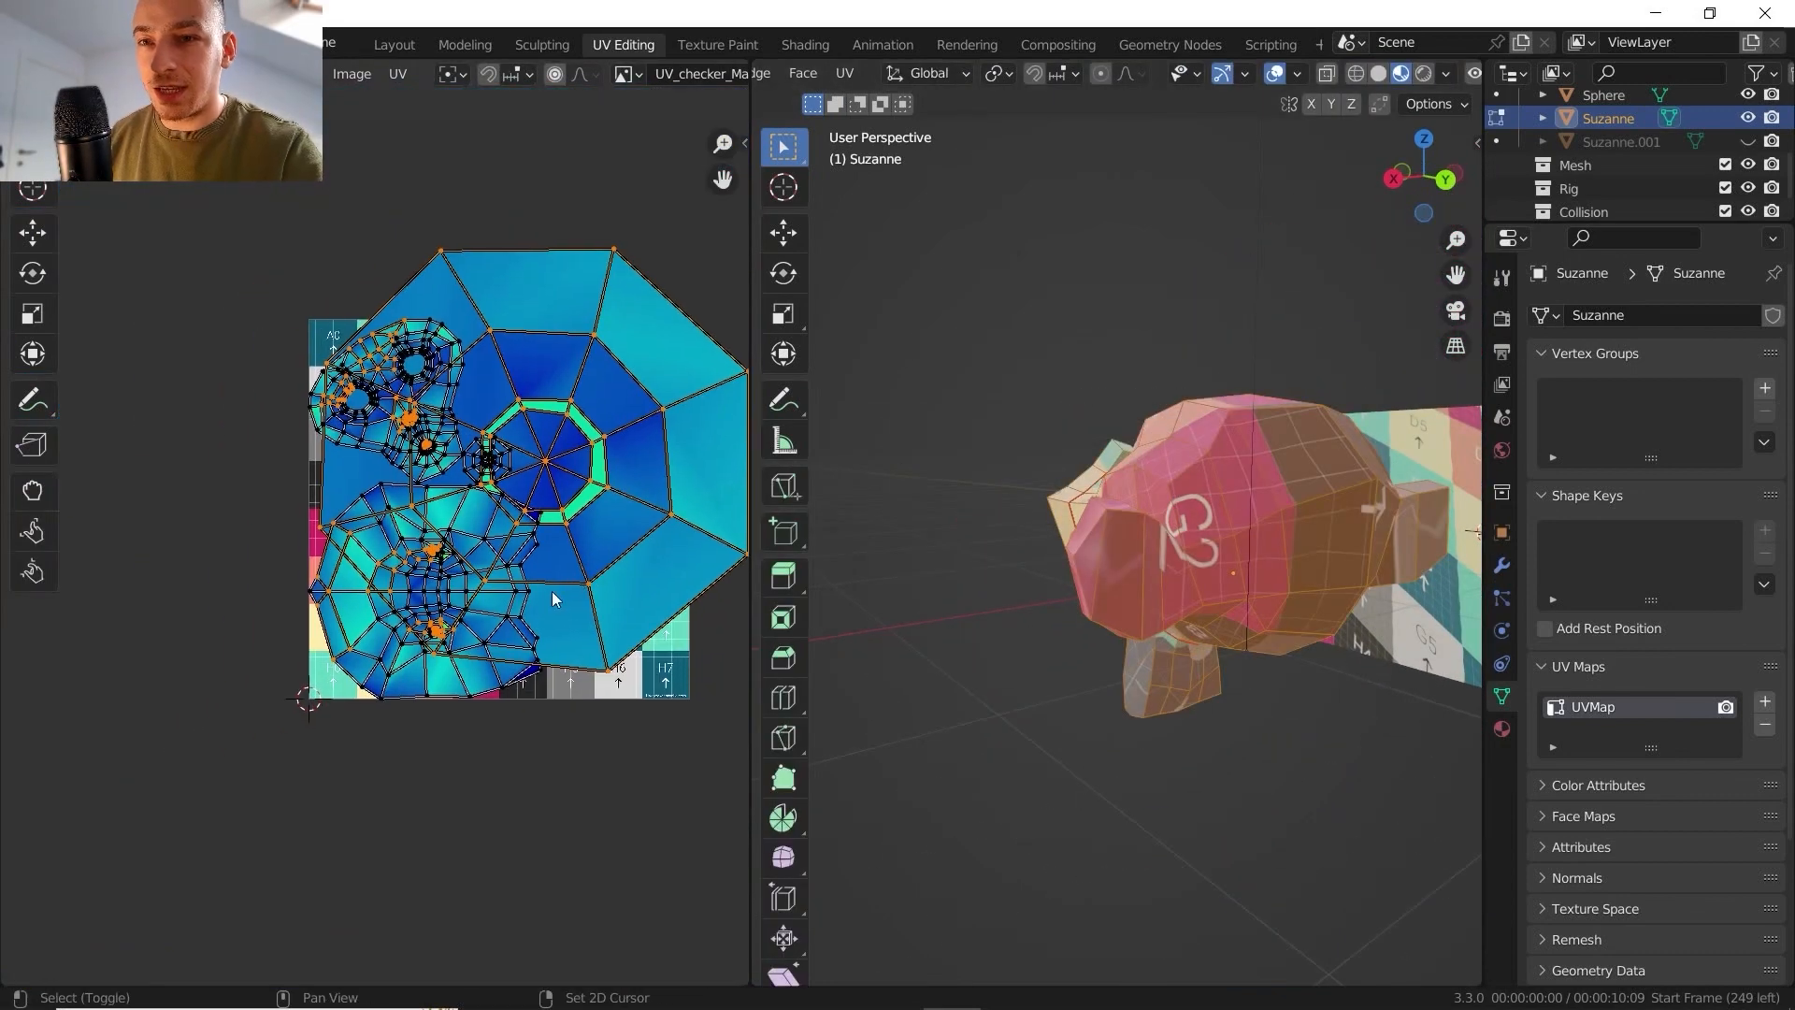
pyautogui.scroll(7, 551, 591)
pyautogui.scroll(4, 483, 574)
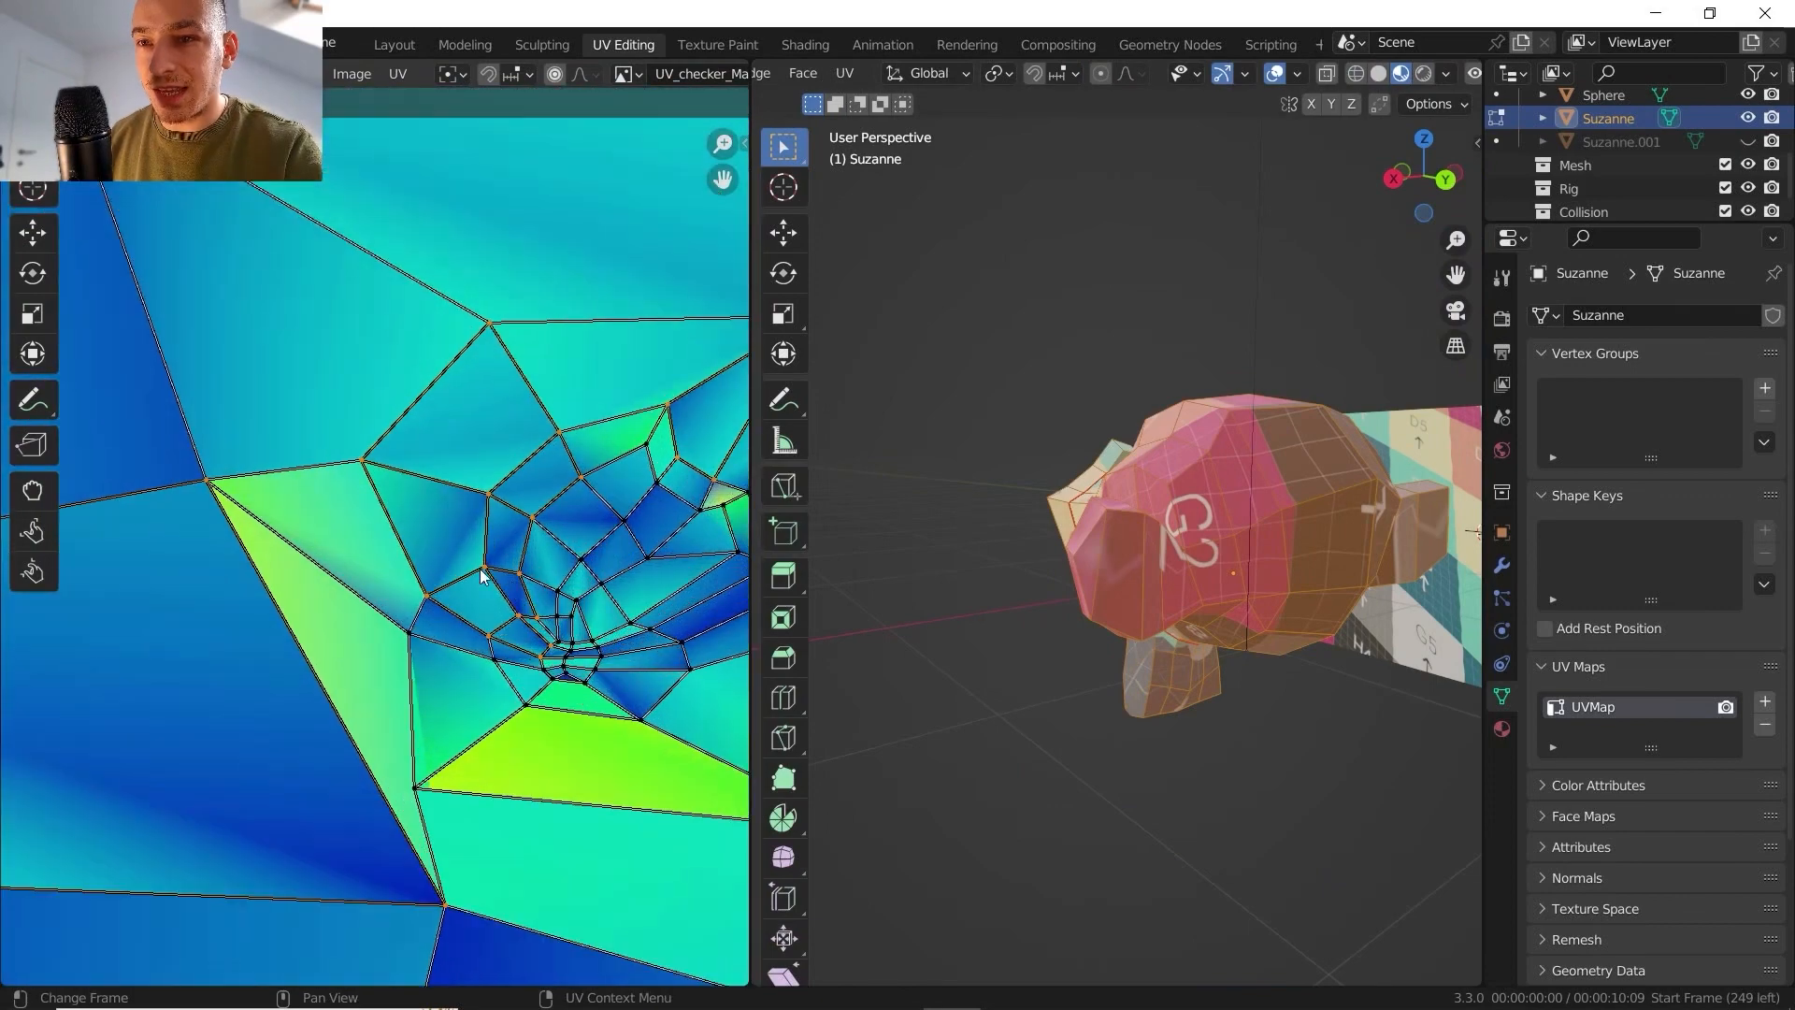
pyautogui.scroll(-5, 568, 617)
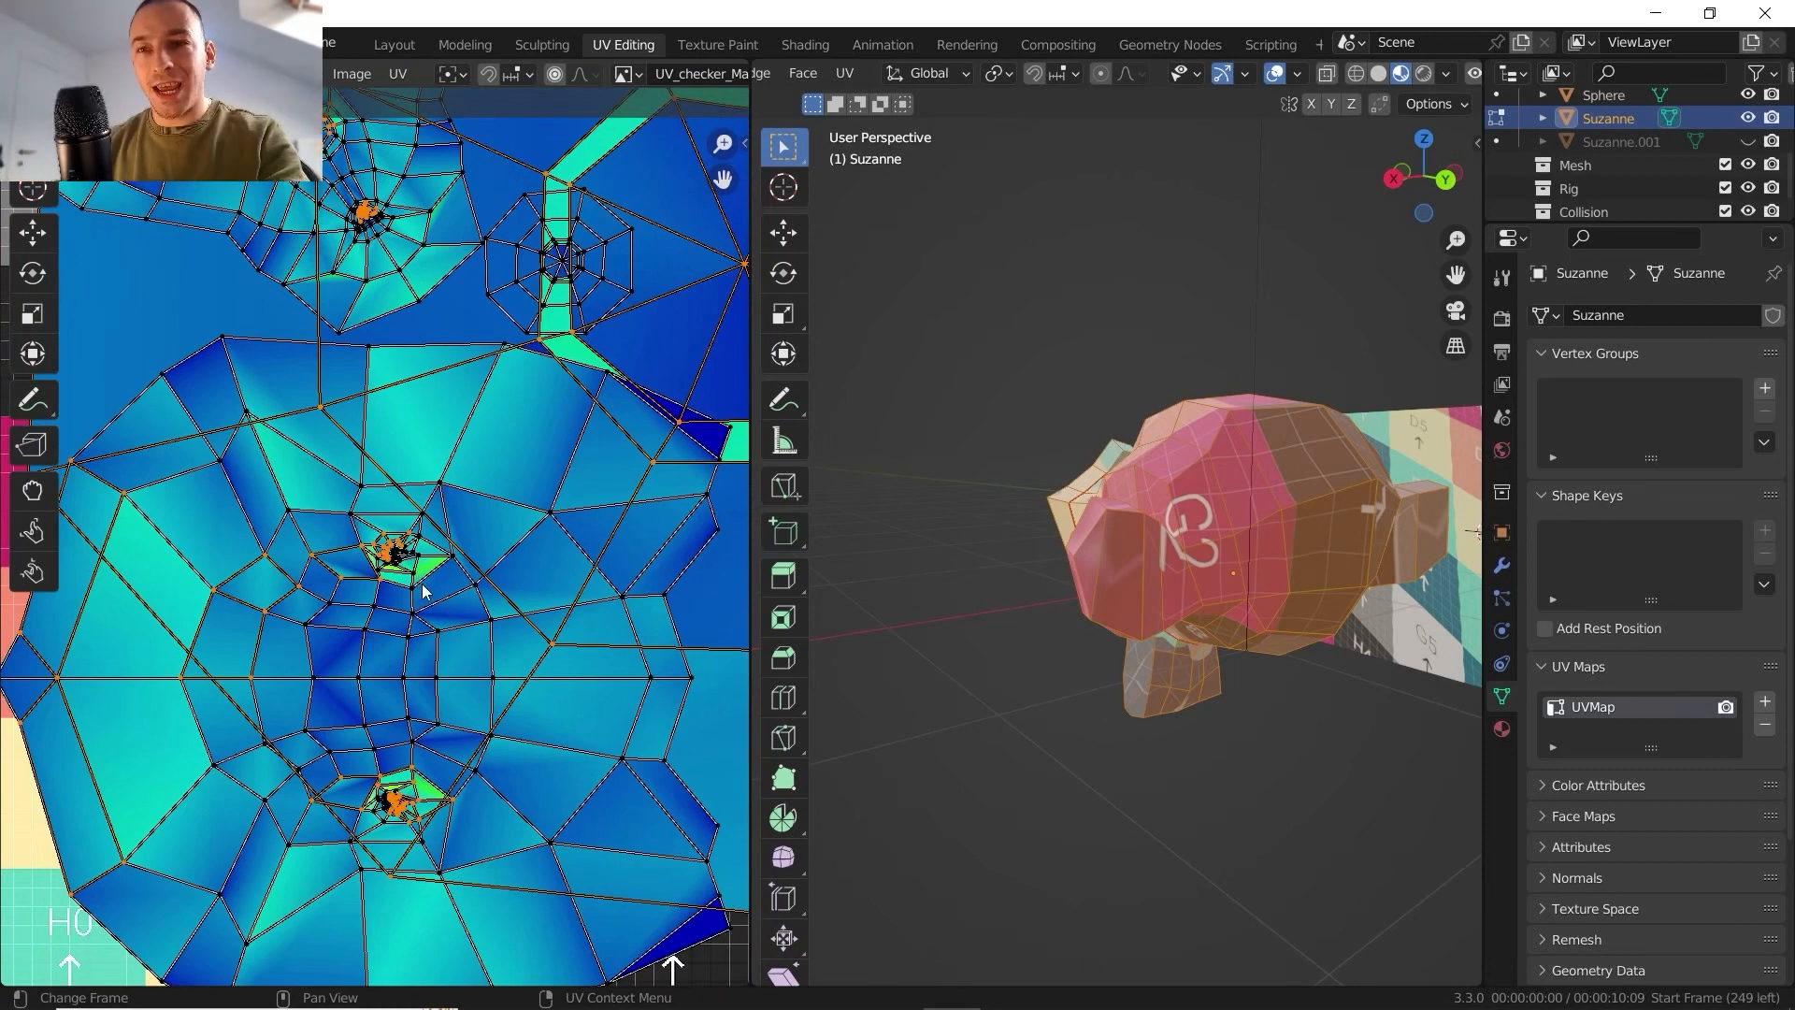
pyautogui.scroll(4, 354, 547)
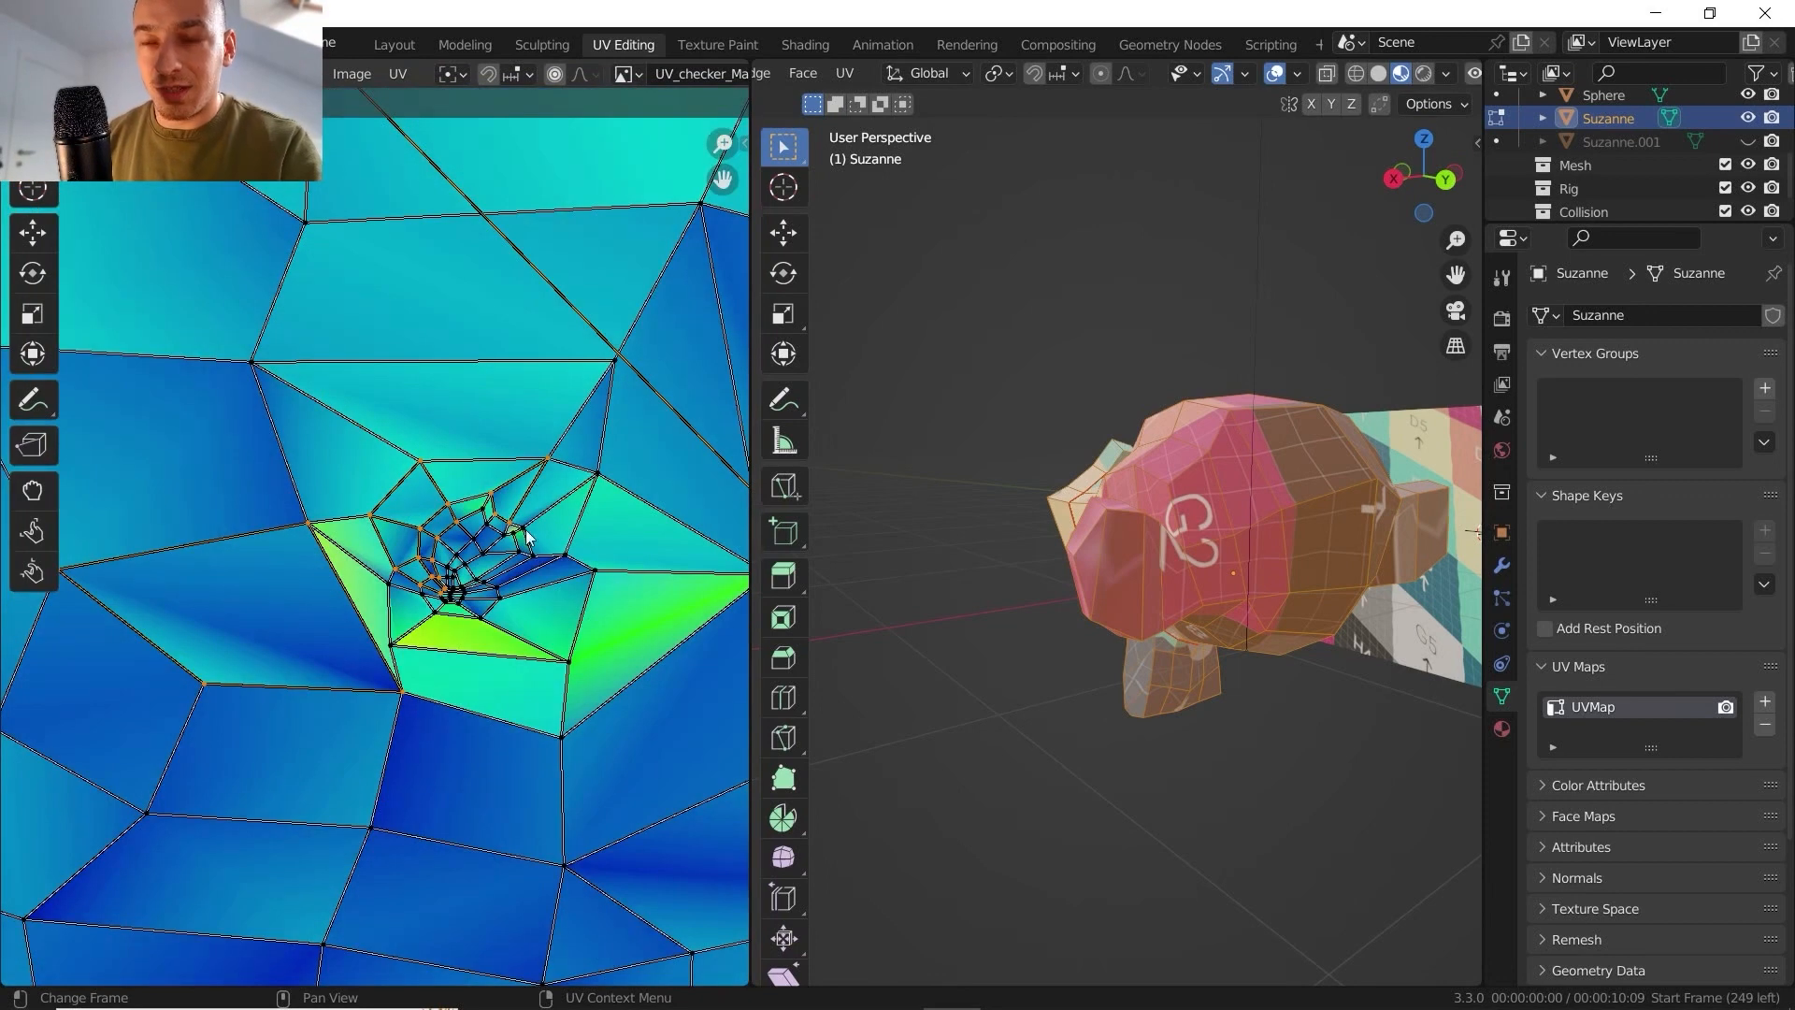
pyautogui.moveTo(1261, 458); pyautogui.dragTo(1243, 516, button='middle')
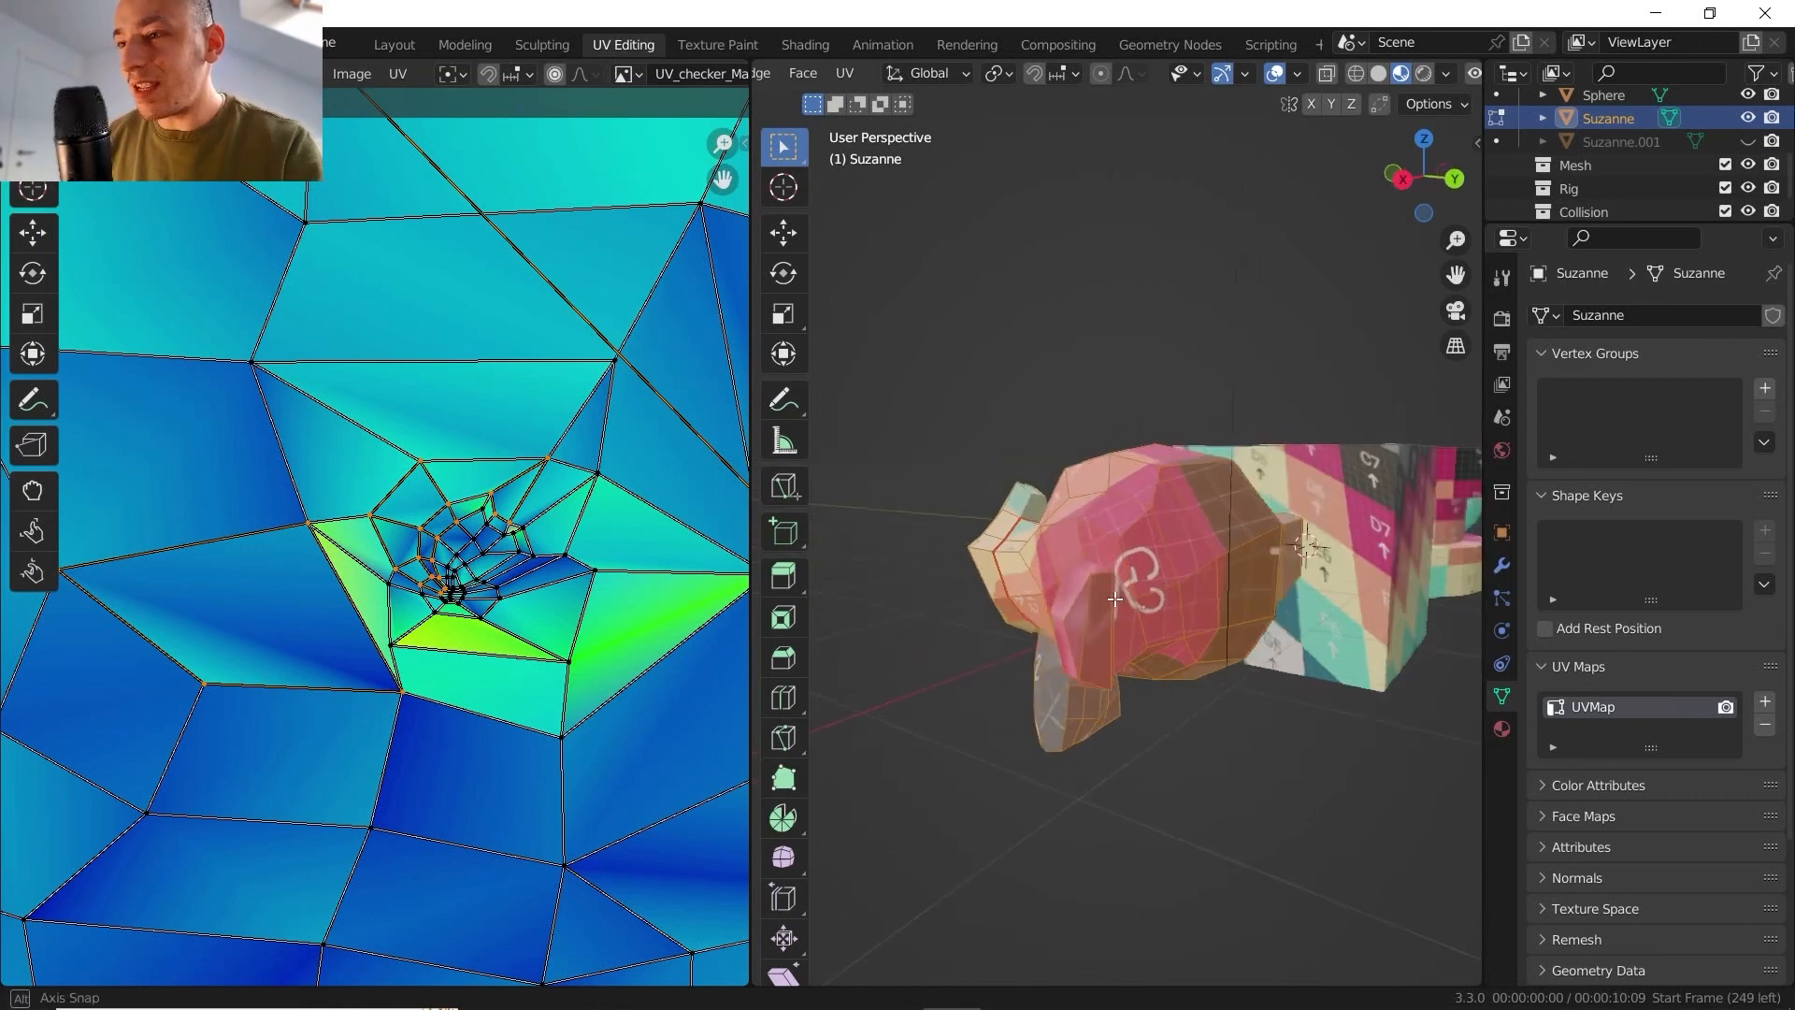
pyautogui.scroll(3, 1127, 523)
pyautogui.press('Tab')
pyautogui.moveTo(1126, 522); pyautogui.dragTo(1006, 503, button='middle')
pyautogui.scroll(3, 1012, 608)
pyautogui.moveTo(1011, 609); pyautogui.dragTo(1127, 571, button='middle')
# - Unwrap the whole Suzanne mesh again in Edit Mode with the Angle Based method and a 0.010 margin
pyautogui.press('Tab')
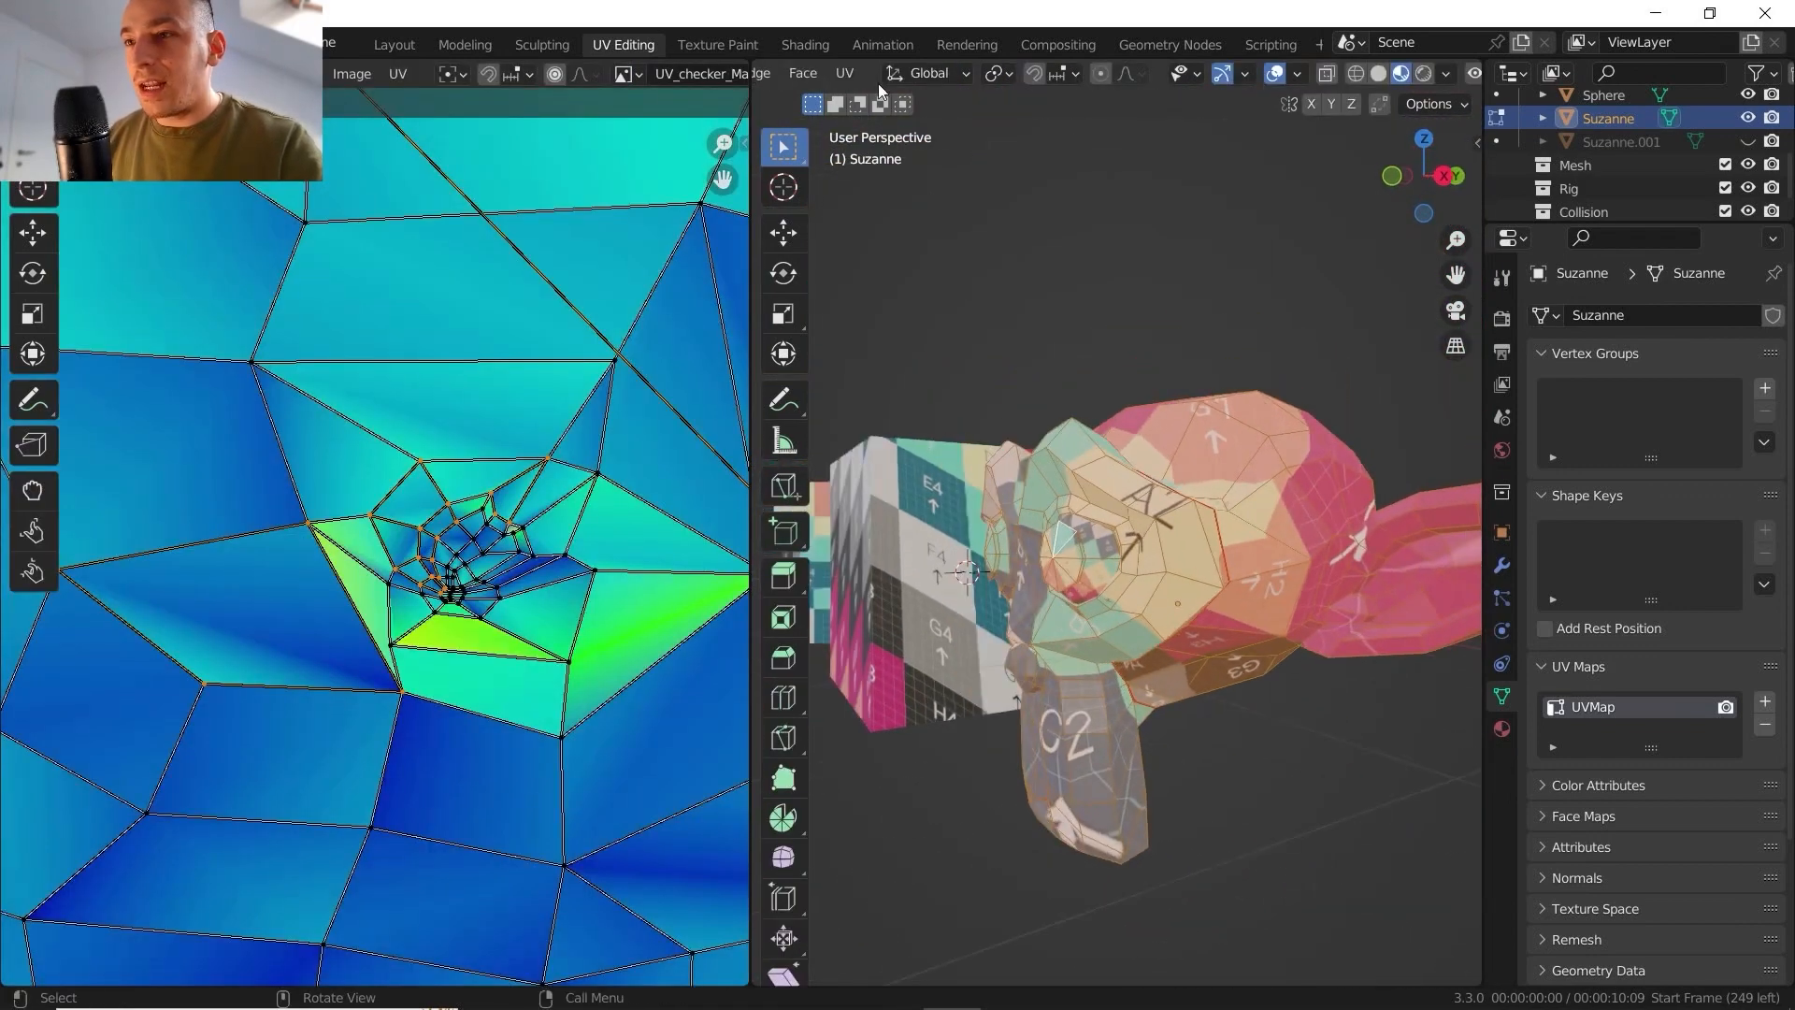
pyautogui.press('u')
pyautogui.click(888, 103)
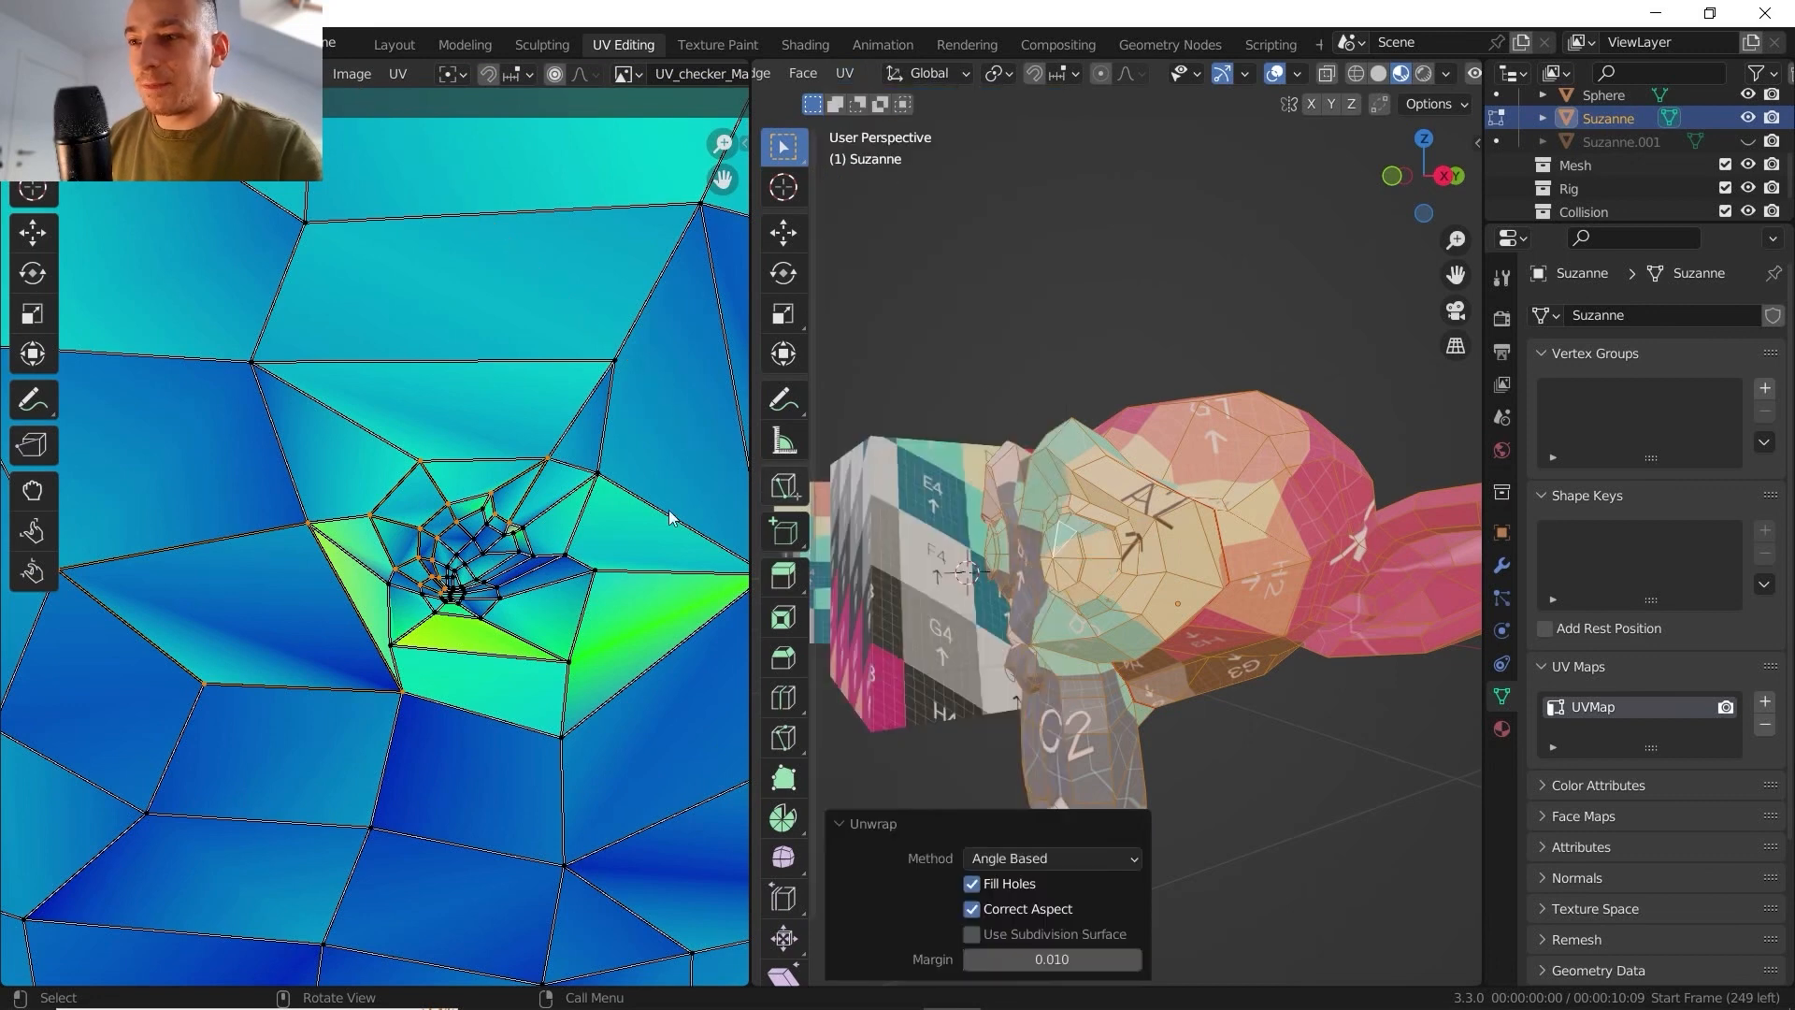
# - Examine the UV stretch around the ears and check the checker texture on Suzanne's head in Object Mode
pyautogui.scroll(-10, 375, 548)
pyautogui.scroll(1, 489, 368)
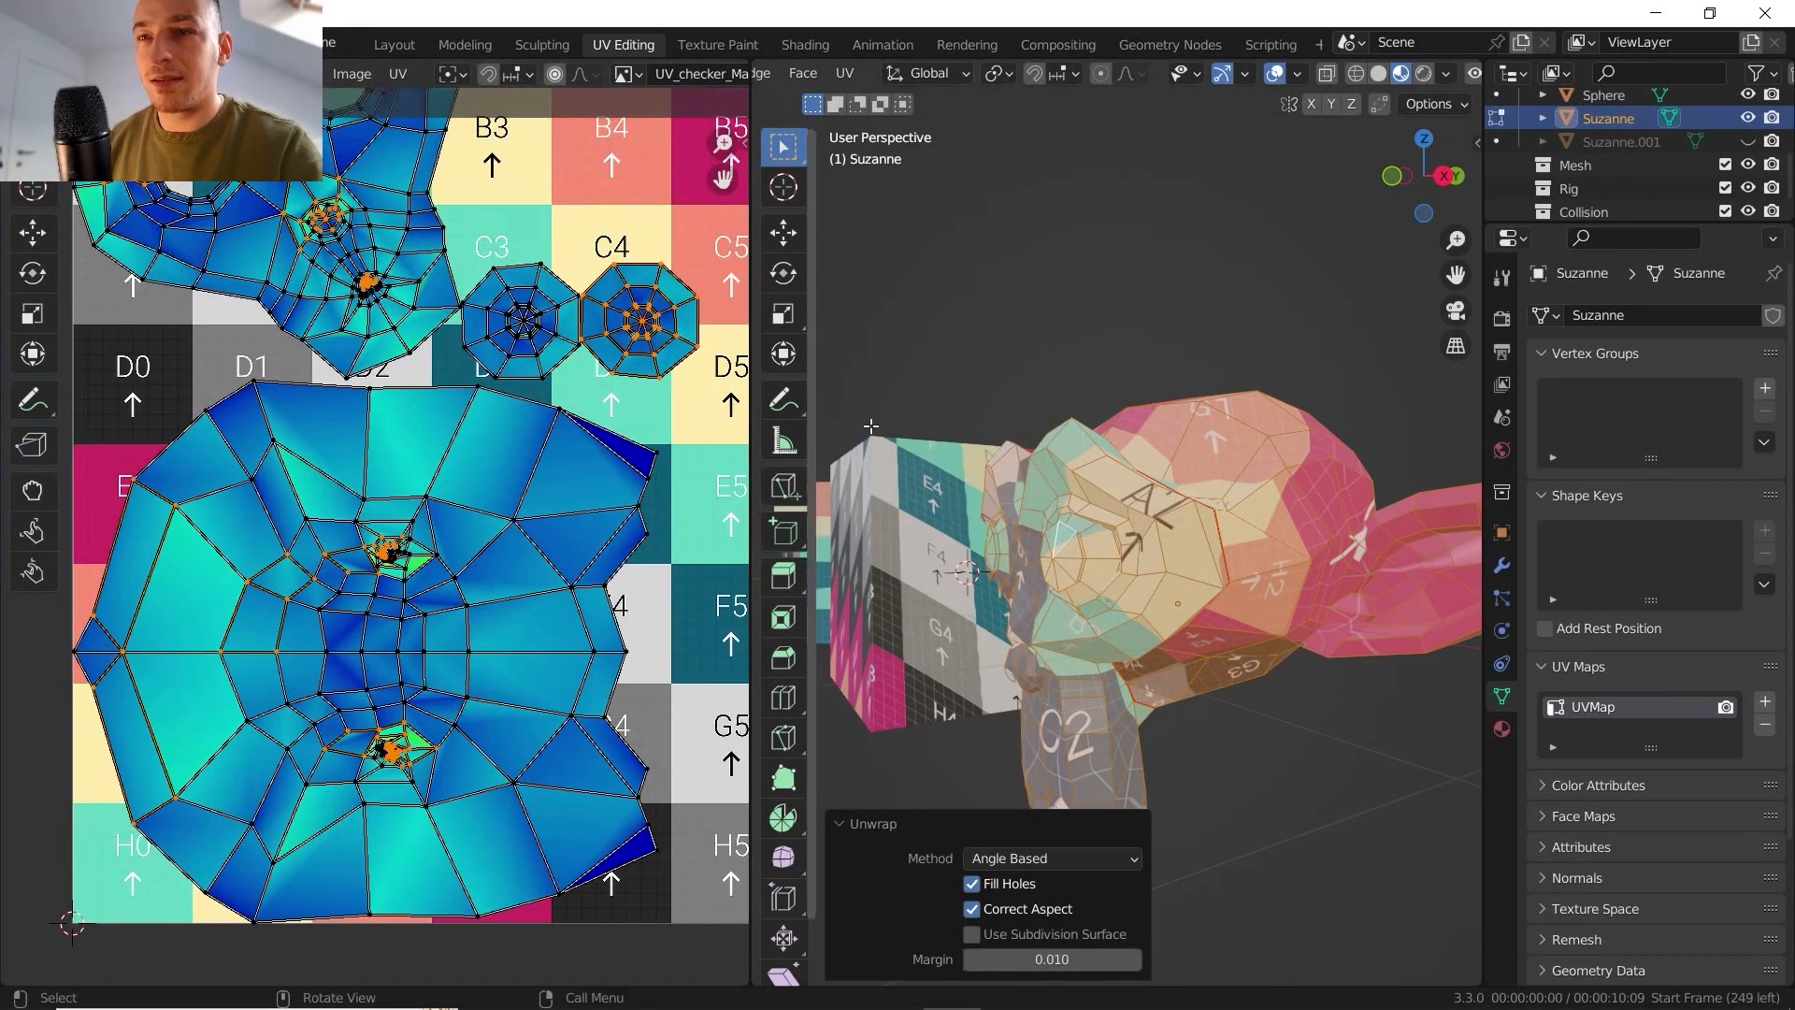
pyautogui.press('Tab')
pyautogui.moveTo(1068, 521); pyautogui.dragTo(1105, 490, button='middle')
pyautogui.scroll(2, 1099, 552)
pyautogui.scroll(3, 1129, 574)
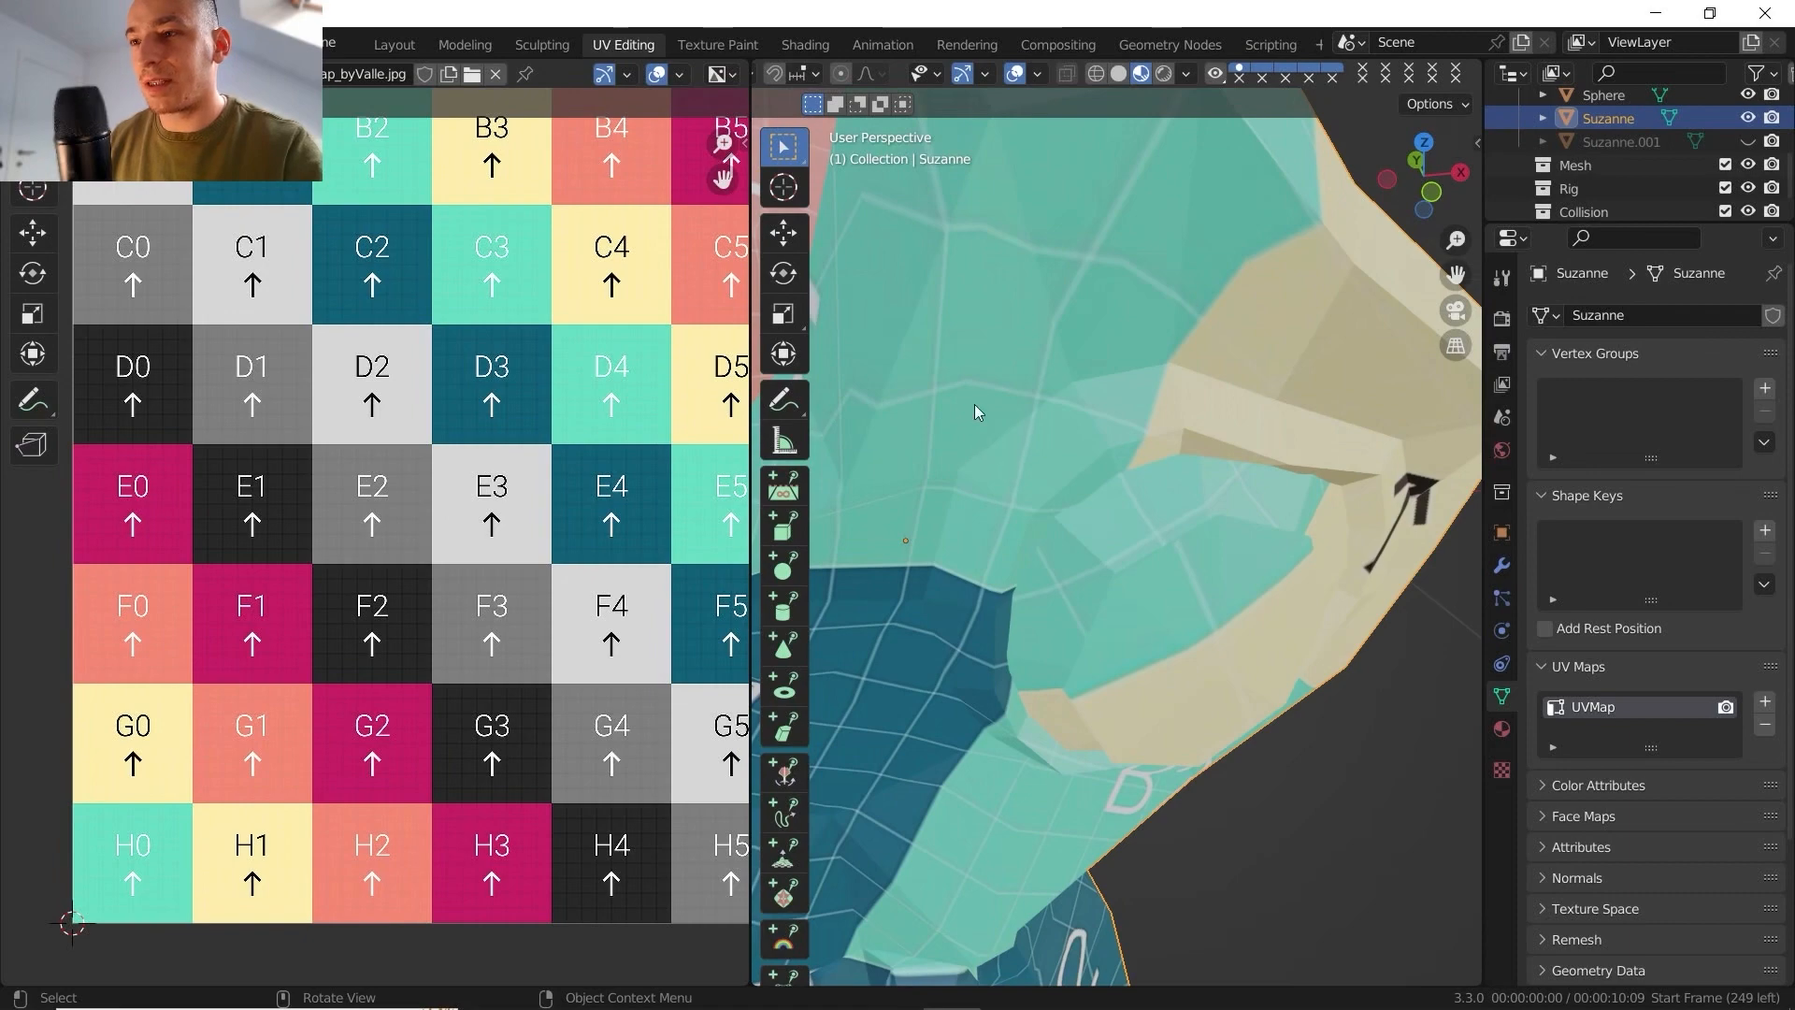
pyautogui.scroll(-4, 1001, 434)
pyautogui.moveTo(1000, 434)
pyautogui.mouseDown(button='middle')
pyautogui.moveTo(1152, 439)
pyautogui.moveTo(979, 406)
pyautogui.moveTo(1021, 406)
pyautogui.moveTo(980, 406)
pyautogui.moveTo(884, 271)
pyautogui.mouseUp(button='middle')
# - Return to Edit Mode, show the model in Solid shading and deselect the whole Suzanne mesh
pyautogui.press('Tab')
pyautogui.scroll(-4, 980, 406)
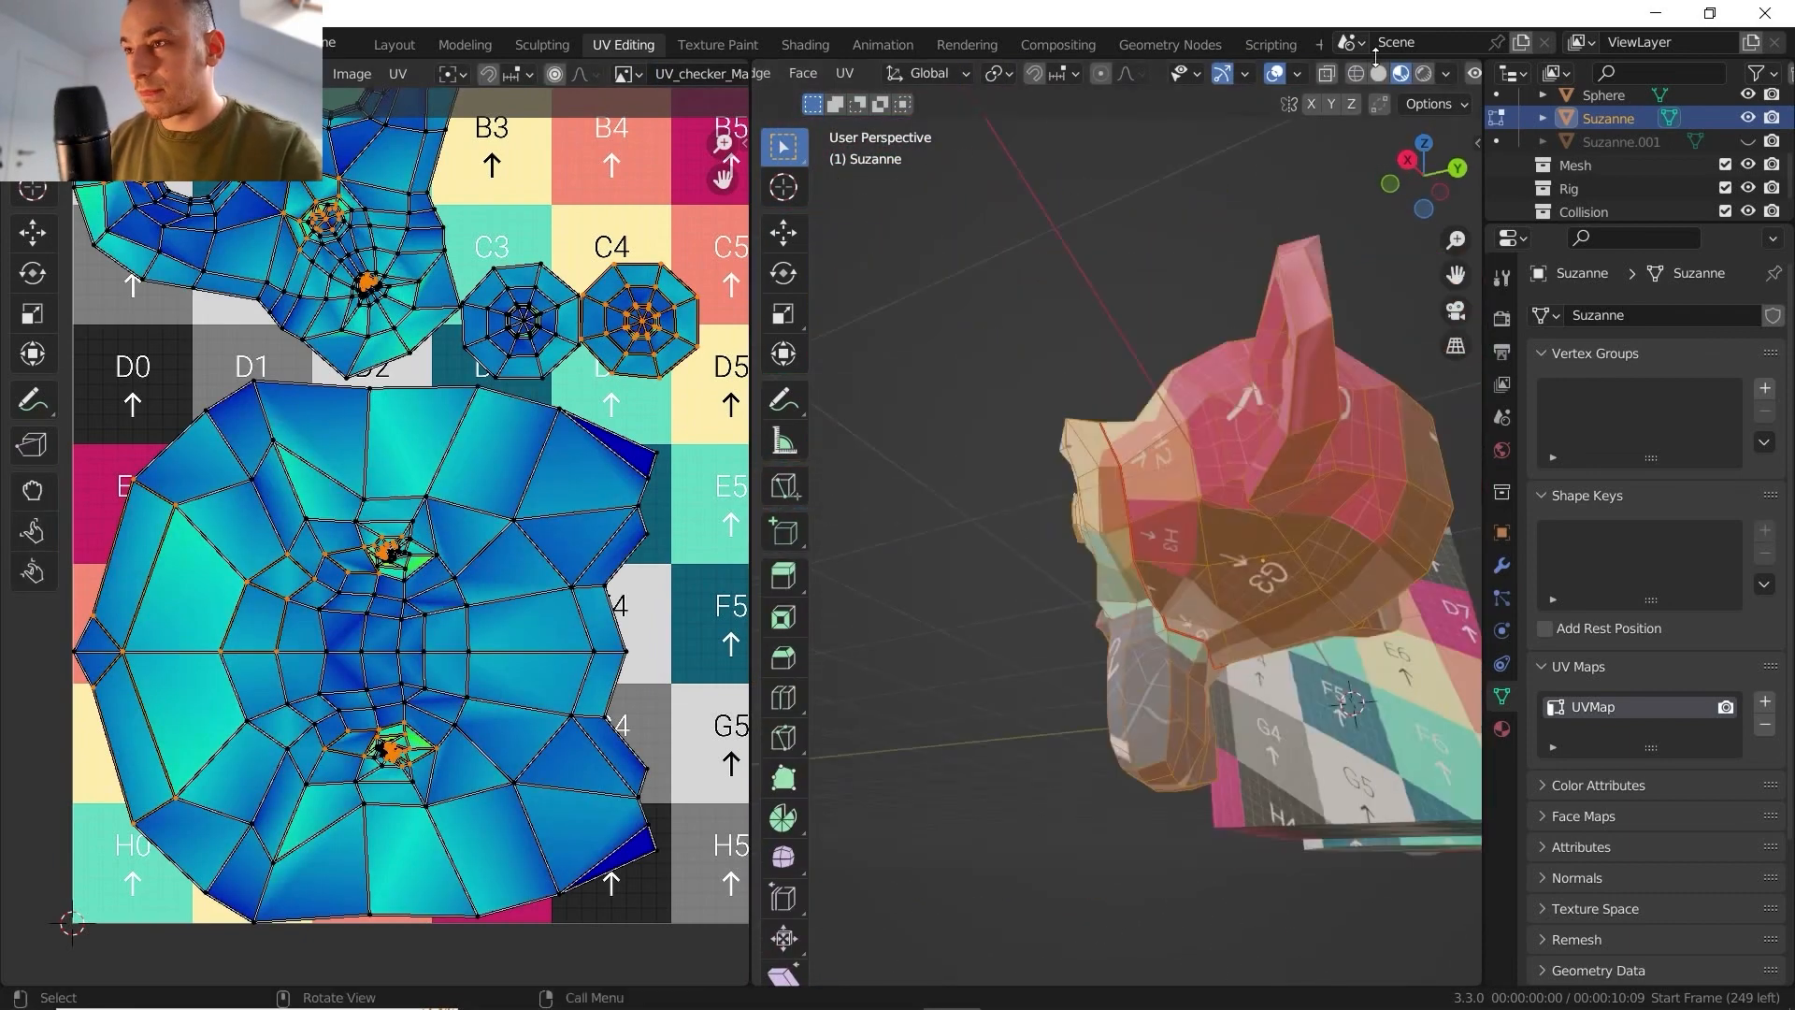
pyautogui.click(1379, 74)
pyautogui.moveTo(1325, 244); pyautogui.dragTo(964, 529, button='middle')
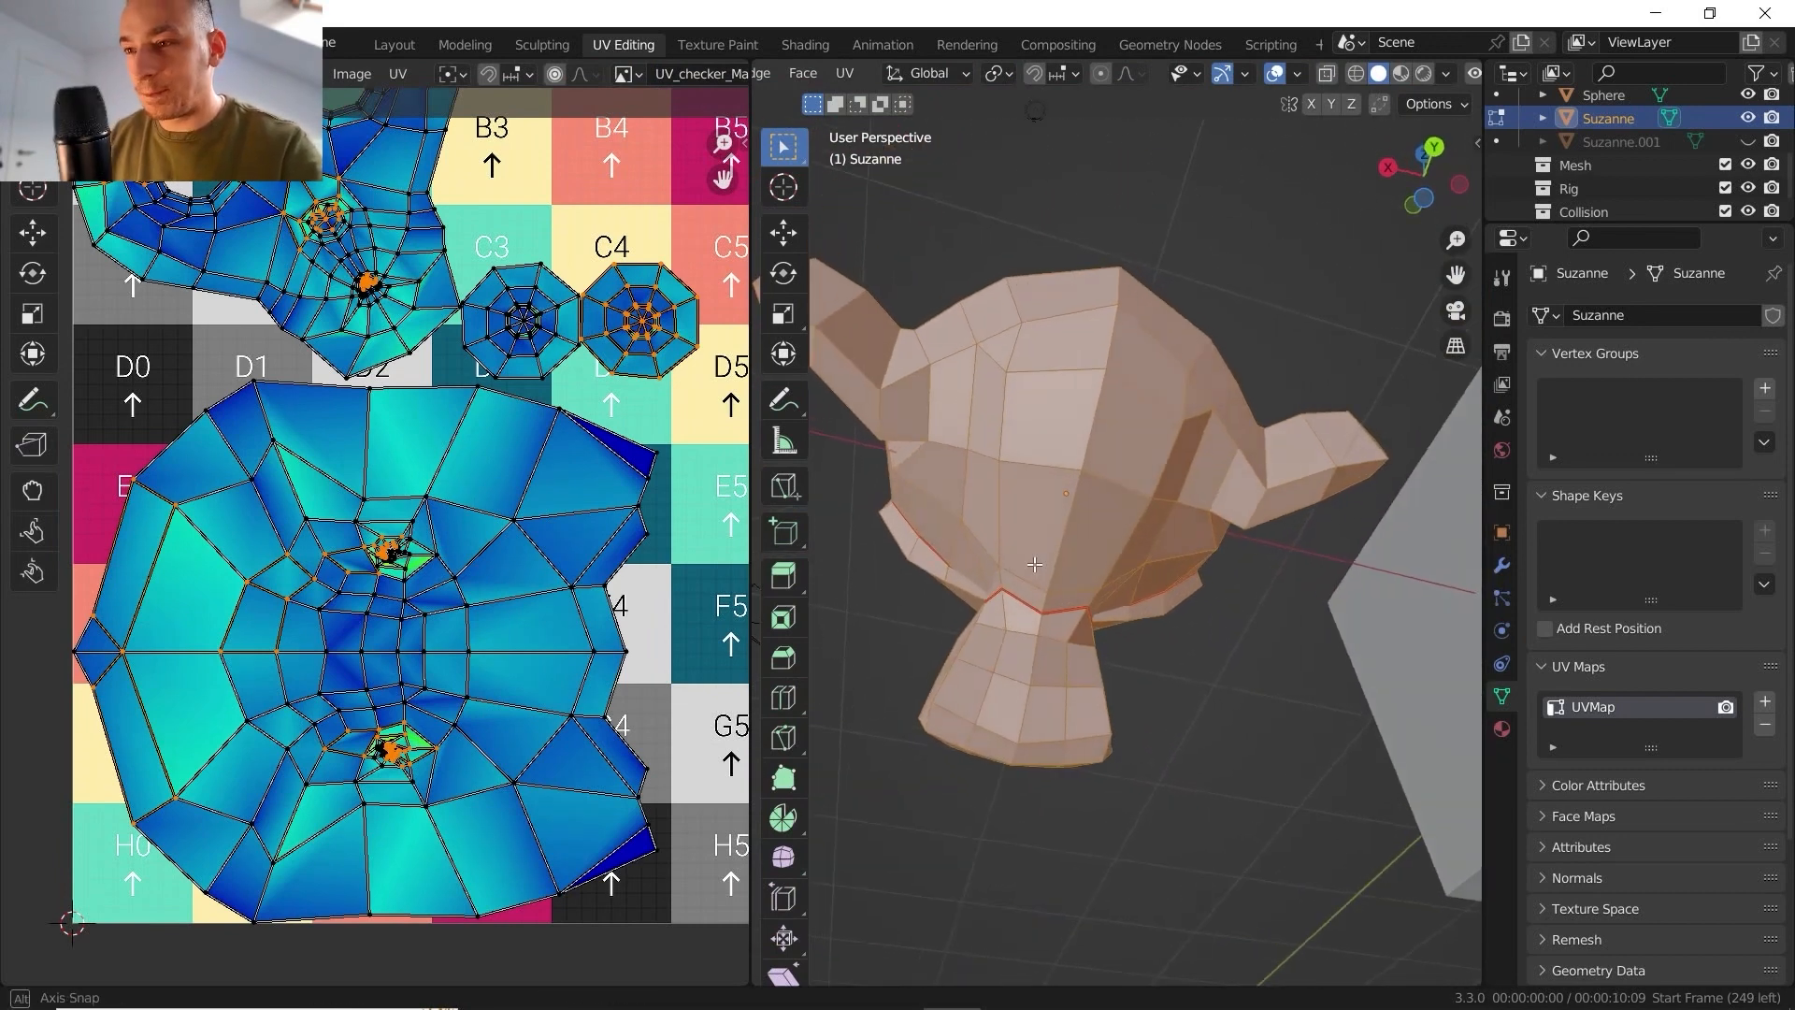
pyautogui.moveTo(1035, 565); pyautogui.dragTo(1019, 577, button='middle')
pyautogui.scroll(3, 981, 654)
pyautogui.moveTo(978, 661); pyautogui.dragTo(1018, 527, button='middle')
pyautogui.scroll(-3, 1019, 524)
pyautogui.hotkey('alt', 'a')
pyautogui.keyDown('ctrl'); pyautogui.click(1054, 643); pyautogui.keyUp('ctrl')
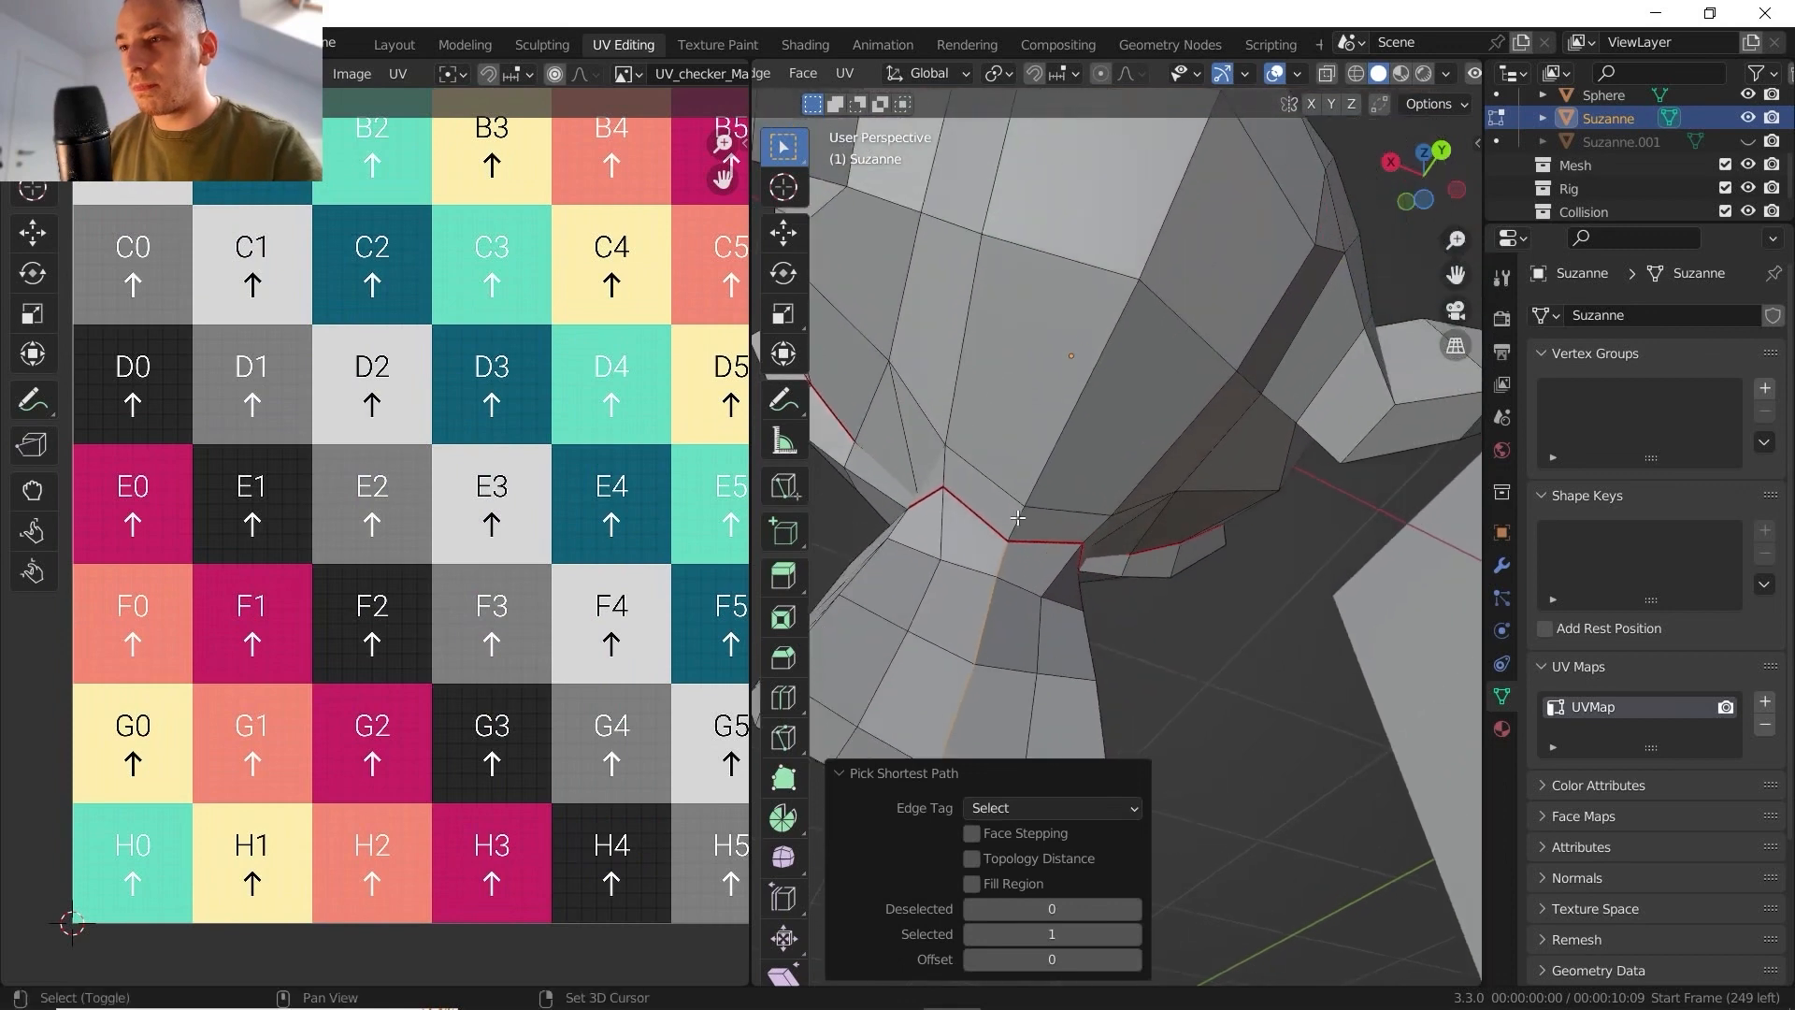
pyautogui.keyDown('shift'); pyautogui.click(1018, 525); pyautogui.keyUp('shift')
pyautogui.scroll(-3, 1100, 356)
pyautogui.moveTo(1100, 355); pyautogui.dragTo(1098, 372, button='middle')
pyautogui.keyDown('ctrl'); pyautogui.click(1098, 372); pyautogui.keyUp('ctrl')
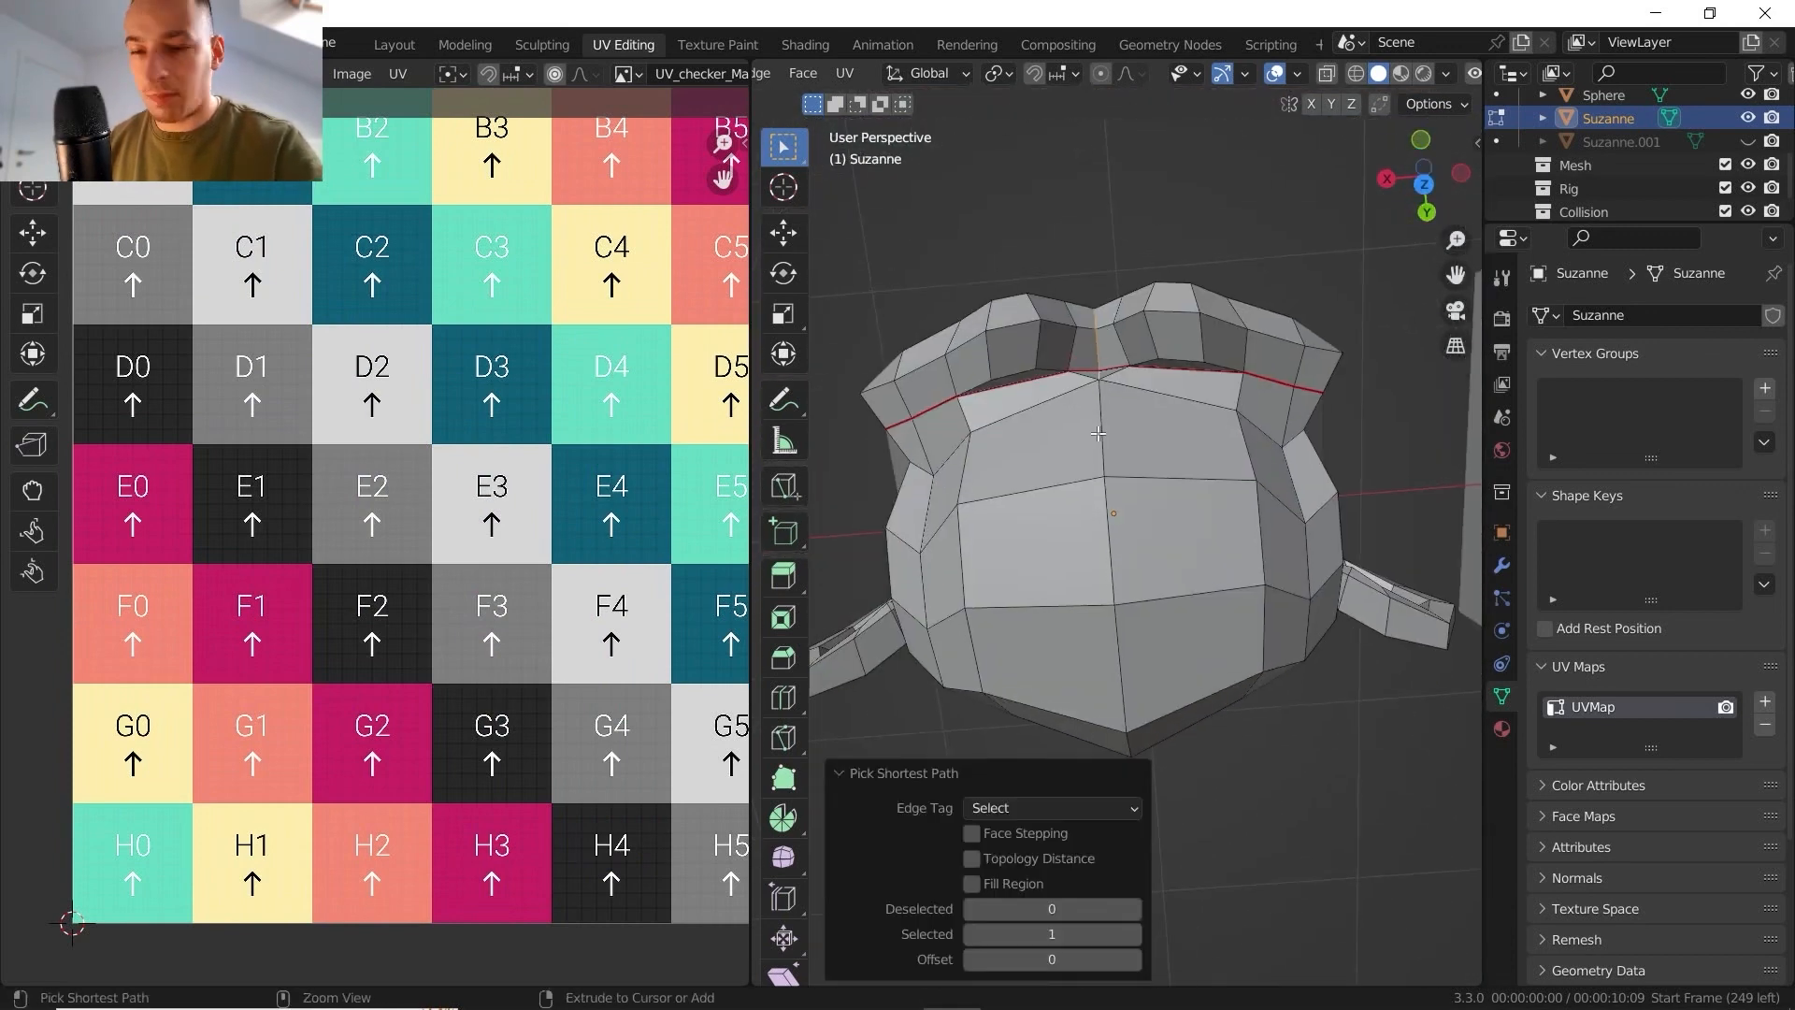
pyautogui.hotkey('ctrl', 'z')
pyautogui.keyDown('ctrl'); pyautogui.click(1117, 557); pyautogui.keyUp('ctrl')
pyautogui.hotkey('ctrl', 'z')
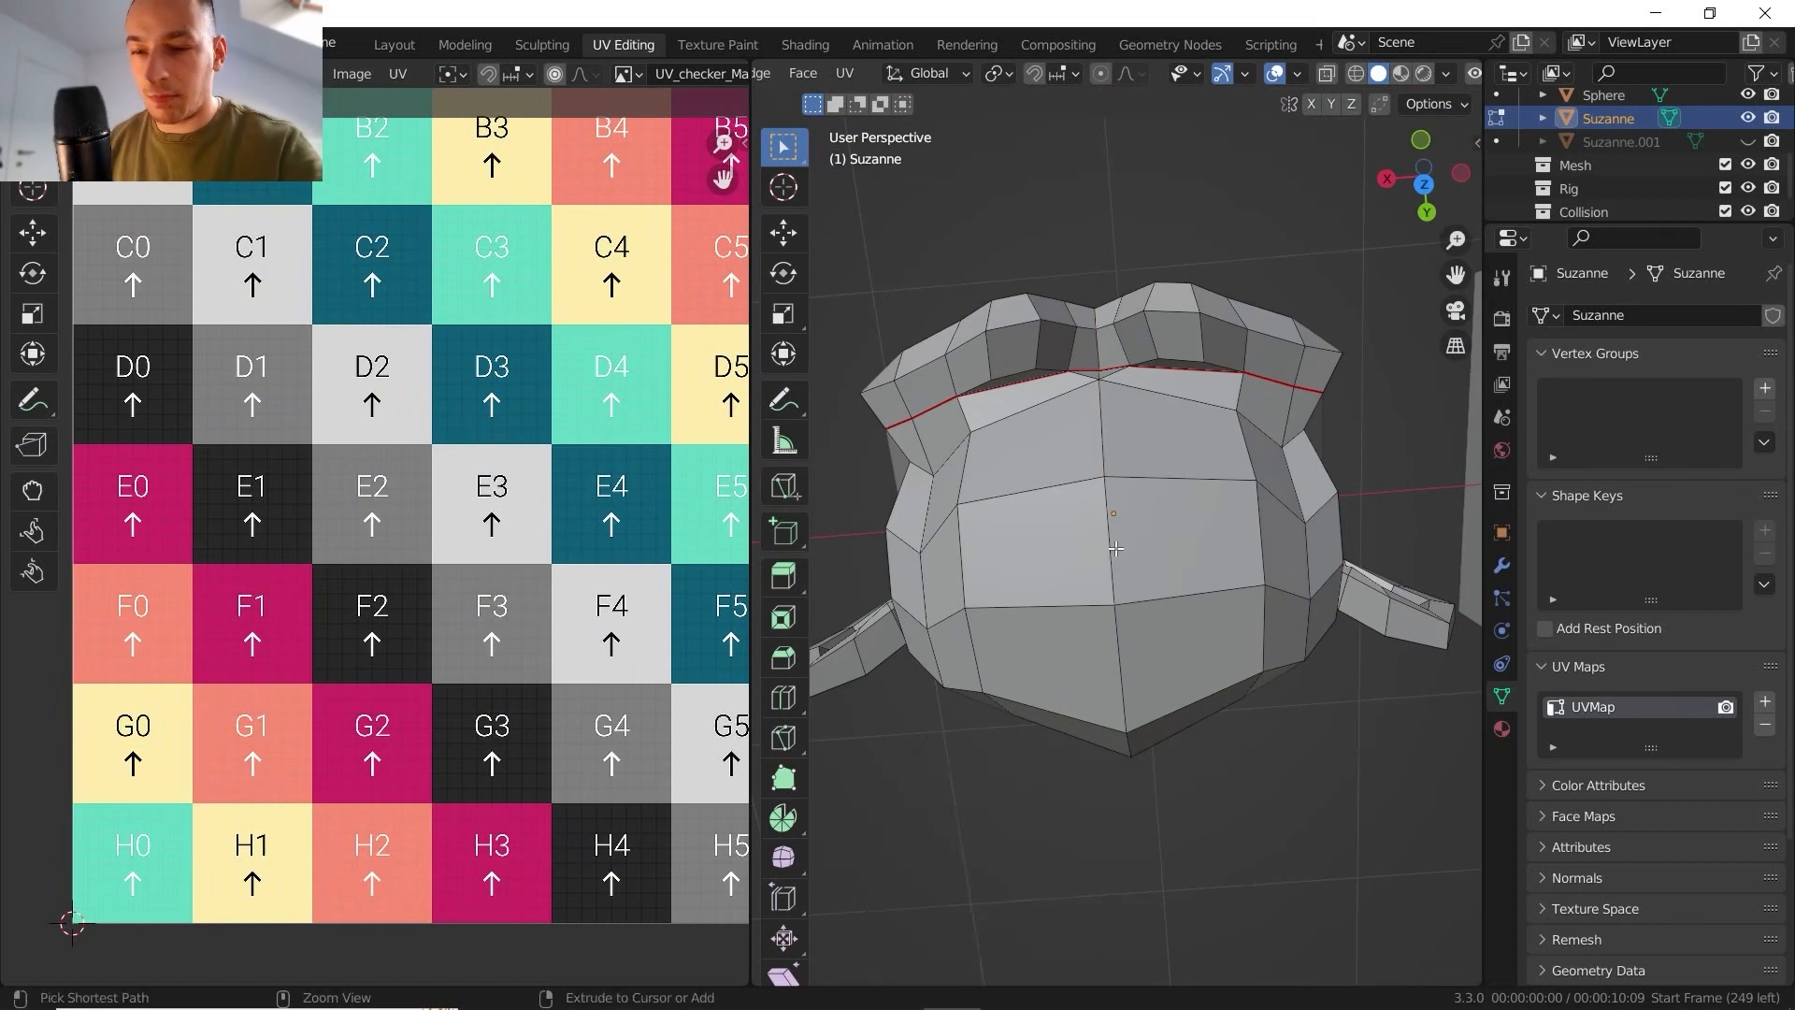
# - Mark a seam along the centre edges of the back of Suzanne's head, starting at the jaw
pyautogui.moveTo(1117, 560); pyautogui.dragTo(1115, 467, button='middle')
pyautogui.keyDown('shift'); pyautogui.moveTo(1117, 719); pyautogui.dragTo(1113, 581, button='middle'); pyautogui.keyUp('shift')
pyautogui.keyDown('ctrl'); pyautogui.click(1103, 609); pyautogui.keyUp('ctrl')
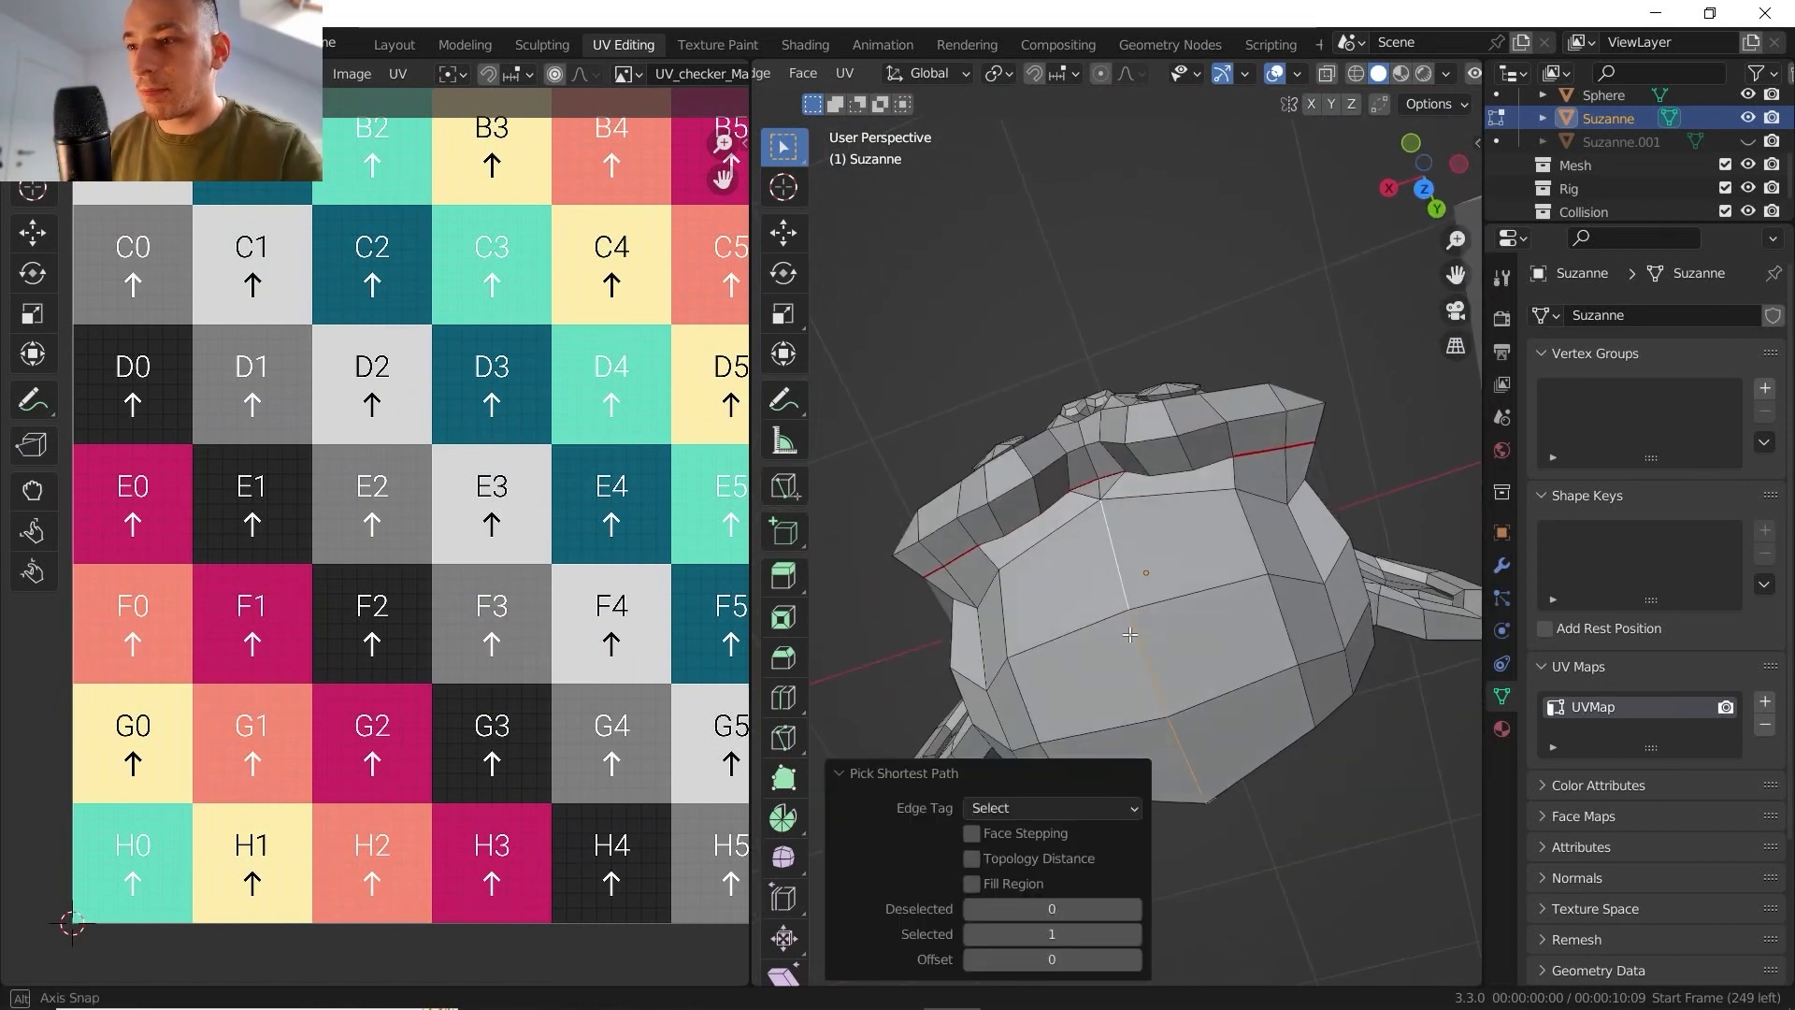
pyautogui.scroll(3, 1110, 523)
pyautogui.keyDown('shift'); pyautogui.click(1095, 464); pyautogui.keyUp('shift')
pyautogui.rightClick(1097, 509)
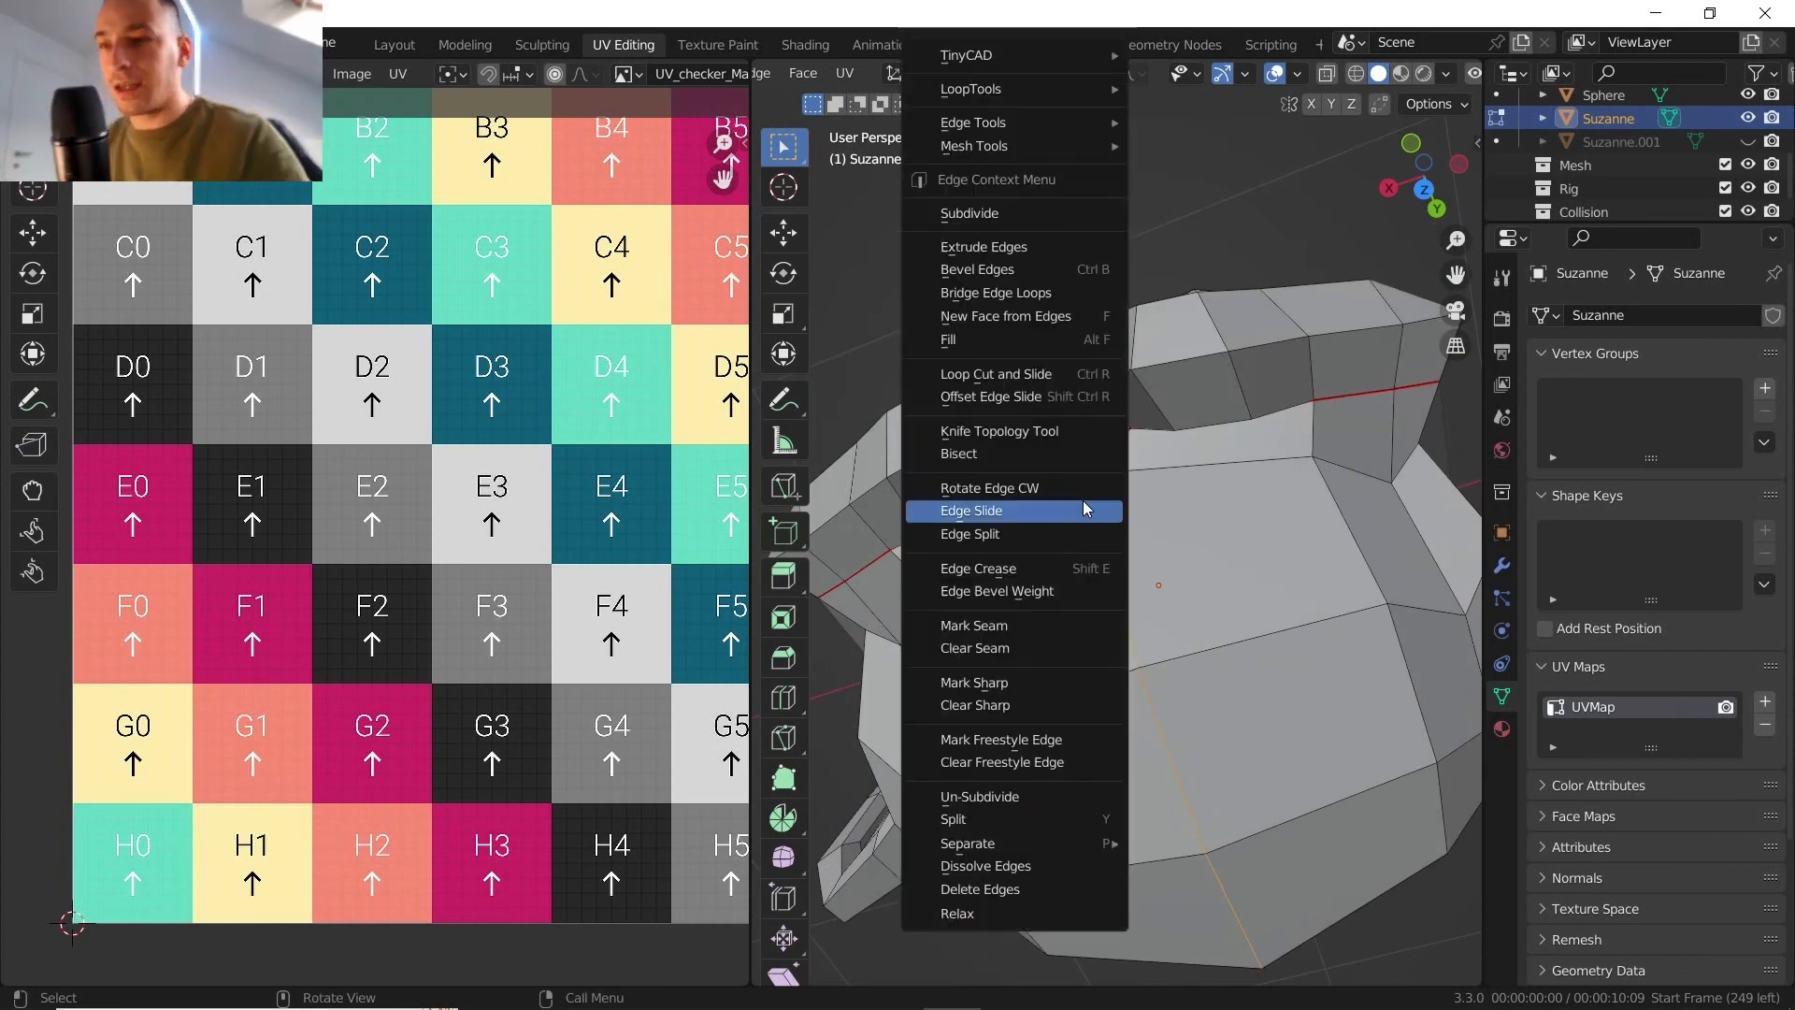
pyautogui.click(997, 626)
pyautogui.scroll(-4, 1047, 622)
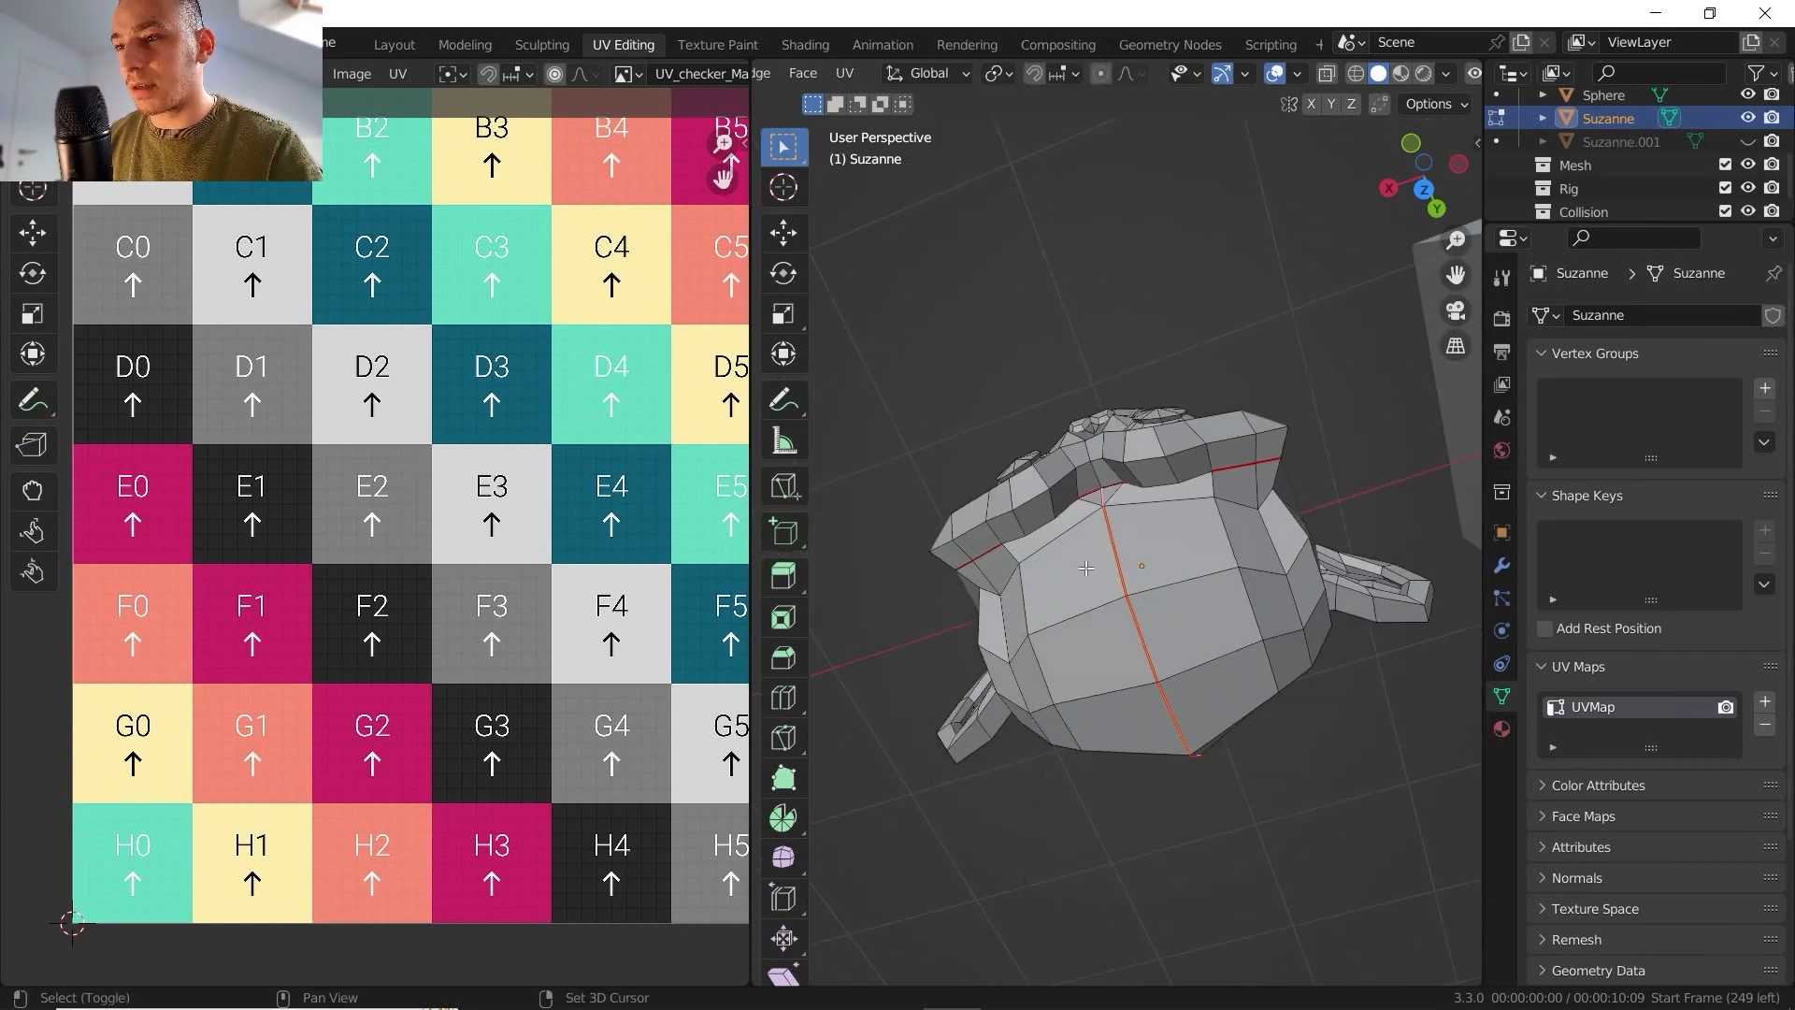
# - Mark a seam along the edges behind the base of one of Suzanne's ears
pyautogui.keyDown('shift'); pyautogui.moveTo(1075, 654); pyautogui.dragTo(1120, 561, button='middle'); pyautogui.keyUp('shift')
pyautogui.moveTo(1136, 612)
pyautogui.mouseDown(button='middle')
pyautogui.moveTo(1137, 487)
pyautogui.moveTo(1055, 565)
pyautogui.moveTo(973, 396)
pyautogui.moveTo(986, 280)
pyautogui.moveTo(1165, 453)
pyautogui.moveTo(1126, 561)
pyautogui.moveTo(1094, 473)
pyautogui.moveTo(1139, 631)
pyautogui.mouseUp(button='middle')
pyautogui.scroll(2, 1043, 559)
pyautogui.click(1030, 550)
pyautogui.scroll(2, 1166, 452)
pyautogui.keyDown('alt'); pyautogui.click(1121, 577); pyautogui.keyUp('alt')
pyautogui.hotkey('ctrl', 'z')
pyautogui.scroll(-2, 1129, 556)
pyautogui.scroll(1, 1138, 631)
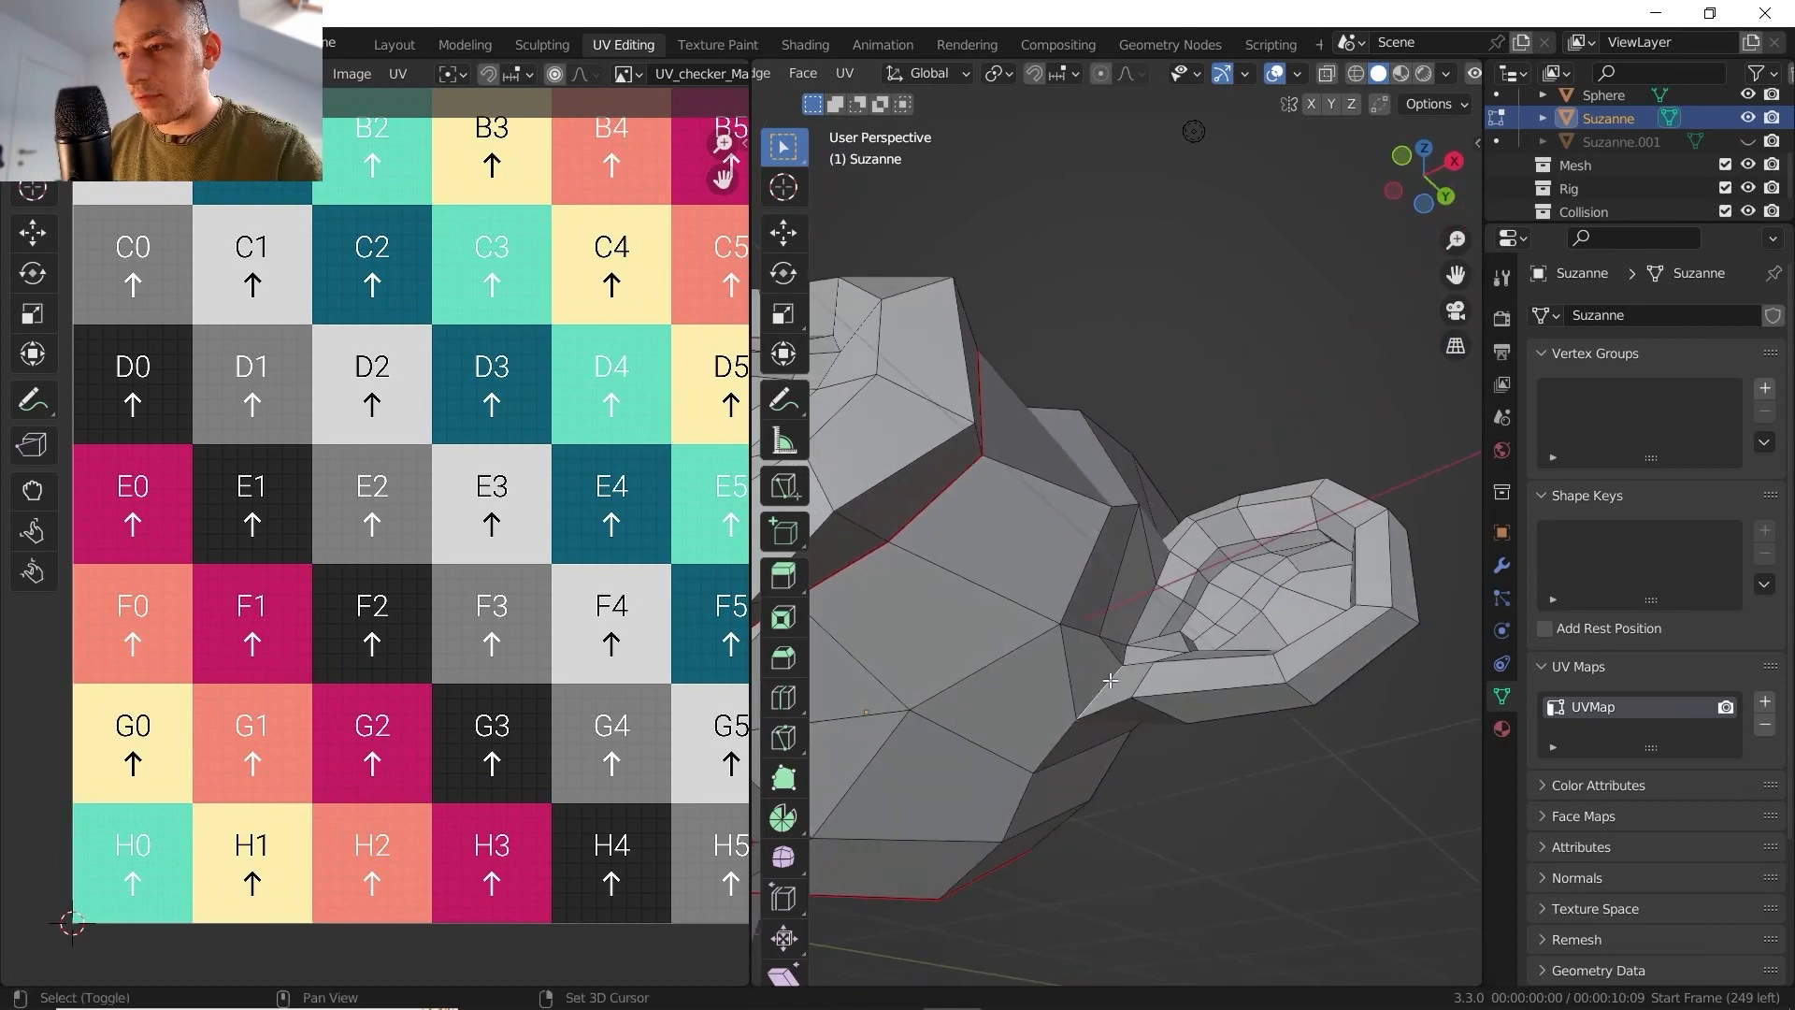
pyautogui.moveTo(1158, 565); pyautogui.dragTo(1054, 547, button='middle')
pyautogui.rightClick(1076, 539)
pyautogui.click(1003, 623)
# - Mark a seam along the front edges at the base of the same ear
pyautogui.scroll(-2, 1014, 587)
pyautogui.keyDown('ctrl'); pyautogui.click(1057, 545); pyautogui.keyUp('ctrl')
pyautogui.rightClick(1056, 539)
pyautogui.click(1000, 624)
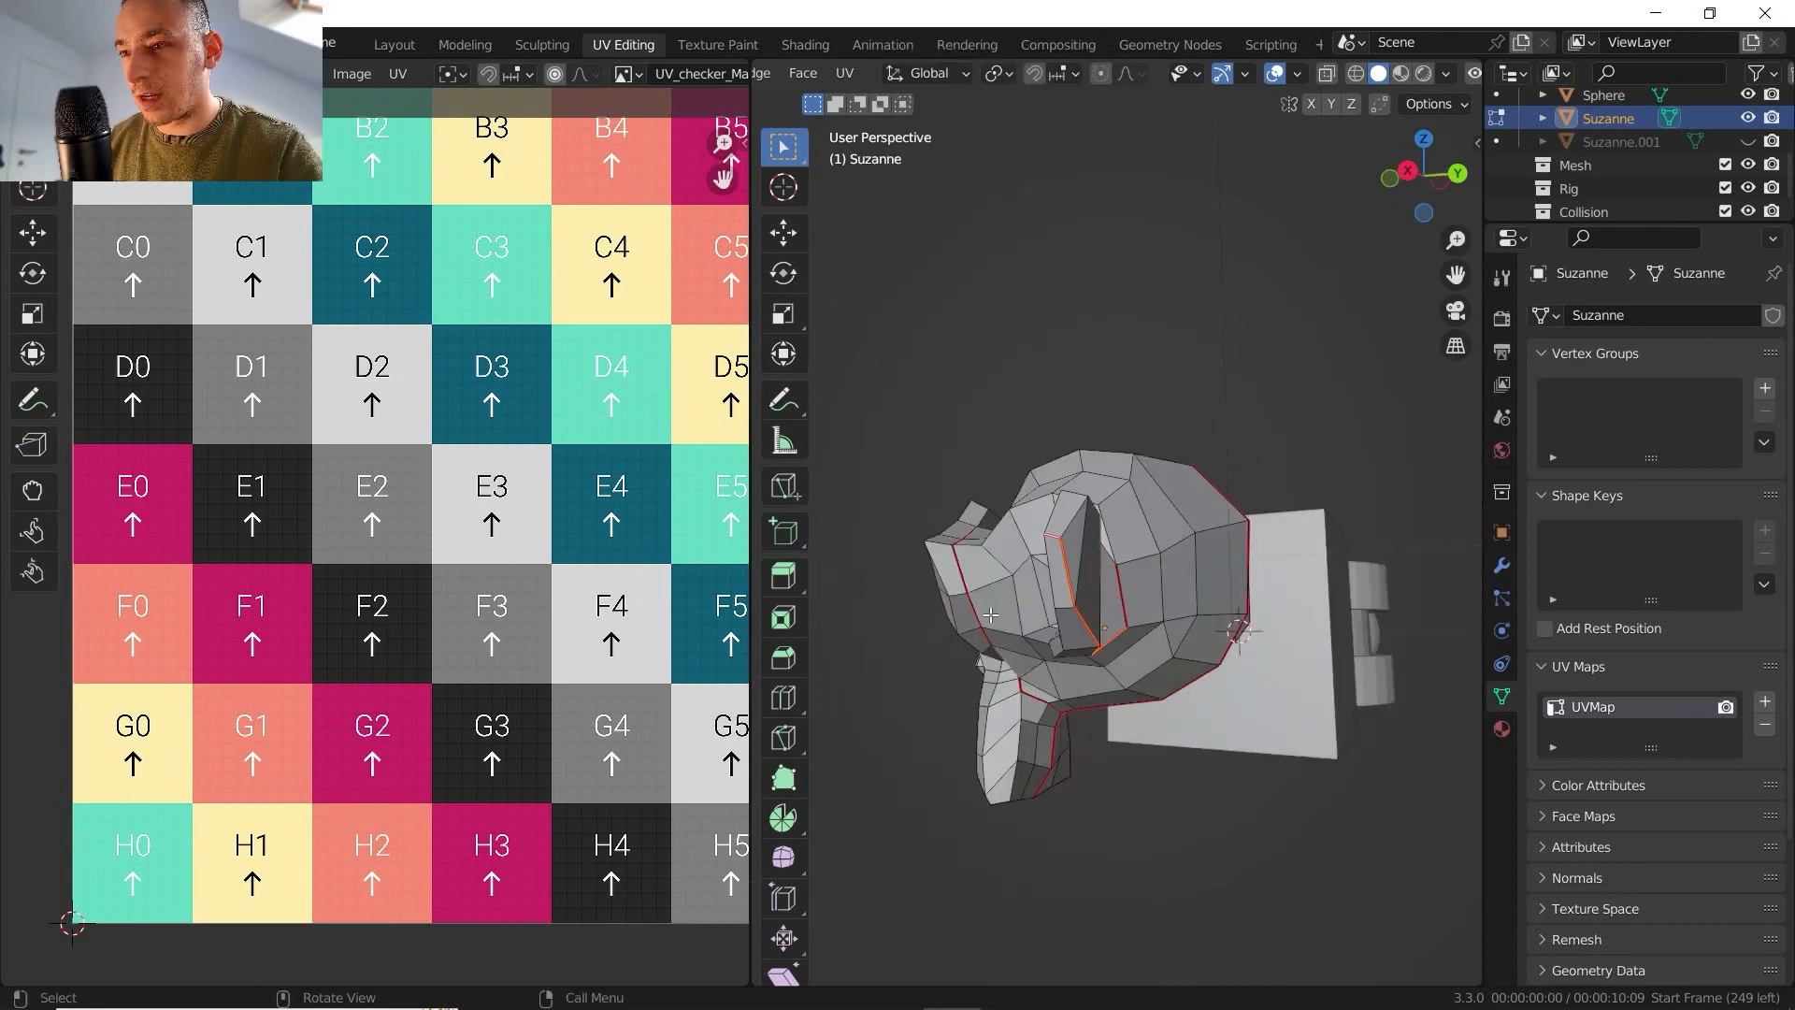
# - Select the whole mesh and unwrap it along the new head and ear seams with the Angle Based method and a 0.010 margin
pyautogui.press('a')
pyautogui.click(1003, 180)
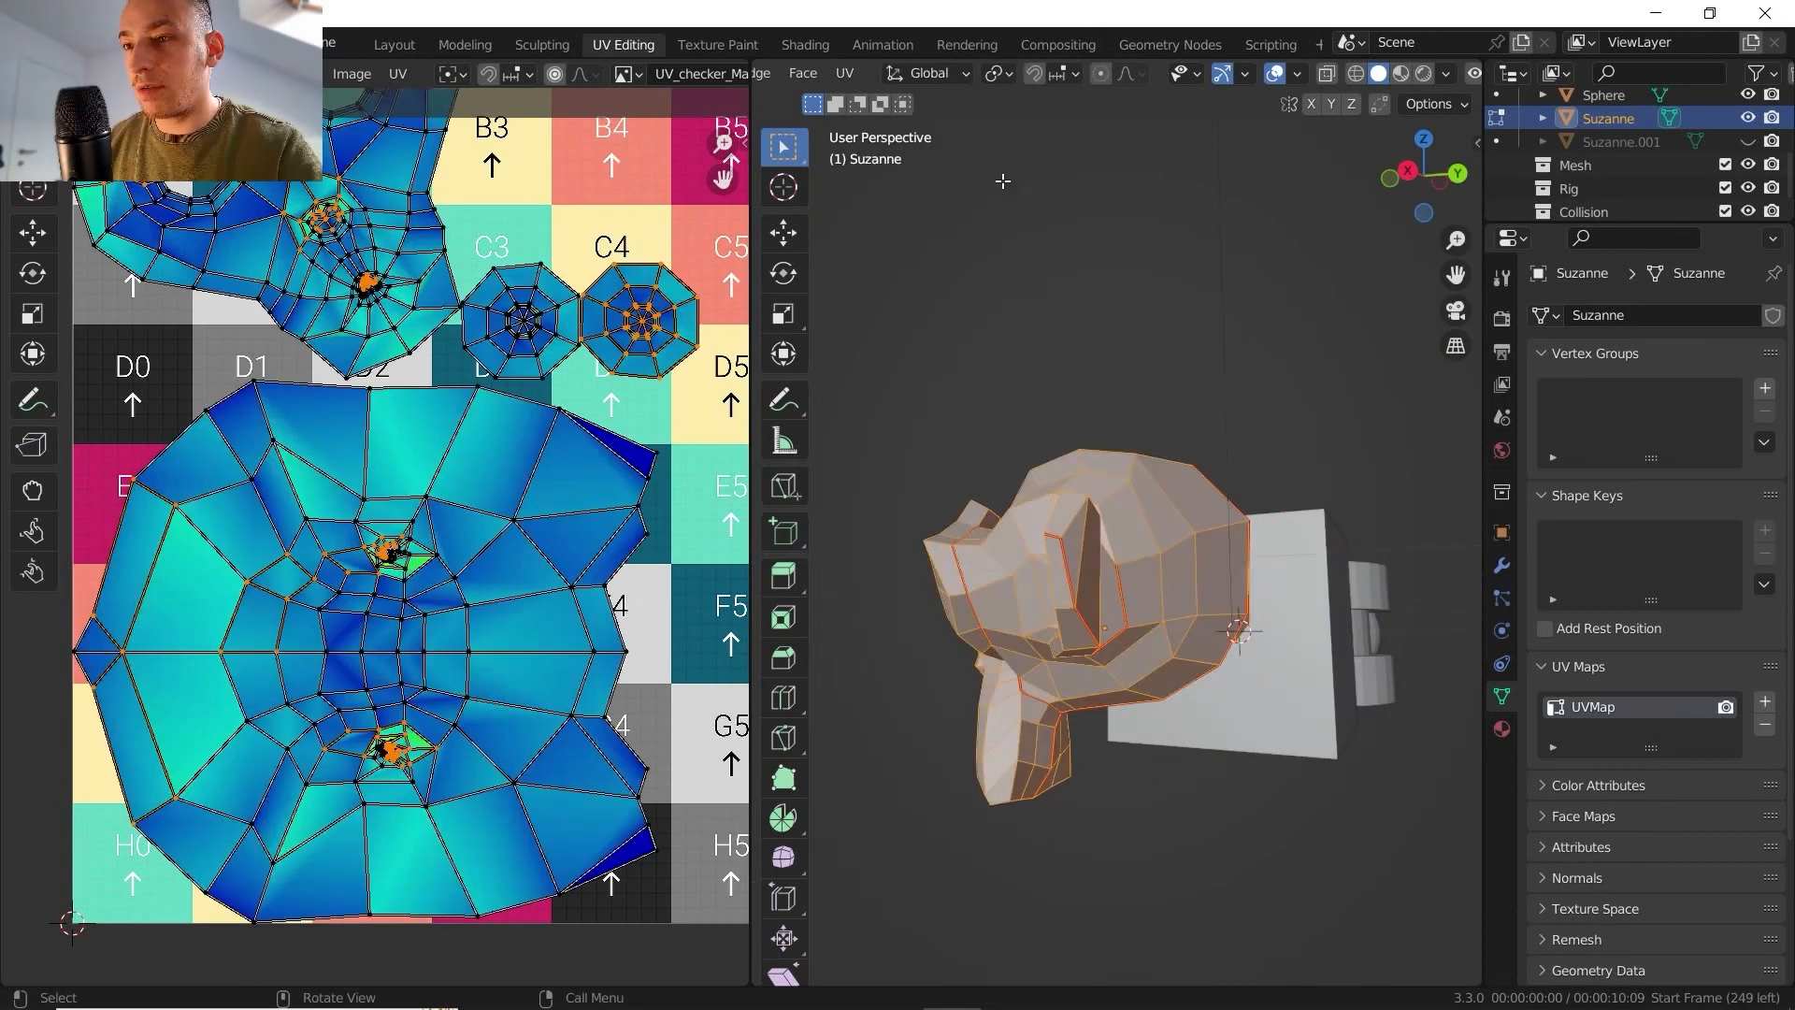
pyautogui.click(854, 77)
pyautogui.click(911, 102)
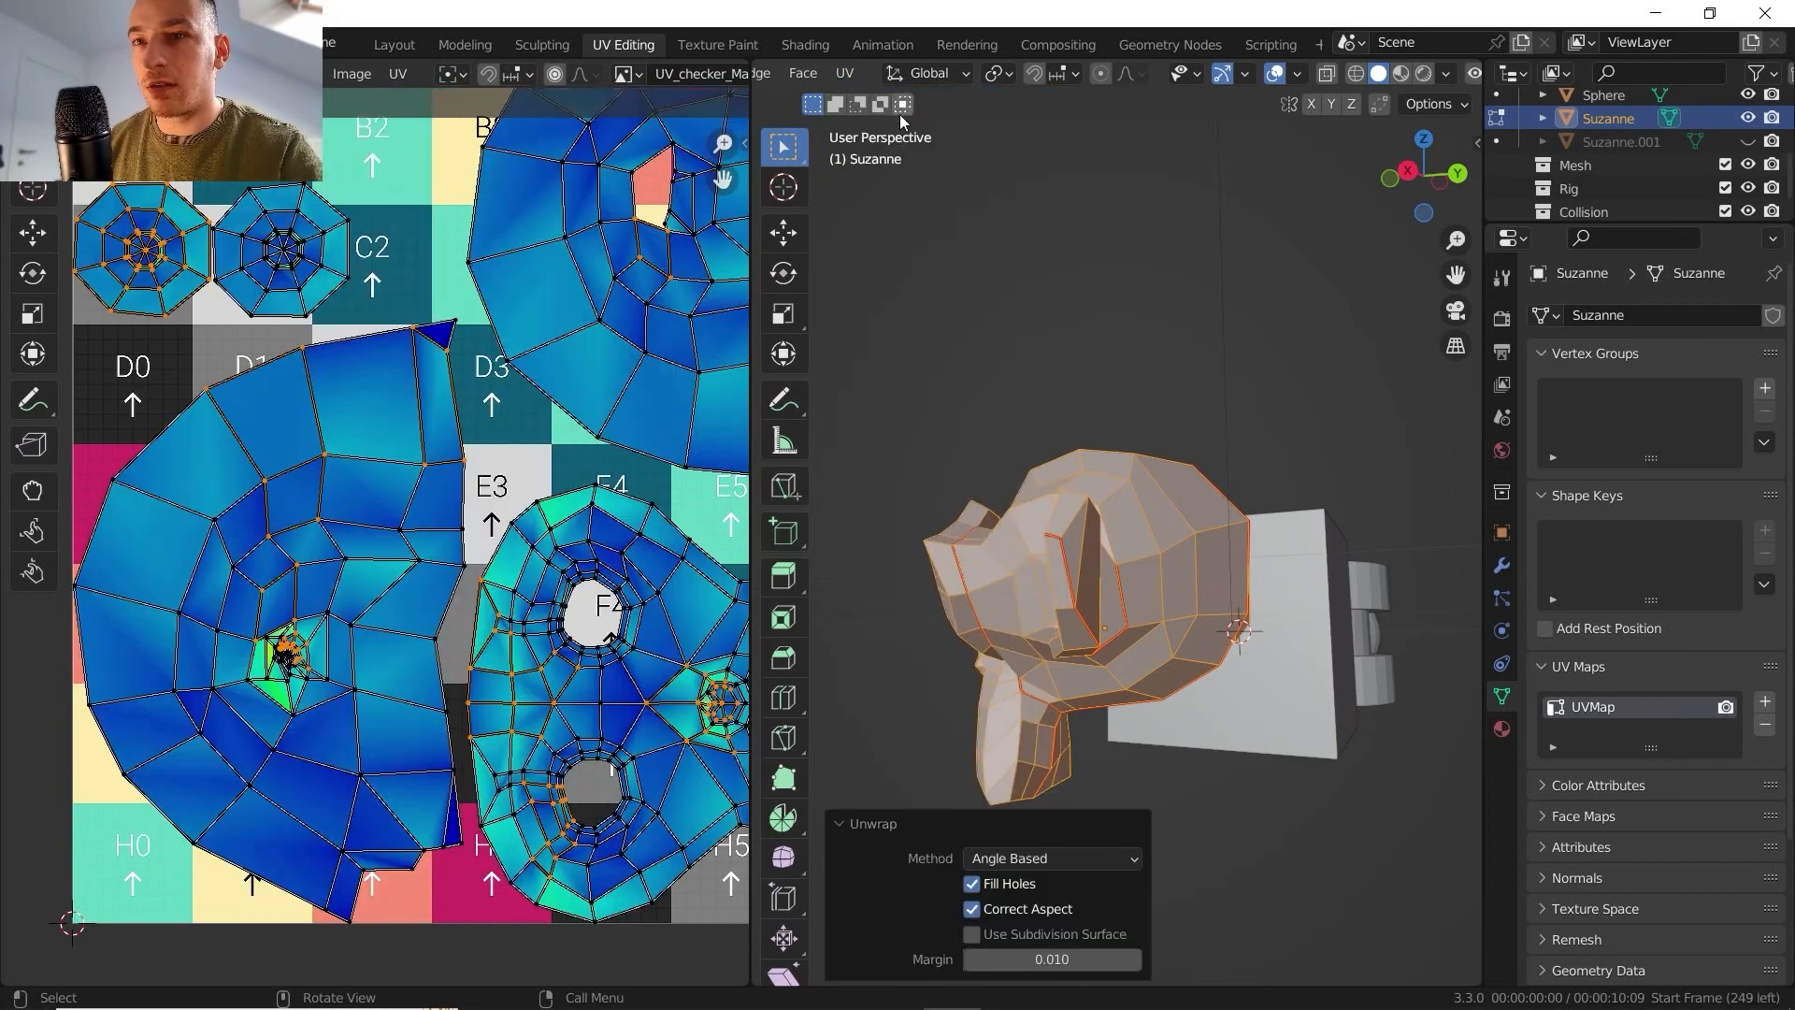
pyautogui.scroll(-6, 547, 459)
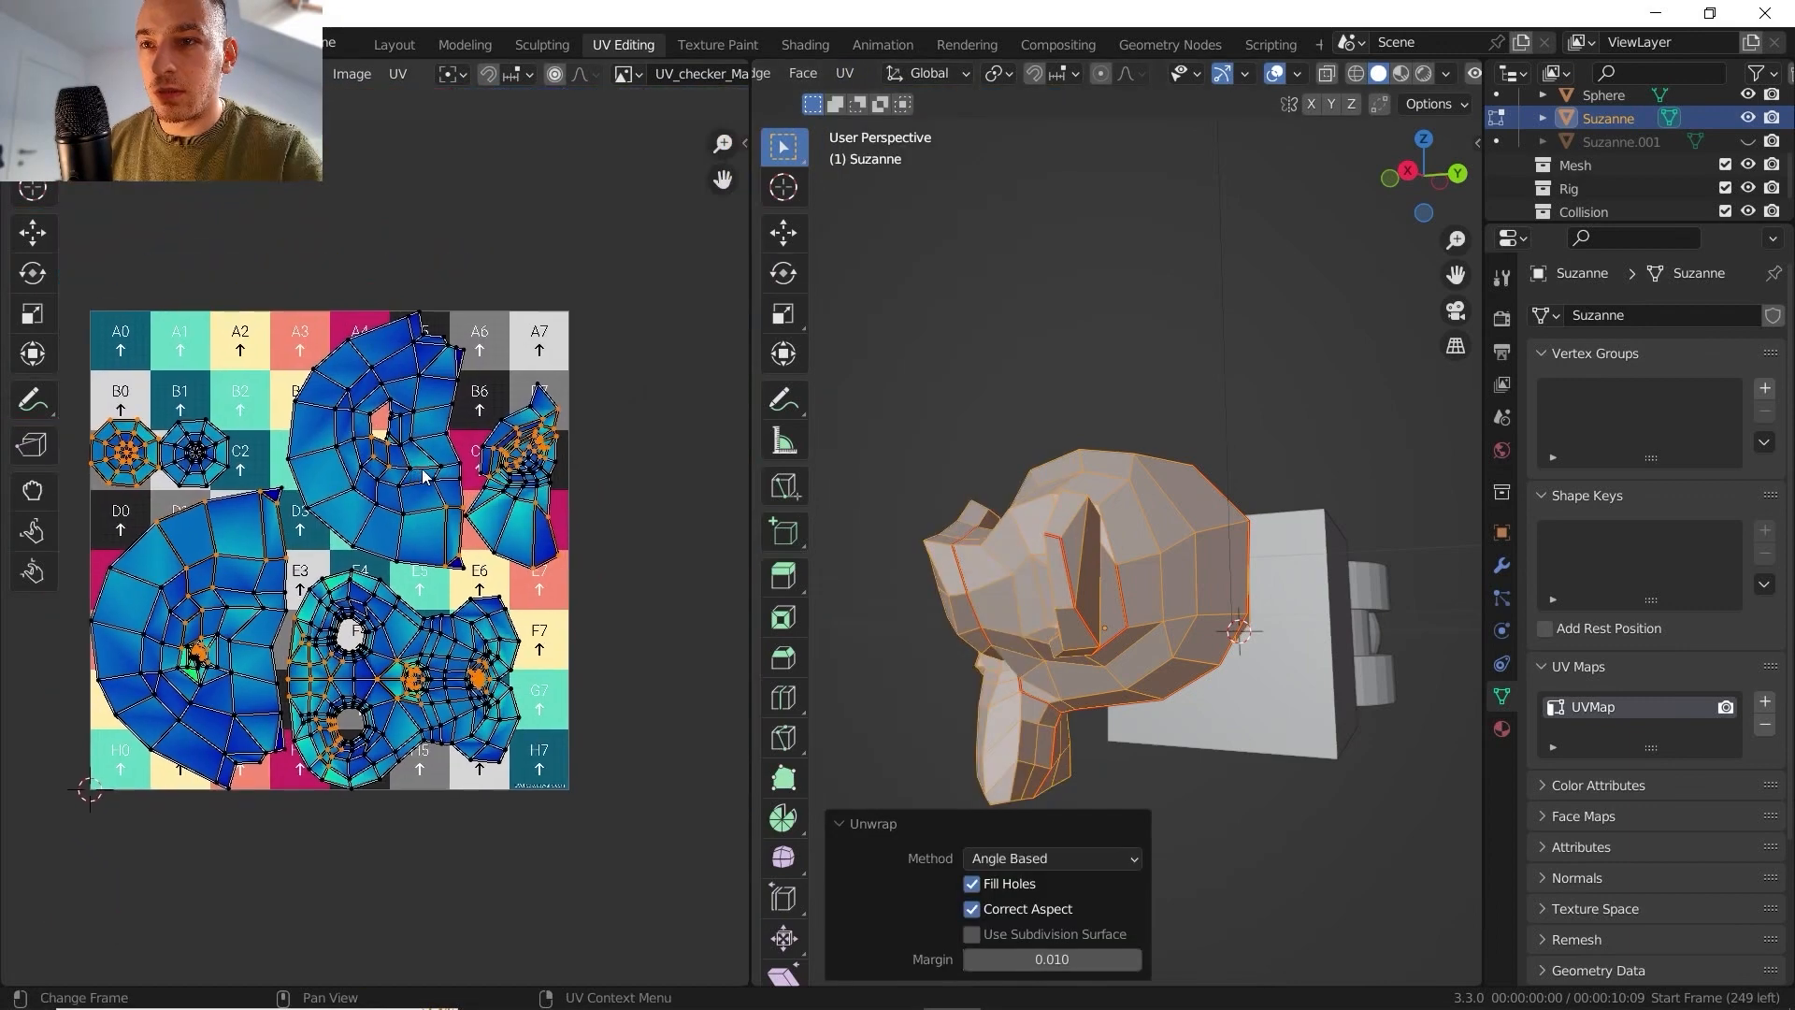
pyautogui.scroll(8, 418, 471)
pyautogui.keyDown('shift'); pyautogui.moveTo(419, 470); pyautogui.dragTo(82, 592, button='middle'); pyautogui.keyUp('shift')
pyautogui.scroll(3, 318, 525)
pyautogui.scroll(-4, 382, 475)
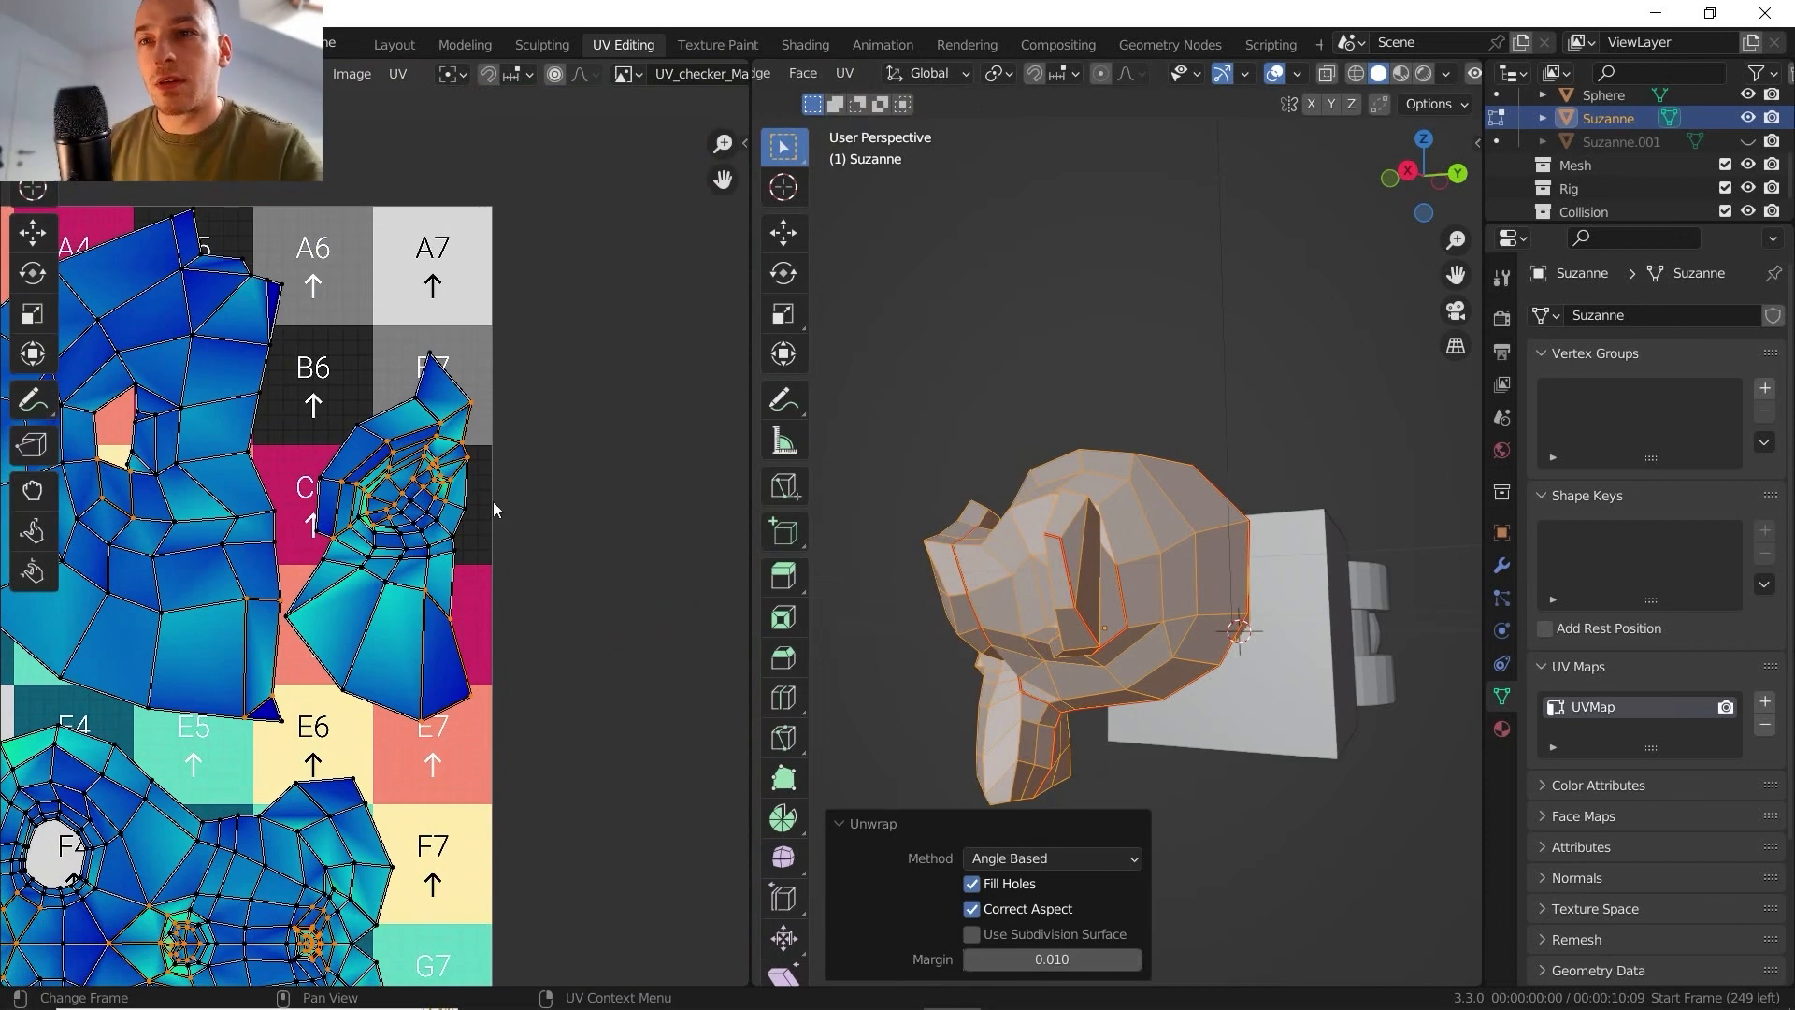
pyautogui.scroll(3, 443, 558)
# - Inspect the checker texture on Suzanne's head and ears in Object Mode with Material Preview shading
pyautogui.press('Tab')
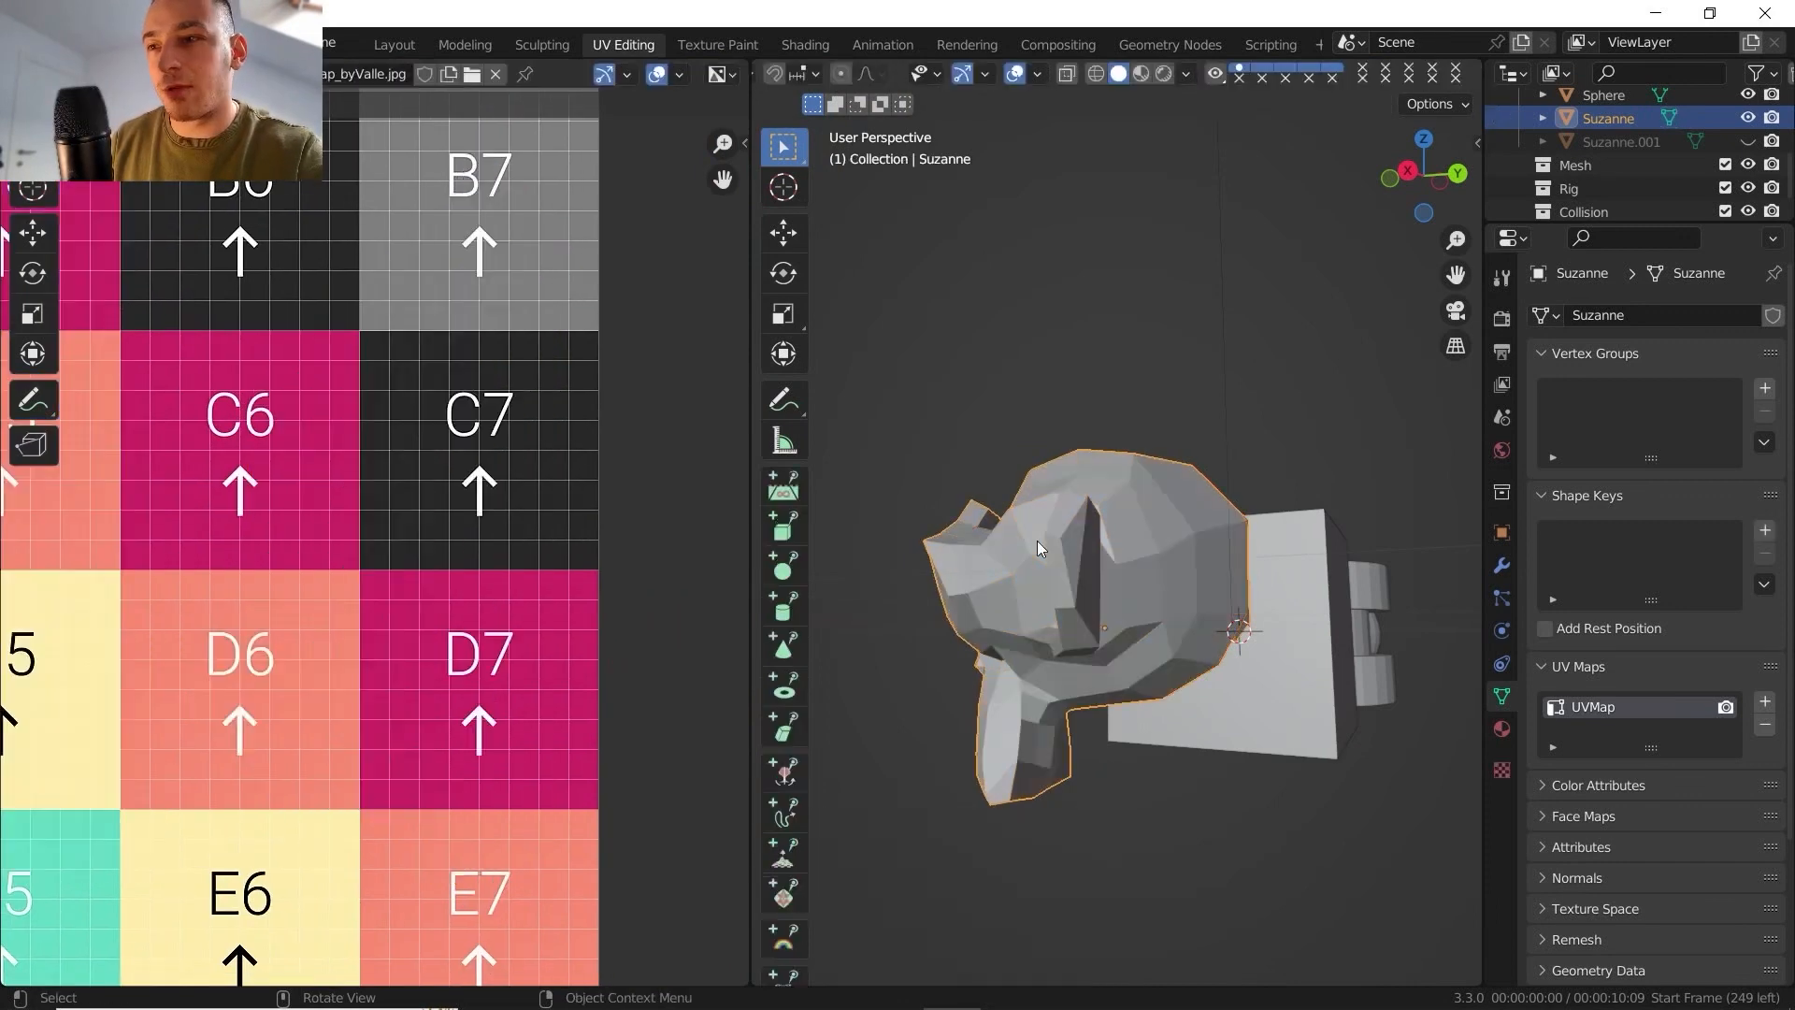
pyautogui.click(1140, 73)
pyautogui.moveTo(1087, 327); pyautogui.dragTo(1077, 461, button='middle')
pyautogui.rightClick(1113, 474)
pyautogui.click(1107, 422)
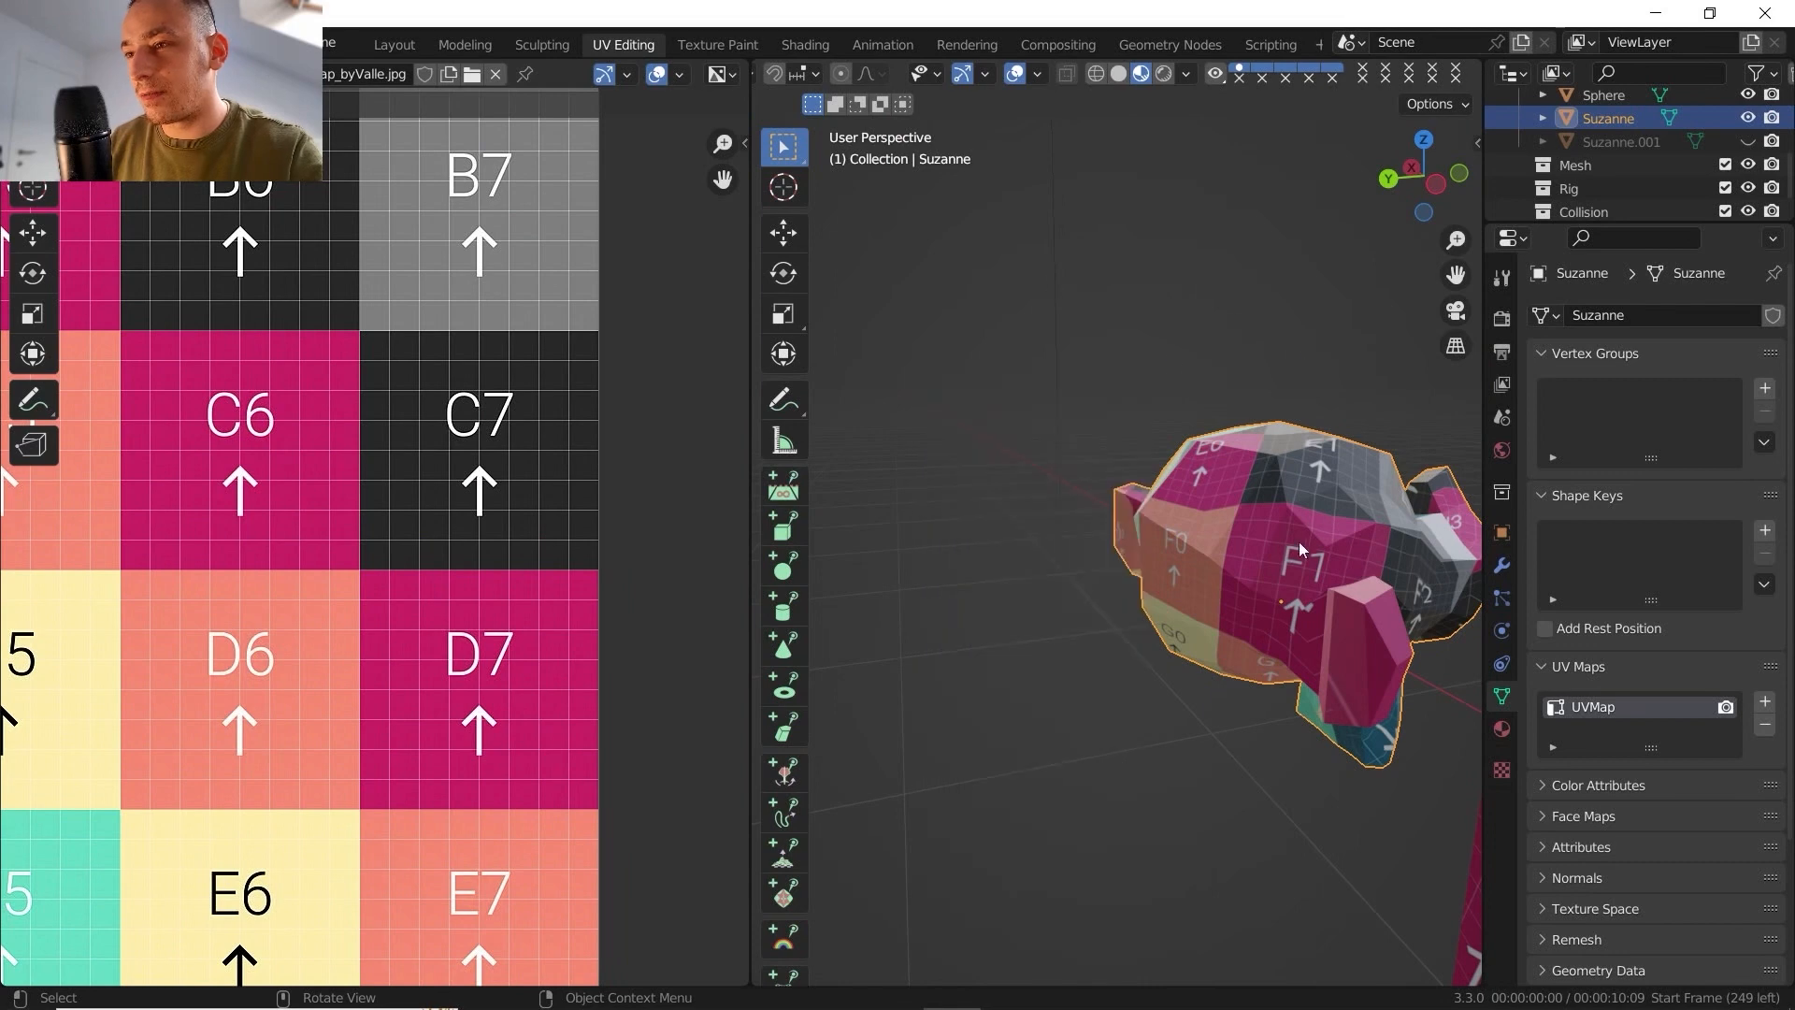
pyautogui.moveTo(1299, 541); pyautogui.dragTo(1198, 444, button='middle')
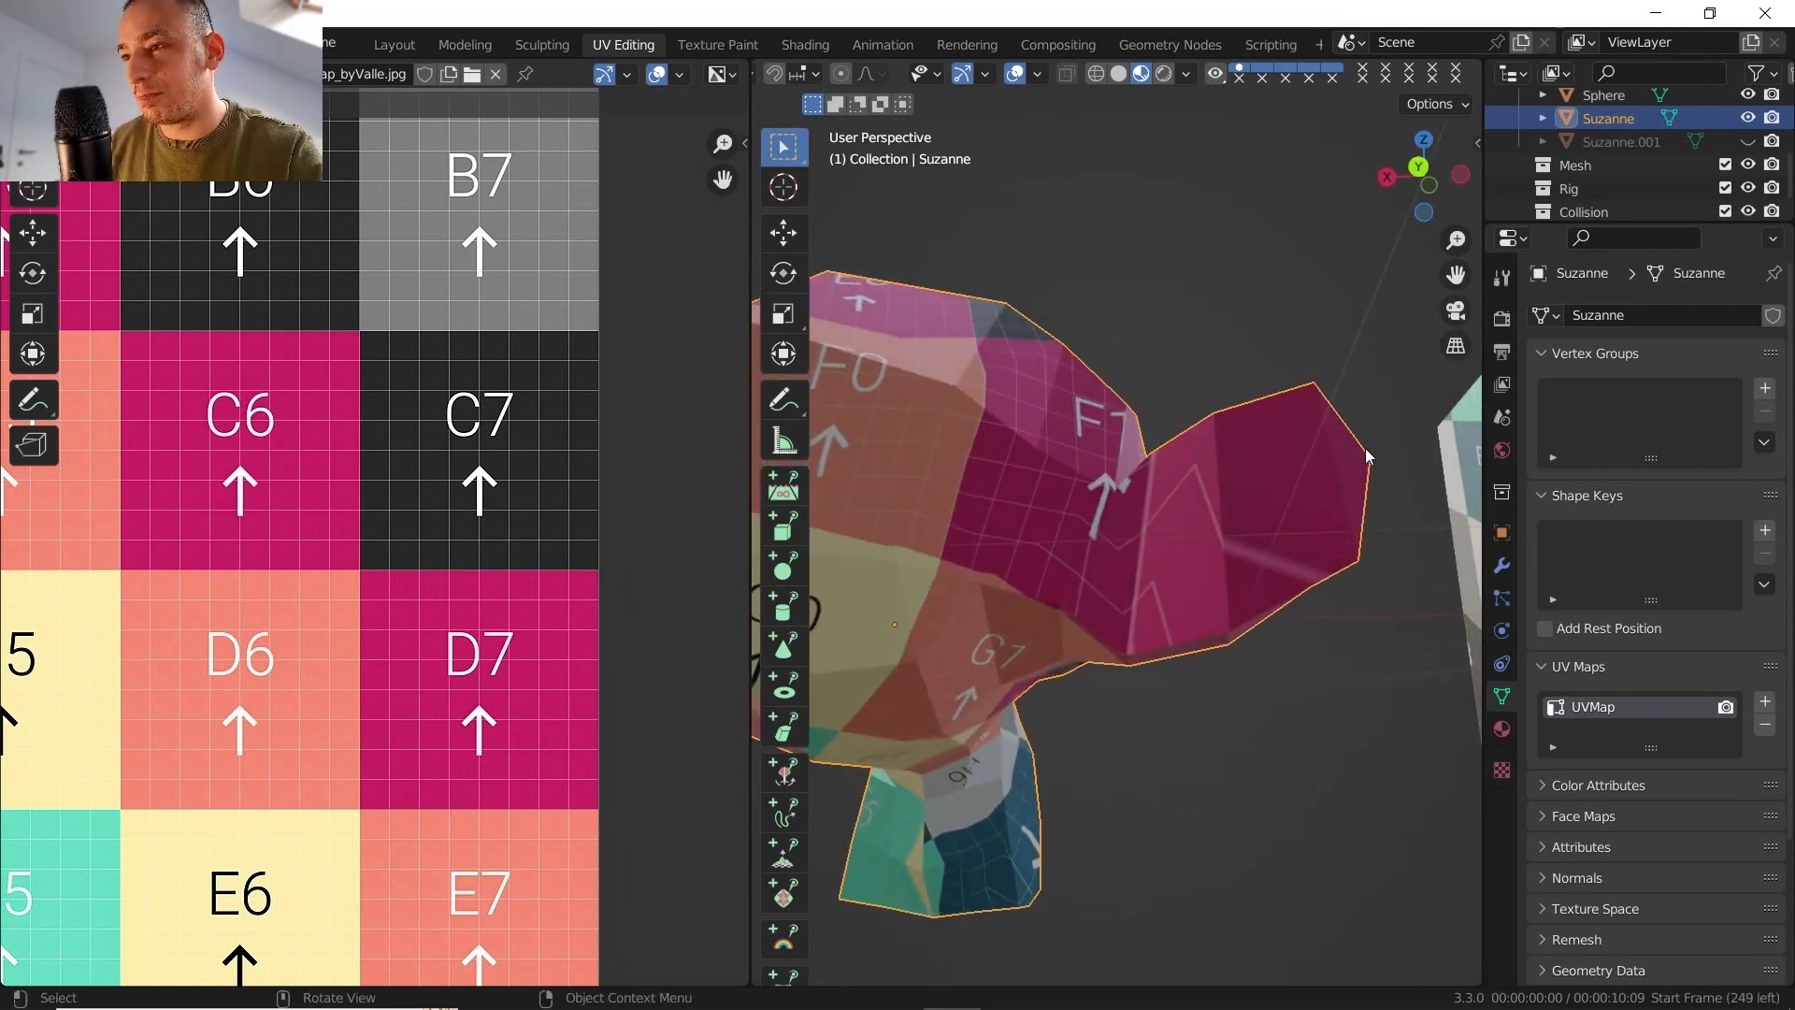
pyautogui.moveTo(1068, 589); pyautogui.dragTo(1215, 598, button='middle')
# - Return to Edit Mode and mark a seam along the cheek edge running from the existing jaw seam toward Suzanne's nose
pyautogui.press('Tab')
pyautogui.moveTo(1079, 553); pyautogui.dragTo(1147, 479, button='middle')
pyautogui.hotkey('alt', 'a')
pyautogui.keyDown('ctrl'); pyautogui.click(1239, 487); pyautogui.keyUp('ctrl')
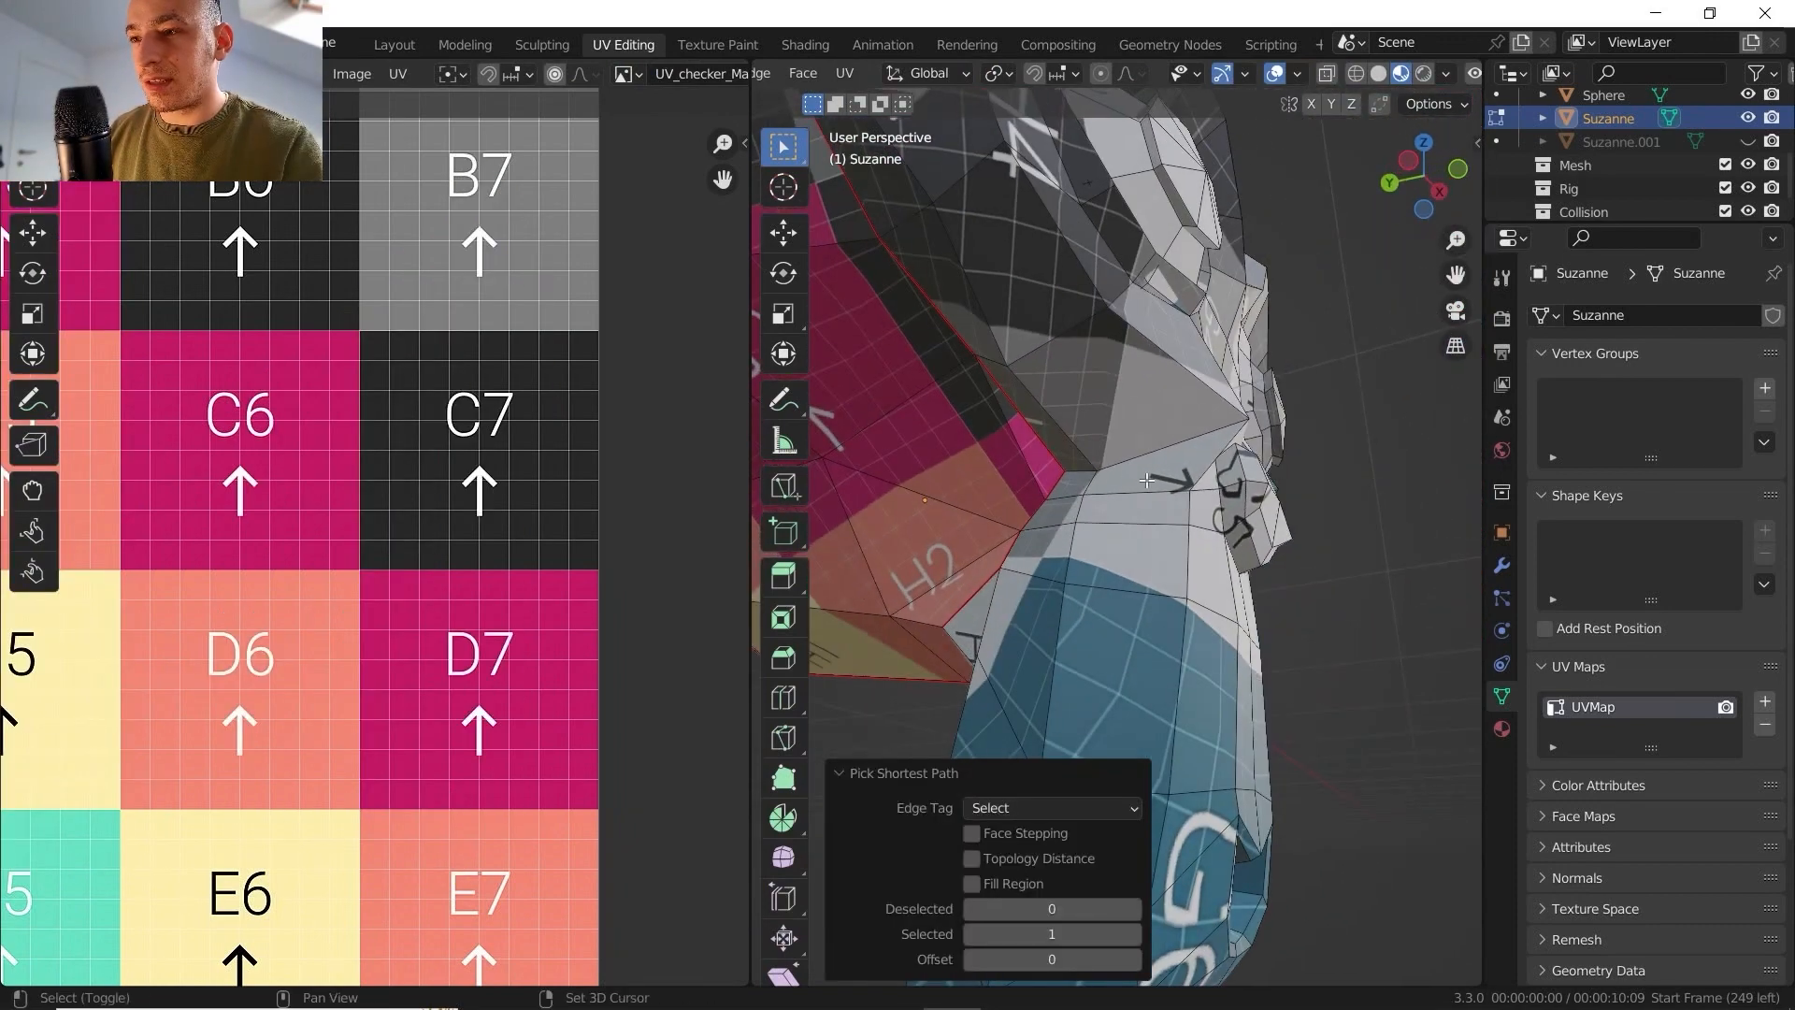
pyautogui.click(1081, 471)
pyautogui.rightClick(1141, 466)
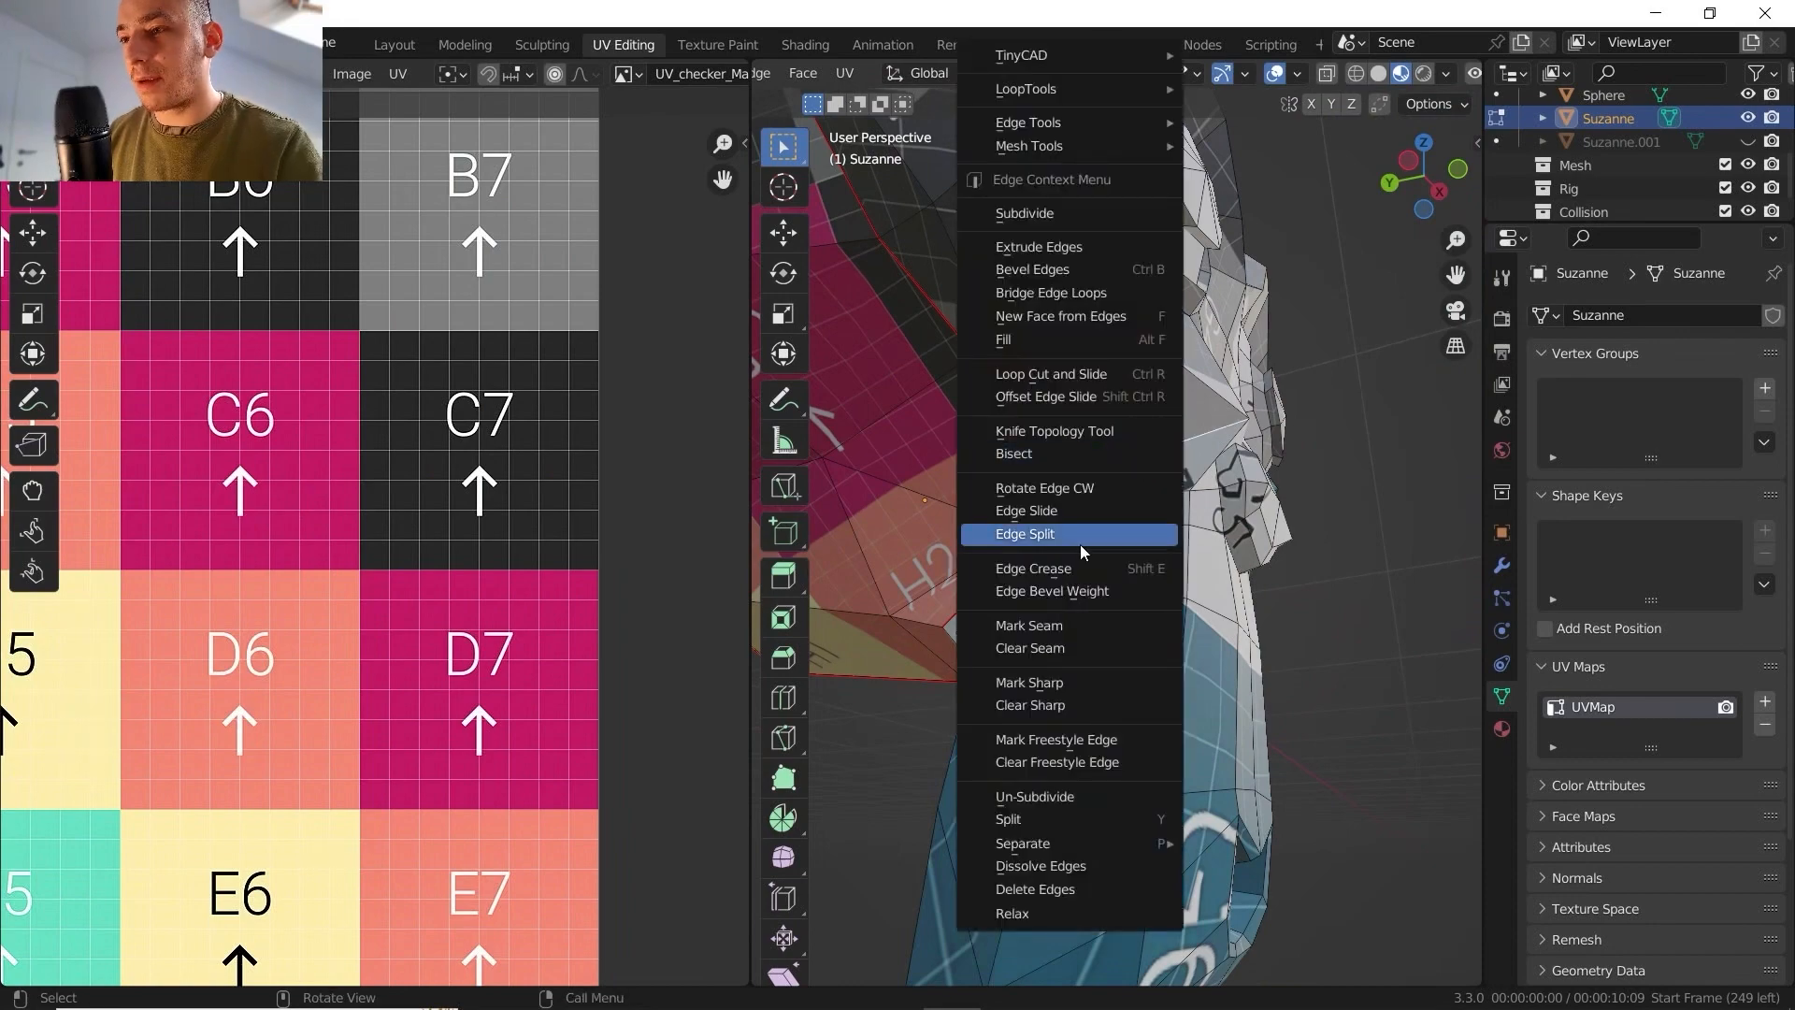
pyautogui.click(1061, 625)
# - Select all of Suzanne and unwrap the mesh with the added cheek seam, using Angle Based and a 0.010 margin
pyautogui.press('a')
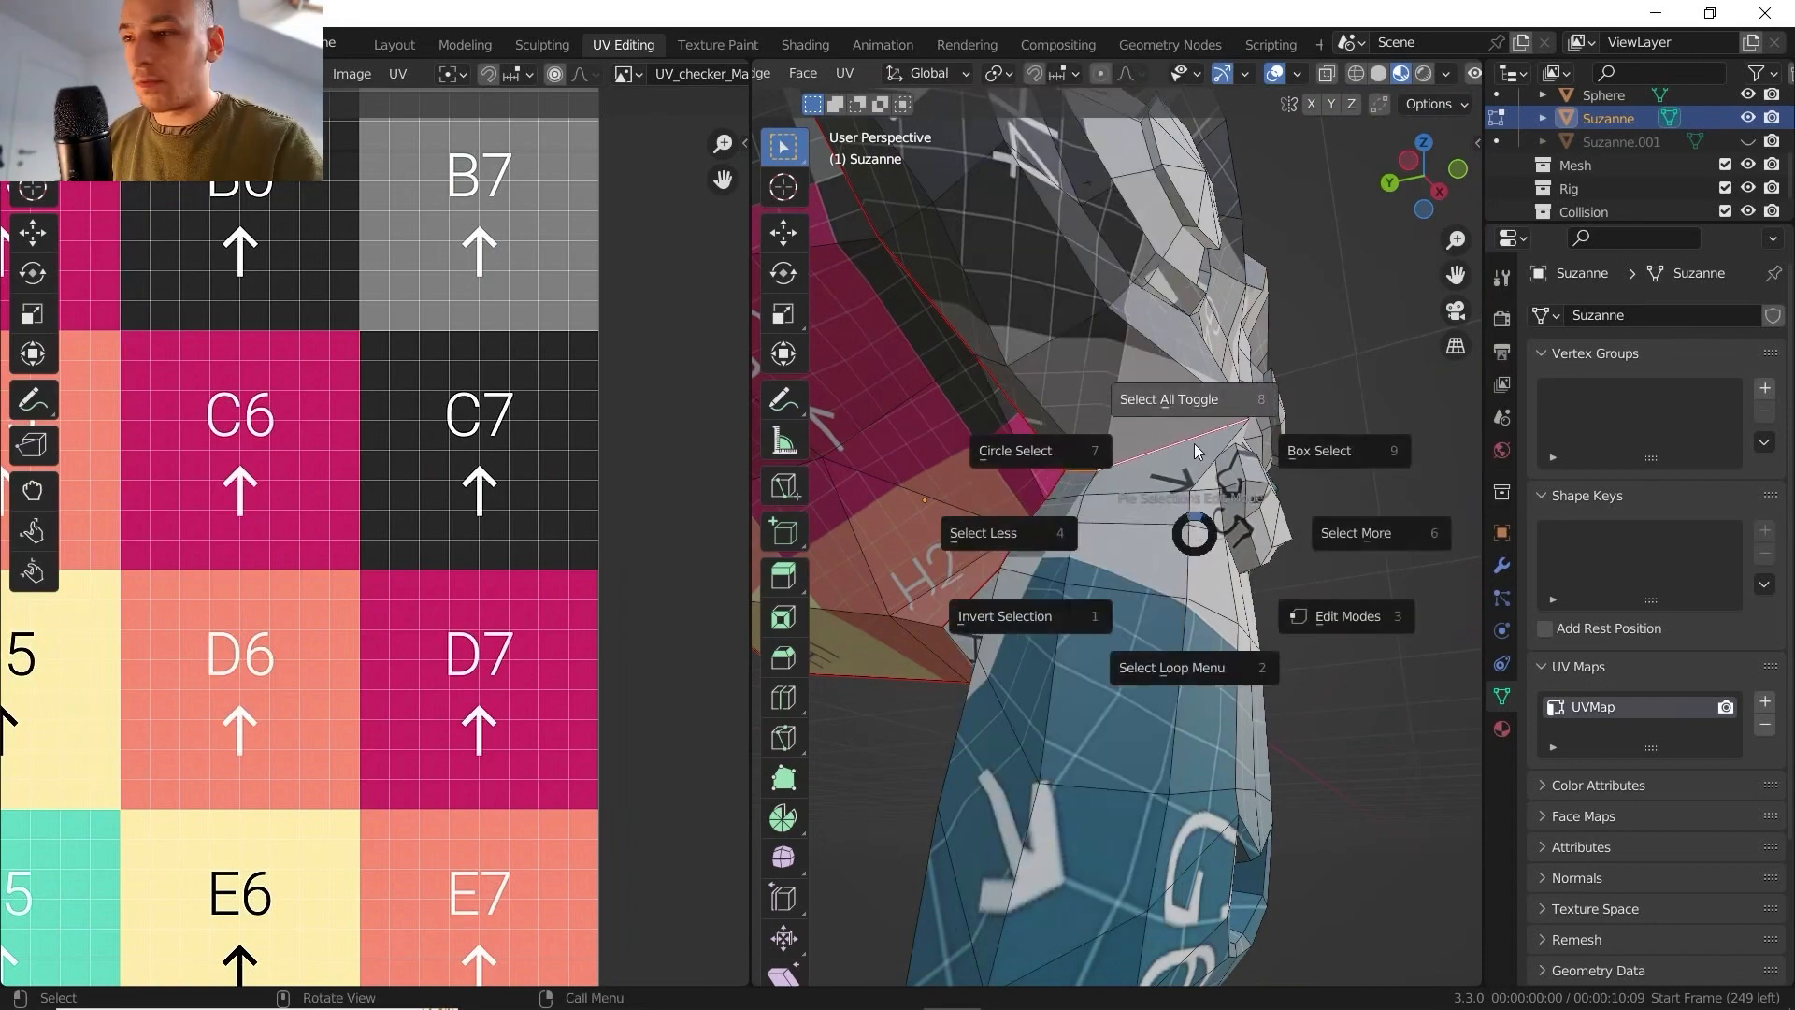
pyautogui.click(1192, 429)
pyautogui.press('a')
pyautogui.click(1190, 328)
pyautogui.scroll(-4, 1159, 374)
pyautogui.scroll(-7, 430, 509)
pyautogui.scroll(4, 404, 522)
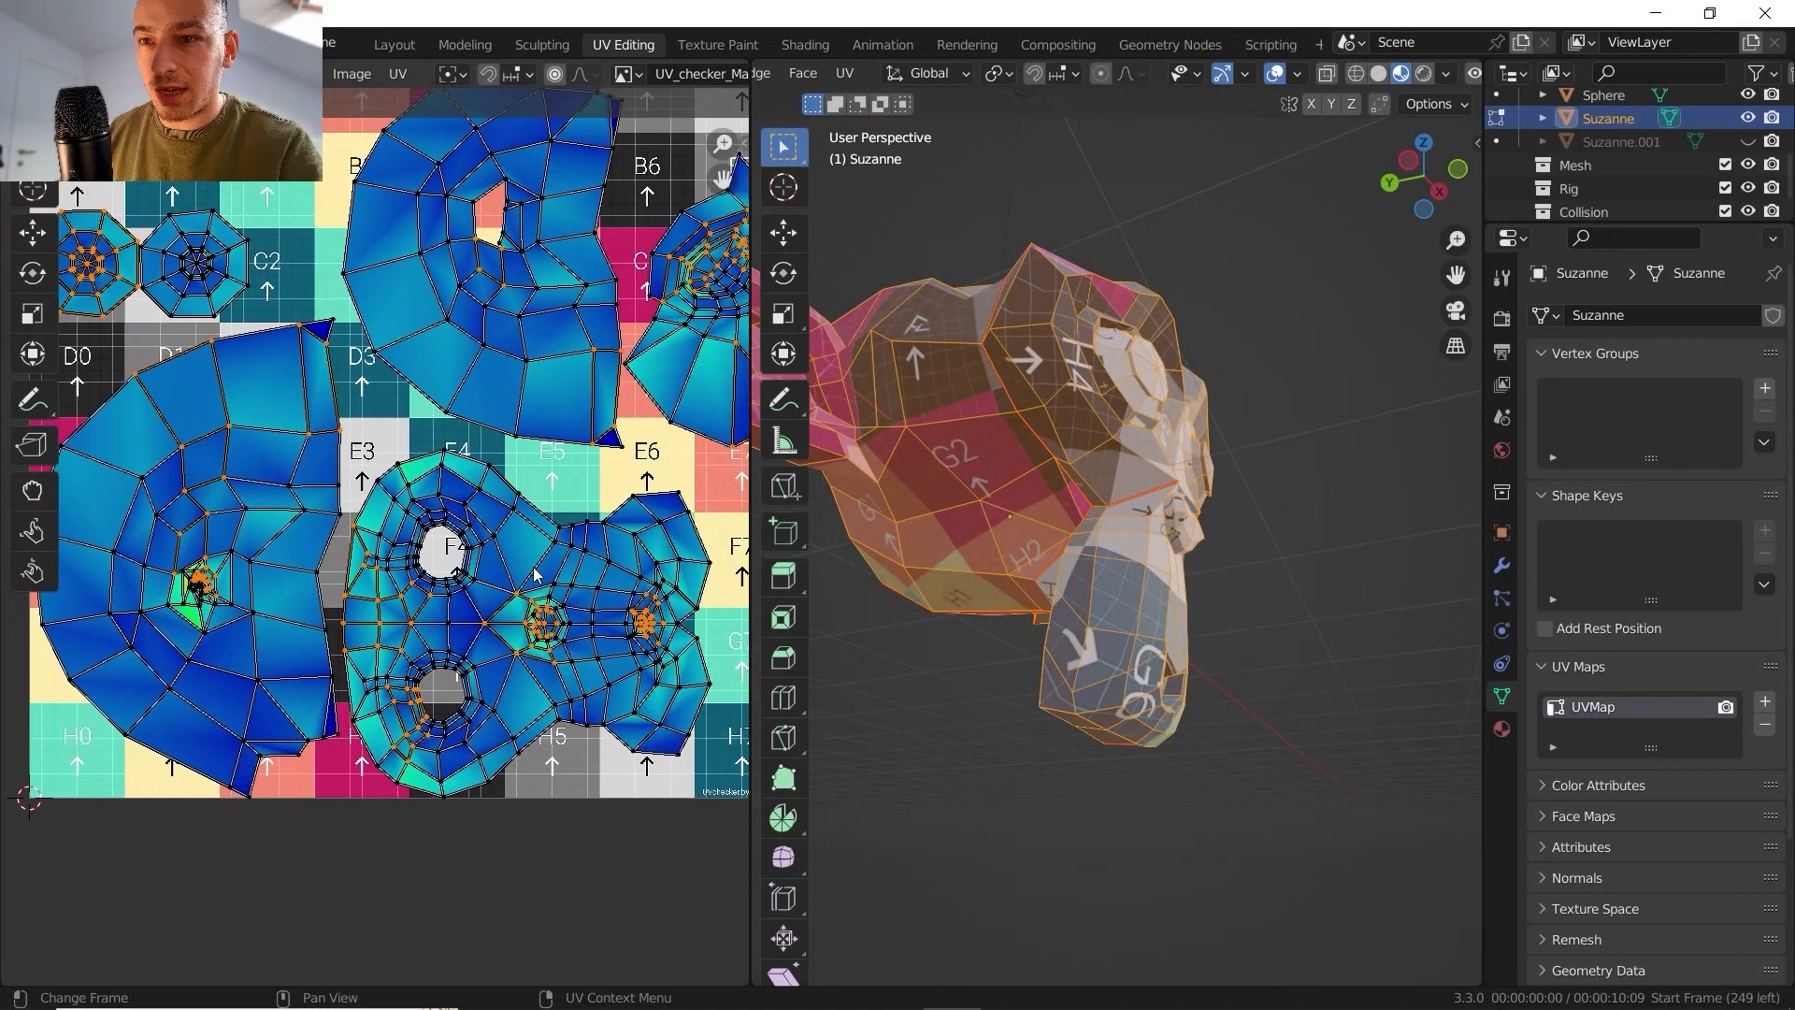
pyautogui.click(857, 74)
pyautogui.click(877, 110)
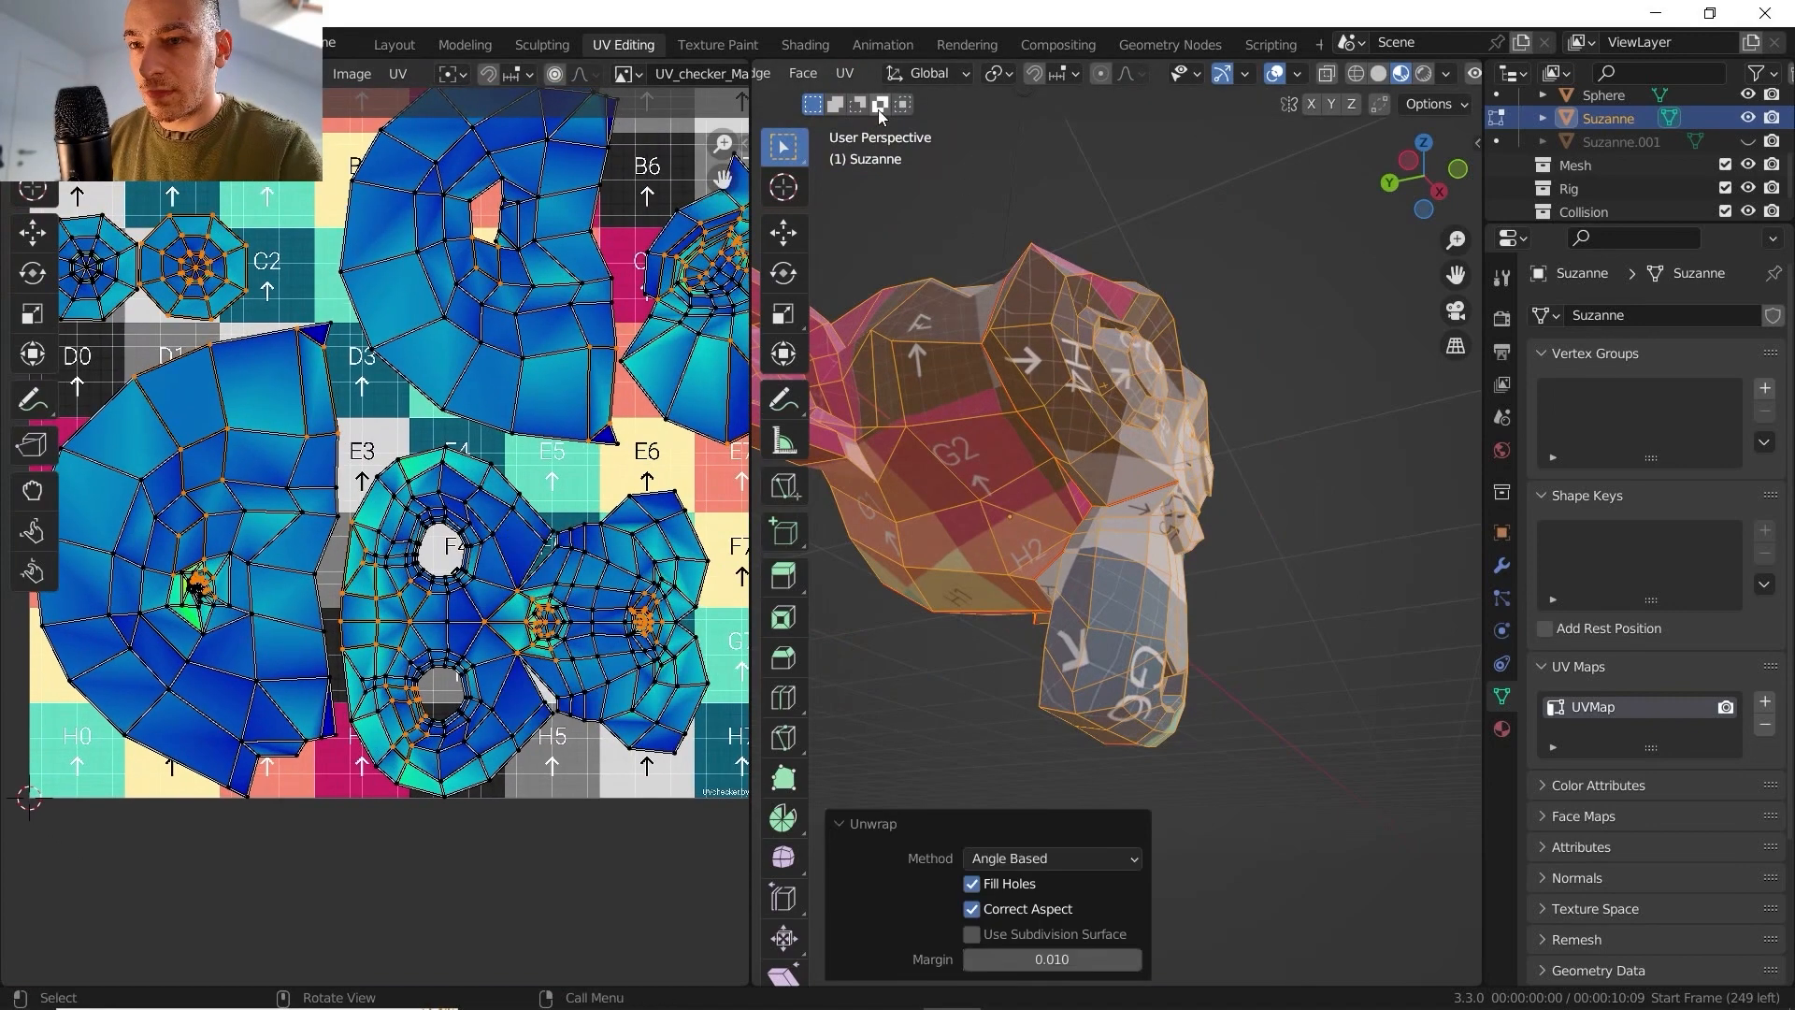
pyautogui.scroll(6, 559, 539)
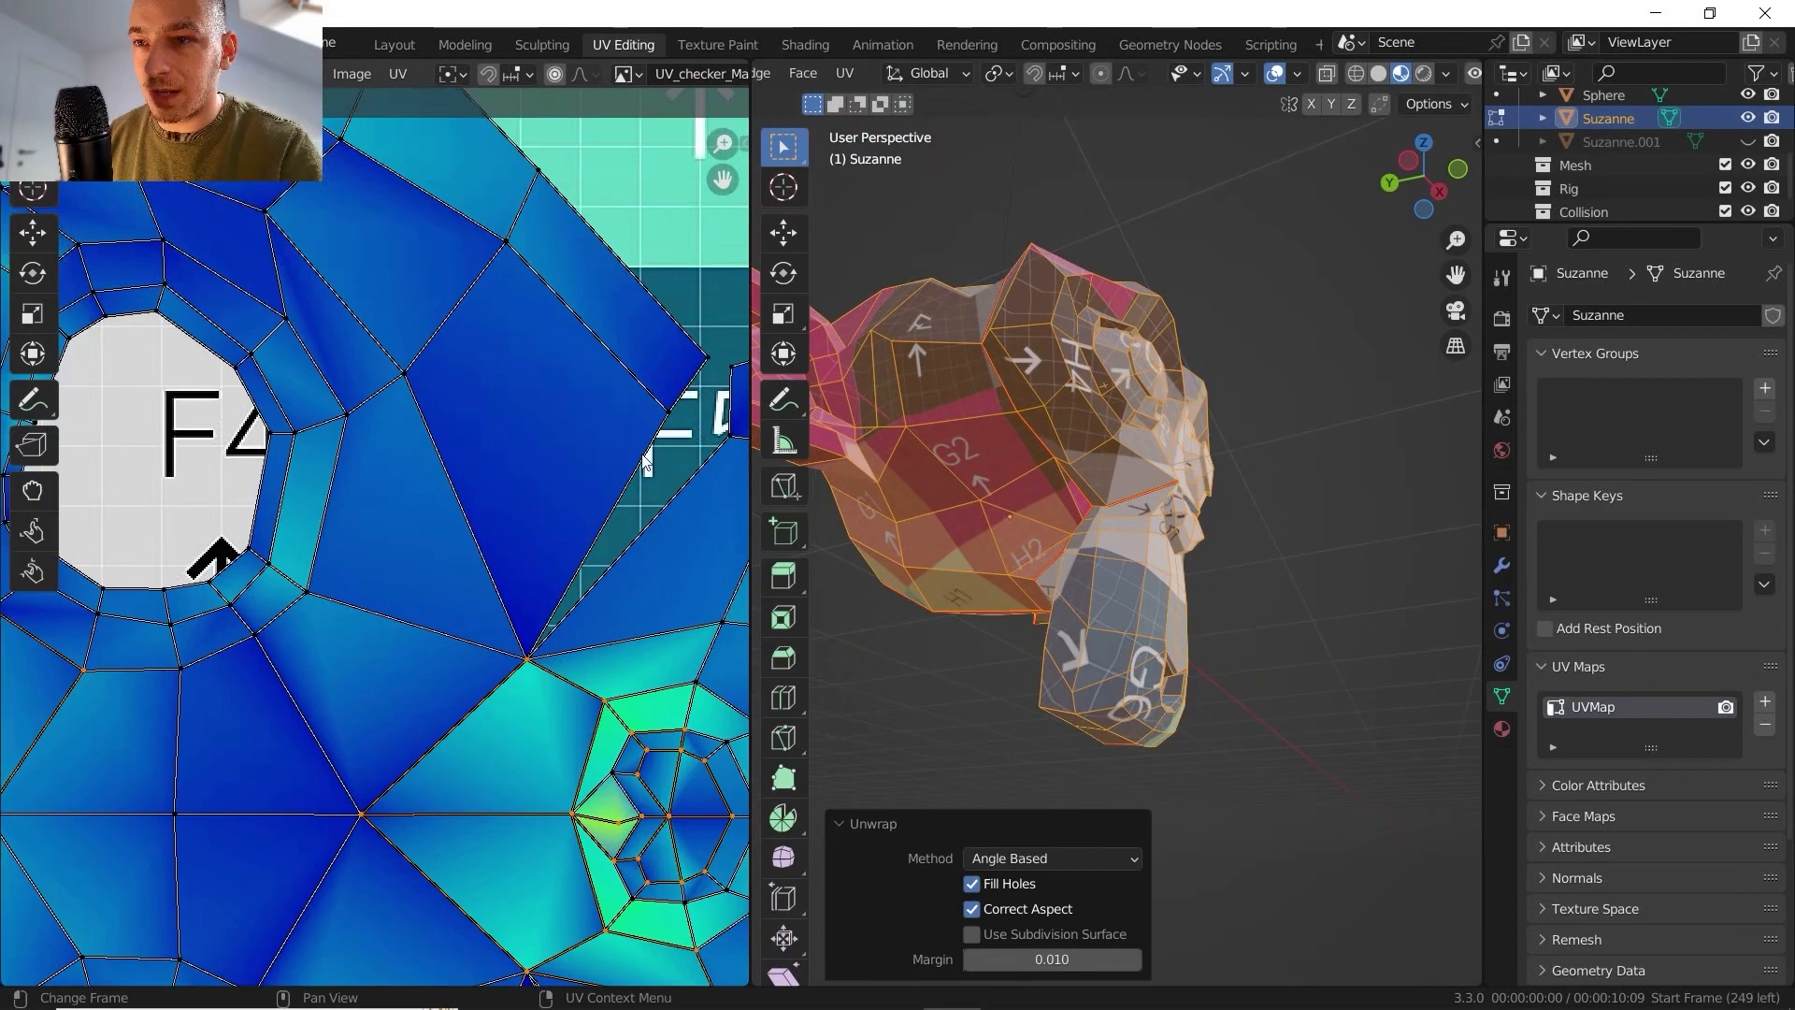
pyautogui.scroll(-4, 650, 451)
pyautogui.scroll(5, 434, 576)
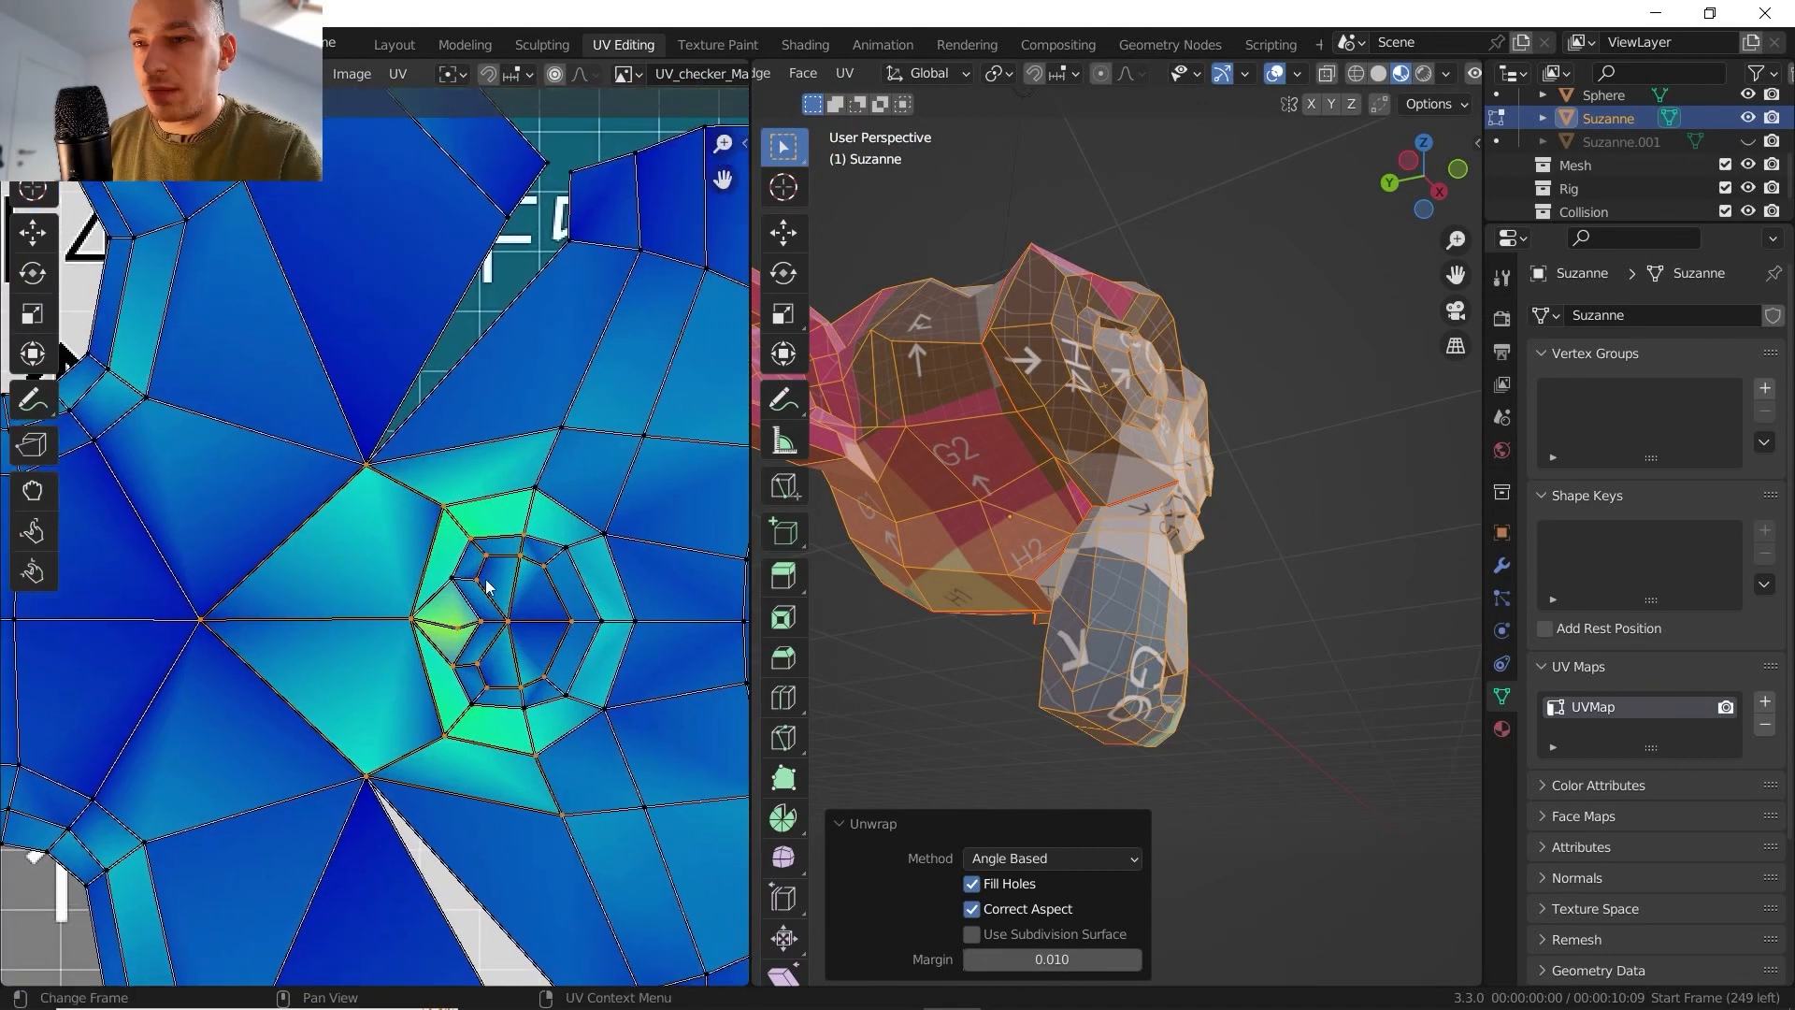
# - Deselect the mesh and mark a seam along the edges around the base of Suzanne's nose
pyautogui.moveTo(1019, 447); pyautogui.dragTo(822, 421, button='middle')
pyautogui.keyDown('shift'); pyautogui.moveTo(1050, 388); pyautogui.dragTo(916, 430, button='middle'); pyautogui.keyUp('shift')
pyautogui.scroll(4, 1035, 541)
pyautogui.moveTo(1014, 673); pyautogui.dragTo(1108, 548, button='middle')
pyautogui.hotkey('alt', 'a')
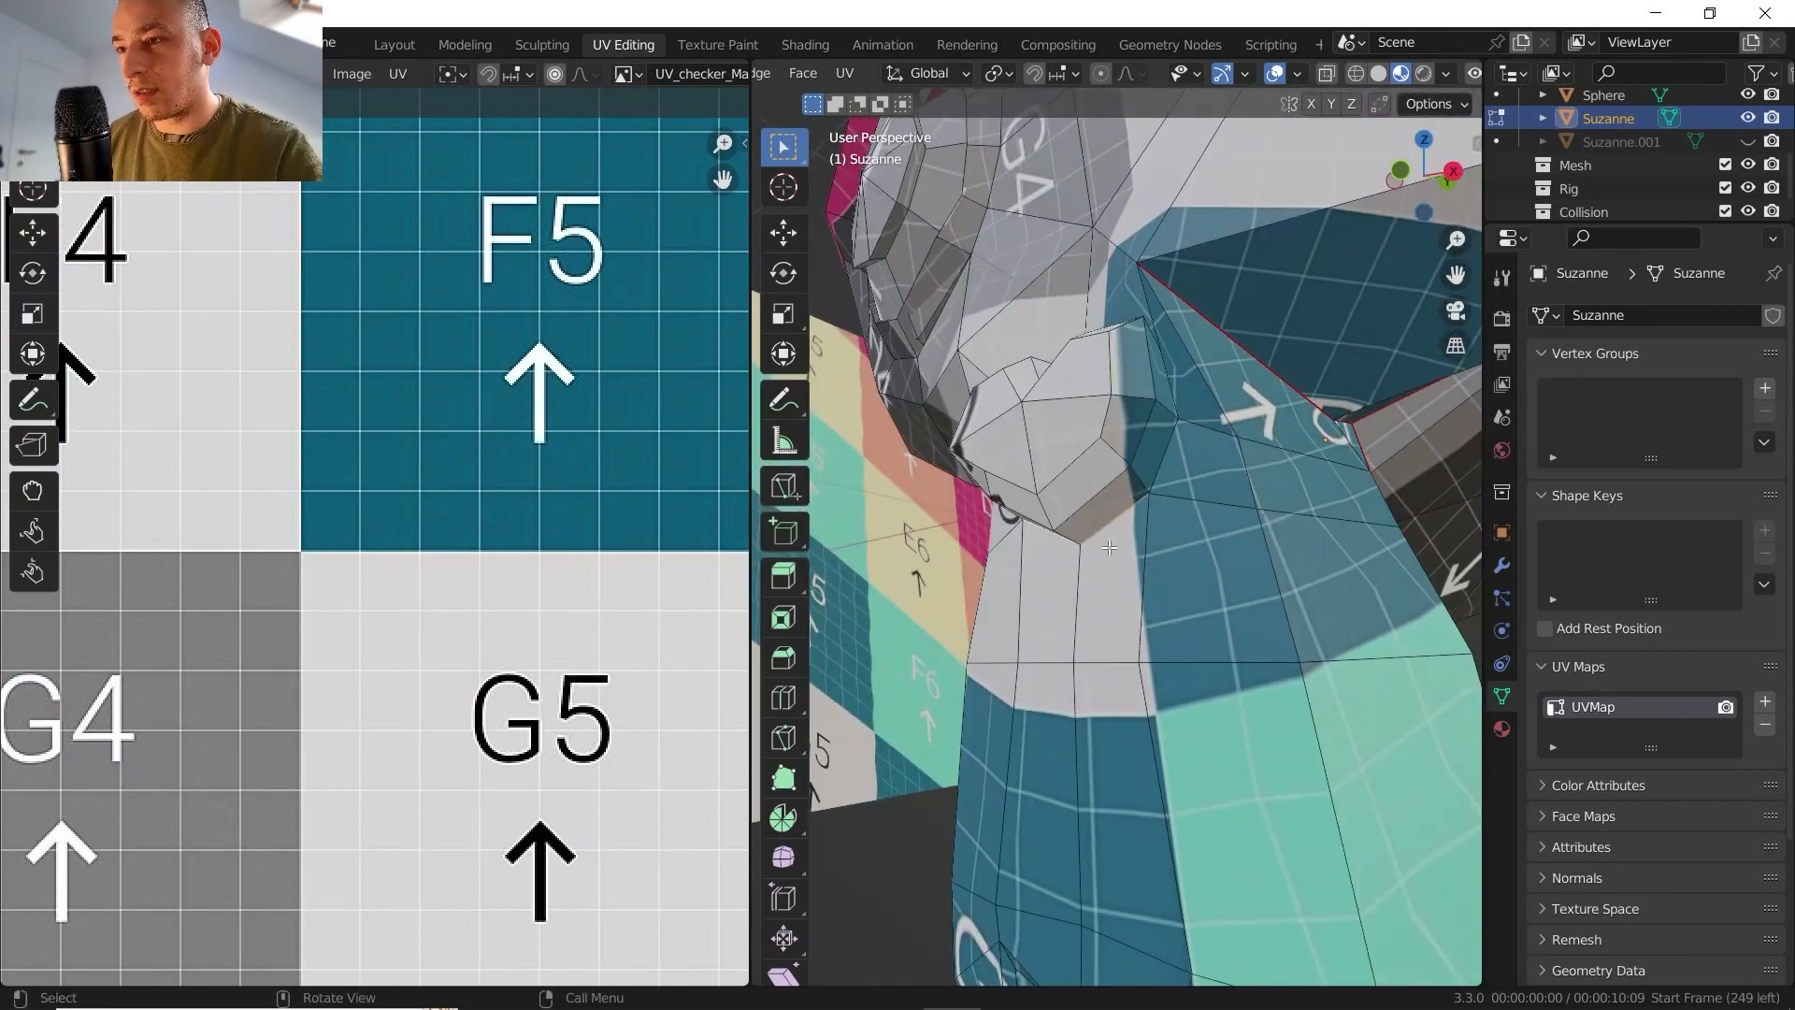
pyautogui.moveTo(1178, 446); pyautogui.dragTo(1346, 552, button='middle')
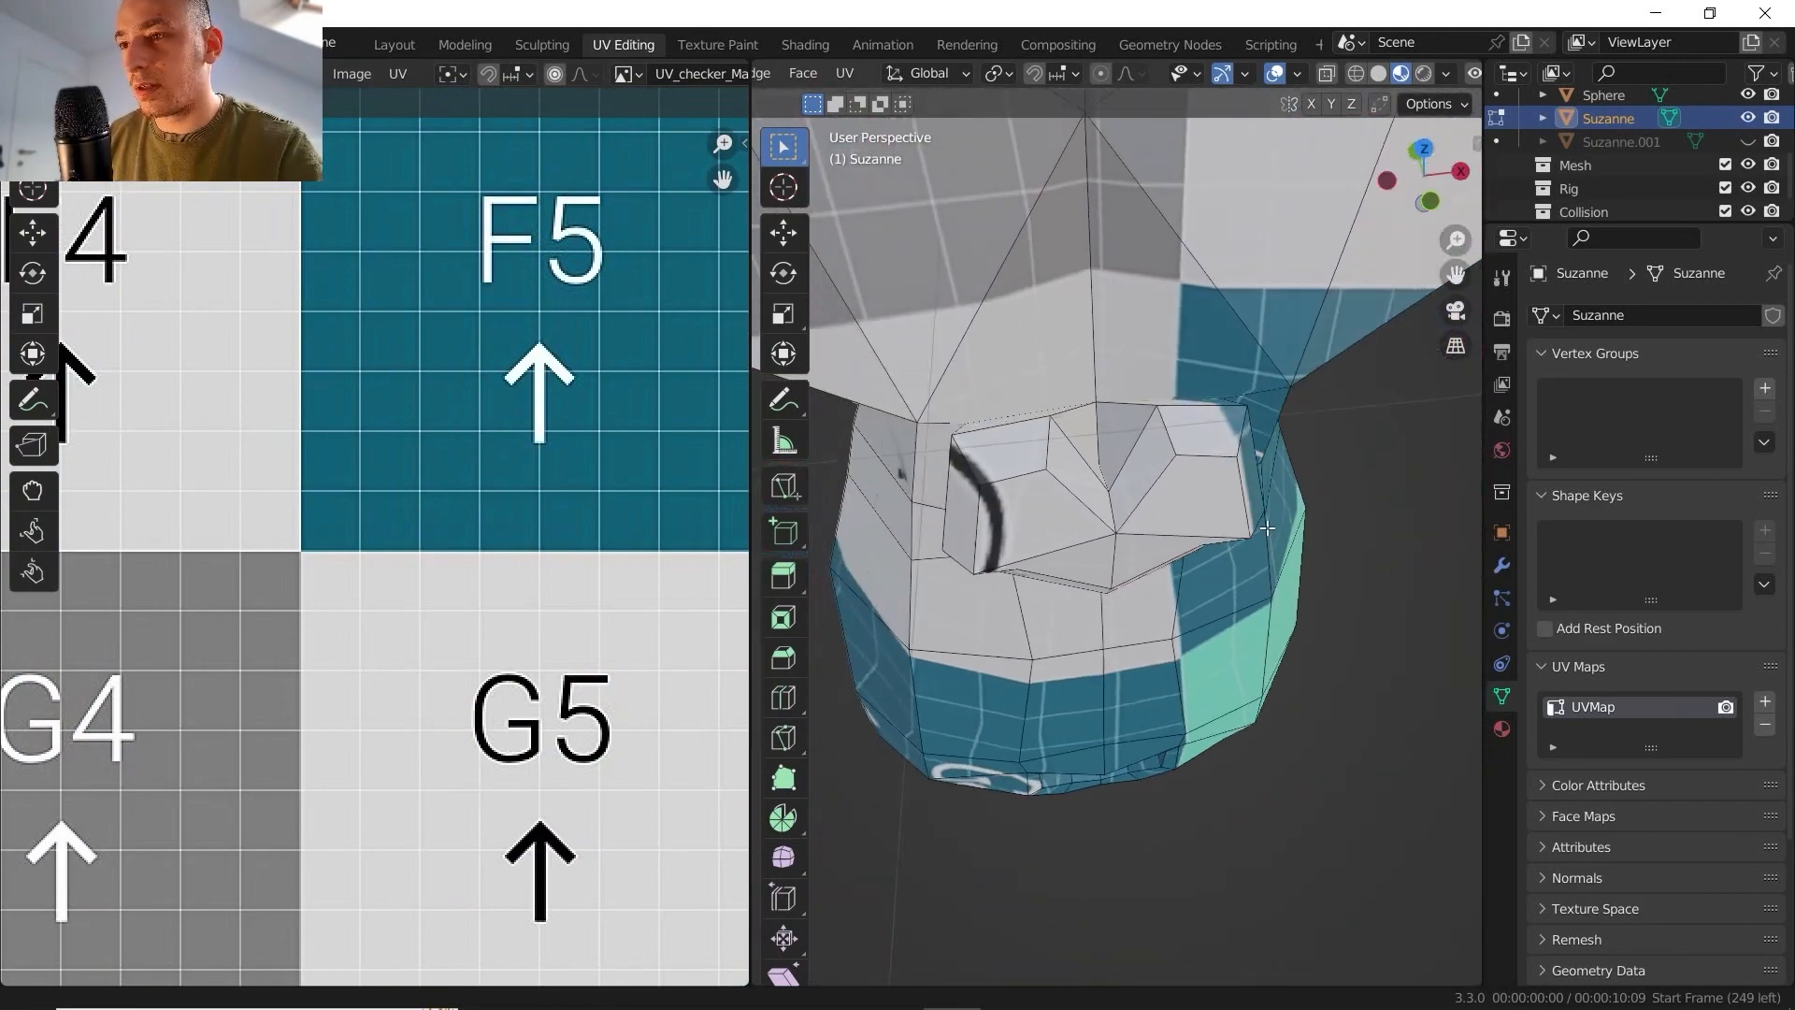
pyautogui.hotkey('alt', 'z')
pyautogui.moveTo(902, 473); pyautogui.dragTo(1133, 297, button='middle')
pyautogui.click(1327, 75)
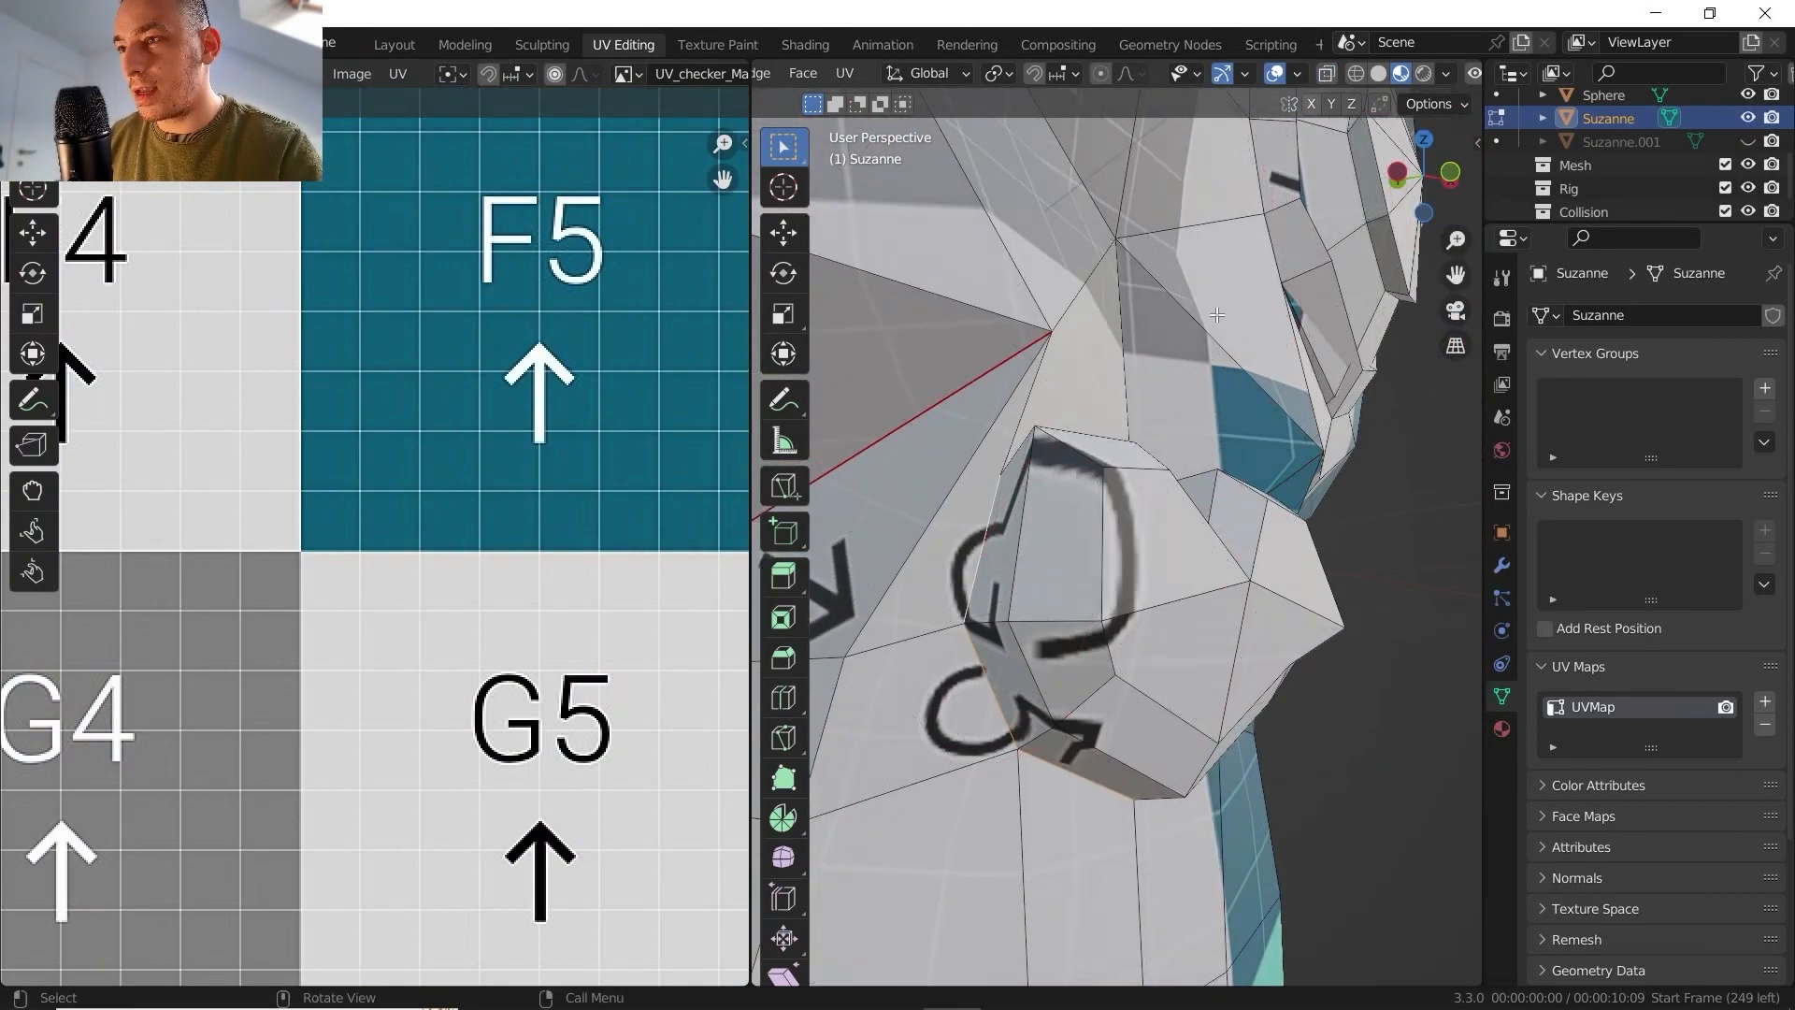
pyautogui.rightClick(1071, 657)
pyautogui.click(1064, 626)
# - Mark a seam along the vertical centre edge on the front of the nose
pyautogui.moveTo(1064, 630); pyautogui.dragTo(1198, 540, button='middle')
pyautogui.keyDown('ctrl'); pyautogui.click(1111, 582); pyautogui.keyUp('ctrl')
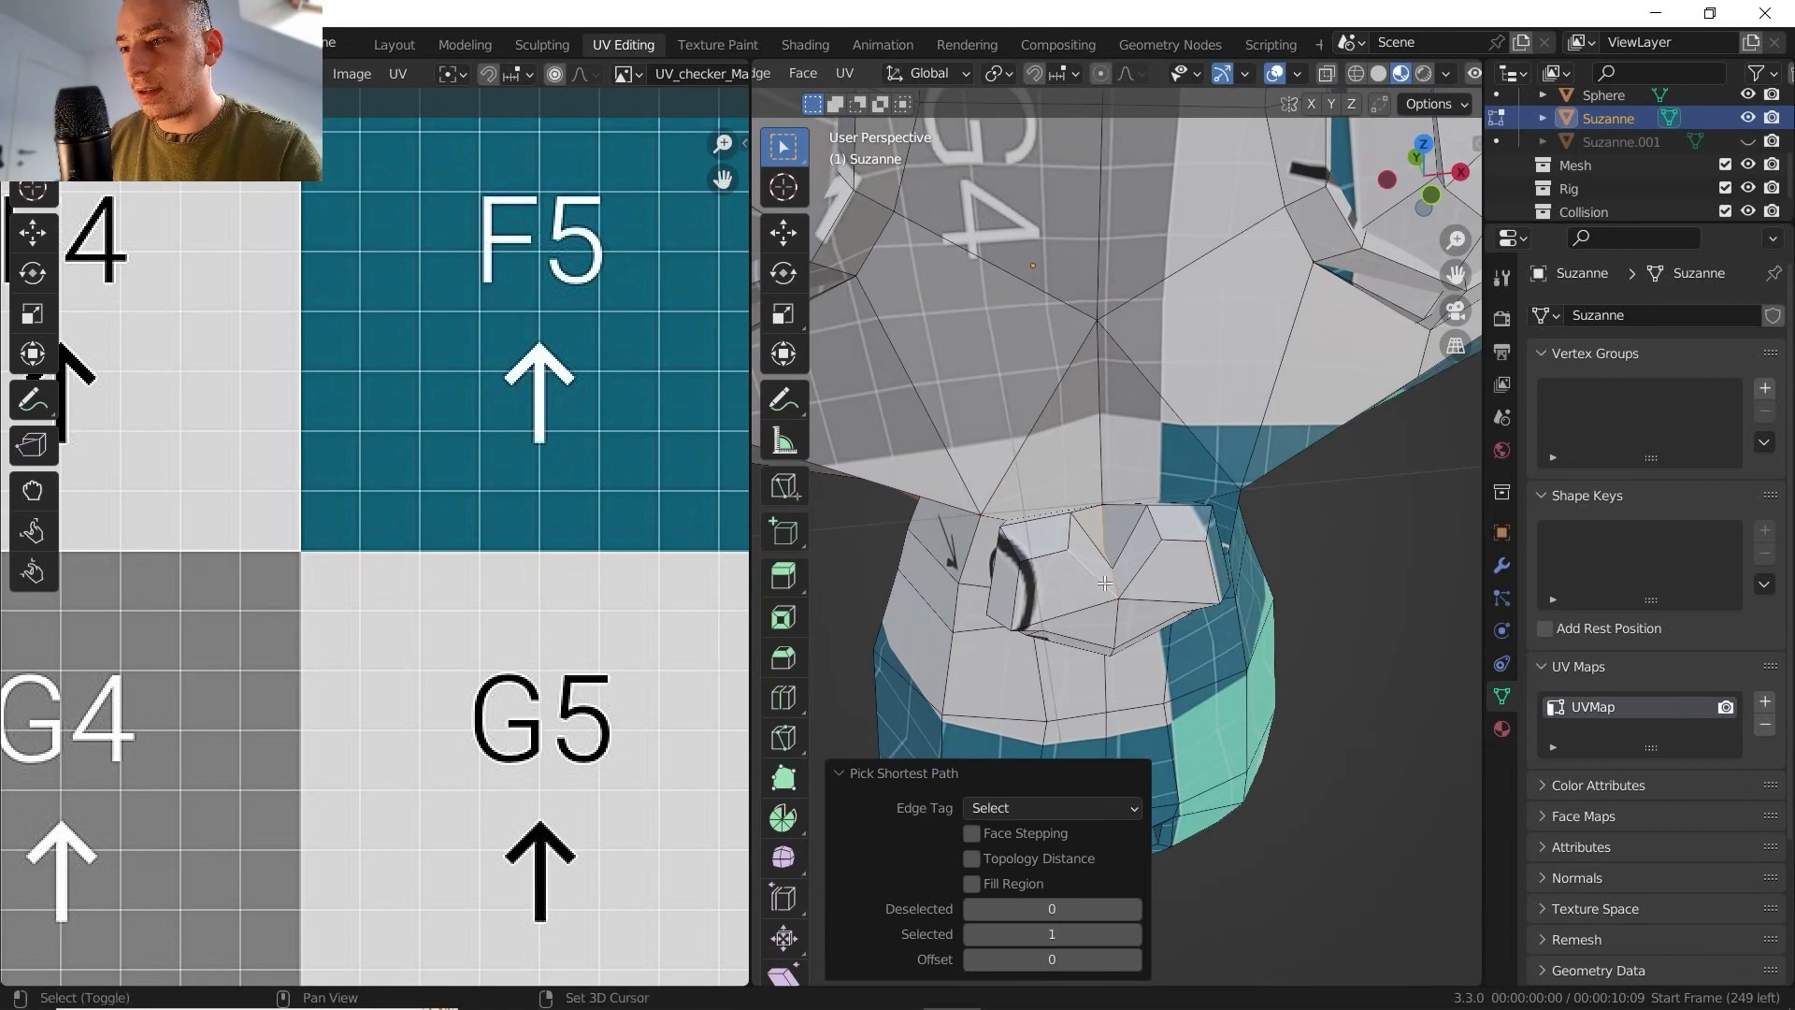
pyautogui.keyDown('shift'); pyautogui.click(1104, 583); pyautogui.keyUp('shift')
pyautogui.moveTo(1085, 505); pyautogui.dragTo(1065, 432, button='middle')
pyautogui.rightClick(1065, 431)
pyautogui.click(1013, 619)
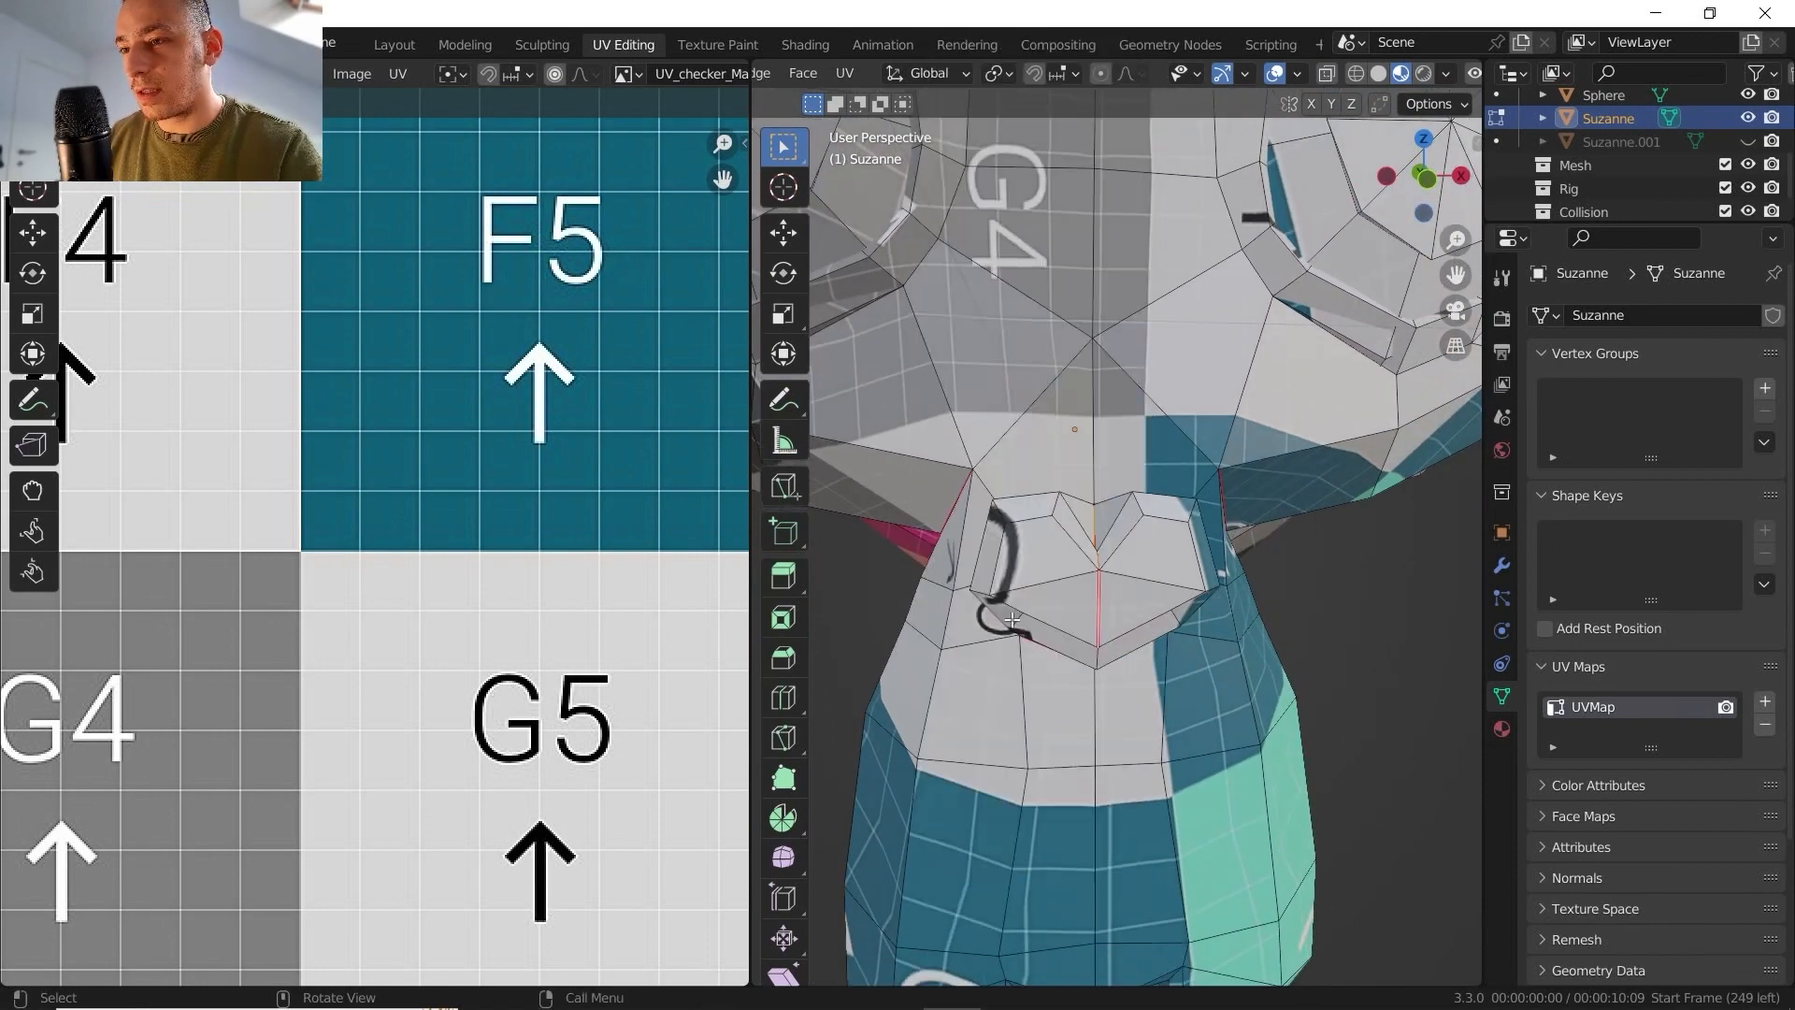
# - Select the whole mesh and unwrap it along the nose seams with the Angle Based method and a 0.010 margin
pyautogui.press('a')
pyautogui.click(846, 74)
pyautogui.click(866, 100)
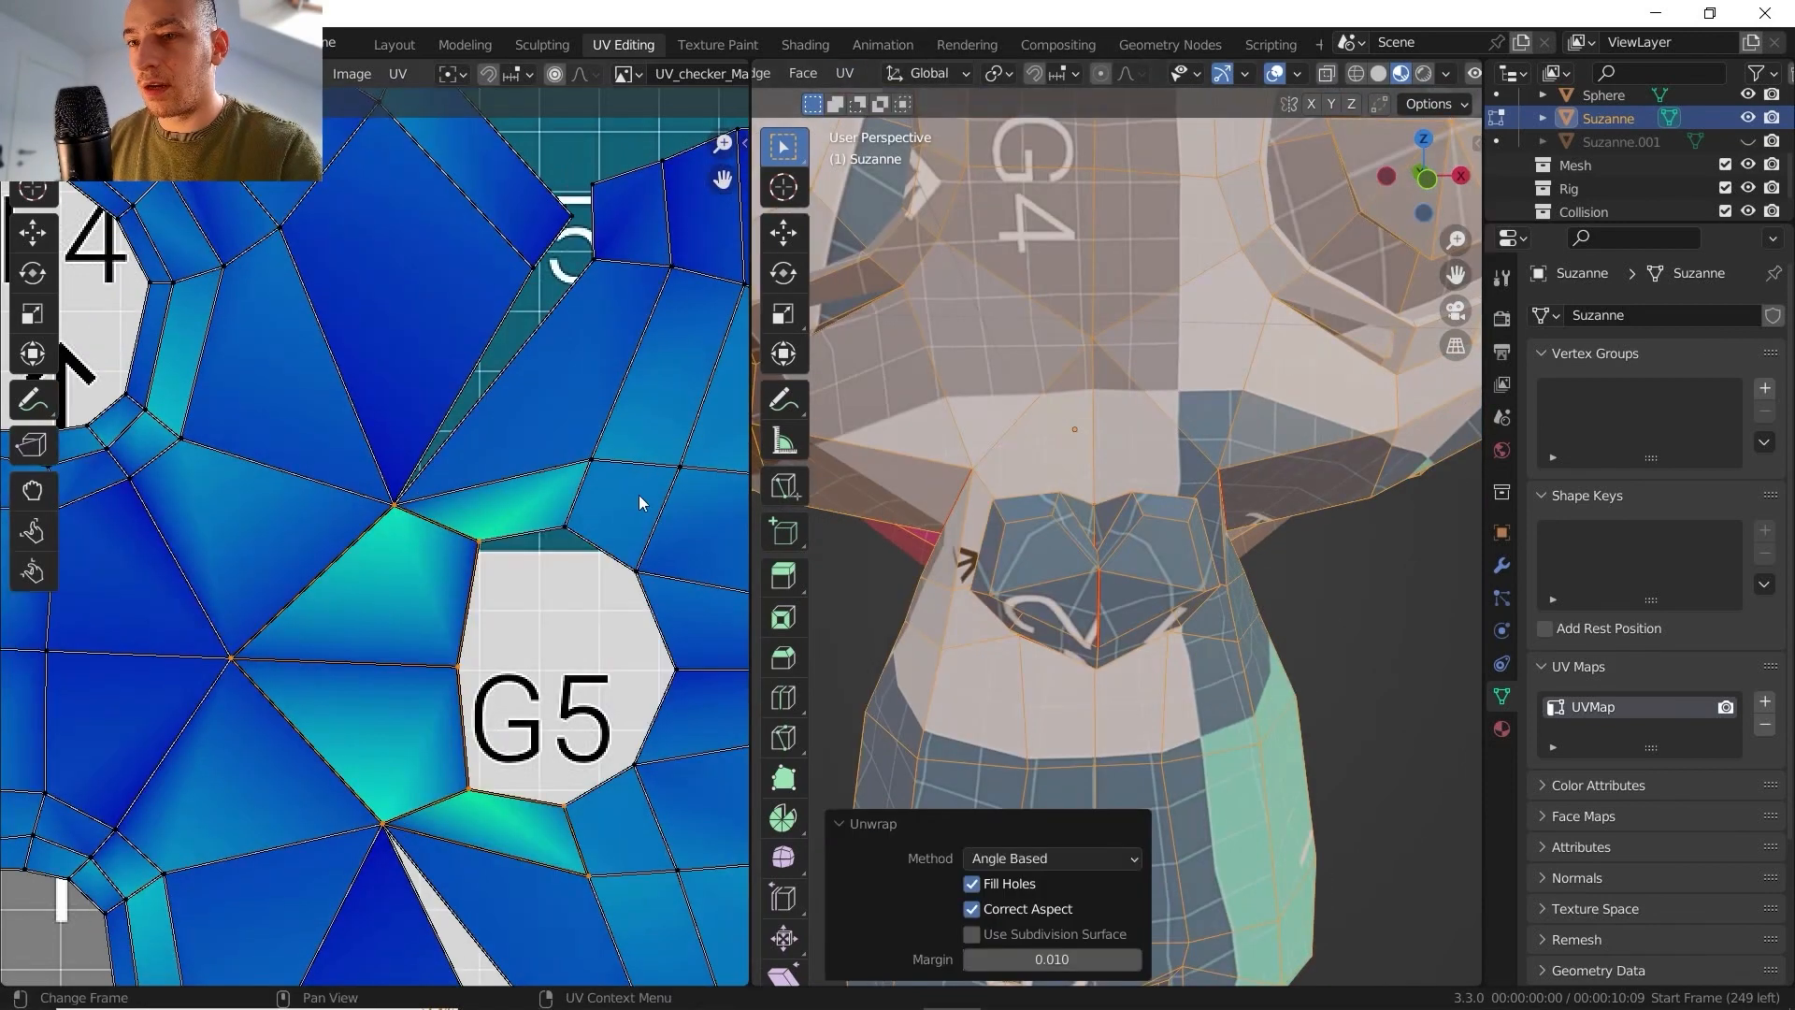
# - Examine the nose area of the face island and the stretch on the separate nose island in the UV layout
pyautogui.scroll(-3, 579, 495)
pyautogui.scroll(3, 542, 495)
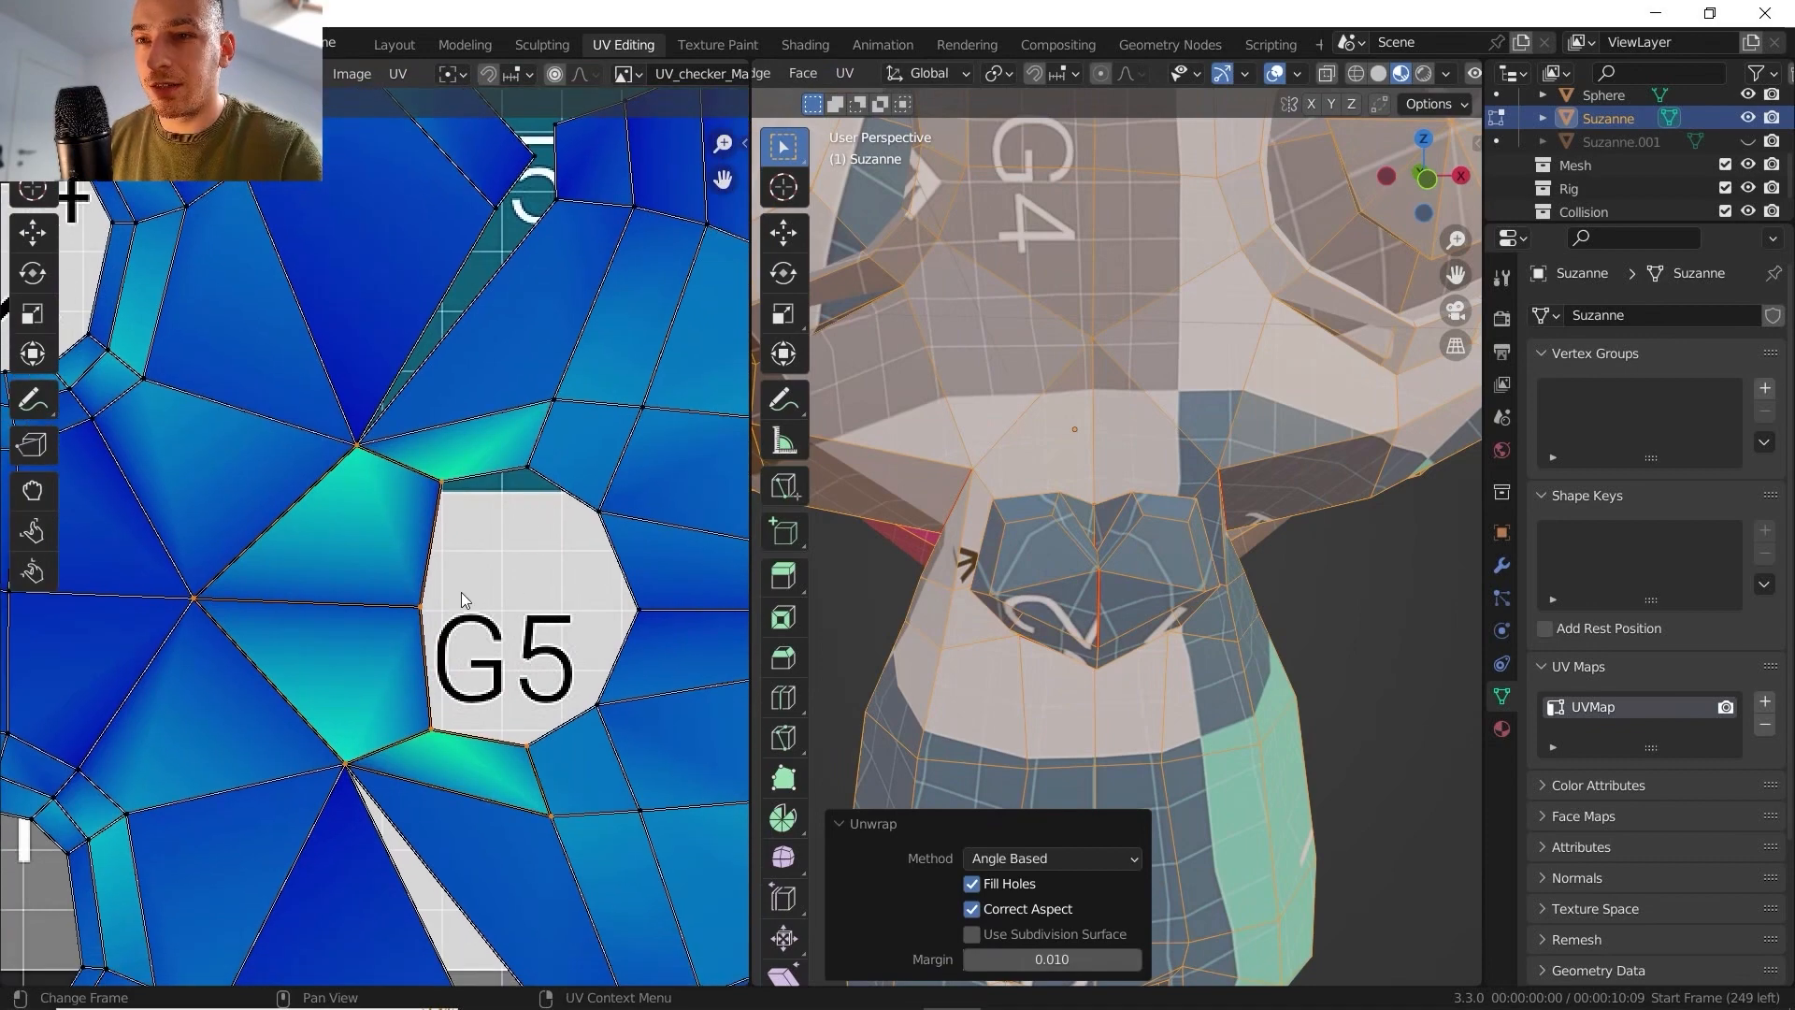
pyautogui.scroll(-7, 561, 540)
pyautogui.keyDown('shift'); pyautogui.moveTo(338, 316); pyautogui.dragTo(481, 560, button='middle'); pyautogui.keyUp('shift')
pyautogui.scroll(7, 247, 440)
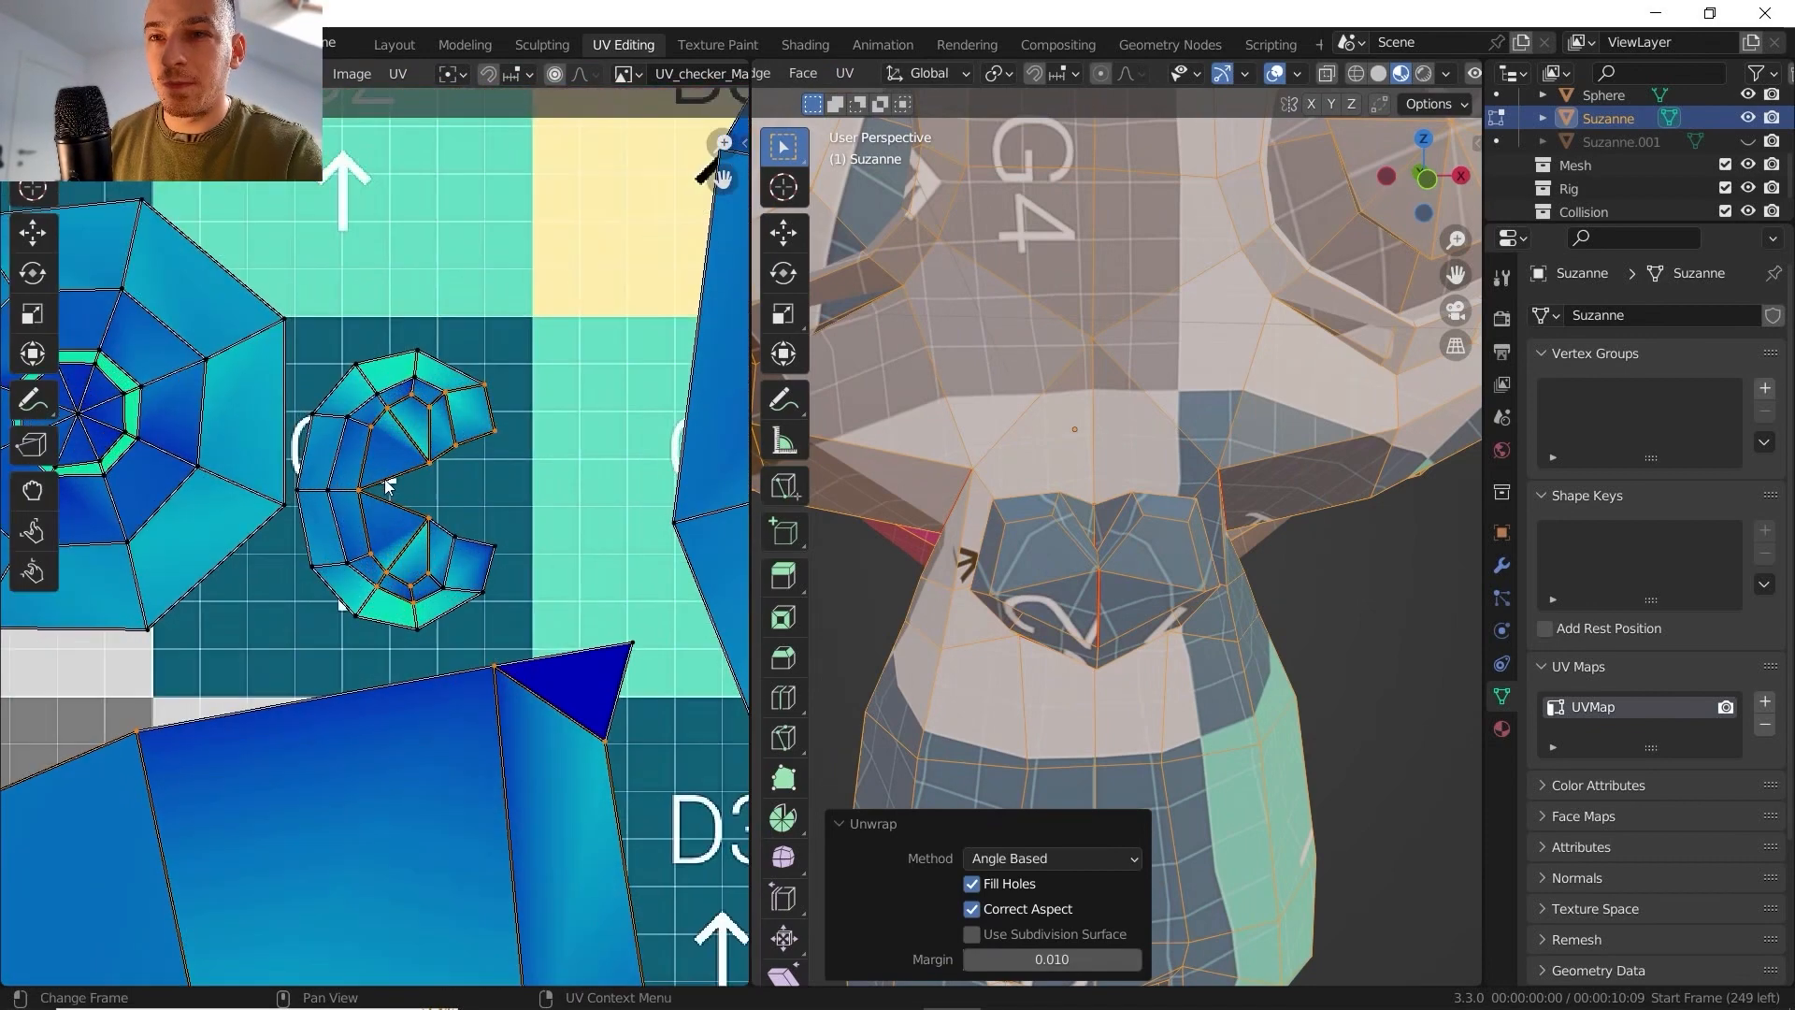
pyautogui.scroll(-3, 438, 432)
pyautogui.scroll(5, 523, 374)
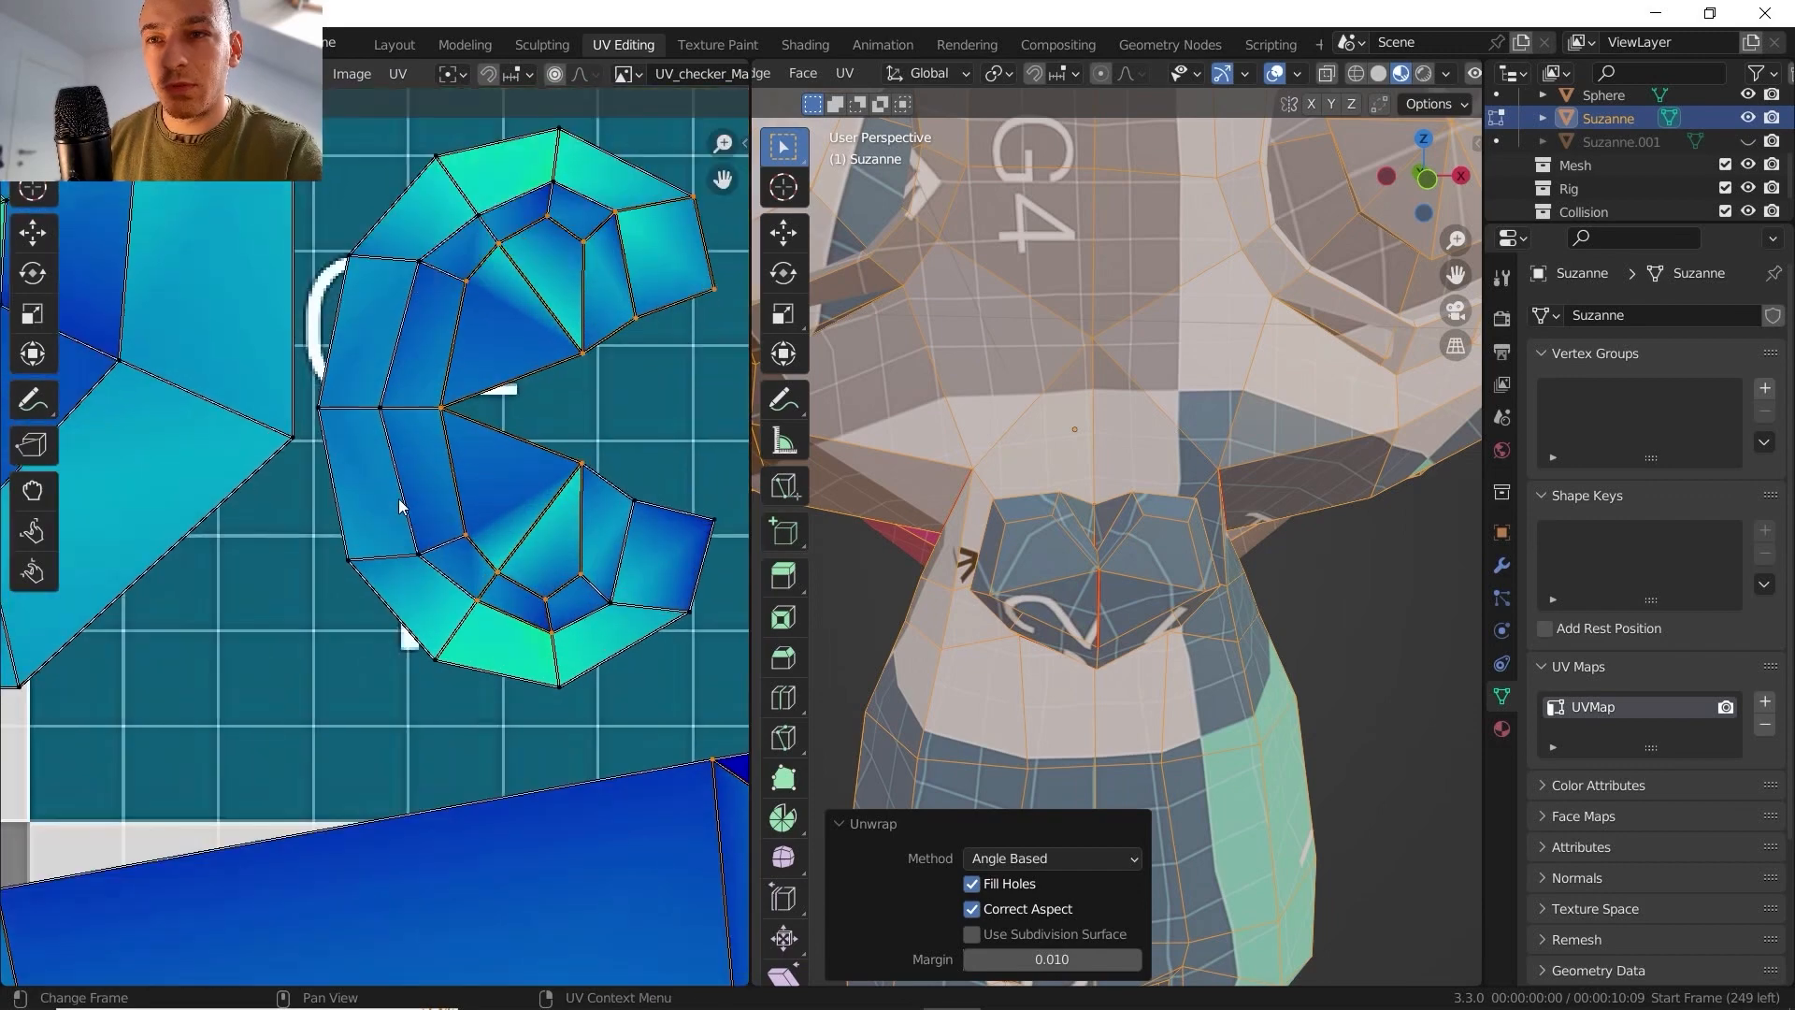
# - Examine the stretched area inside the large head island and the overall arrangement of the UV islands
pyautogui.scroll(-4, 557, 320)
pyautogui.scroll(8, 419, 534)
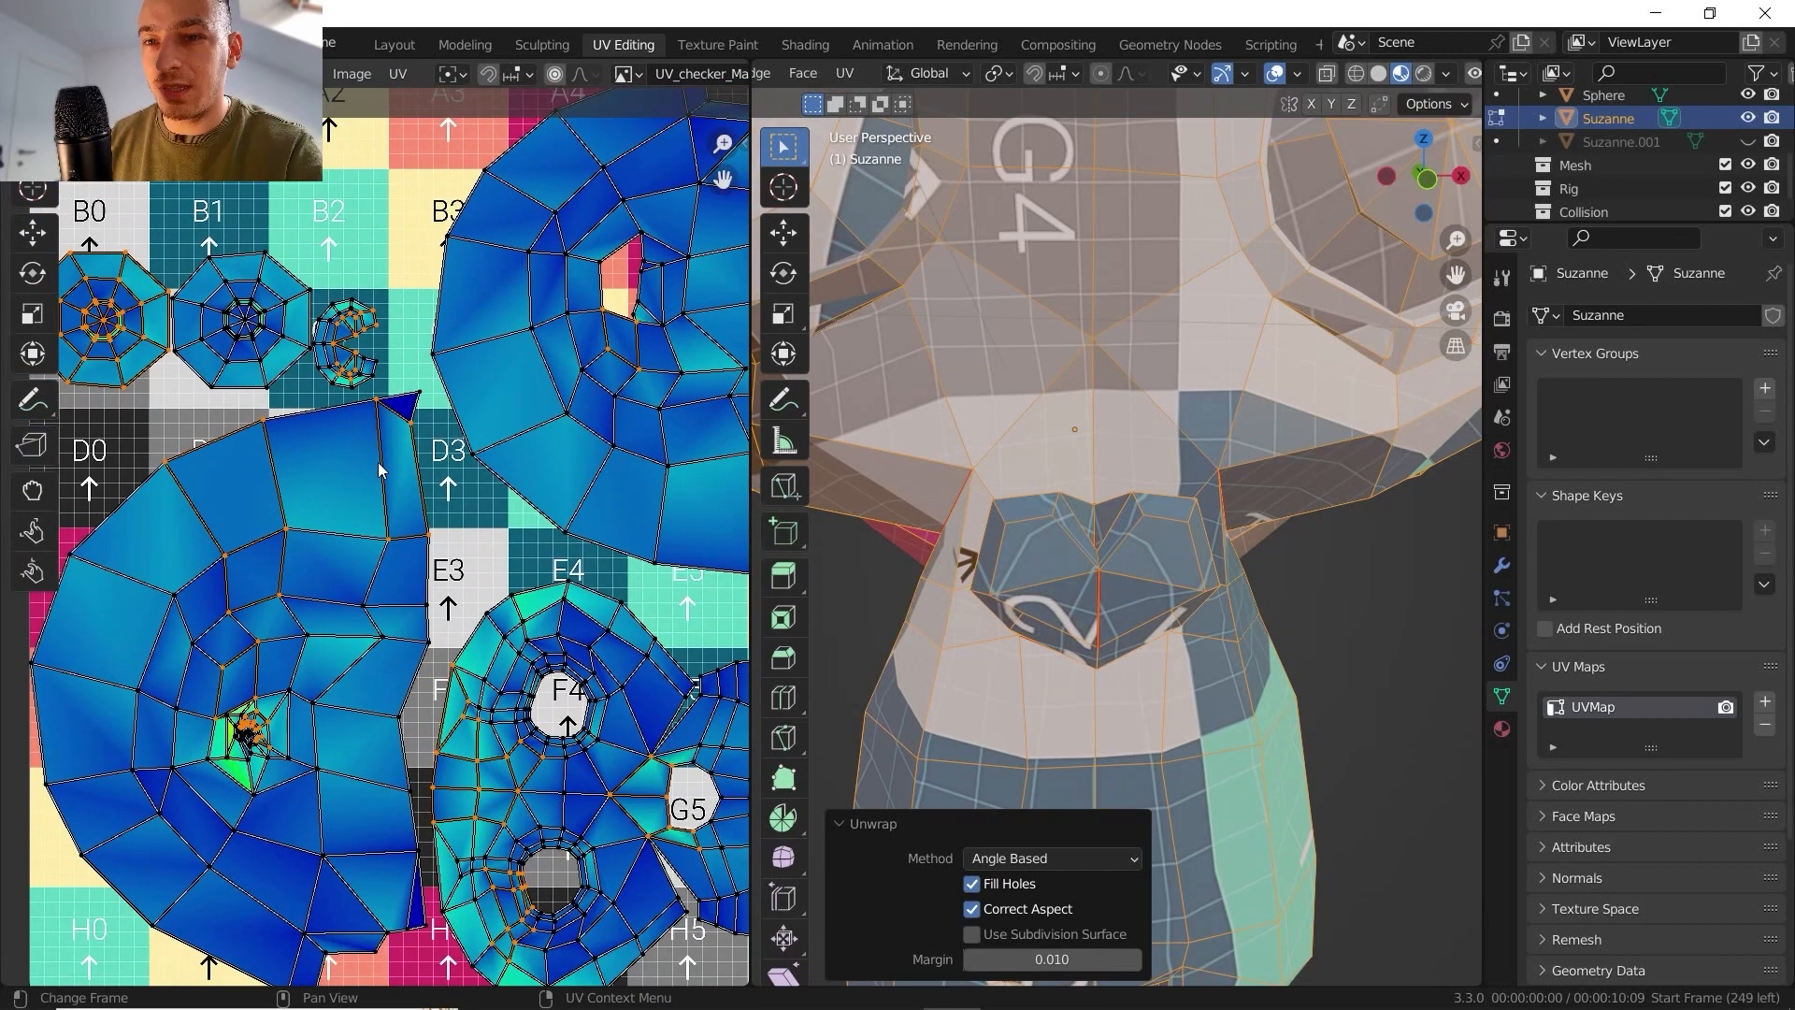
pyautogui.scroll(-7, 546, 509)
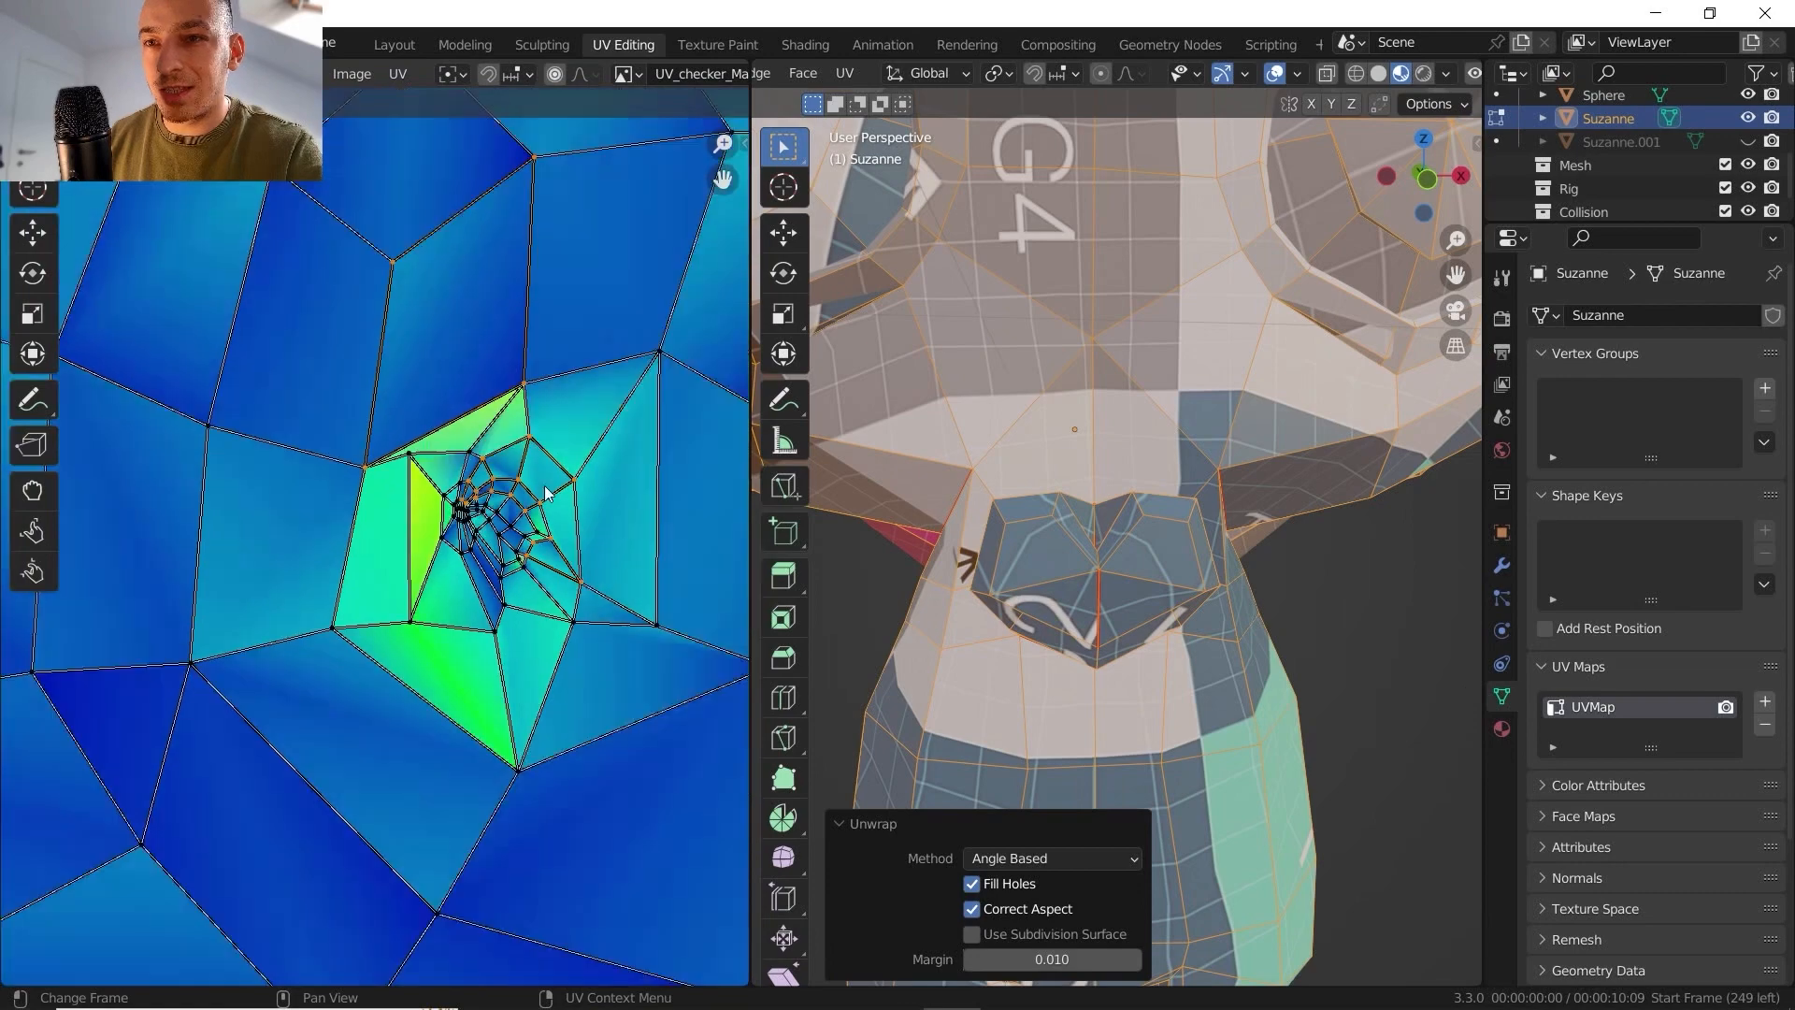
pyautogui.scroll(5, 540, 531)
pyautogui.scroll(-2, 505, 514)
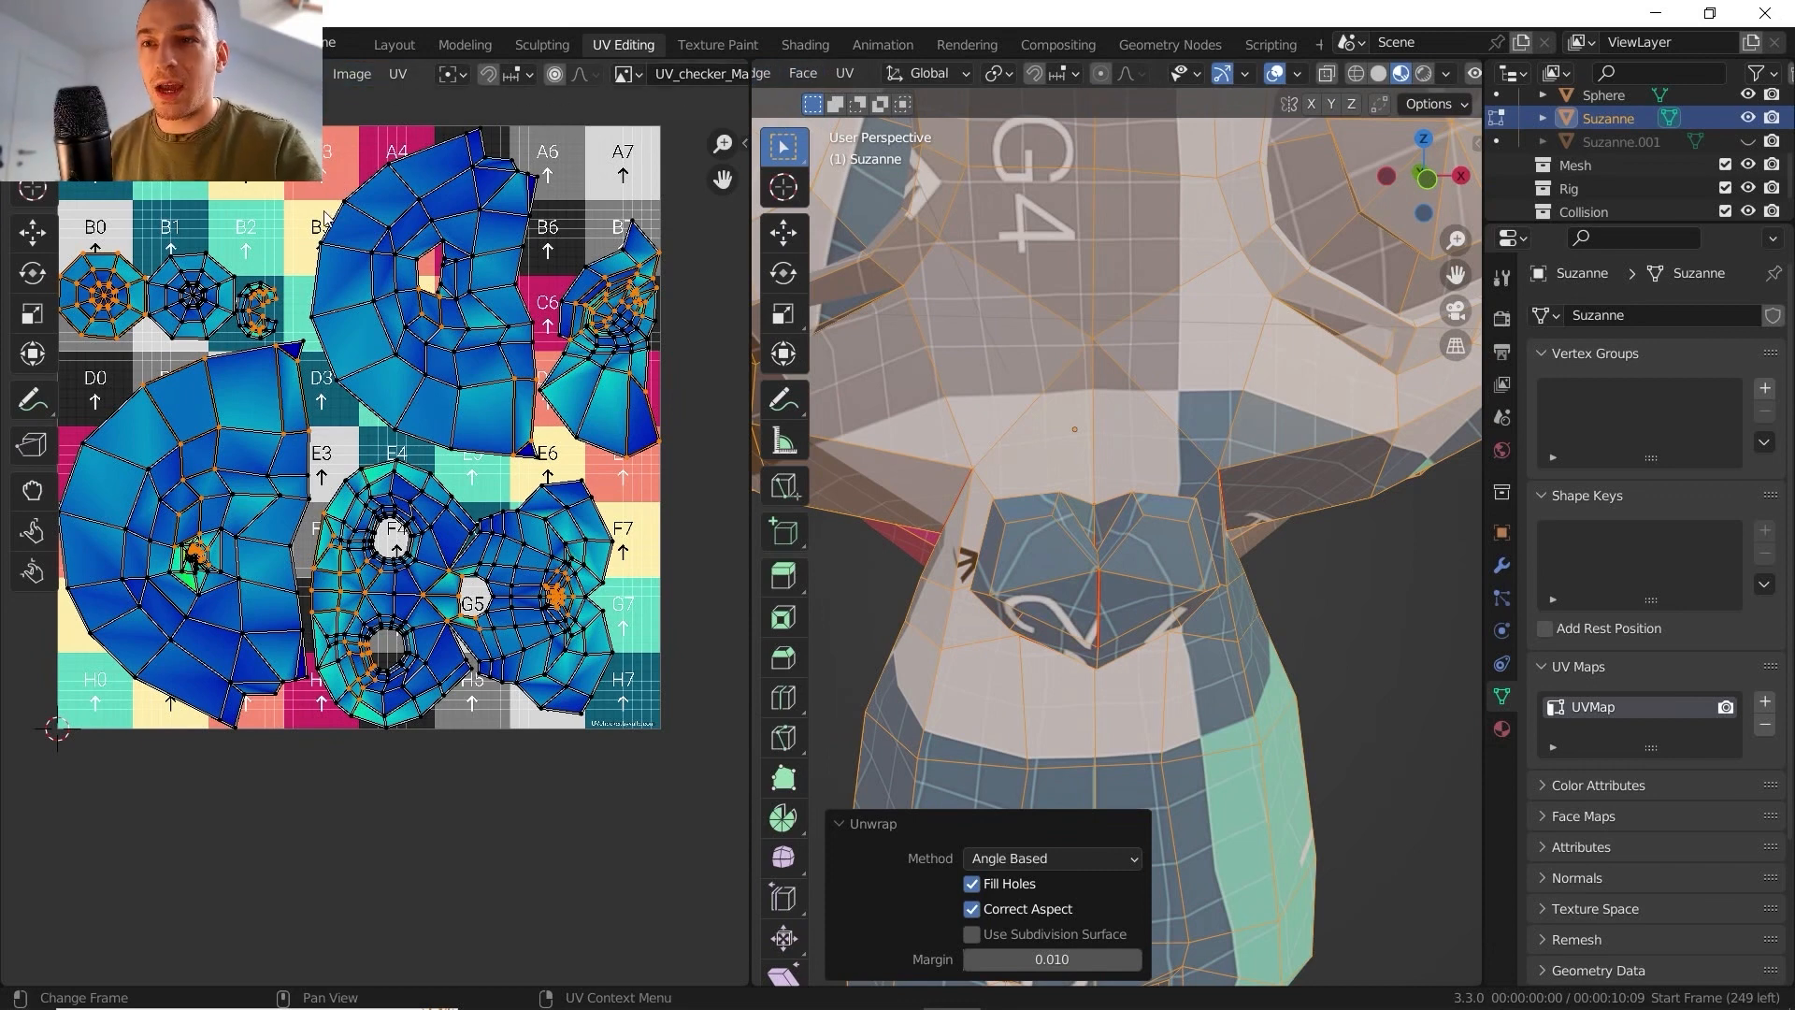
# - Deselect the mesh and mark a seam along the muzzle's vertical centre edges, from below the nose through the mouth to the chin
pyautogui.scroll(-4, 860, 505)
pyautogui.moveTo(860, 504); pyautogui.dragTo(1065, 331, button='middle')
pyautogui.scroll(1, 1066, 331)
pyautogui.hotkey('alt', 'a')
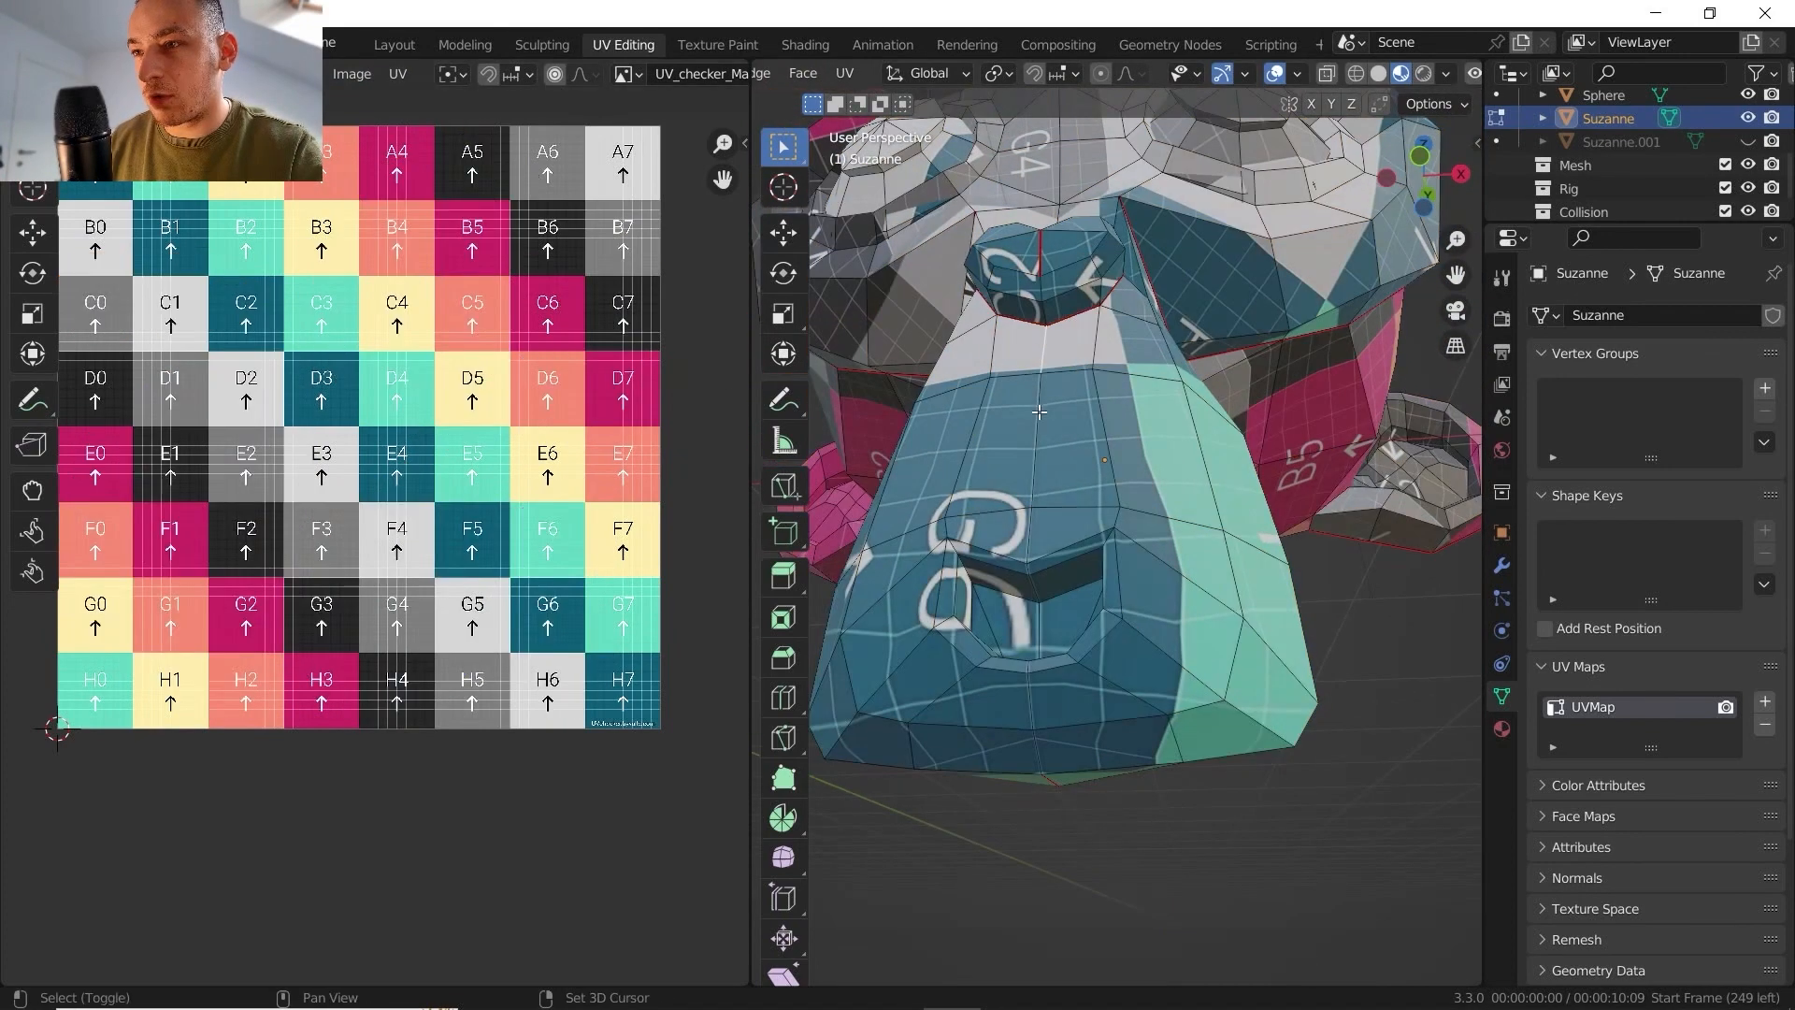
pyautogui.moveTo(1039, 412); pyautogui.dragTo(1023, 512, button='middle')
pyautogui.keyDown('ctrl'); pyautogui.click(1012, 603); pyautogui.keyUp('ctrl')
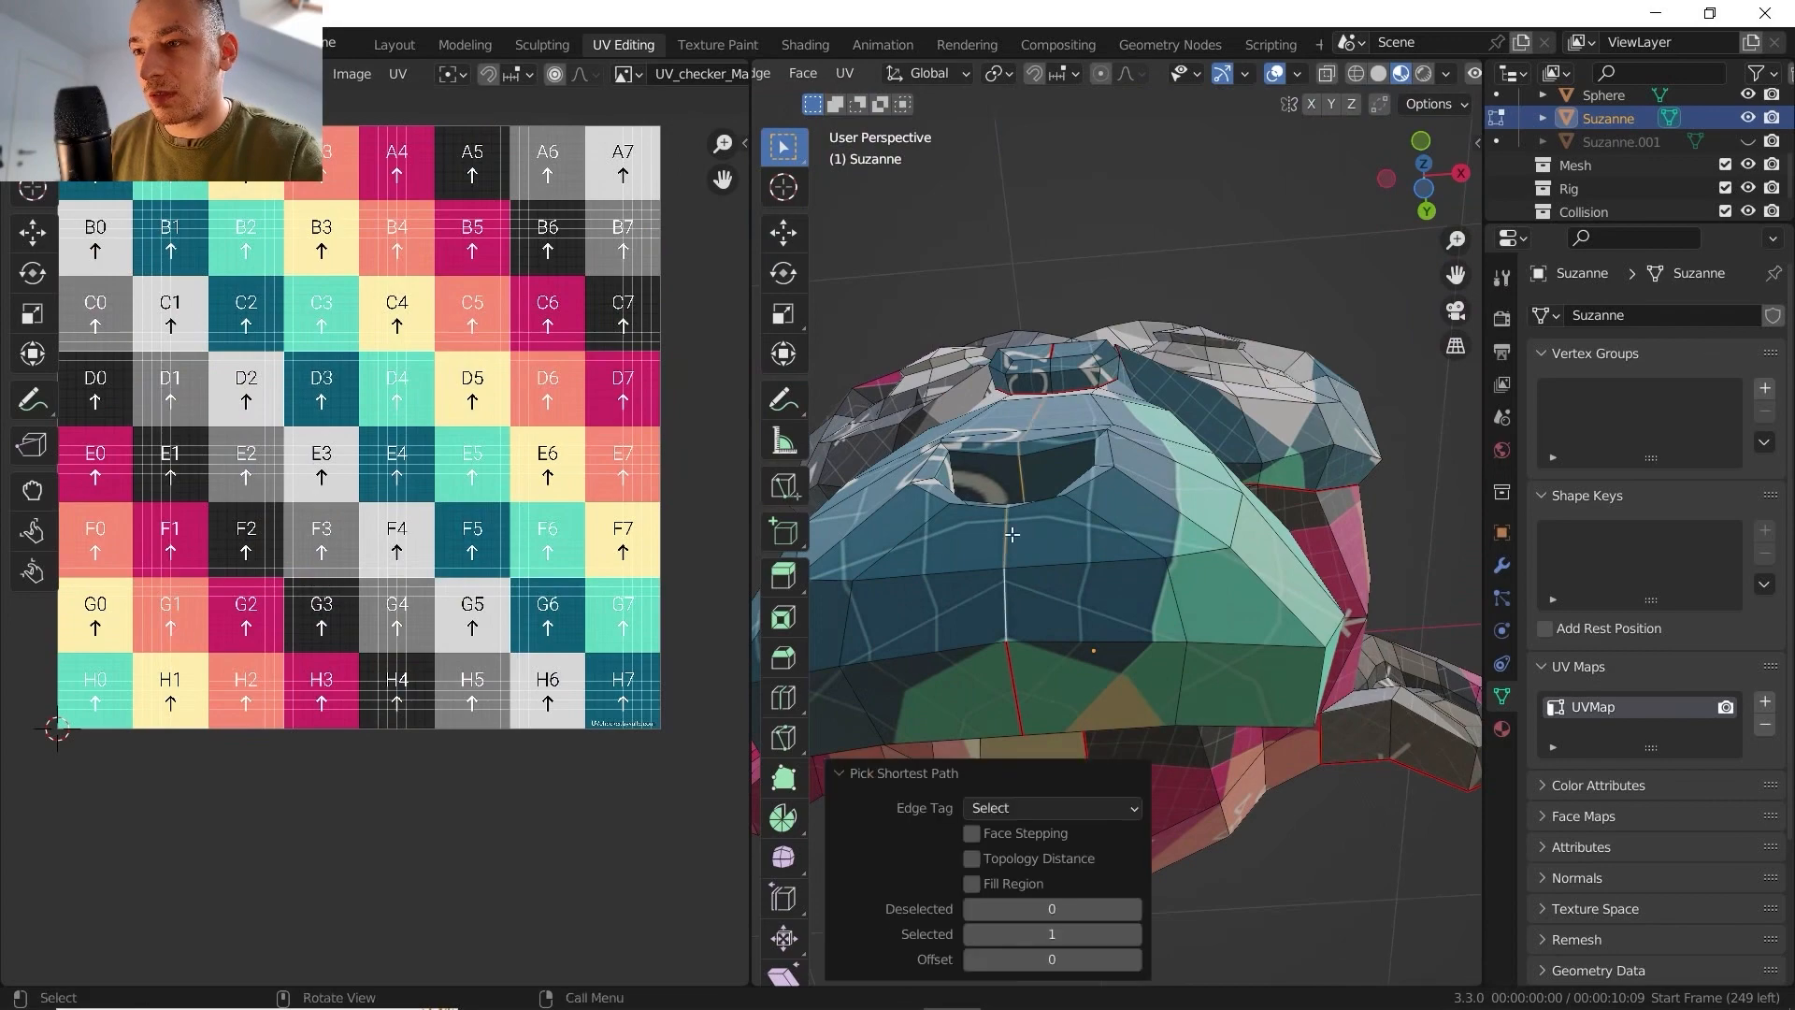
pyautogui.moveTo(1012, 603); pyautogui.dragTo(1071, 531, button='middle')
pyautogui.rightClick(1071, 531)
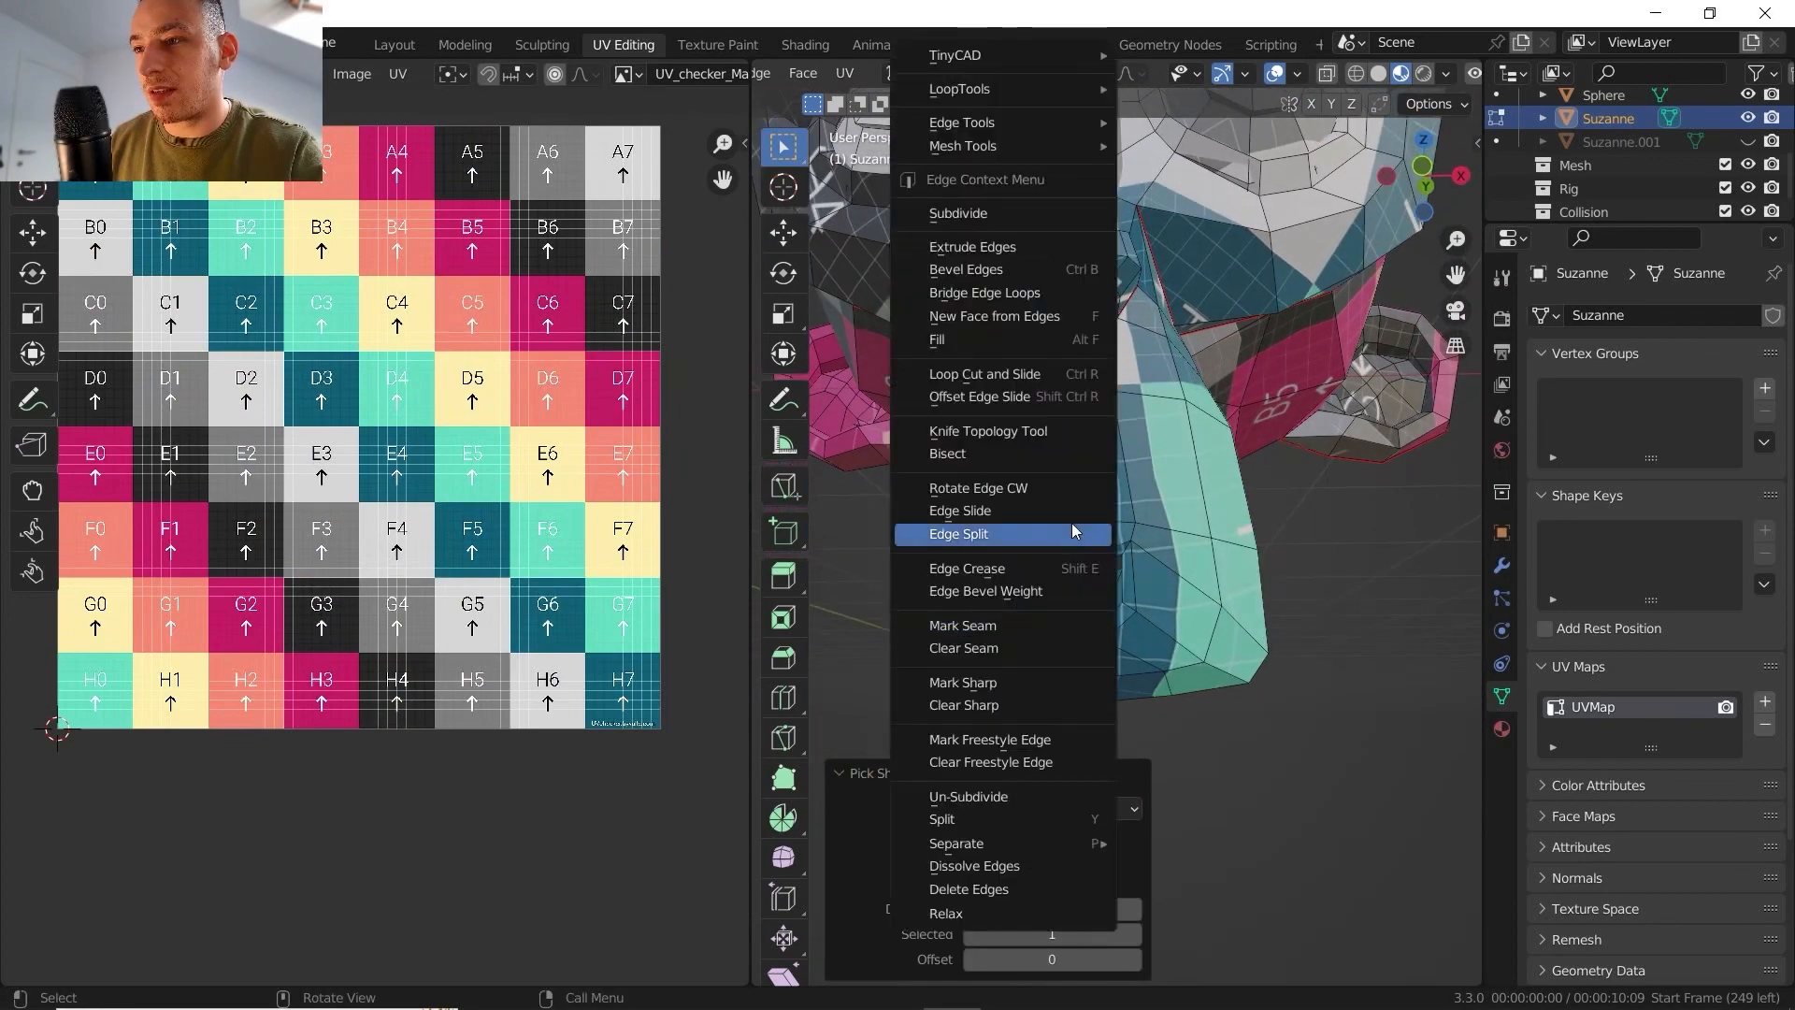
pyautogui.click(999, 637)
# - Select the whole mesh, try an Angle Based unwrap with the added muzzle seam, and examine the face island
pyautogui.press('a')
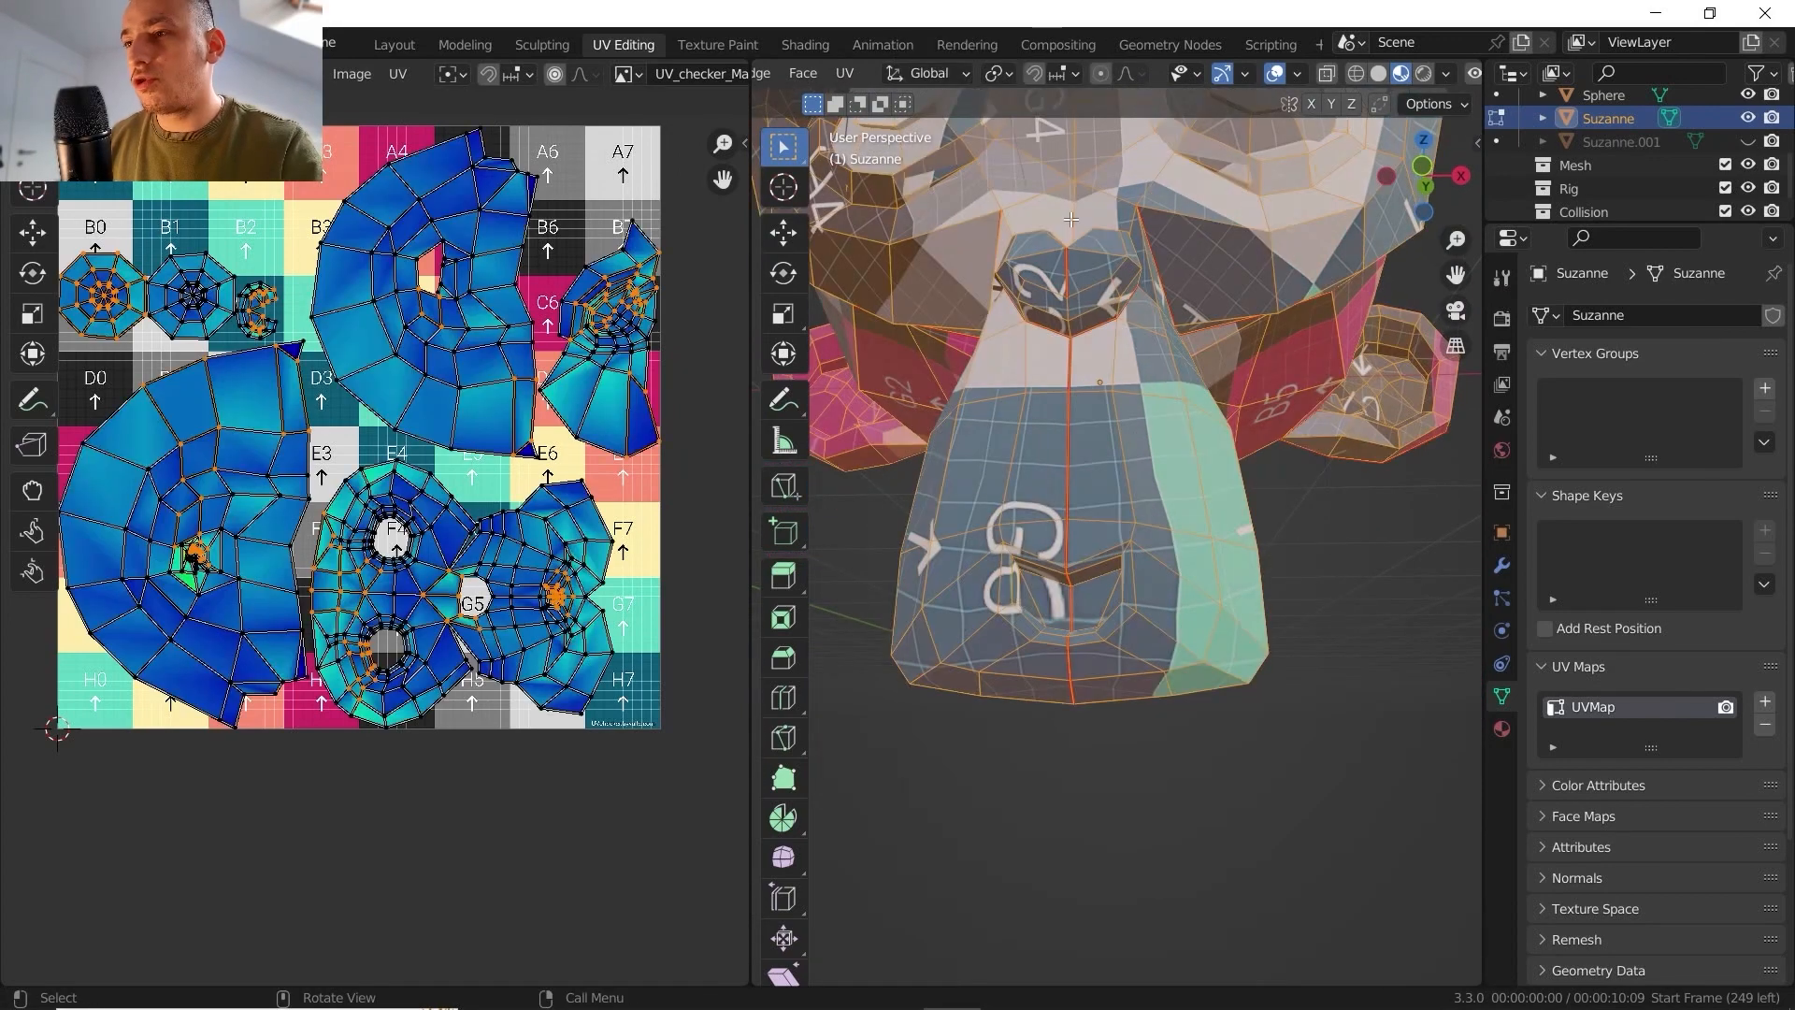
pyautogui.click(850, 70)
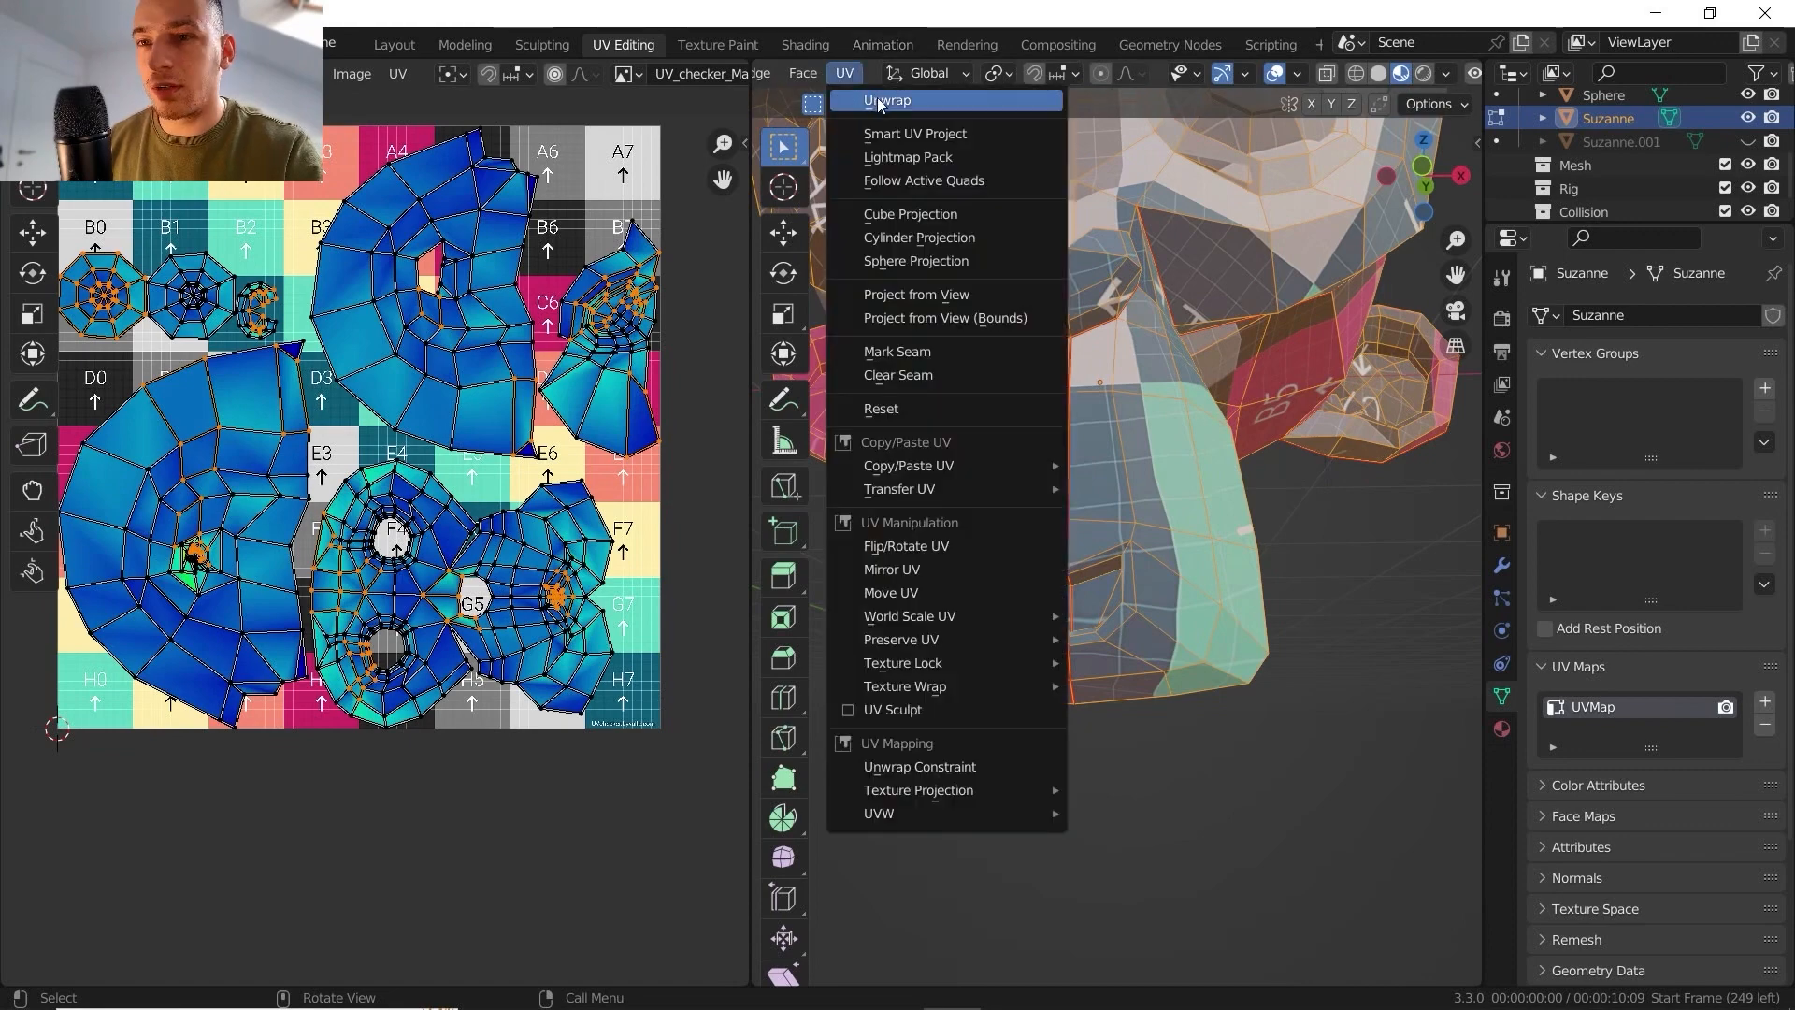
pyautogui.click(877, 97)
pyautogui.scroll(3, 473, 488)
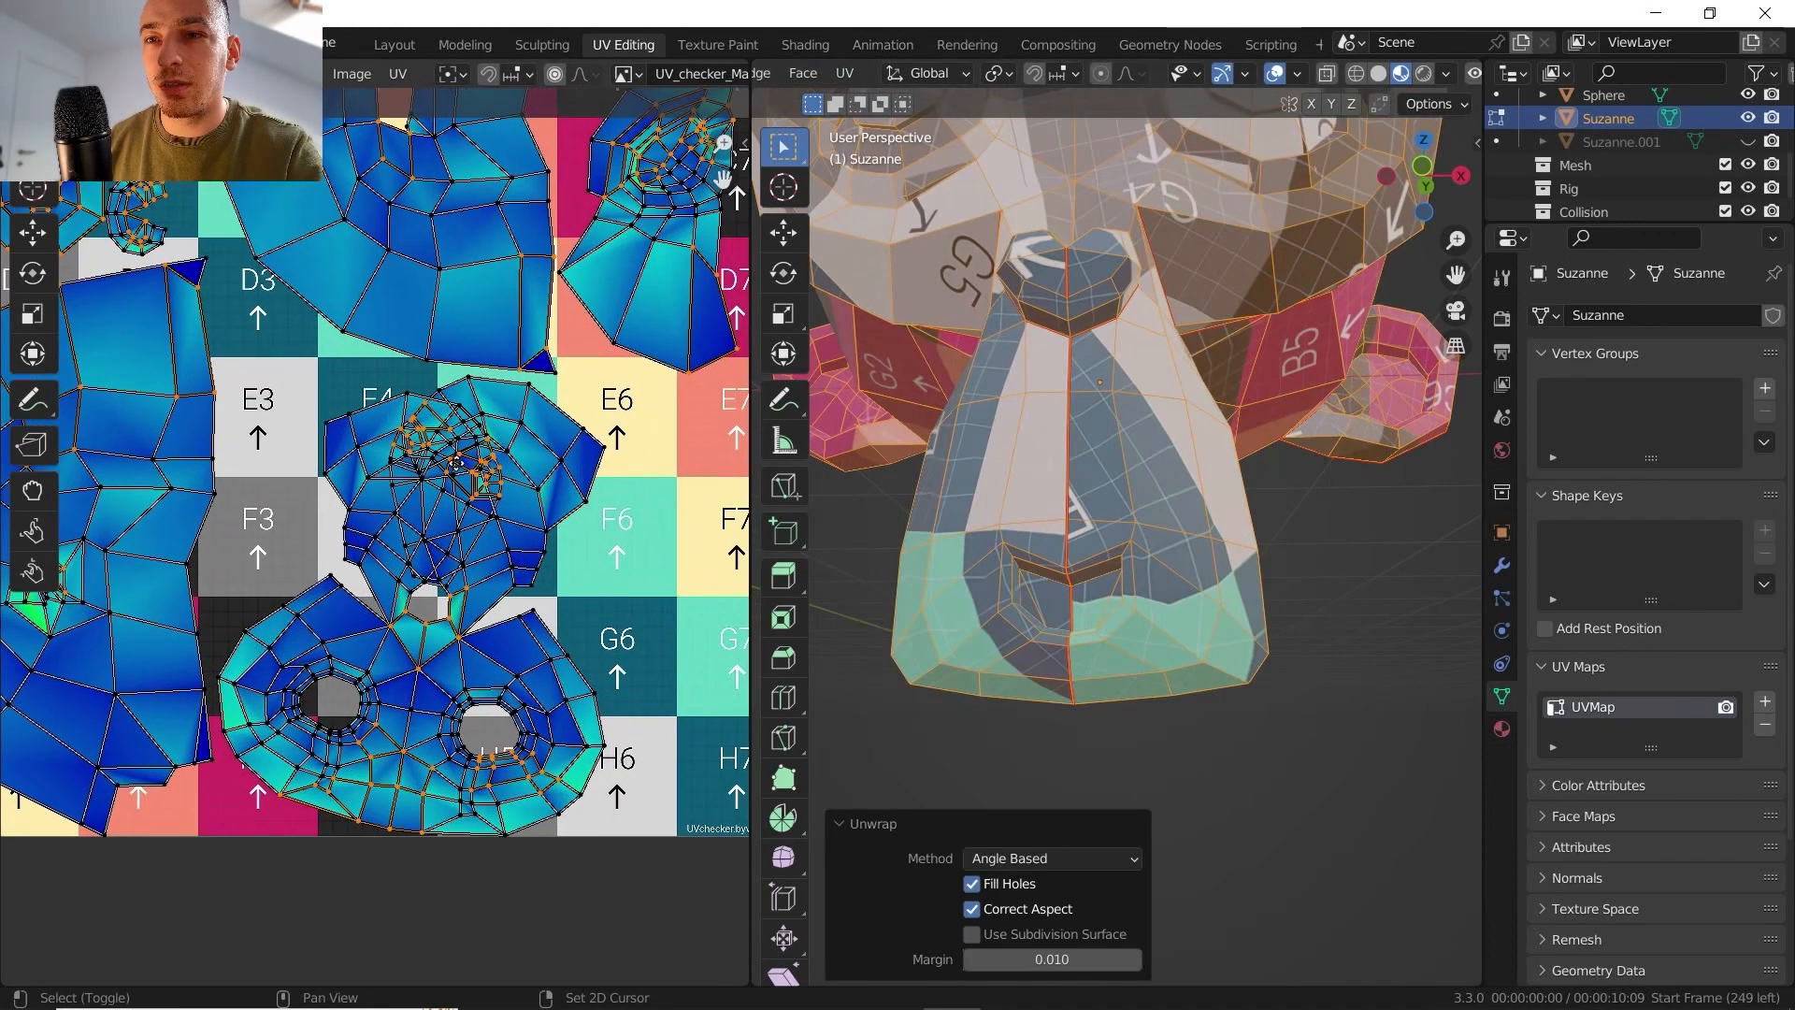
pyautogui.moveTo(482, 494); pyautogui.dragTo(484, 487, button='middle')
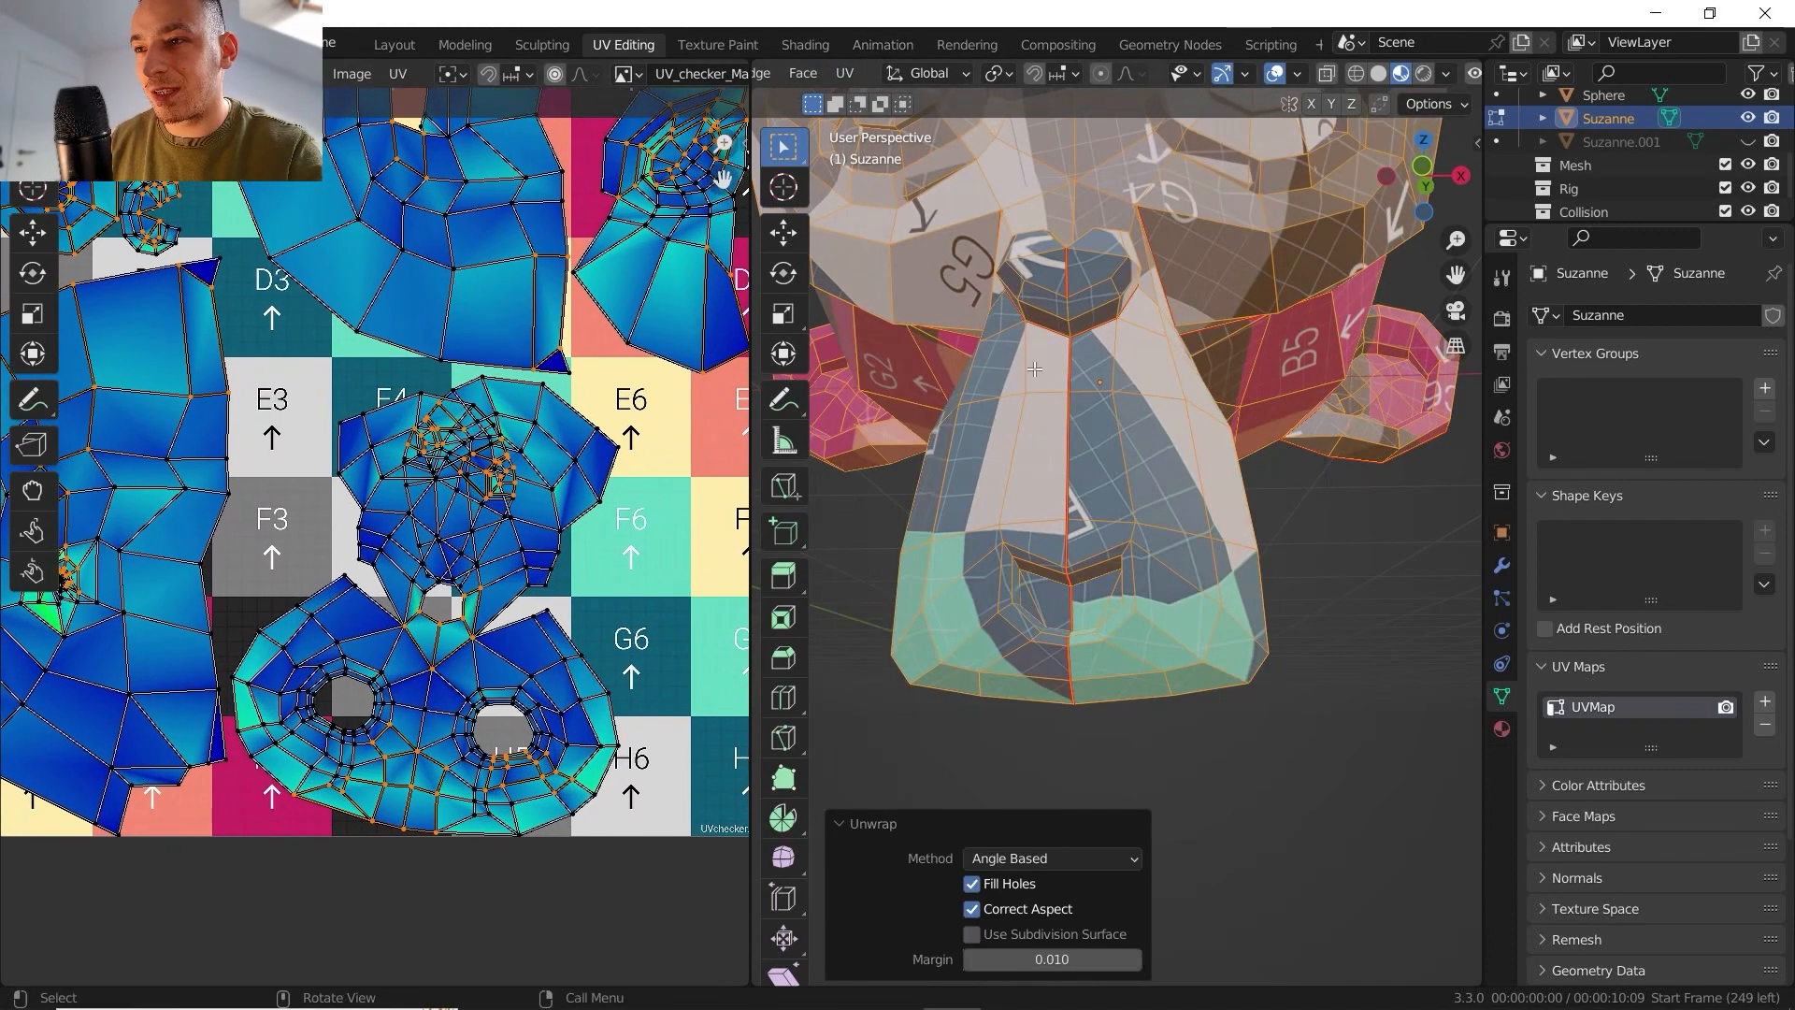
pyautogui.moveTo(1035, 370); pyautogui.dragTo(1081, 352, button='middle')
pyautogui.moveTo(1070, 579); pyautogui.dragTo(1091, 693, button='middle')
pyautogui.scroll(3, 462, 419)
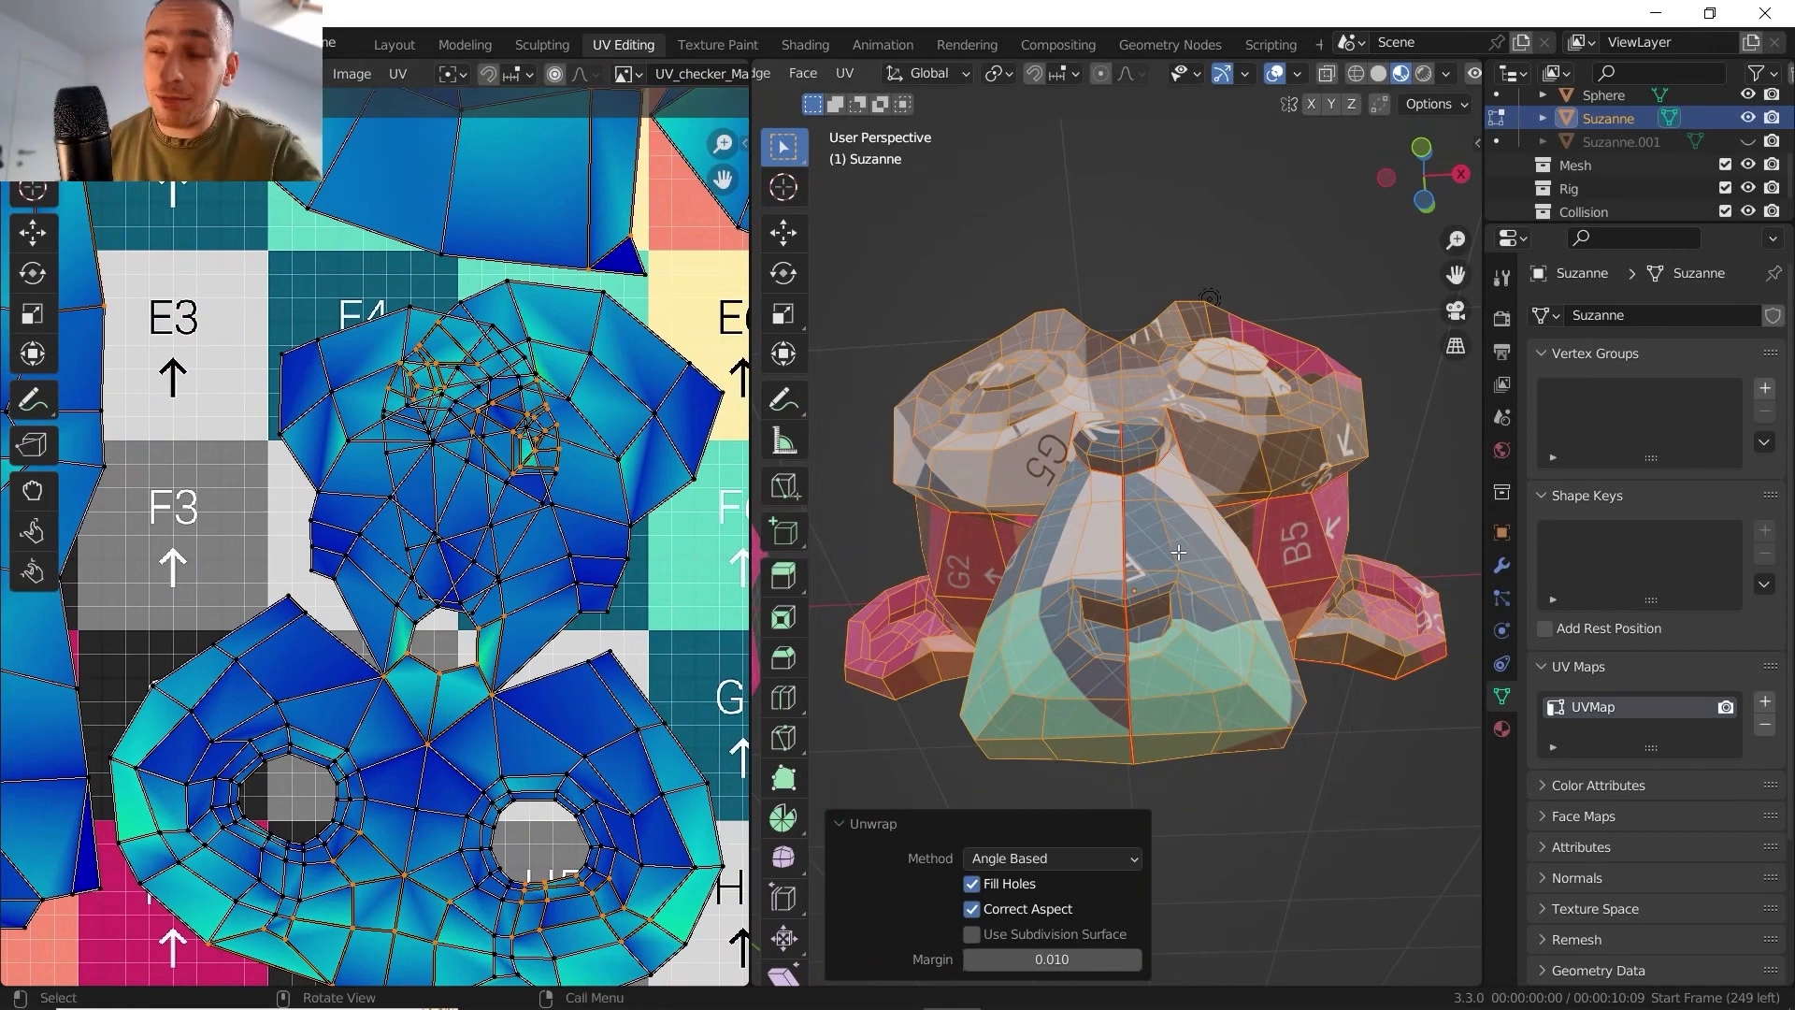
# - Undo the unwrap and the central muzzle seam, and view the checker texture on the head in Object Mode before returning to Edit Mode
pyautogui.hotkey('ctrl', 'z')
pyautogui.hotkey('ctrl', 'z')
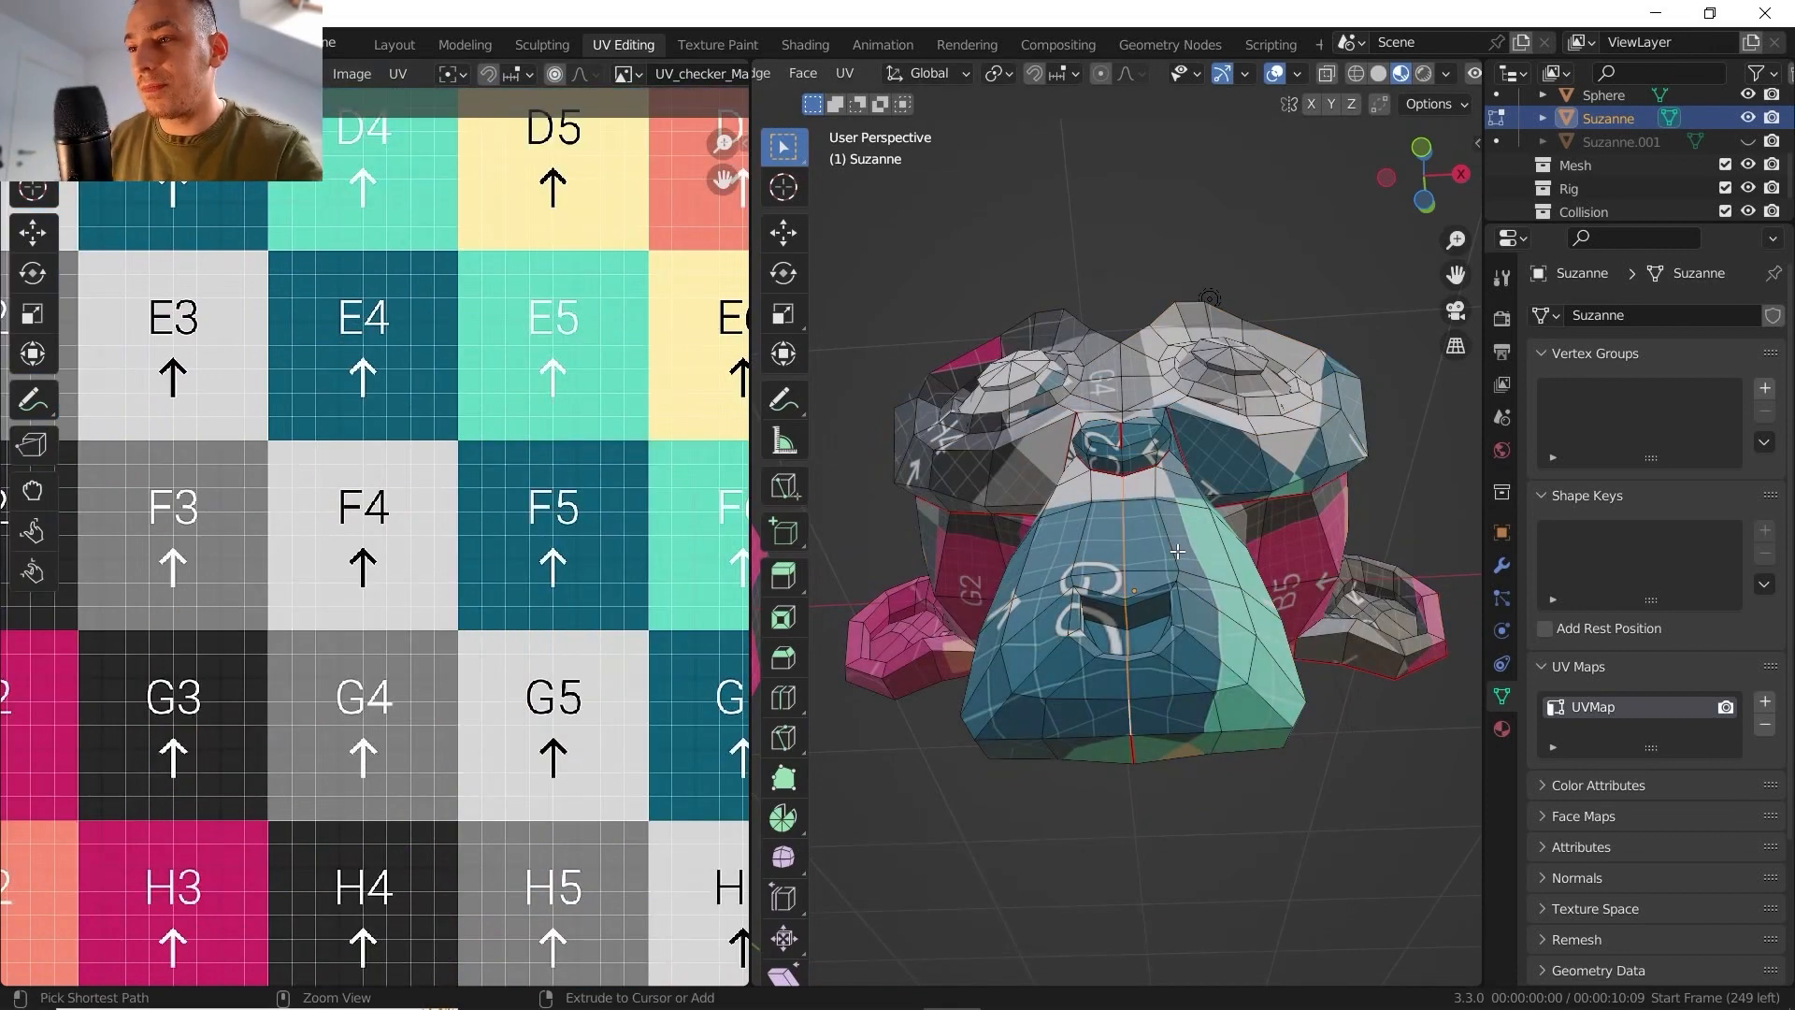
pyautogui.moveTo(1136, 558); pyautogui.dragTo(1105, 468, button='middle')
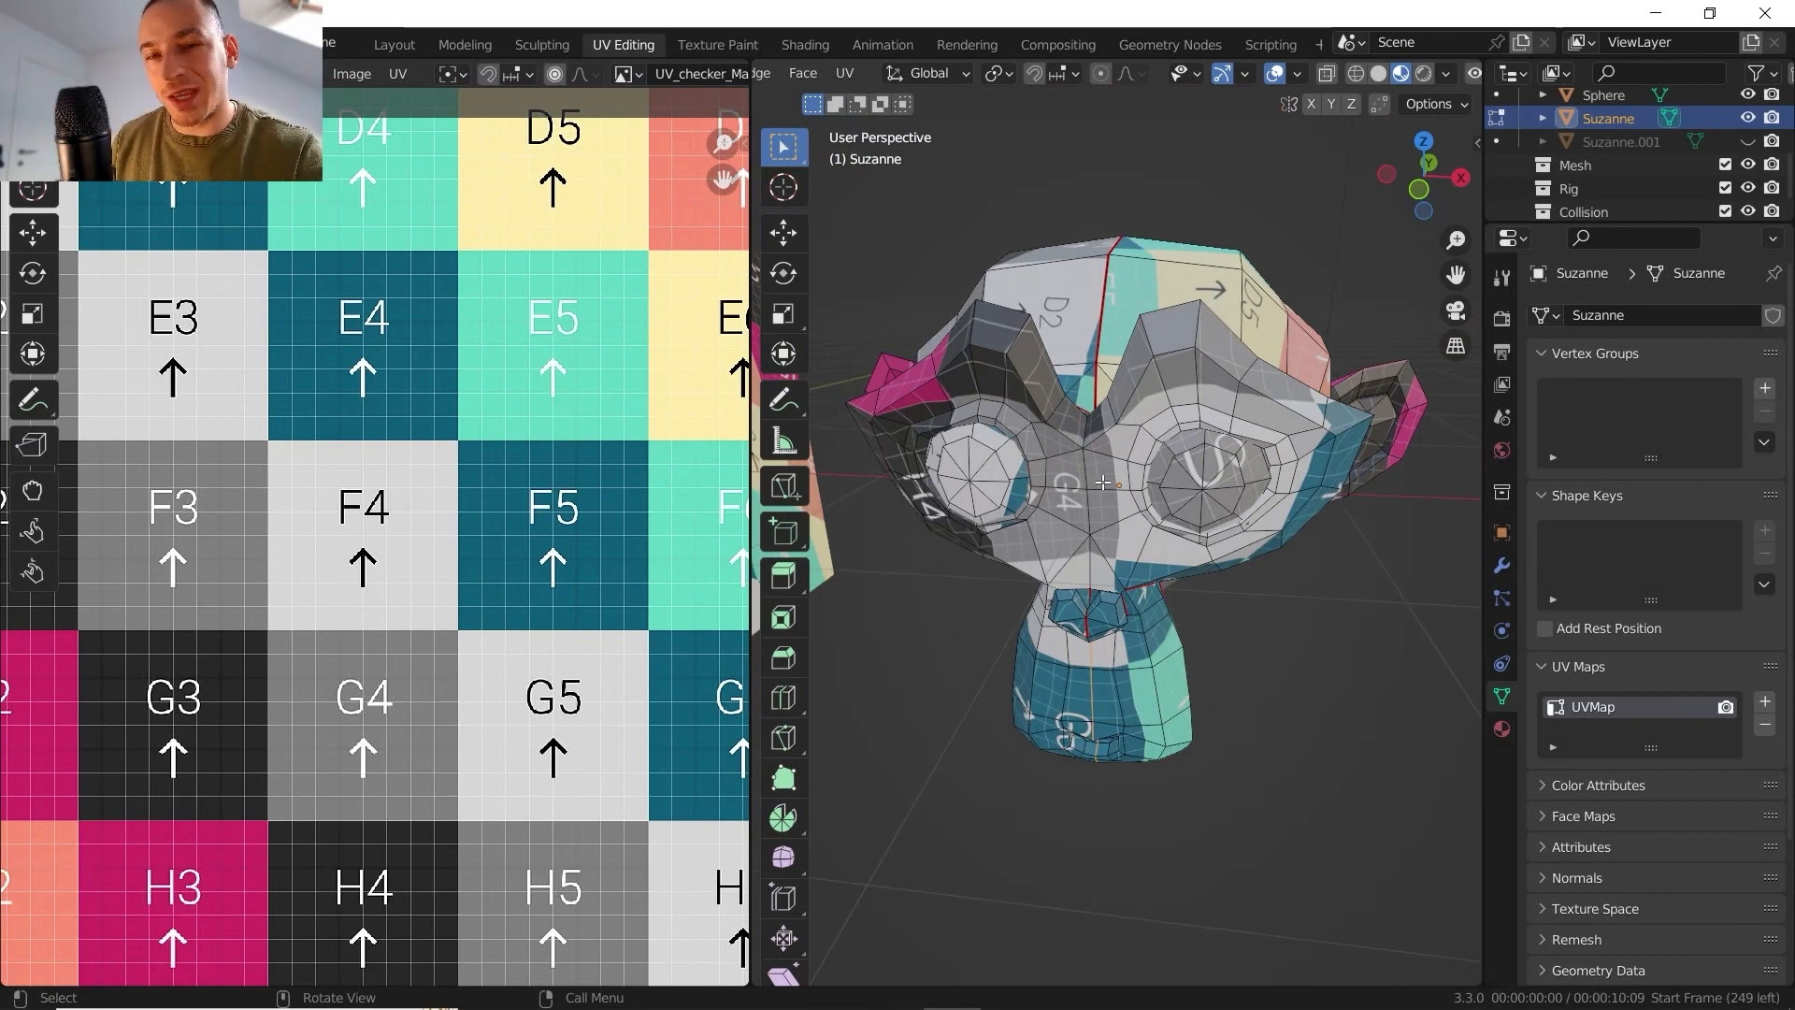
pyautogui.moveTo(1228, 506); pyautogui.dragTo(1051, 449, button='middle')
pyautogui.scroll(-4, 1126, 477)
pyautogui.press('Tab')
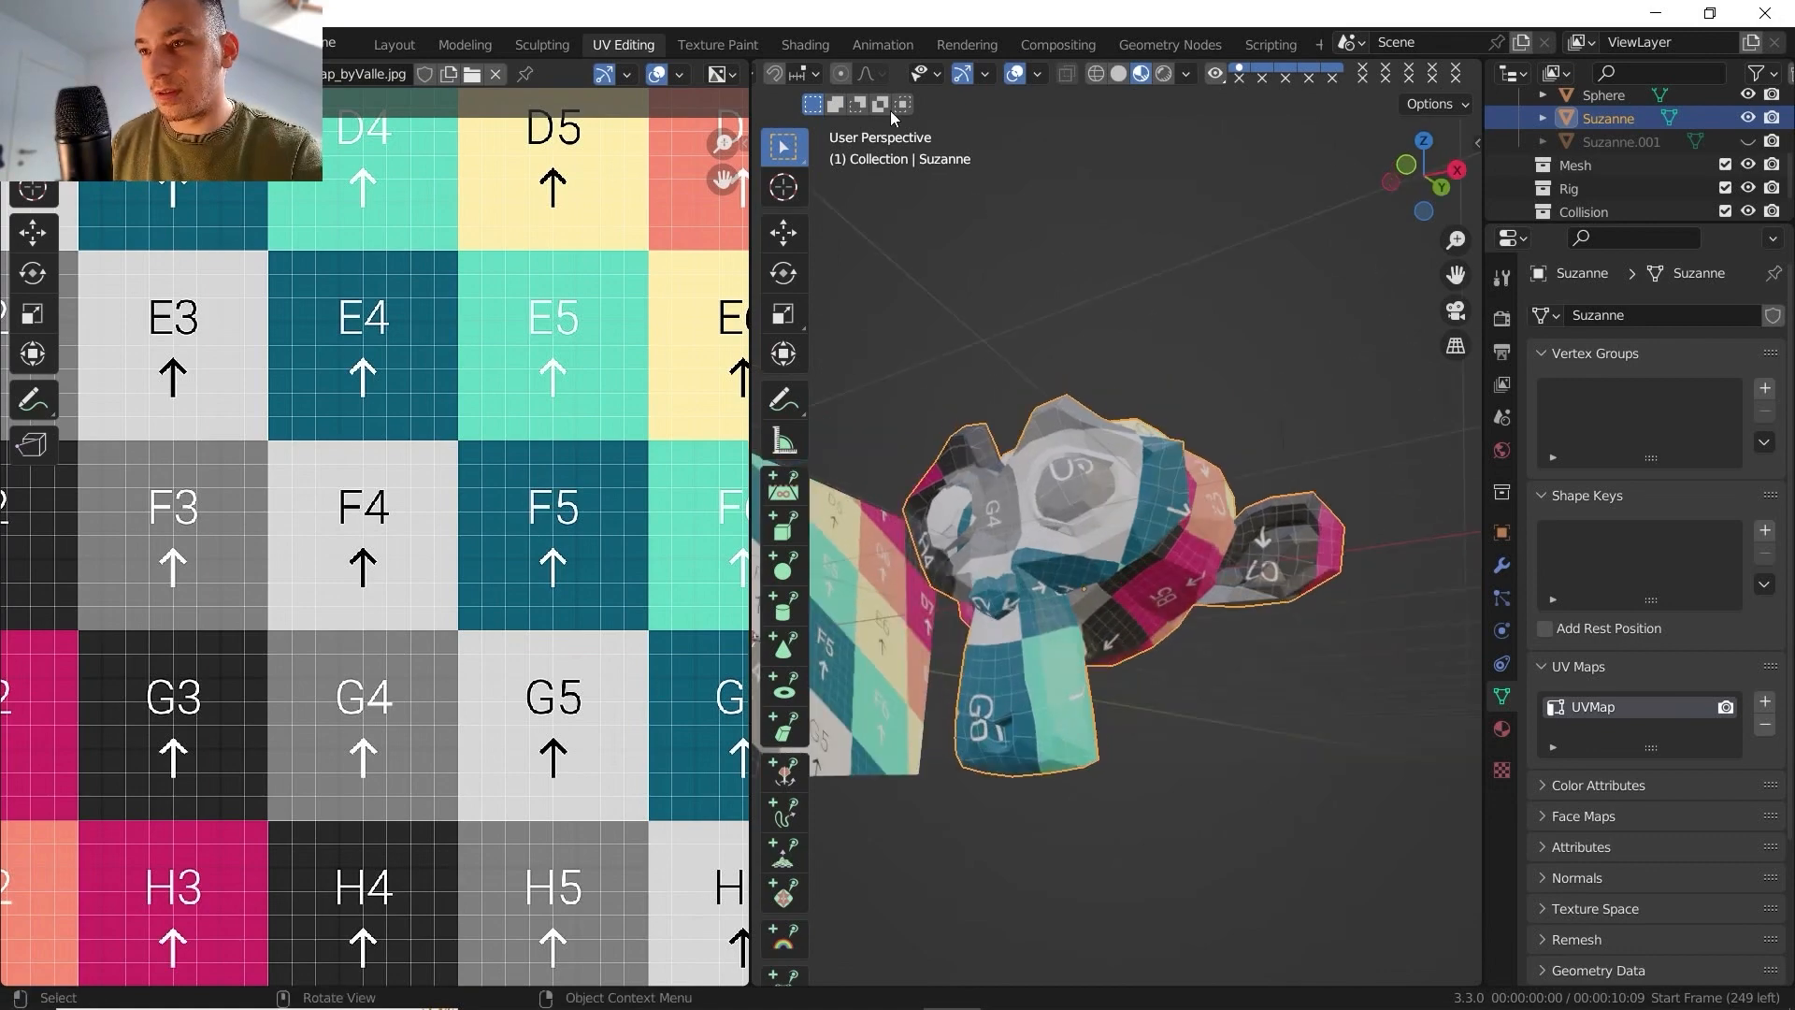
pyautogui.press('Tab')
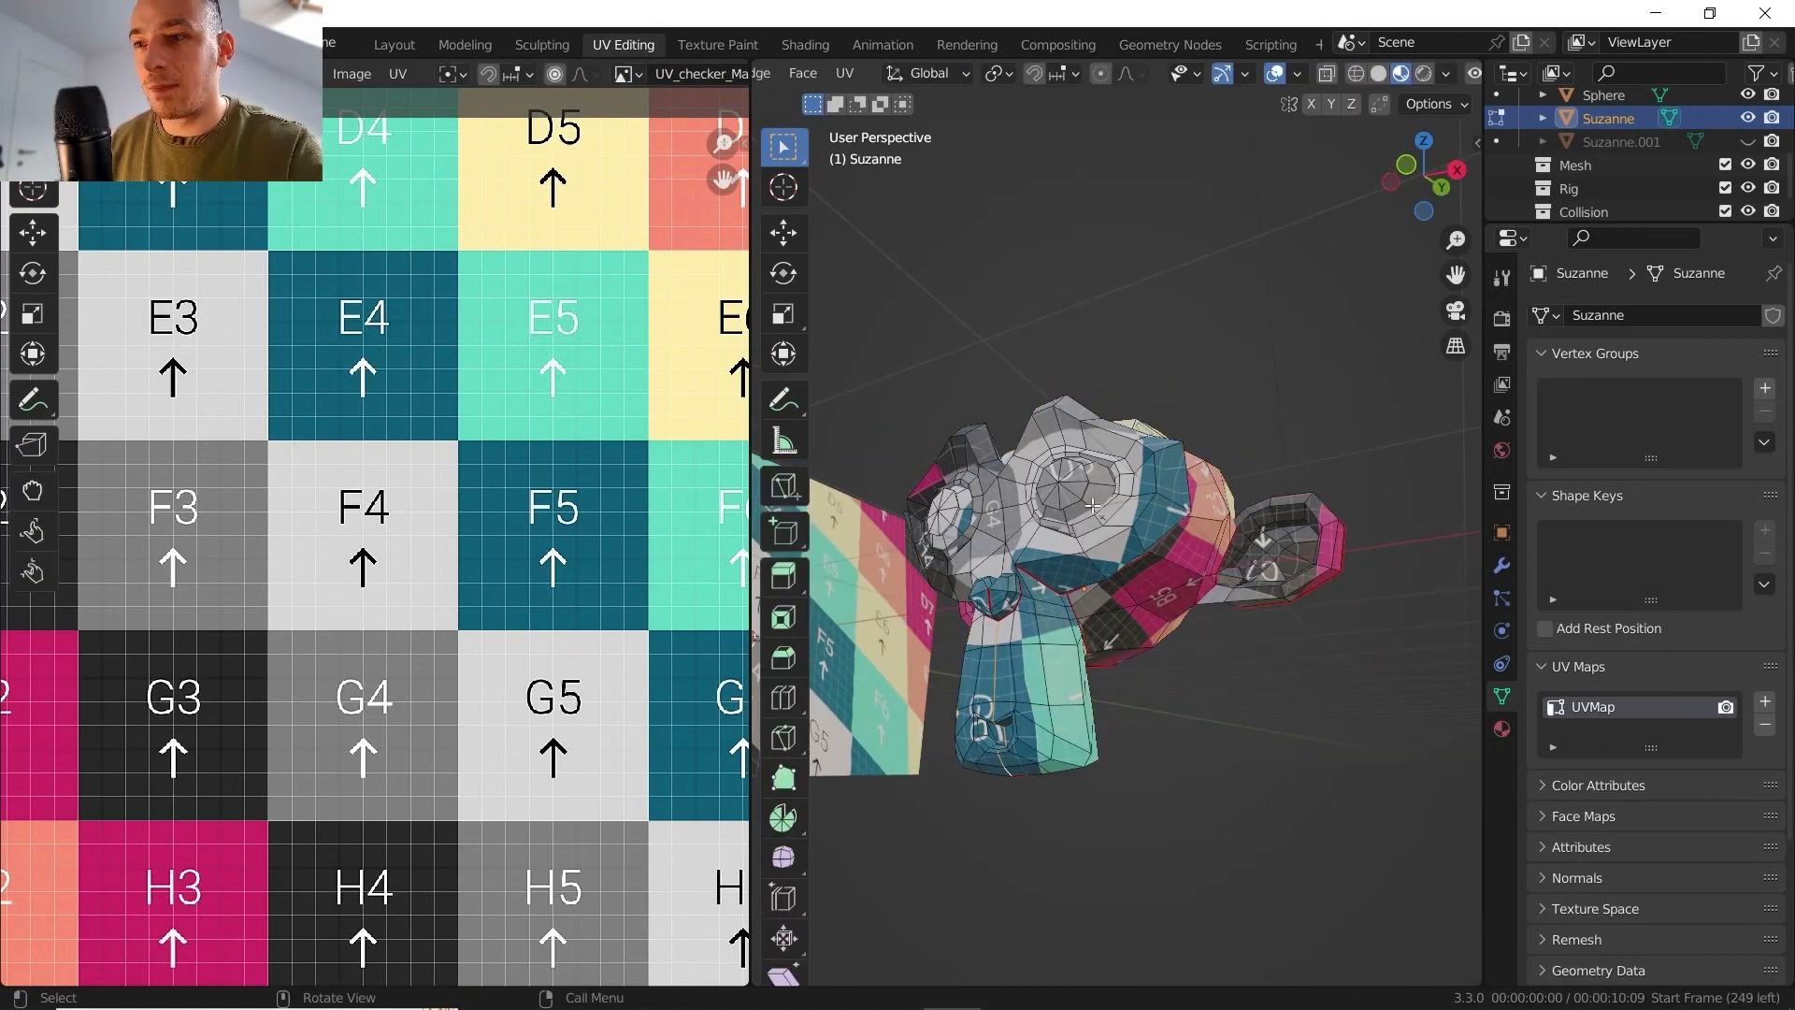
# - Select the whole mesh and unwrap it without the central muzzle seam, using the Angle Based method and a 0.010 margin
pyautogui.press('a')
pyautogui.click(852, 74)
pyautogui.click(865, 114)
pyautogui.press('Home')
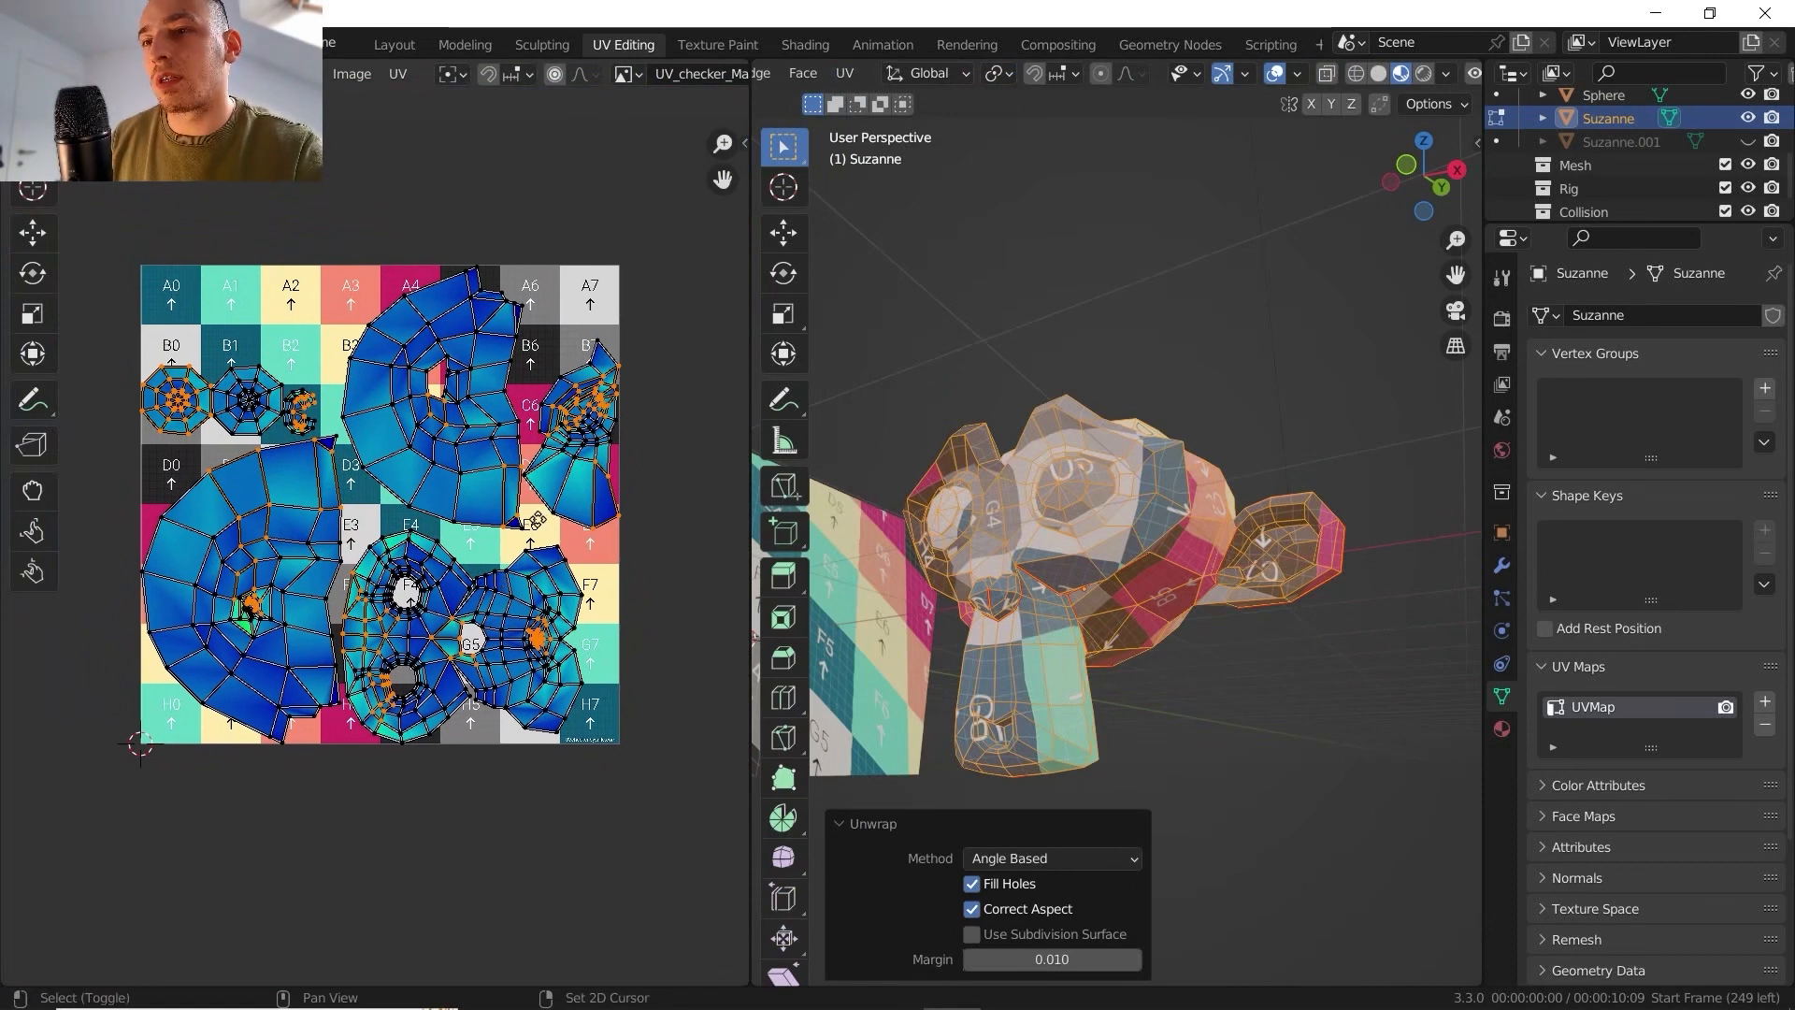
# - Check the whole UV layout for overlapping faces with Select Overlap
pyautogui.scroll(1, 408, 523)
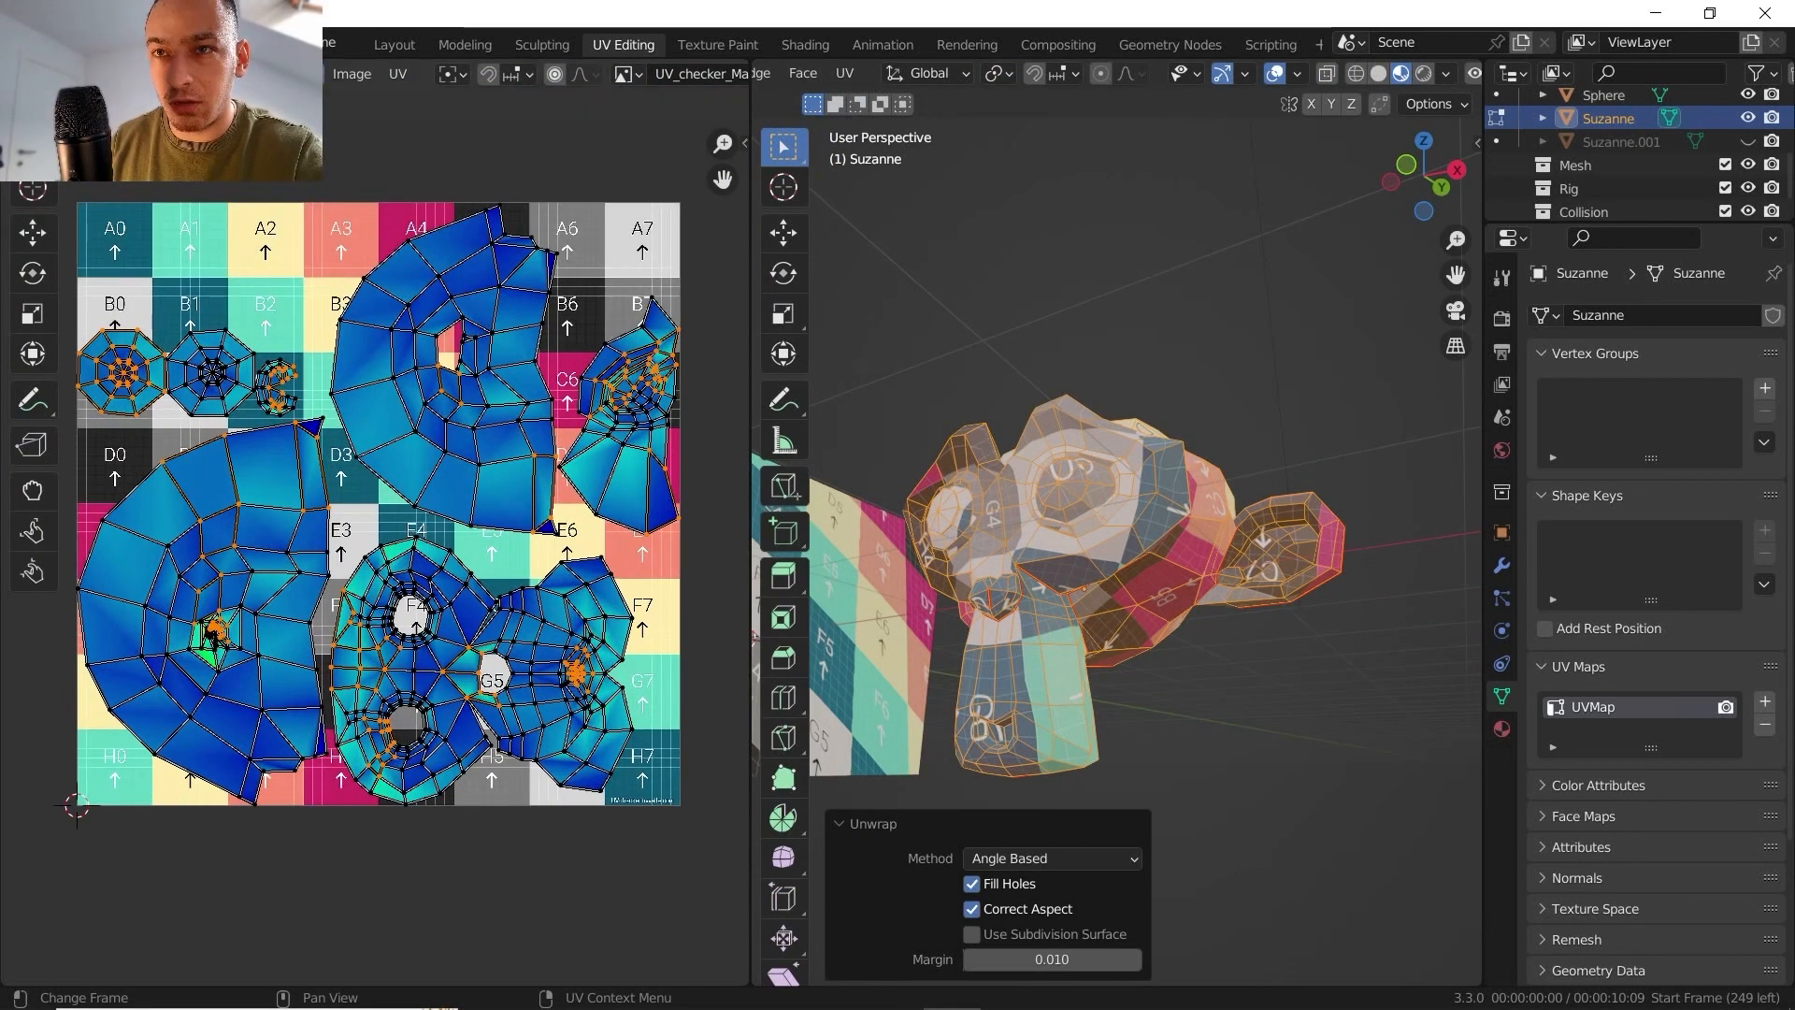
pyautogui.click(304, 74)
pyautogui.click(367, 423)
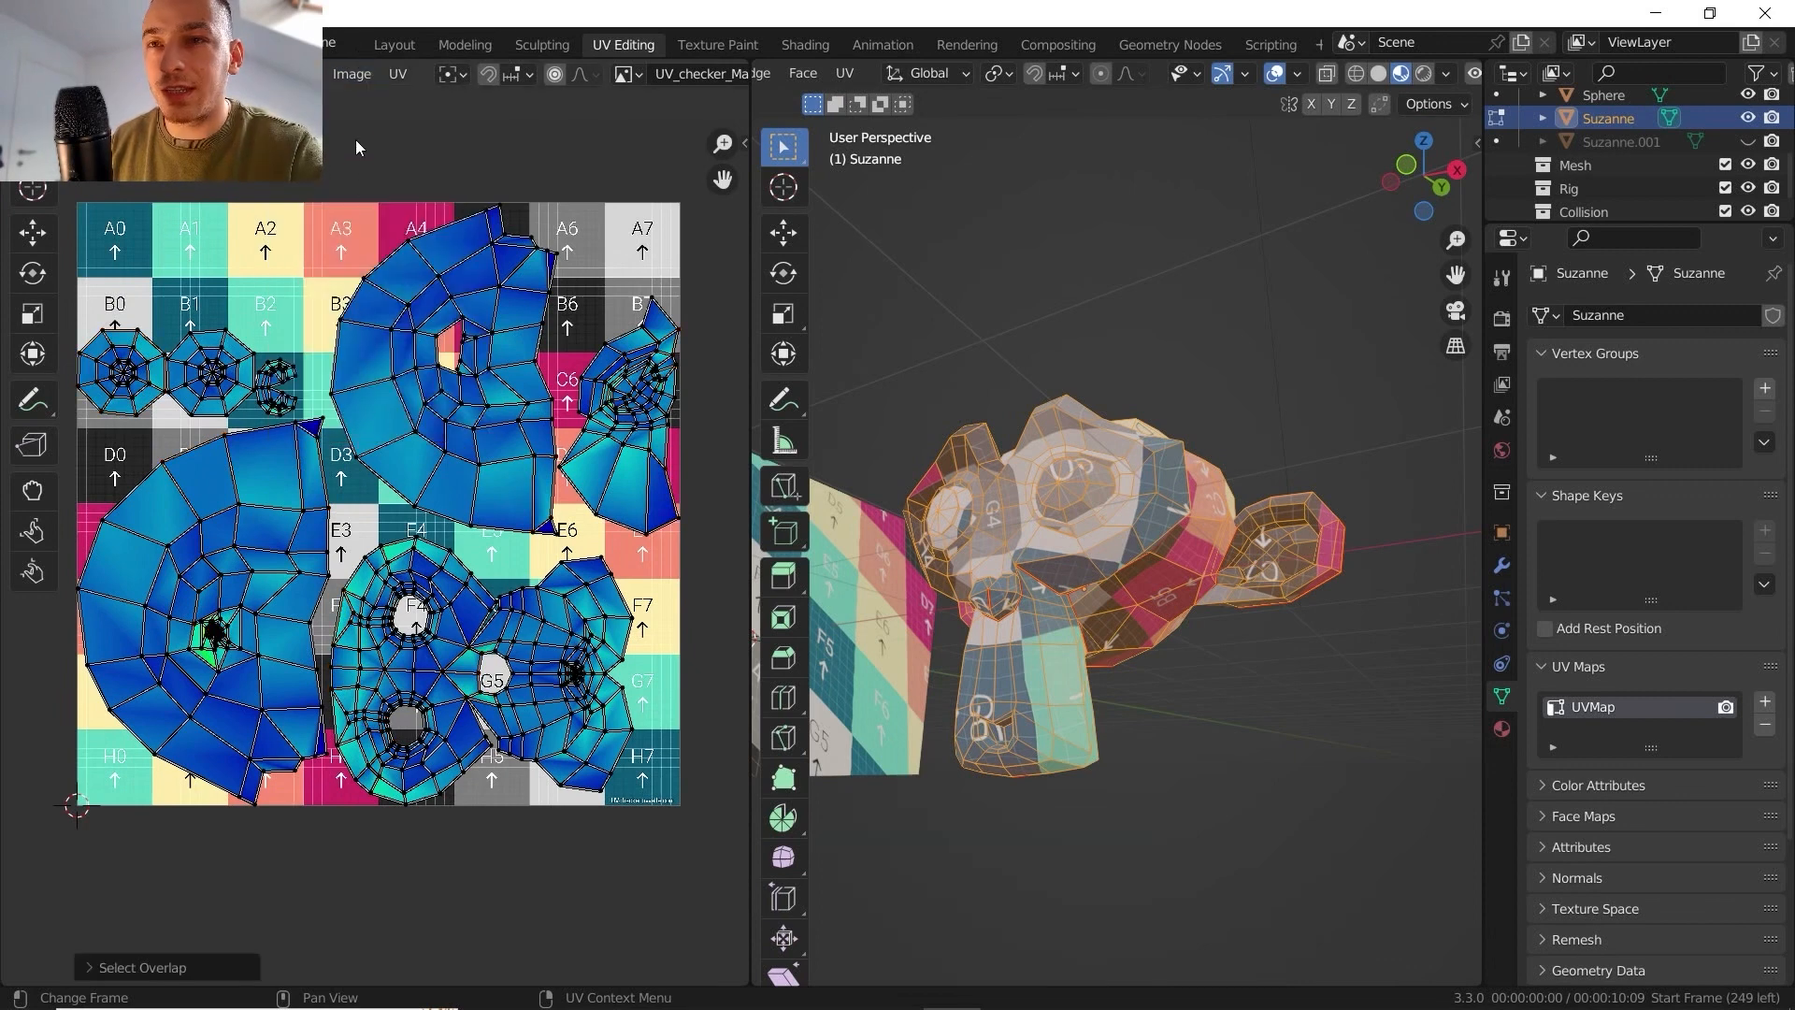
pyautogui.click(303, 74)
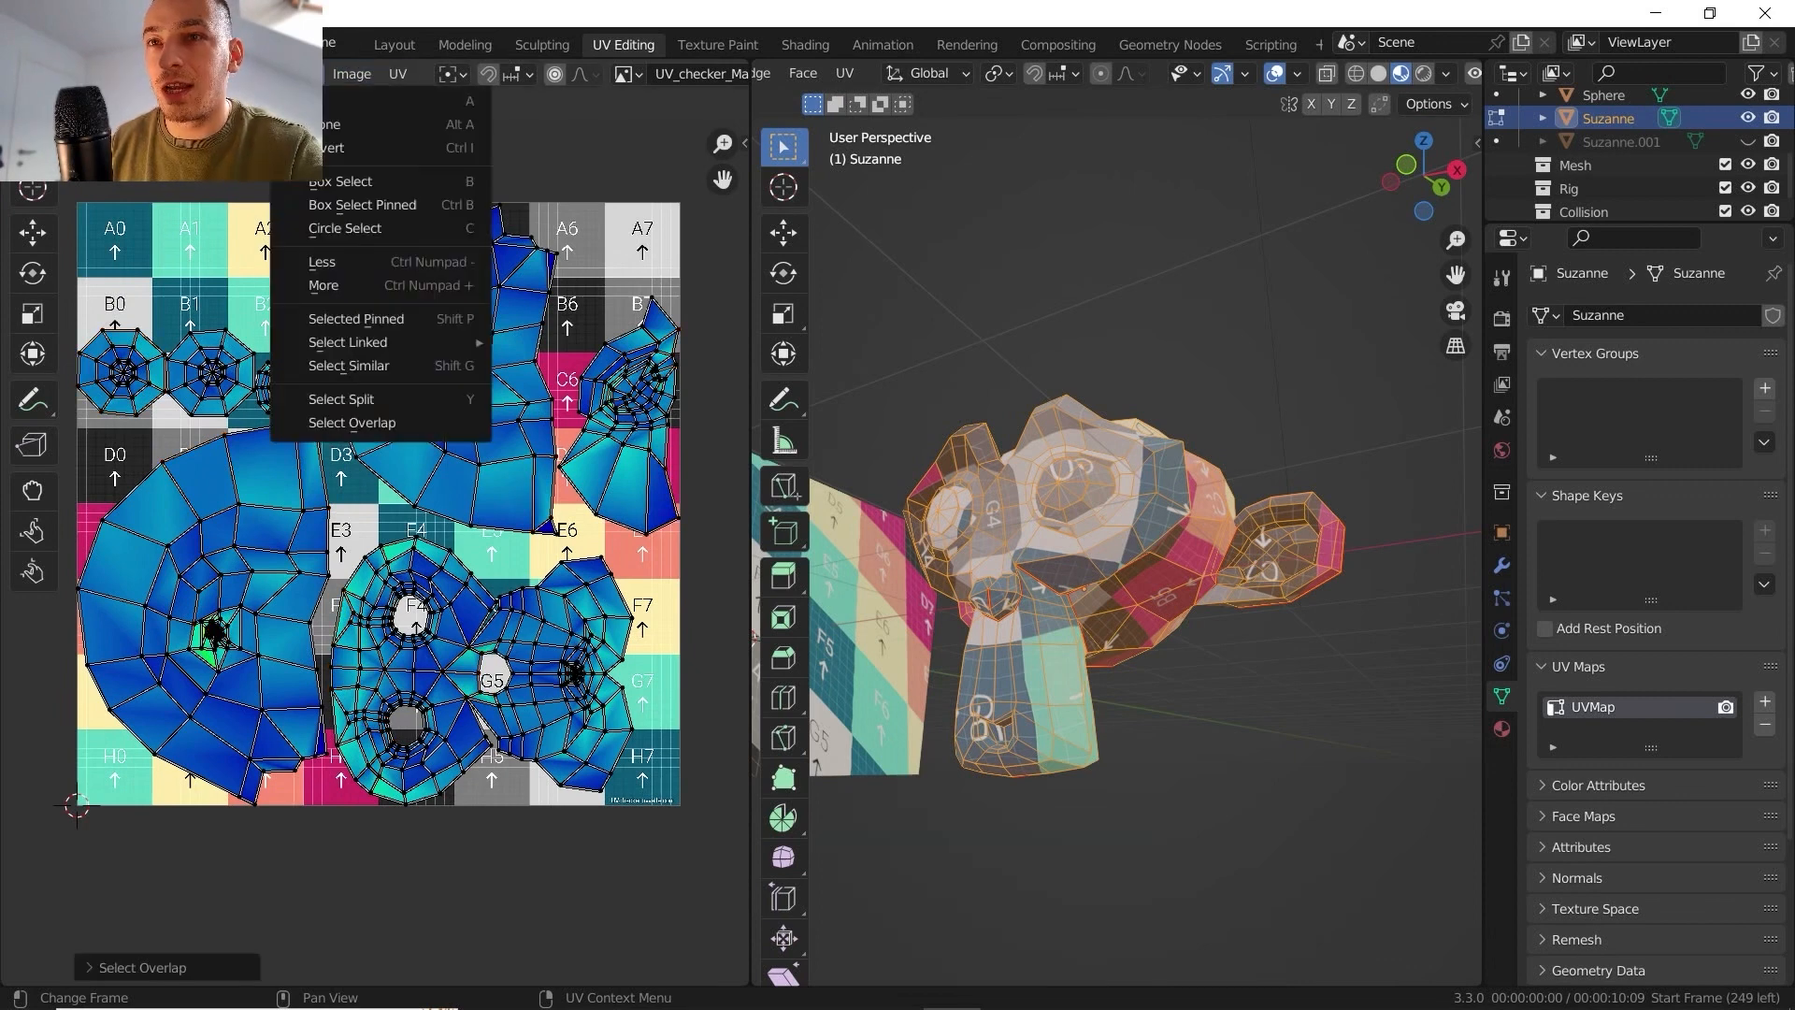
pyautogui.click(354, 423)
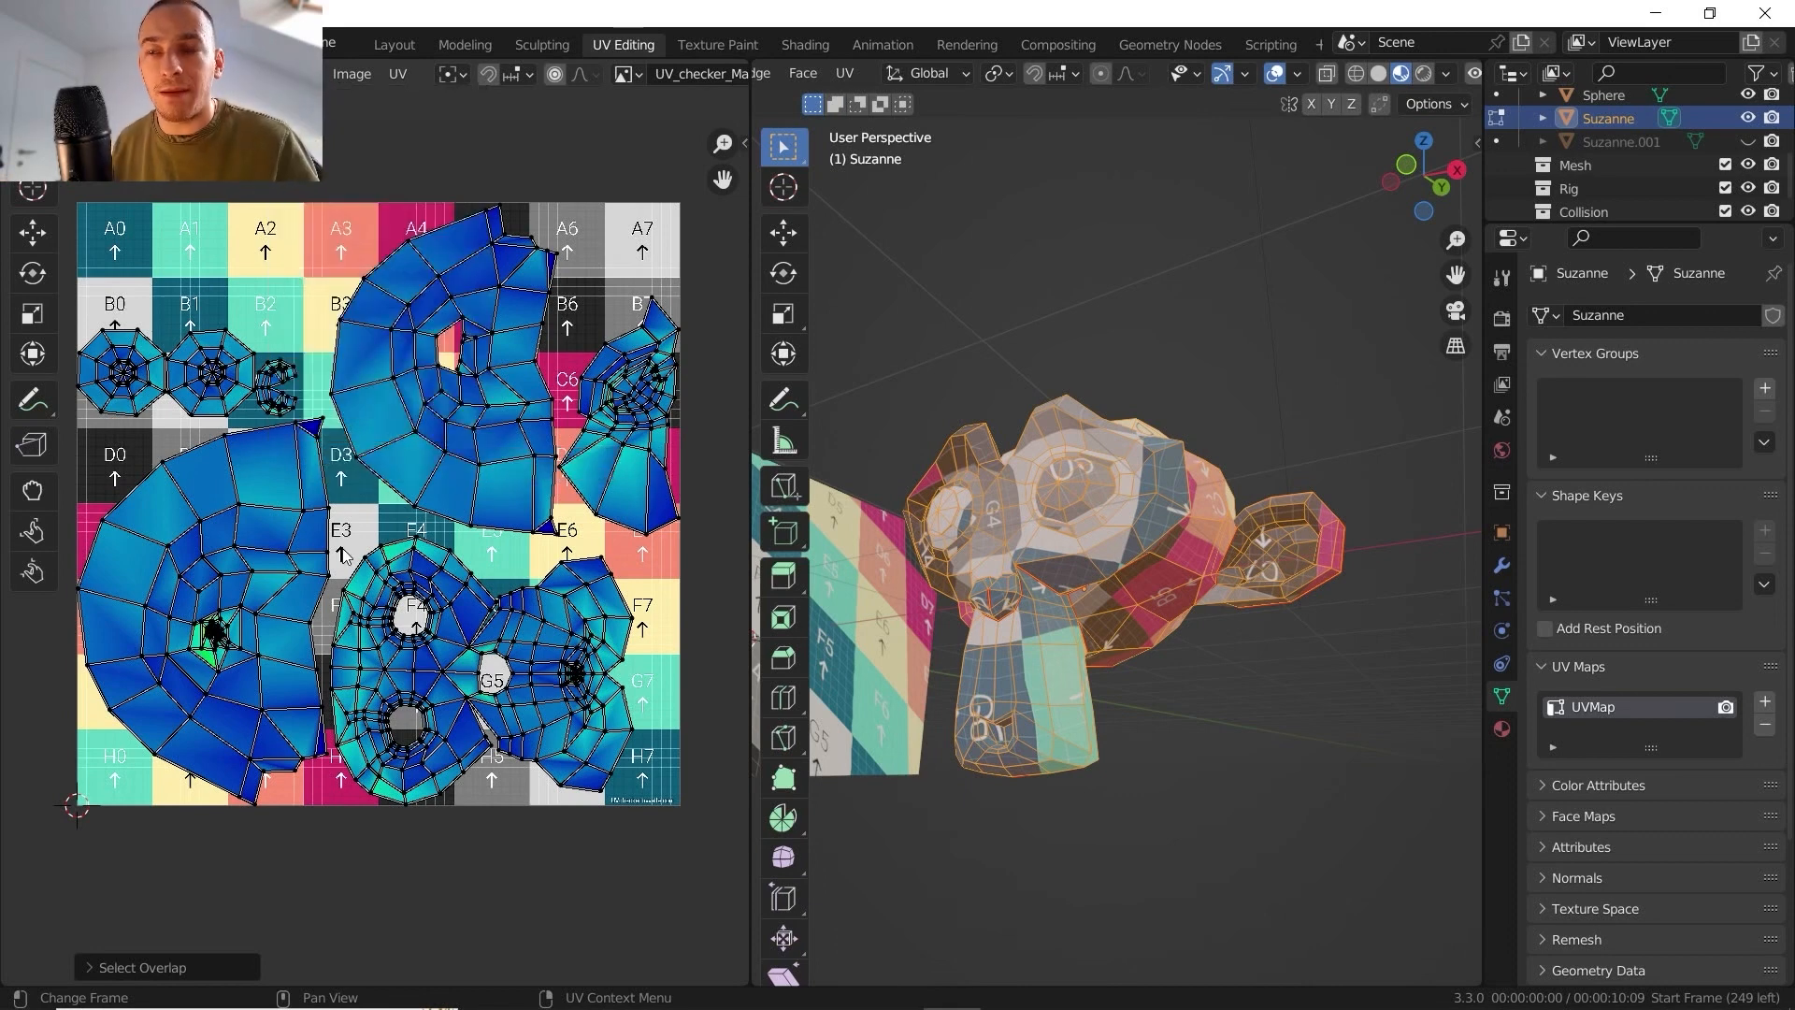
# - Deselect the mesh and mark a seam again along the muzzle's centre edges from the nose base down to the chin
pyautogui.moveTo(1122, 607); pyautogui.dragTo(1164, 644, button='middle')
pyautogui.hotkey('alt', 'a')
pyautogui.scroll(4, 1167, 653)
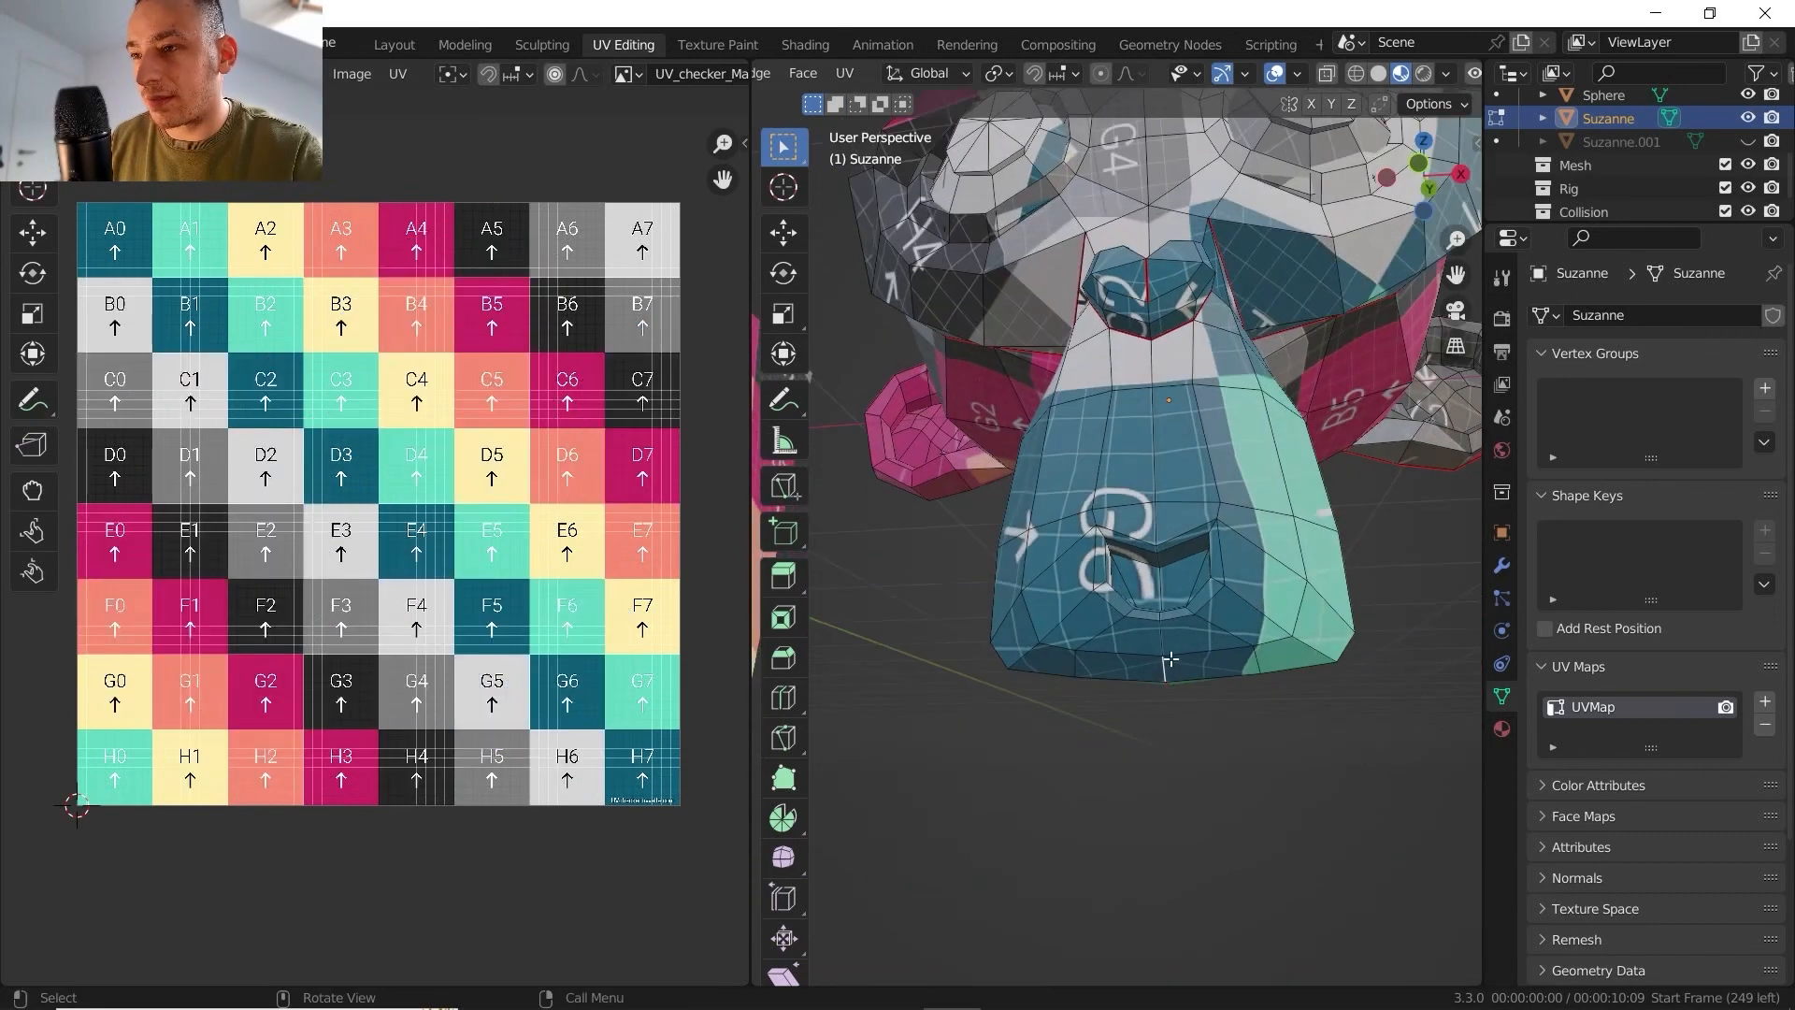
pyautogui.keyDown('ctrl'); pyautogui.click(1155, 380); pyautogui.keyUp('ctrl')
pyautogui.rightClick(1157, 384)
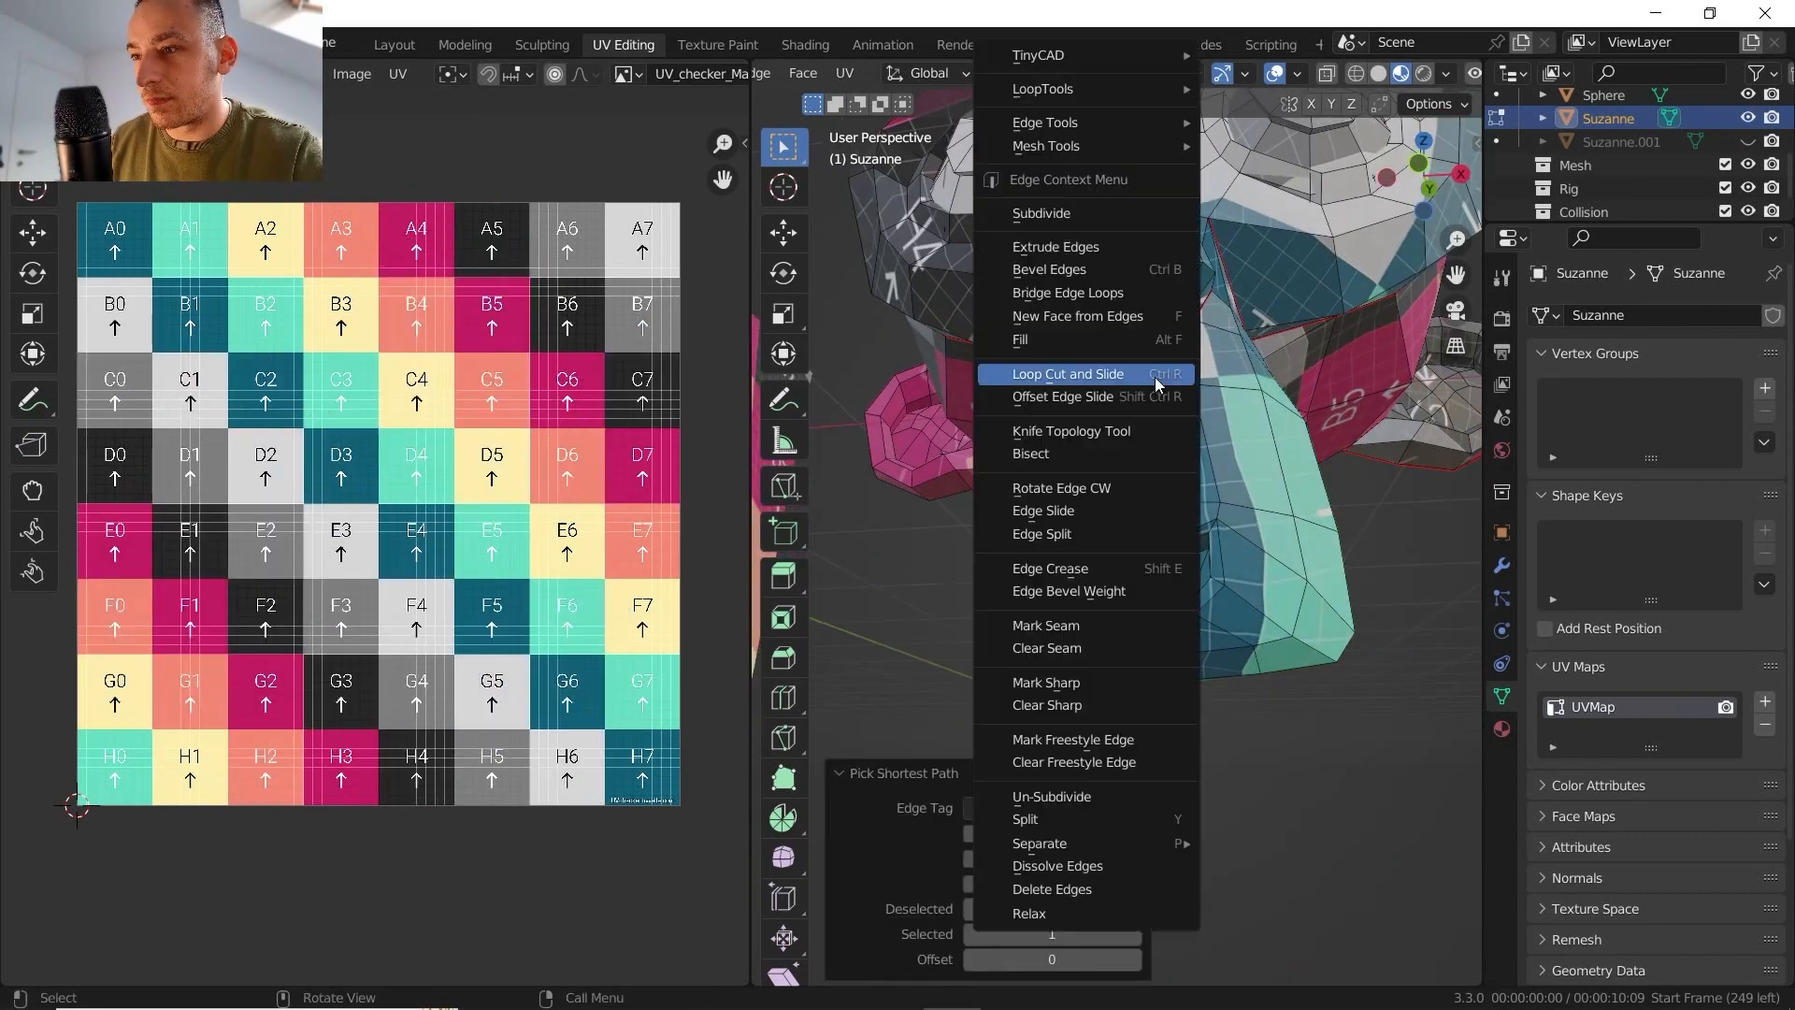
pyautogui.click(1081, 627)
# - Select the whole mesh and unwrap it with the restored muzzle seam, using the Angle Based method and a 0.010 margin
pyautogui.press('a')
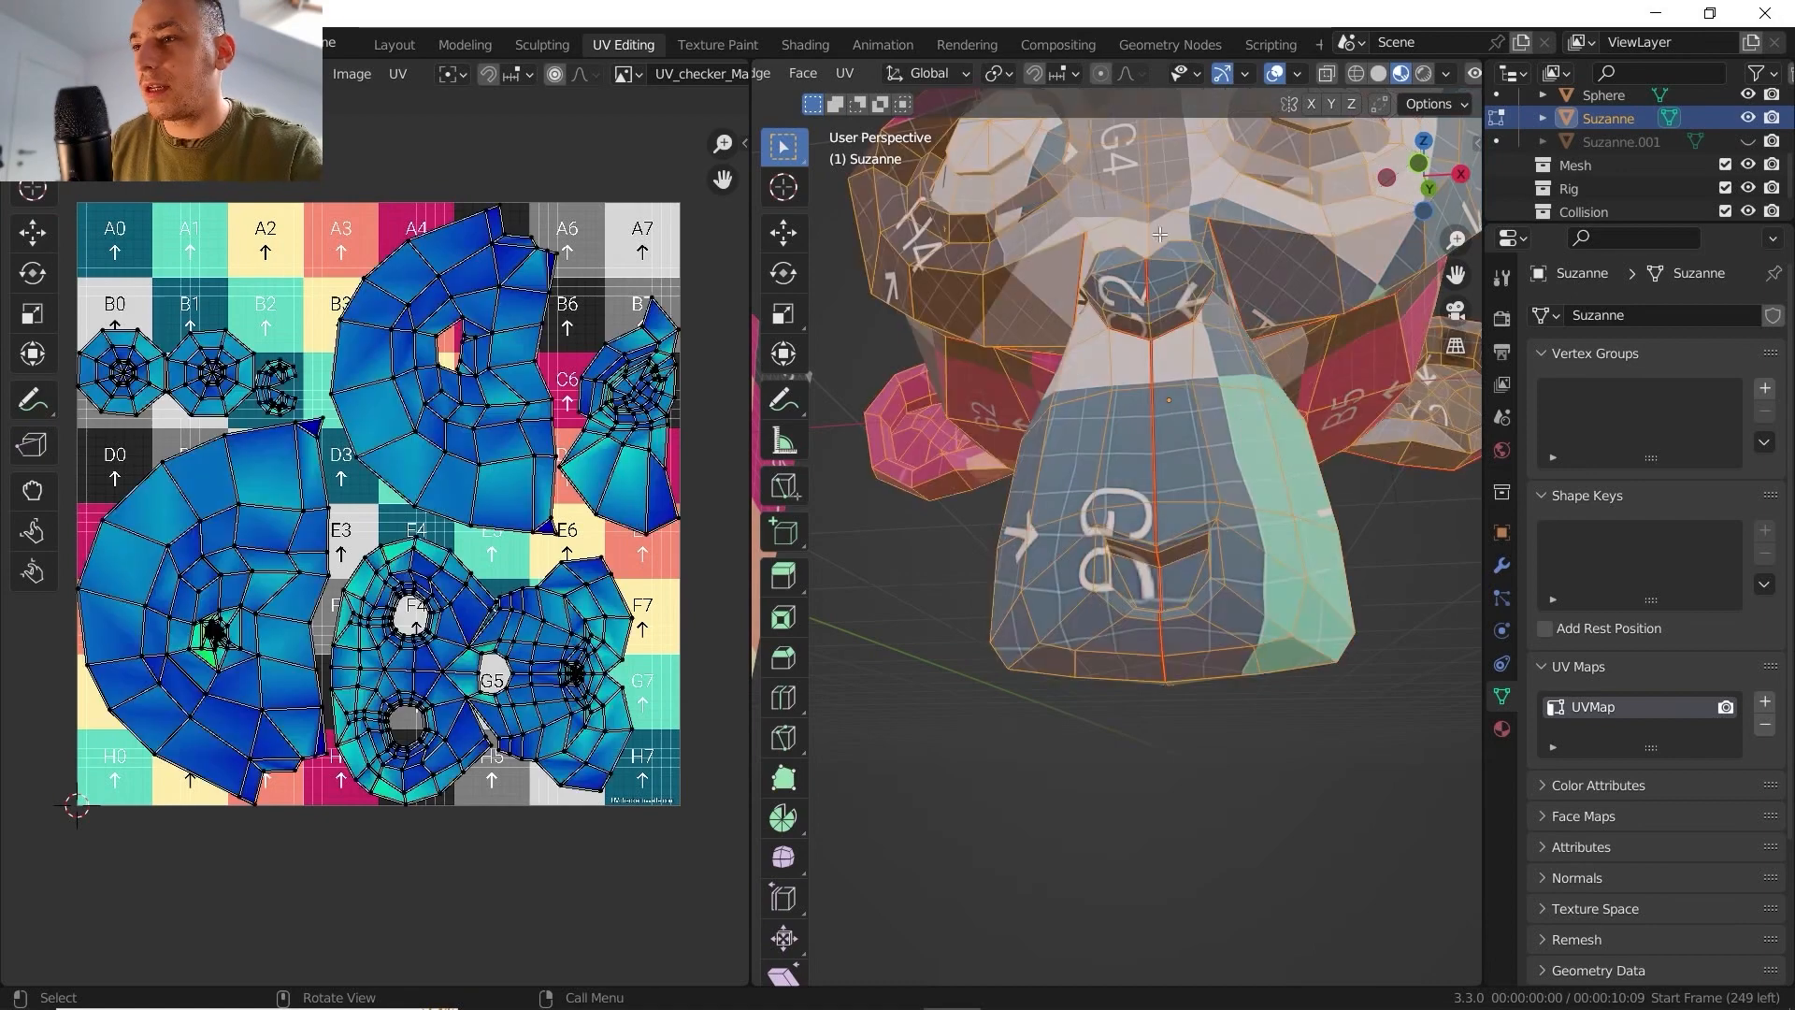
pyautogui.click(846, 75)
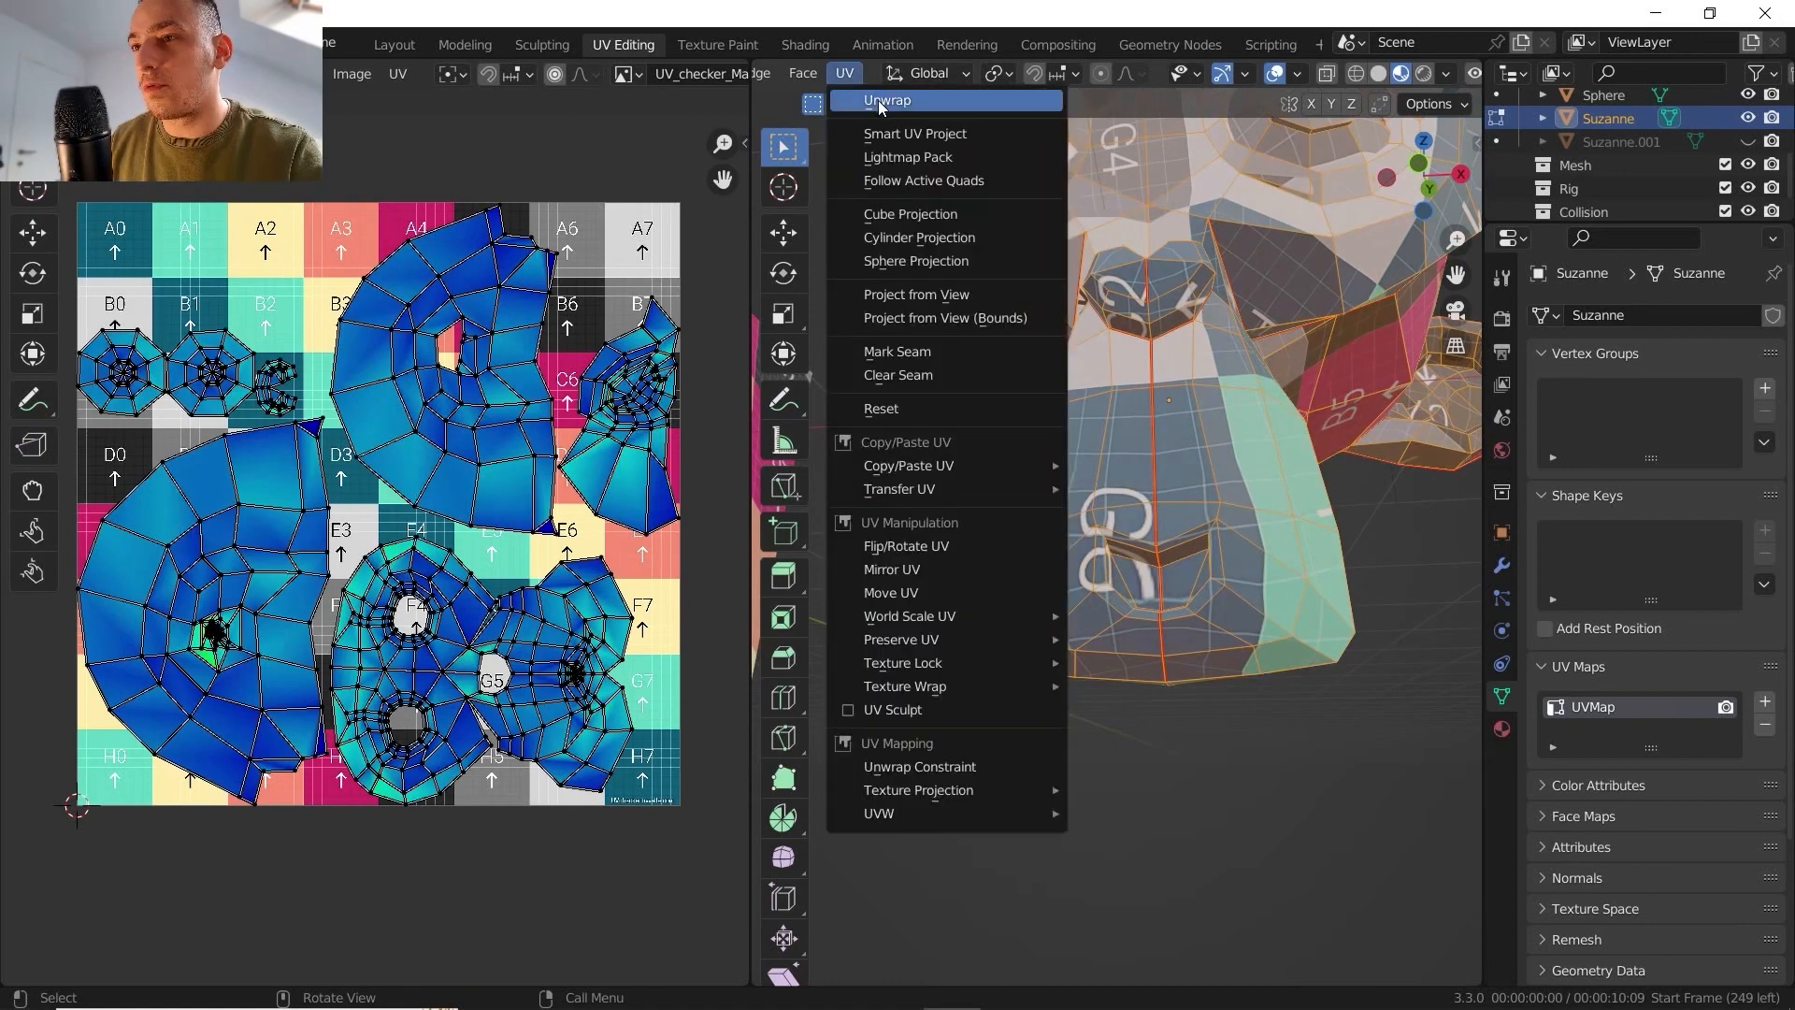
pyautogui.click(878, 99)
pyautogui.scroll(4, 381, 548)
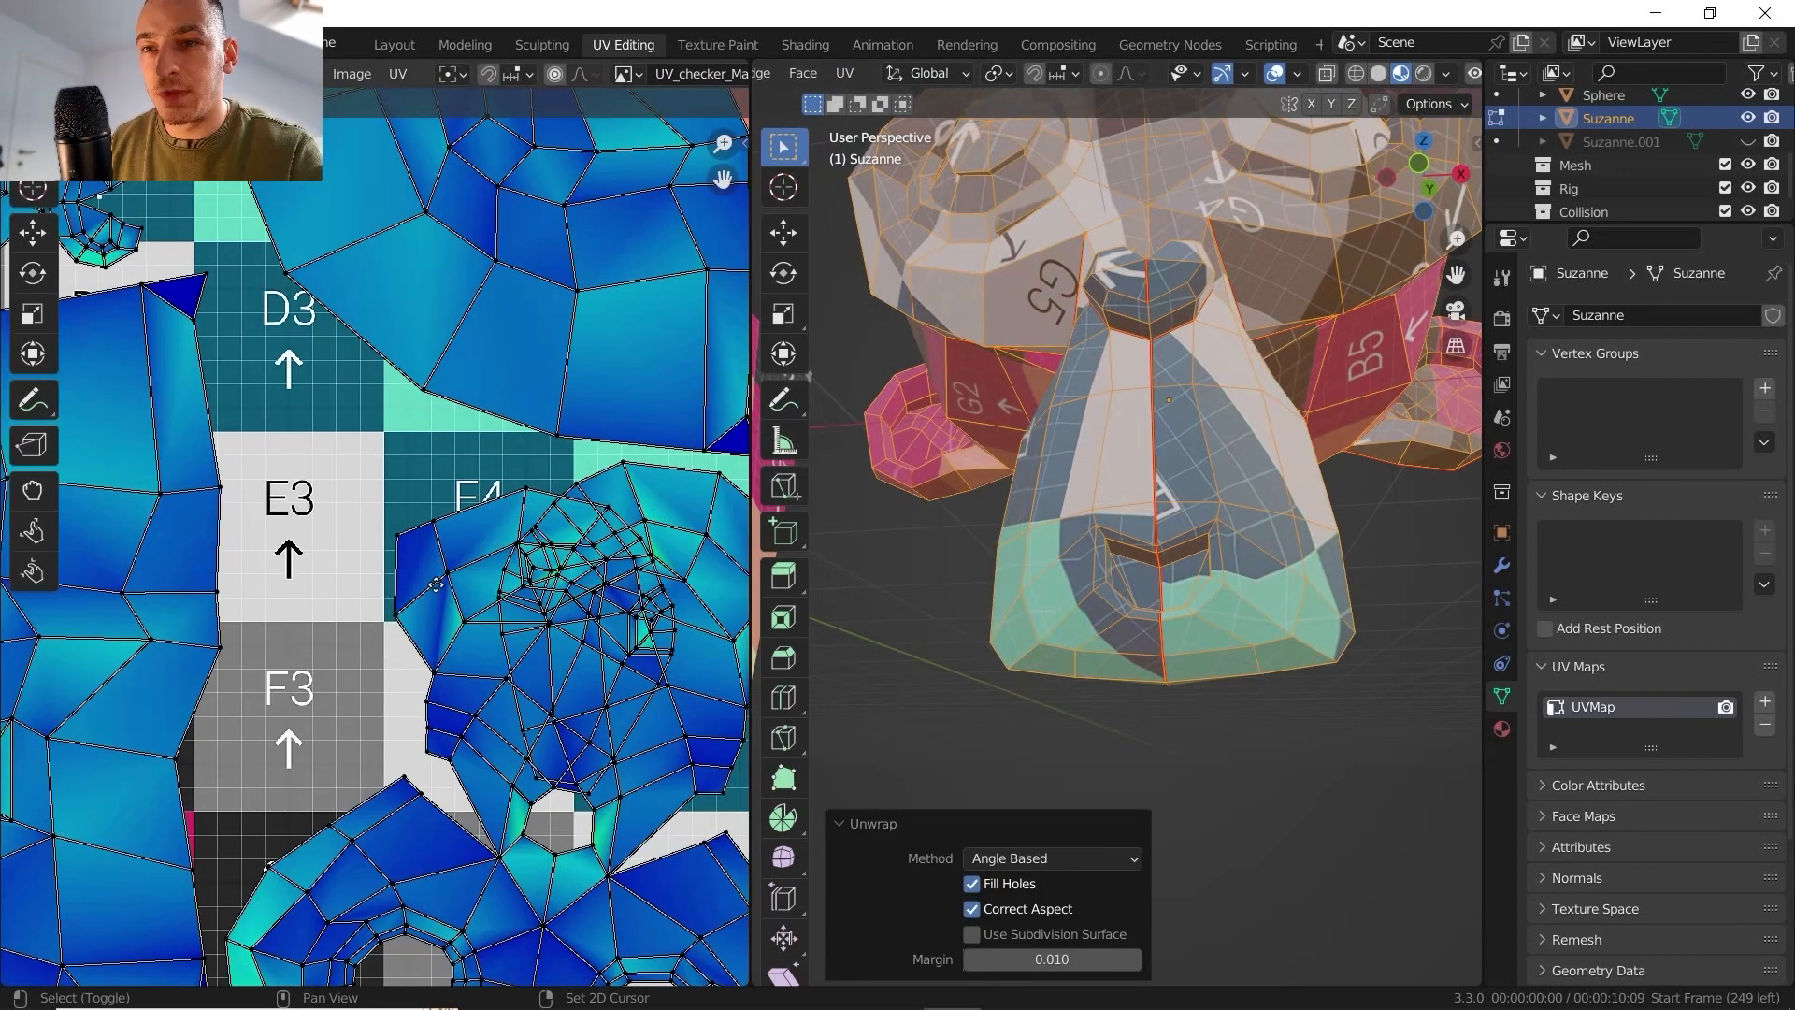
pyautogui.moveTo(450, 516); pyautogui.dragTo(319, 422, button='middle')
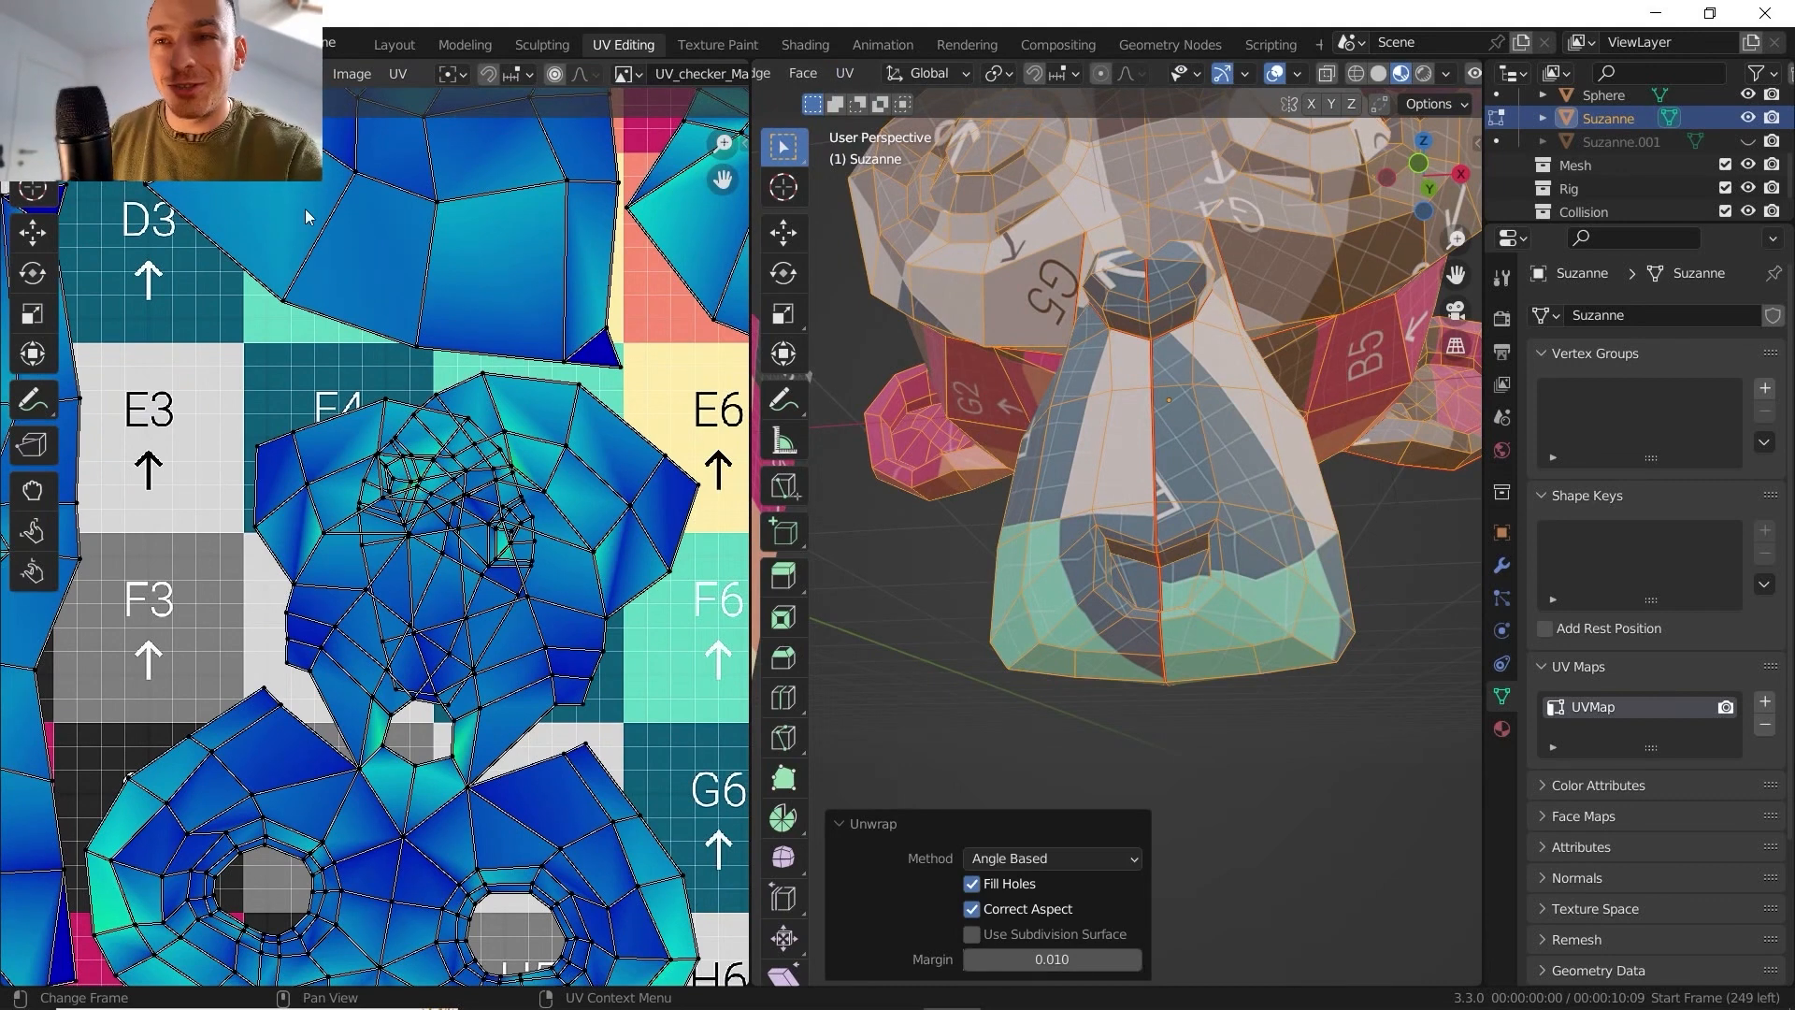
# - Select the overlapping UVs with Select Overlap and examine where they lie on the face island
pyautogui.click(294, 73)
pyautogui.click(355, 430)
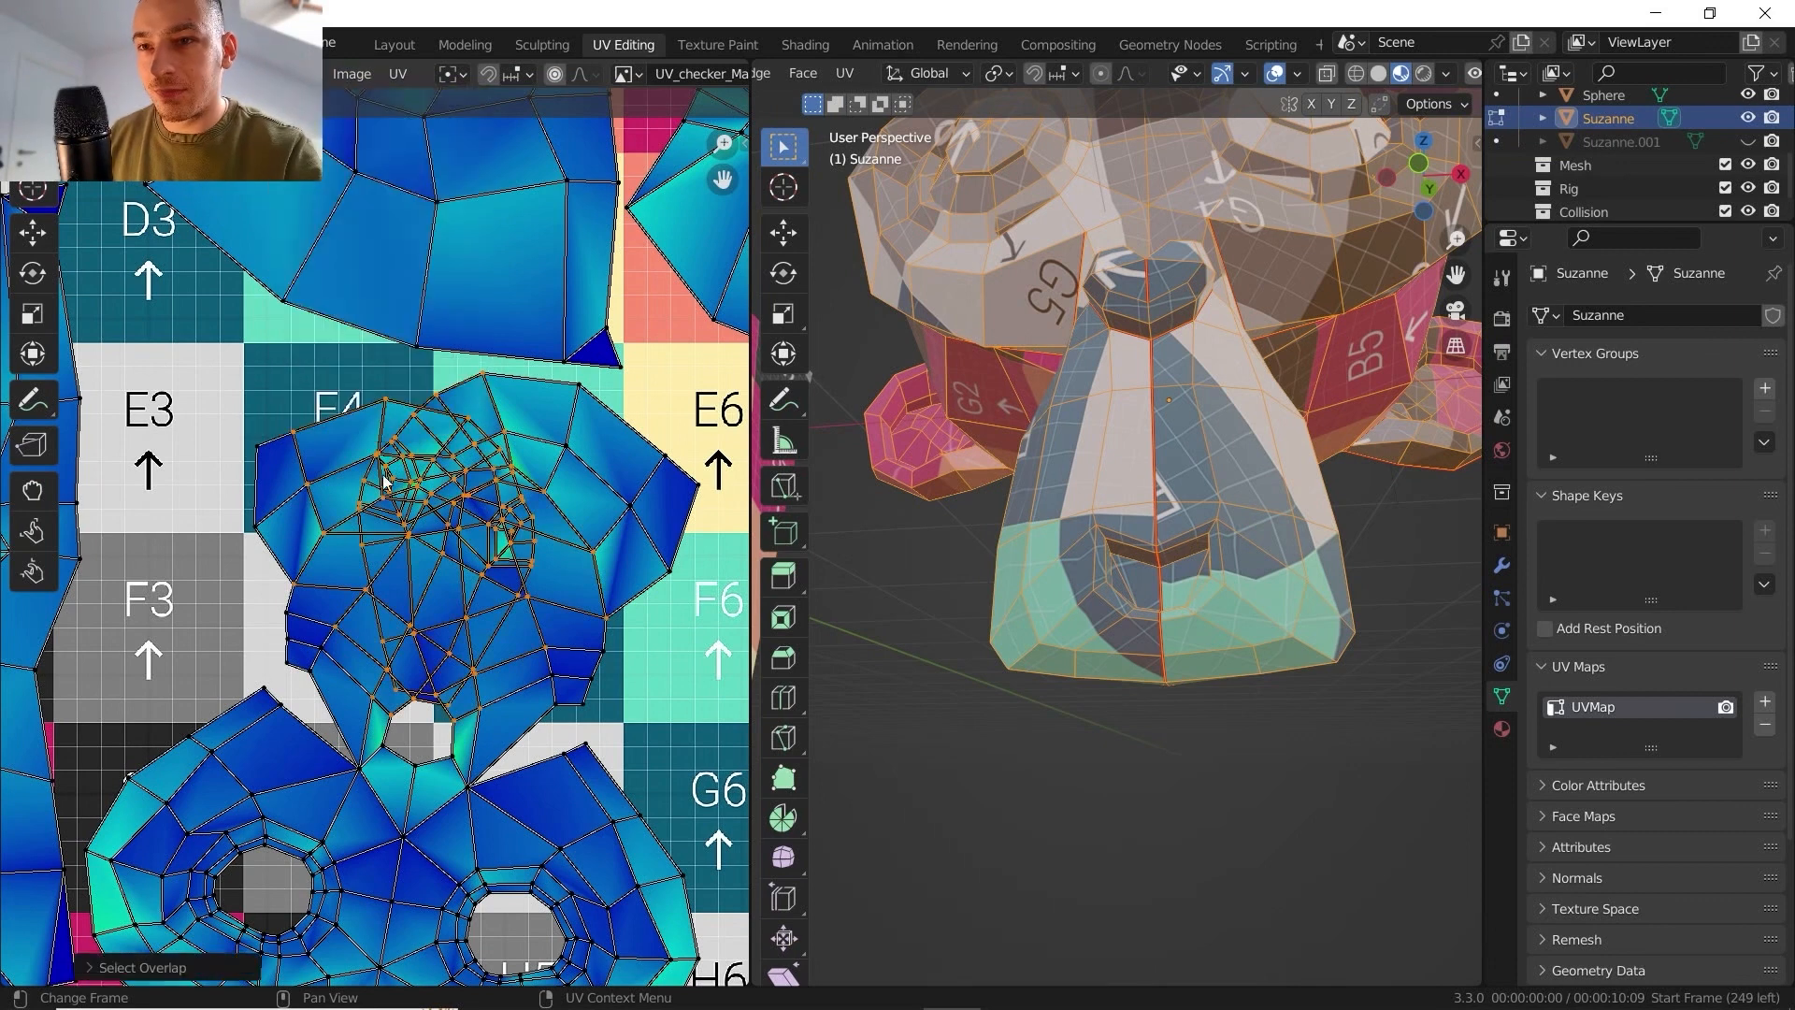
pyautogui.click(294, 74)
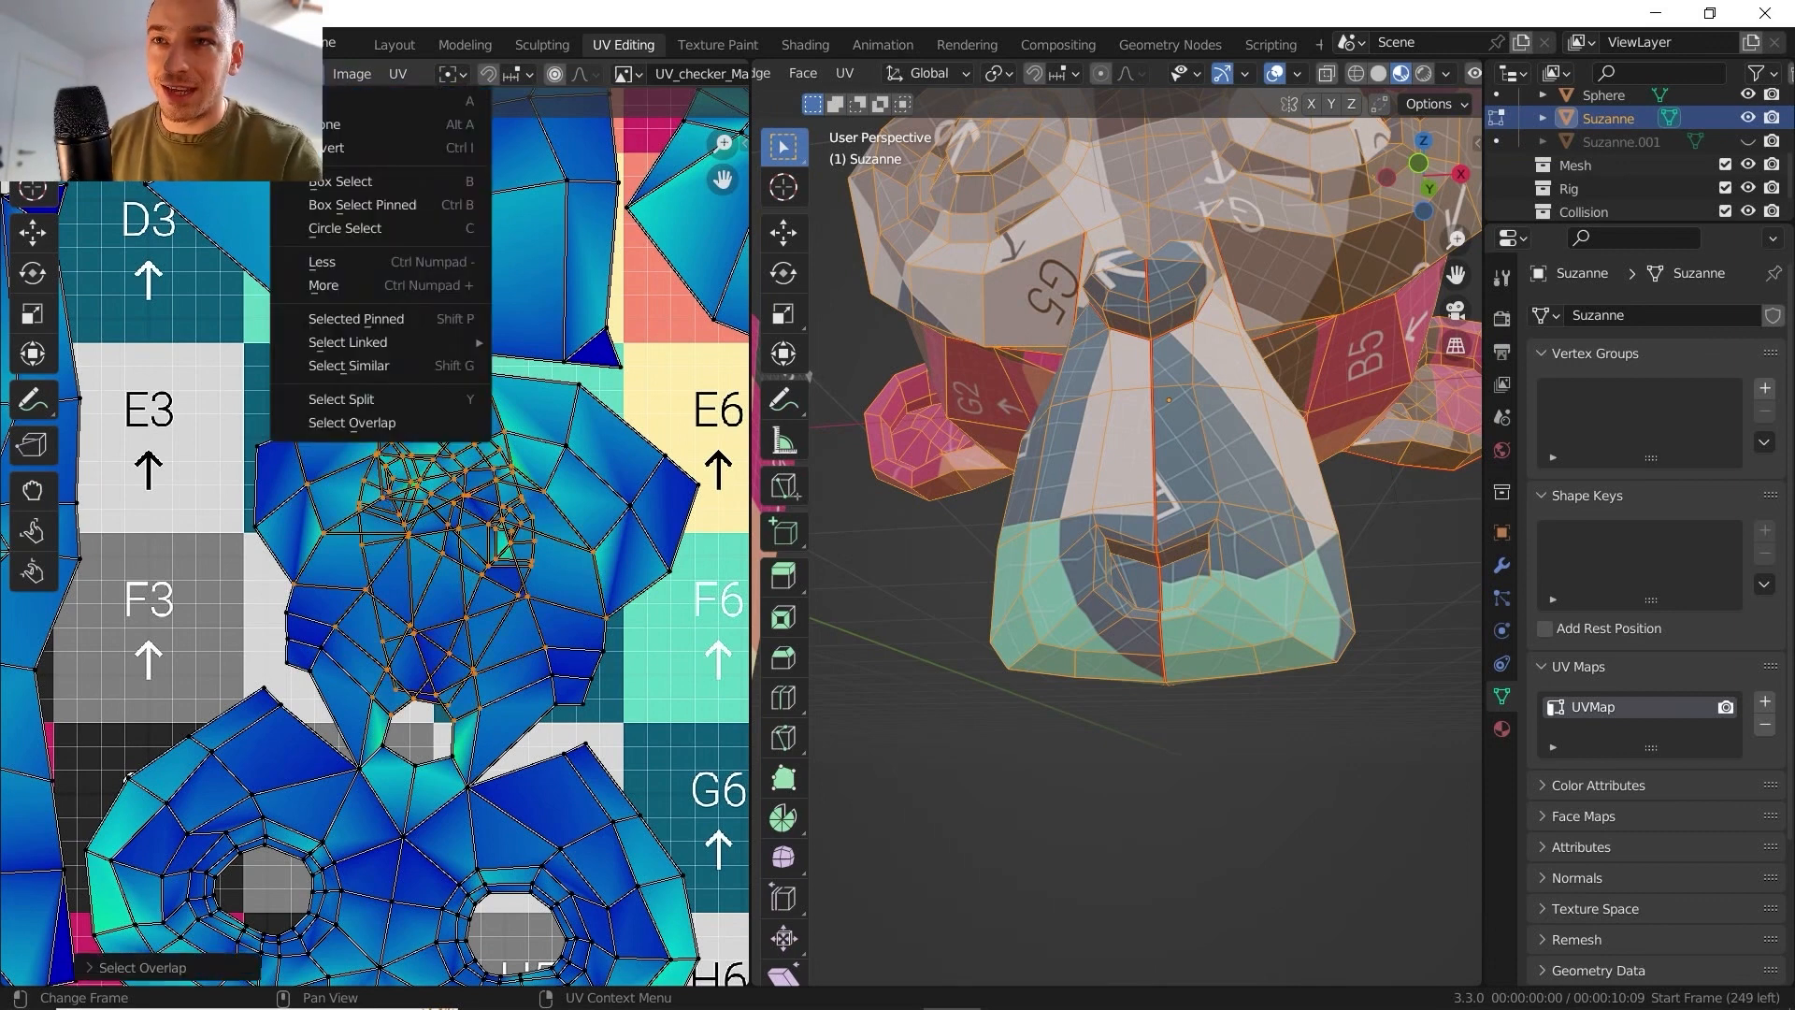
pyautogui.click(352, 422)
pyautogui.scroll(-6, 438, 572)
pyautogui.scroll(4, 423, 558)
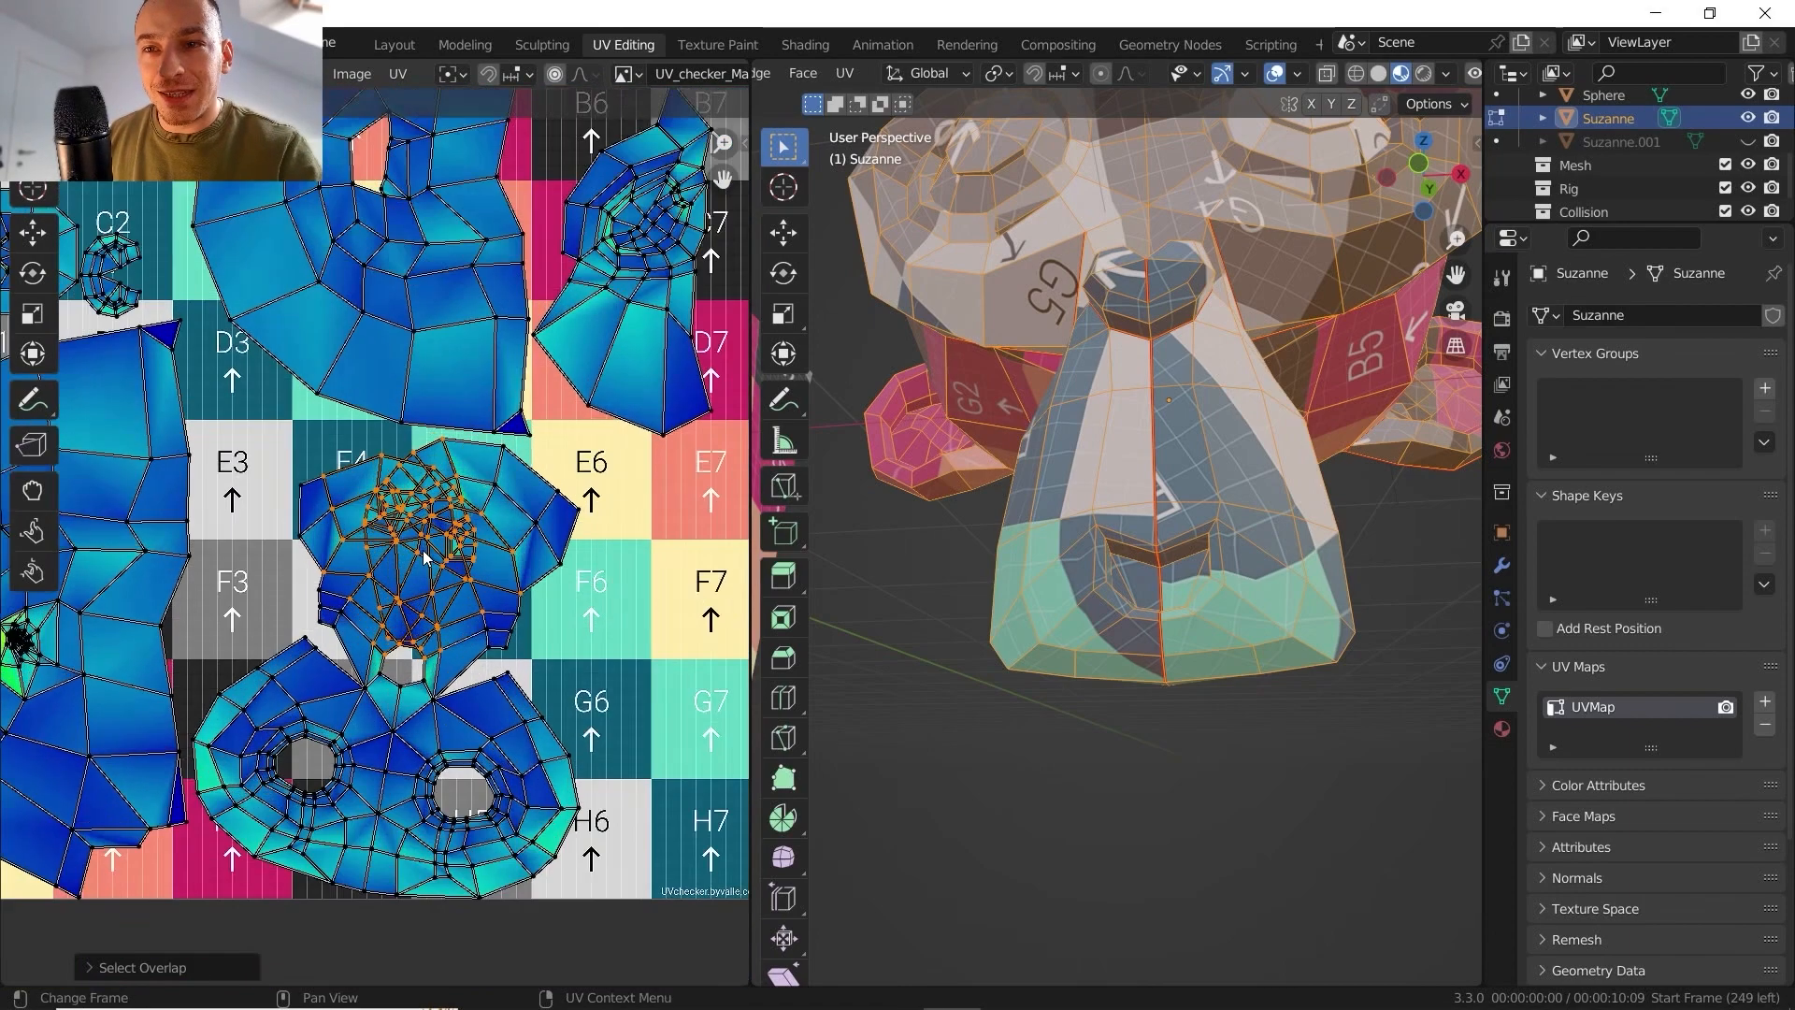
pyautogui.scroll(4, 422, 553)
pyautogui.scroll(-5, 472, 465)
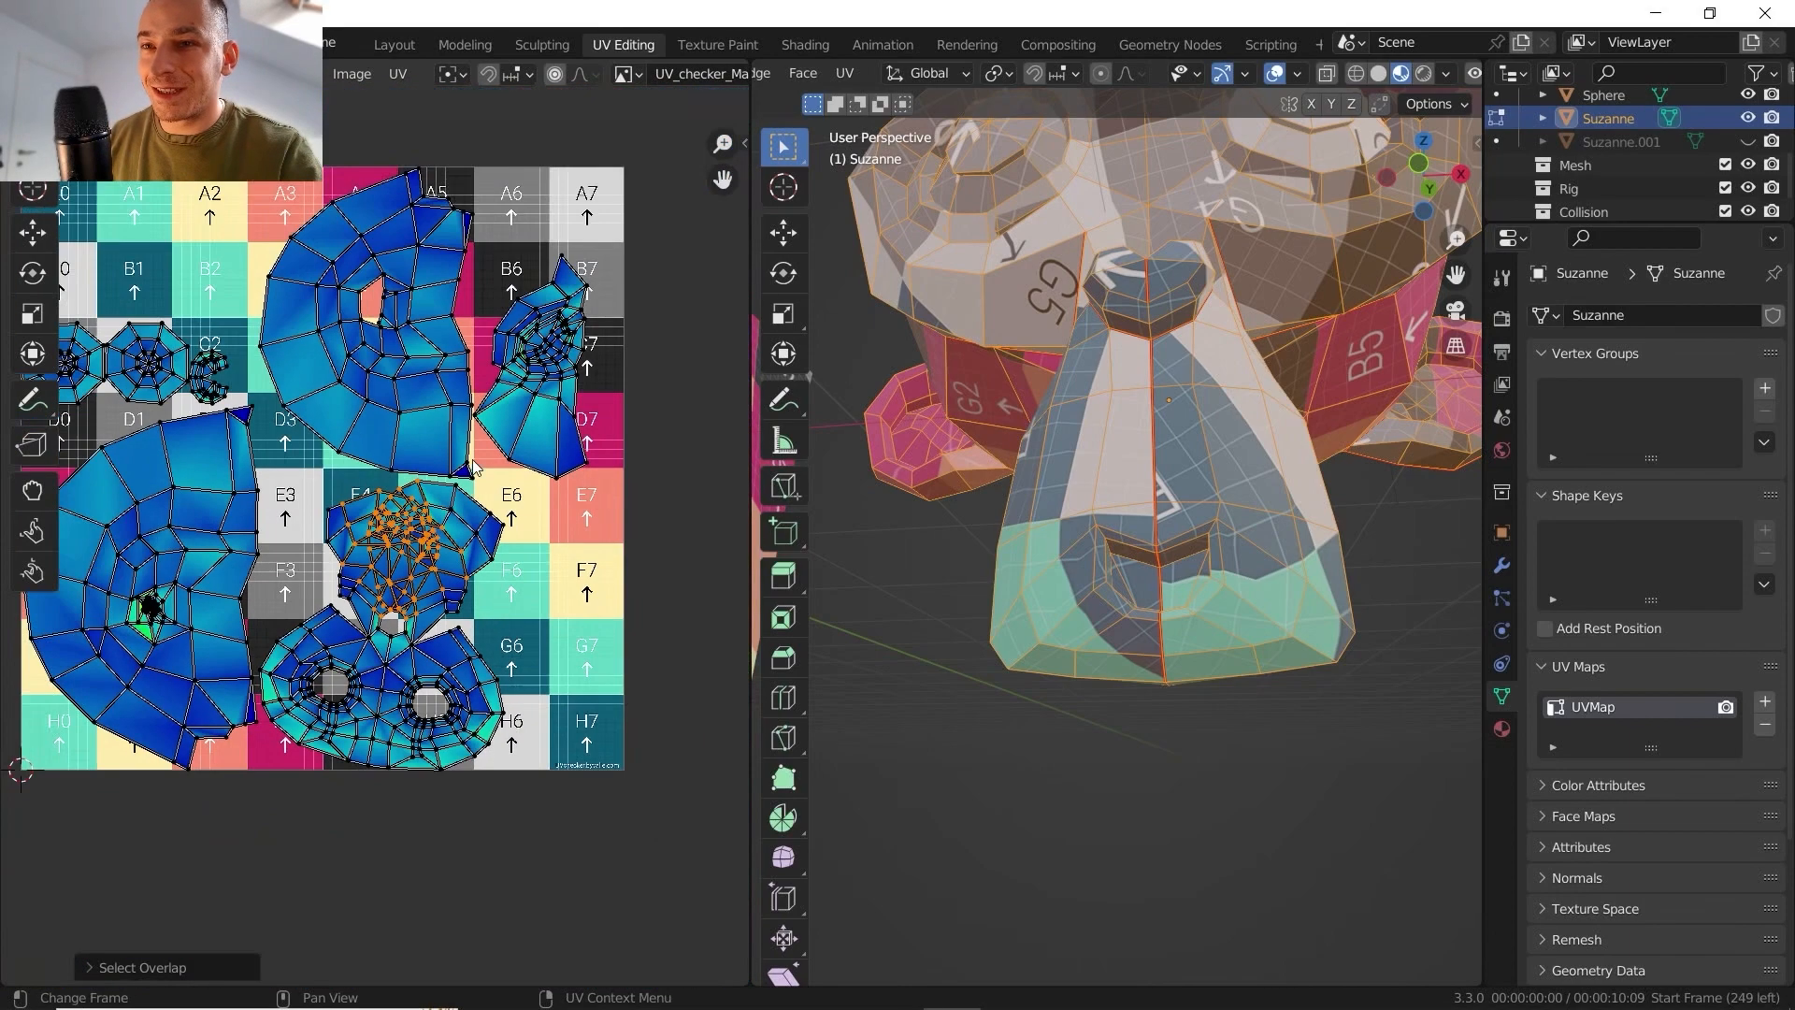
pyautogui.moveTo(472, 465); pyautogui.dragTo(556, 517, button='middle')
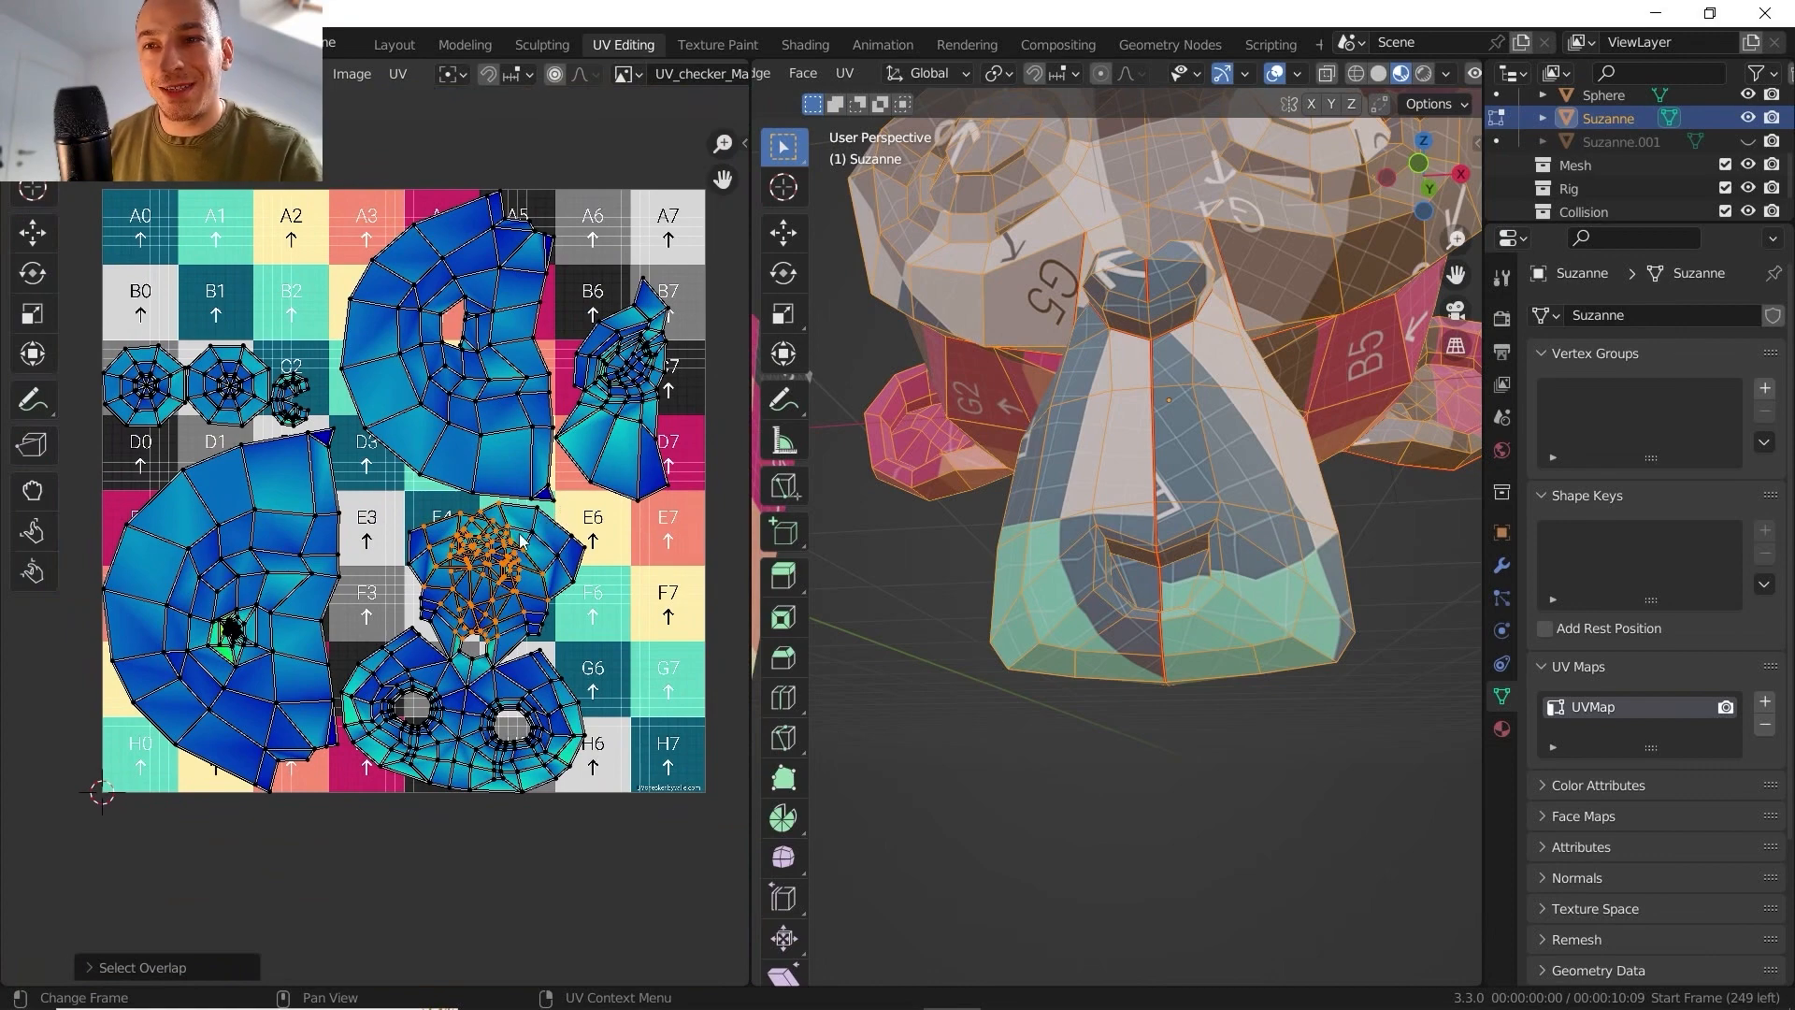
pyautogui.scroll(3, 520, 542)
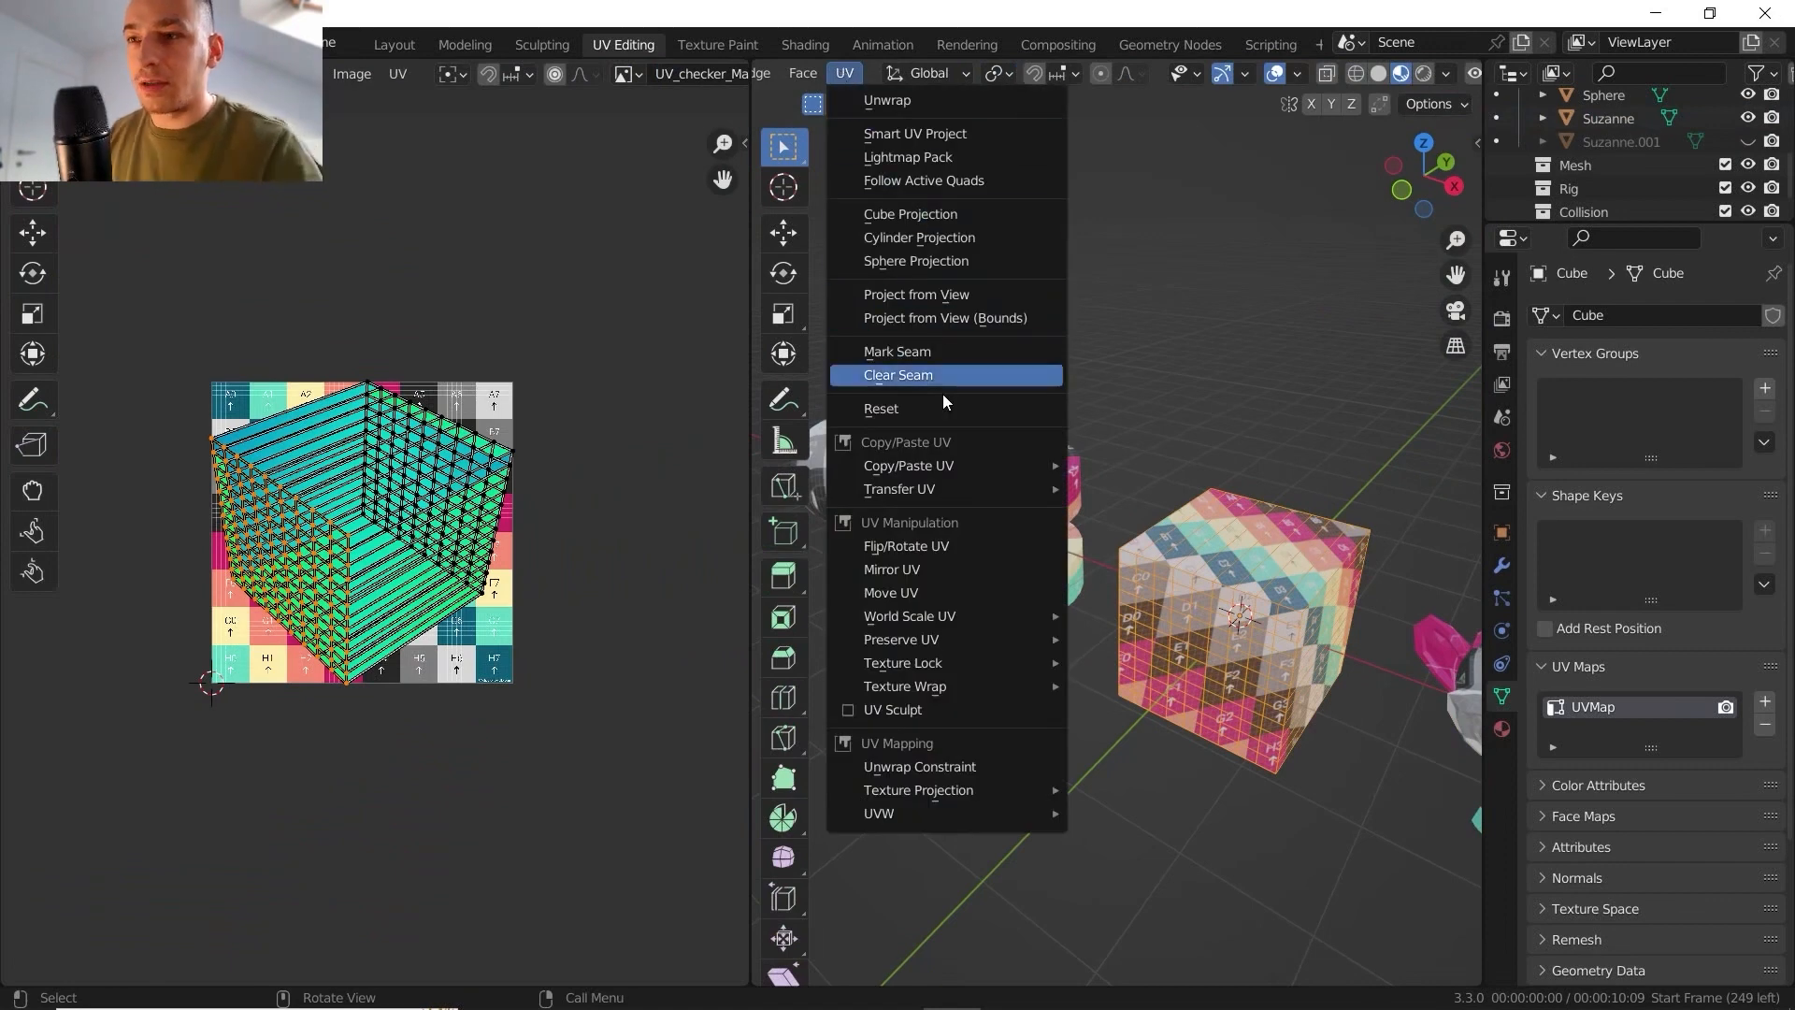
# - Reset the cube's UVs so that every face fills the full UV square, and inspect the texture on the cube
pyautogui.click(961, 410)
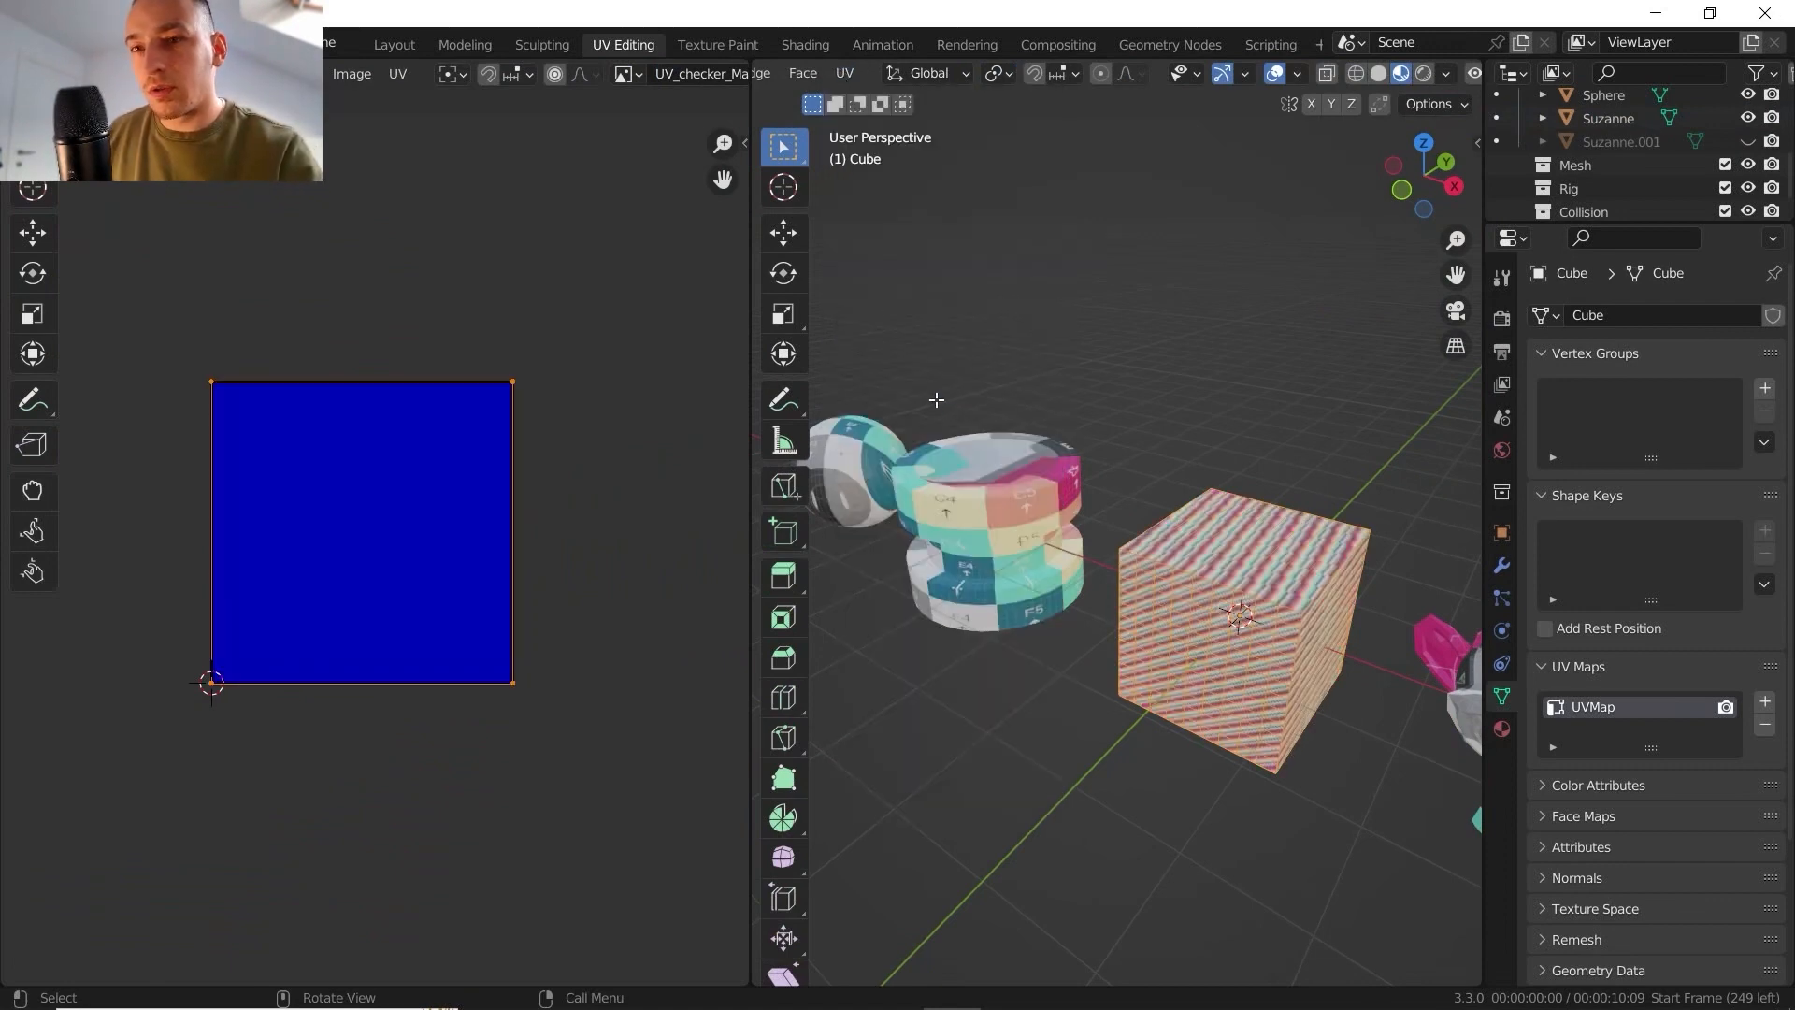
pyautogui.moveTo(1140, 561); pyautogui.dragTo(1082, 484, button='middle')
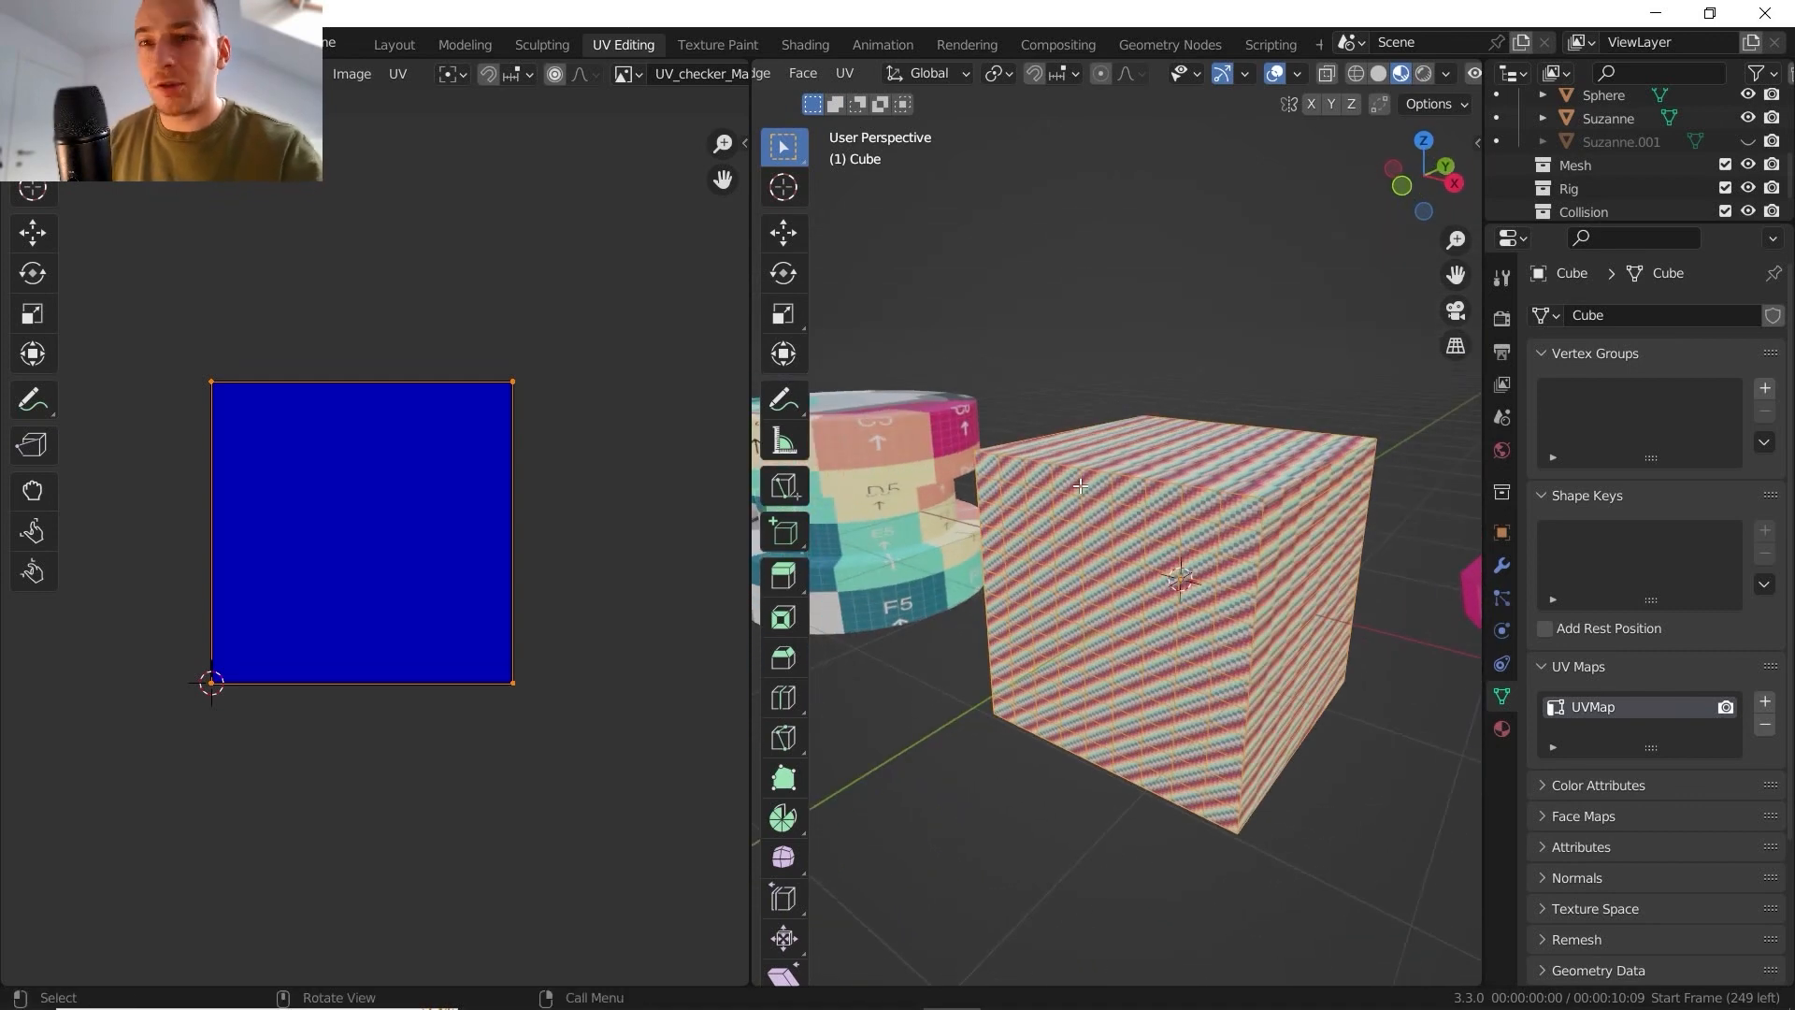
pyautogui.click(844, 73)
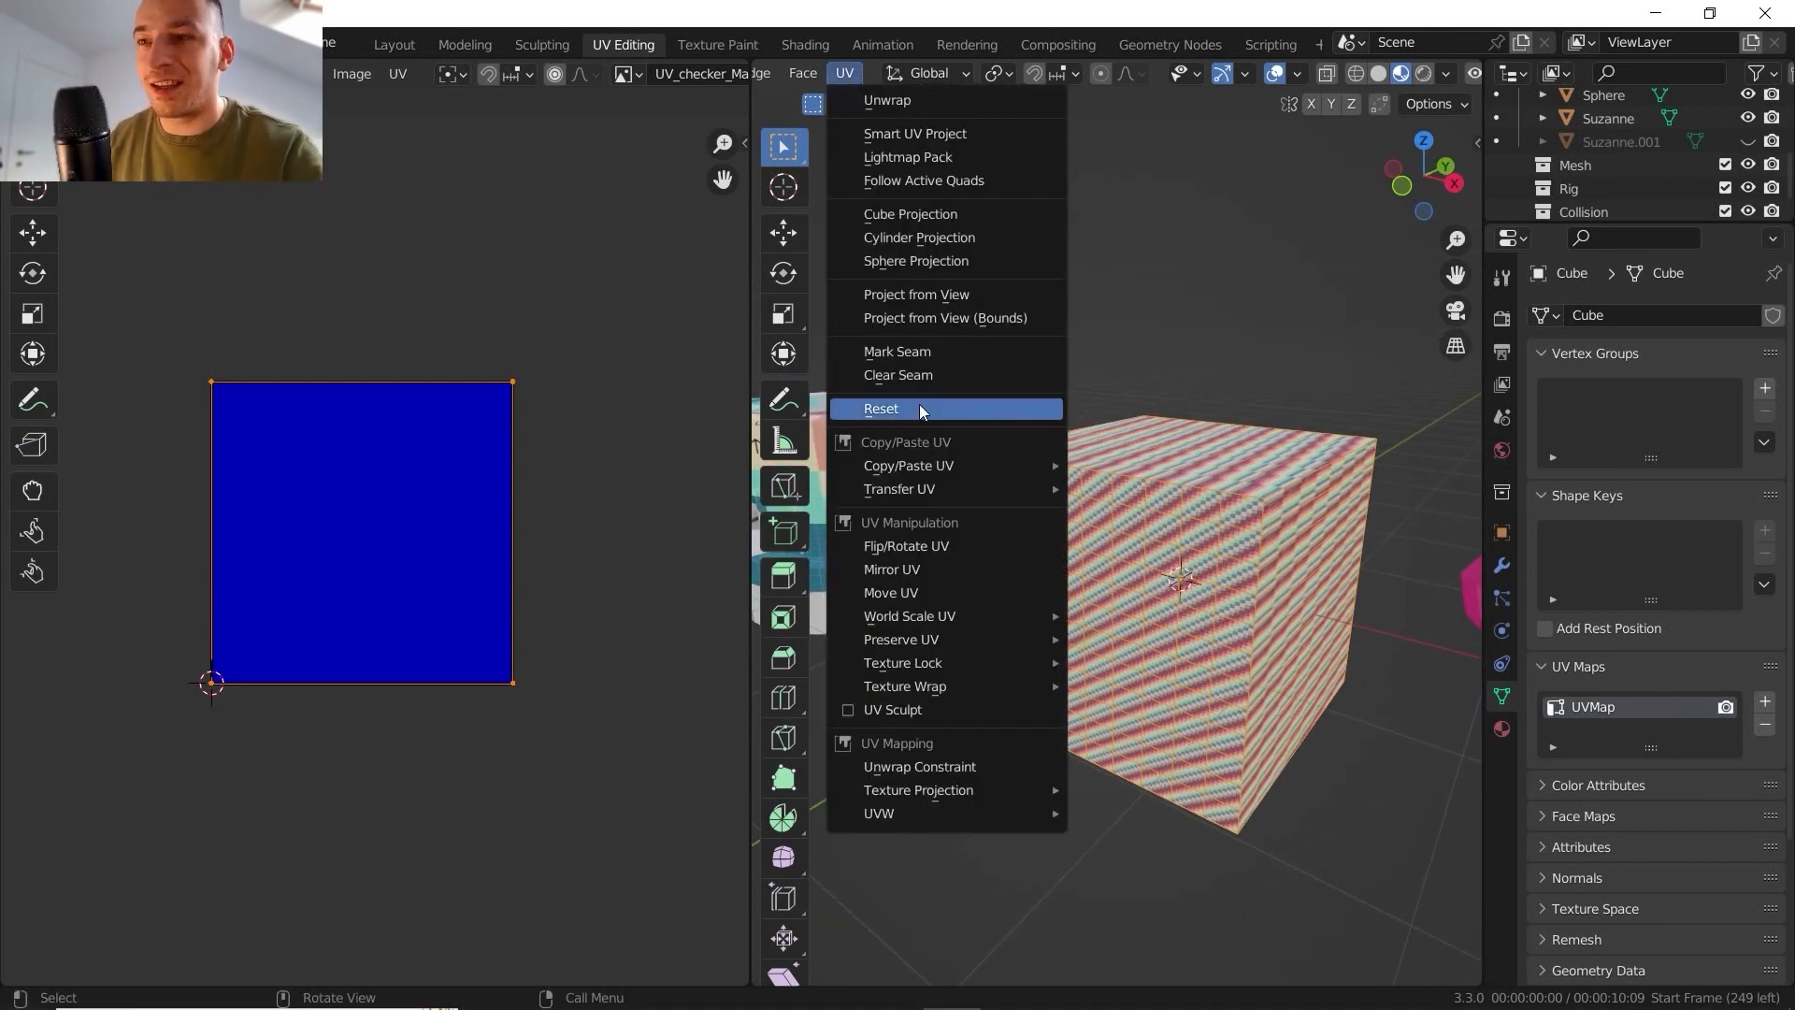
# - Finish editing the cube and open the original Suzanne head's mesh in Edit Mode
pyautogui.moveTo(989, 471)
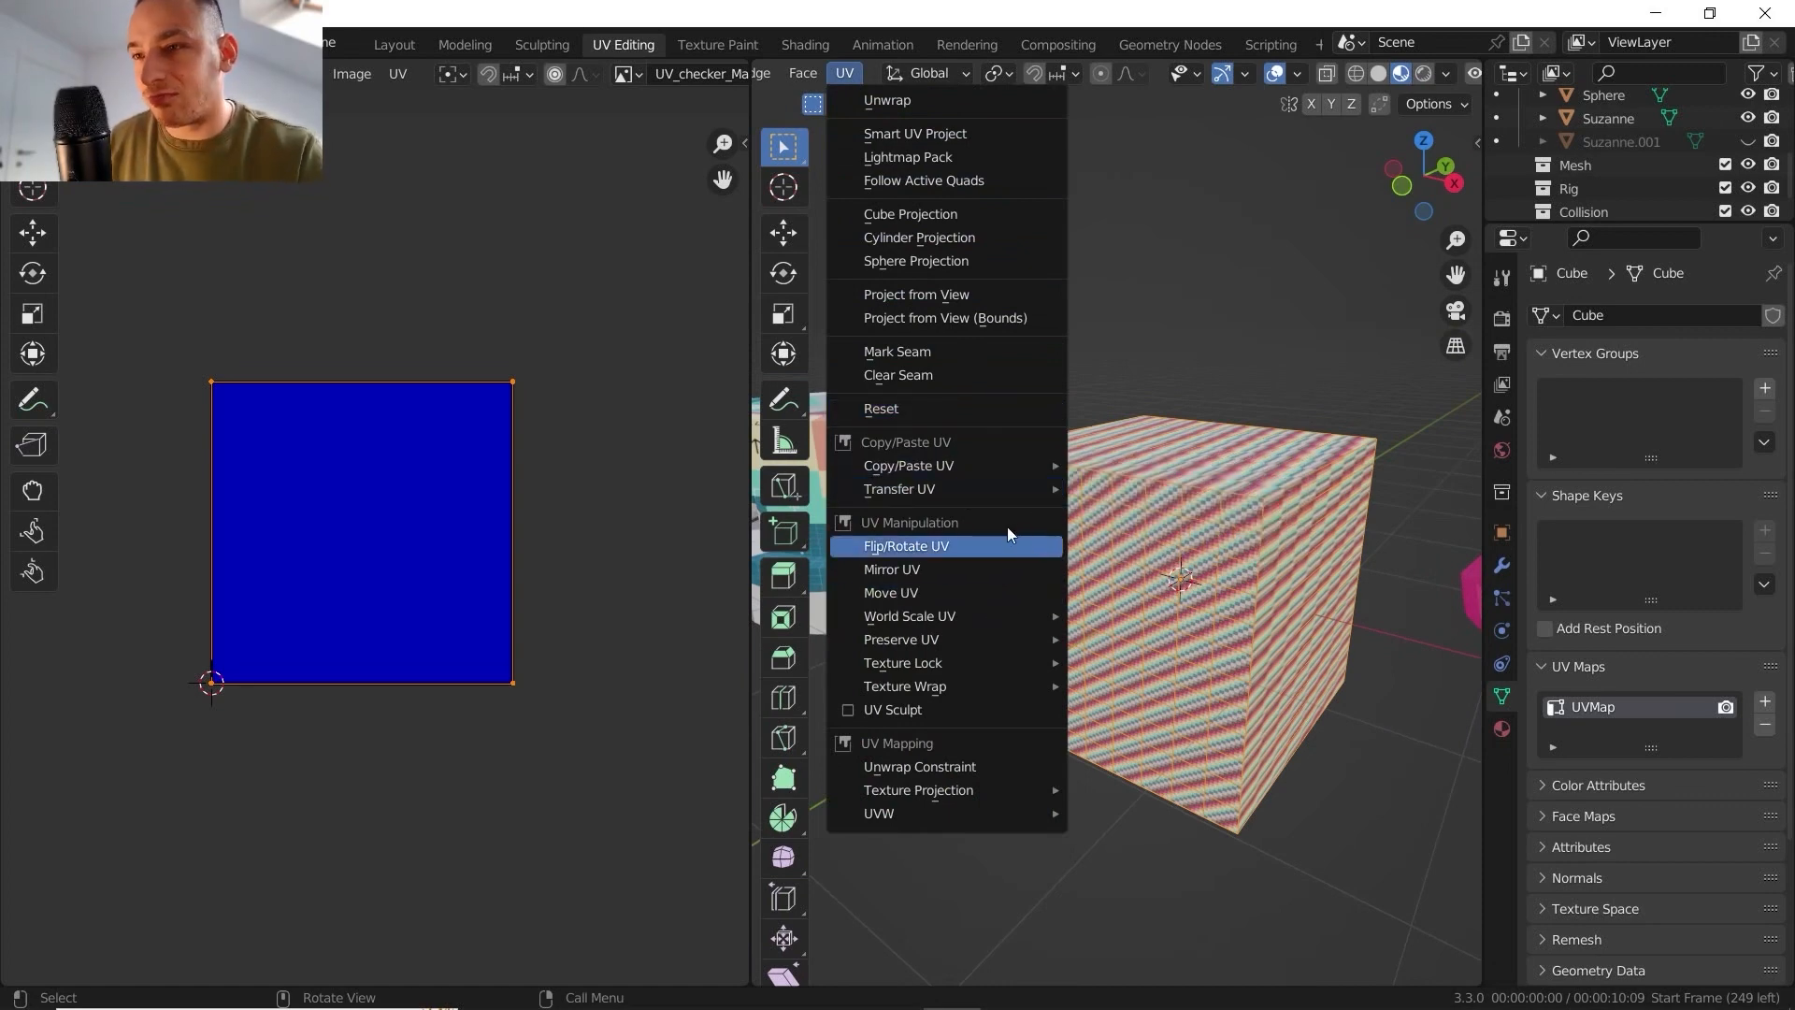
pyautogui.scroll(-5, 1164, 531)
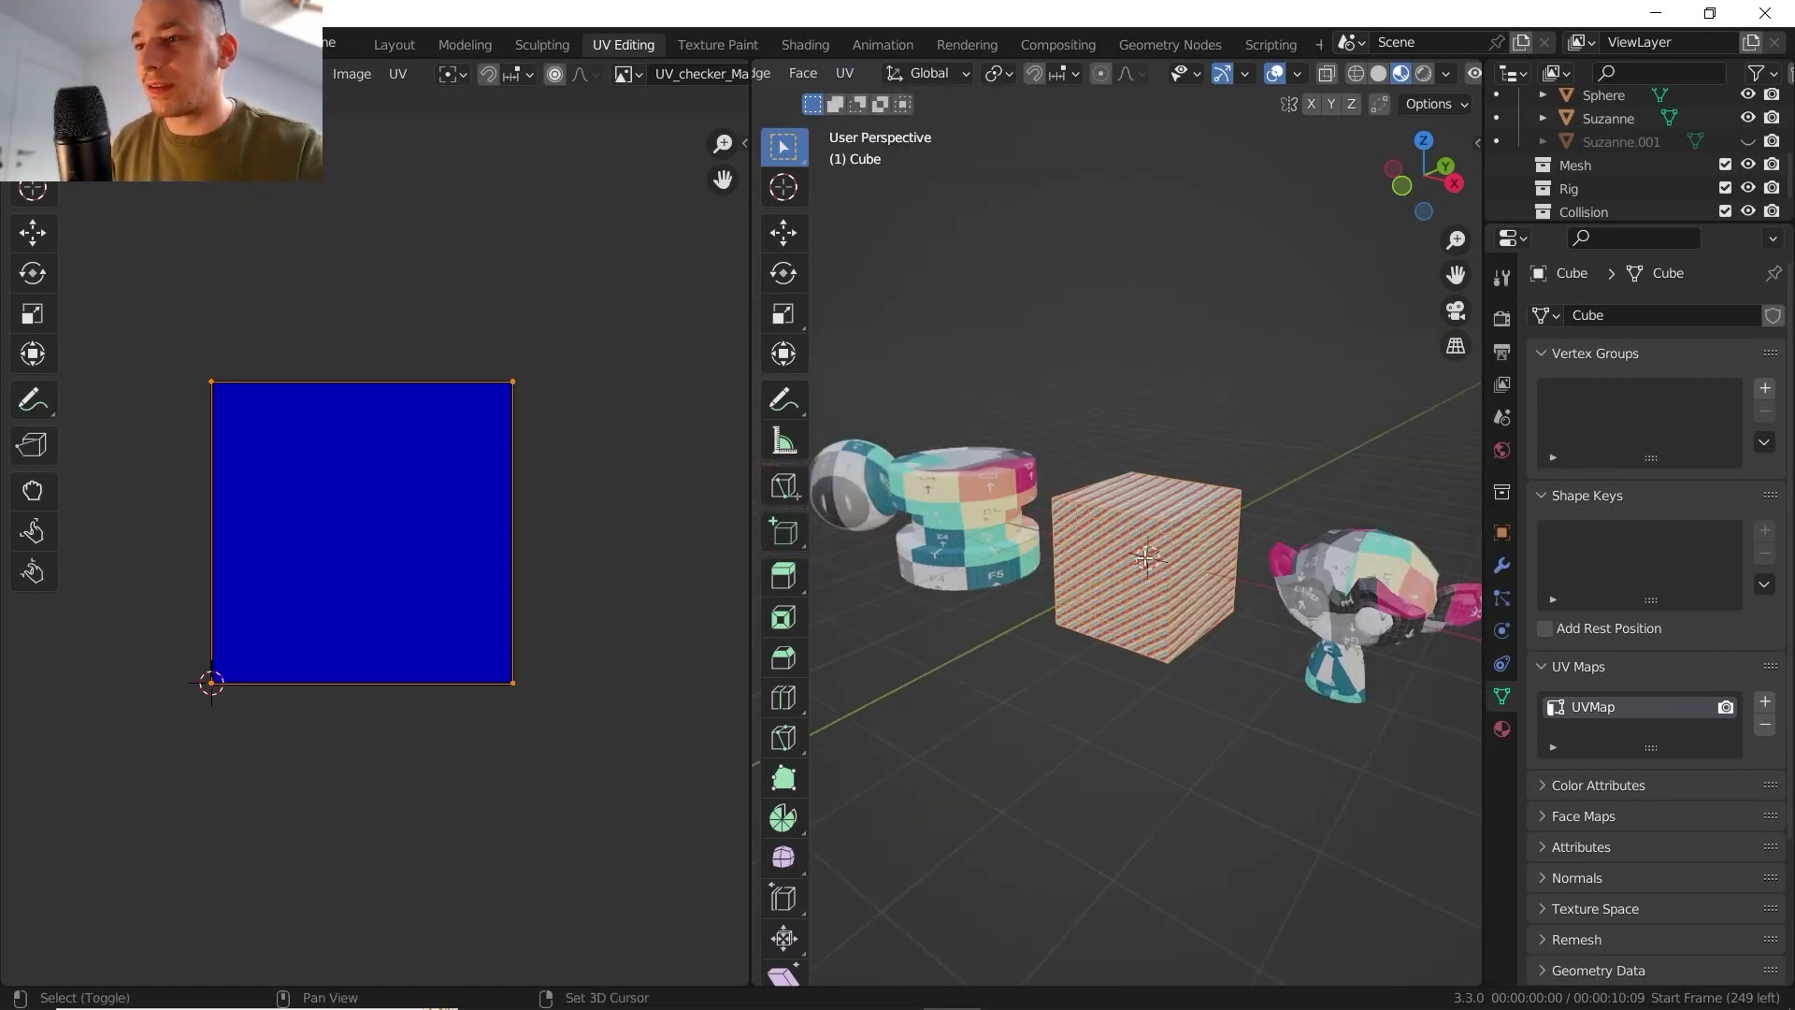
pyautogui.moveTo(1167, 534); pyautogui.dragTo(1001, 304, button='middle')
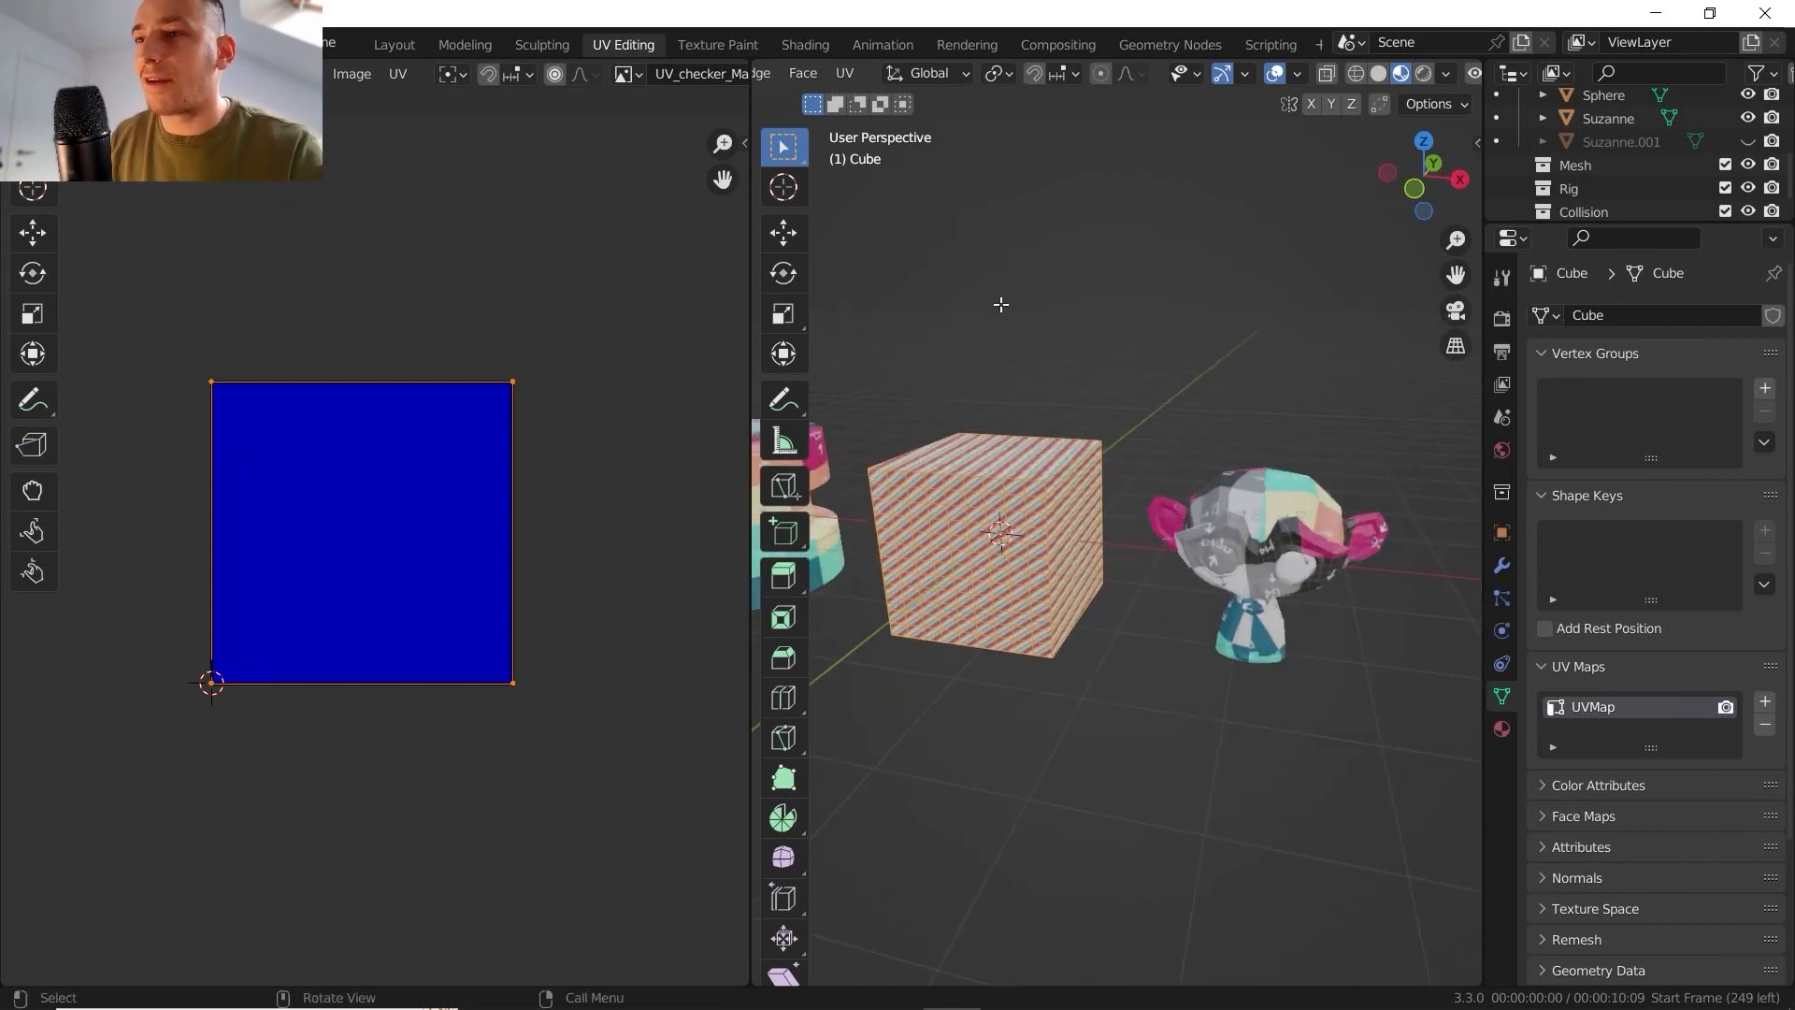
pyautogui.press('Tab')
pyautogui.click(1228, 510)
pyautogui.keyDown('shift'); pyautogui.moveTo(1228, 510); pyautogui.dragTo(1203, 464, button='middle'); pyautogui.keyUp('shift')
pyautogui.press('Tab')
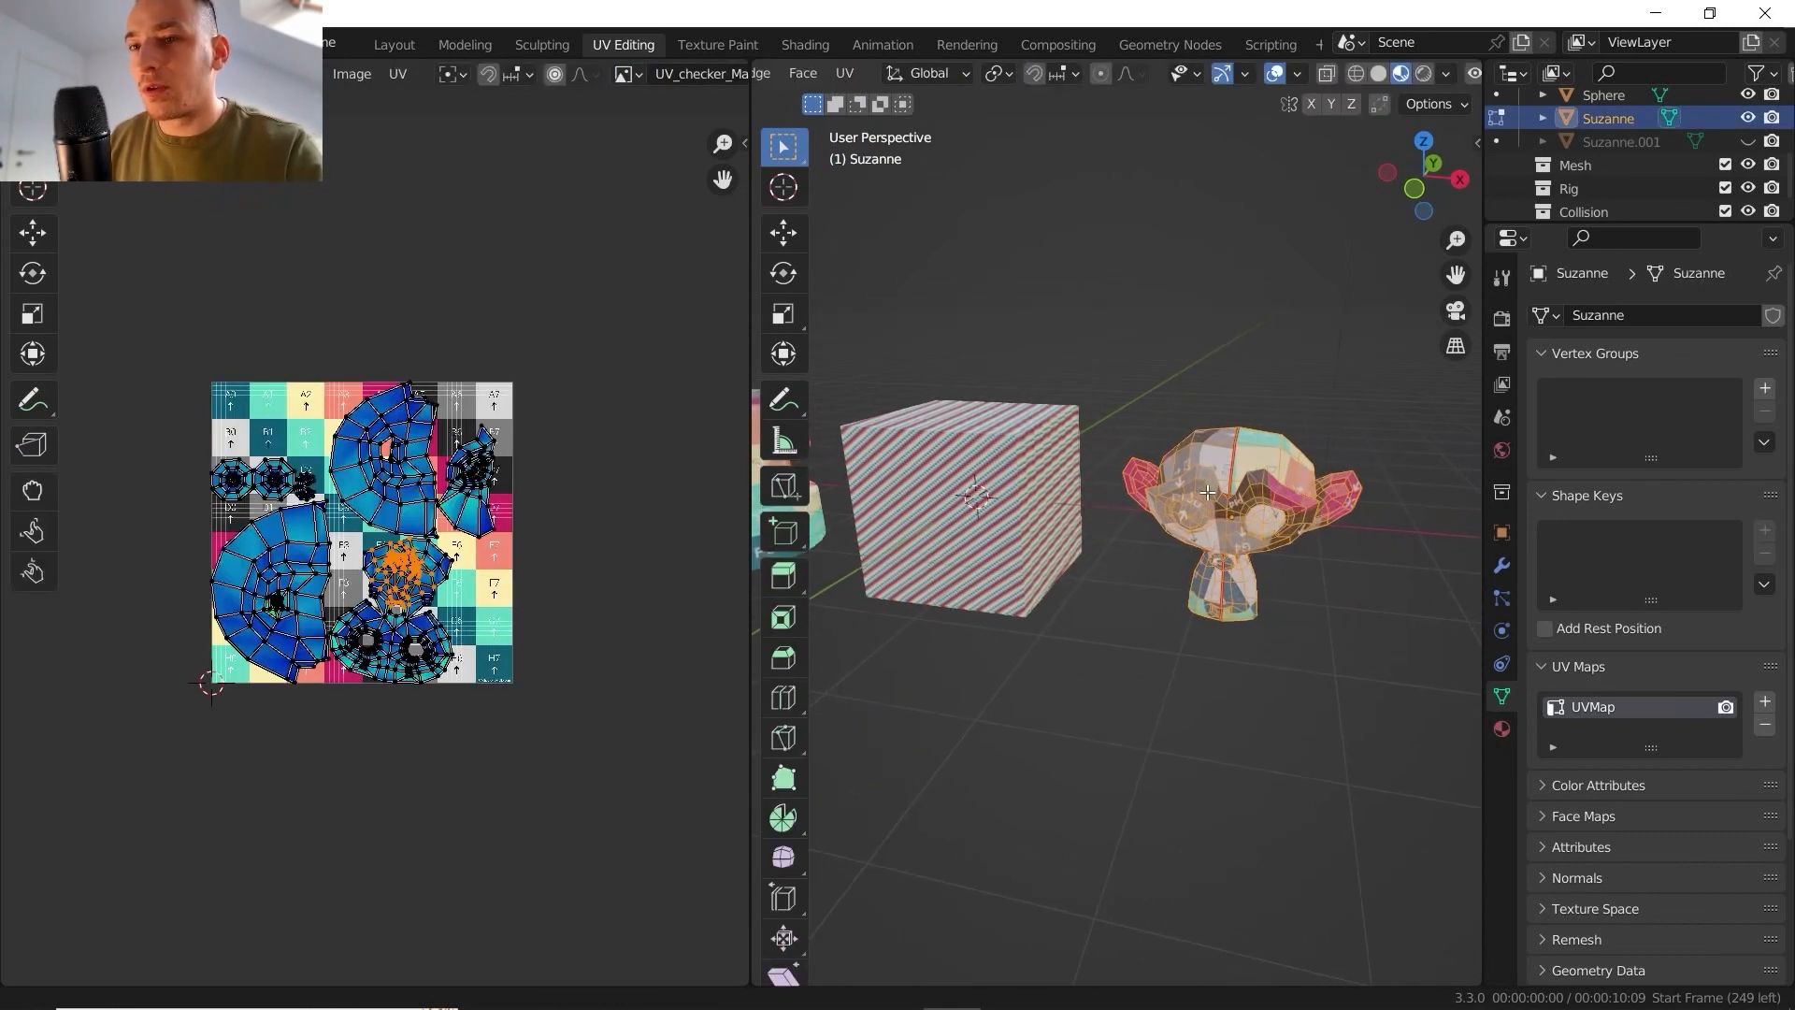
pyautogui.scroll(-8, 1208, 492)
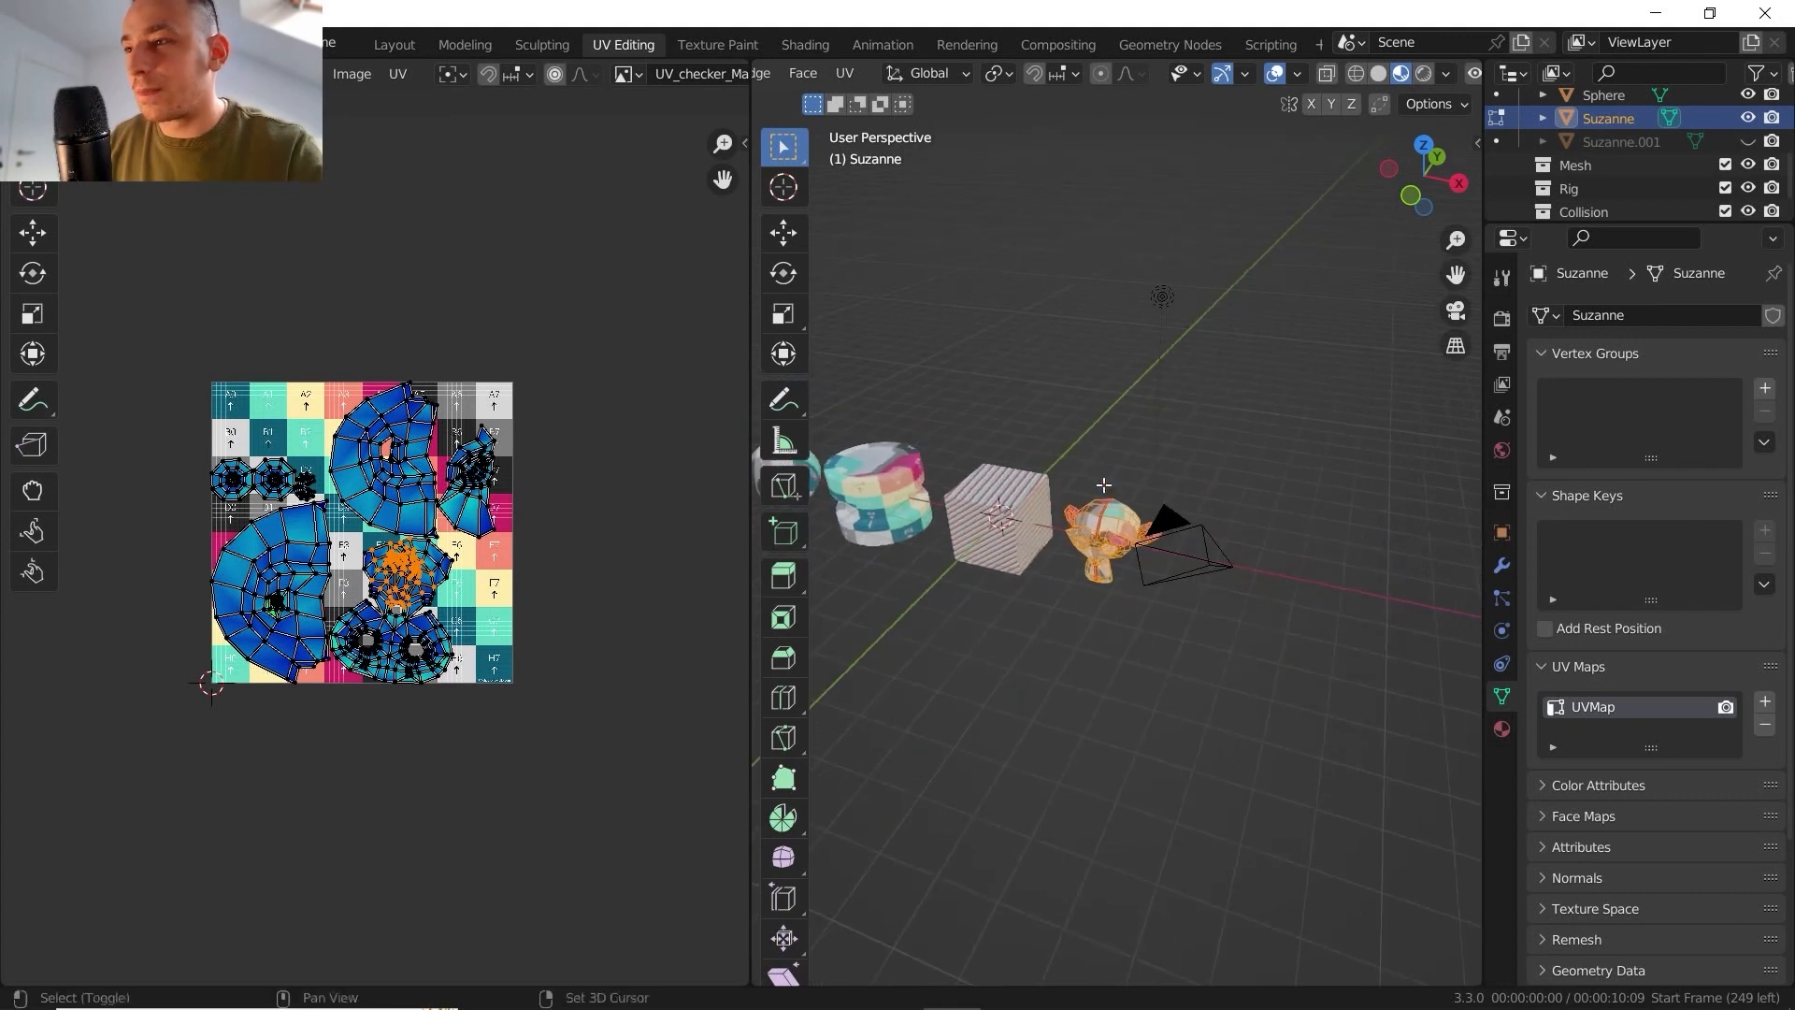
# - Unhide Suzanne.001 and open its mesh in Edit Mode to view its UV layout
pyautogui.click(1748, 141)
pyautogui.press('Tab')
pyautogui.click(1226, 557)
pyautogui.keyDown('shift'); pyautogui.moveTo(1218, 559); pyautogui.dragTo(1026, 536, button='middle'); pyautogui.keyUp('shift')
pyautogui.press('Tab')
pyautogui.moveTo(1026, 537)
pyautogui.mouseDown(button='middle')
pyautogui.moveTo(972, 535)
pyautogui.moveTo(1042, 526)
pyautogui.mouseUp(button='middle')
pyautogui.scroll(5, 1013, 544)
# - Select all faces of the original Suzanne and copy their UV coordinates with the [Default] copy option
pyautogui.press('Tab')
pyautogui.click(972, 533)
pyautogui.press('Tab')
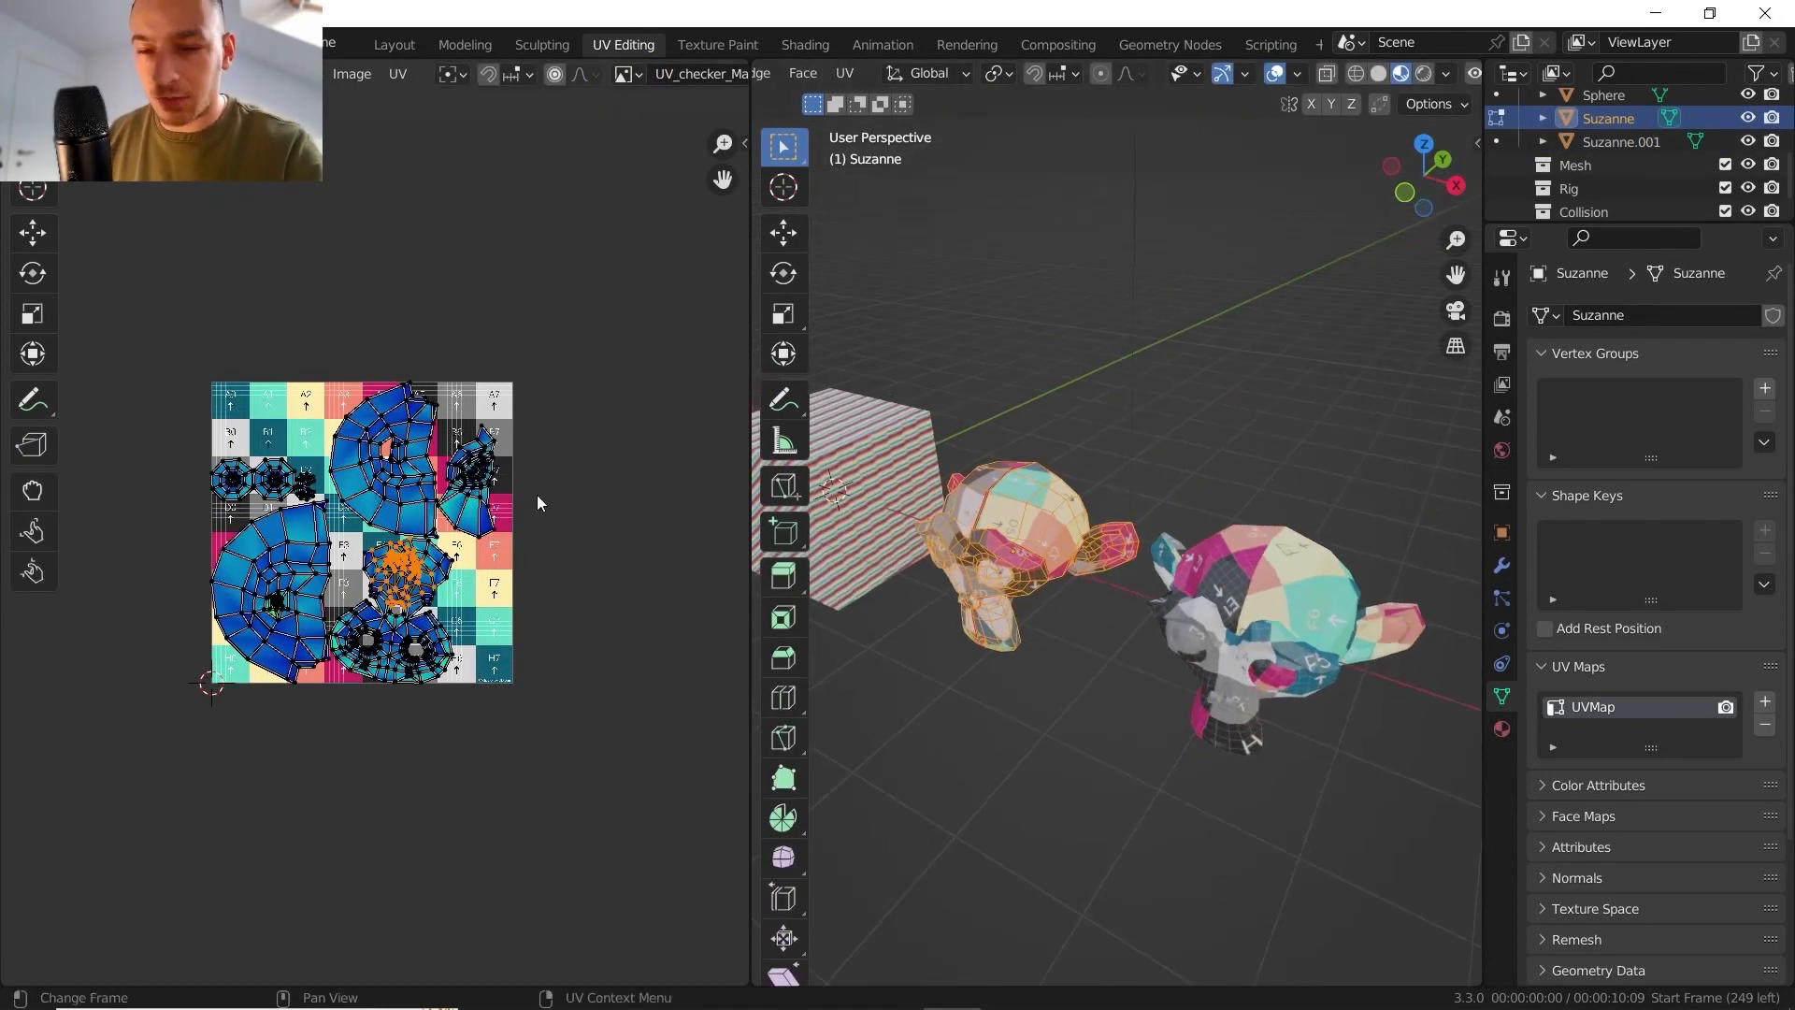
pyautogui.press('a')
pyautogui.click(846, 73)
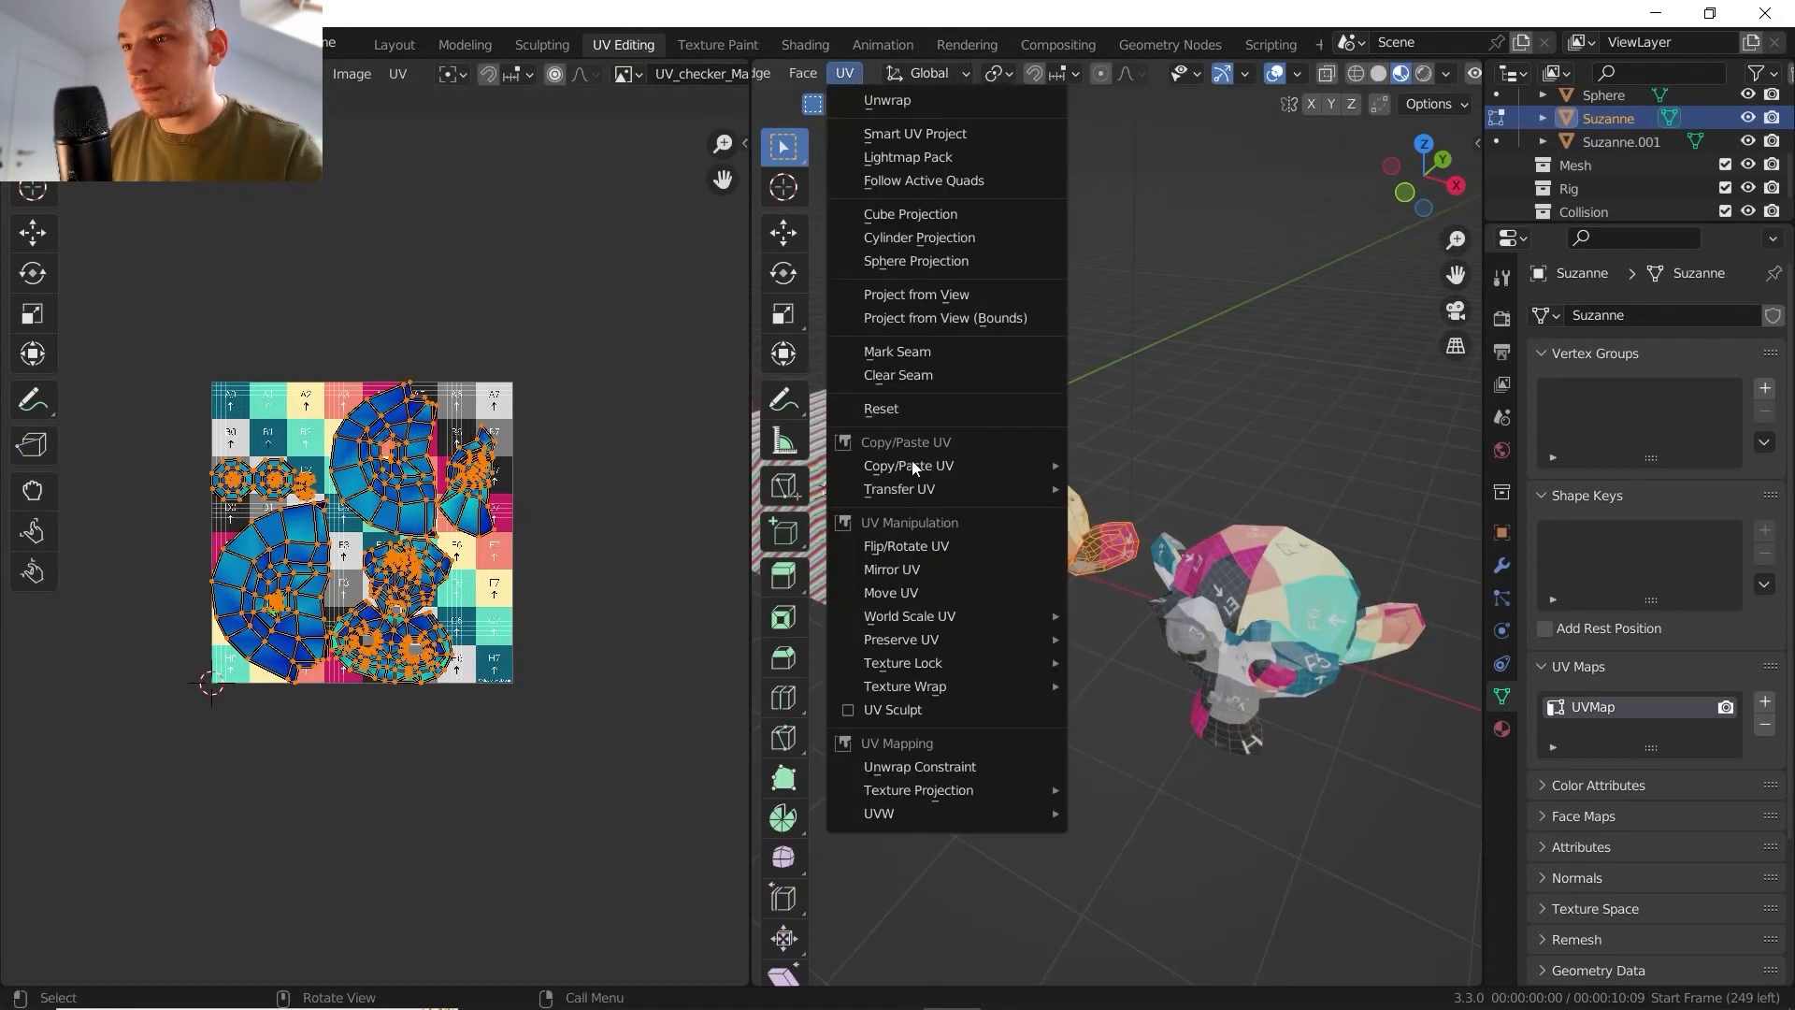
pyautogui.moveTo(987, 459)
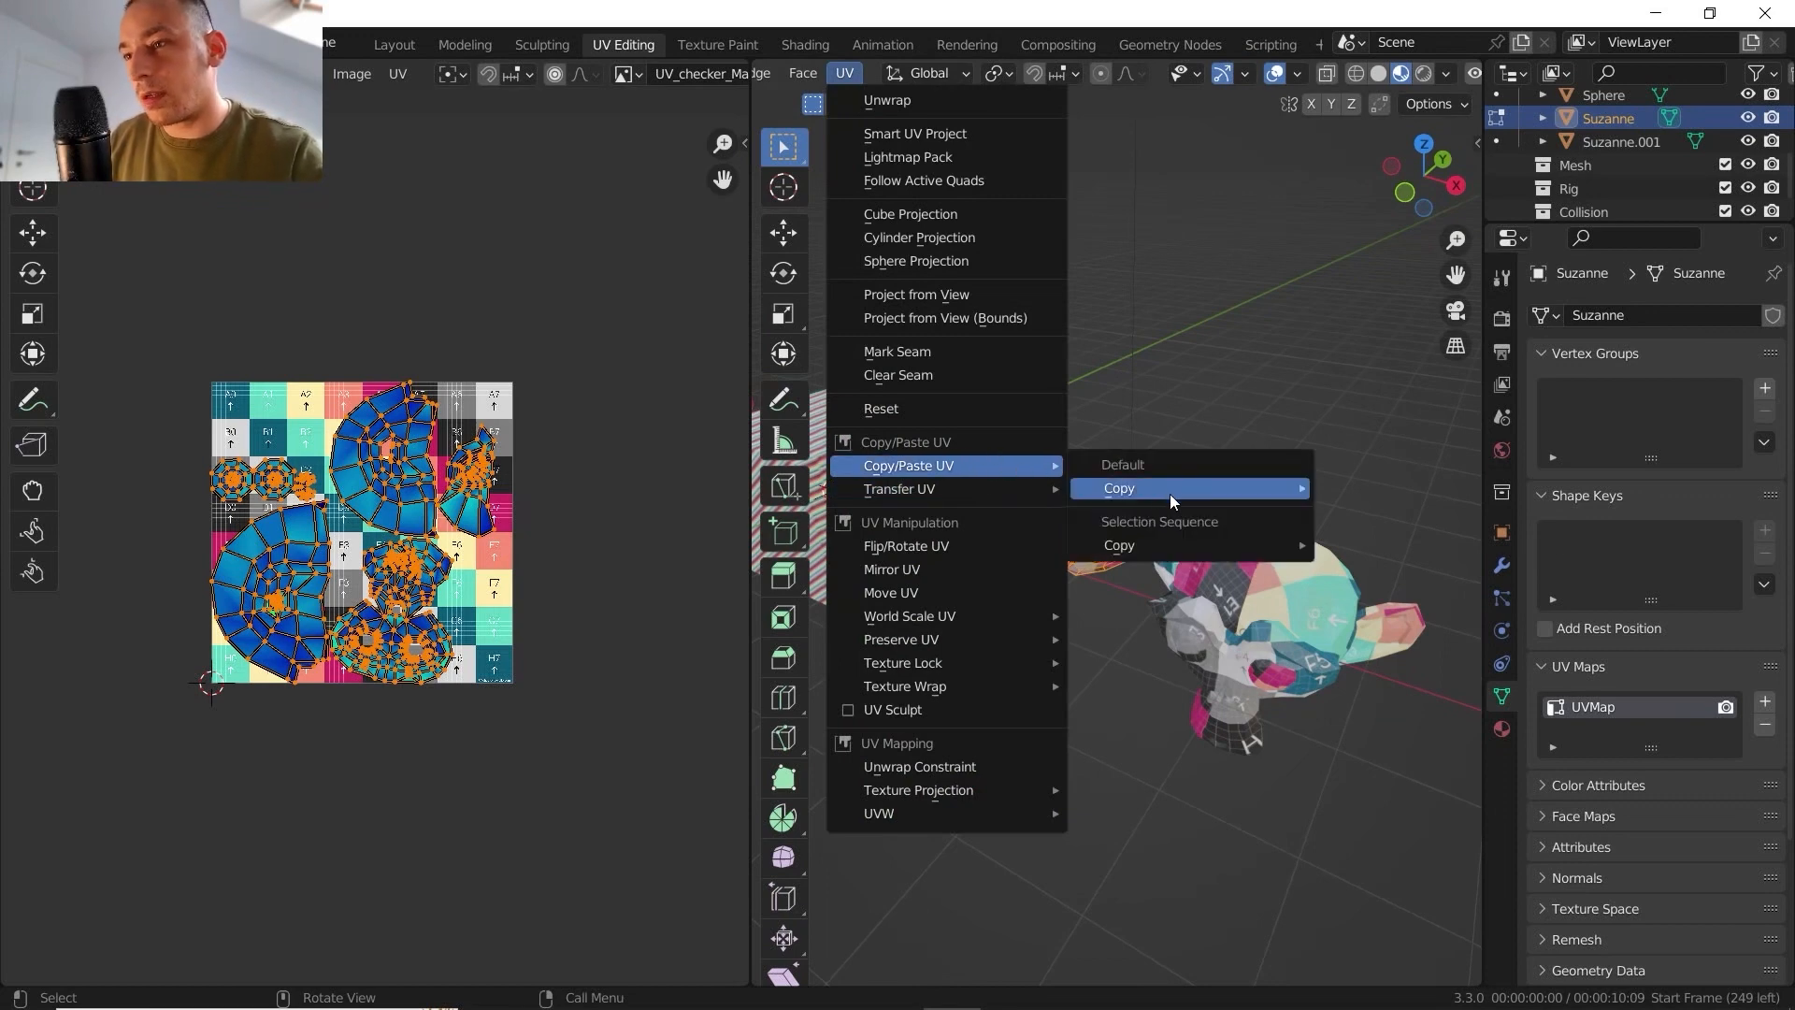
pyautogui.moveTo(1170, 494)
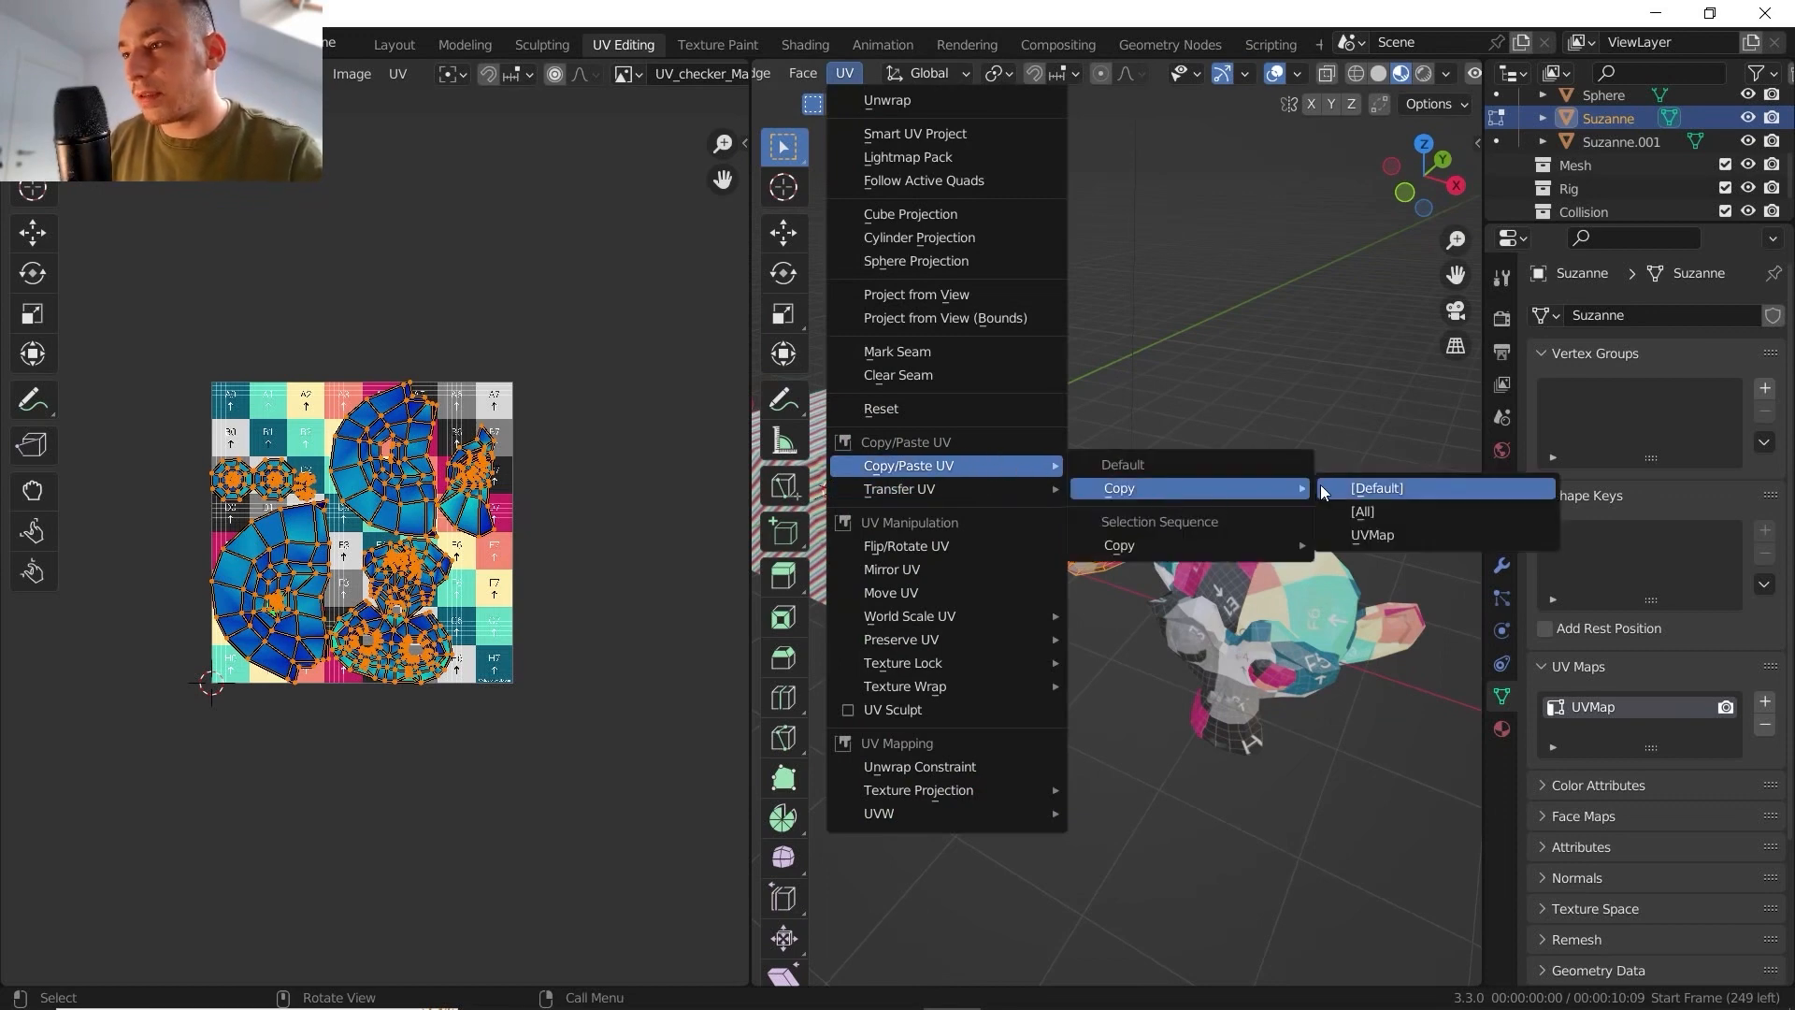
pyautogui.click(1387, 488)
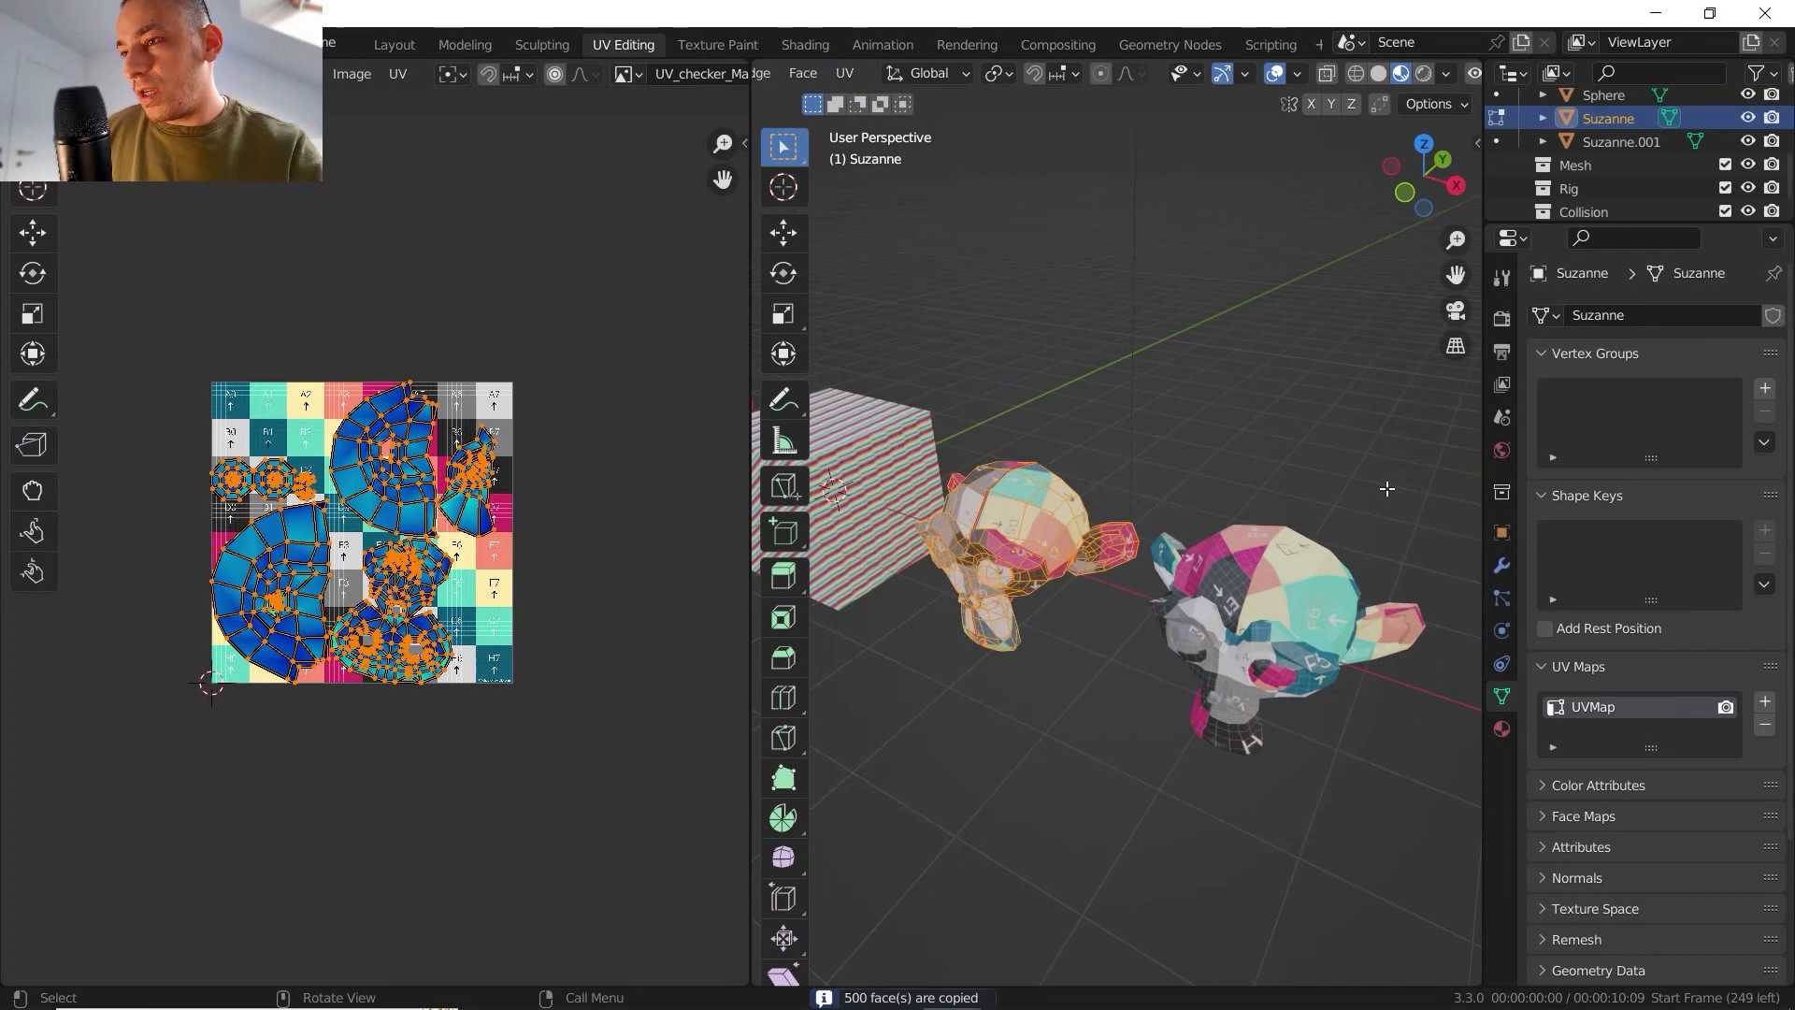
# - Paste the copied UVs onto all faces of Suzanne.001 with the [Default] option and compare both heads in Object Mode
pyautogui.press('Tab')
pyautogui.click(1253, 564)
pyautogui.press('Tab')
pyautogui.press('a')
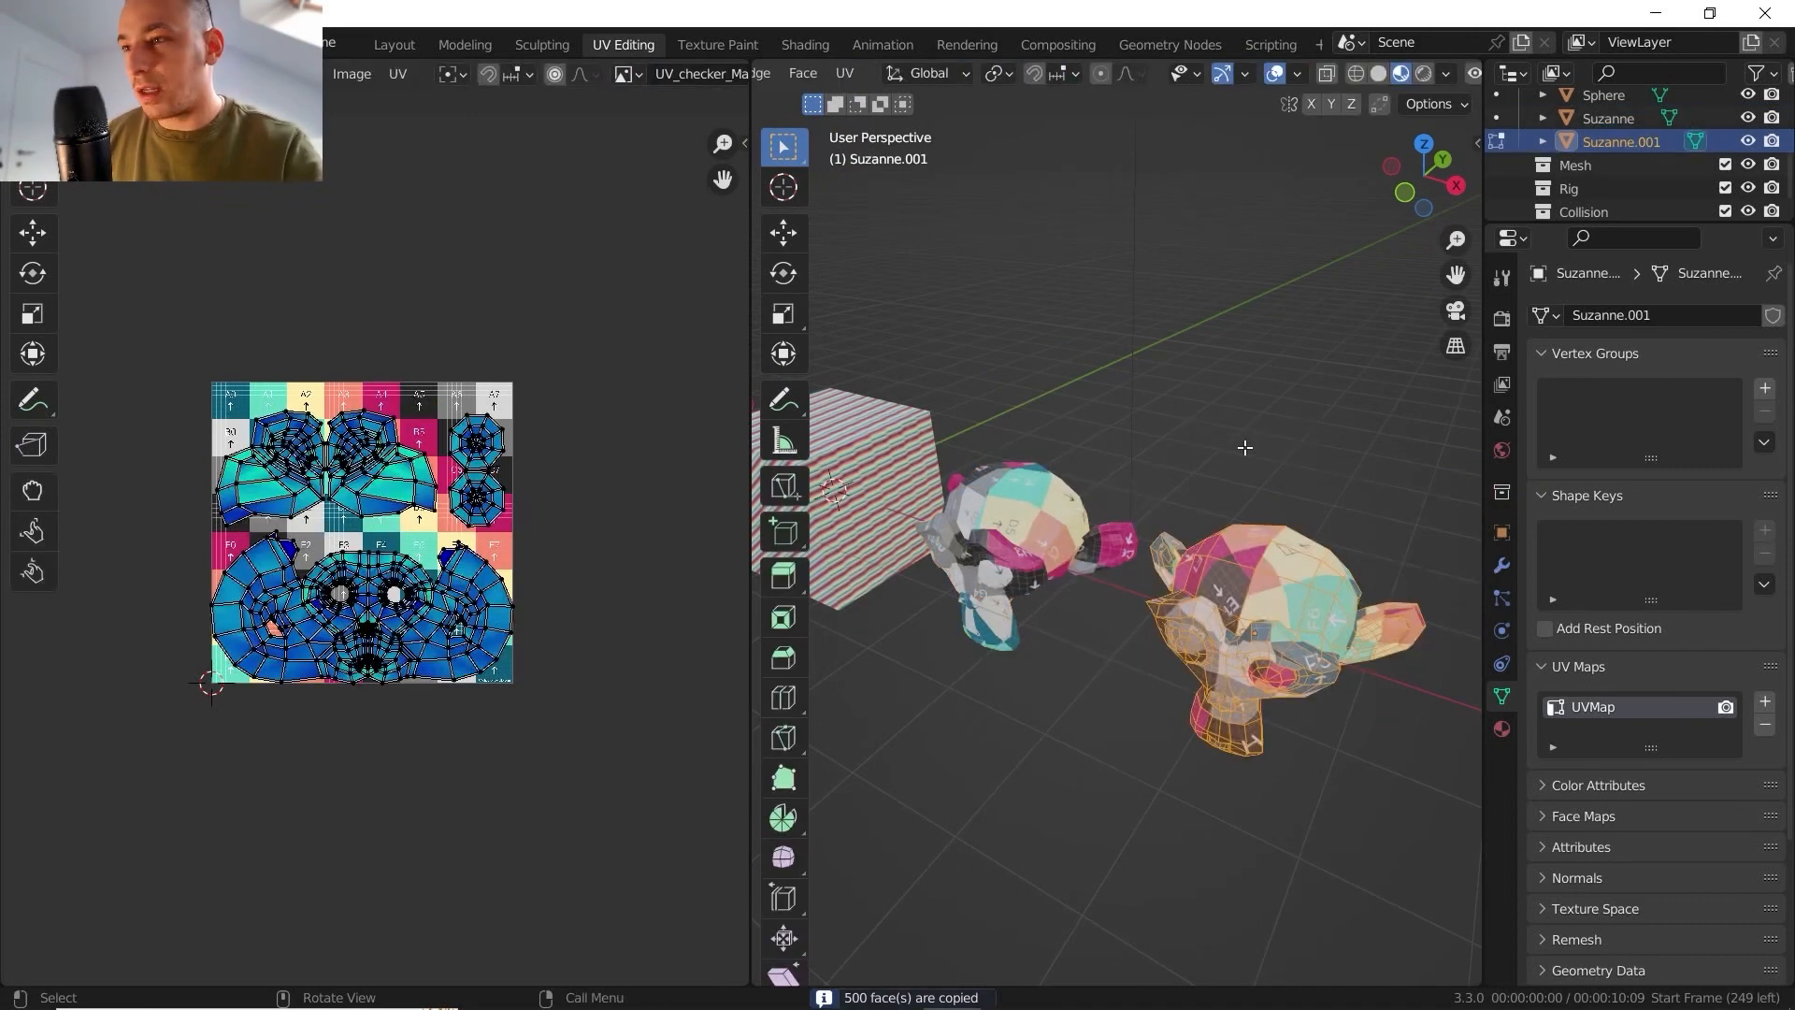
pyautogui.press('a')
pyautogui.press('a')
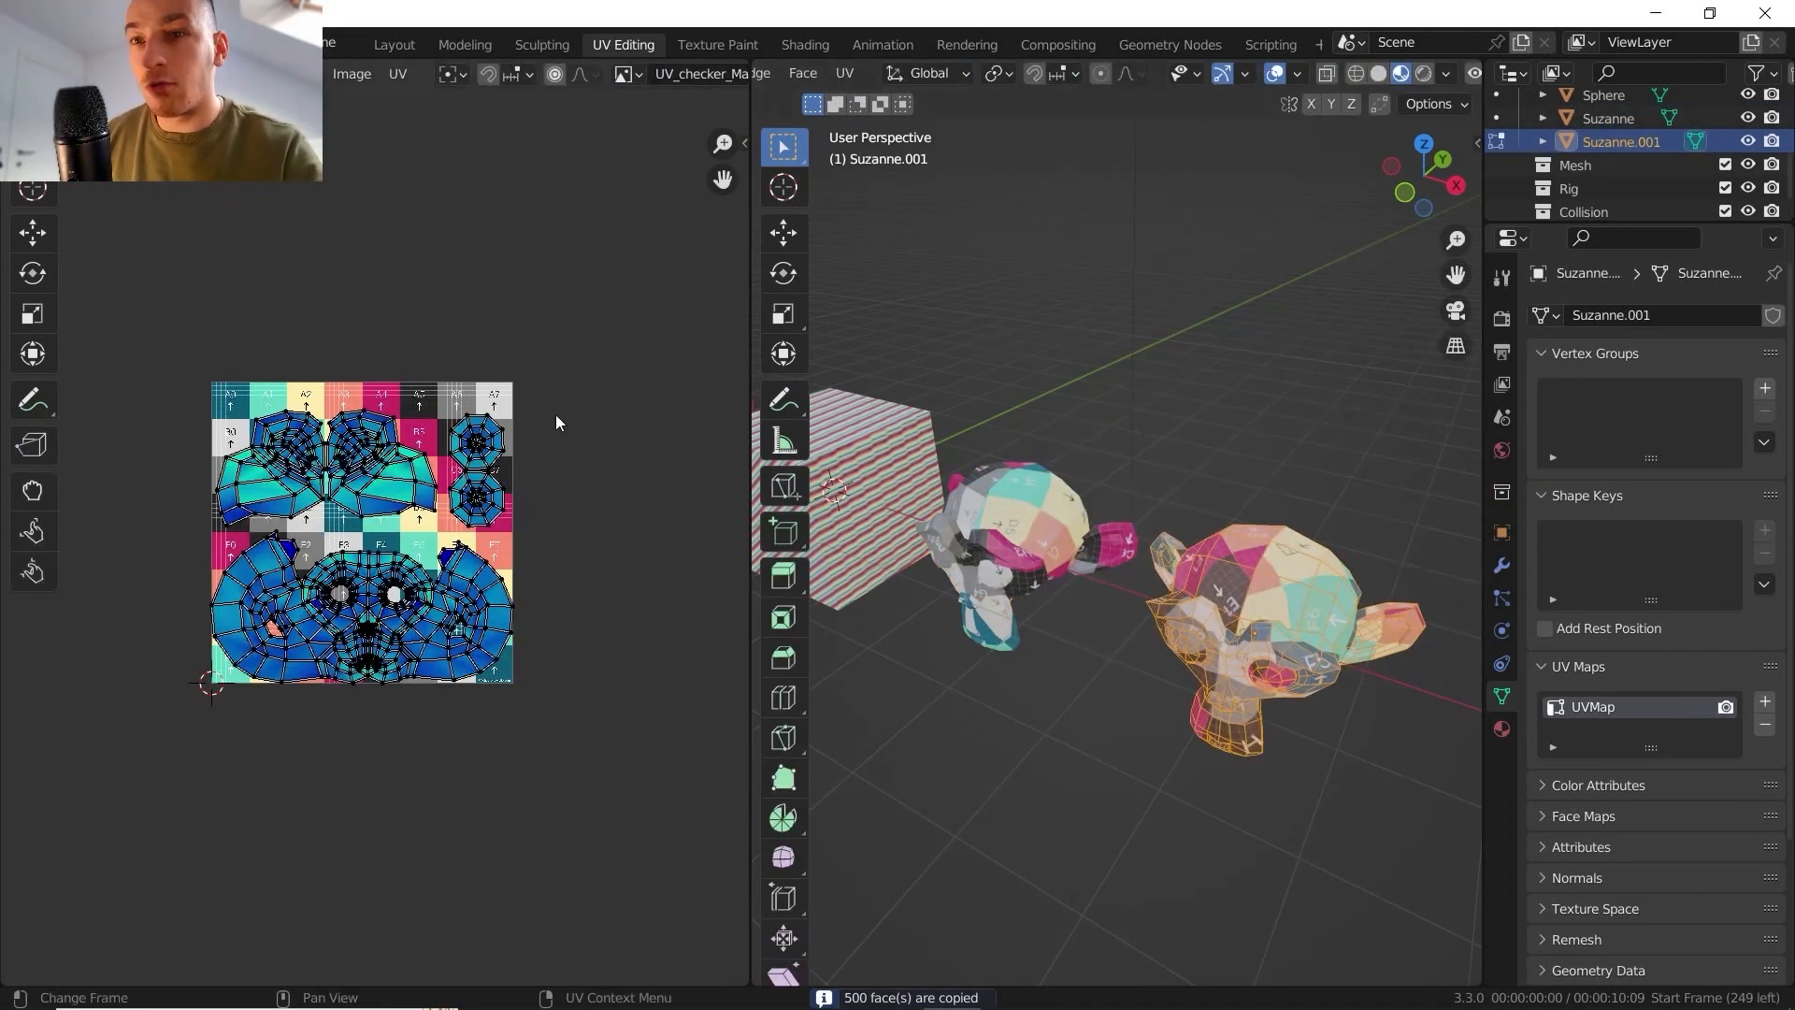
pyautogui.click(846, 73)
pyautogui.moveTo(973, 466)
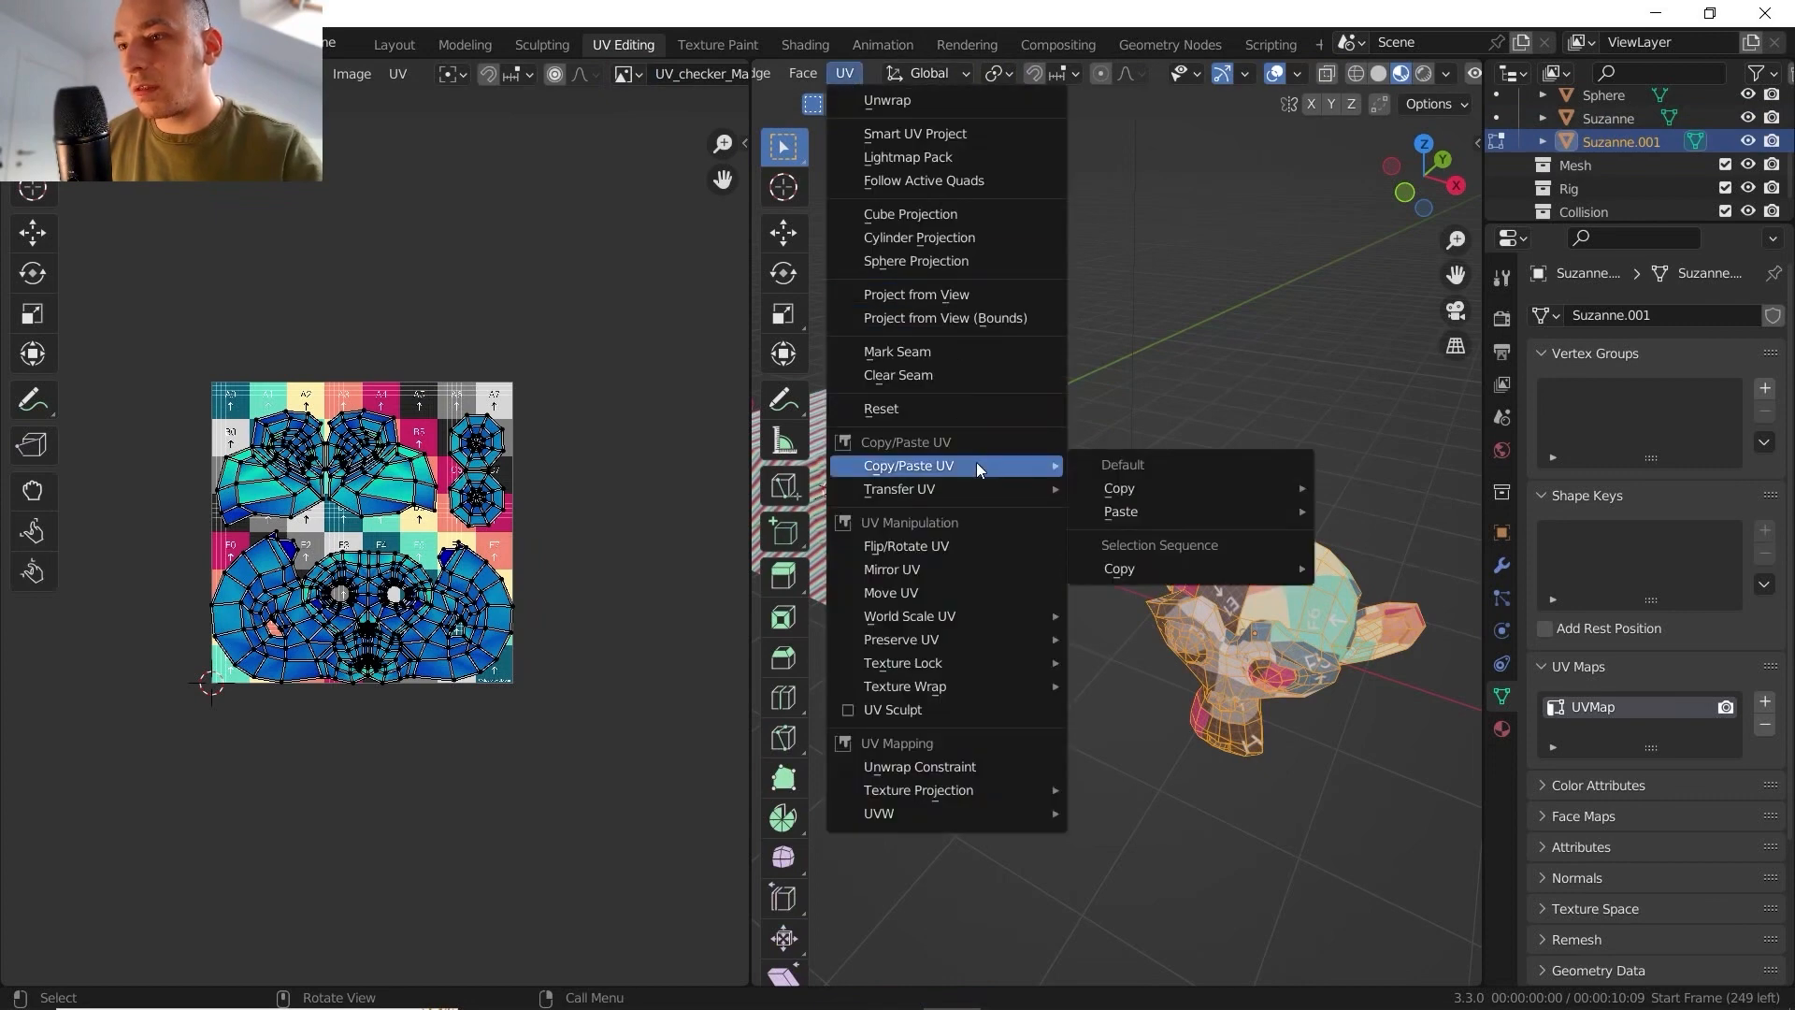
pyautogui.moveTo(1222, 523)
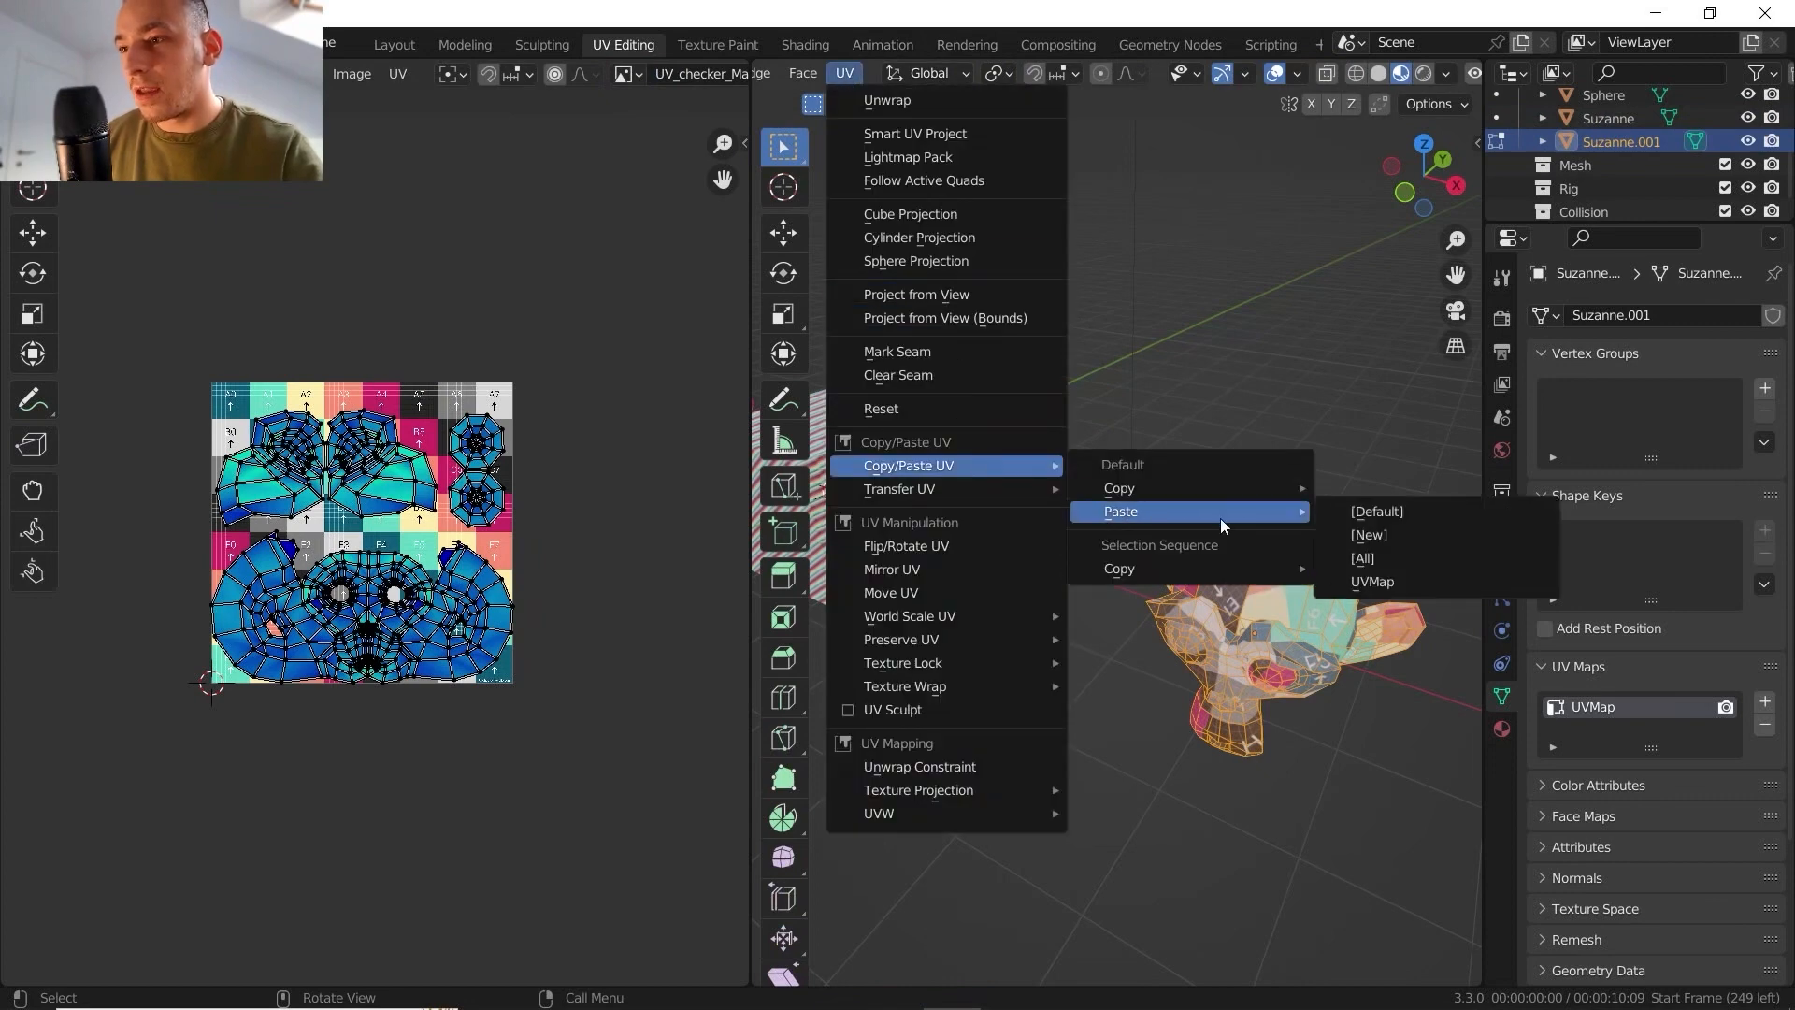
pyautogui.click(1372, 511)
pyautogui.press('Tab')
pyautogui.moveTo(1264, 615); pyautogui.dragTo(1186, 625, button='middle')
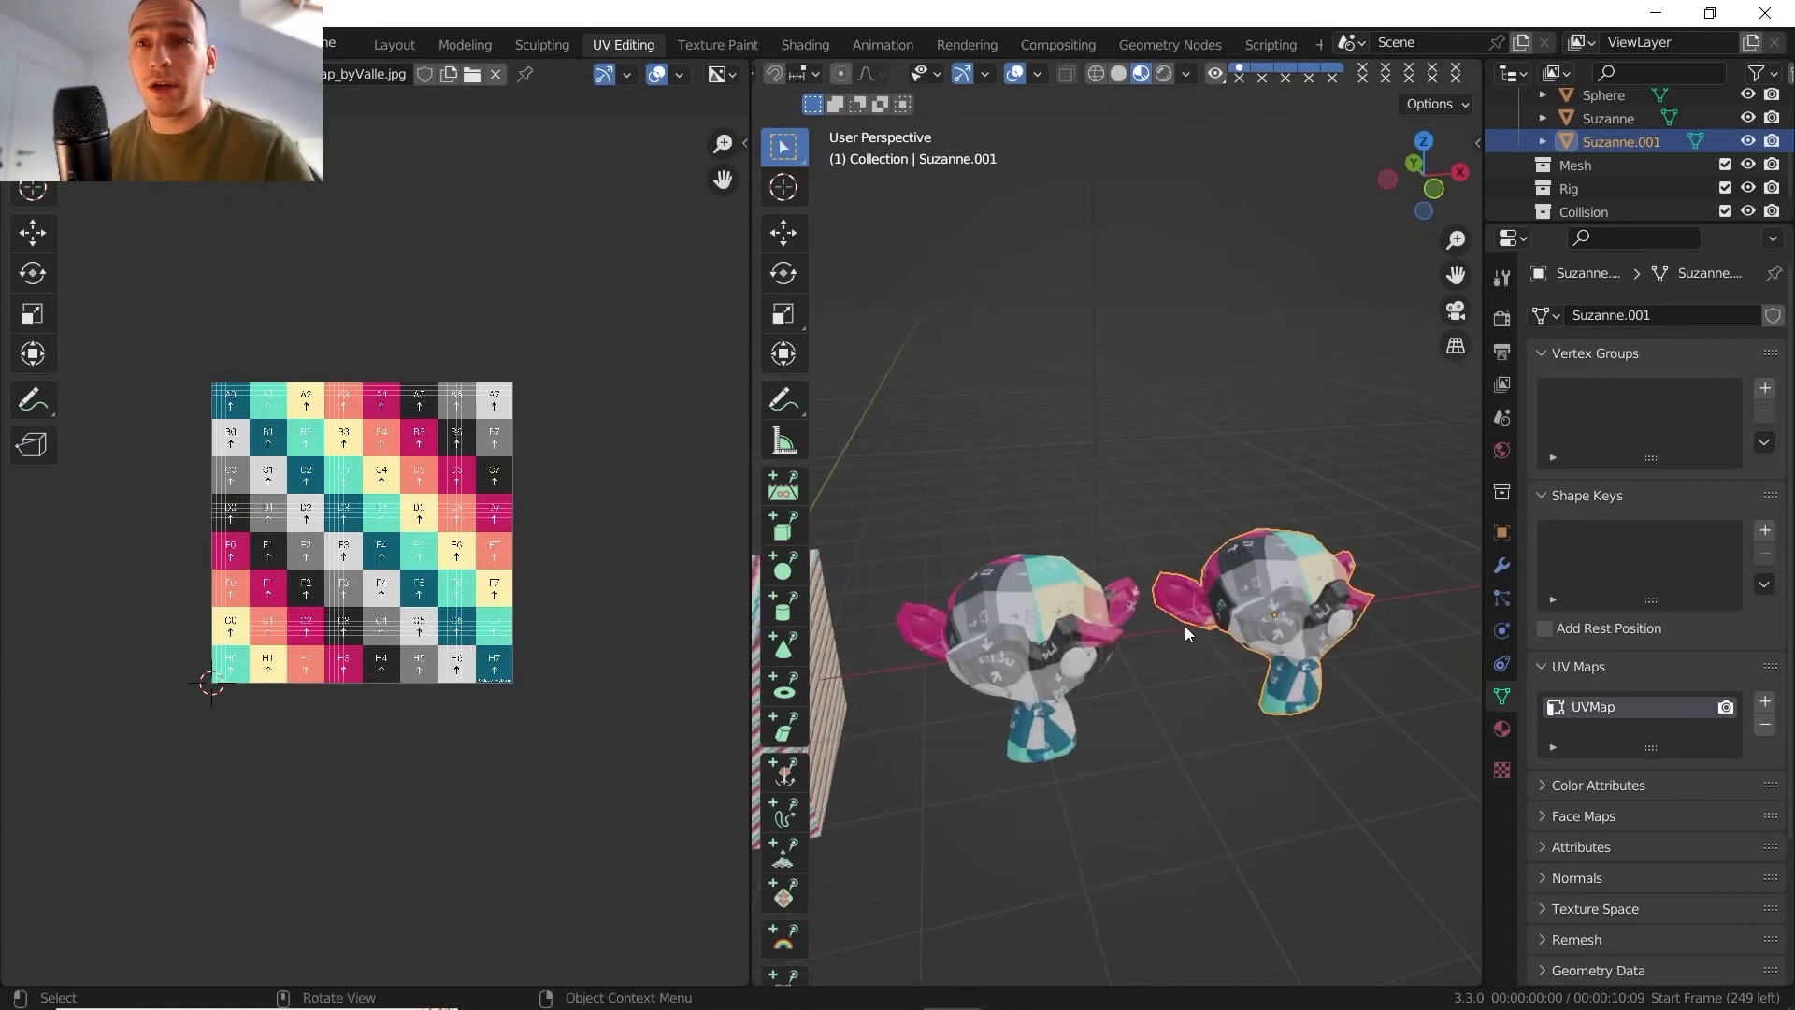
pyautogui.moveTo(1164, 591); pyautogui.dragTo(1000, 452, button='middle')
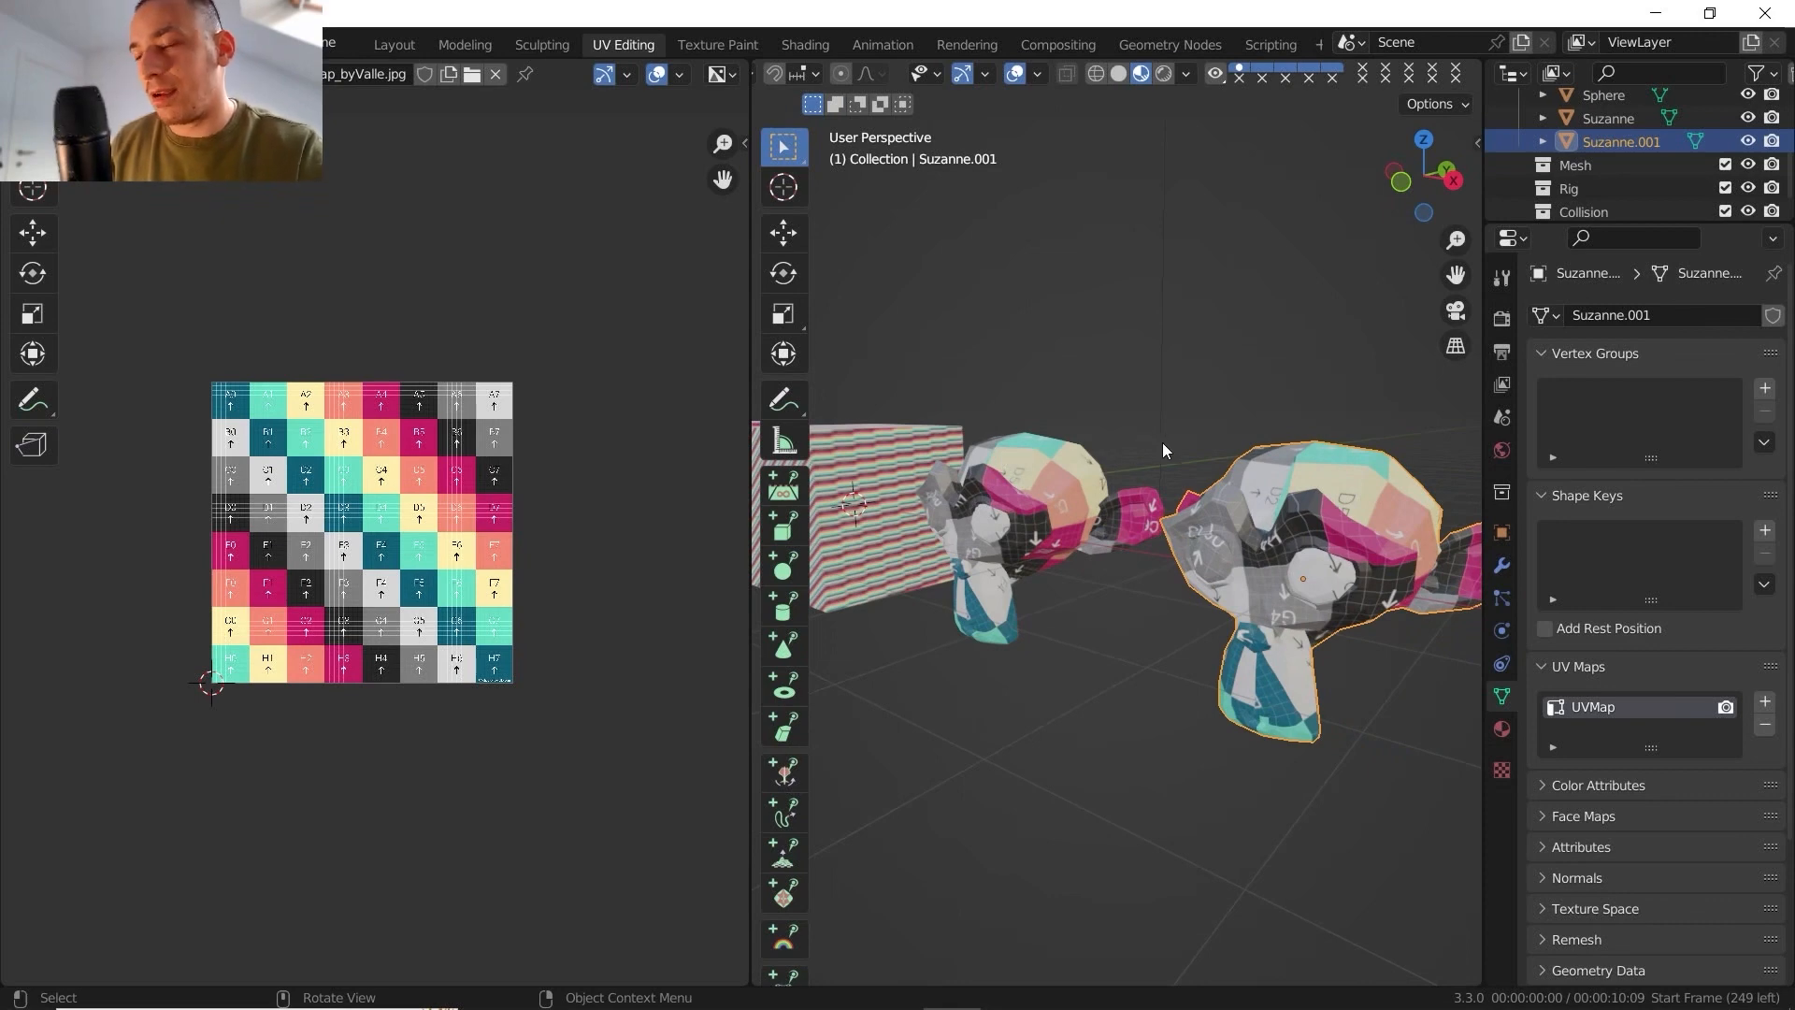
# - Try to paste the copied Suzanne UVs onto all faces of the cylinder with the [Default] option
pyautogui.moveTo(1163, 441); pyautogui.dragTo(1249, 547, button='middle')
pyautogui.click(933, 554)
pyautogui.press('Tab')
pyautogui.moveTo(1033, 575); pyautogui.dragTo(1099, 588, button='middle')
pyautogui.scroll(3, 1089, 590)
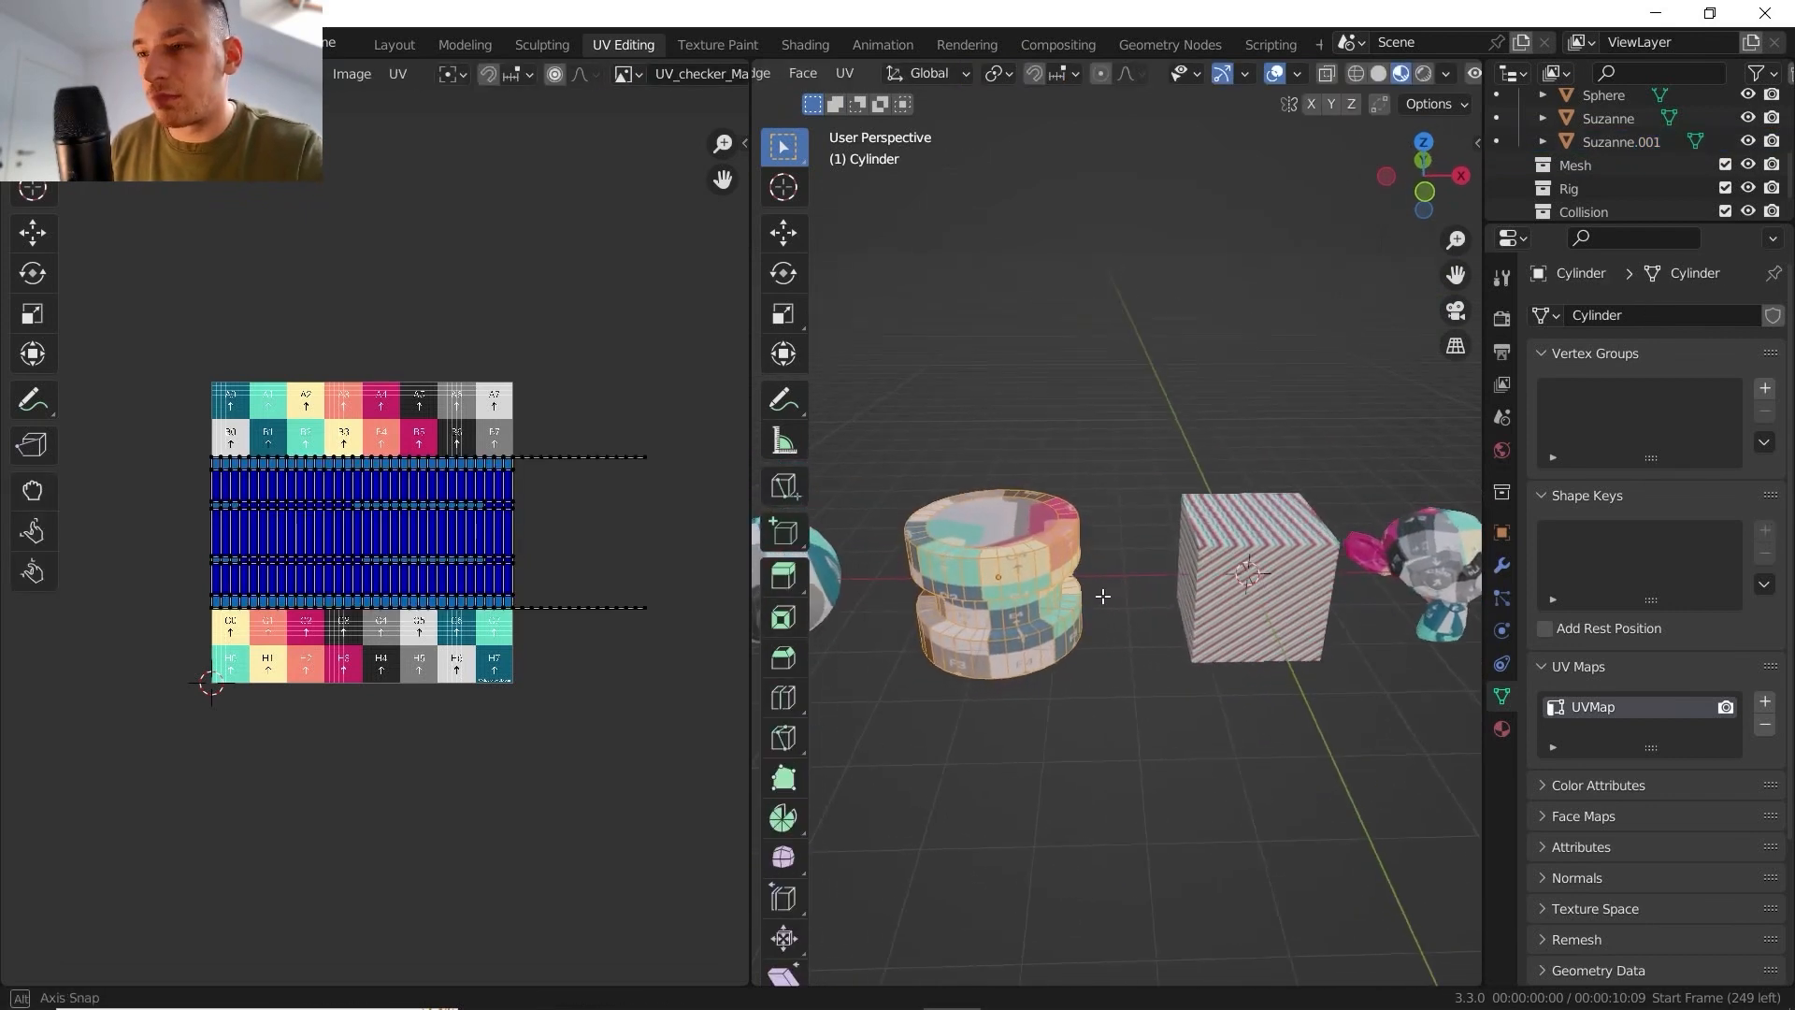
pyautogui.press('c')
pyautogui.press('Escape')
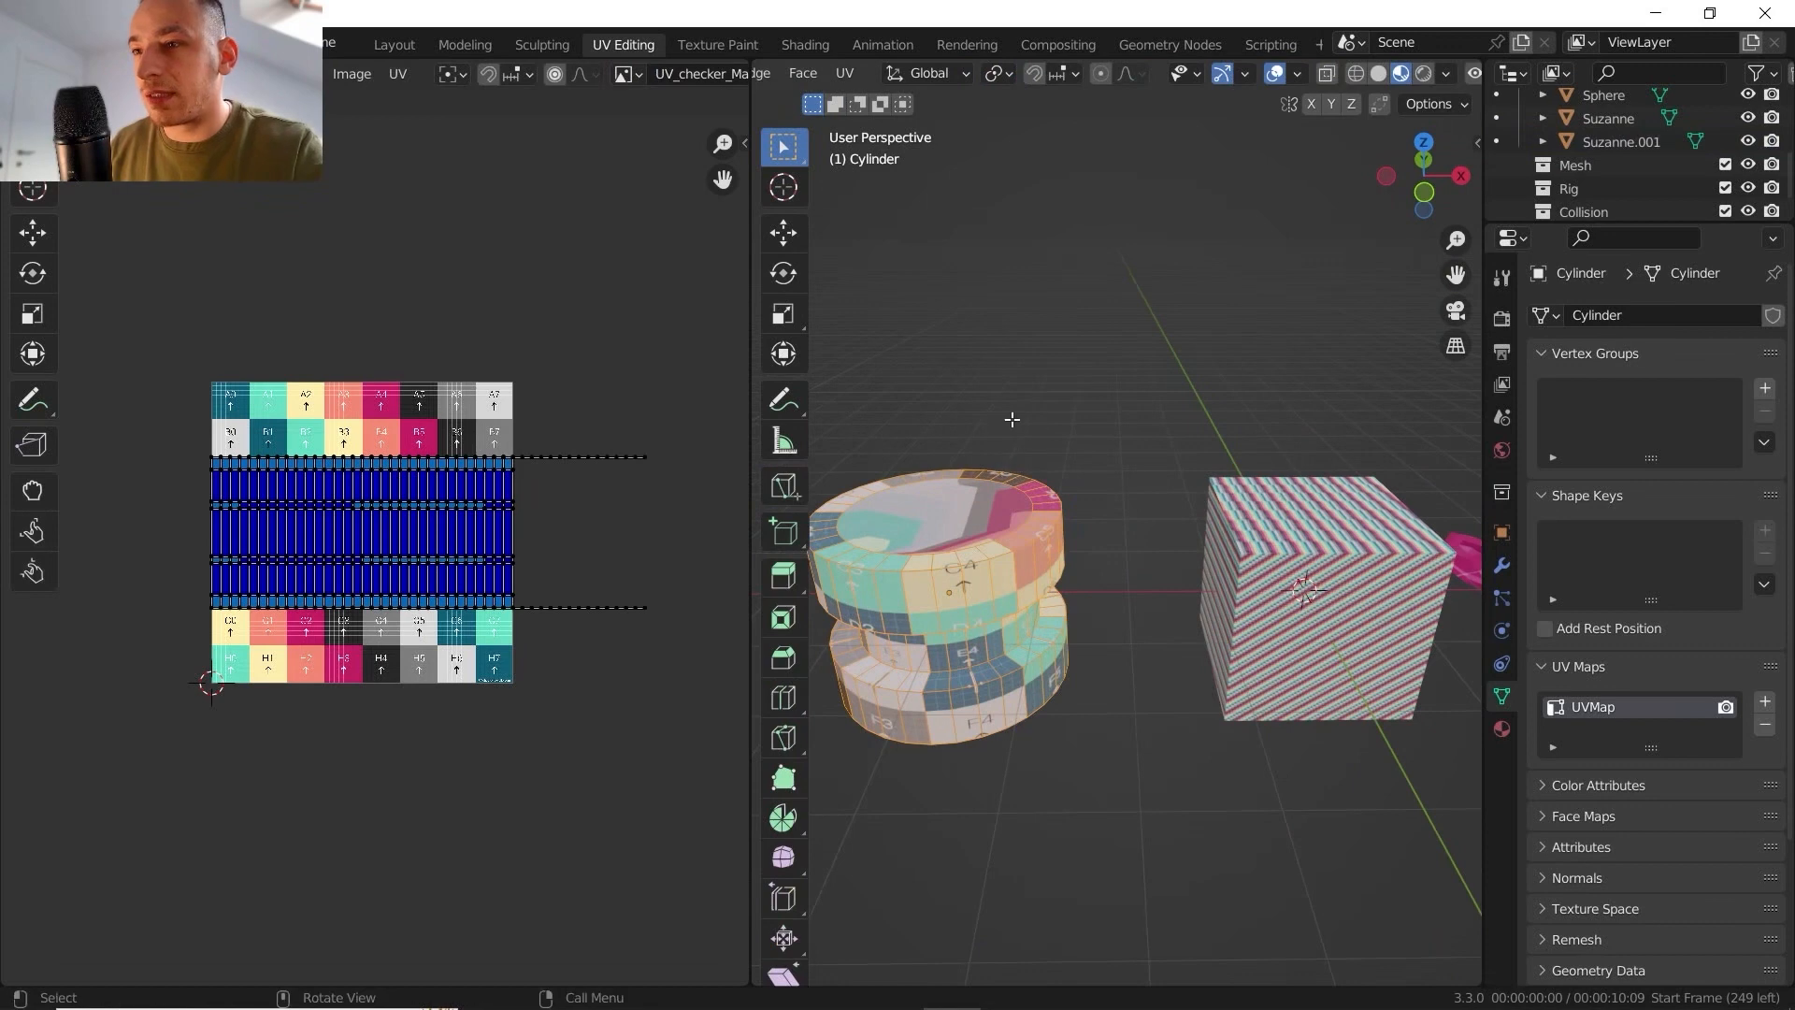
pyautogui.click(987, 273)
pyautogui.press('a')
pyautogui.moveTo(1069, 467); pyautogui.dragTo(1071, 413, button='middle')
pyautogui.click(844, 73)
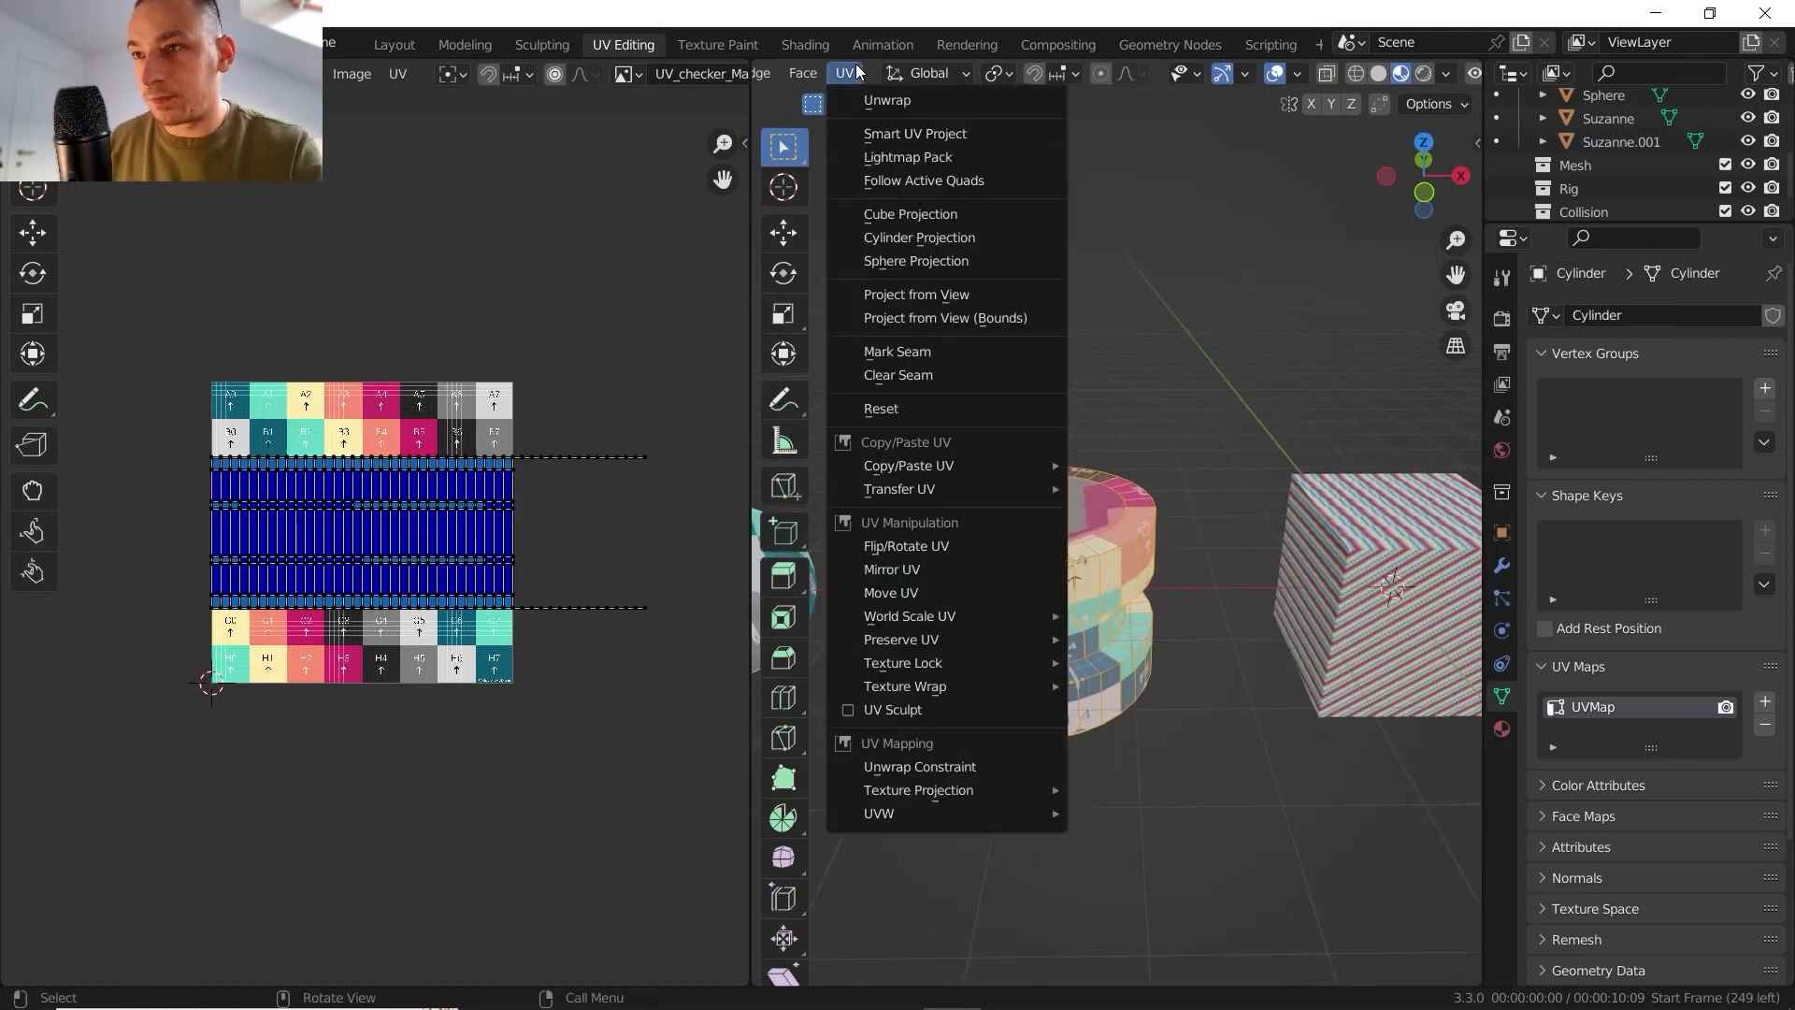
pyautogui.moveTo(1017, 466)
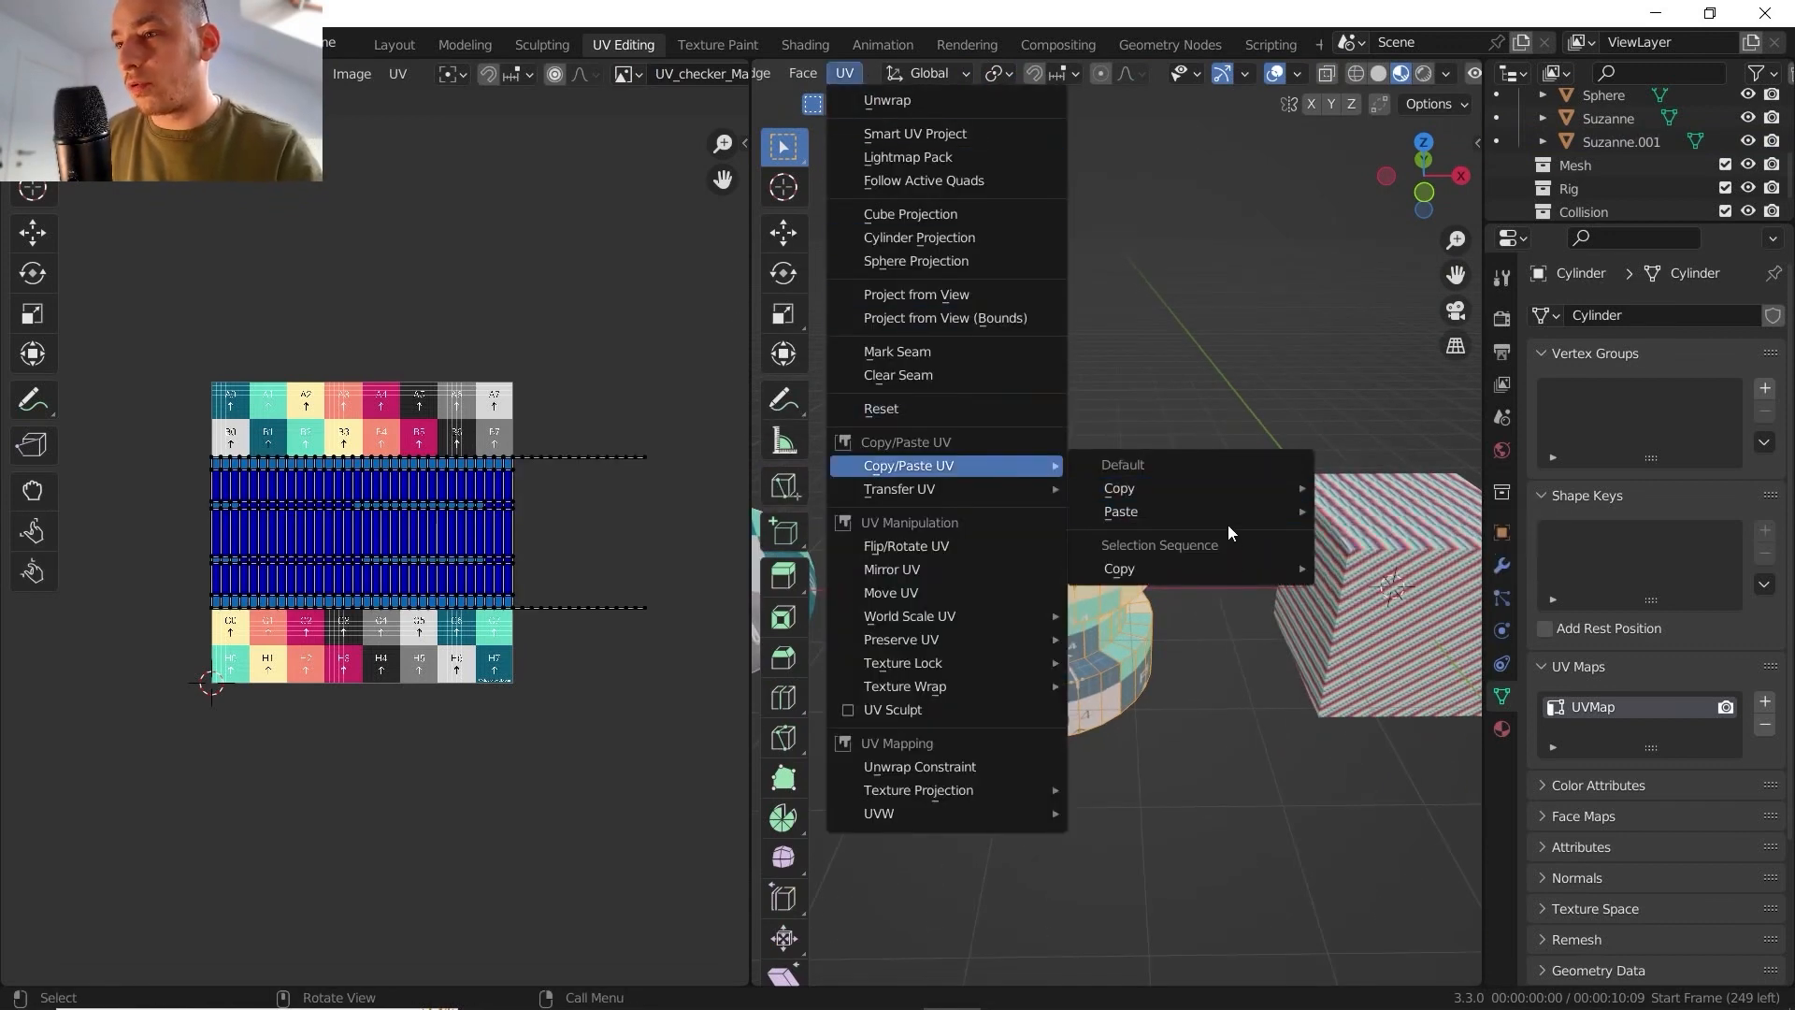
pyautogui.moveTo(1226, 512)
pyautogui.click(1382, 514)
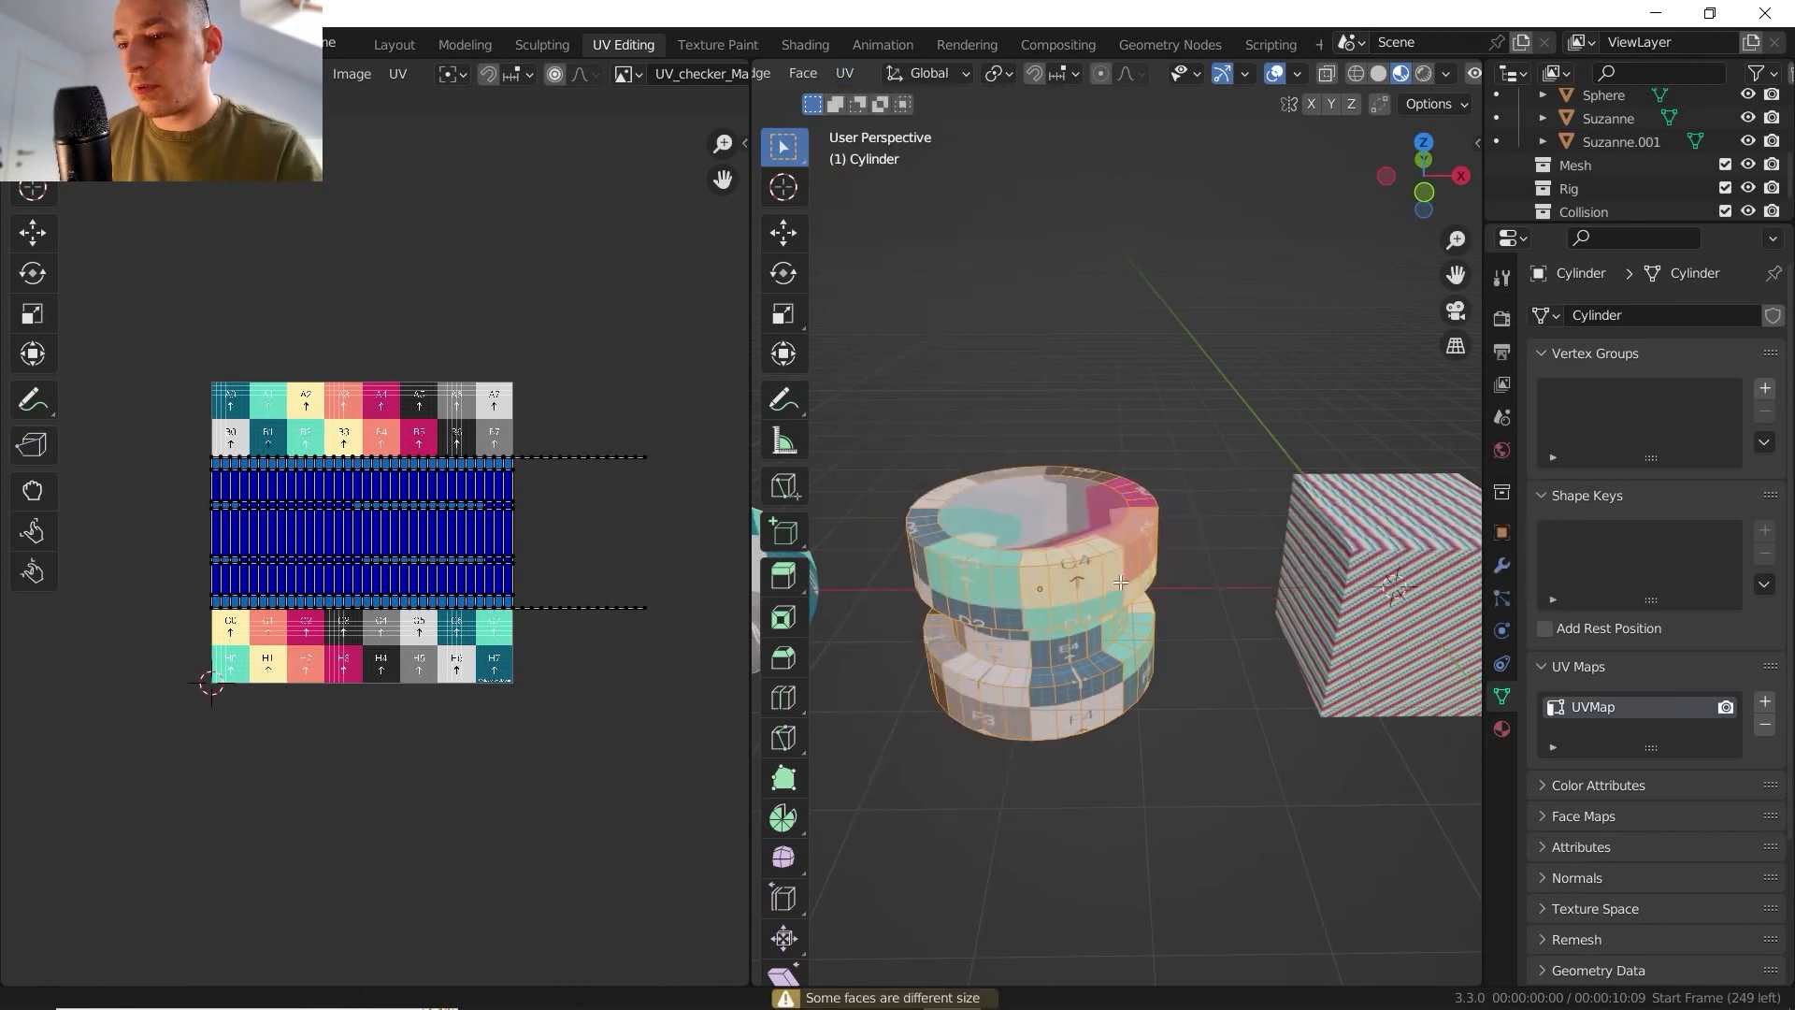
pyautogui.moveTo(1192, 555); pyautogui.dragTo(1164, 542, button='middle')
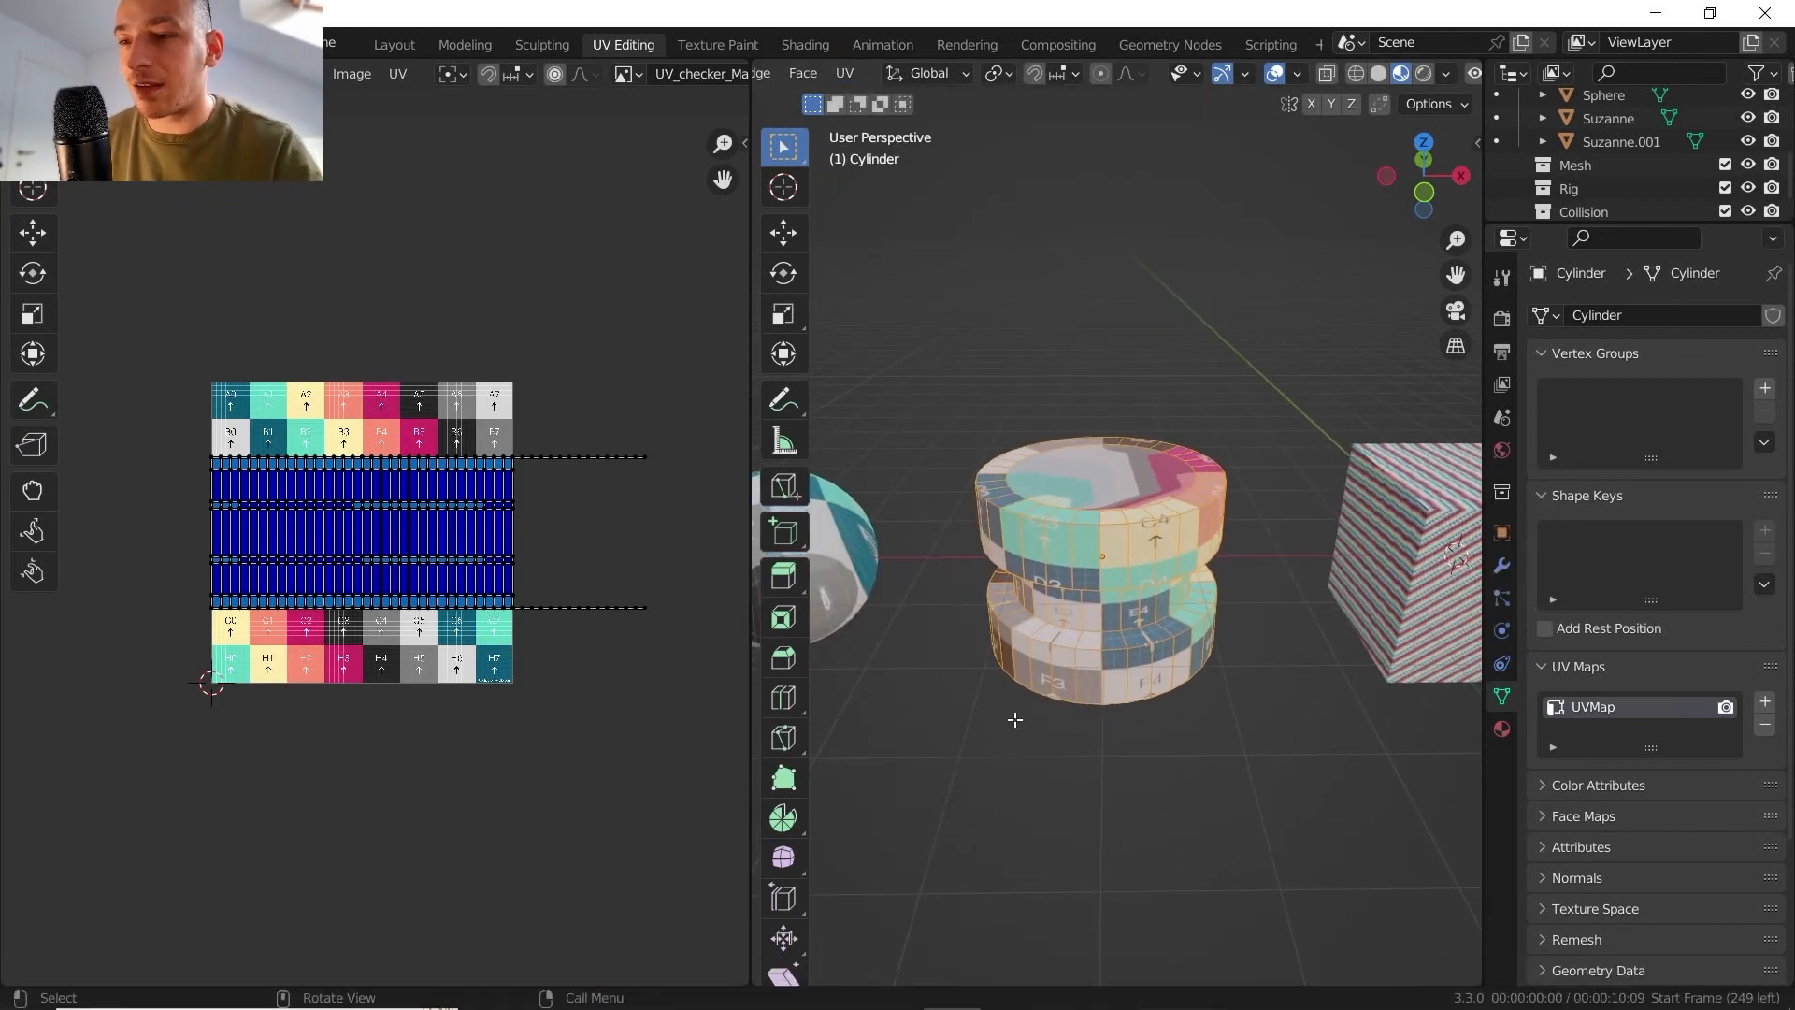
pyautogui.press('Tab')
# - Inspect the checker texture on the cylinder from several sides
pyautogui.scroll(-4, 1110, 524)
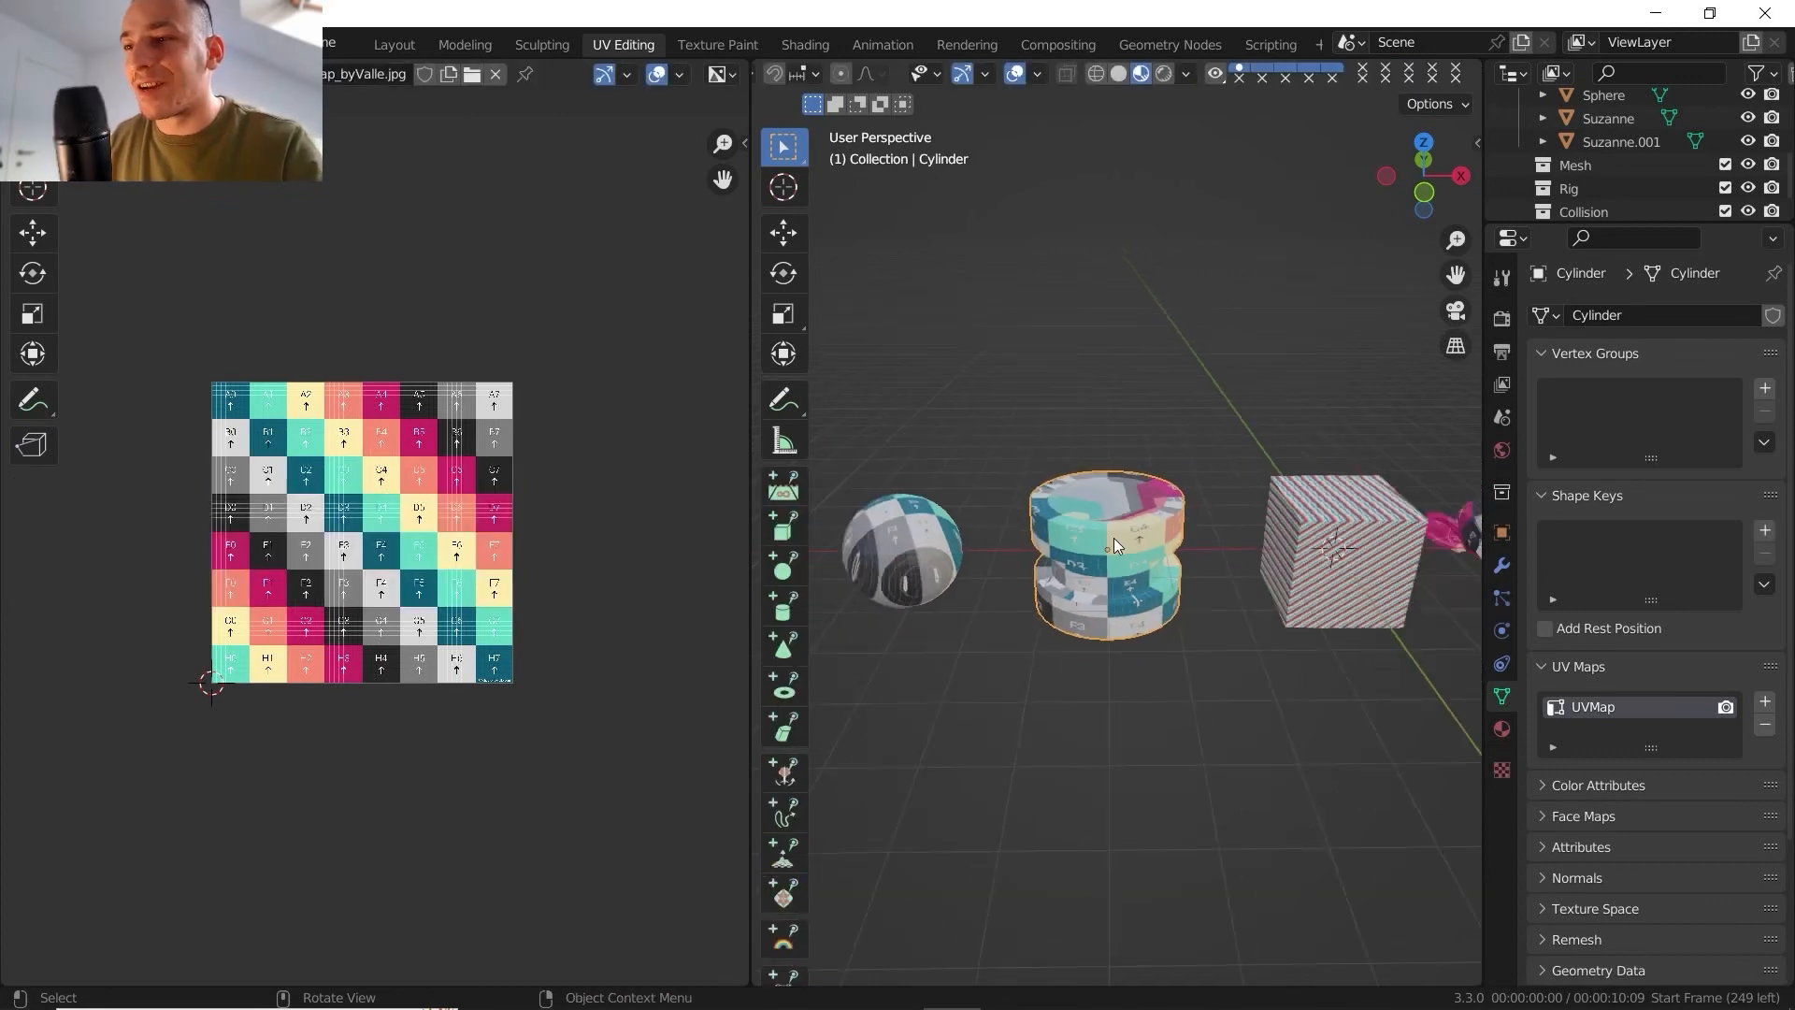
pyautogui.moveTo(1113, 537); pyautogui.dragTo(1208, 546, button='middle')
pyautogui.scroll(4, 1215, 534)
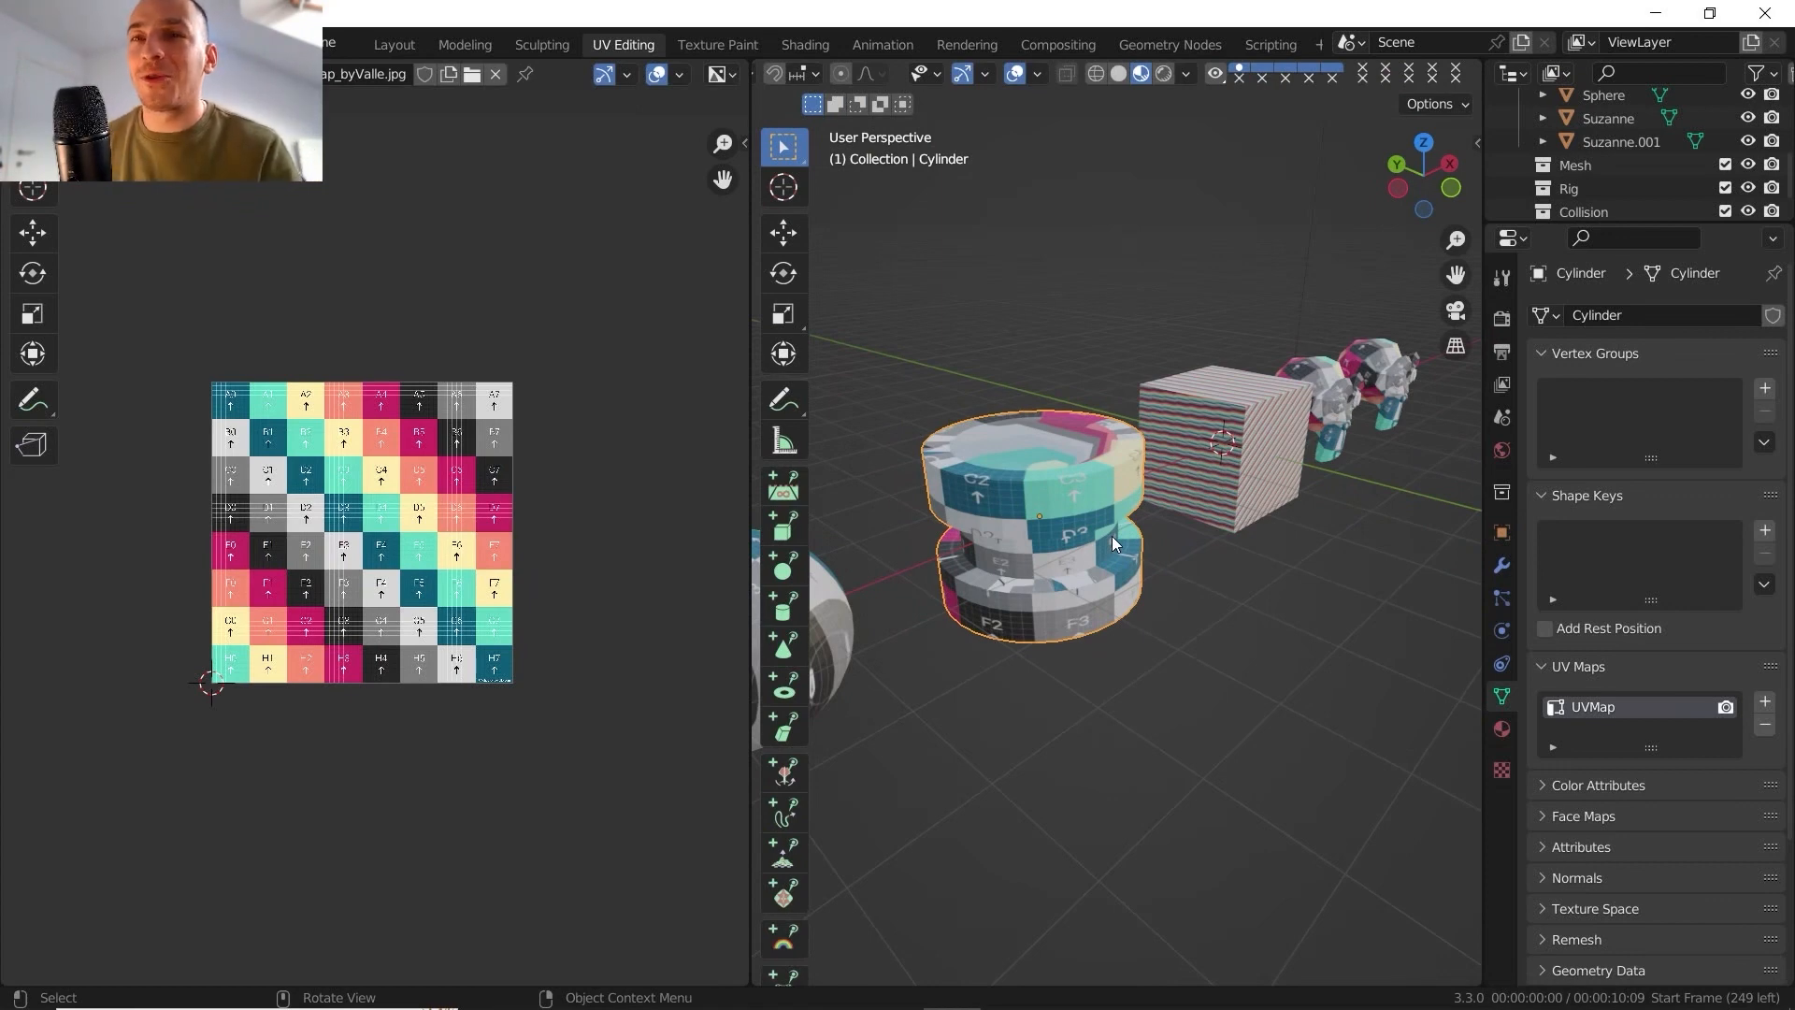
pyautogui.moveTo(1113, 536); pyautogui.dragTo(1028, 526, button='middle')
pyautogui.scroll(-3, 1075, 519)
pyautogui.moveTo(1052, 521); pyautogui.dragTo(1137, 555, button='middle')
pyautogui.scroll(5, 1075, 515)
# - Compare the checker textures on the two Suzanne heads and view the original head's UV layout
pyautogui.click(1225, 512)
pyautogui.scroll(-4, 1103, 540)
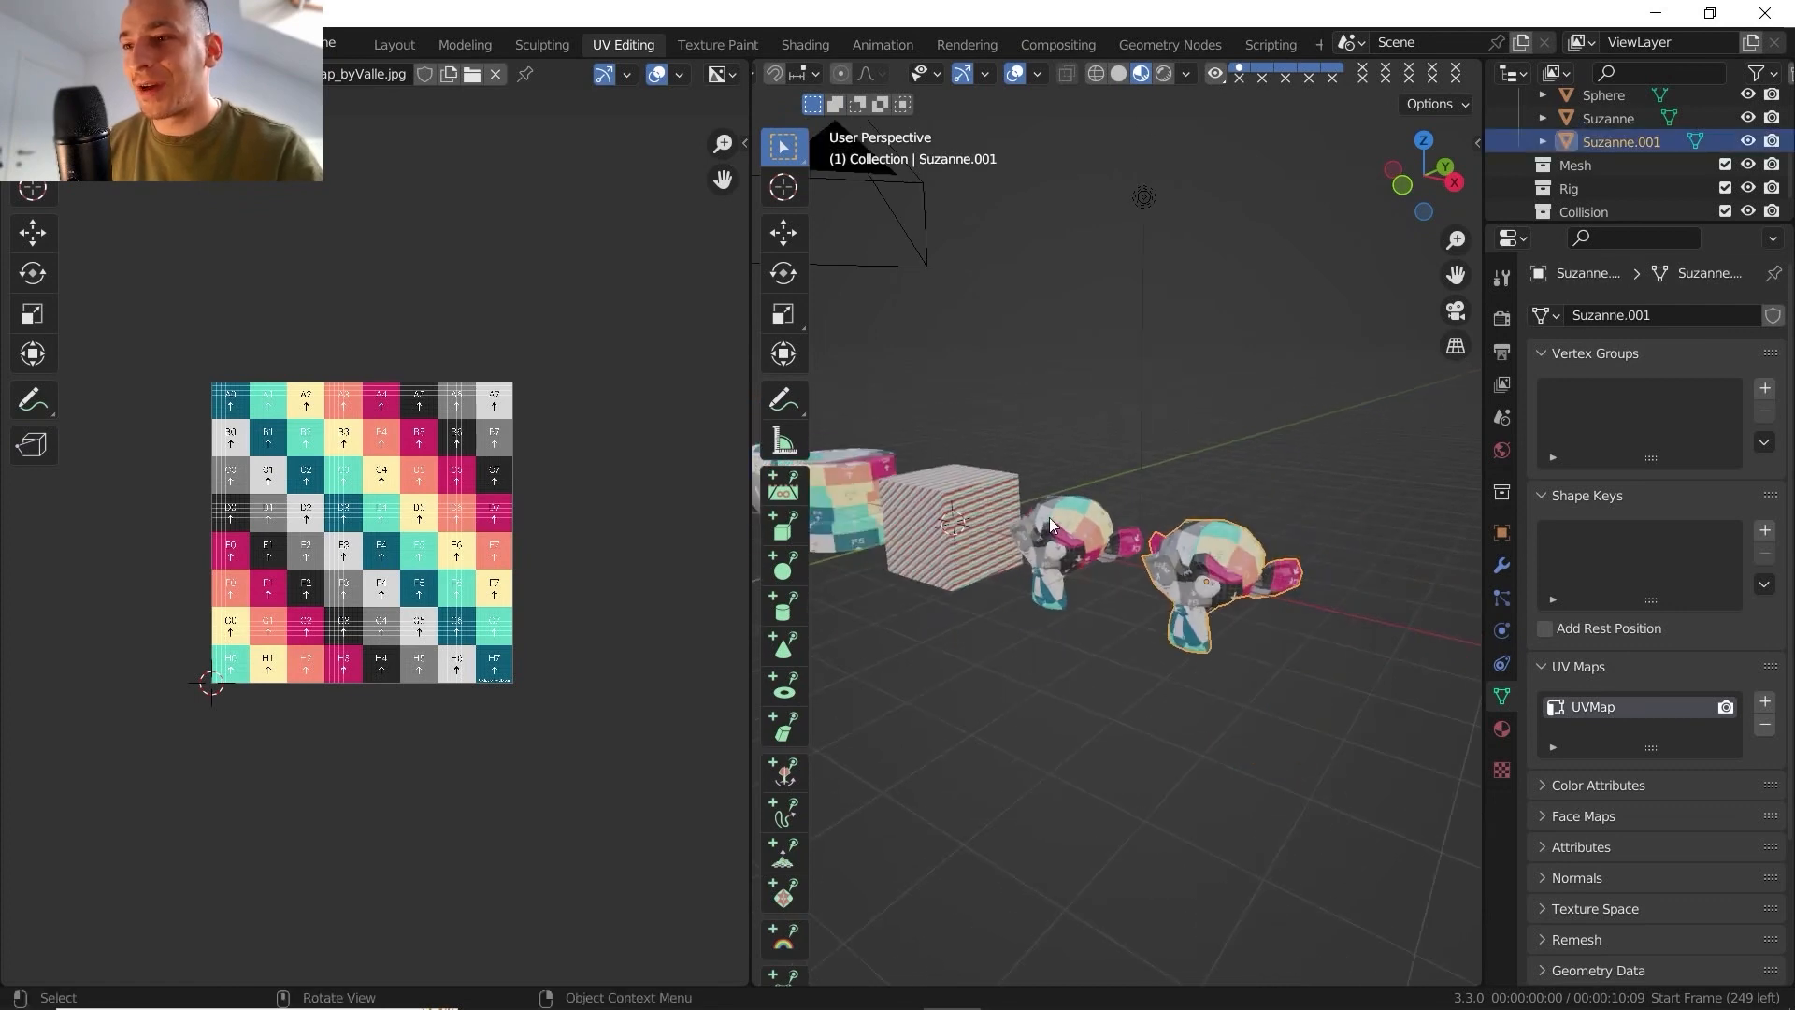
pyautogui.moveTo(1049, 518); pyautogui.dragTo(1210, 610, button='middle')
pyautogui.scroll(2, 1210, 610)
pyautogui.click(1031, 540)
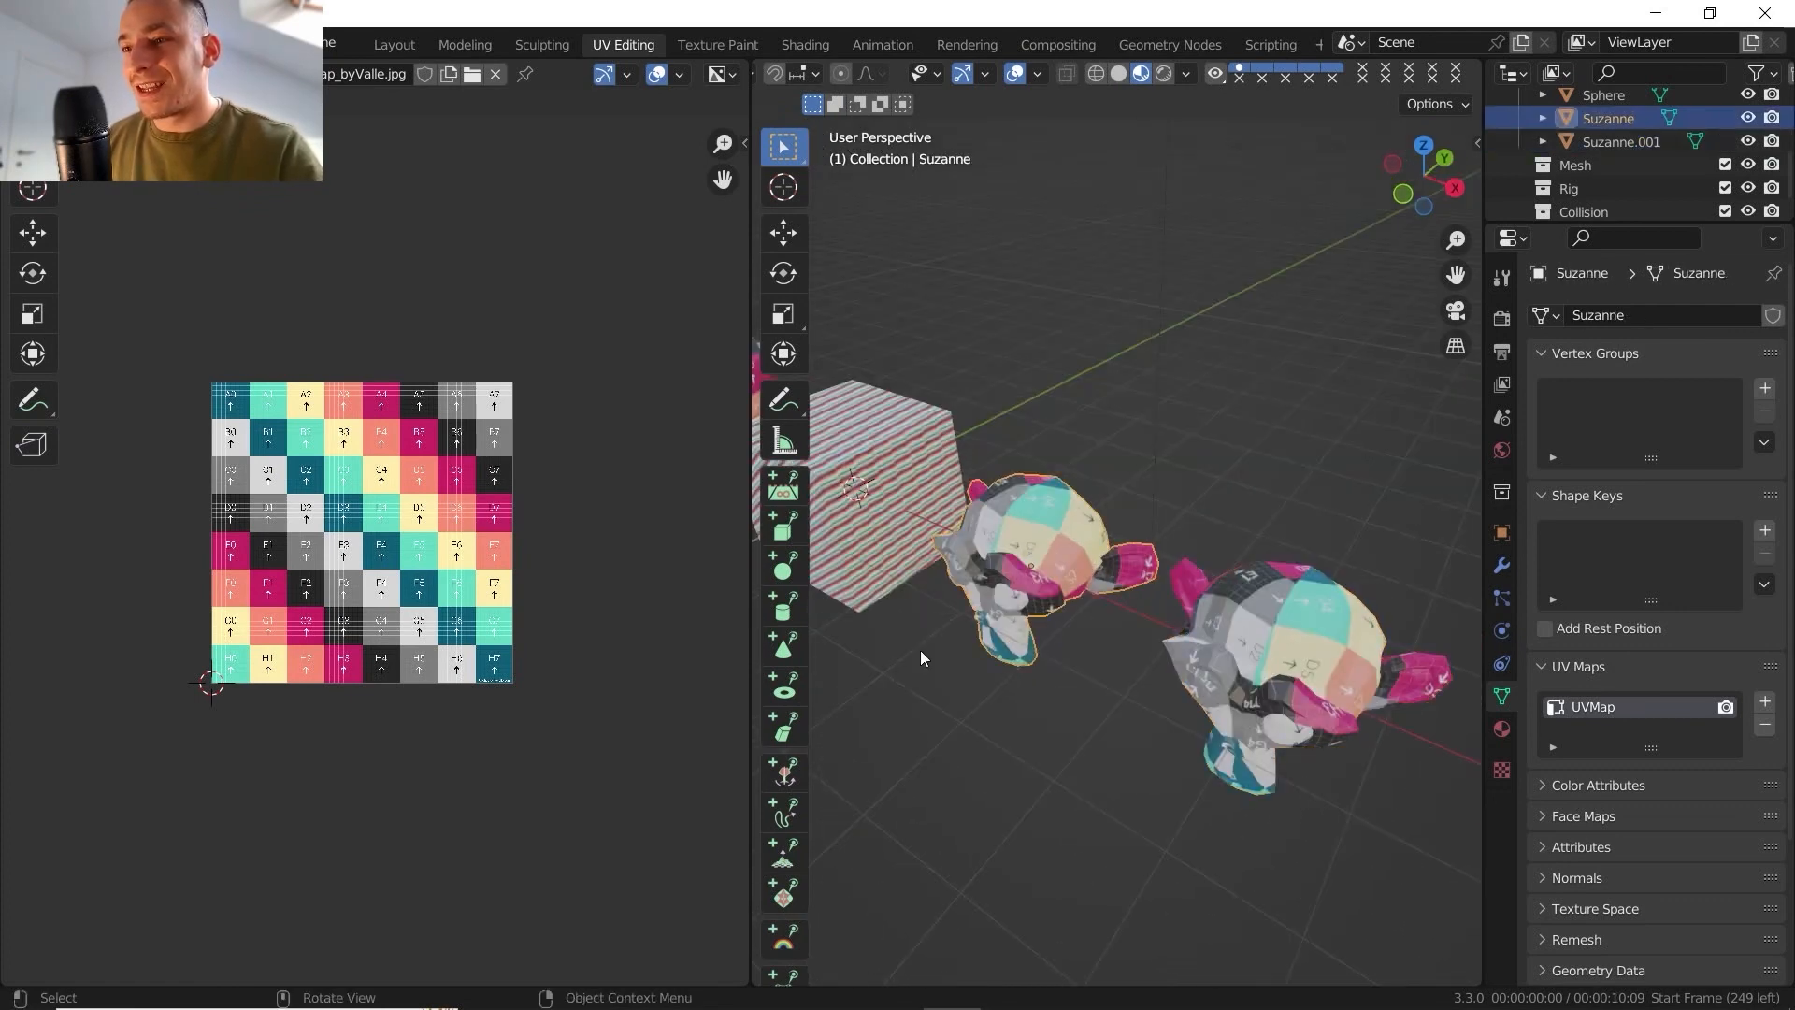
pyautogui.moveTo(1030, 540); pyautogui.dragTo(1153, 540, button='middle')
pyautogui.click(1176, 524)
pyautogui.click(1064, 550)
pyautogui.press('Tab')
pyautogui.scroll(4, 1043, 543)
pyautogui.scroll(-4, 1127, 508)
pyautogui.press('Tab')
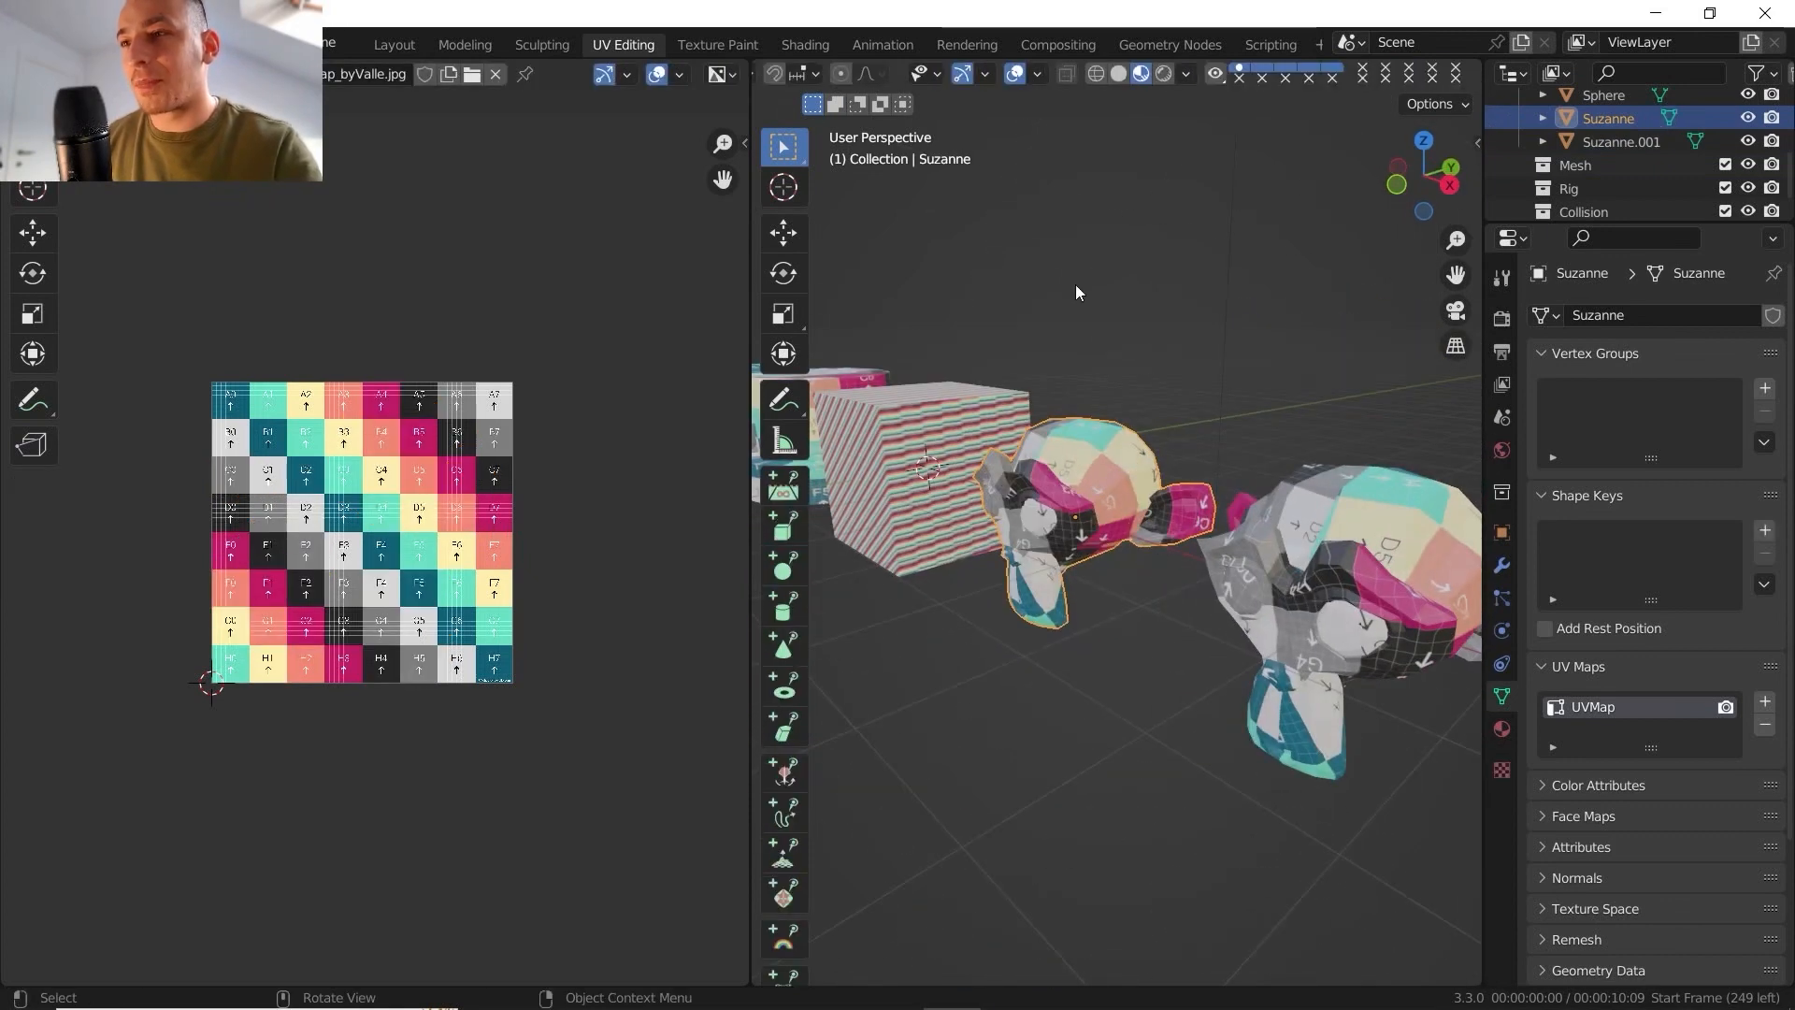
# - Try Flip/Rotate UV on all of the original Suzanne's faces and undo it
pyautogui.press('Tab')
pyautogui.click(844, 74)
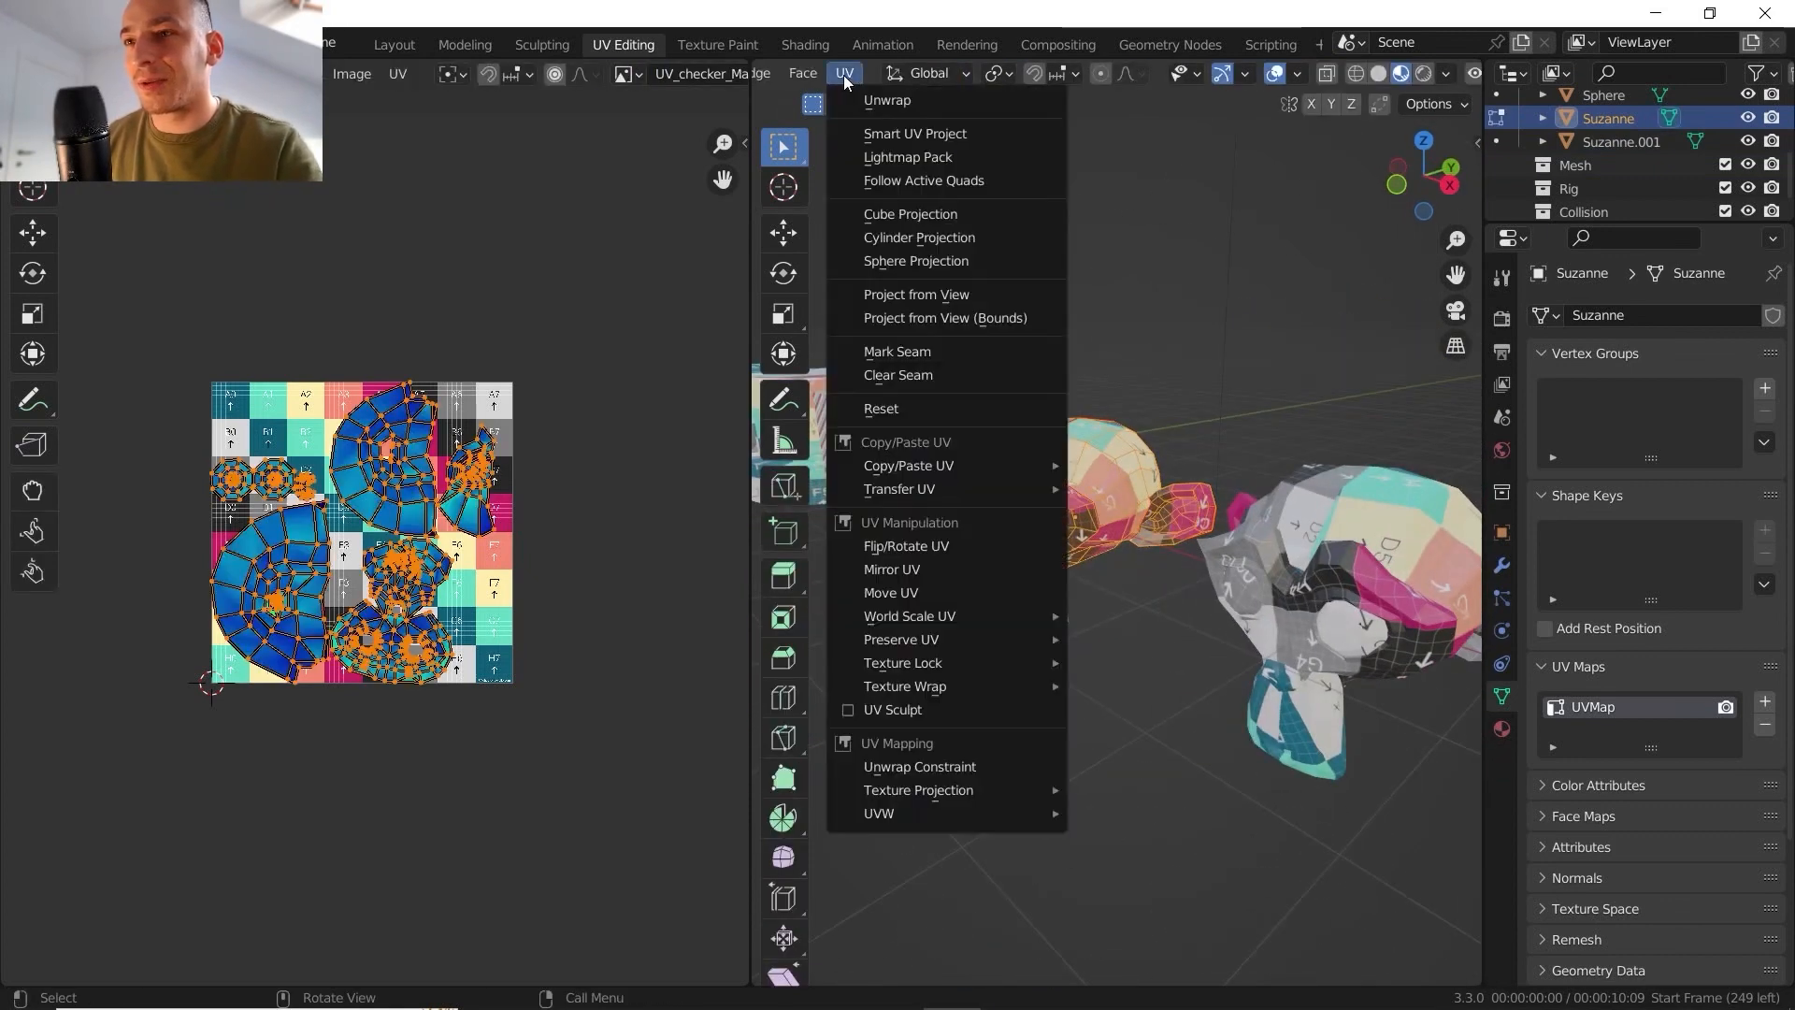
pyautogui.click(963, 548)
pyautogui.moveTo(1028, 923)
pyautogui.mouseDown()
pyautogui.moveTo(1065, 923)
pyautogui.moveTo(1043, 922)
pyautogui.mouseUp()
pyautogui.hotkey('ctrl', 'z')
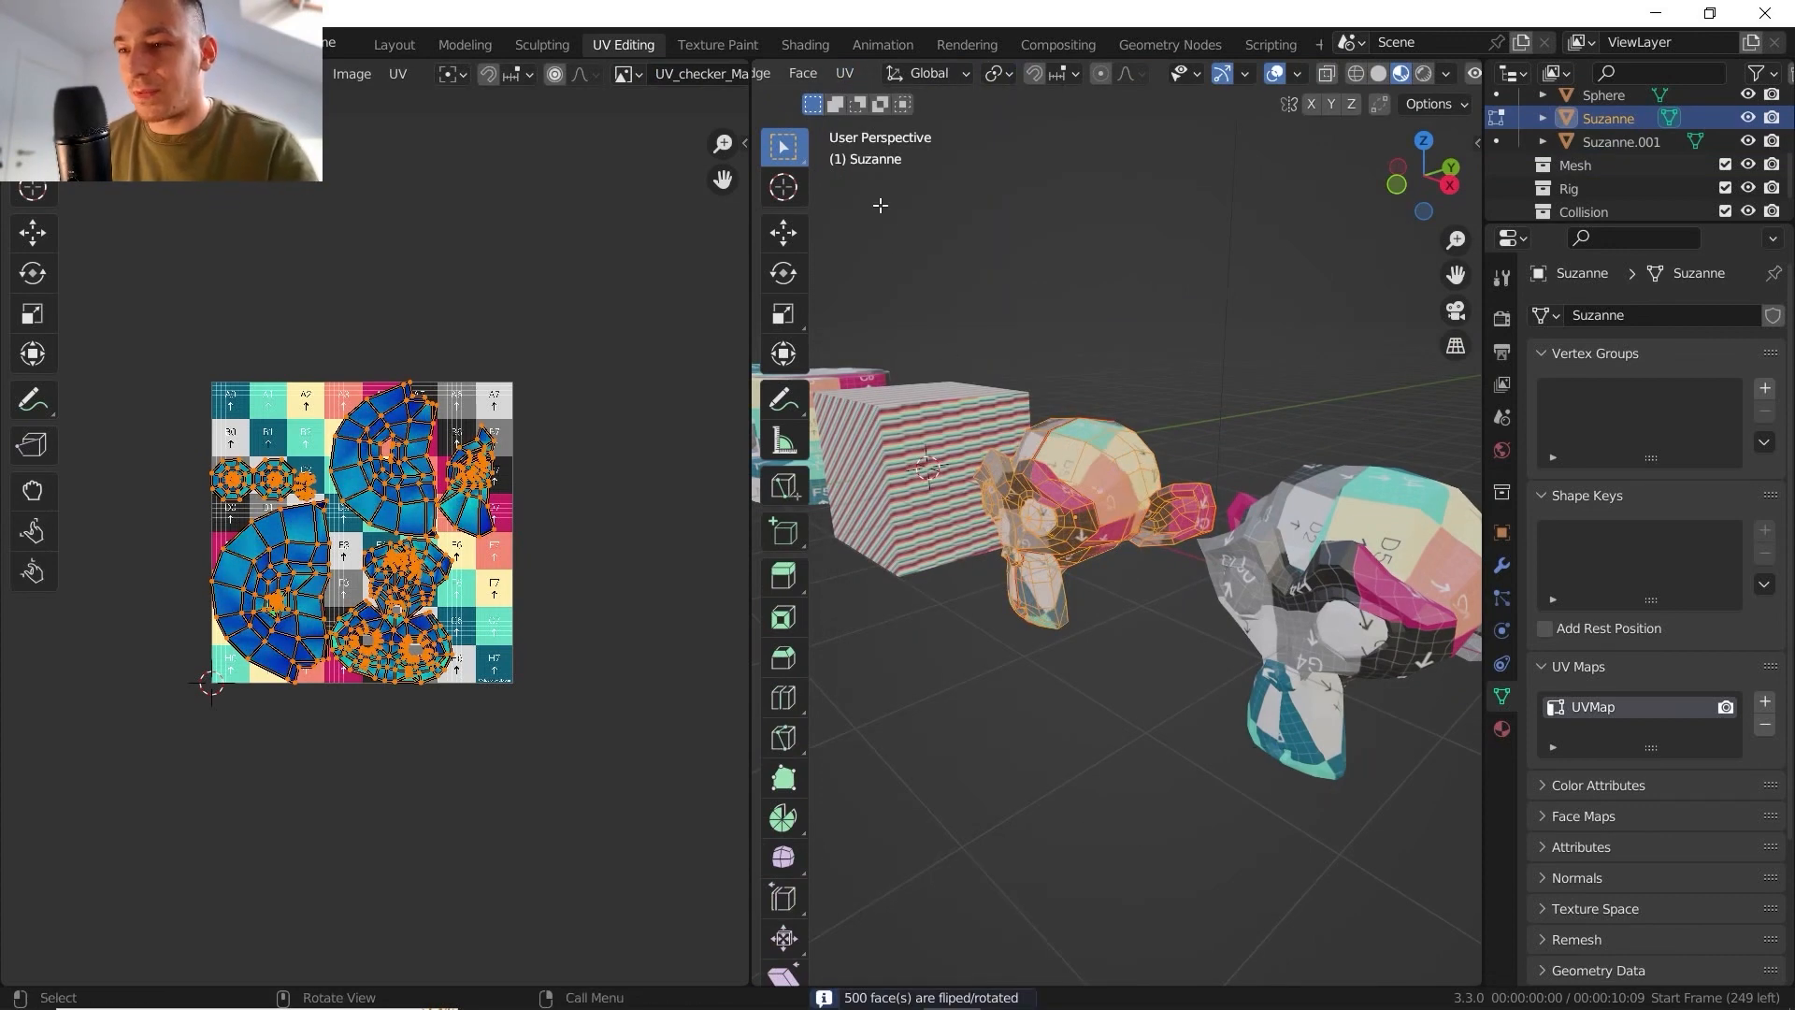
# - Mirror the original Suzanne's UVs with Mirror UV on the X axis, error 0.00 and Local origin
pyautogui.click(845, 73)
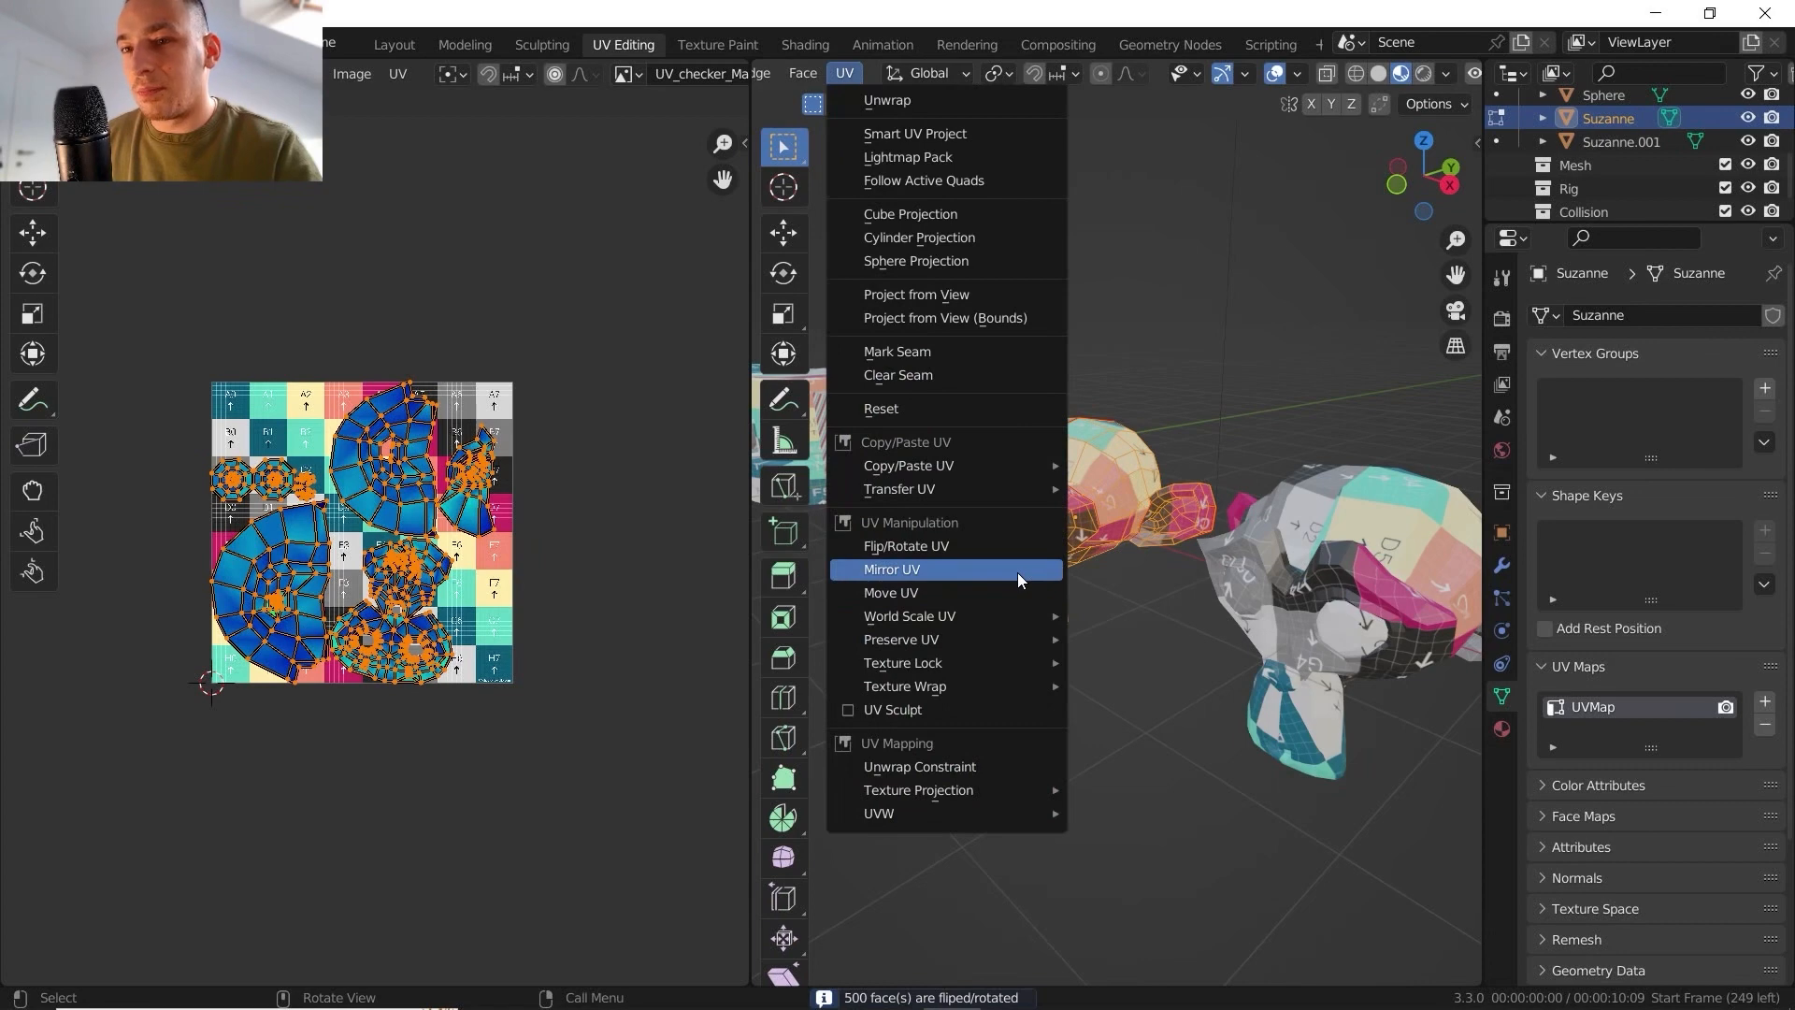
pyautogui.click(1017, 572)
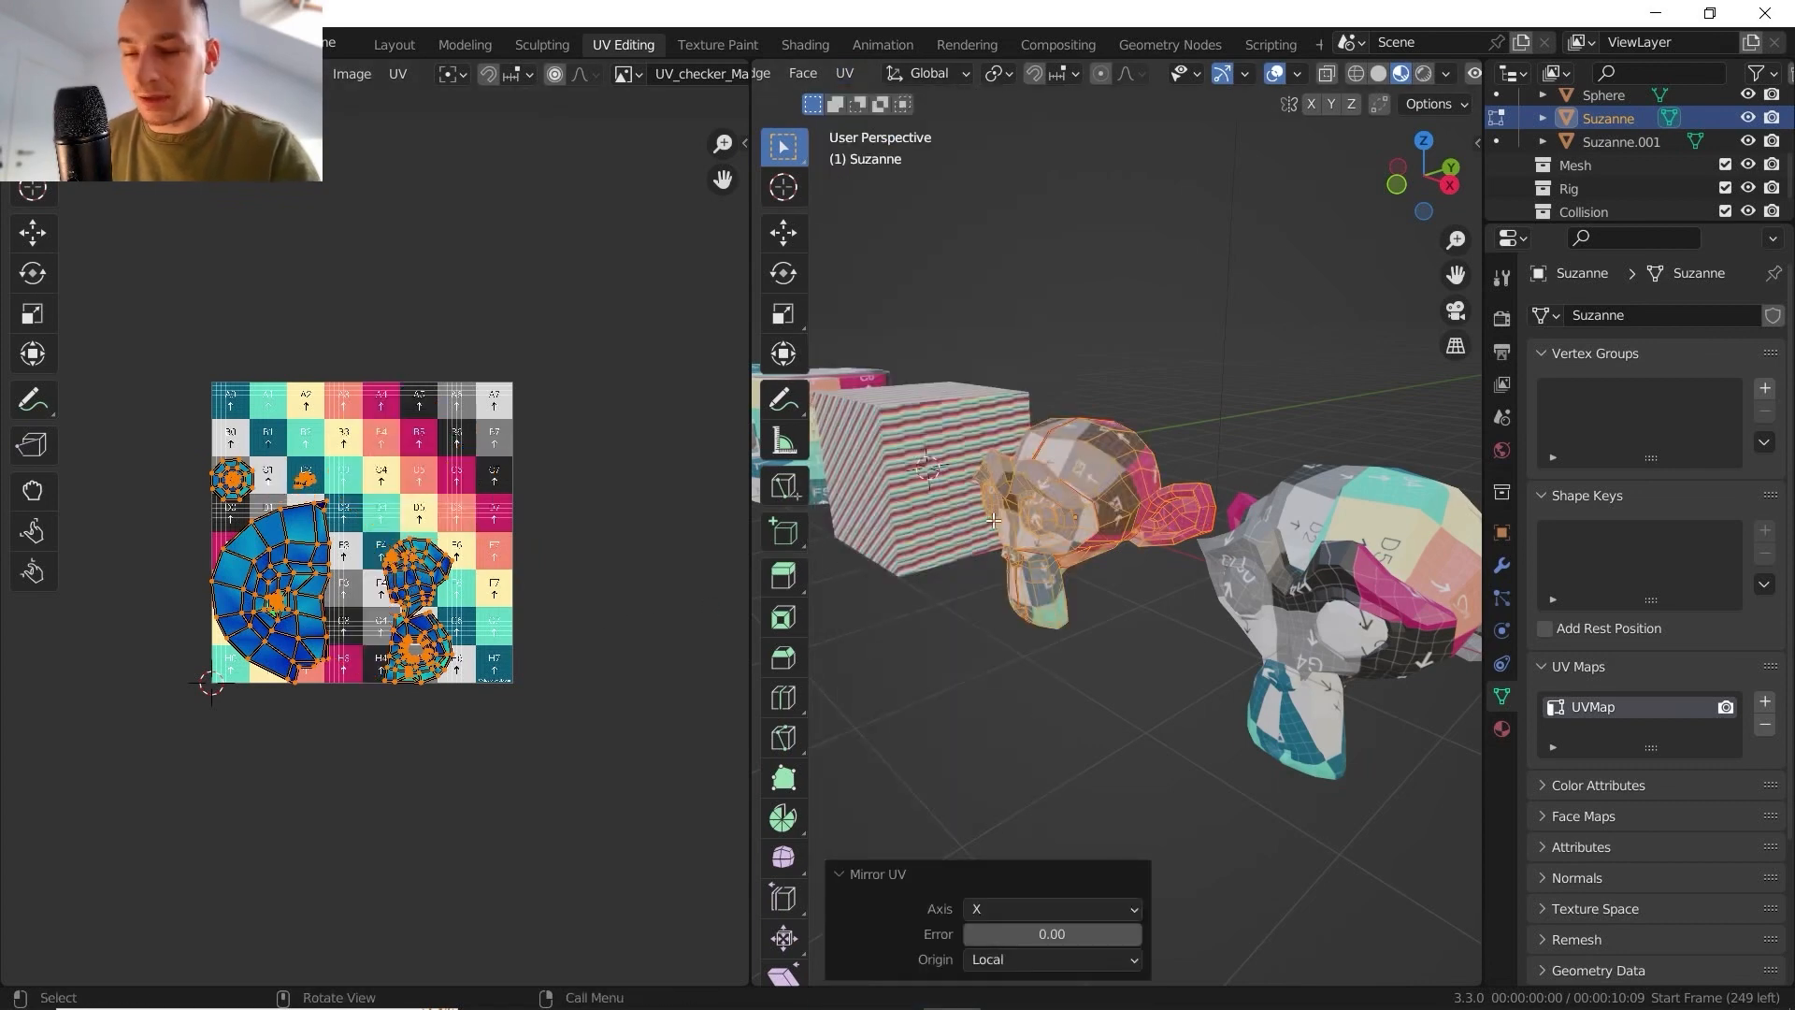
pyautogui.moveTo(993, 520); pyautogui.dragTo(698, 623, button='middle')
pyautogui.scroll(4, 508, 531)
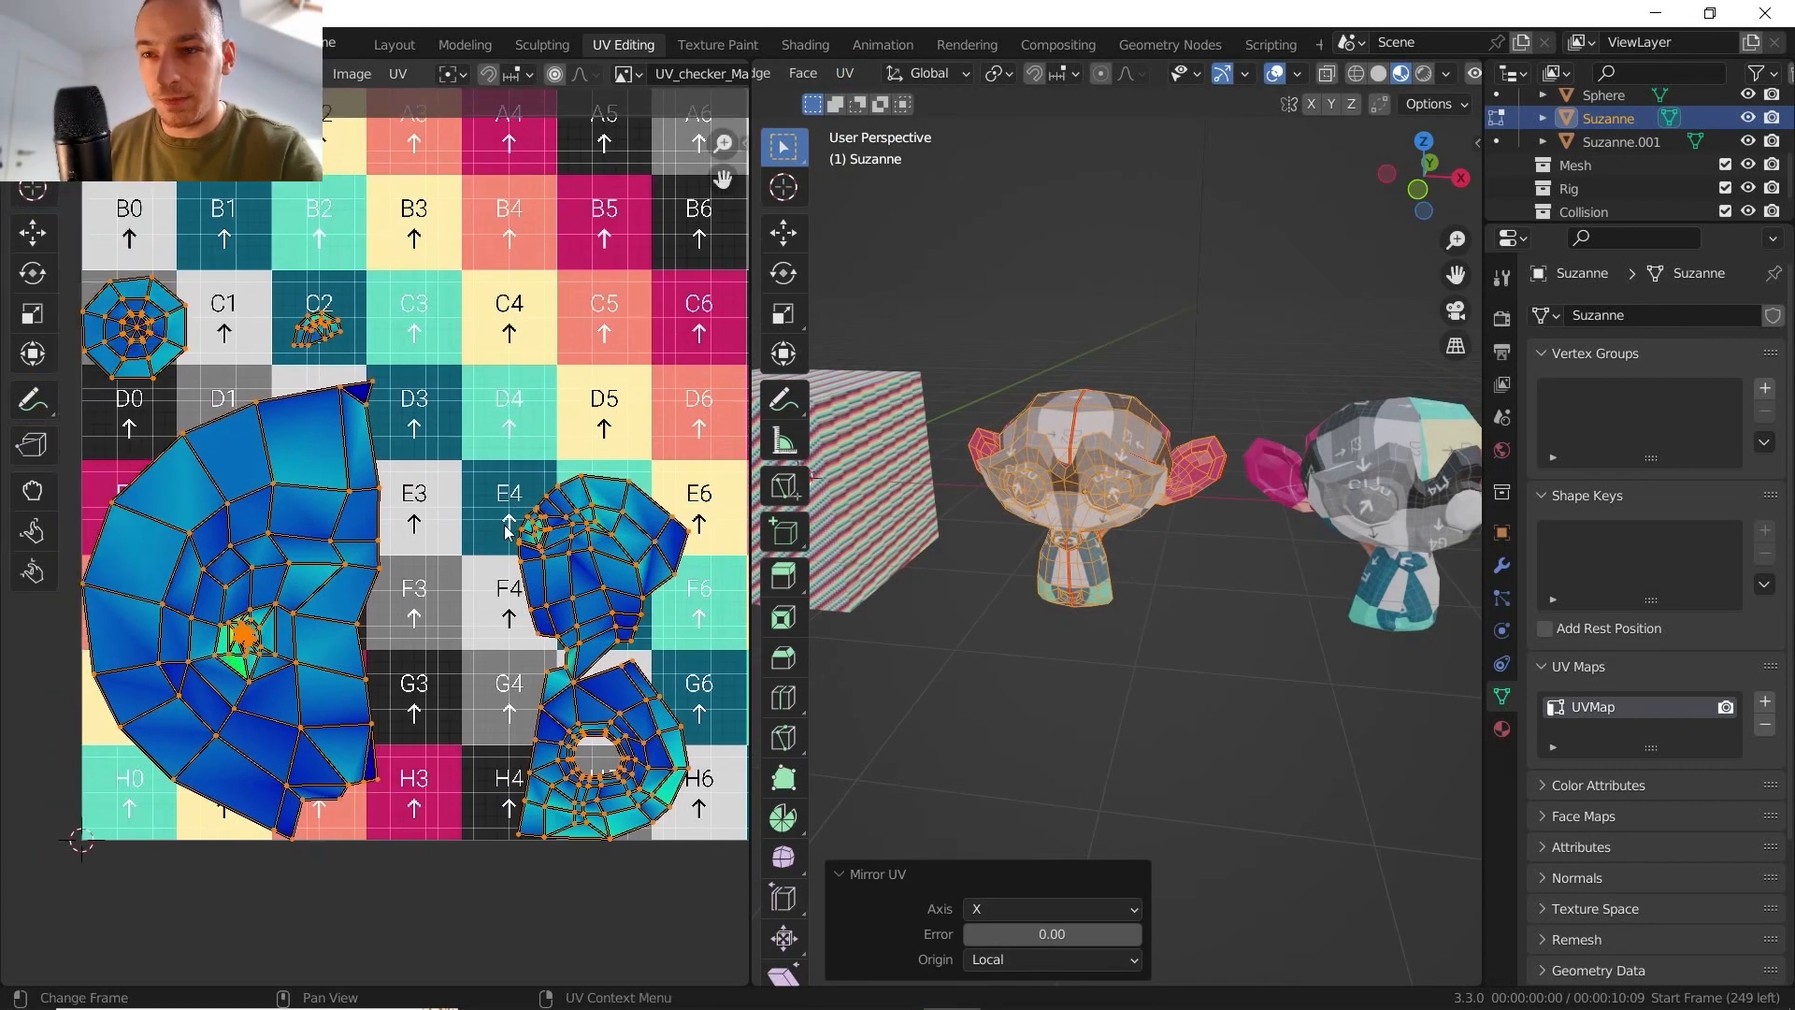
pyautogui.moveTo(504, 531); pyautogui.dragTo(513, 533, button='middle')
# - Examine the mirrored texture across Suzanne's face and the corresponding islands in the UV layout
pyautogui.moveTo(1141, 538); pyautogui.dragTo(1122, 387, button='middle')
pyautogui.scroll(3, 1103, 509)
pyautogui.moveTo(1175, 530); pyautogui.dragTo(1120, 514, button='middle')
pyautogui.press('Tab')
pyautogui.press('Tab')
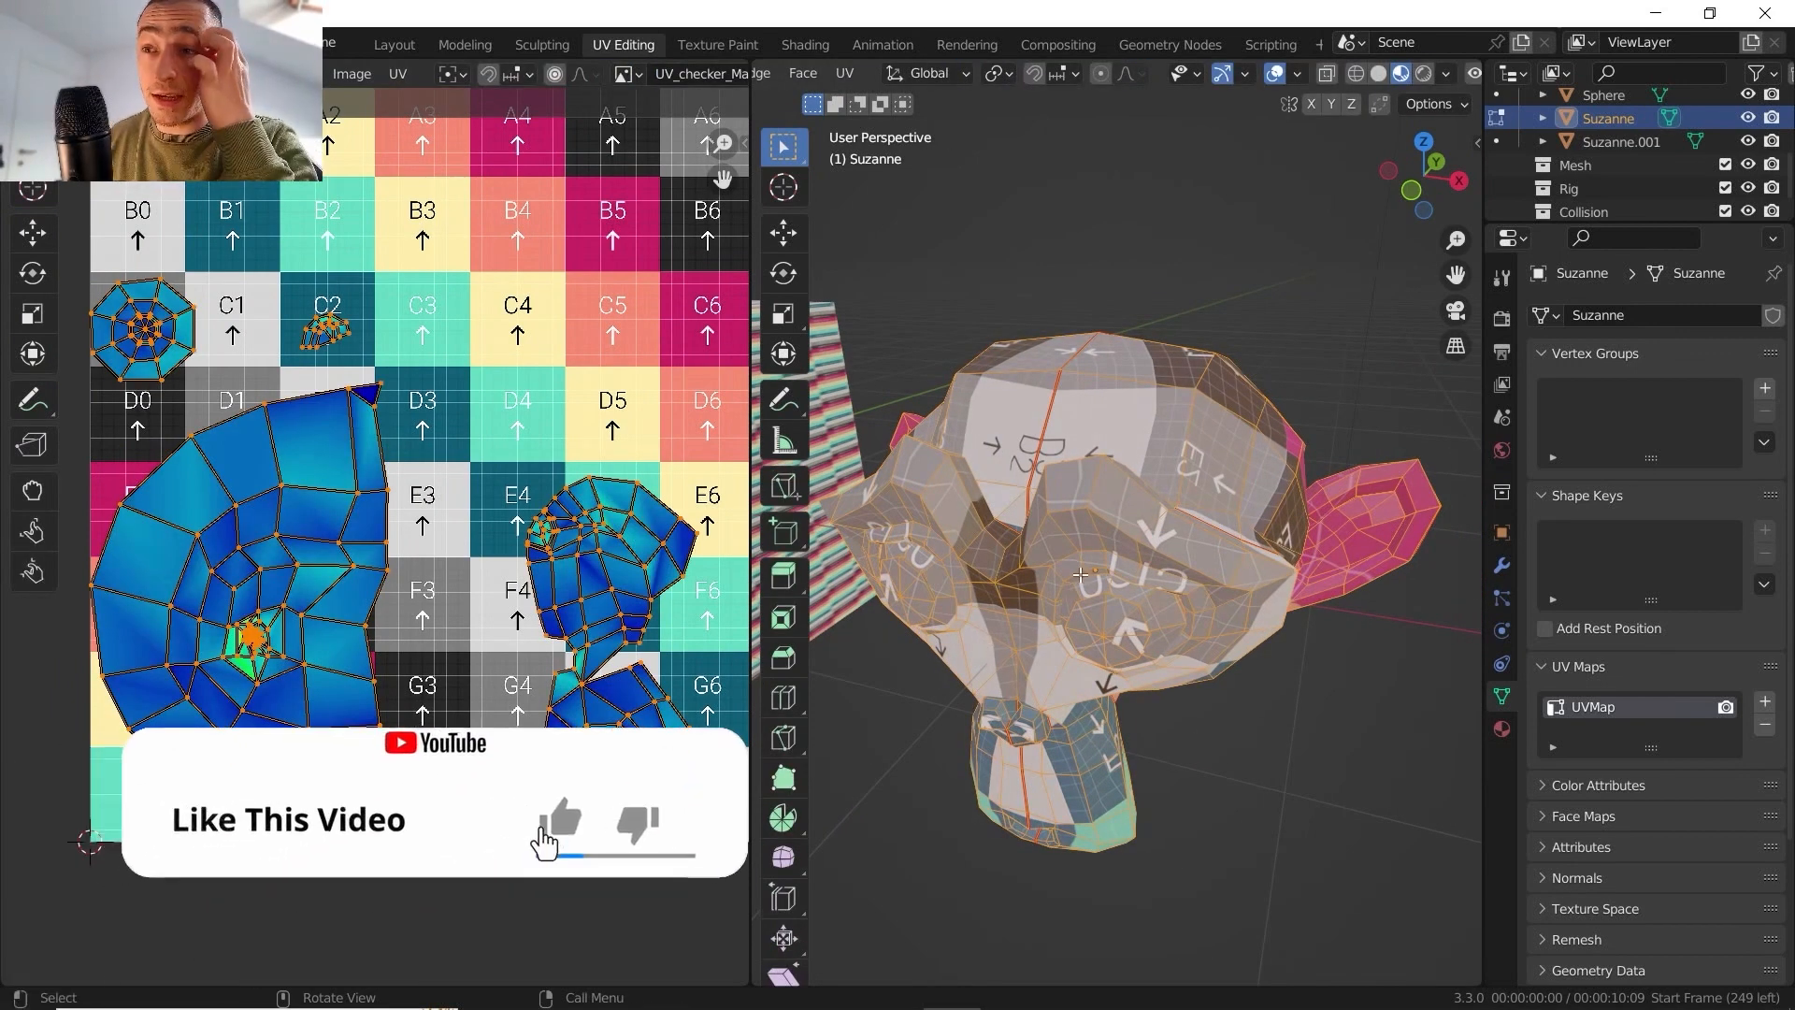
pyautogui.moveTo(1102, 538); pyautogui.dragTo(1128, 472, button='middle')
pyautogui.scroll(1, 1127, 472)
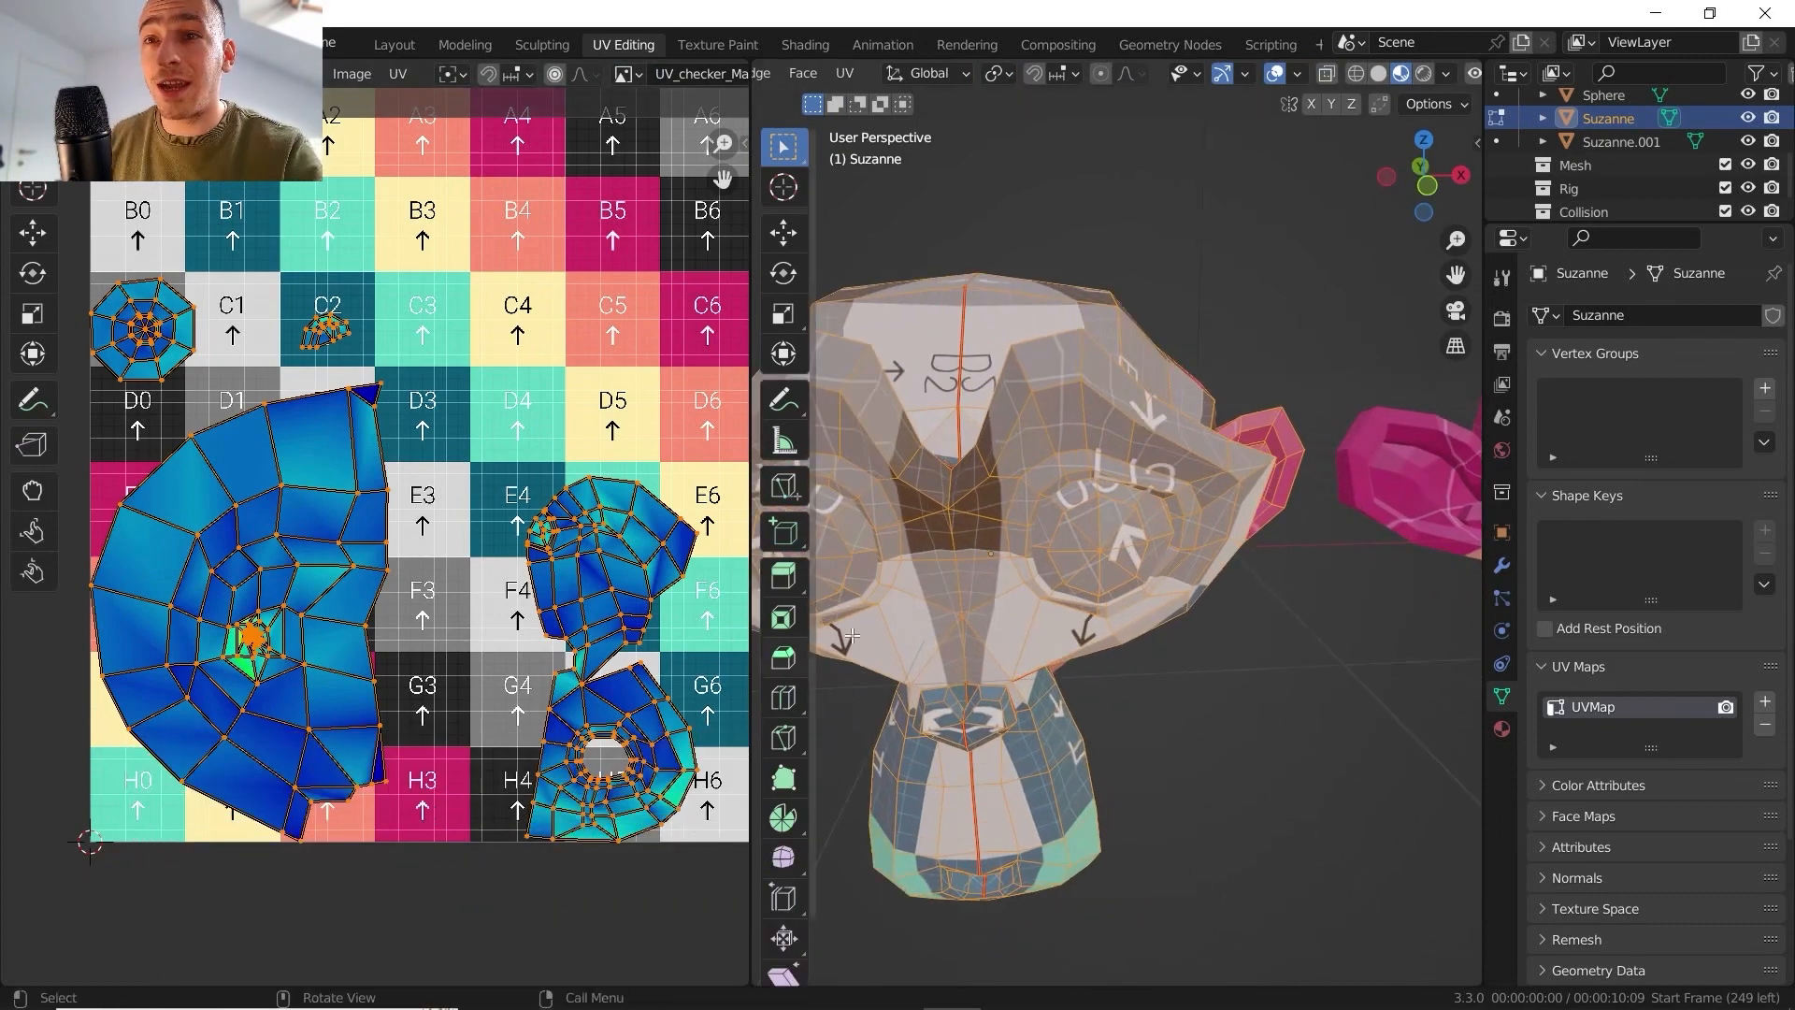
pyautogui.moveTo(276, 487); pyautogui.dragTo(349, 513, button='middle')
pyautogui.scroll(1, 349, 514)
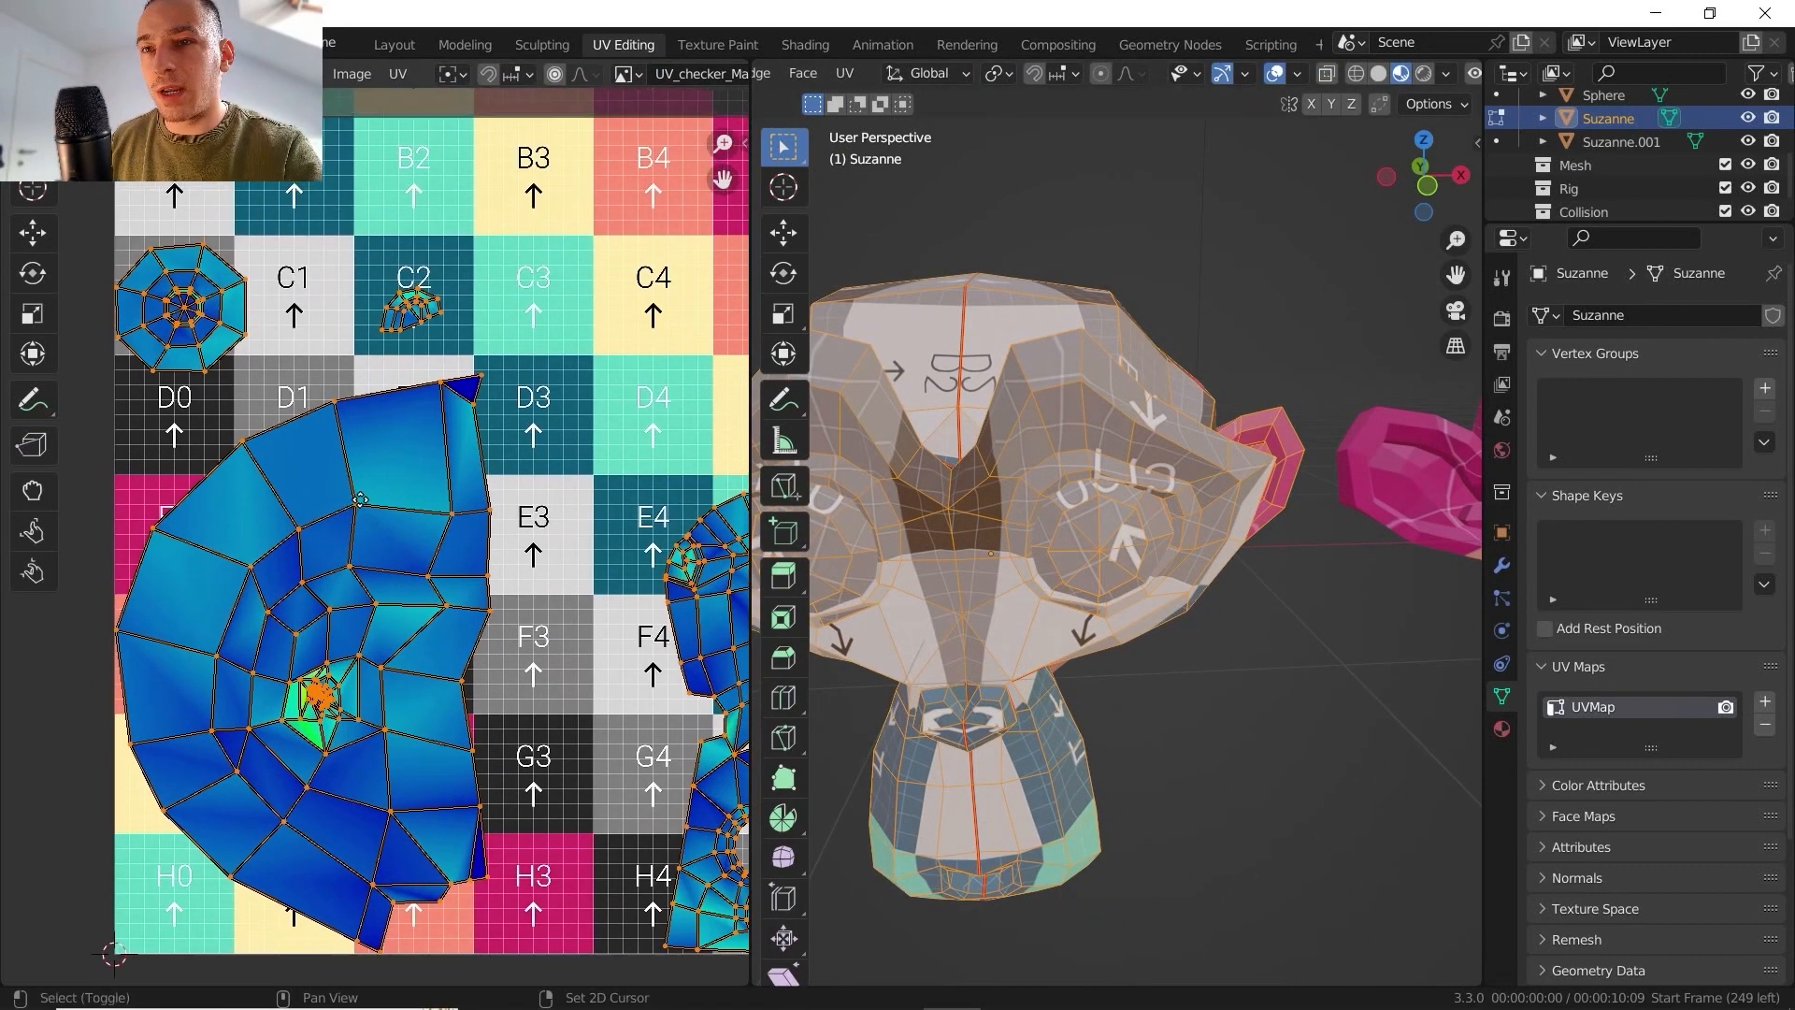
# - Inspect the large overlapping head island, and check the mirrored checker texture on Suzanne's face and side in Object Mode
pyautogui.moveTo(360, 430); pyautogui.dragTo(379, 450, button='middle')
pyautogui.scroll(2, 378, 450)
pyautogui.scroll(-1, 384, 542)
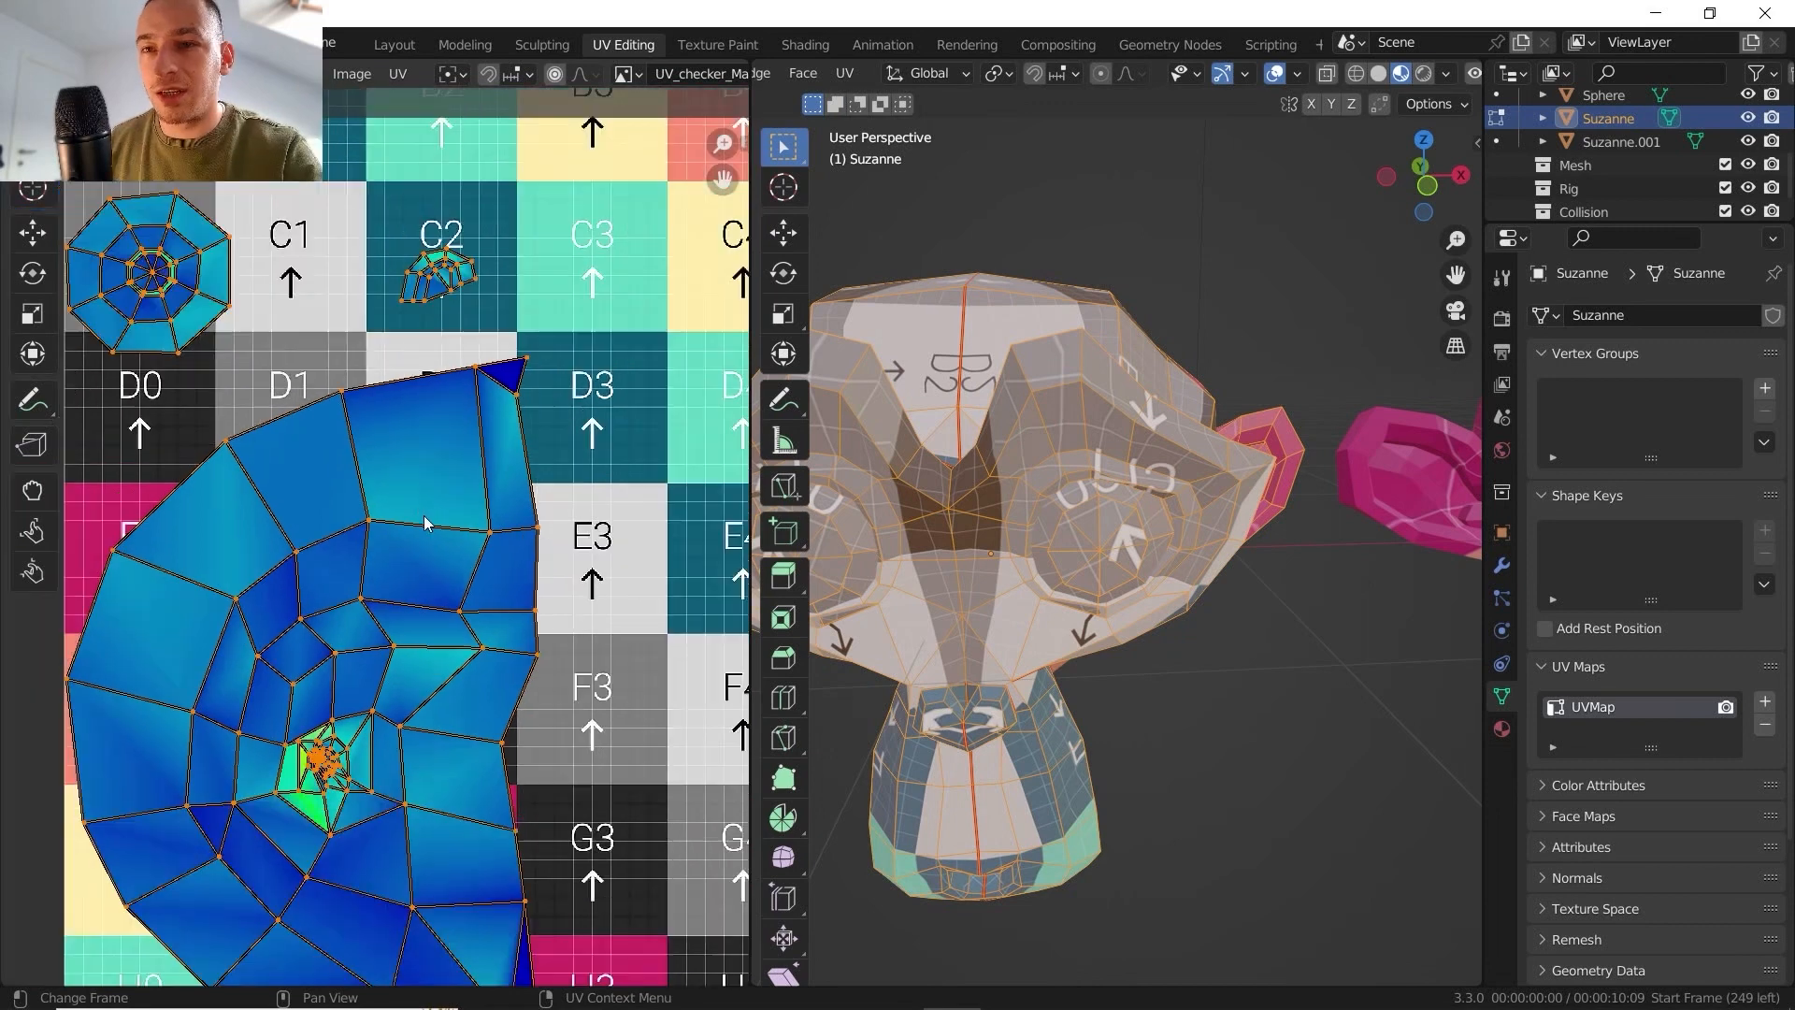
pyautogui.moveTo(387, 530); pyautogui.dragTo(362, 444, button='middle')
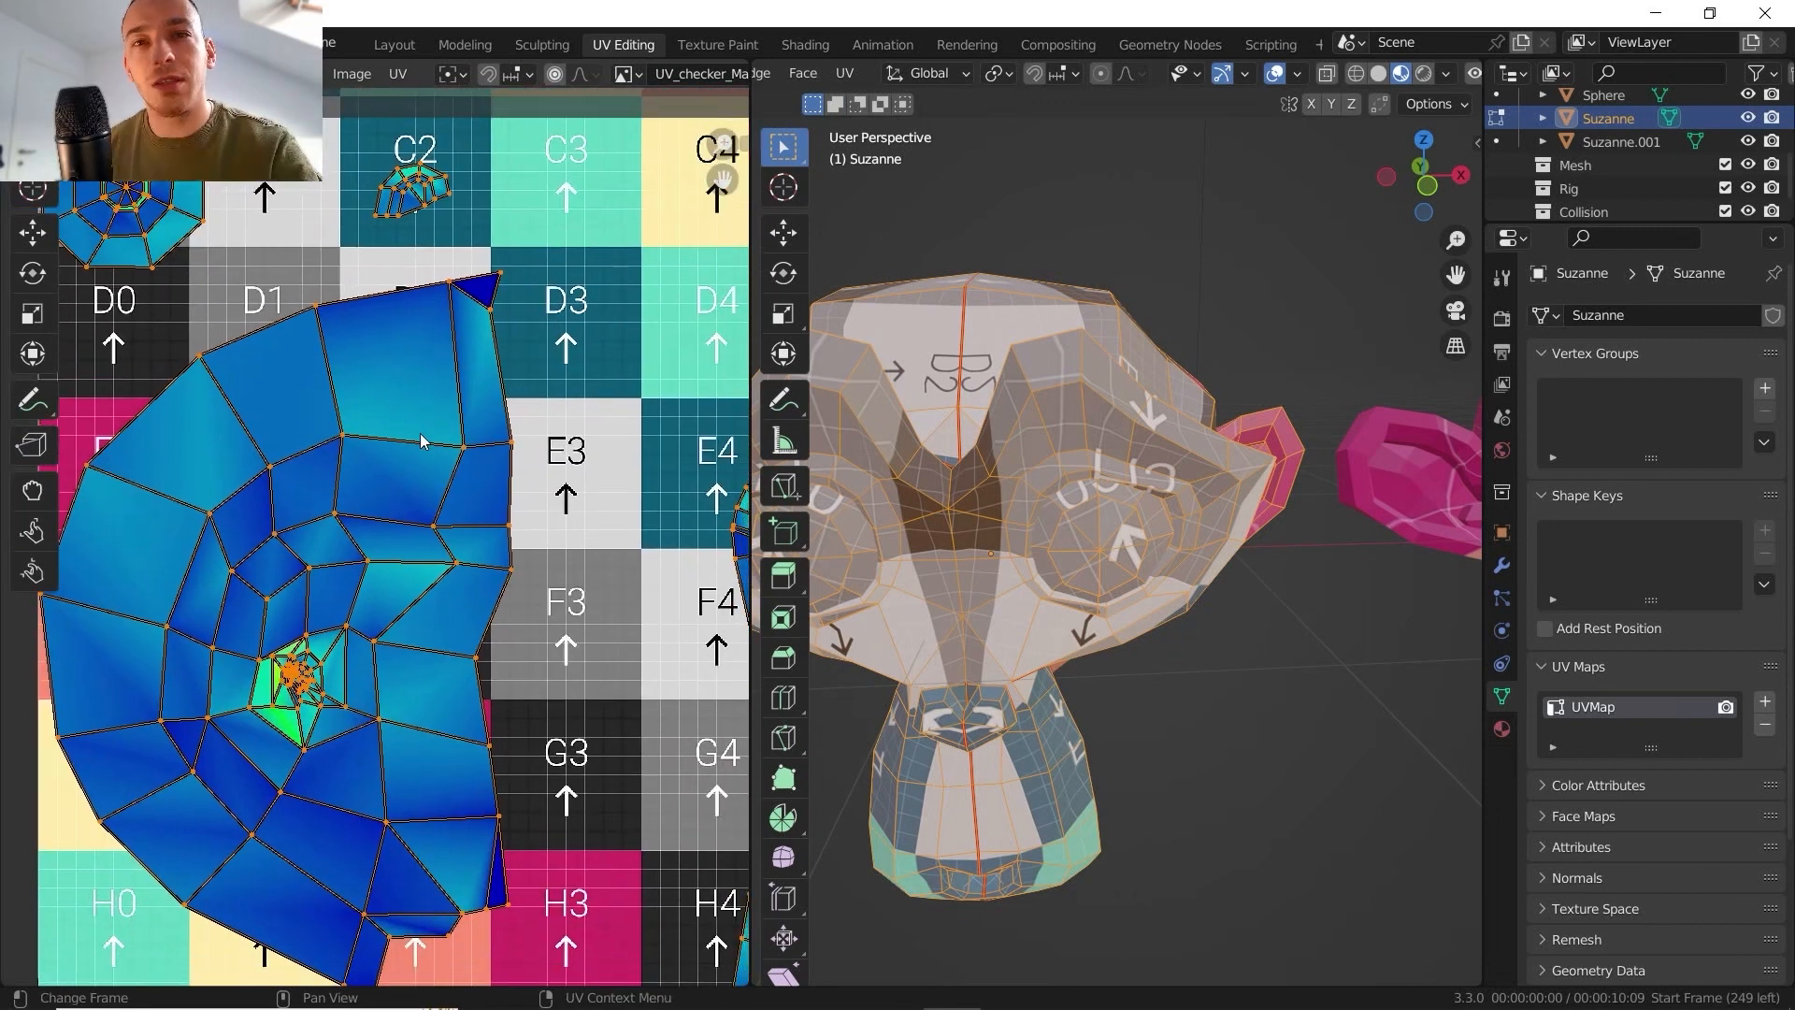
pyautogui.moveTo(1011, 503); pyautogui.dragTo(1086, 216, button='middle')
pyautogui.press('Tab')
pyautogui.scroll(3, 1103, 229)
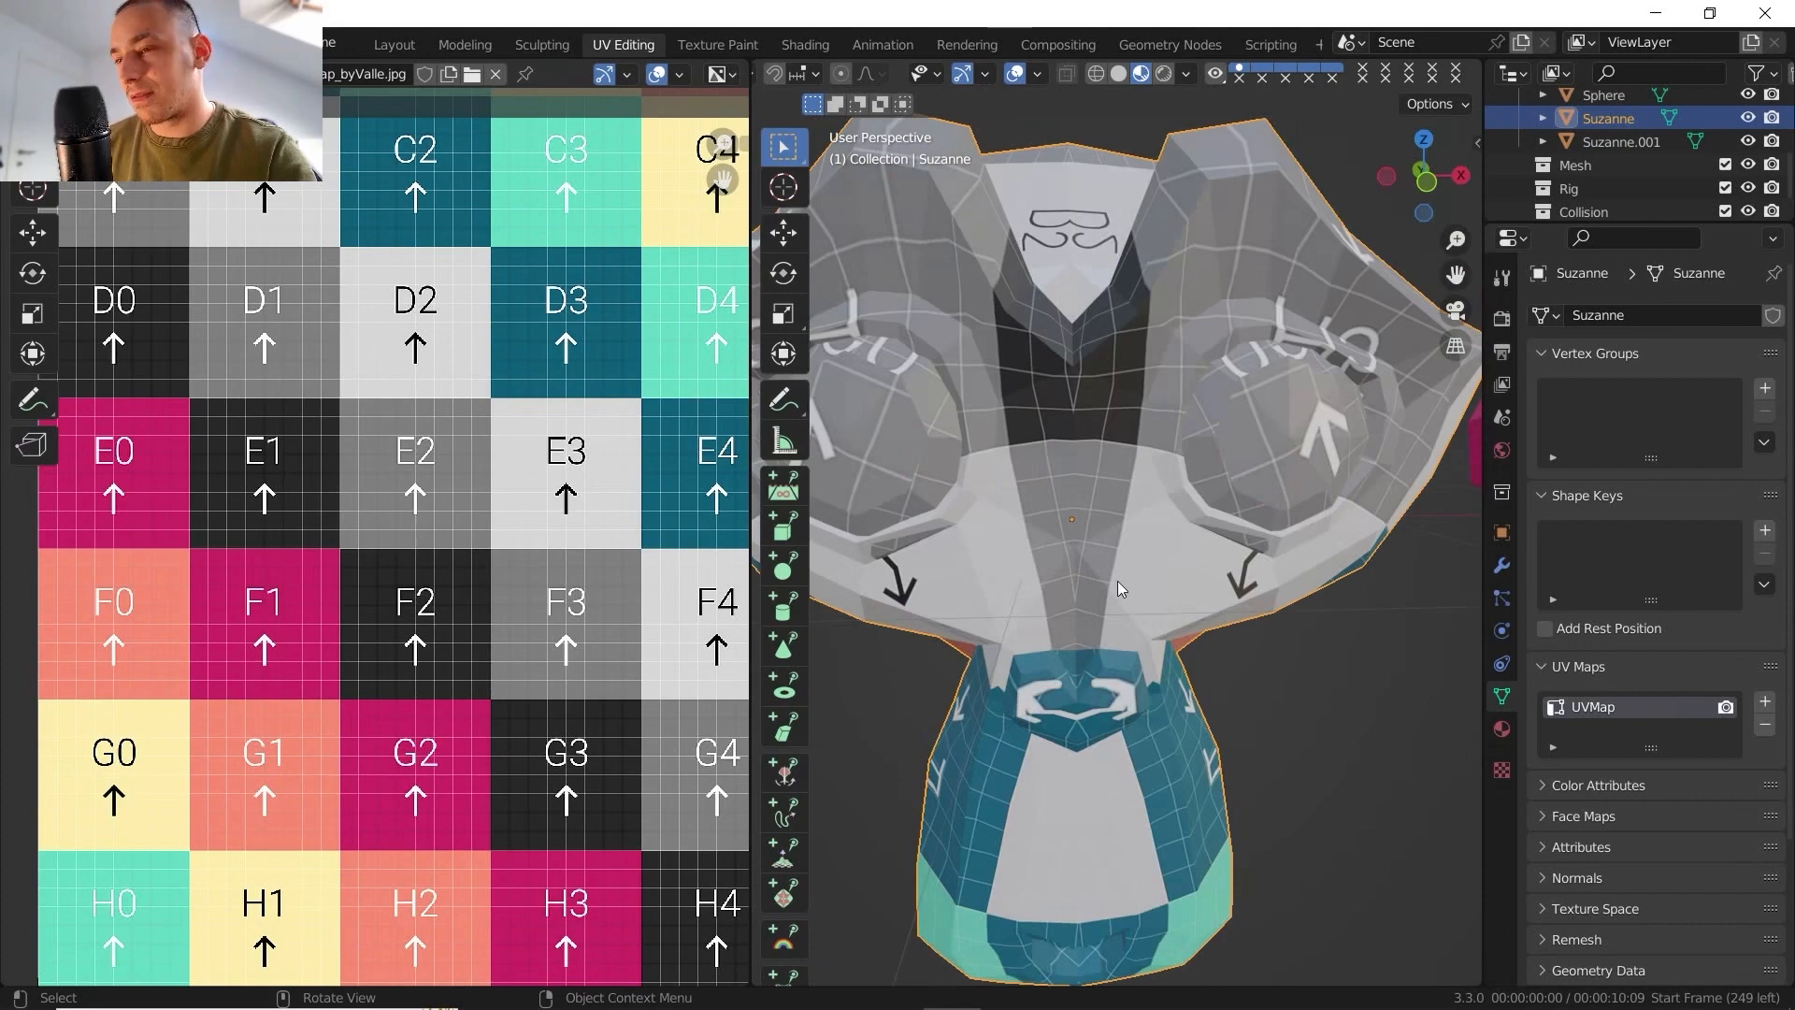
pyautogui.moveTo(1073, 659); pyautogui.dragTo(1008, 535, button='middle')
pyautogui.scroll(-3, 1138, 416)
pyautogui.scroll(-3, 1220, 463)
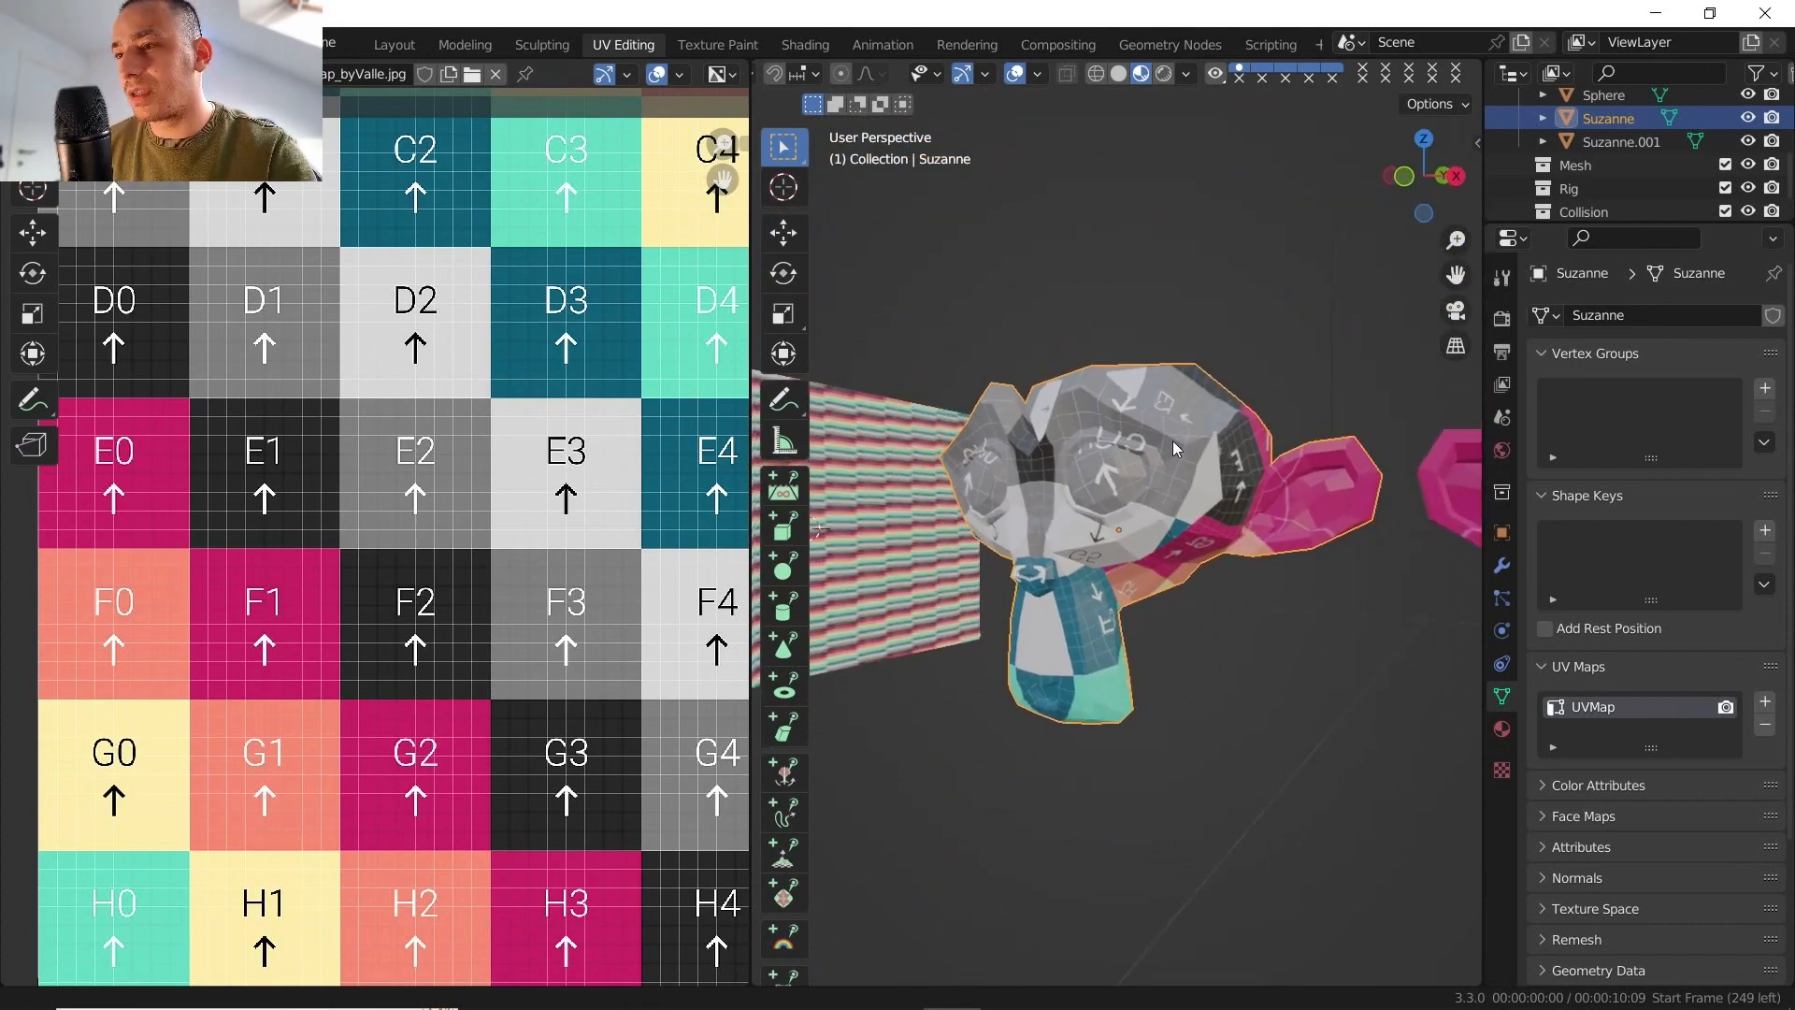
pyautogui.scroll(-2, 484, 466)
pyautogui.moveTo(483, 466); pyautogui.dragTo(422, 512, button='middle')
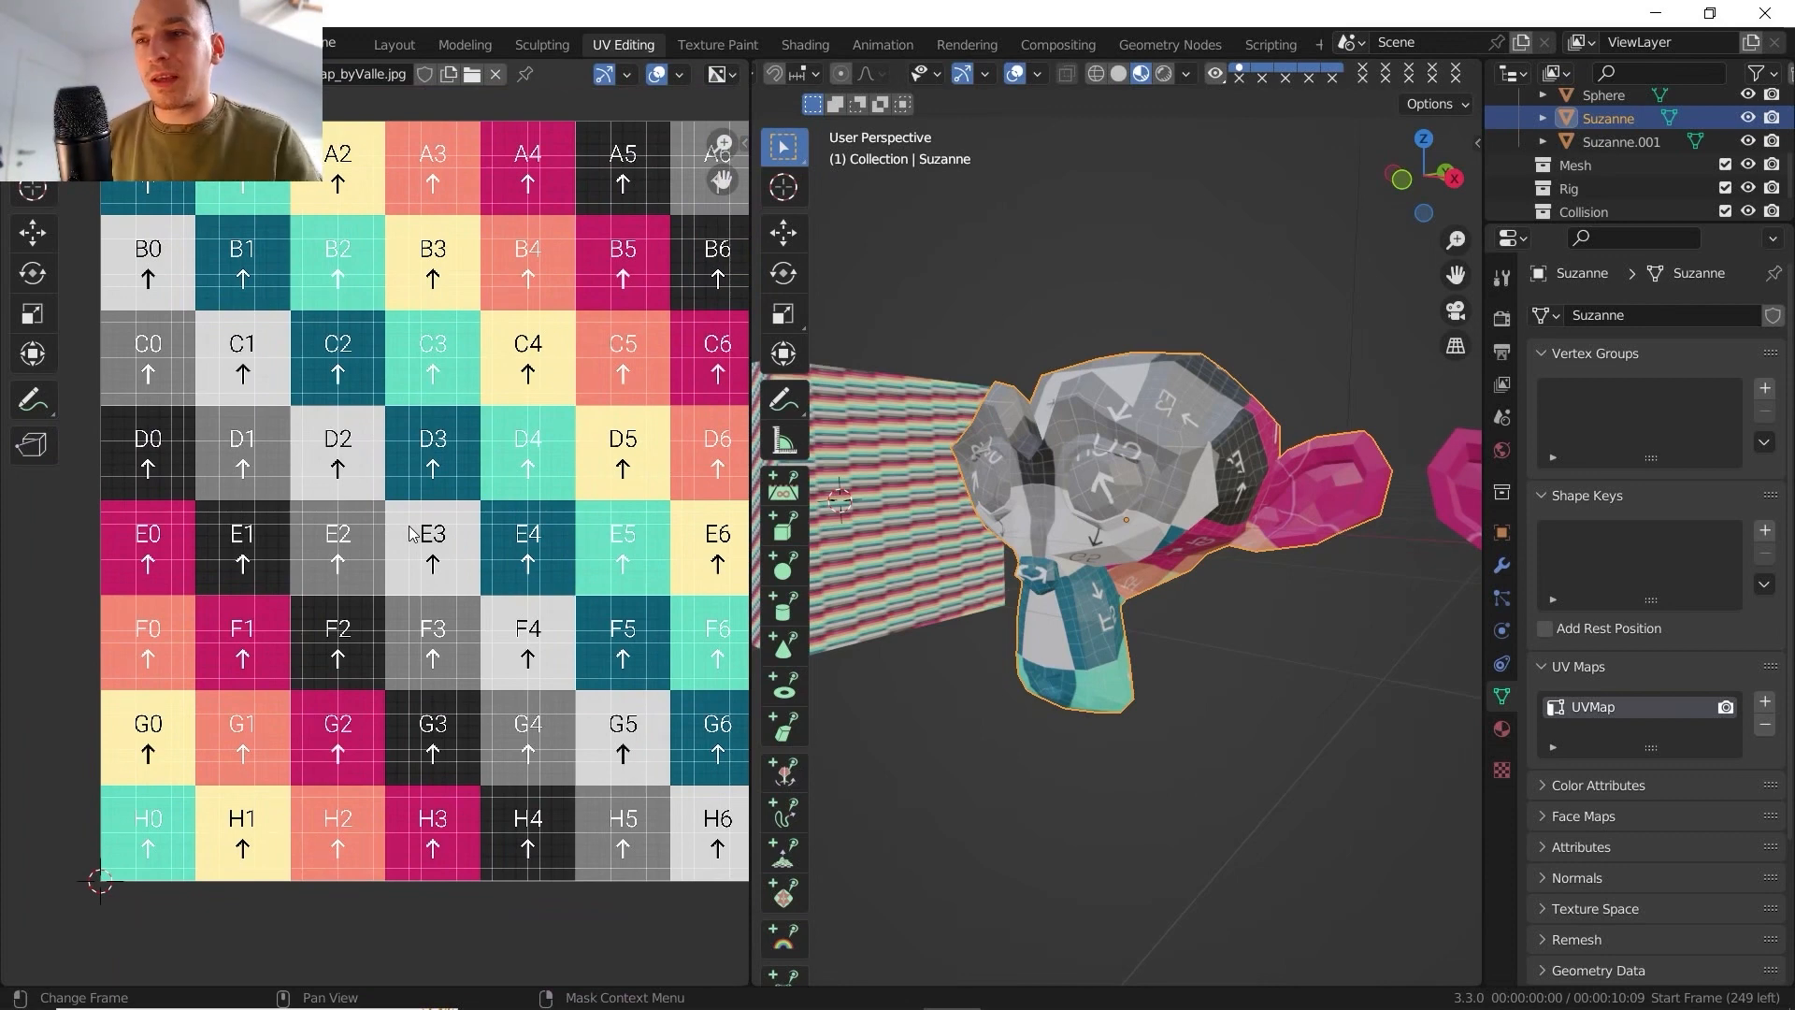
# - Return Suzanne to Edit Mode and fit the complete UV layout in view
pyautogui.moveTo(991, 591); pyautogui.dragTo(974, 538, button='middle')
pyautogui.press('Tab')
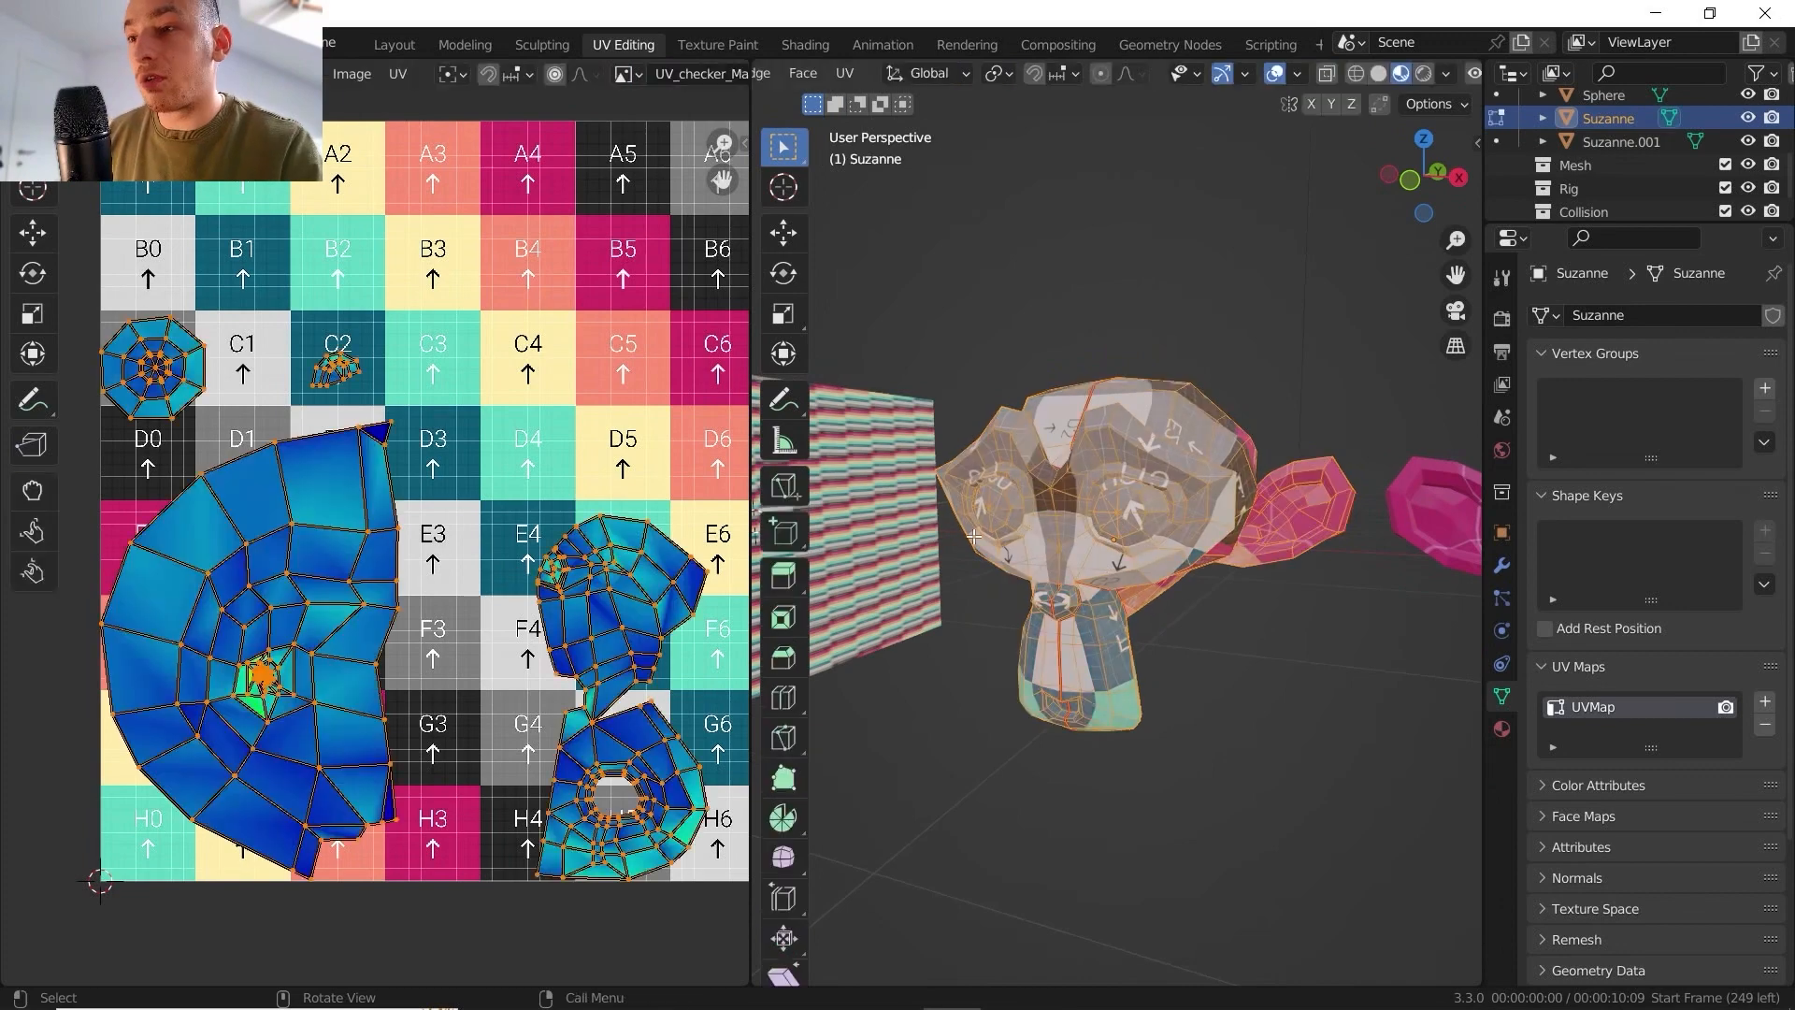
pyautogui.press('Home')
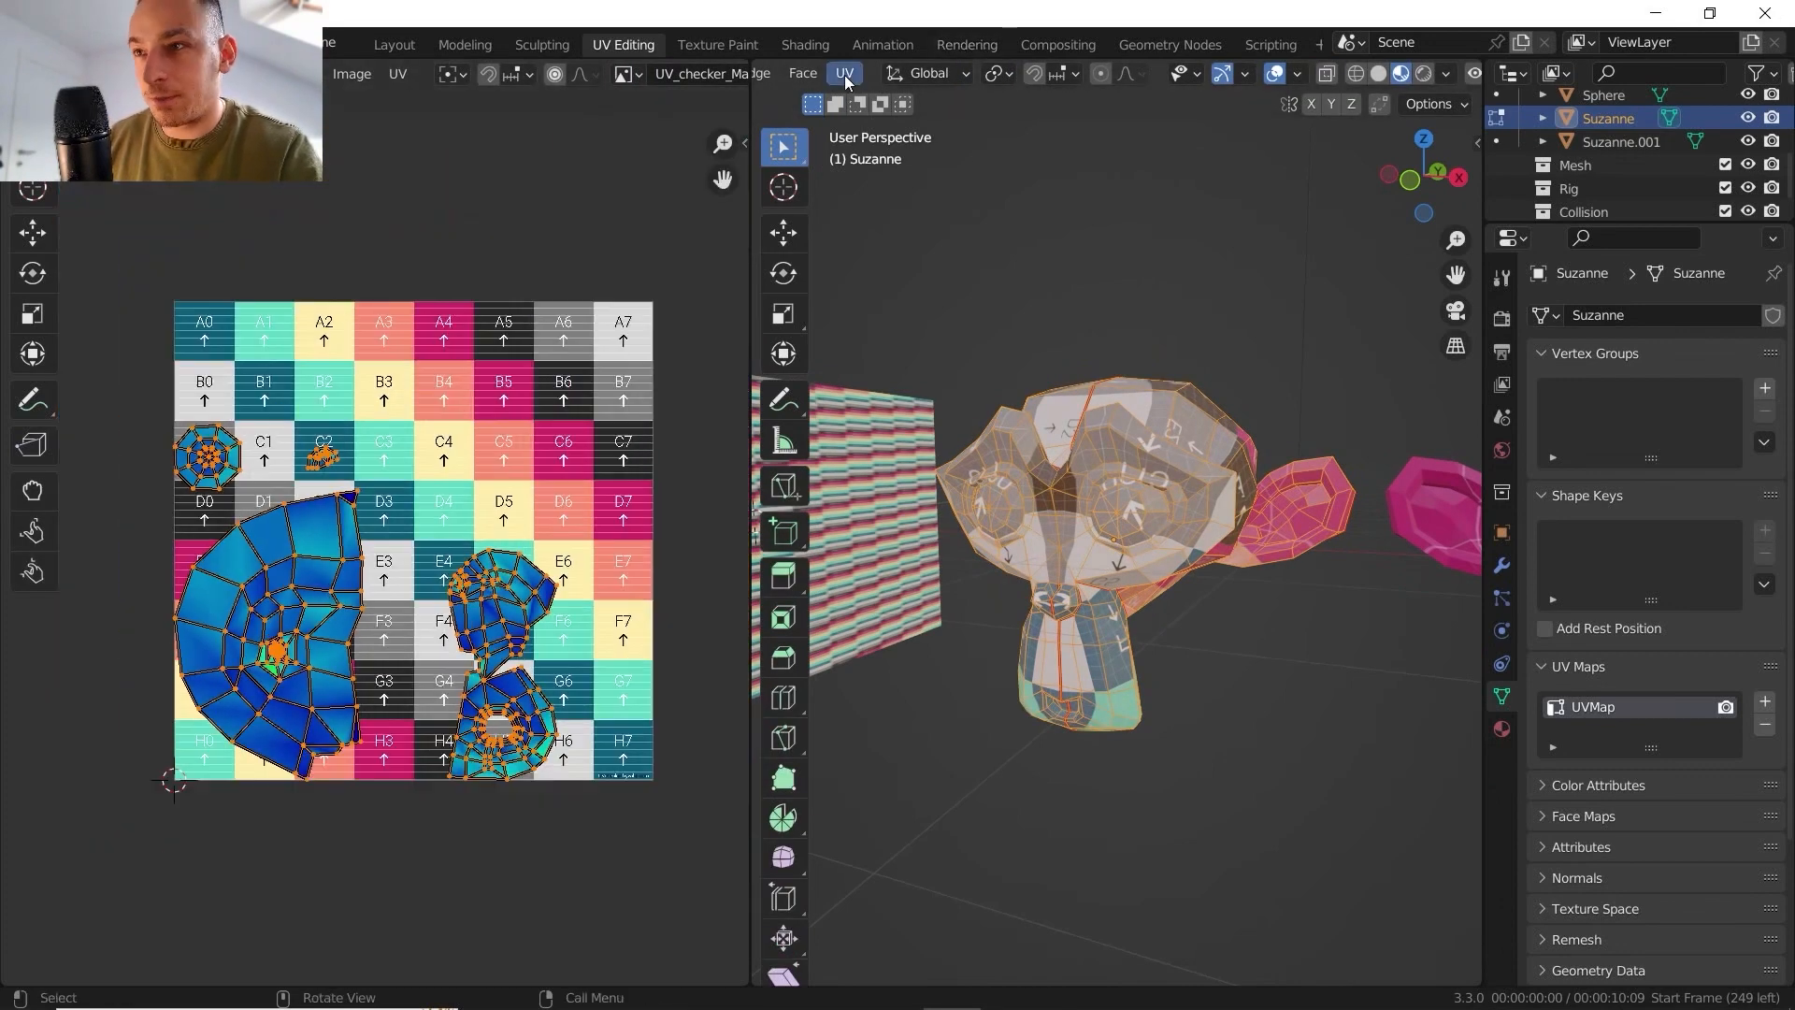
# - Try unwrapping all of Suzanne's mirrored faces and undo the unwrap
pyautogui.click(845, 75)
pyautogui.click(874, 99)
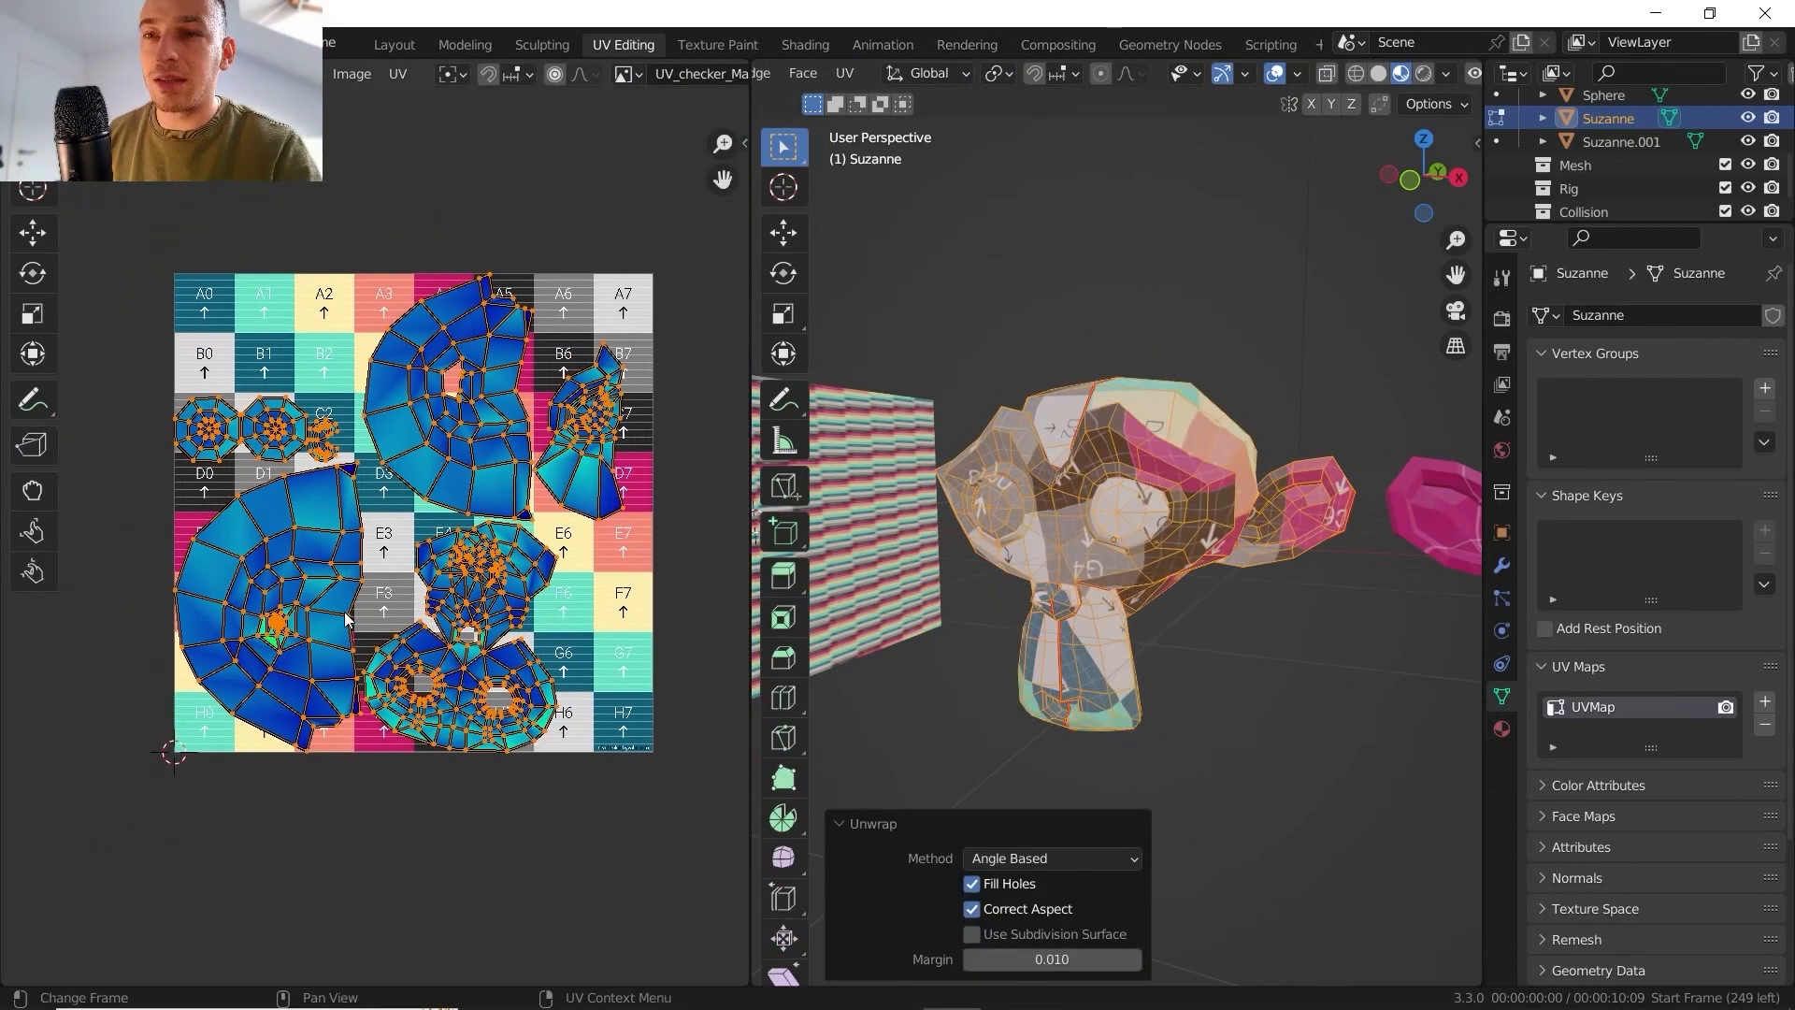
pyautogui.hotkey('ctrl', 'z')
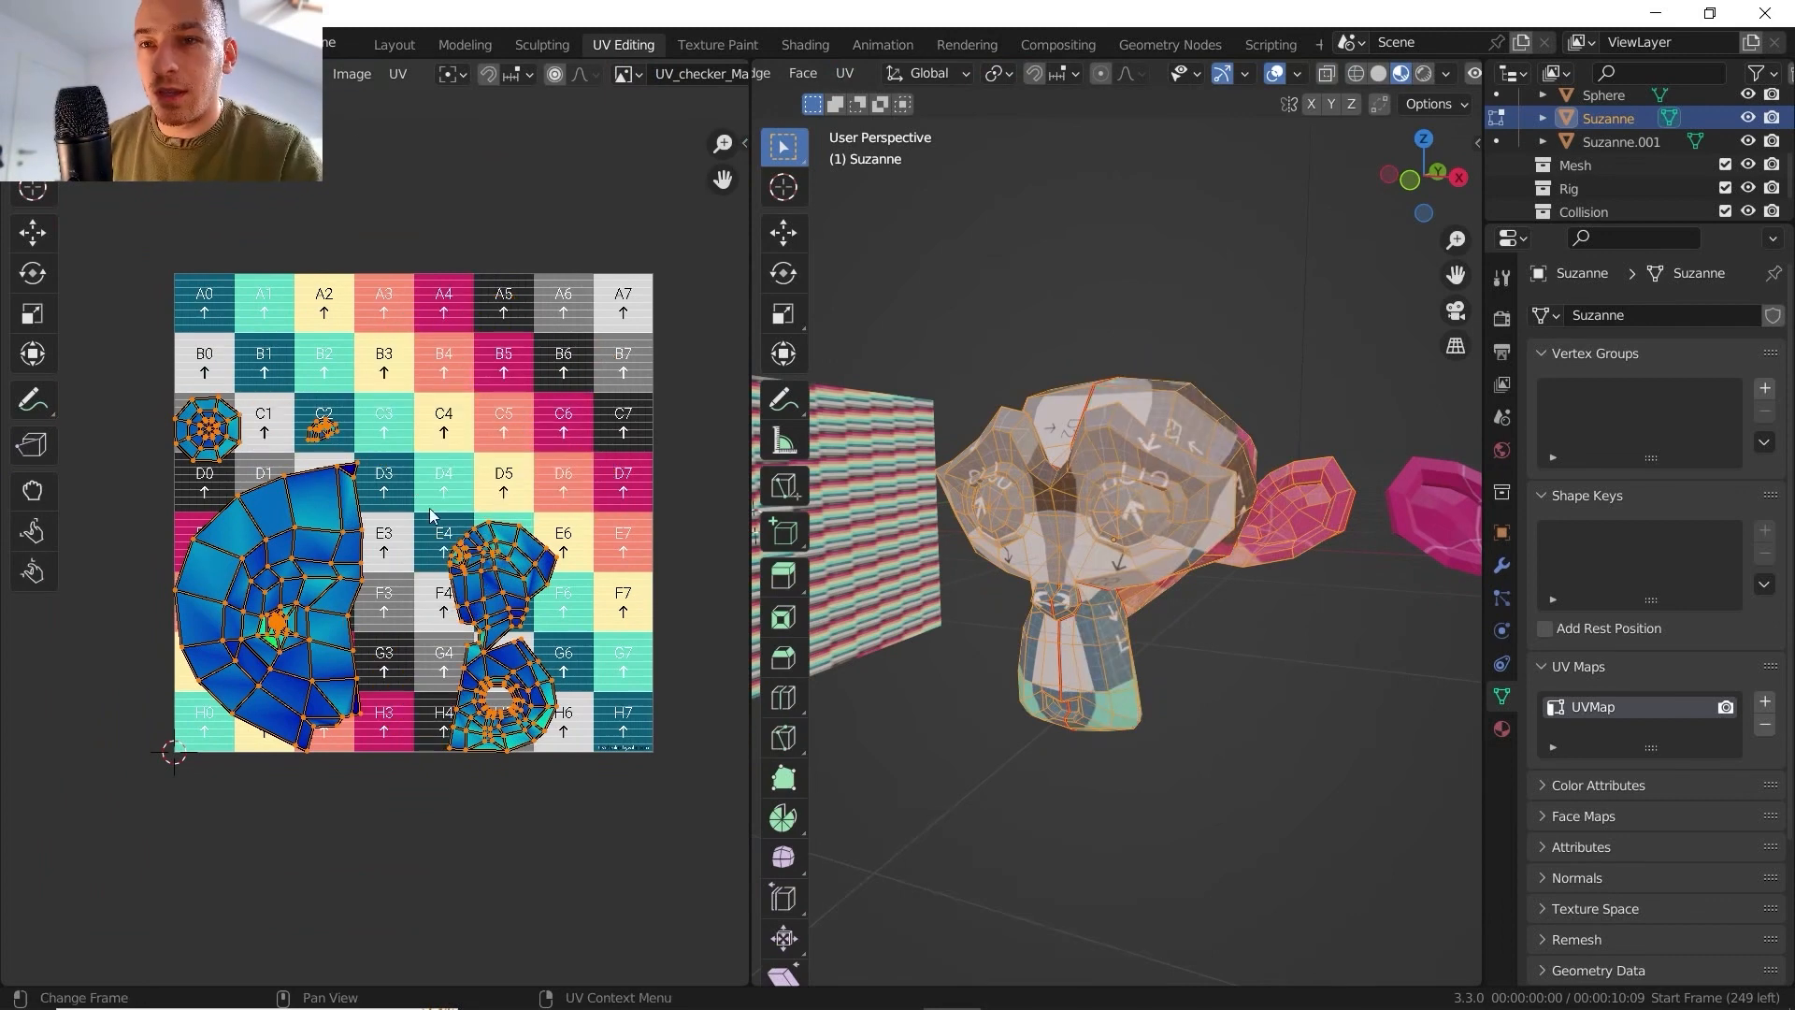
# - Pack the mirrored UV islands to fill the UV square
pyautogui.click(400, 79)
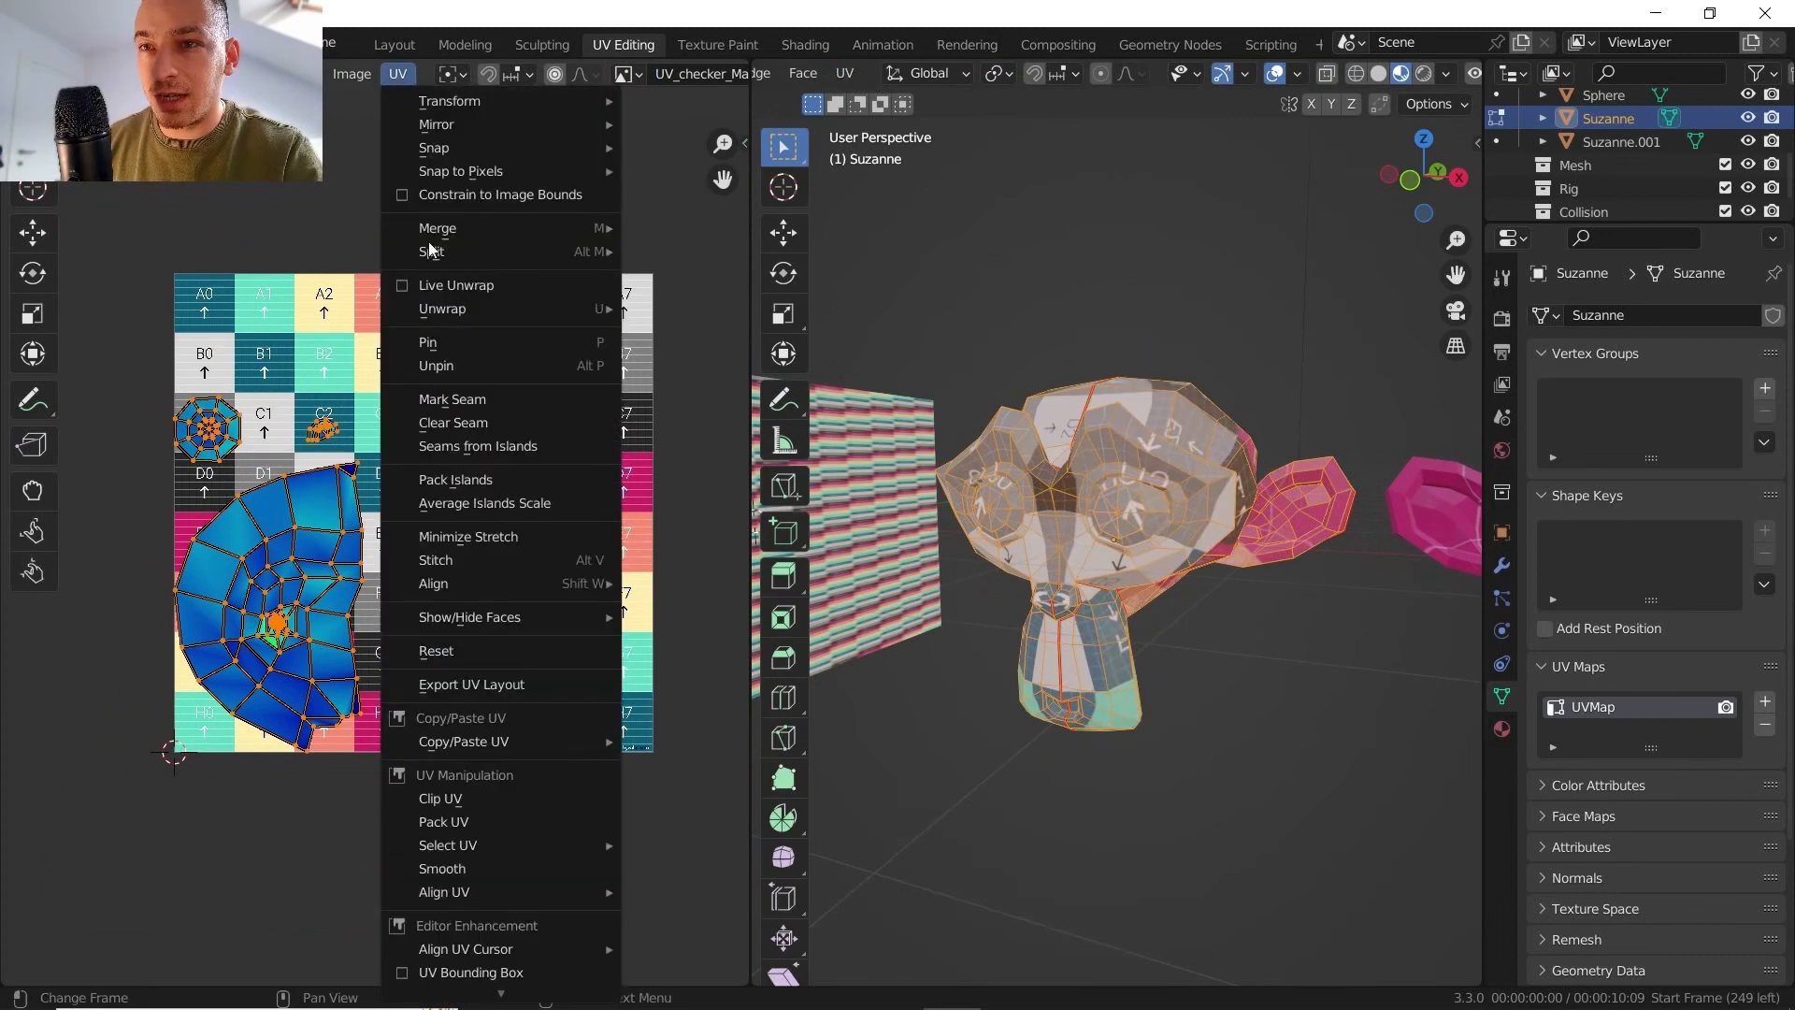
pyautogui.click(528, 482)
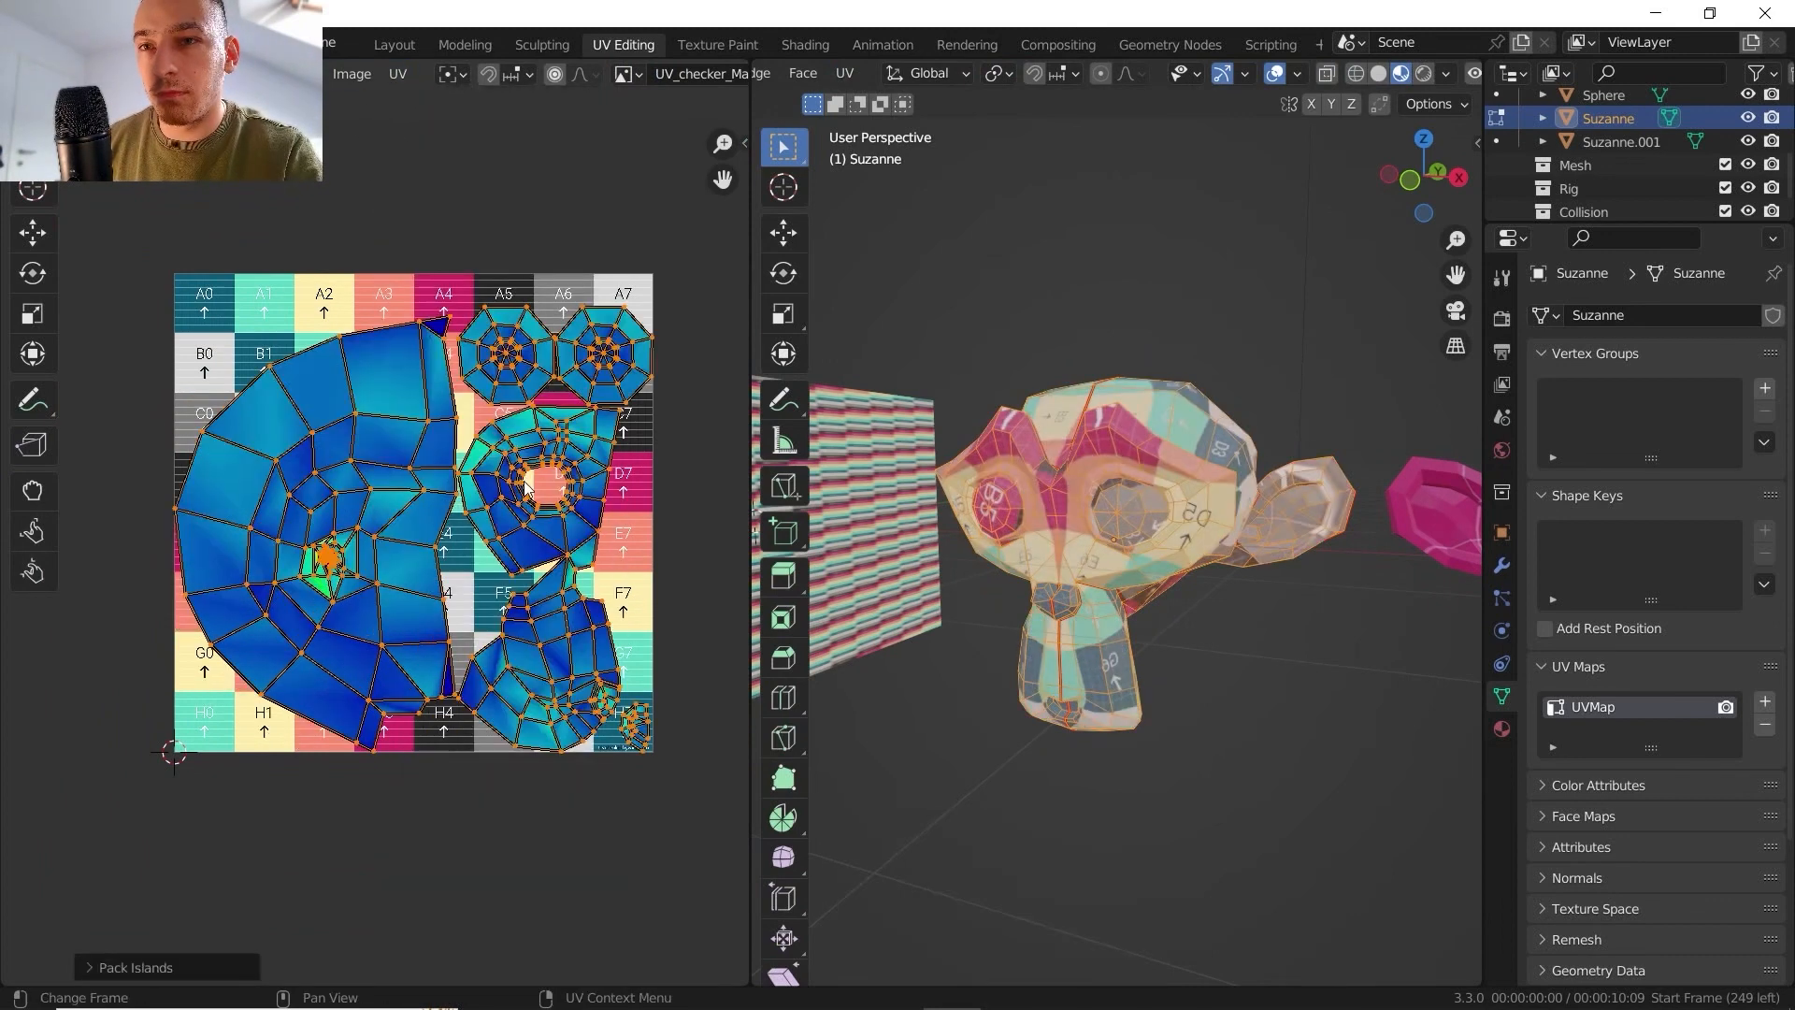
pyautogui.keyDown('shift'); pyautogui.moveTo(542, 535); pyautogui.dragTo(539, 466, button='middle'); pyautogui.keyUp('shift')
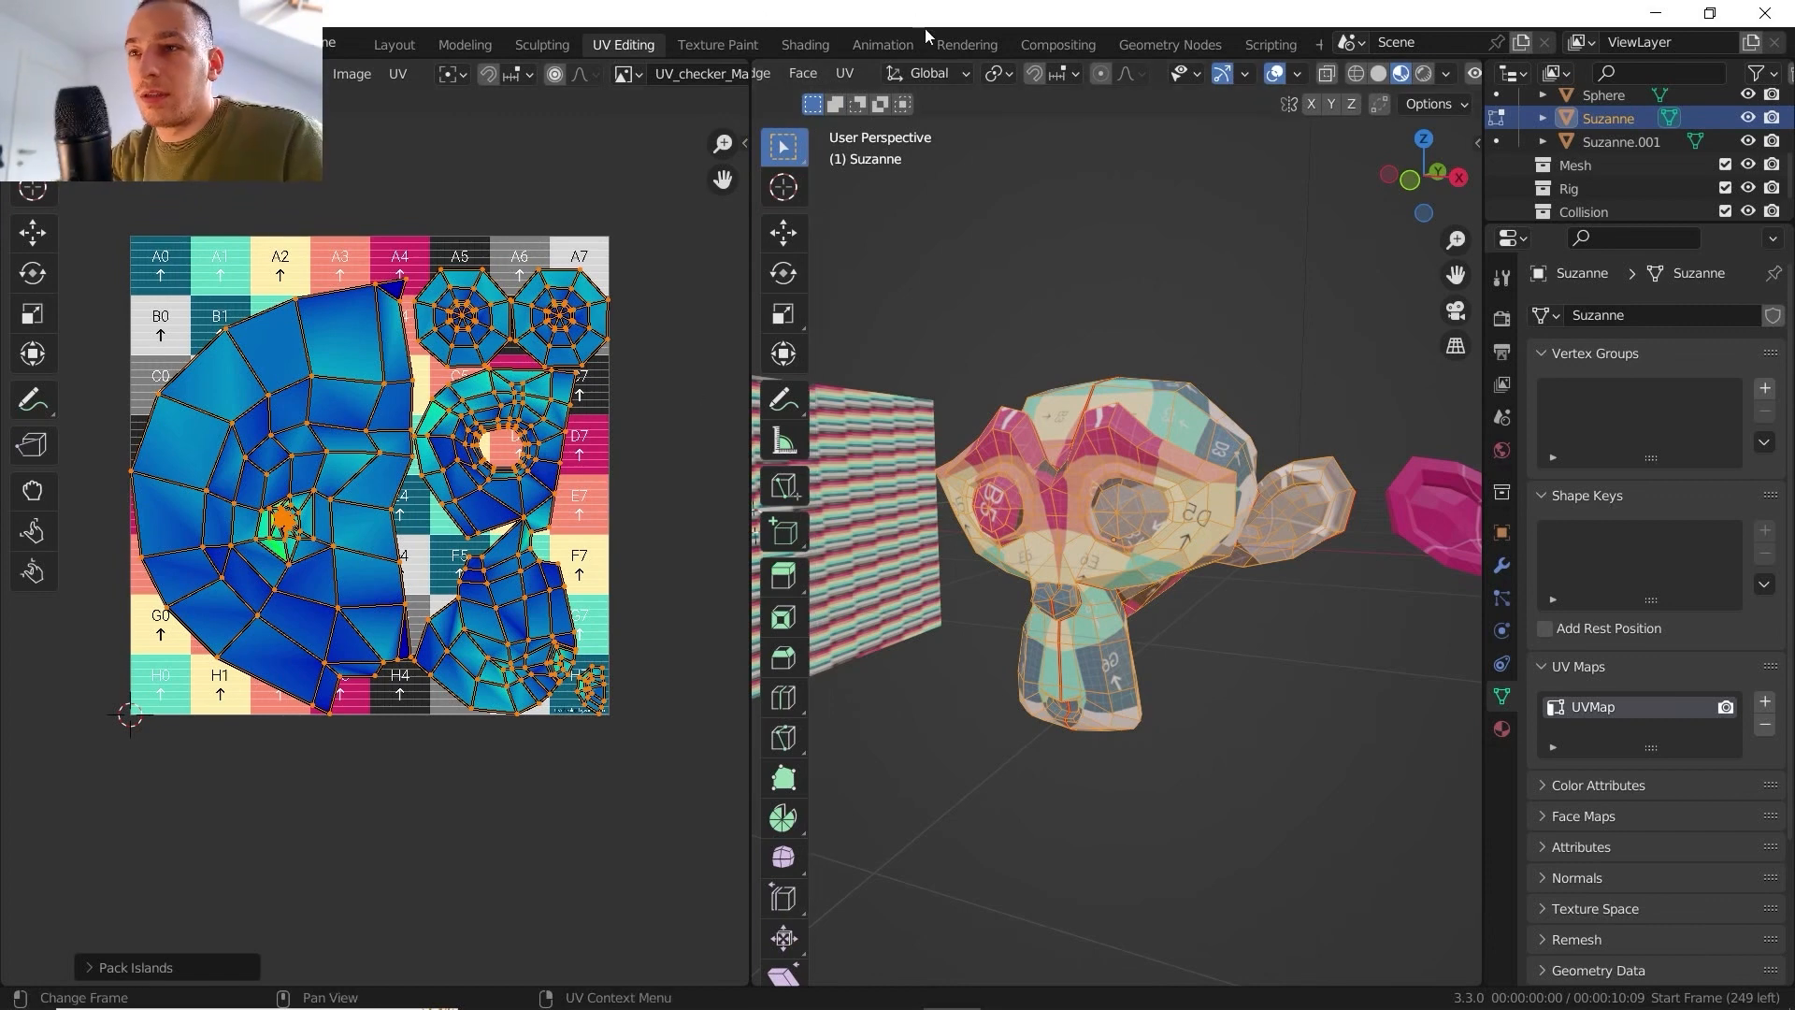
# - Unwrap all of Suzanne's faces with the Angle Based method and a 0.010 margin, and repeat the unwrap from the UV editor
pyautogui.click(856, 71)
pyautogui.click(874, 103)
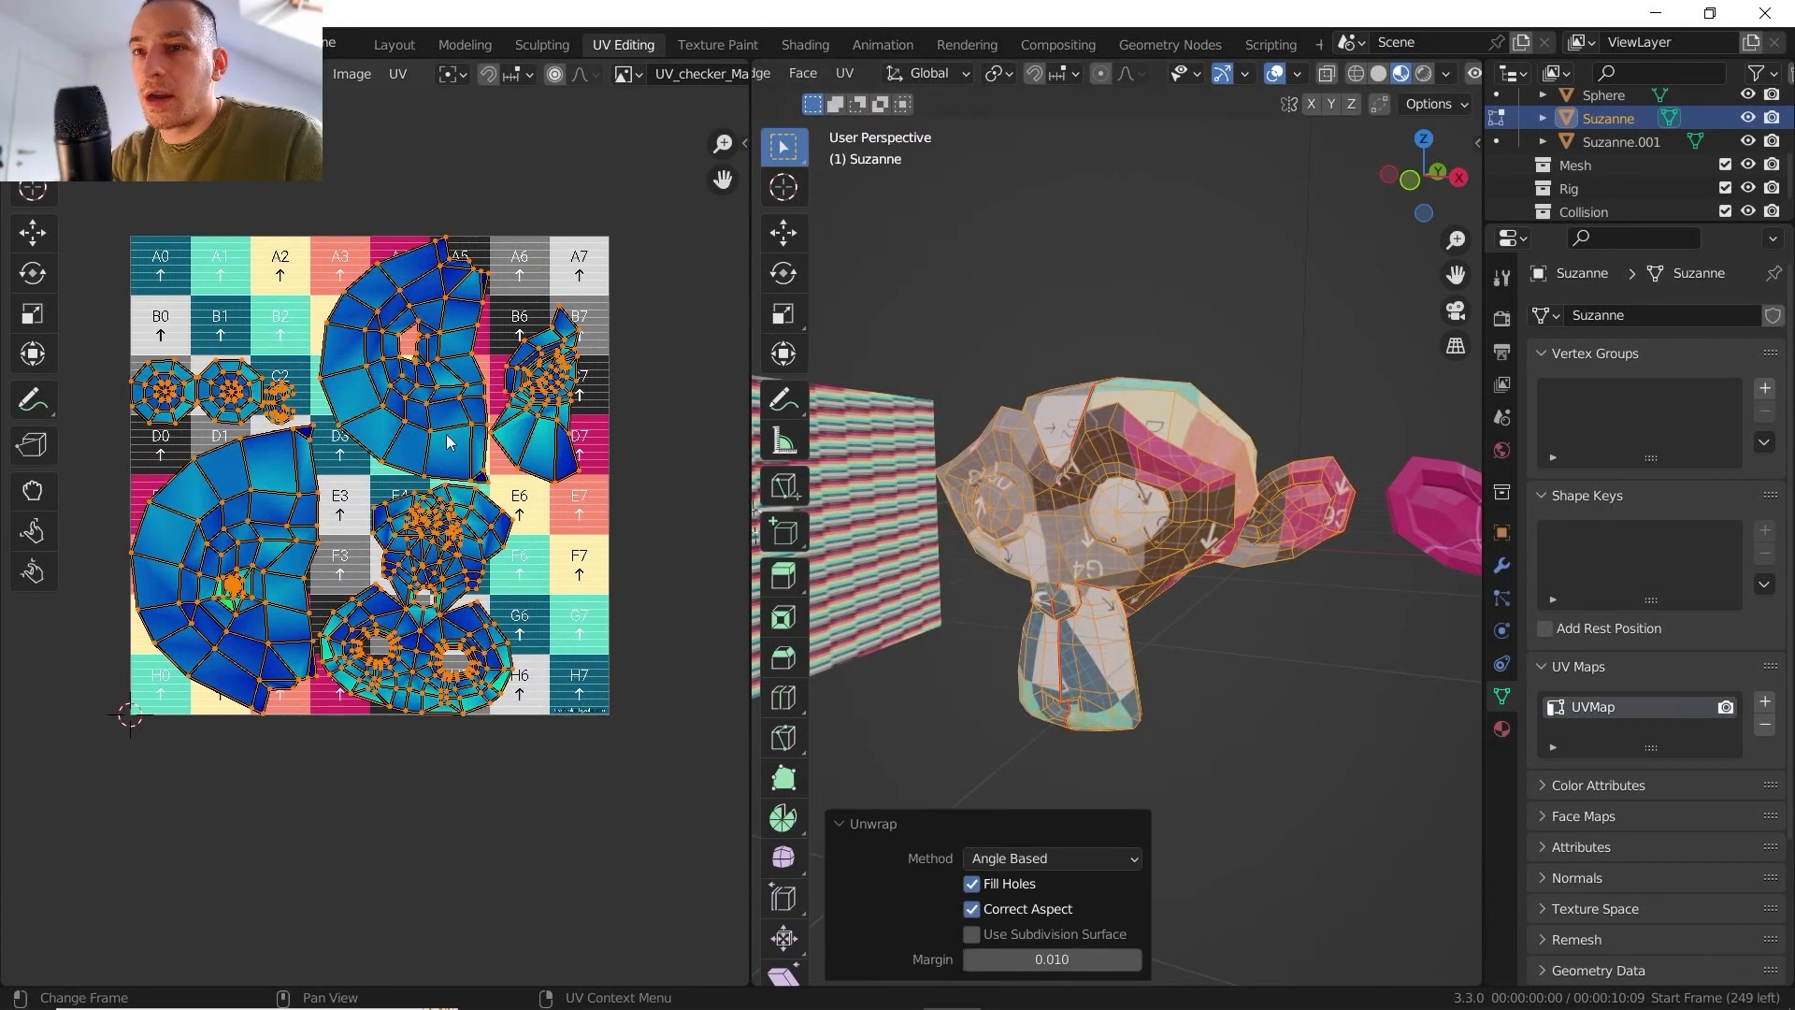
pyautogui.moveTo(447, 435); pyautogui.dragTo(465, 530, button='middle')
pyautogui.scroll(3, 351, 538)
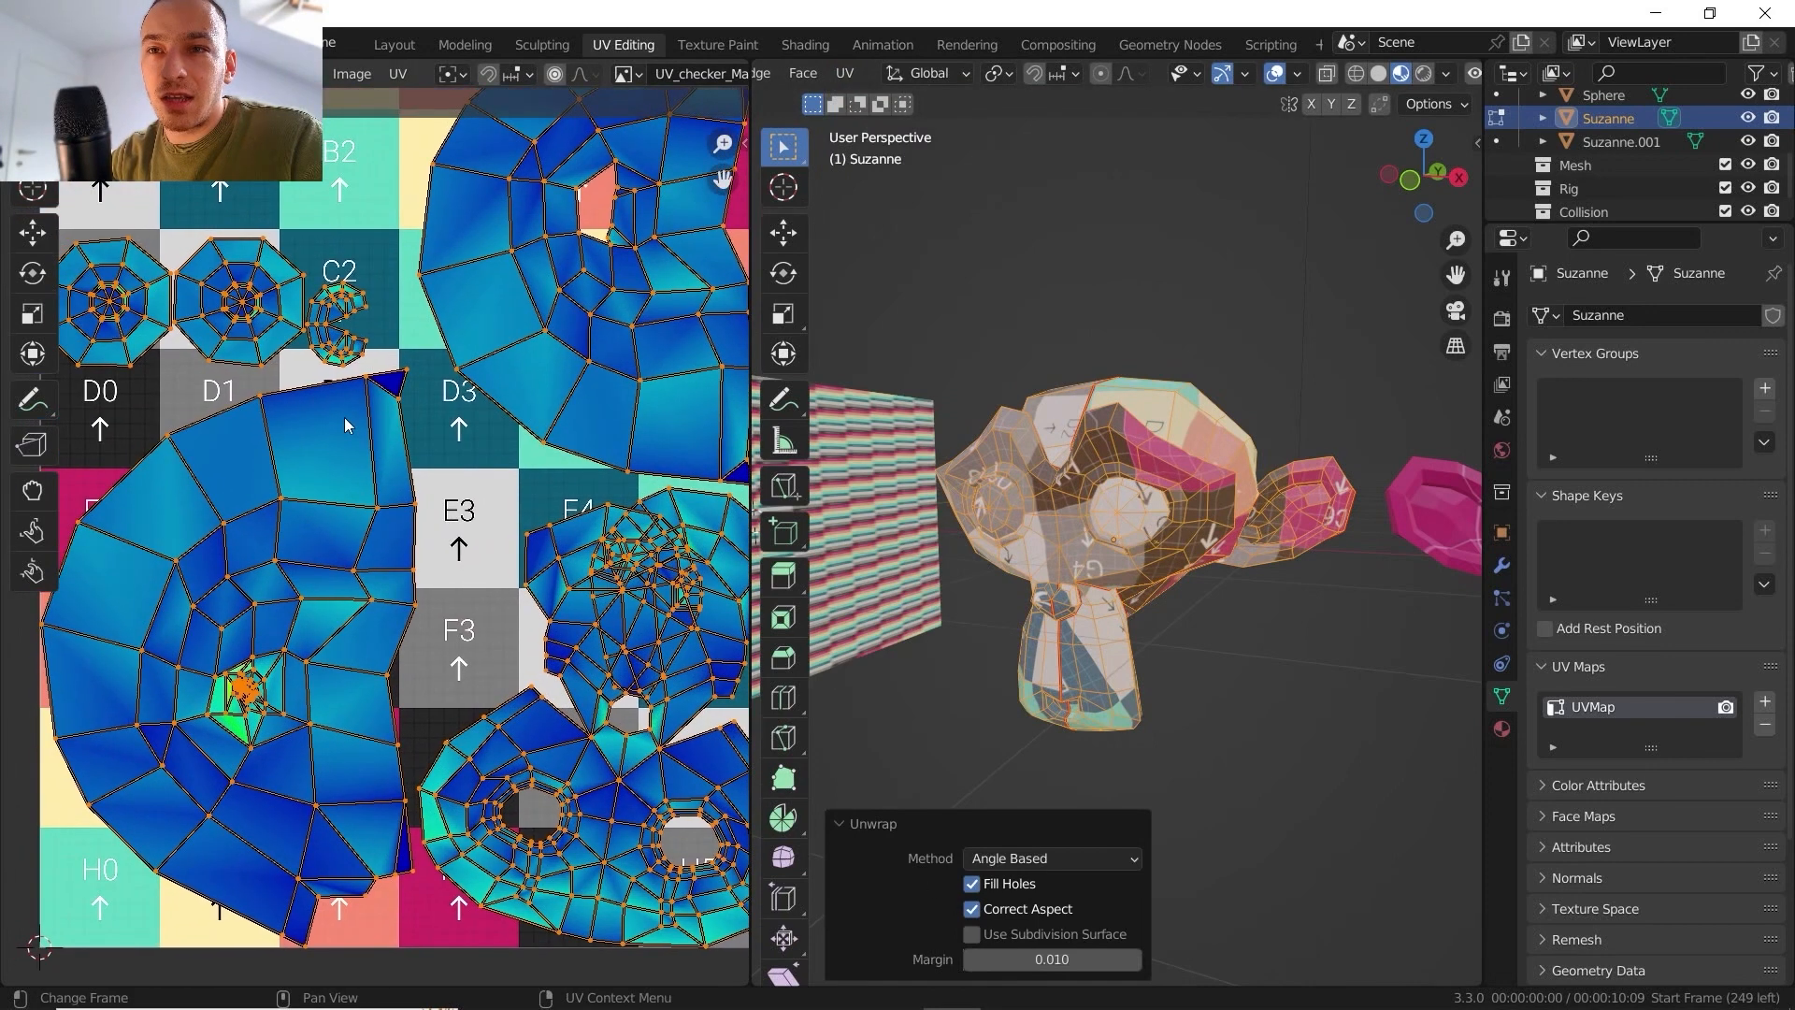
pyautogui.click(400, 74)
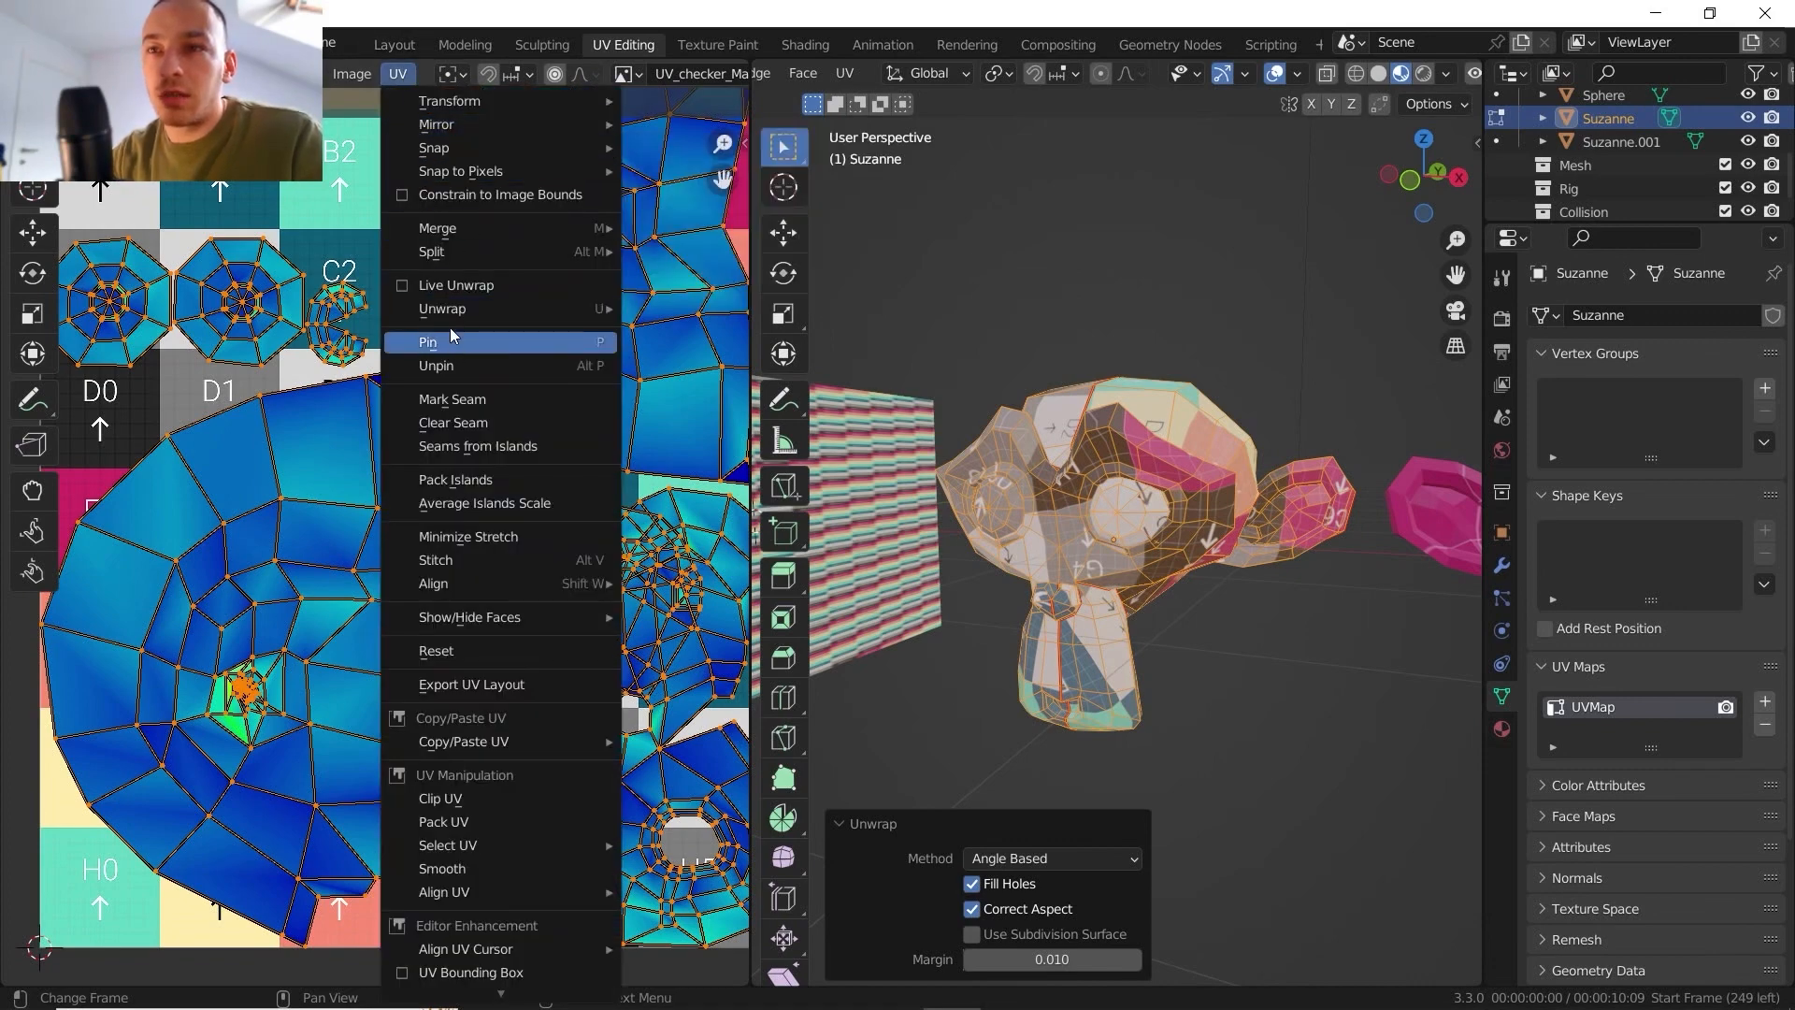
pyautogui.moveTo(608, 315)
pyautogui.click(682, 308)
pyautogui.scroll(-3, 450, 460)
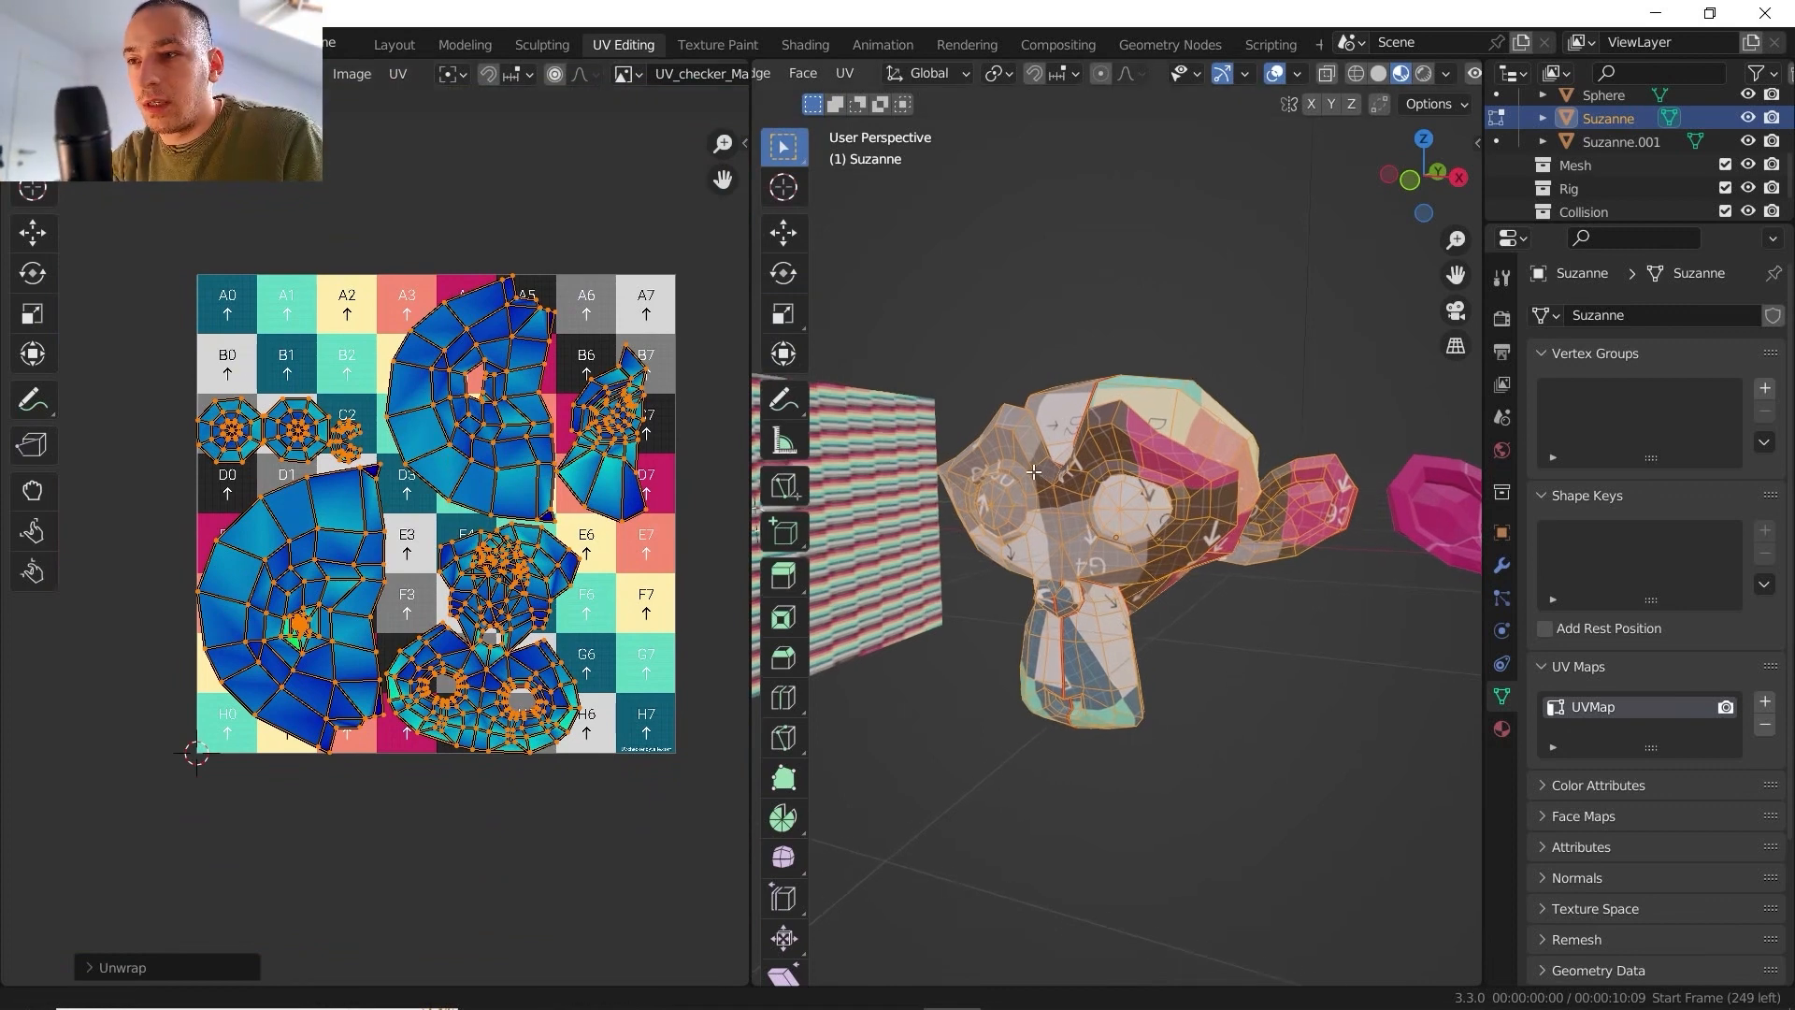
# - Examine the unwrapped checker texture in Object Mode, comparing the areas around both of Suzanne's eyes
pyautogui.press('Tab')
pyautogui.press('KP_Decimal')
pyautogui.moveTo(1063, 473); pyautogui.dragTo(1095, 355, button='middle')
pyautogui.scroll(8, 1094, 309)
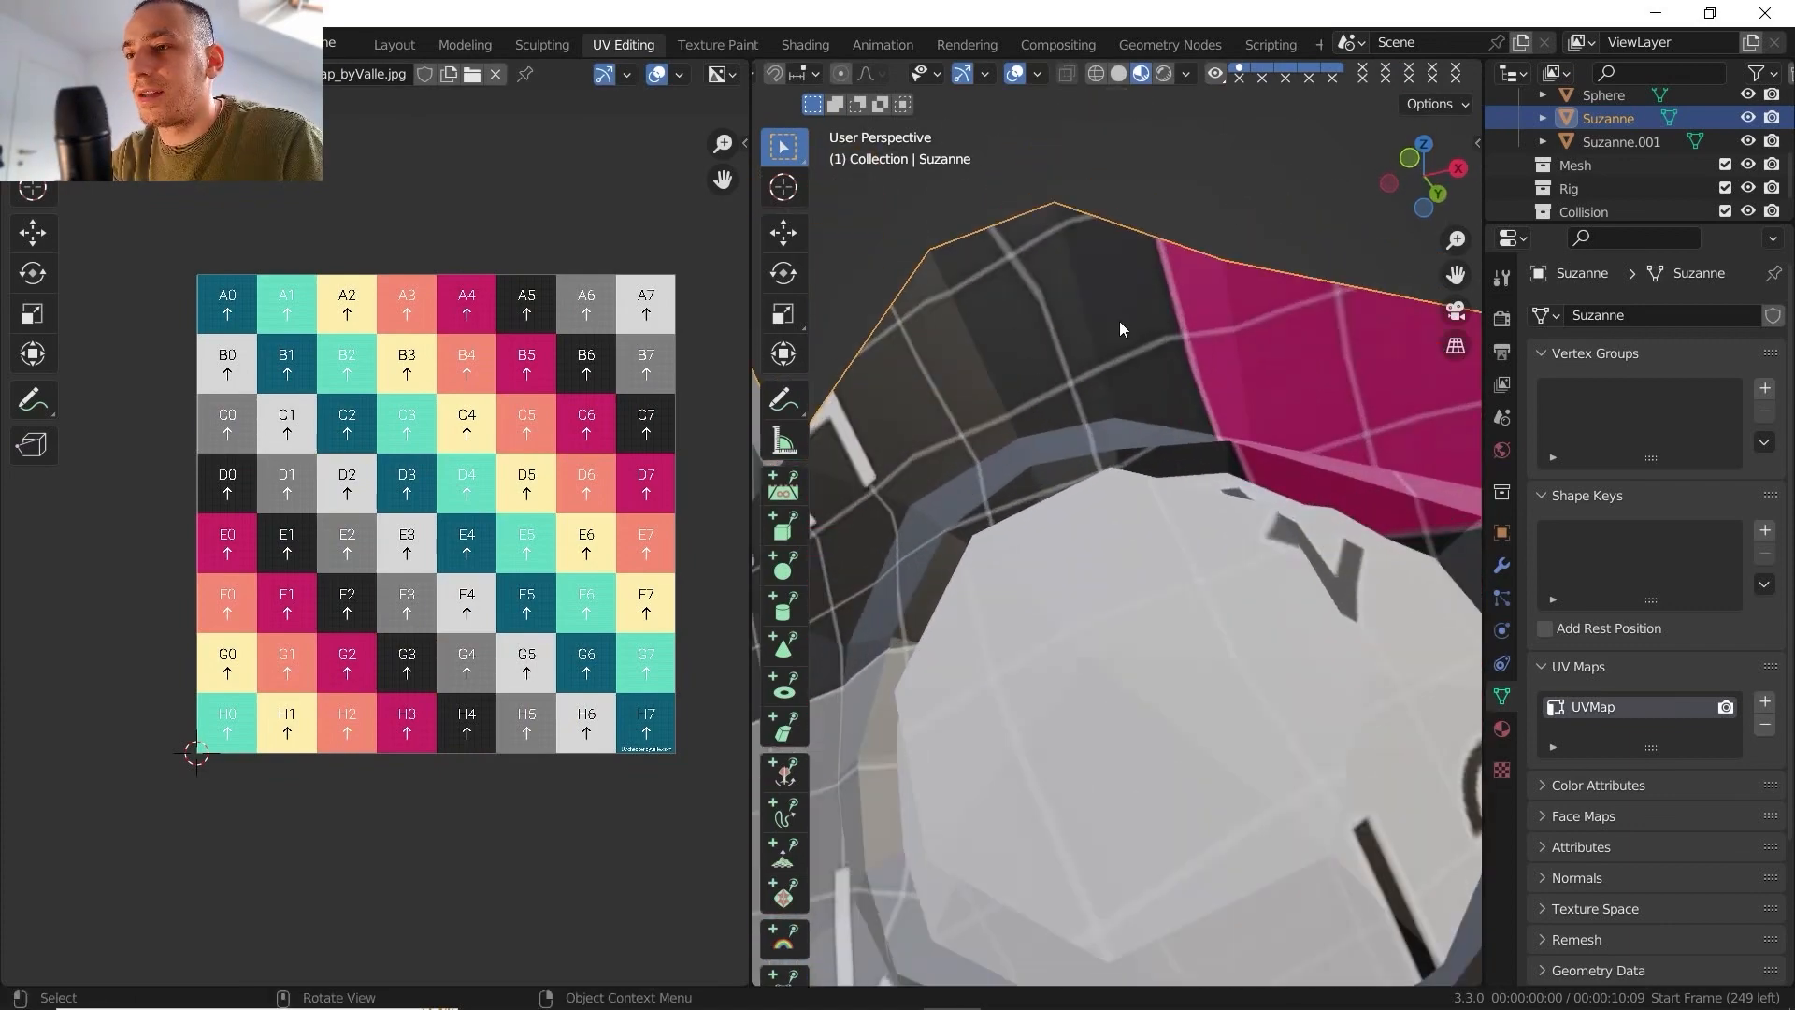
pyautogui.scroll(-6, 1119, 321)
pyautogui.moveTo(1119, 321); pyautogui.dragTo(1100, 439, button='middle')
pyautogui.scroll(3, 1116, 355)
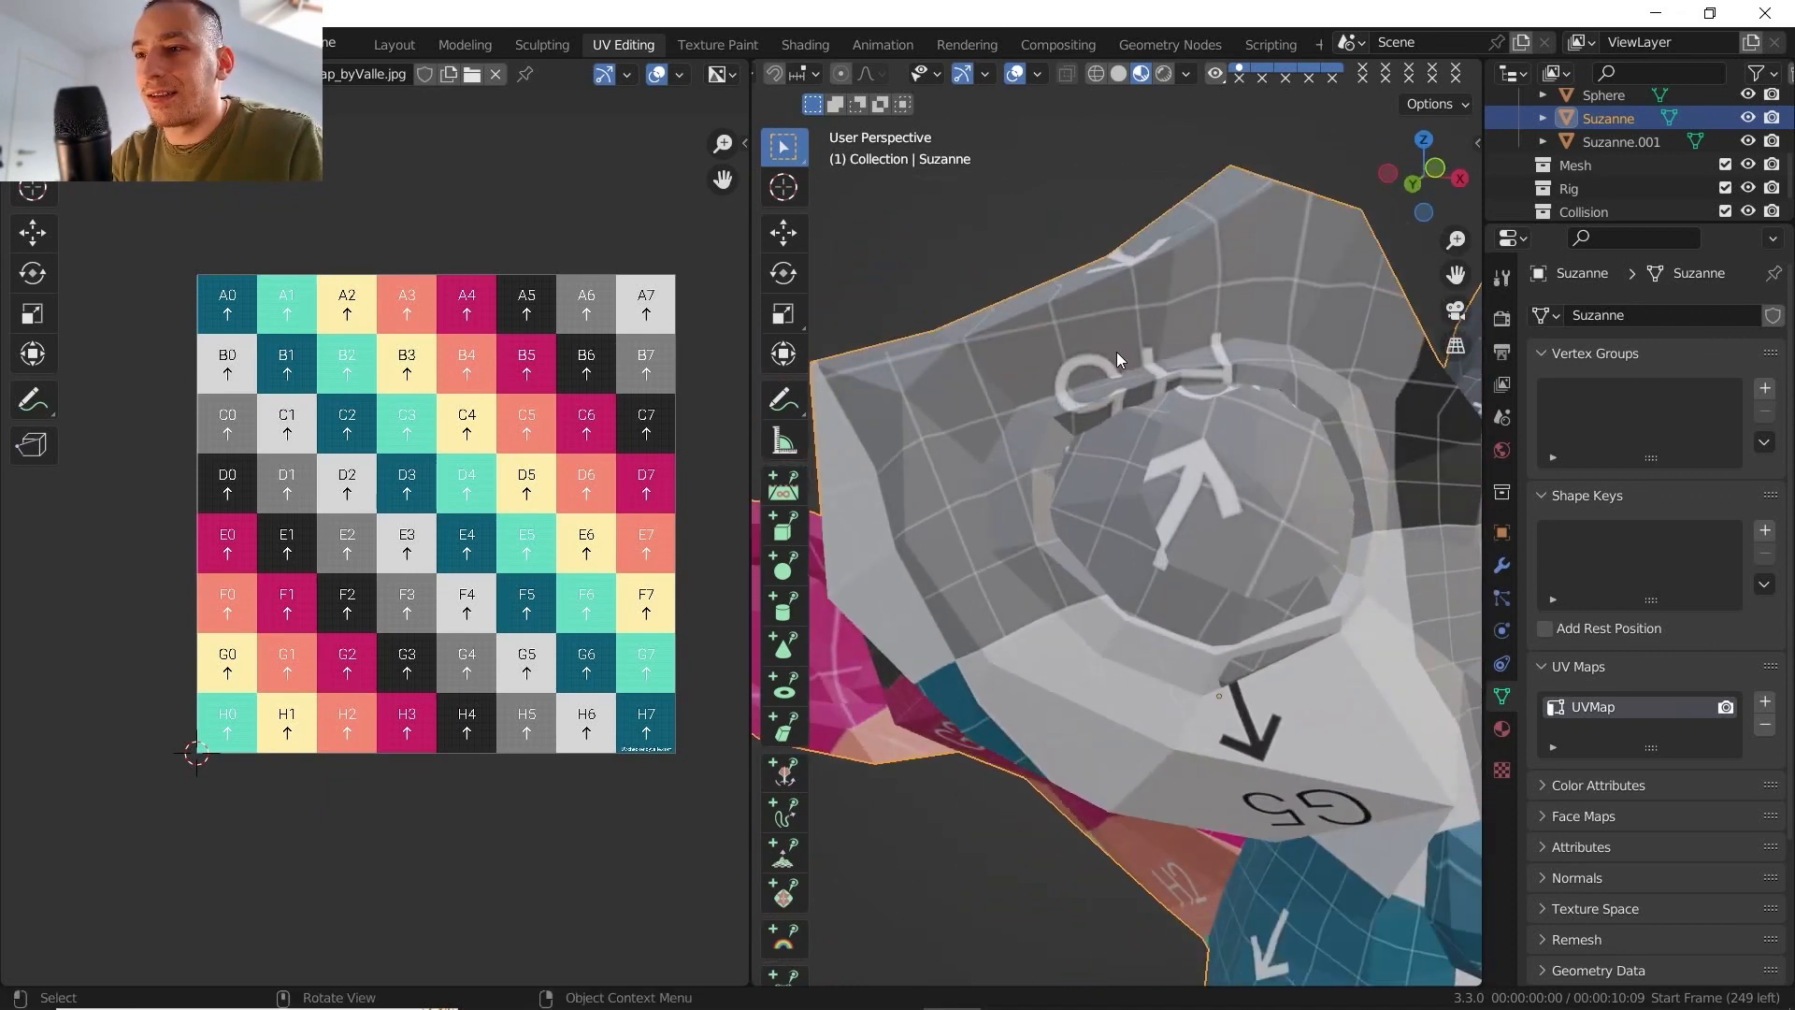
pyautogui.scroll(1, 1113, 348)
pyautogui.scroll(-3, 1122, 337)
pyautogui.moveTo(1135, 341); pyautogui.dragTo(998, 389, button='middle')
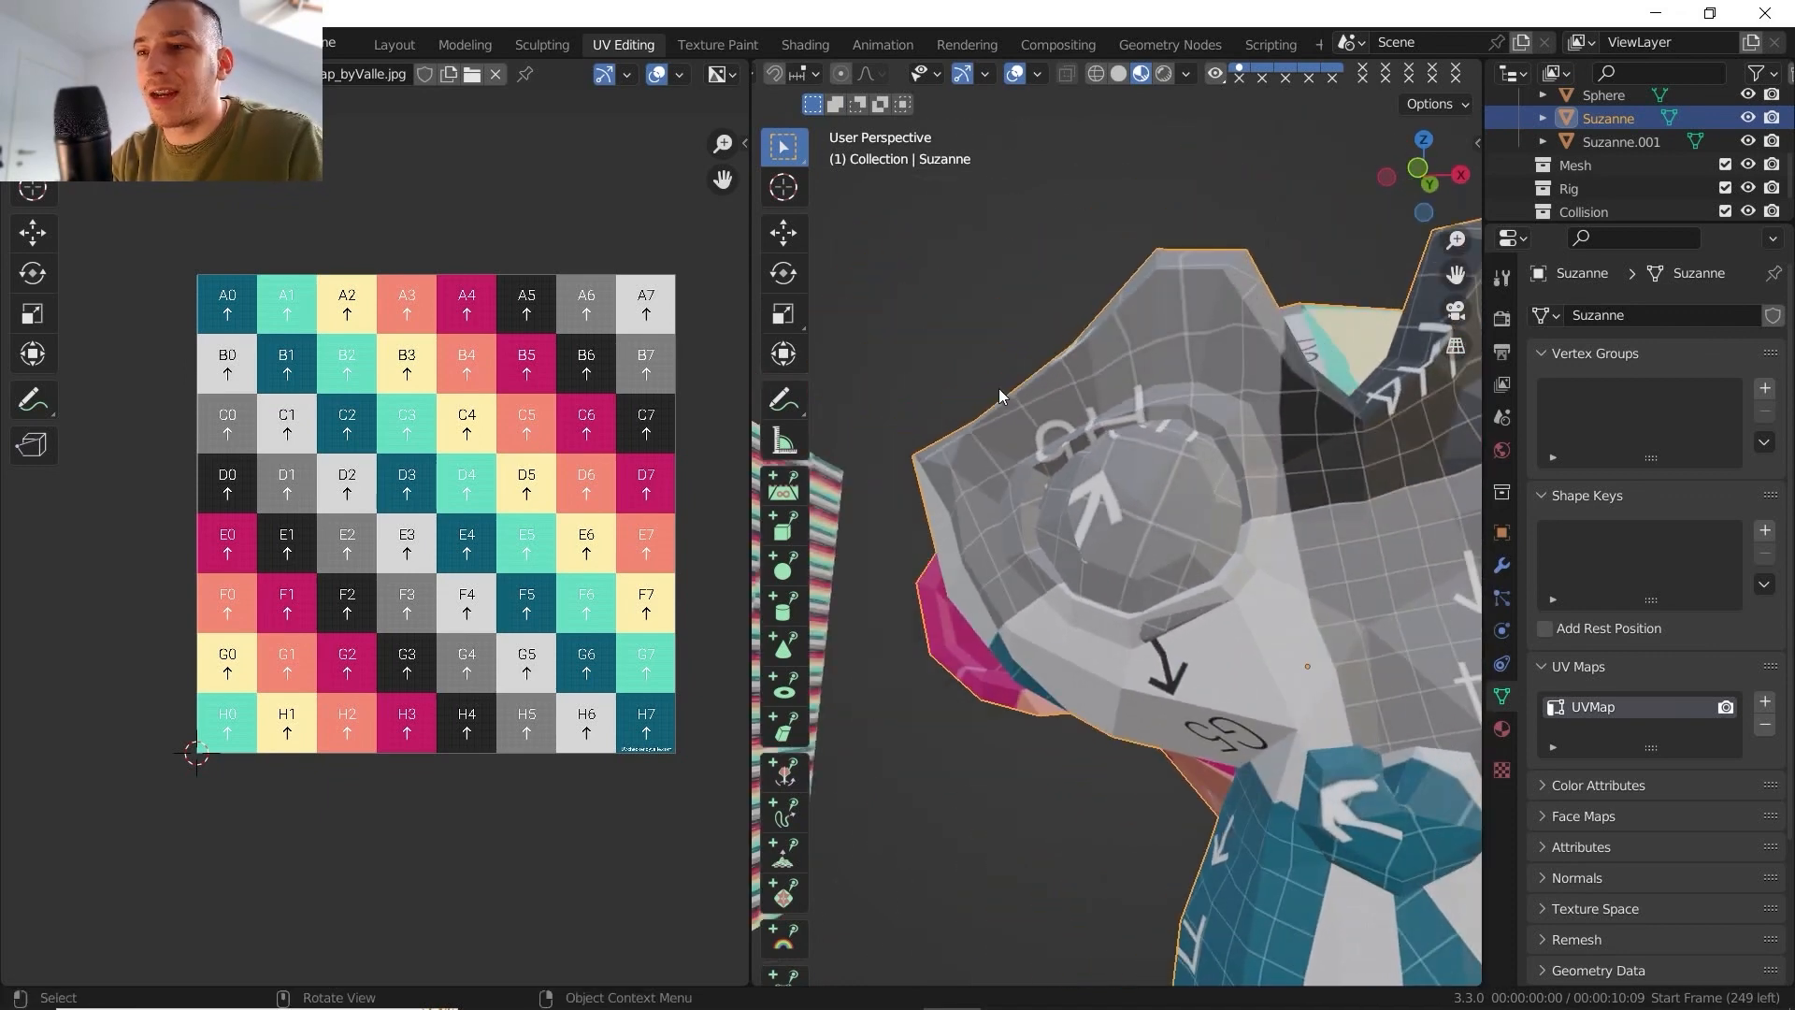
pyautogui.scroll(-4, 1126, 434)
pyautogui.moveTo(1187, 443); pyautogui.dragTo(1062, 592, button='middle')
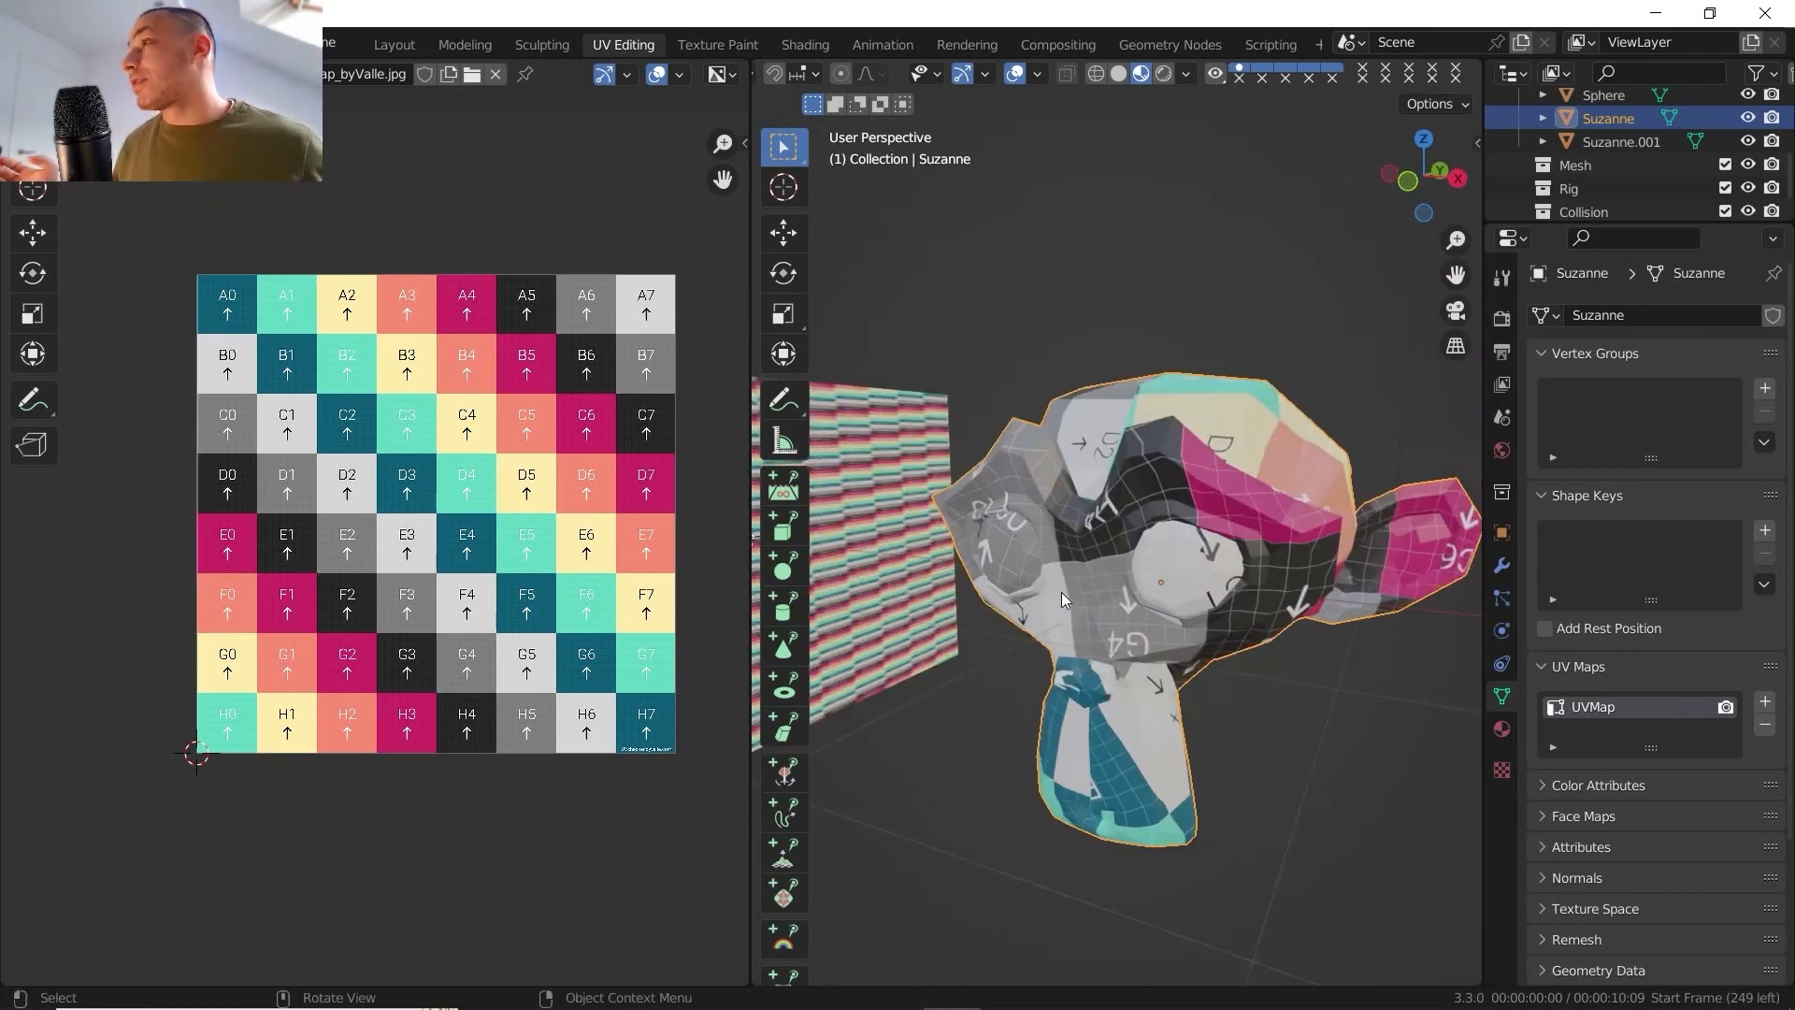